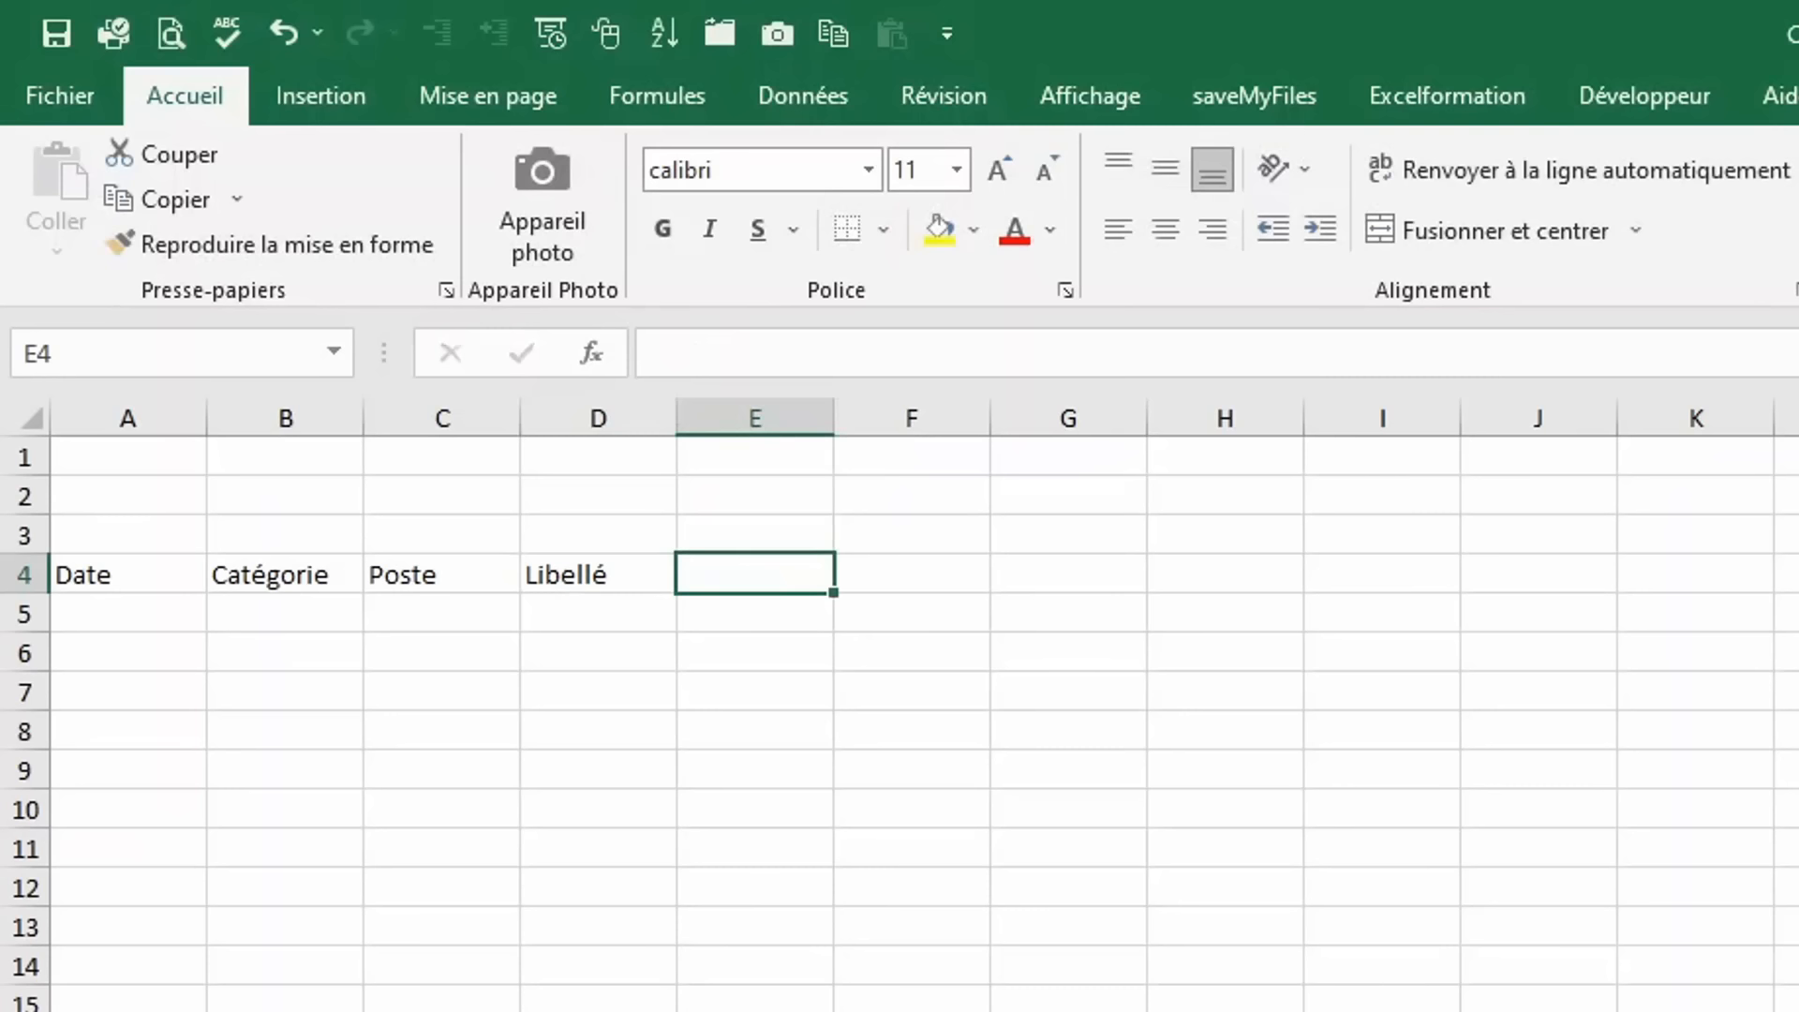
Add the header Montant in E4 and start row 5 with the date 1/1/21 and the category Dépenses fixes.
type("Montant")
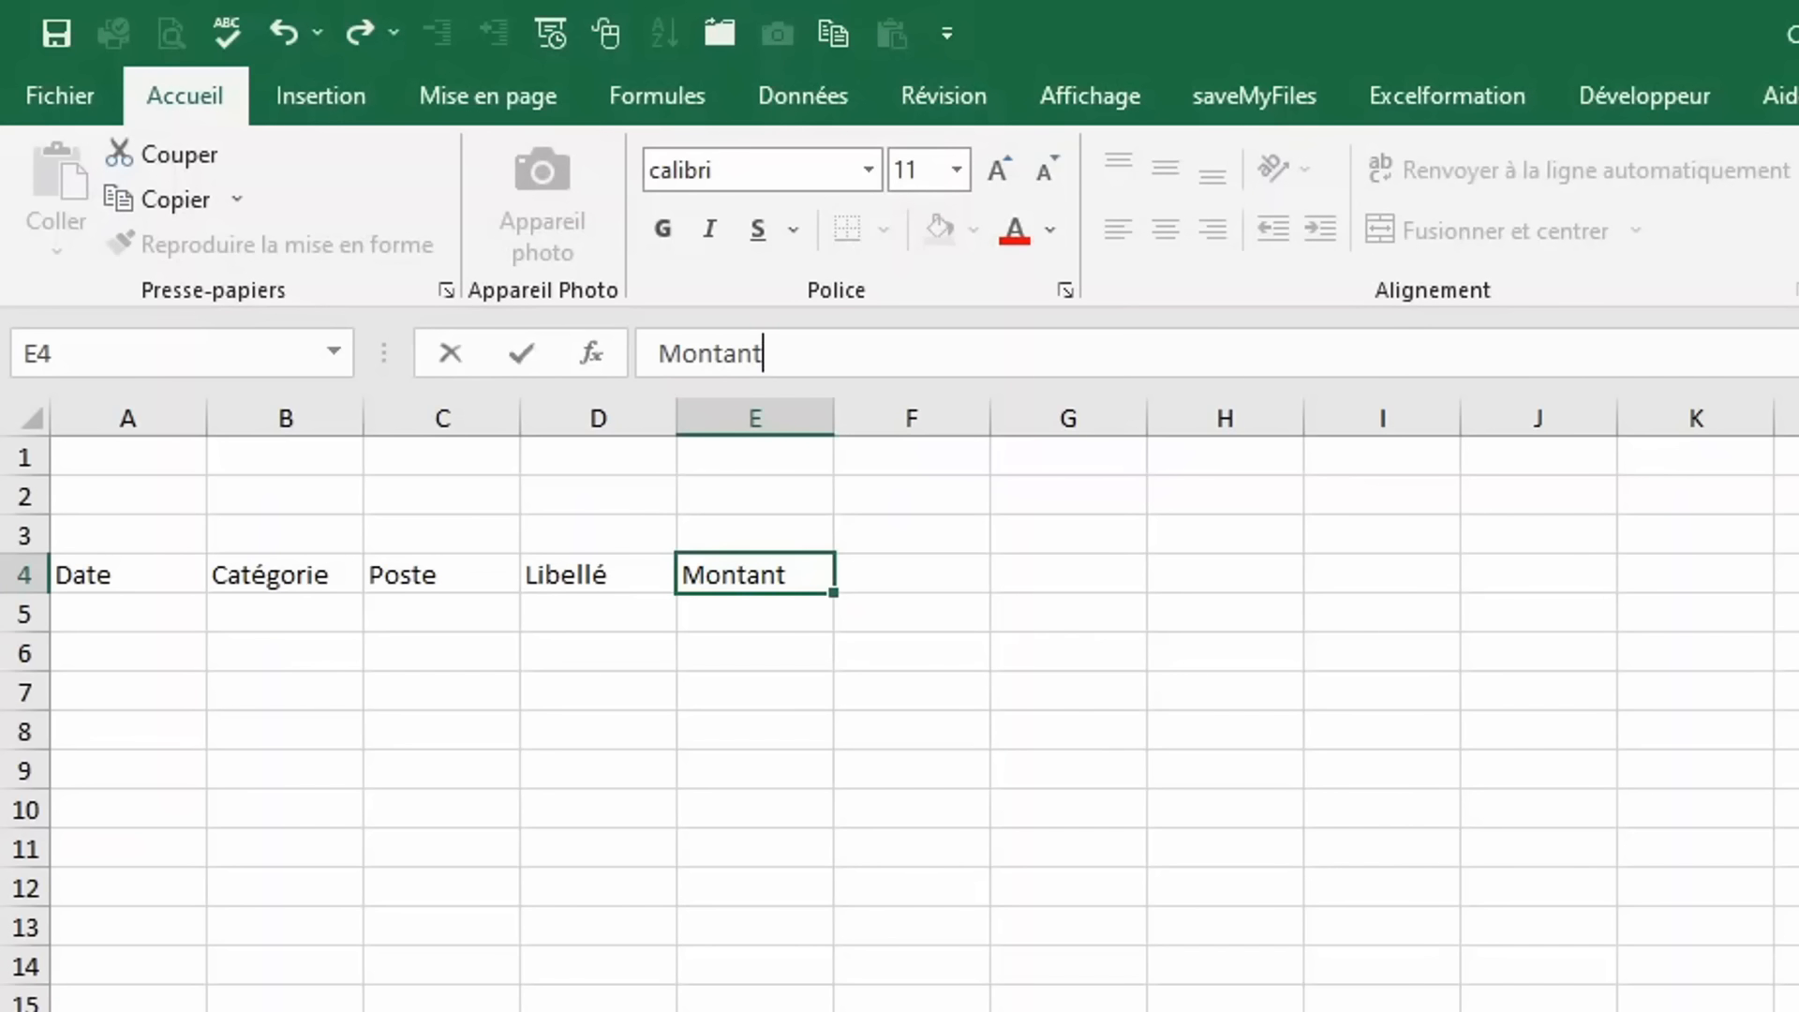
key("Return")
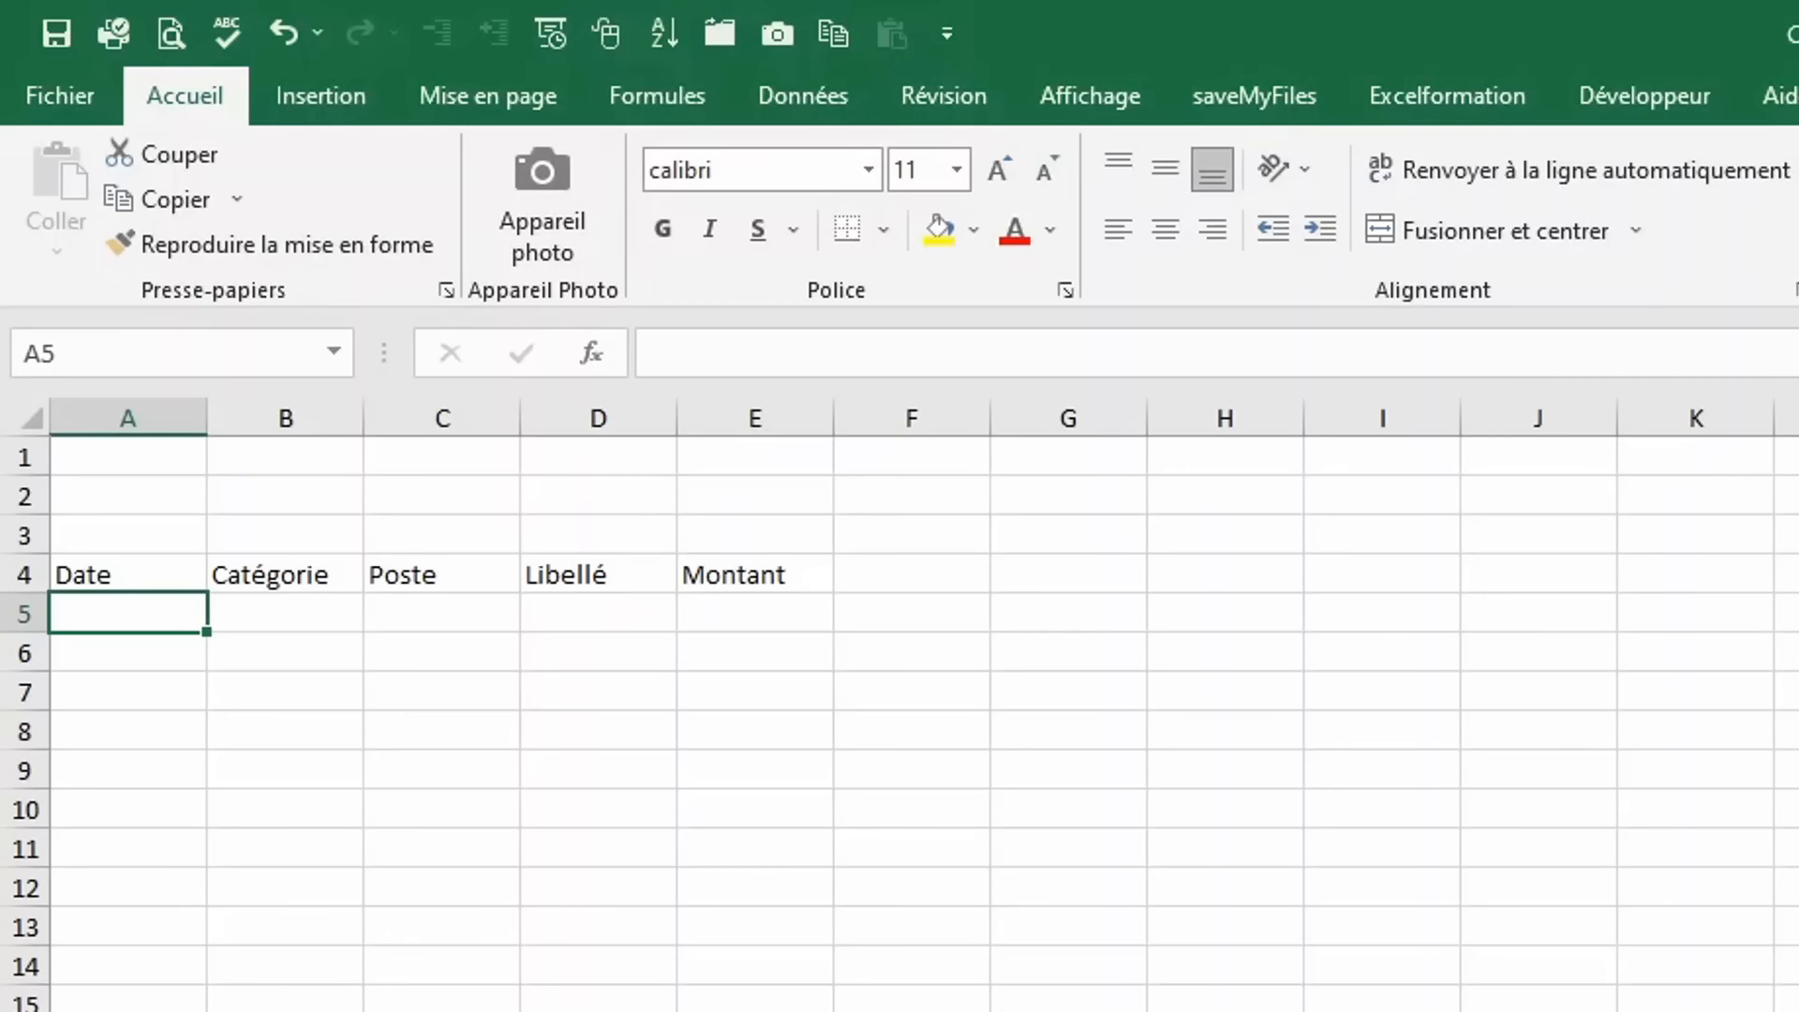
type("1/1/21")
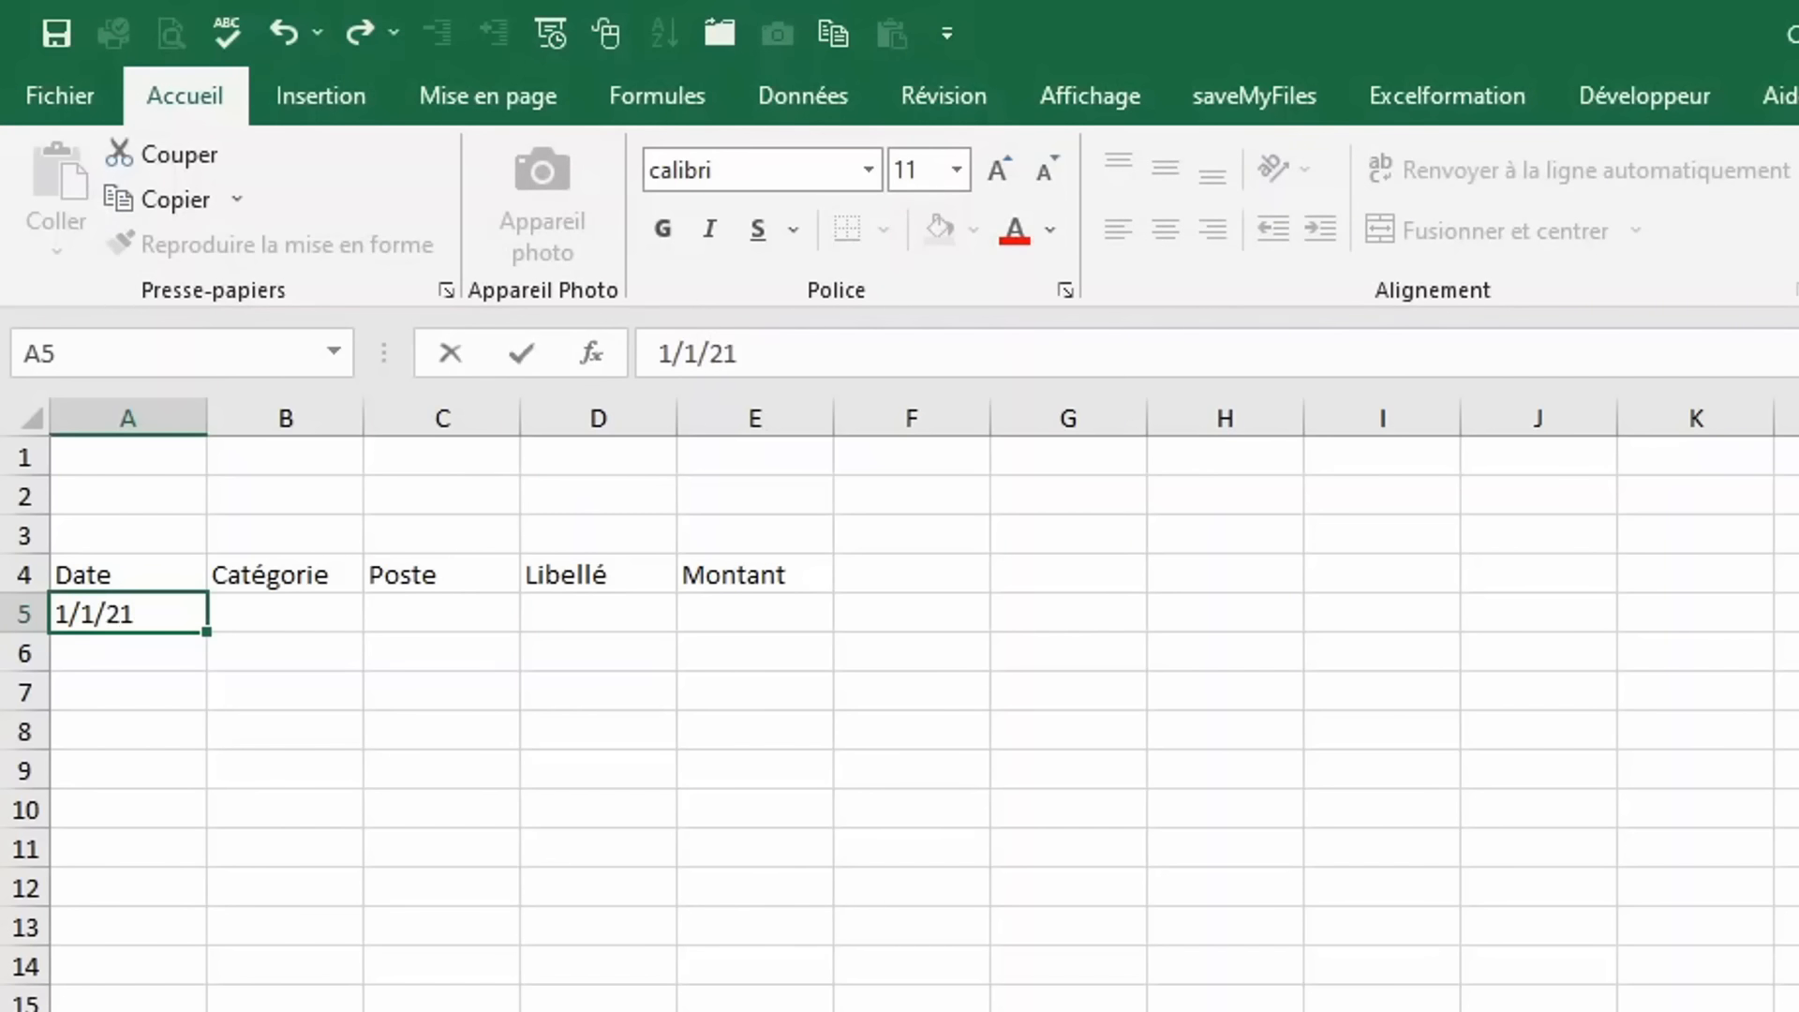
key("Tab")
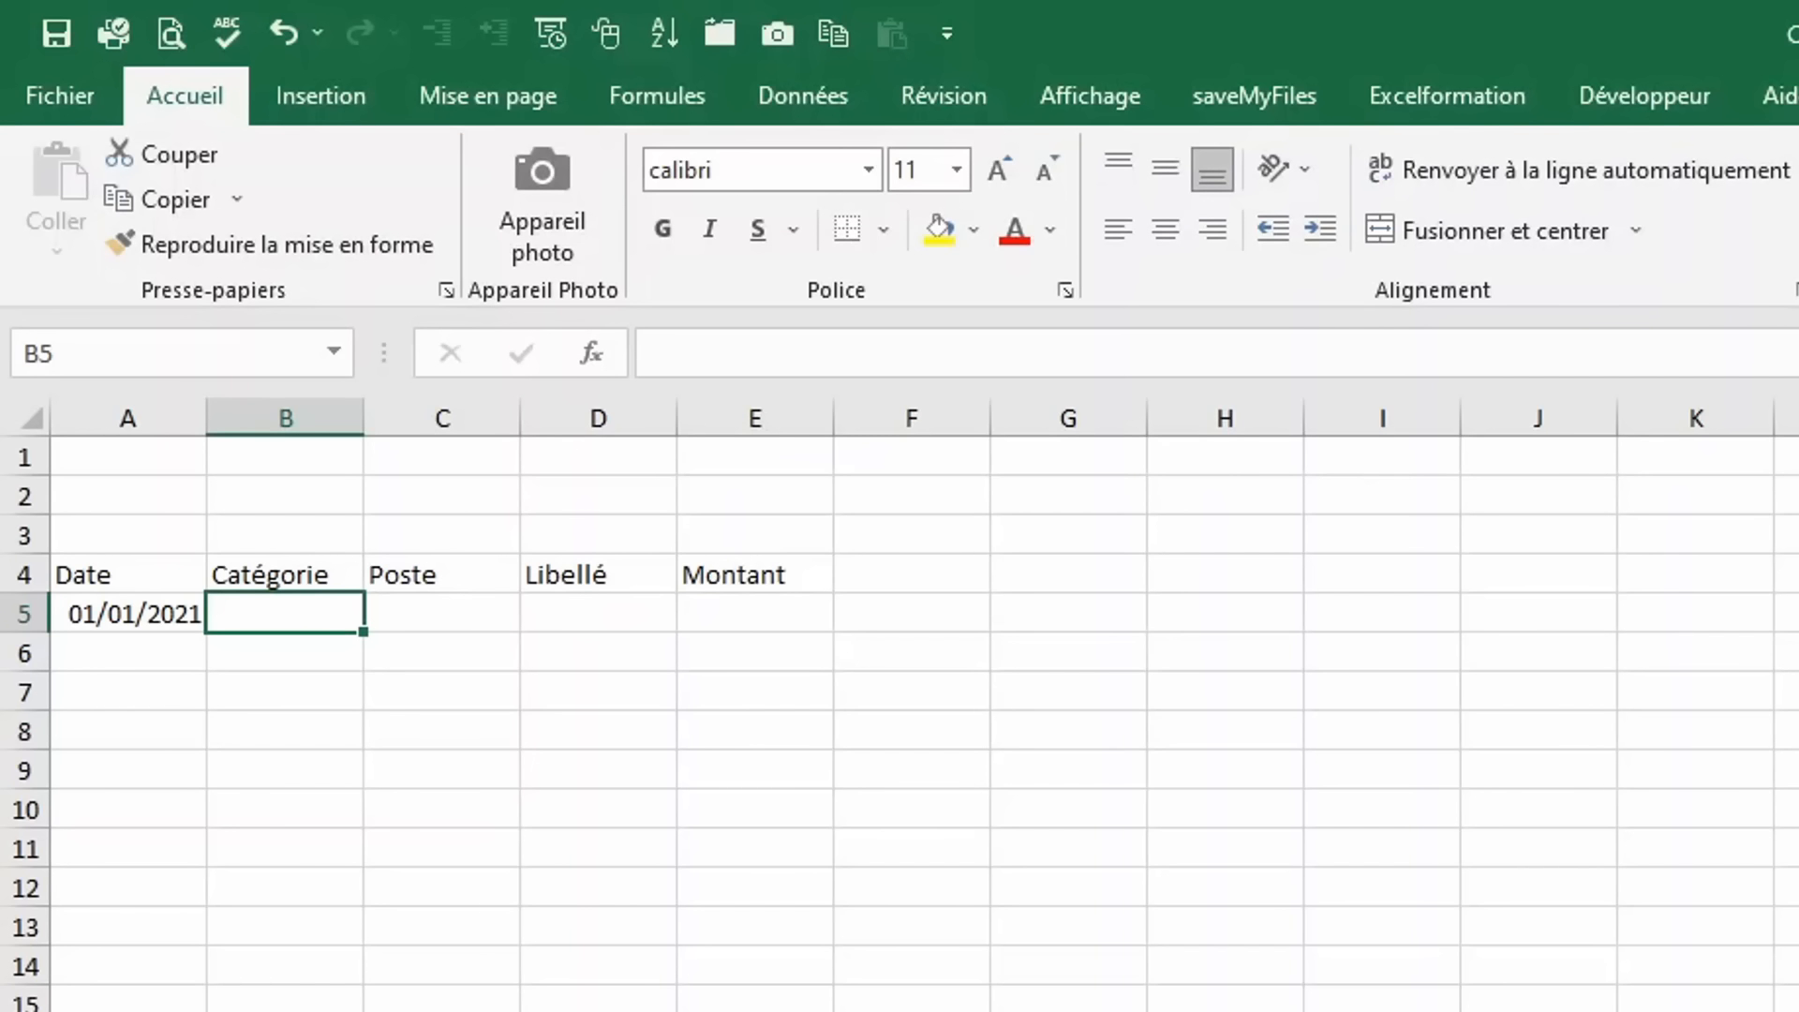
type("Dépenses ")
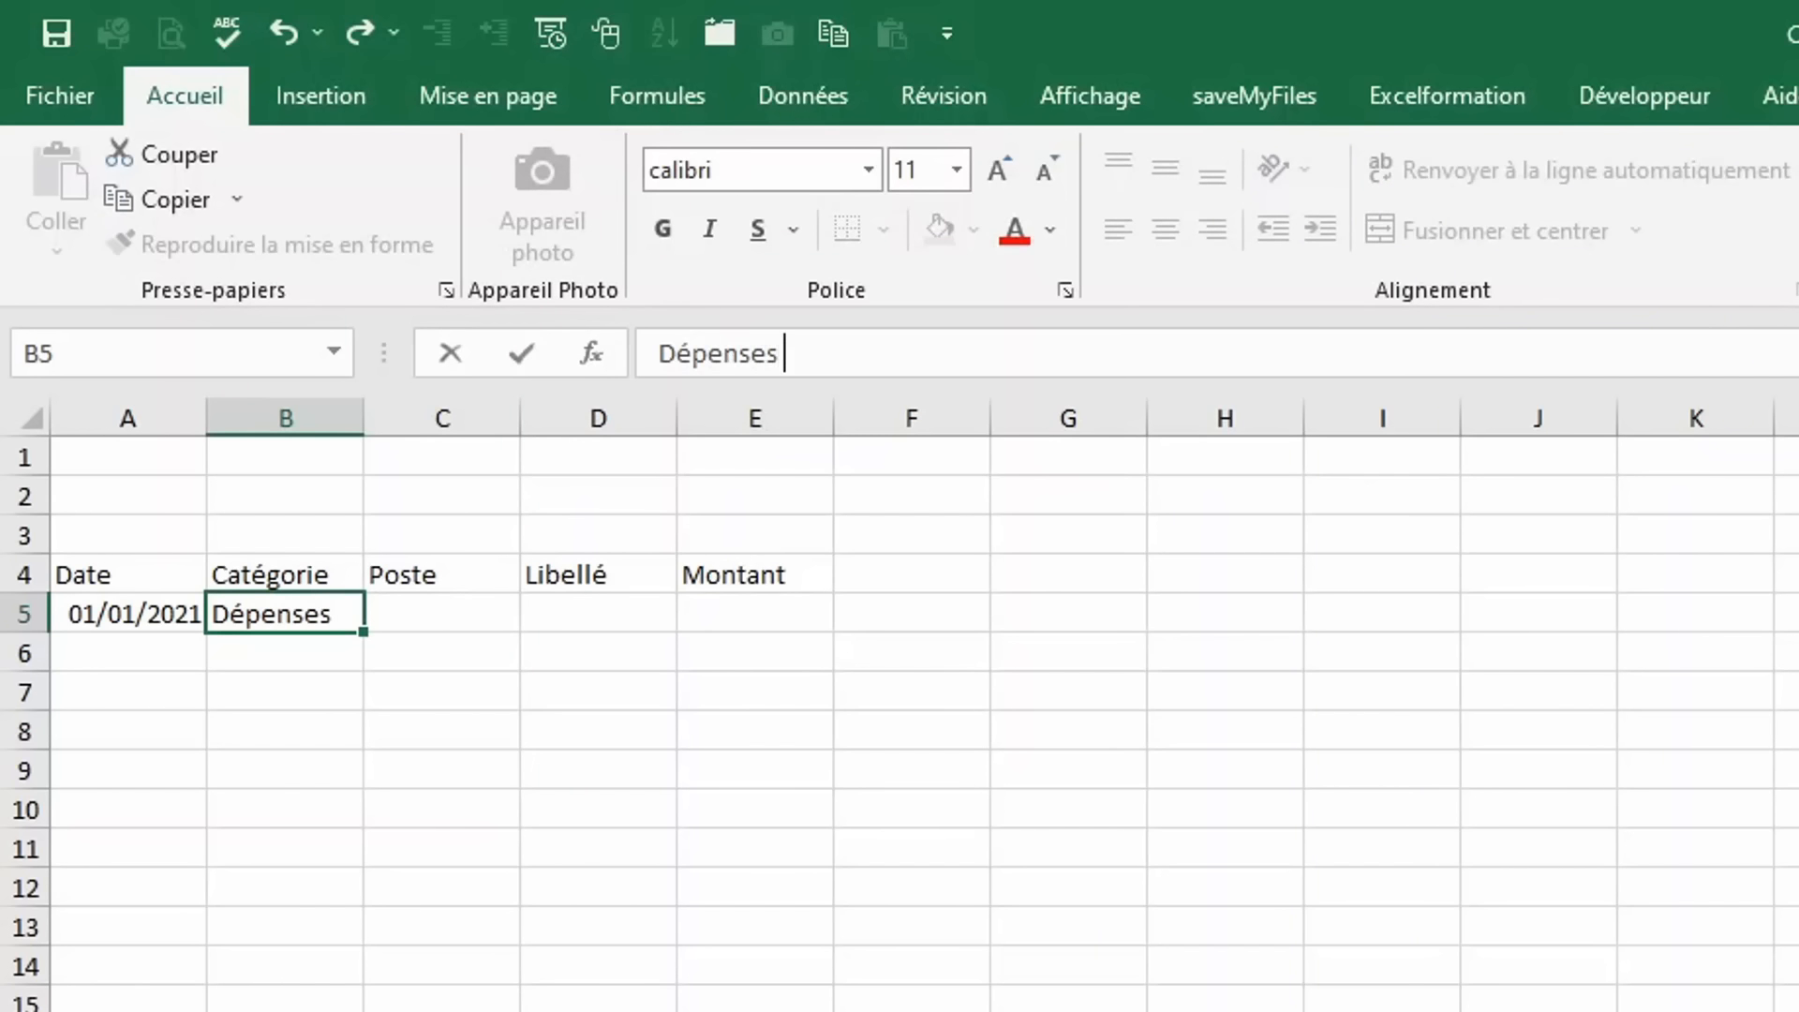
type("fix")
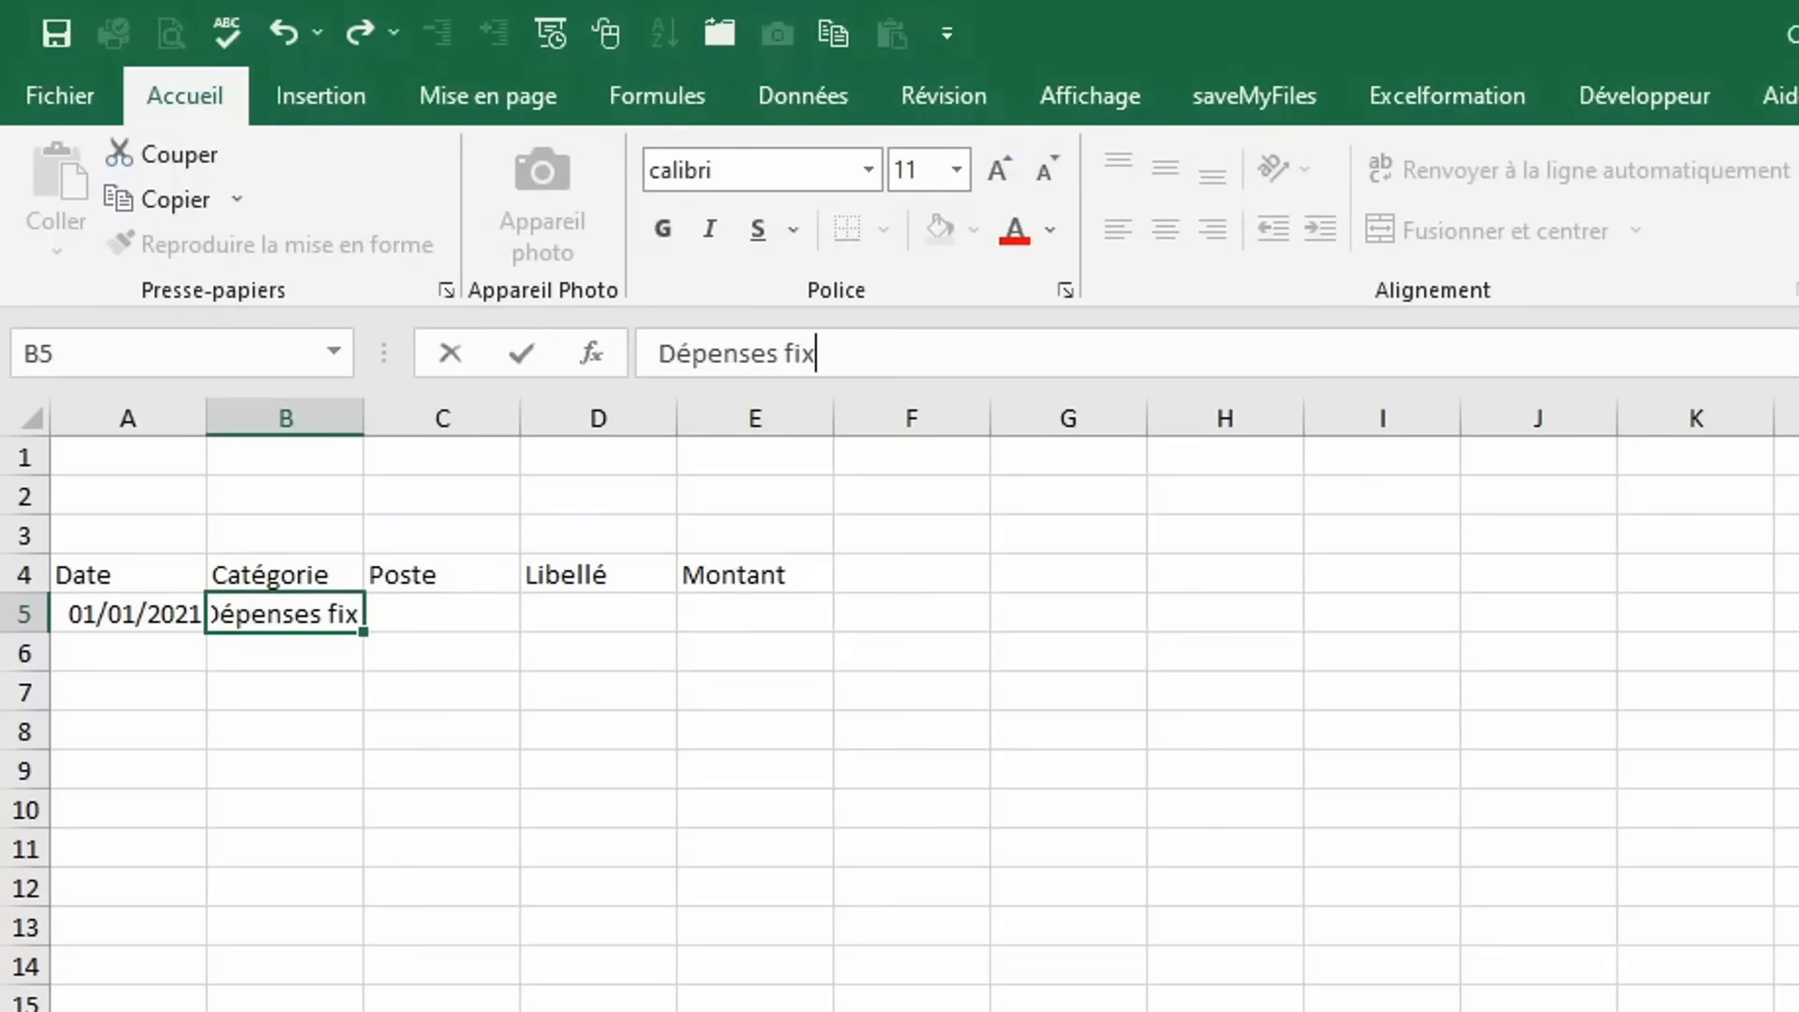
type("es")
key("Return")
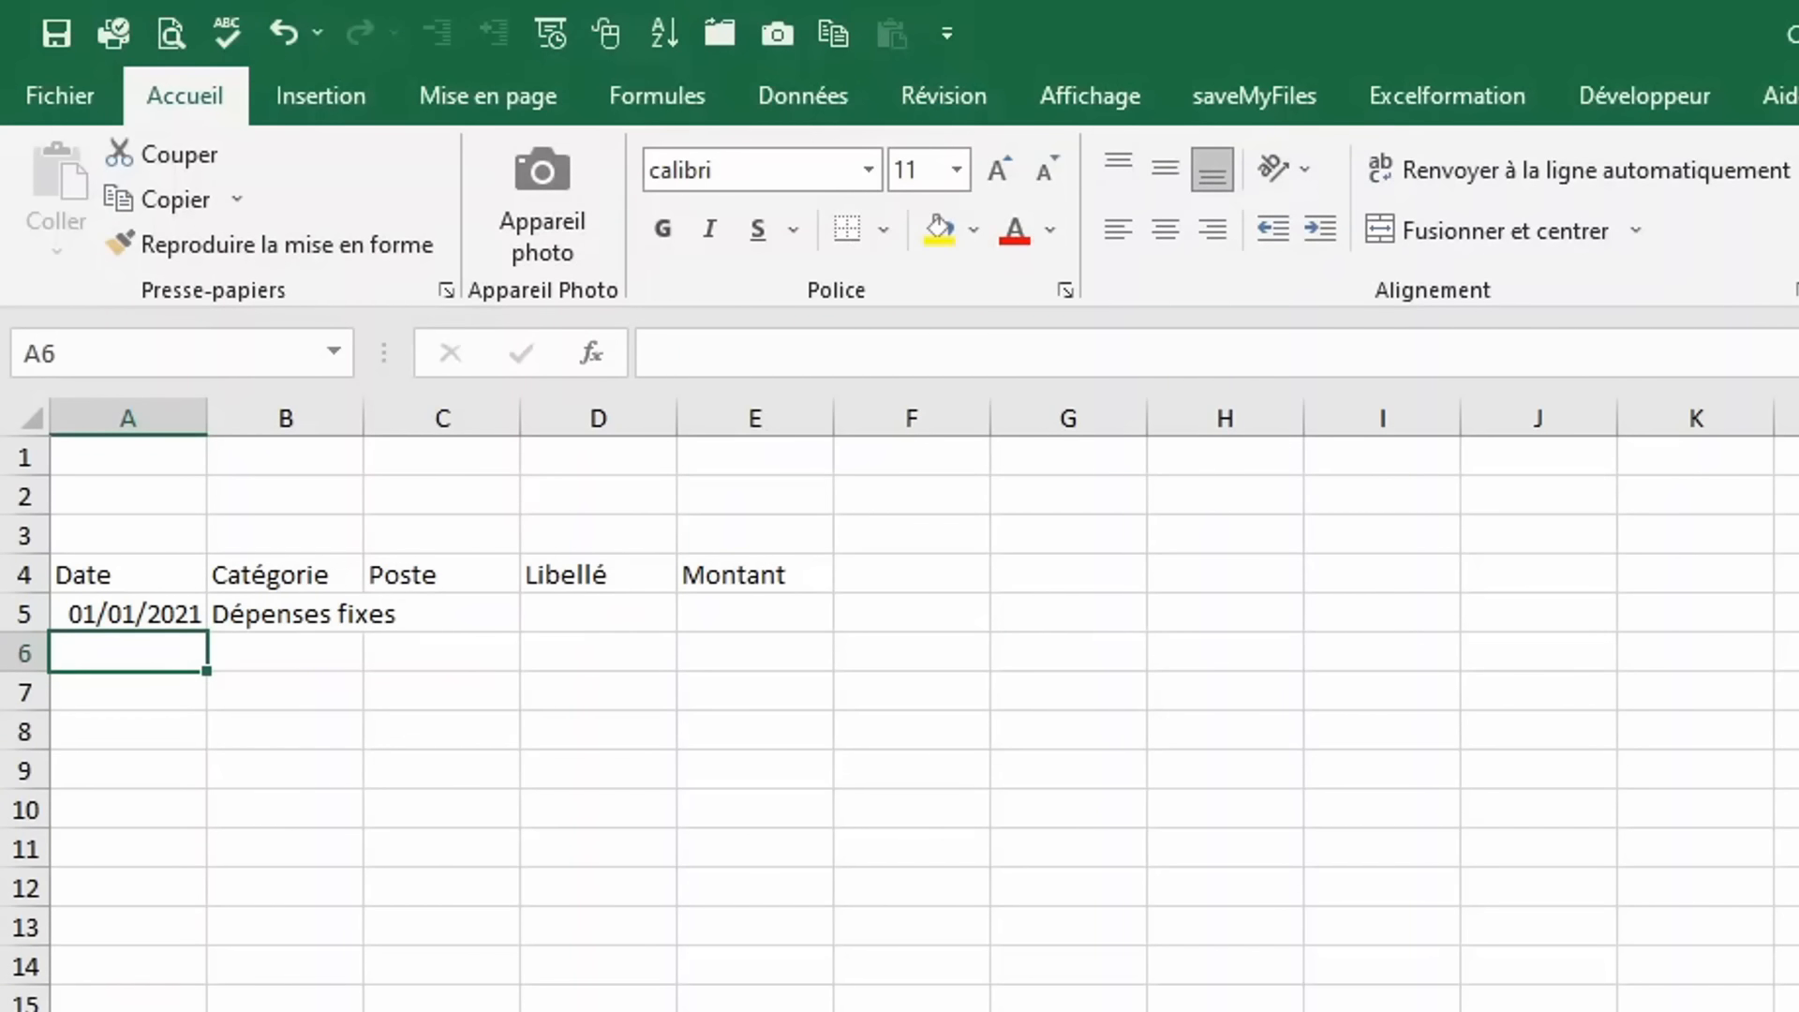
Complete row 5 with the Poste Loyer, the Libellé Loyer maison and the Montant 860.
key("Up")
key("Right")
key("Right")
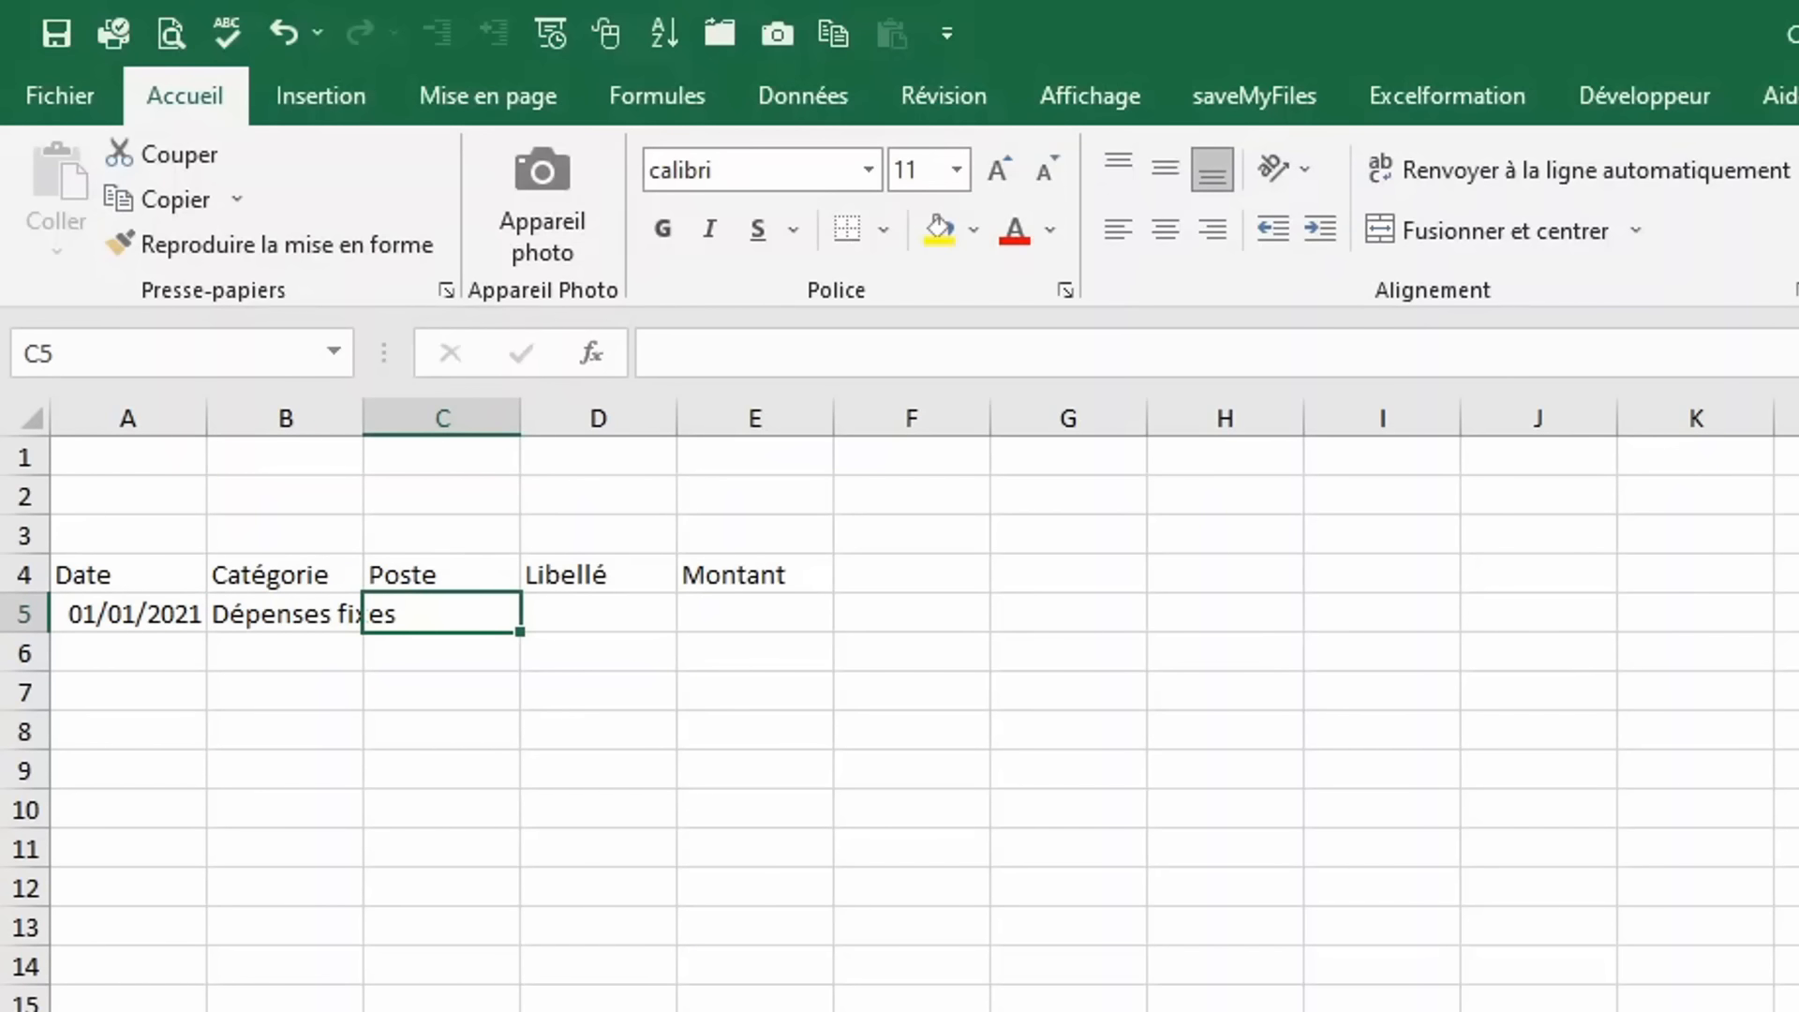
type("Loyer")
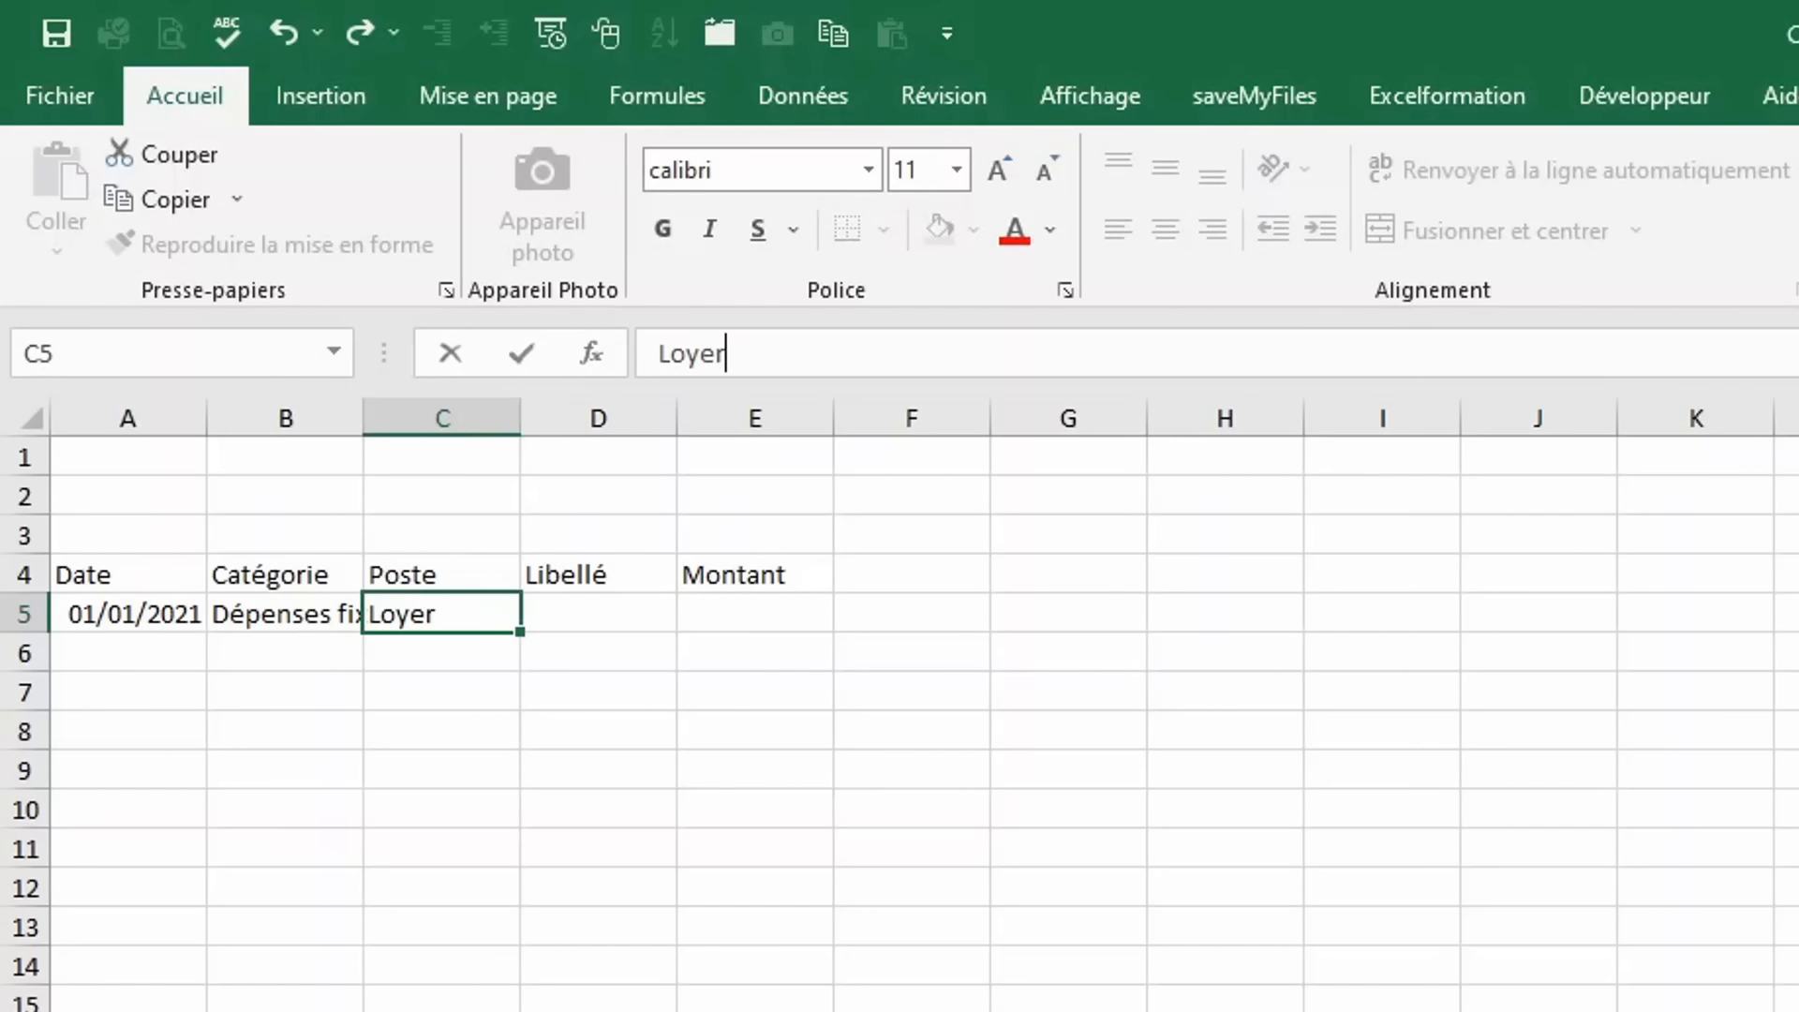
key("Tab")
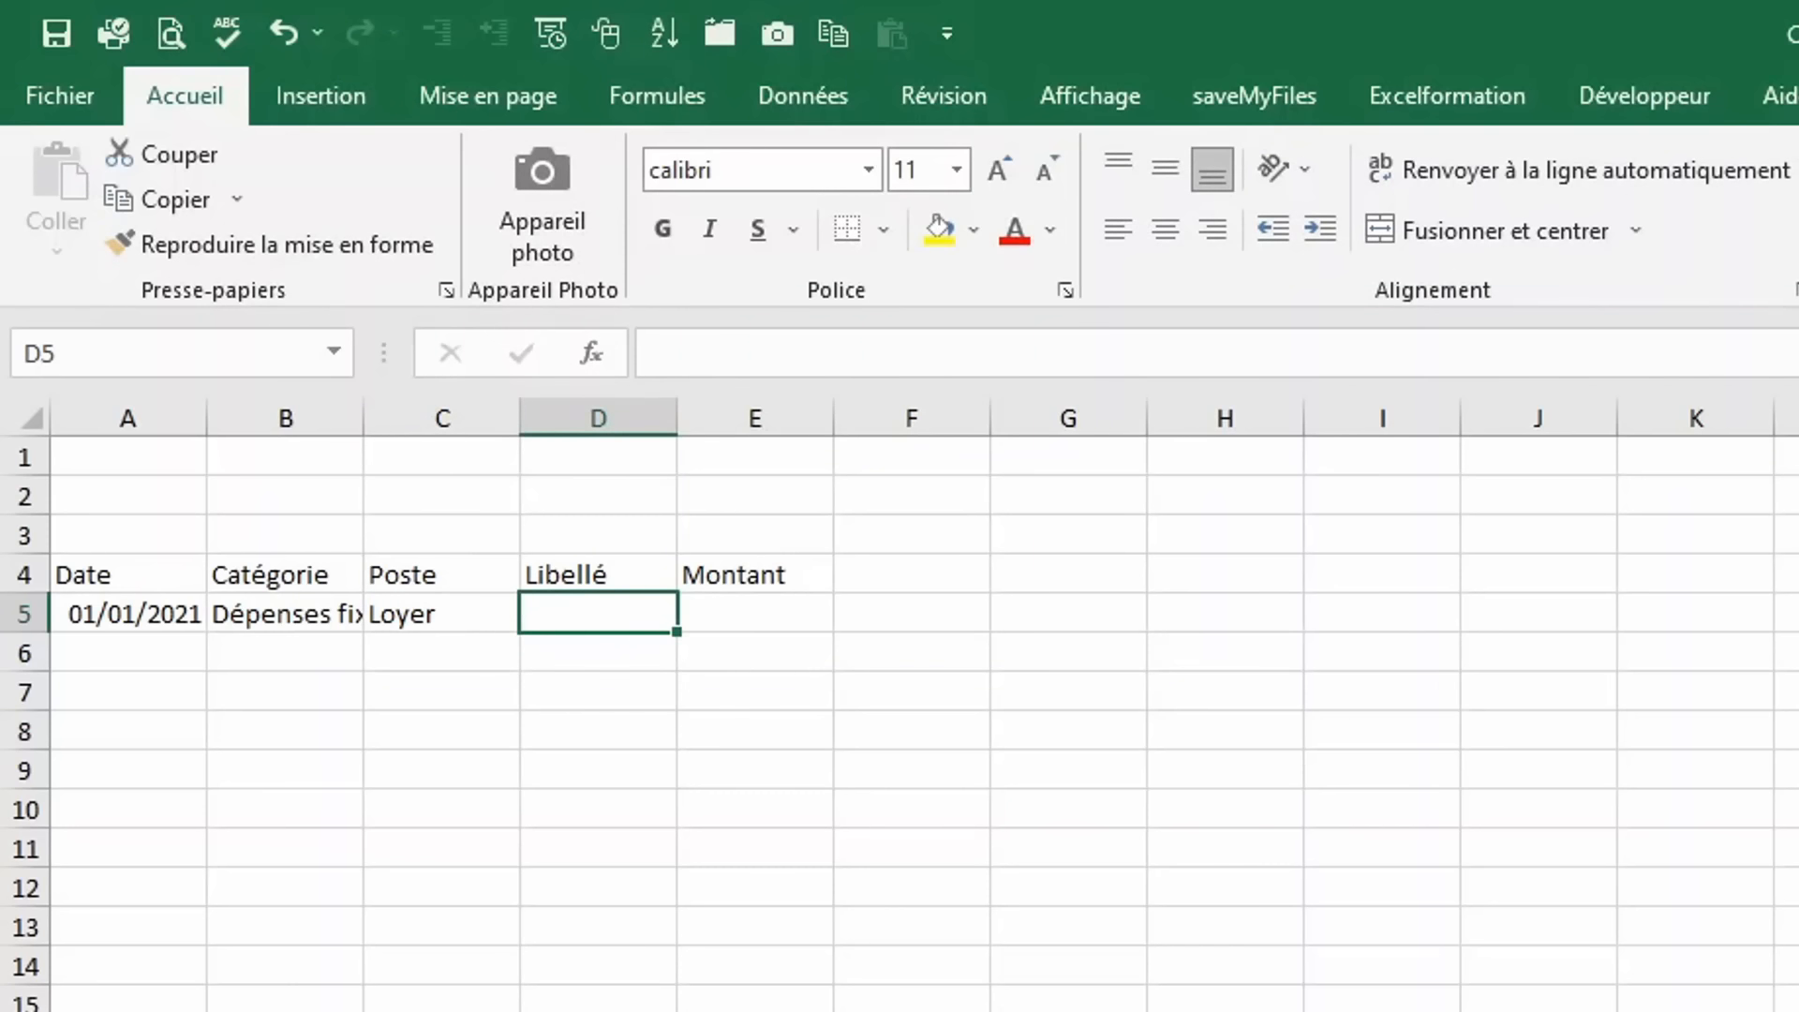
type("Loyer maison")
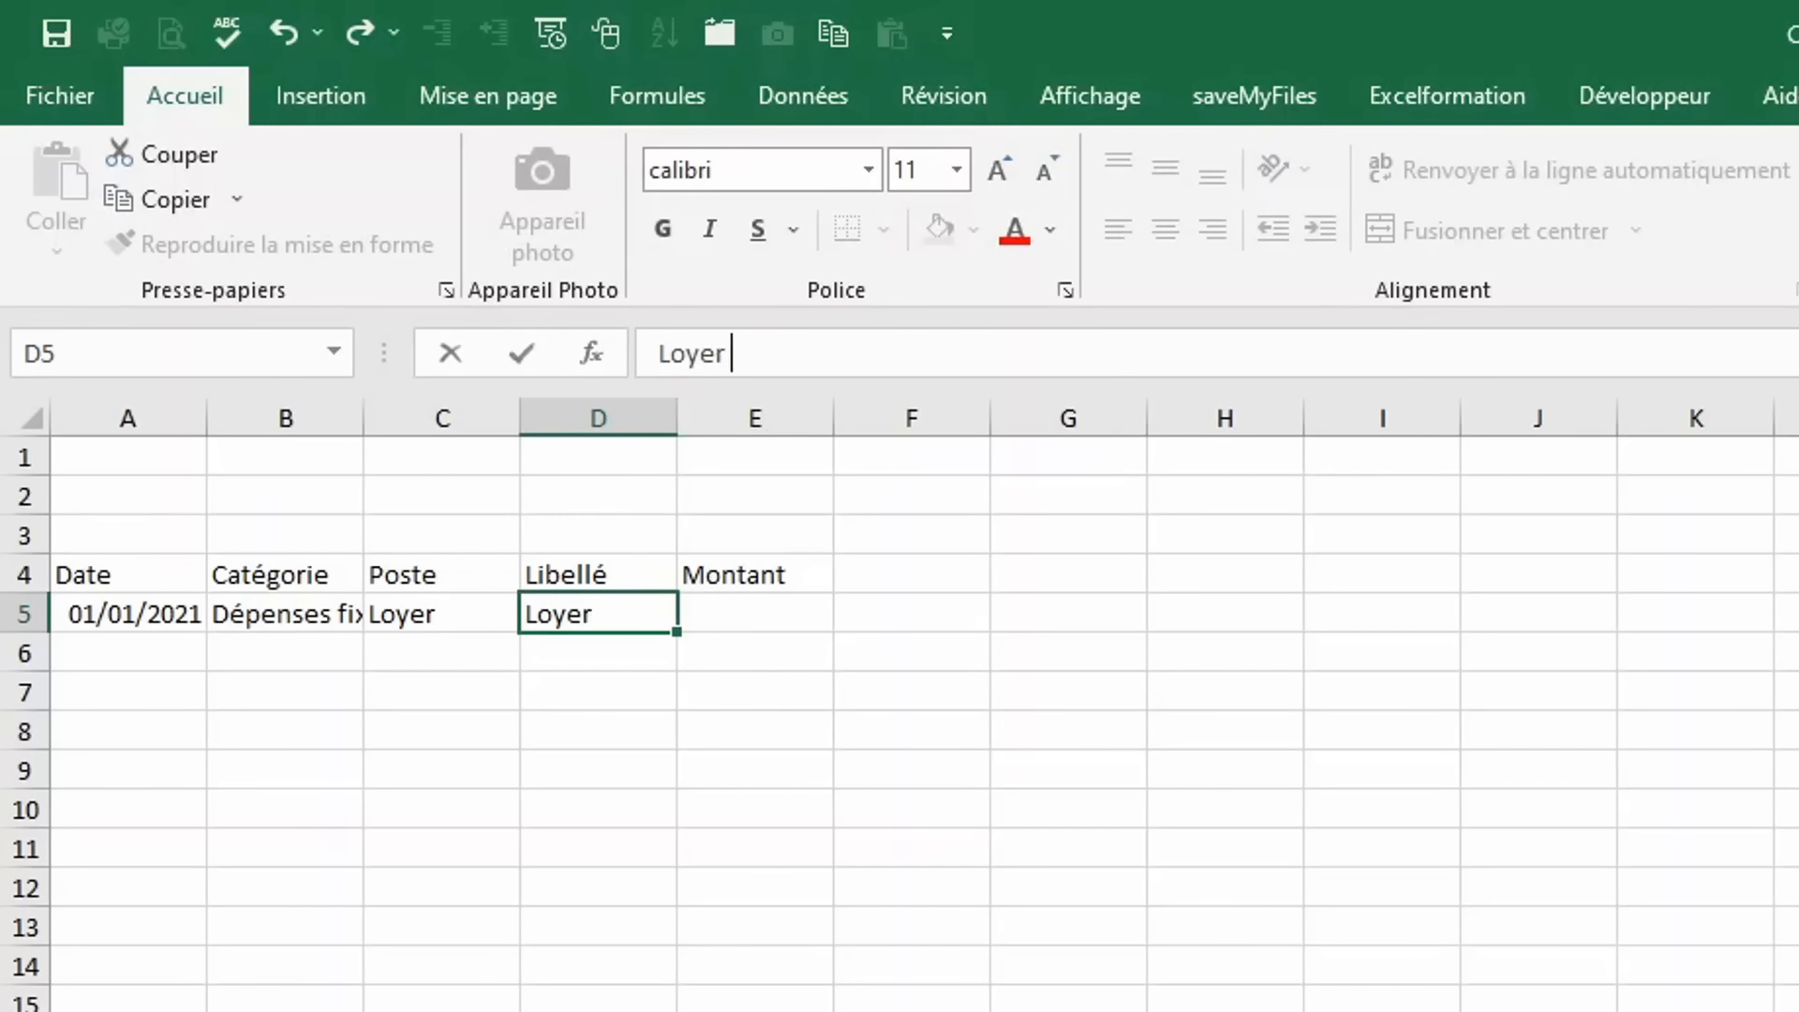
key("Tab")
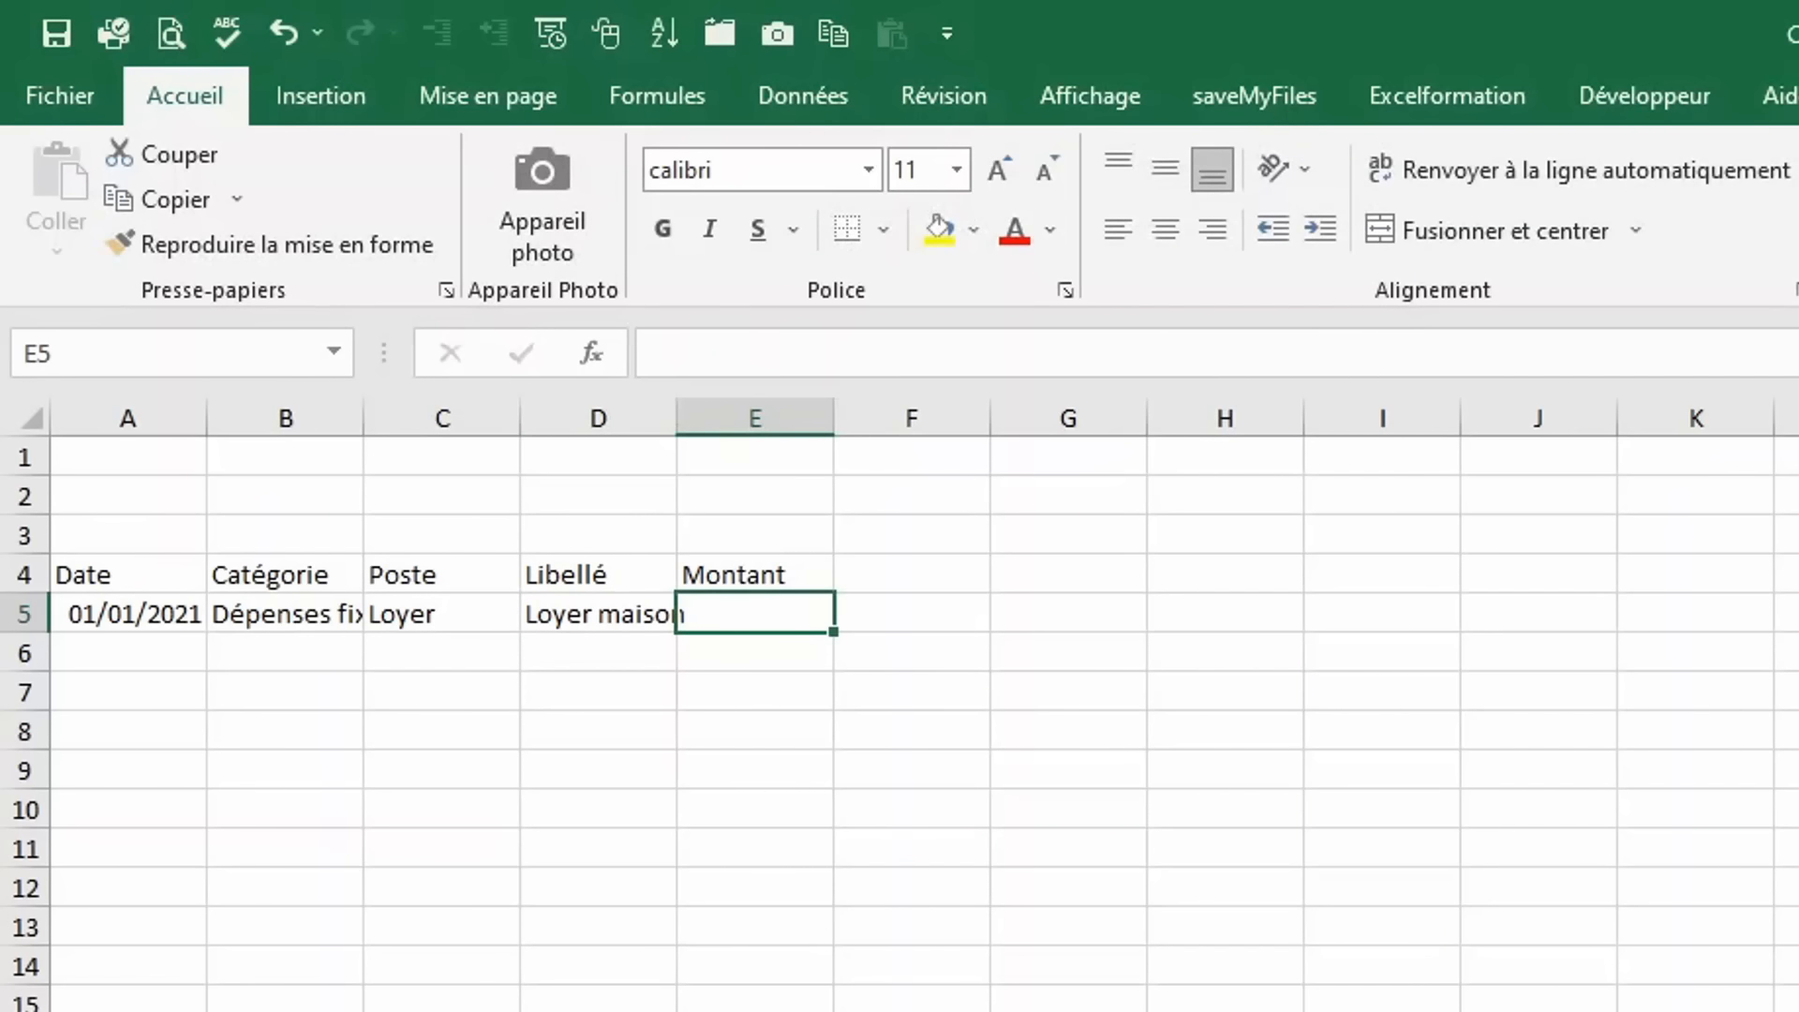
type("860")
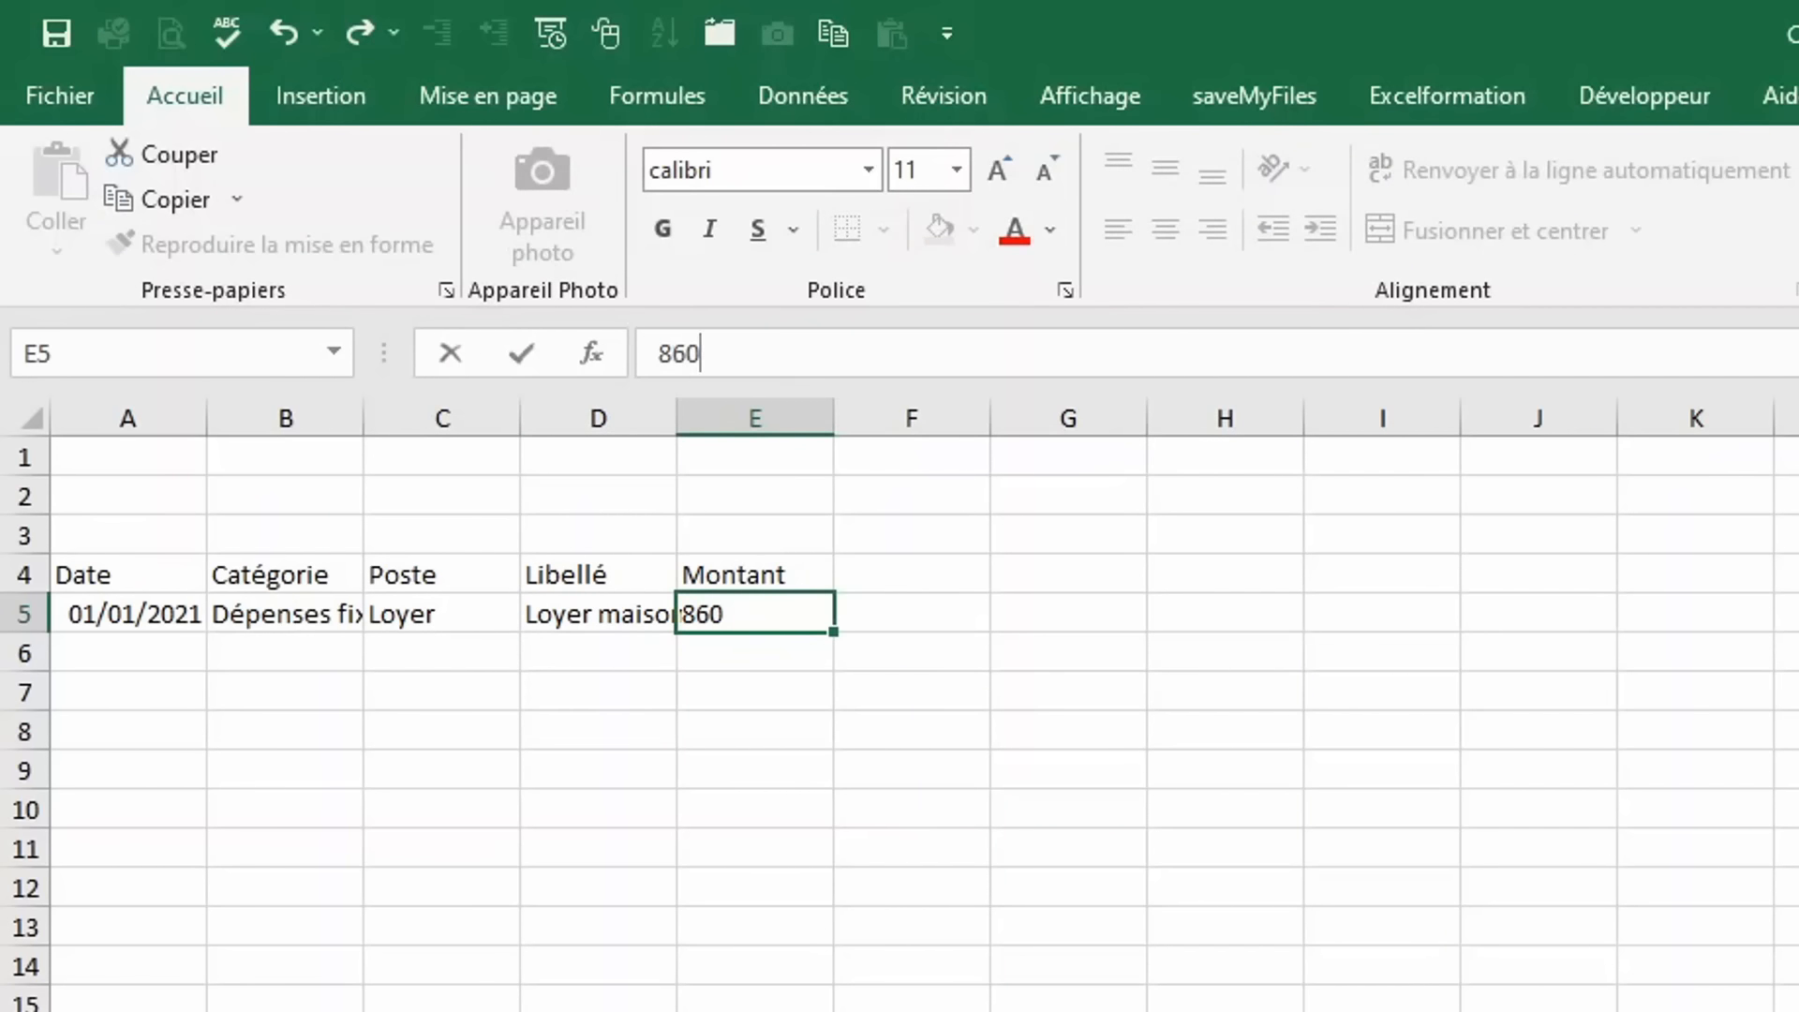
key("Return")
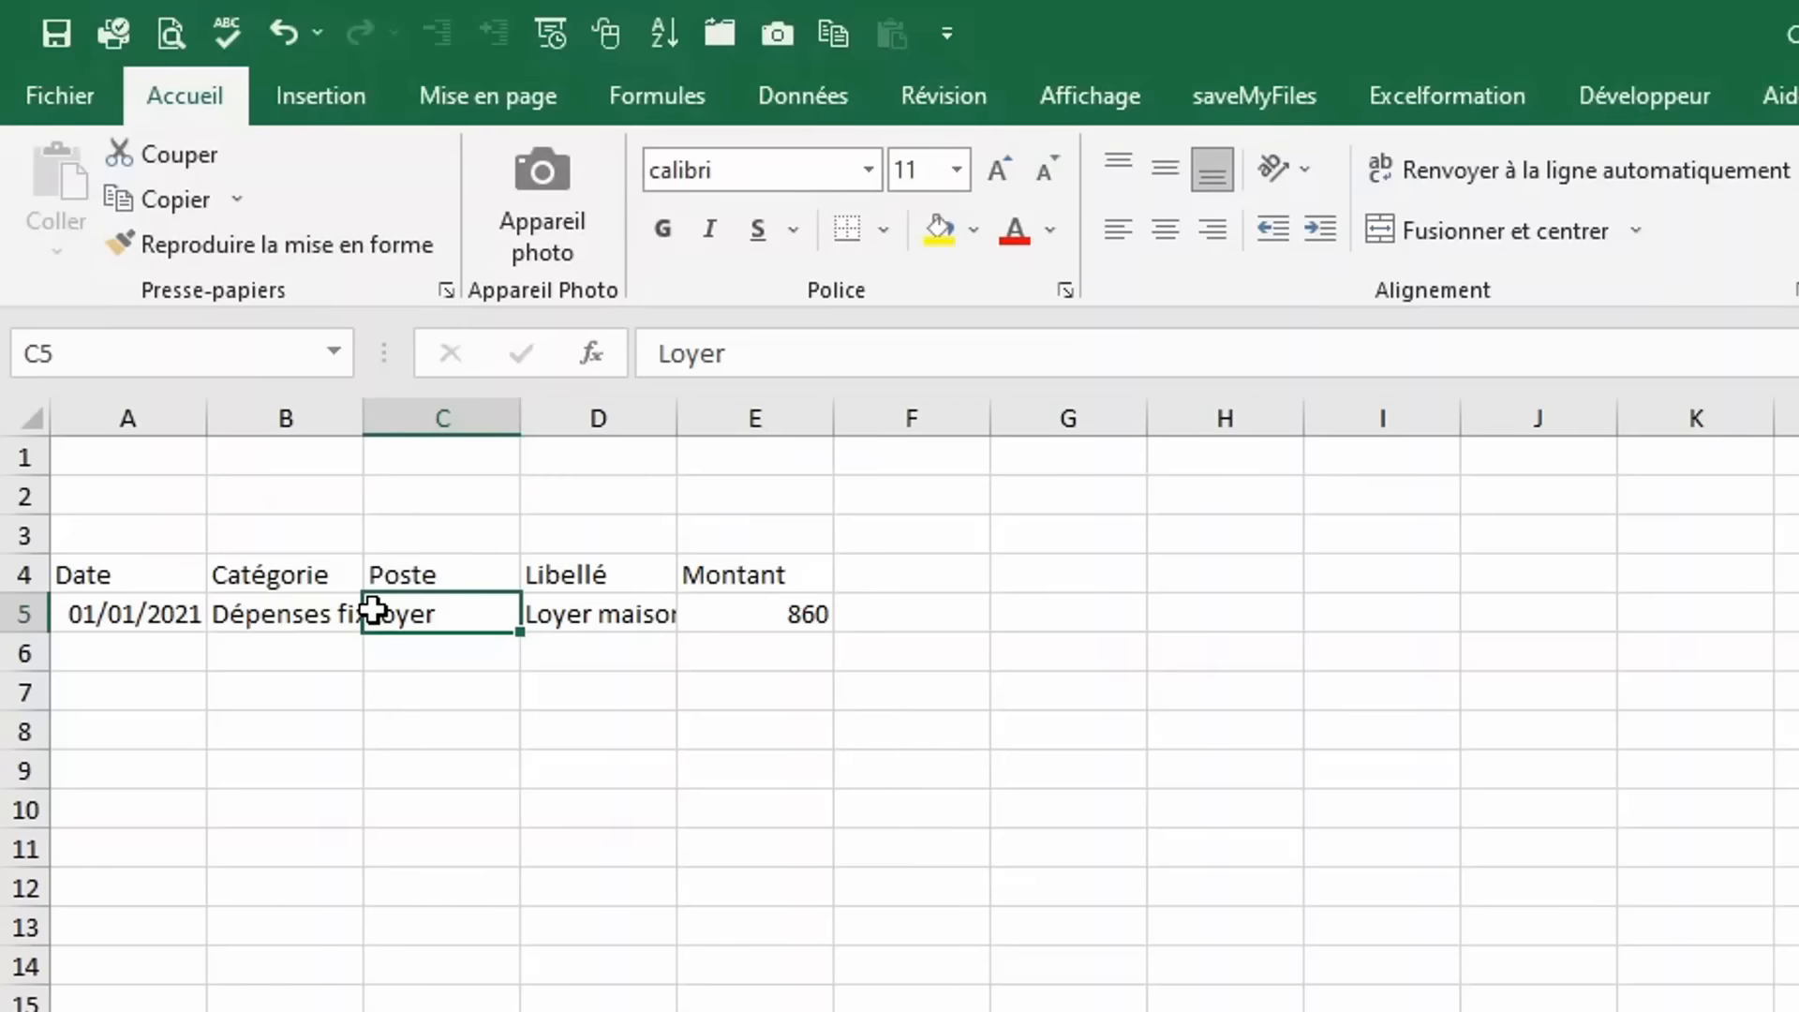
Convert A4:E5 into a table with headers and apply the light green gridded table style.
key("ctrl+l")
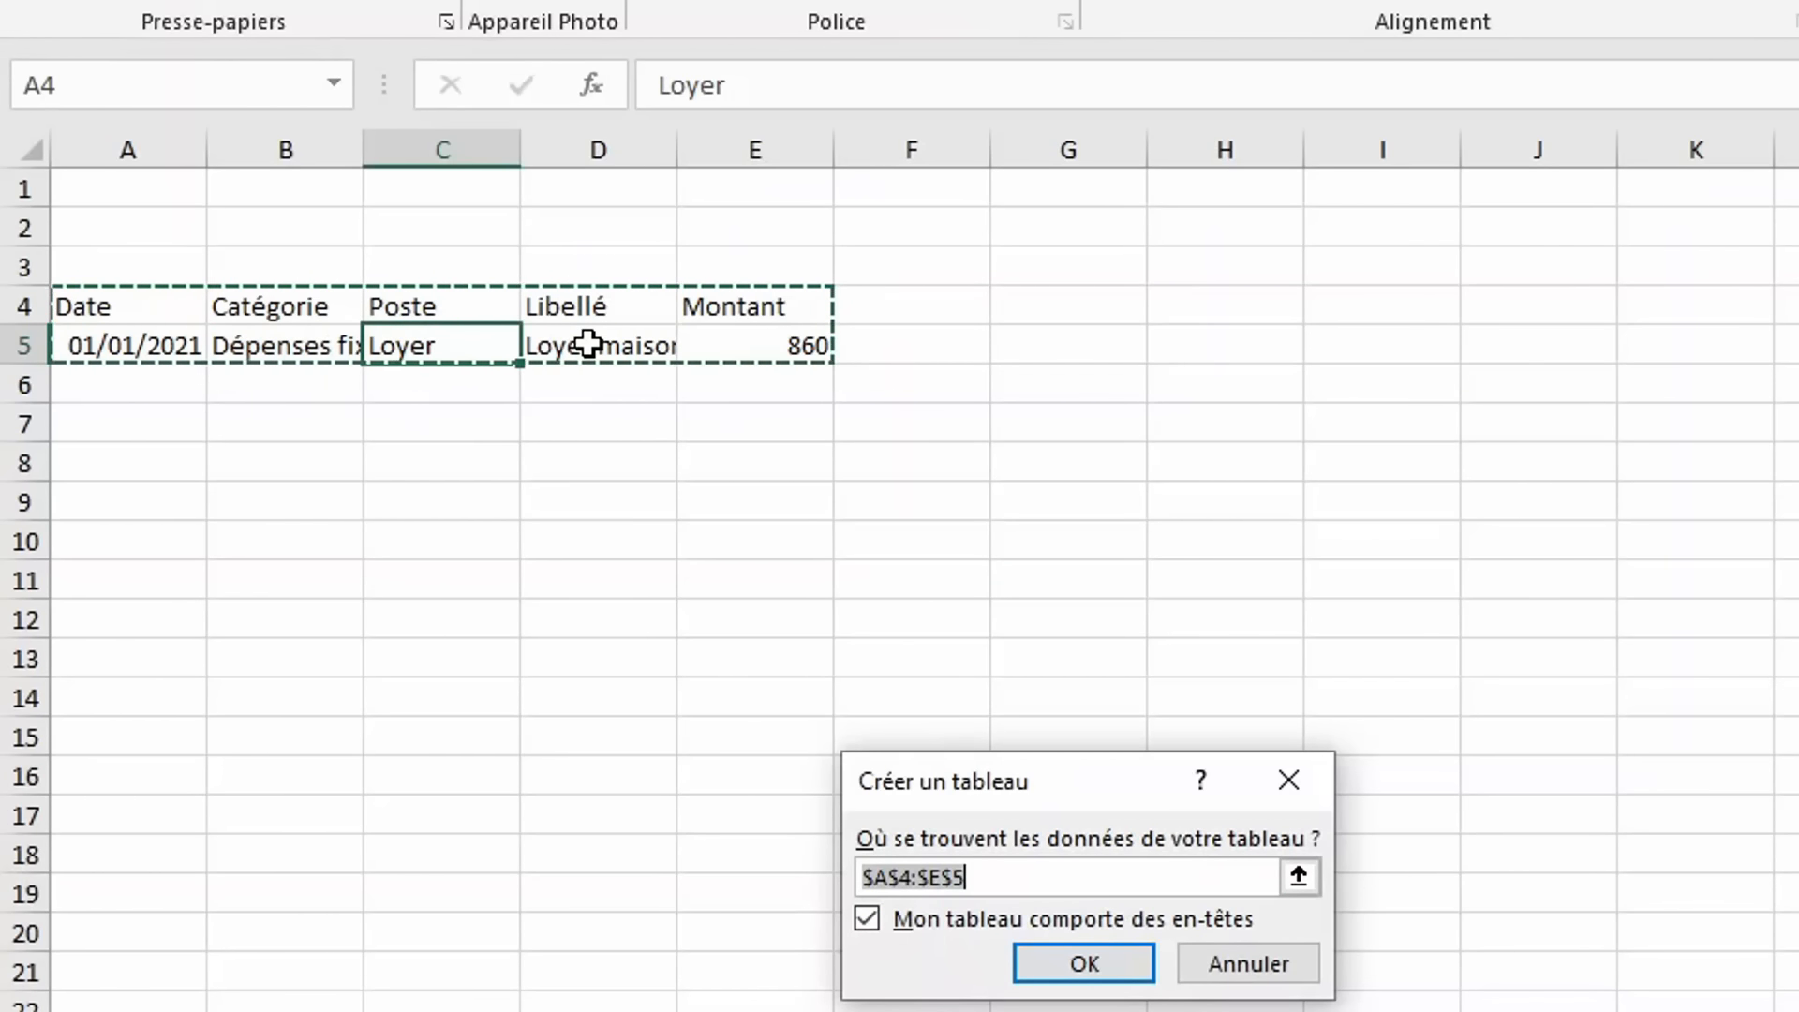
left_click(1110, 955)
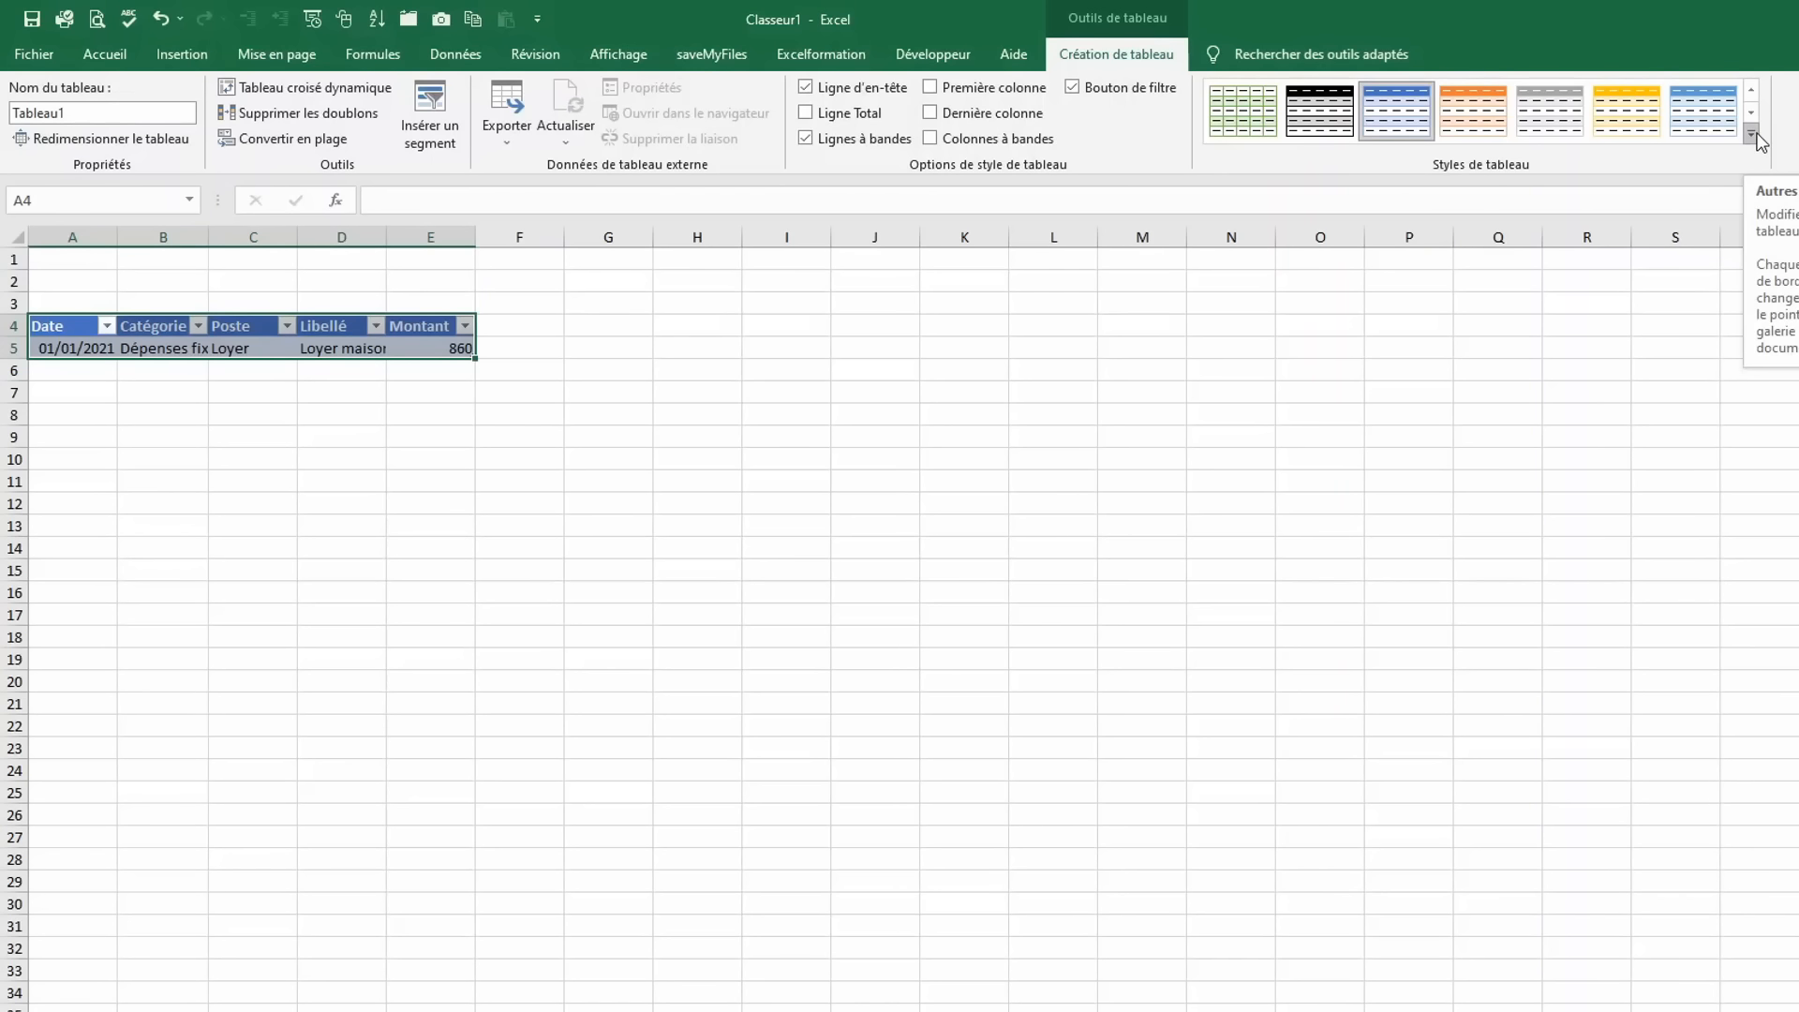
left_click(1751, 135)
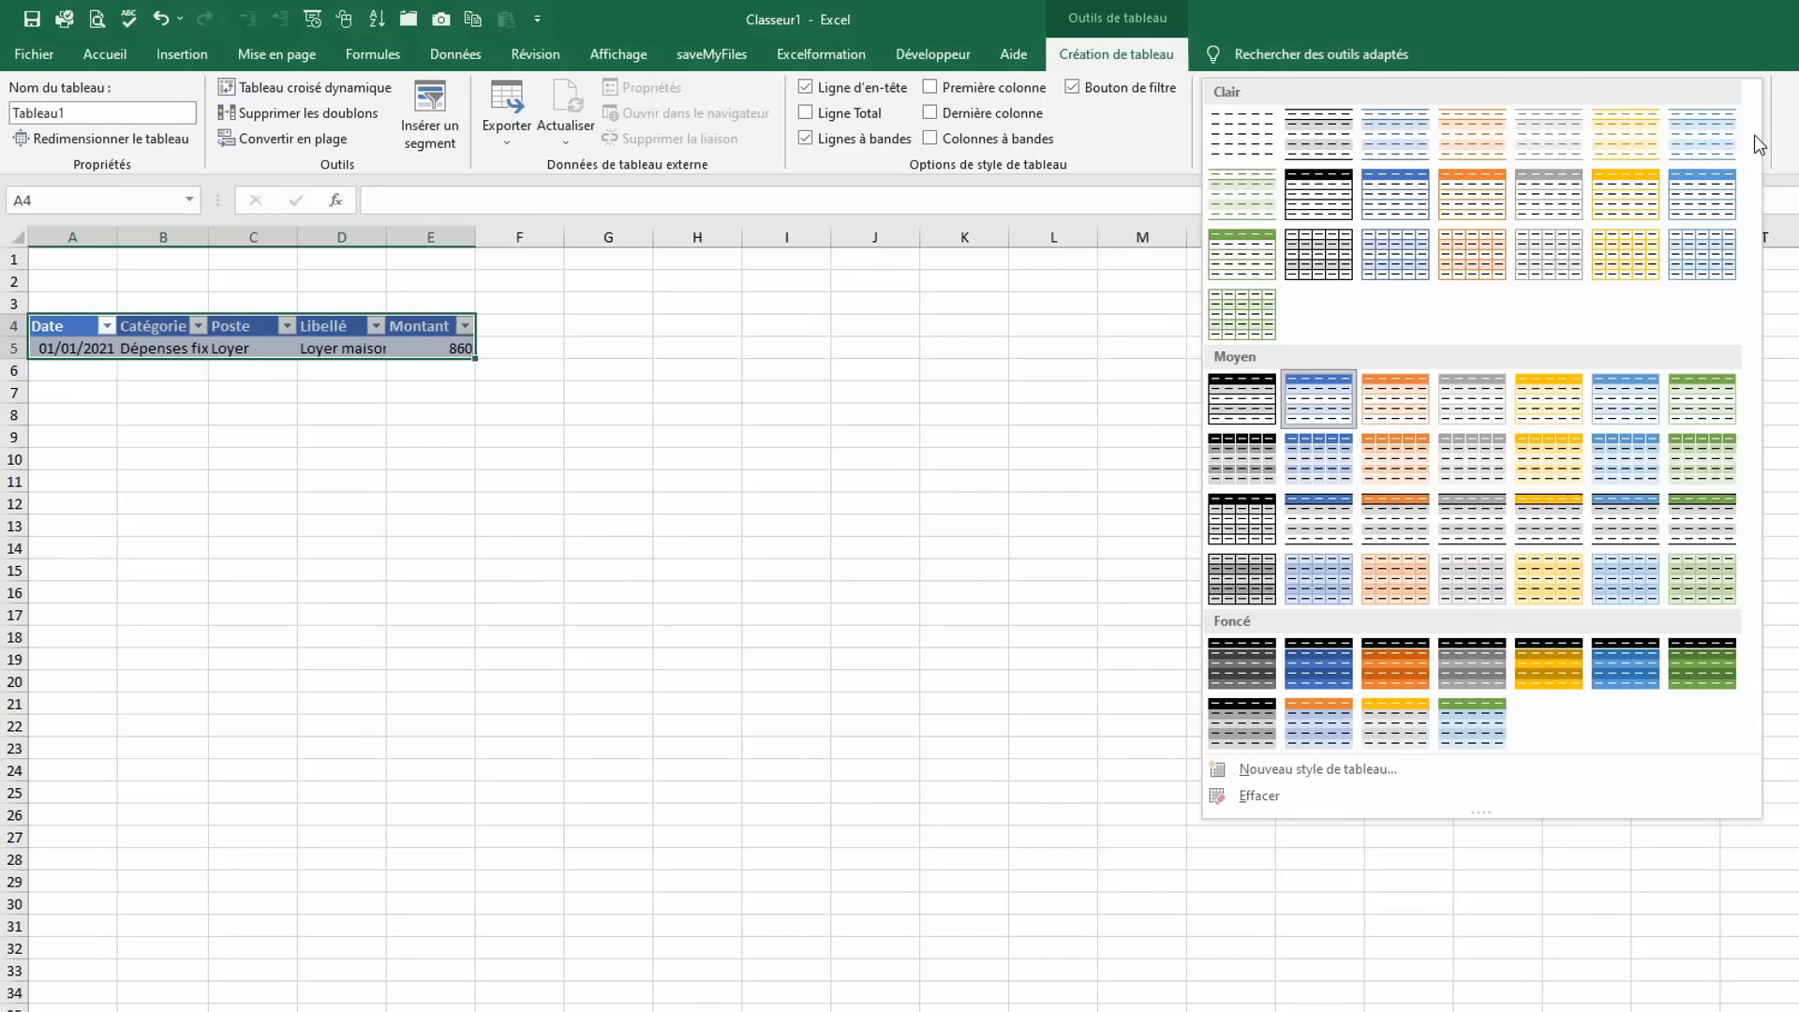
left_click(1254, 320)
left_click(105, 346)
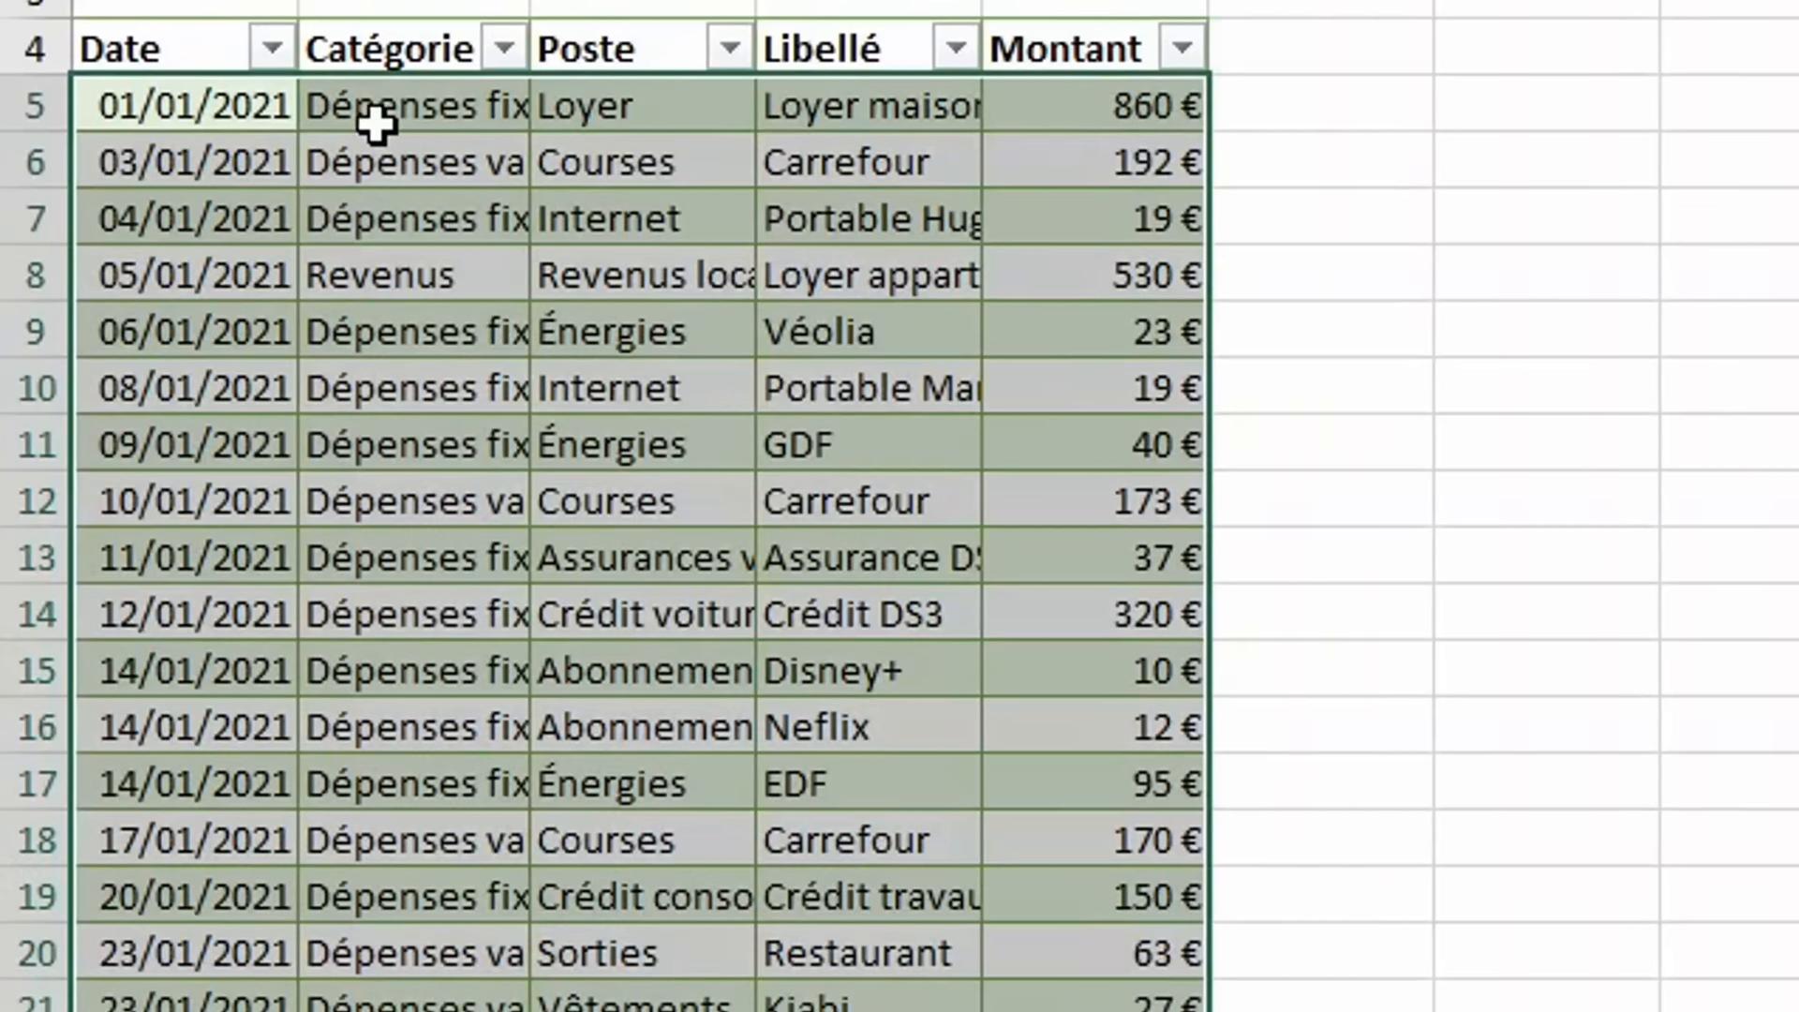
Filter the Date column to 2020 only and examine the category and Poste of the previous-balance entry.
left_click(271, 49)
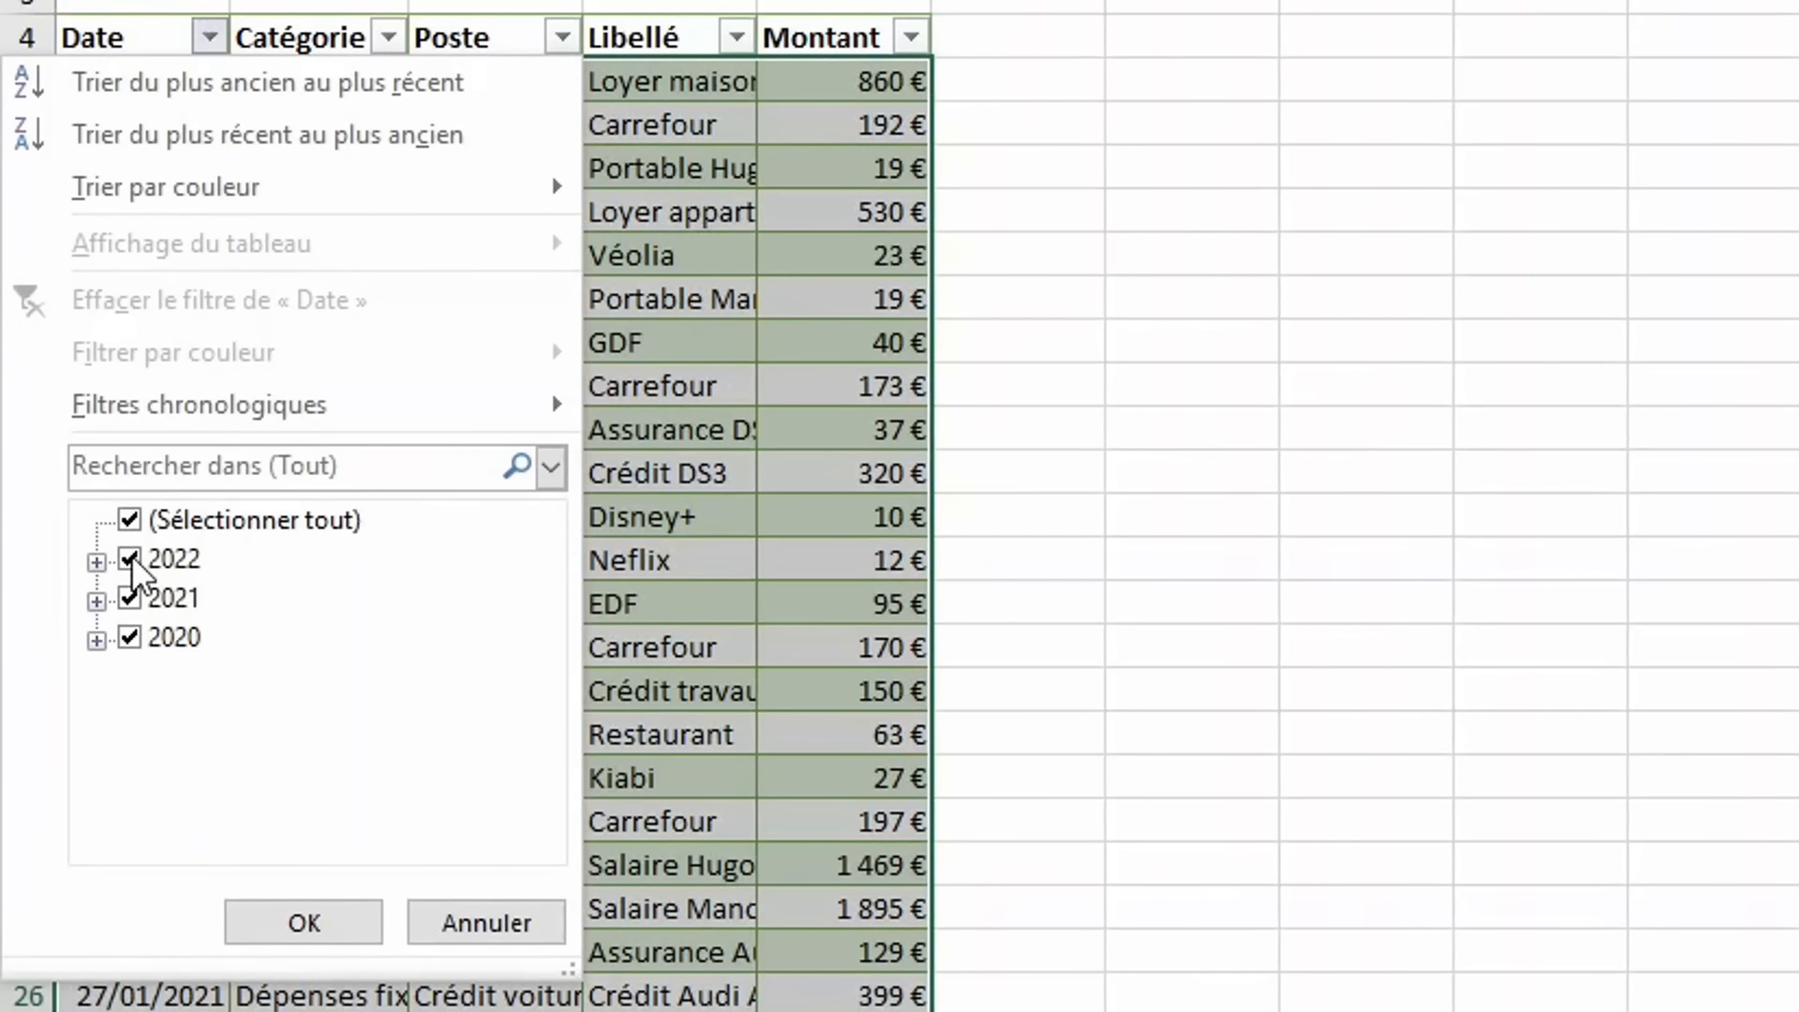
left_click(129, 520)
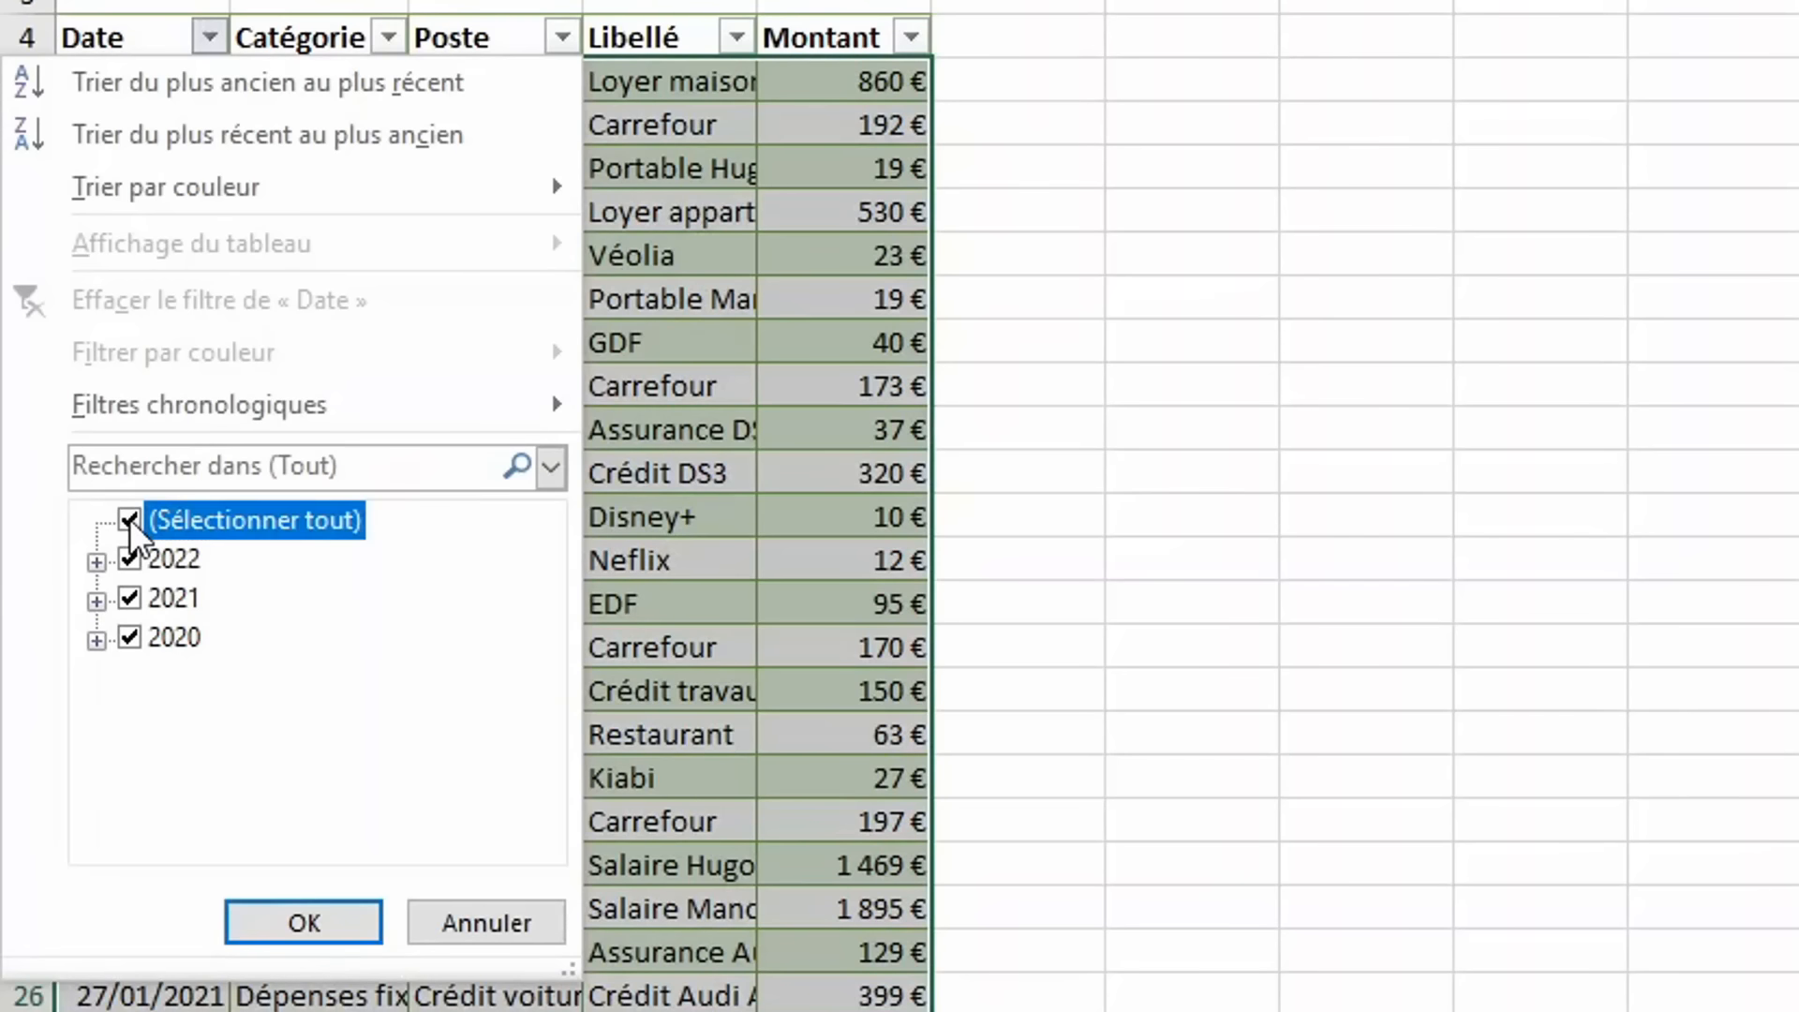
left_click(130, 638)
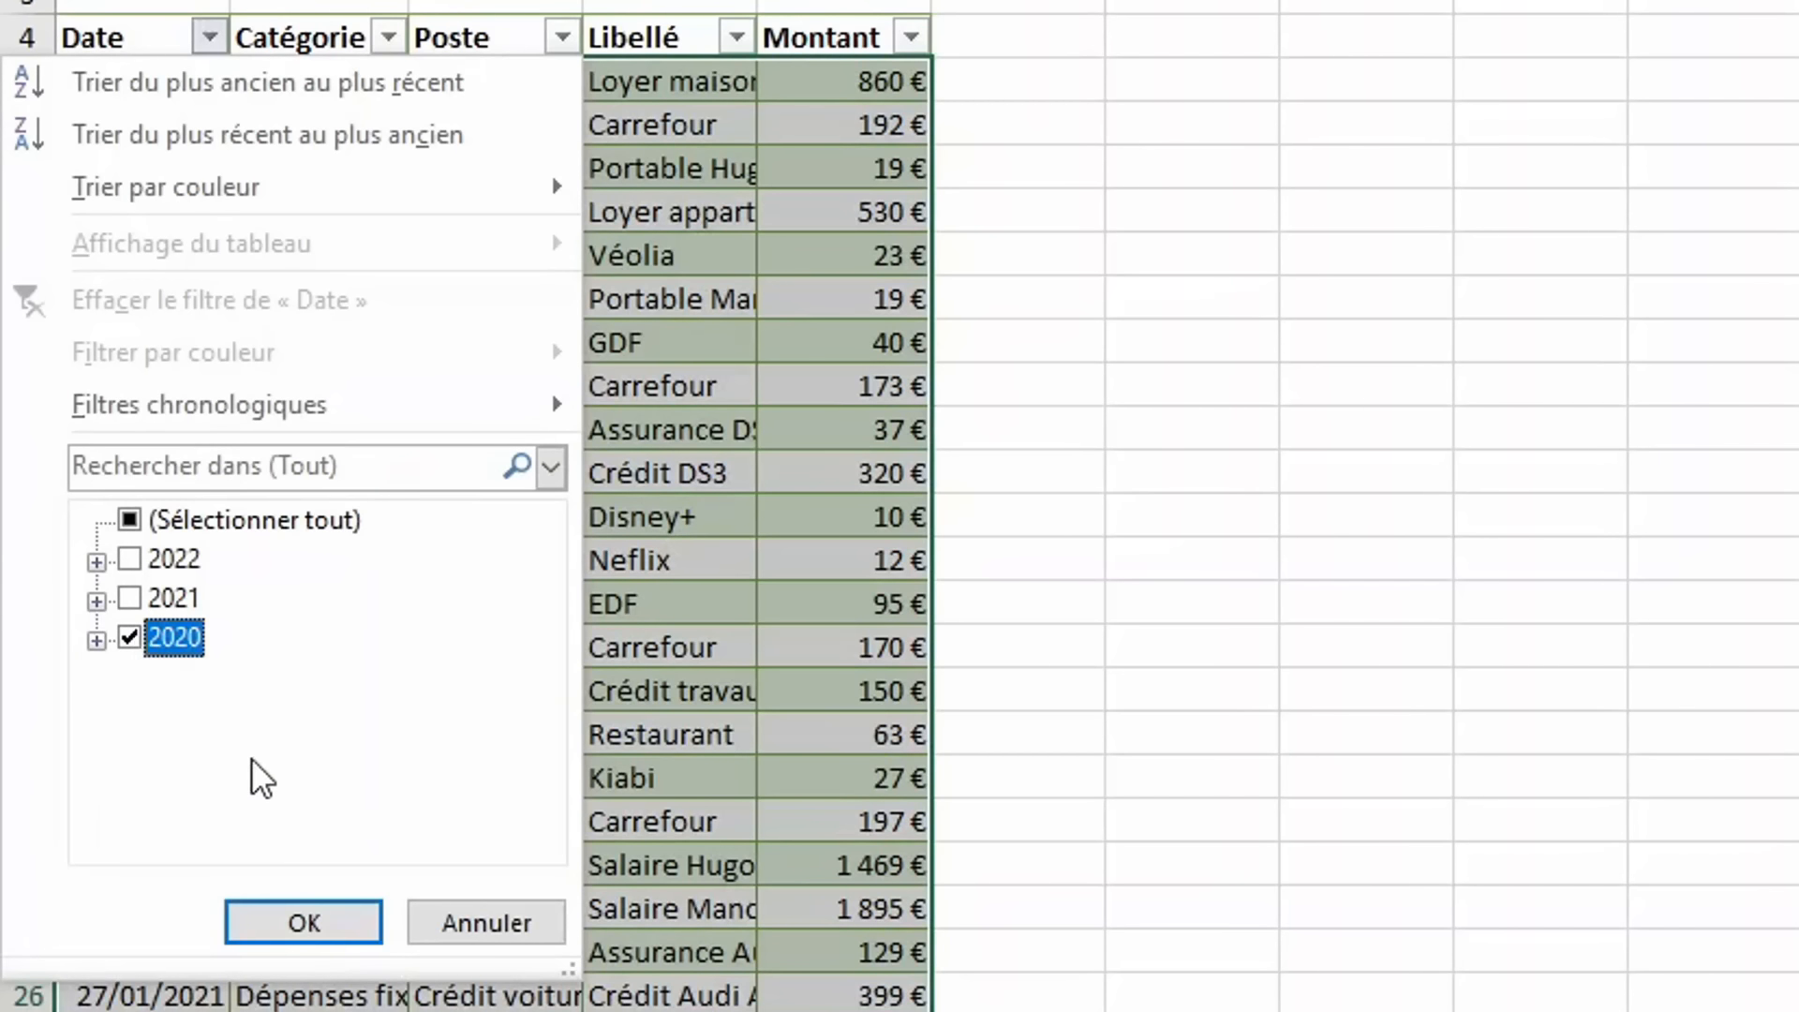
left_click(292, 912)
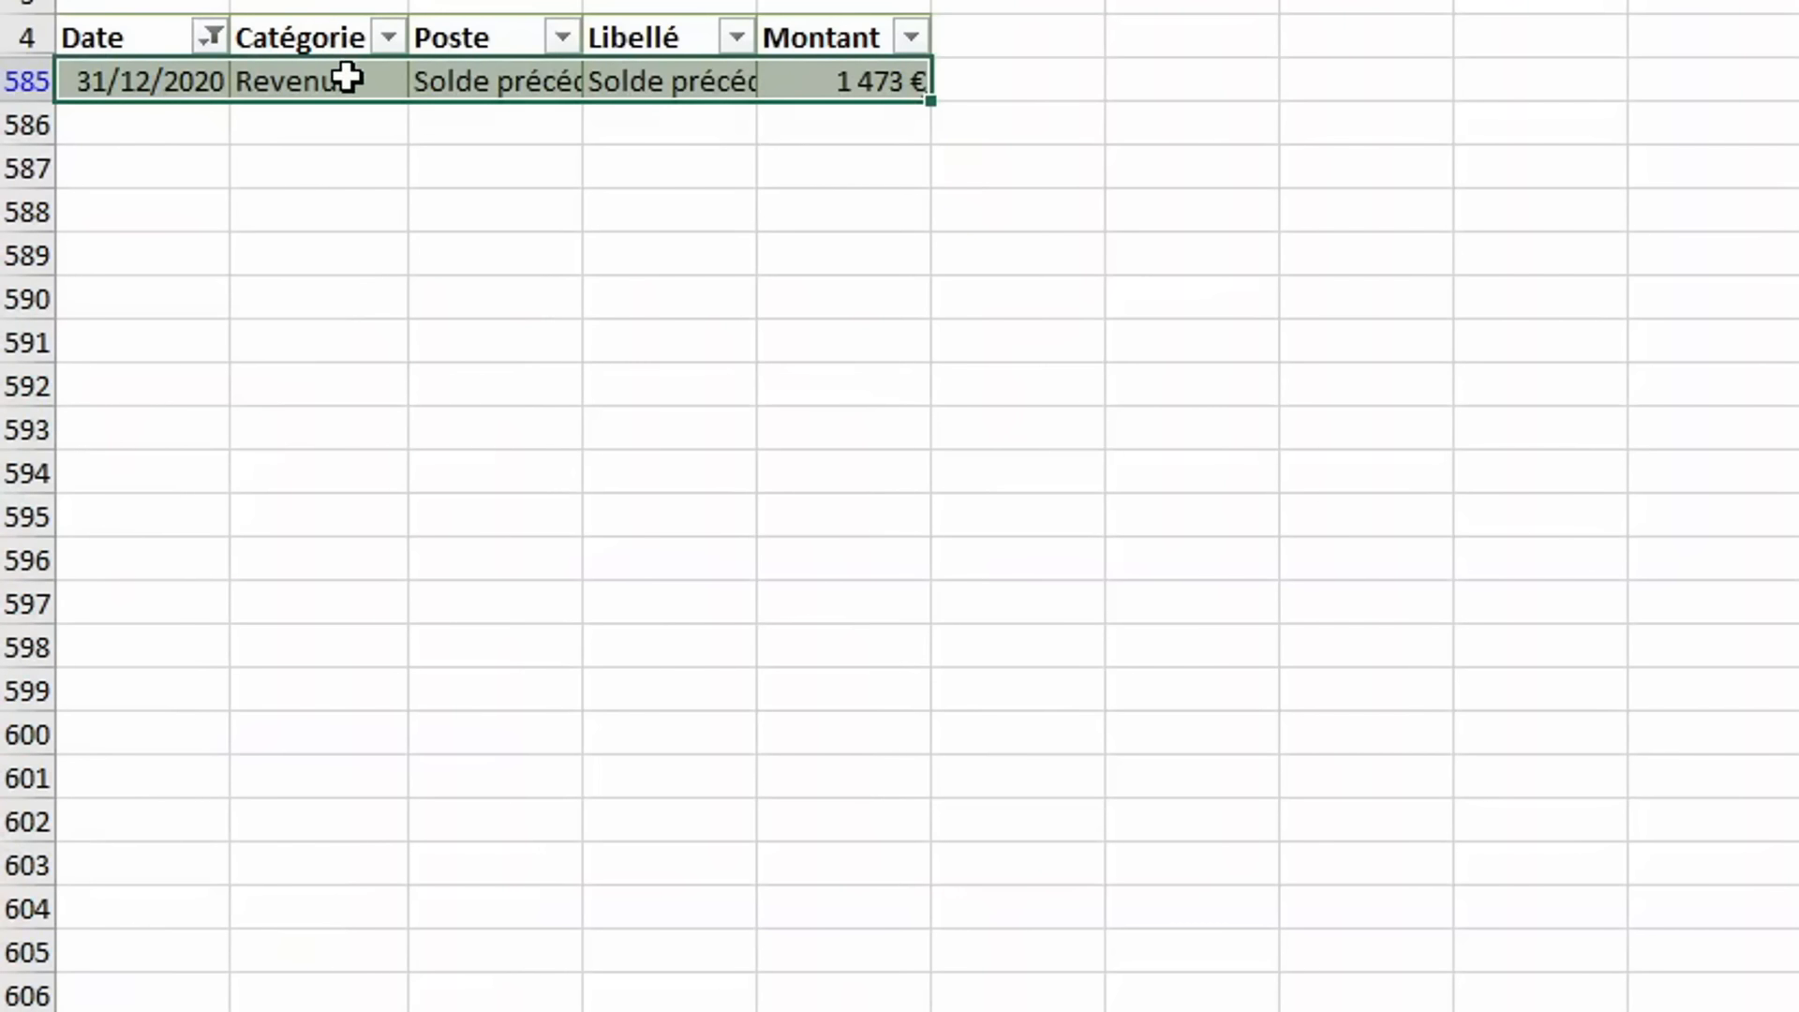
left_click(347, 77)
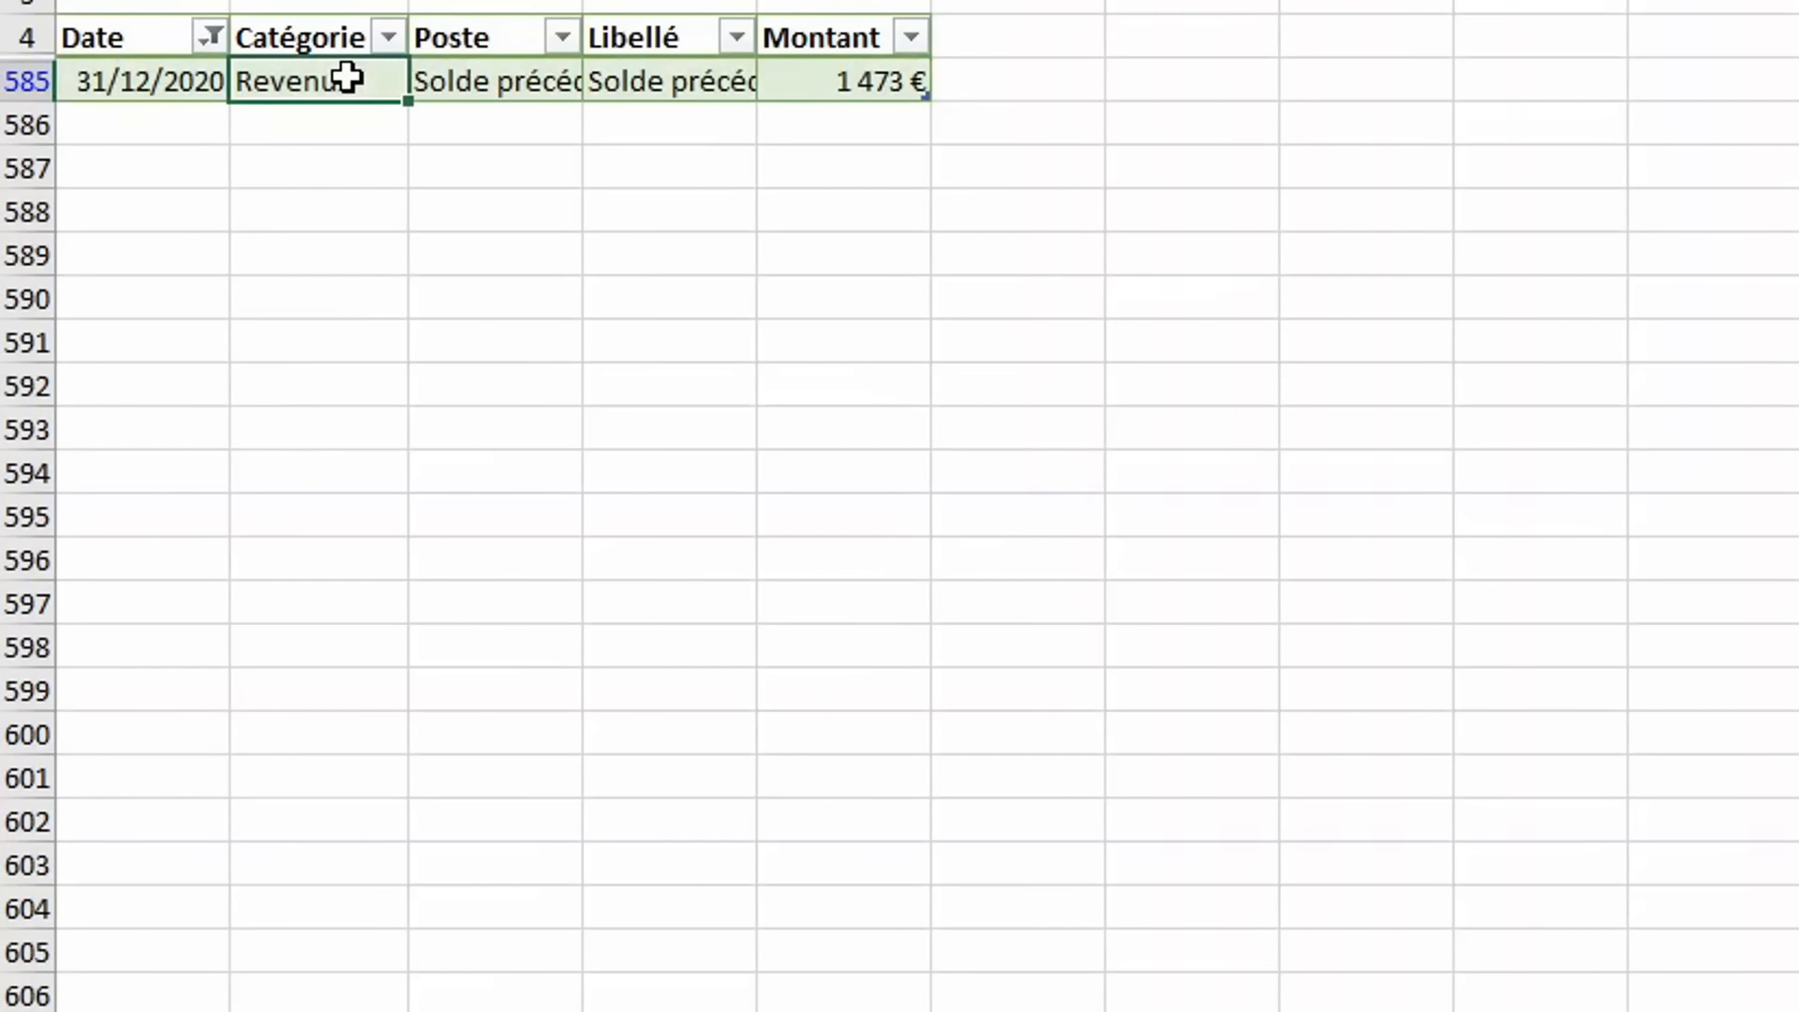
left_click(462, 78)
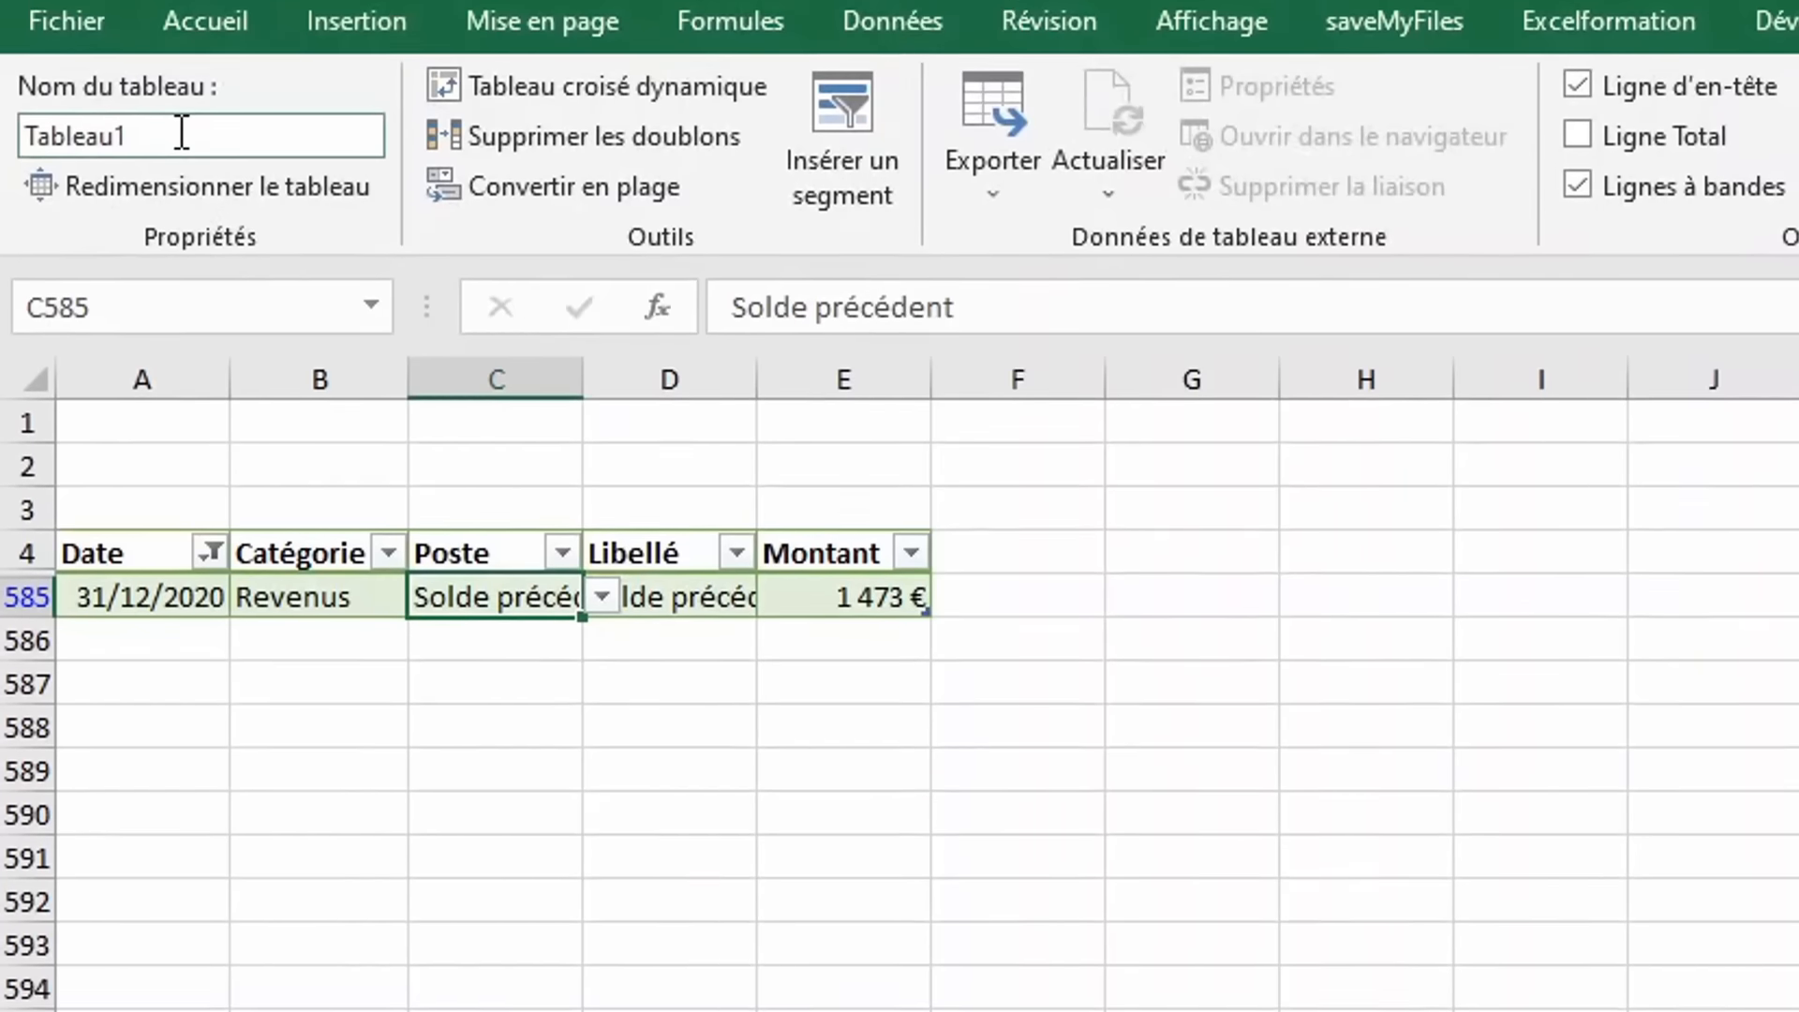
Rename the table as baseReleve.
left_click(181, 221)
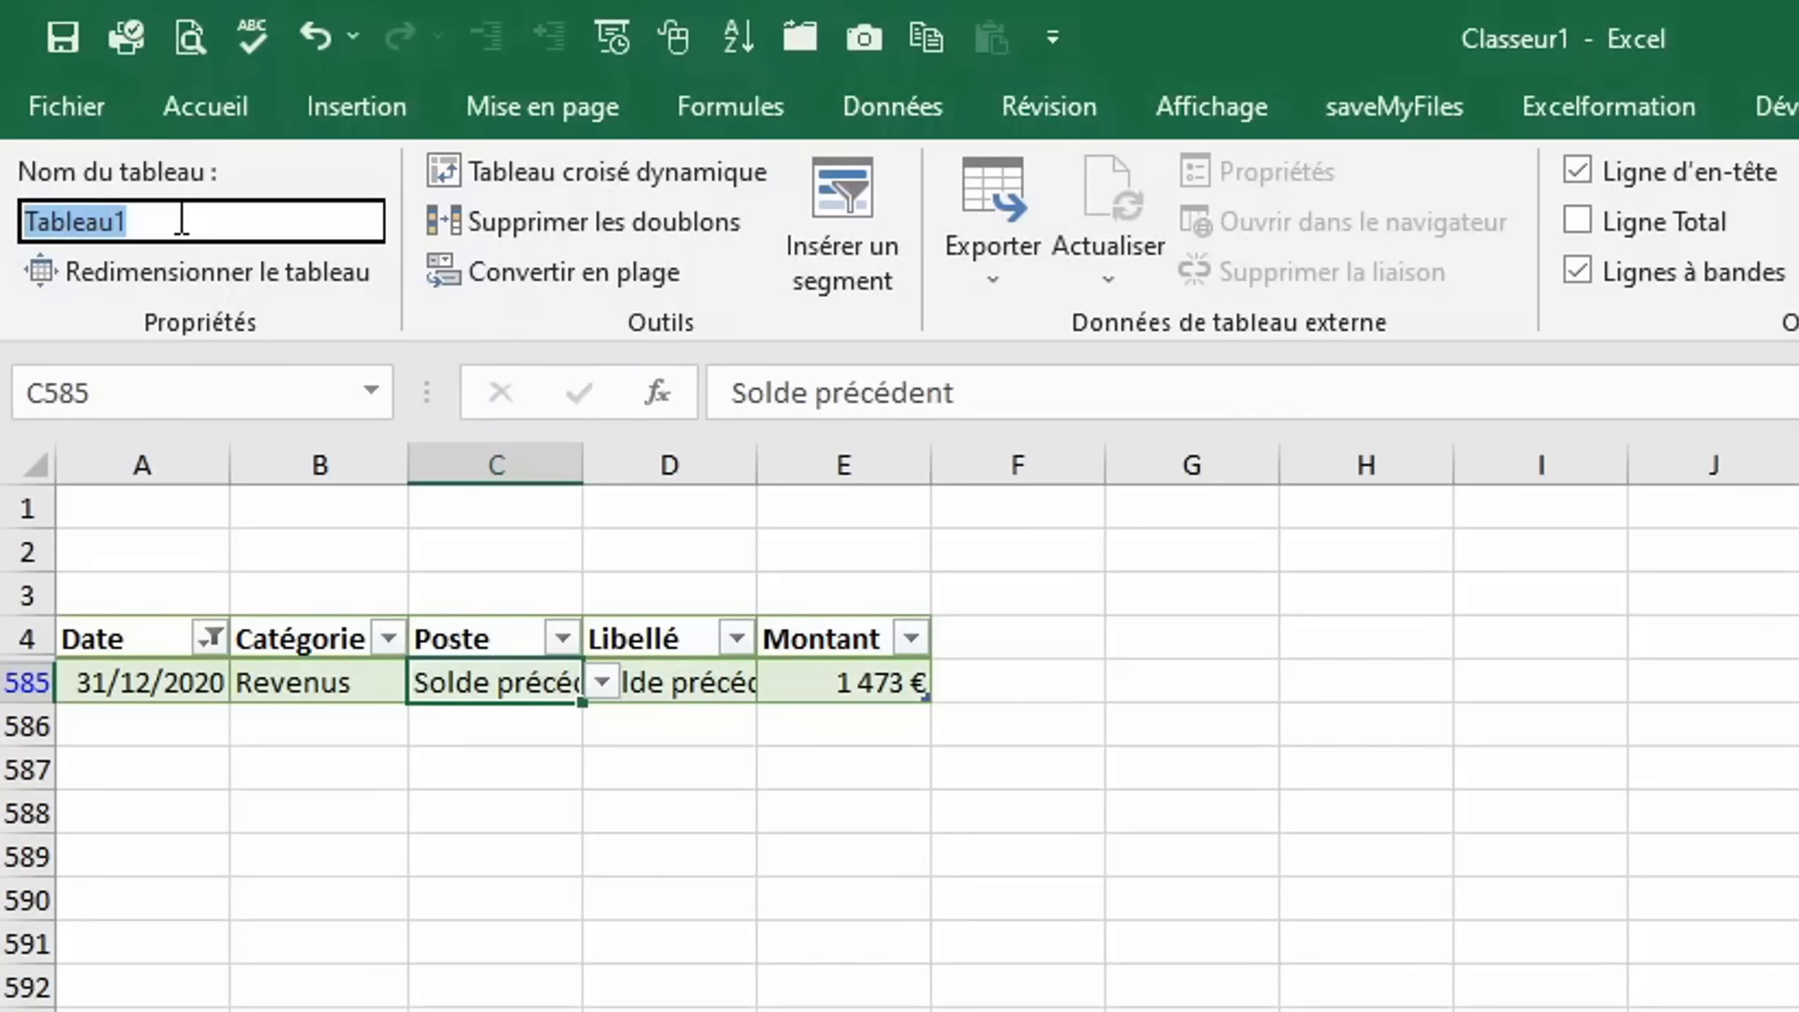
type("bz")
key("BackSpace")
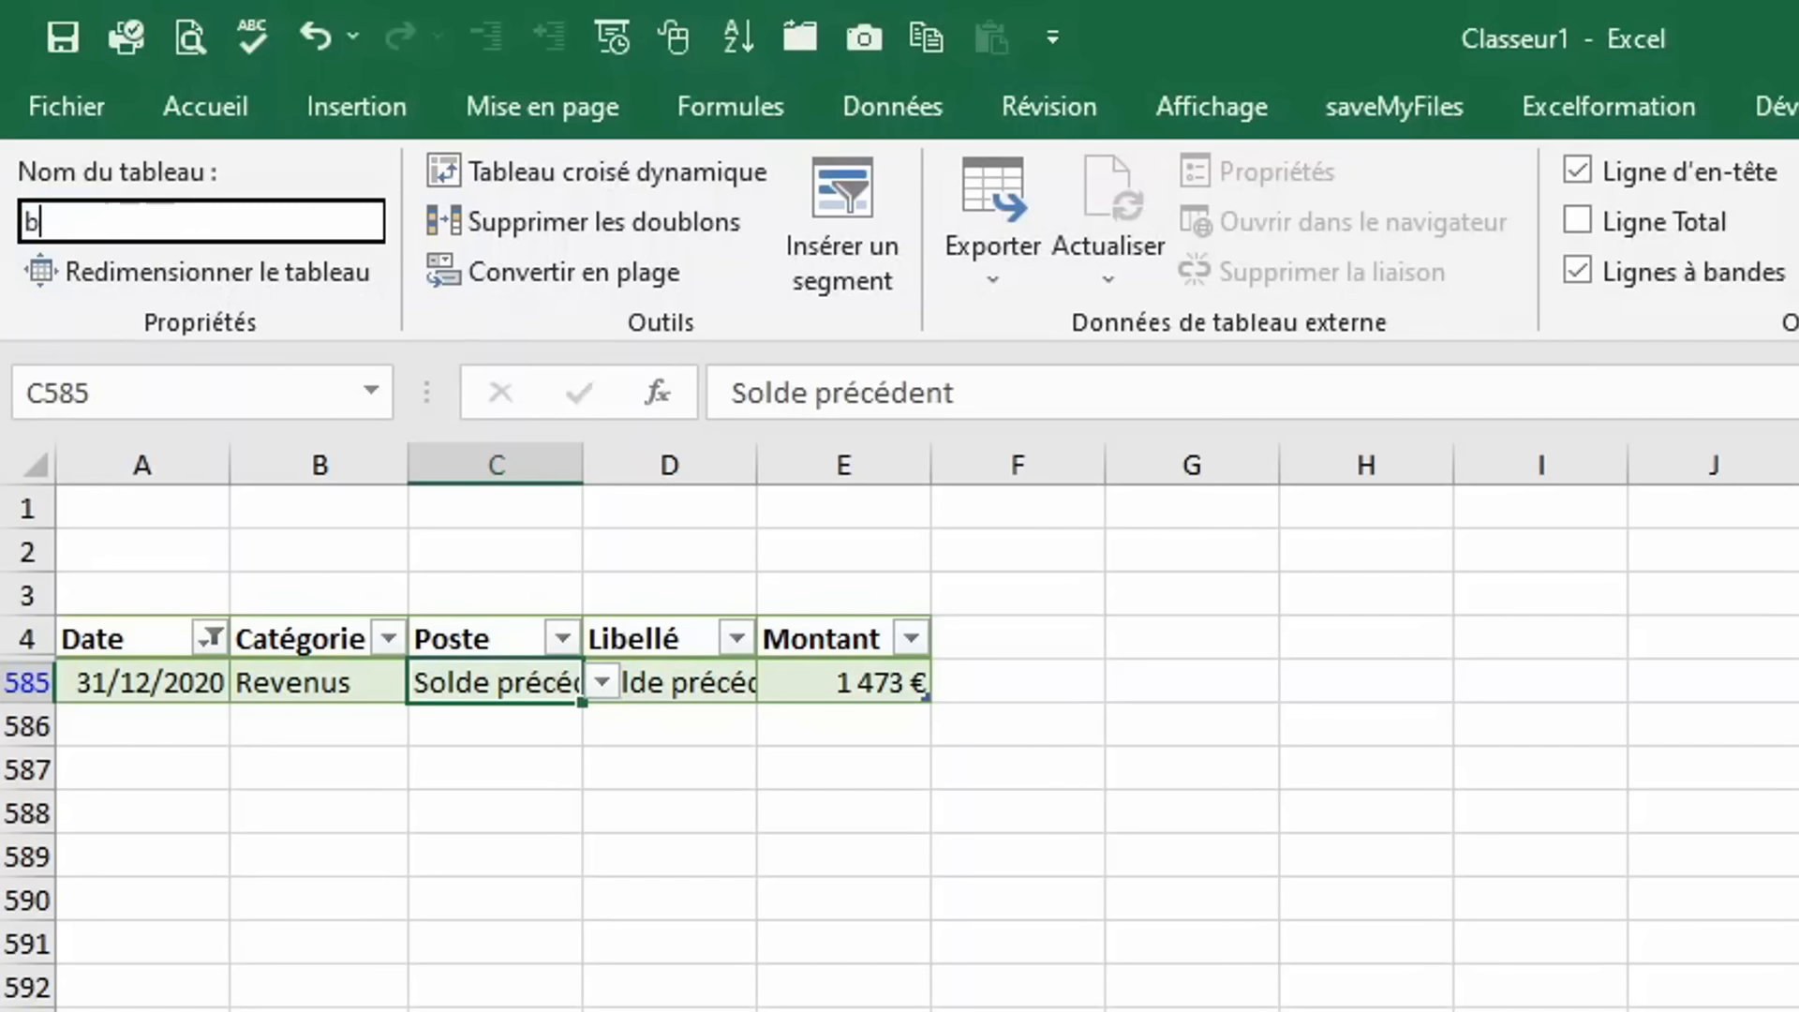
type("aseReleve")
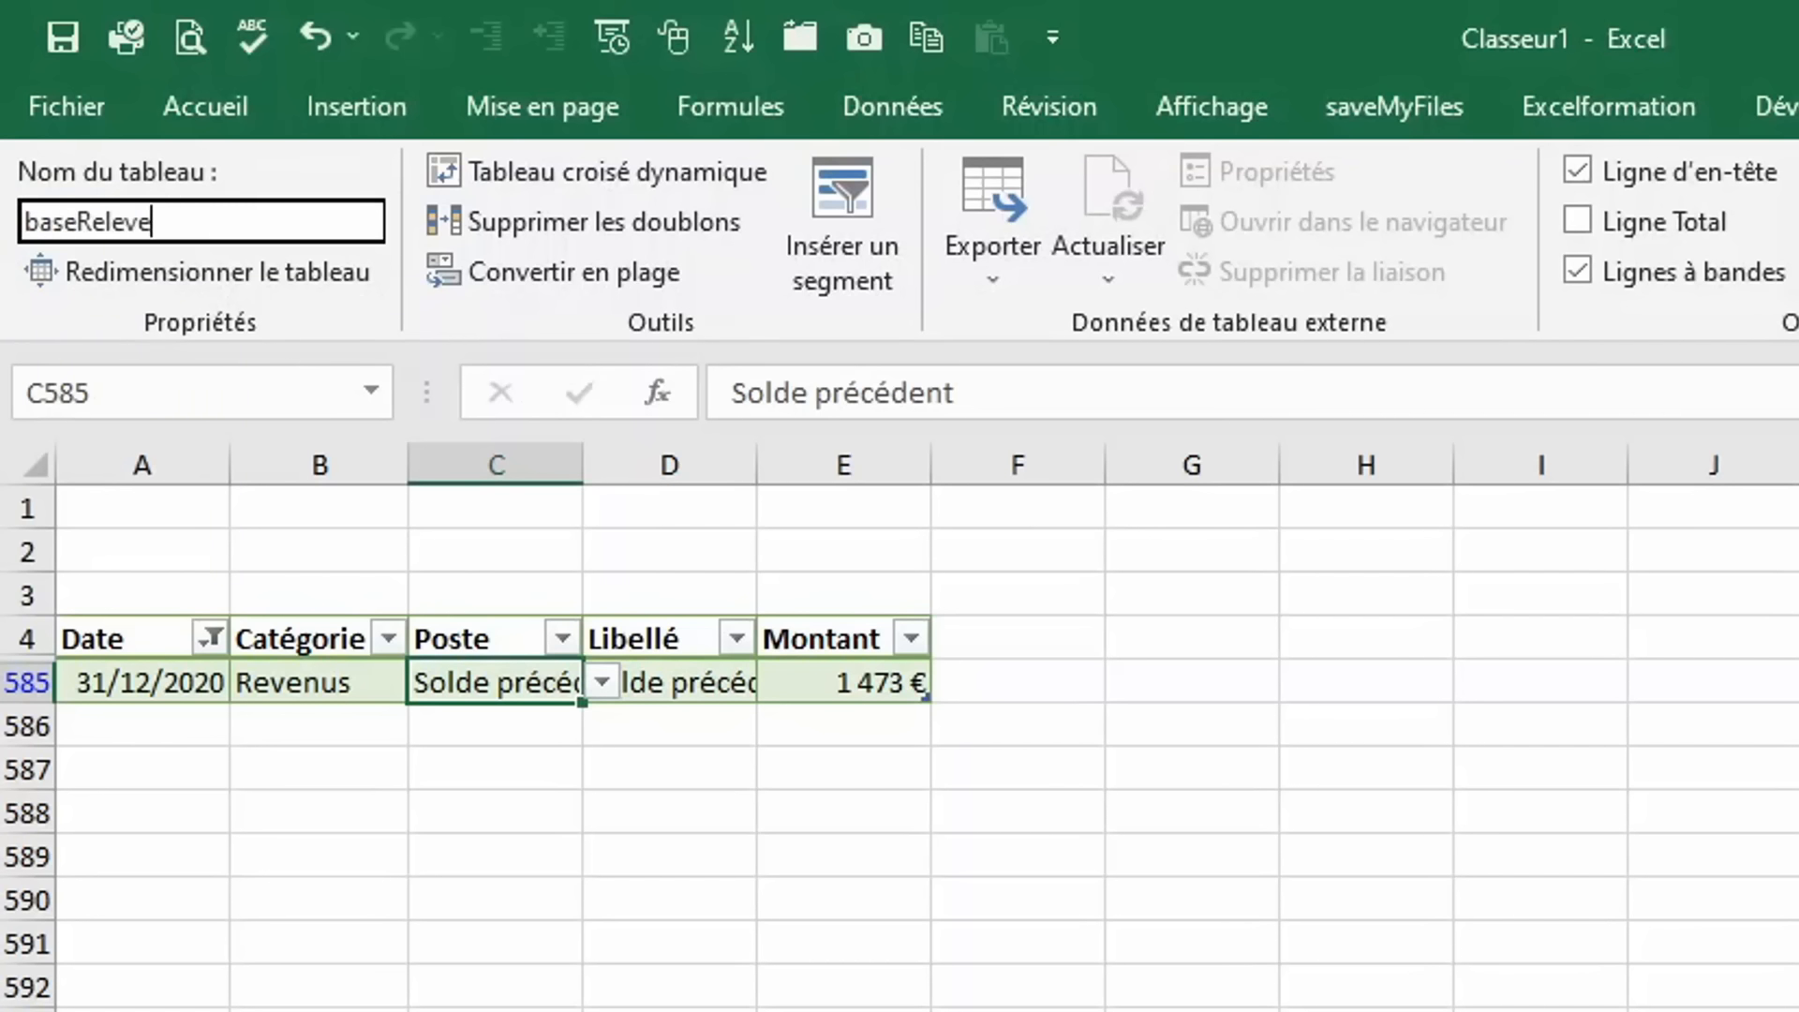
key("Return")
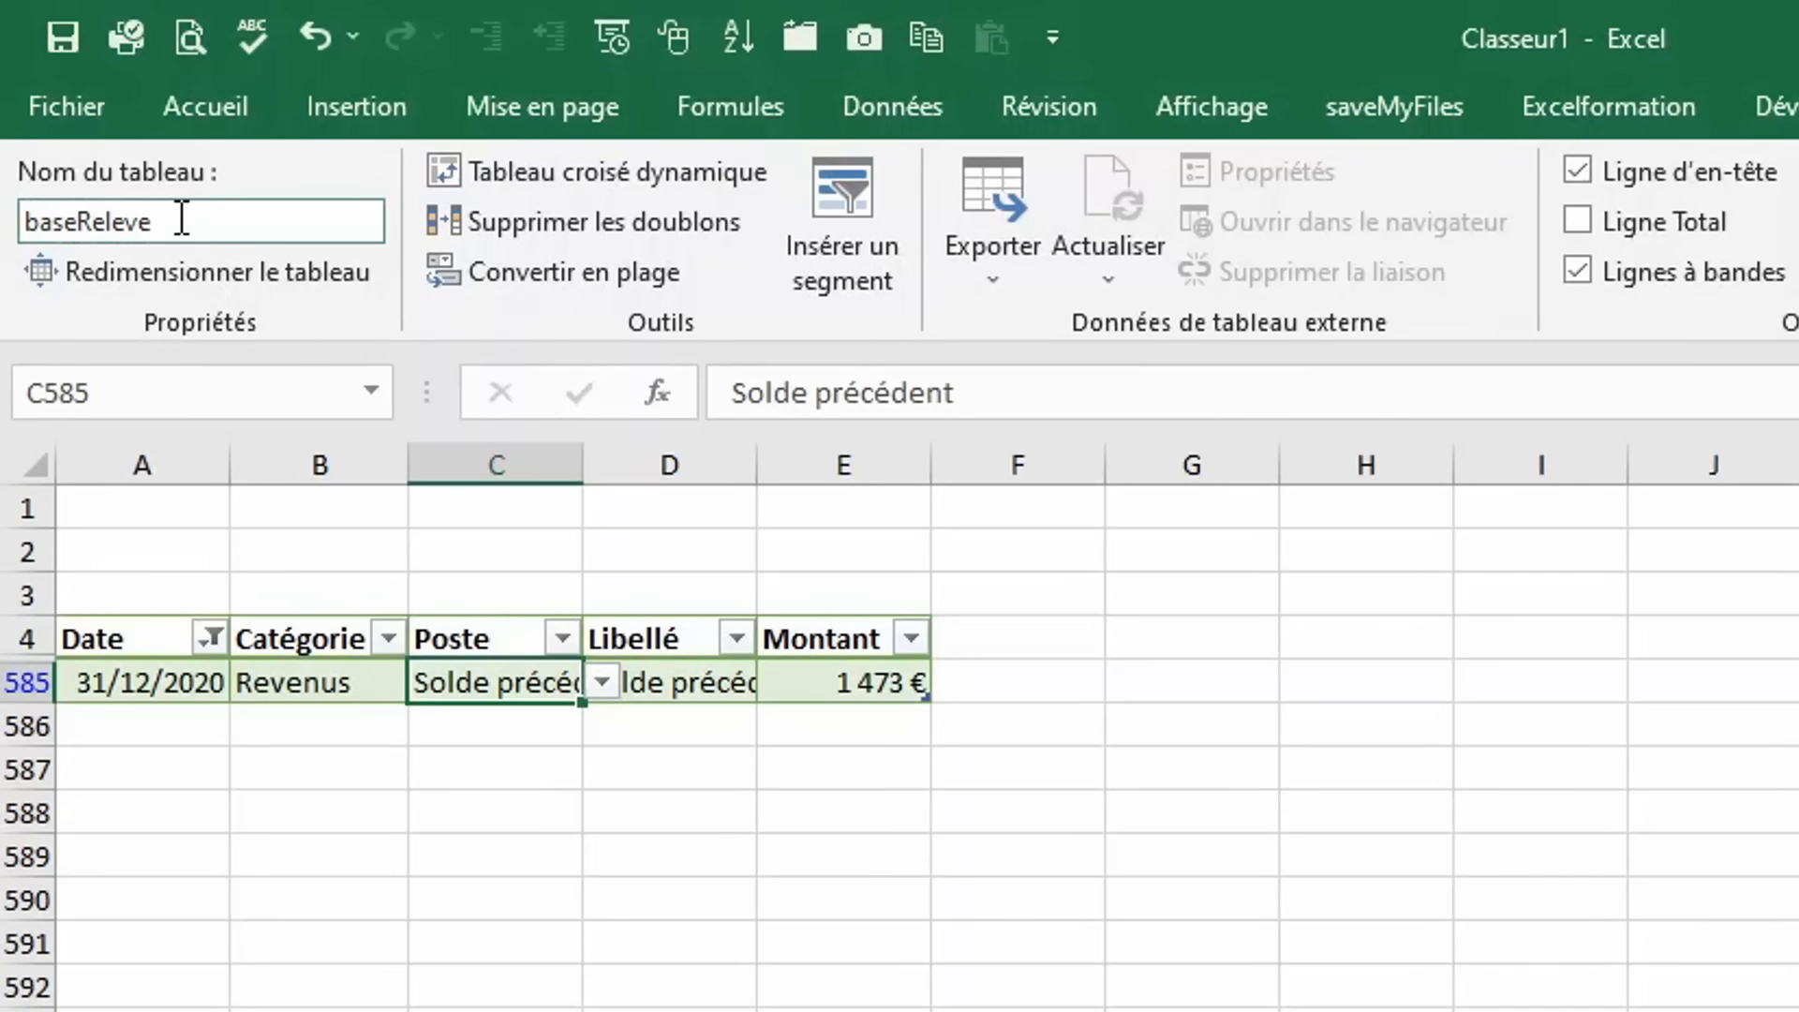
Show all years again in the Date column and autofit the widths of columns A to E.
left_click_drag(117, 450, 792, 502)
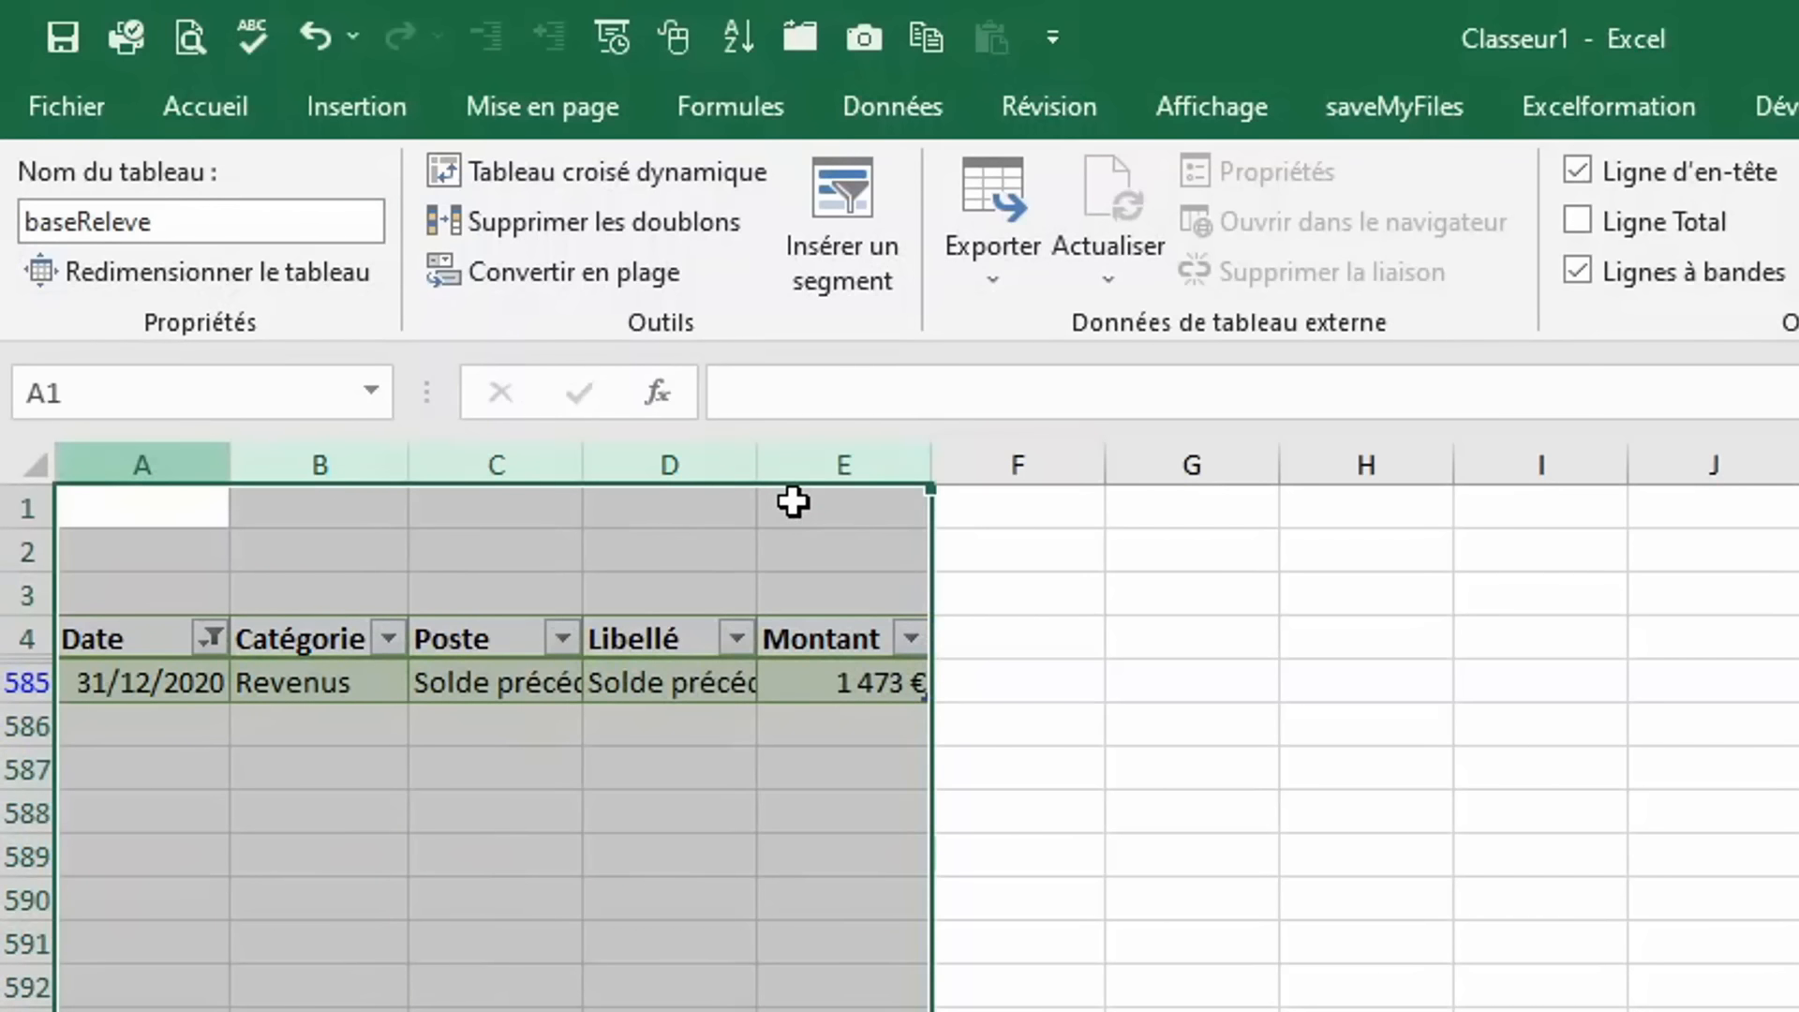
left_click(214, 640)
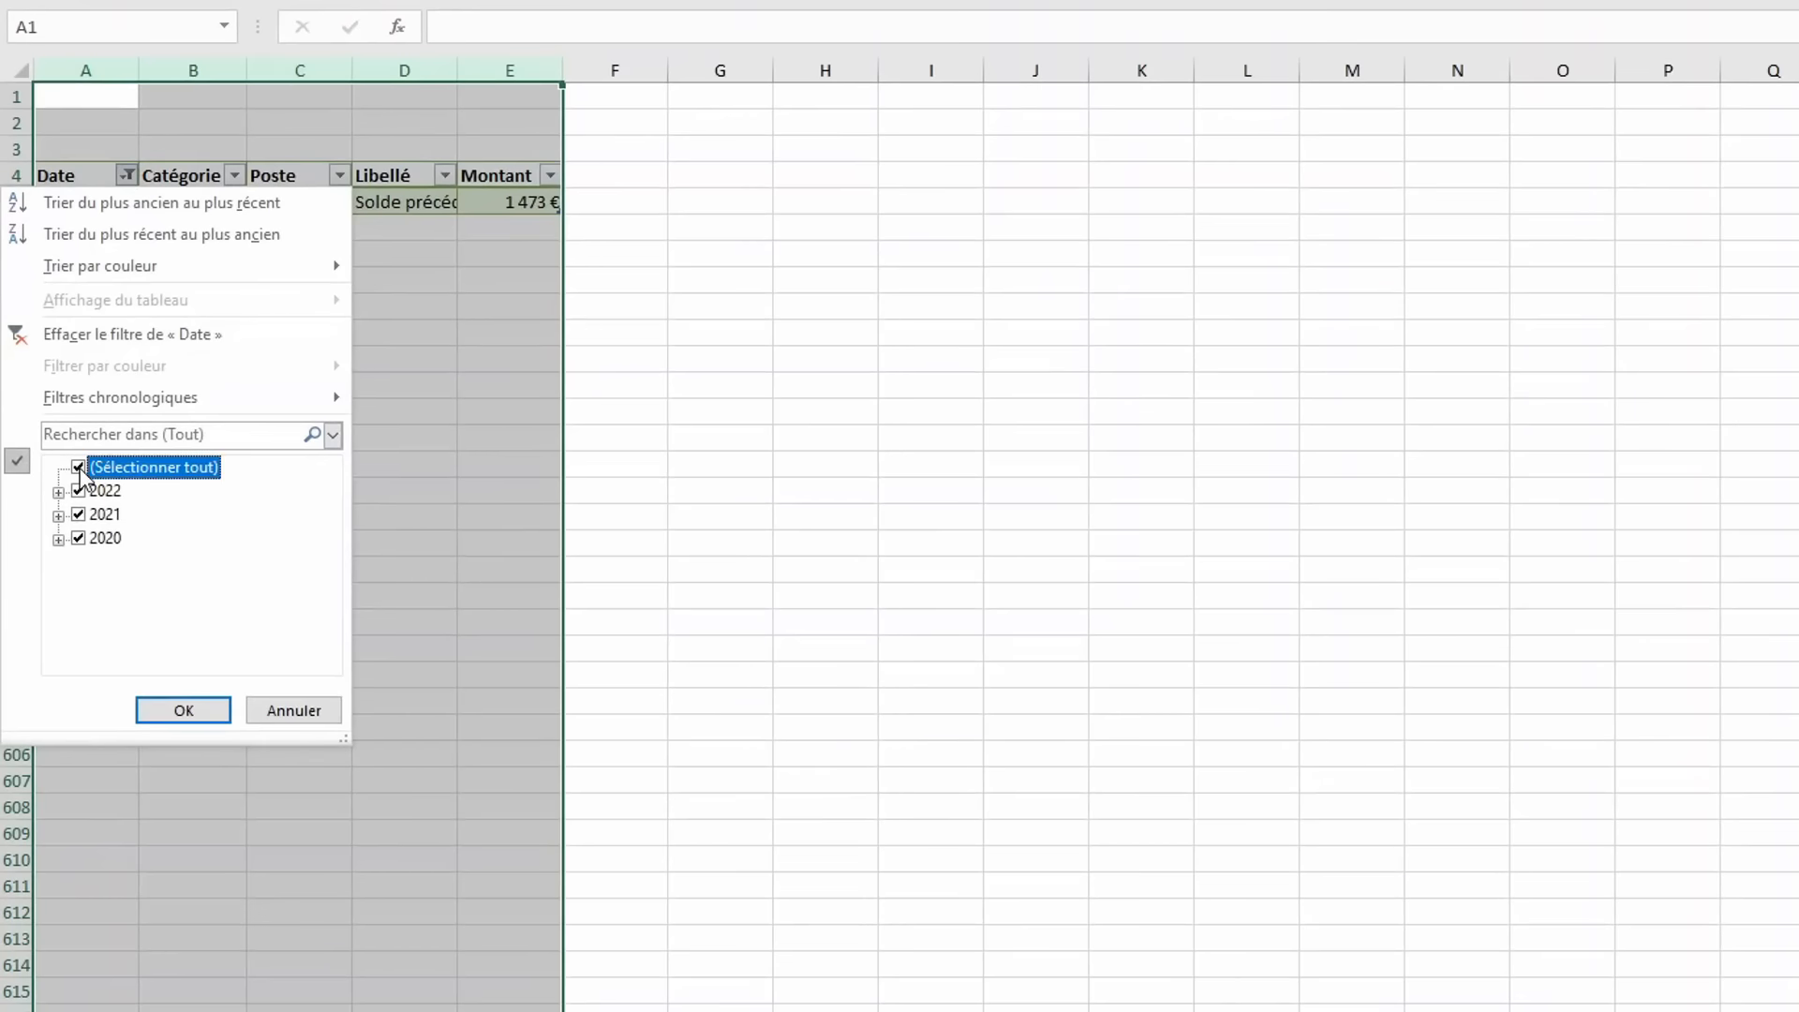
left_click(174, 710)
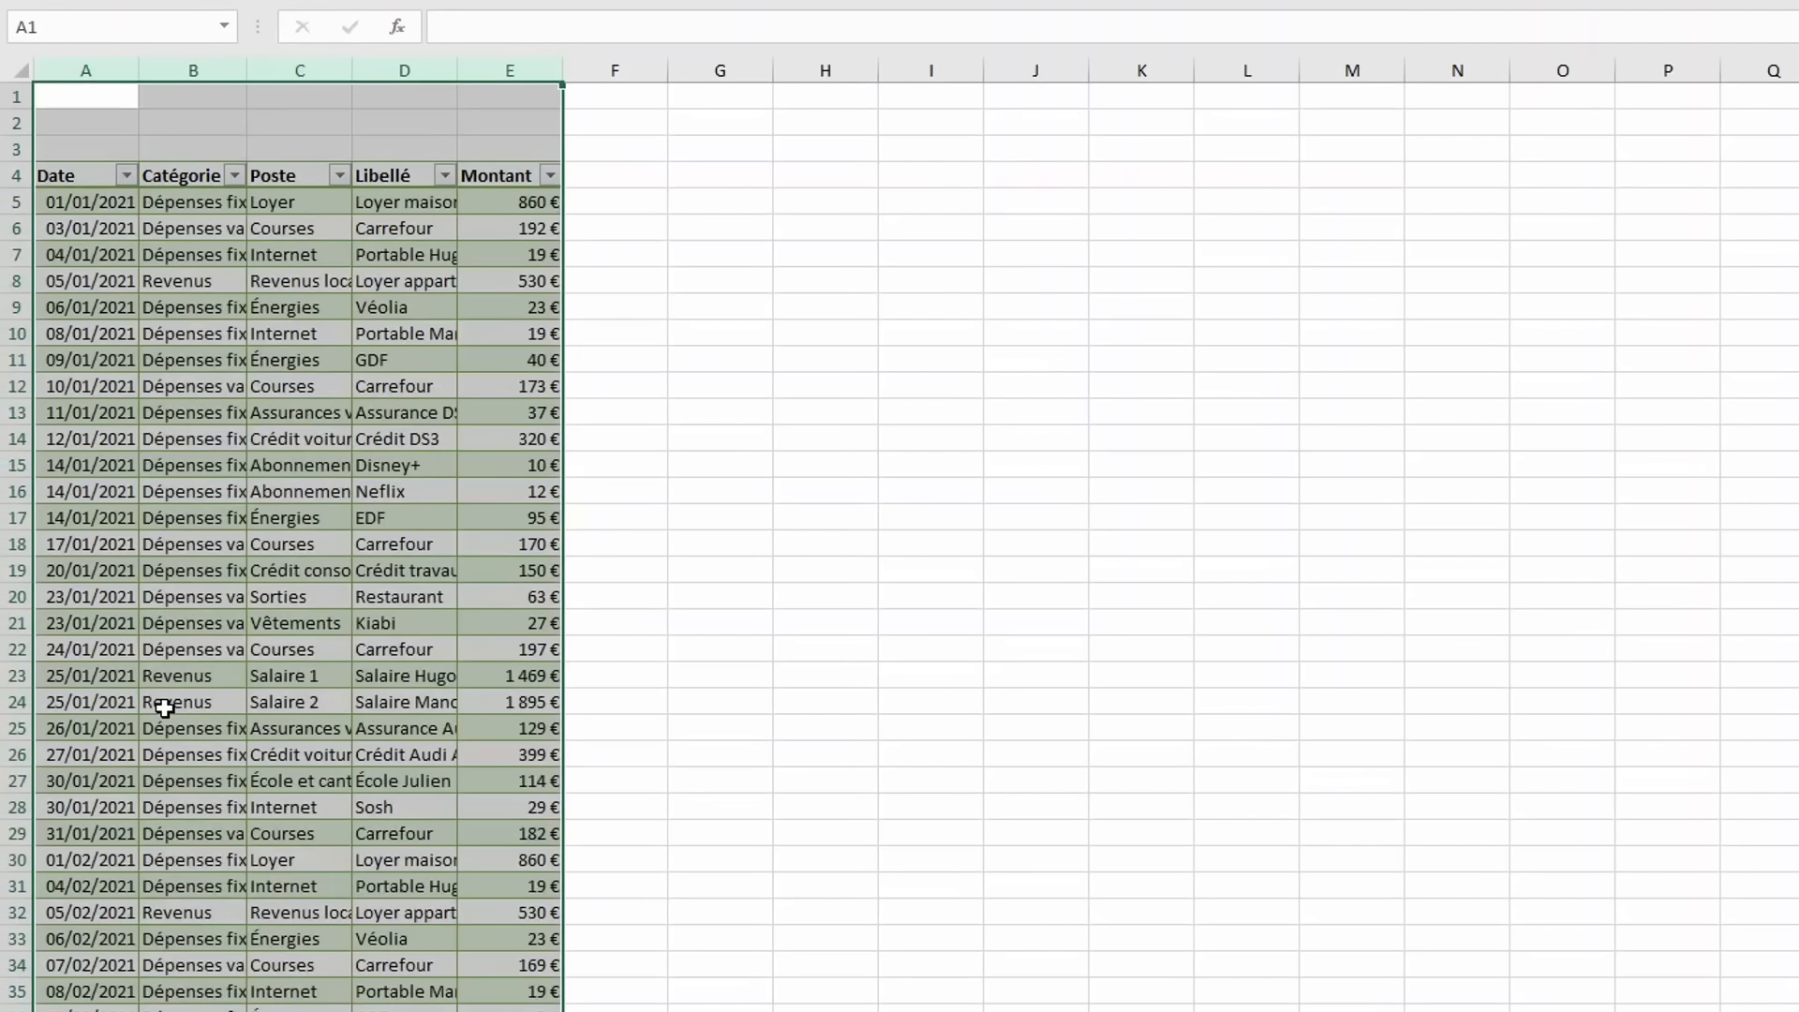
double_click(562, 71)
left_click(193, 203)
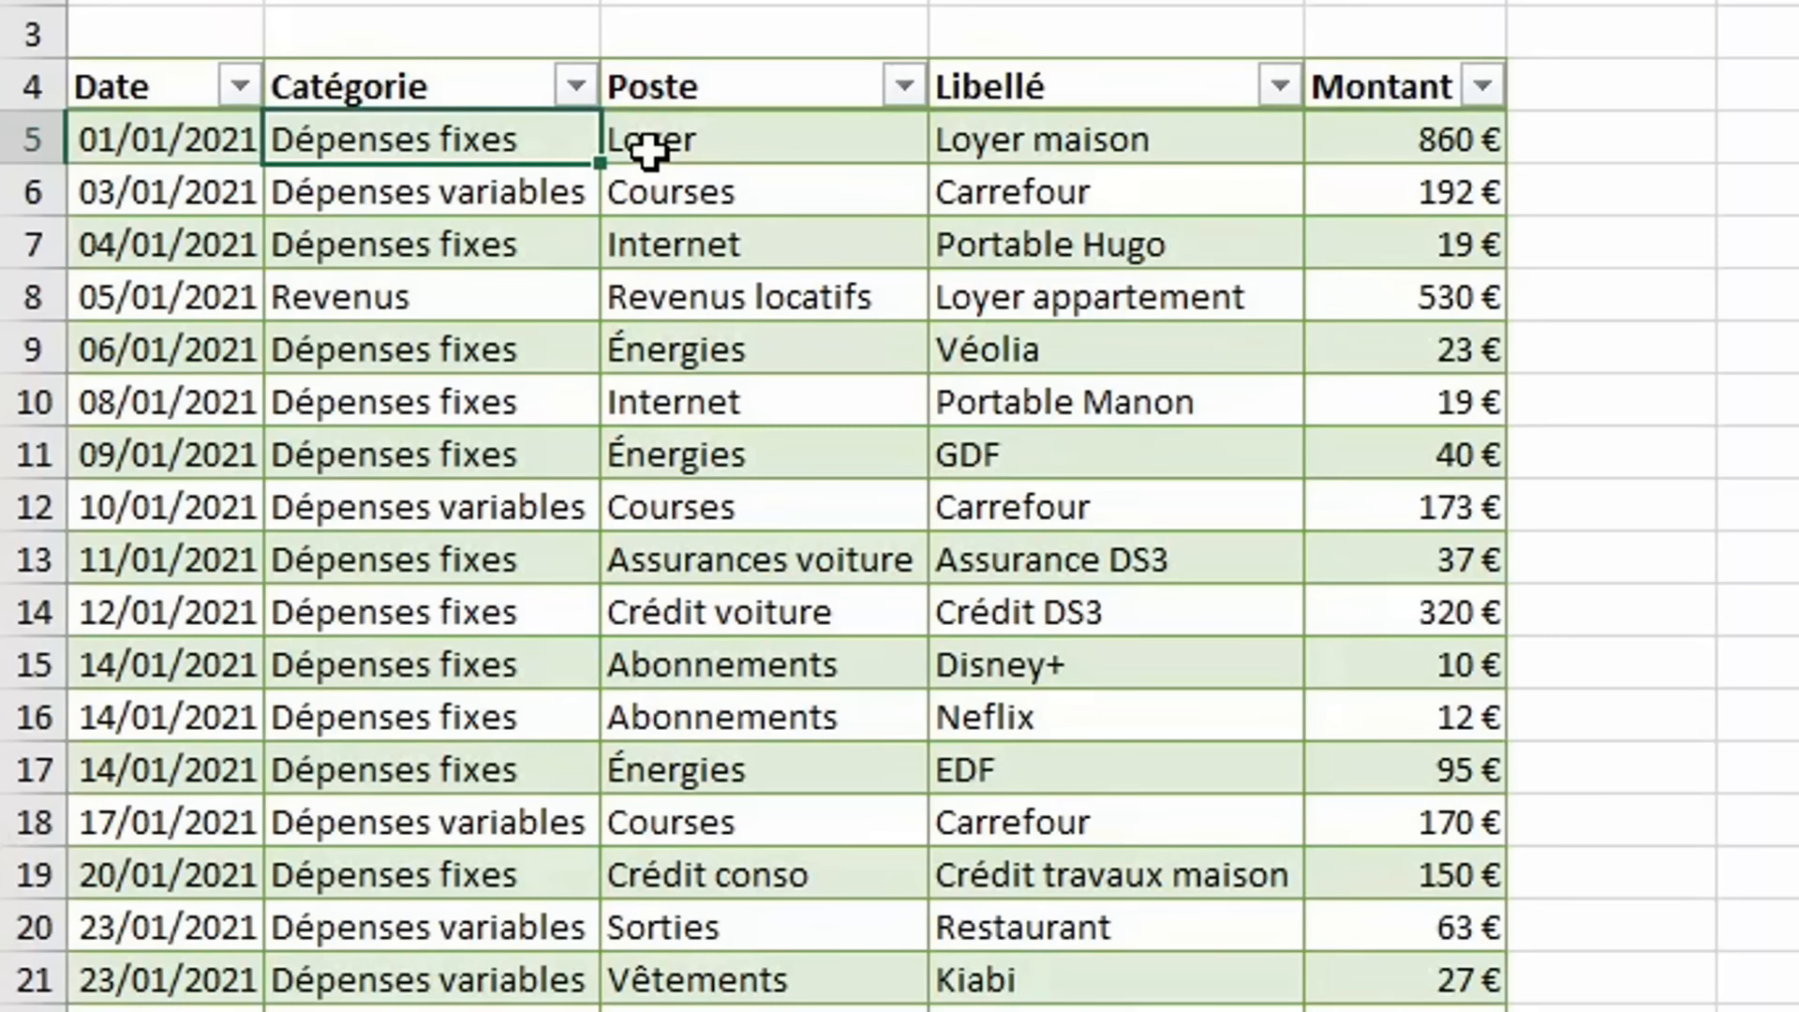
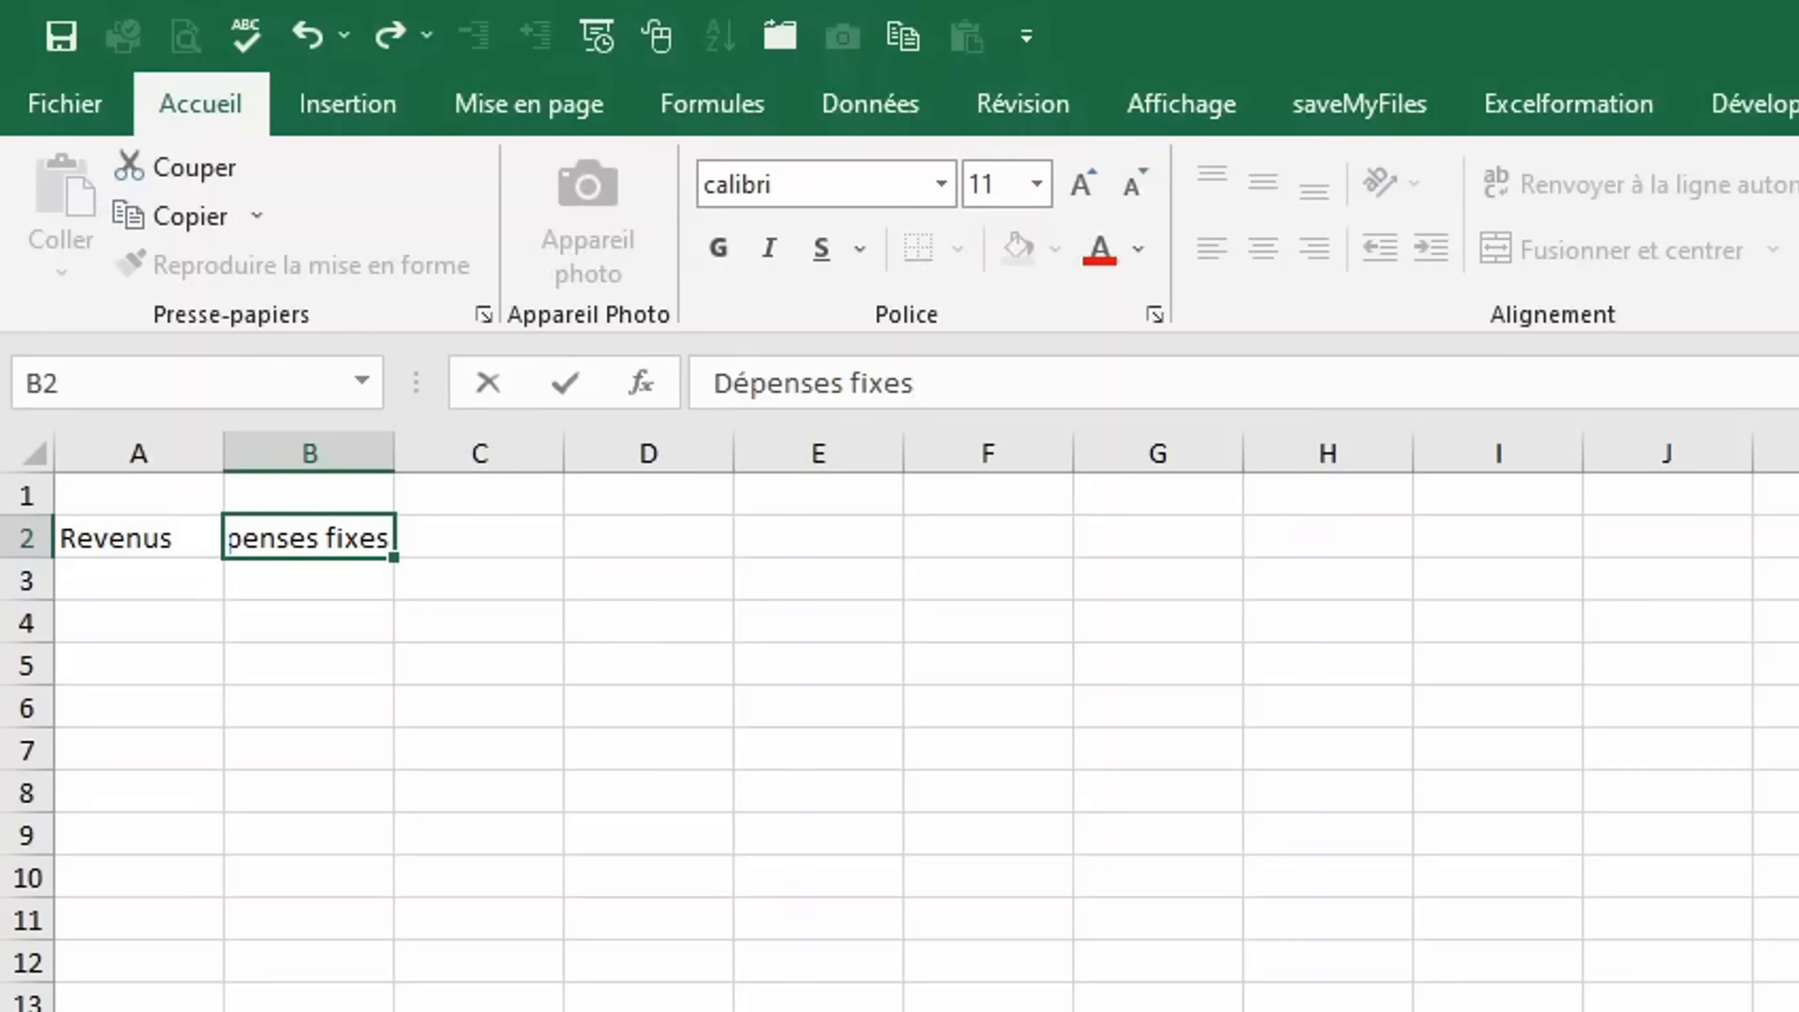
Confirm the Dépenses fixes header in B2 and enter Dépenses variables as the header in C2.
key("Tab")
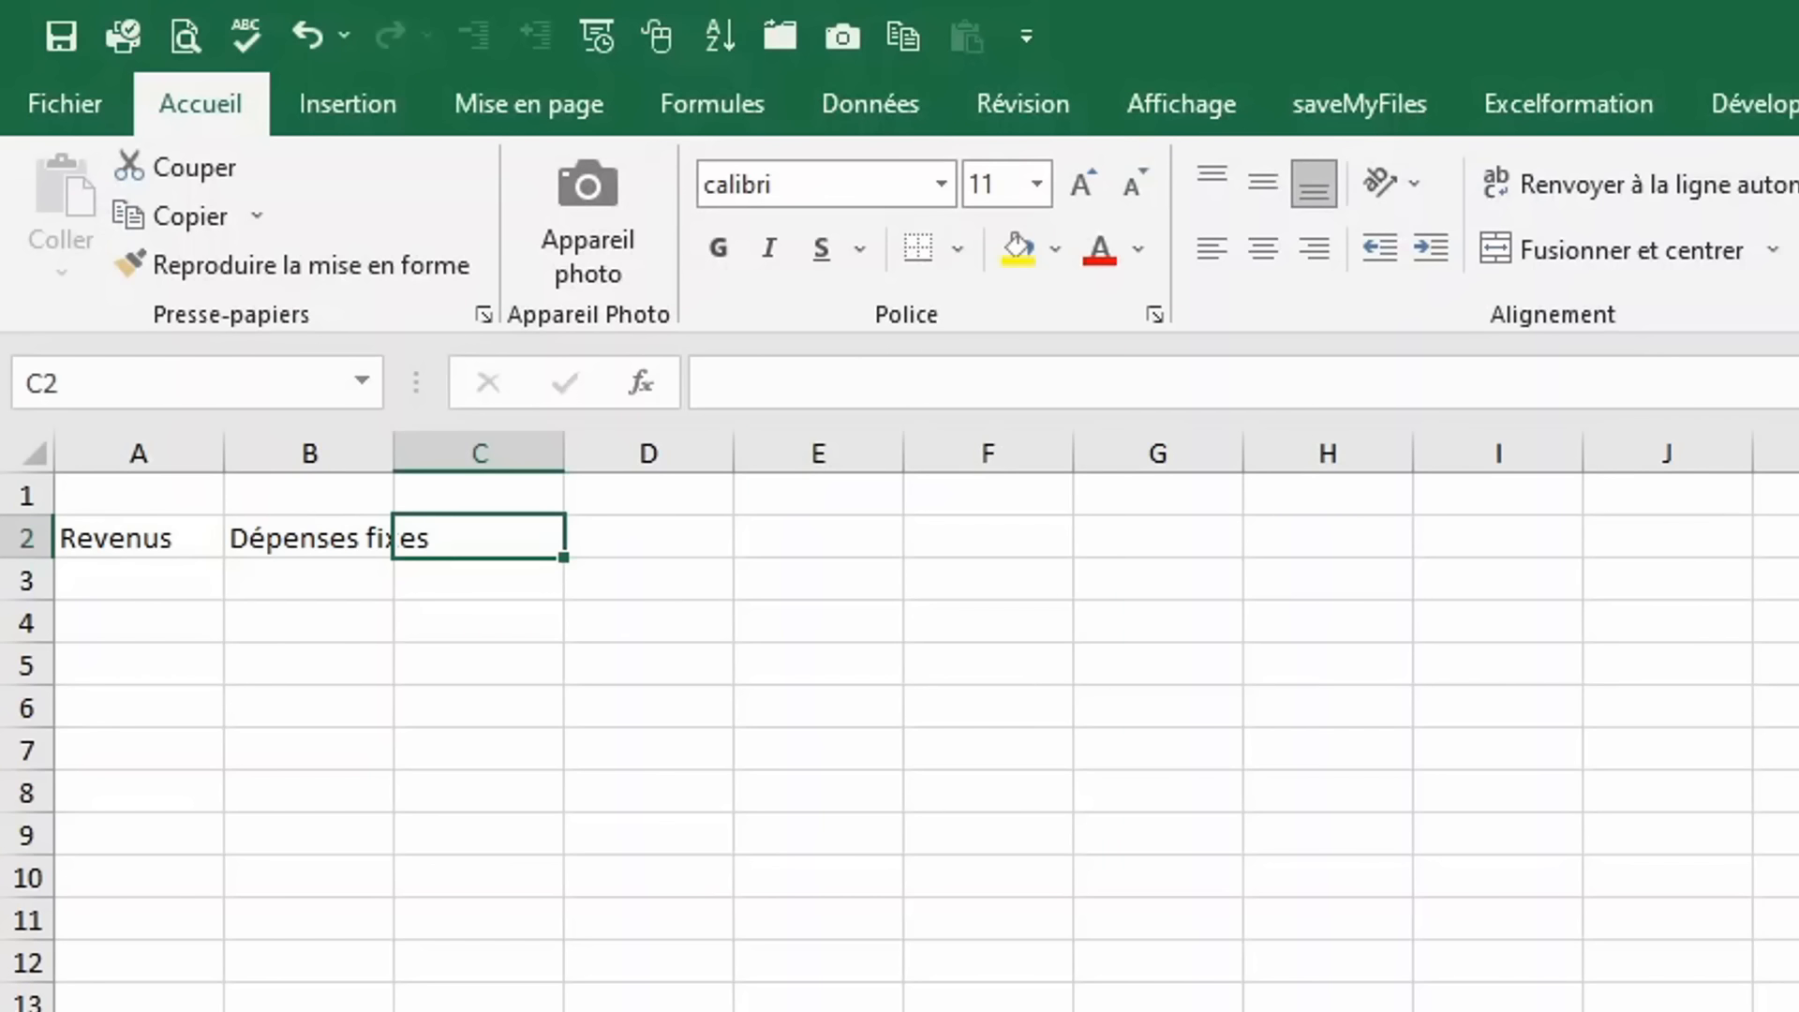
type("Dépense")
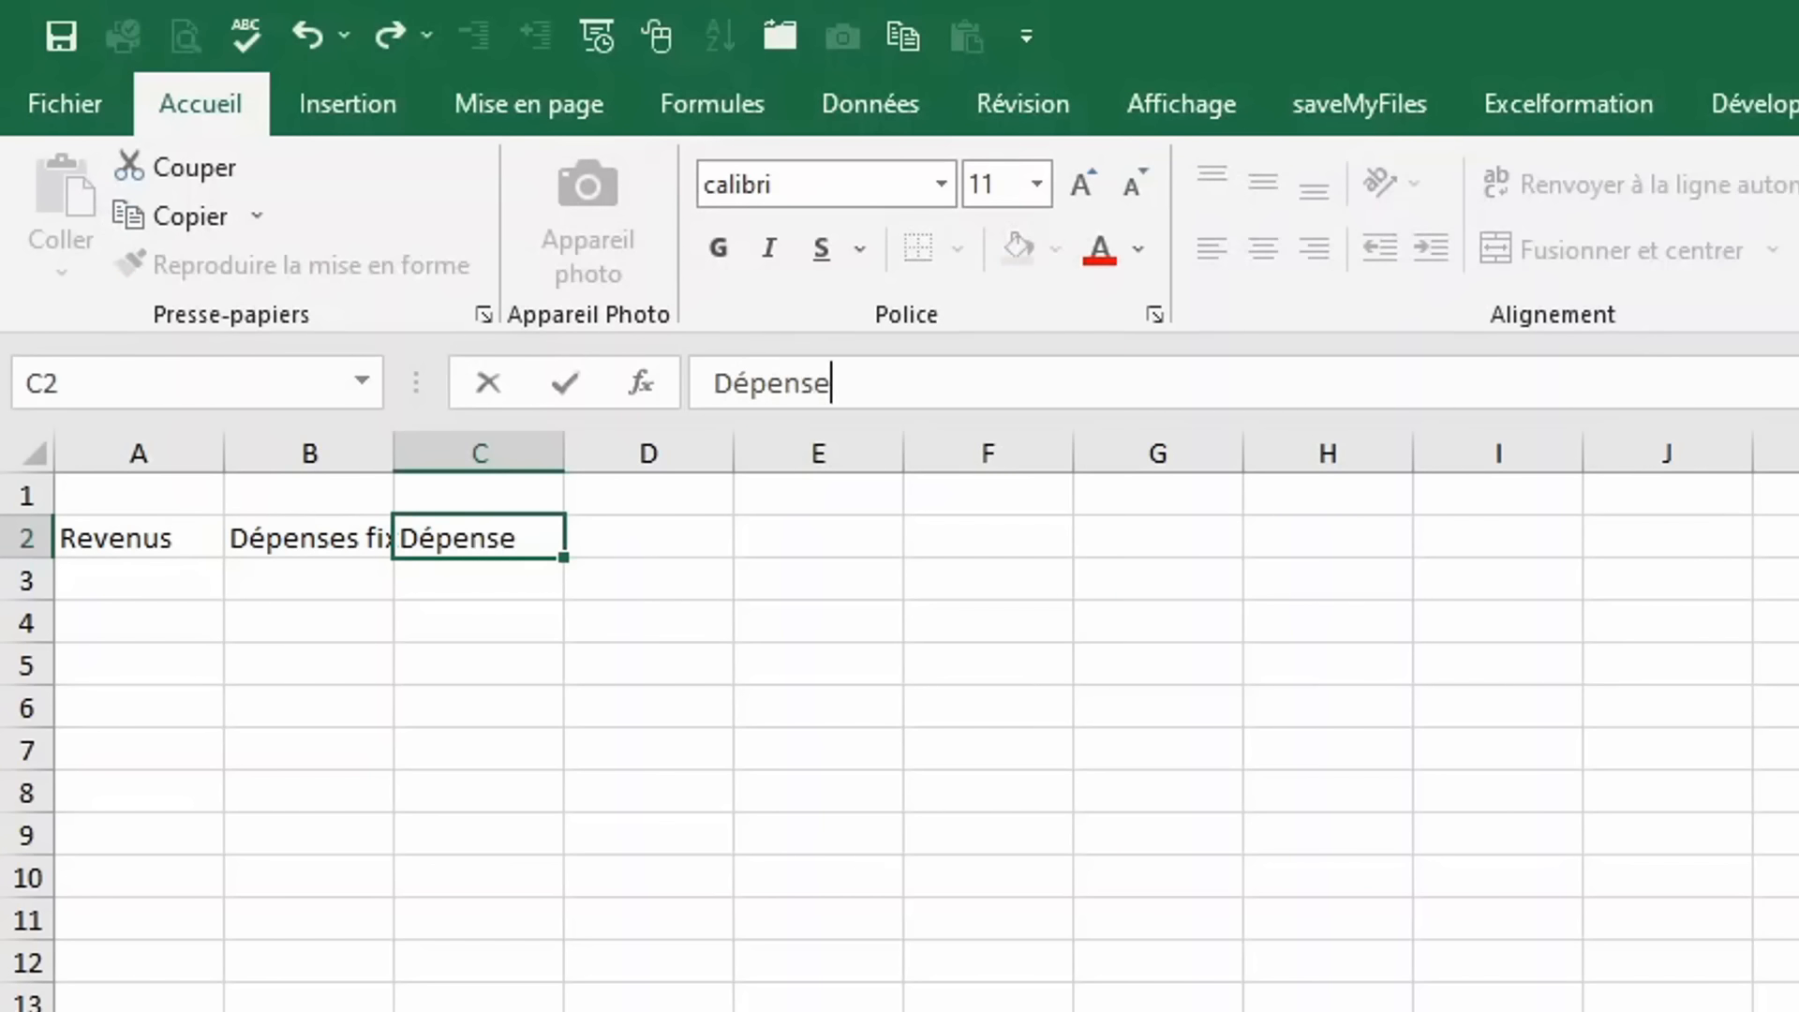
type("s variables")
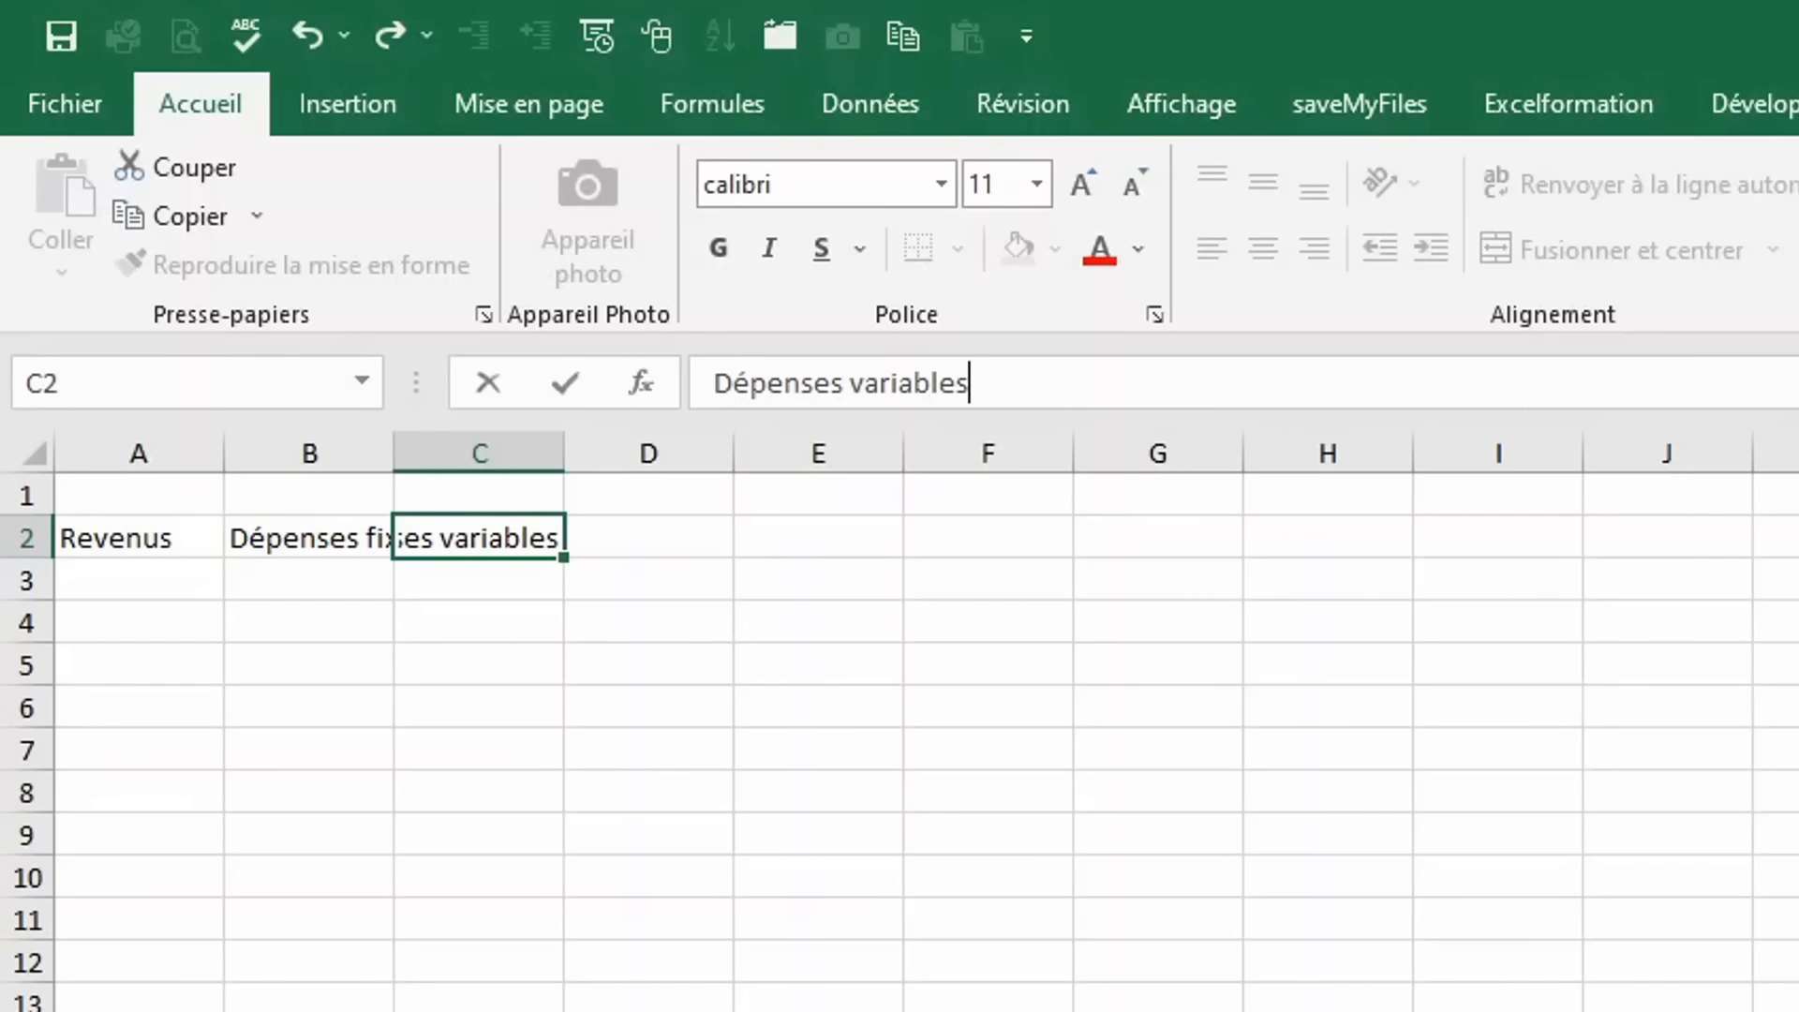
key("Return")
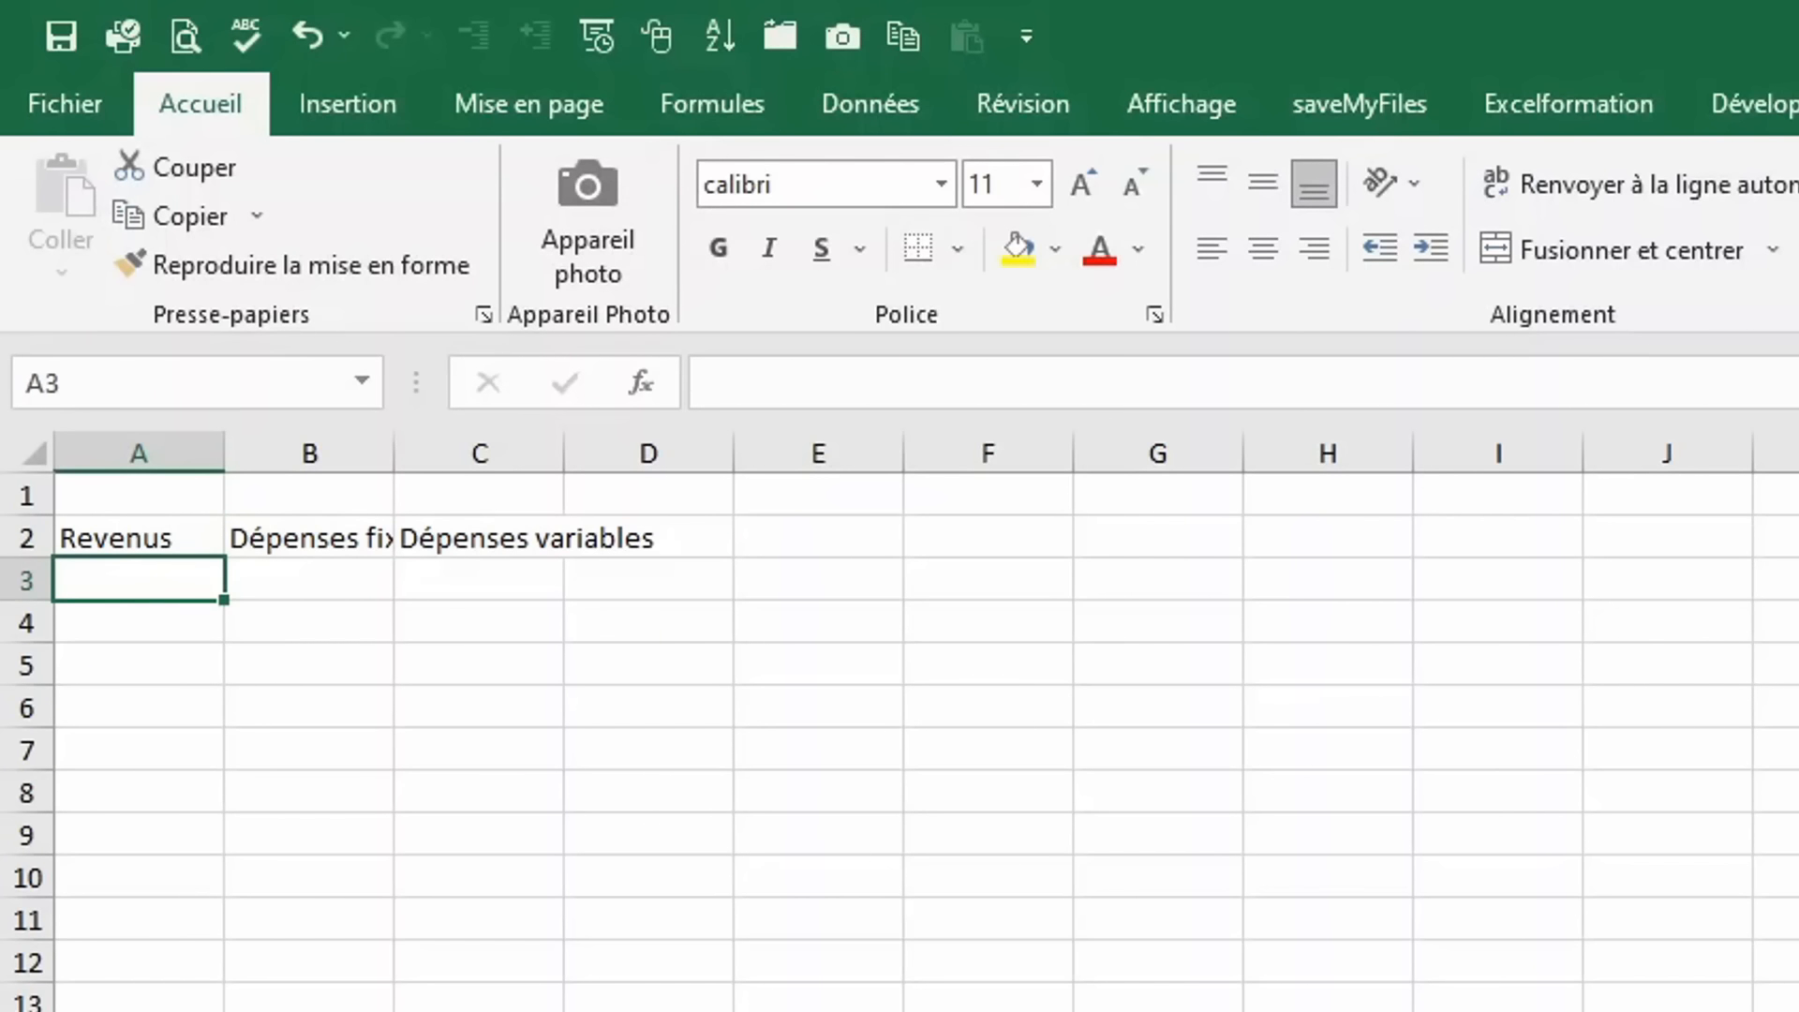
Convert the header range A2:C2 into a table with headers.
key("Up")
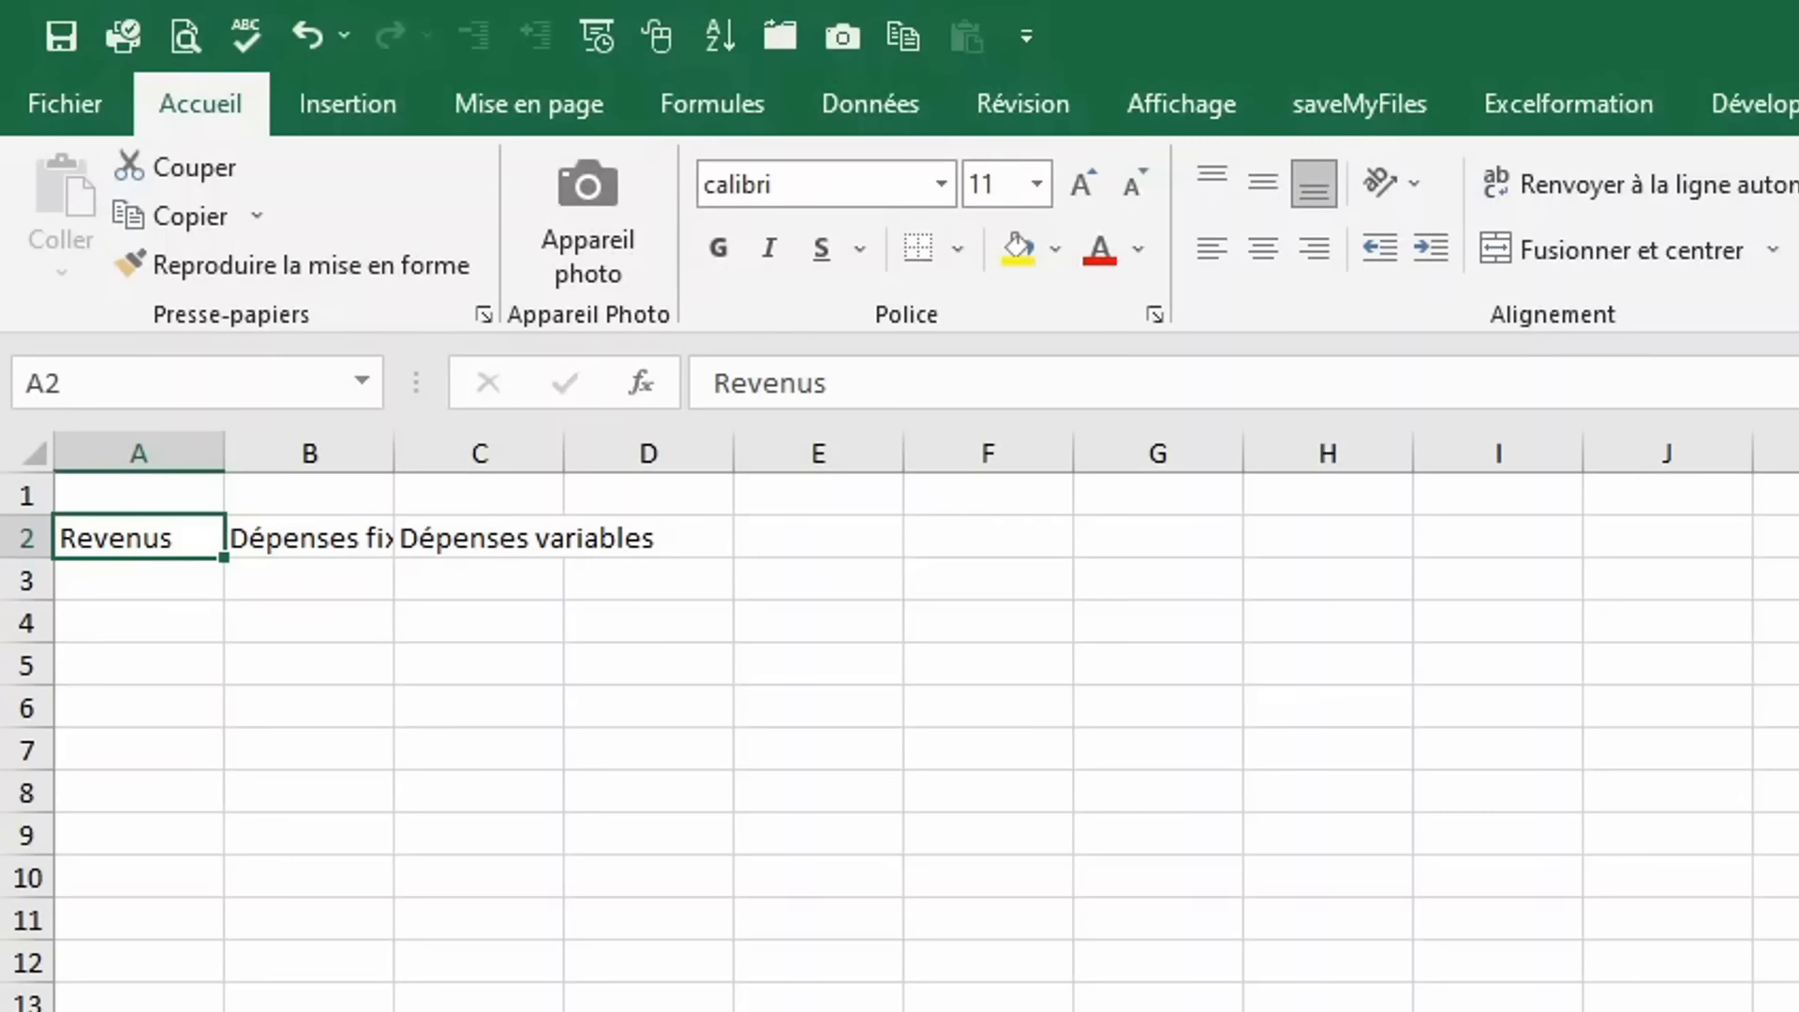
key("ctrl+t")
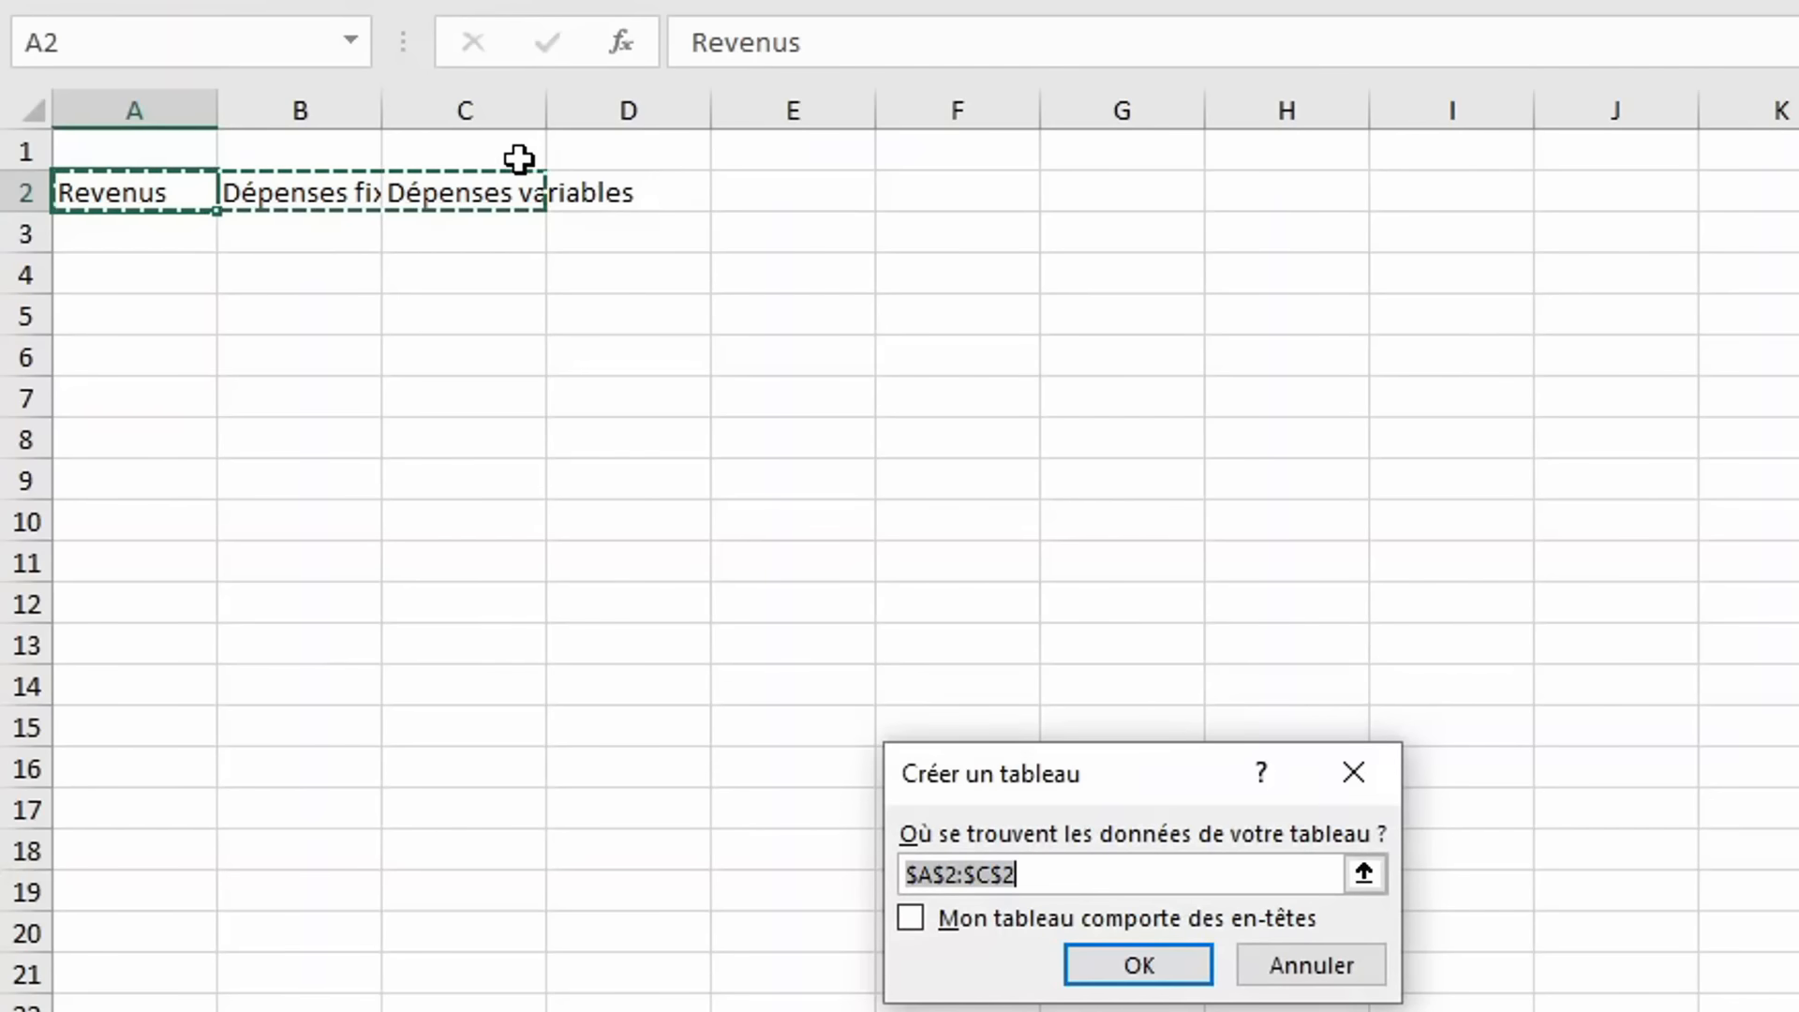
left_click(919, 920)
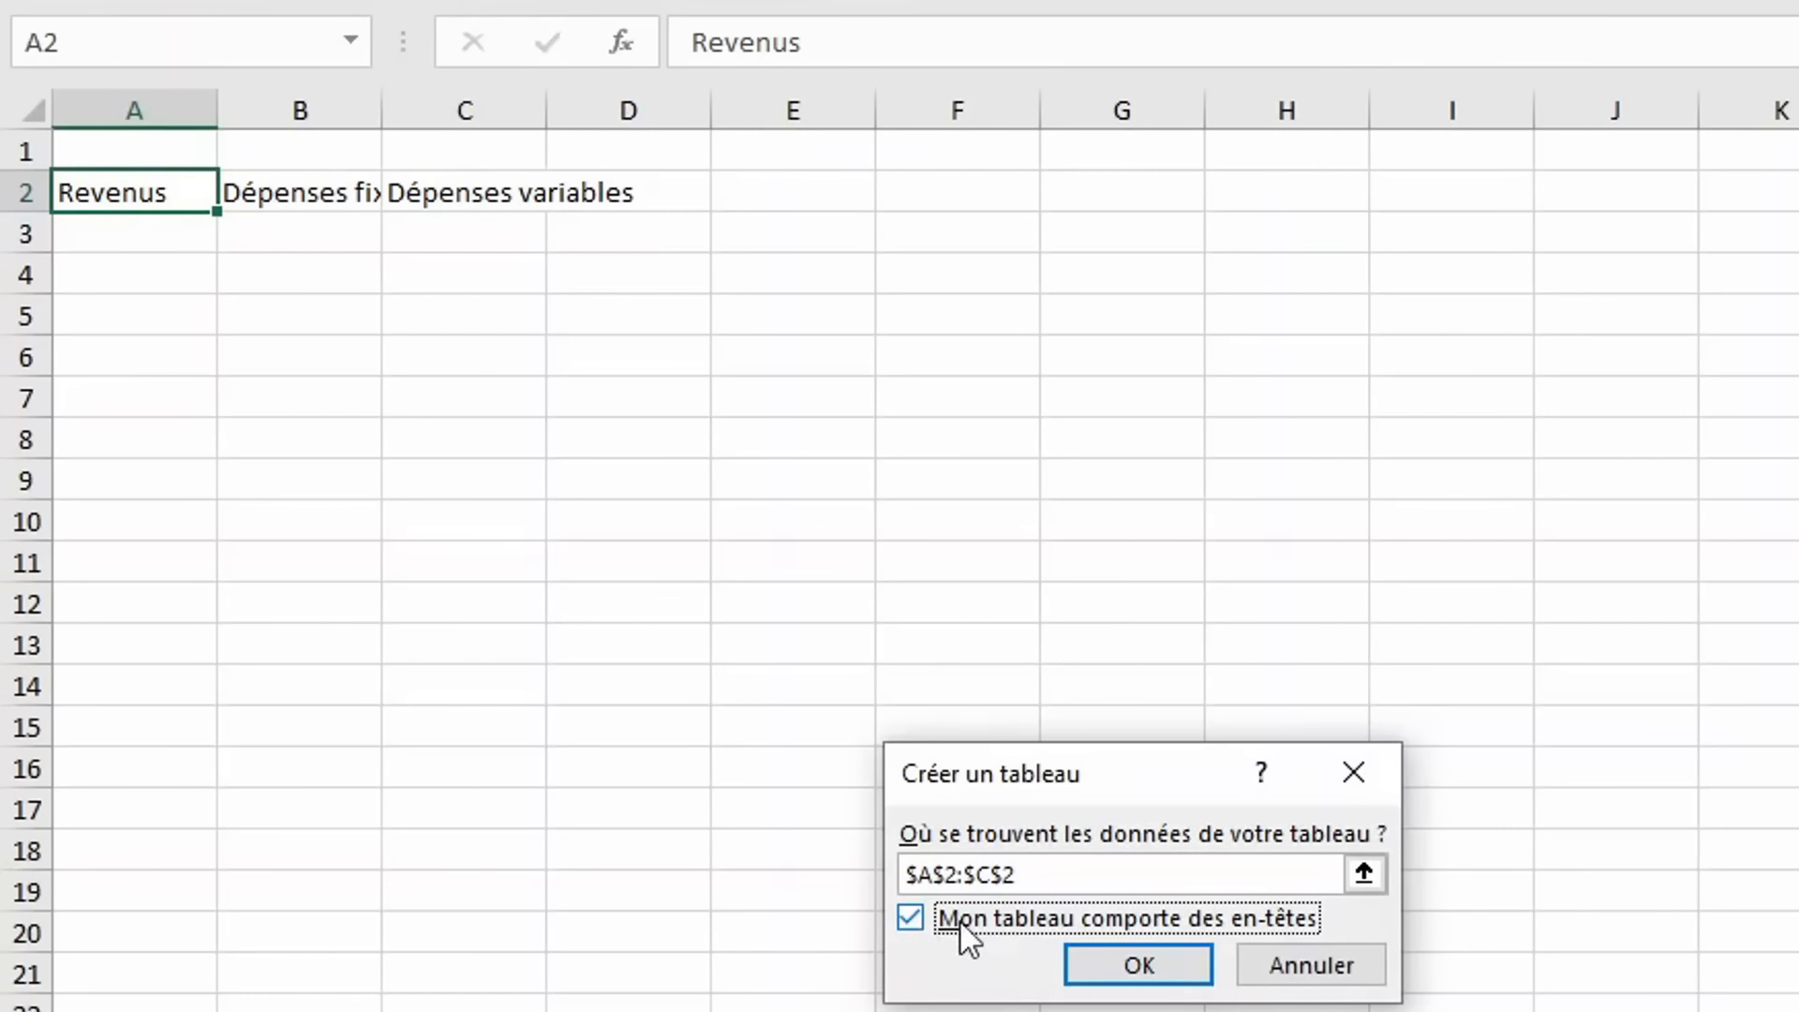
left_click(1125, 975)
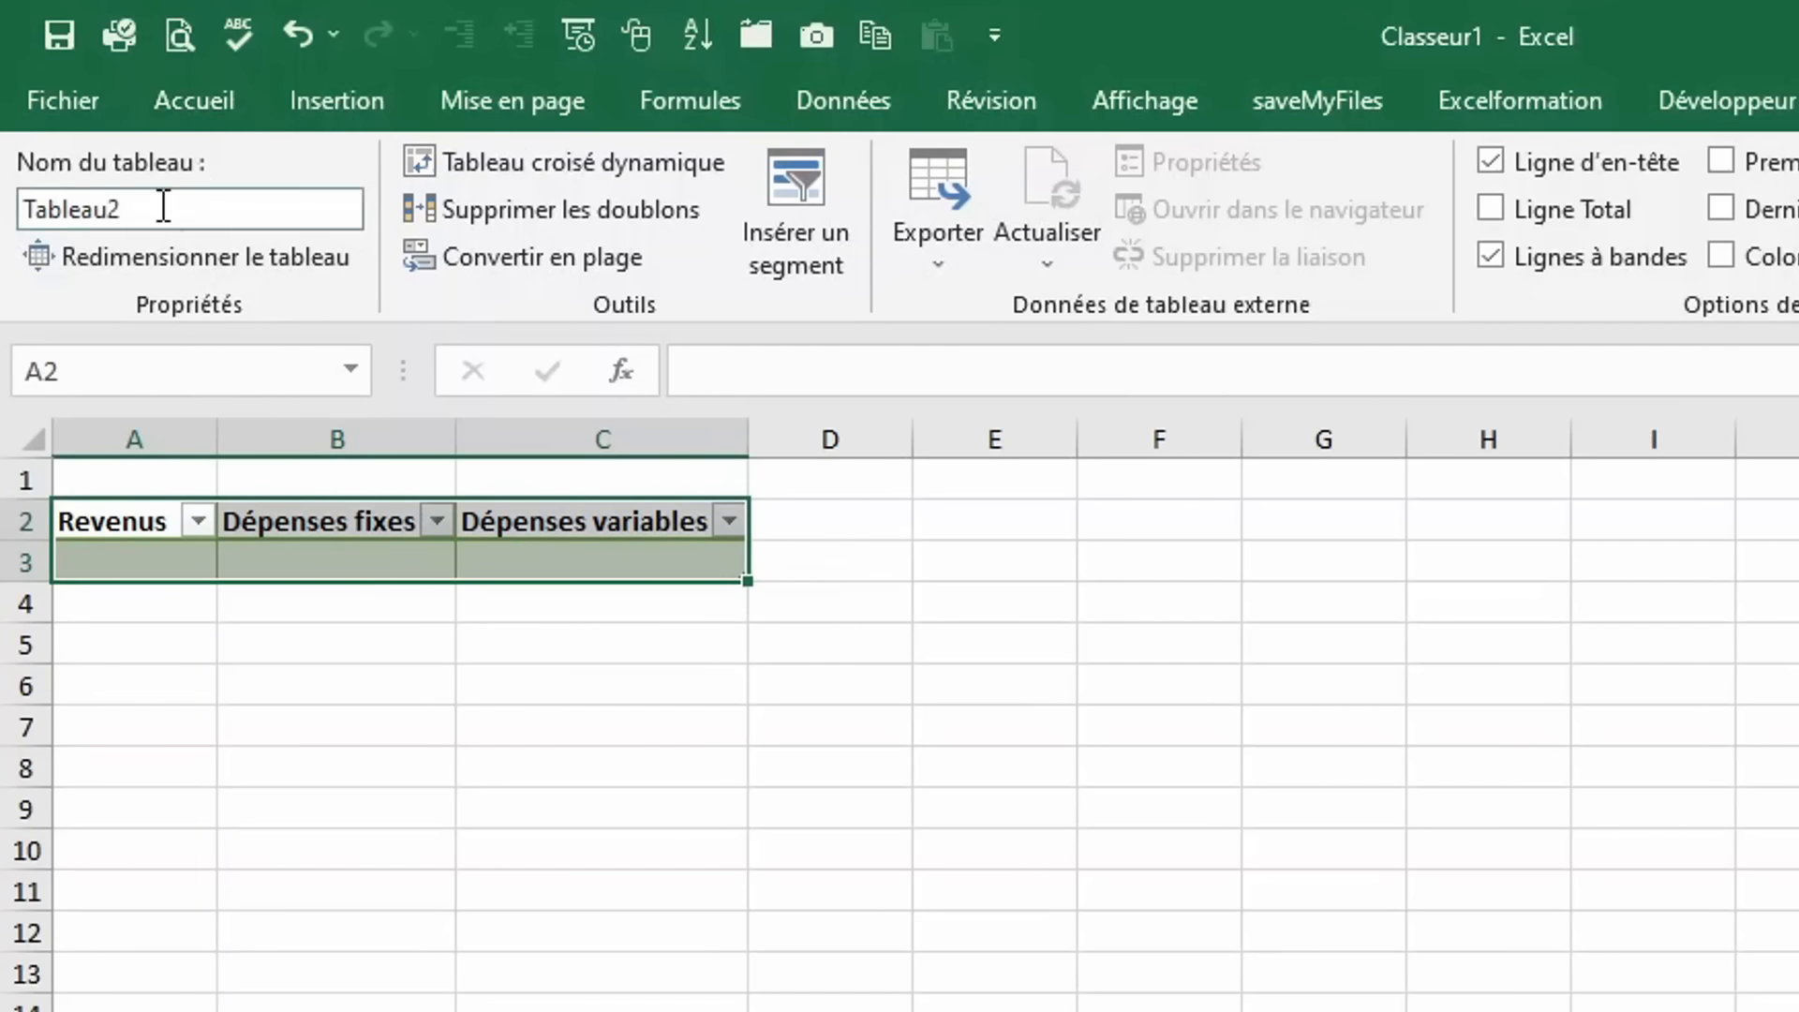
Rename the new category table as ListeCategories.
double_click(163, 210)
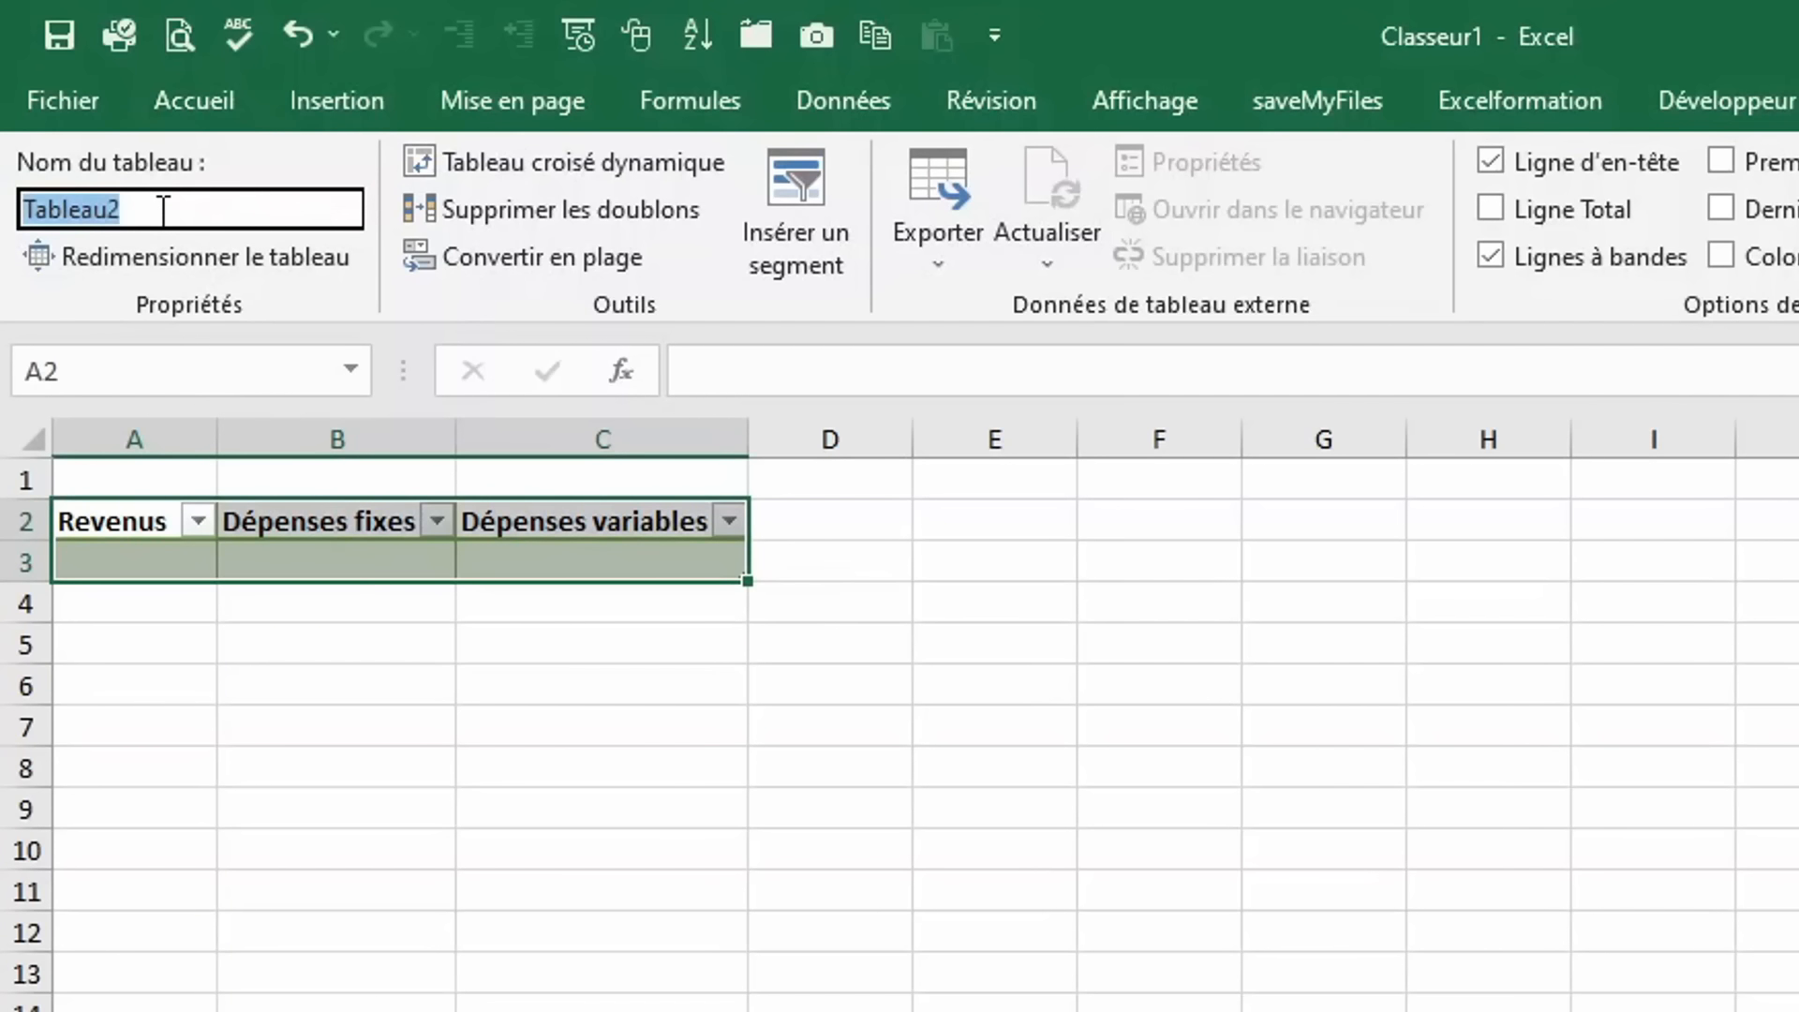
type("ListeCategt")
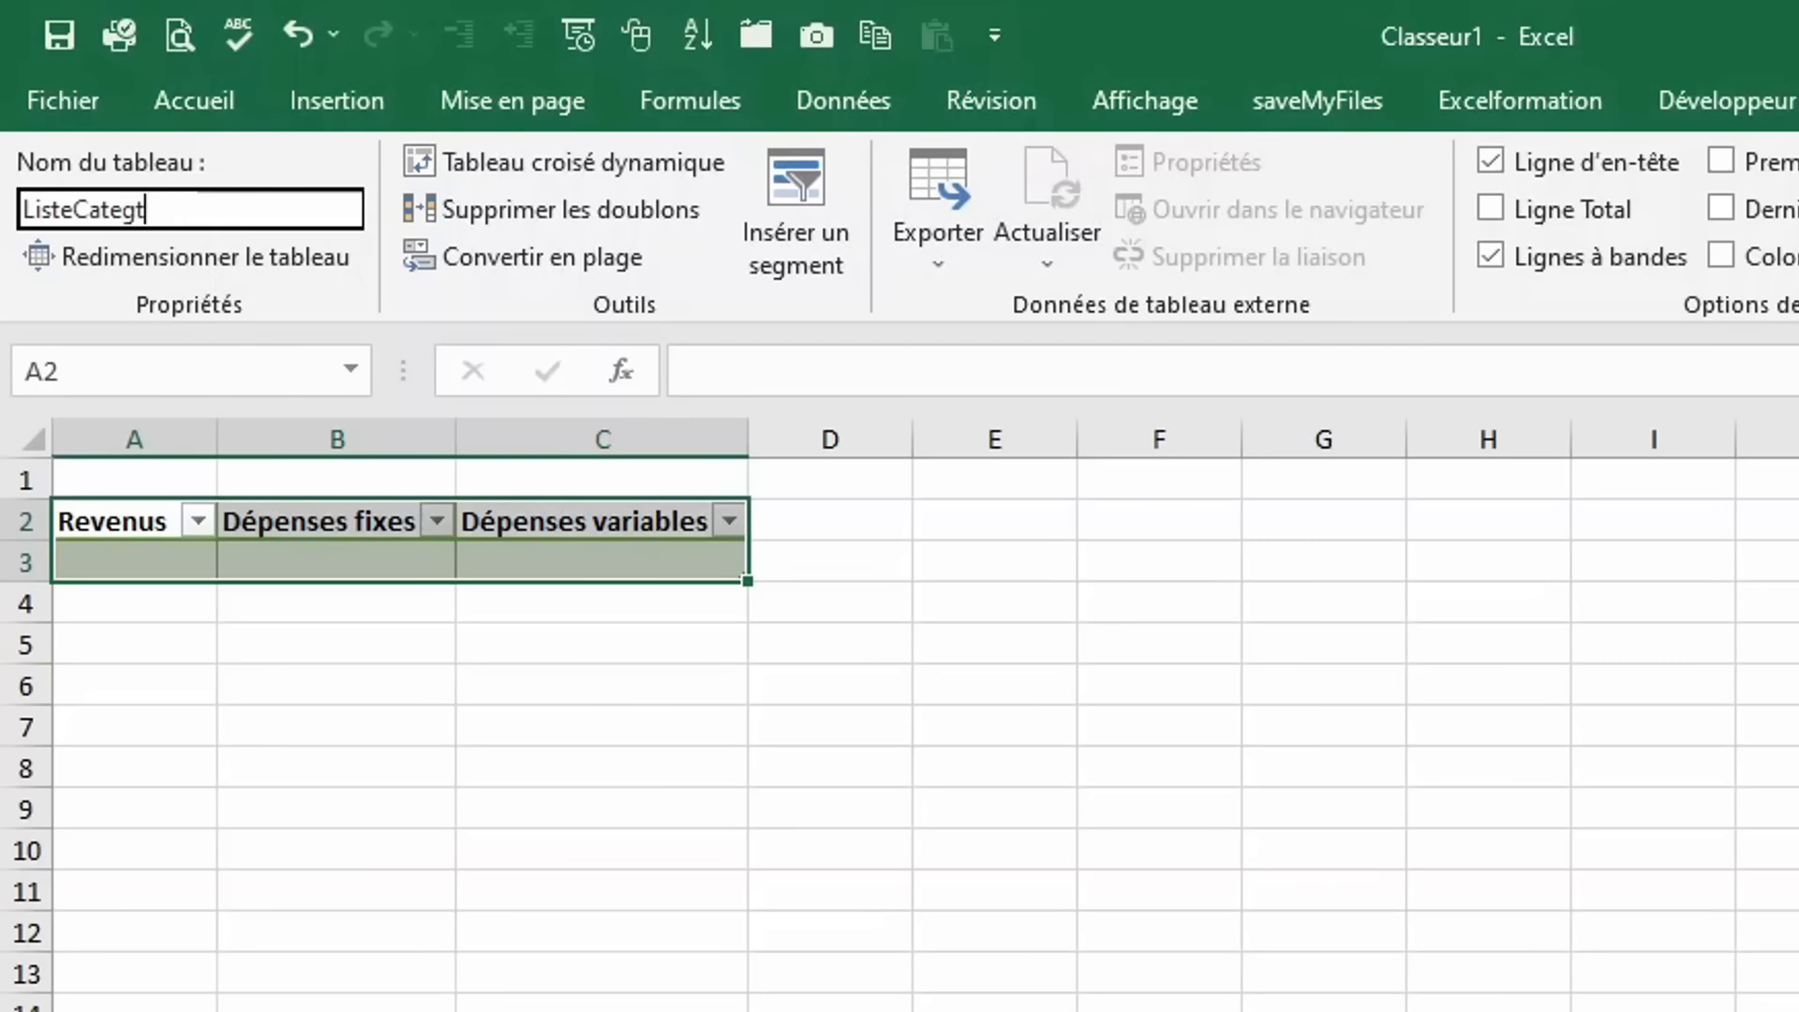
key("BackSpace")
type("ories")
key("Return")
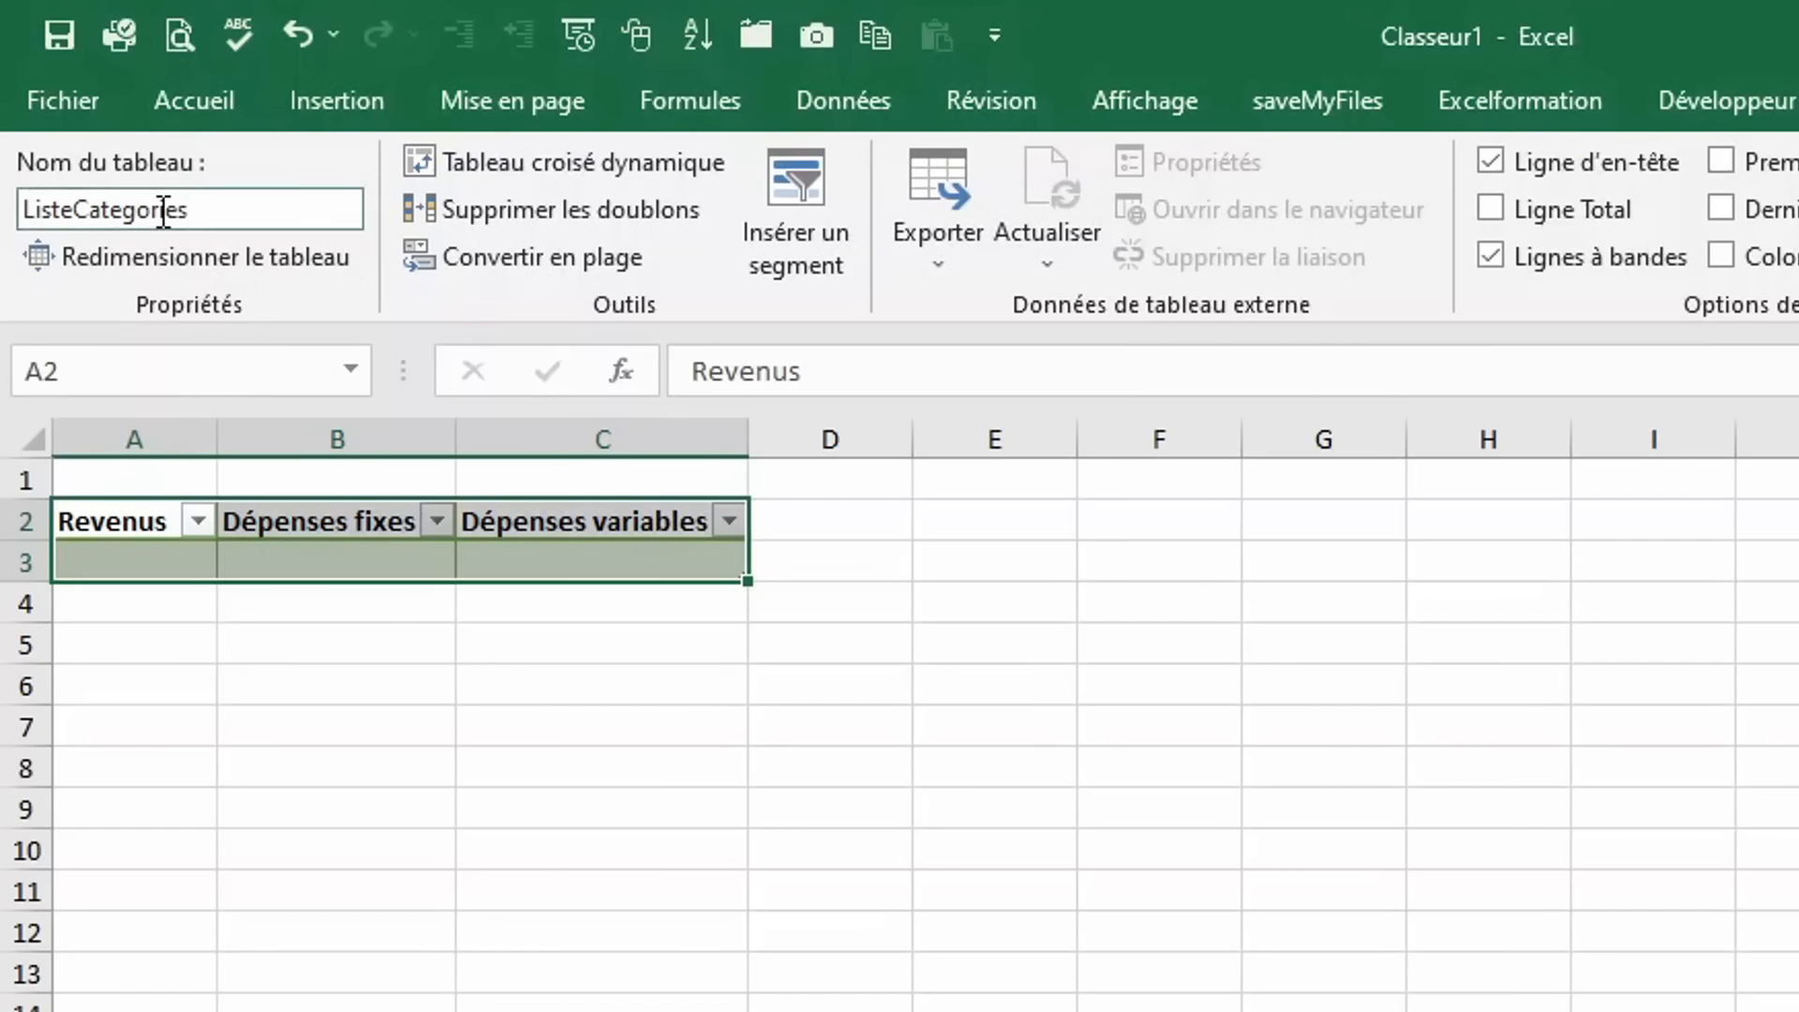
Enter Salaire 1 in A3 and Salaire 2 in A4 under Revenus.
left_click(112, 562)
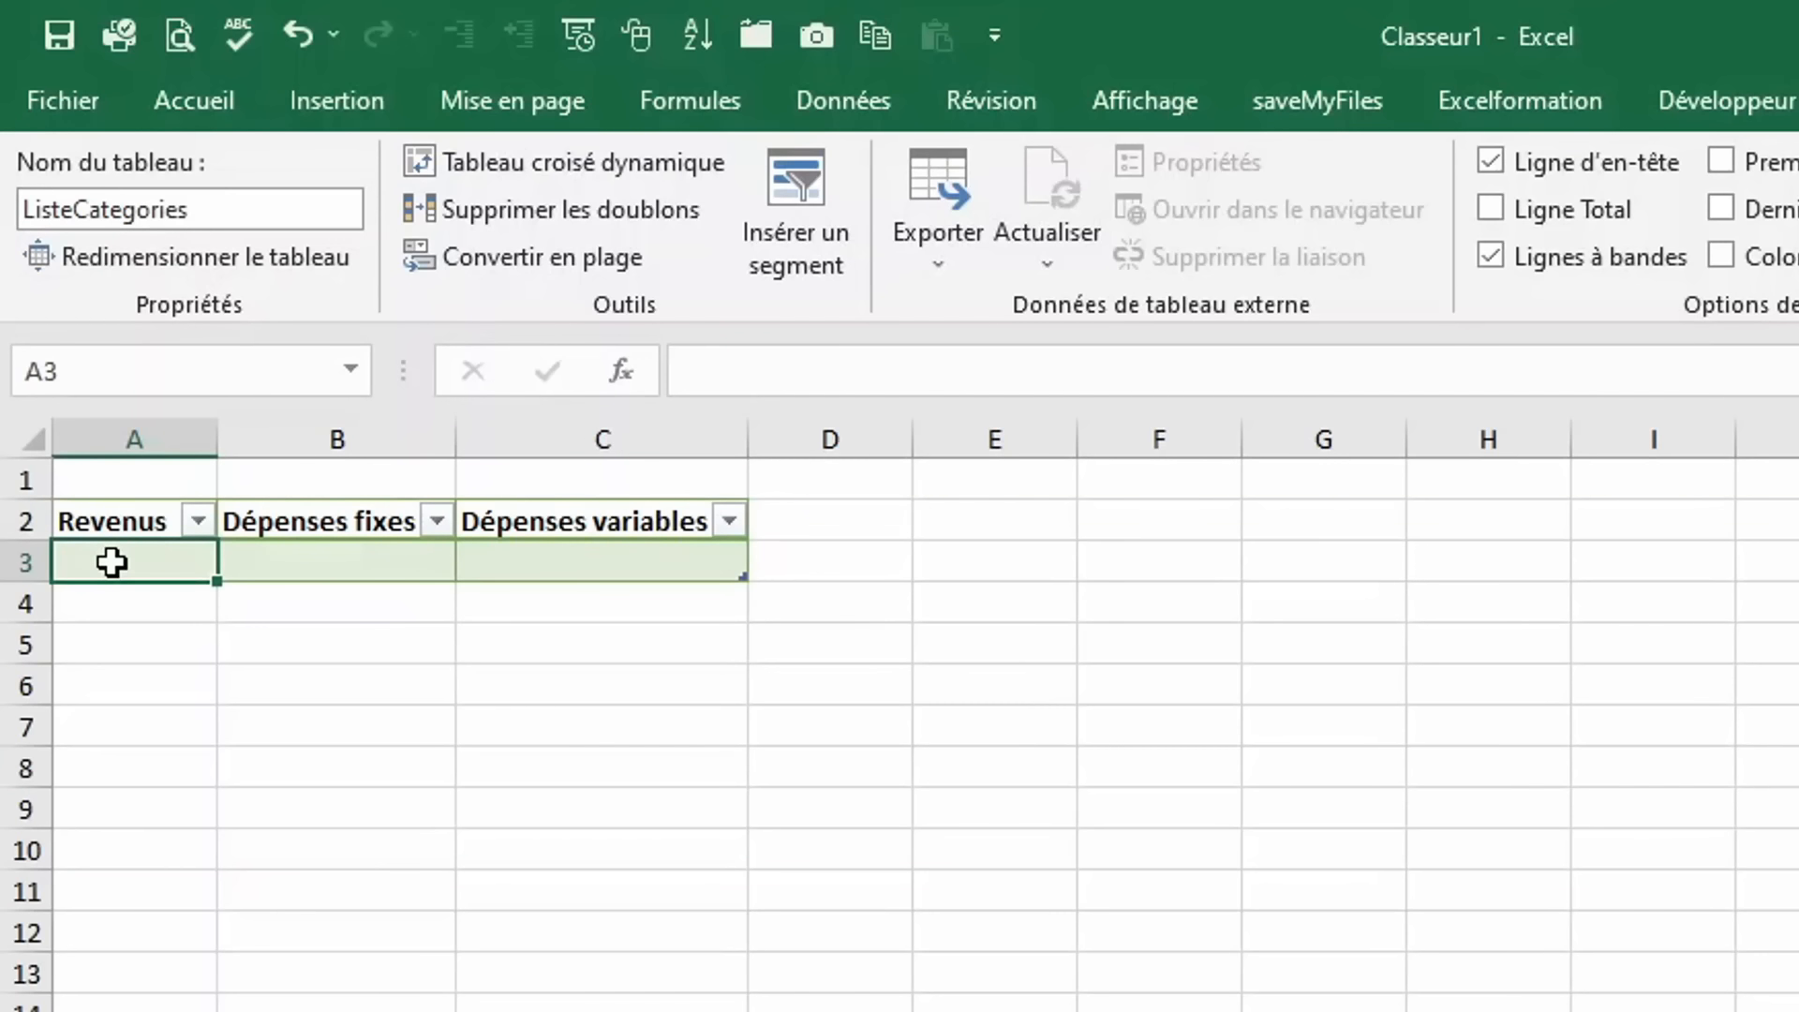
type("Salaires")
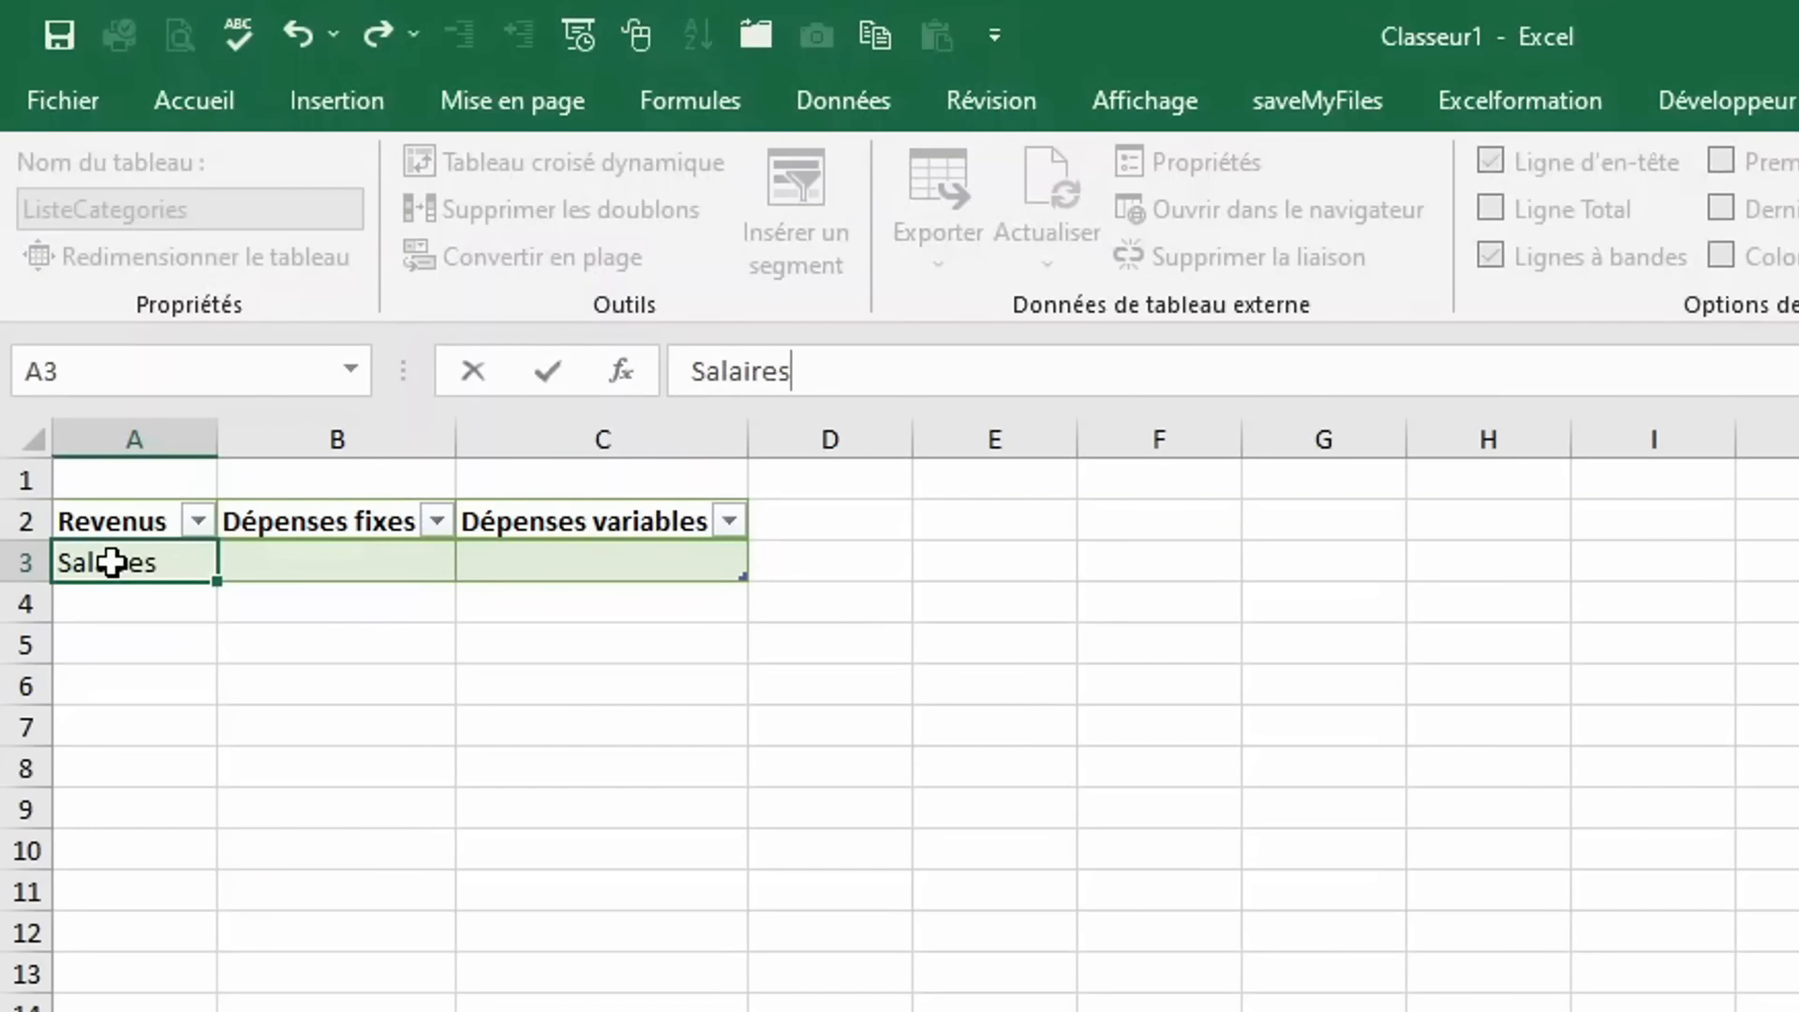
key("BackSpace")
type("1")
key("Return")
type("Salaire 2")
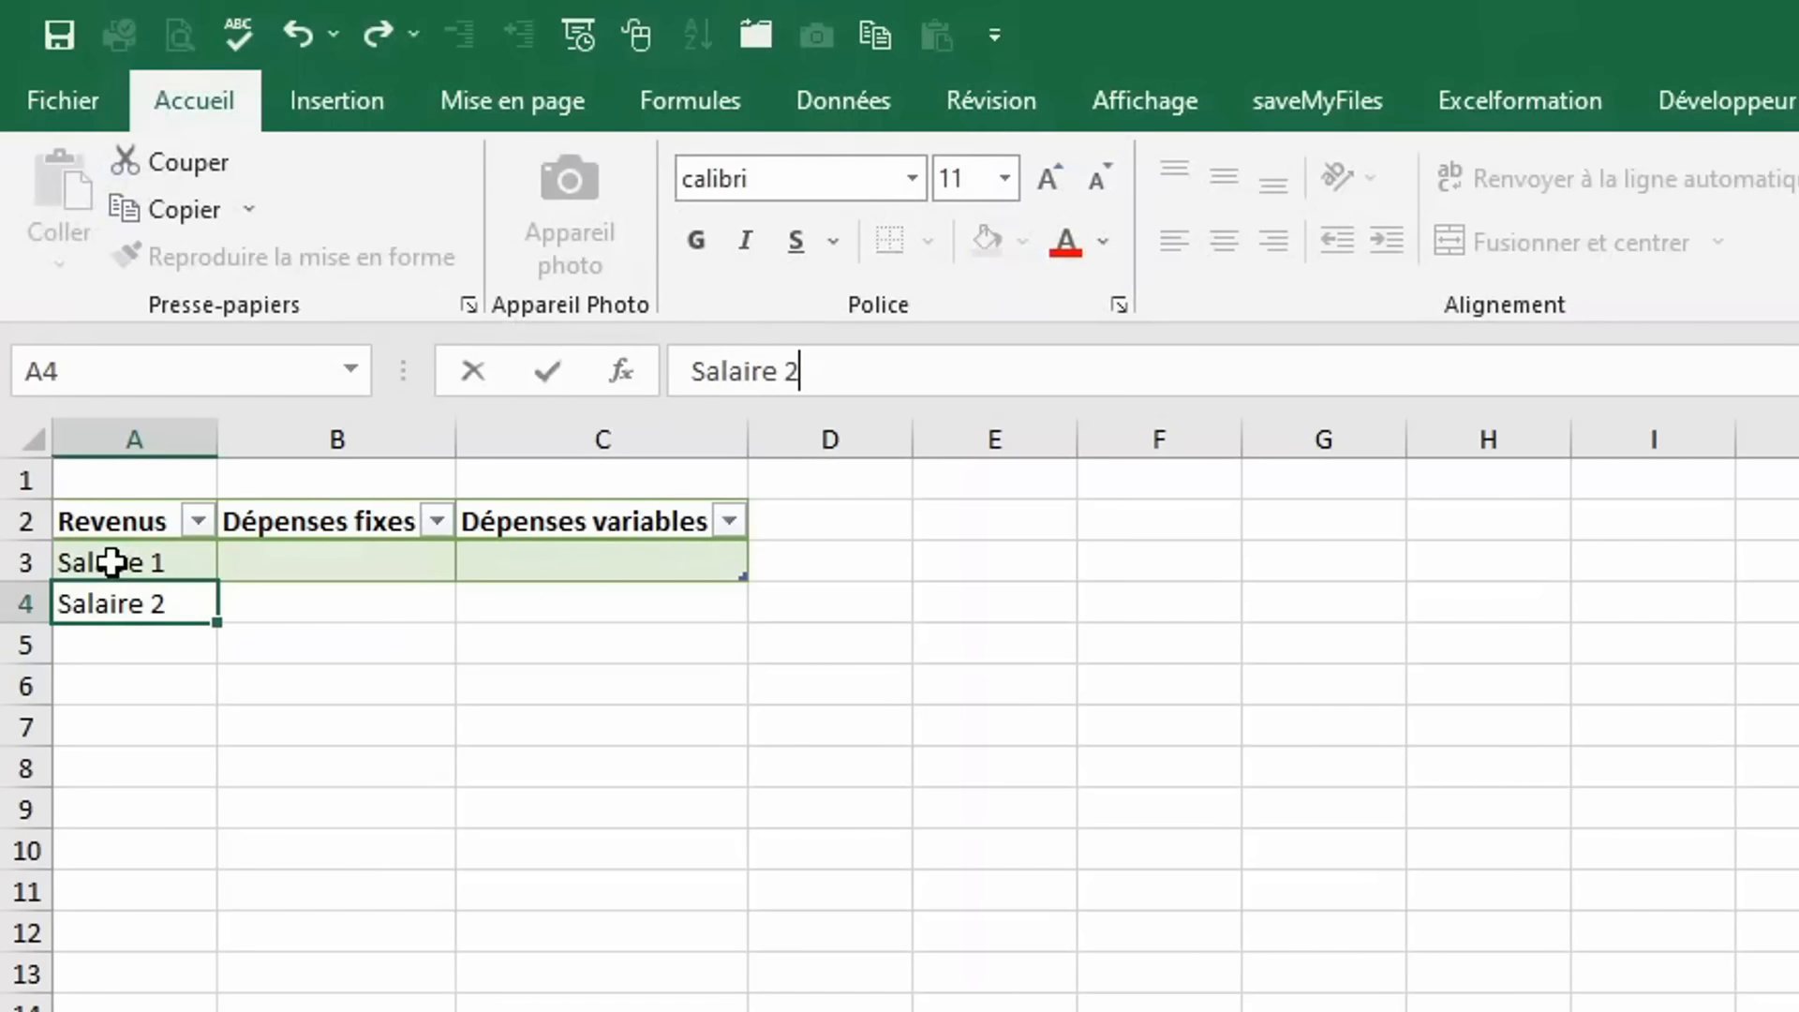
key("Return")
Add Allocations familliales, Revenus locatifs and Solde précédent to the Revenus column in A5:A7.
type("Allo")
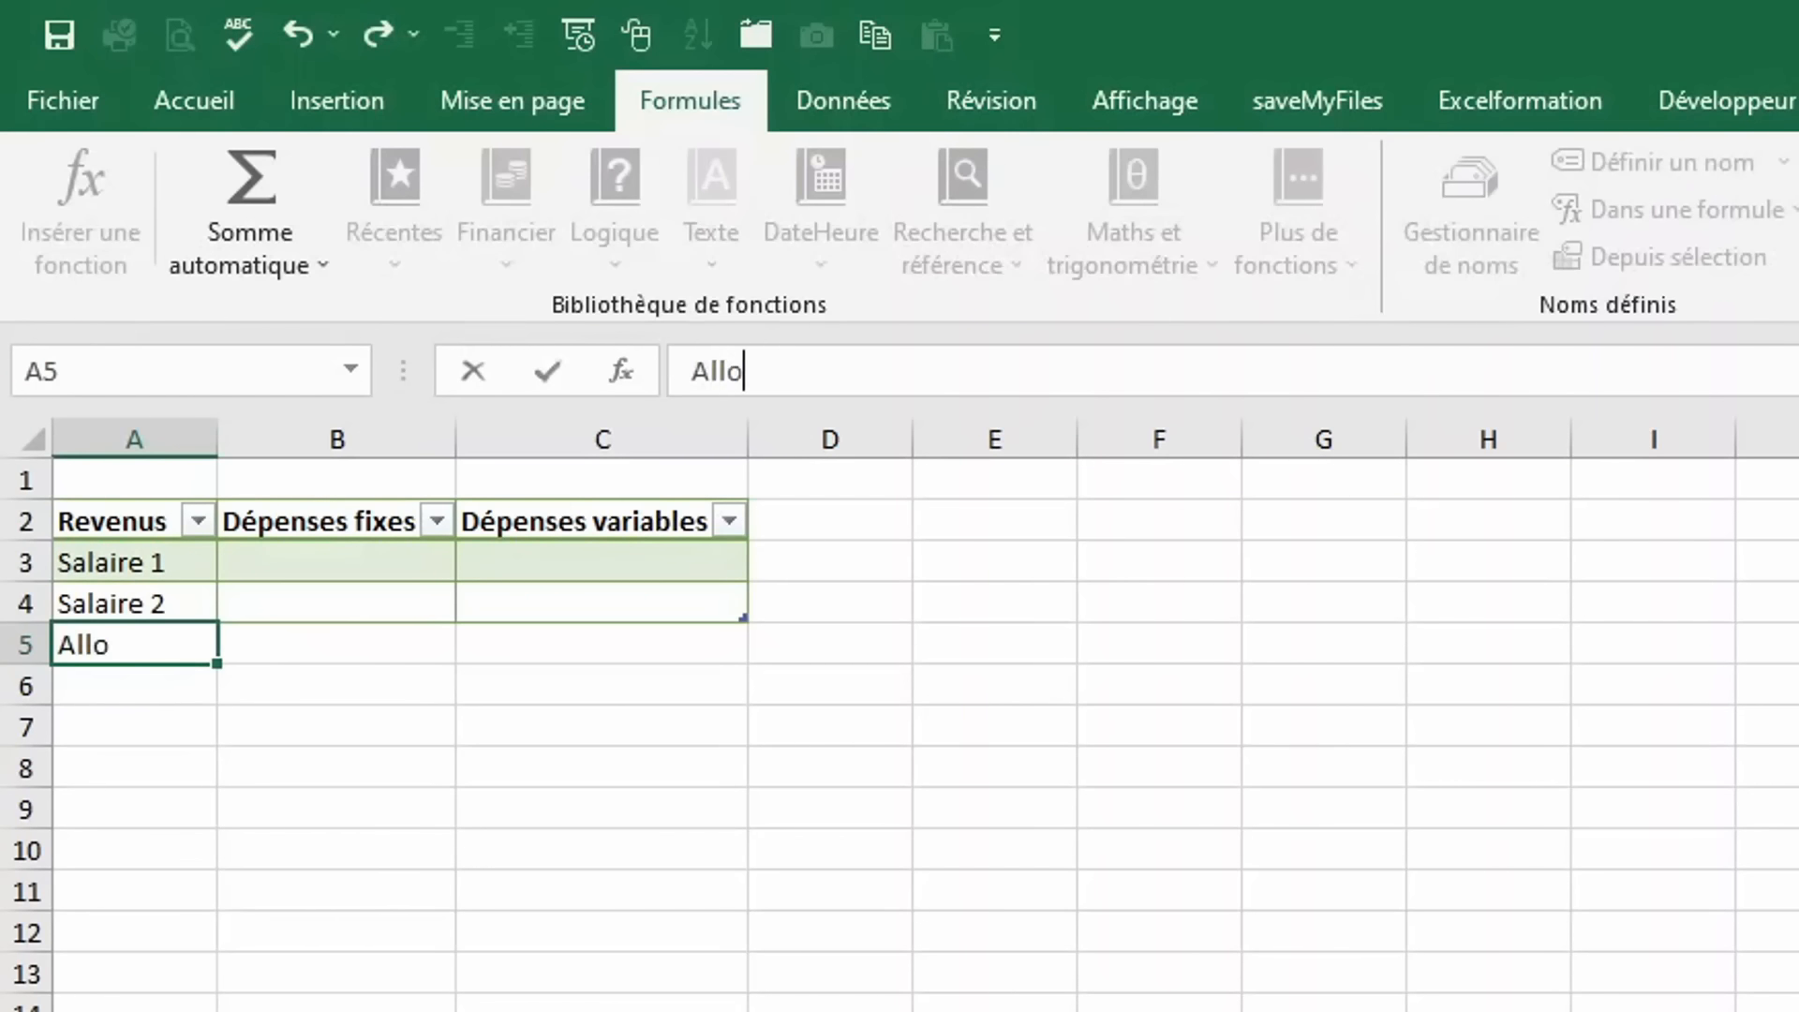
type("cations familliales")
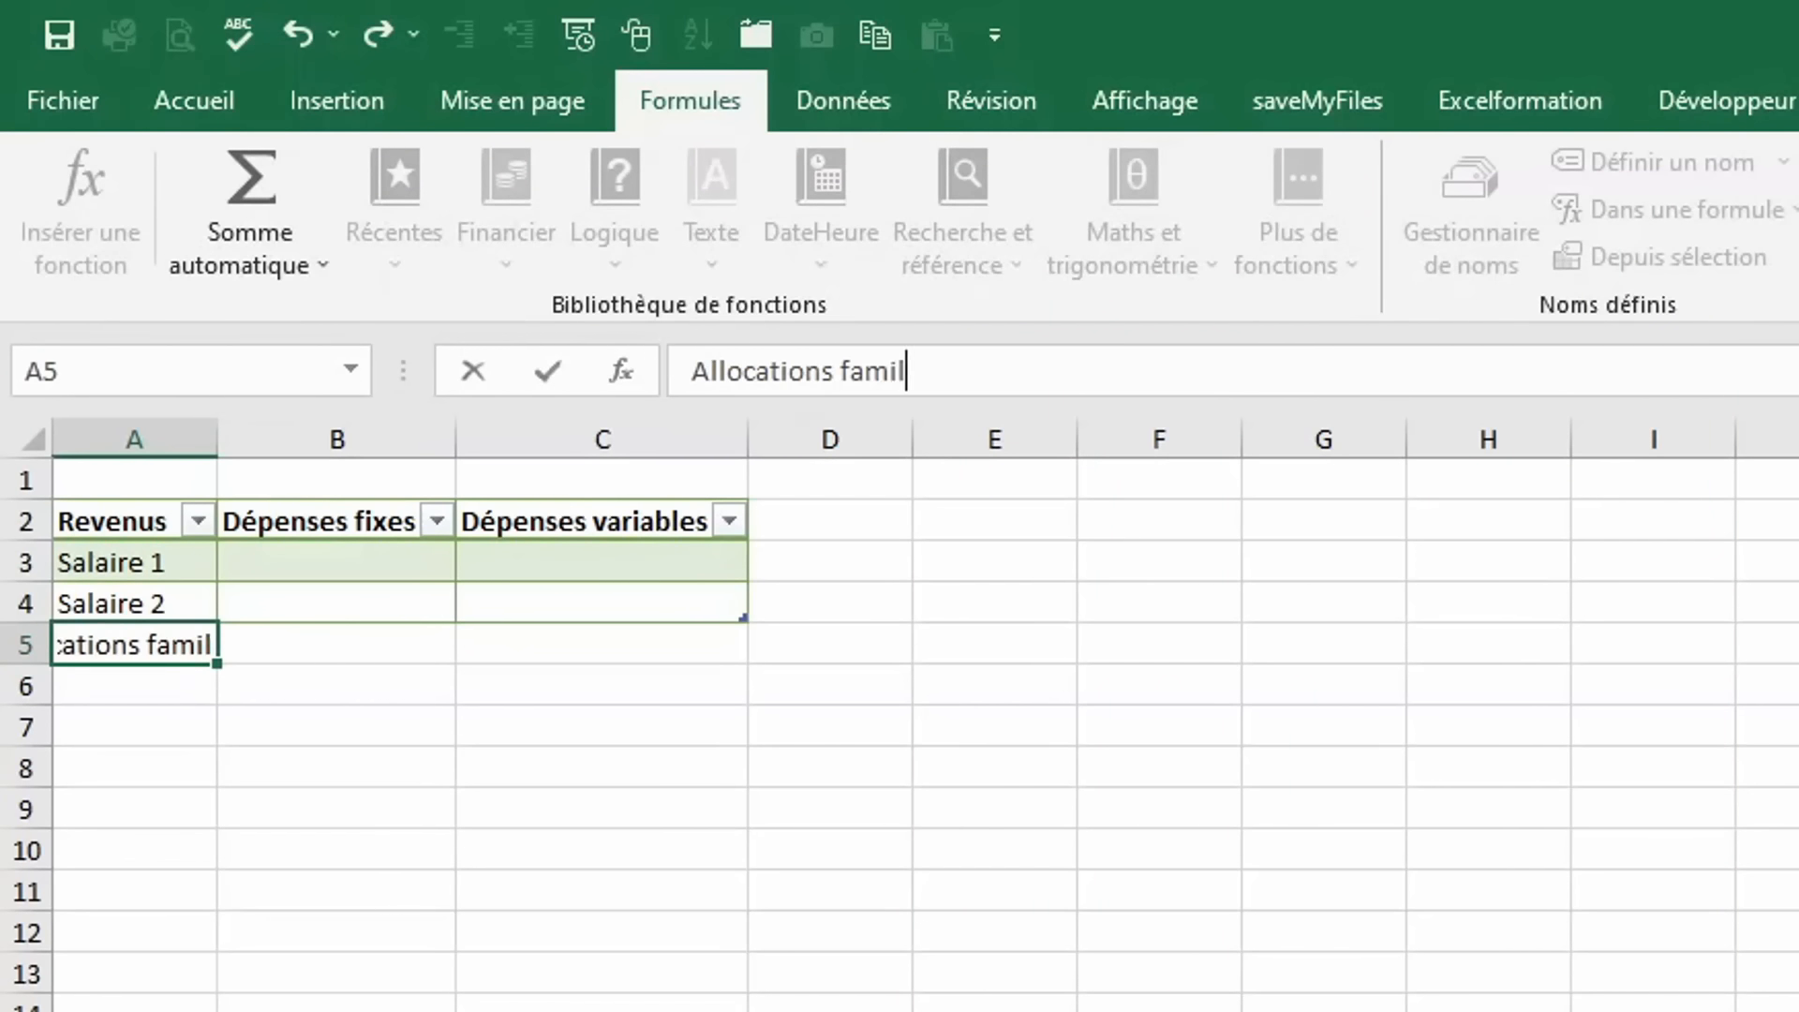
key("Return")
type("Revenus ")
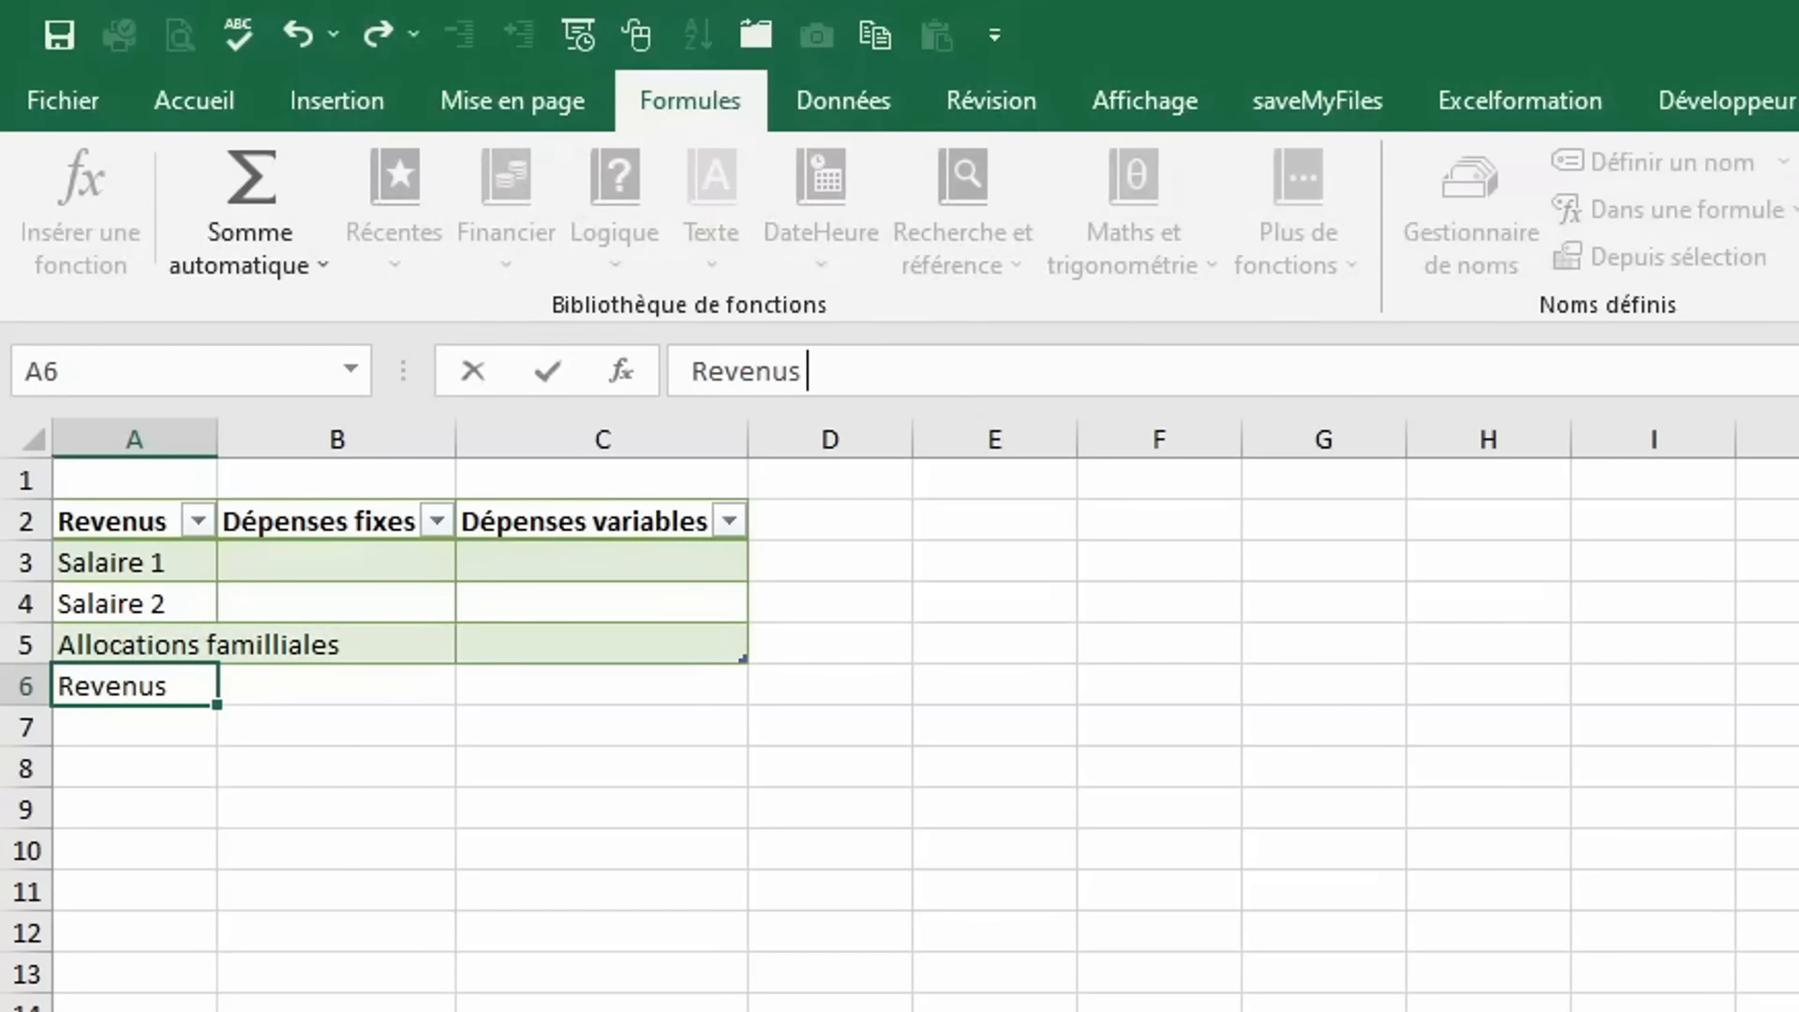
type("locatifs")
key("Return")
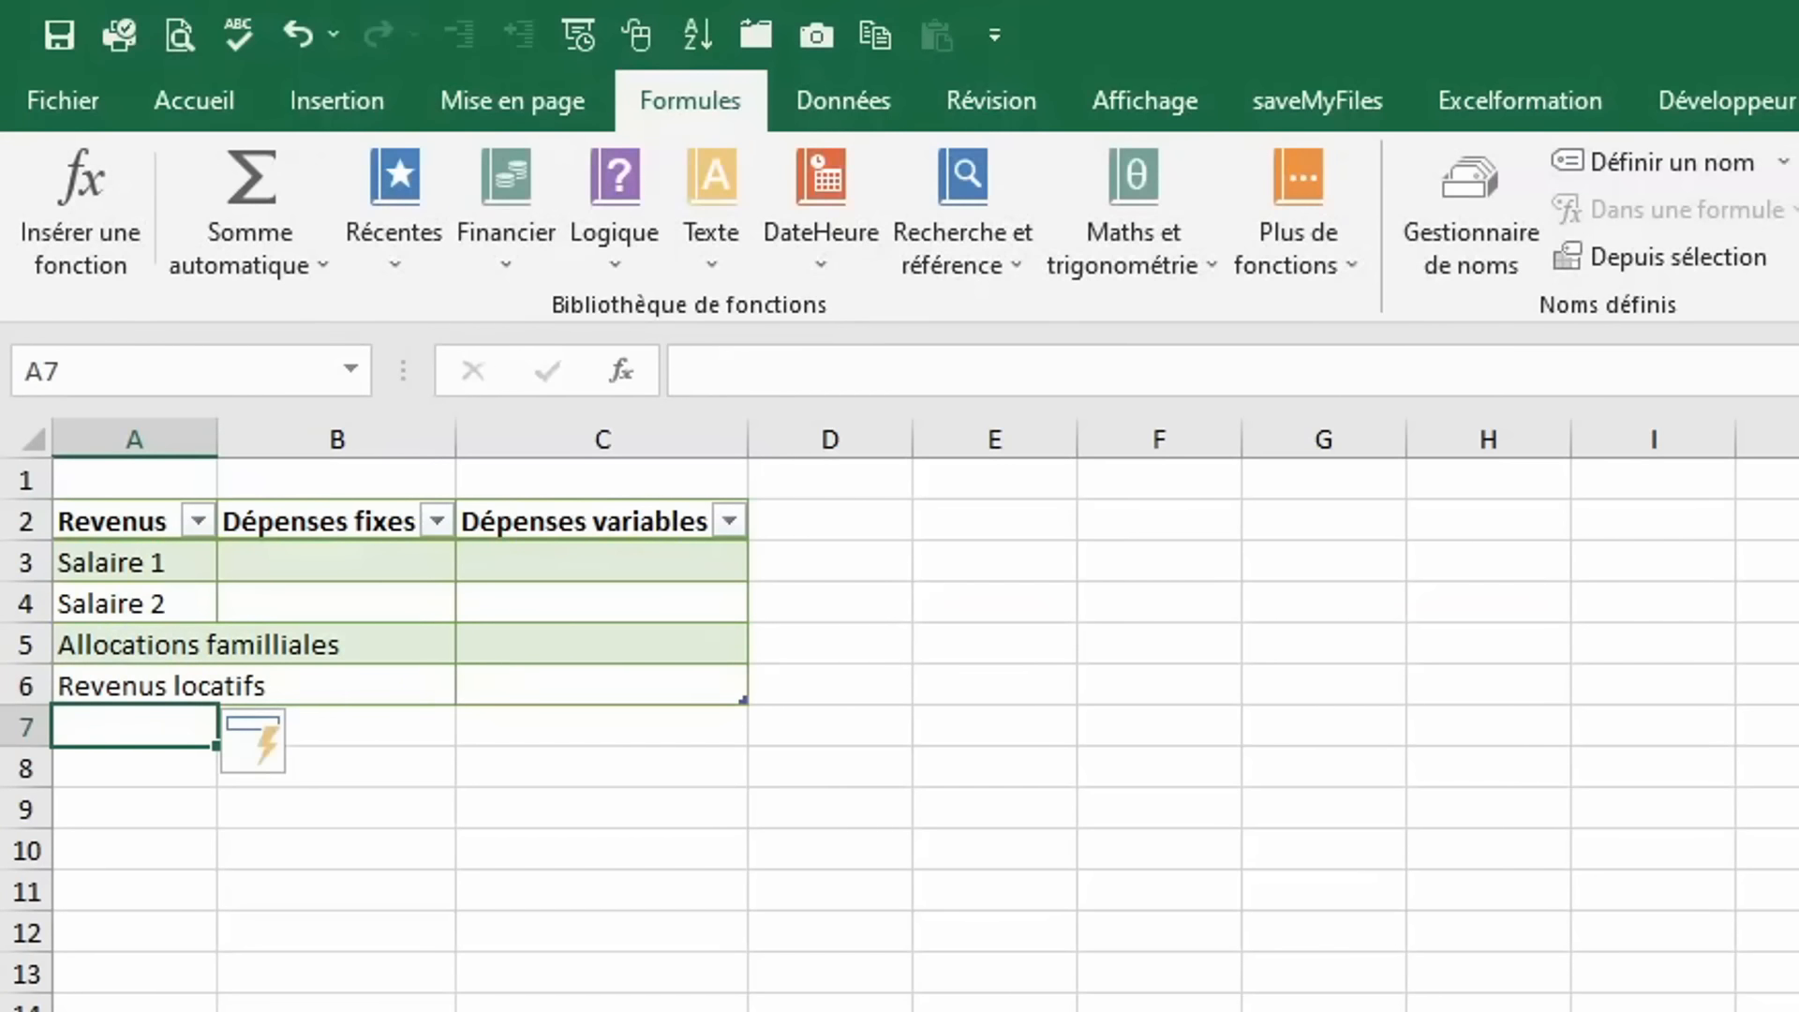
type("Solde précédente")
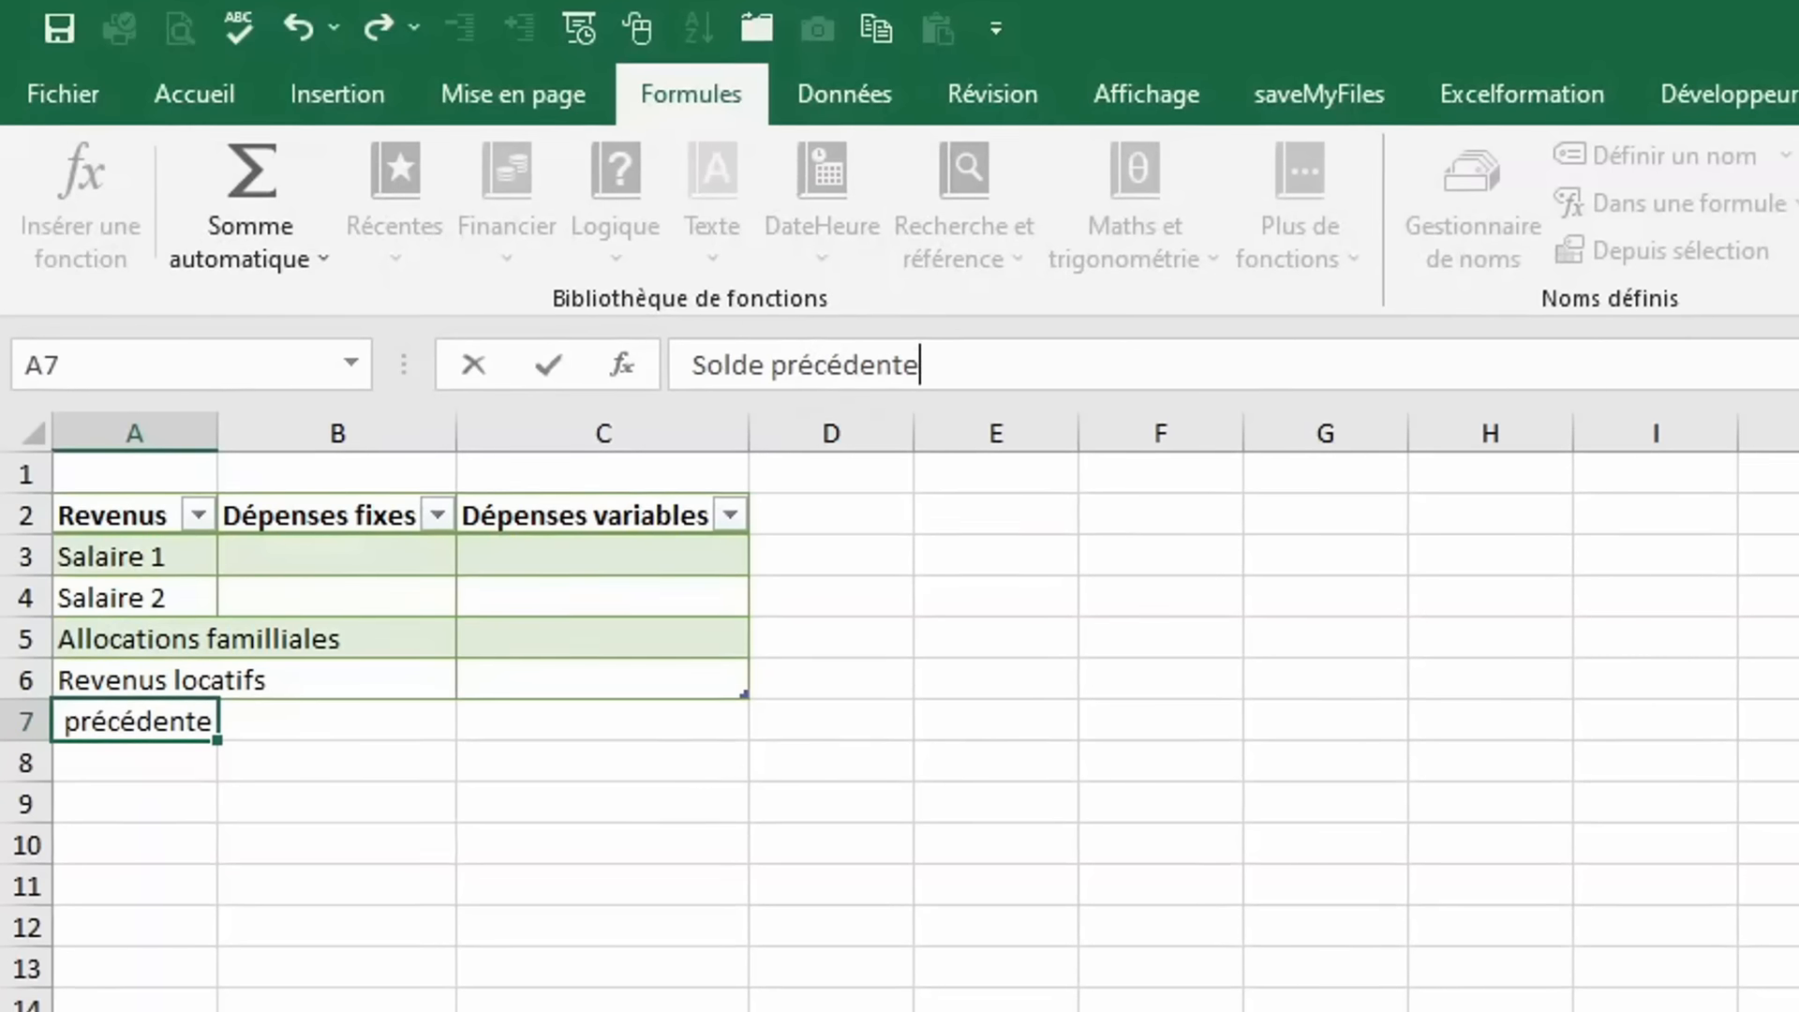
key("BackSpace")
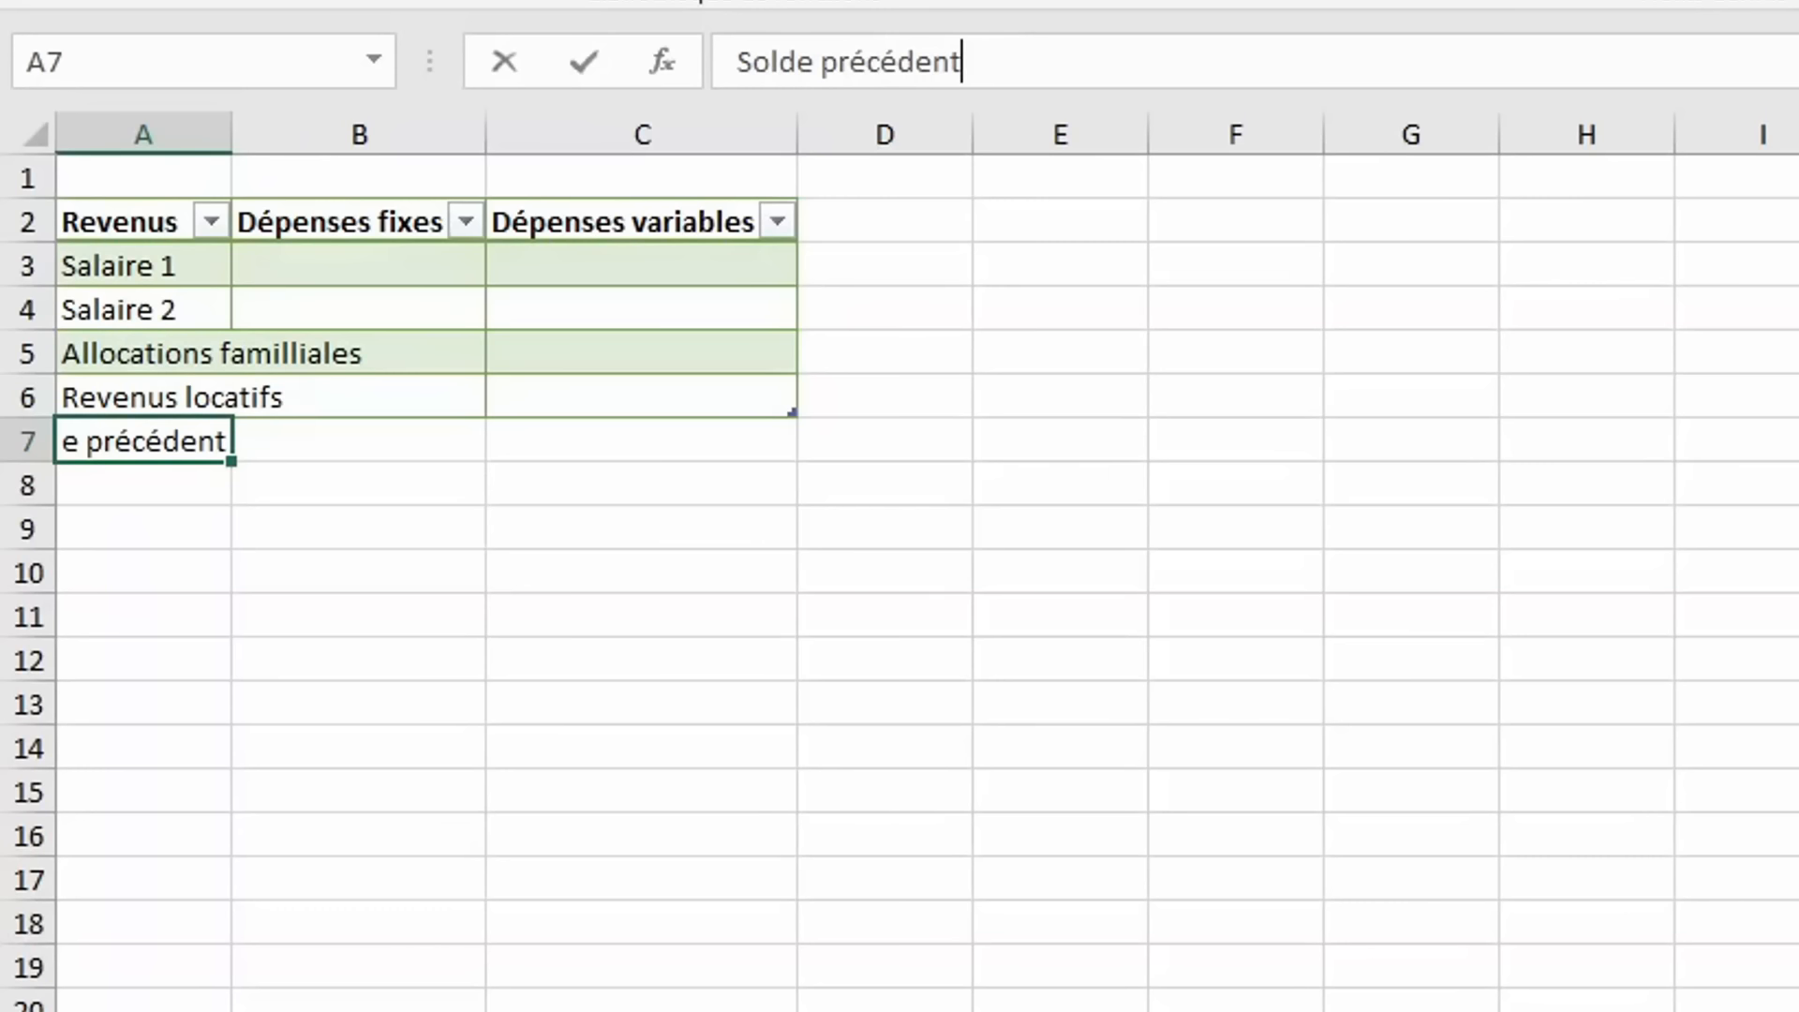
key("Return")
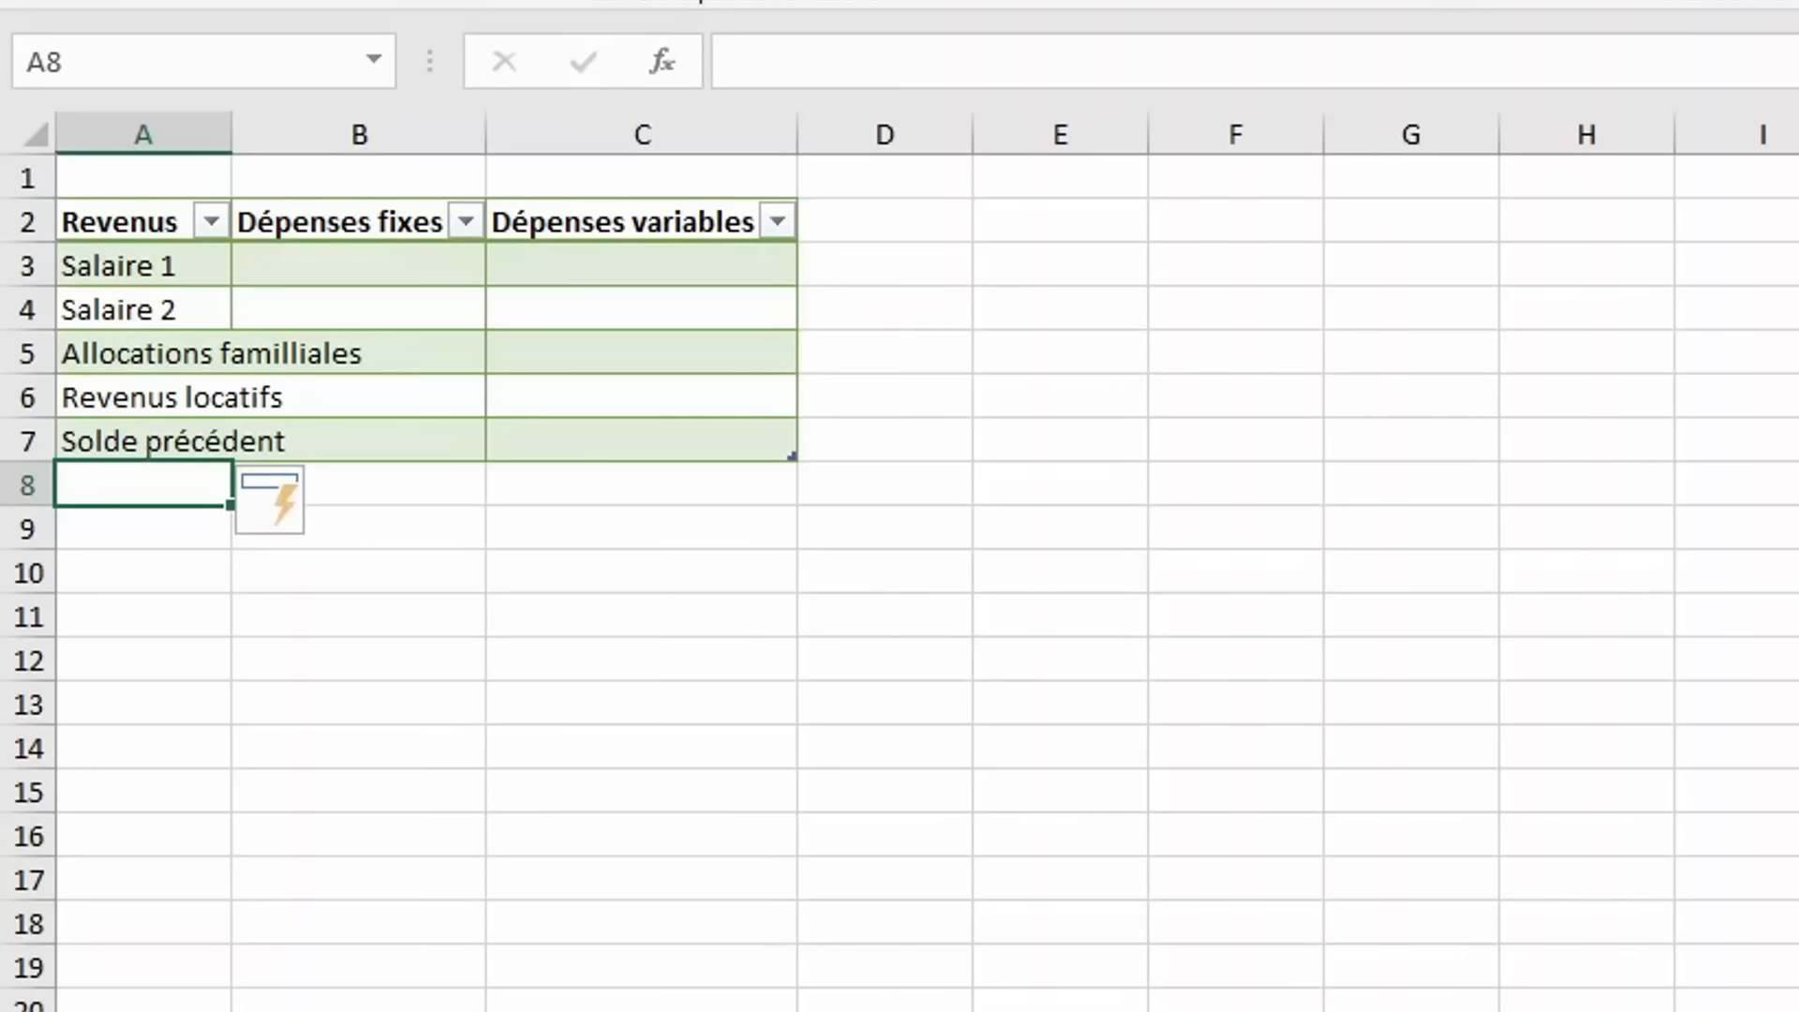
Fill B3:B17 with the fixed-expense categories from Loyer to Abonnements and C3:C13 with the variable ones from Épargne to Cadeaux.
key("Up")
key("Up")
key("Up")
key("Up")
key("Up")
key("Right")
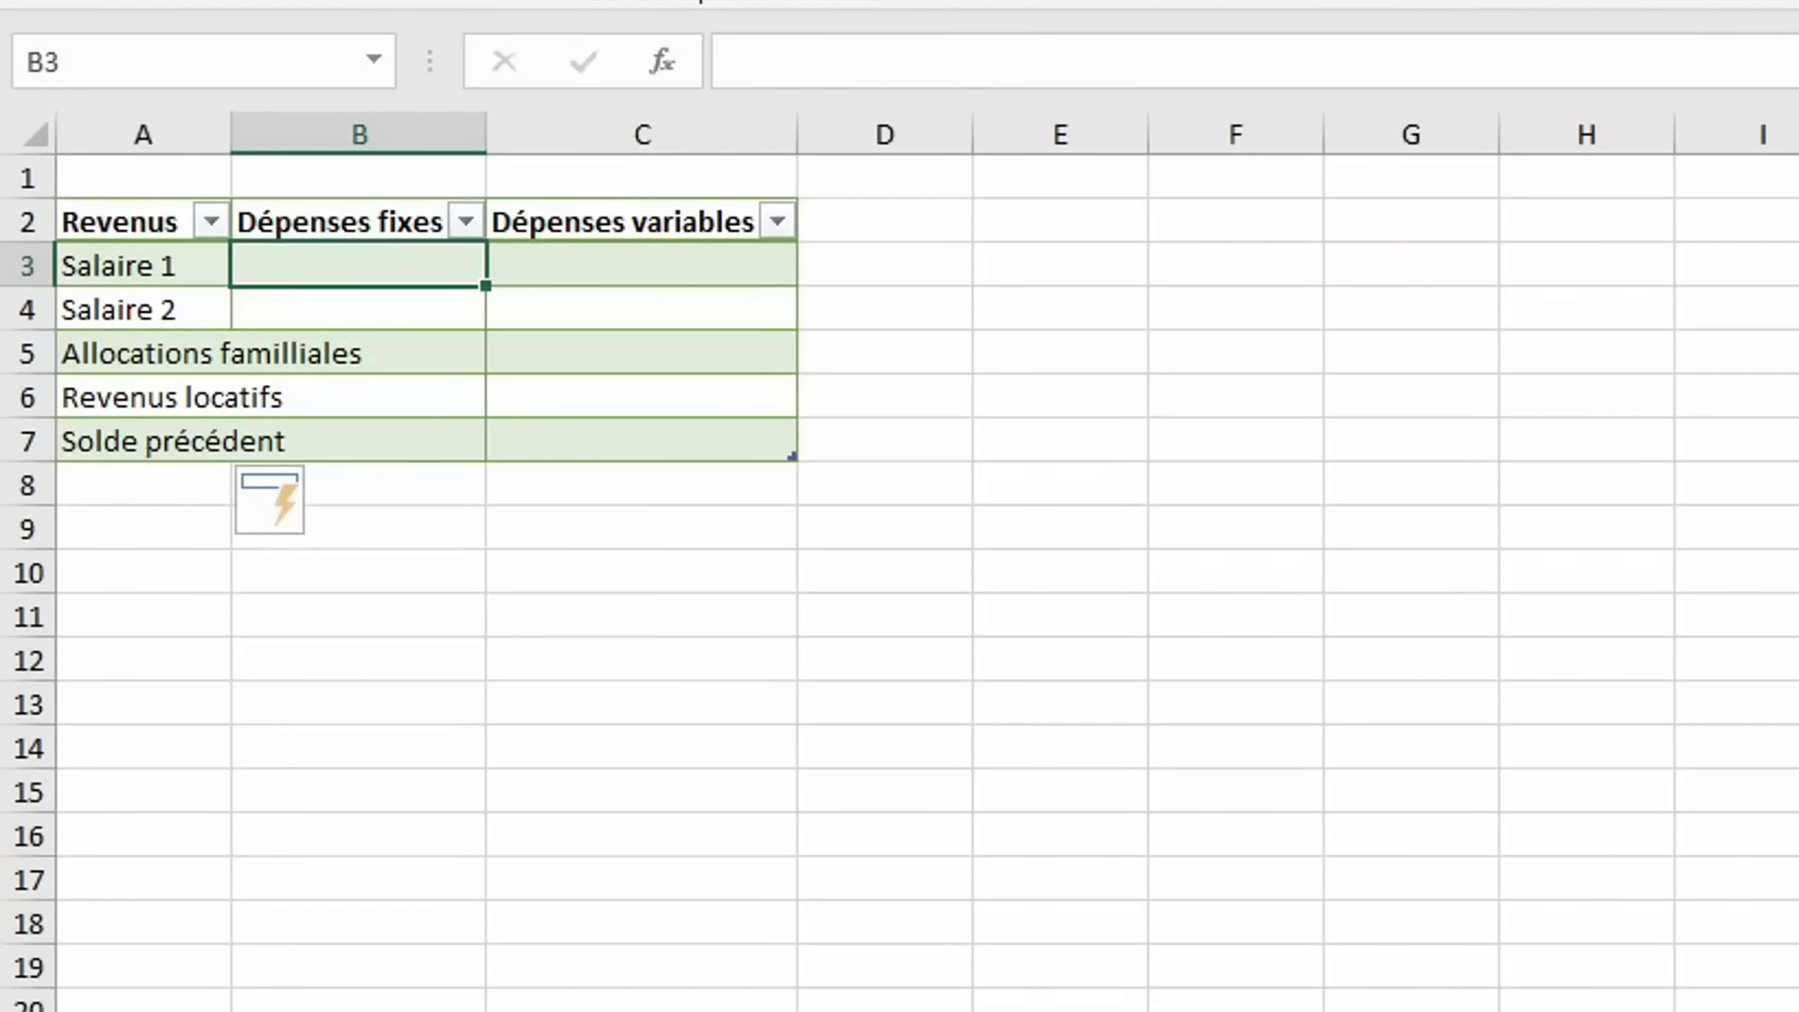
type("Loyer\tÉpargne Assurances maison\tRetrait espèce Énergies\tCoiffeur Mutuelle\tVacances Frais bancaire\tSorties Impôts et taxes\tVêtements Transports\tCourses Internet\tSport Téléphone\tMaison Crédit conso\tSoins et hygiène Crédit immobilier\tCadeaux Crédit voiture Assurances voiture École et cantine Abonnements")
Autofit the widths of columns A to C to the category names.
left_click_drag(145, 131, 613, 141)
double_click(483, 131)
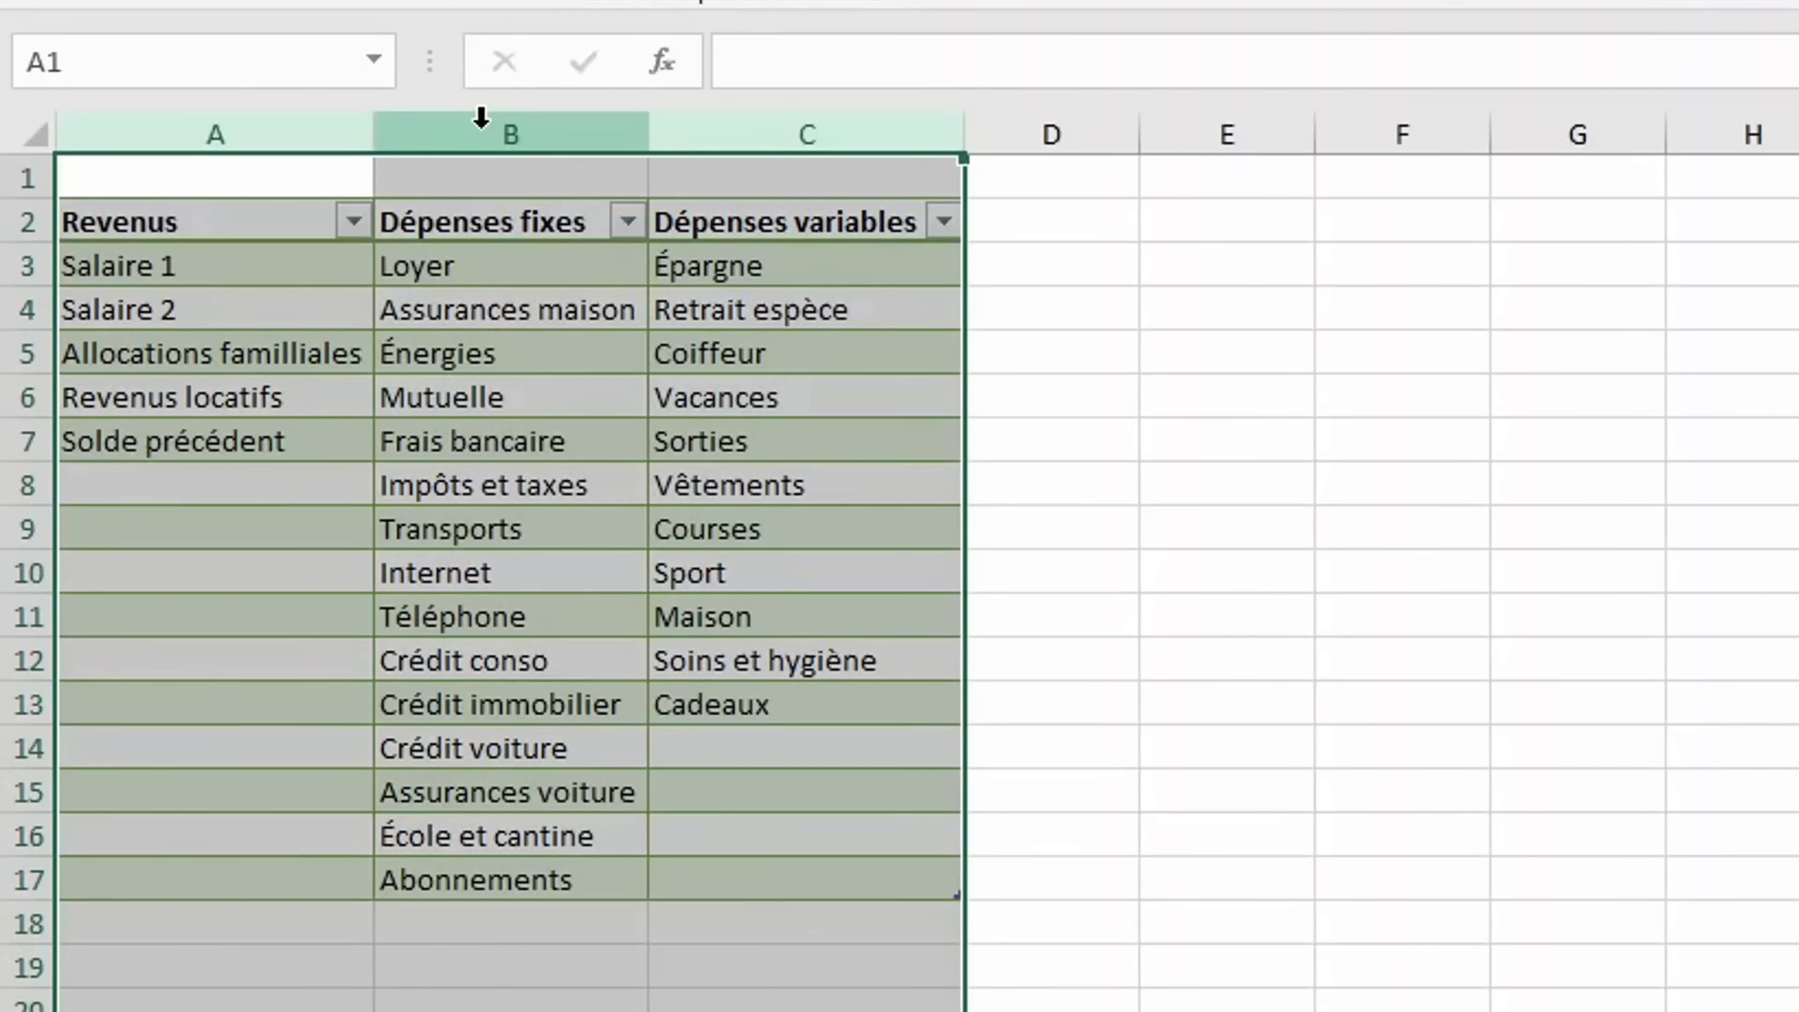
Examine the Dépenses fixes categories one by one from Énergies down to Abonnements.
left_click(496, 358)
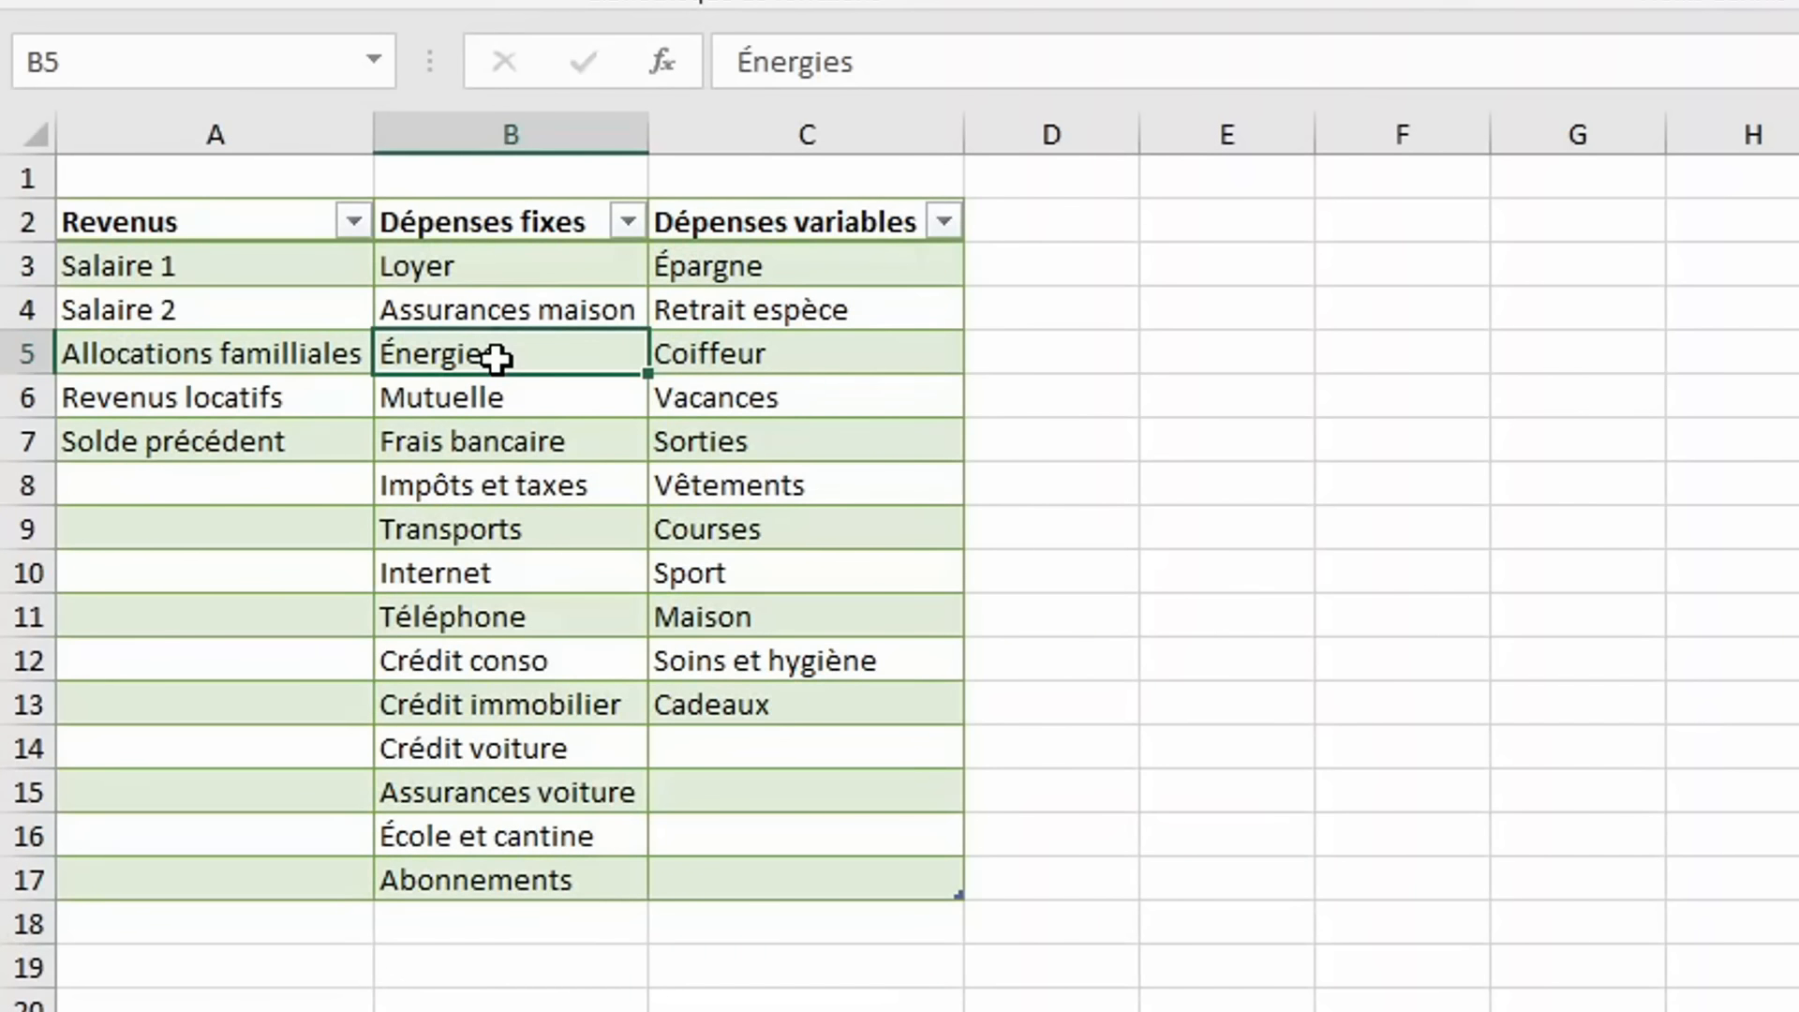
key("Down")
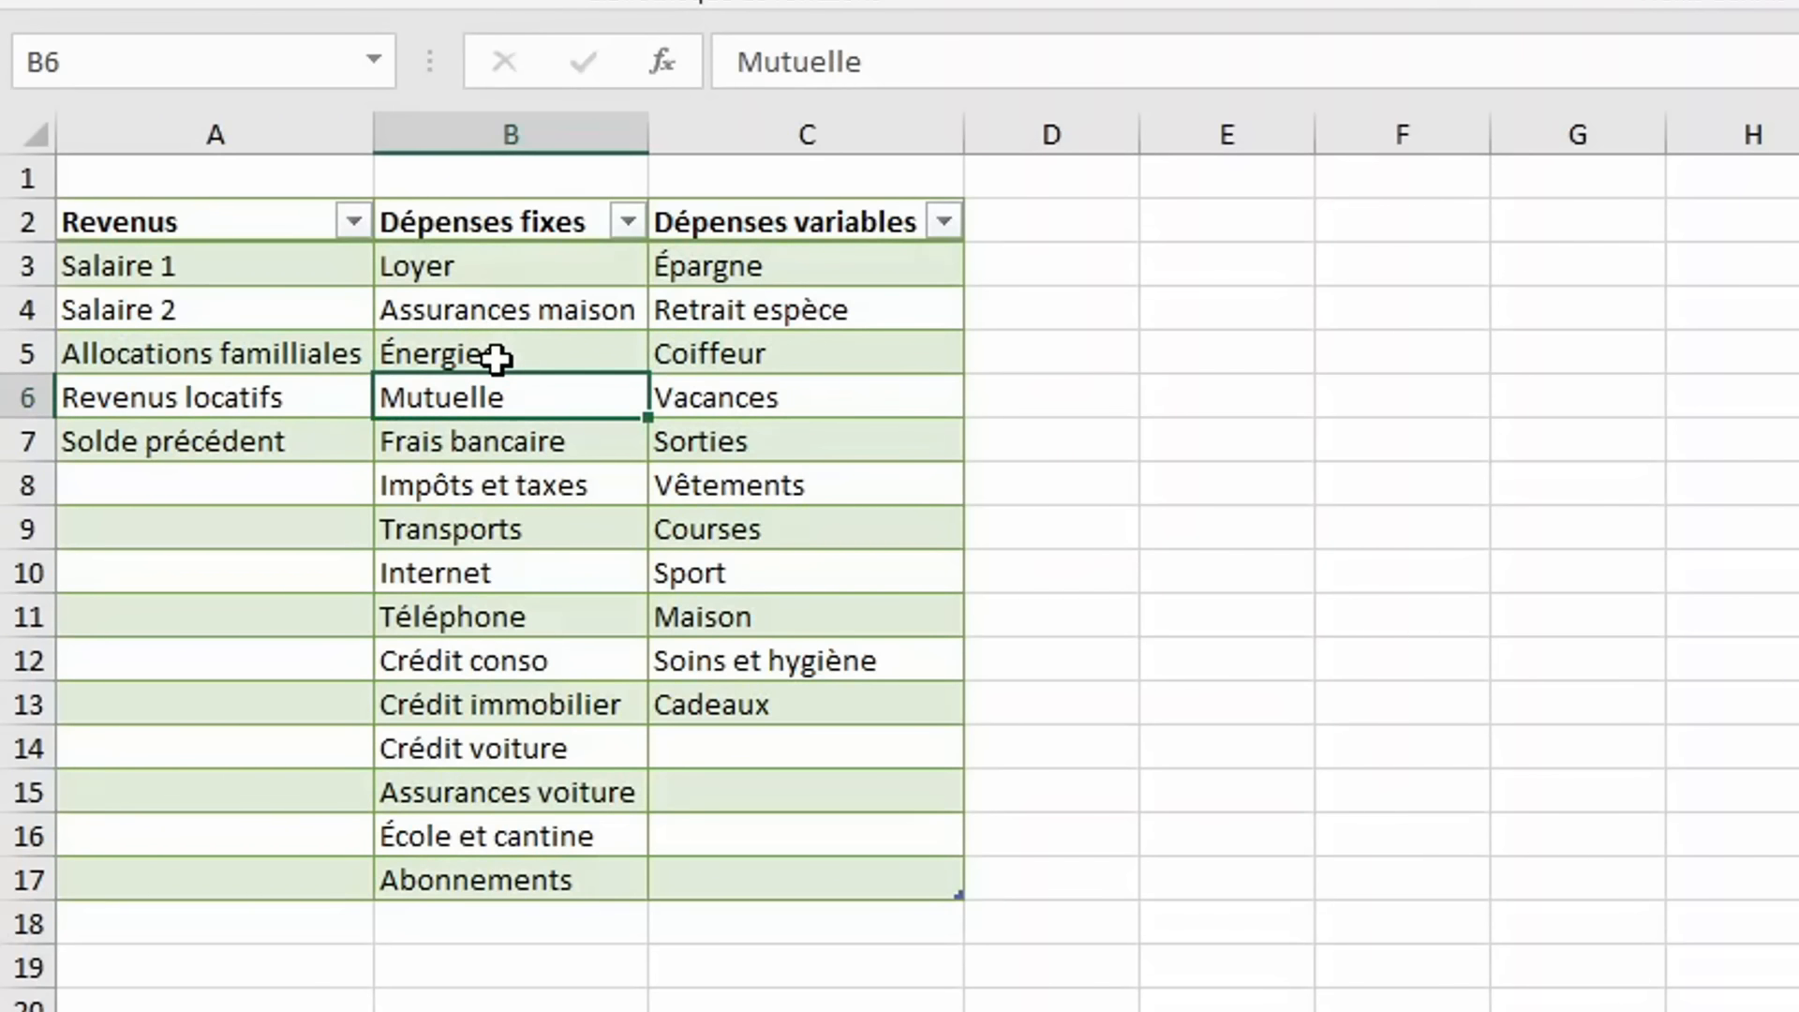
key("Down")
key("Down")
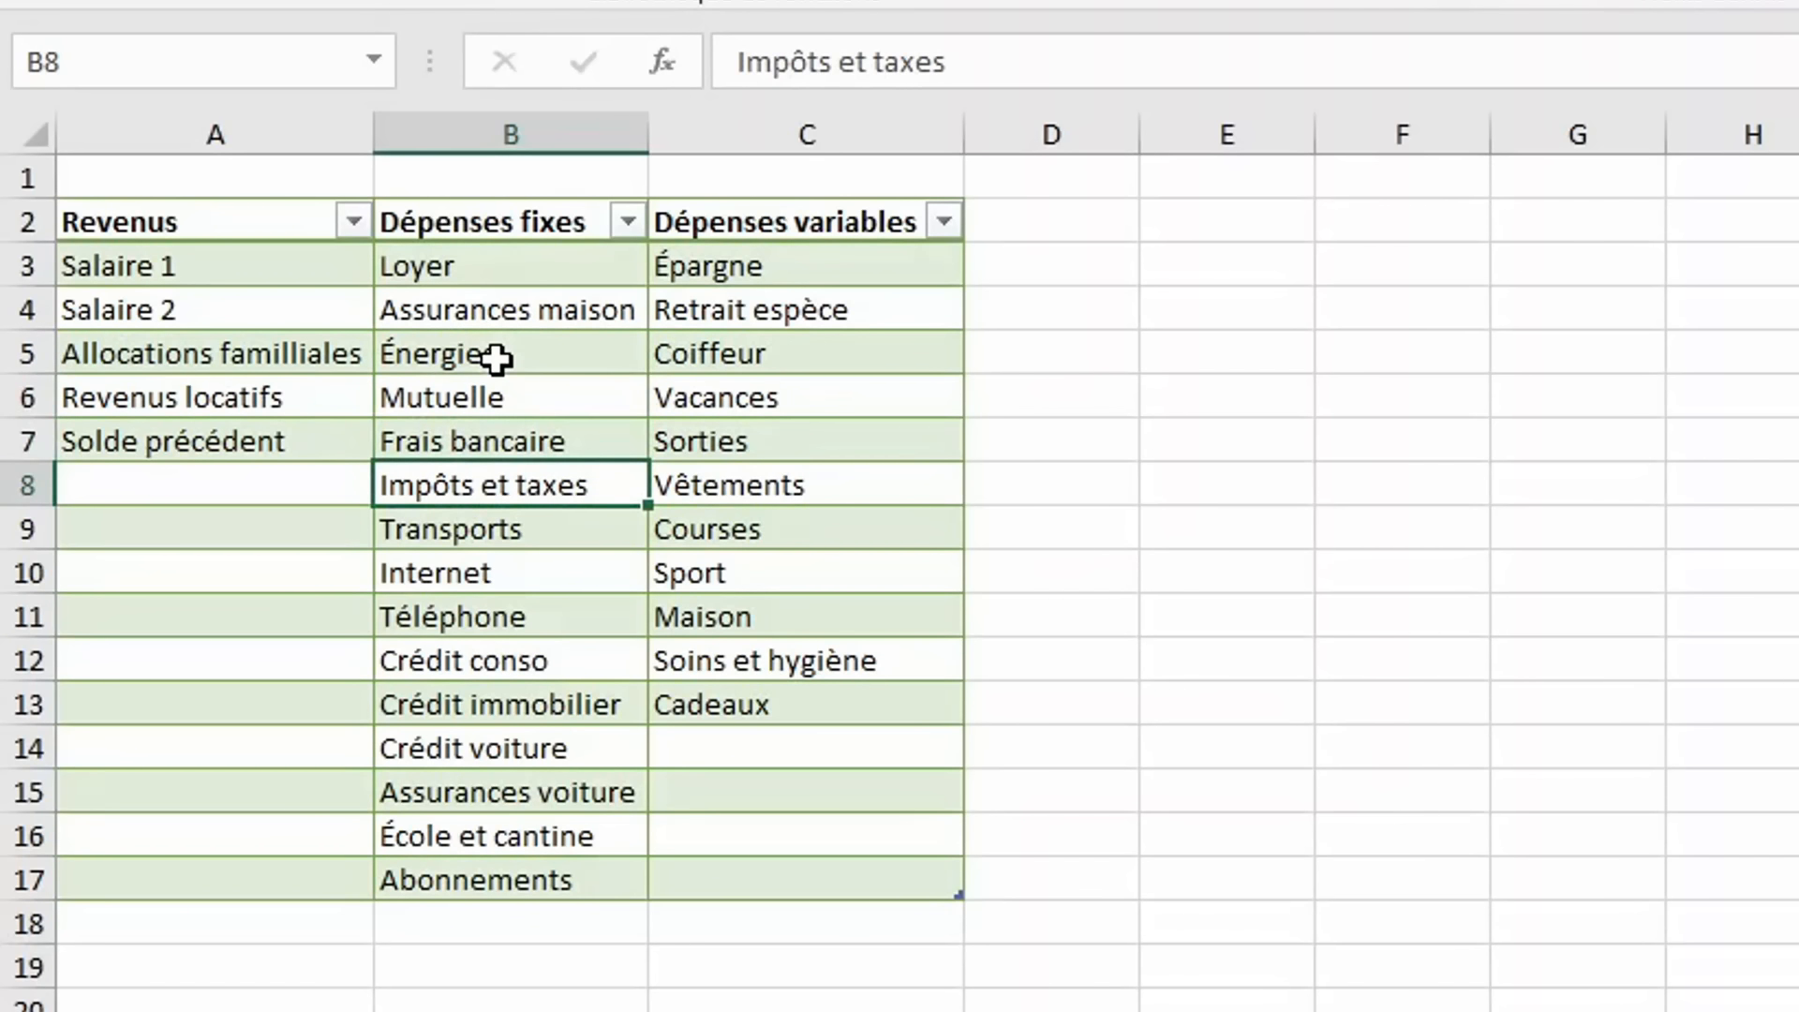
key("Down")
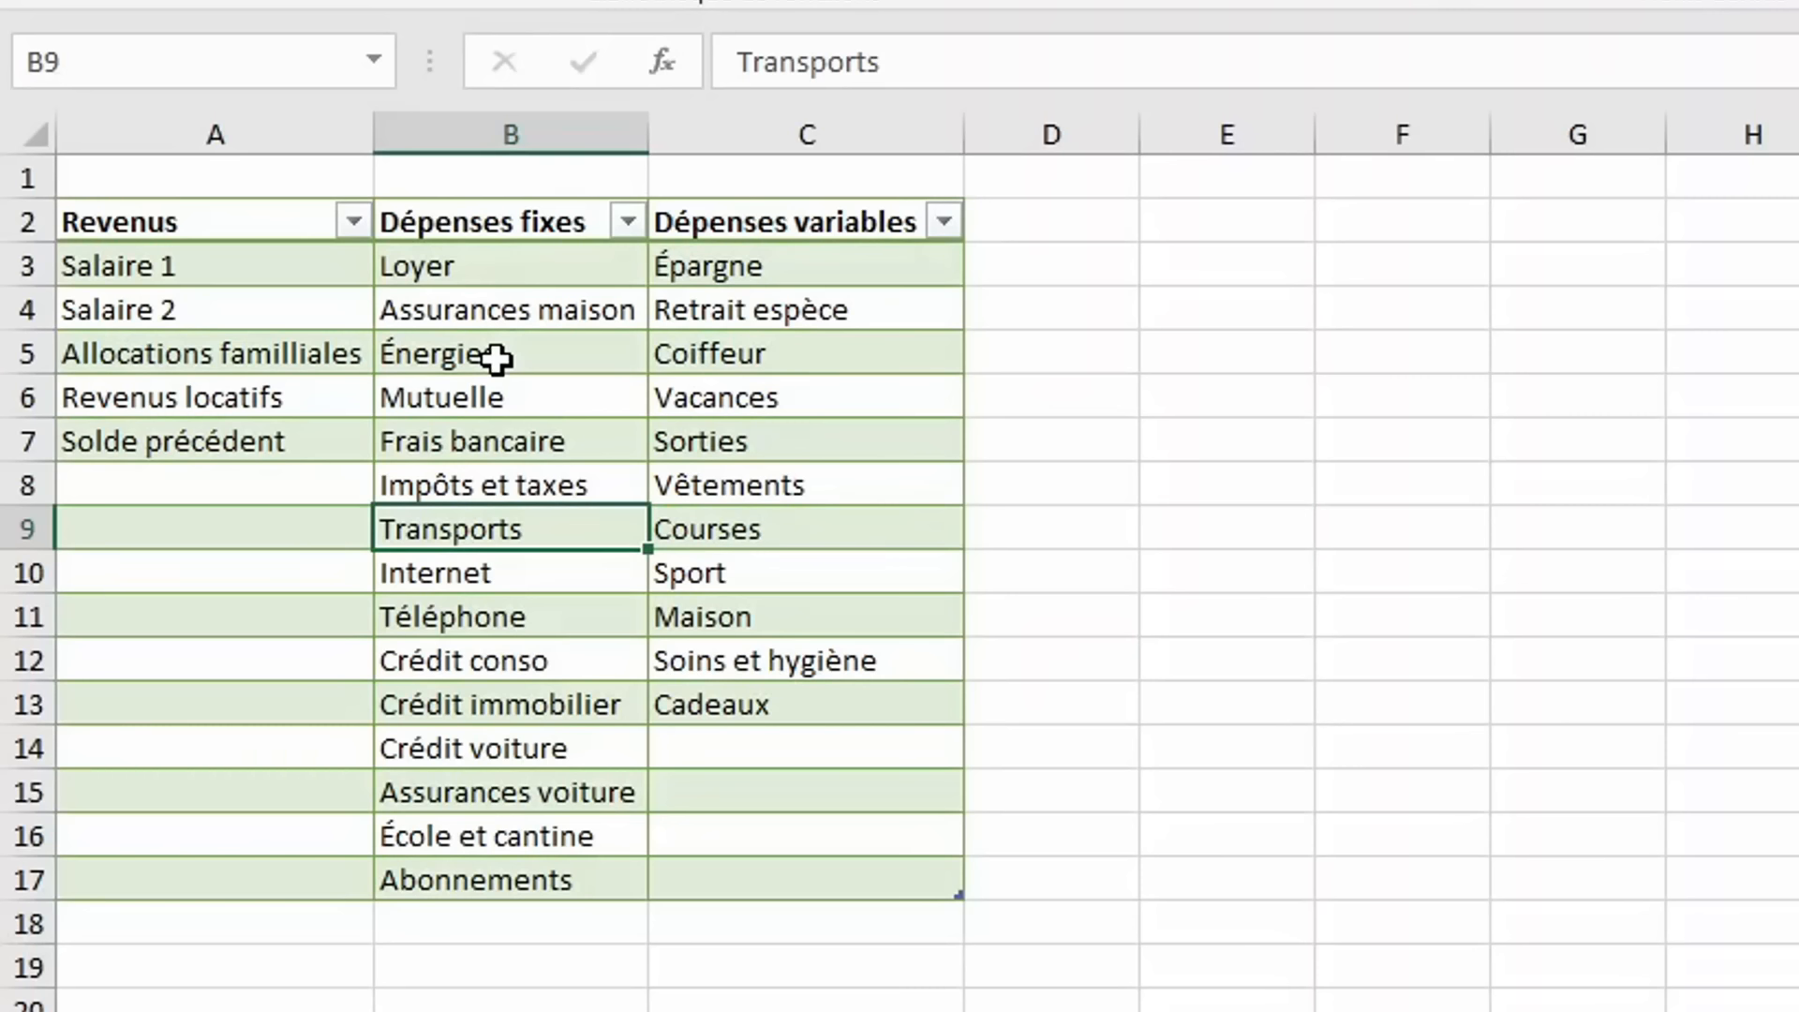
key("Down")
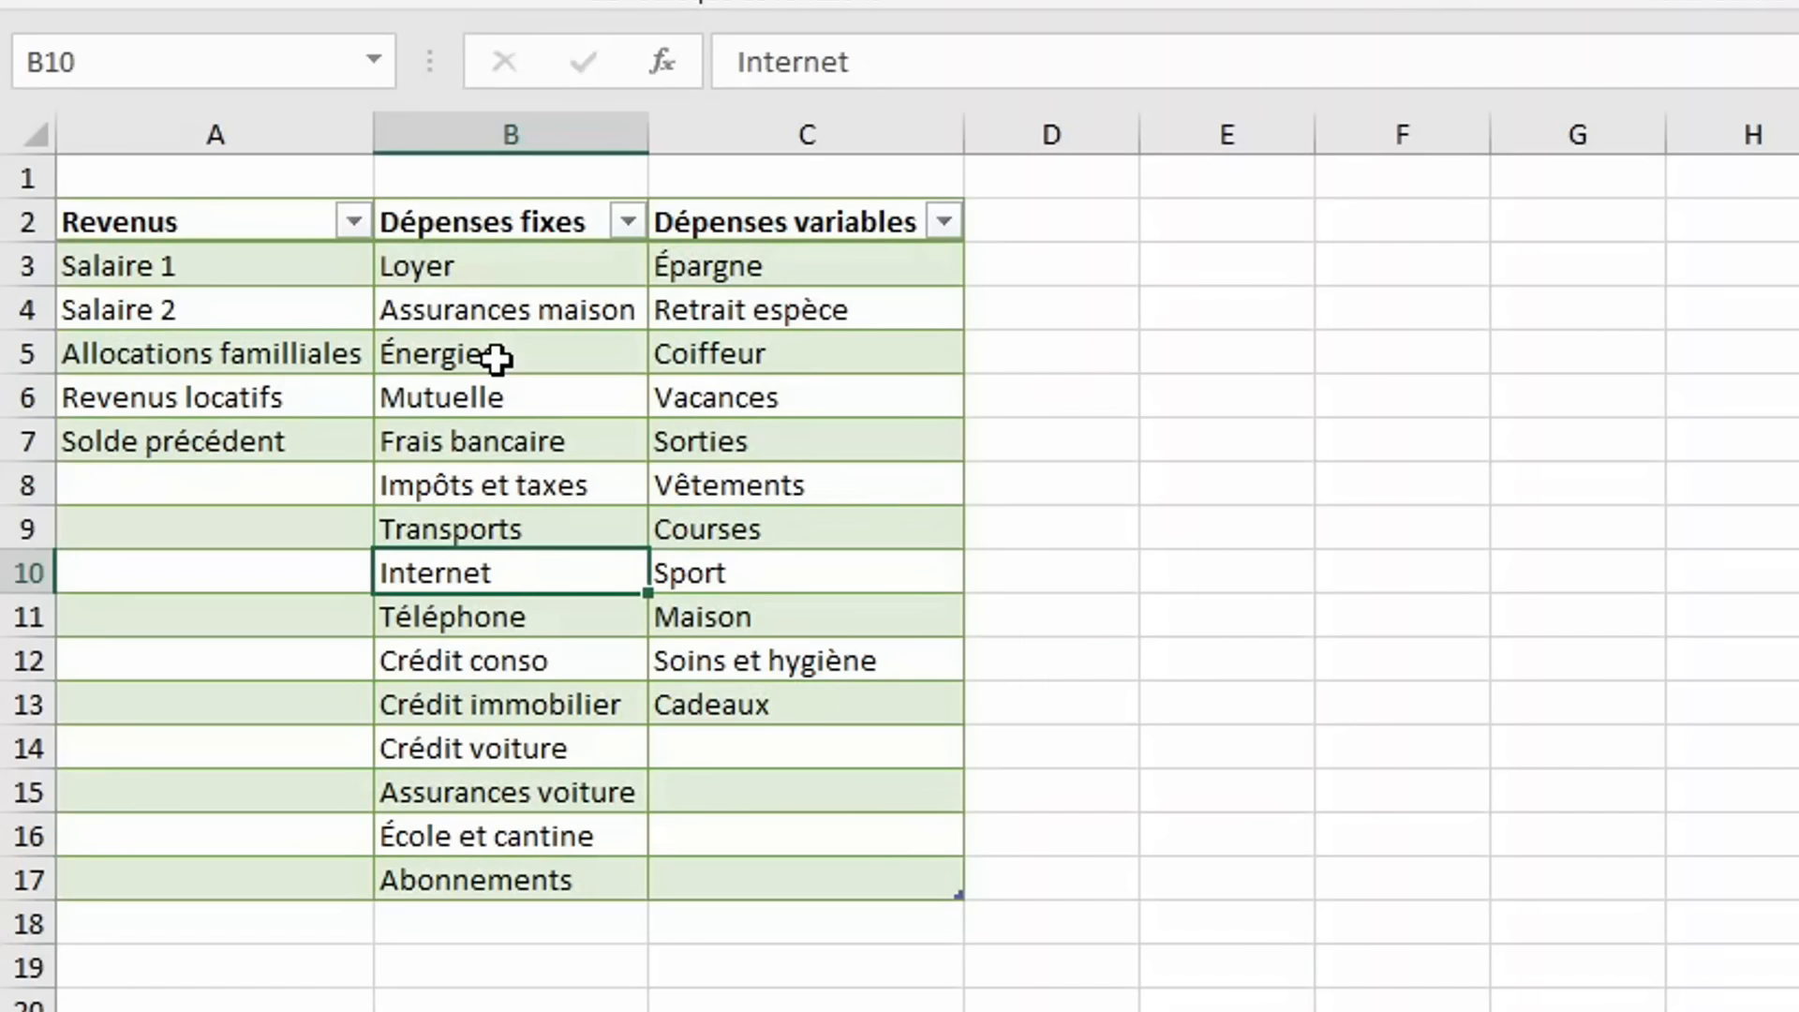
key("Down")
key("Down")
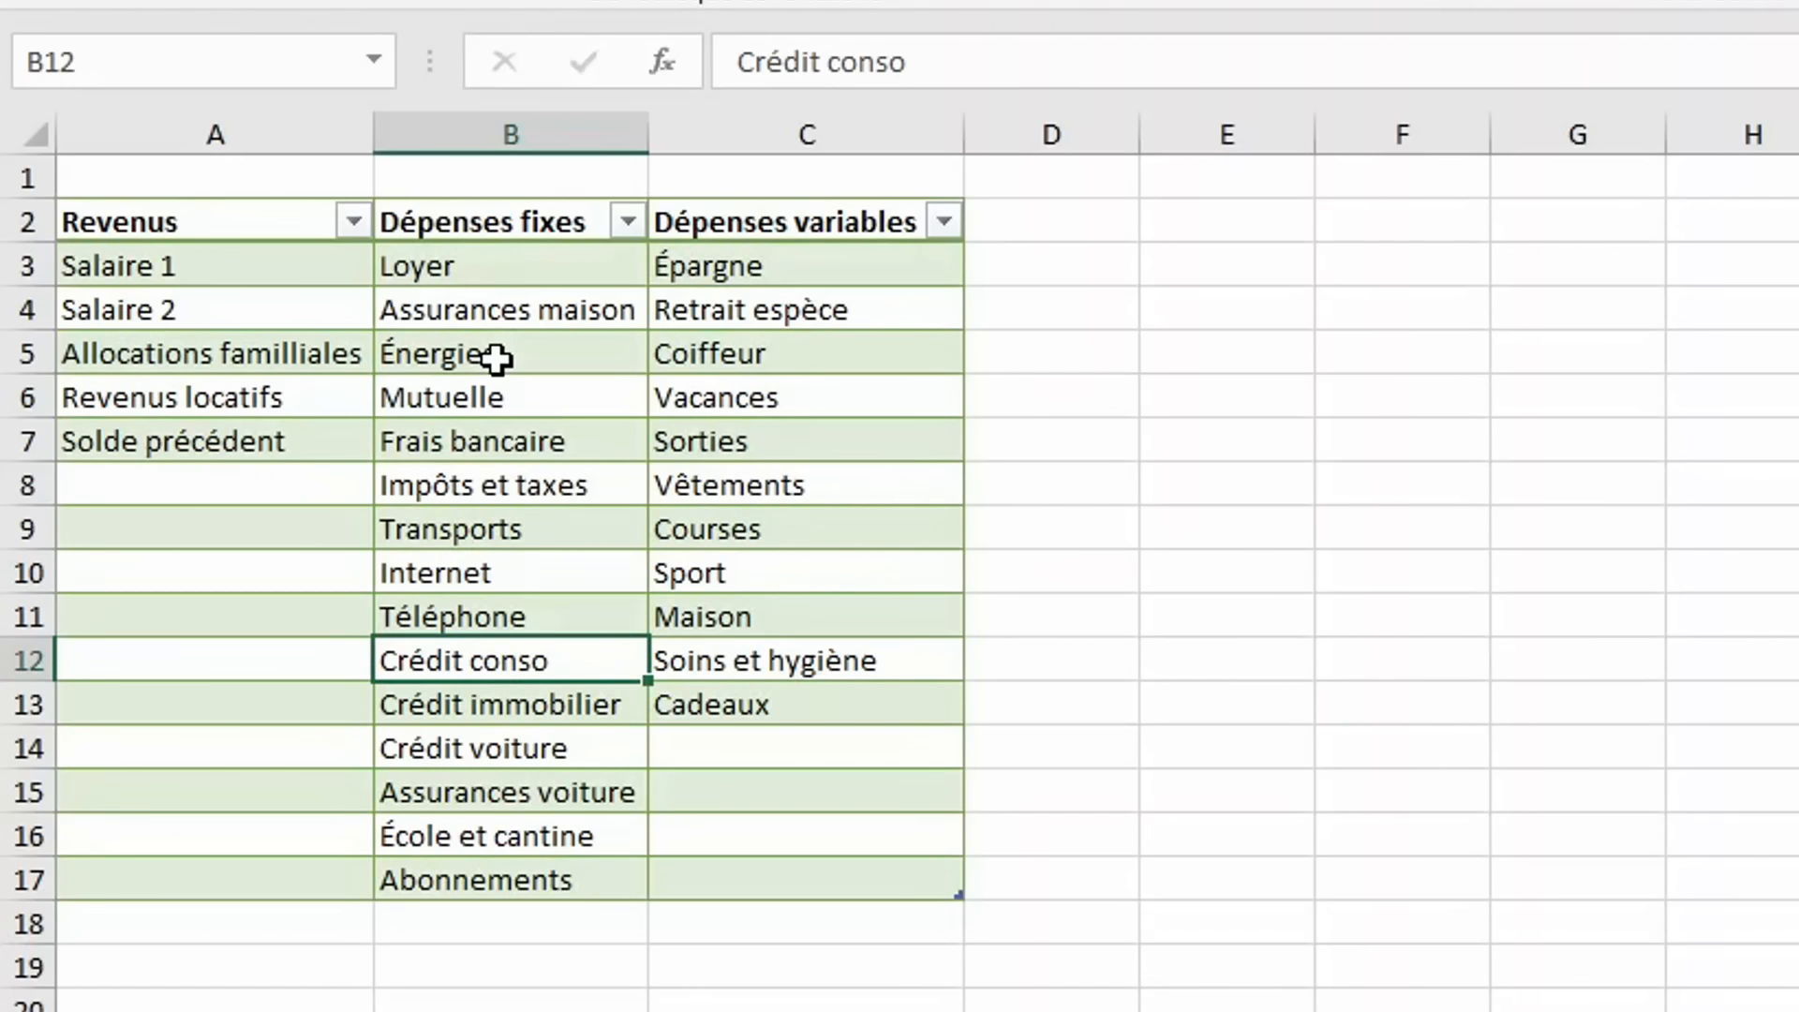
key("Down")
key("Down")
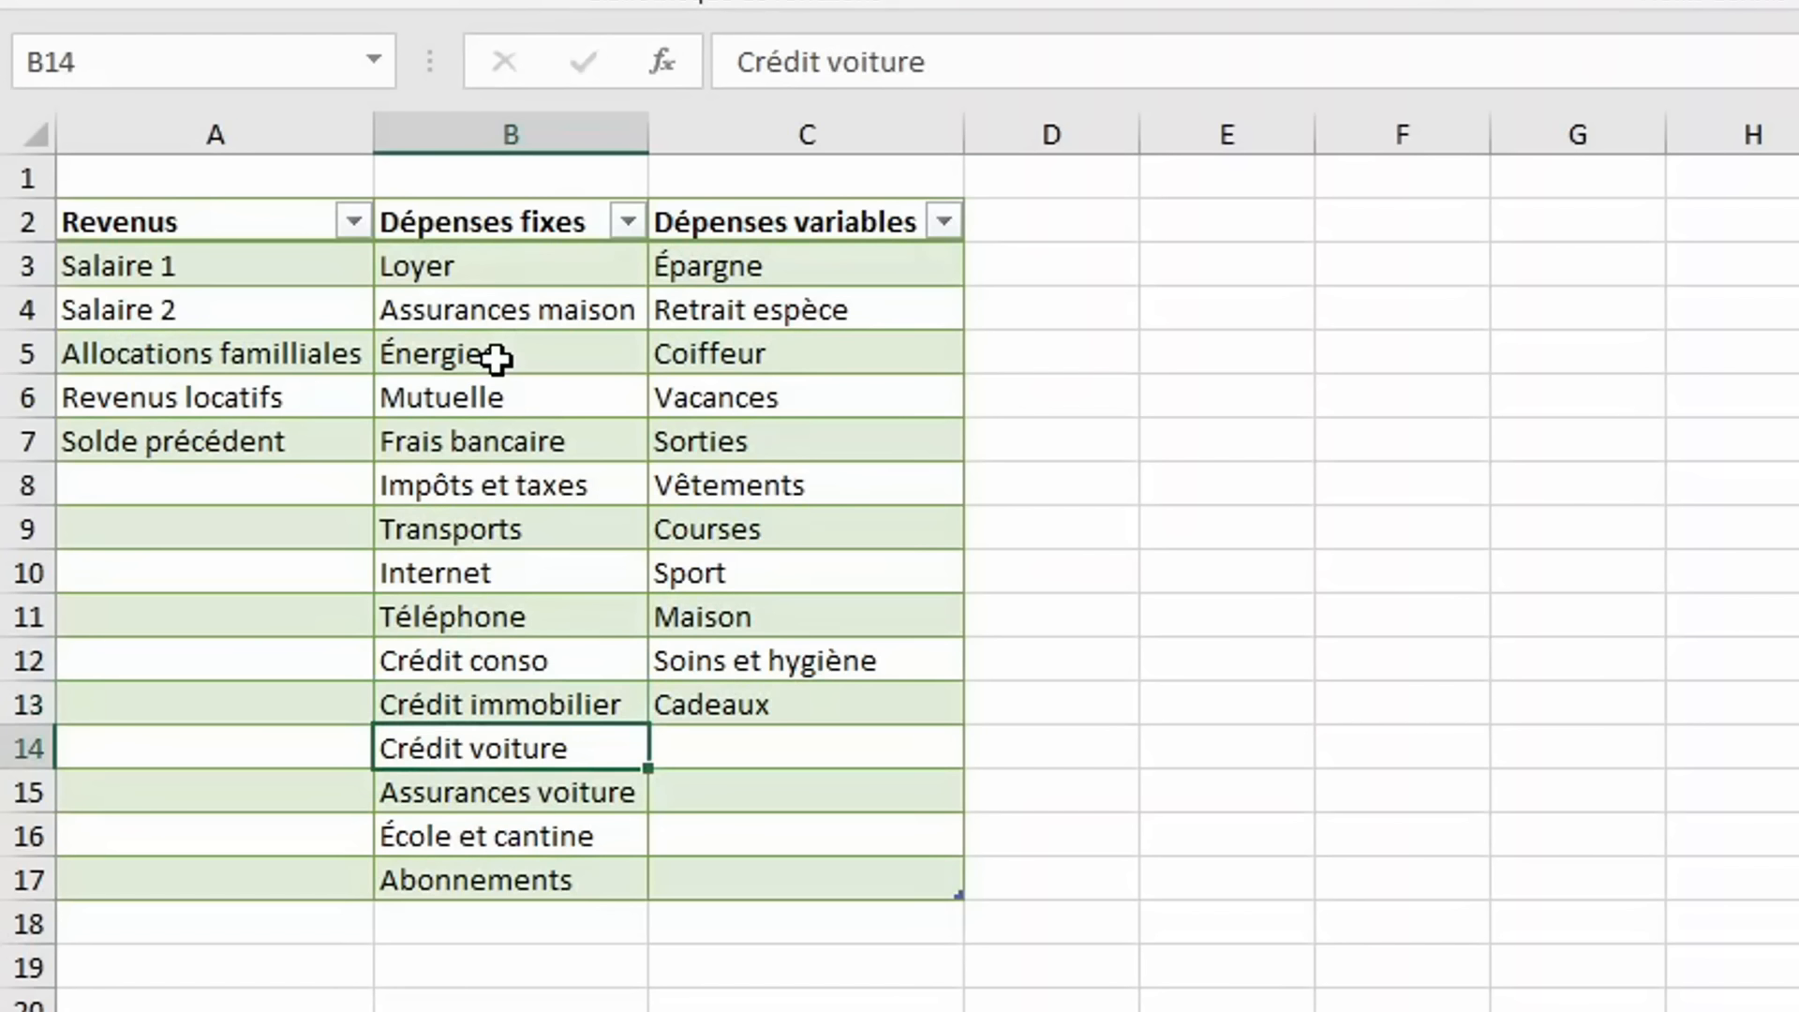
key("Down")
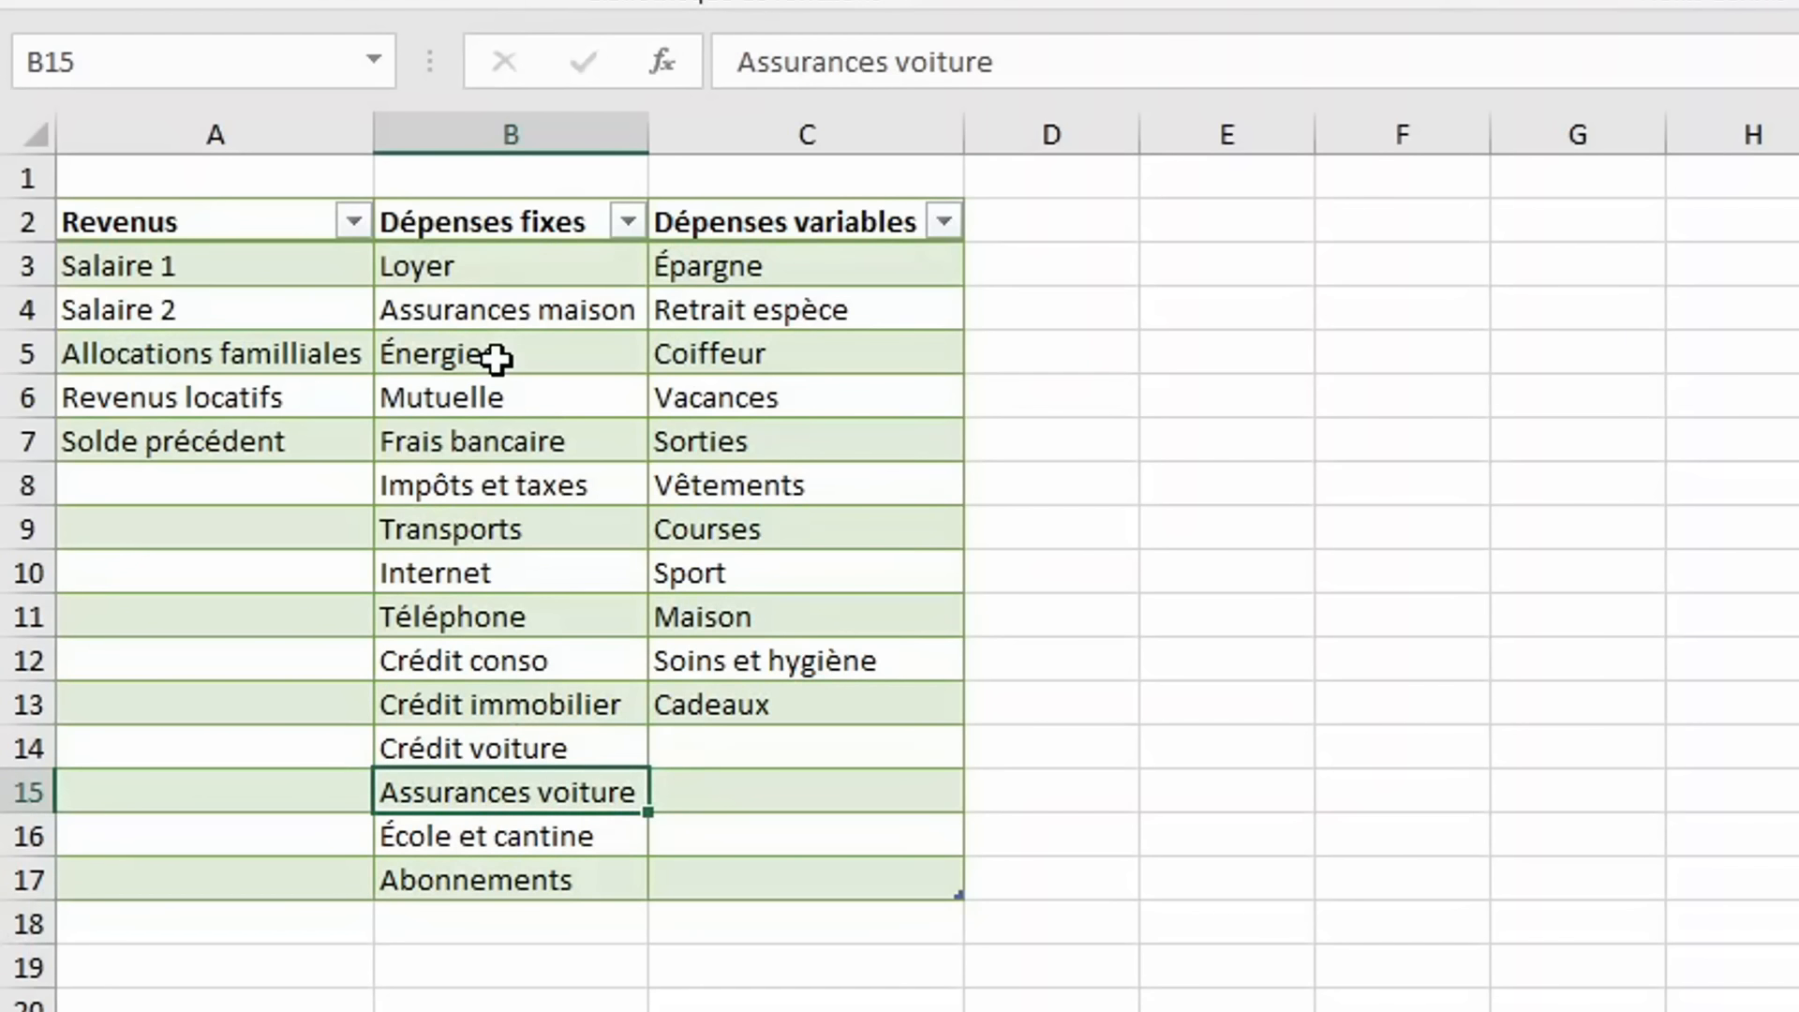
key("Down")
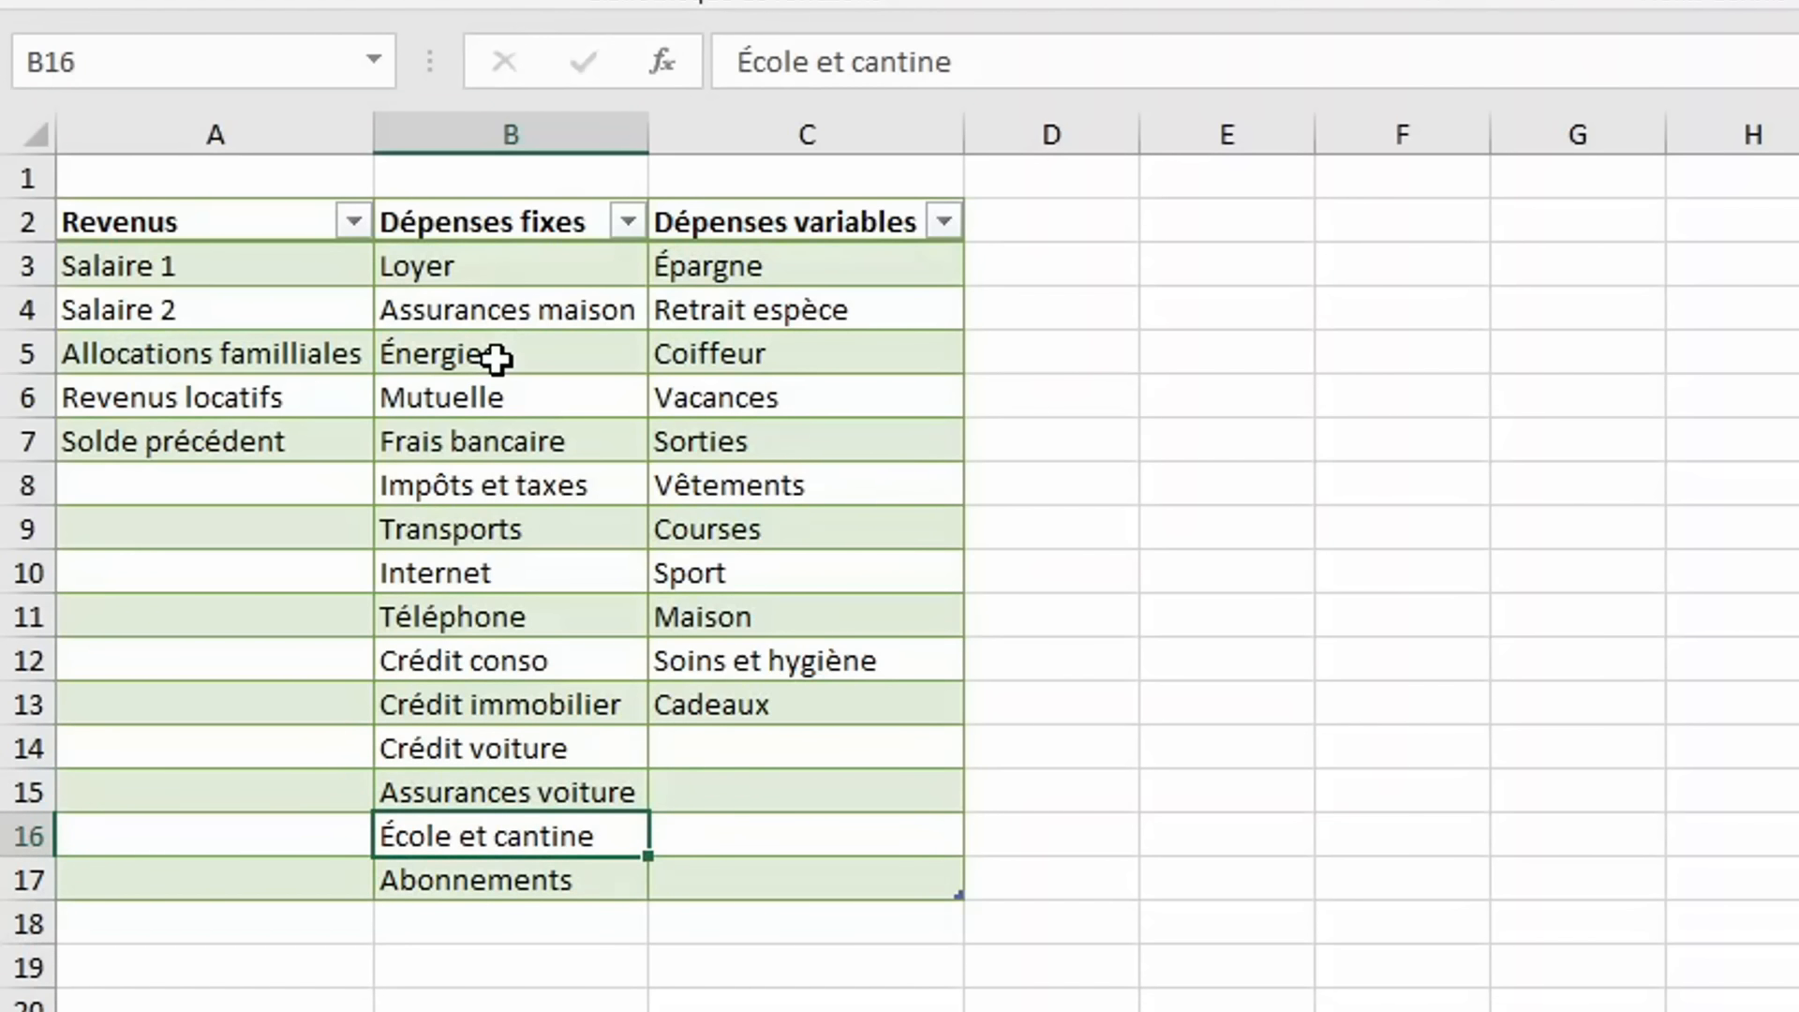
key("Down")
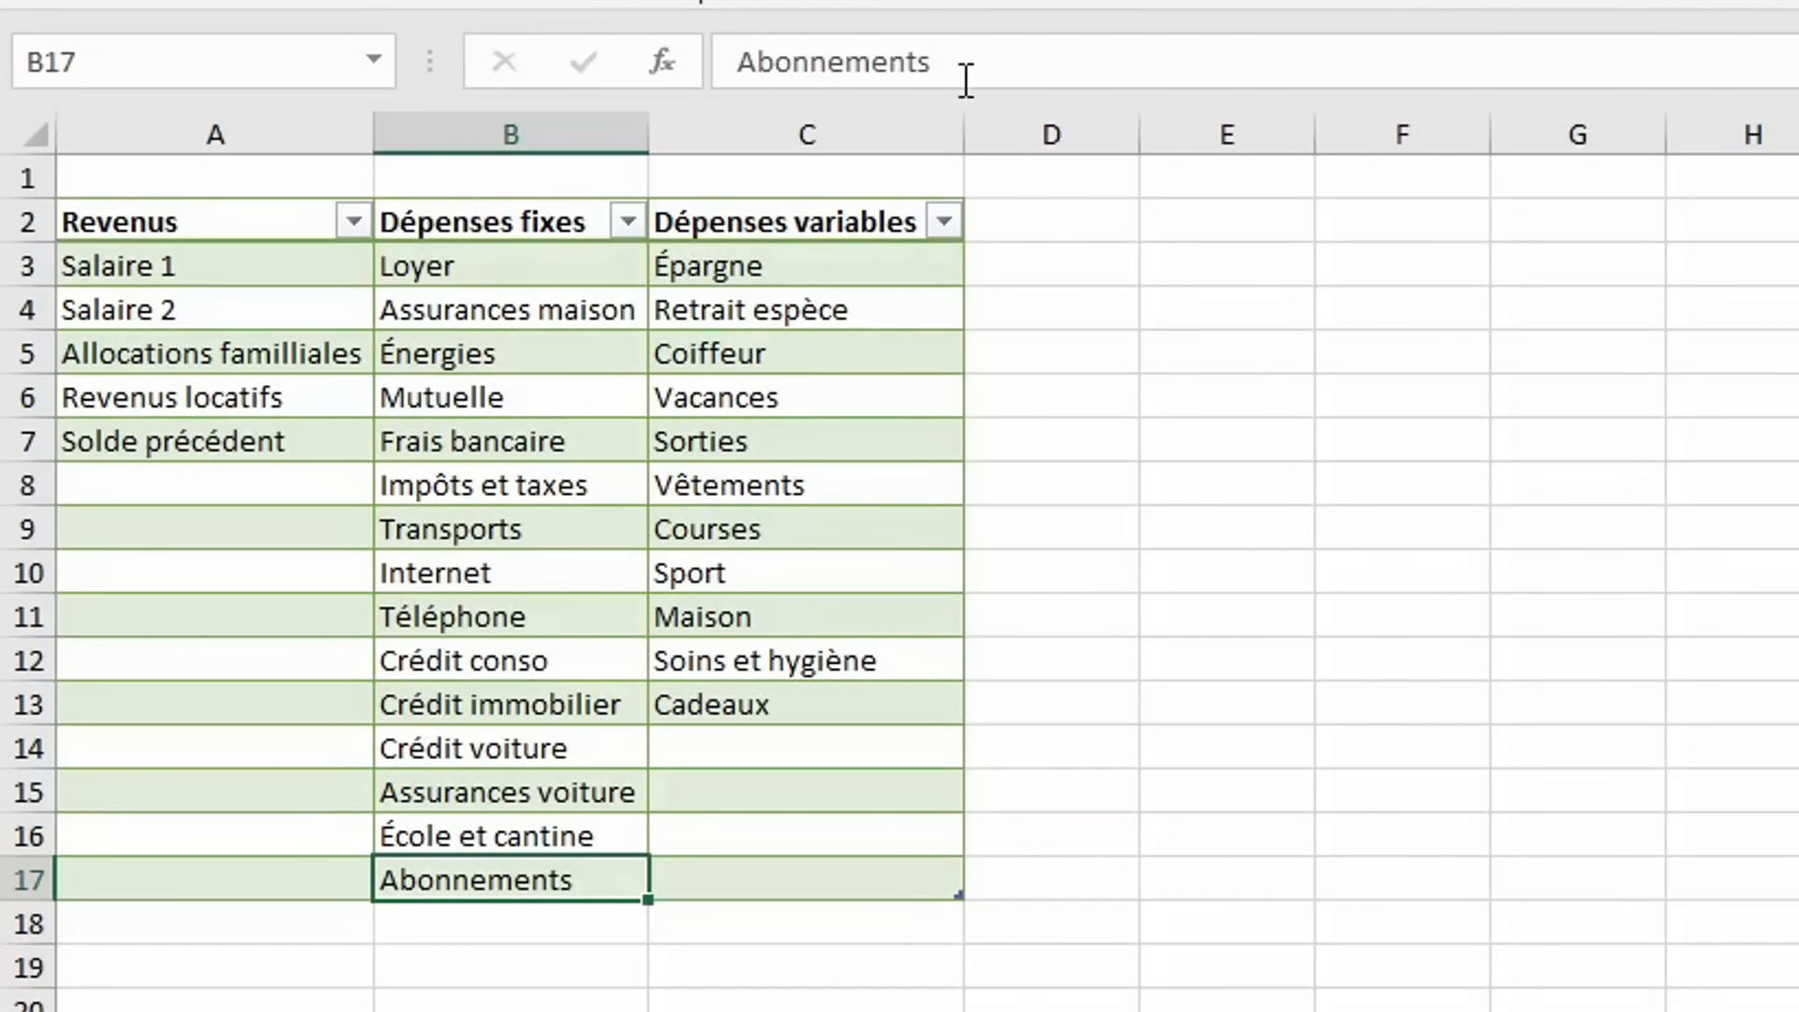
Examine the Dépenses variables categories one by one from Épargne down to Cadeaux.
left_click(811, 263)
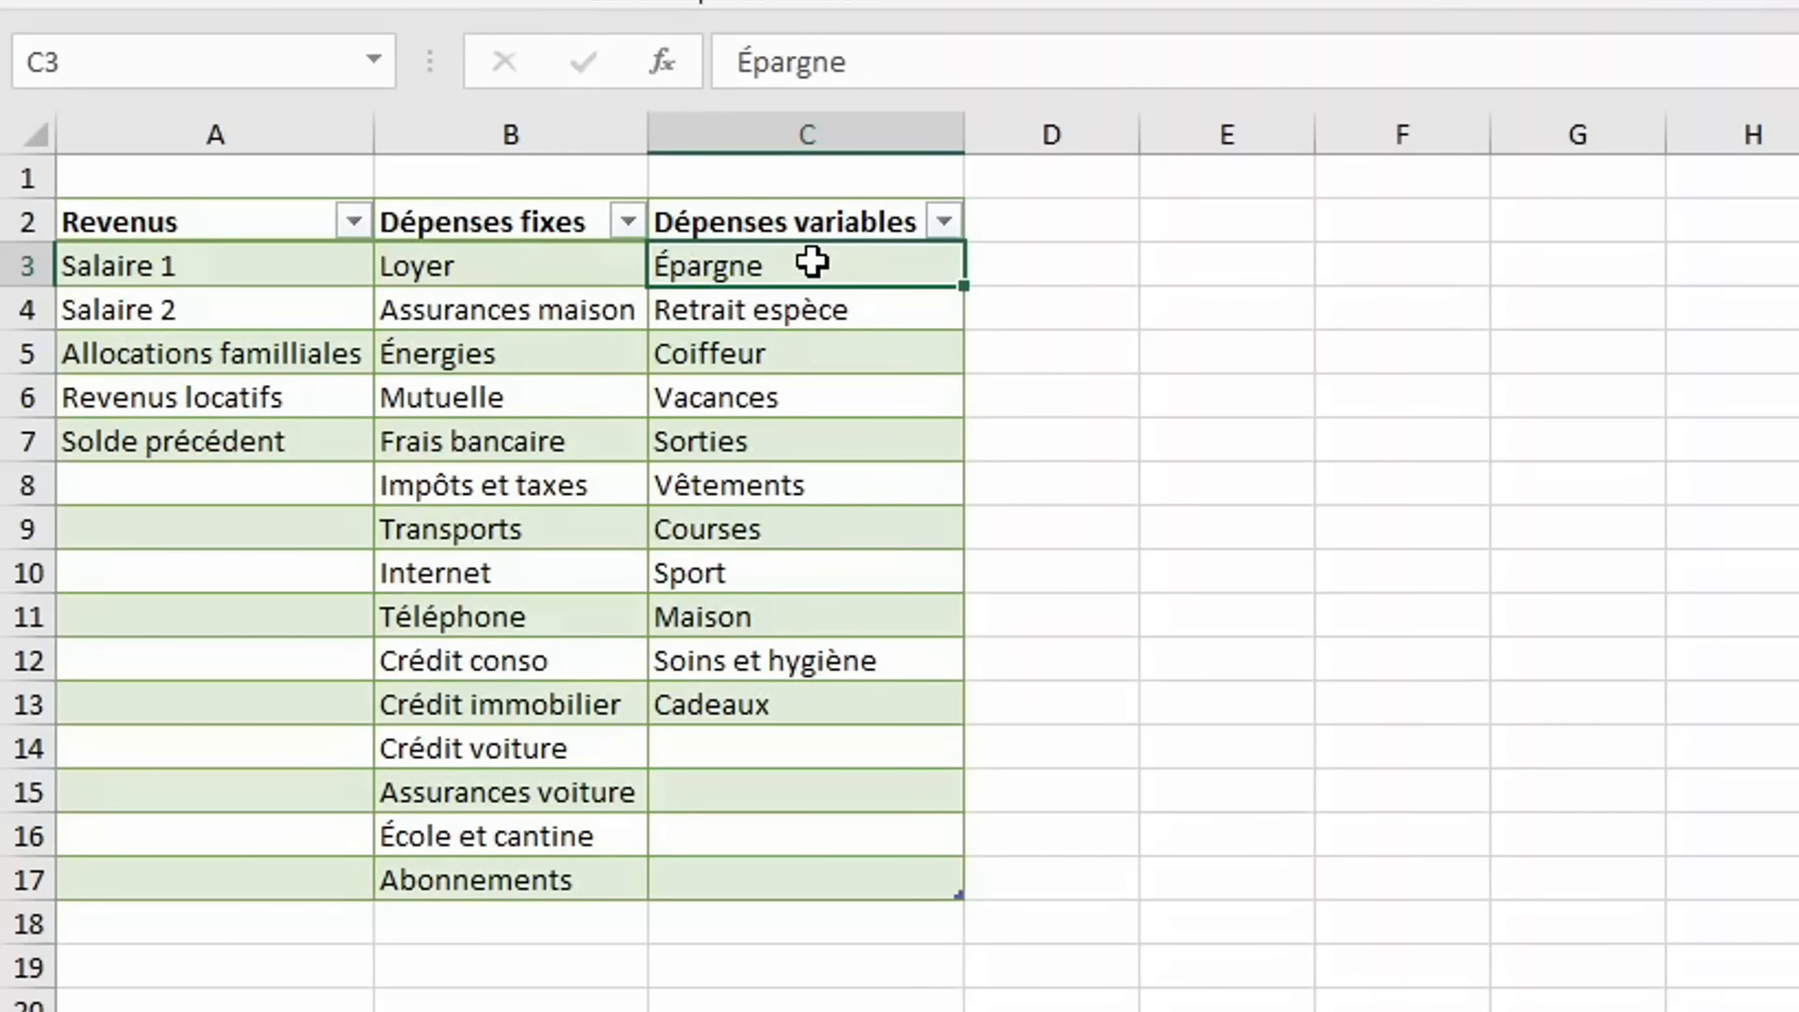
key("Down")
key("Down")
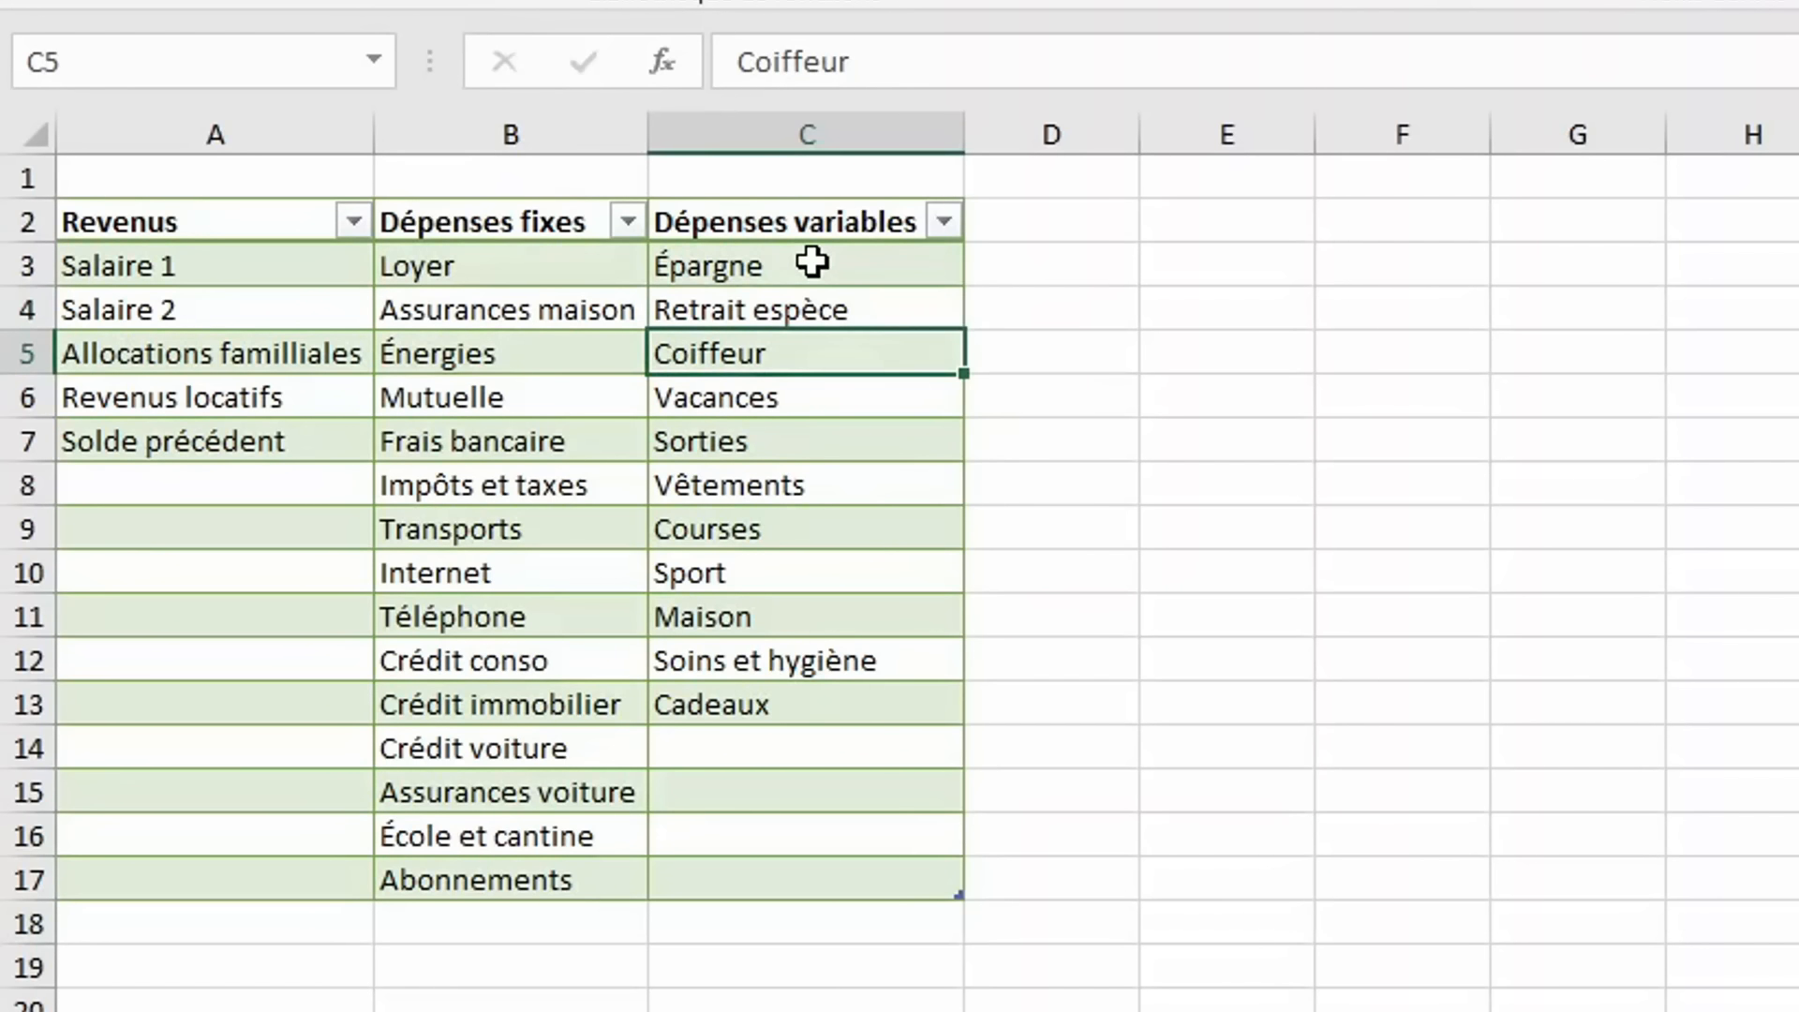
key("Down")
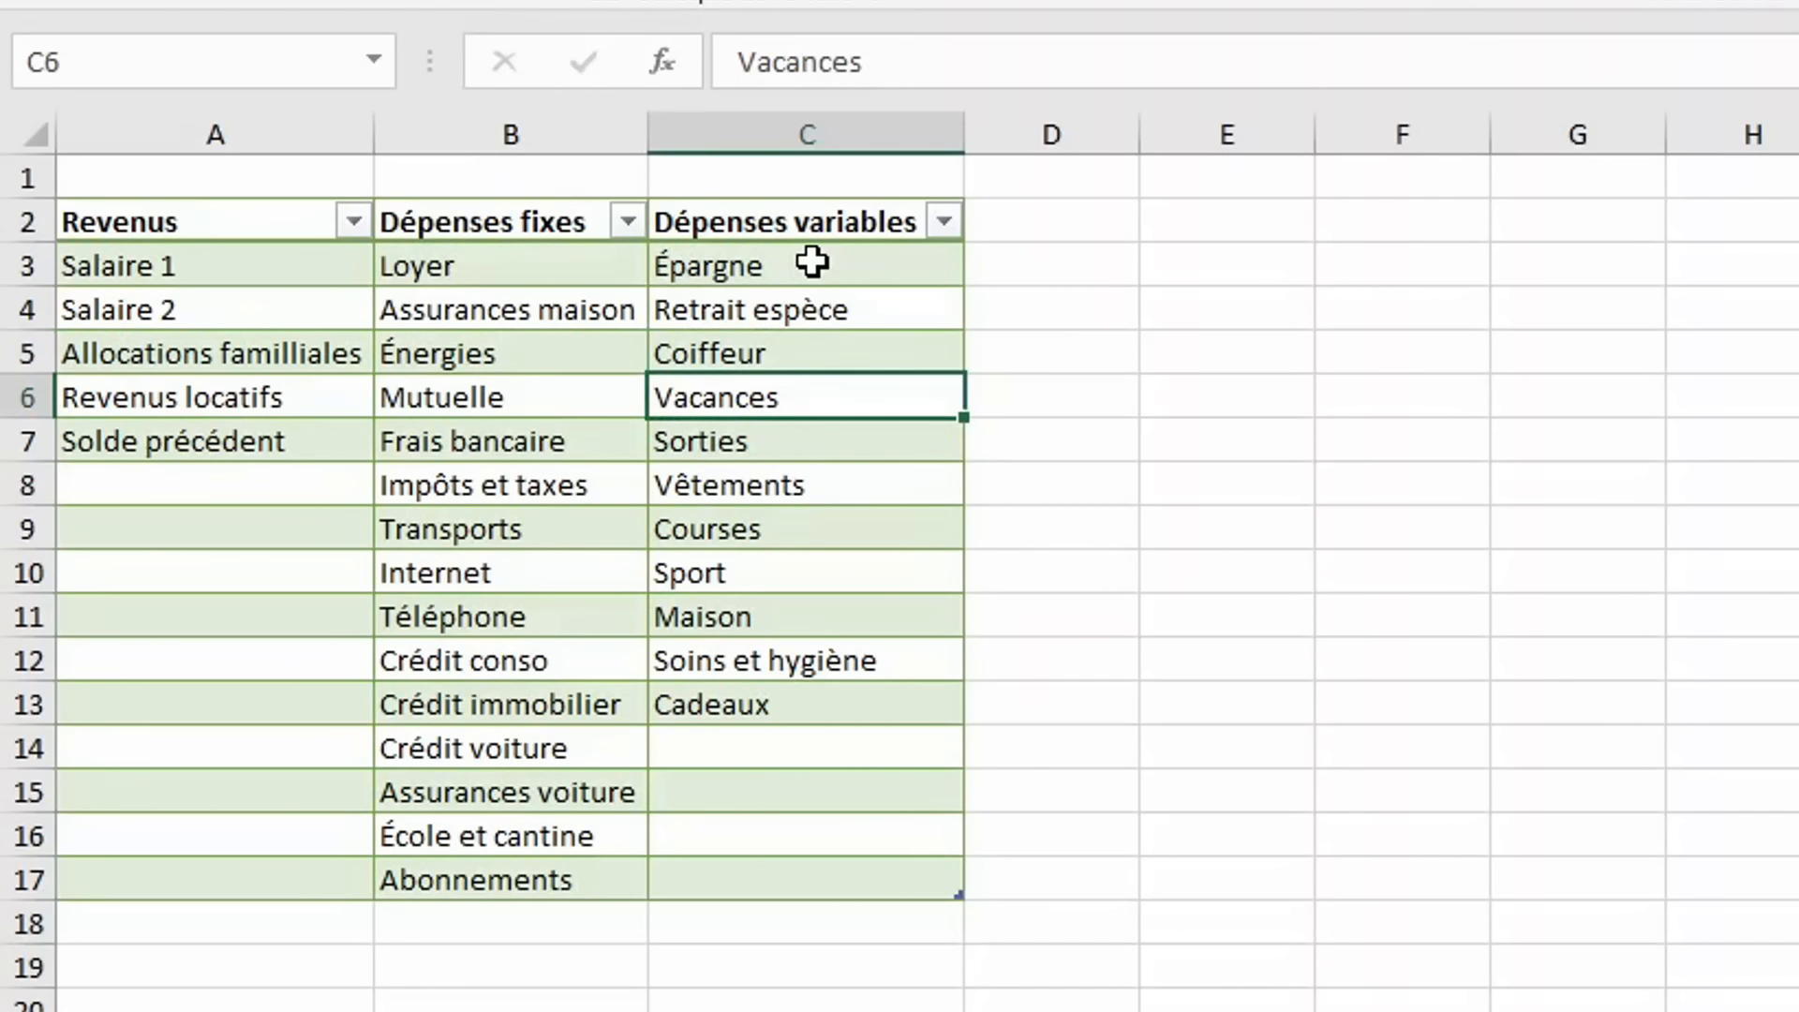
key("Down")
key("Down")
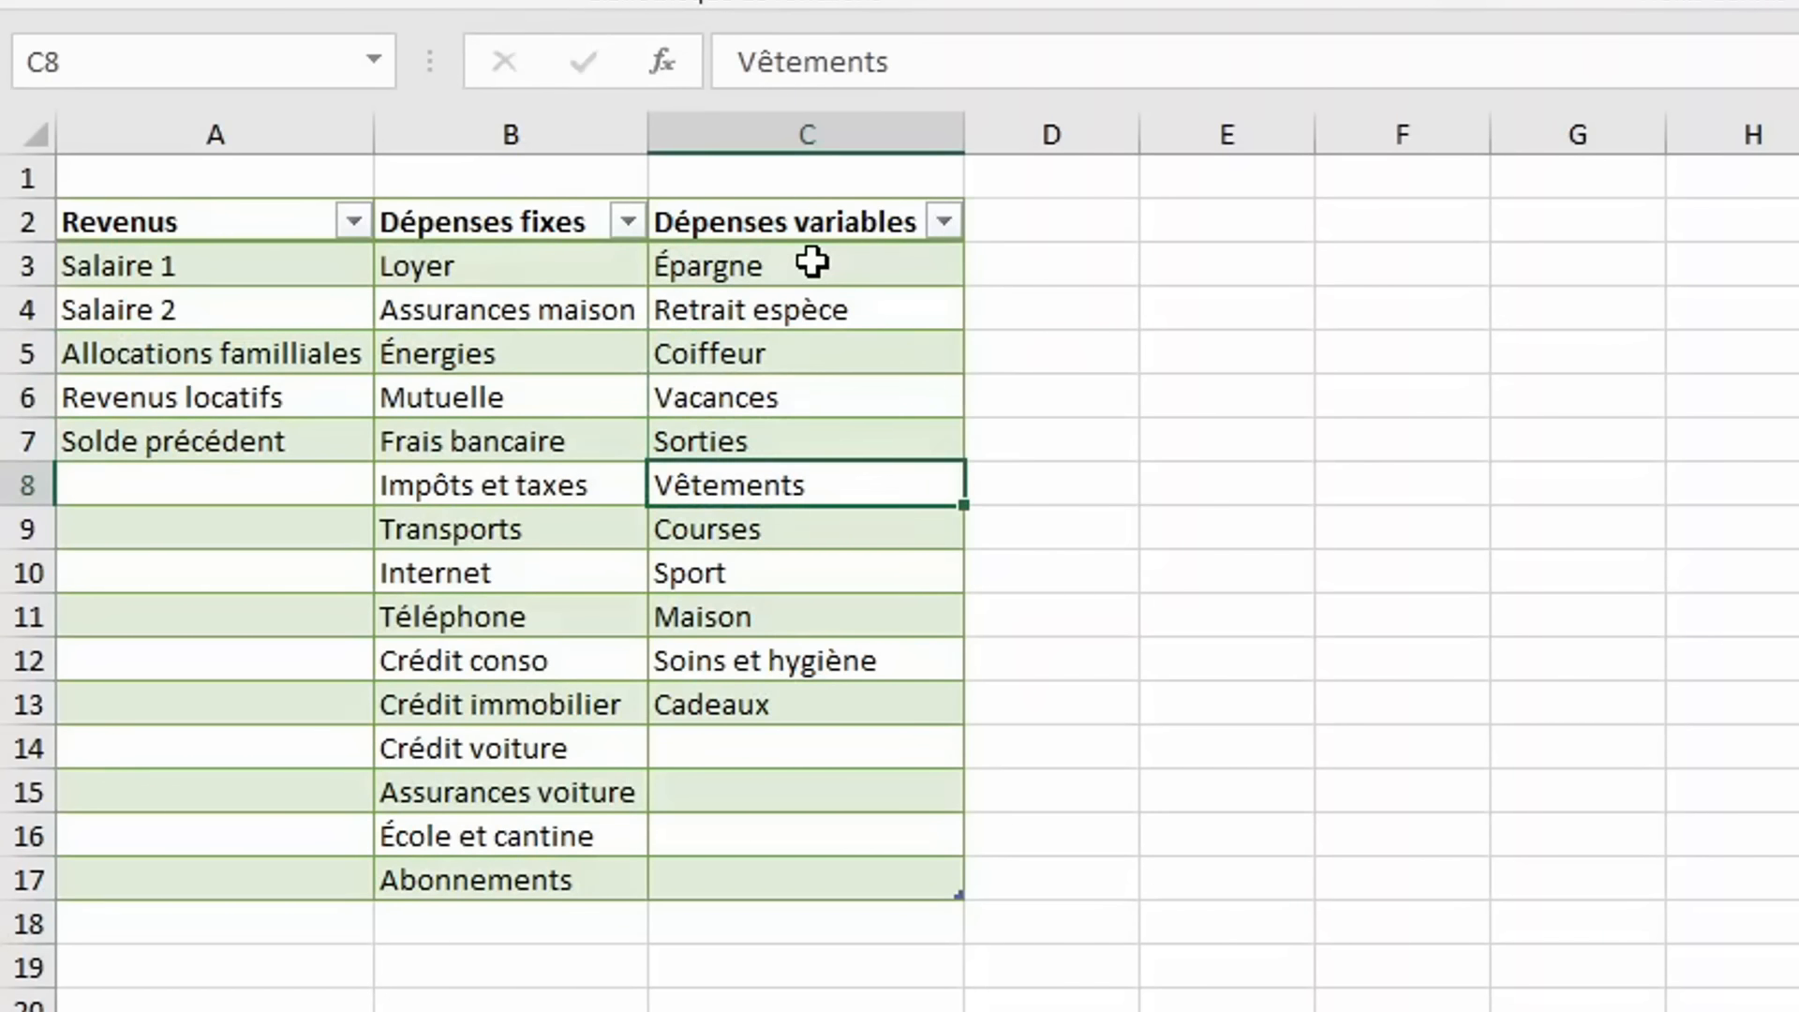
key("Down")
key("Down")
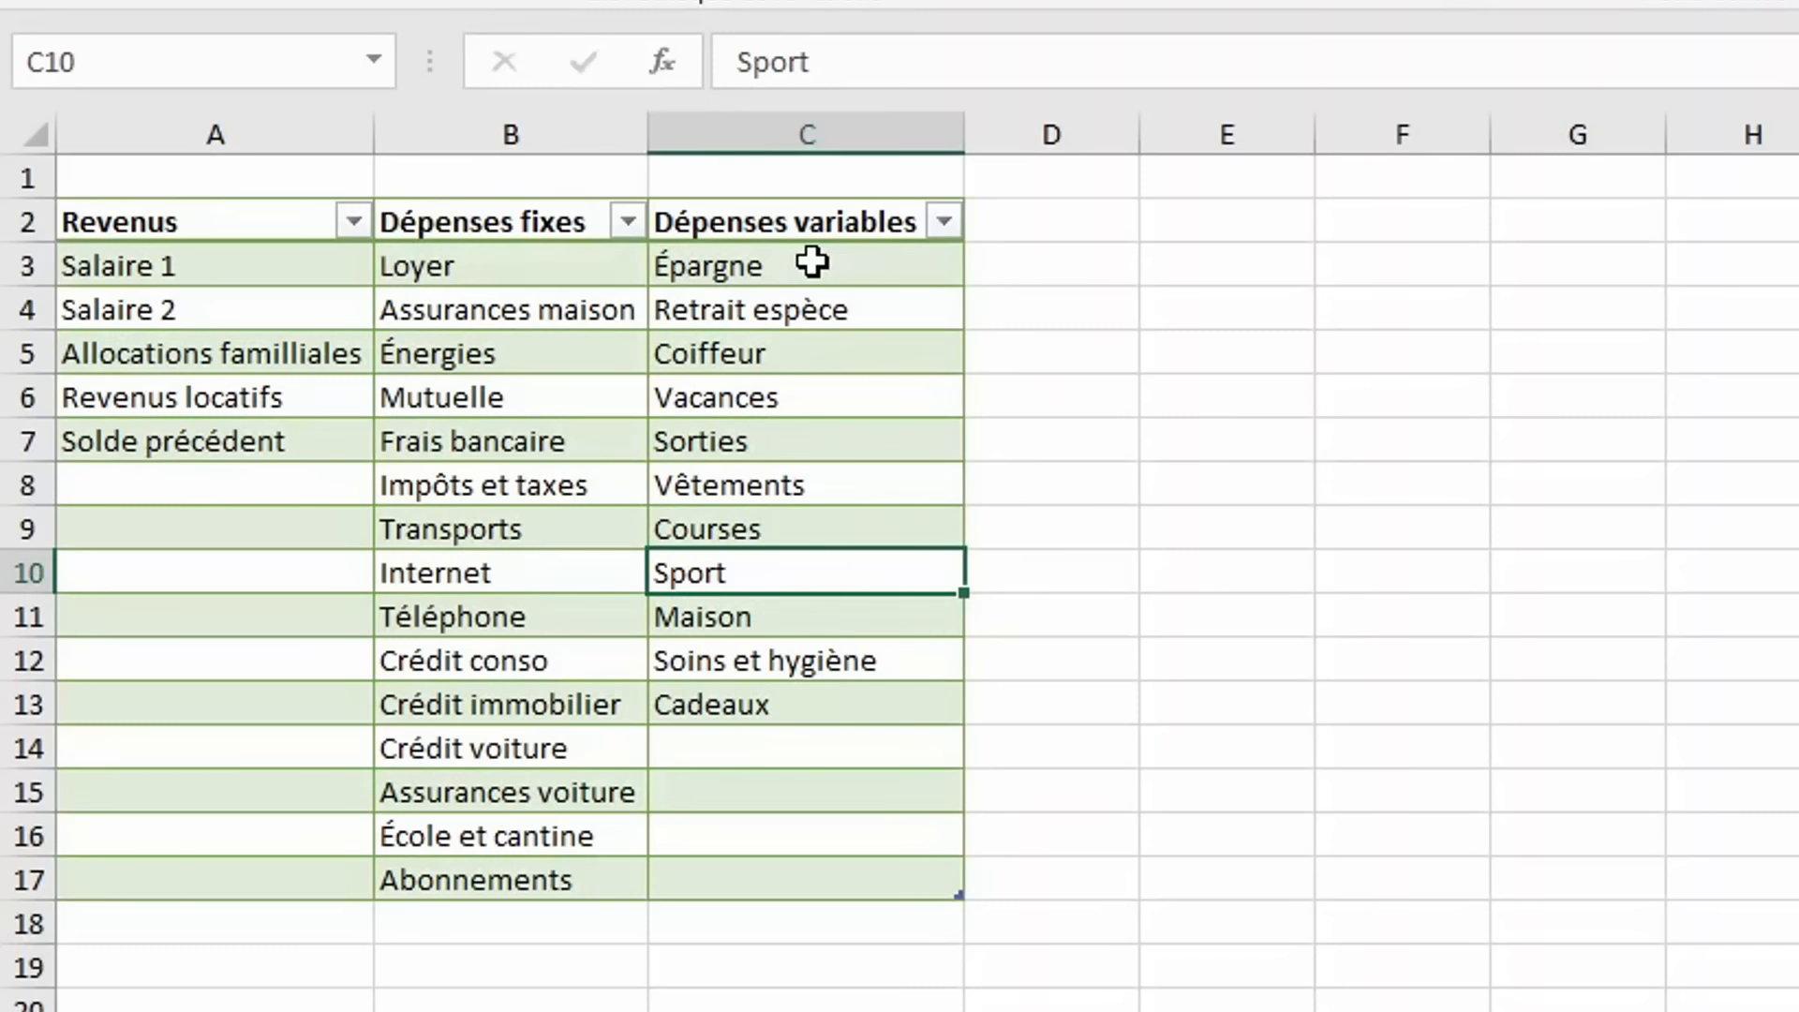
key("Down")
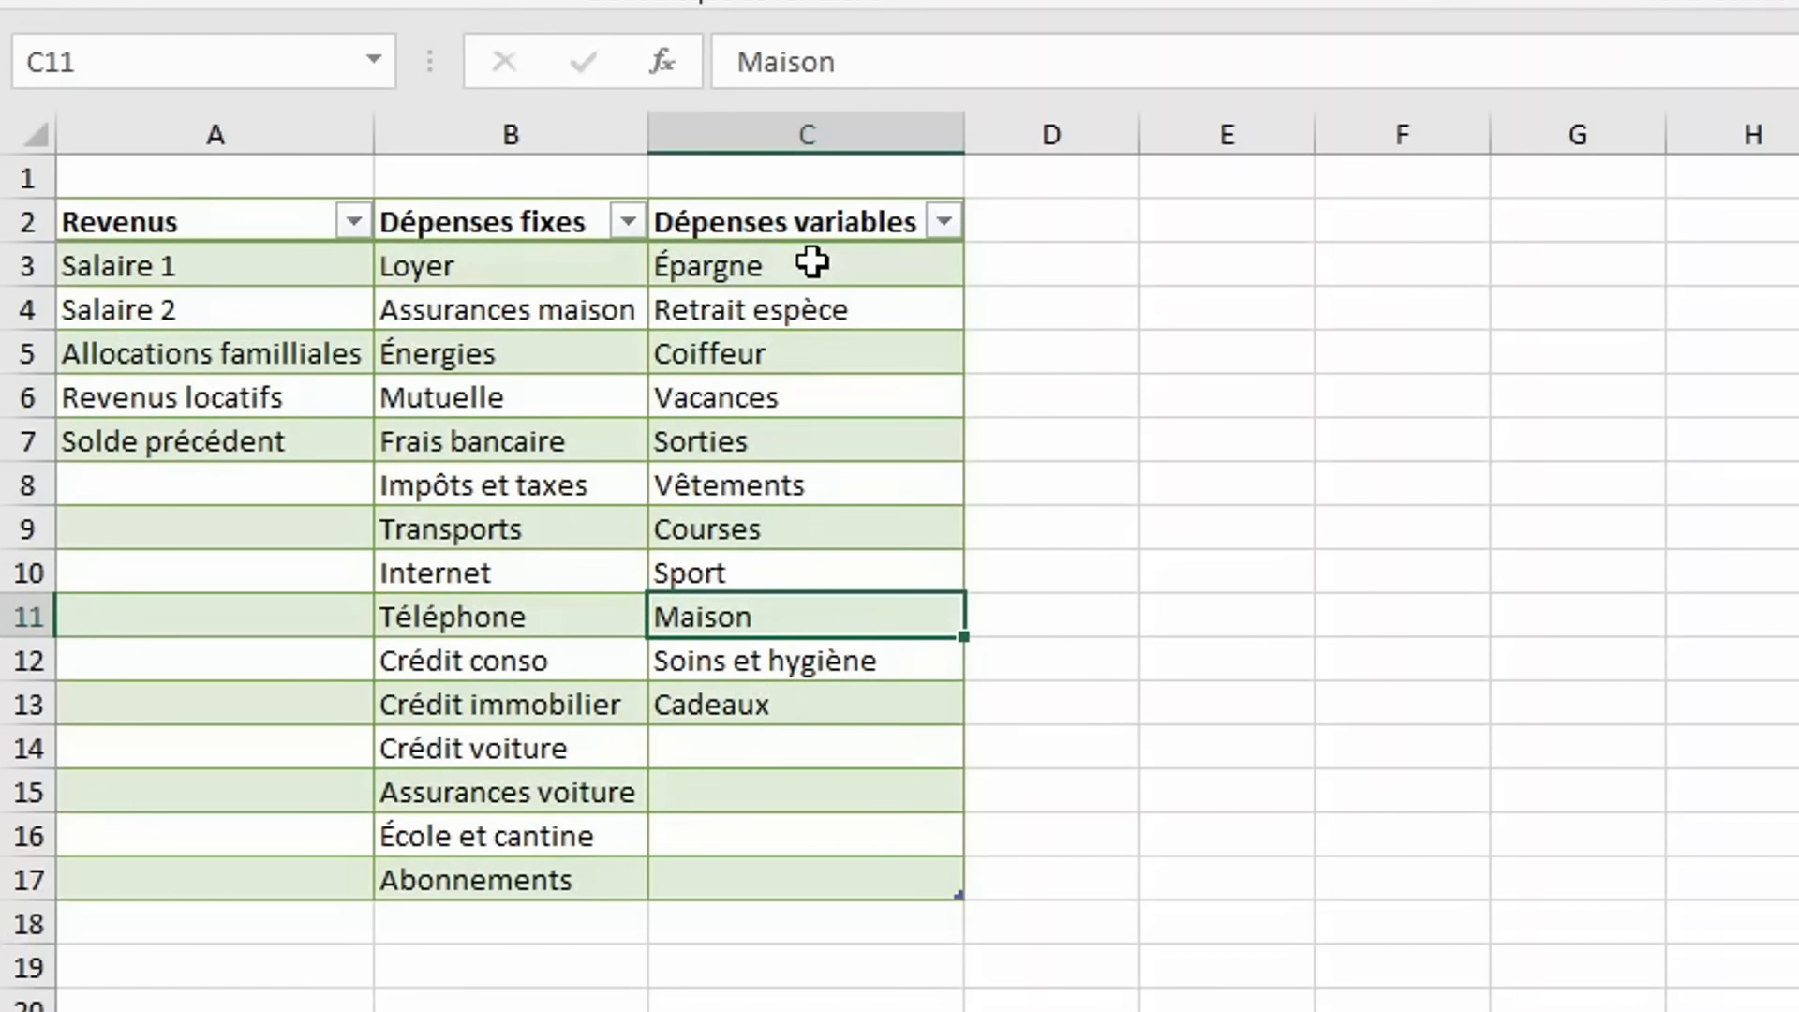
key("Down")
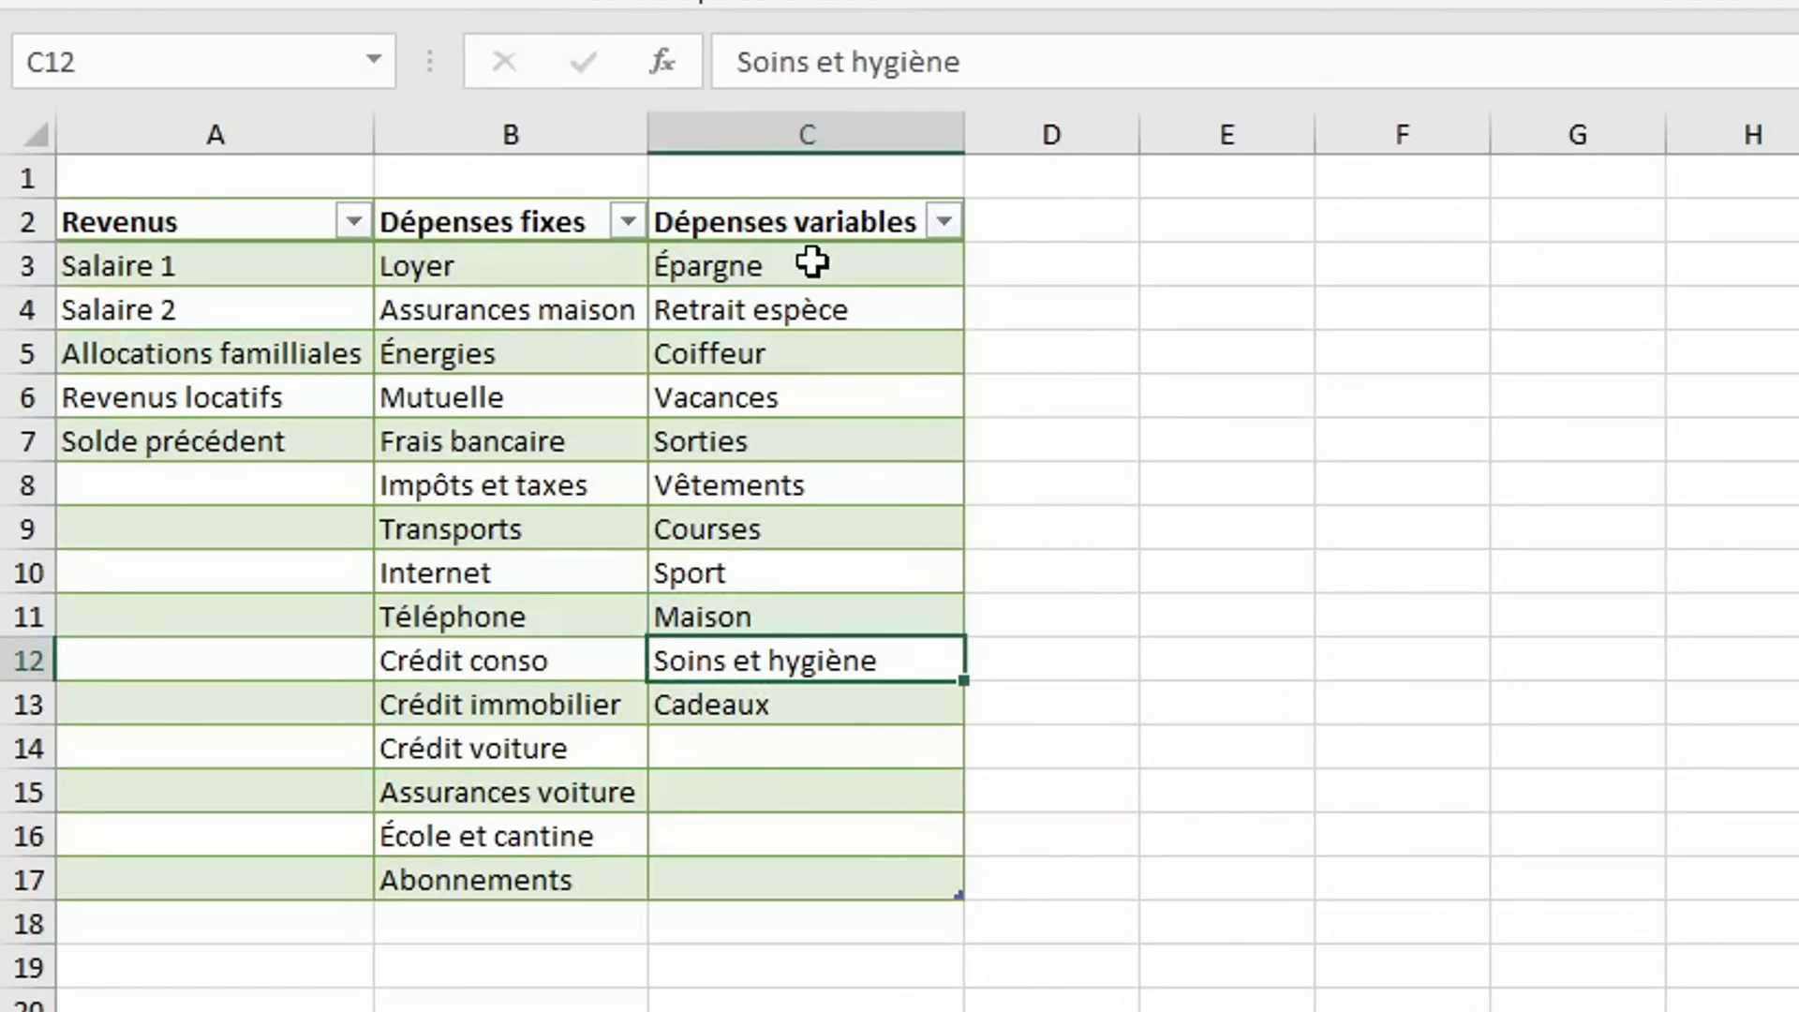
key("Down")
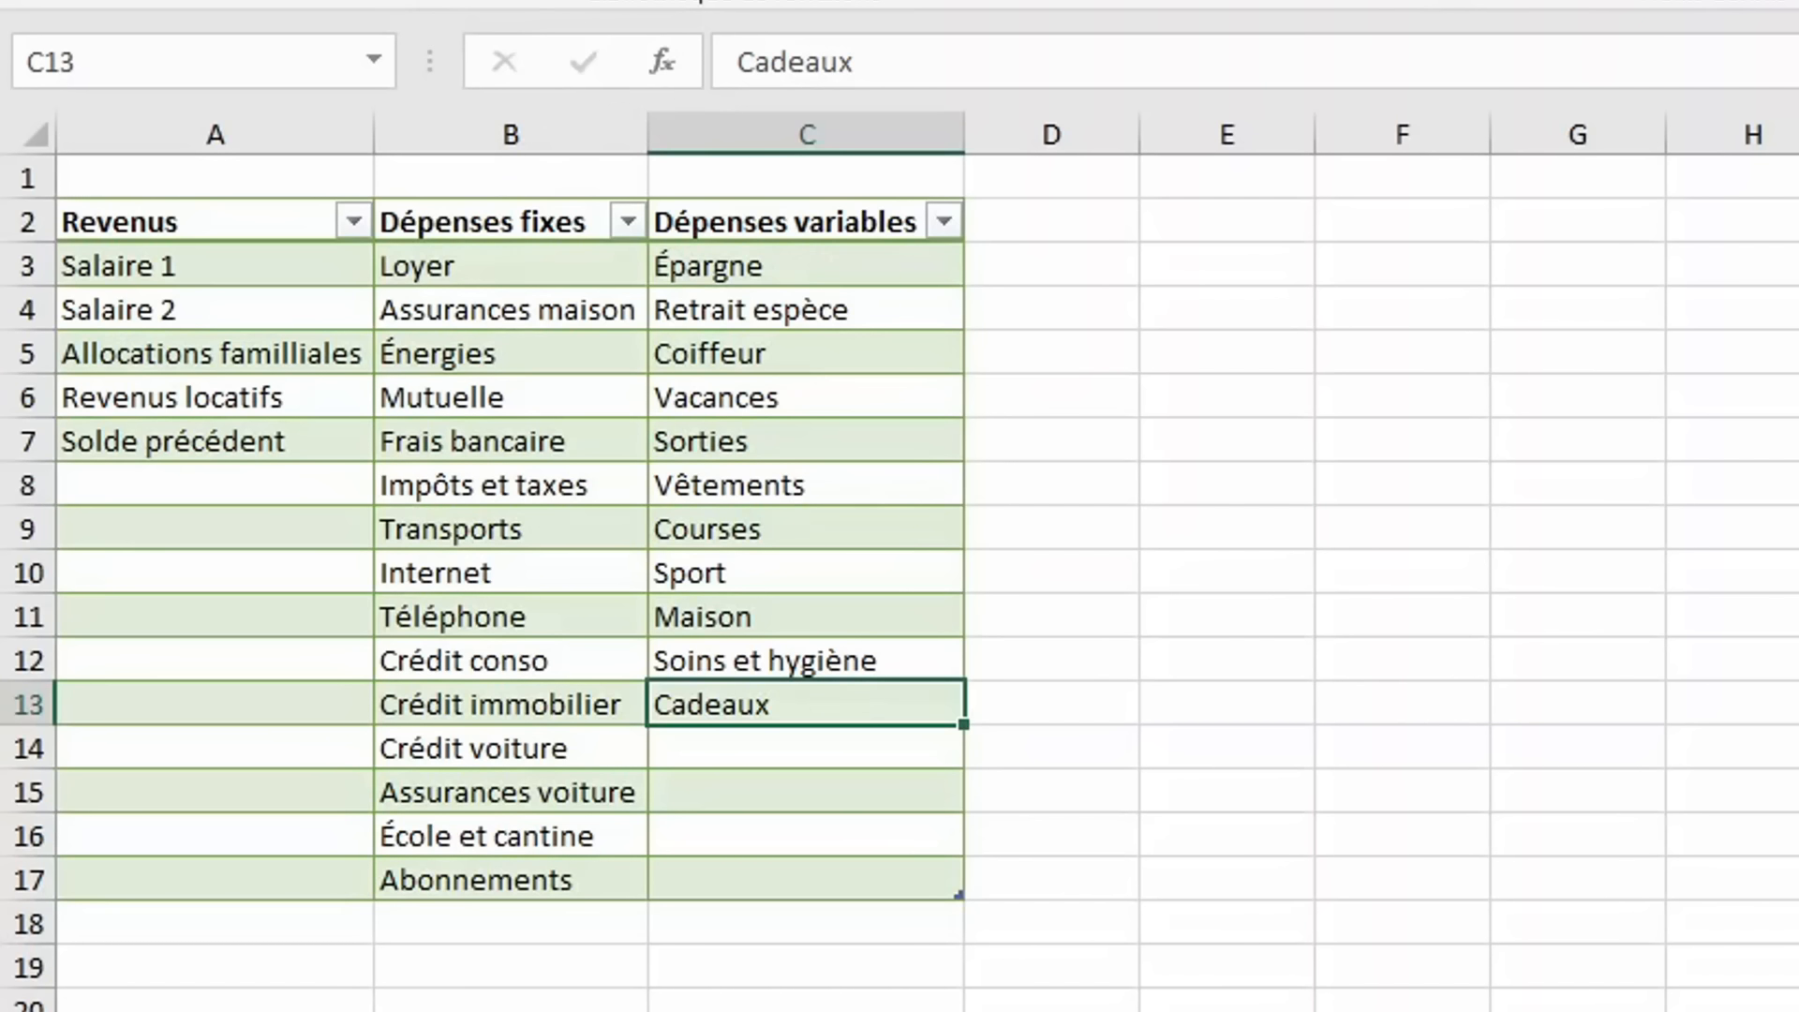
Insert an empty row above row 1 of the categories sheet.
left_click(19, 178)
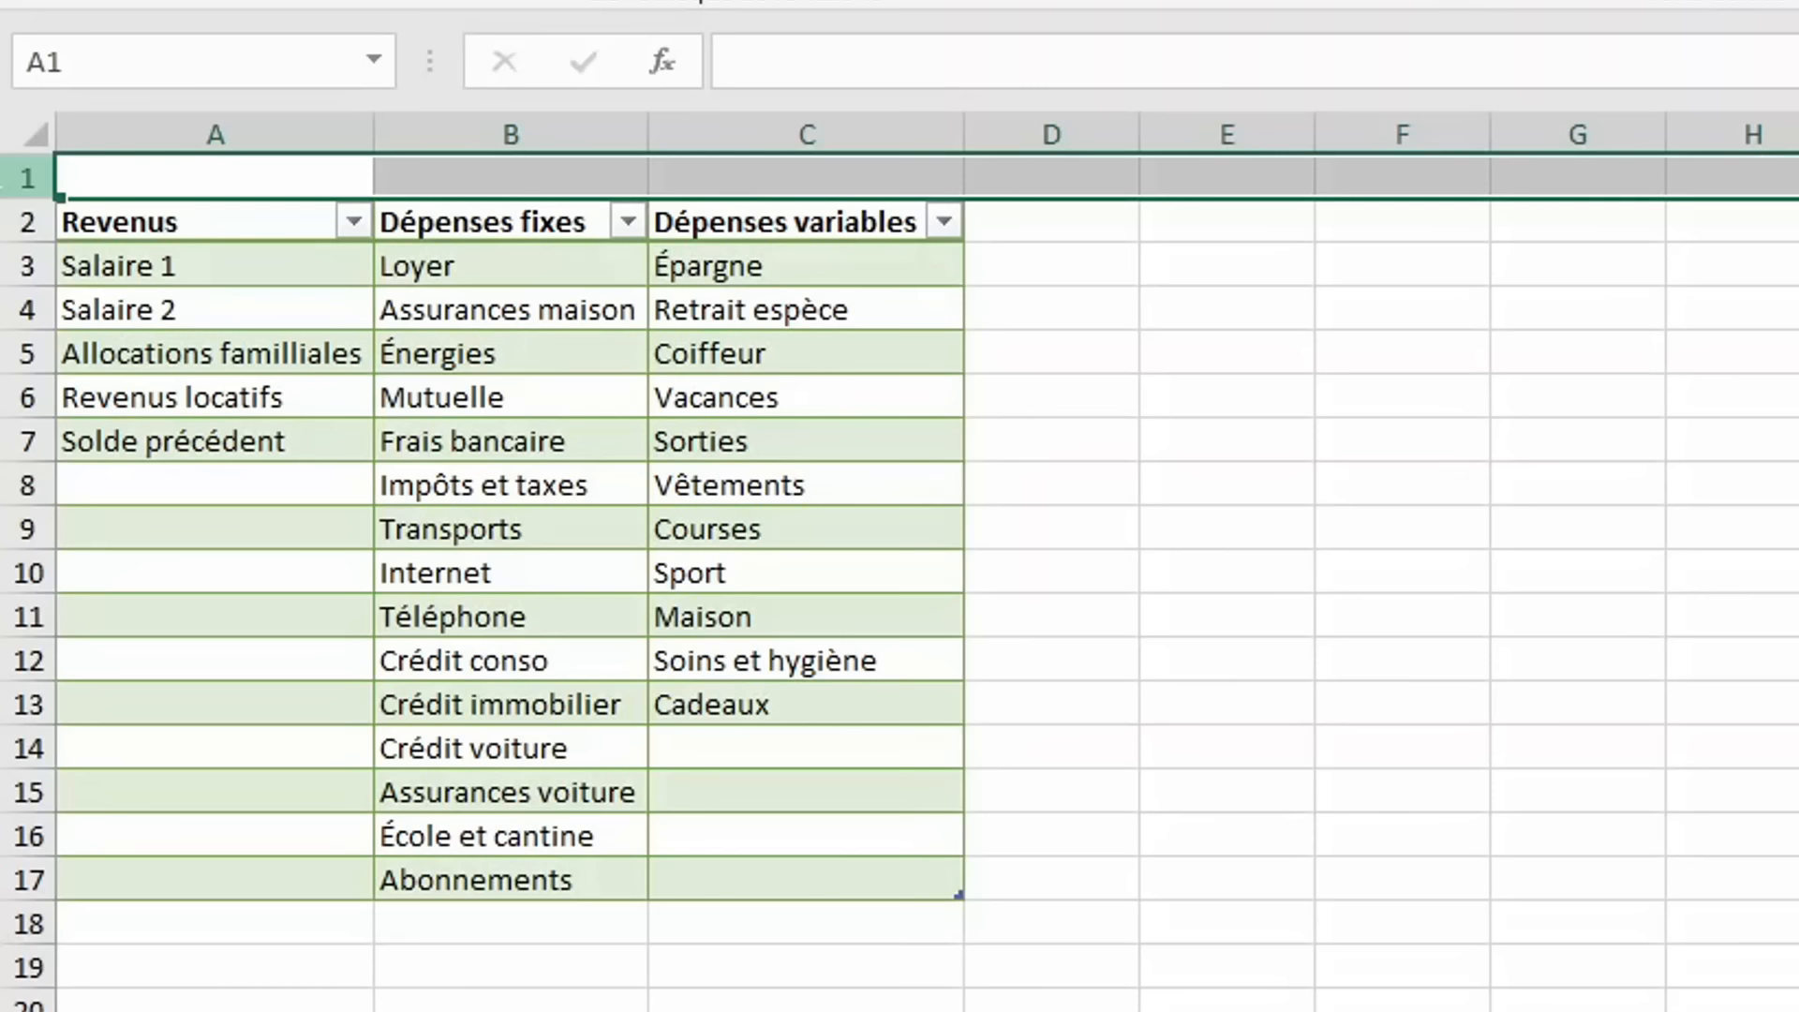
right_click(19, 181)
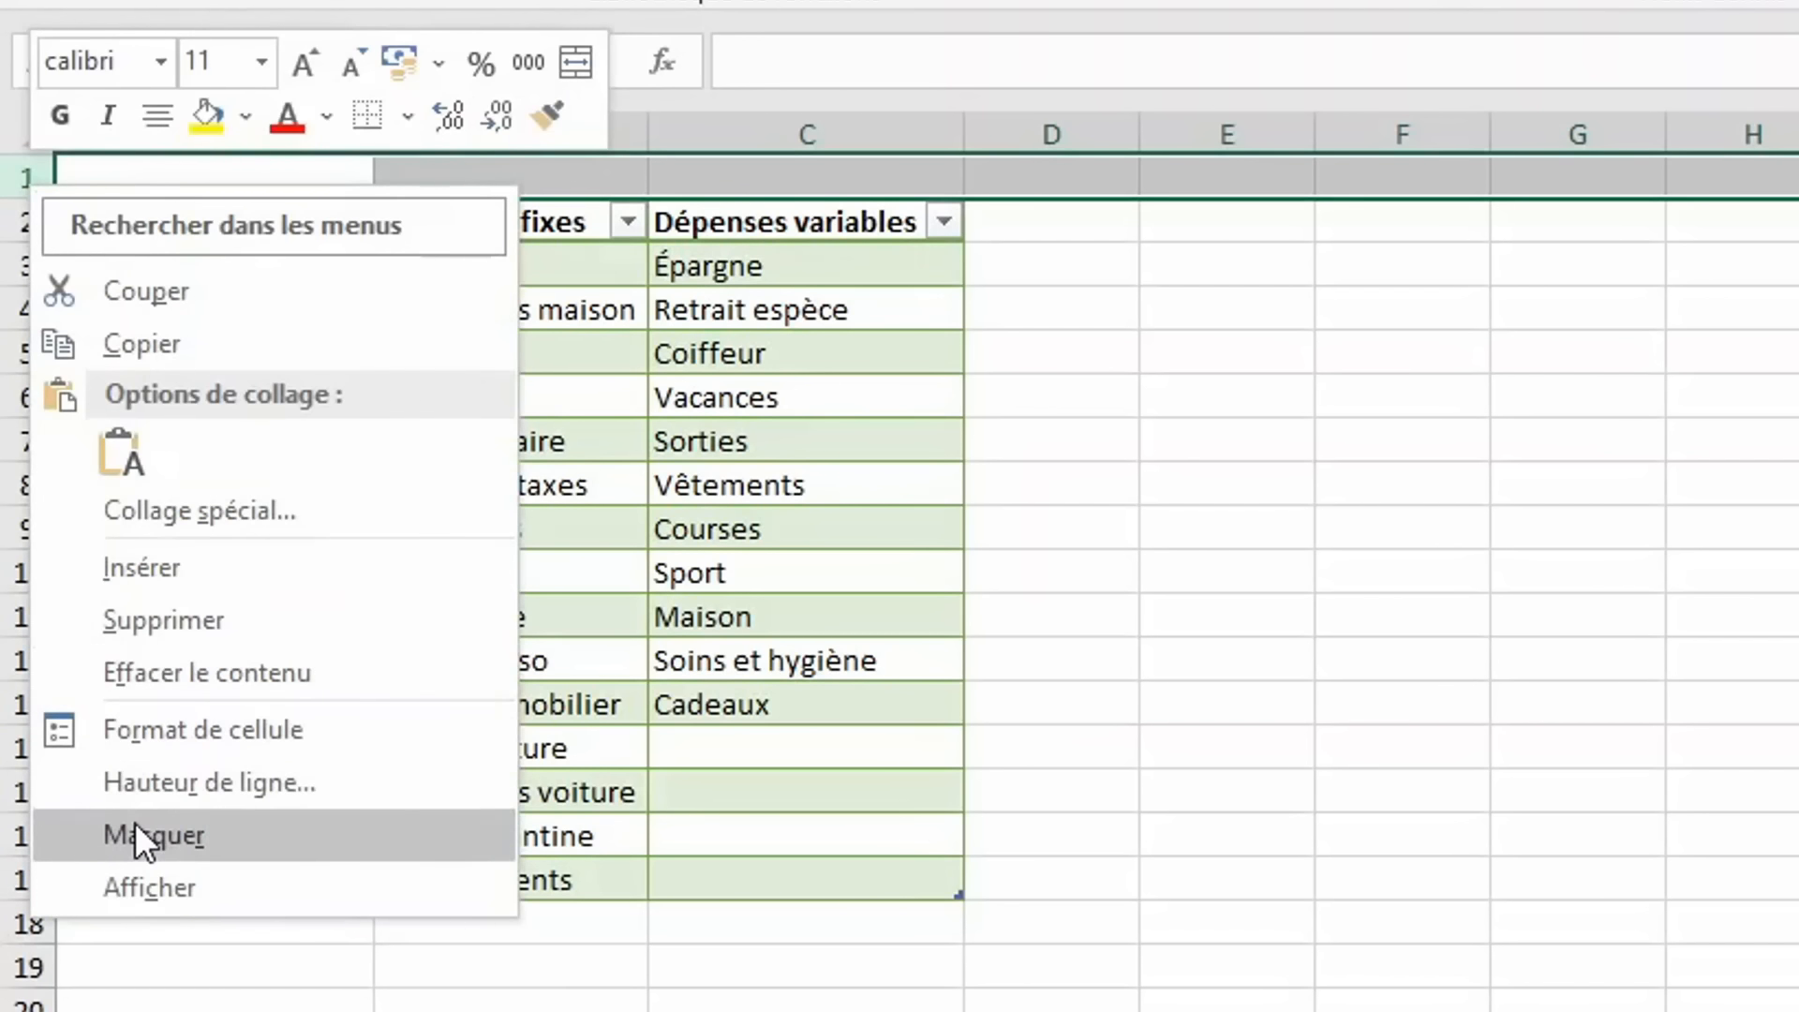
left_click(211, 558)
Enter the title Liste des catégories in A1 and make it bold.
type("Li")
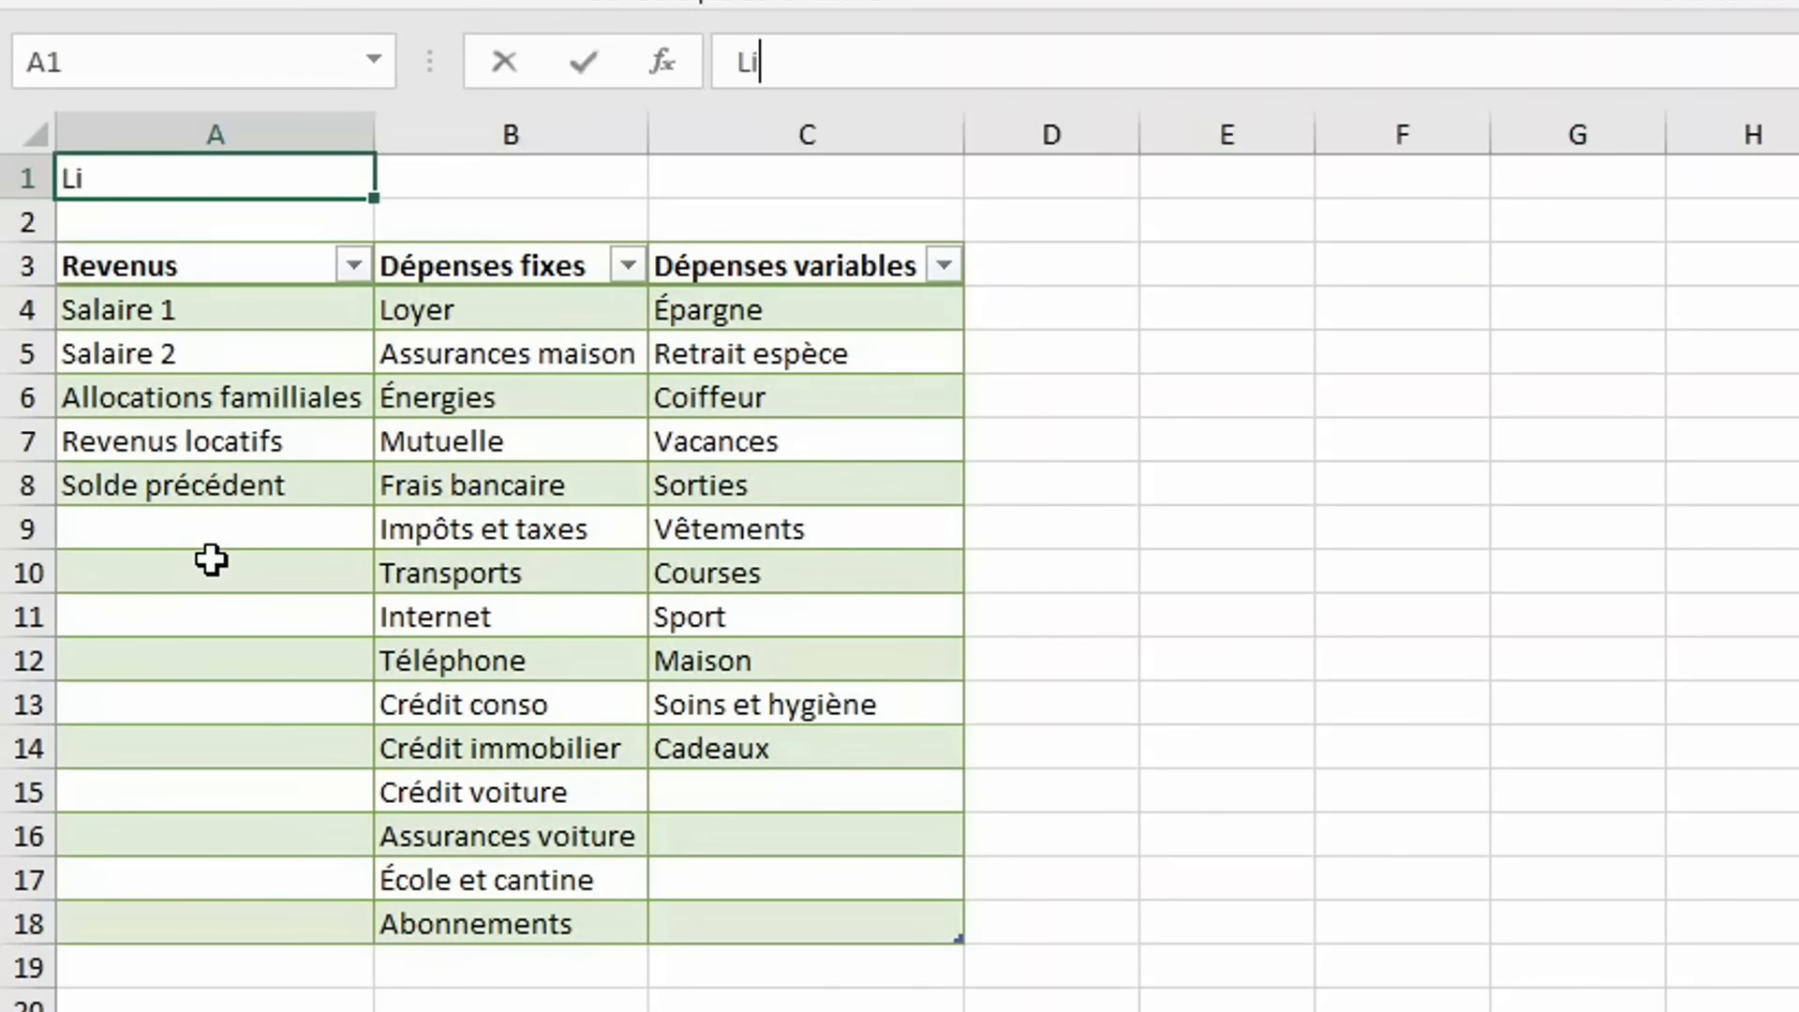
type("ste de s catétg")
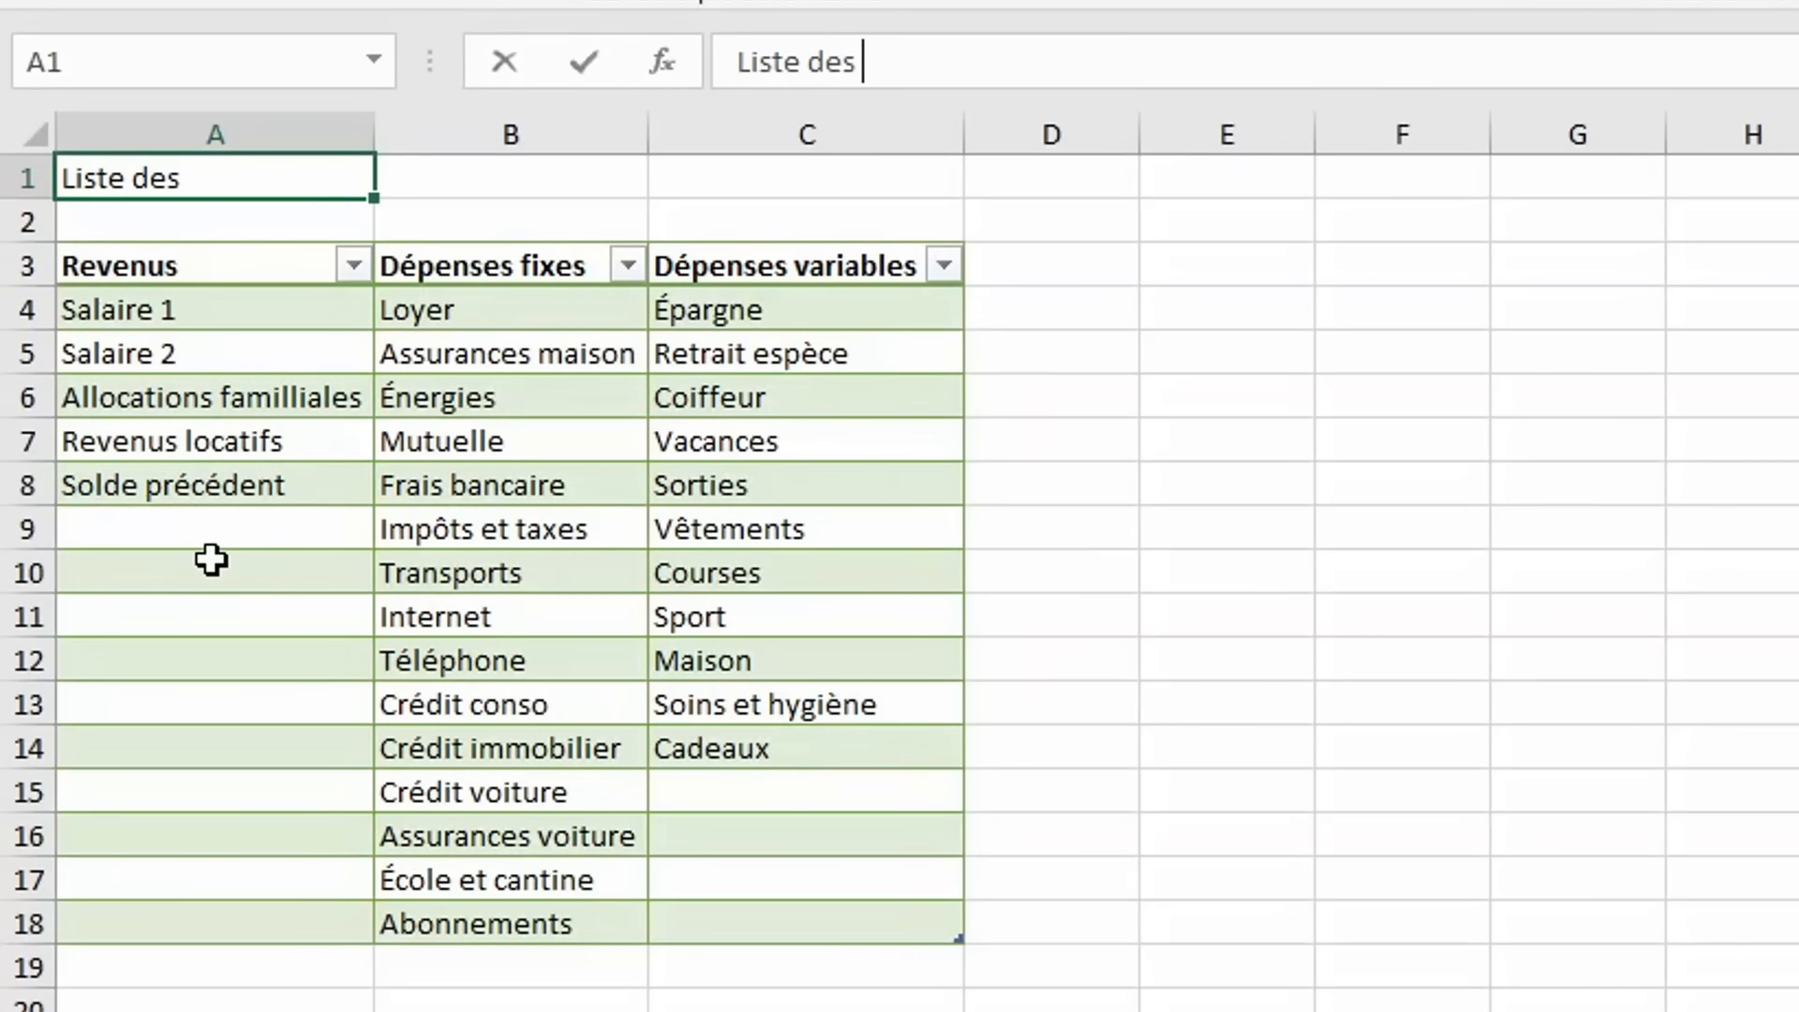
key("BackSpace")
key("BackSpace")
type("gories")
key("ctrl+Return")
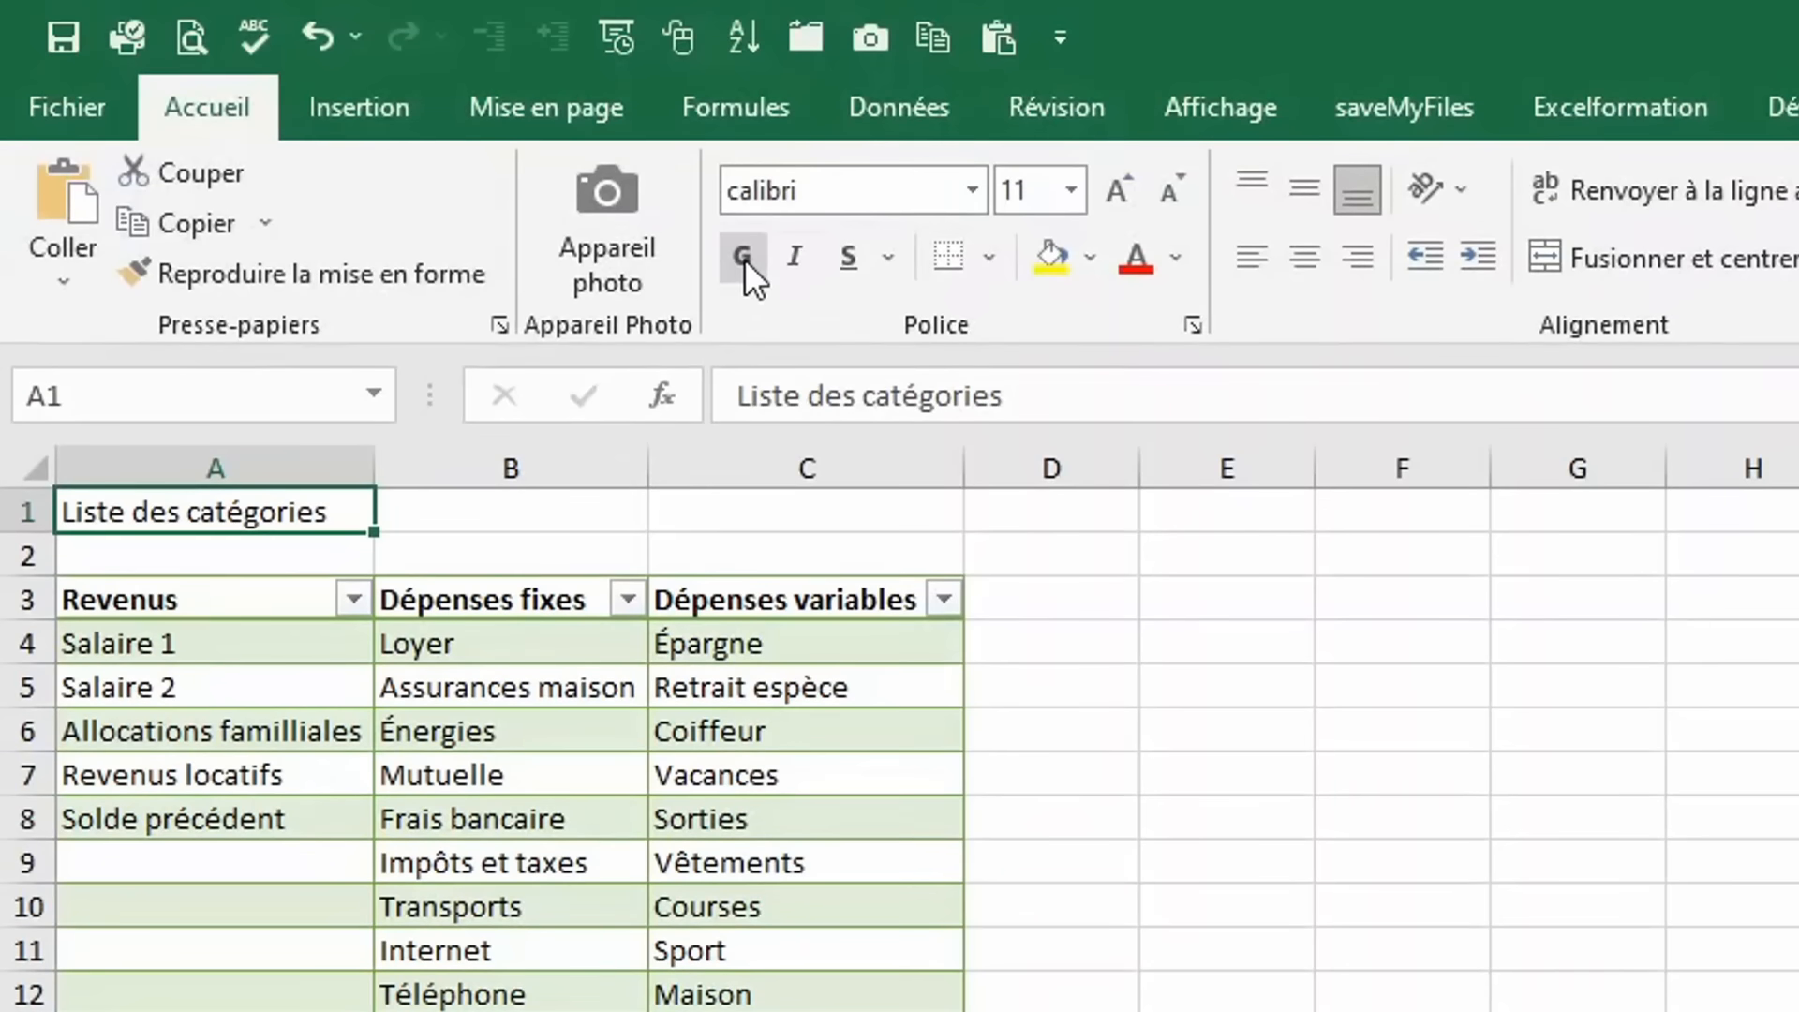
left_click(744, 257)
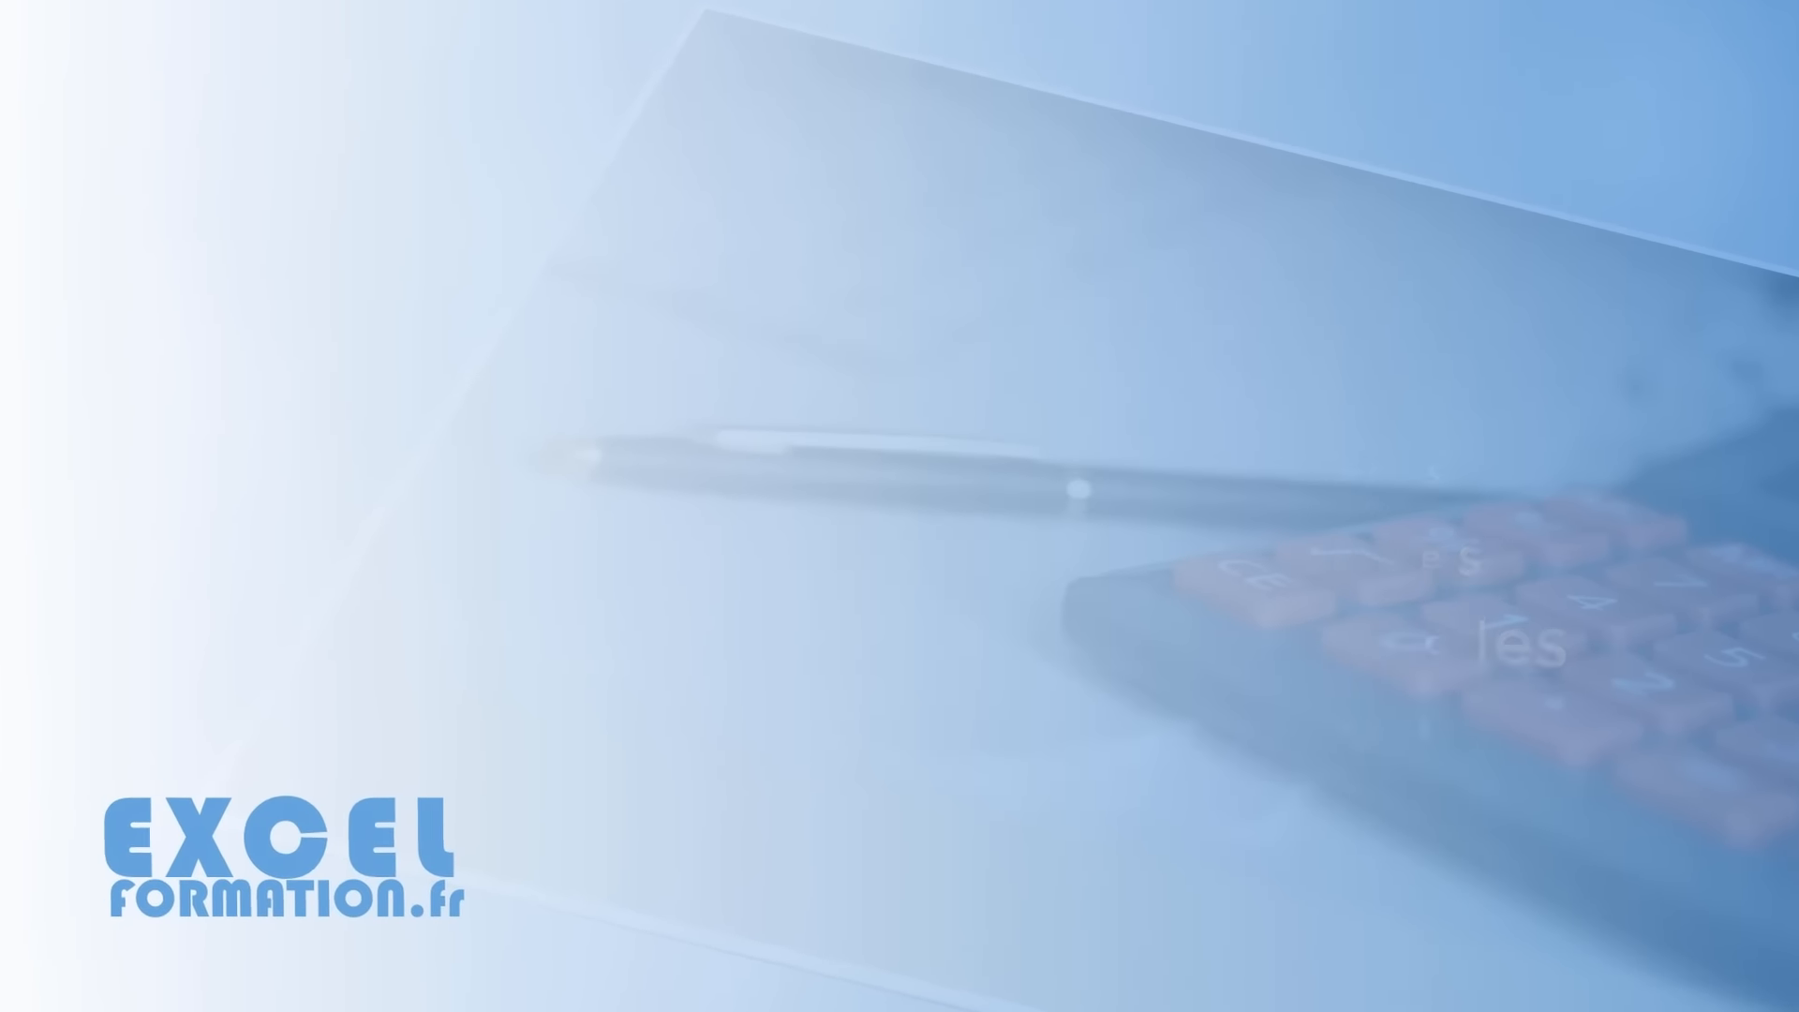
left_click(292, 226)
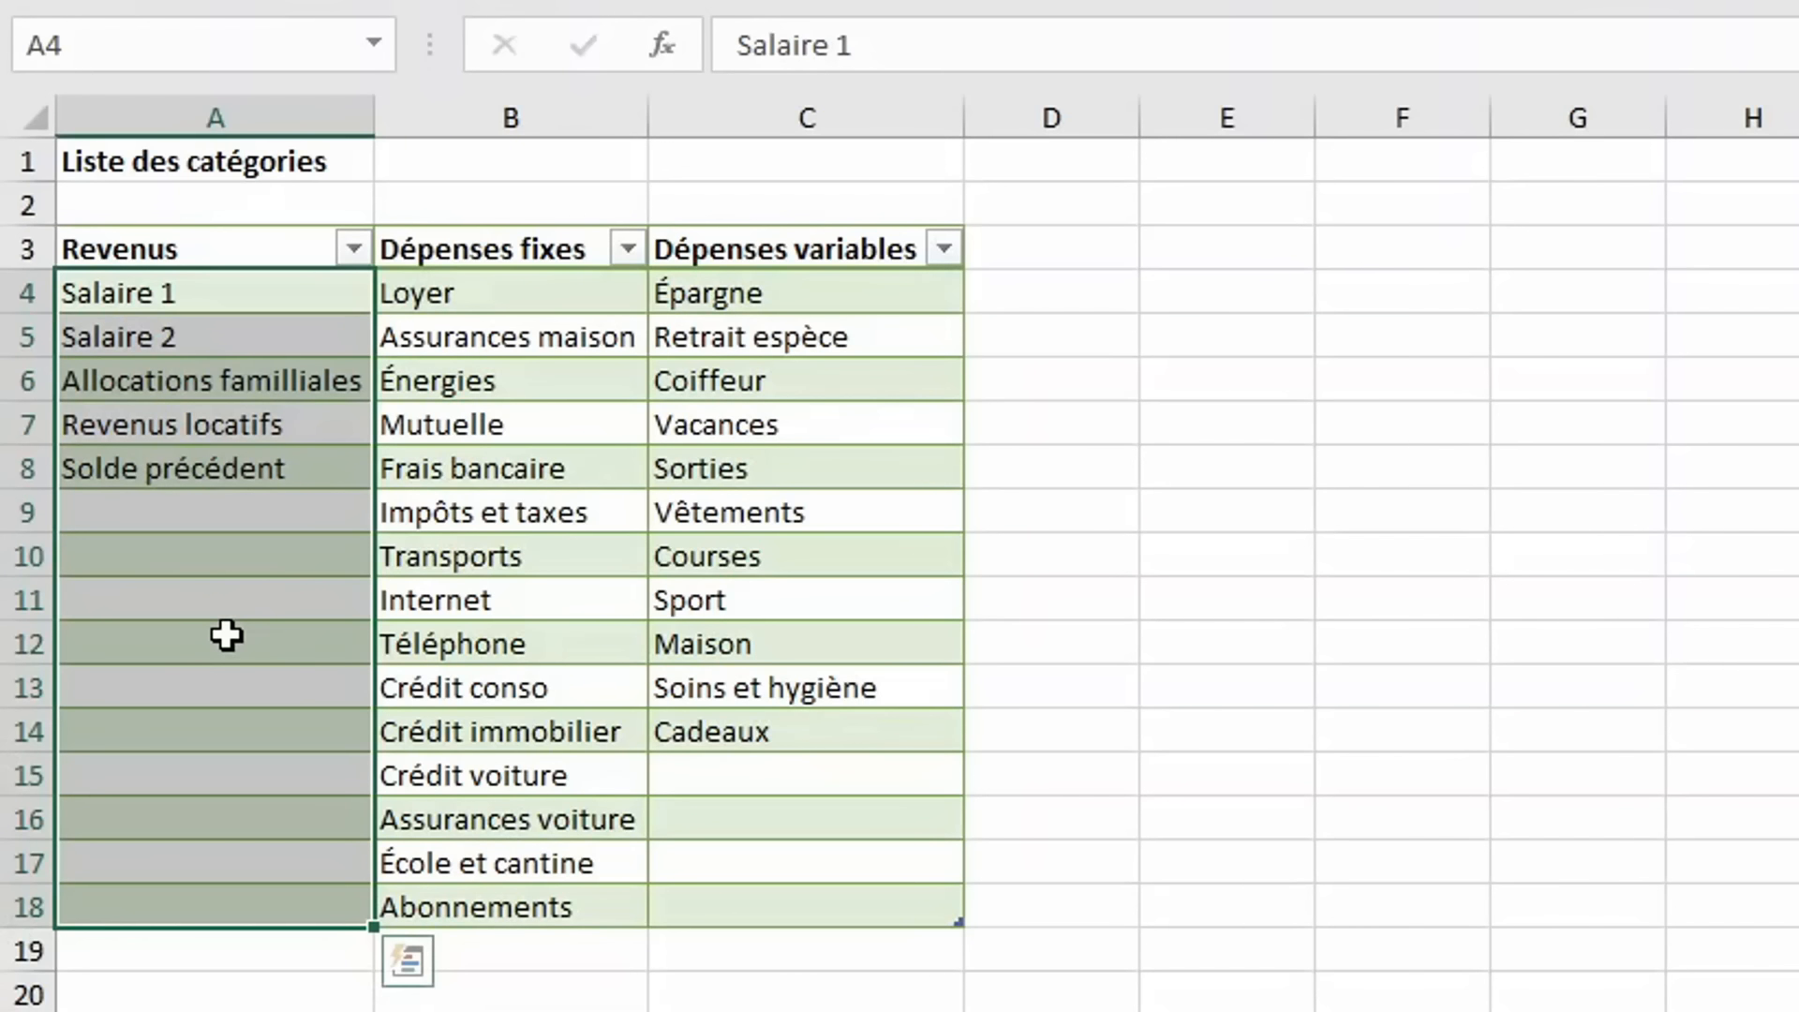
left_click(501, 228)
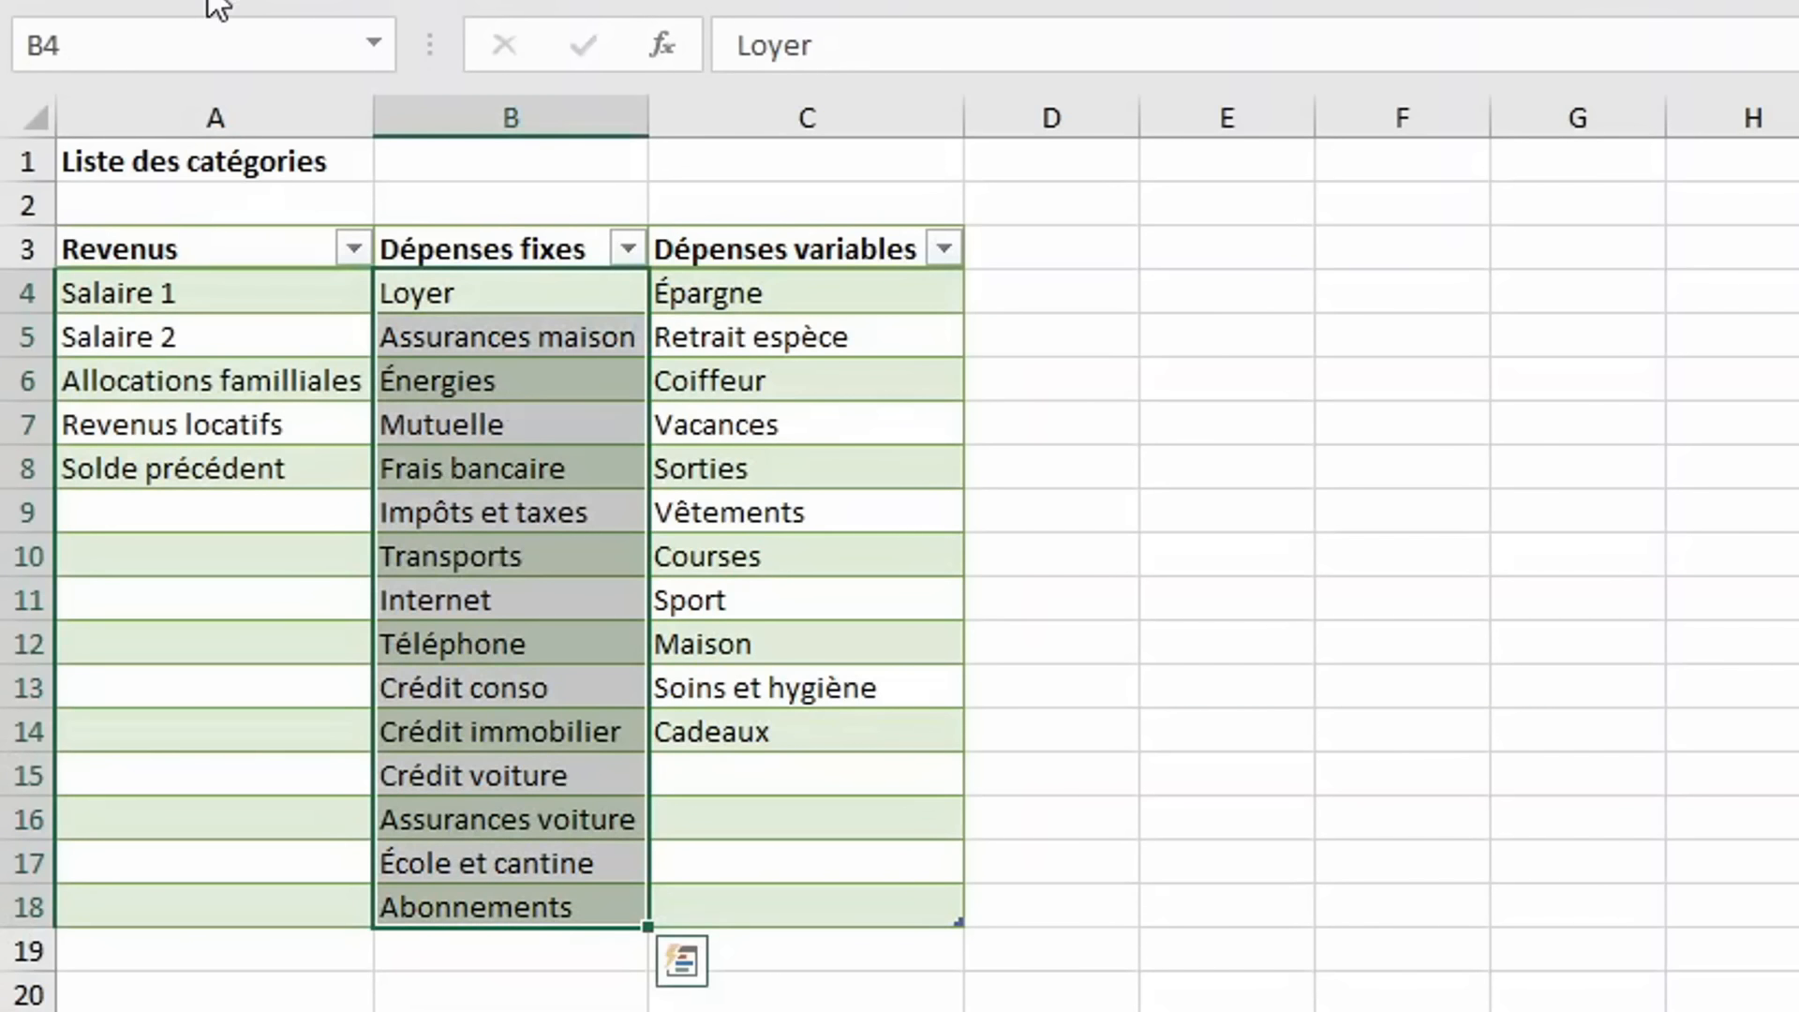
left_click(145, 44)
type("listeDepend")
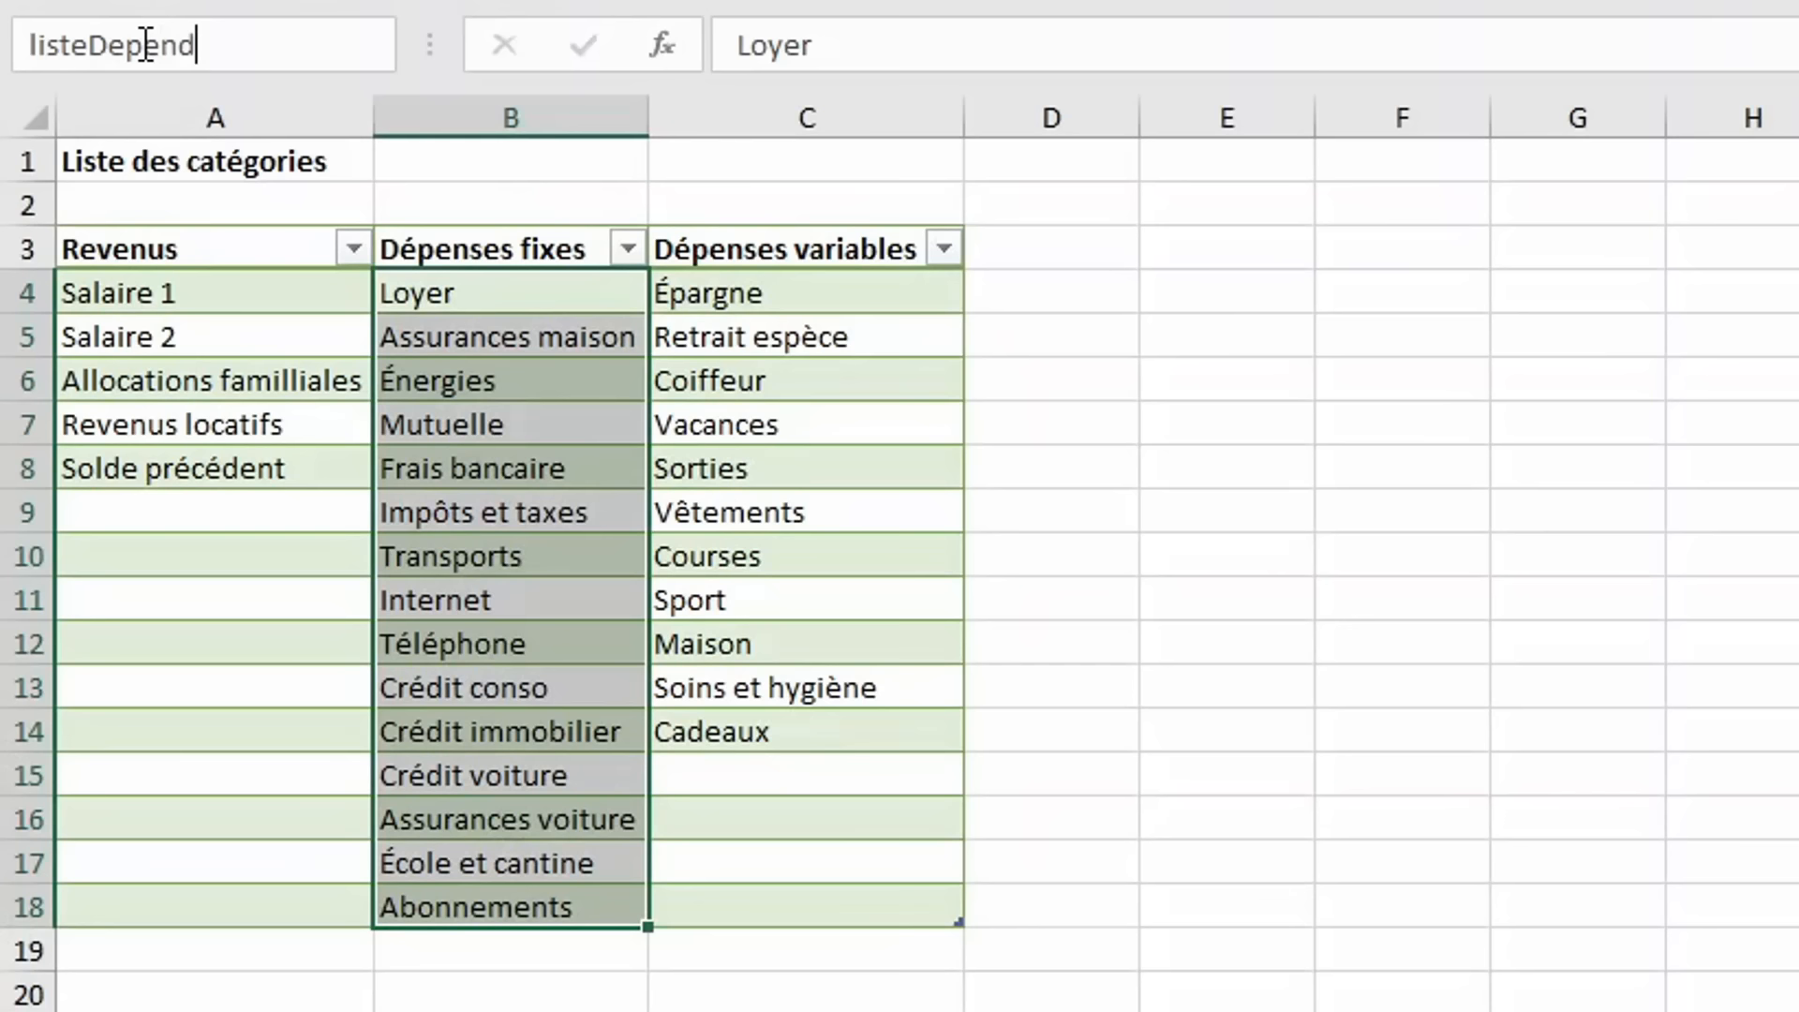
key("Escape")
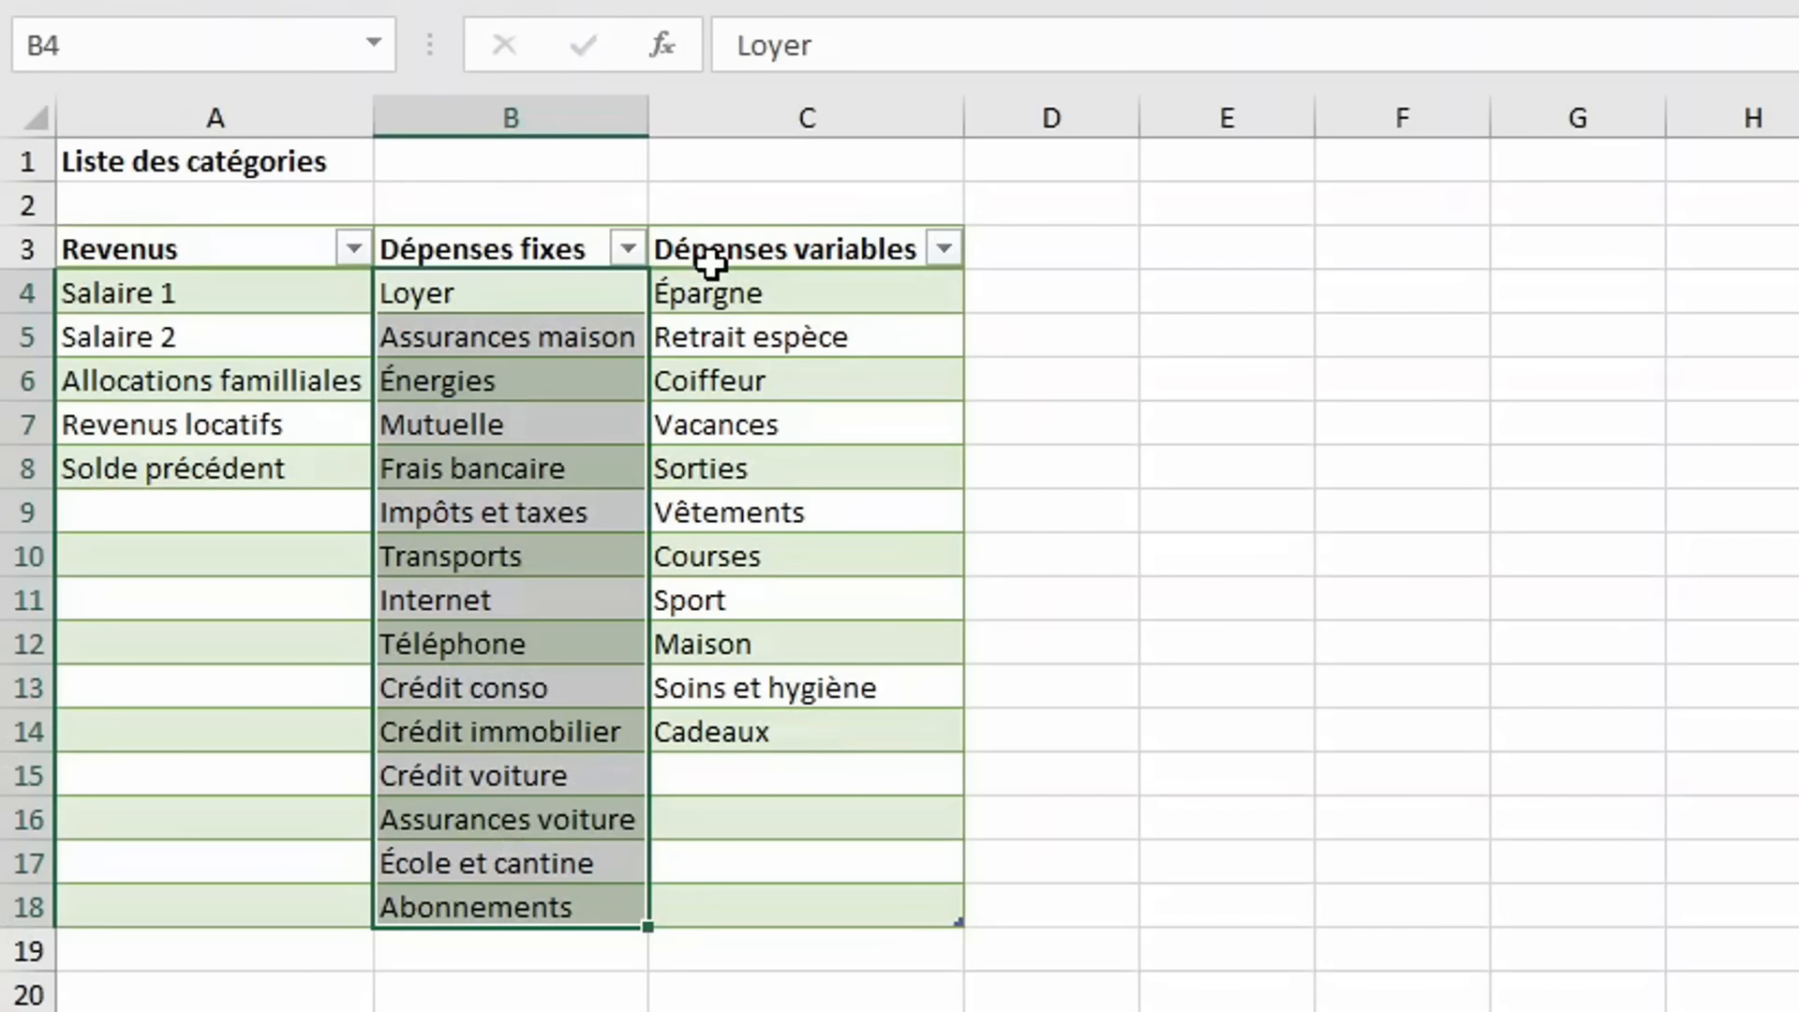
Name the data range of the Dépenses variables column listeDepensesVariables.
left_click(716, 229)
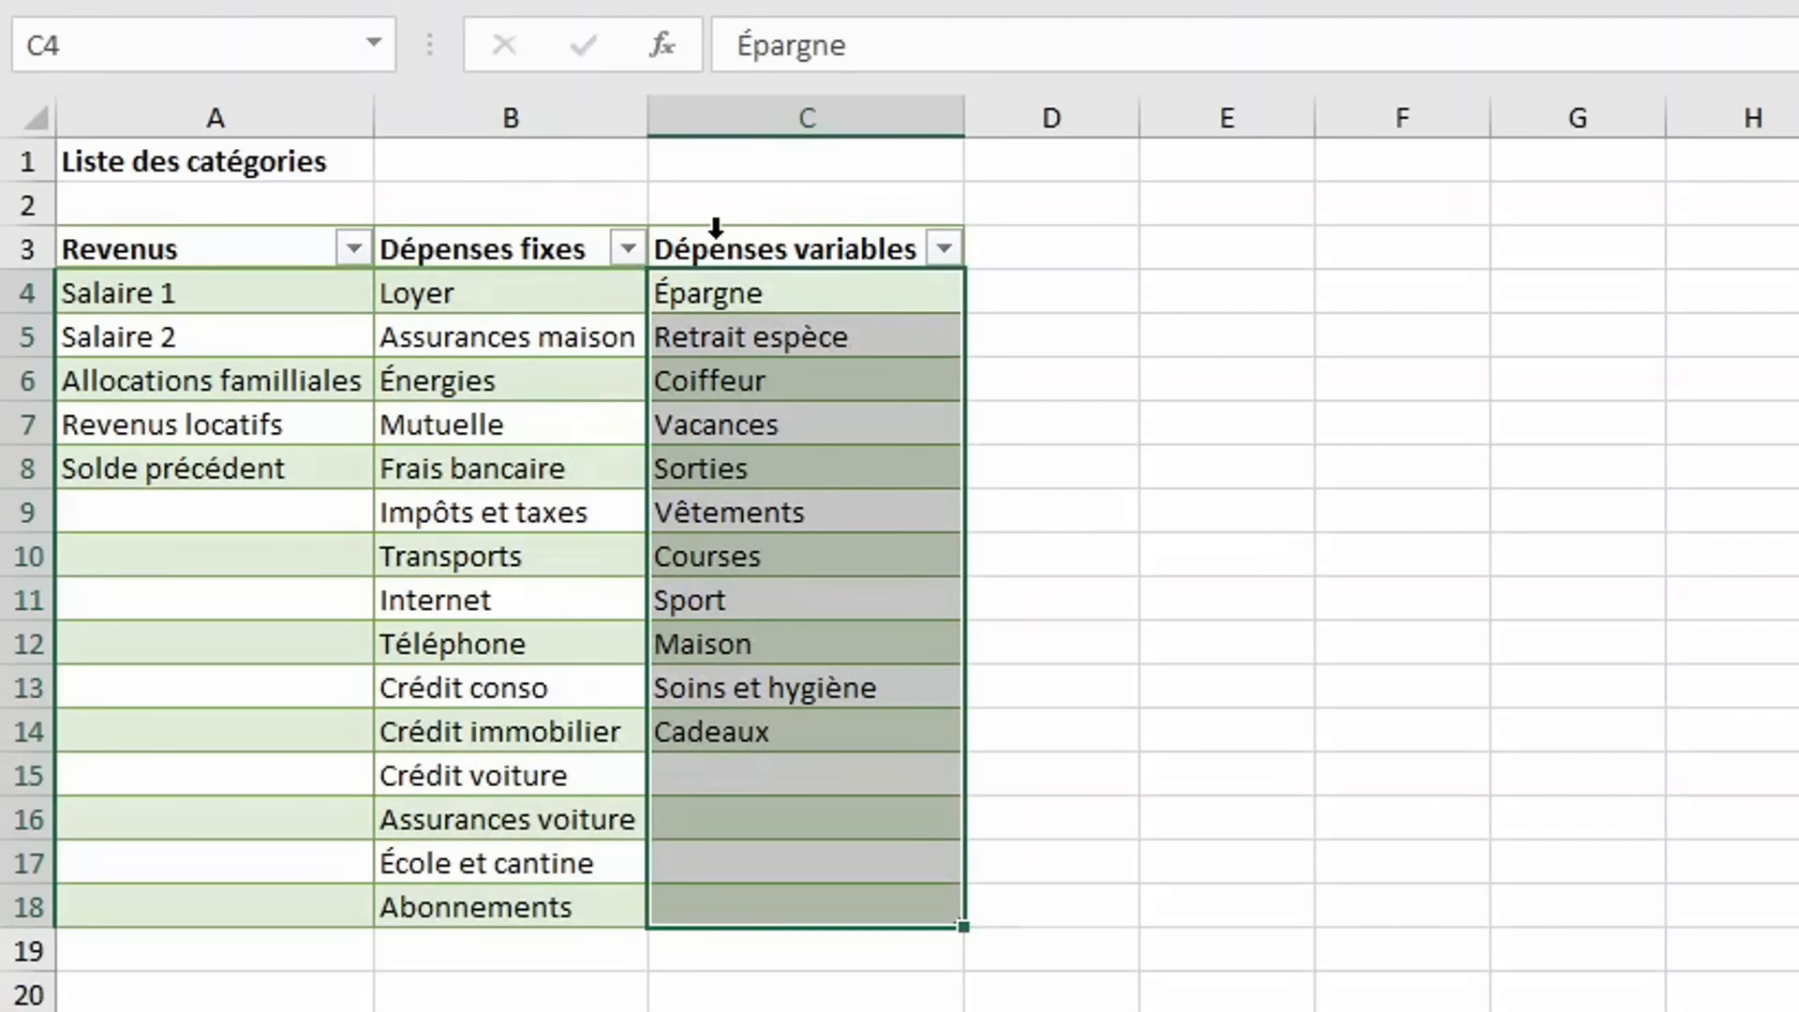
left_click(207, 53)
type("listeDepensesVarib")
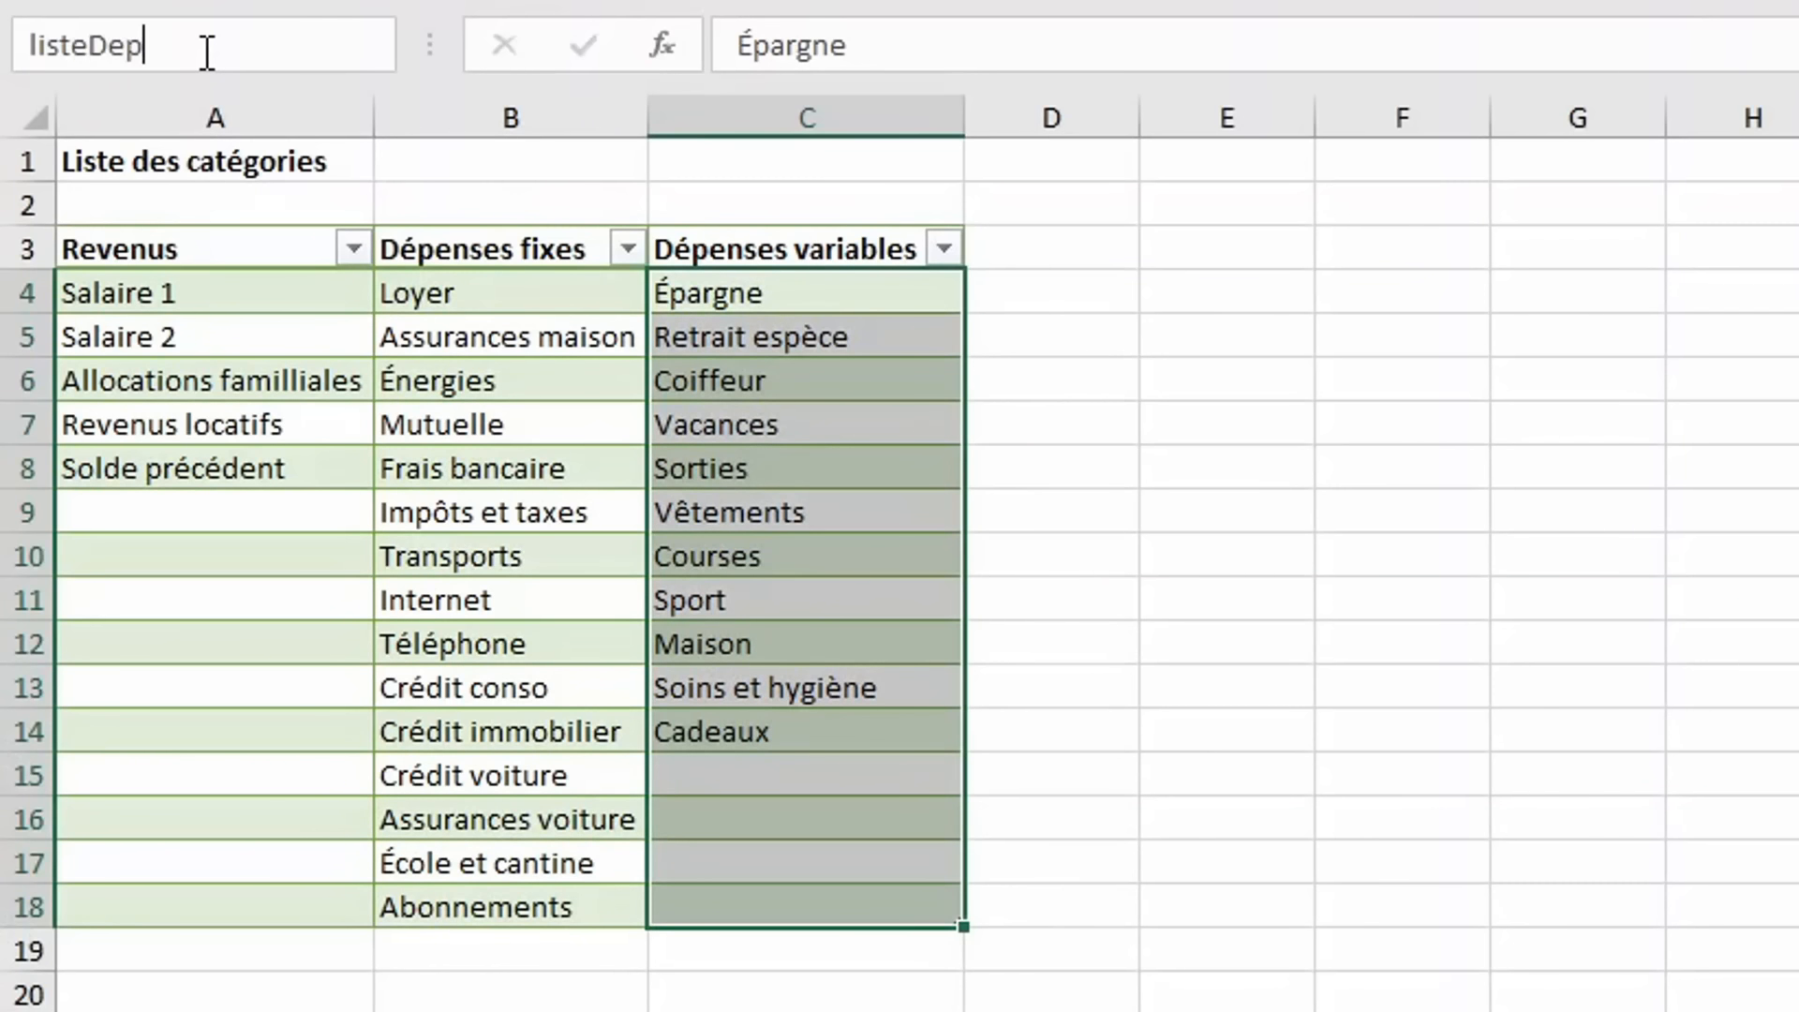
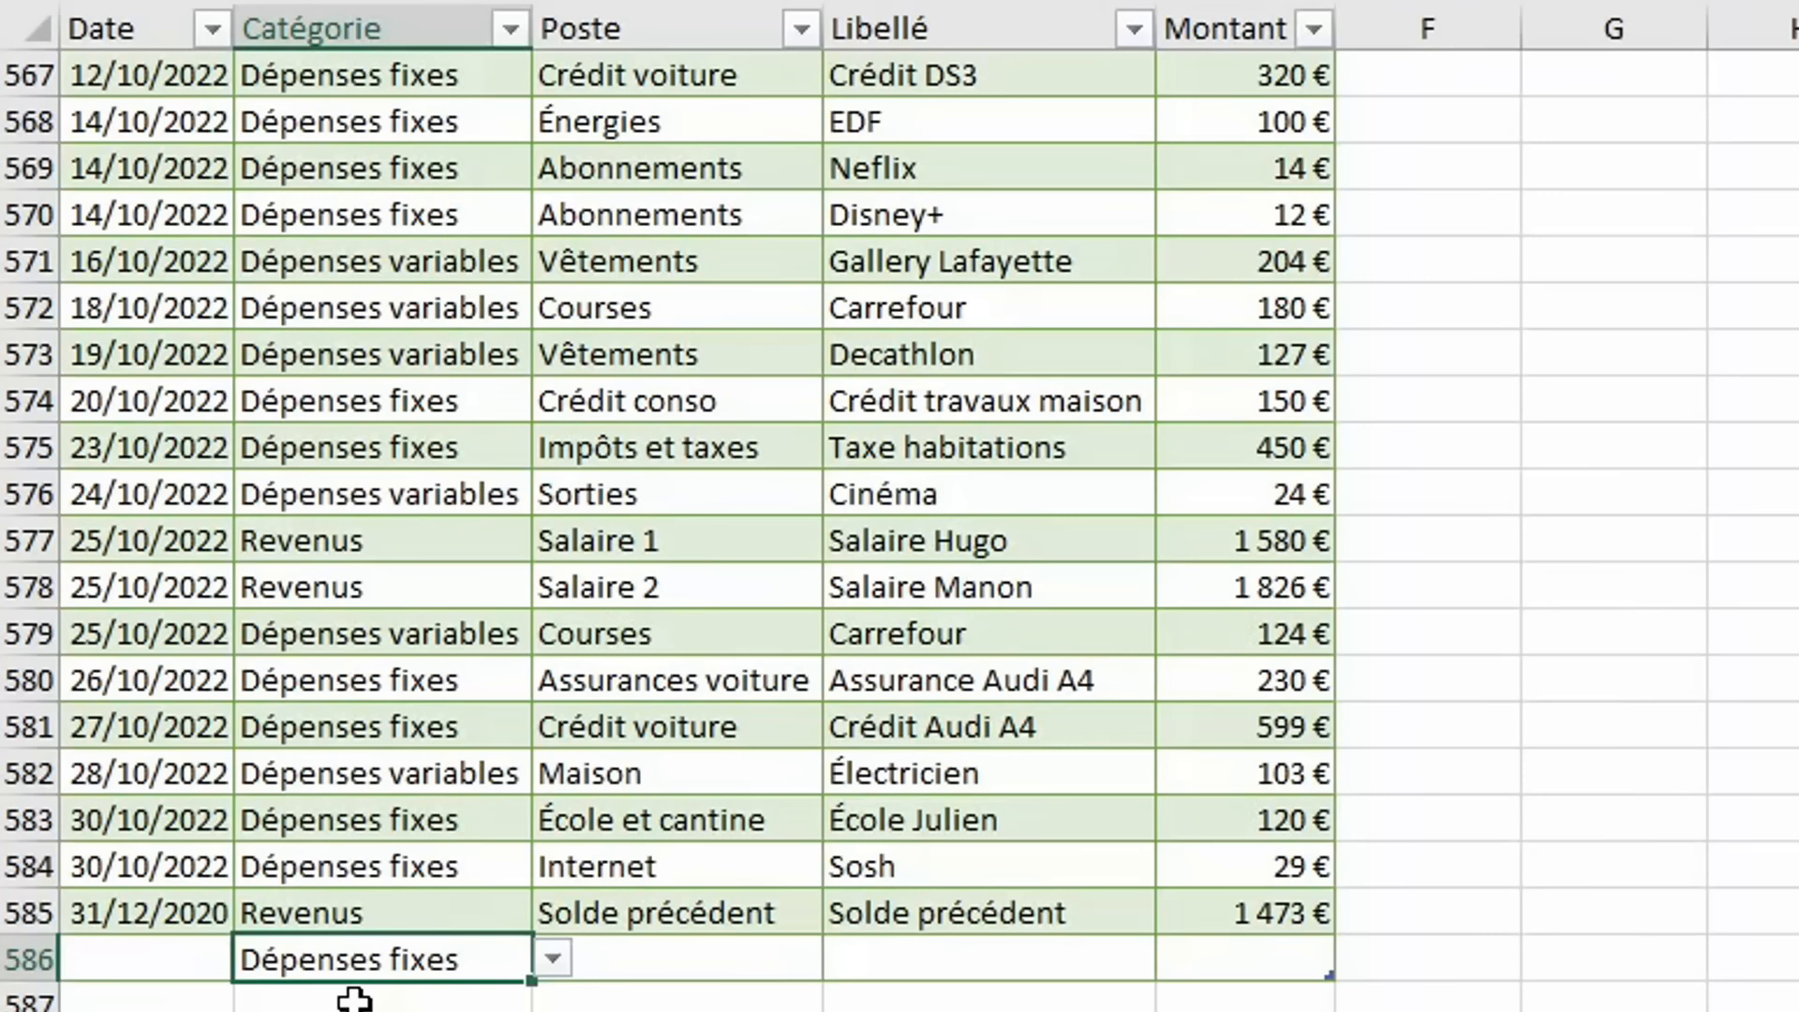
Set up a data validation of type Liste for all data cells of the Poste column.
left_click(701, 881)
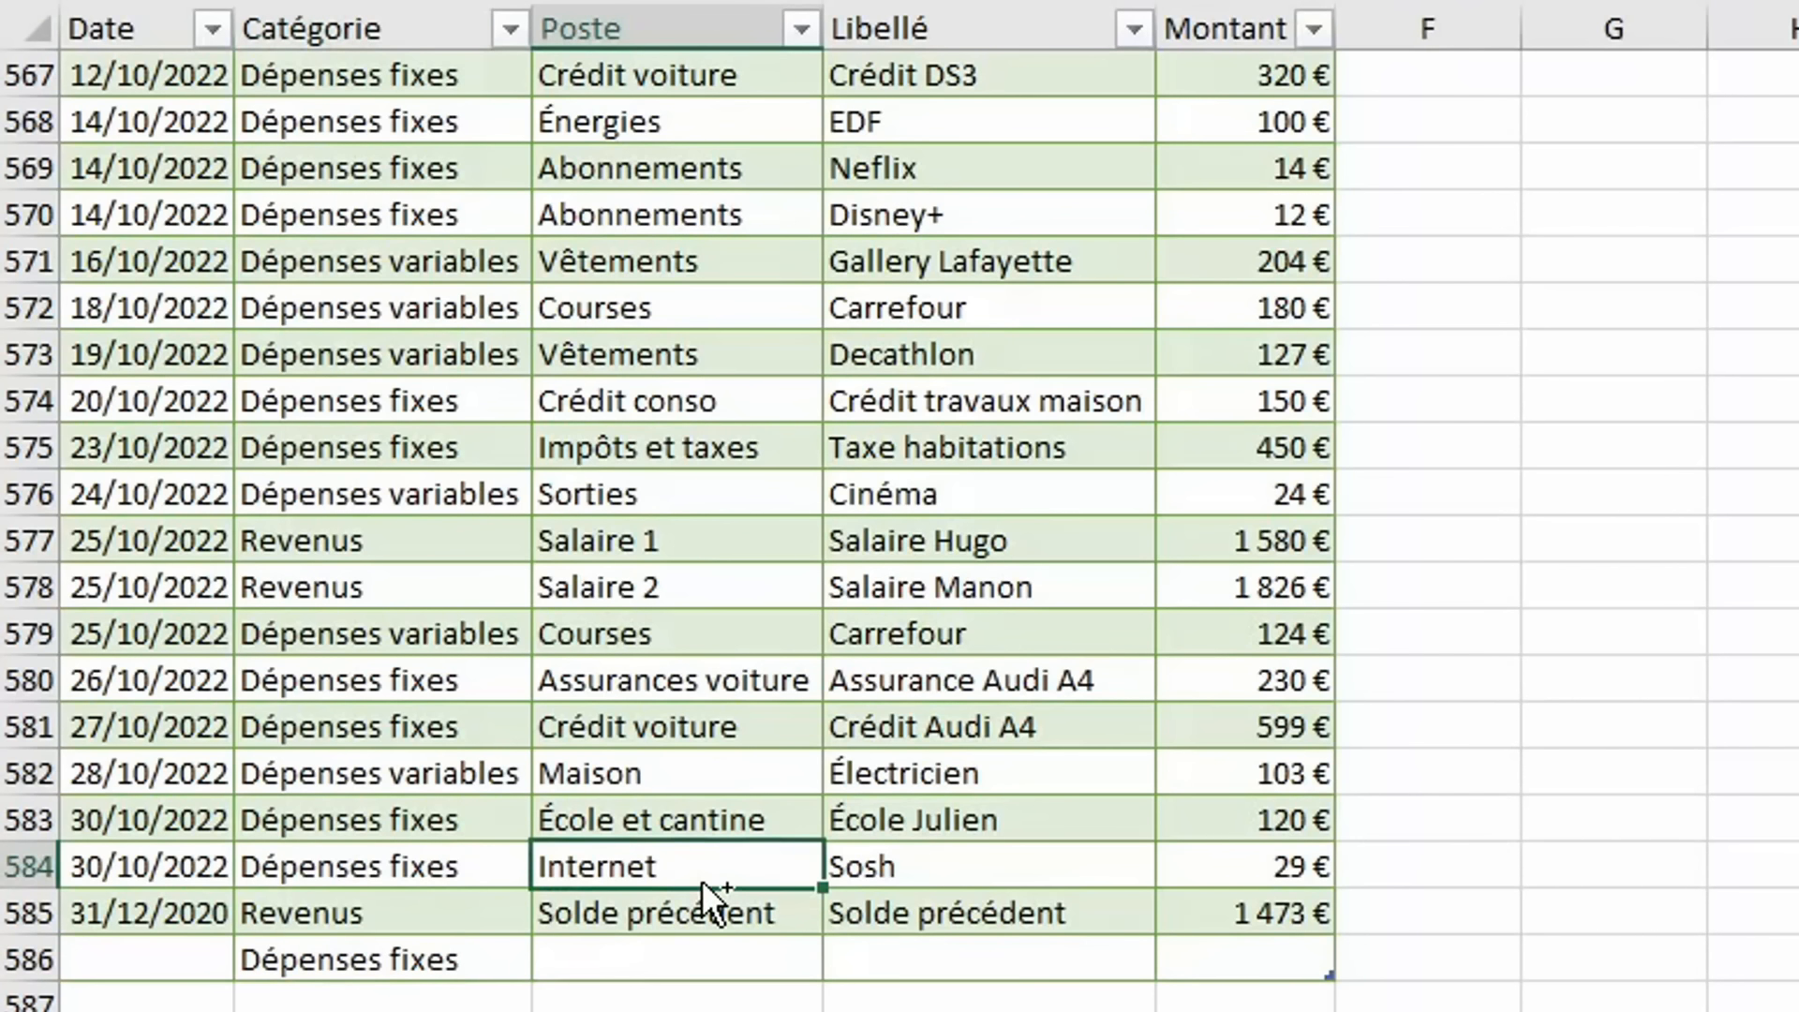
key("ctrl+space")
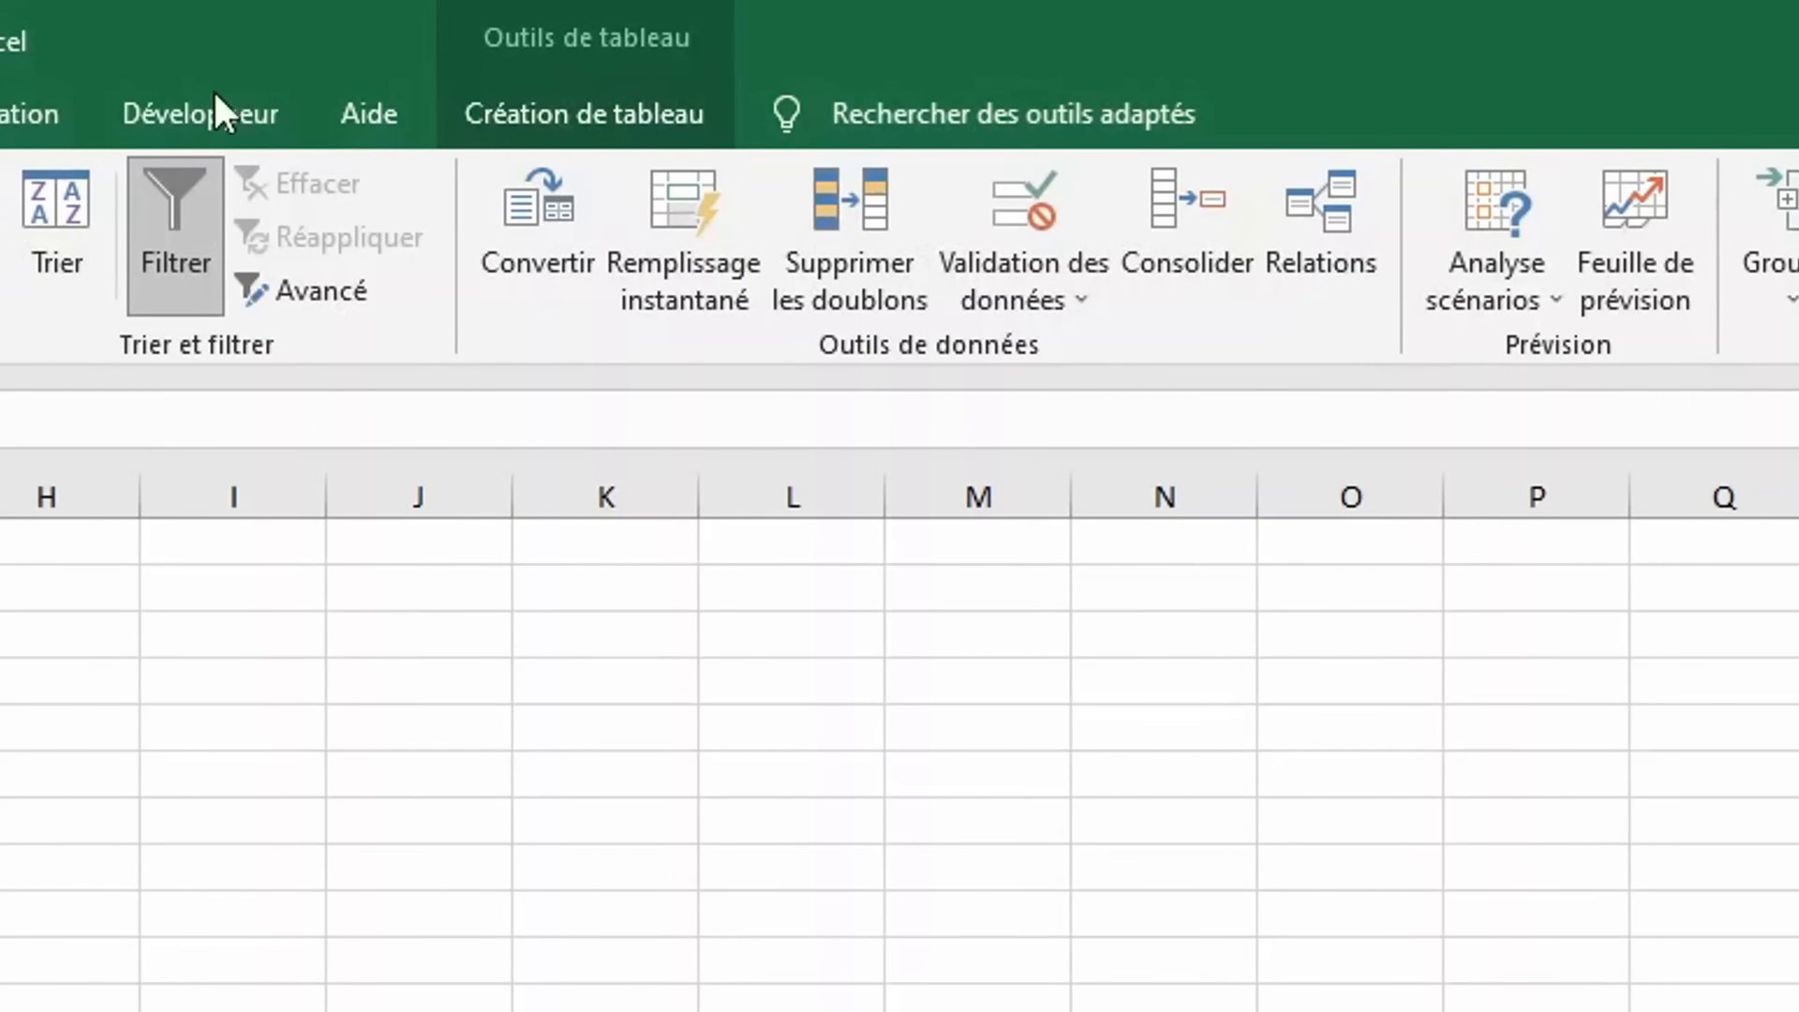
left_click(1001, 222)
left_click(971, 592)
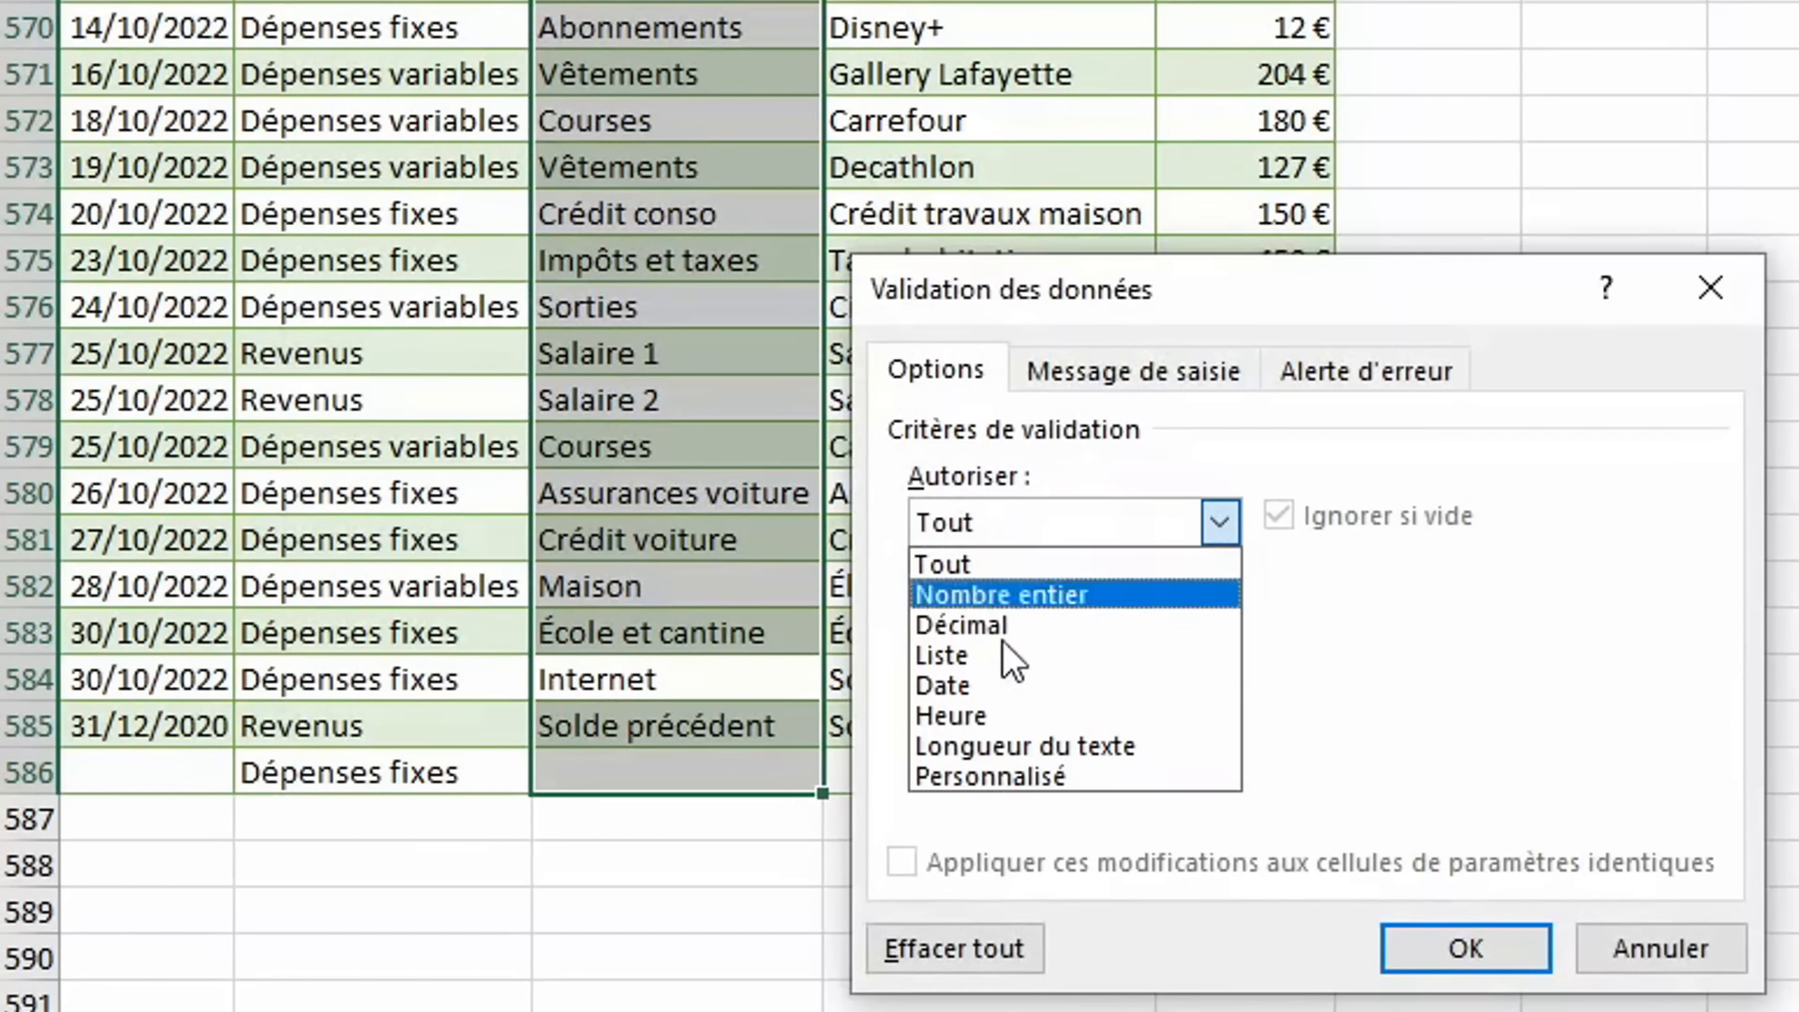
left_click(955, 654)
left_click(963, 714)
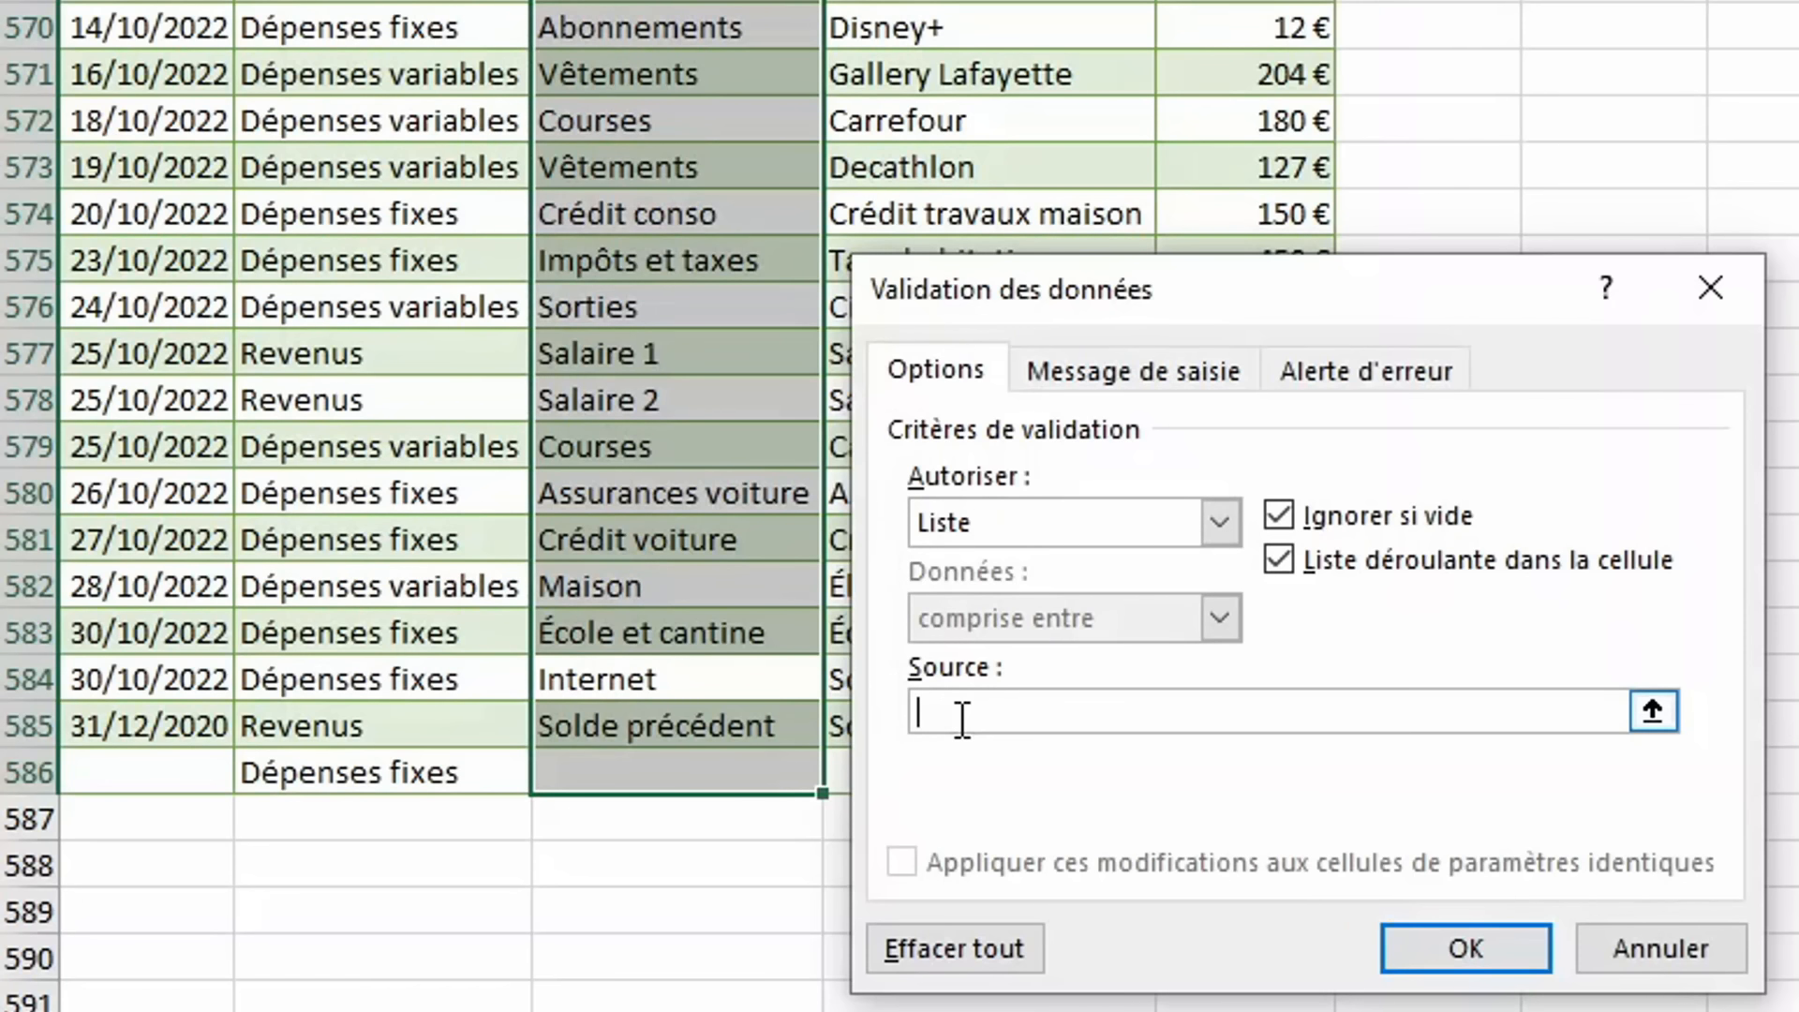
Begin the validation source with =si(b584="Revenus";listeRevenus, inserting the defined name for the income list.
type("=si(b584=\"Revenus\";")
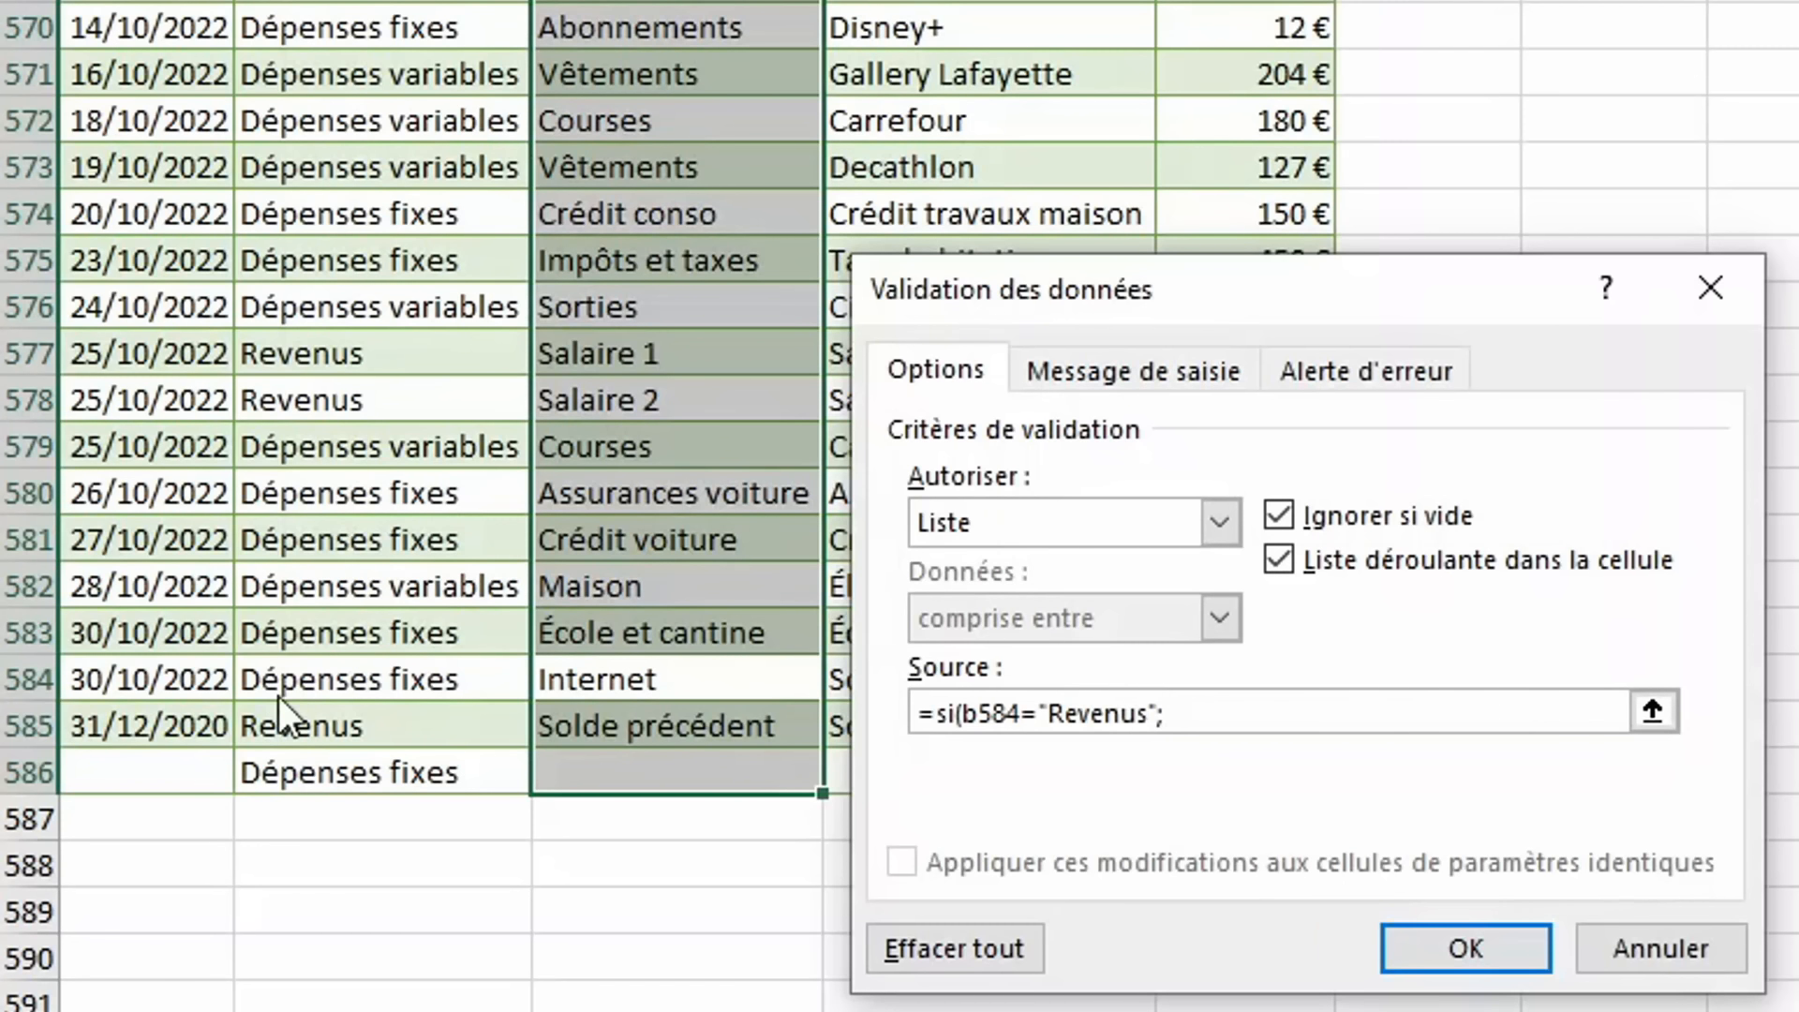
key("F3")
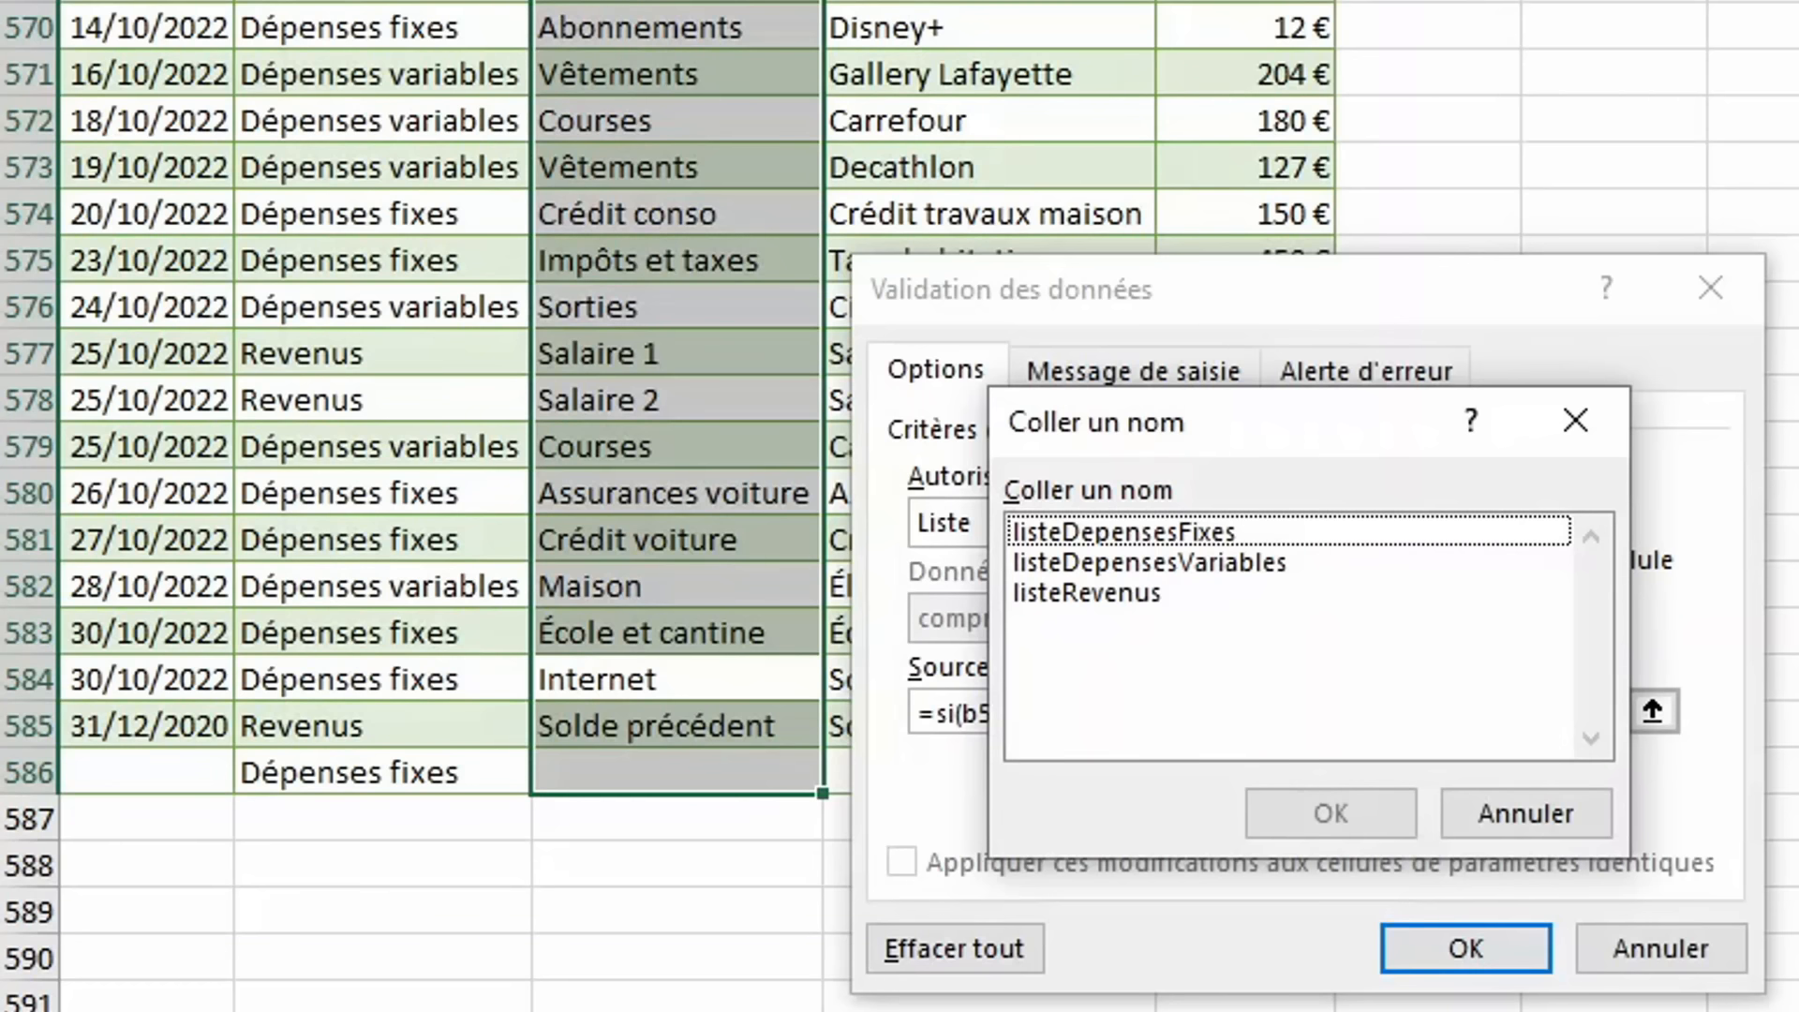
double_click(1129, 593)
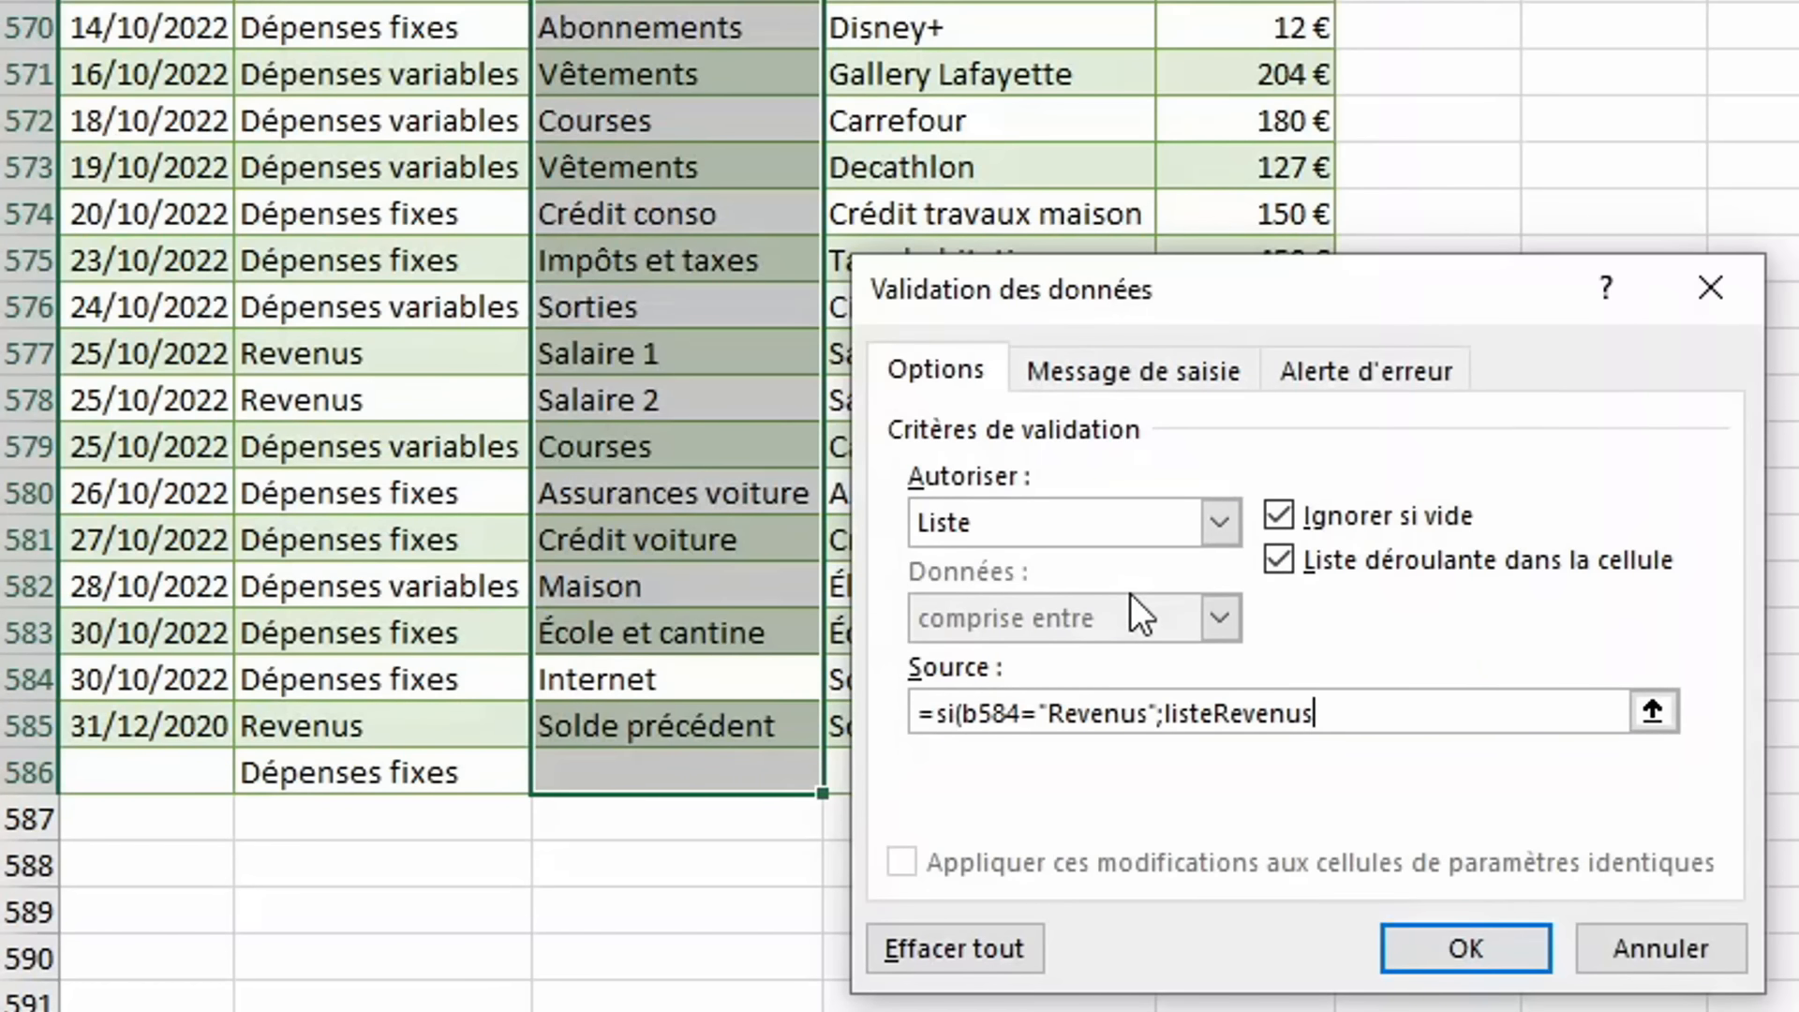
Add a nested condition si(b584="Dépenses fixes";listeDepensesFixes to the validation source formula.
type(";")
type("si(b584=\"Dépe")
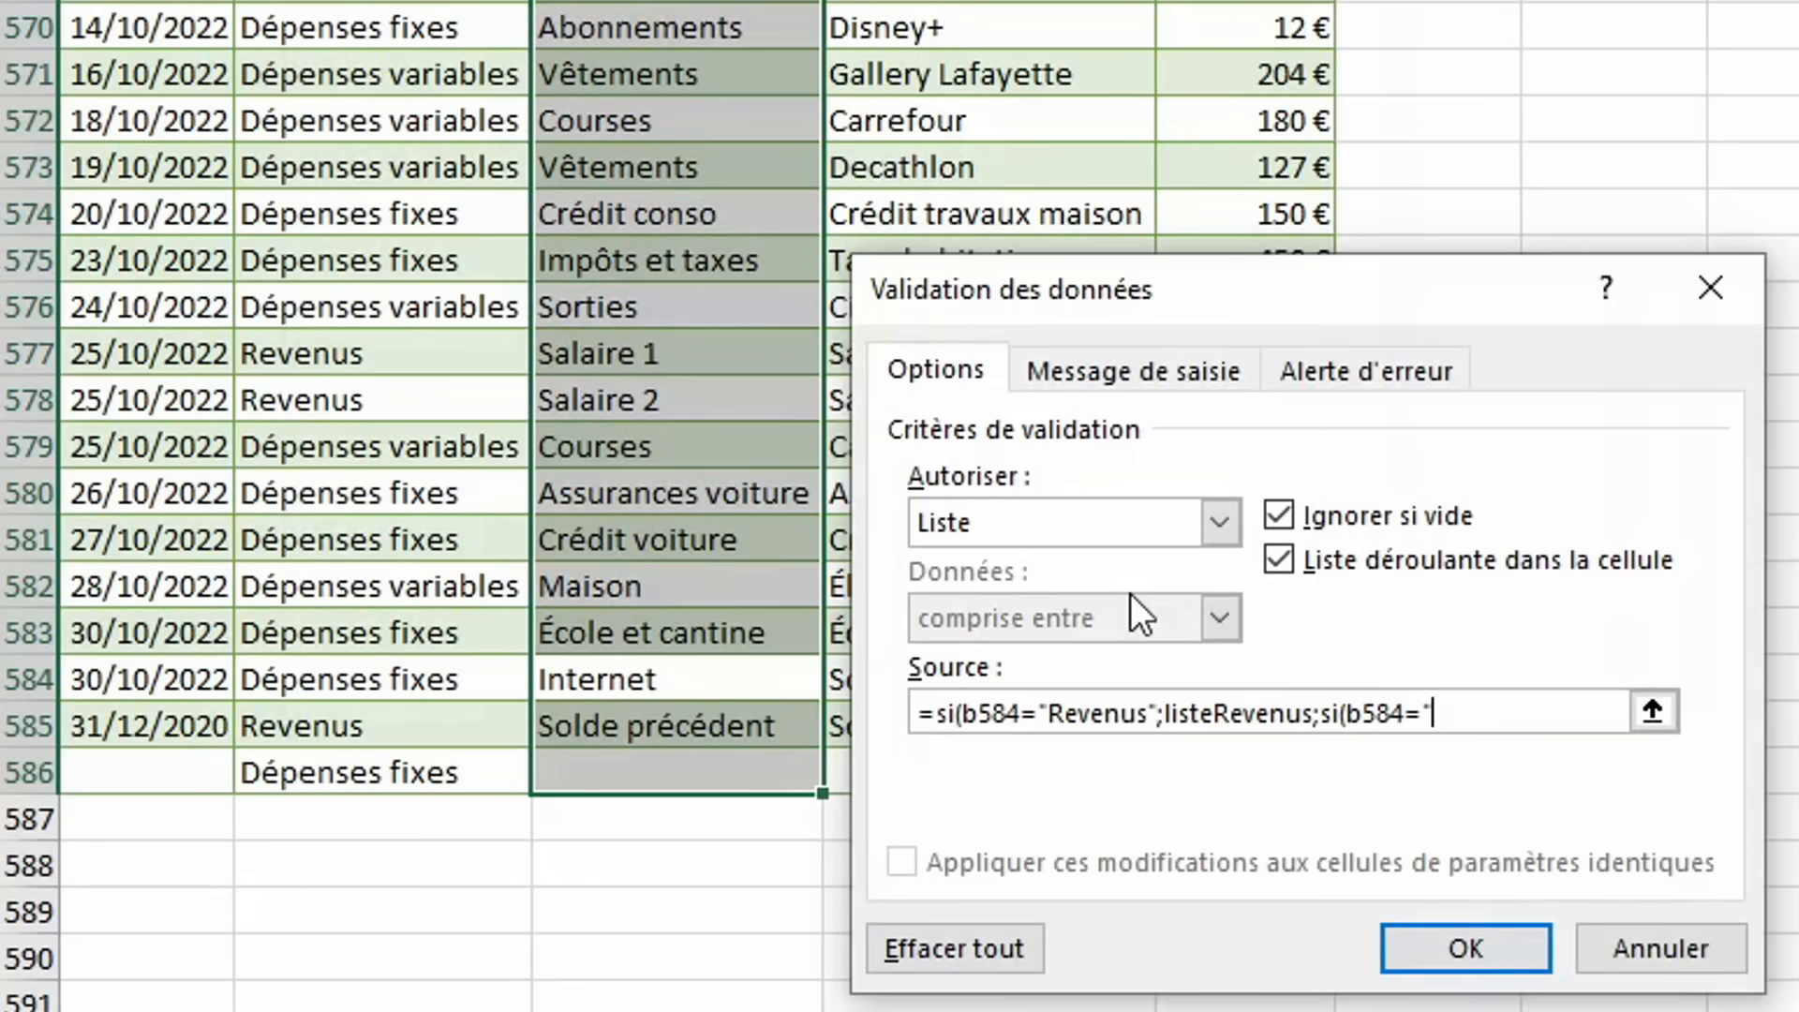
type("nses fixes\";")
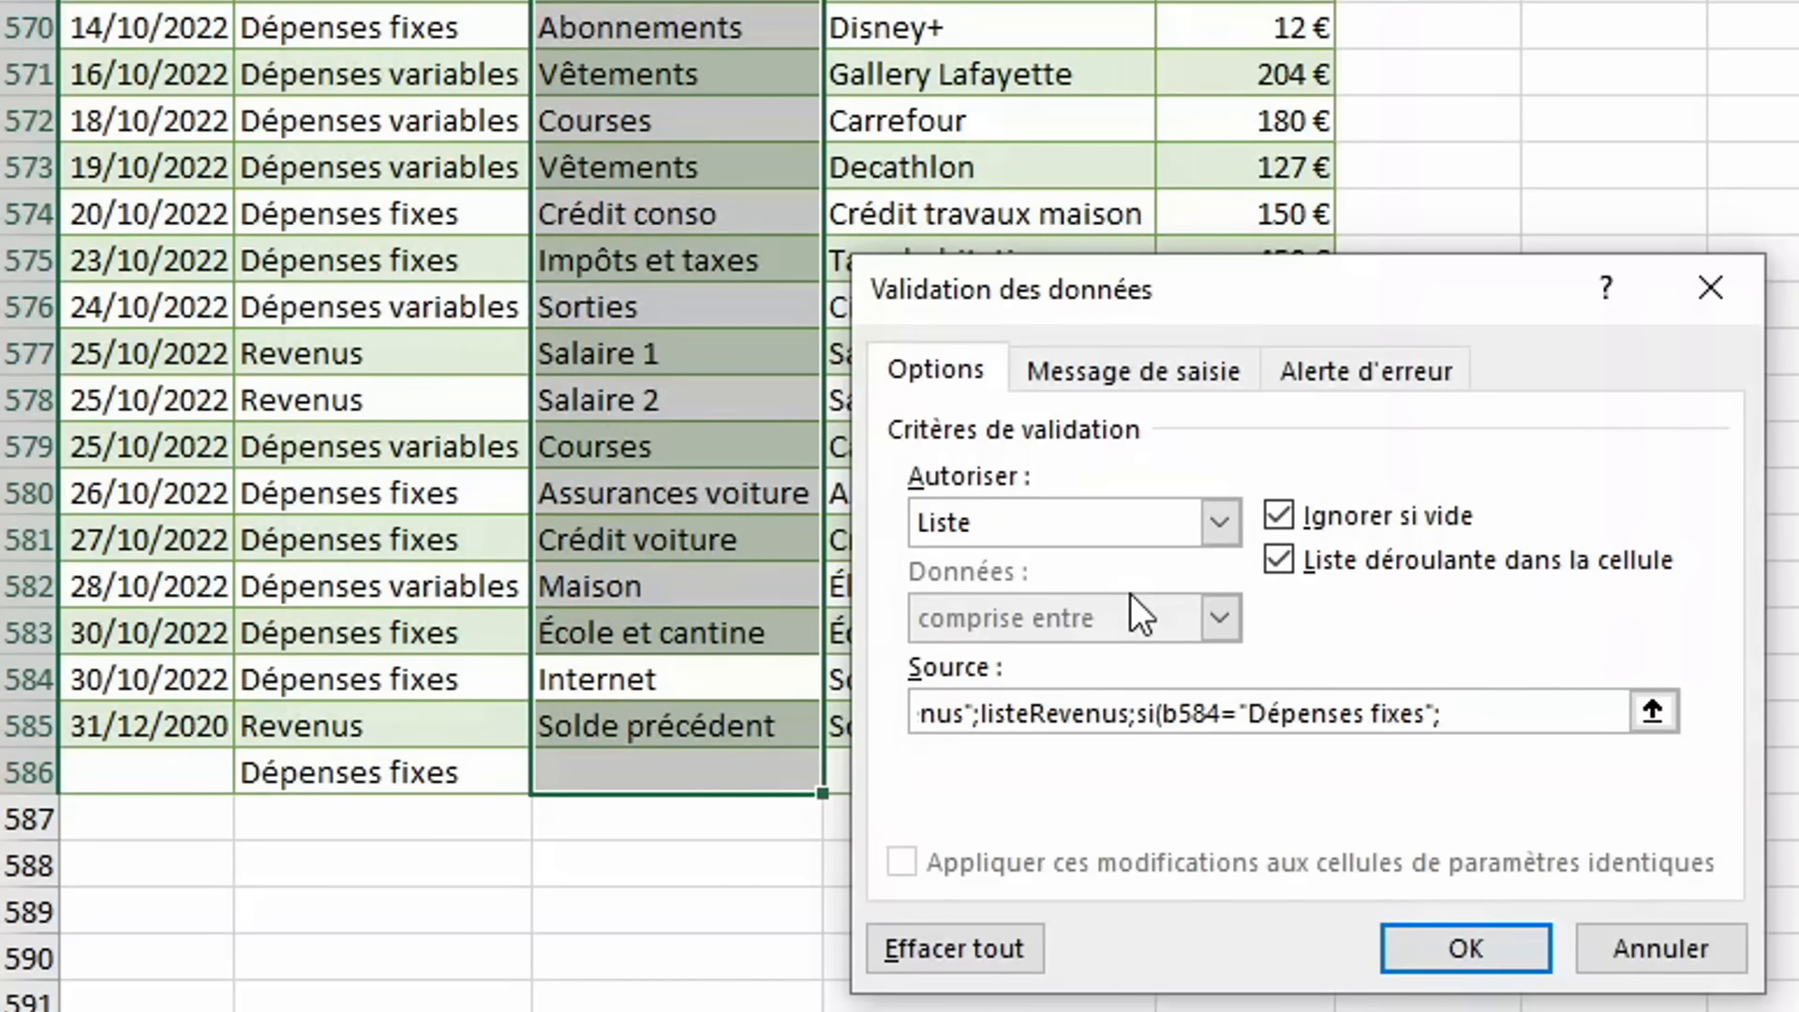
type("lise")
key("BackSpace")
type("teDepensesFixes")
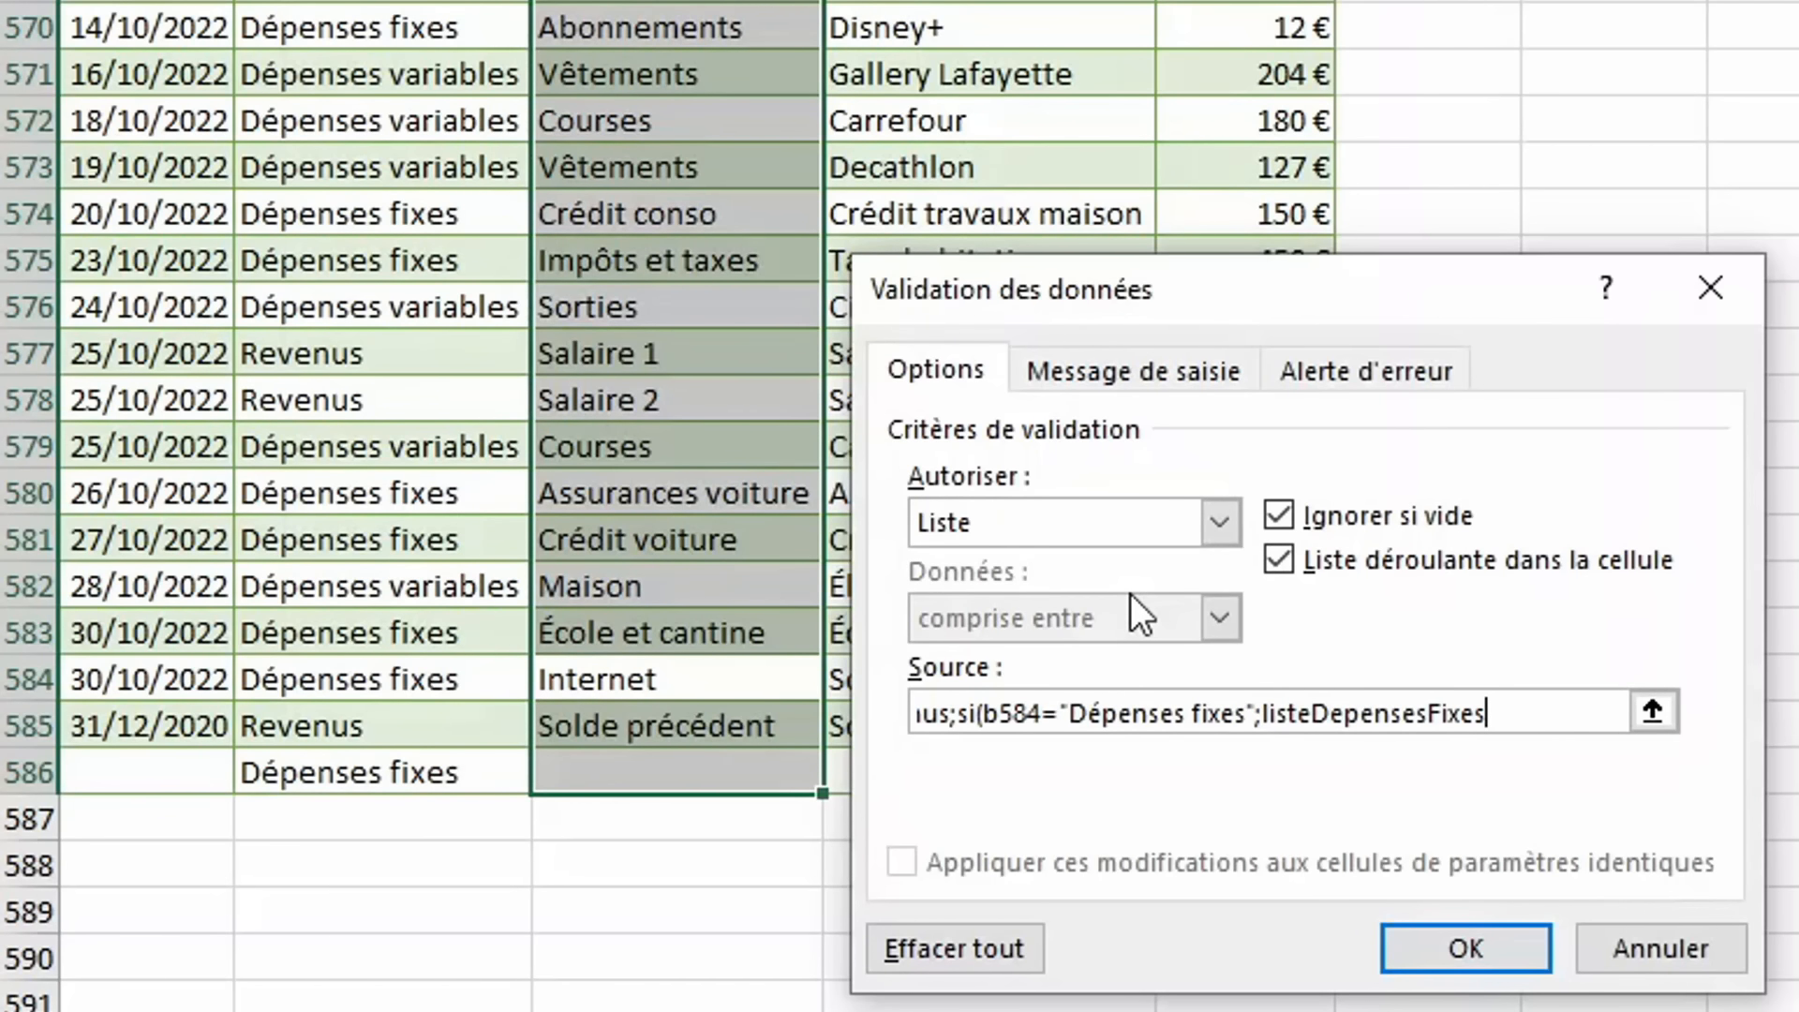
Complete the source formula with listeDepensesVariables as the fallback list, close both parentheses and apply the validation.
type(";")
type("listeDe")
type("pensesV")
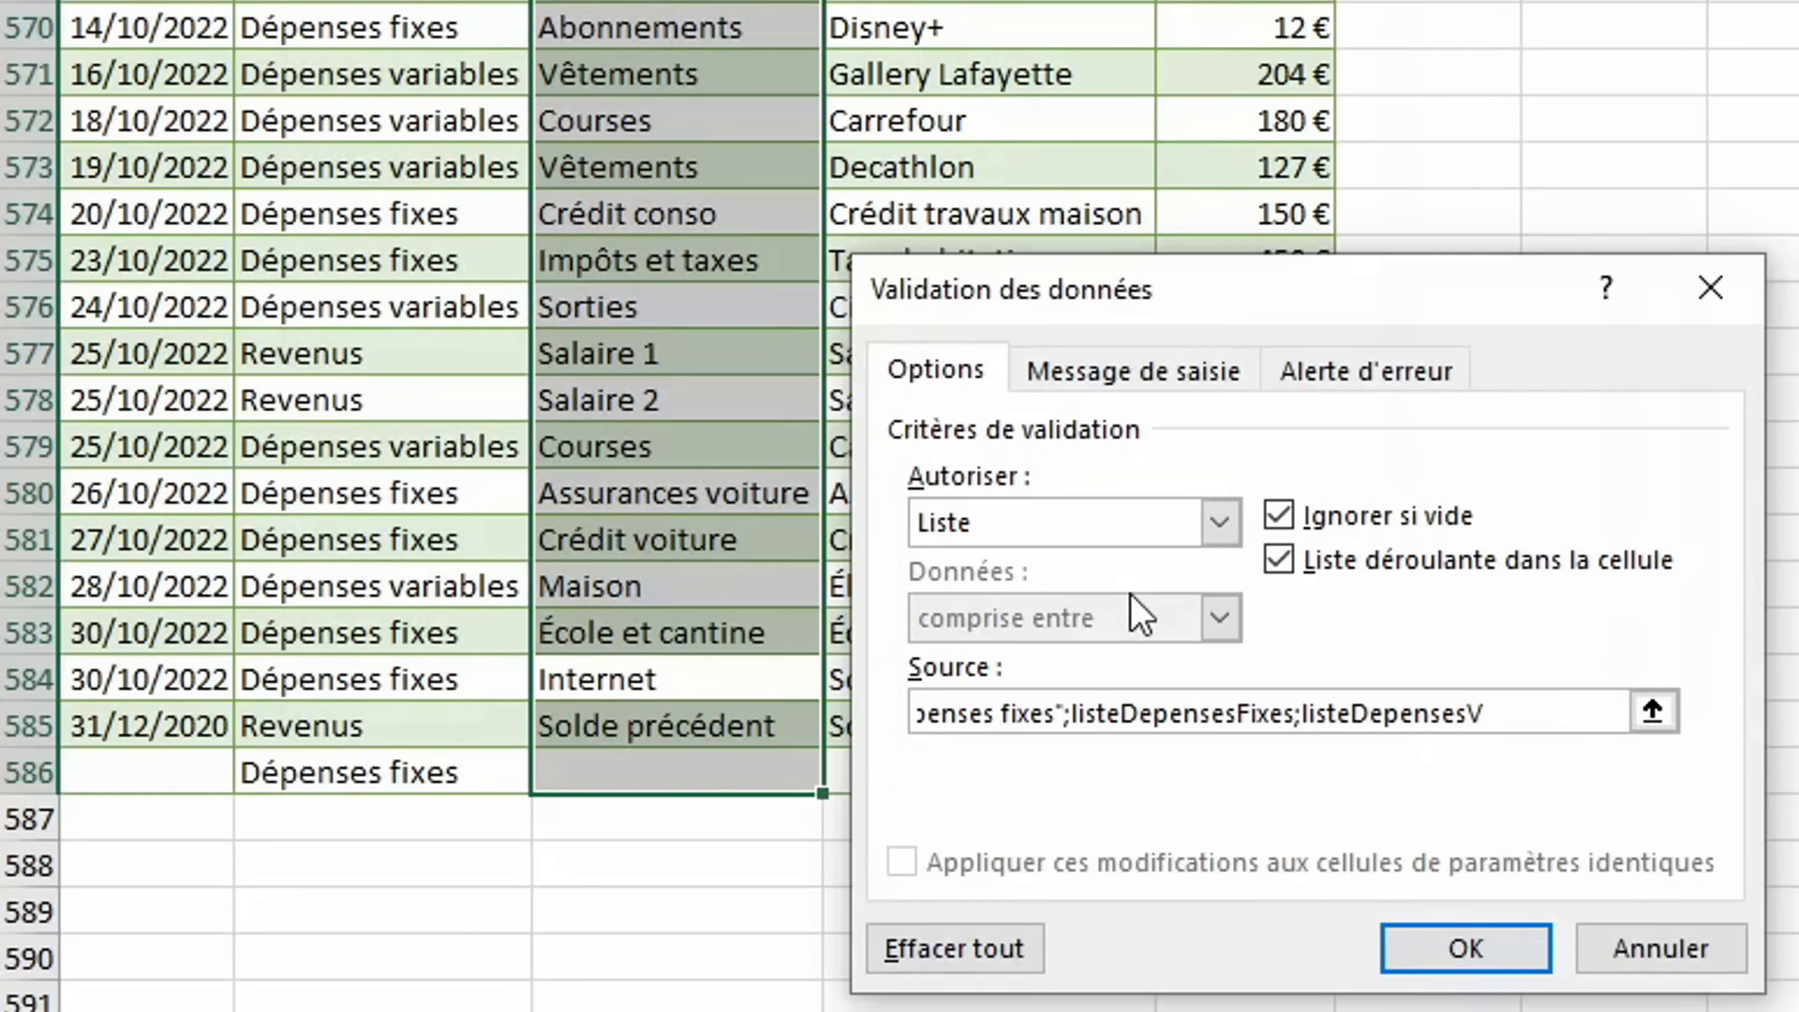
type("ariables)")
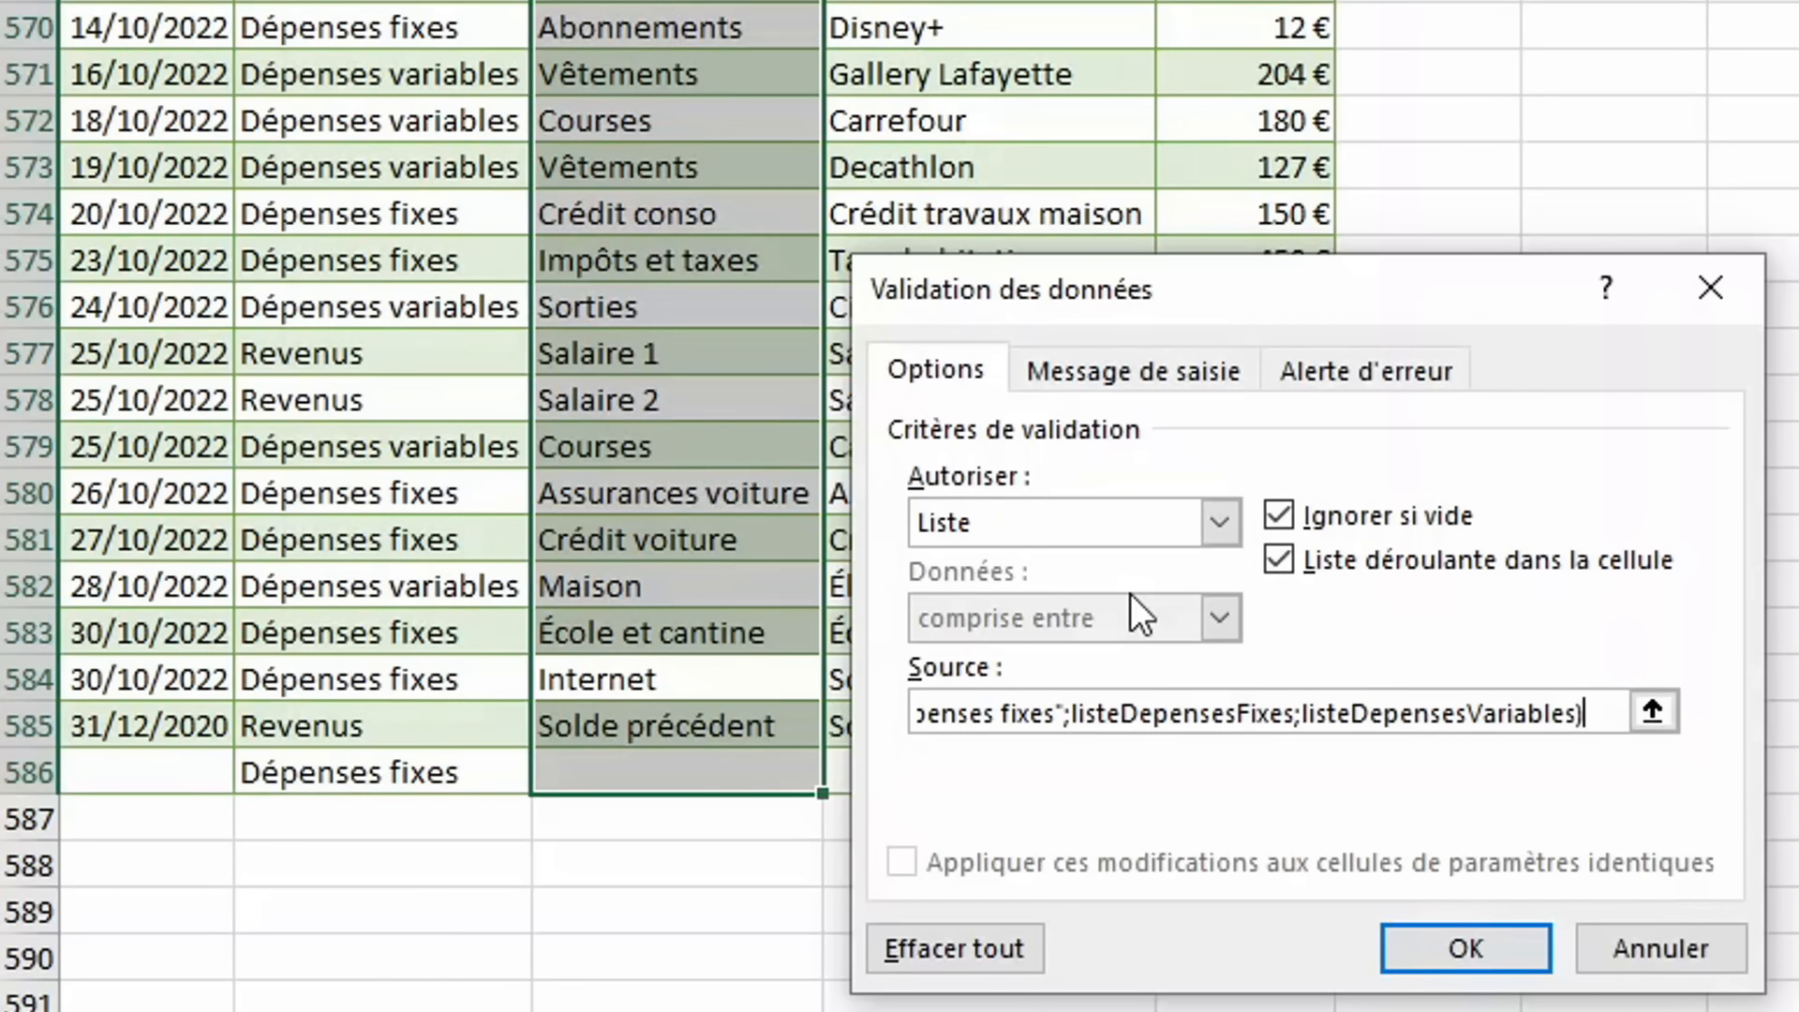
type(")")
left_click(1469, 950)
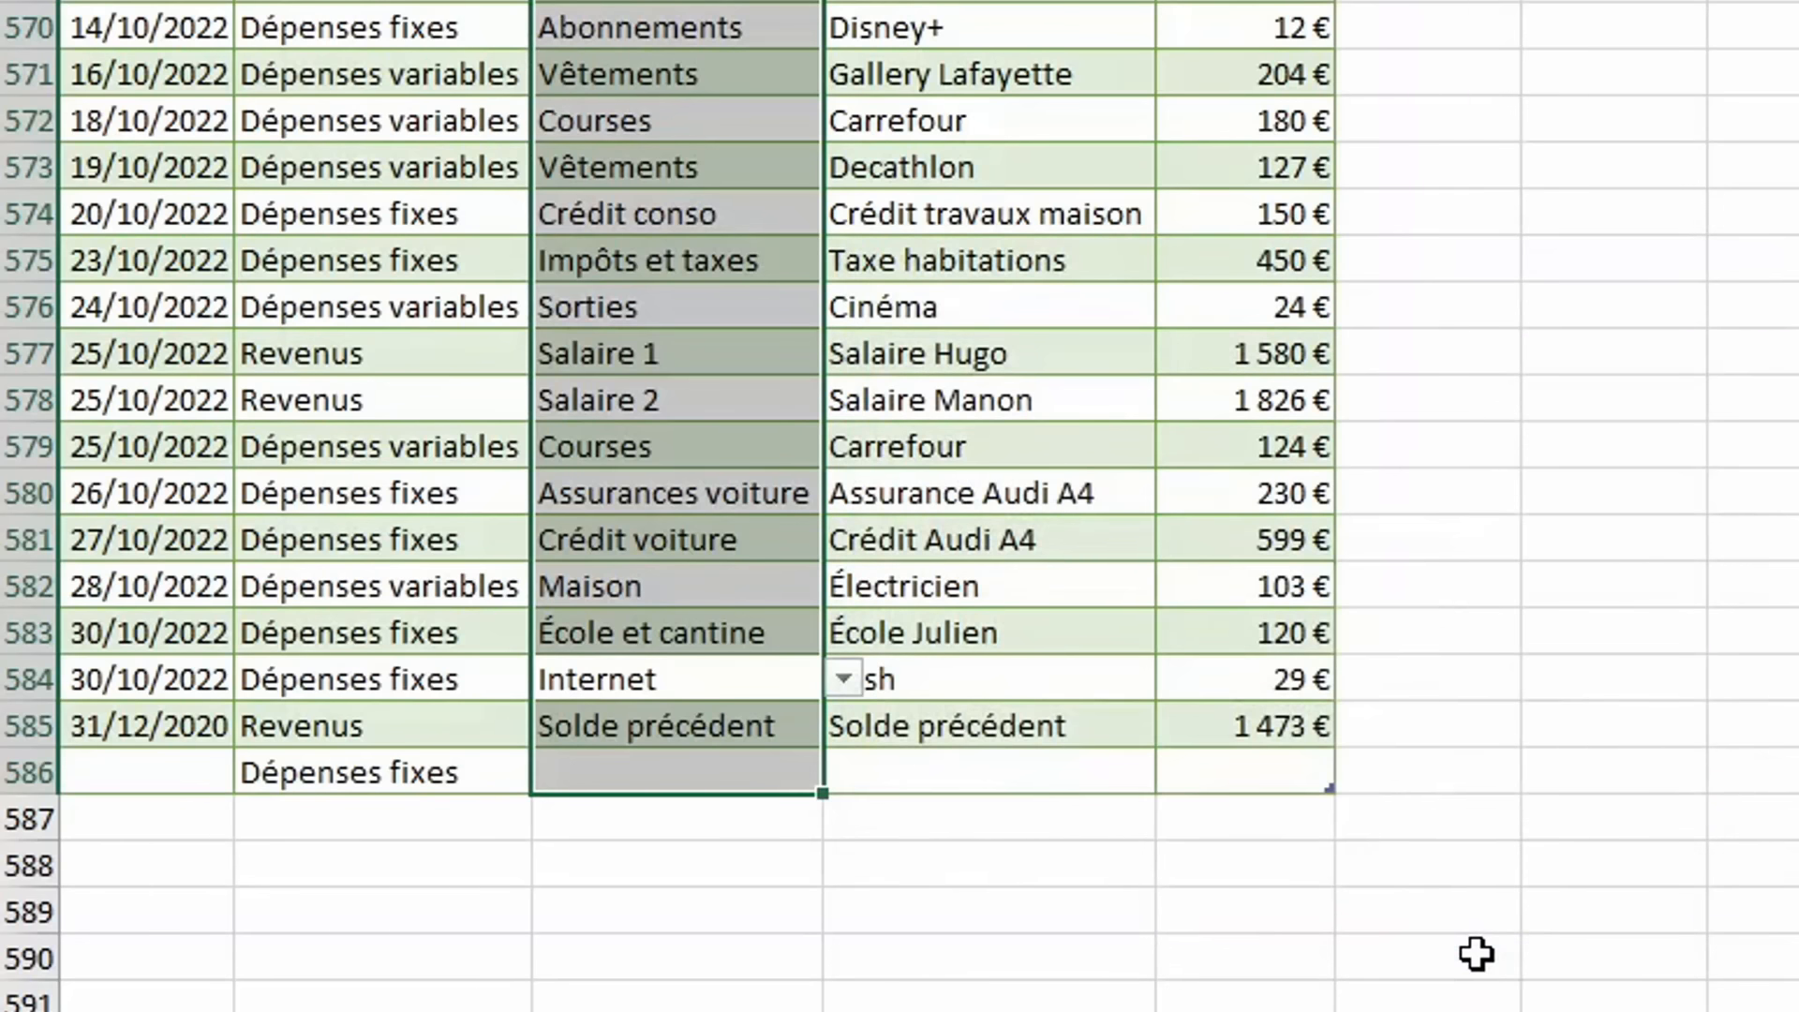
Check the Poste drop-down choices for the Dépenses fixes row 586 and the Revenus row 577.
left_click(808, 761)
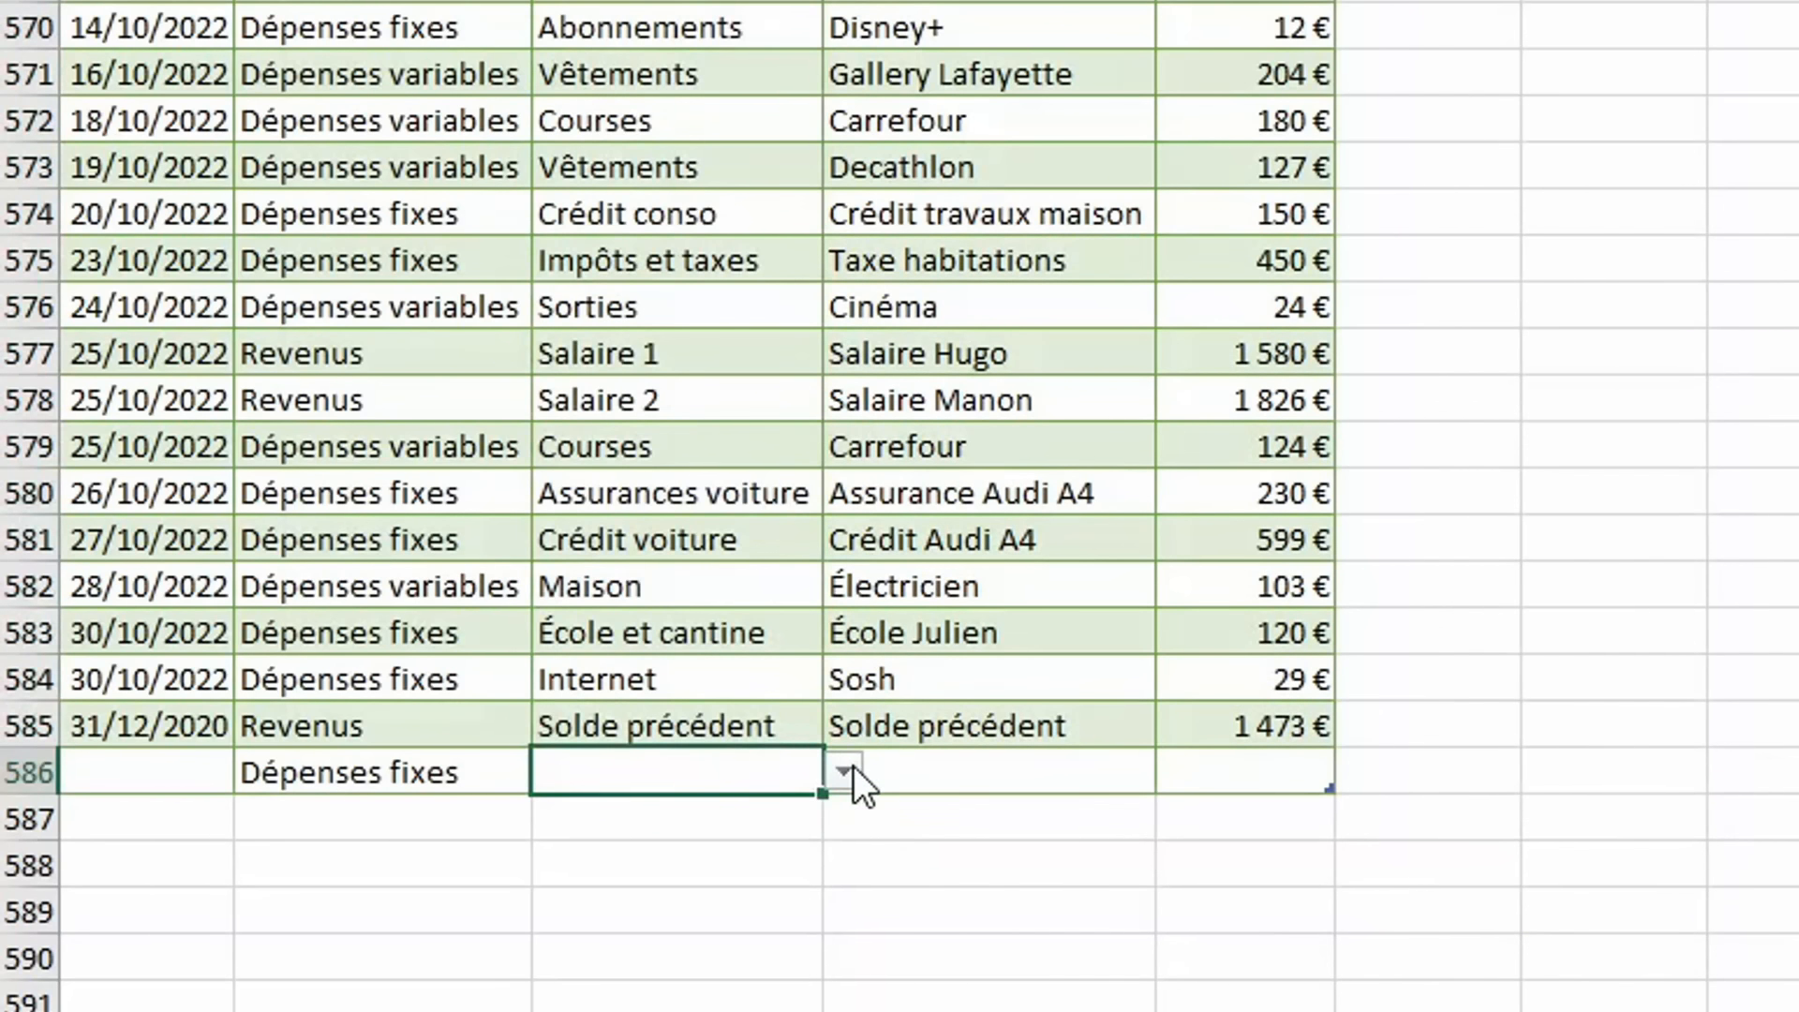
left_click(851, 766)
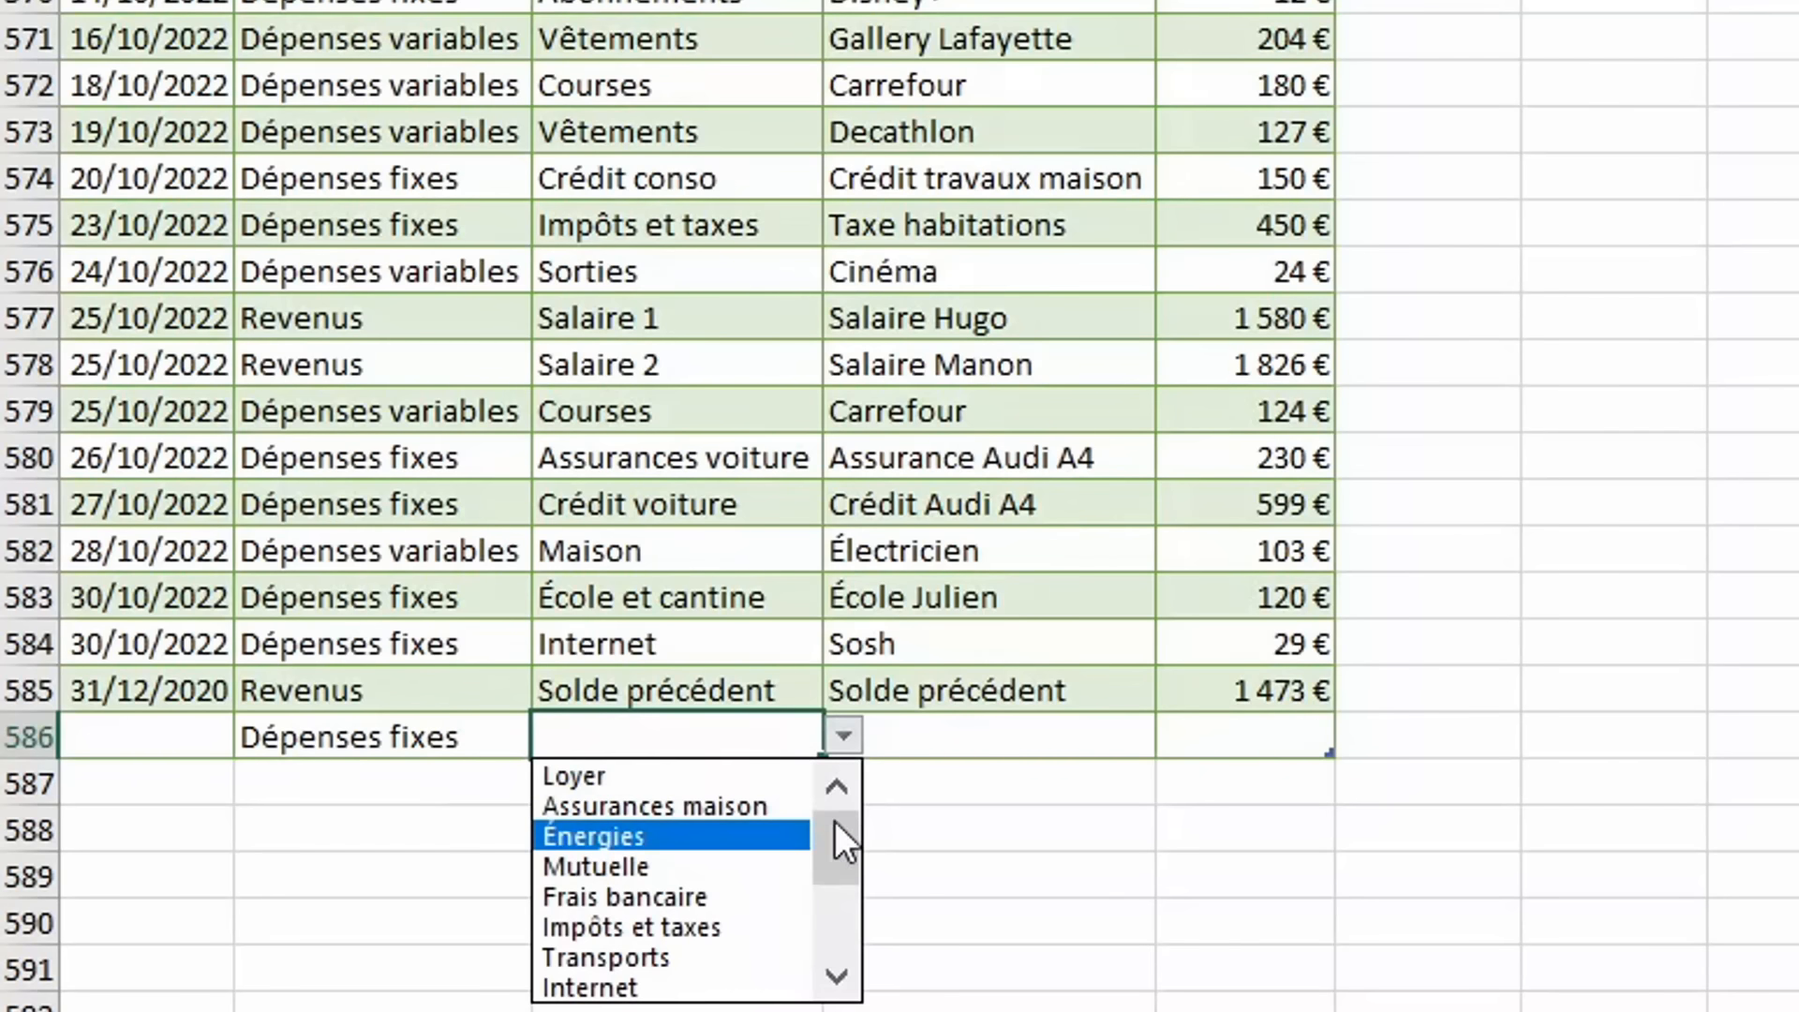
left_click(737, 306)
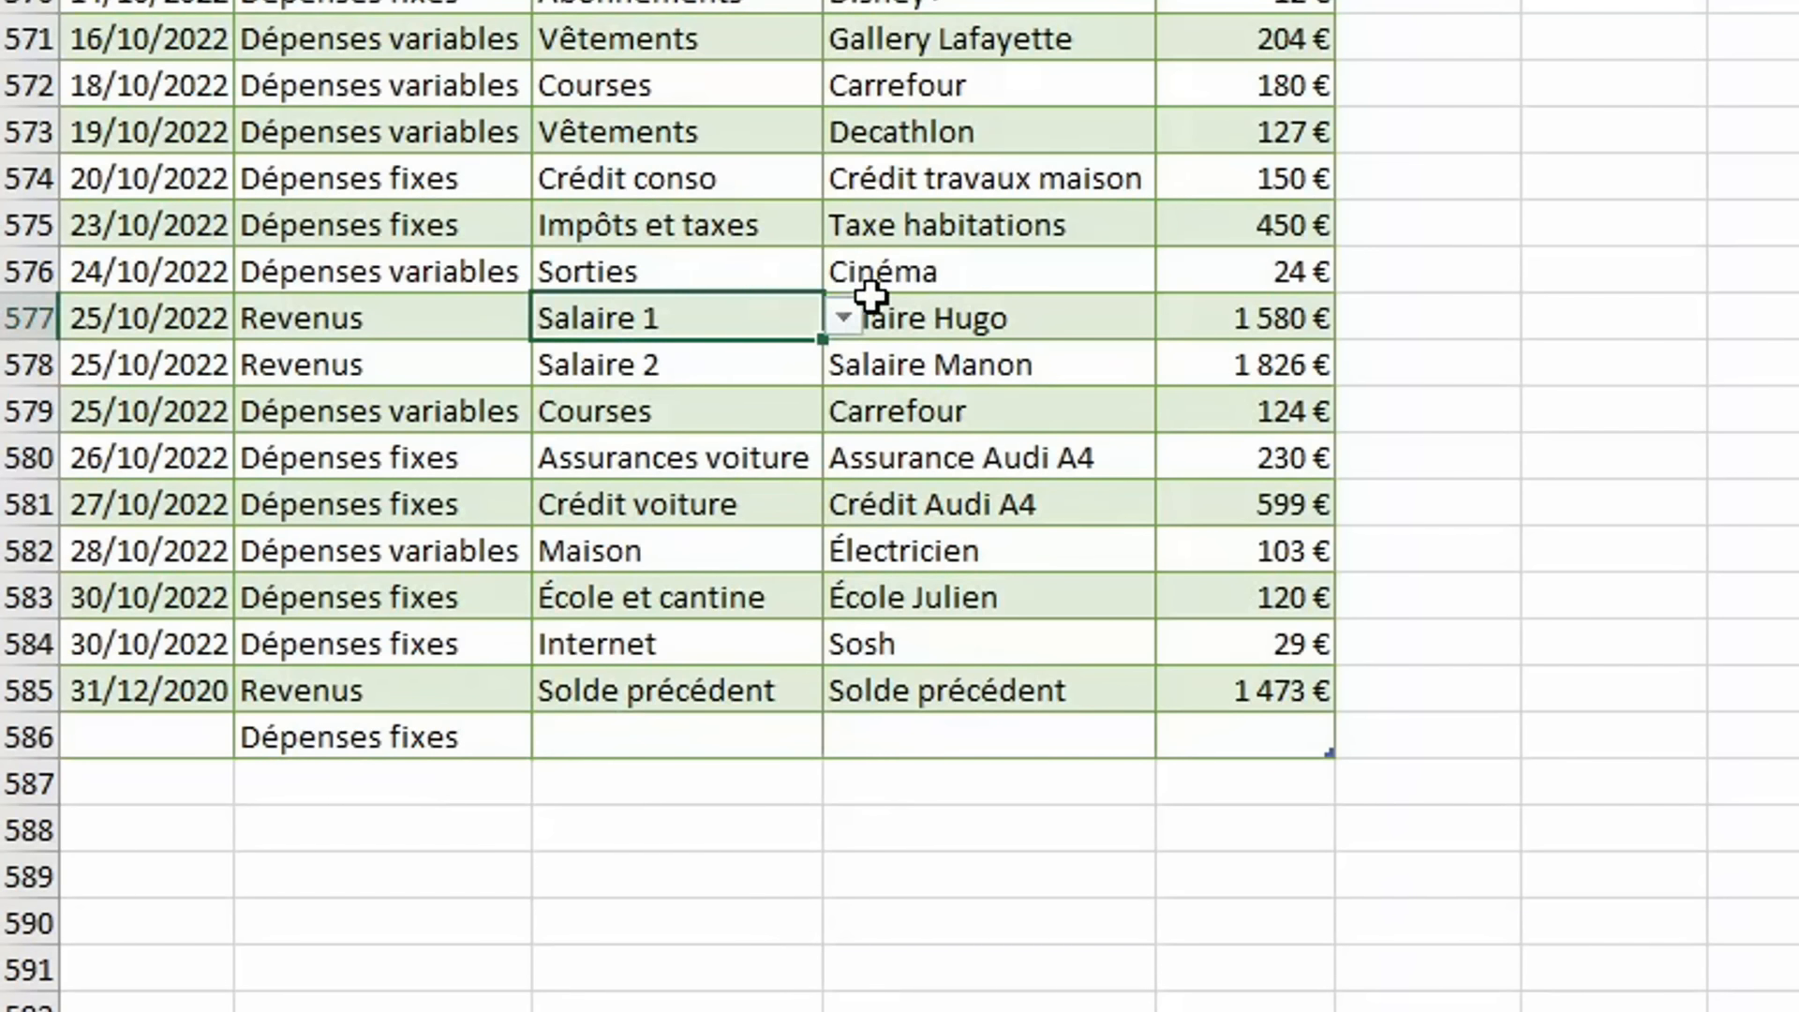
left_click(841, 320)
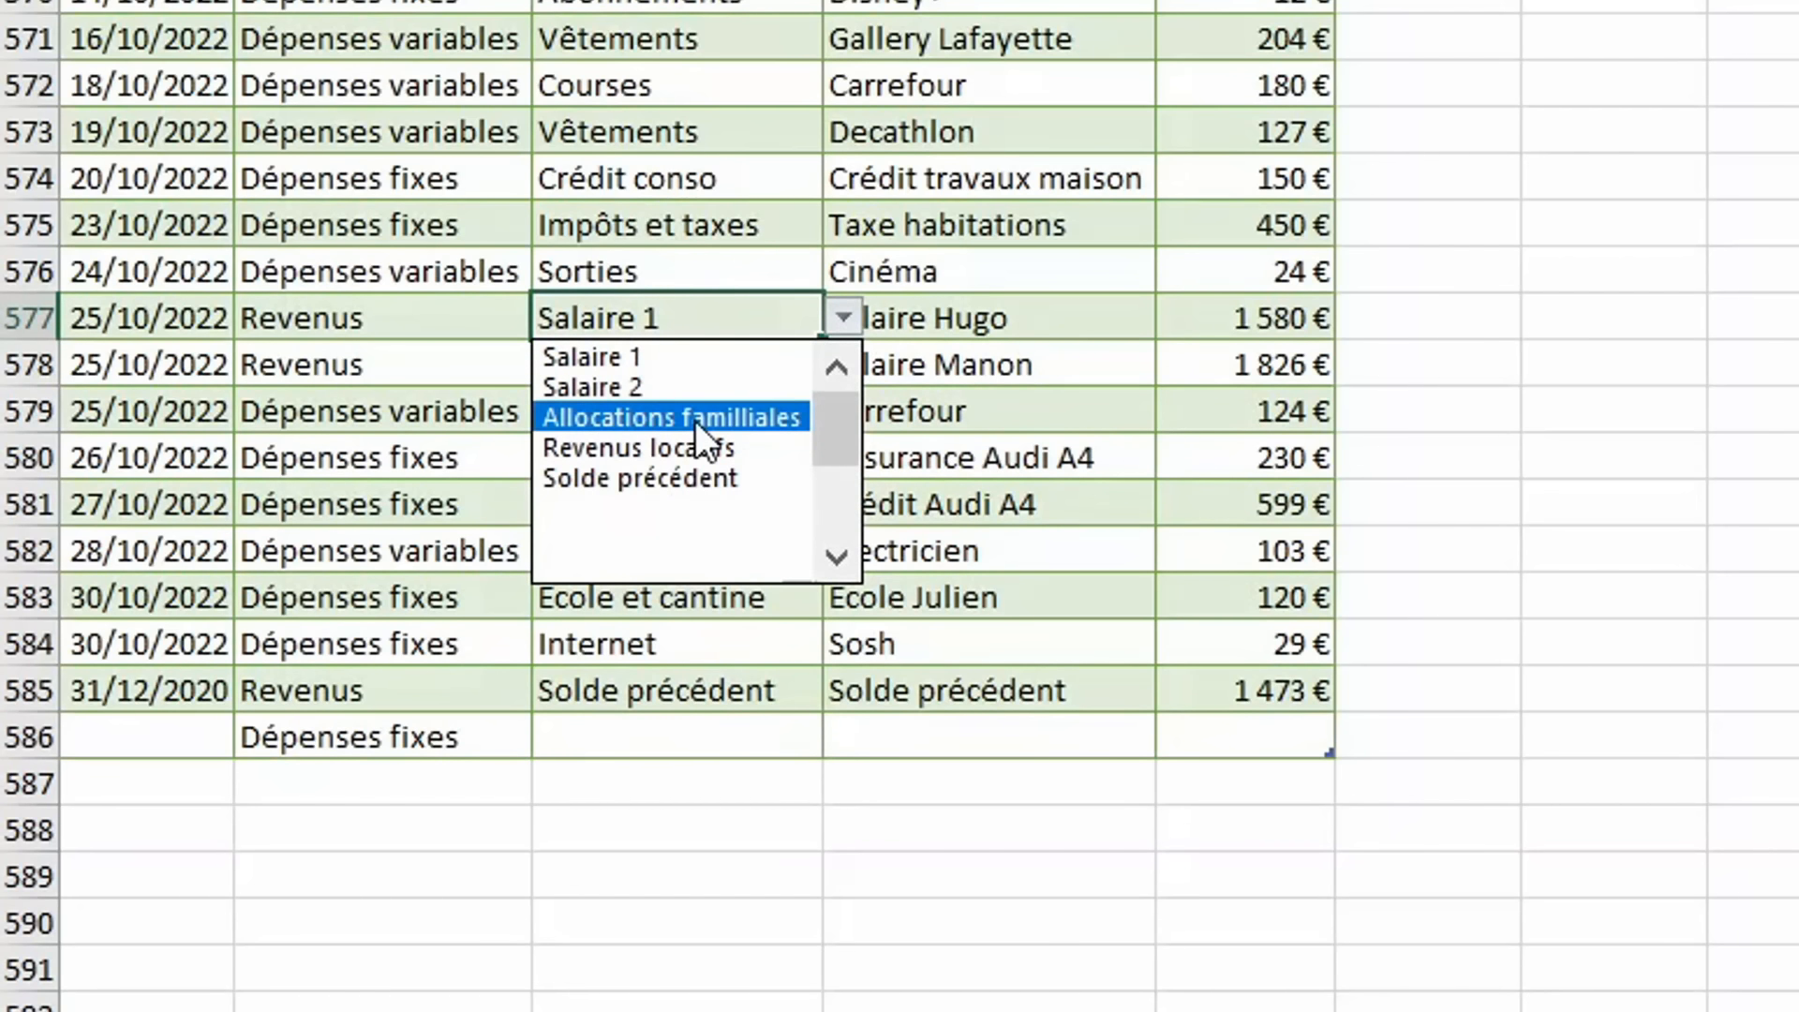
left_click(569, 773)
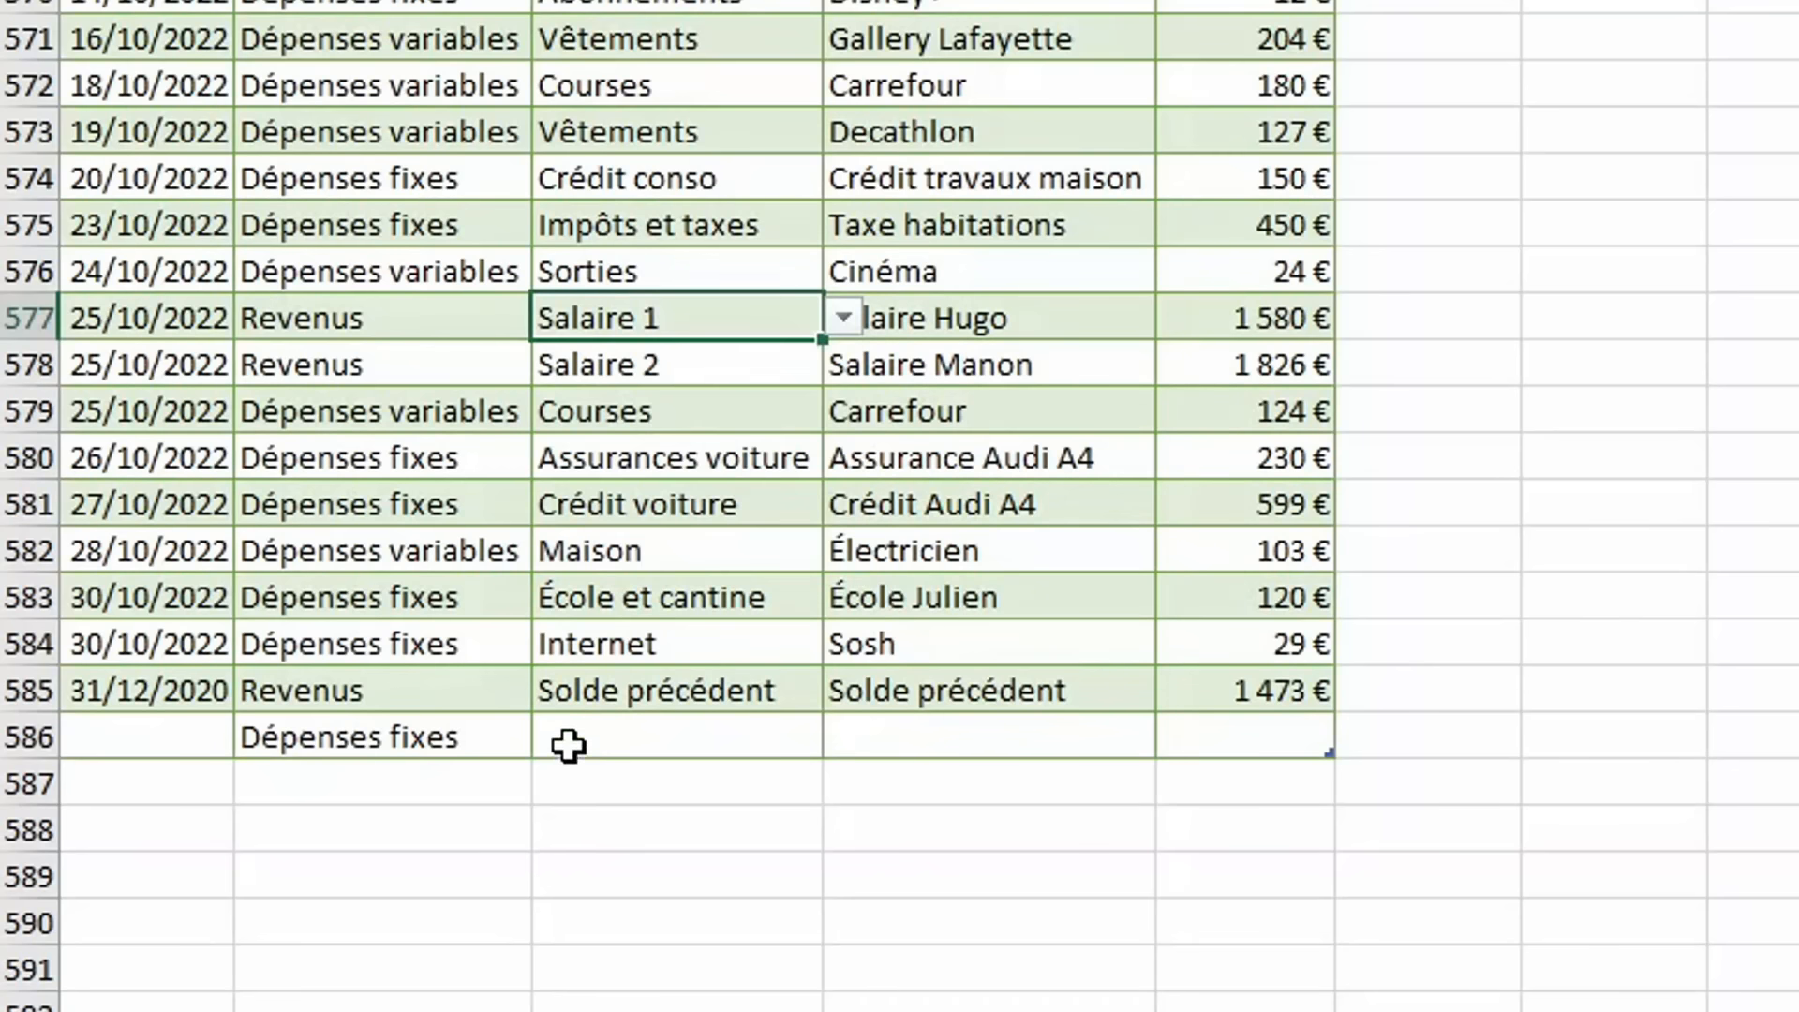
Delete the incomplete test row 586 from the end of the transaction table.
left_click(572, 746)
key("shift+space")
key("ctrl+minus")
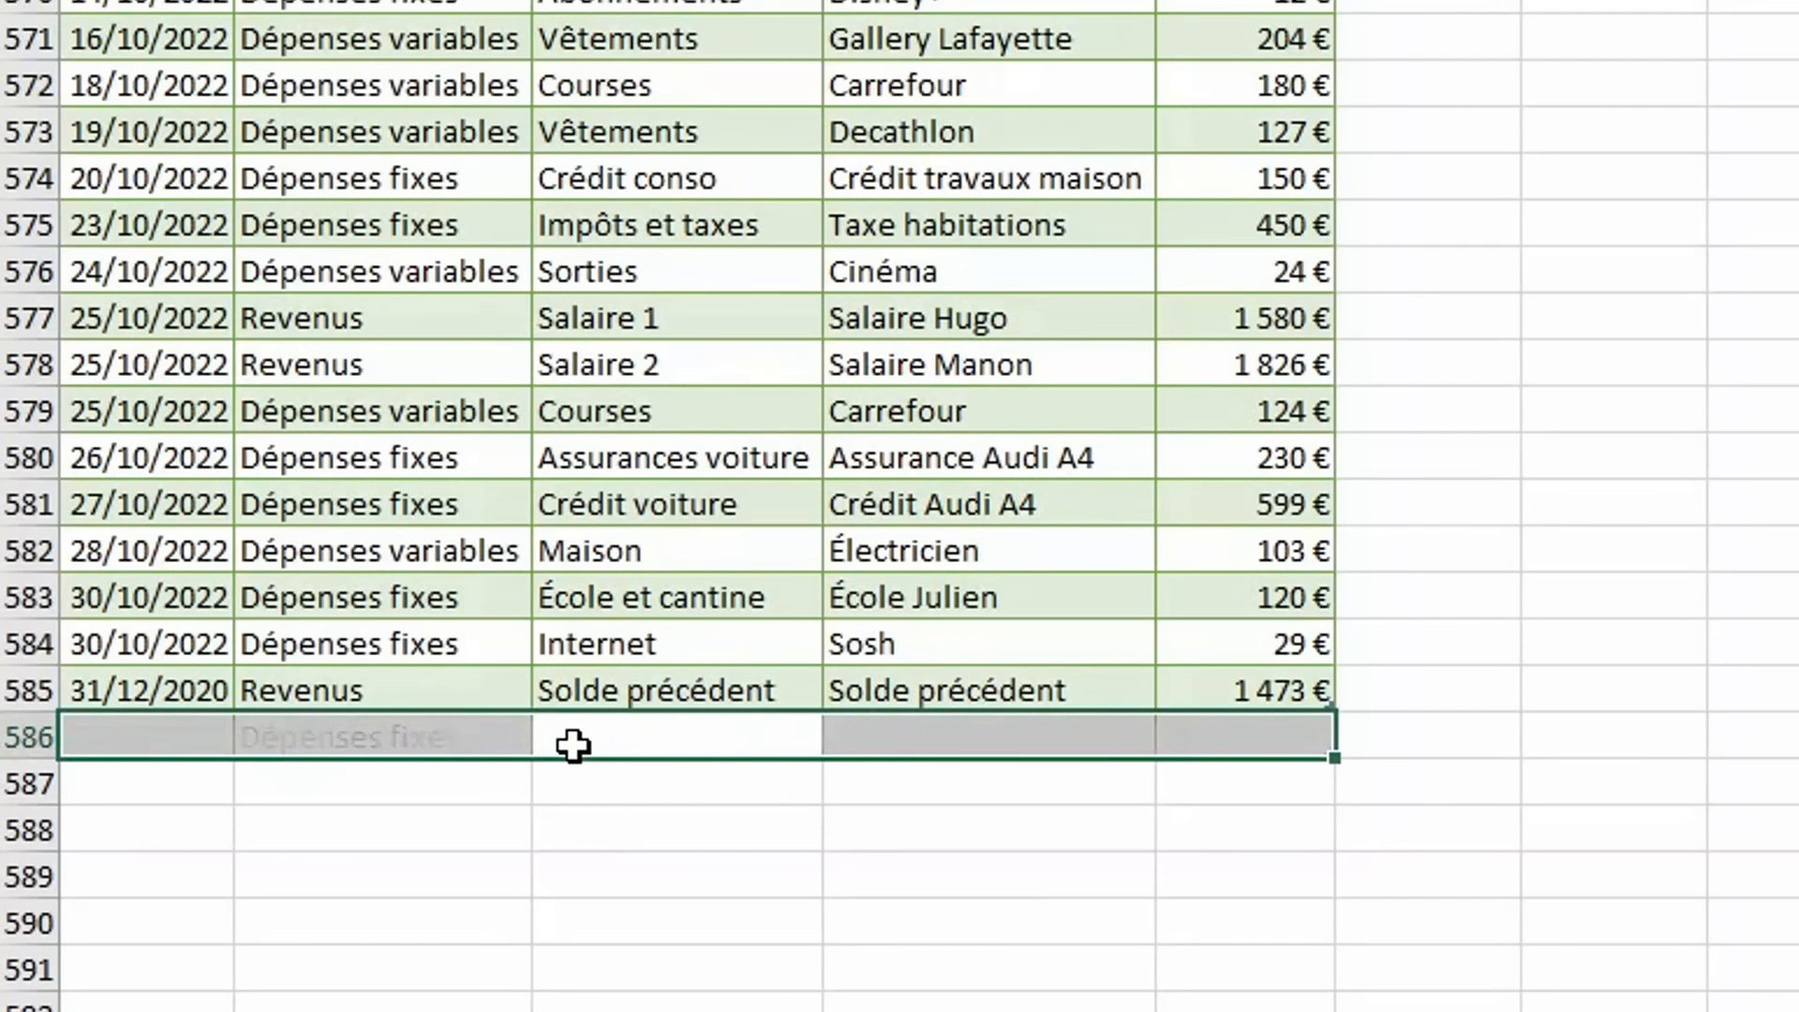
left_click(821, 367)
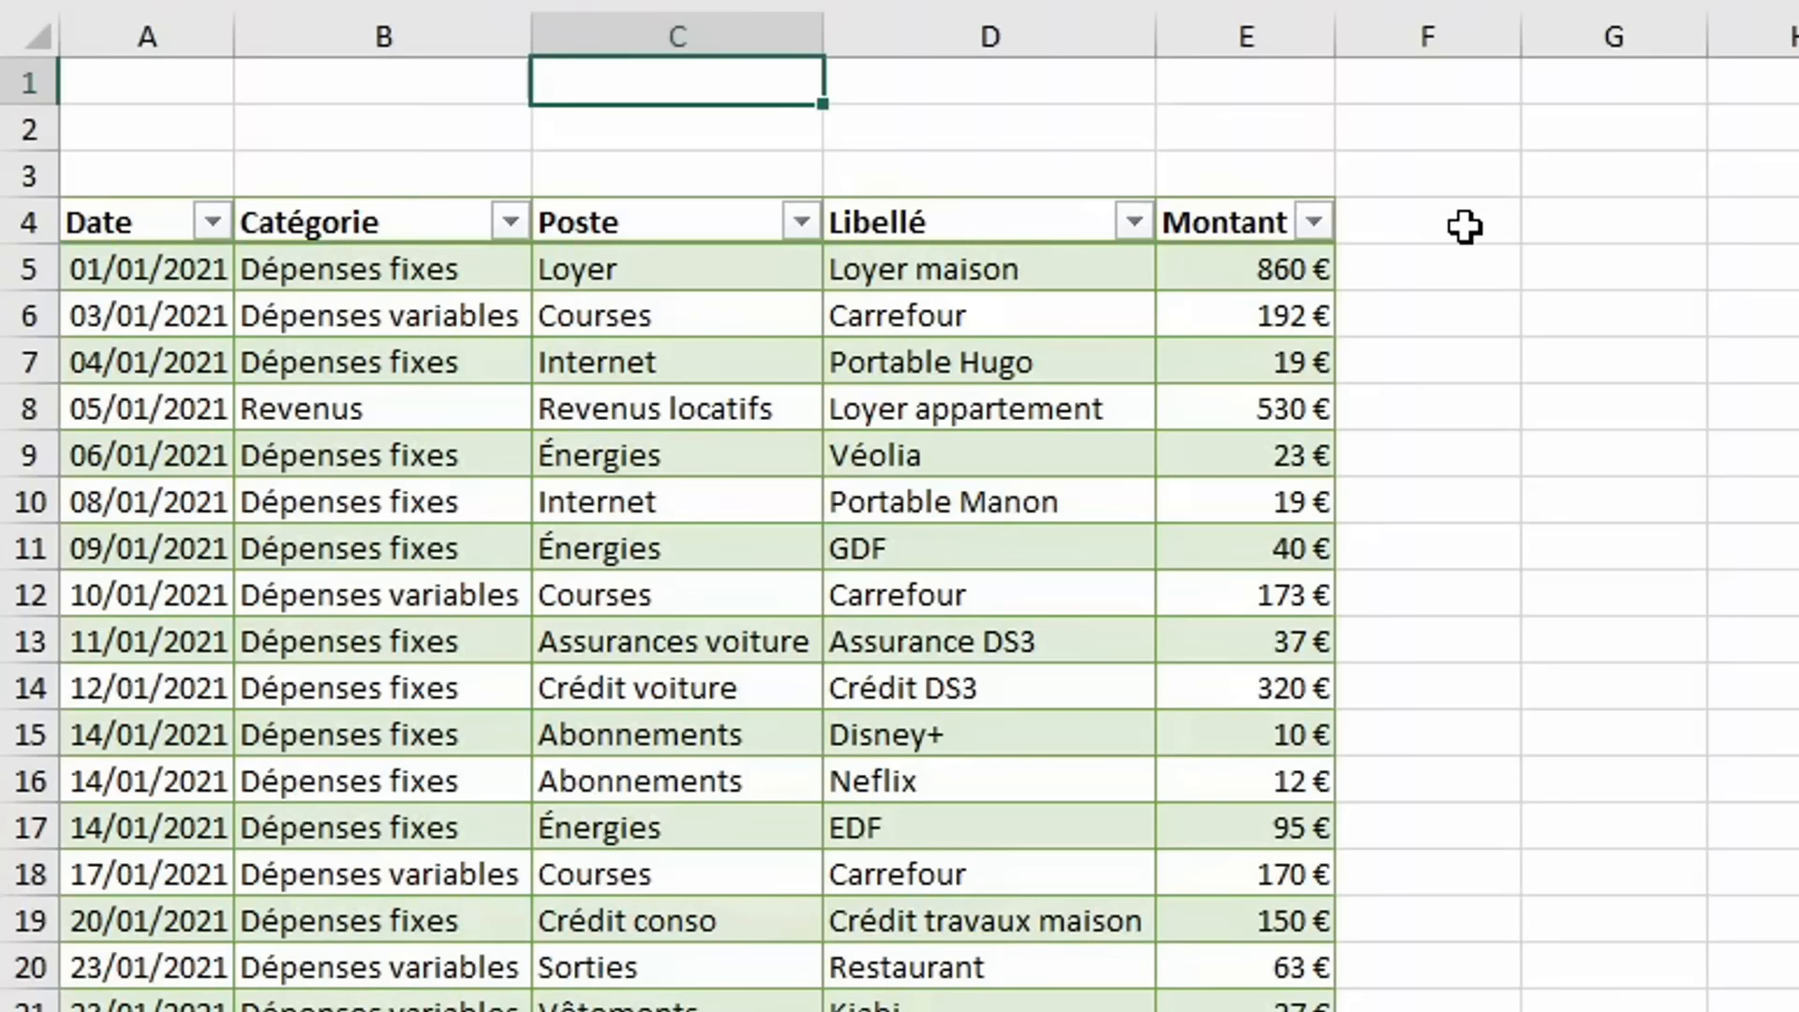
Add a new table column headed Solde in F4, directly beside Montant.
left_click(1465, 226)
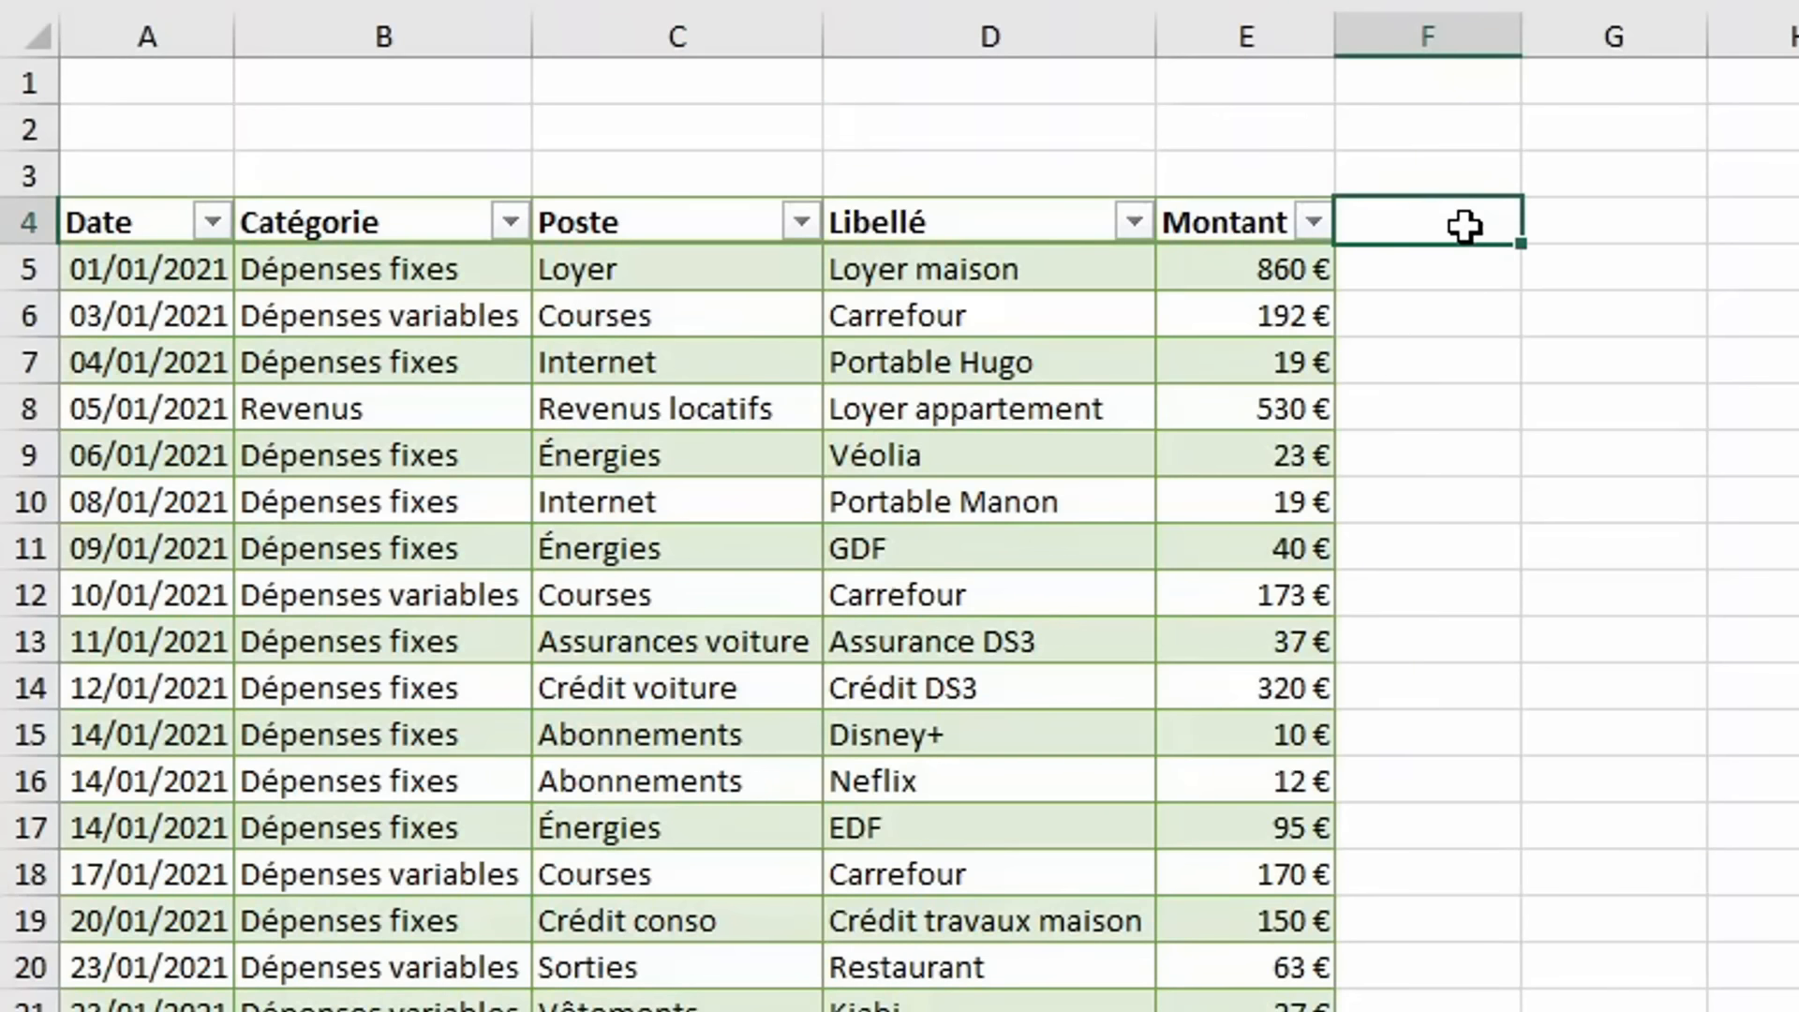
type("Solde")
key("Return")
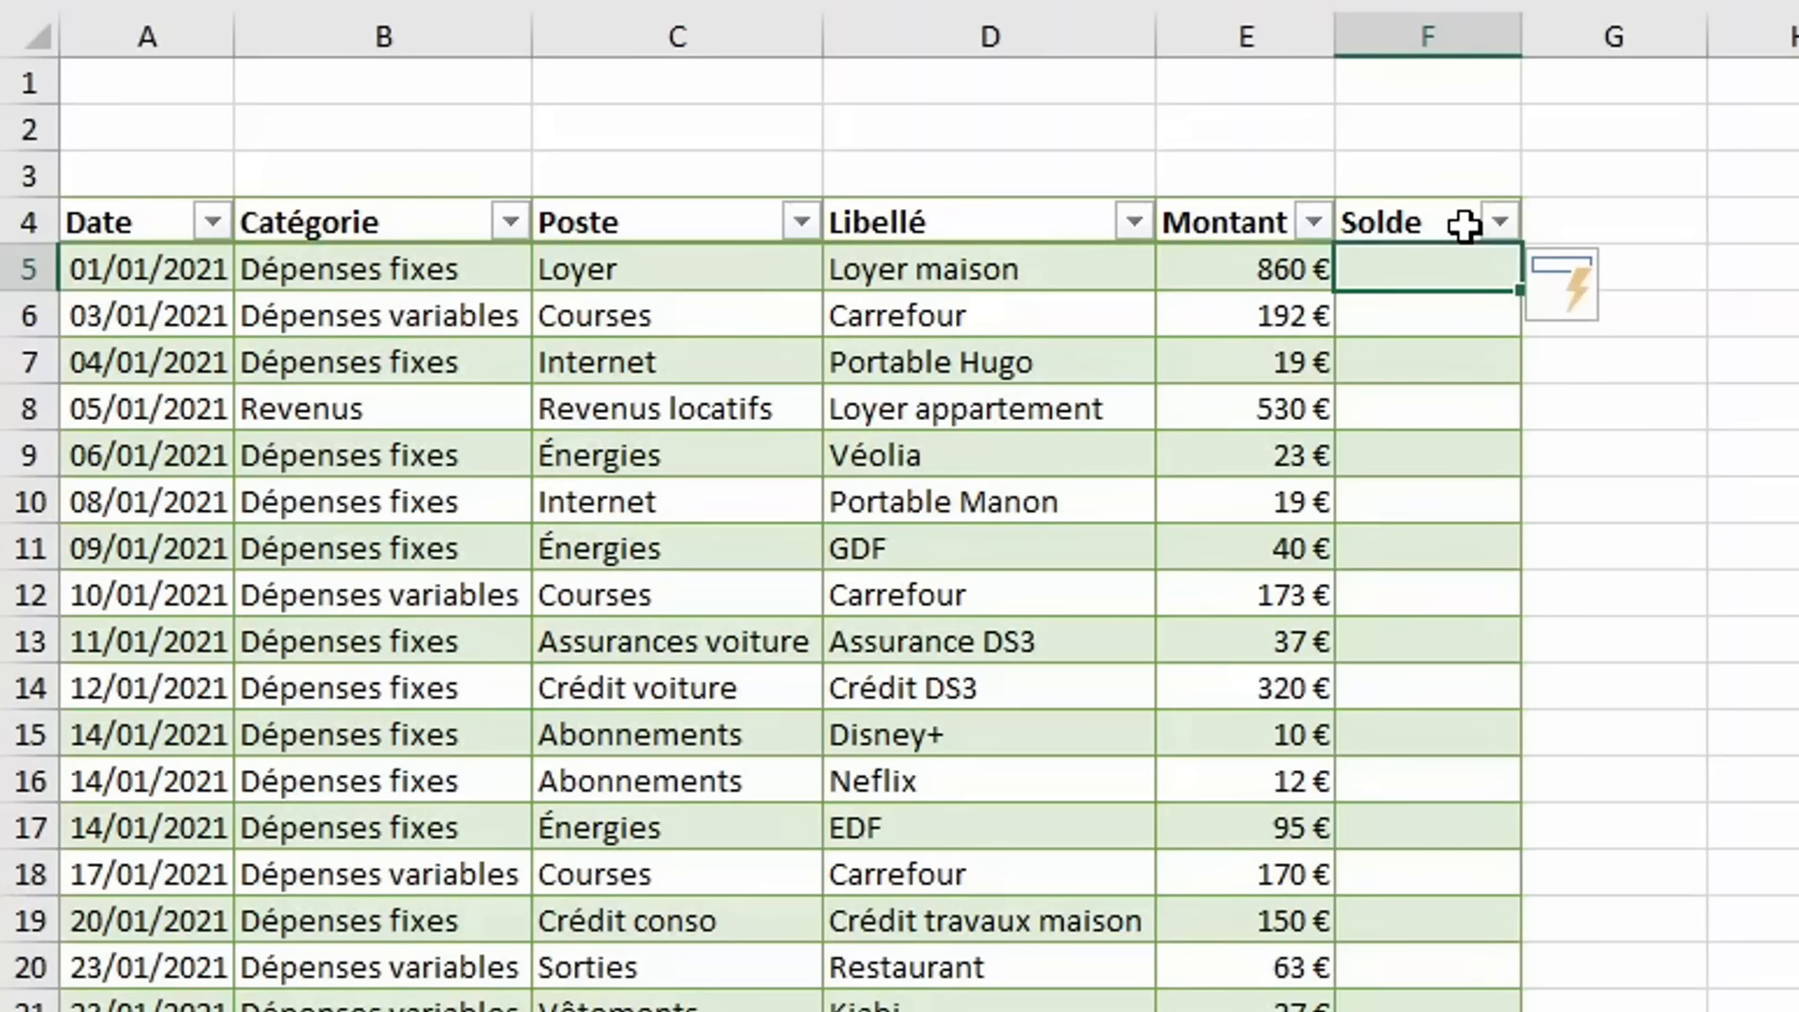
type("=")
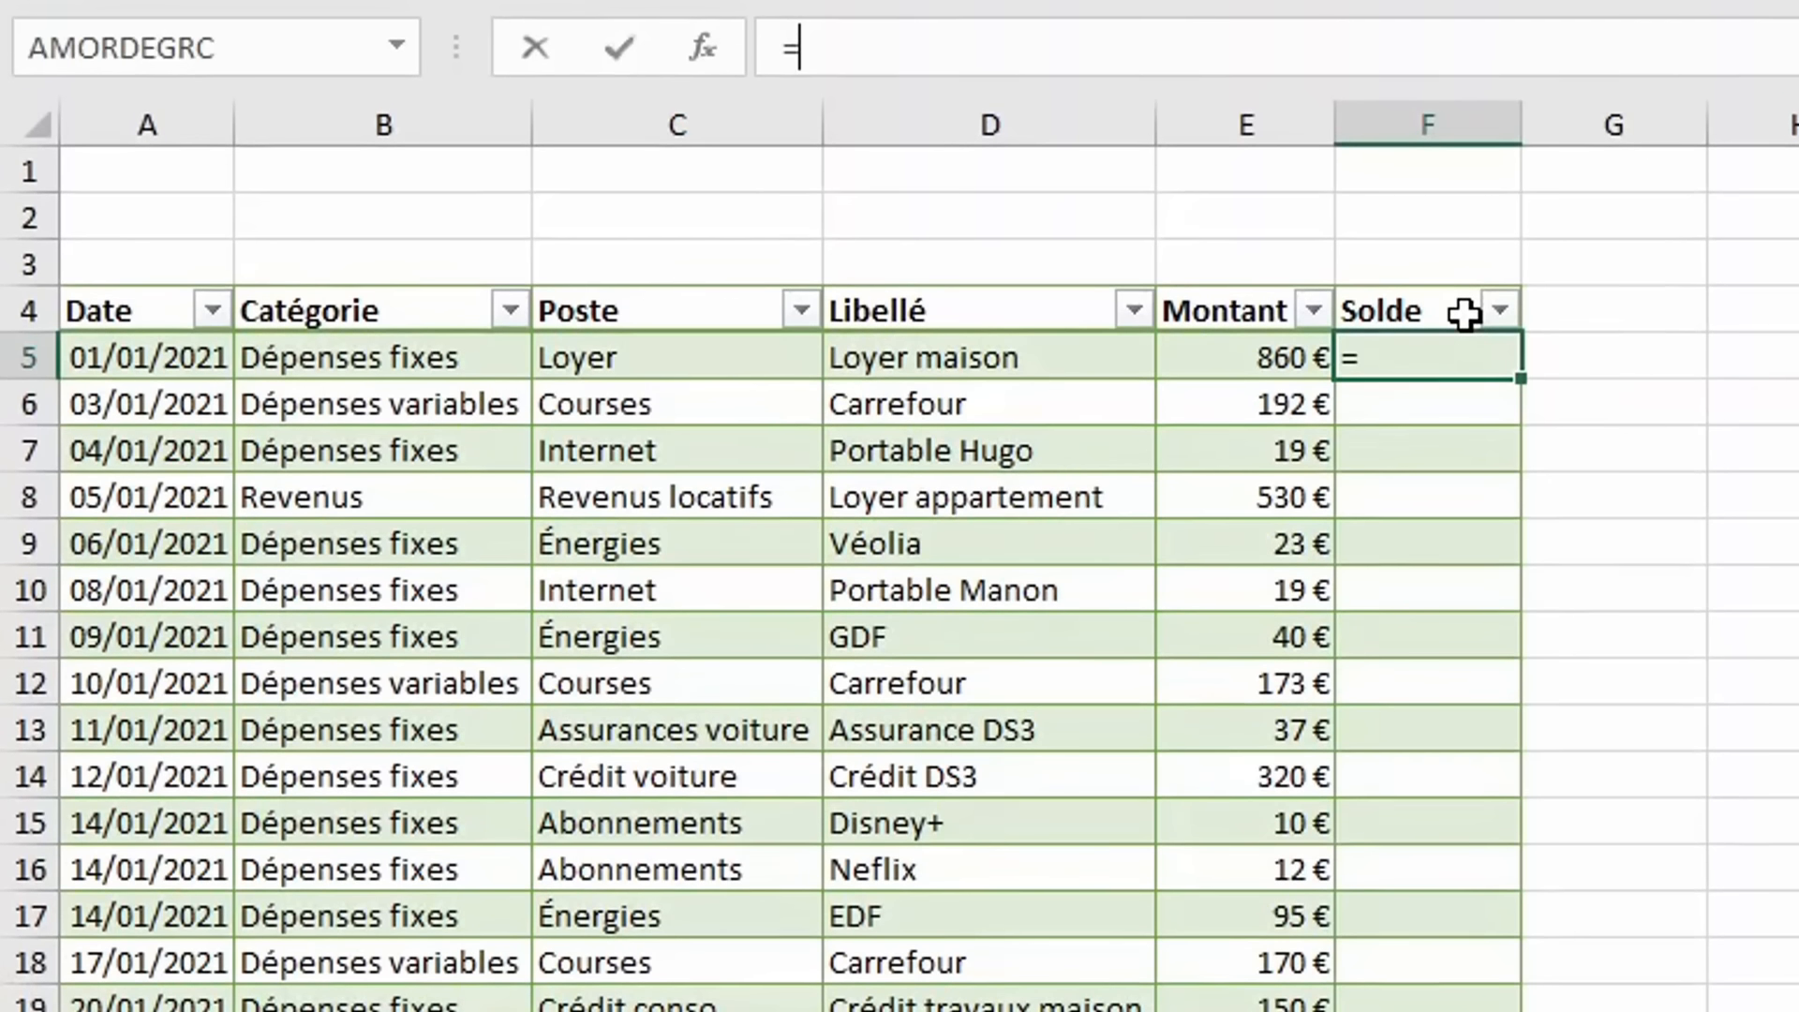
type("si(")
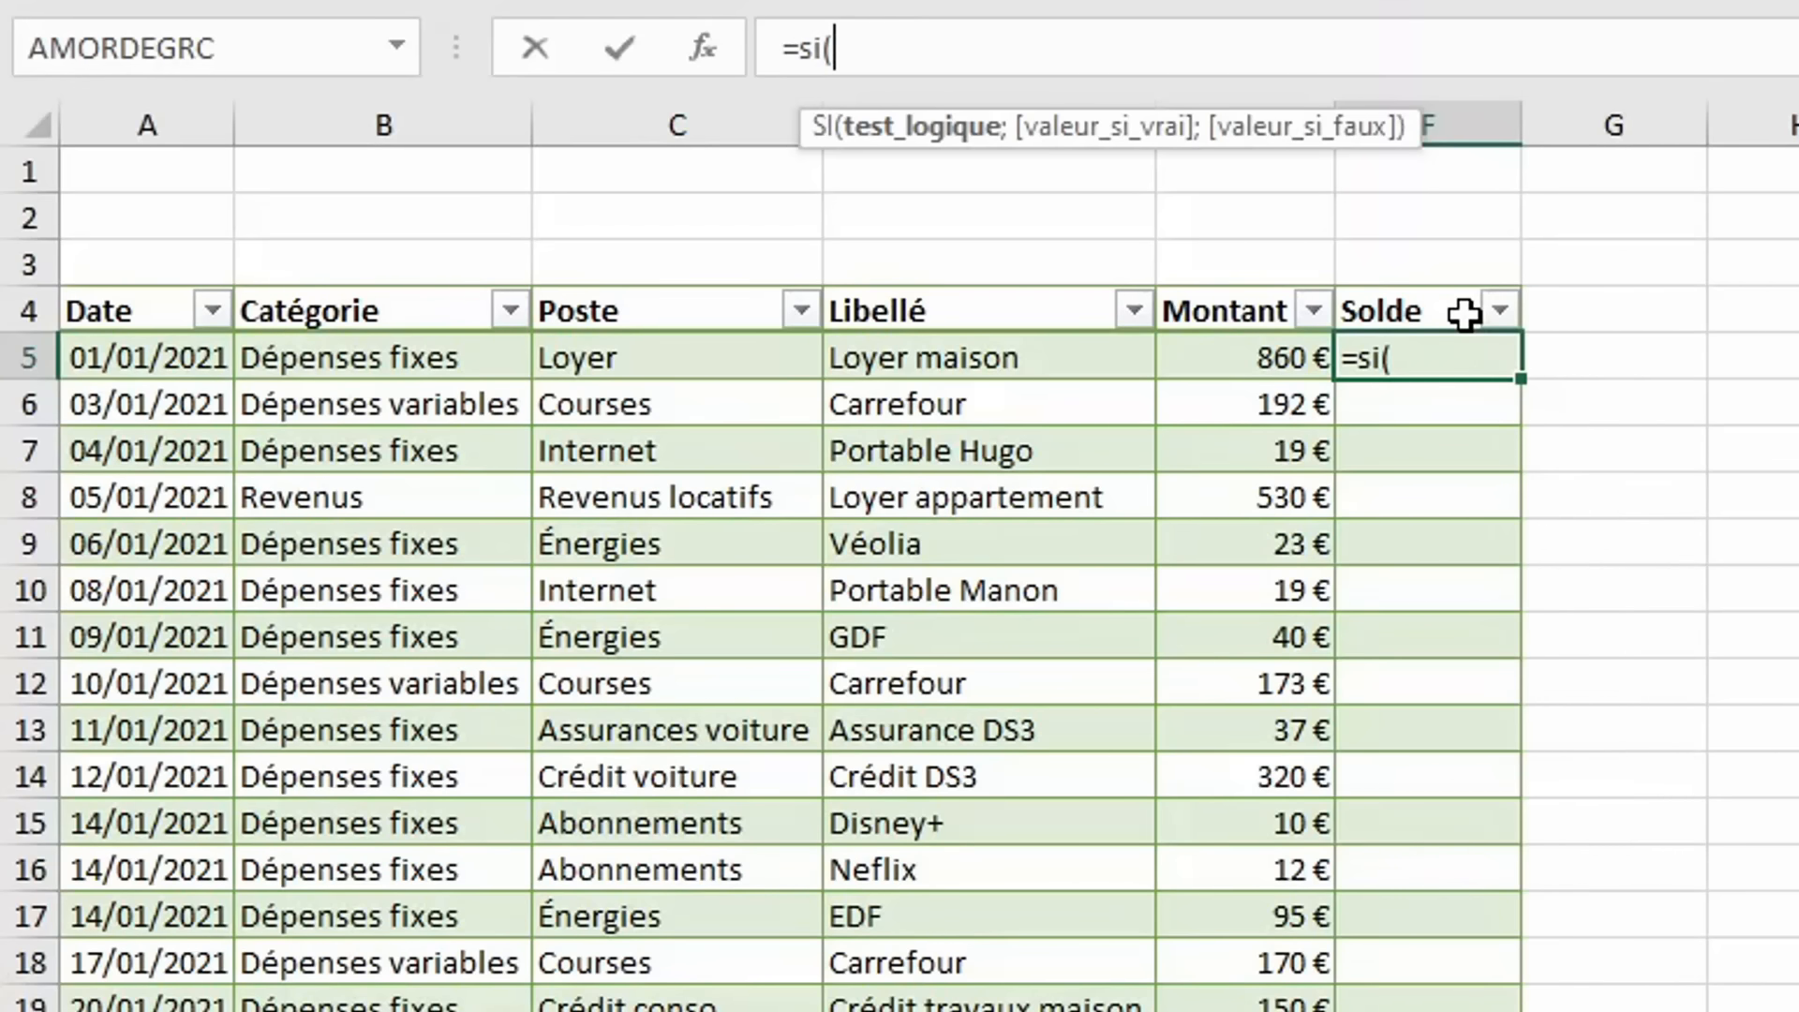
left_click(454, 355)
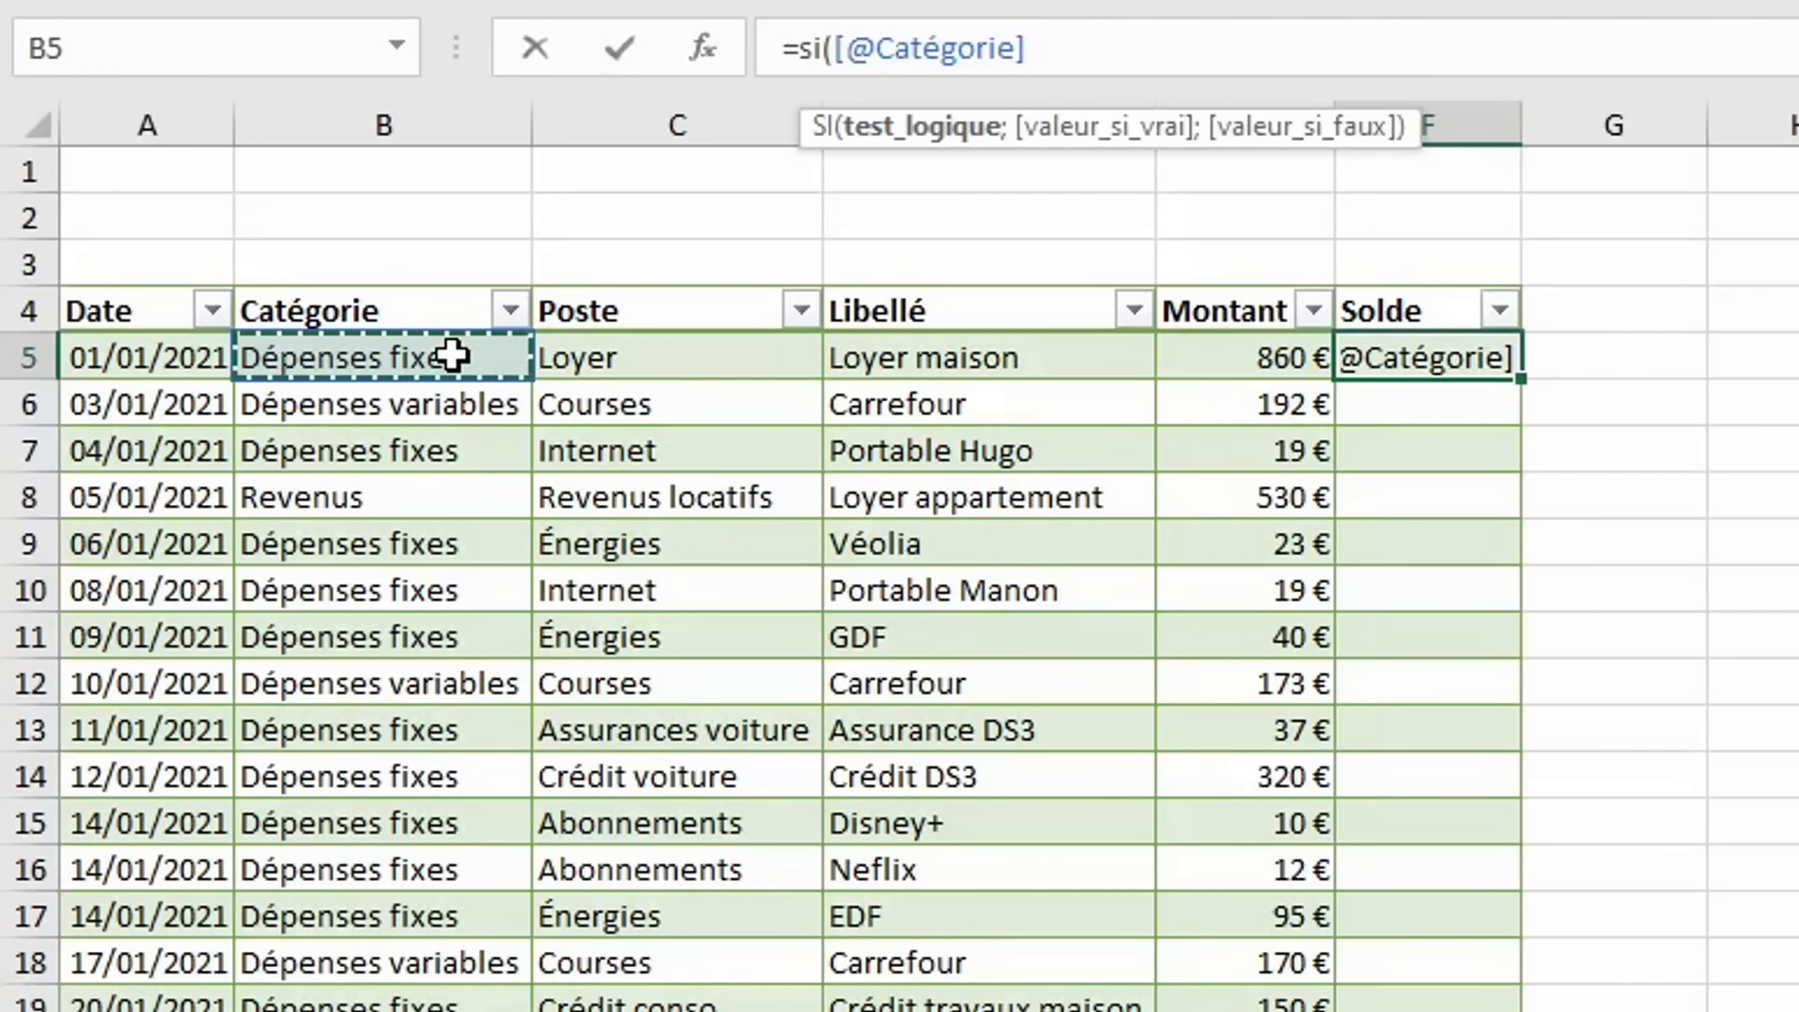
type("=")
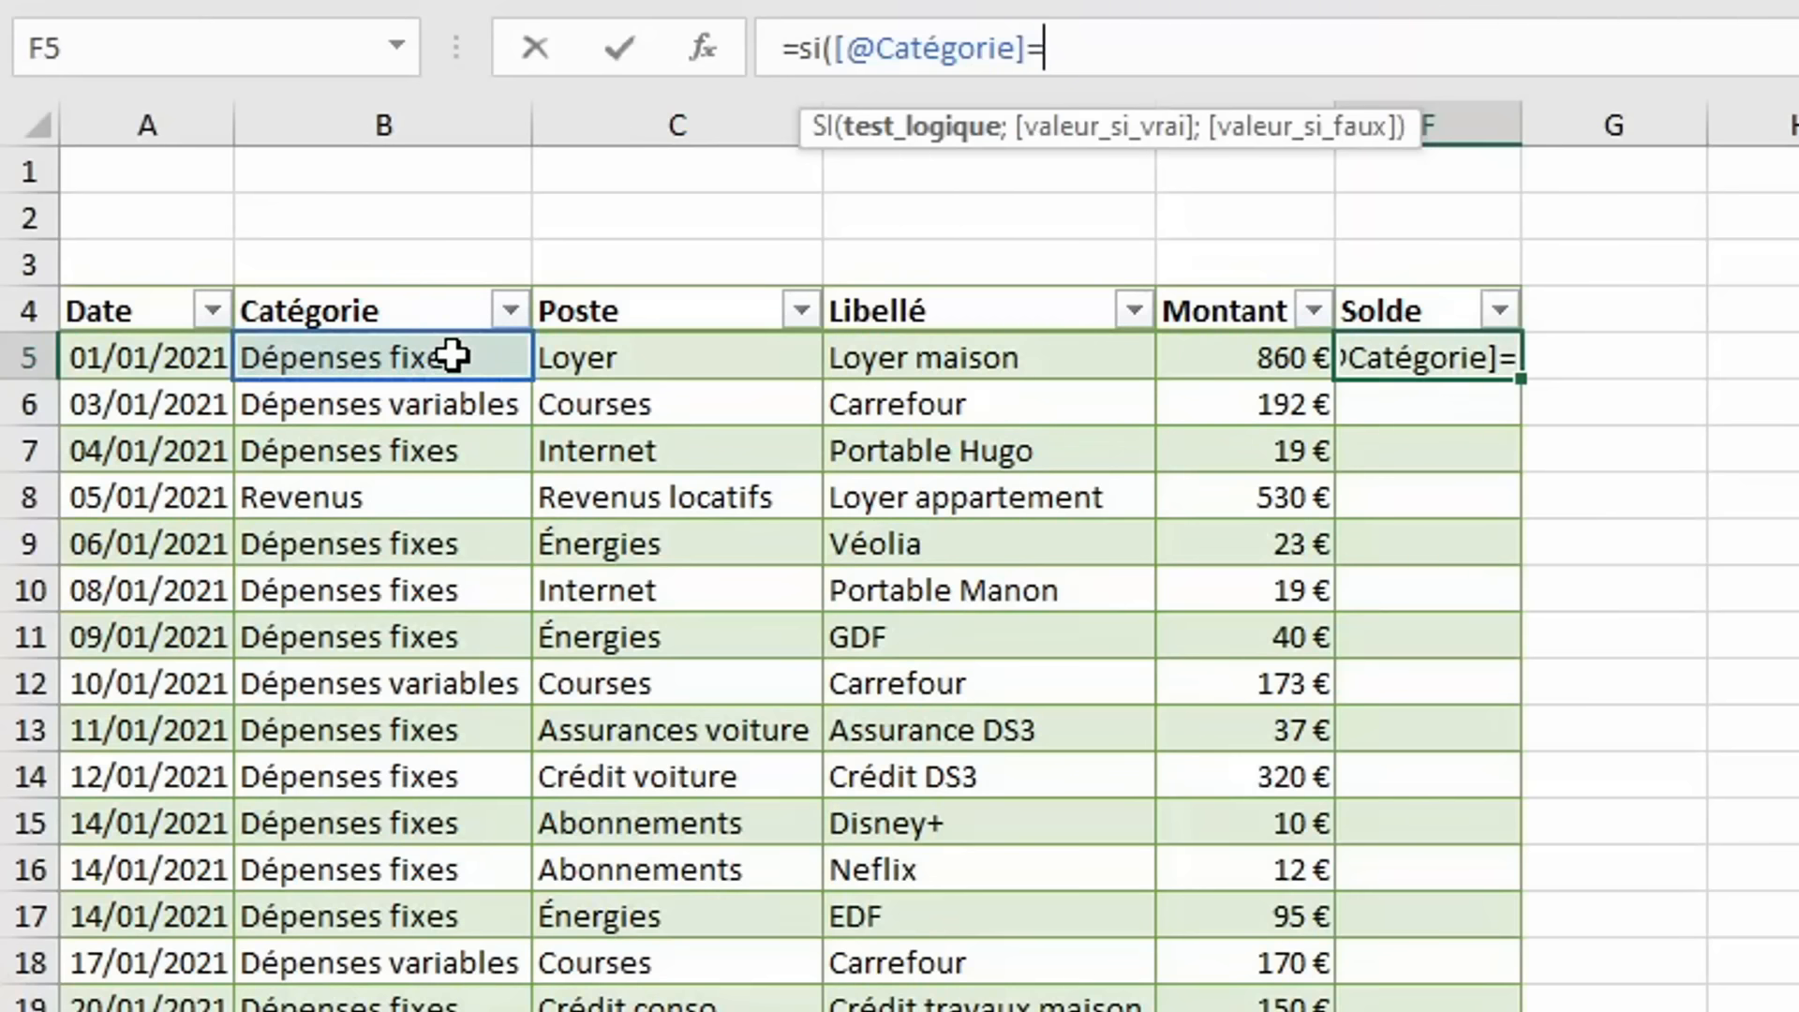
type("\"Revenus")
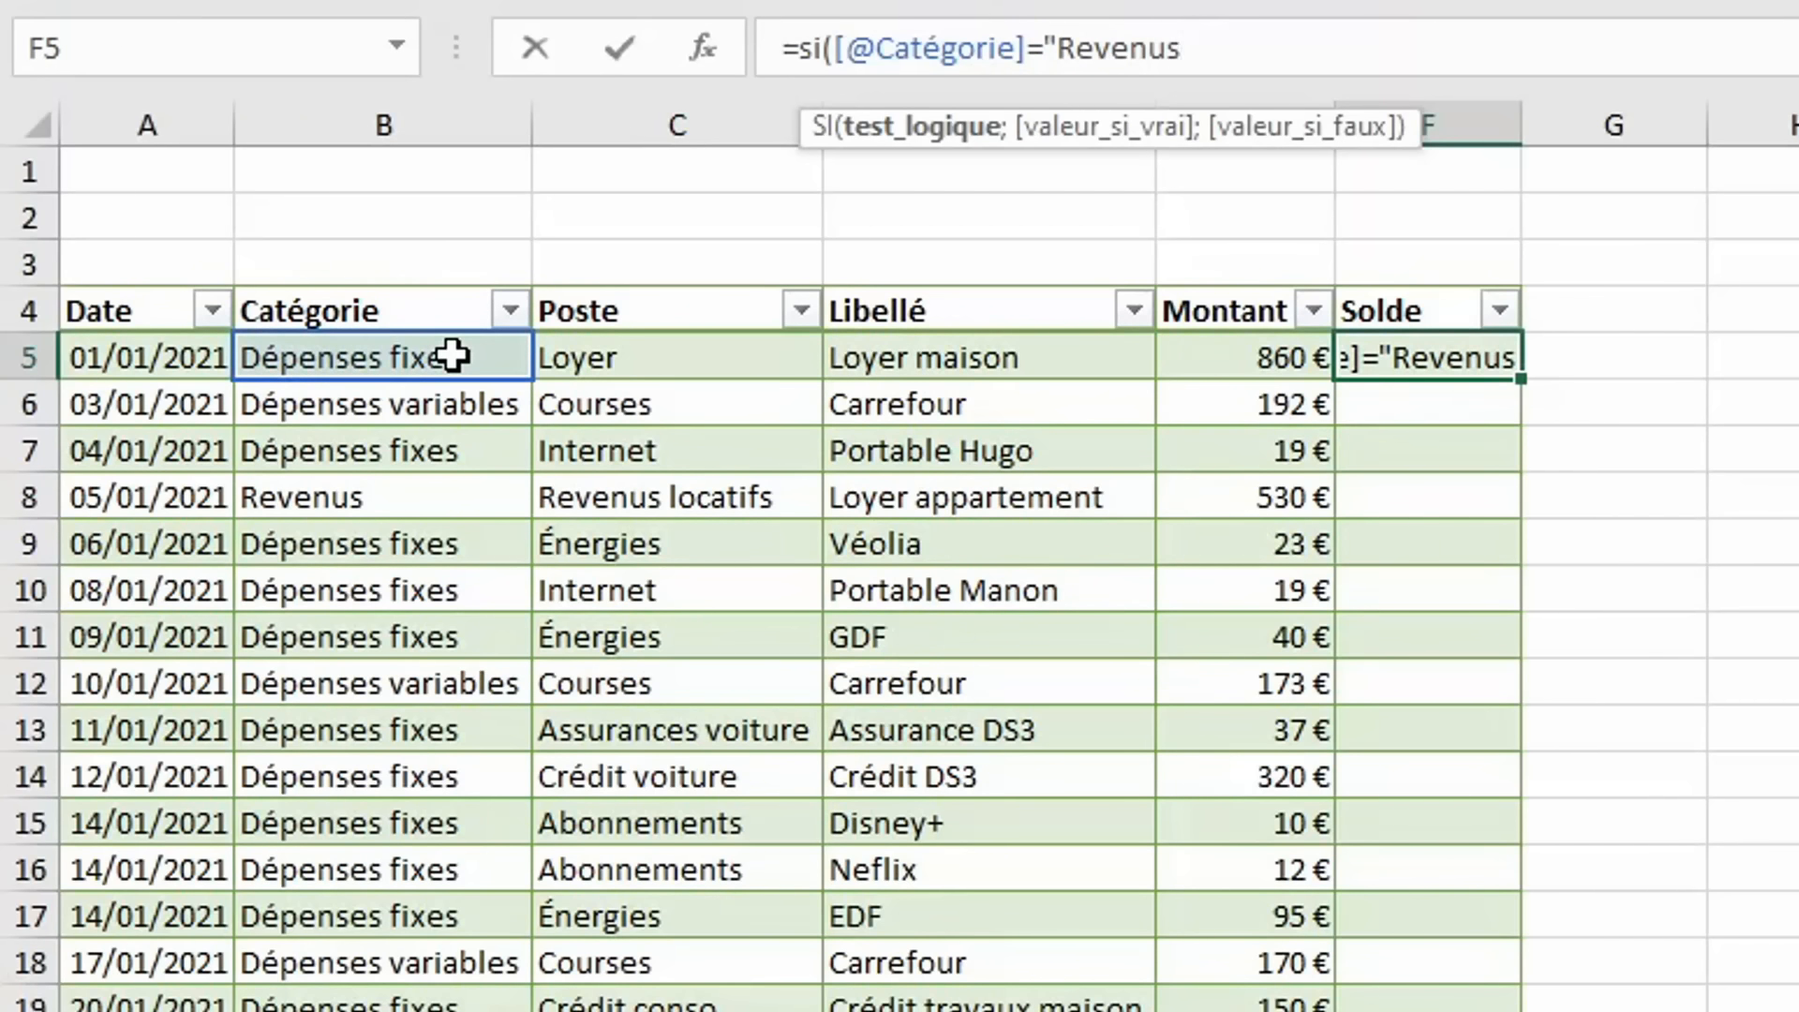
type("\";")
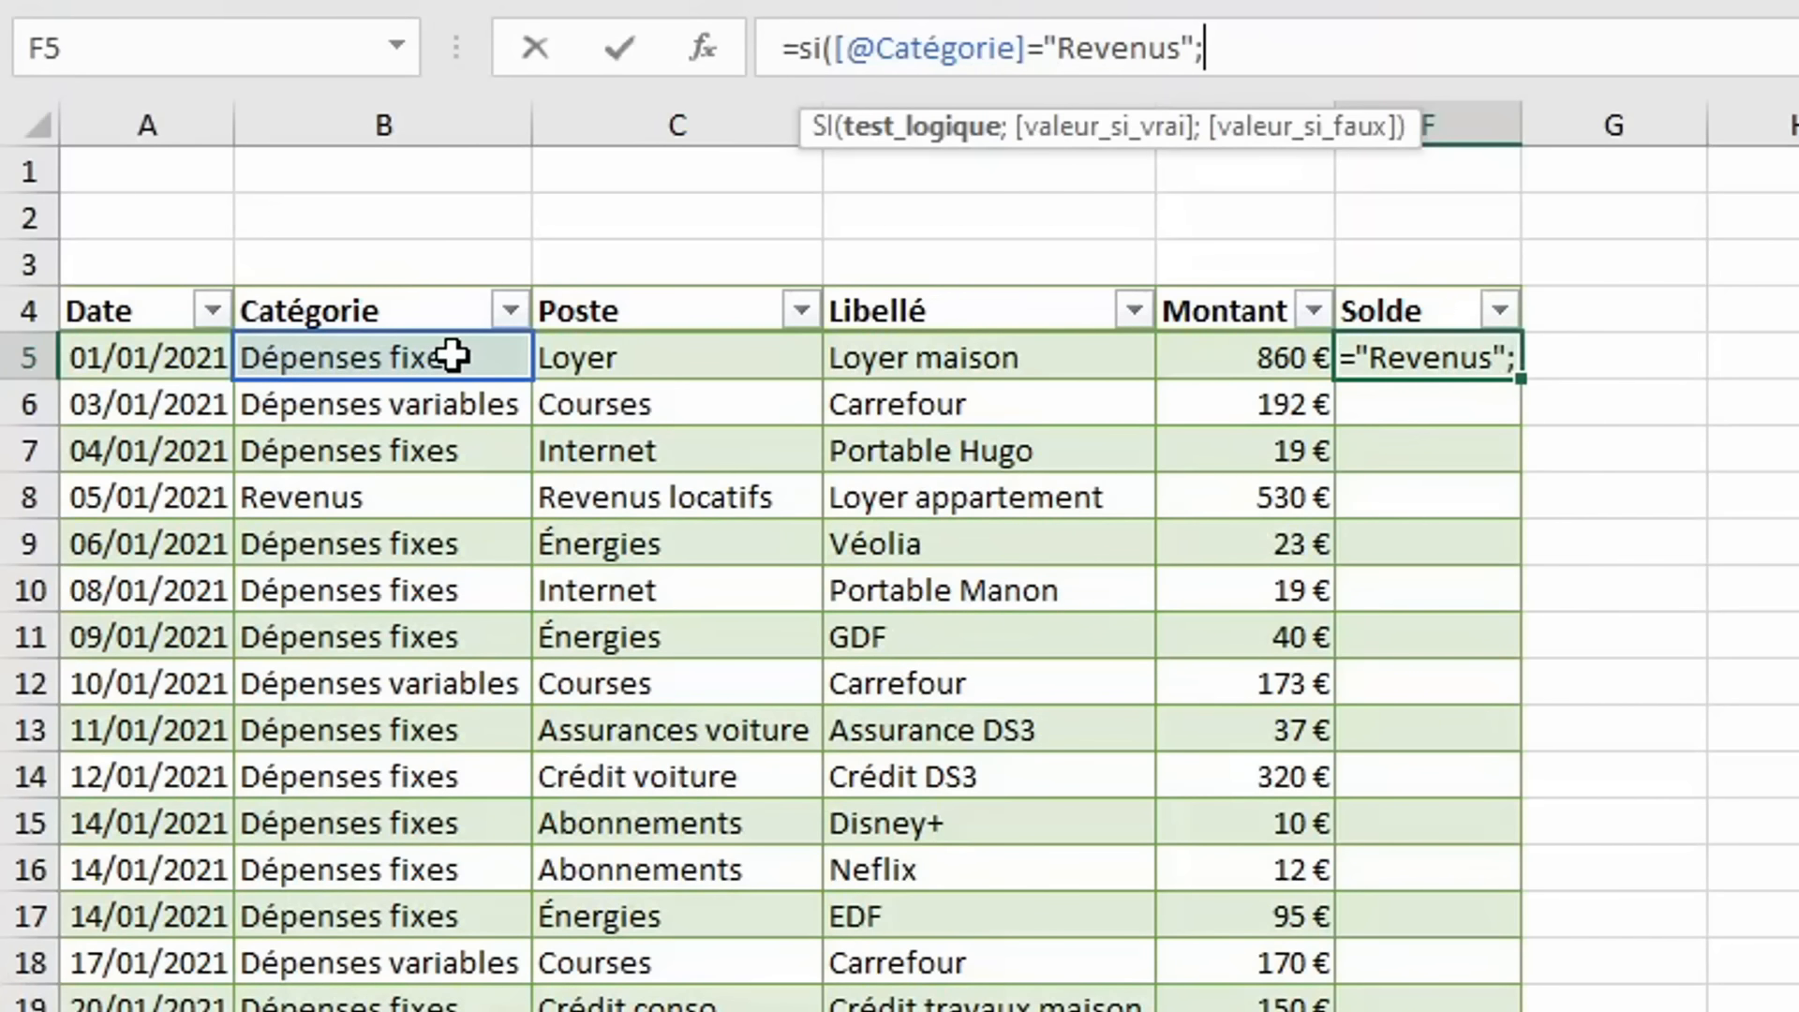
left_click(1256, 353)
type(";")
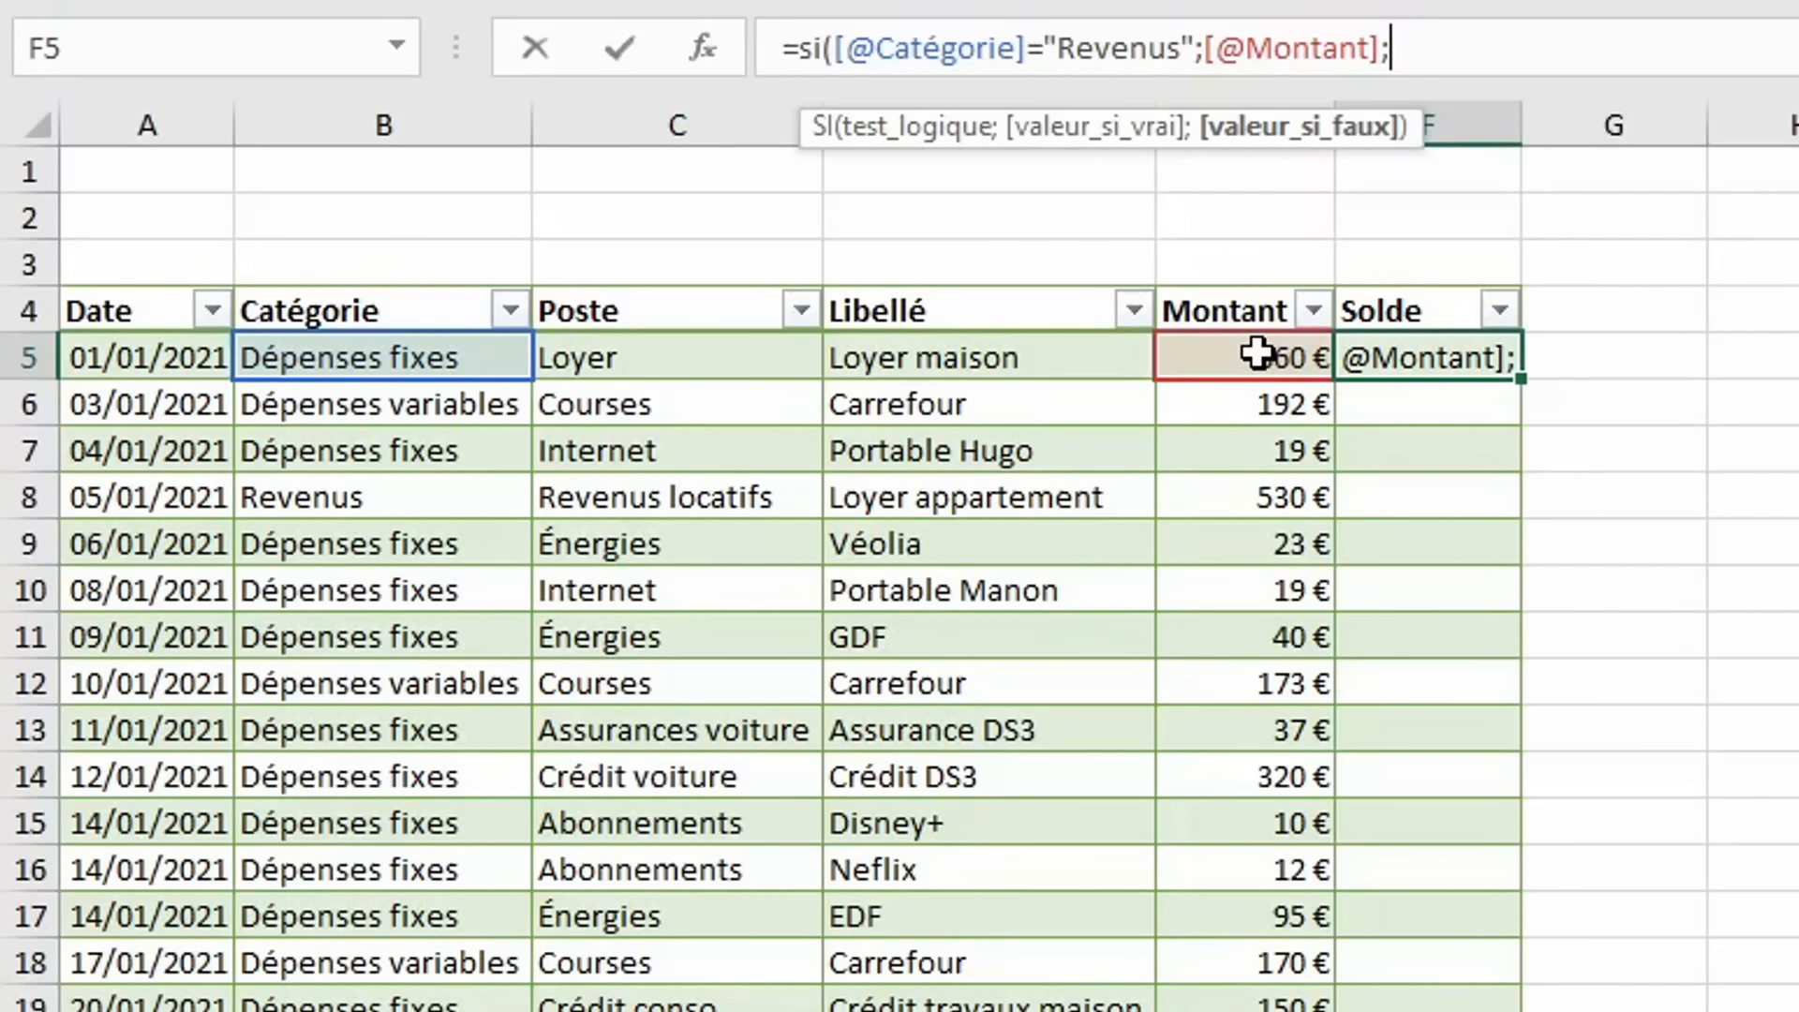
type("-")
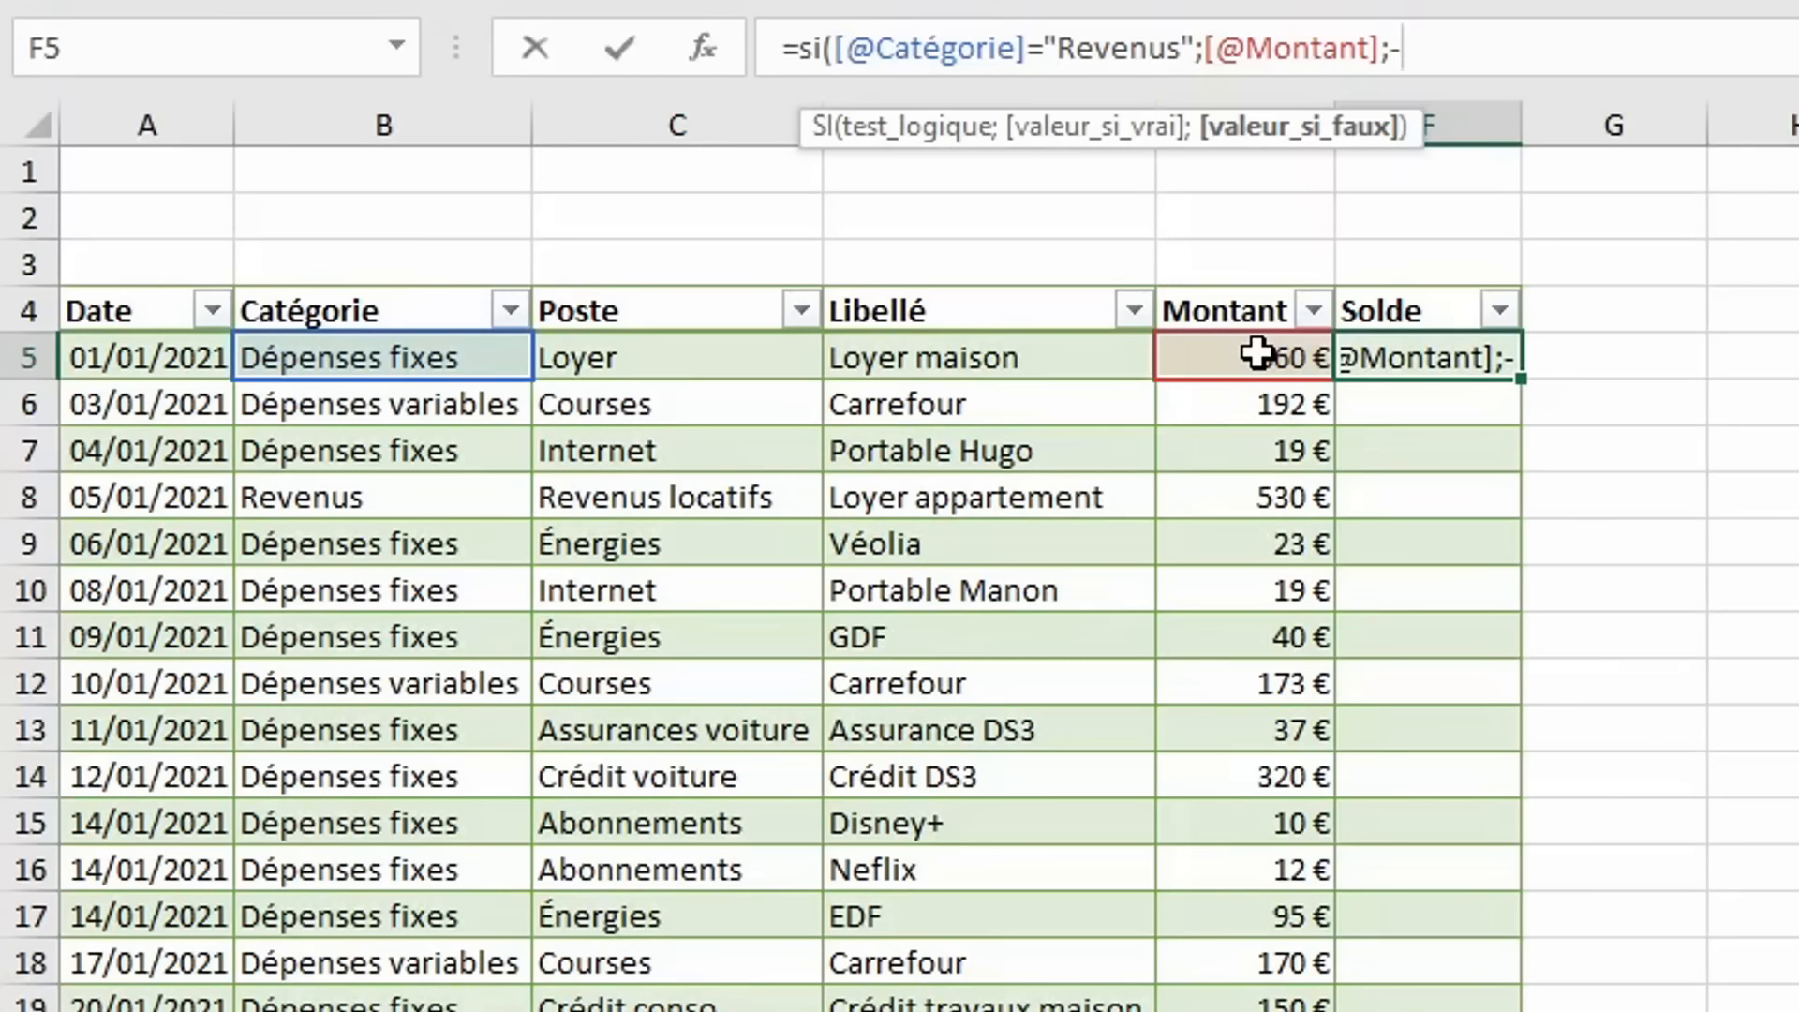
left_click(1257, 353)
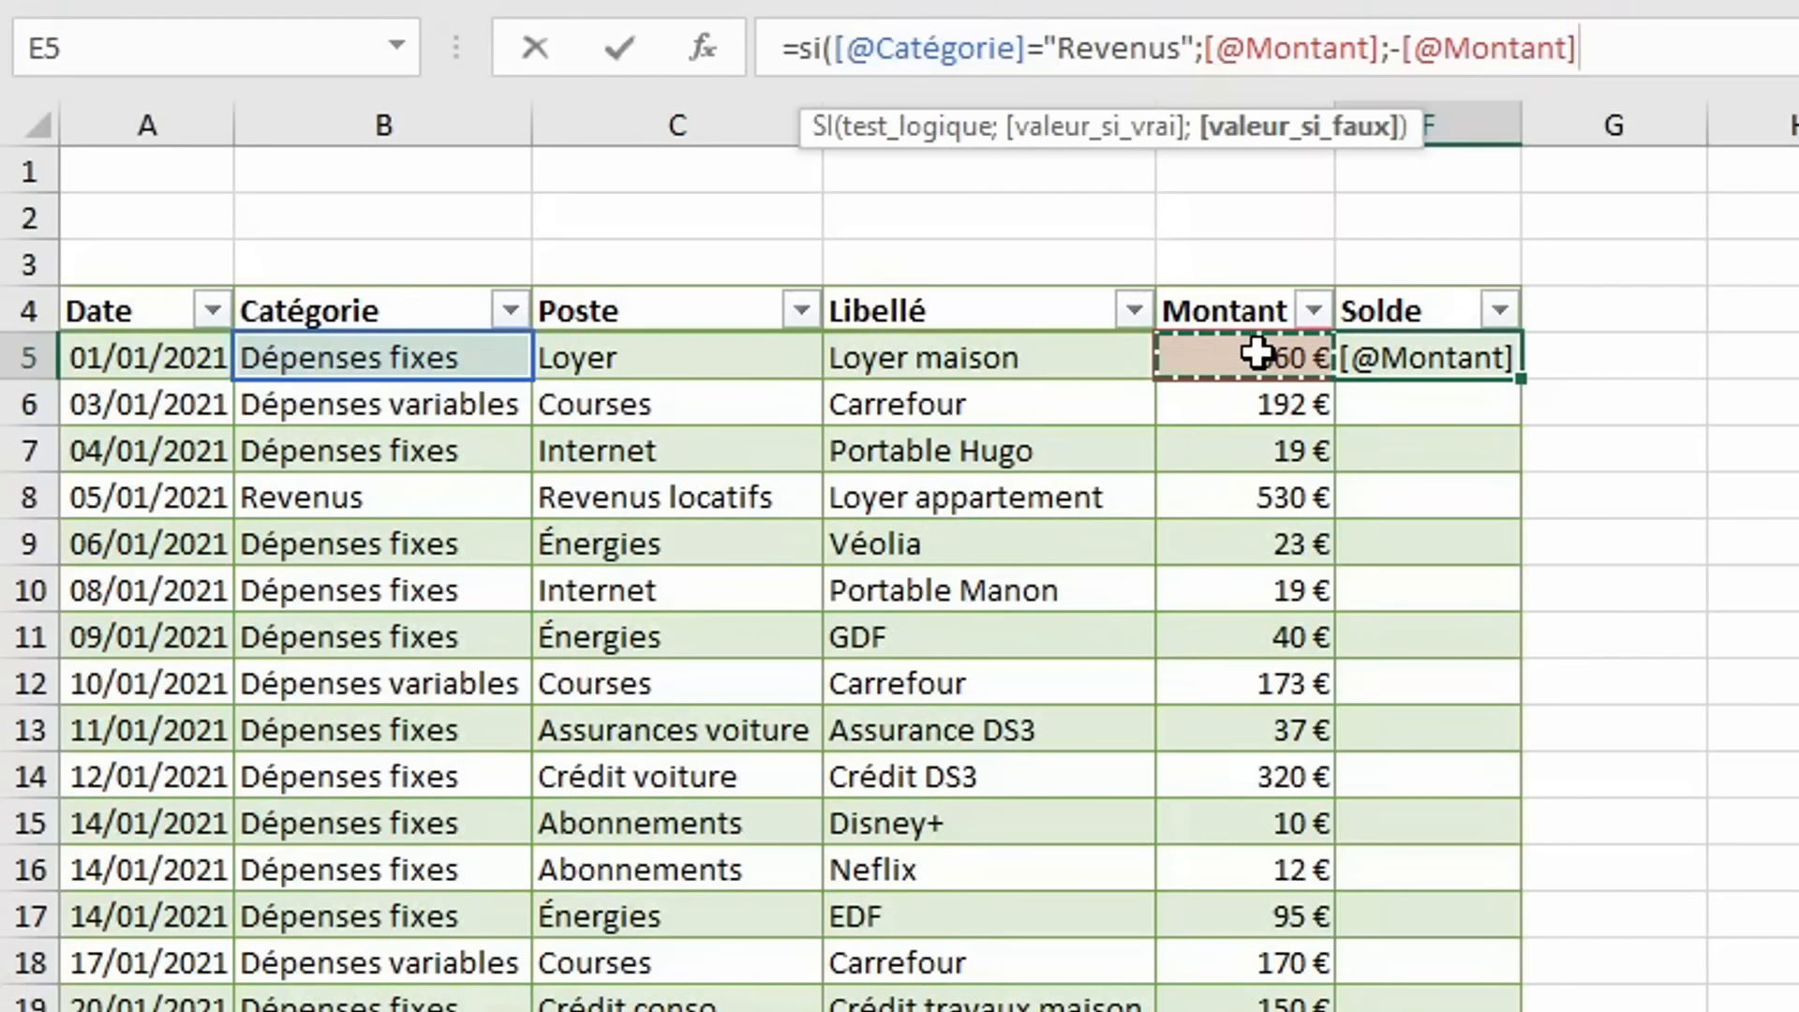
type(")")
key("Return")
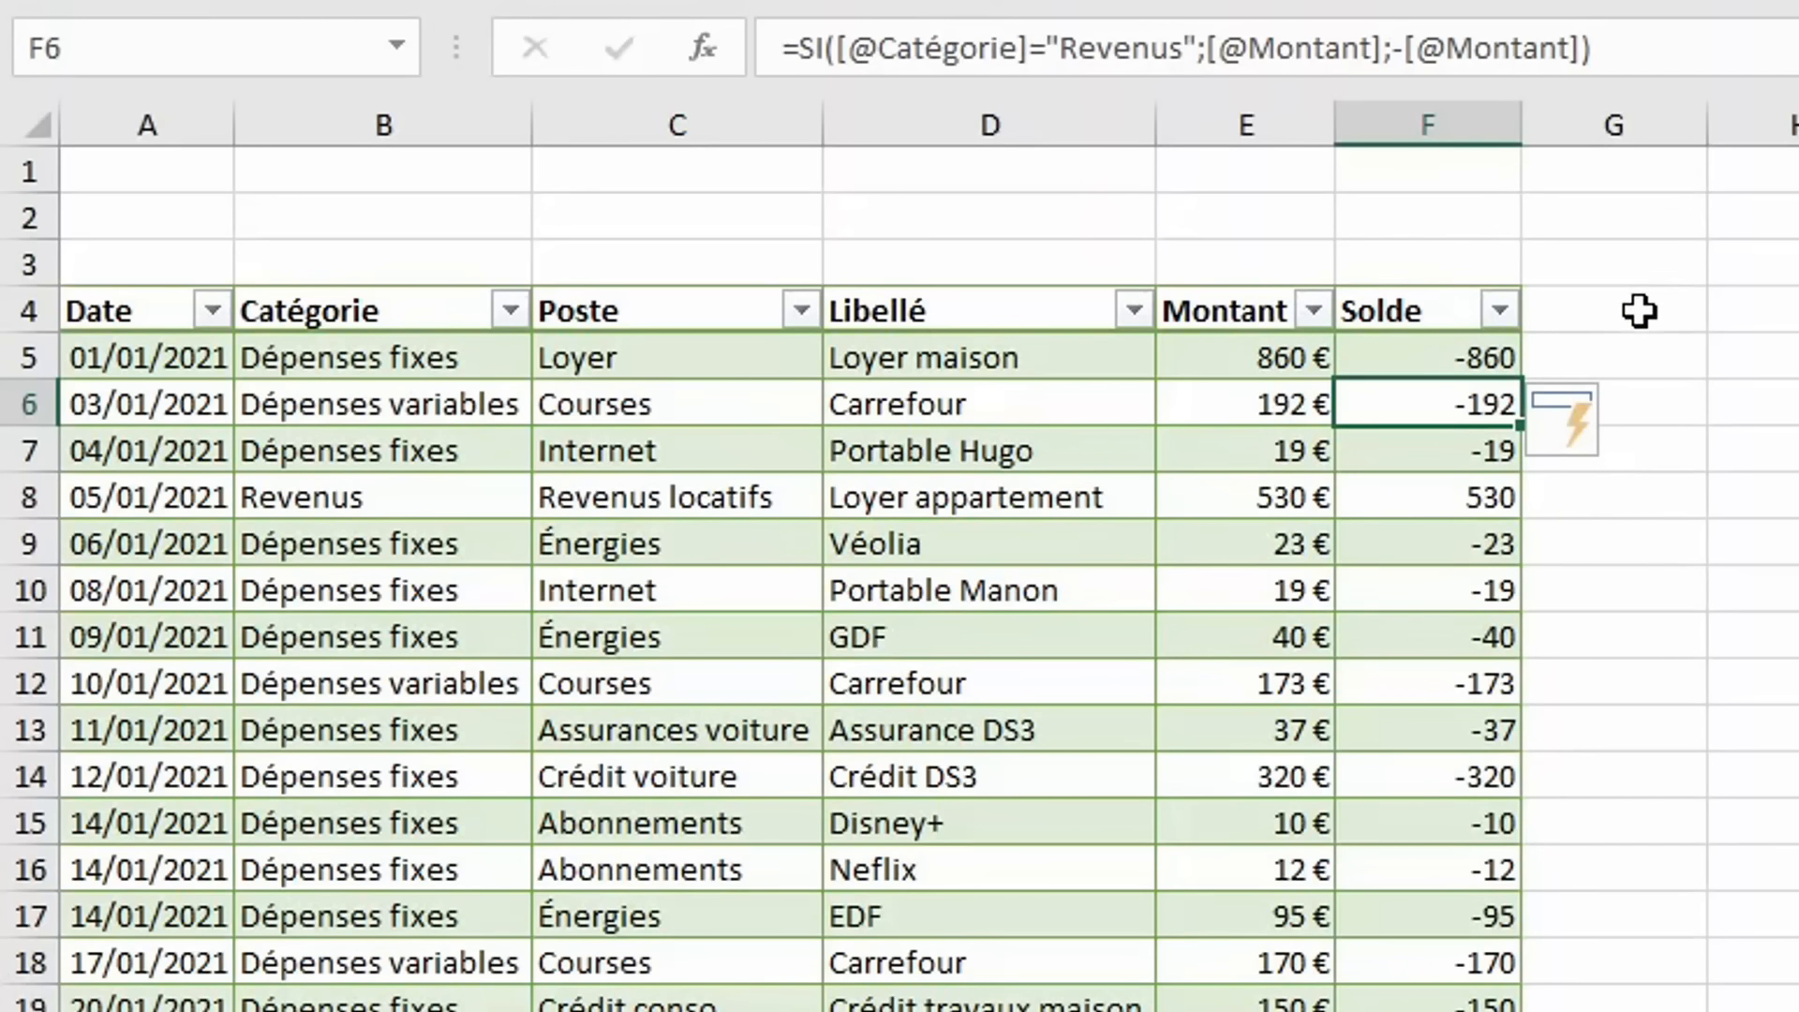
Format all data cells of the Solde column as Monétaire in euros with no decimals.
key("ctrl+space")
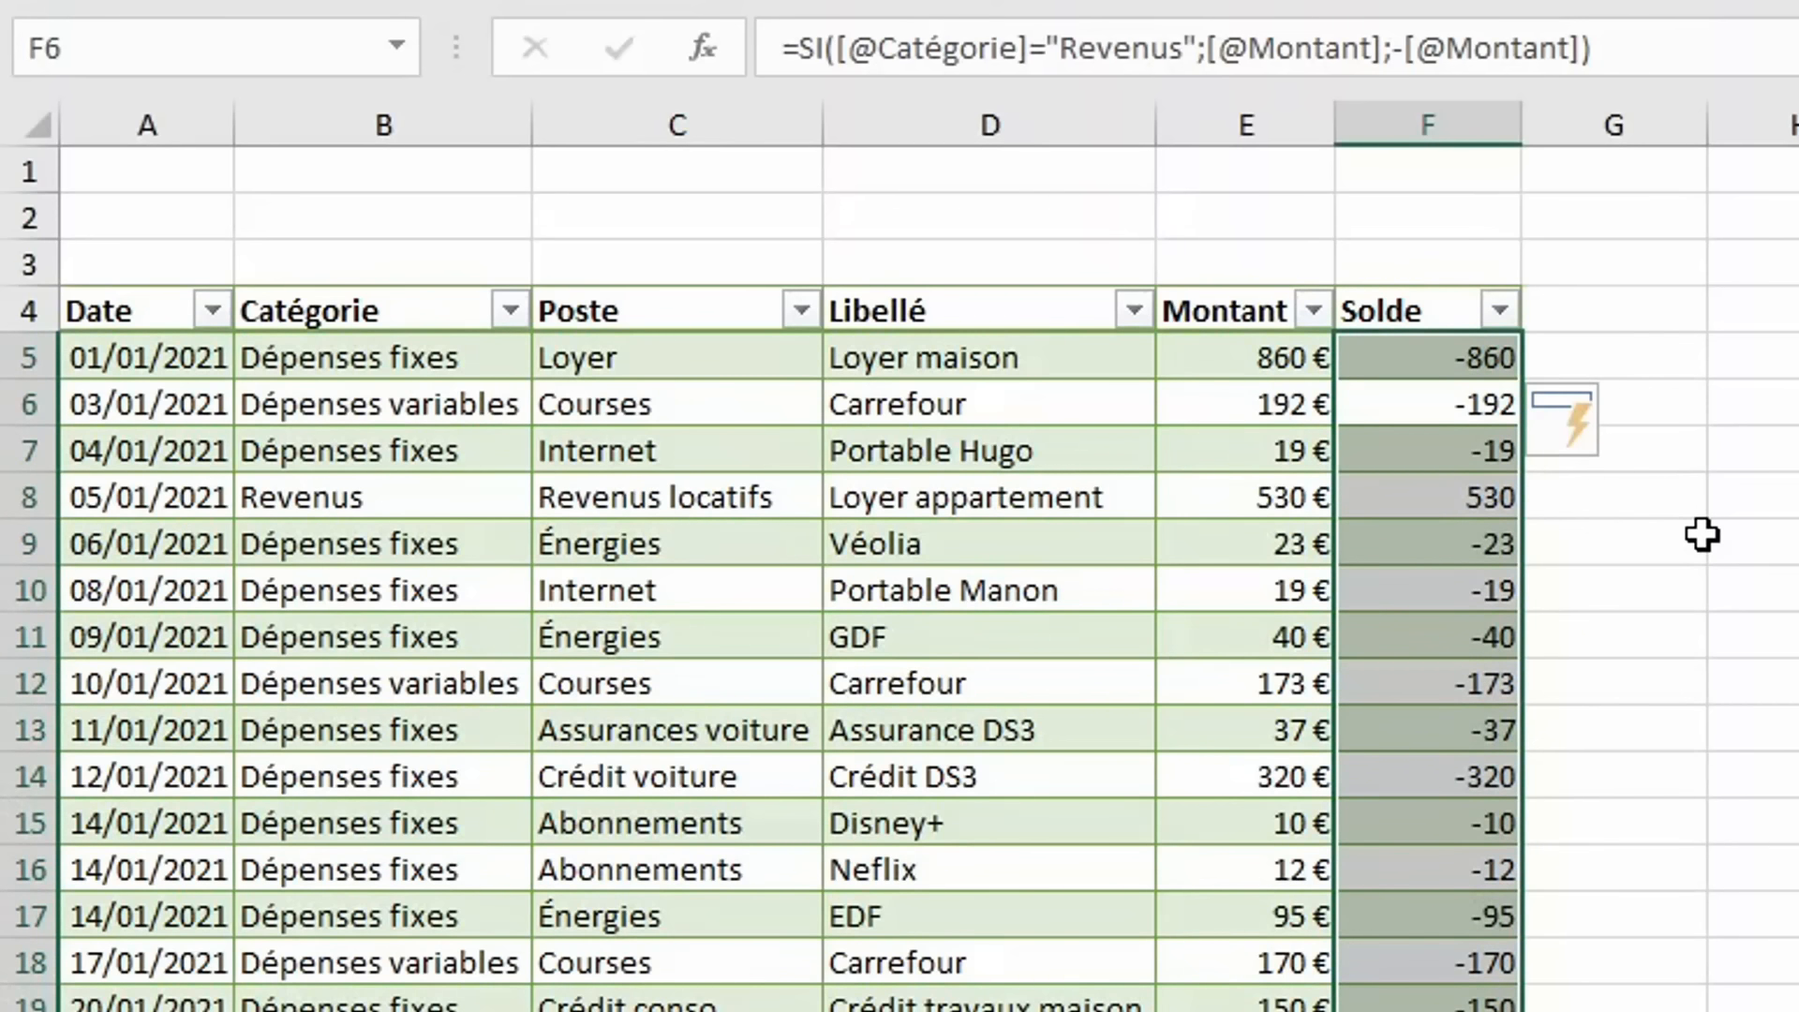
key("ctrl+m")
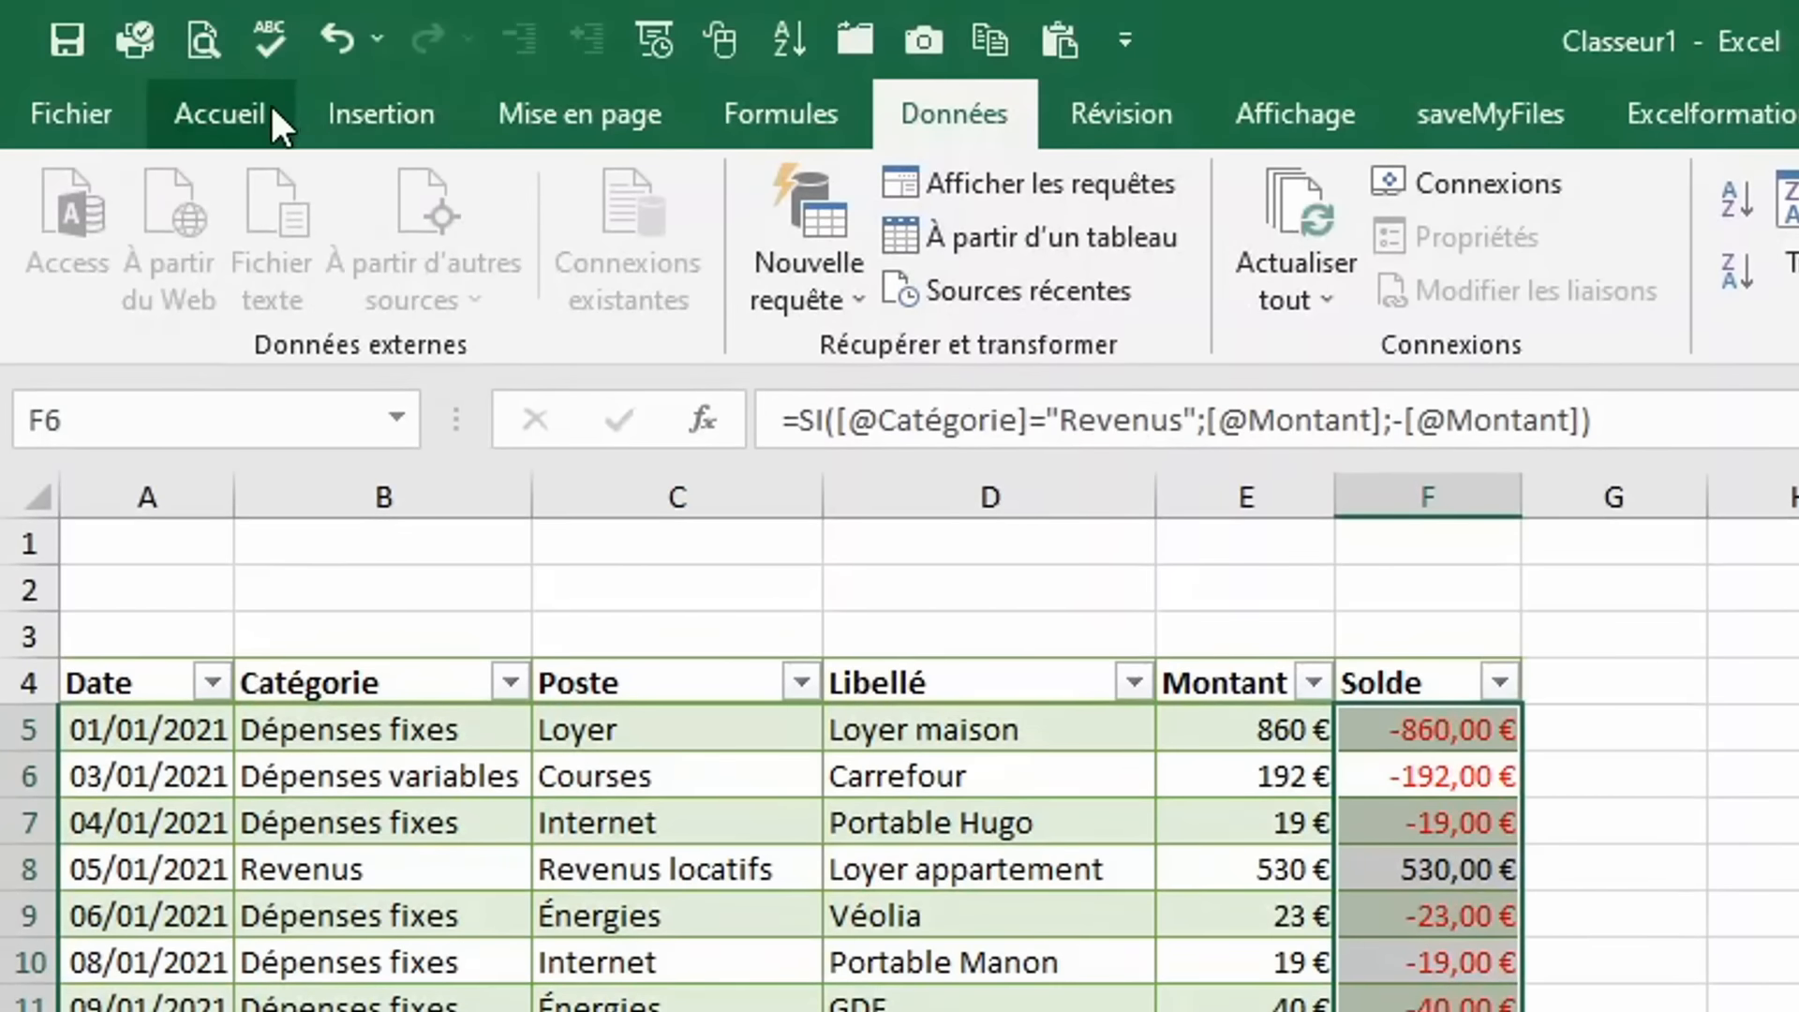
left_click(271, 103)
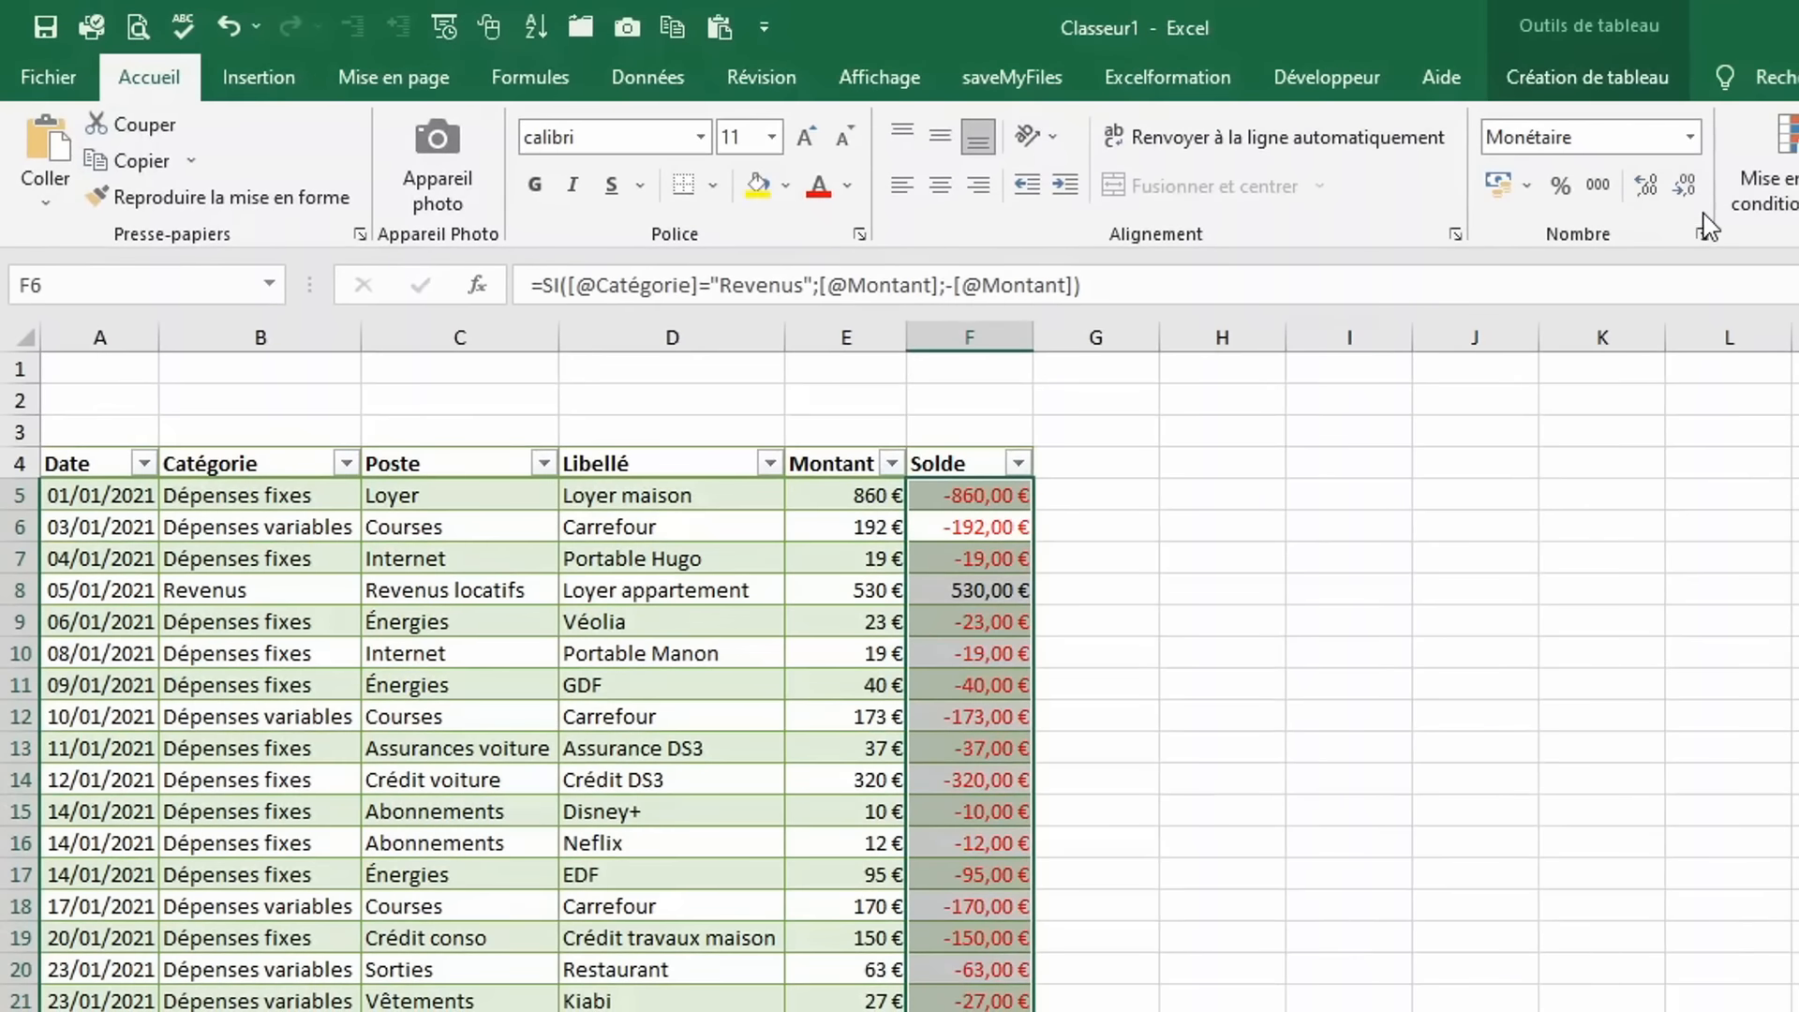
left_click(1686, 188)
left_click(1687, 187)
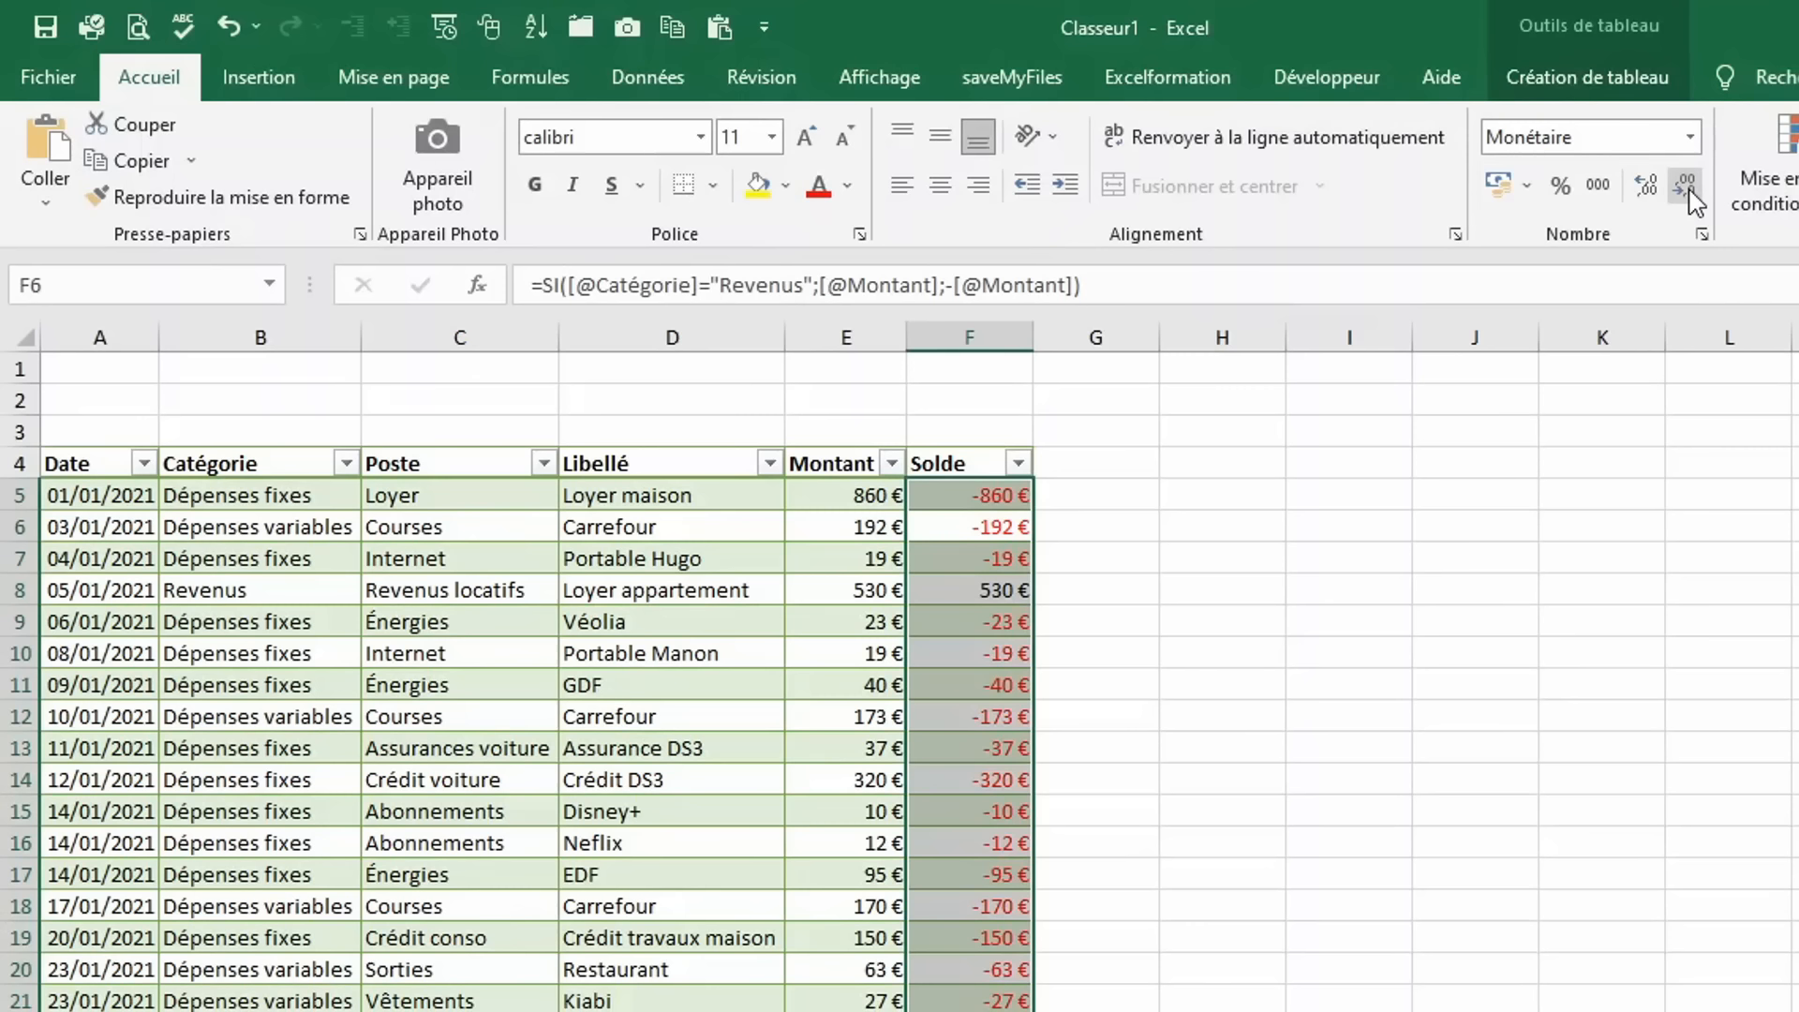
left_click(1091, 471)
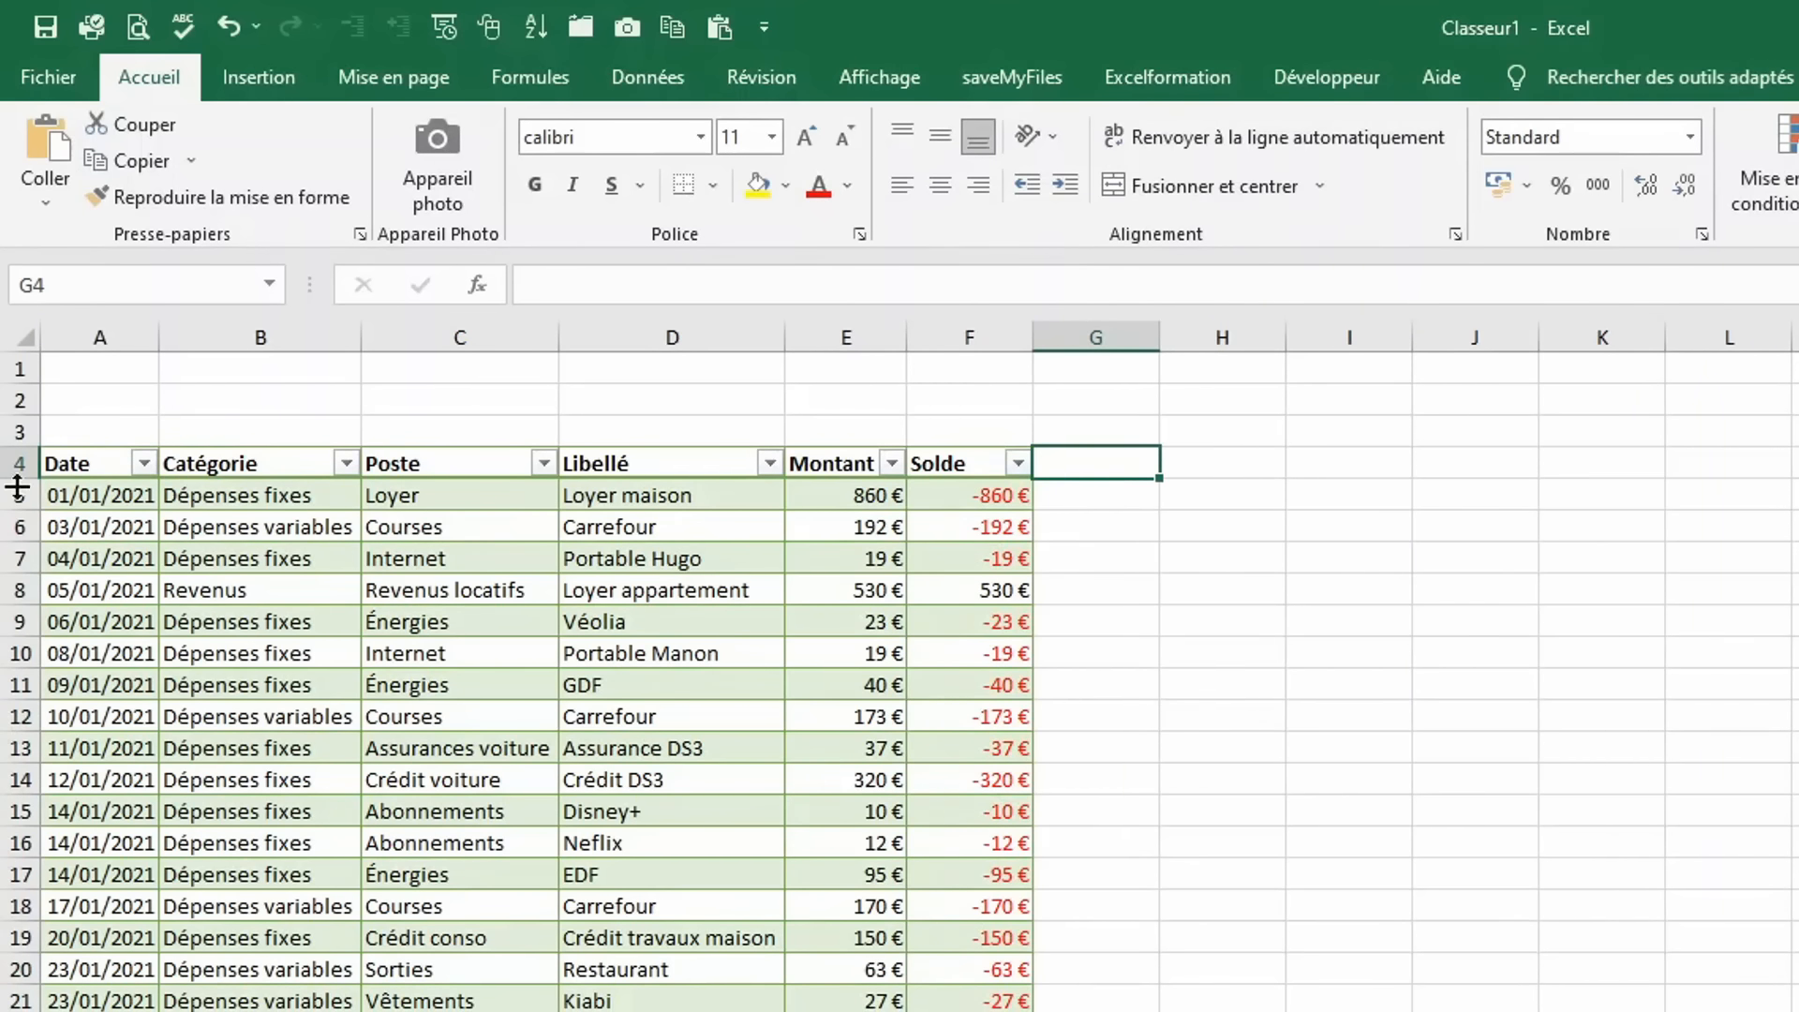
type("Année")
key("Return")
type("=")
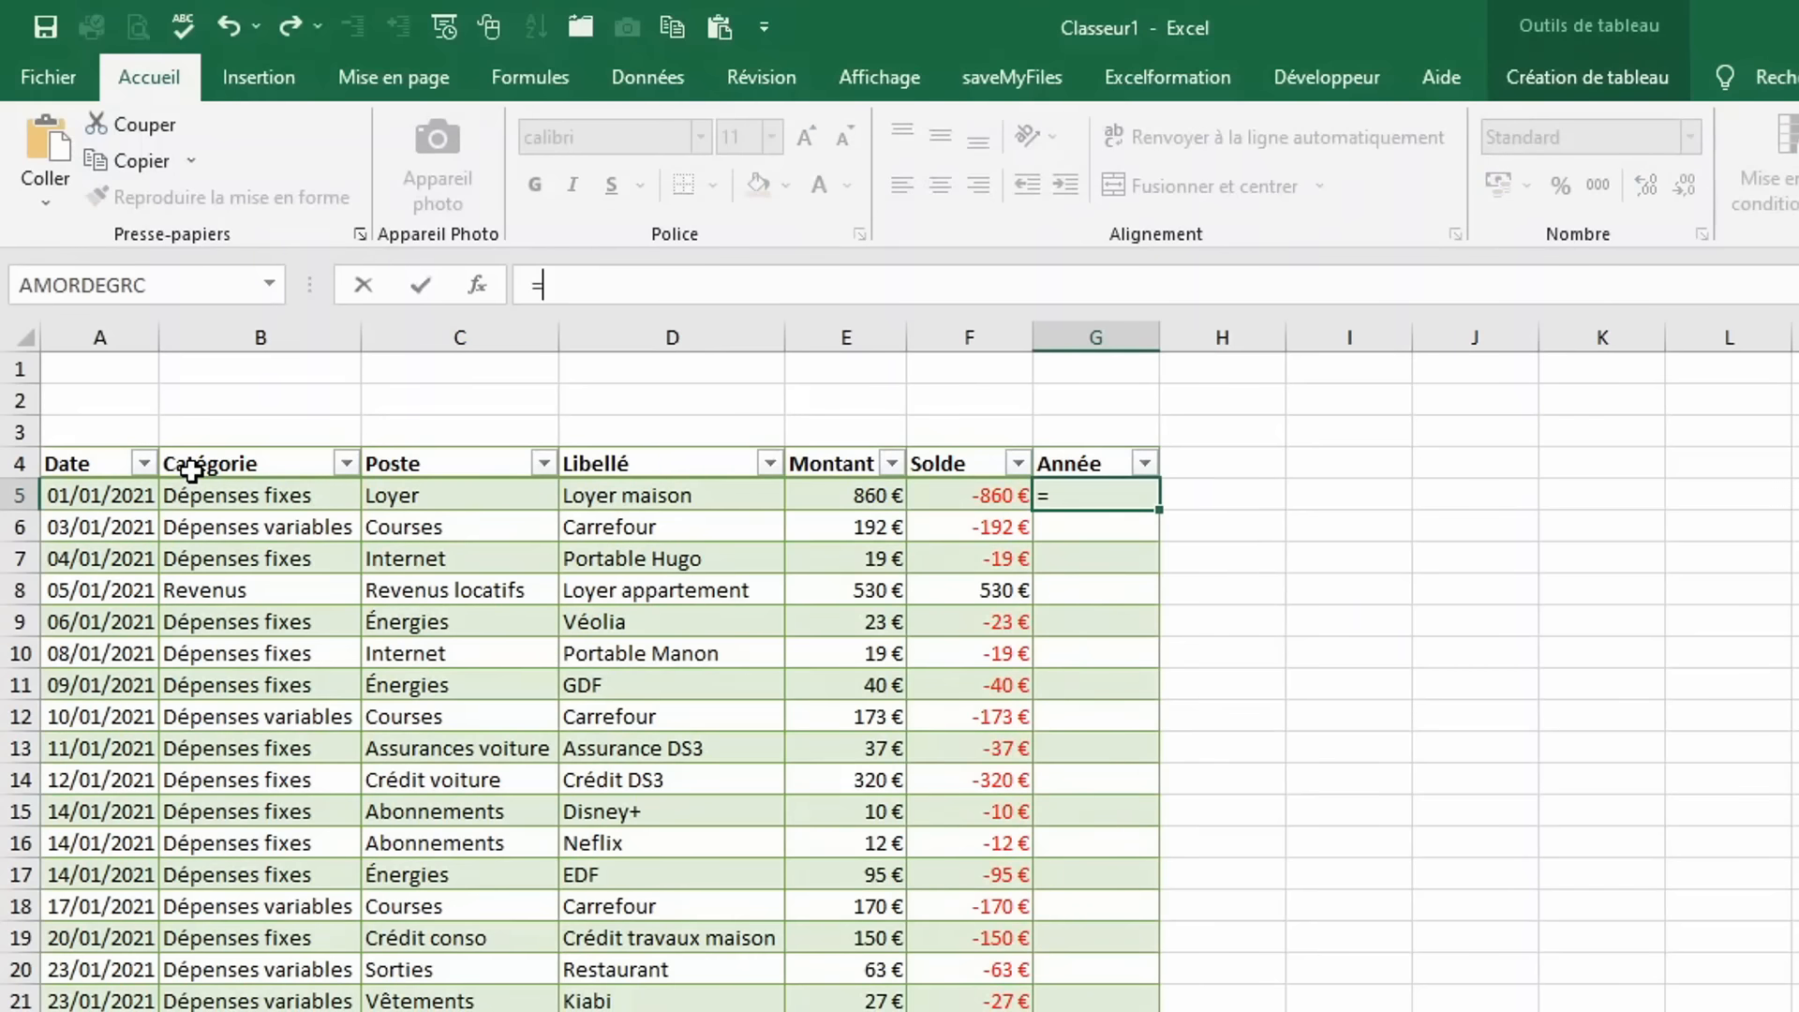
type("anne")
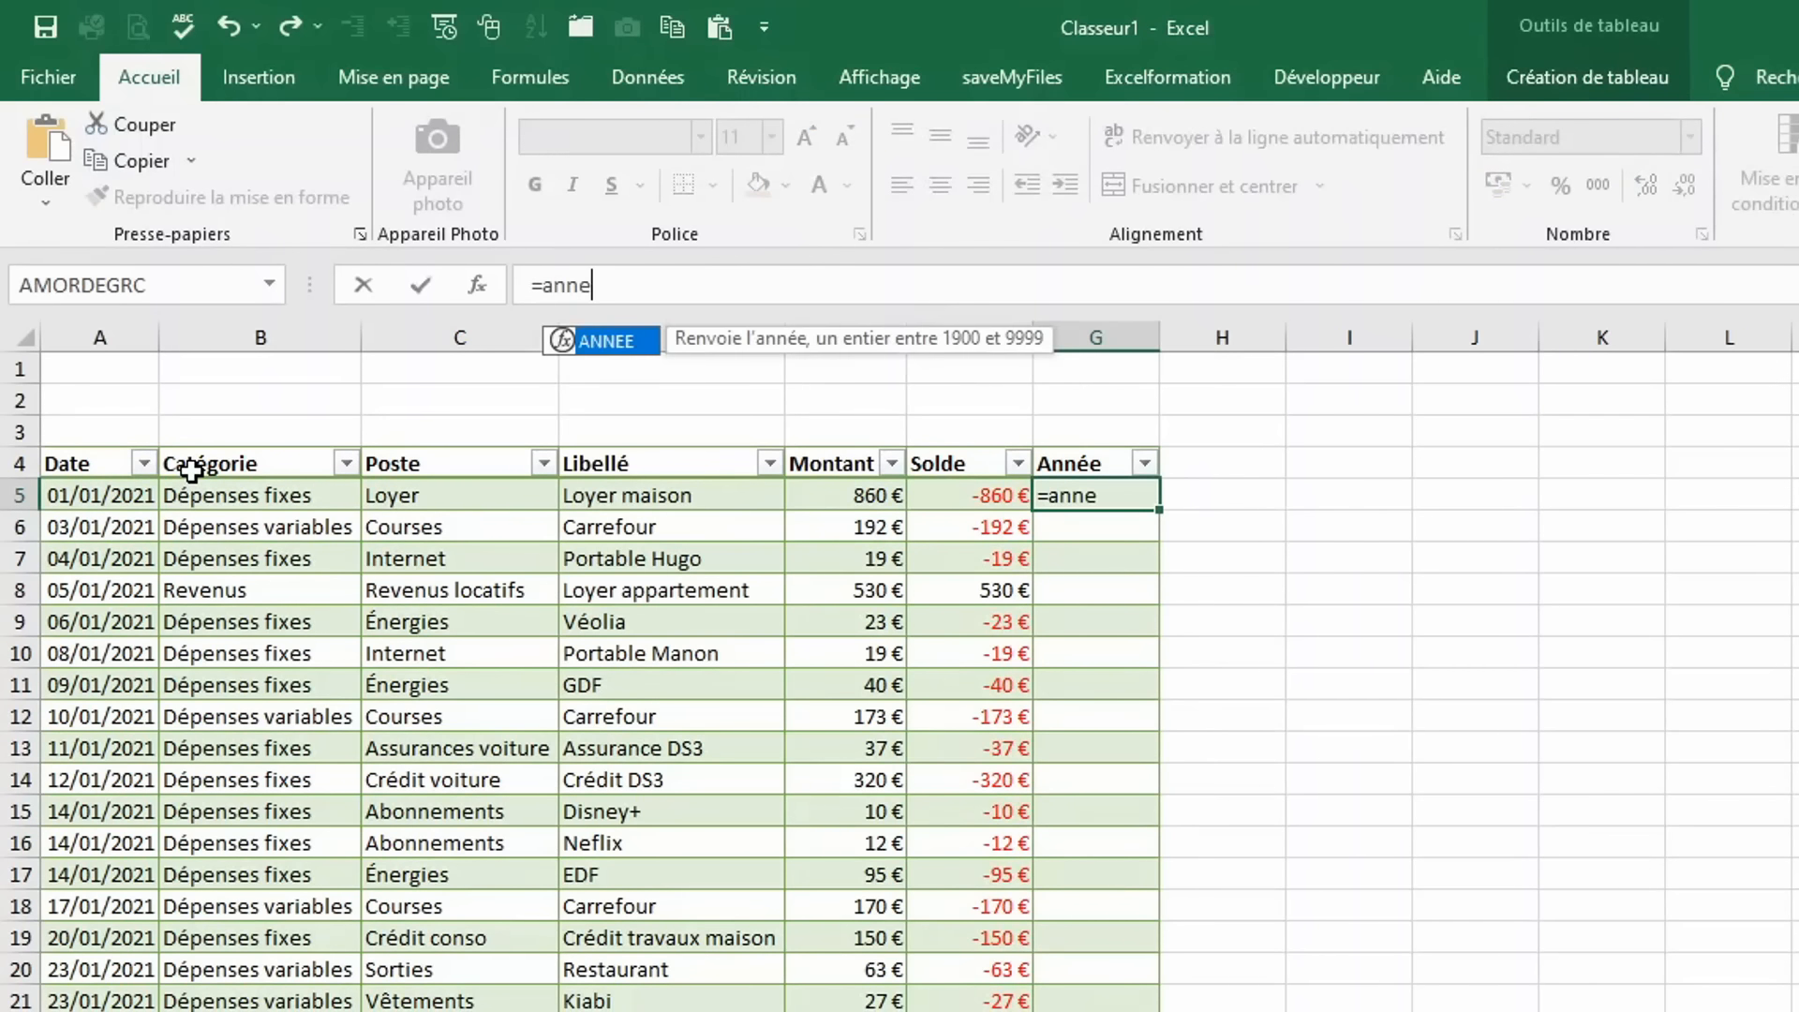
type("e(")
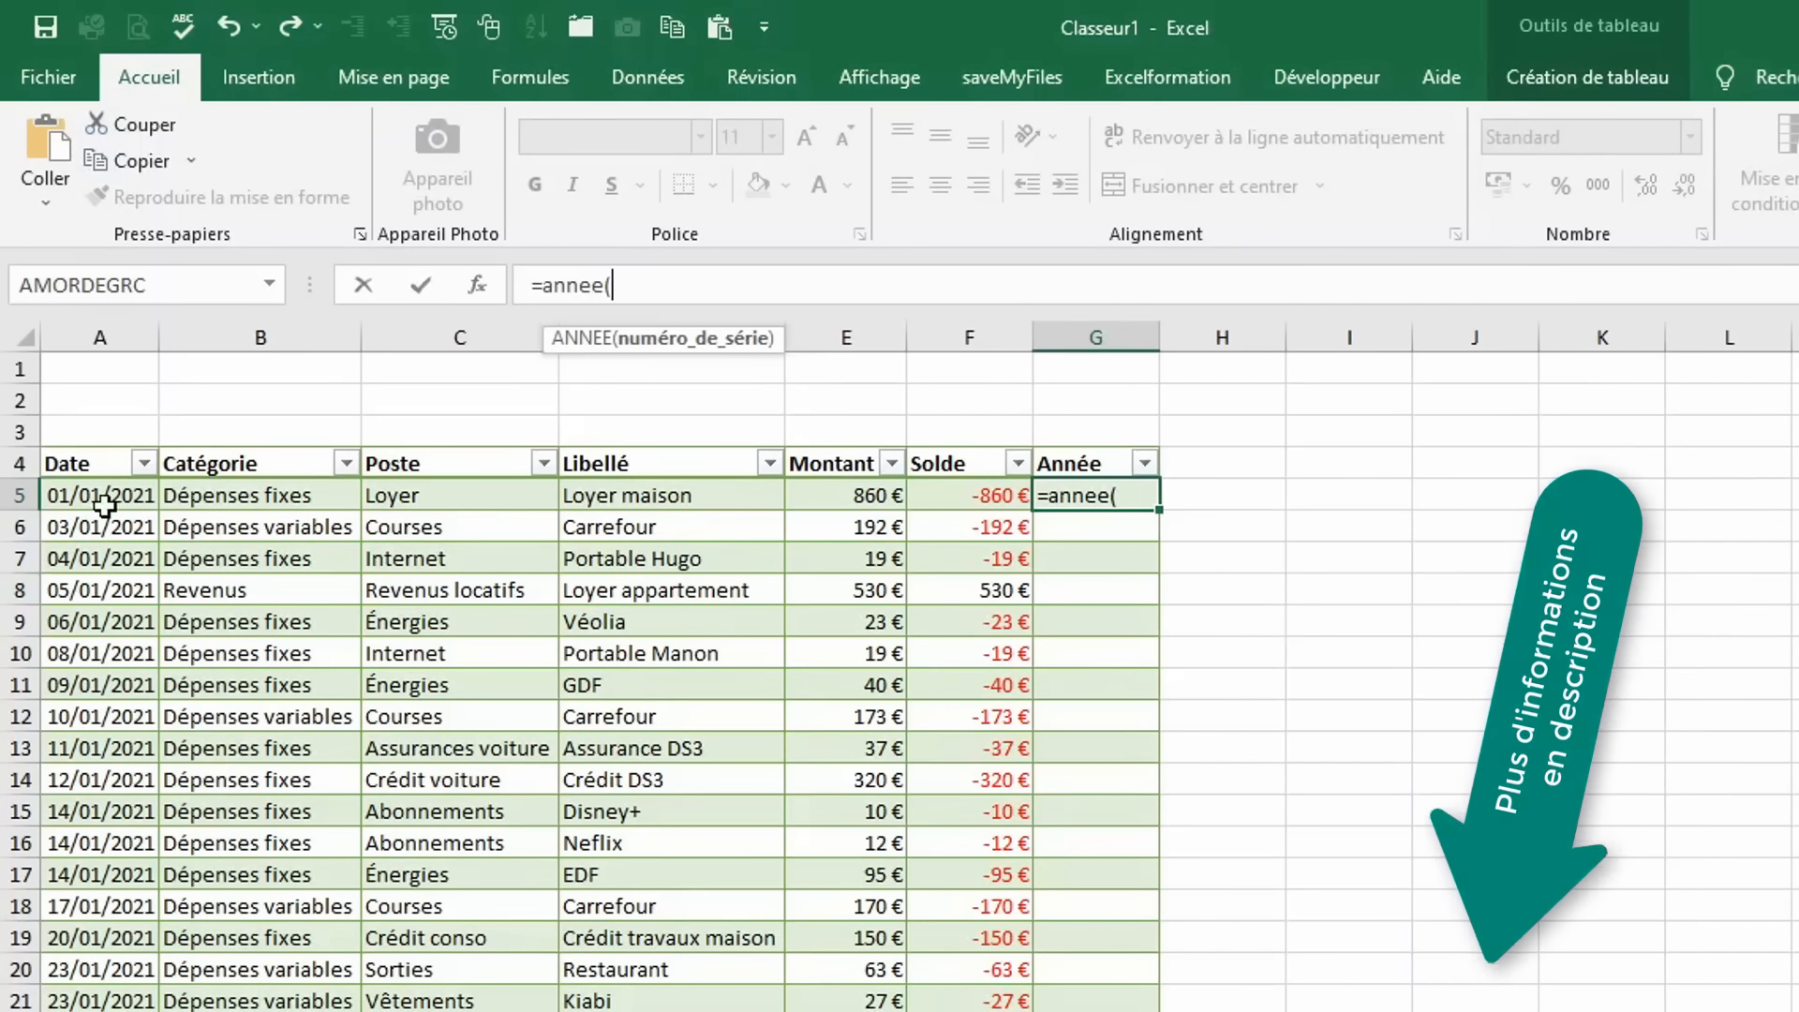
left_click(114, 487)
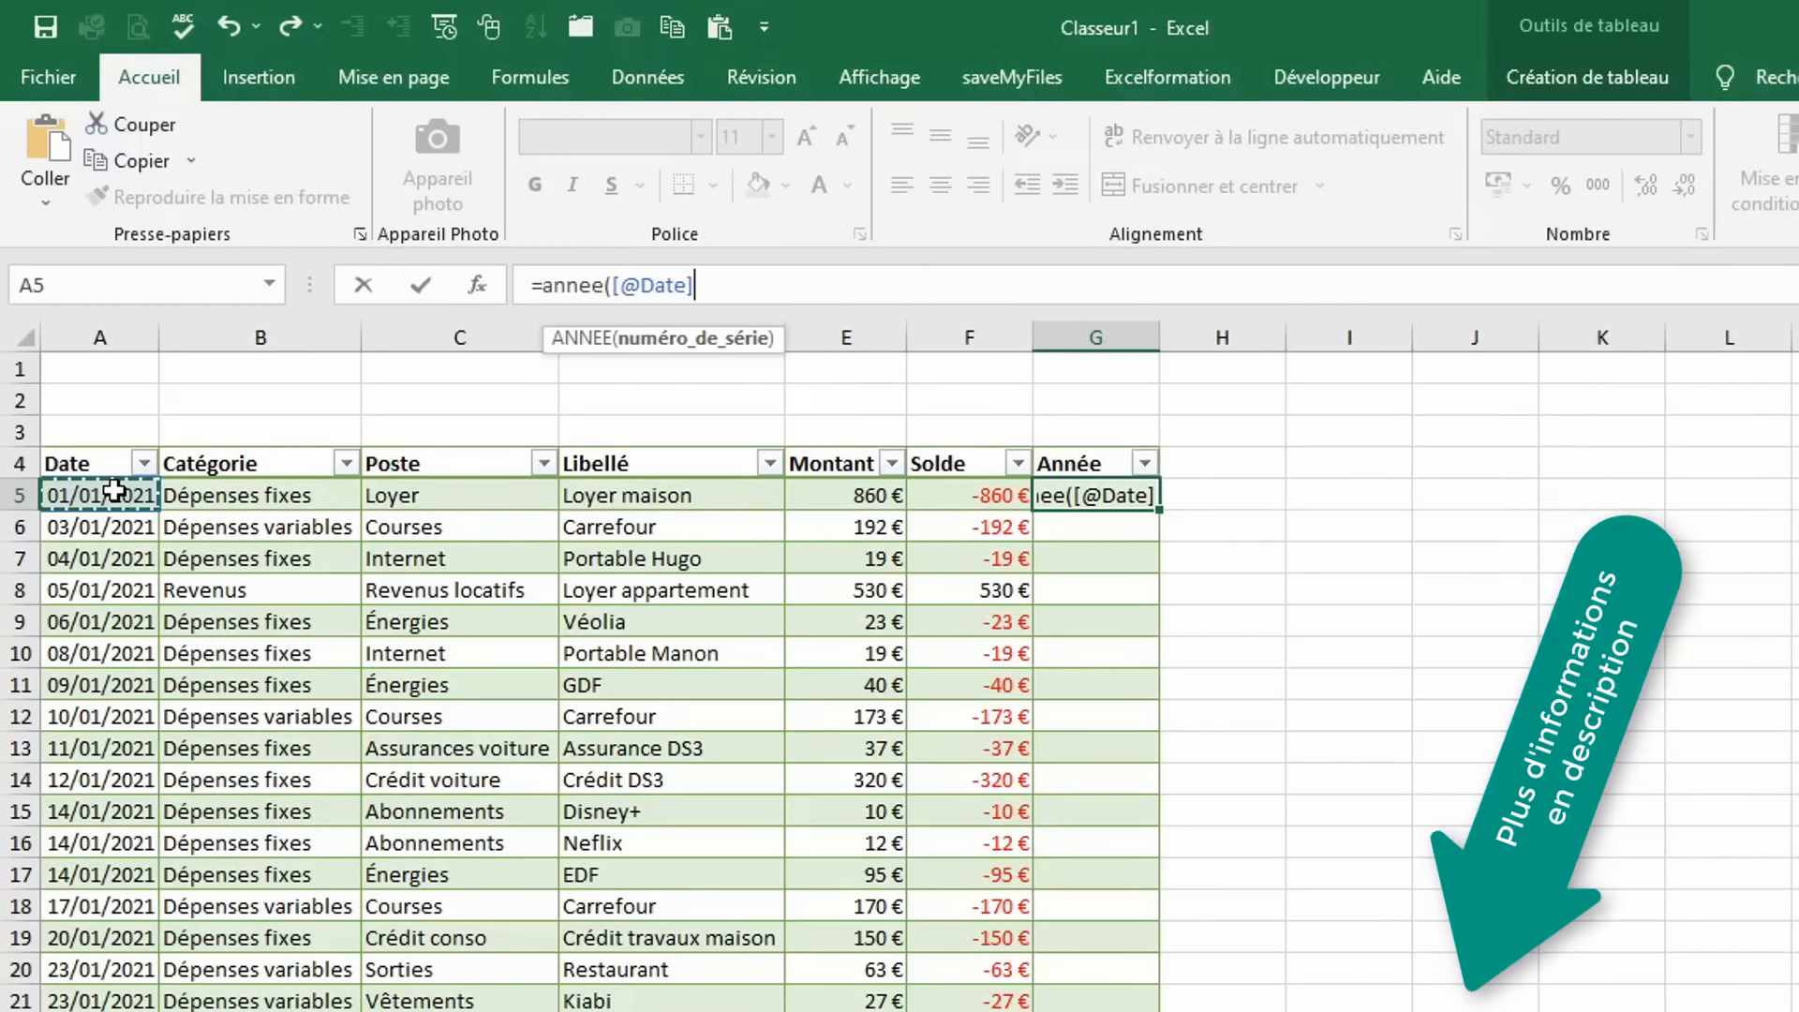
type(")")
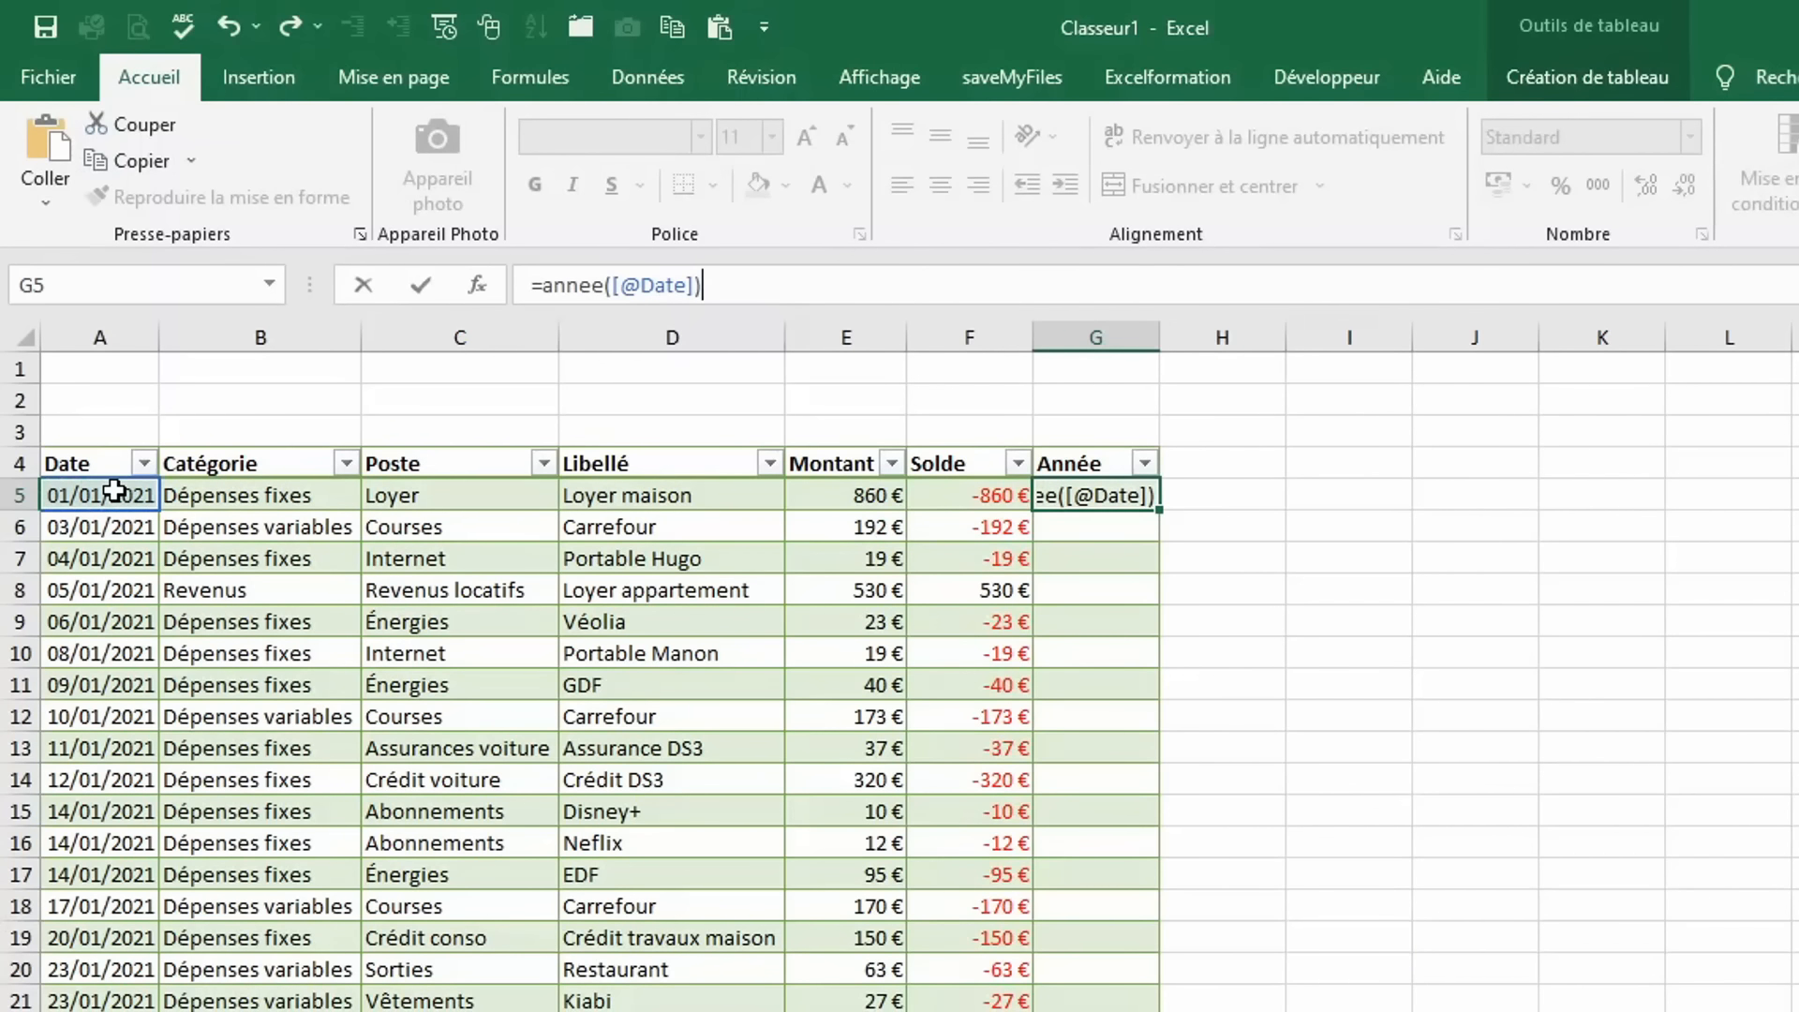
key("Return")
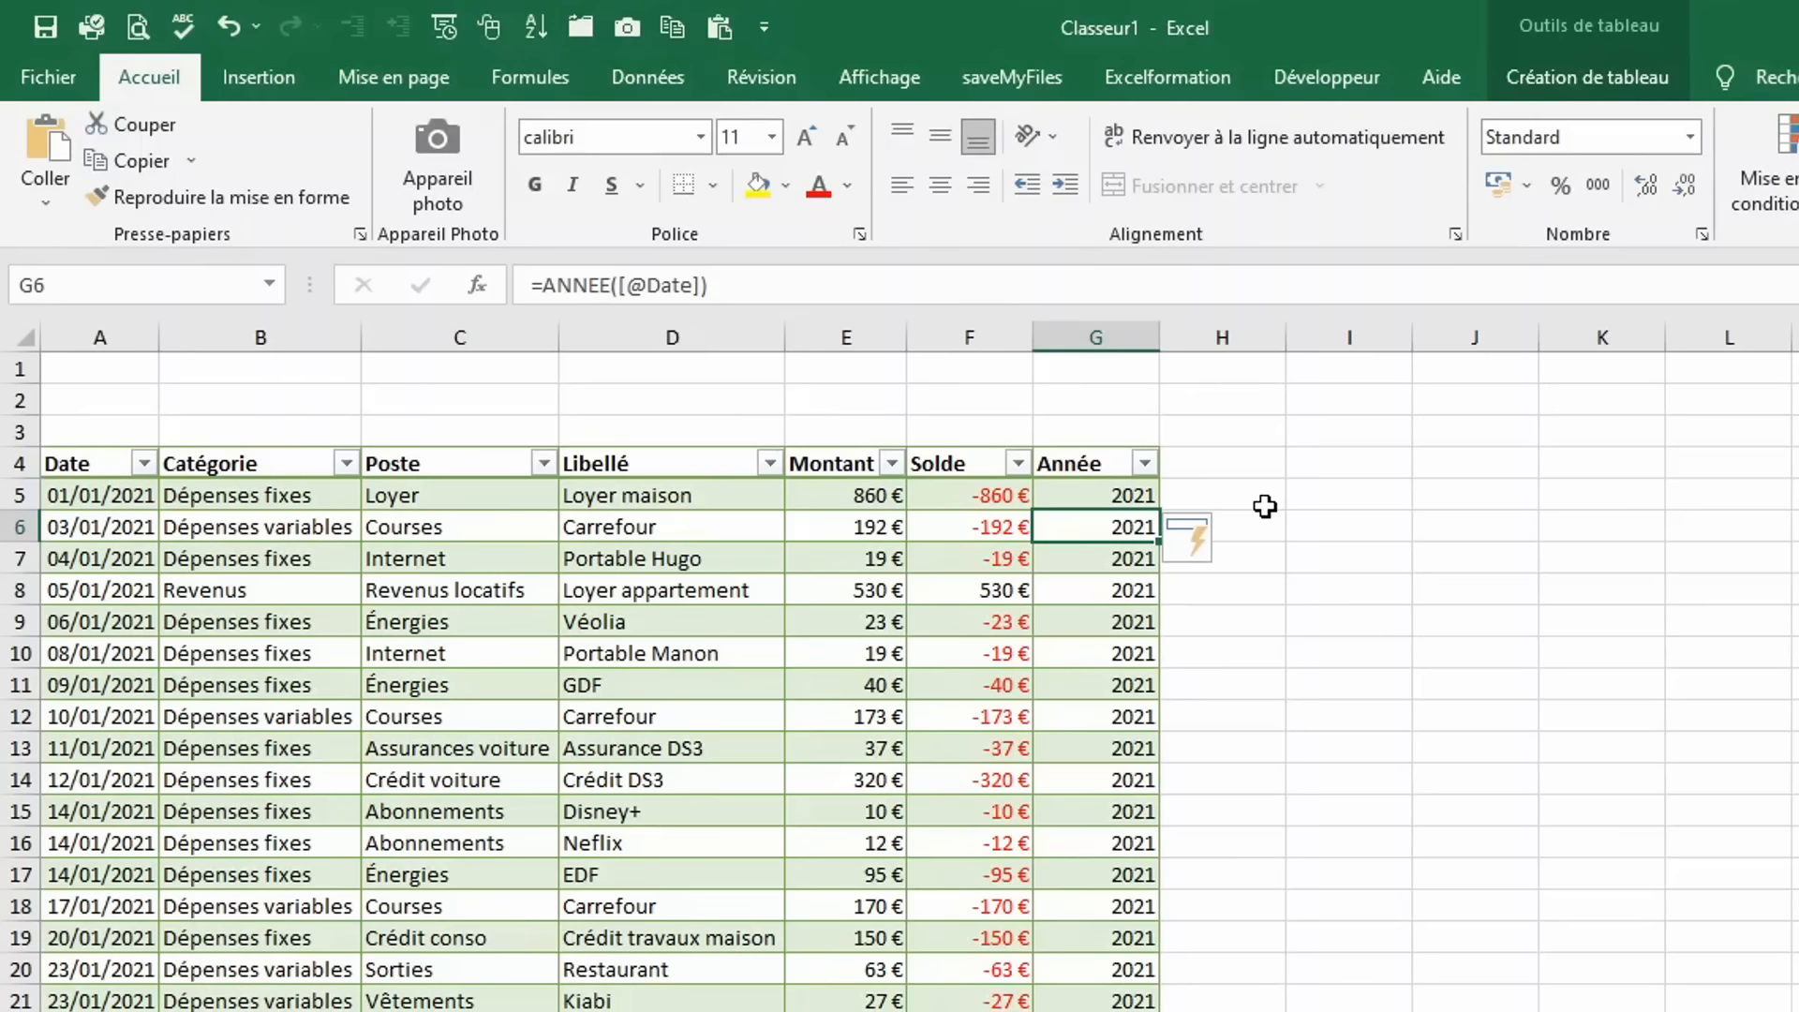
left_click(1249, 463)
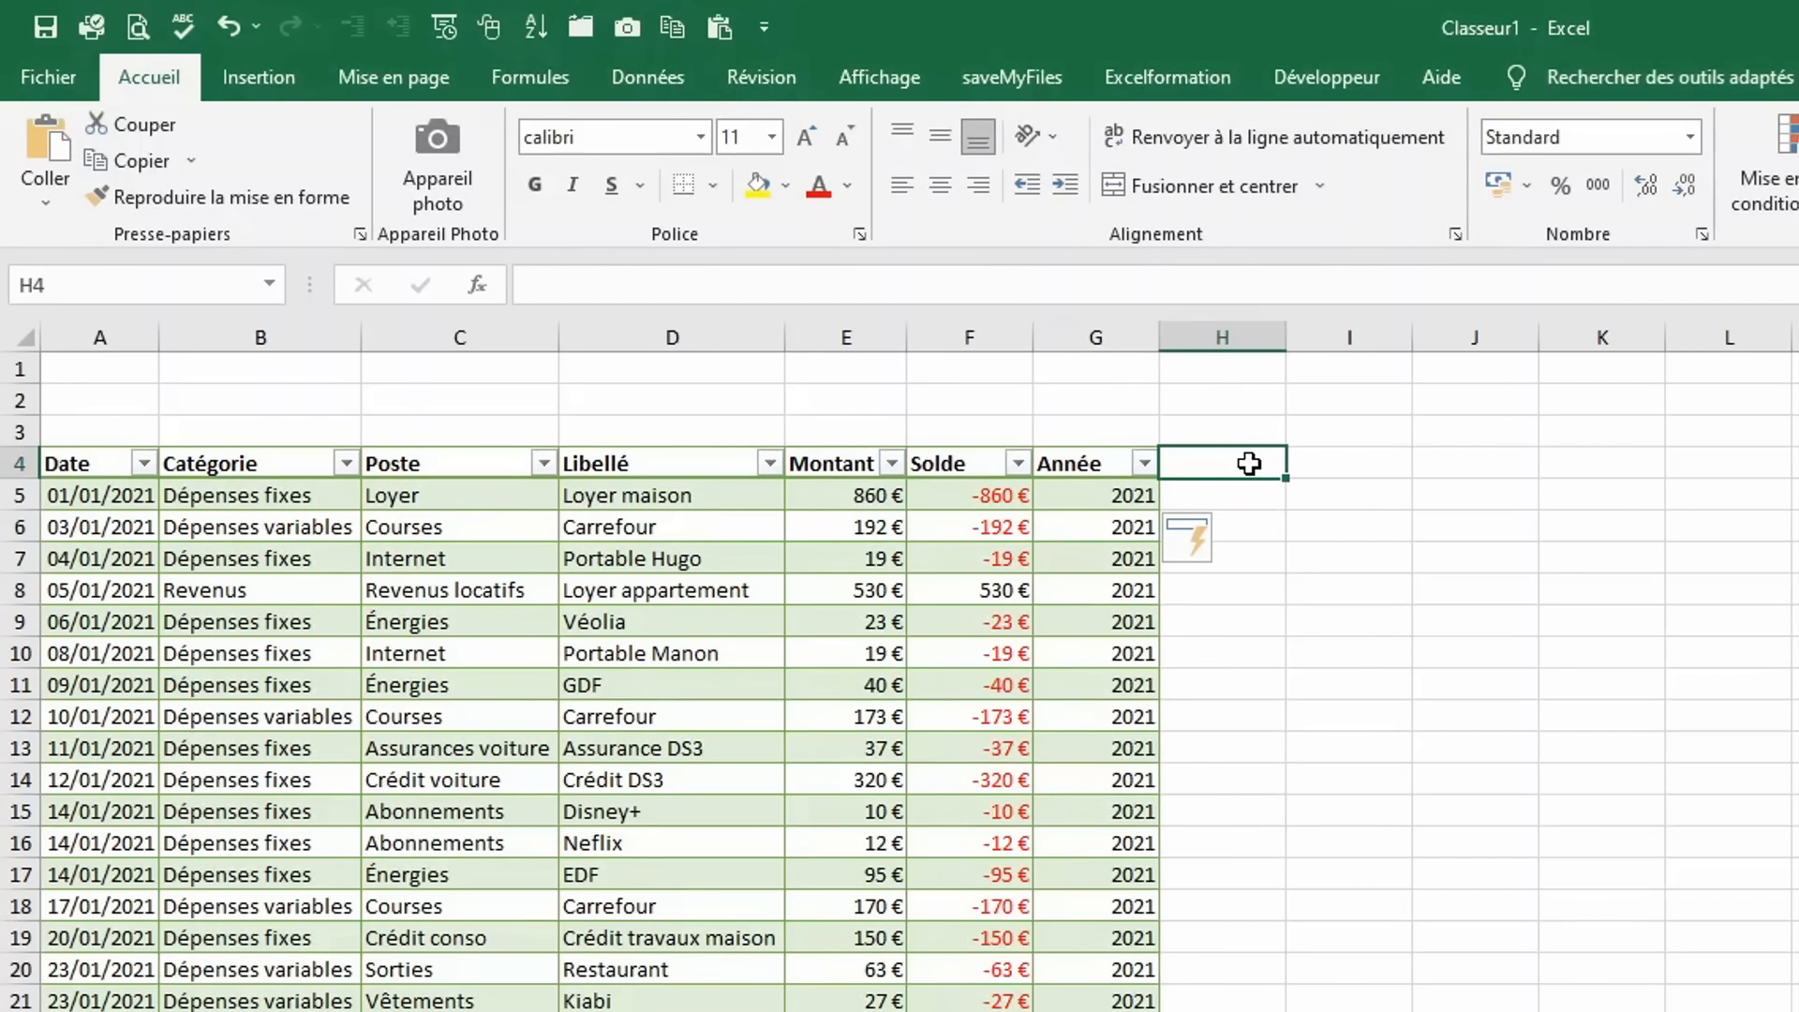
type("Mois")
key("Return")
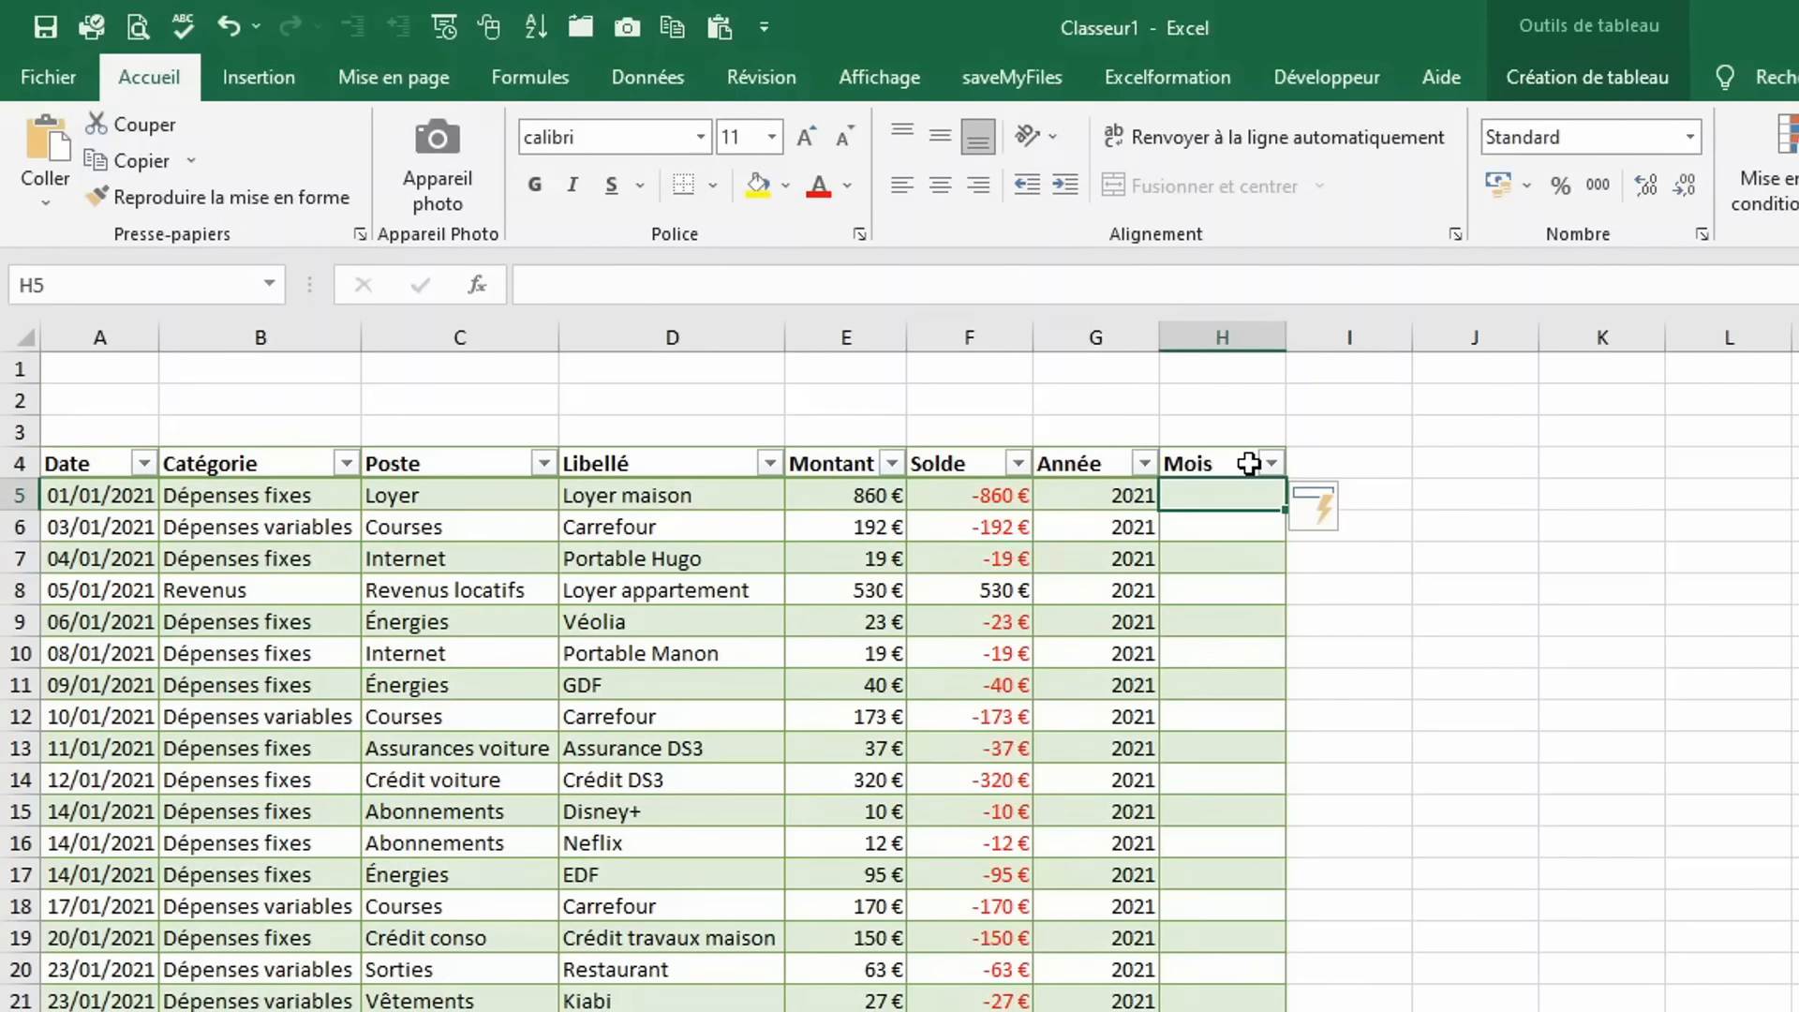
type("=m")
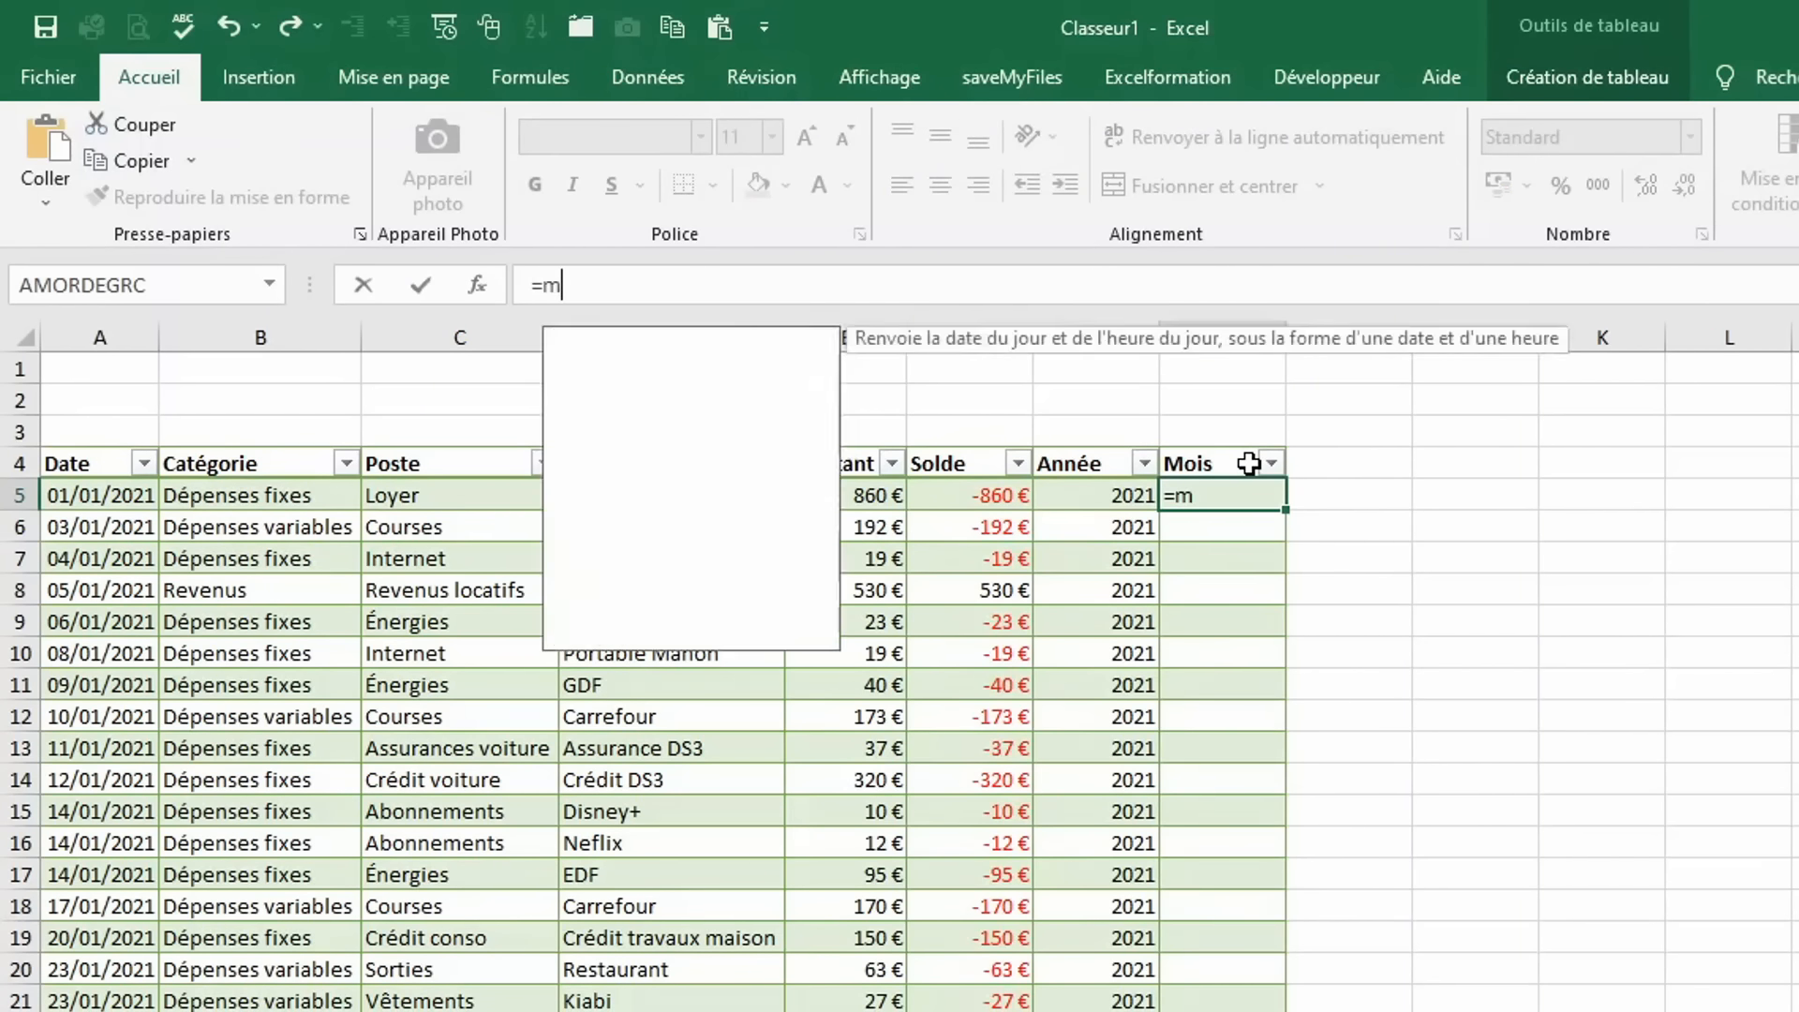
type("ois")
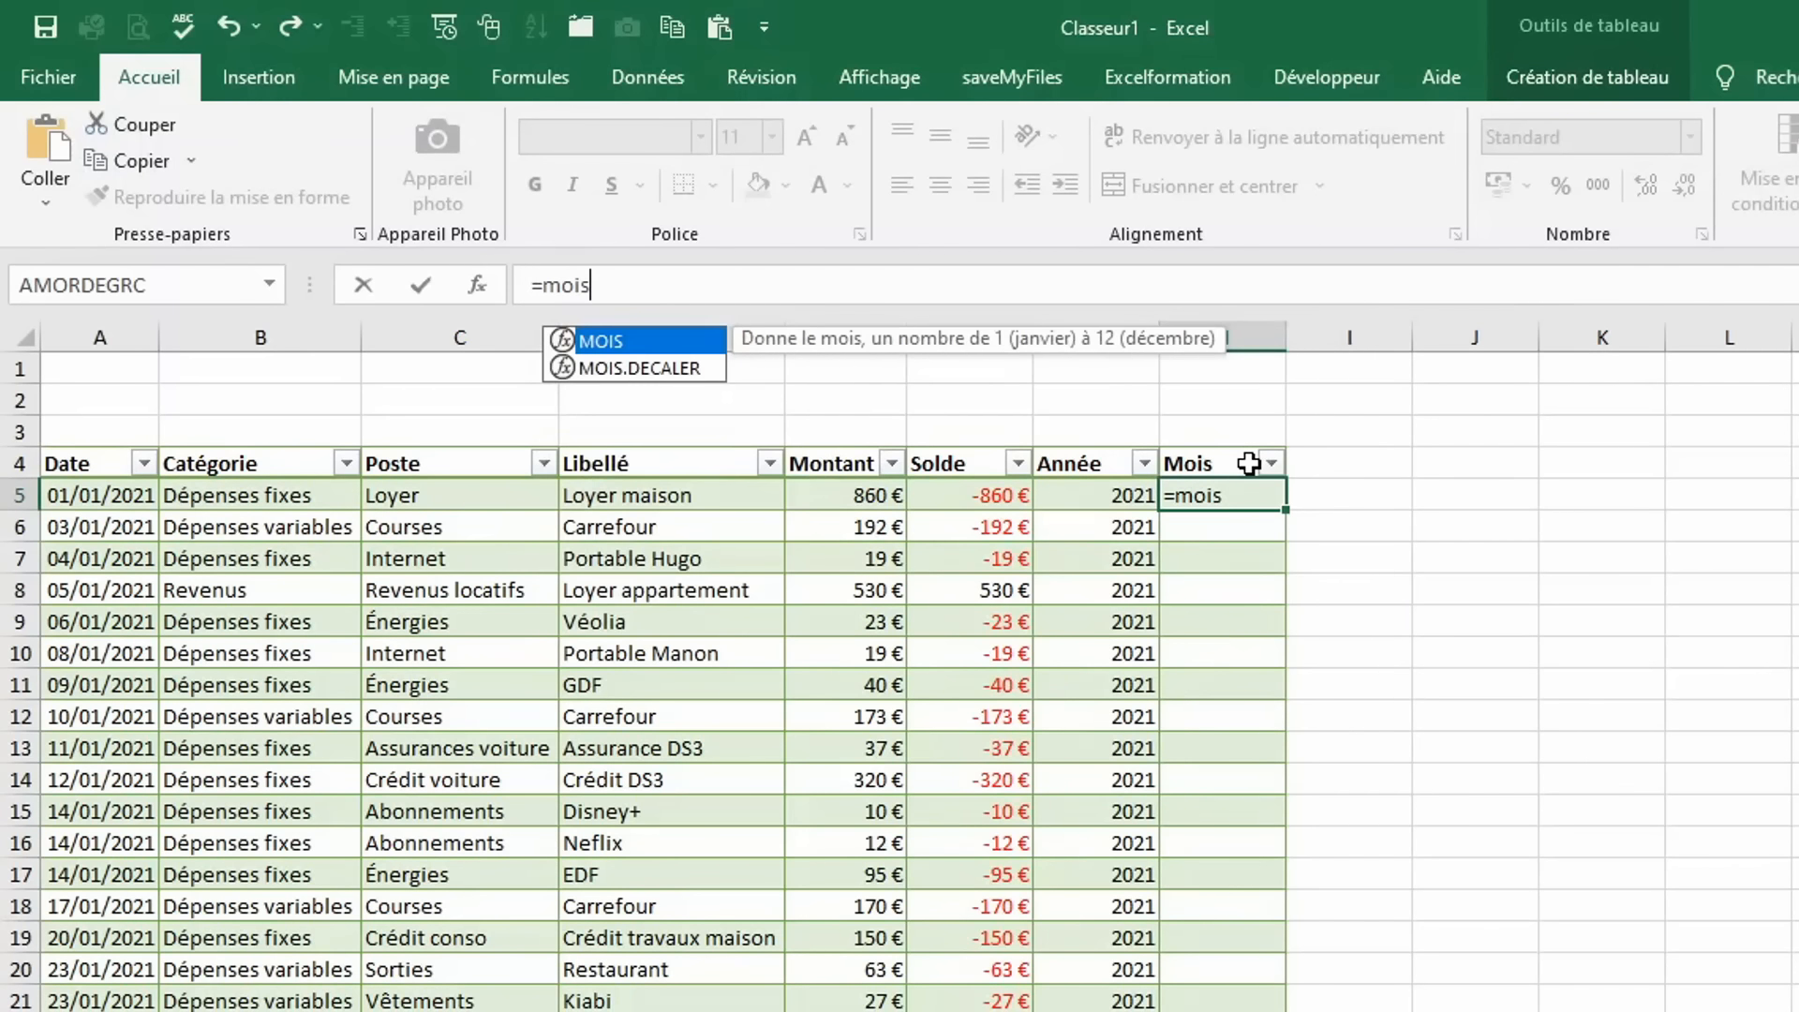
type("(")
left_click(87, 488)
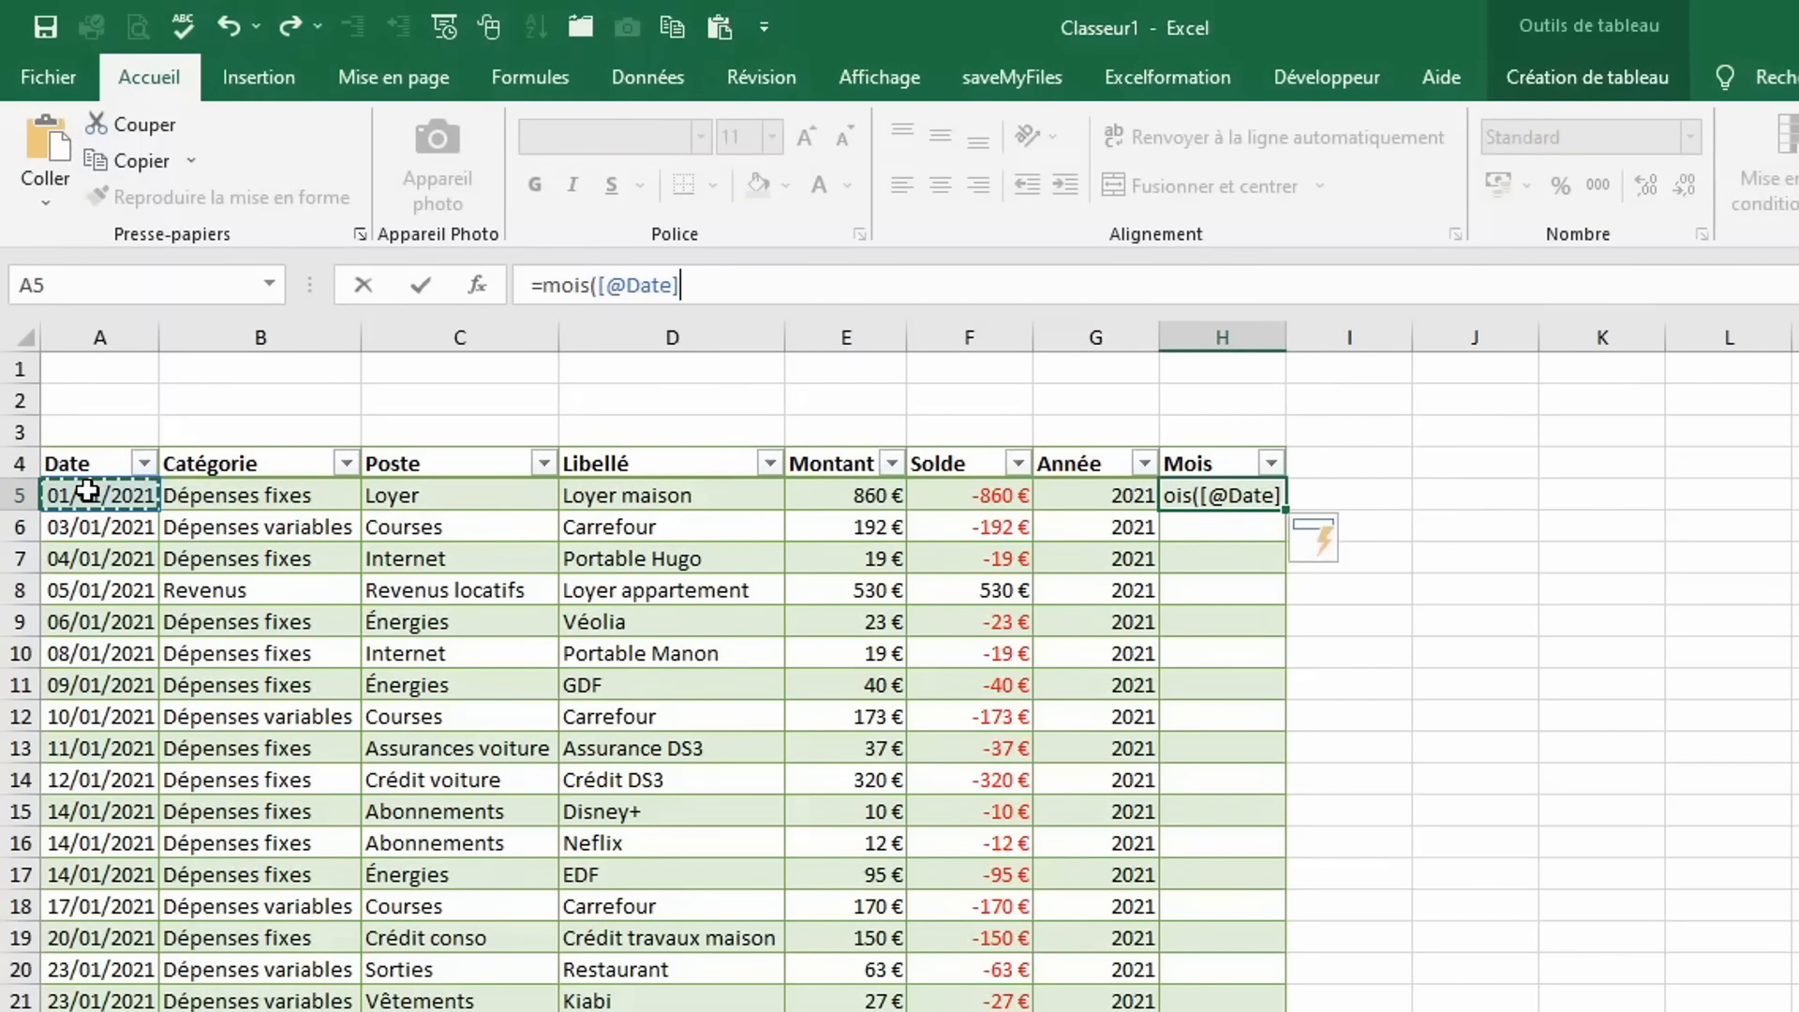
key("Return")
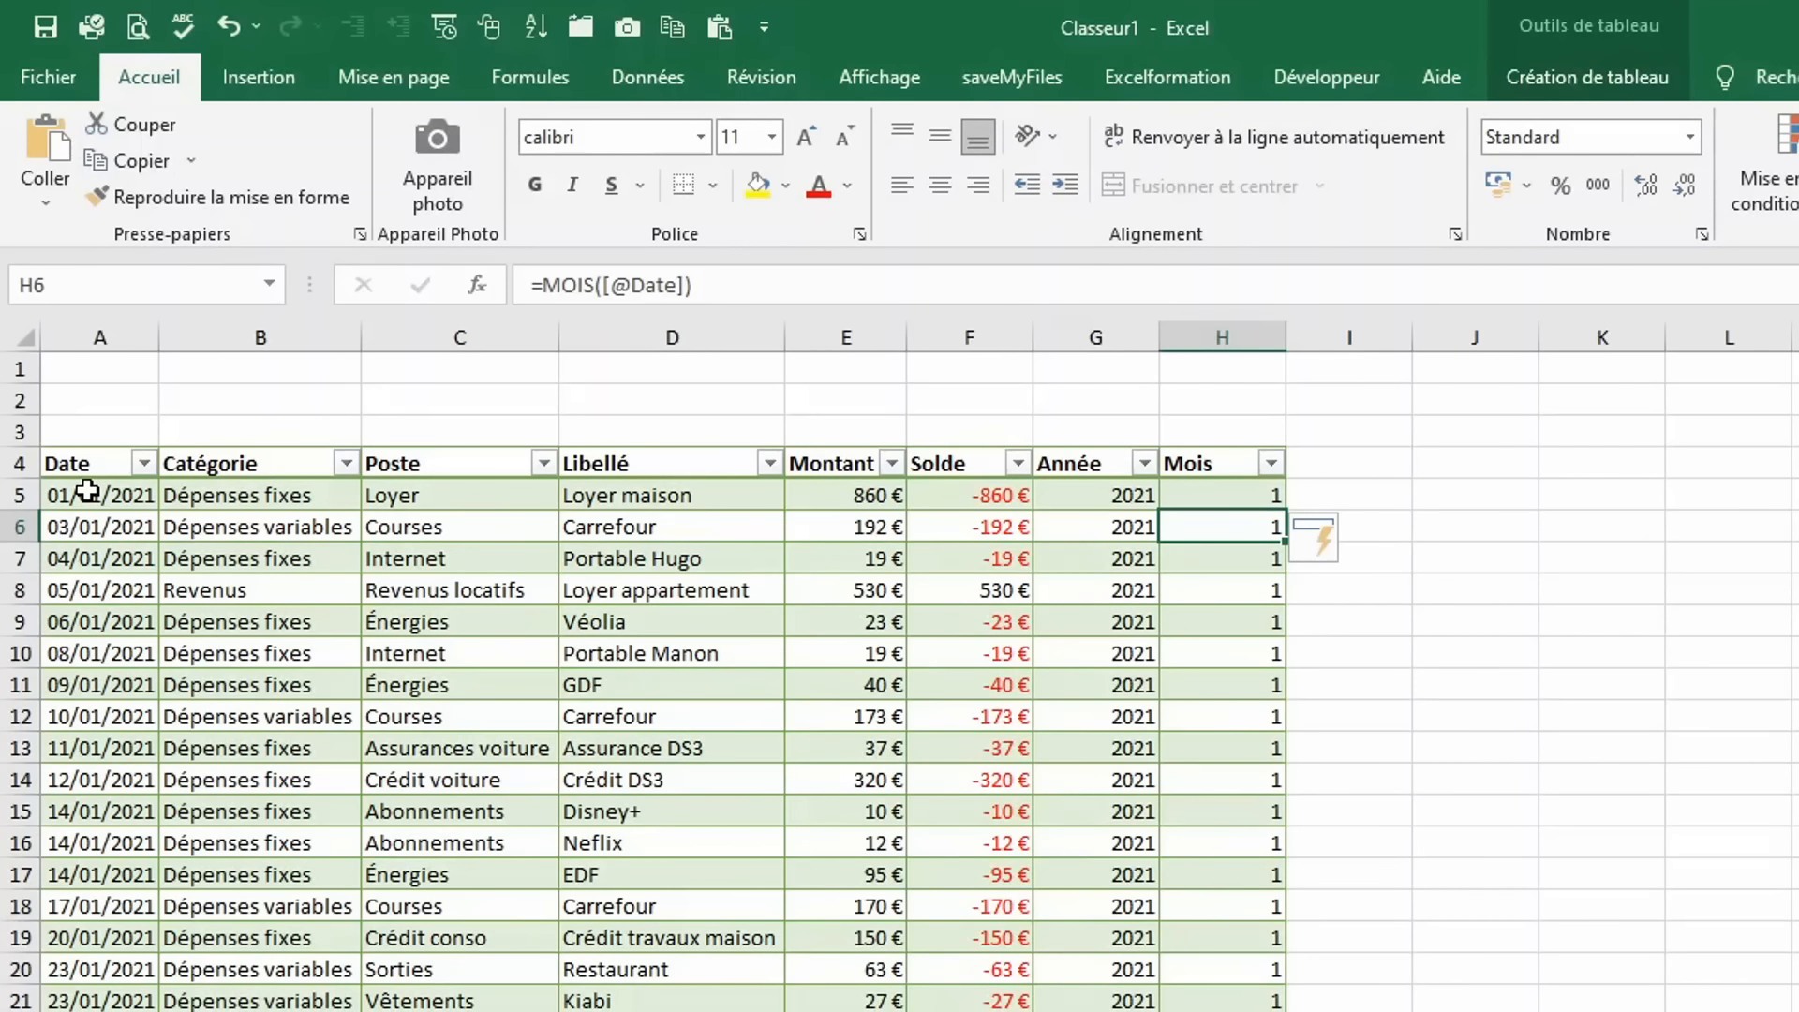
left_click(1302, 465)
type("Mois lettres")
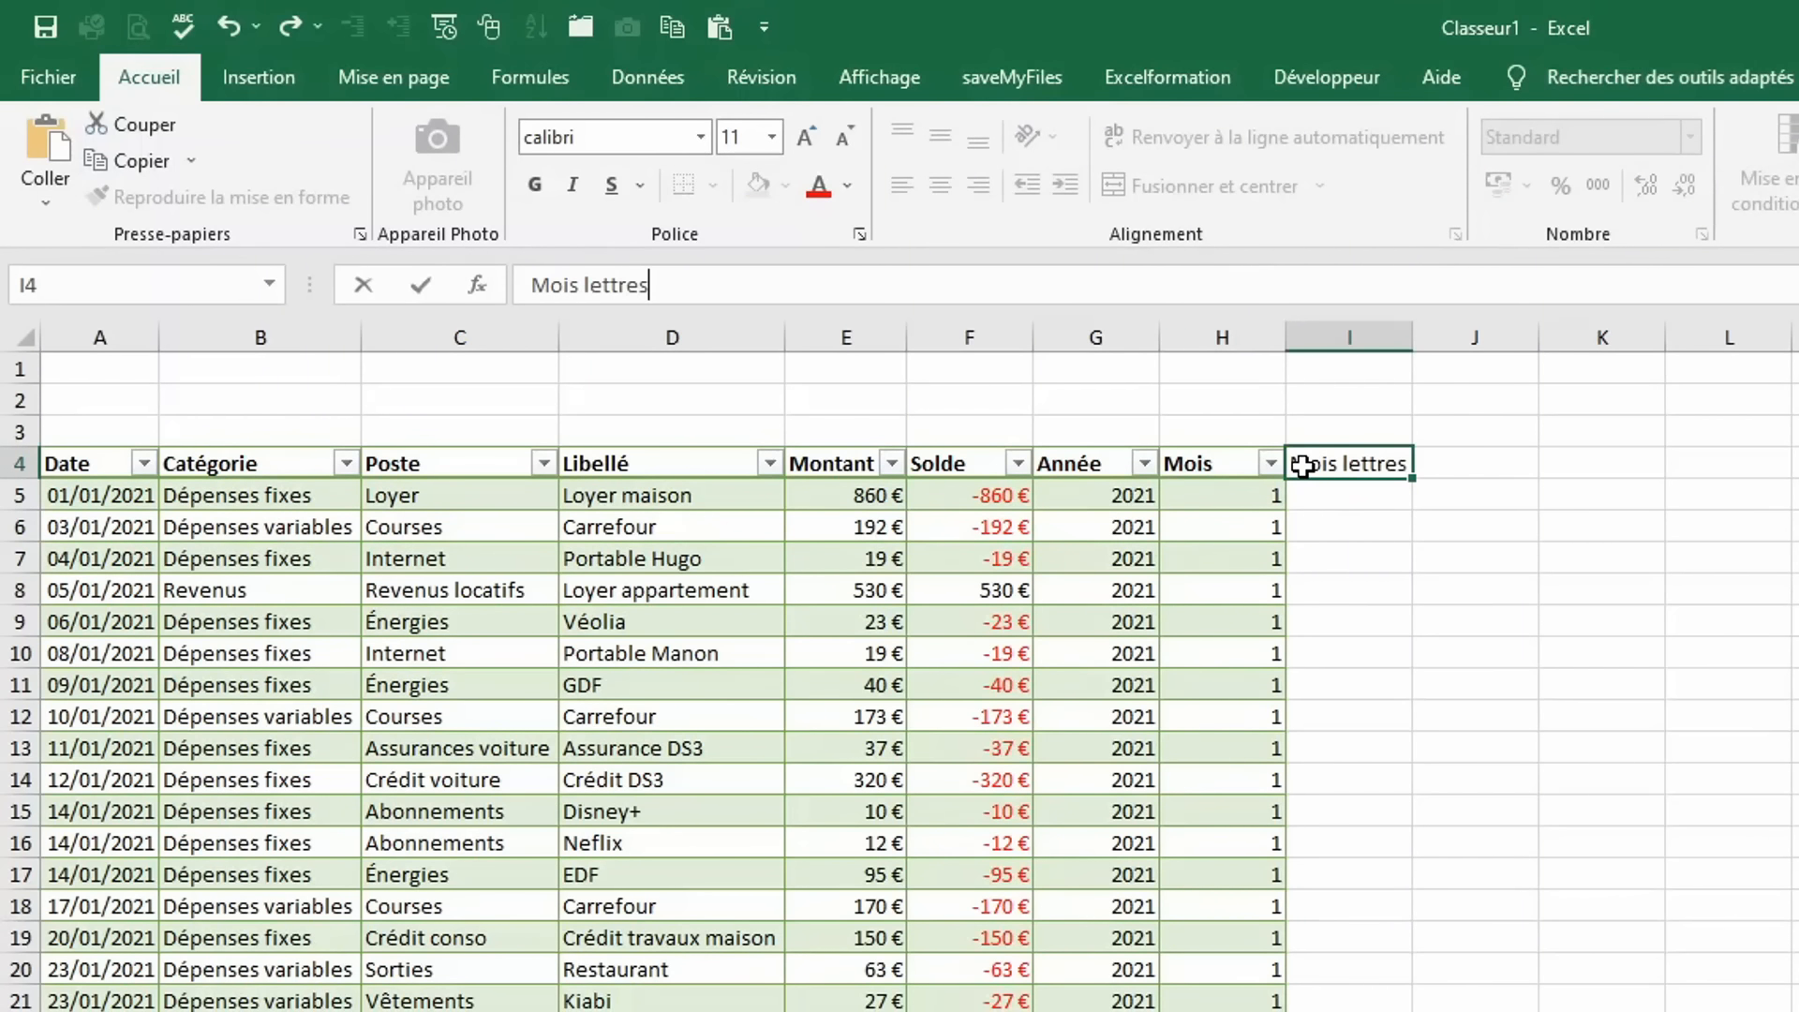
key("Return")
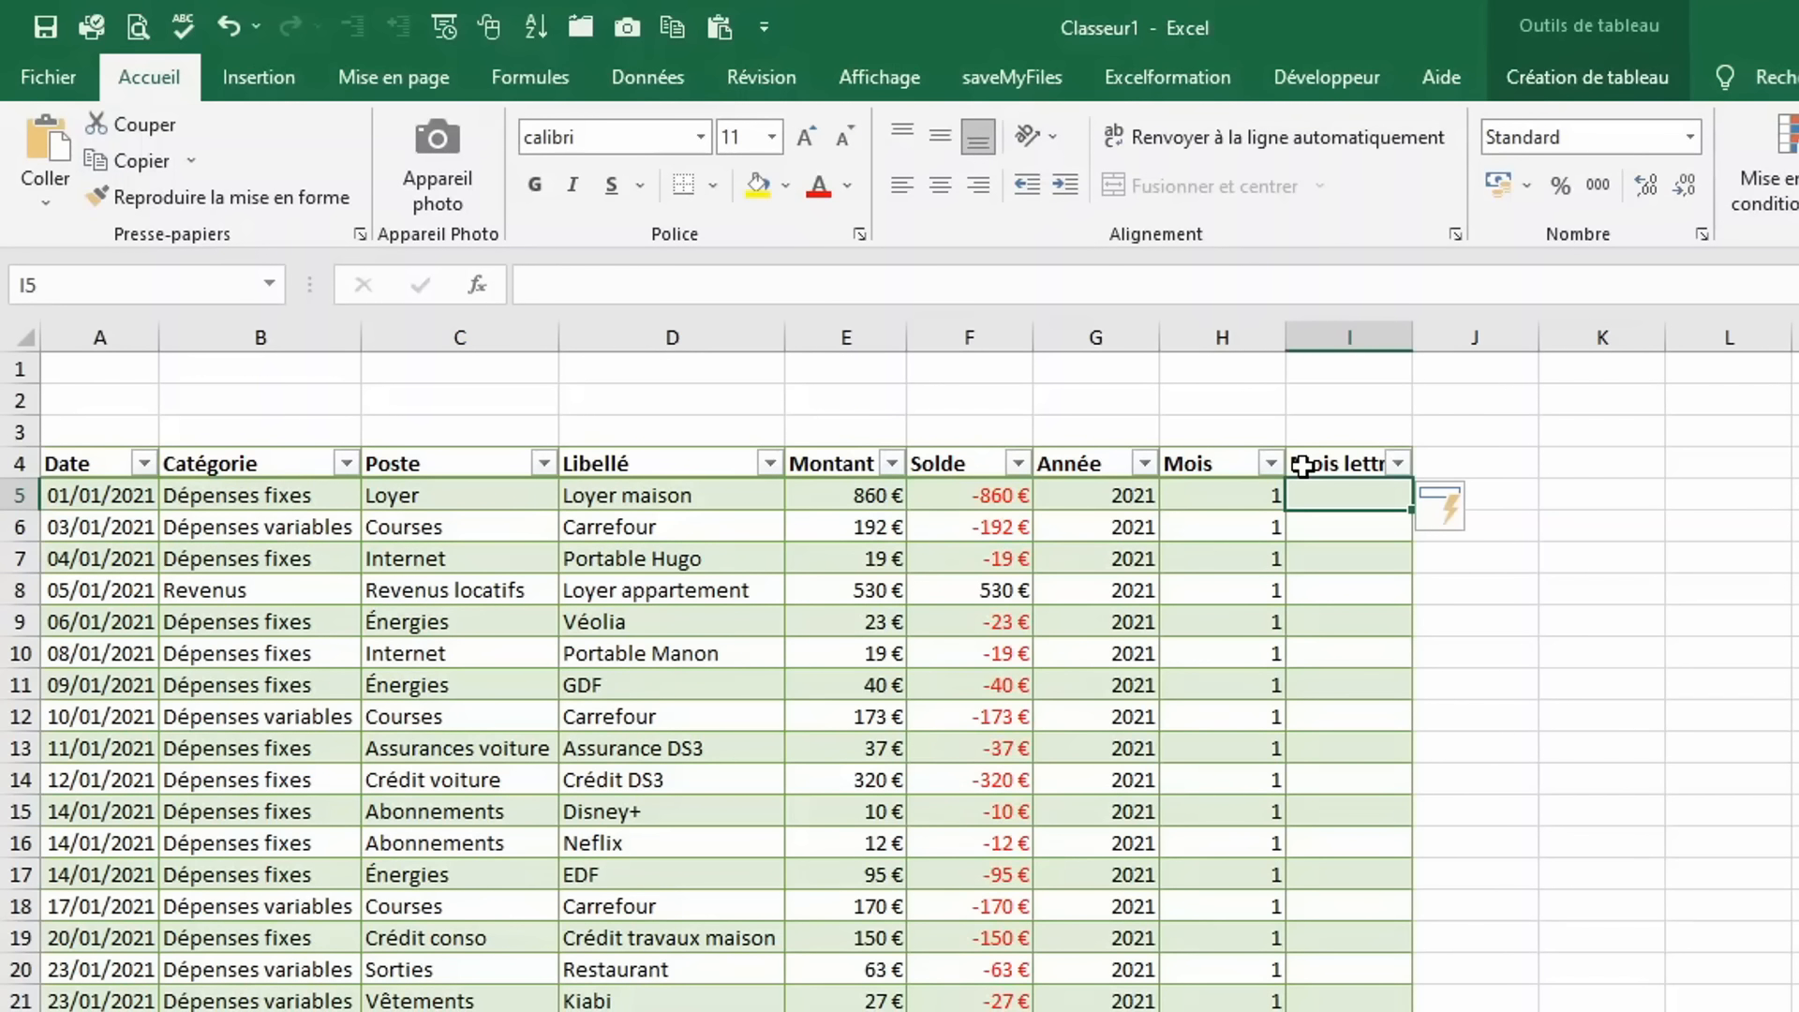
type("=texte")
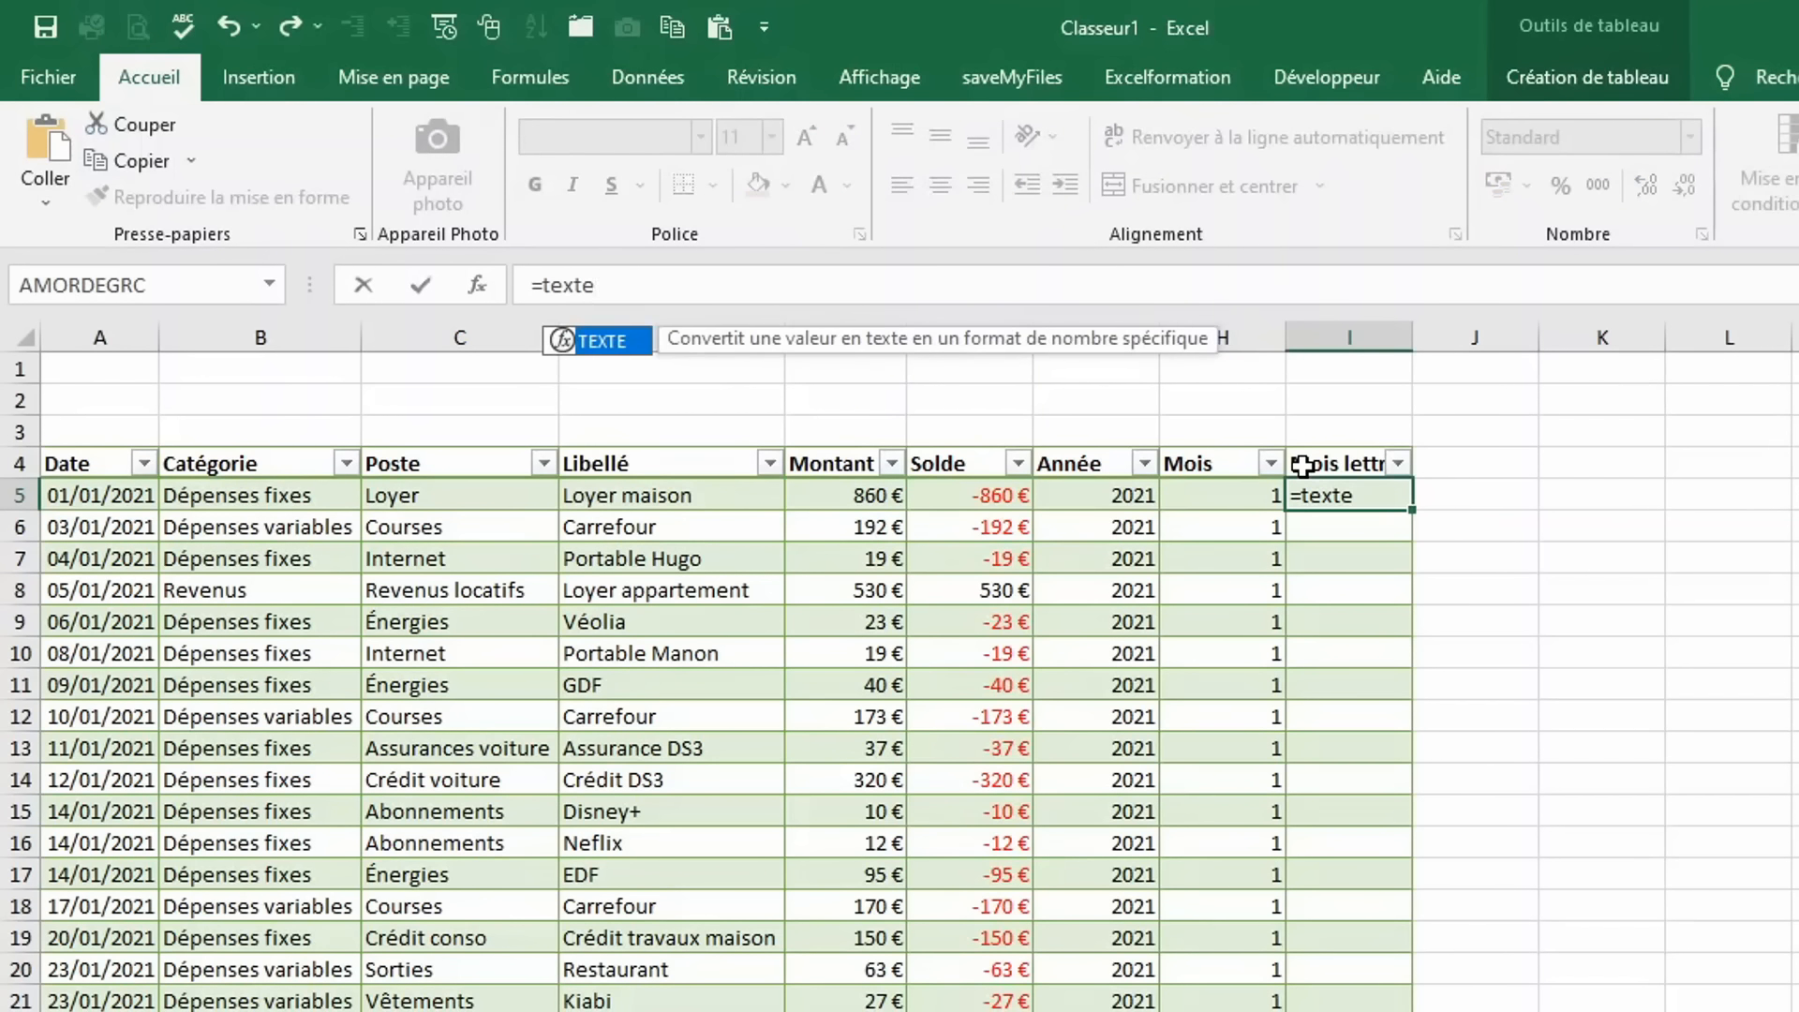
type("(")
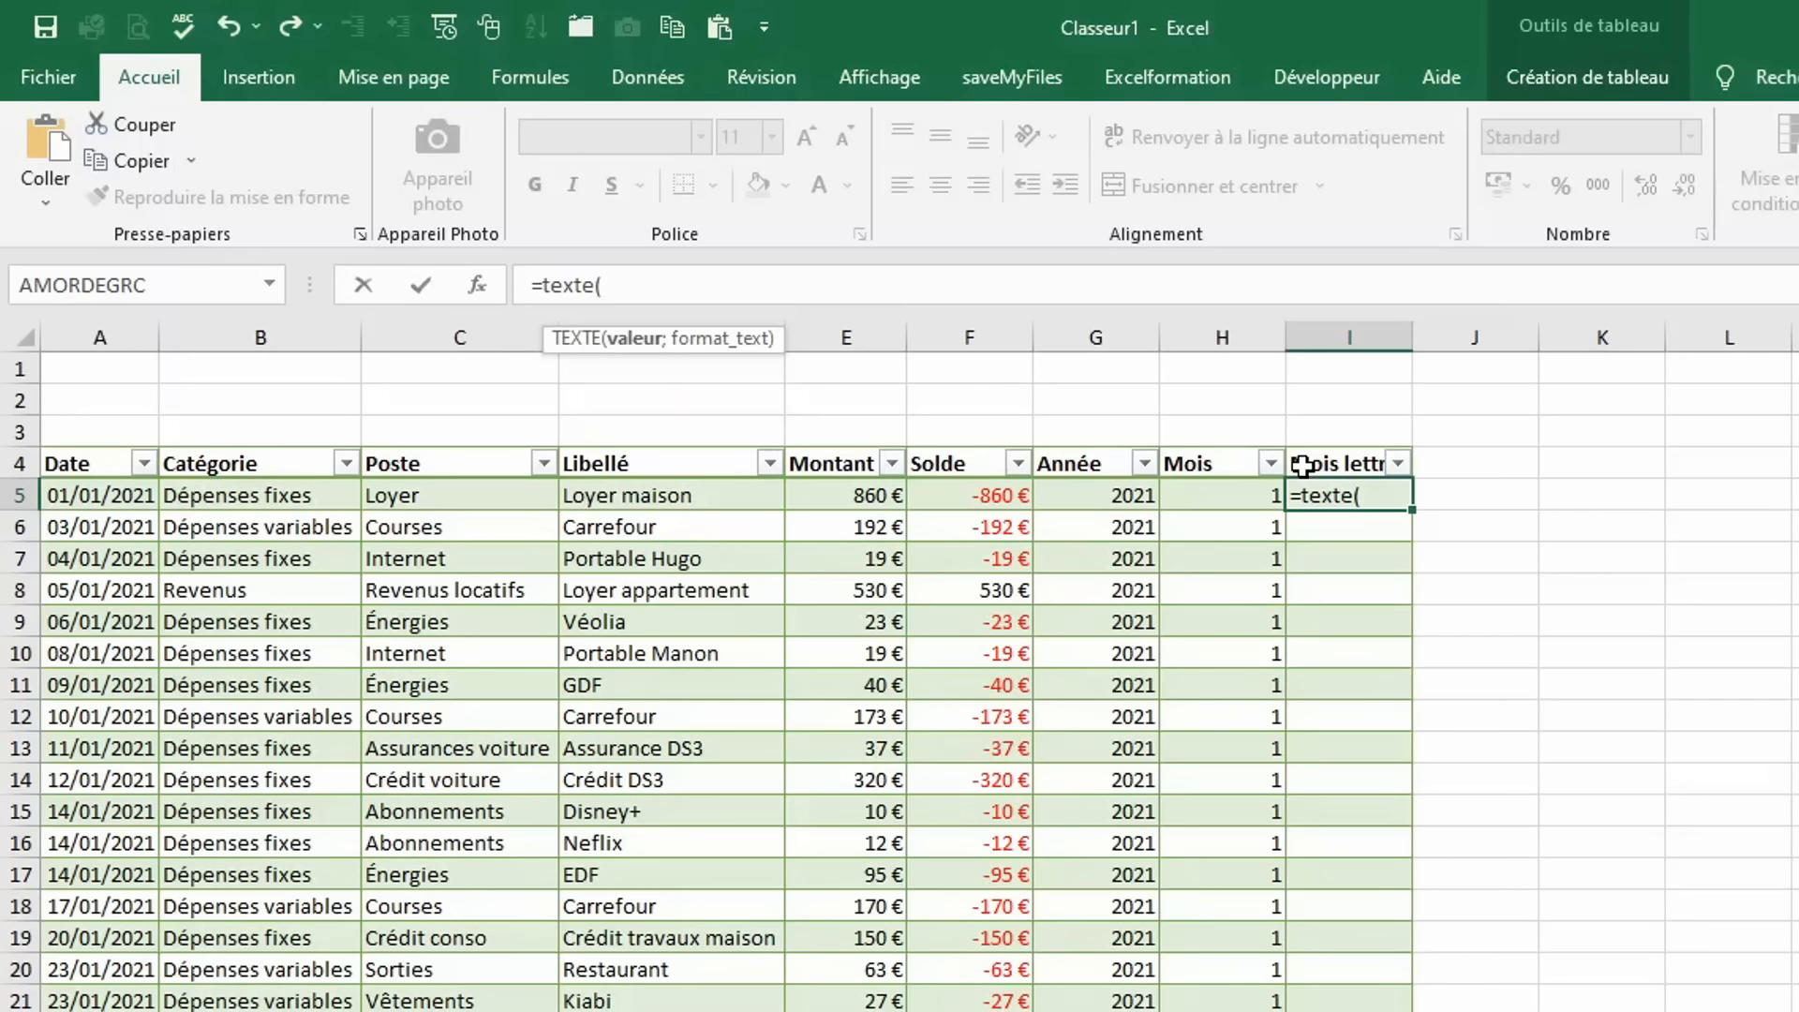
left_click(75, 497)
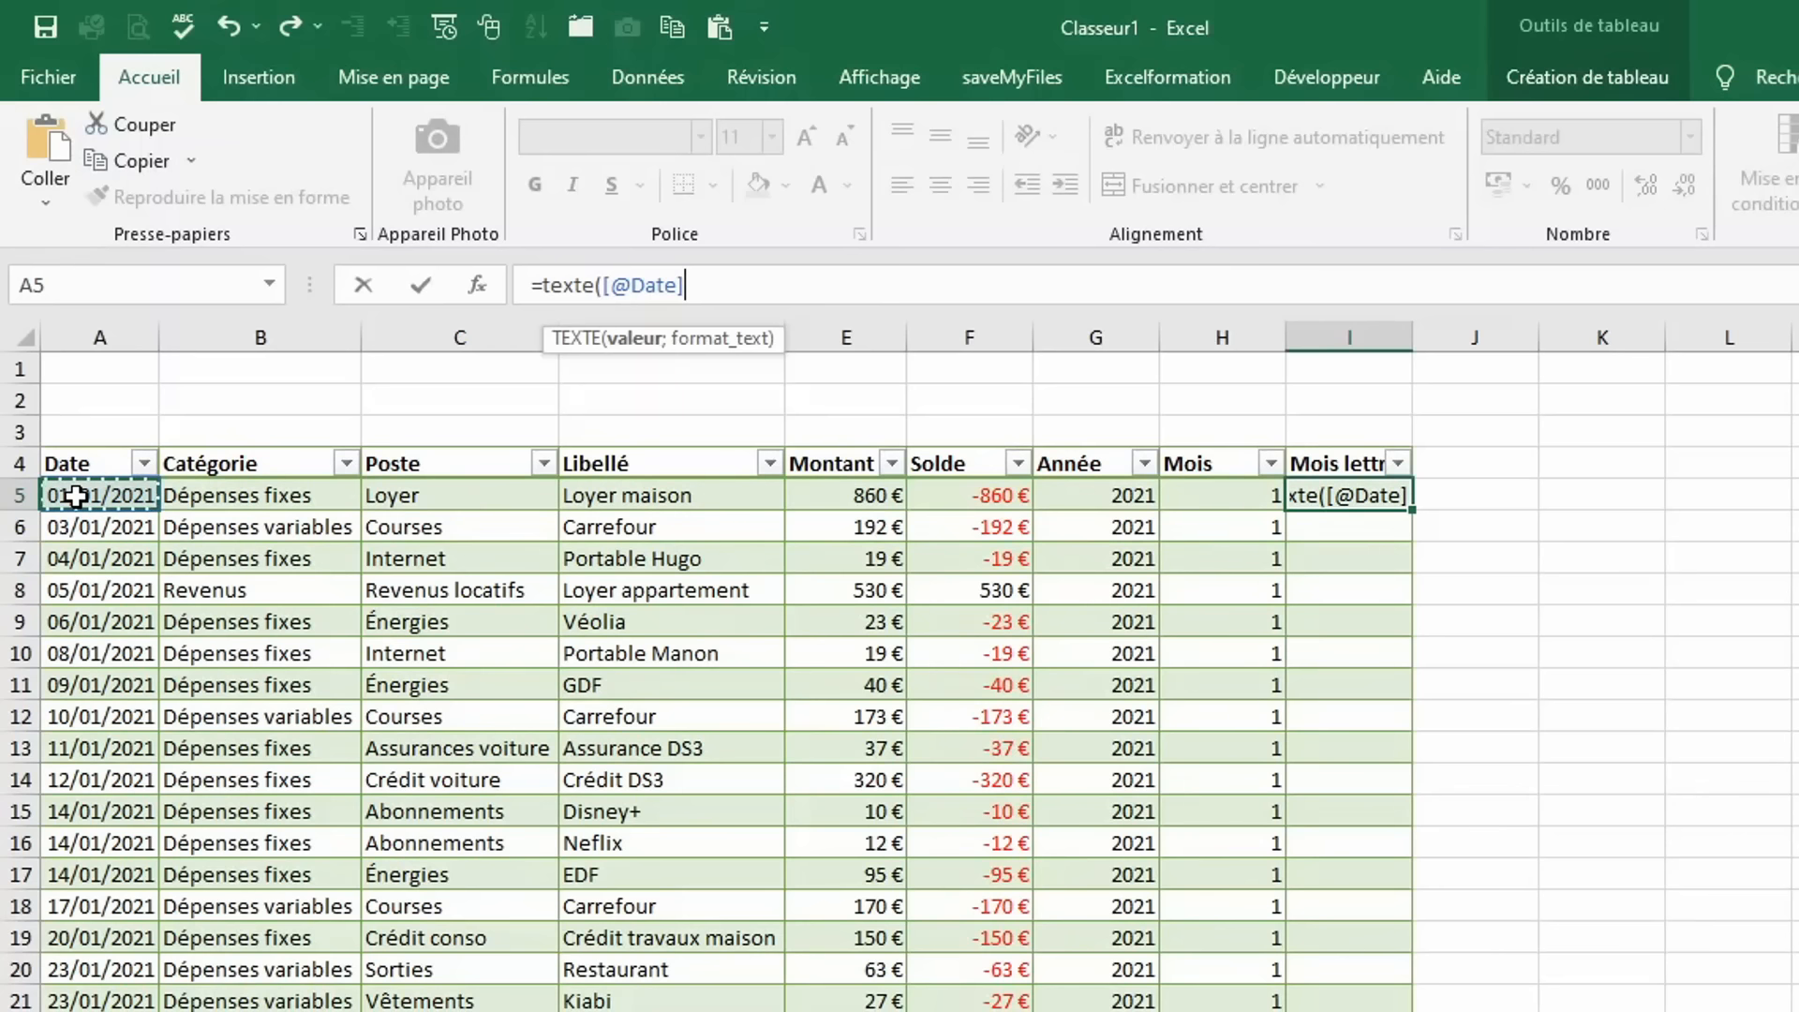
type(";\"")
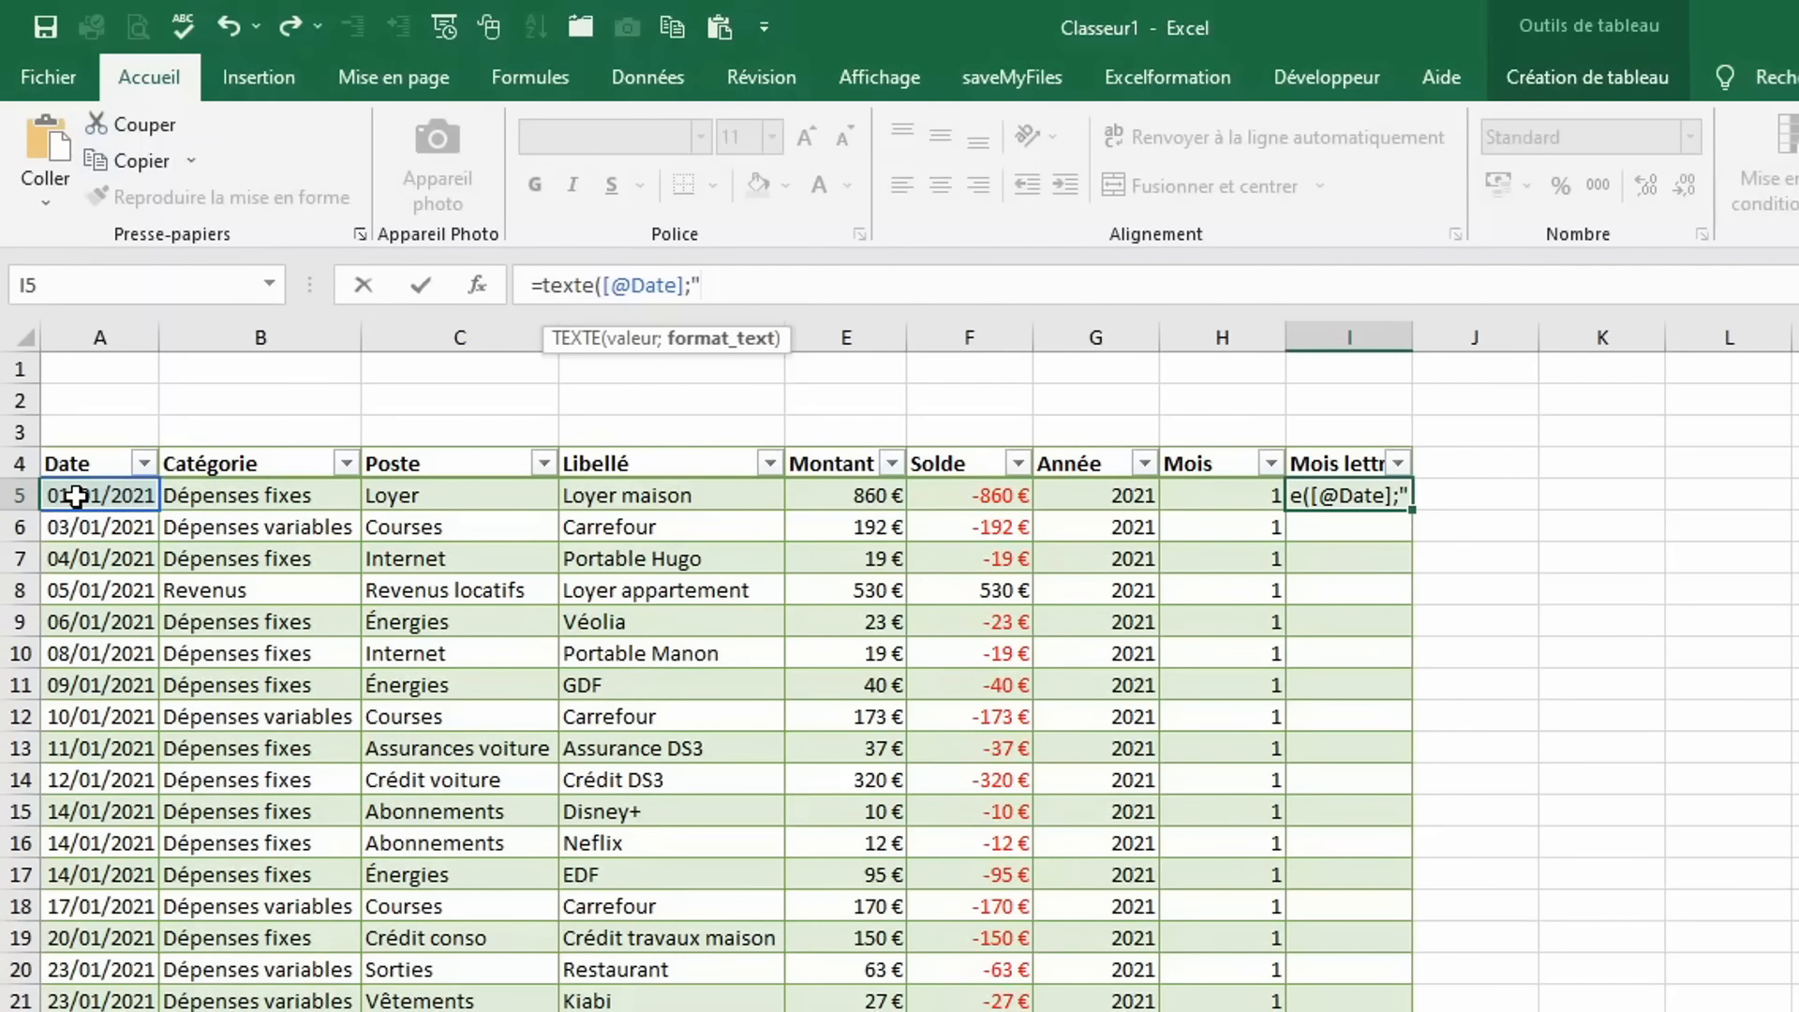
type("mmm")
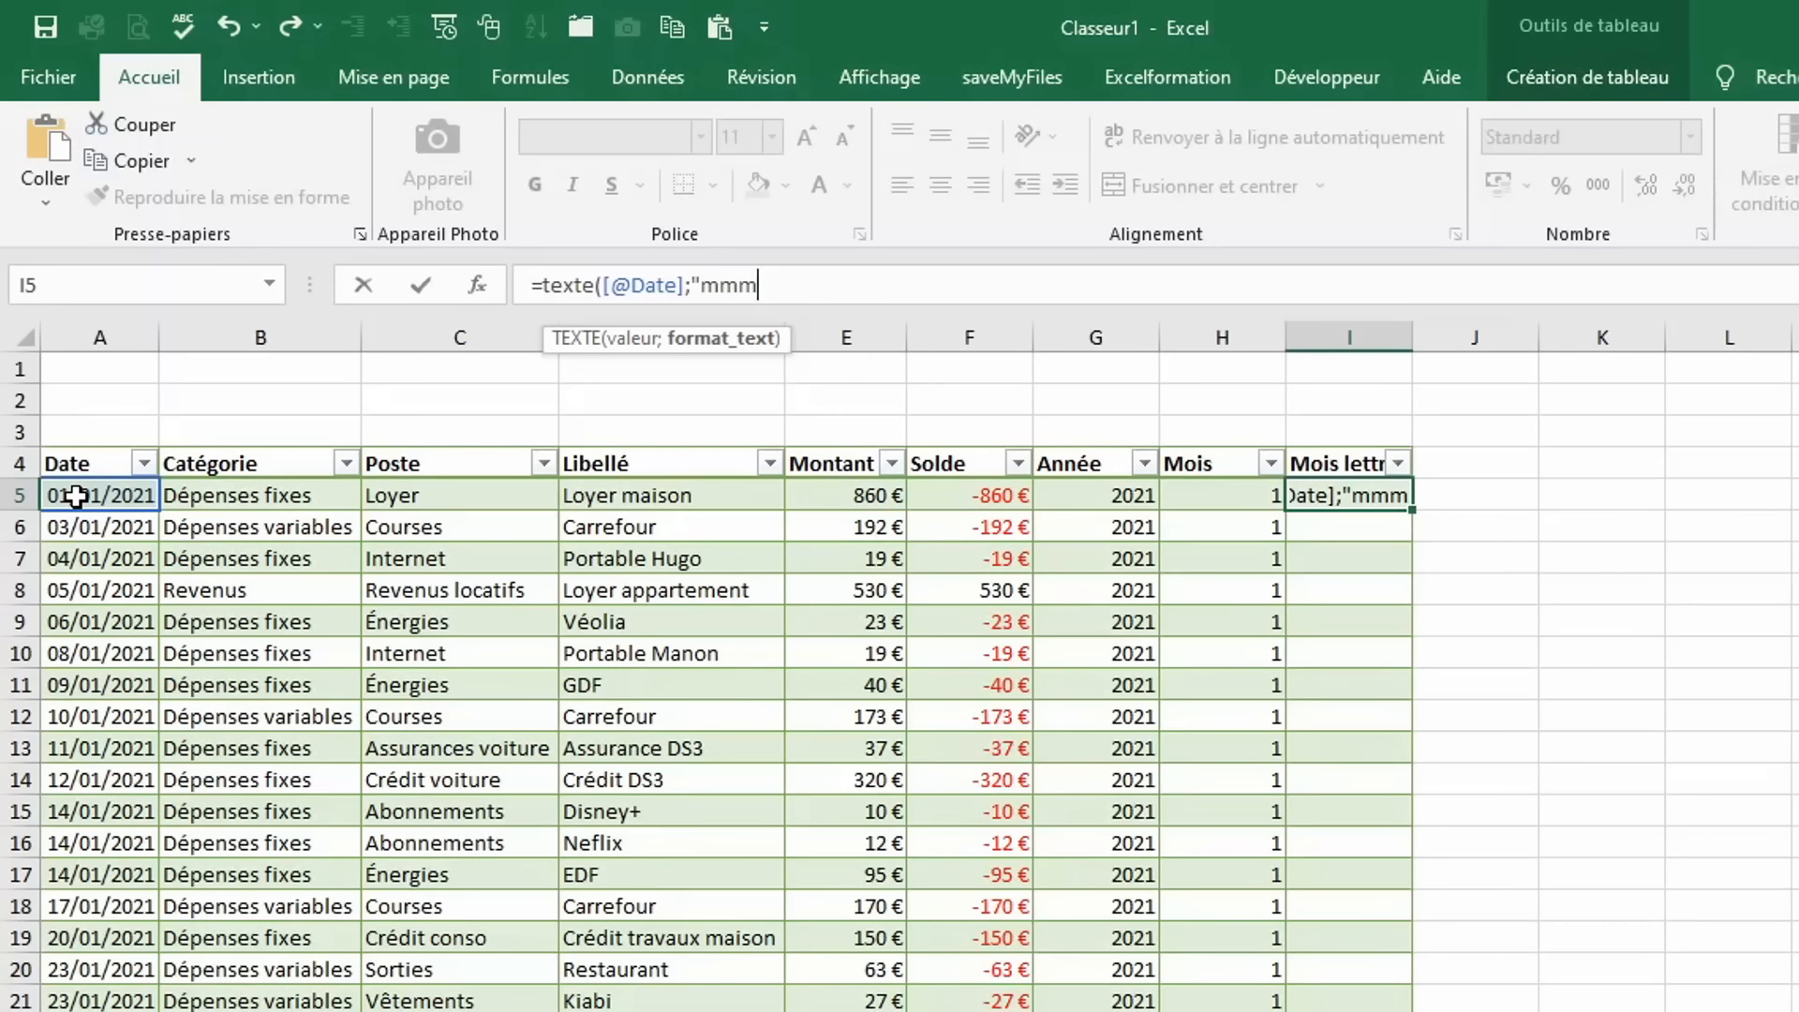
type("\")")
key("Return")
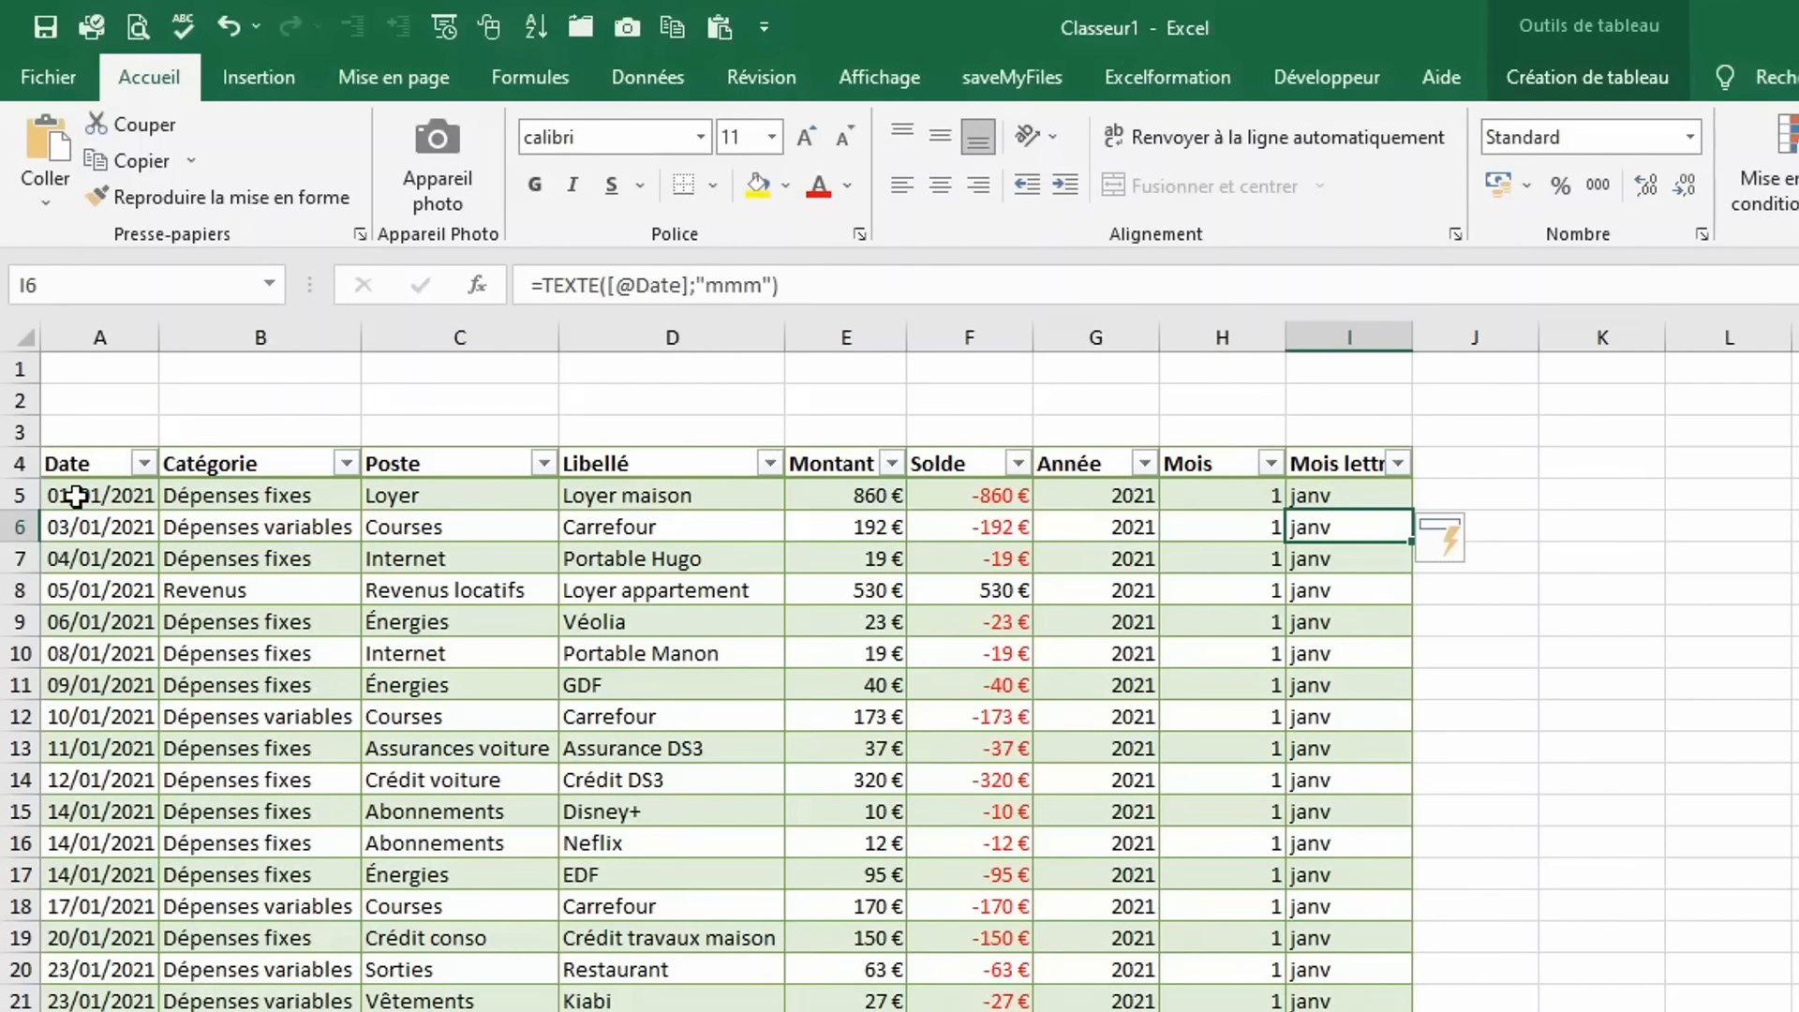
left_click(552, 286)
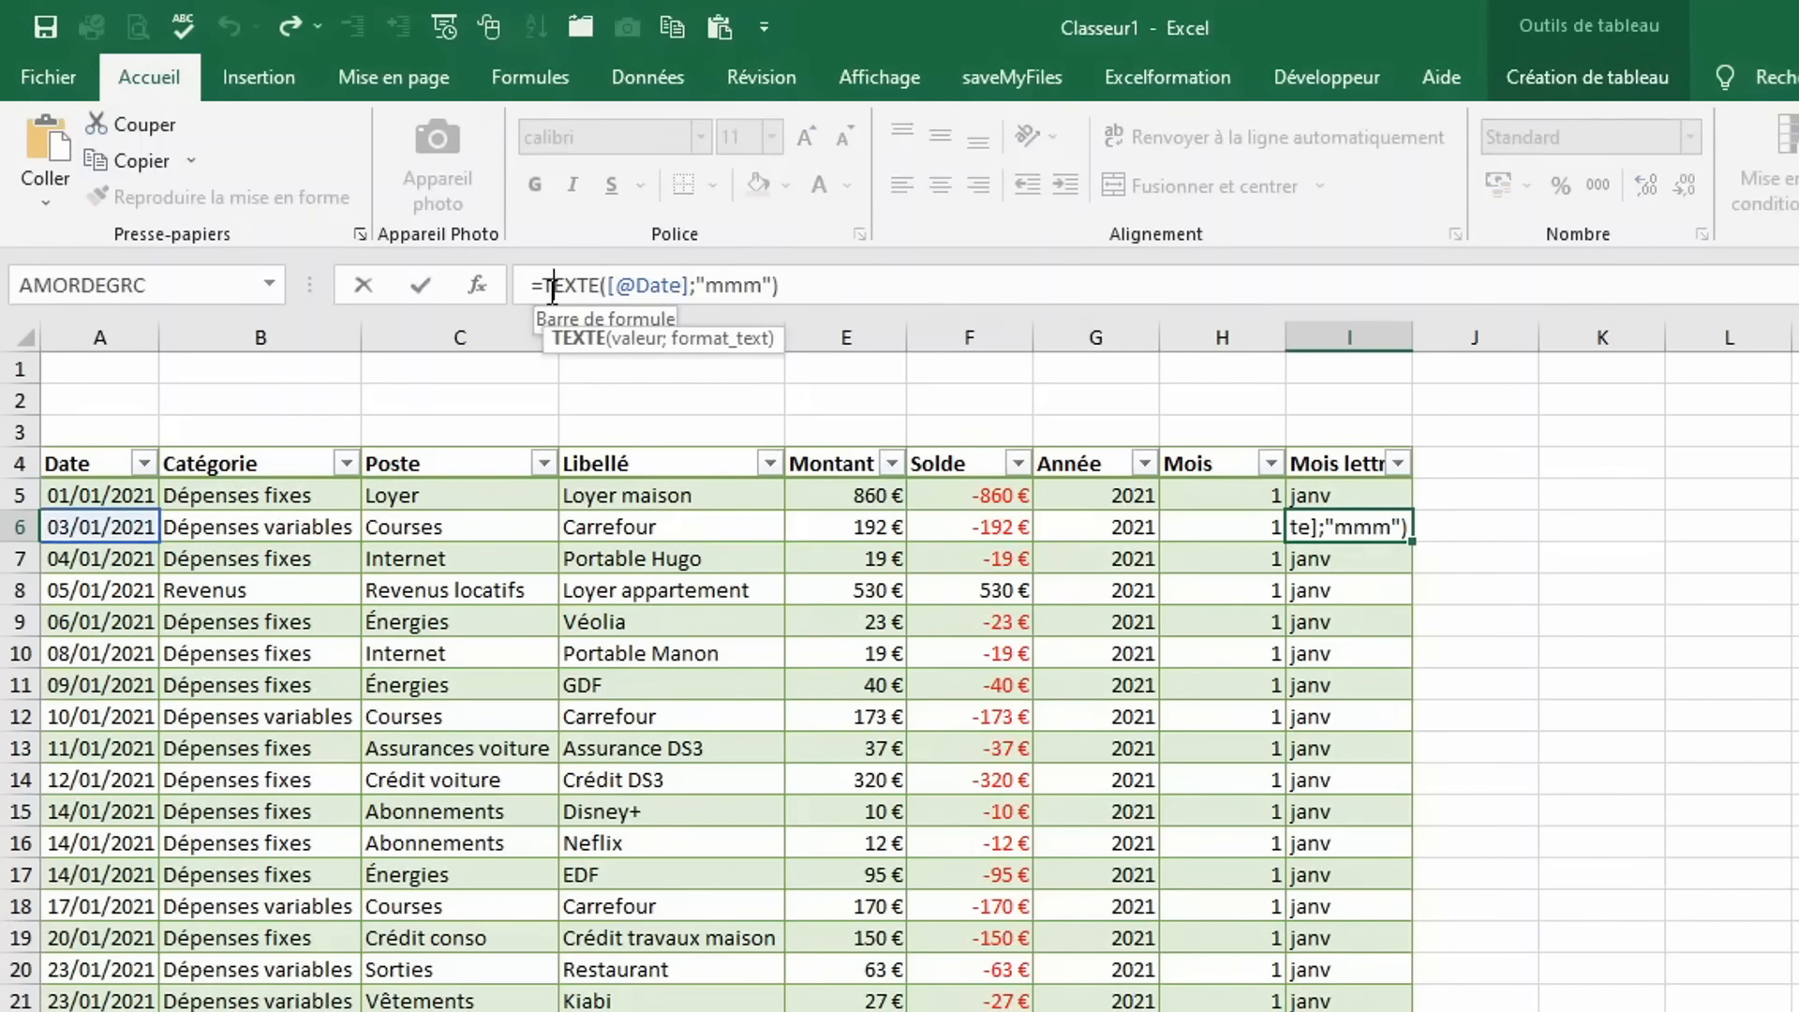
type("no")
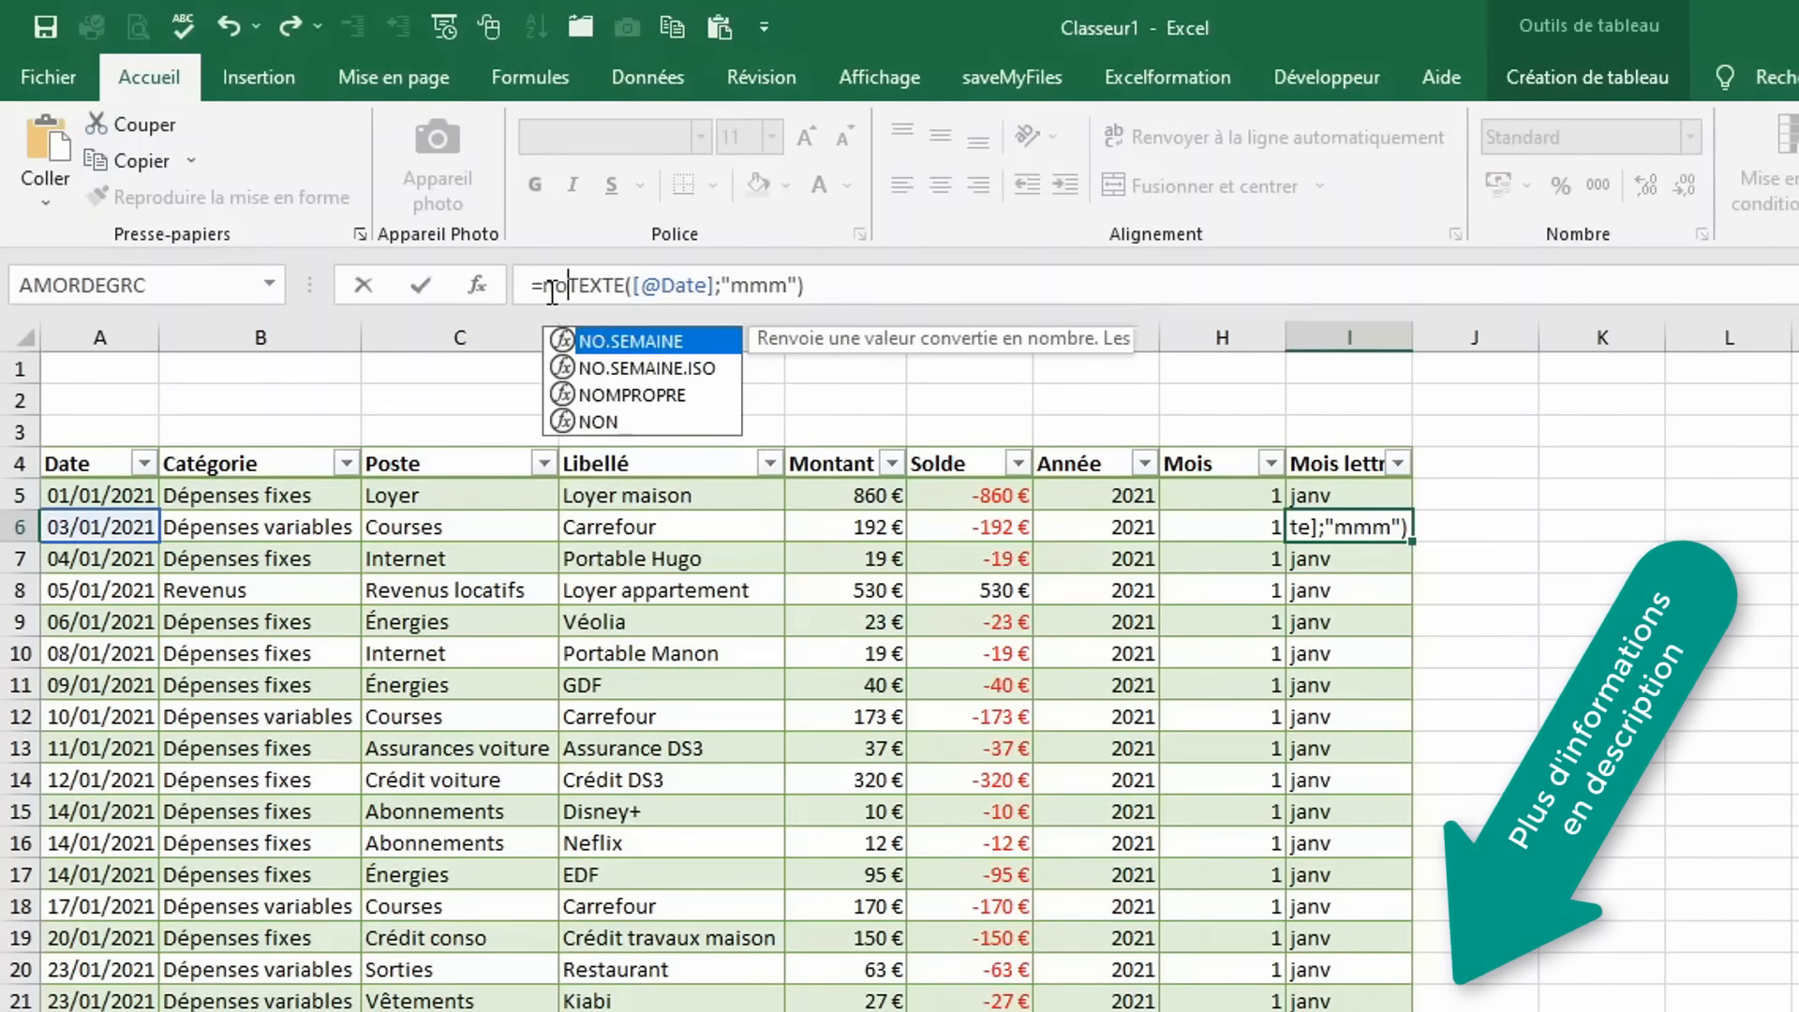
type("mp")
key("Tab")
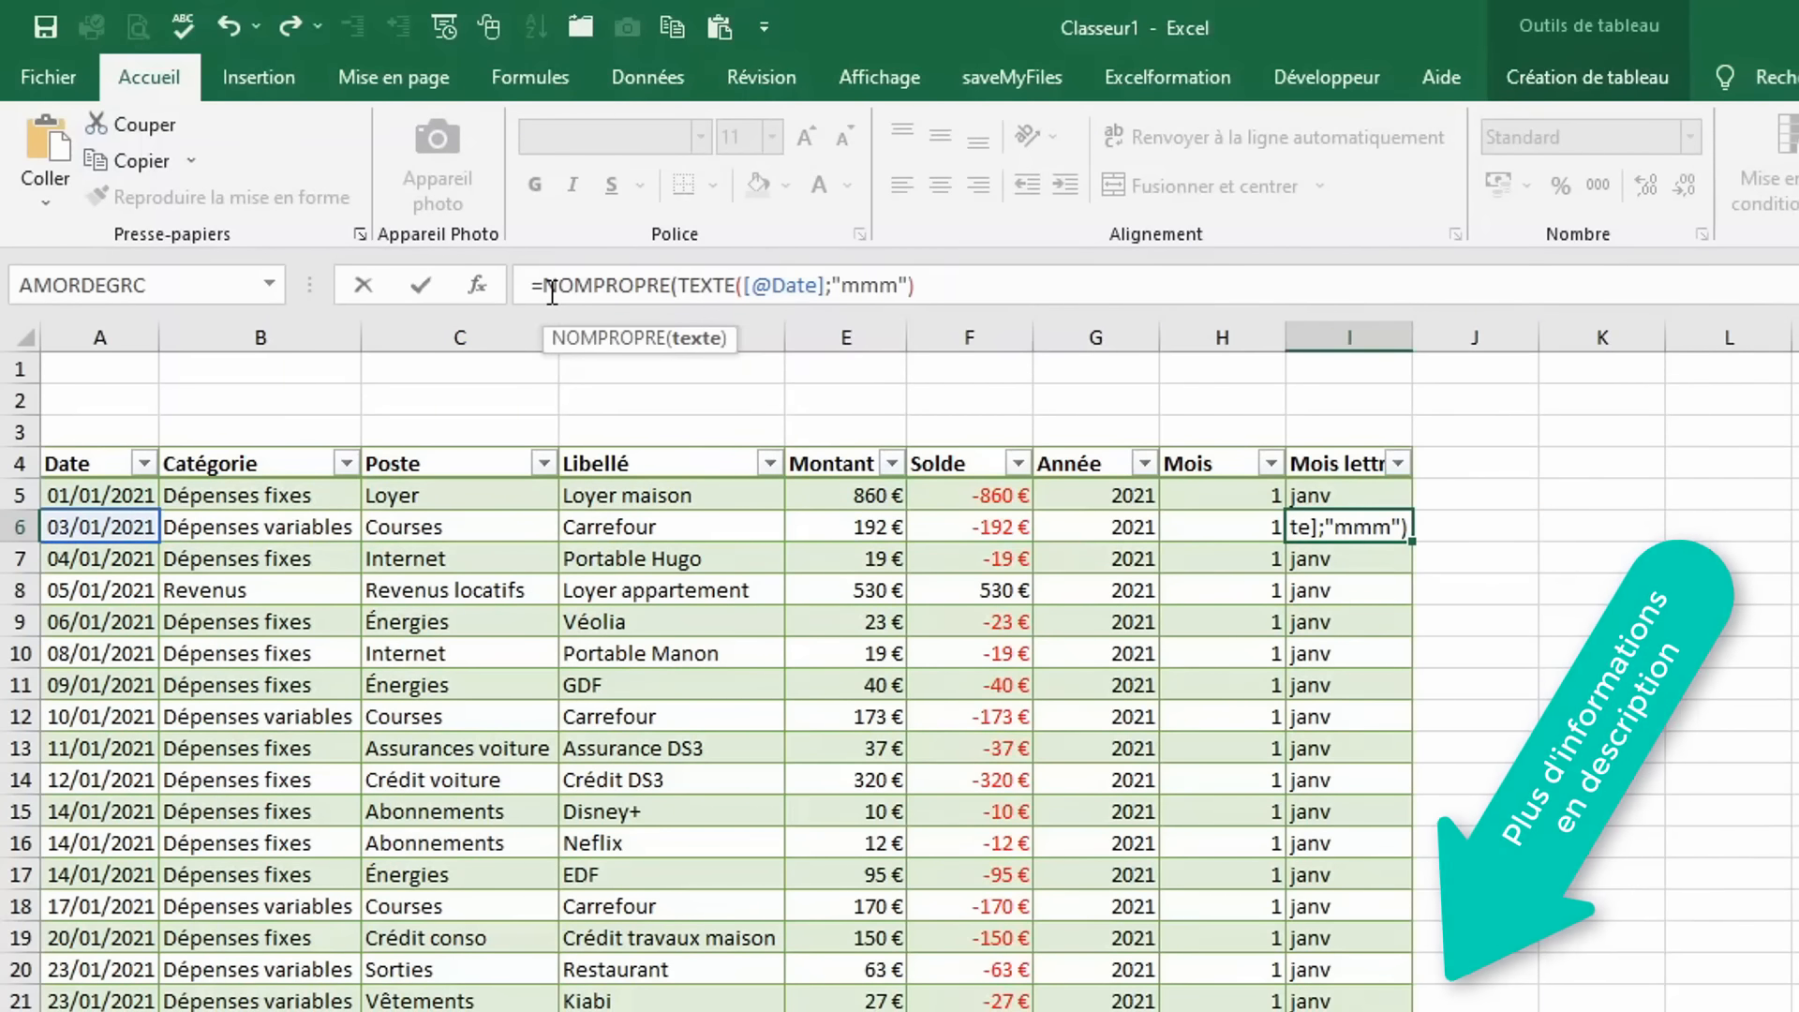
left_click(991, 281)
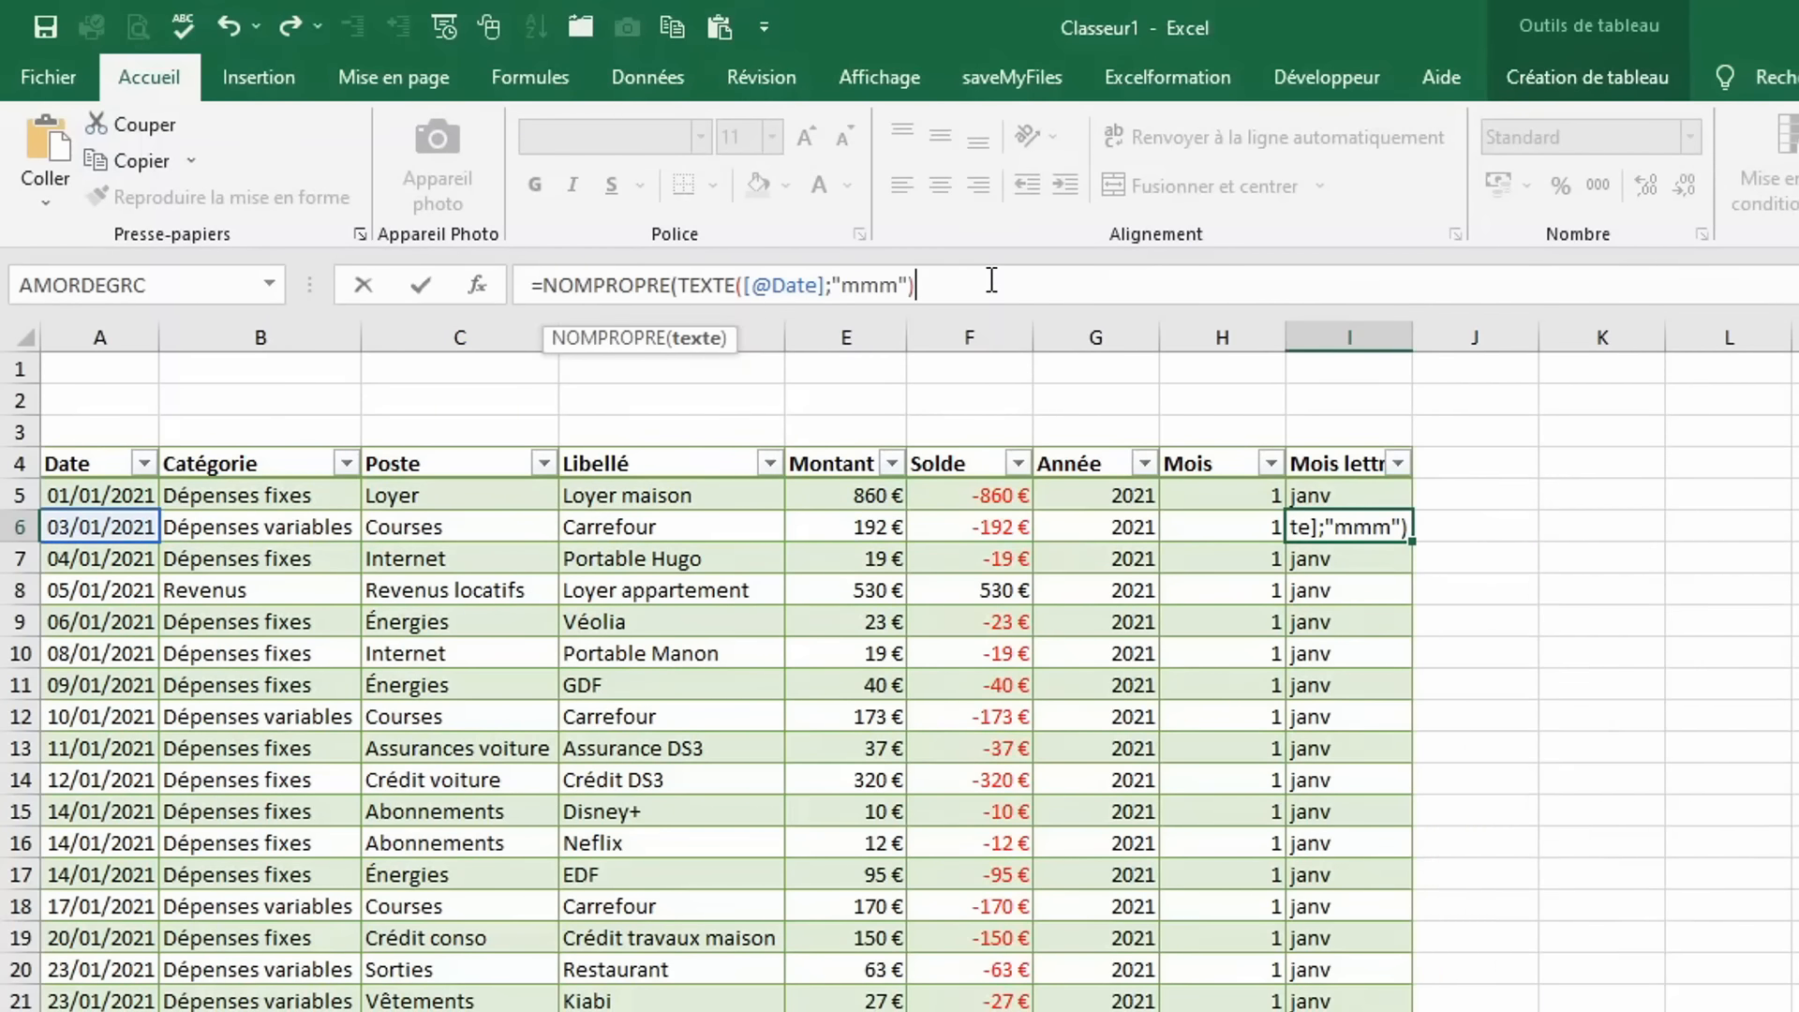
type(")")
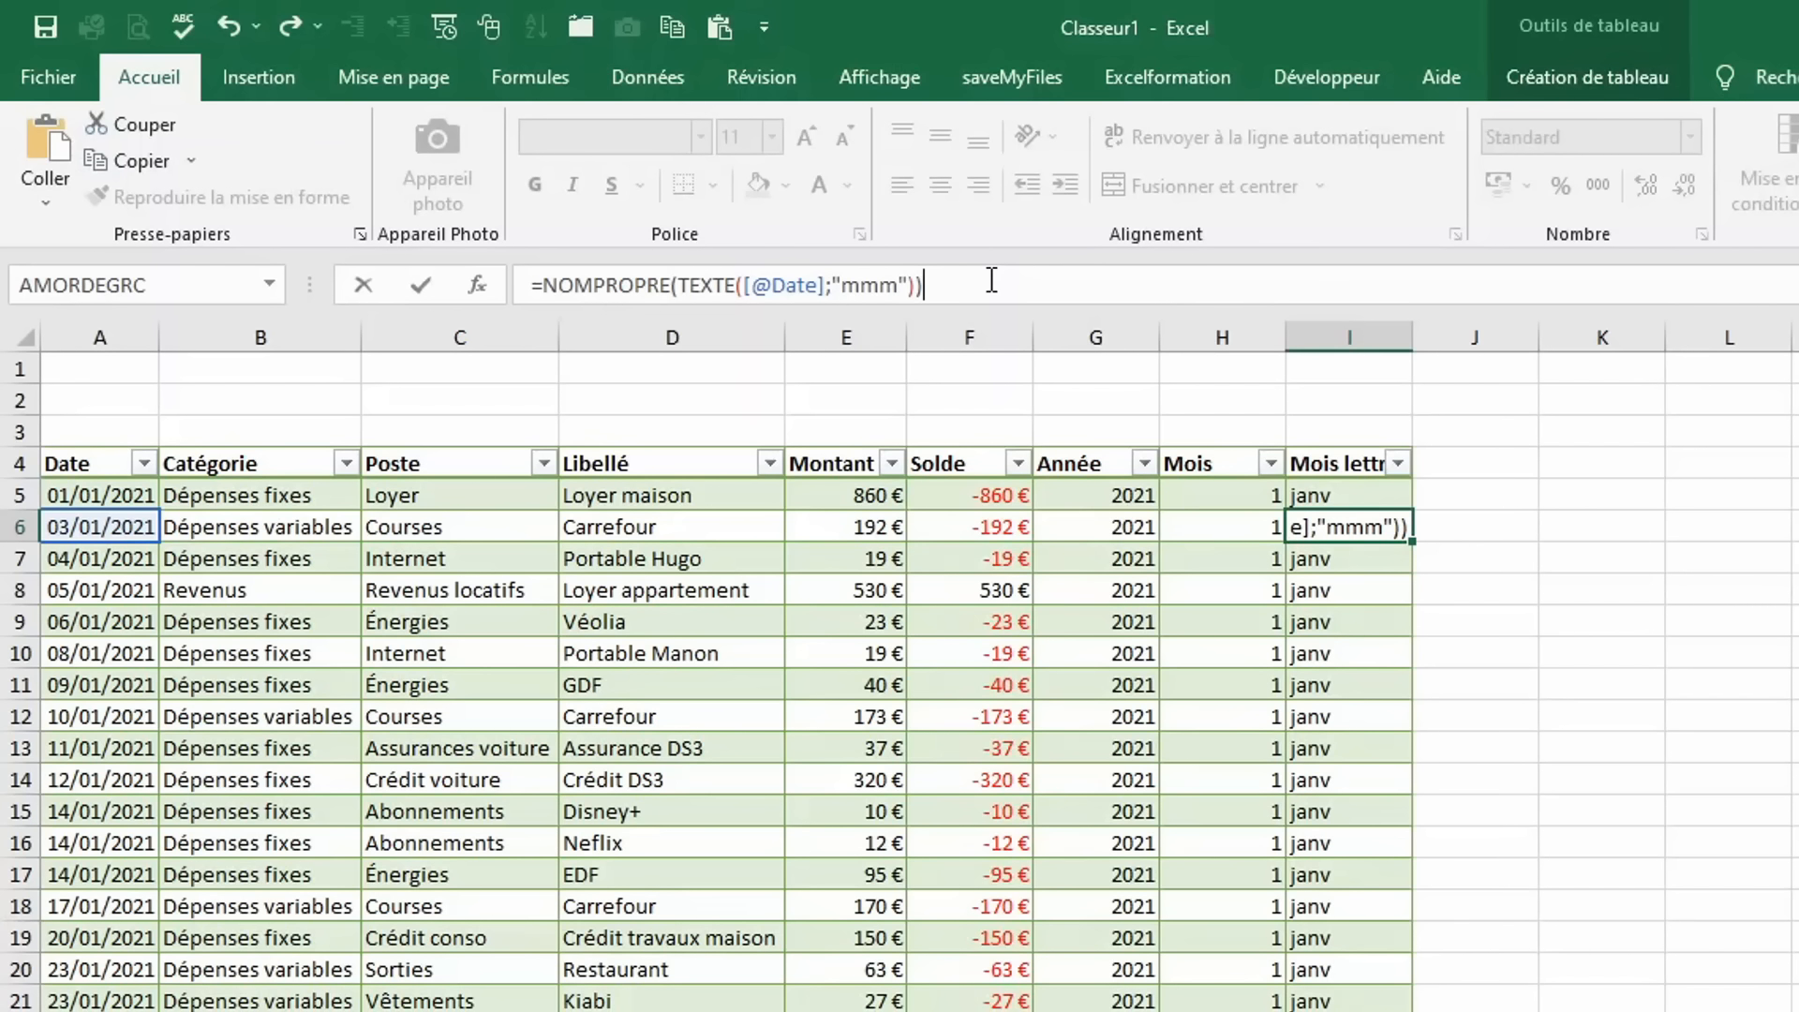
key("Return")
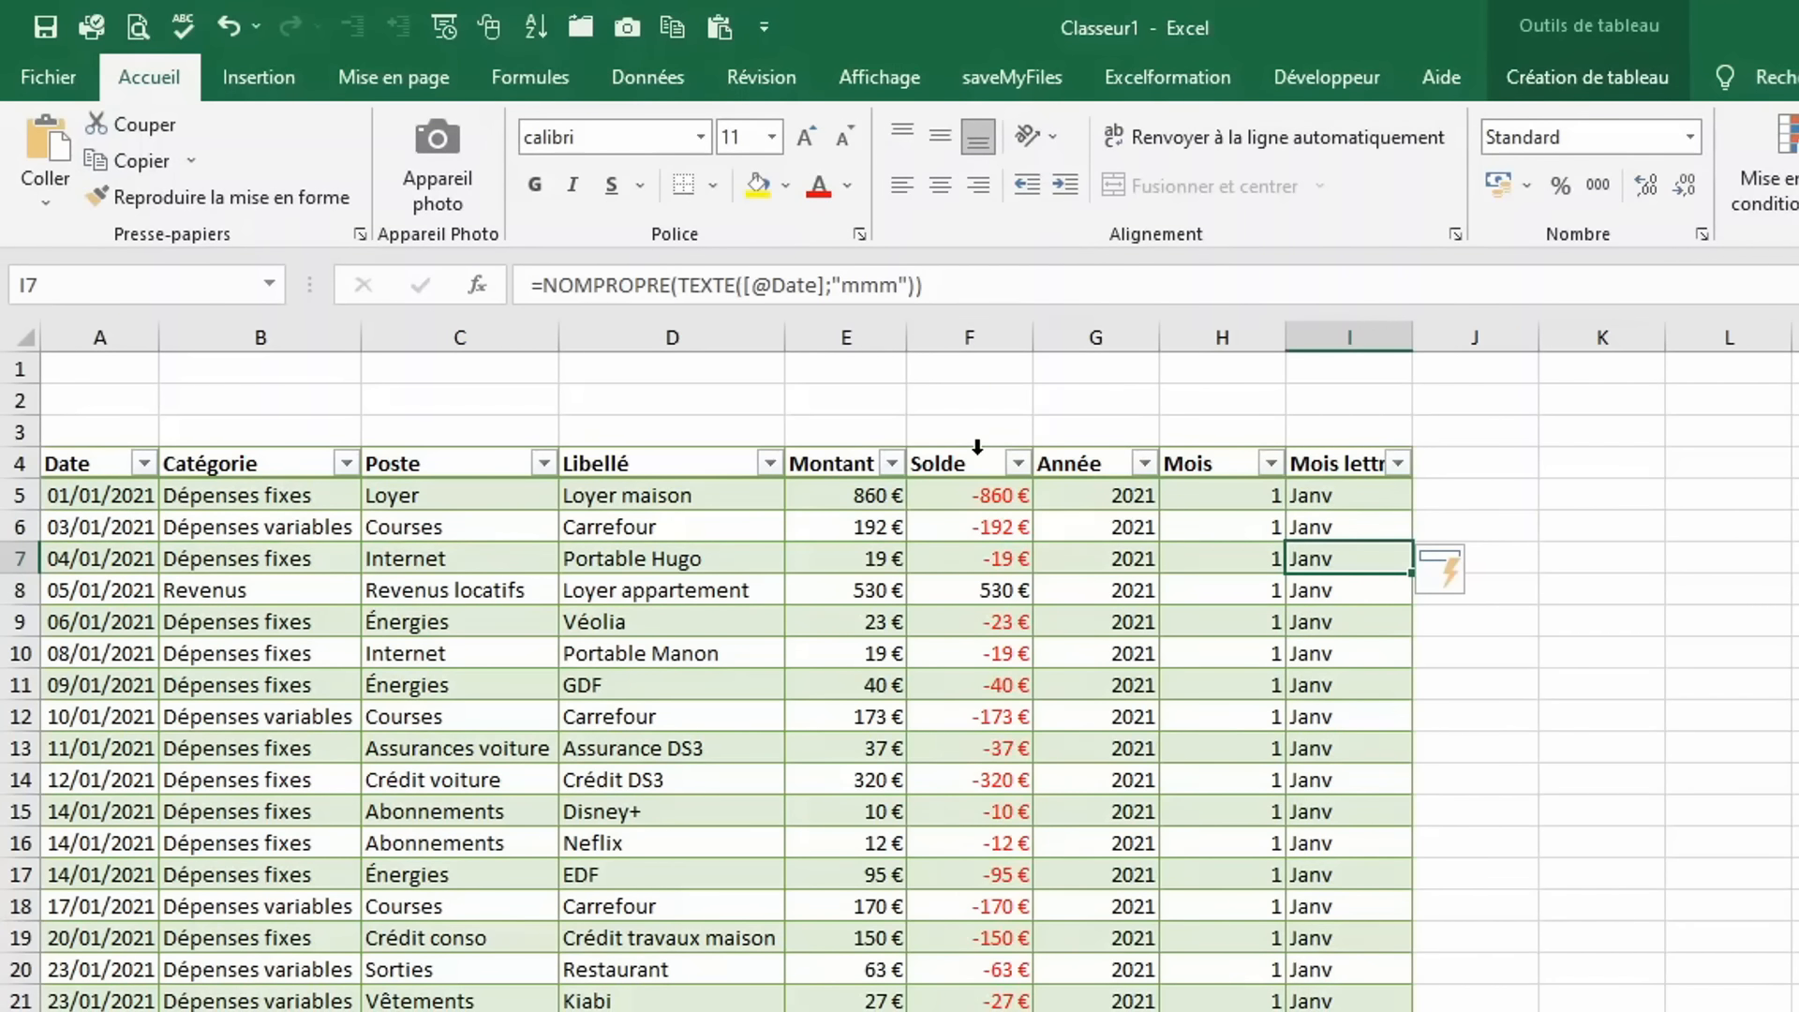
Fill the data cells of the calculated columns, from Solde to Mois lettres, with a light gold theme colour.
left_click_drag(977, 447, 1335, 458)
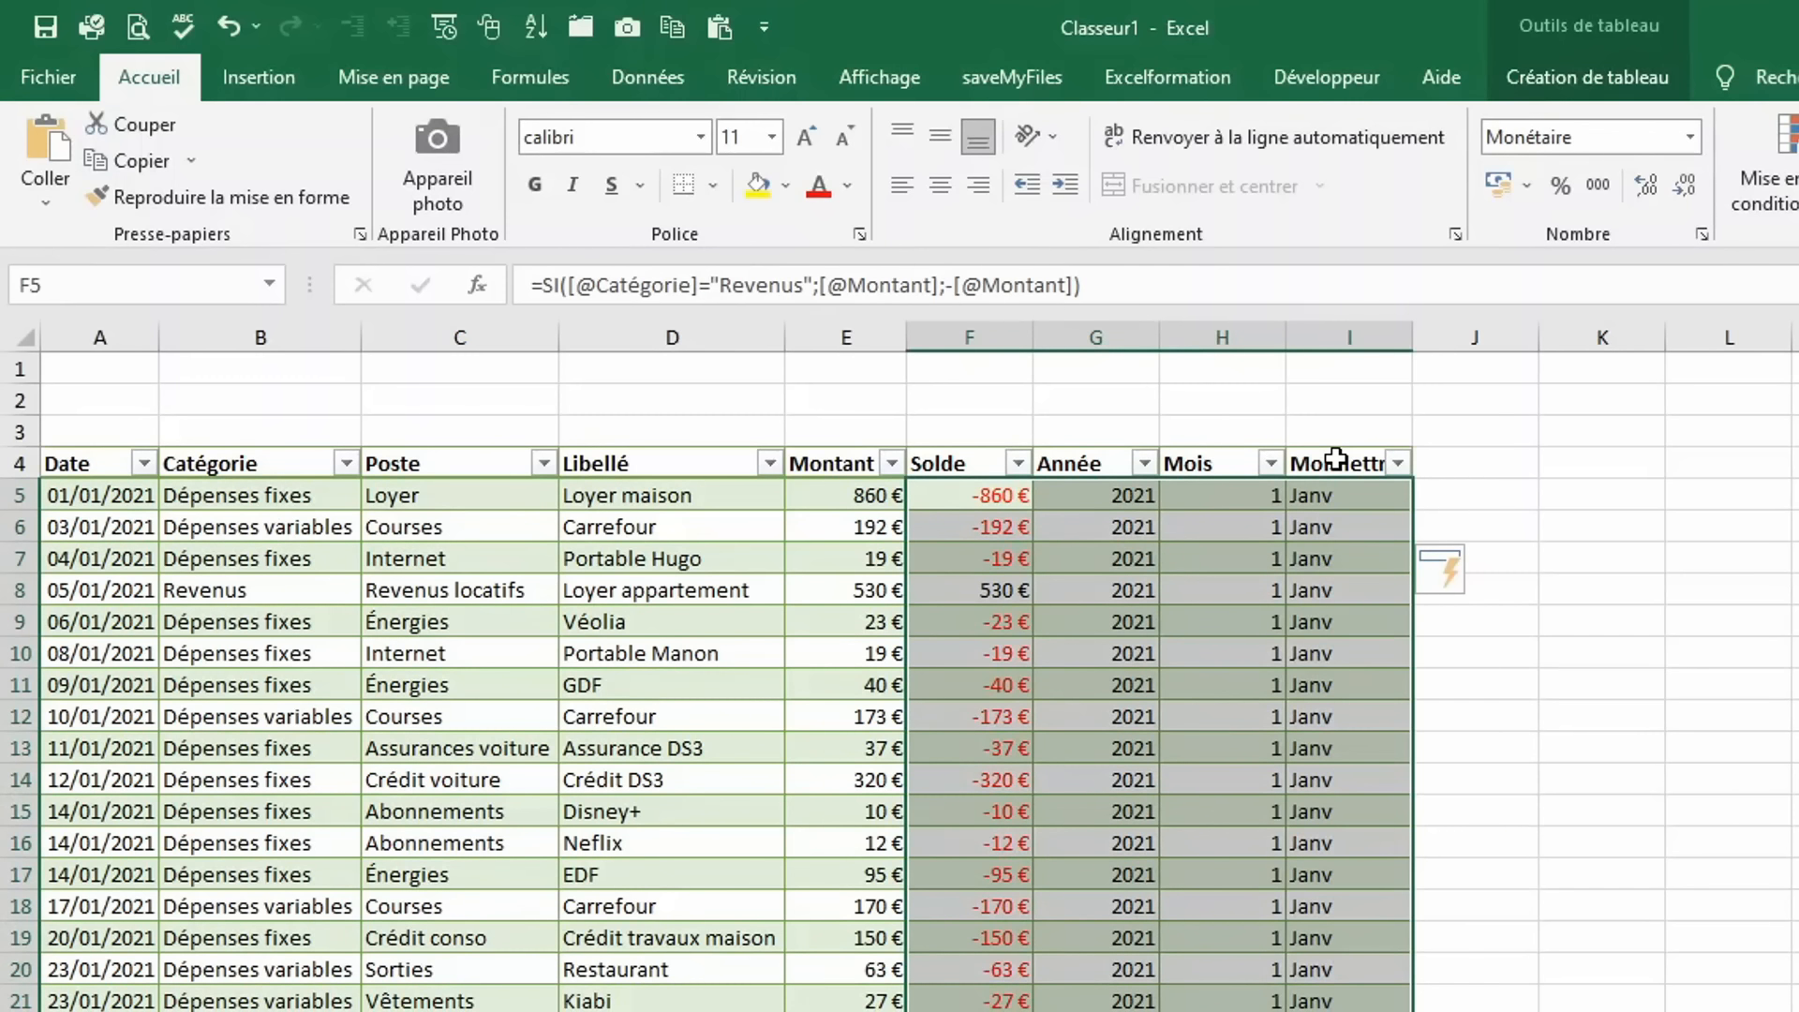
left_click(786, 186)
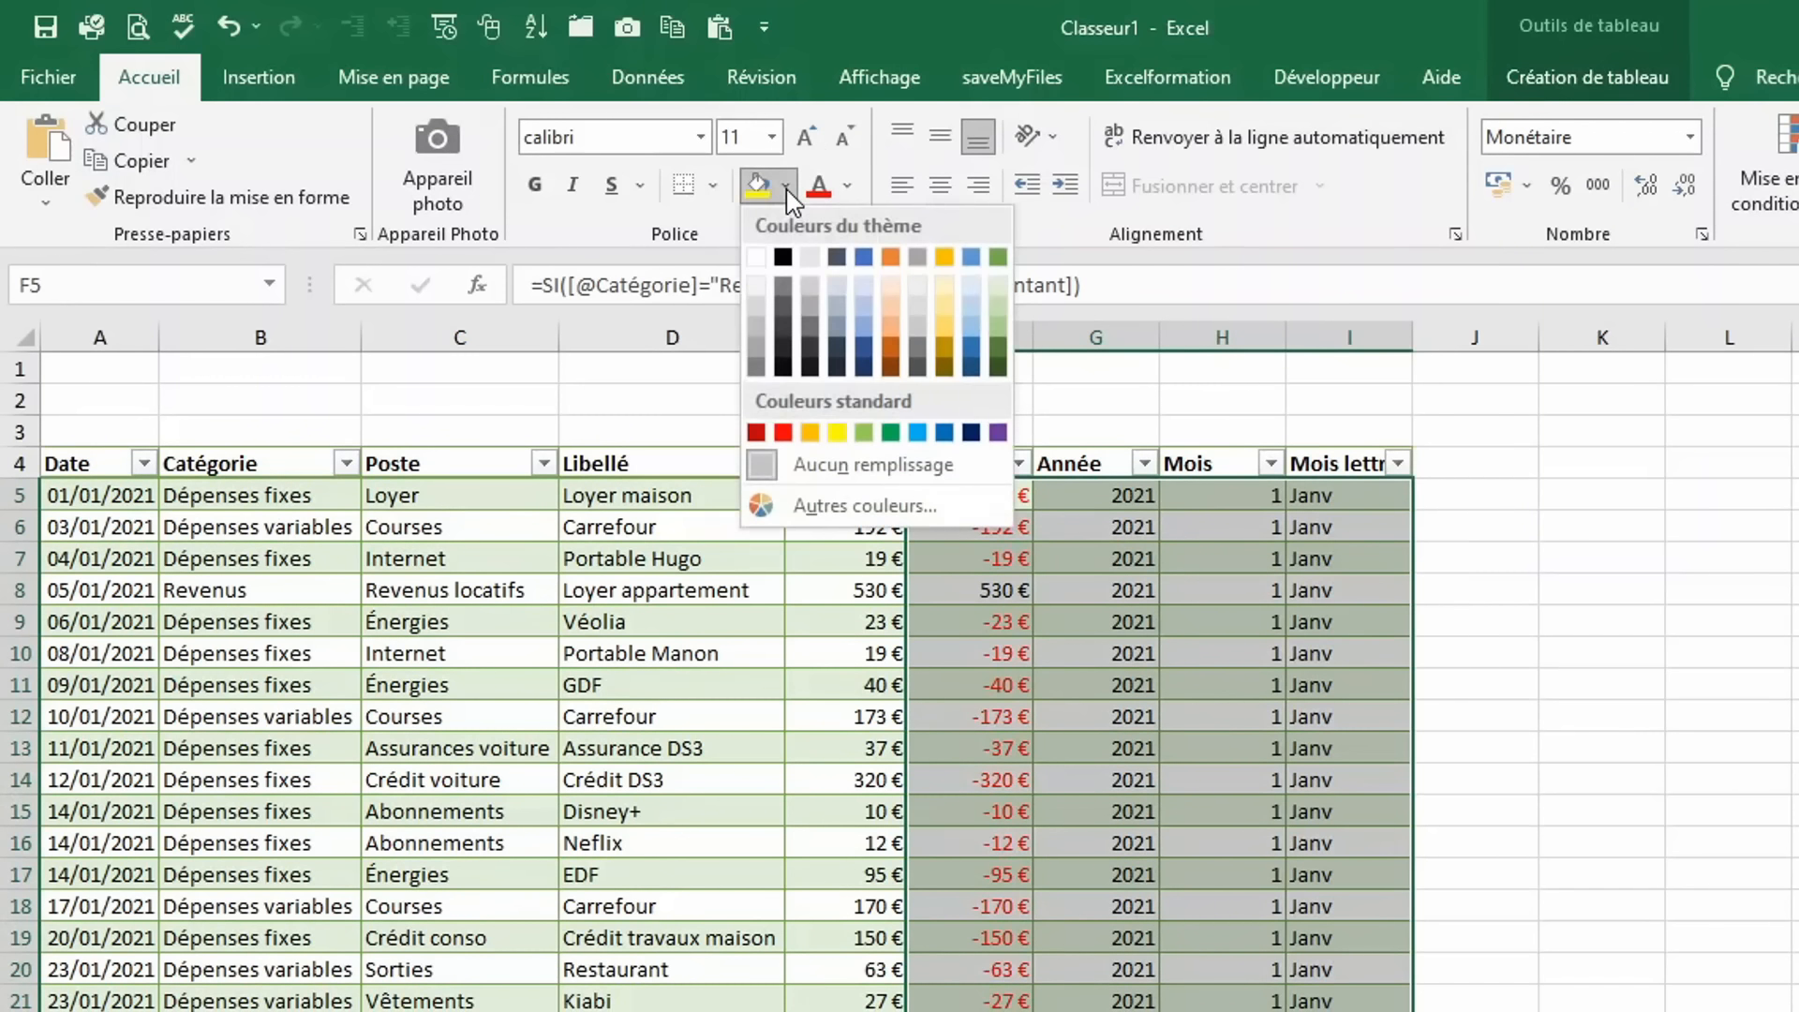
left_click(944, 285)
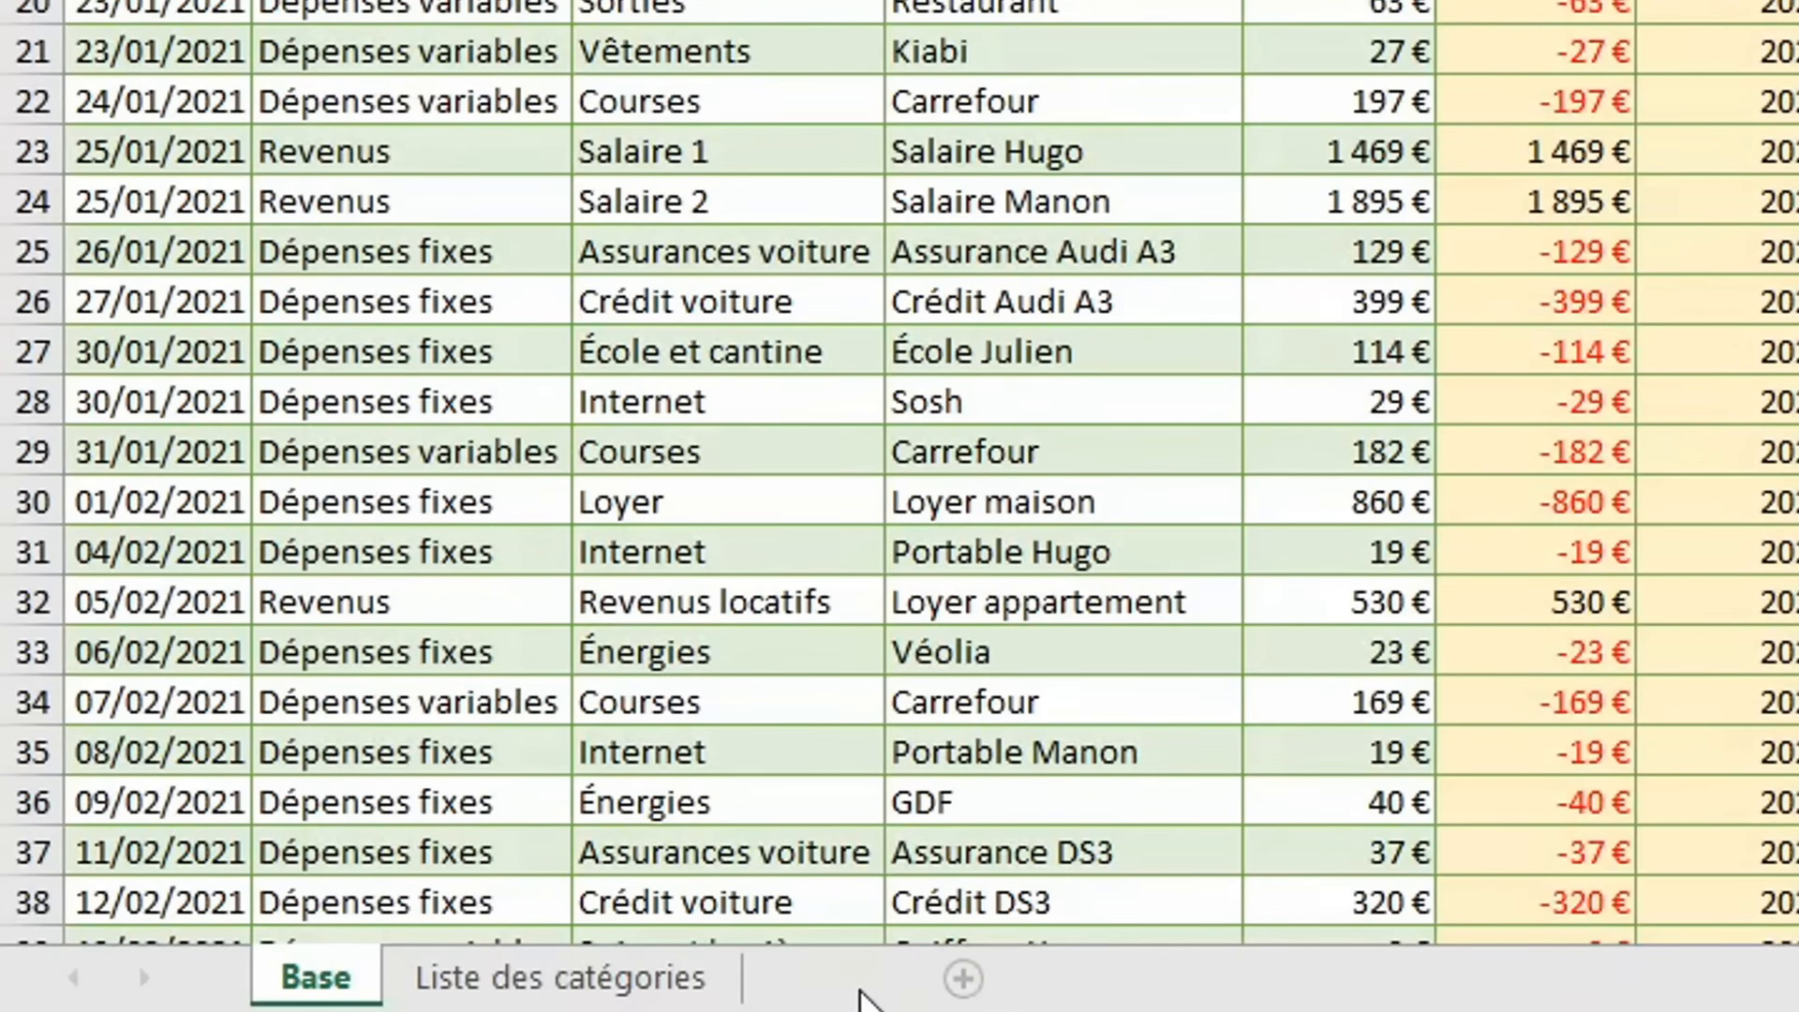
Add a new worksheet, place it before the Base sheet and name it Tableau de bord.
left_click(847, 982)
left_click_drag(471, 993, 291, 986)
double_click(286, 985)
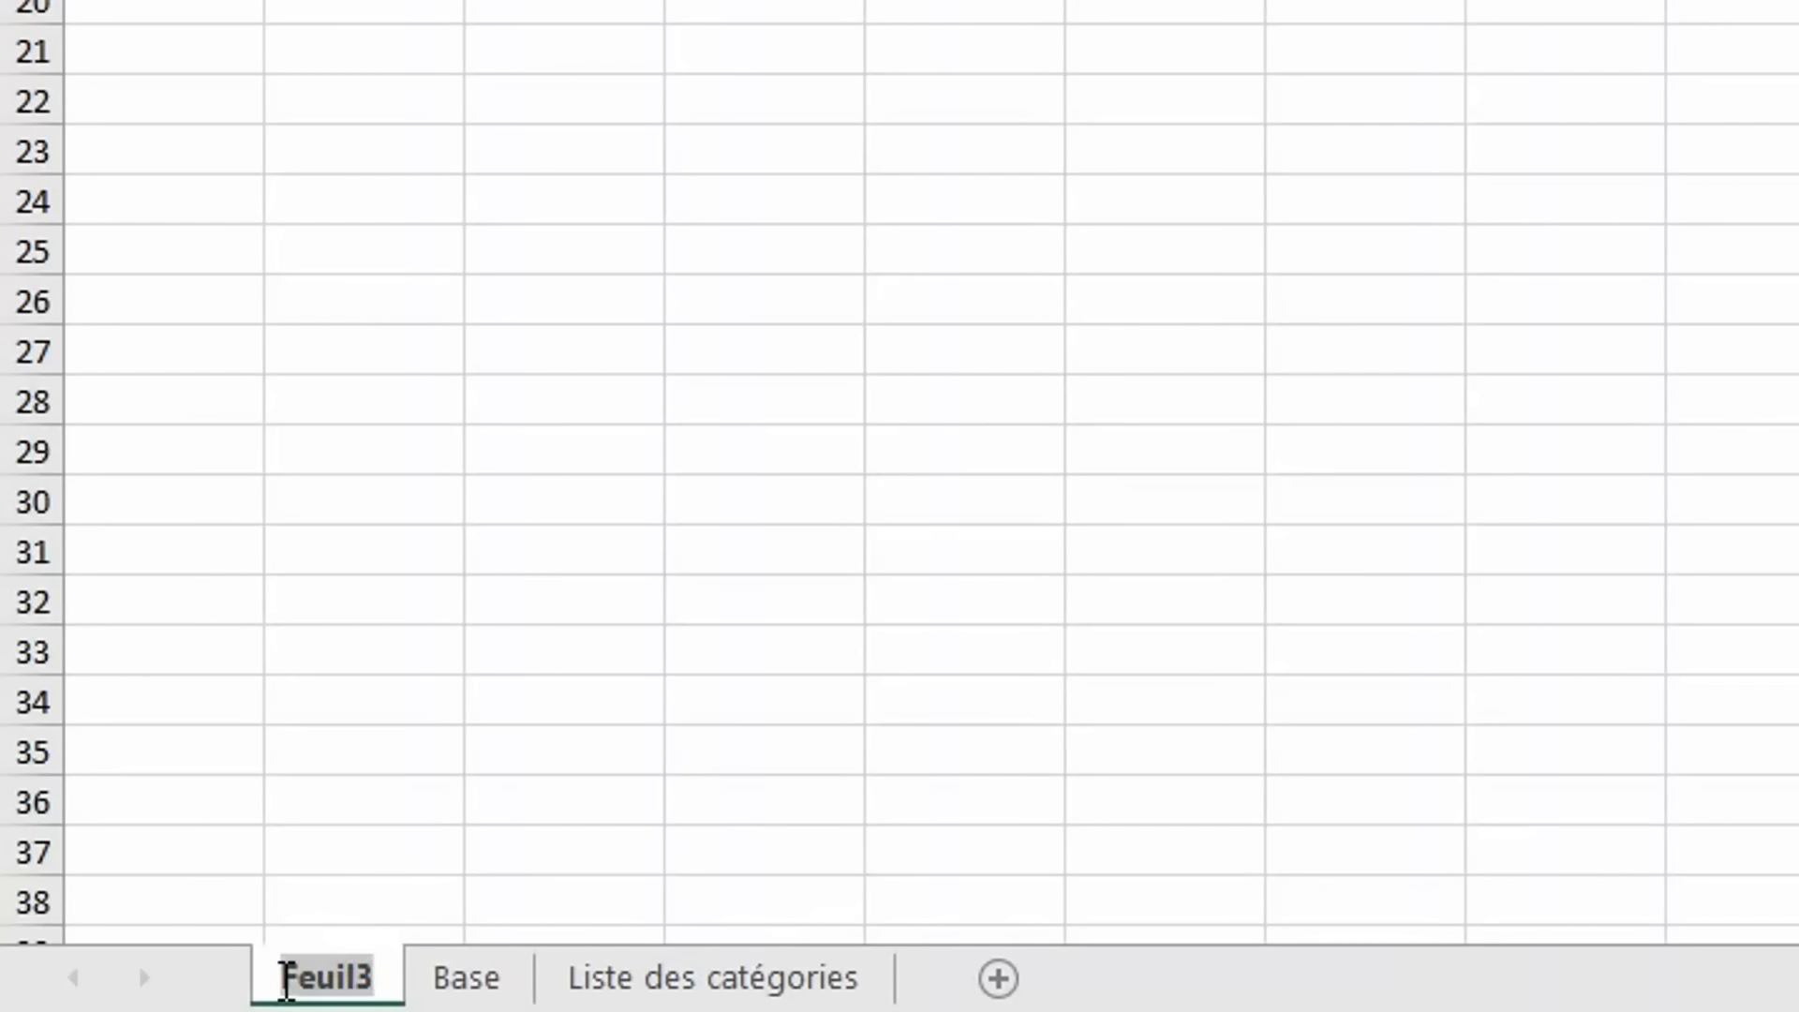
type("Tableau de bord")
key("Return")
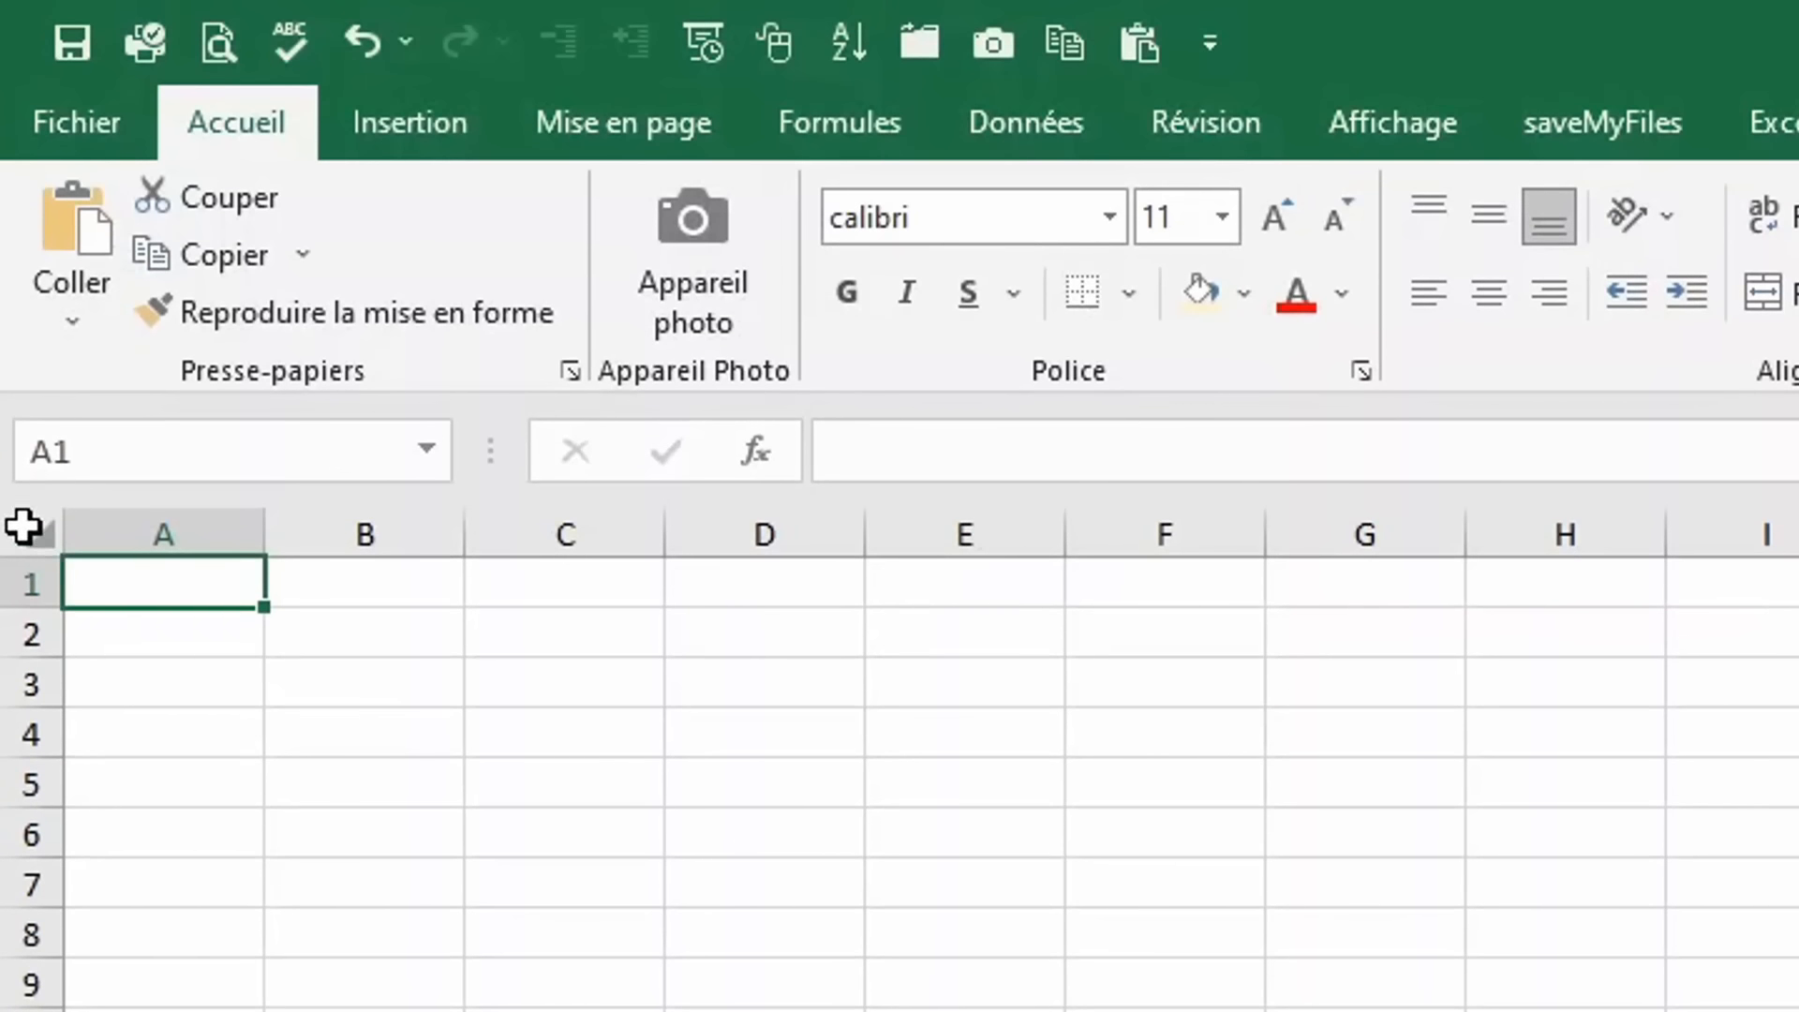
Fill every cell of the Tableau de bord sheet with the near-black theme shade.
left_click(37, 536)
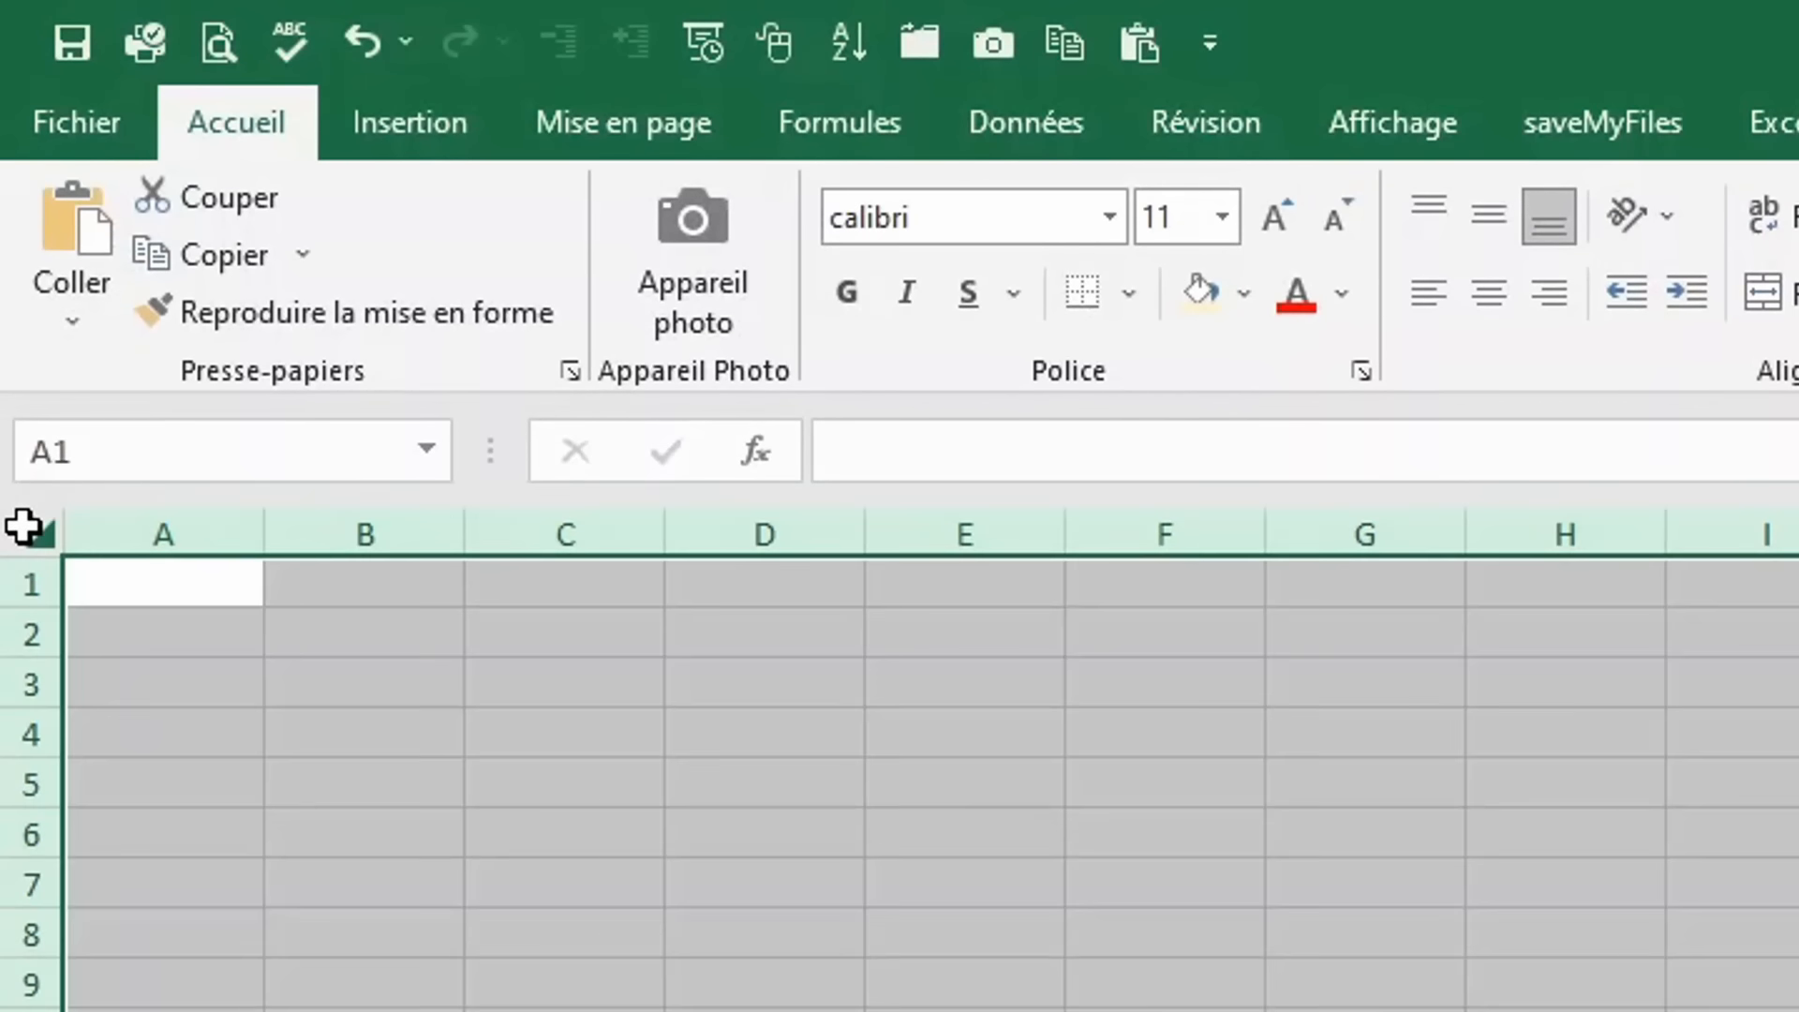
left_click(1247, 296)
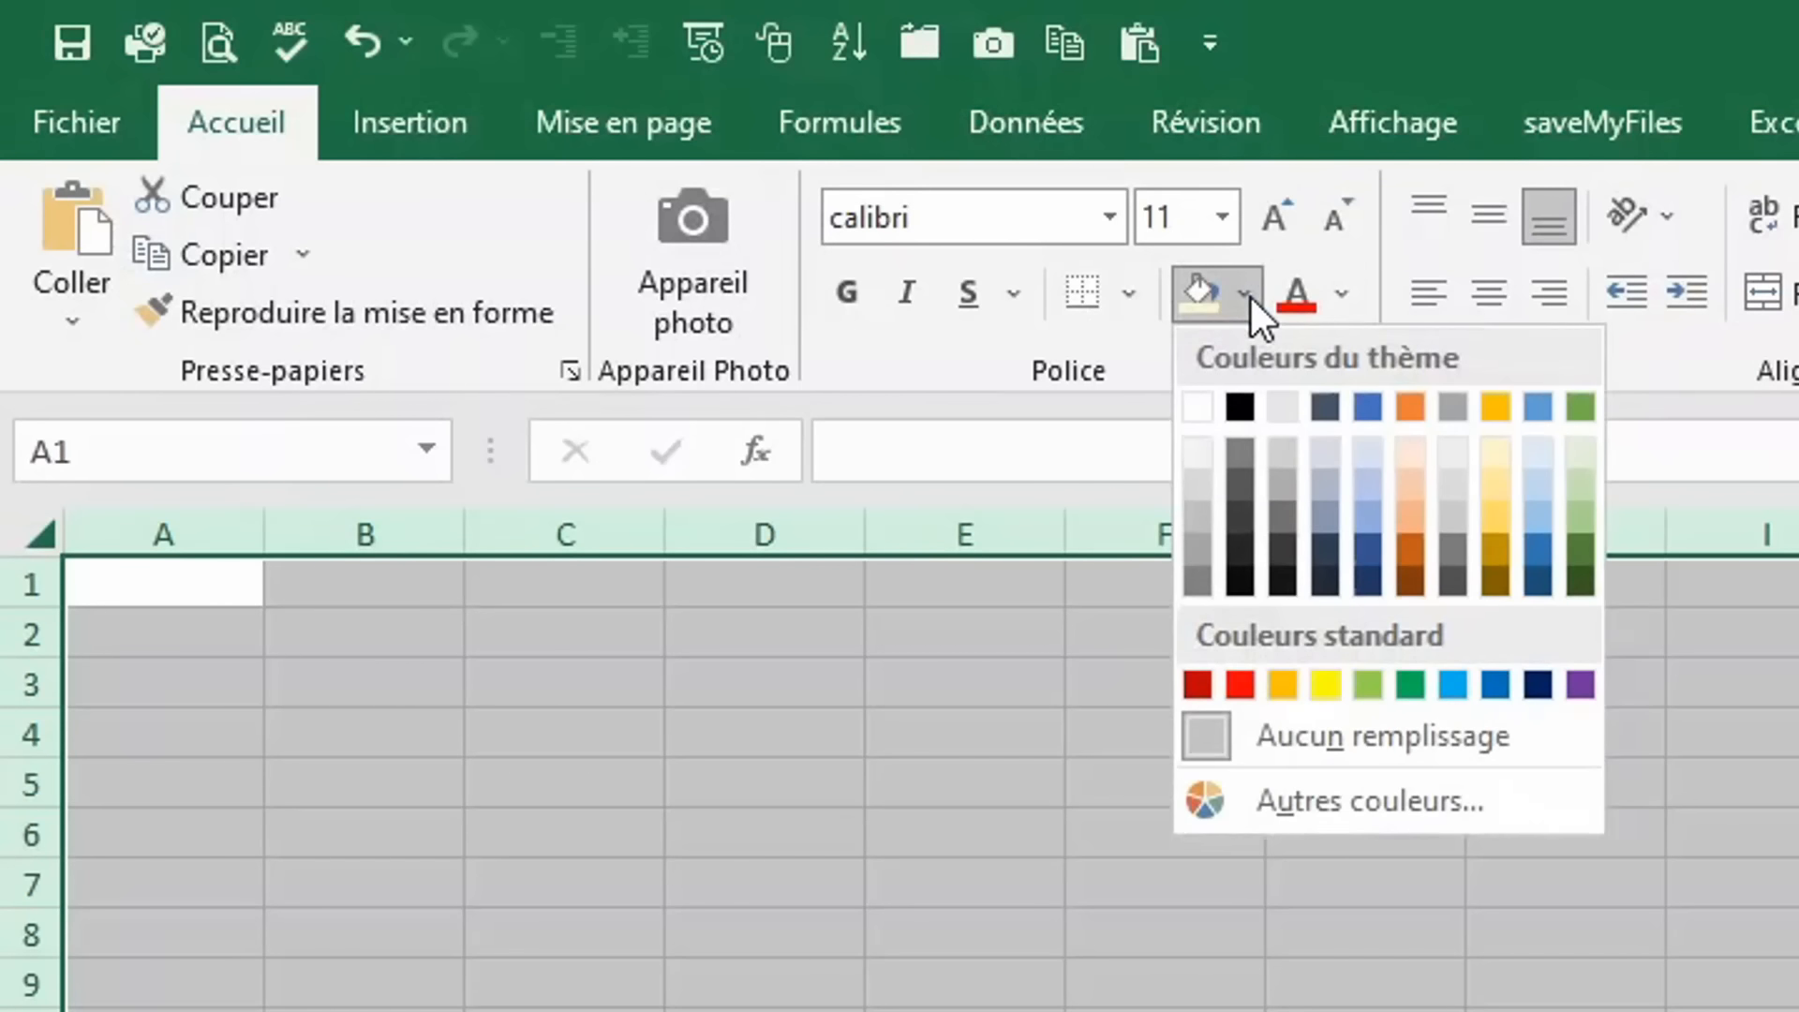
left_click(1236, 584)
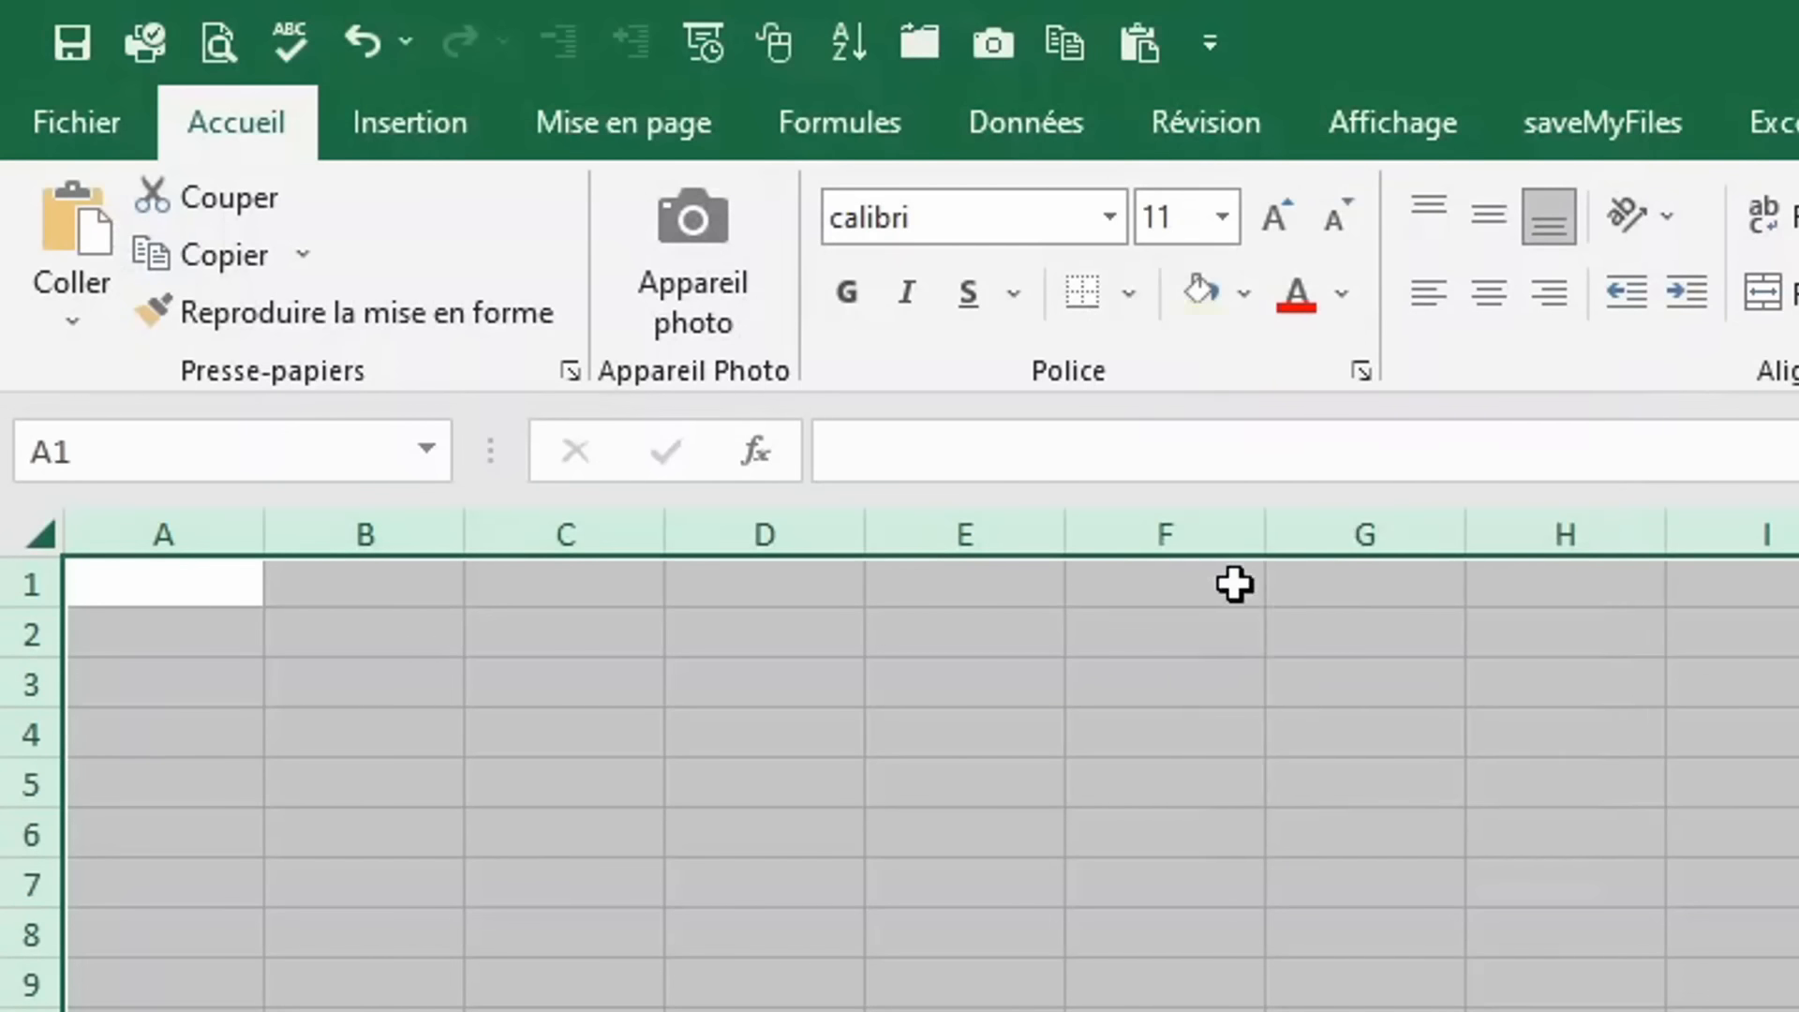
left_click(483, 711)
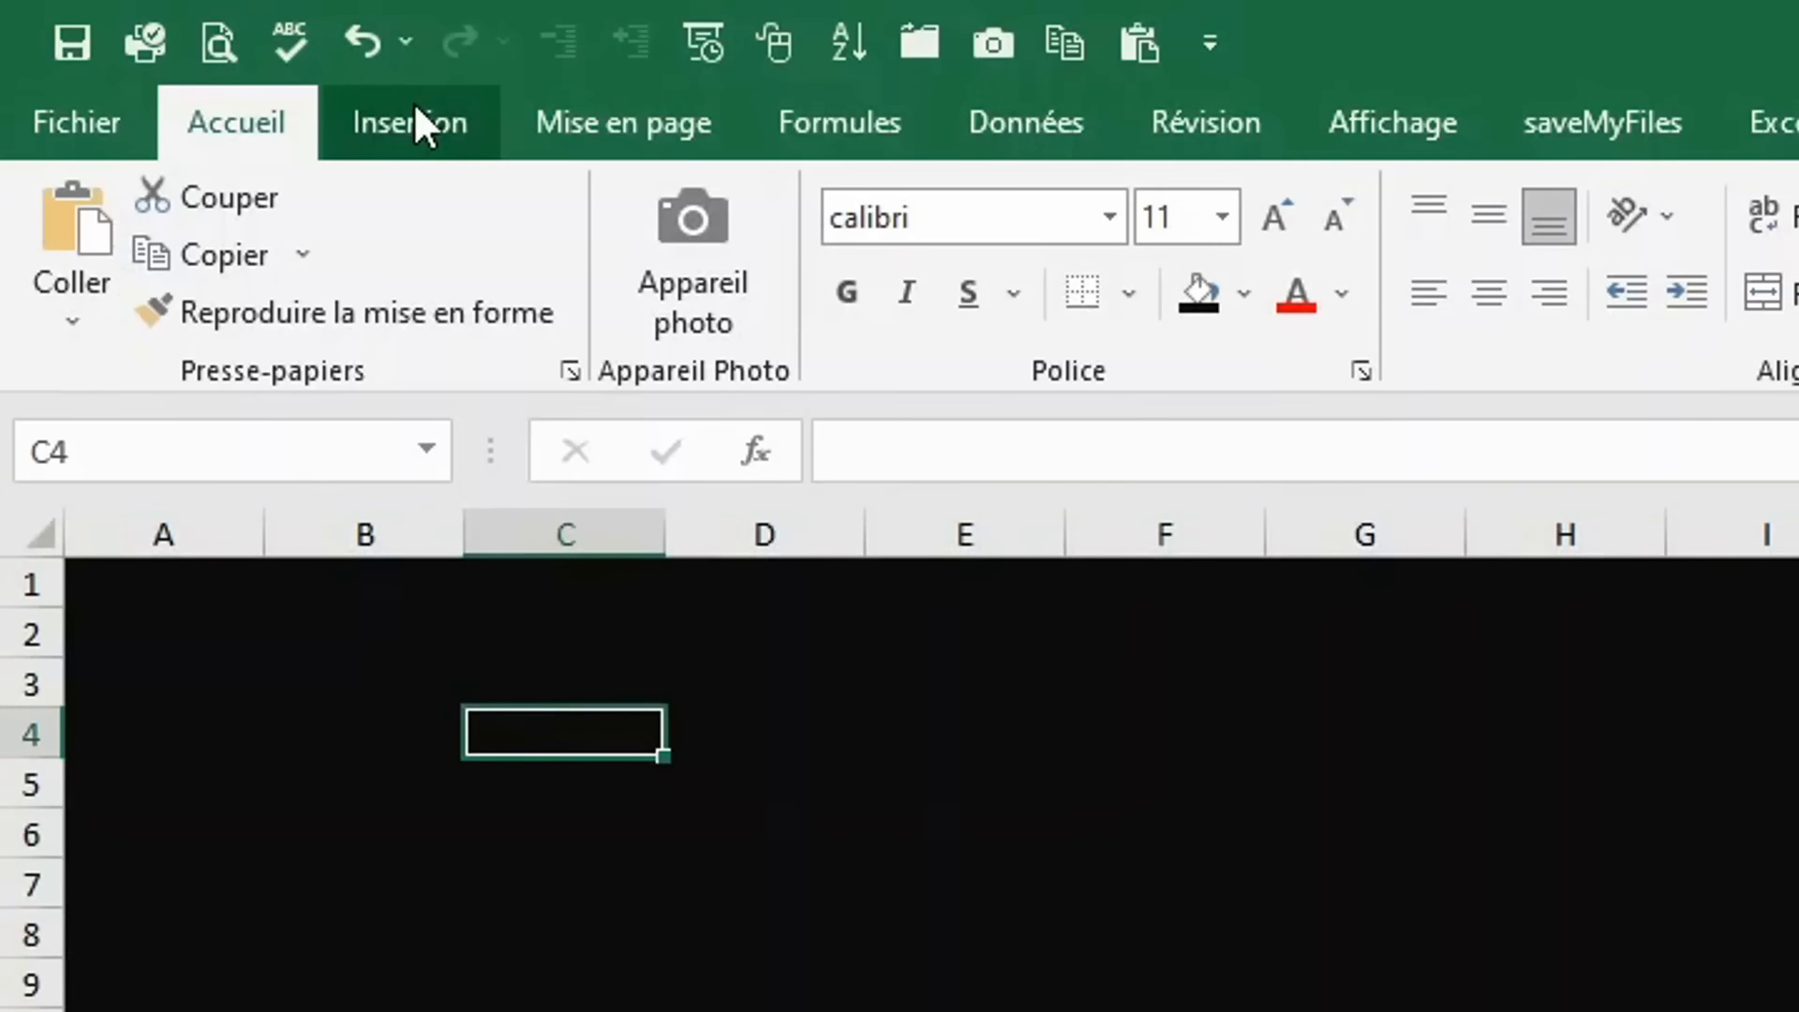
Draw a rounded rectangle covering about A2 to D11 and reduce the rounding of its corners.
left_click(413, 102)
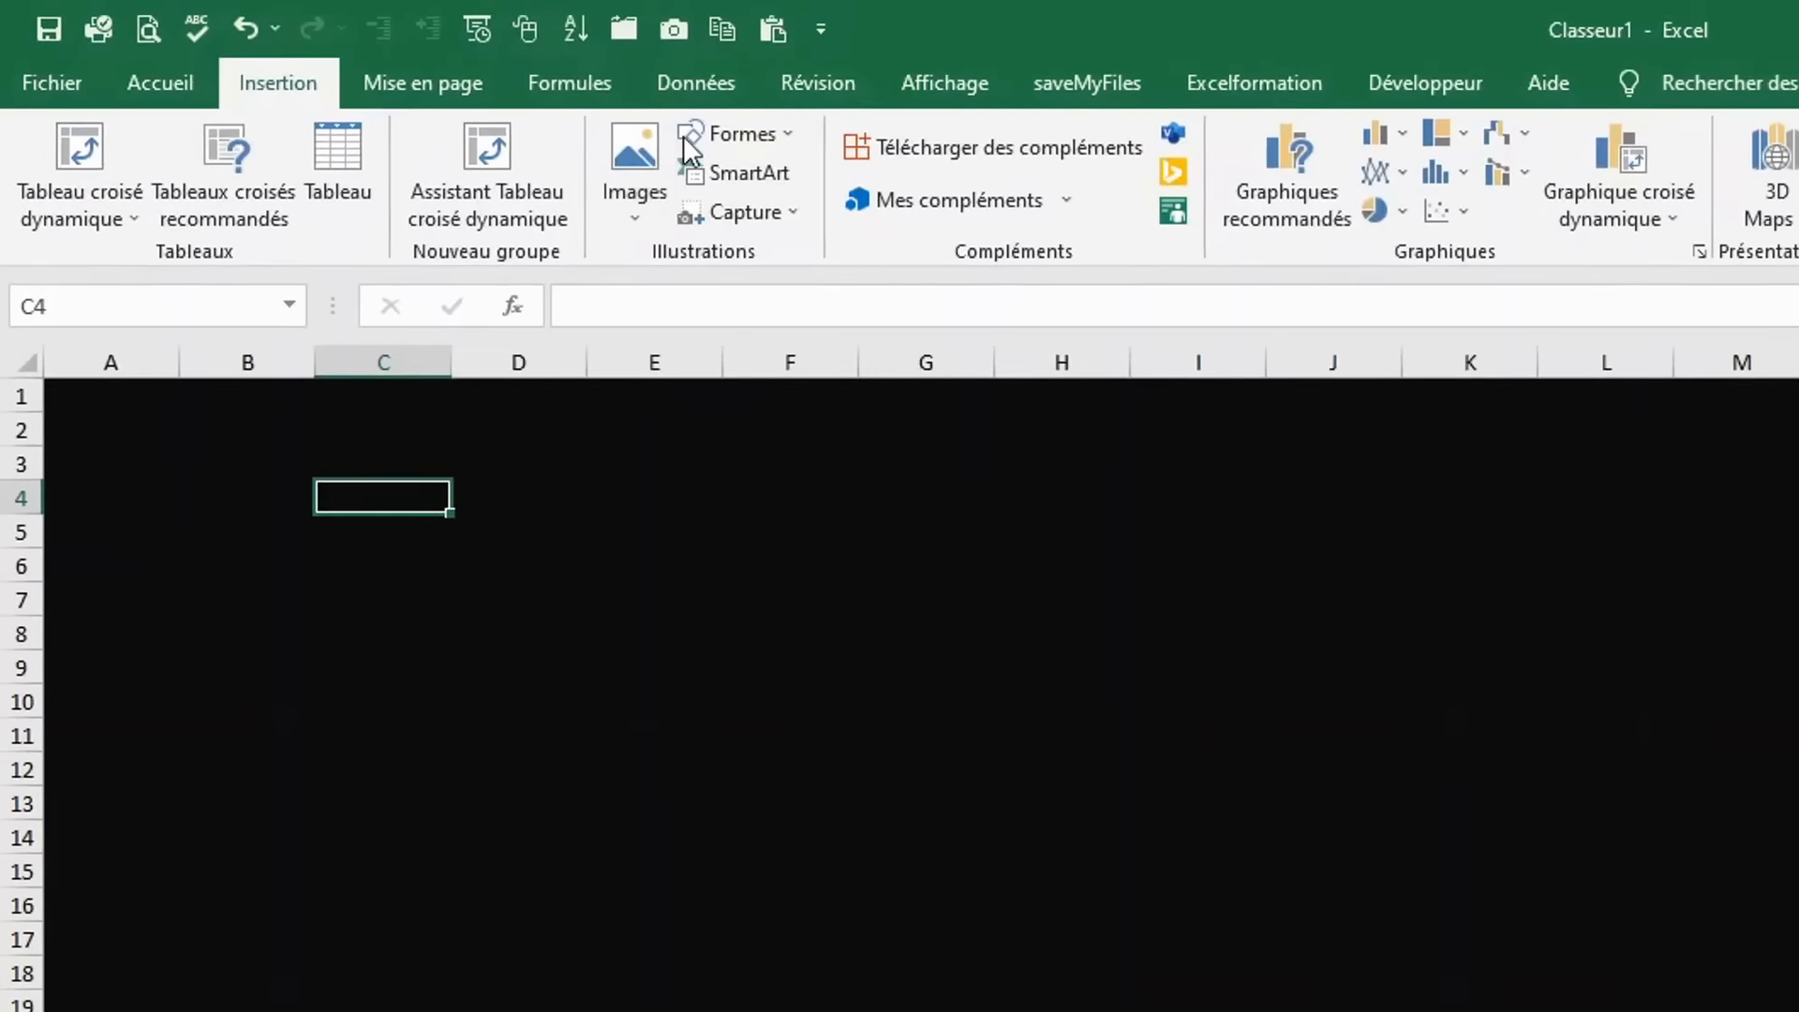
left_click(1087, 197)
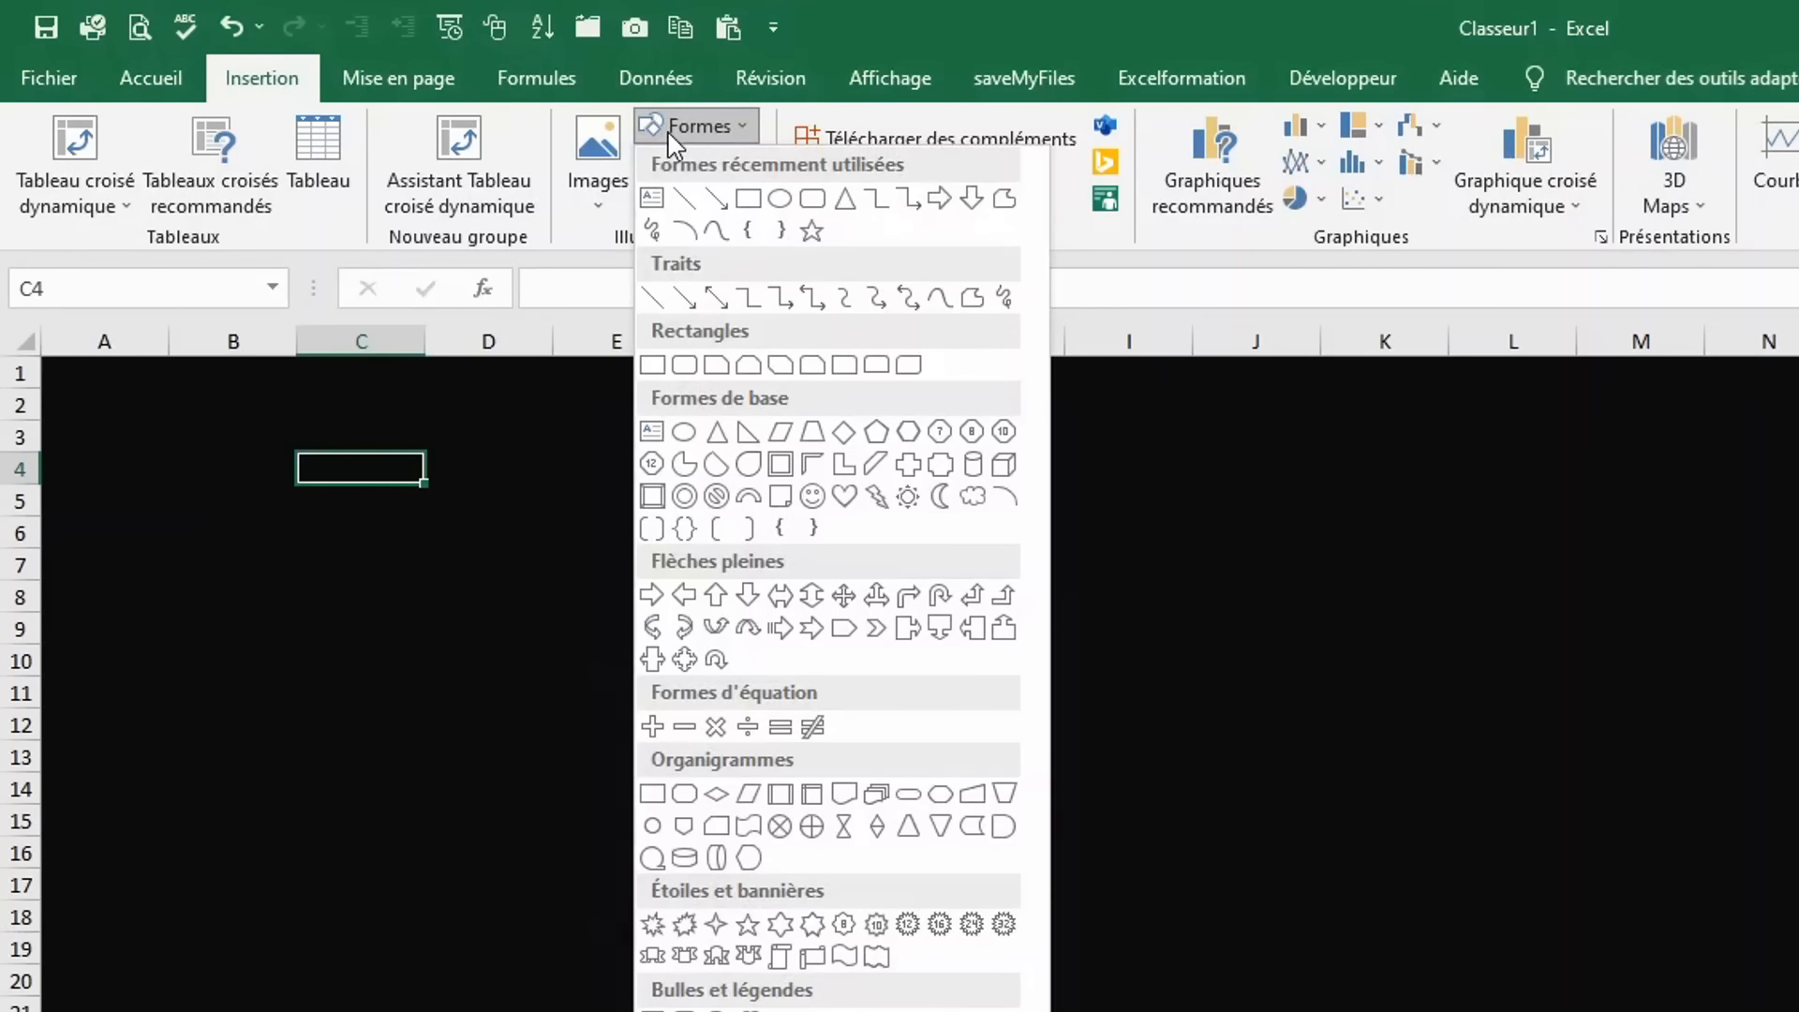
left_click(812, 199)
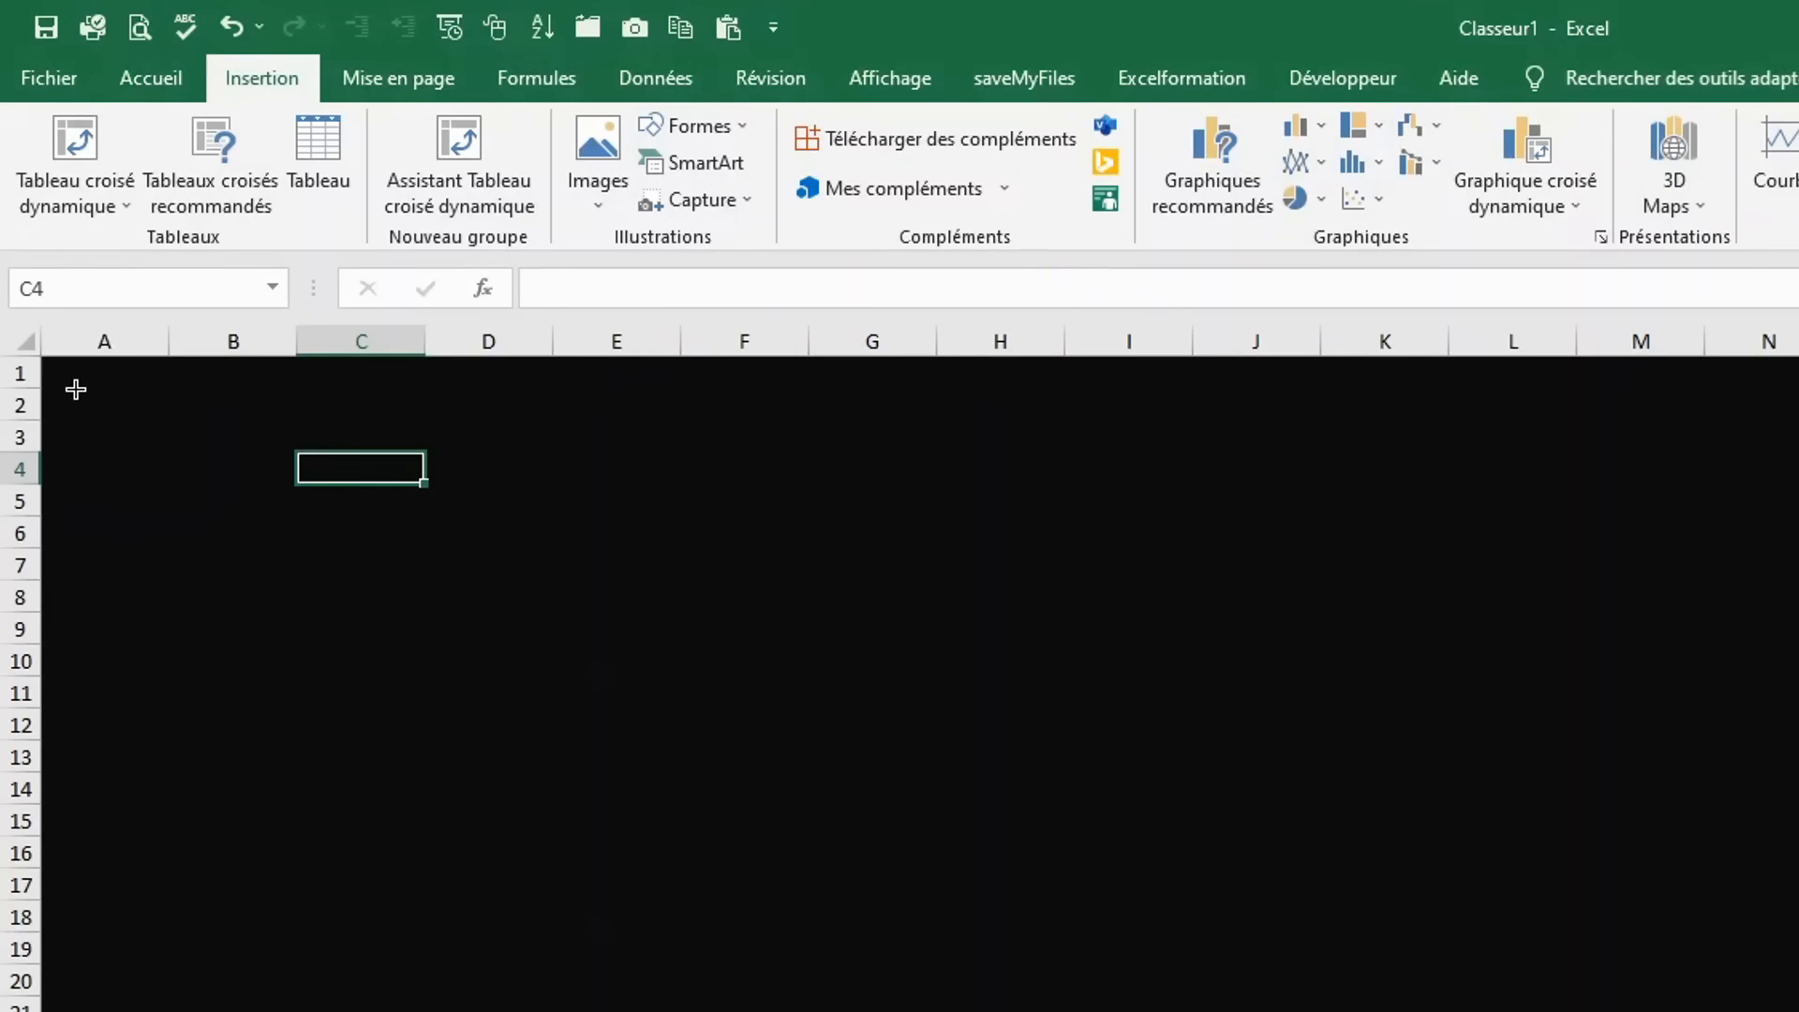
left_click_drag(76, 388, 536, 680)
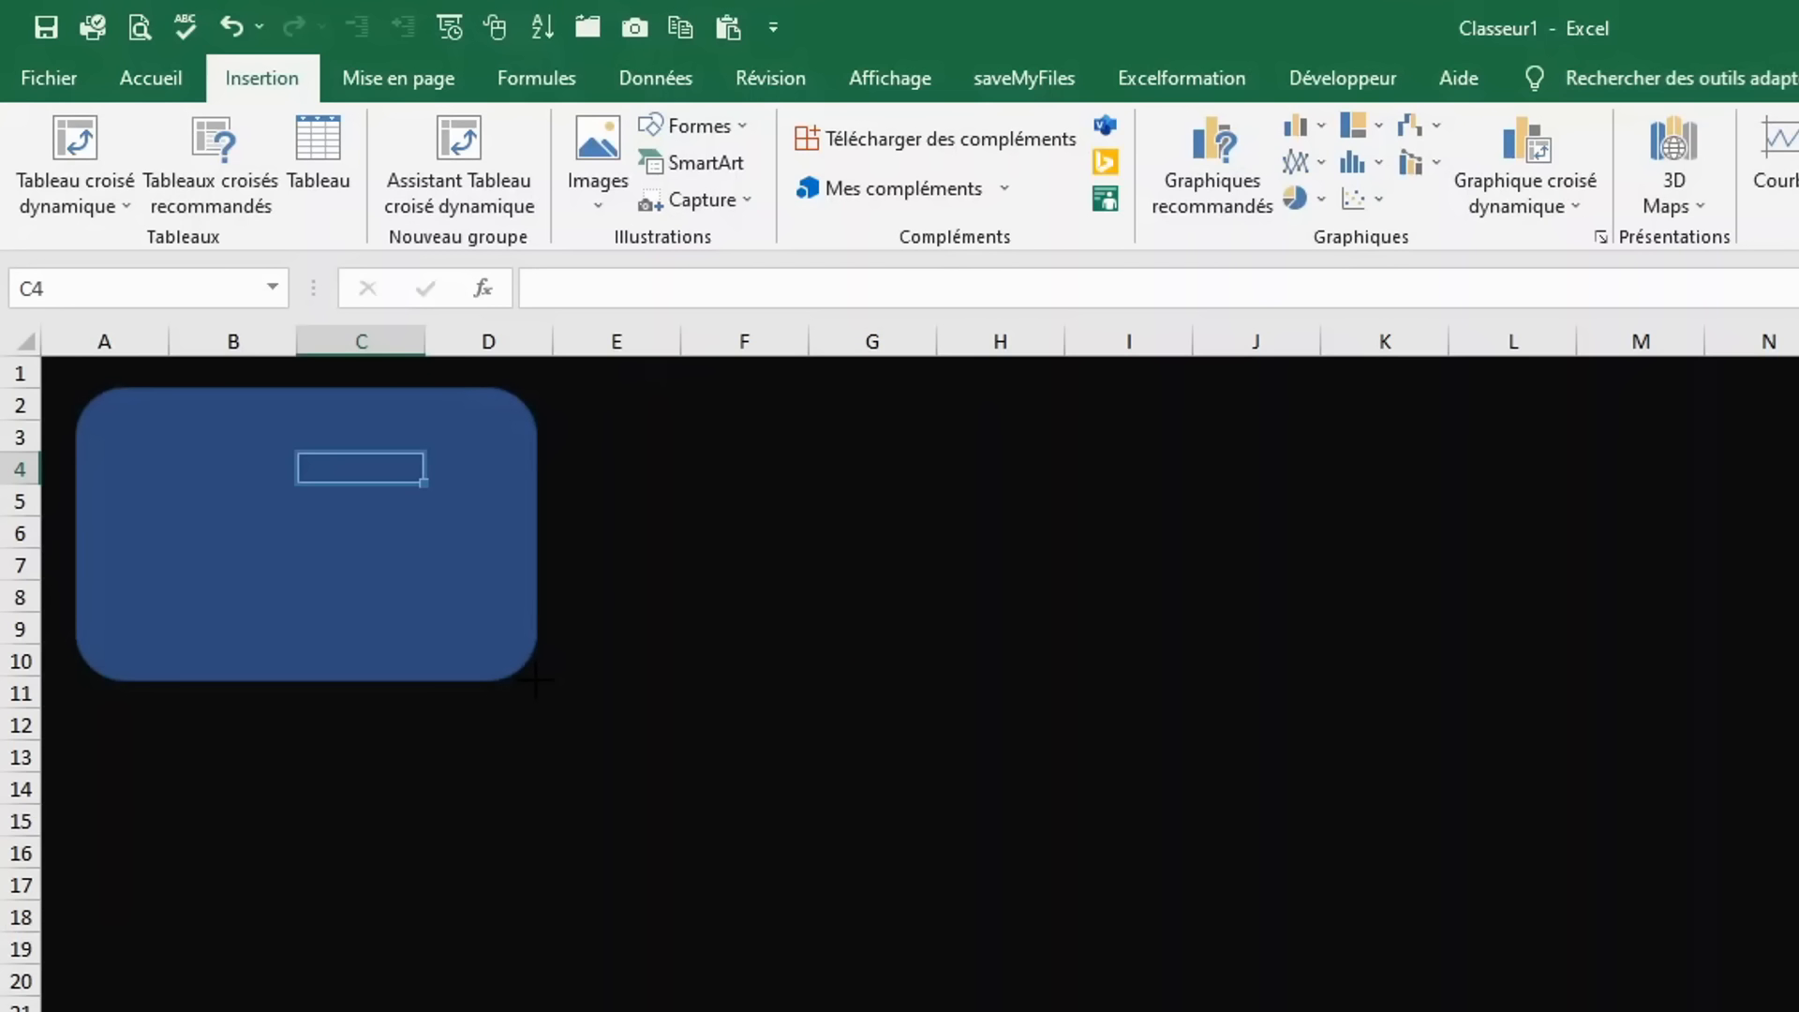
left_click_drag(536, 681, 557, 701)
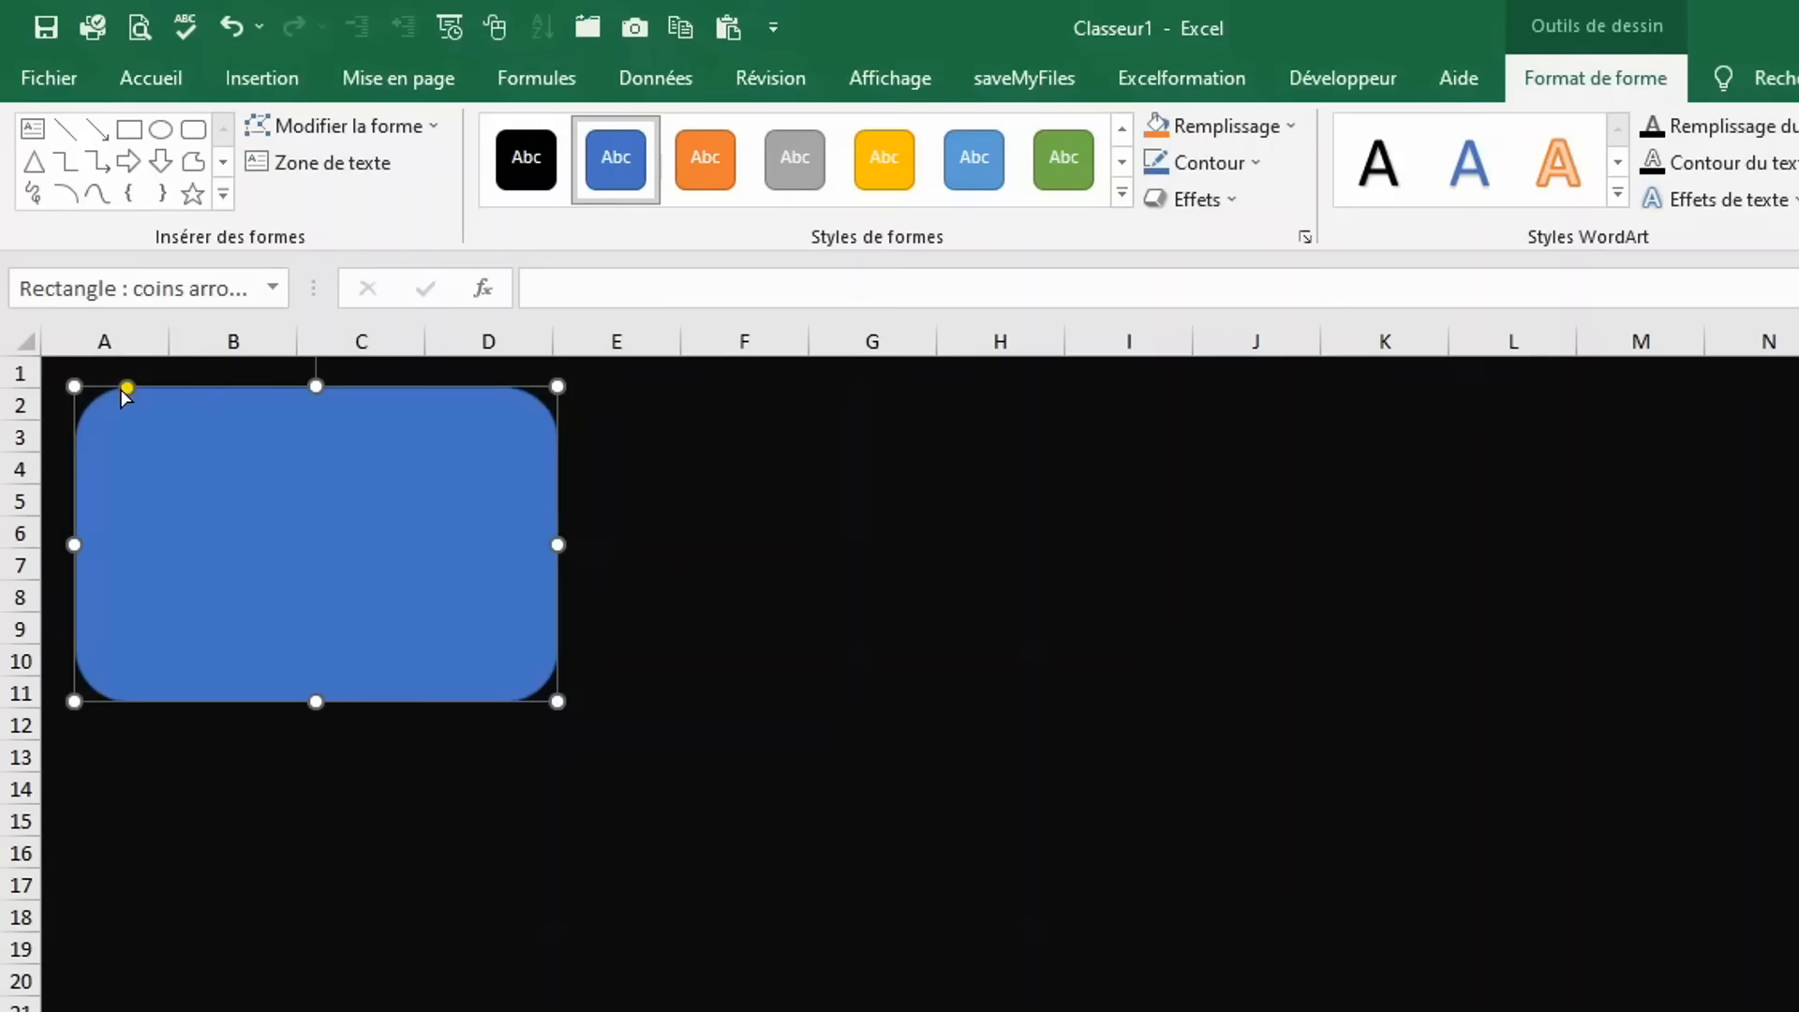
left_click_drag(116, 390, 91, 385)
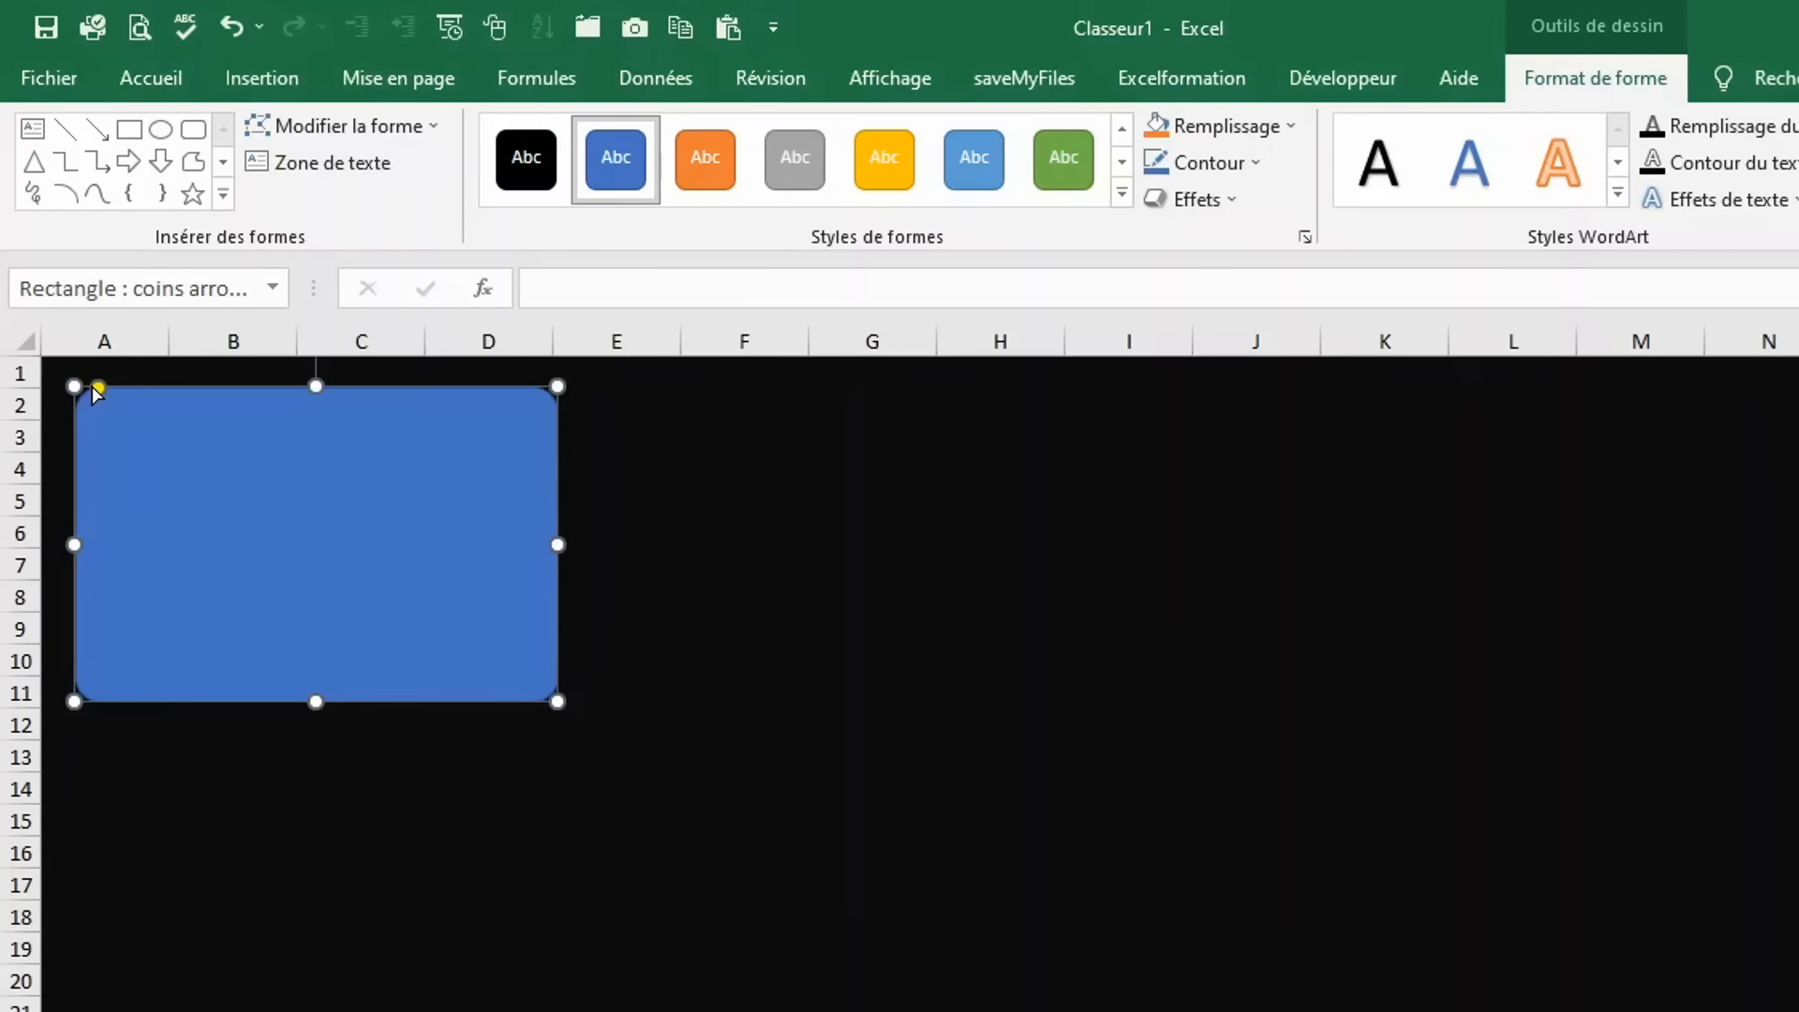
Fill the rounded rectangle with a very dark grey black-theme shade and remove its outline.
left_click(1288, 131)
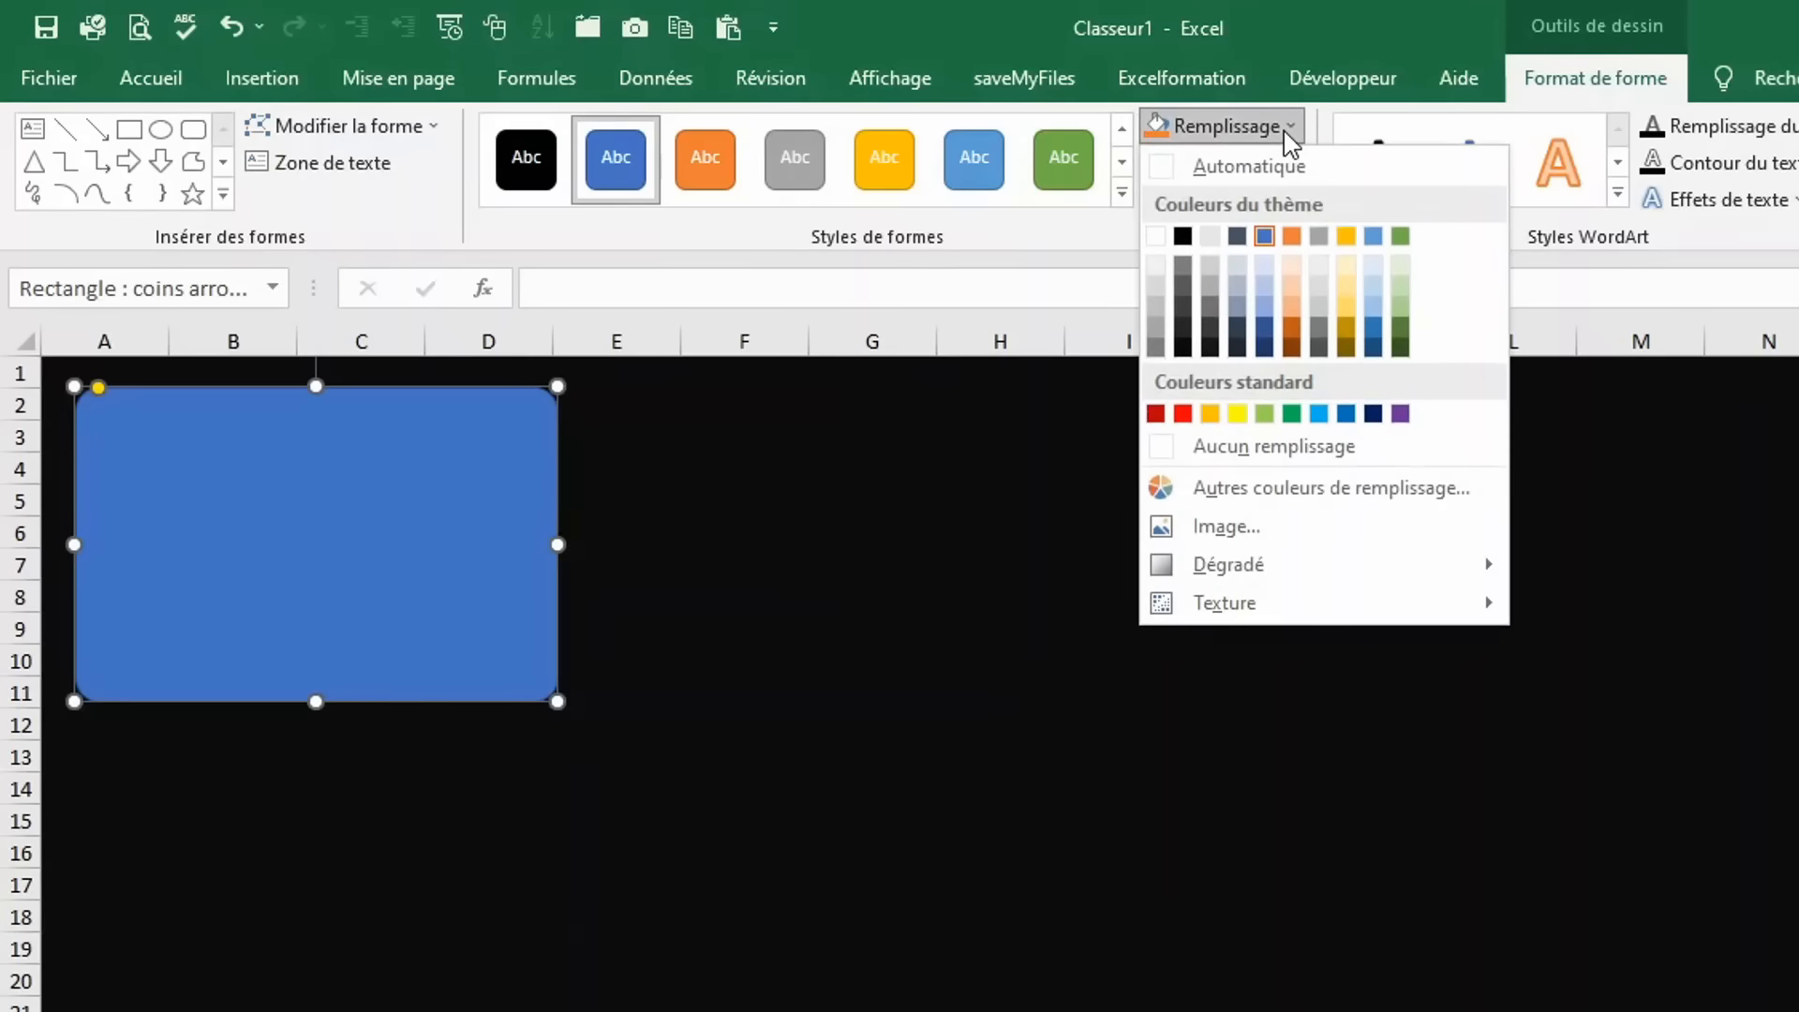
left_click(1182, 328)
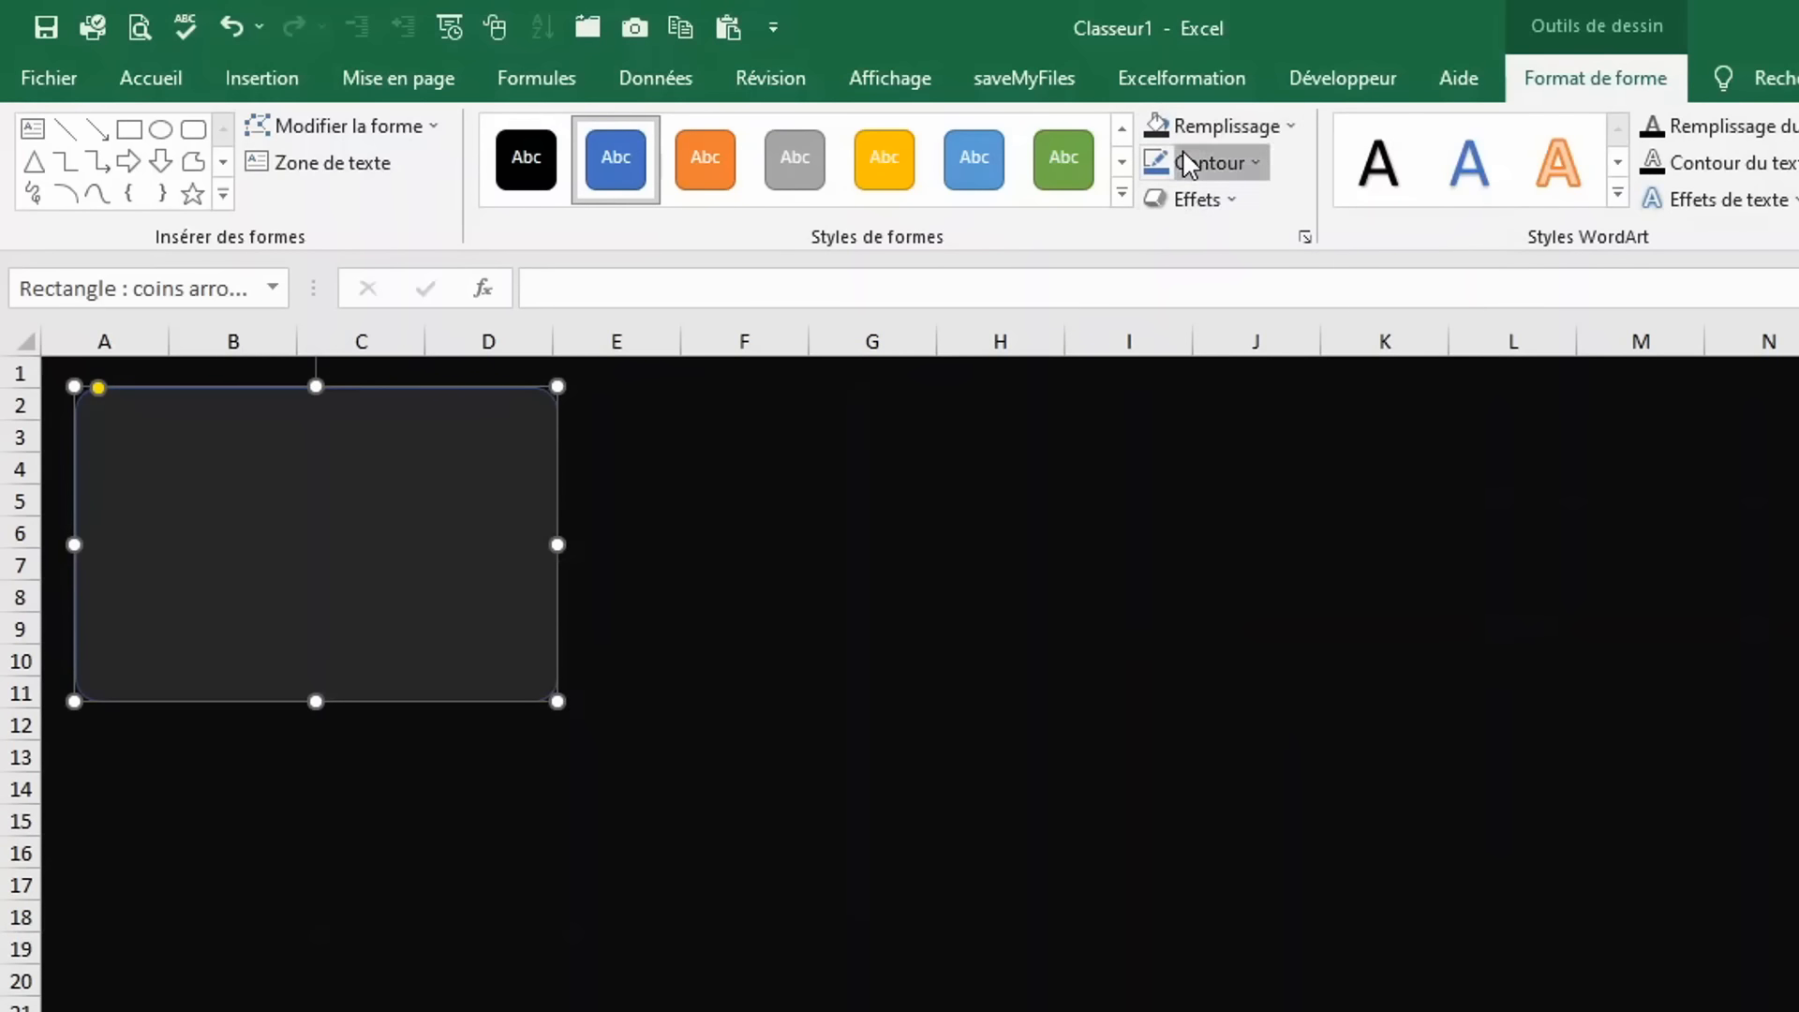
left_click(1188, 164)
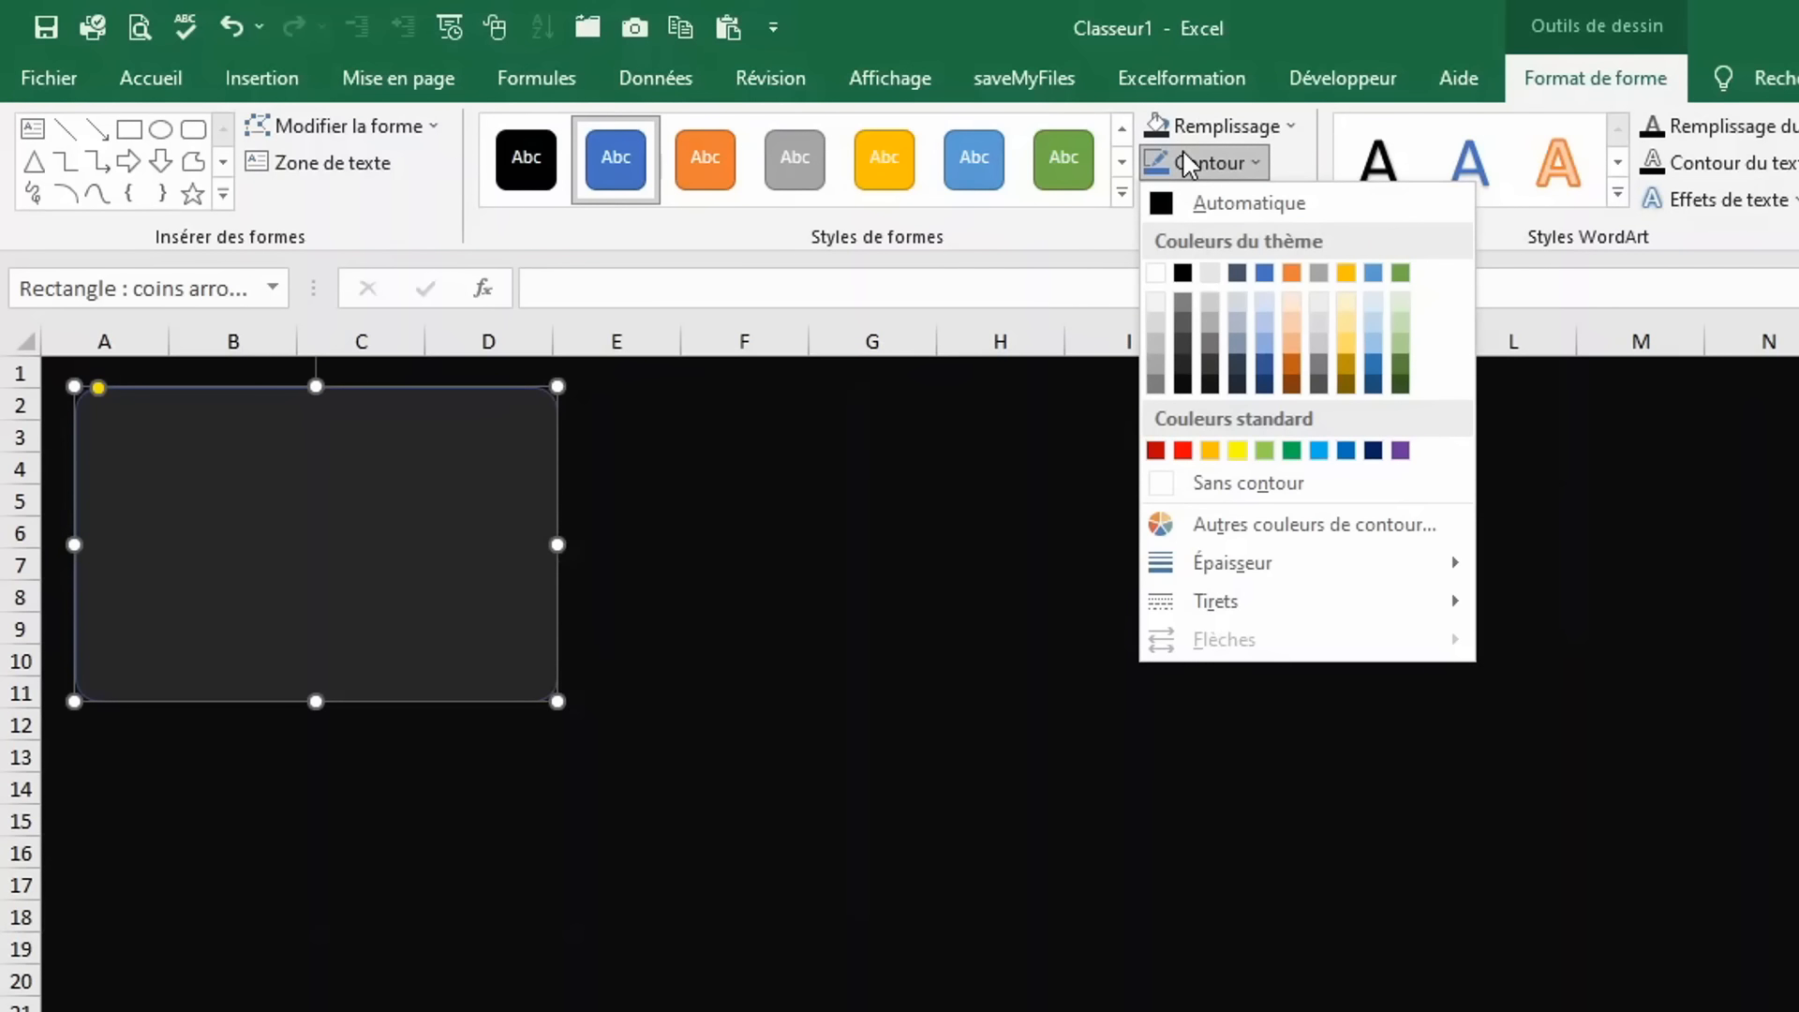
left_click(1233, 482)
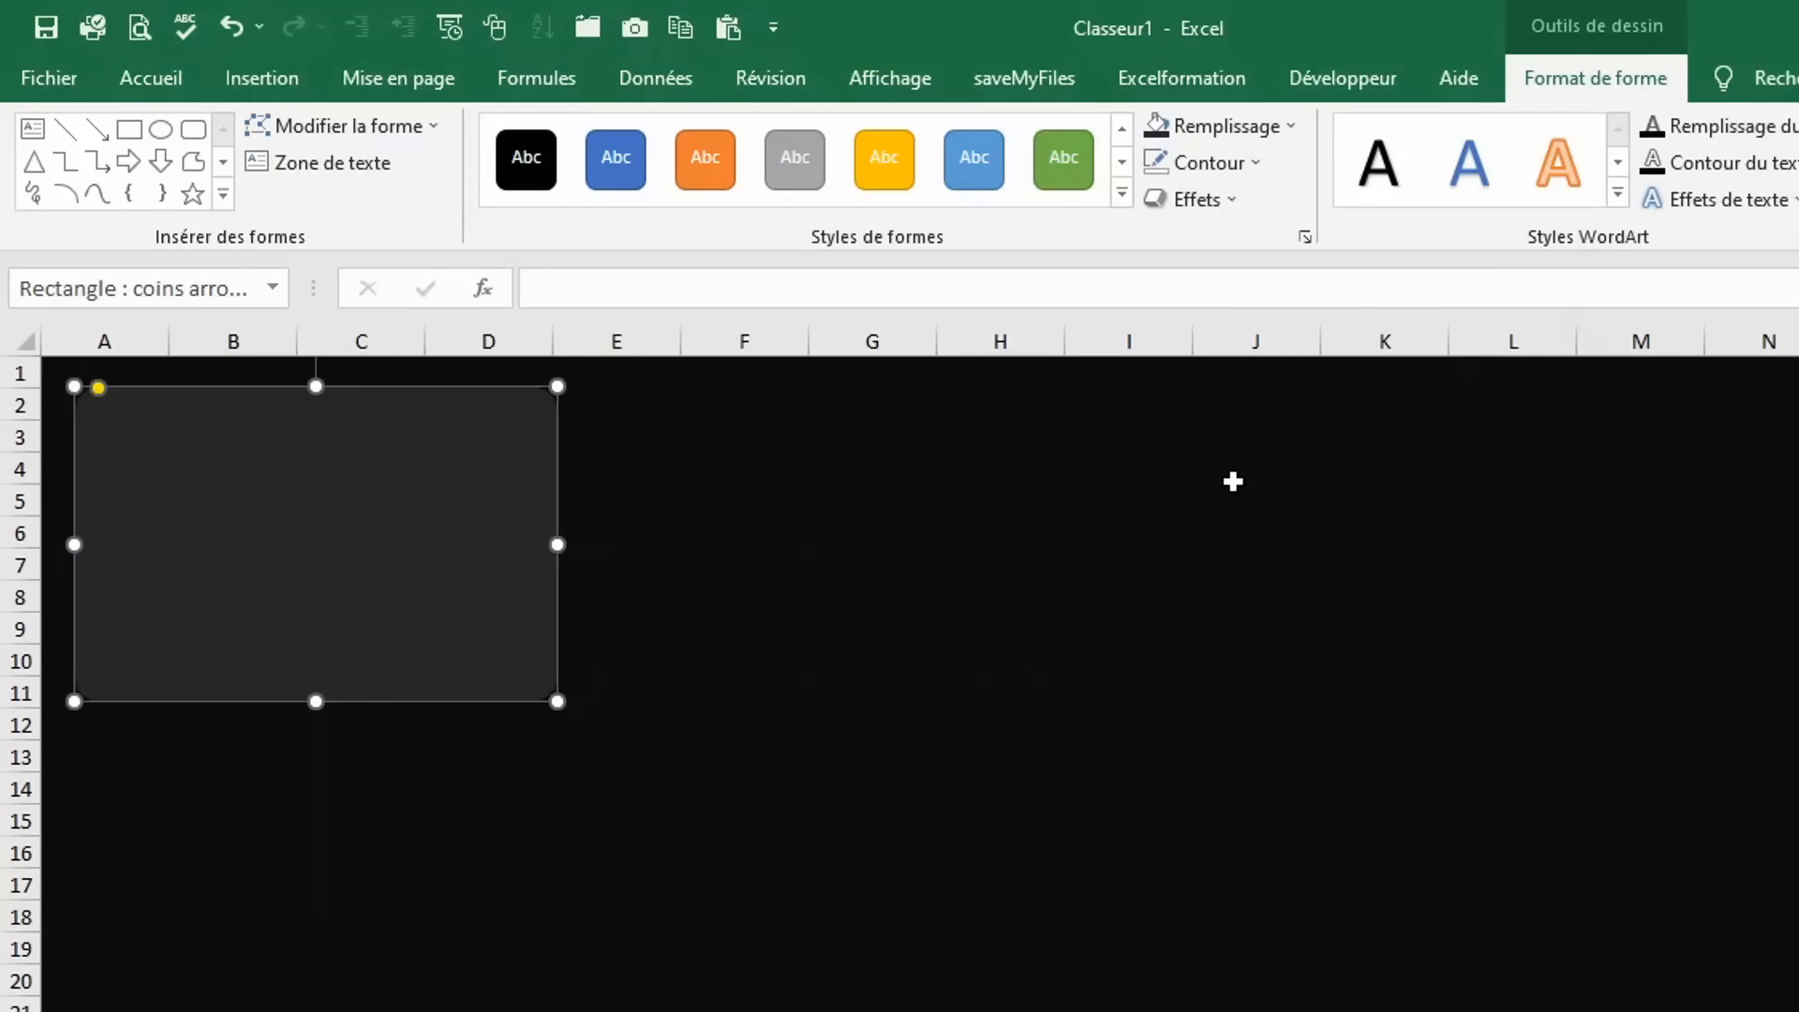
Fill every cell of the Tableau de bord sheet with the light grey theme colour.
left_click(24, 341)
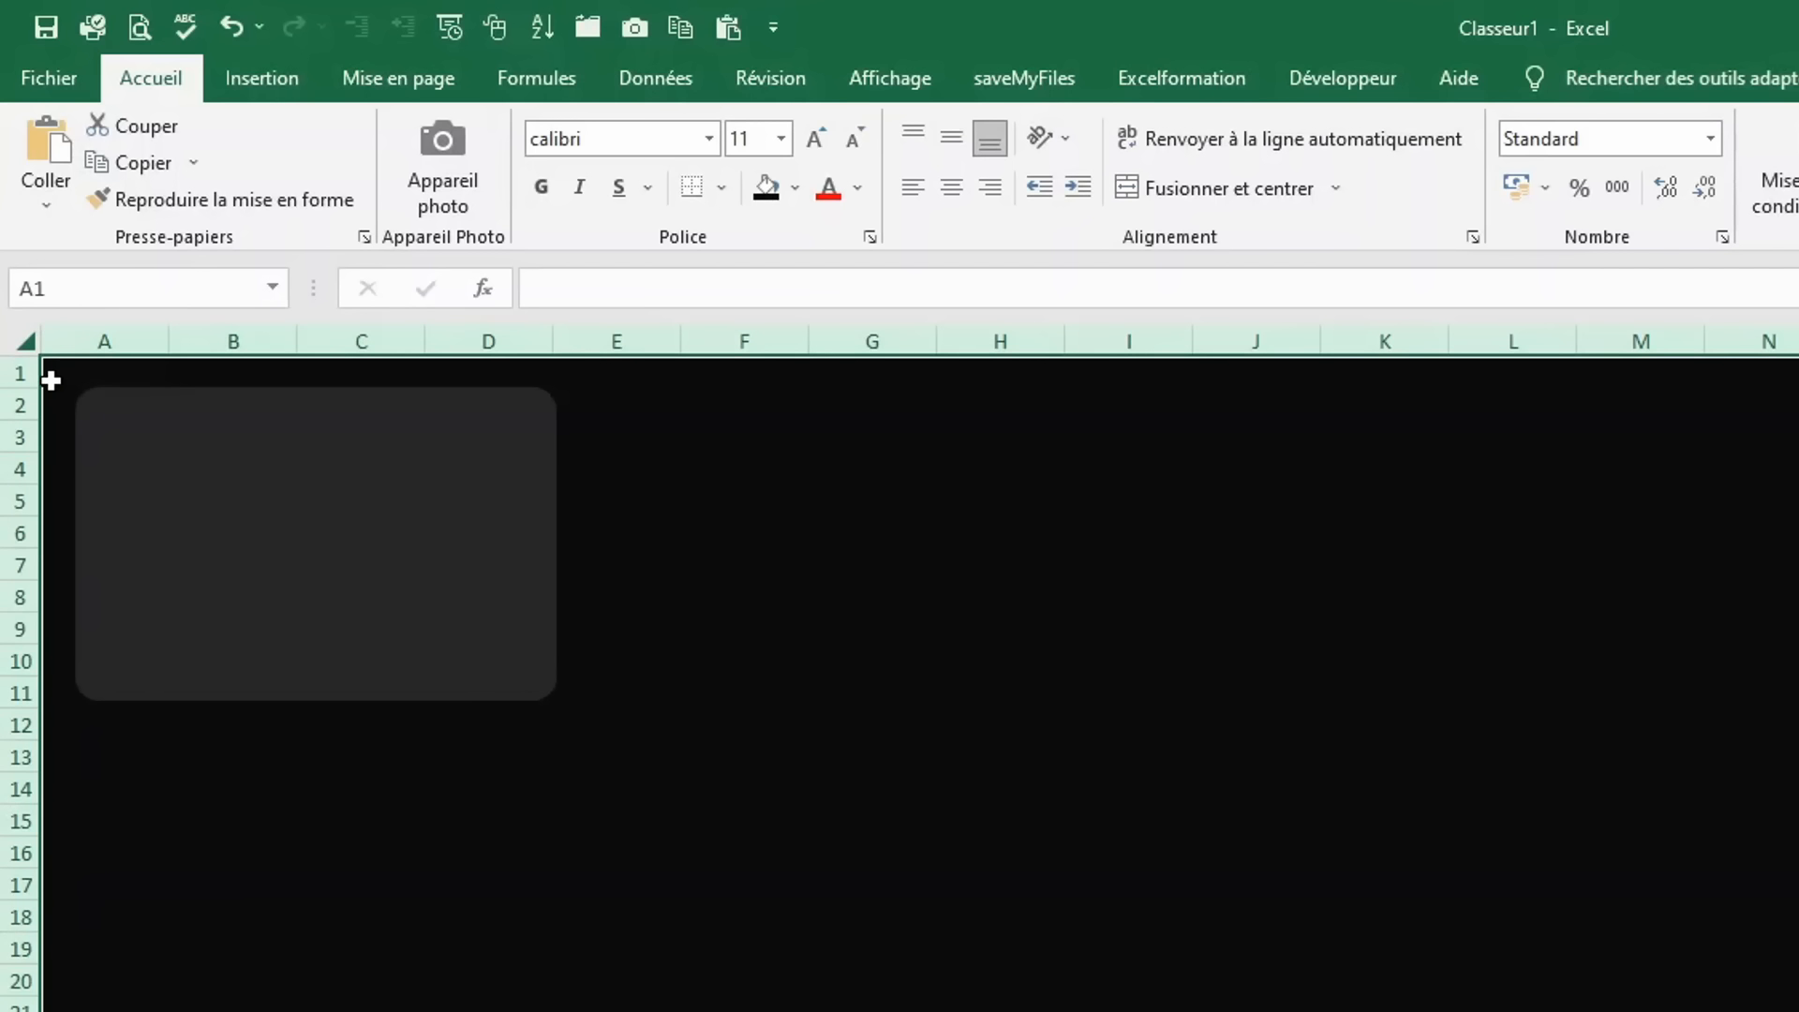
left_click(796, 189)
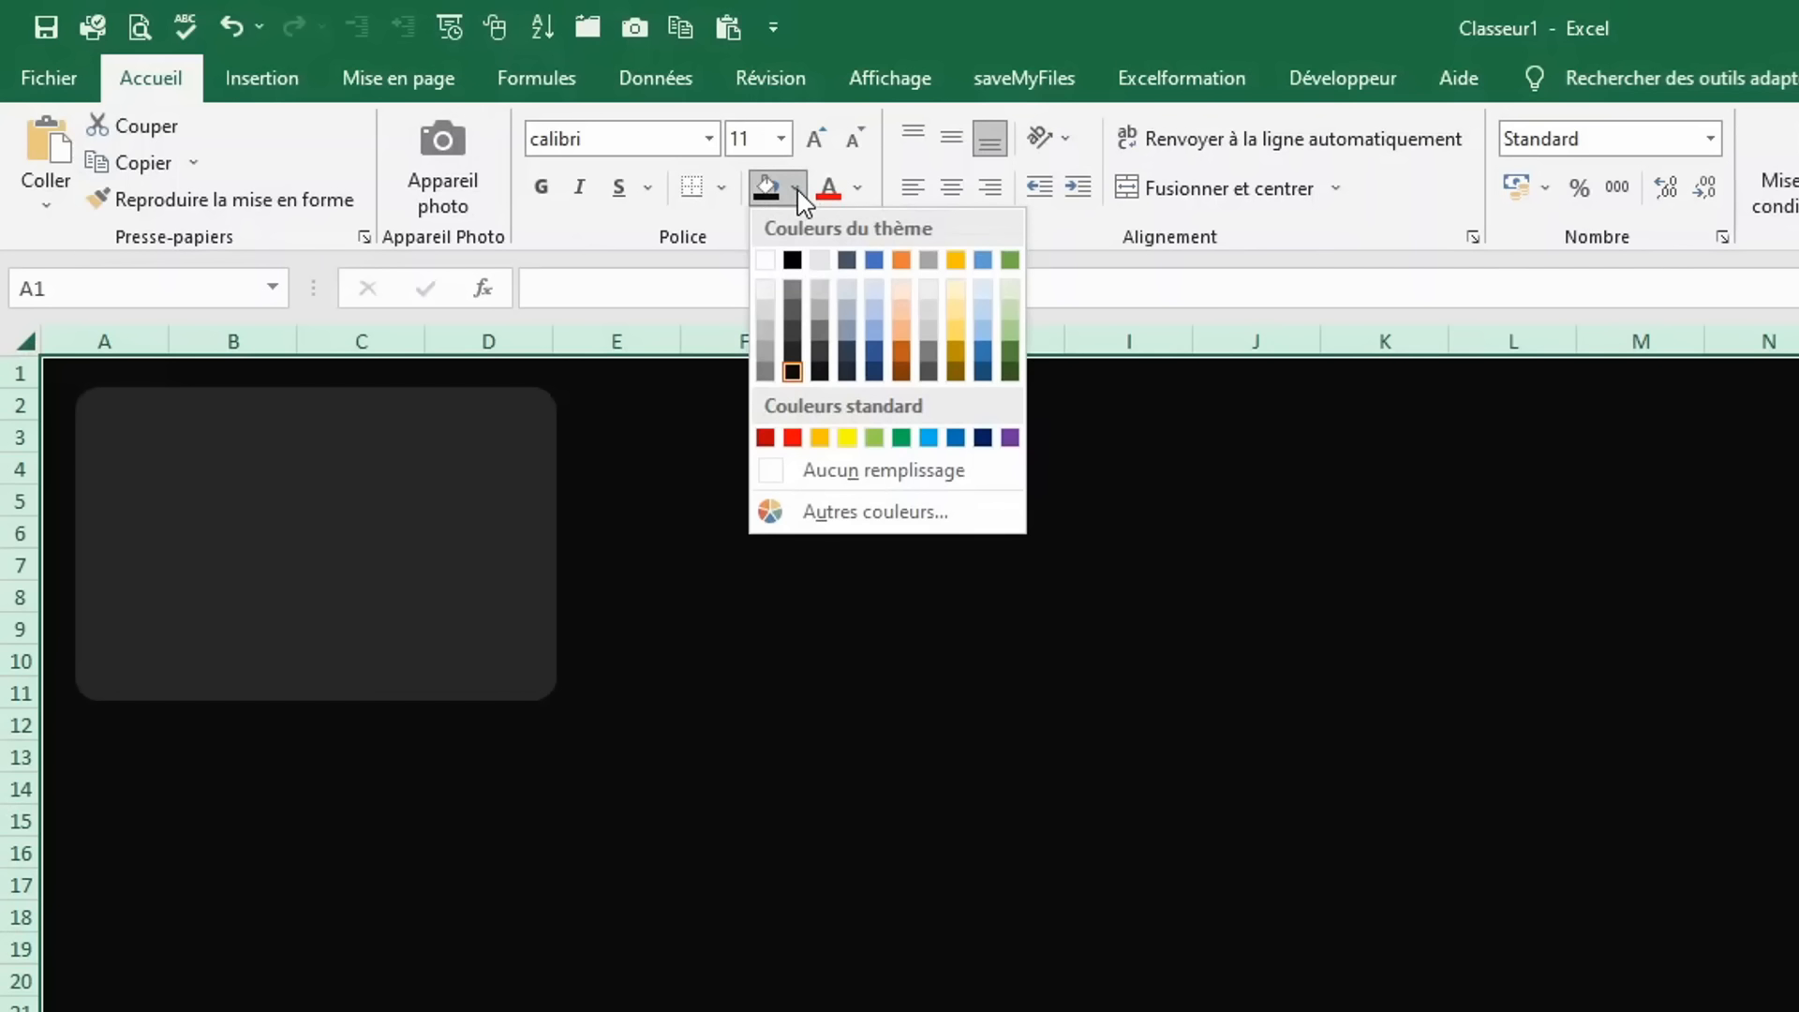
left_click(820, 264)
Duplicate the dark rounded rectangle seven times.
left_click(447, 515)
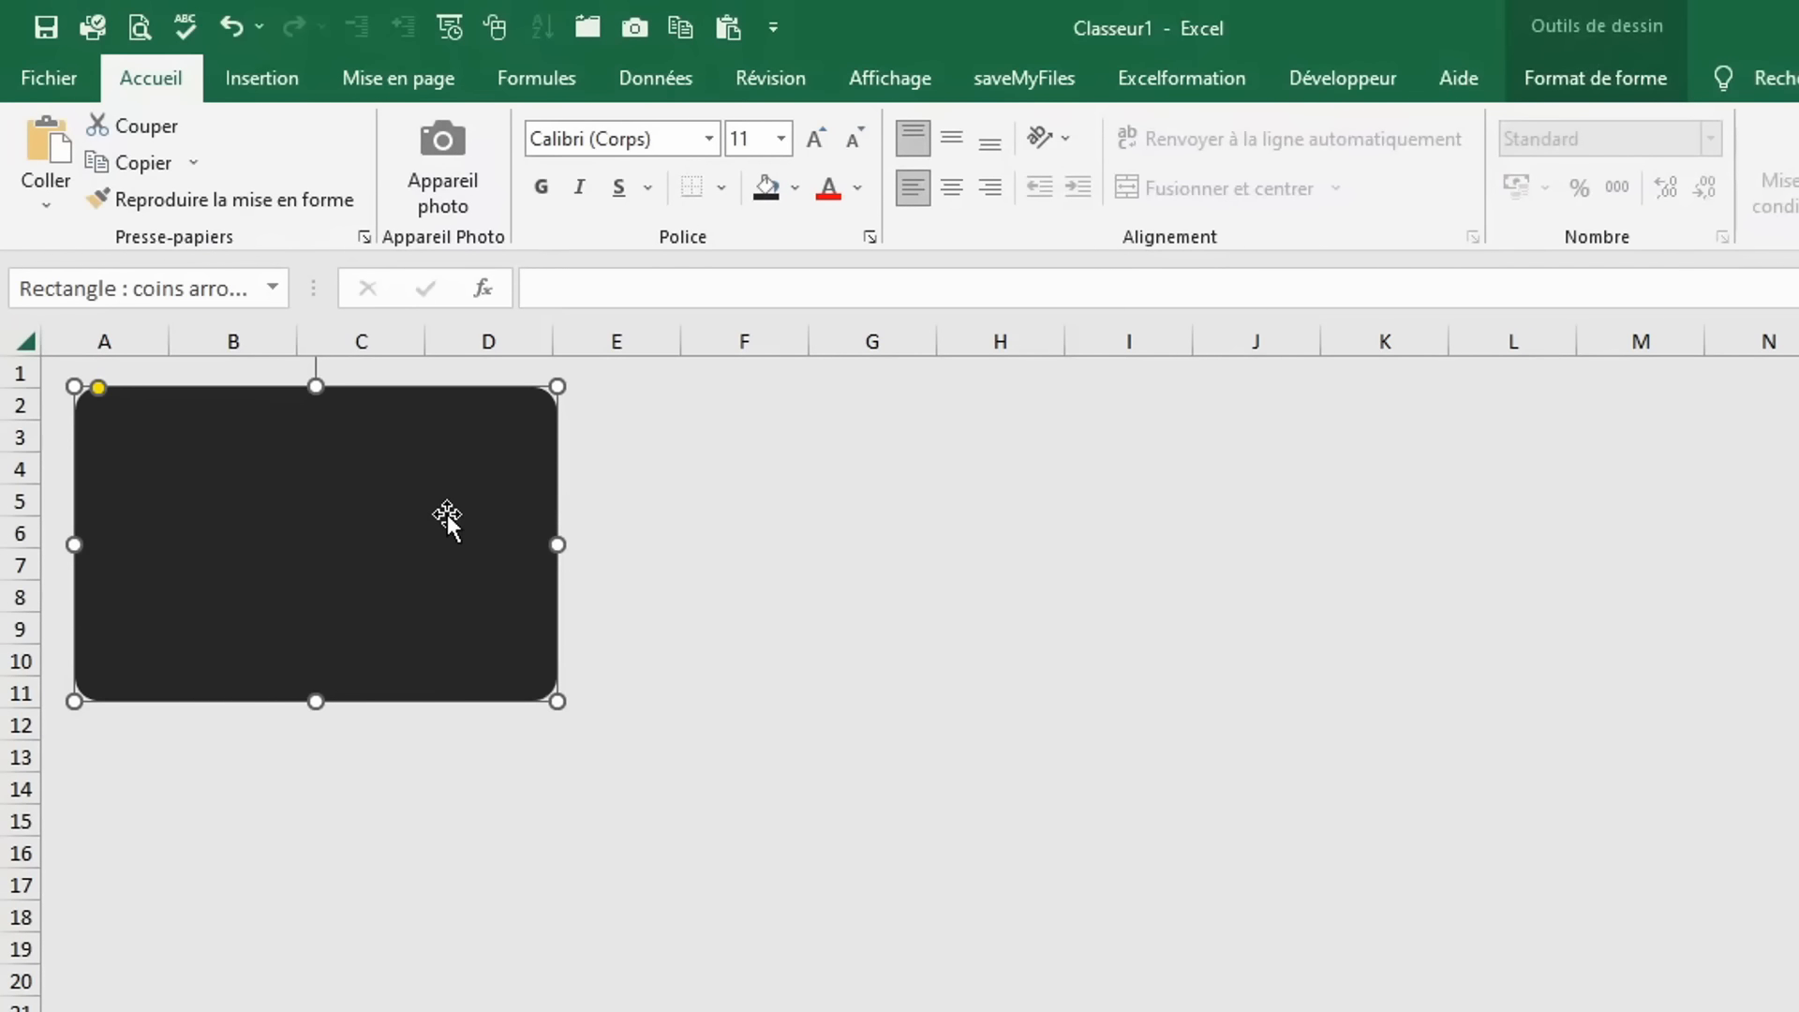
key("ctrl+d")
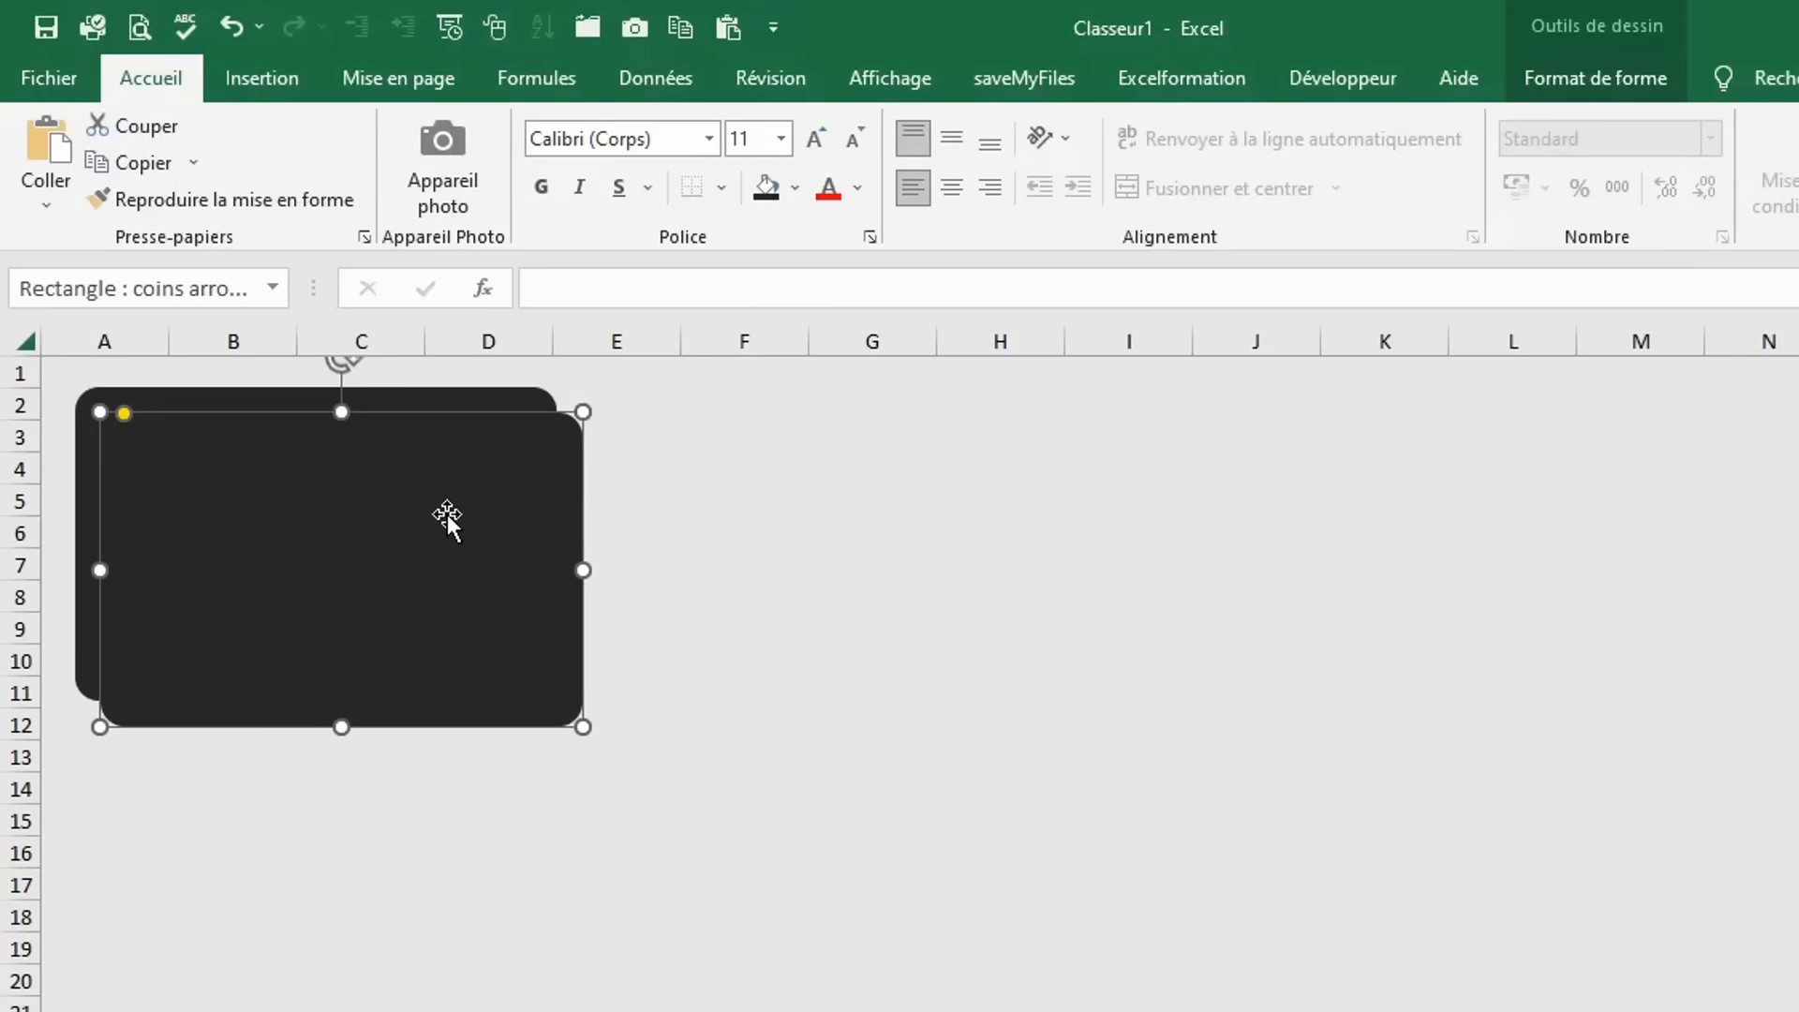
key("ctrl+d")
key("ctrl+d")
key("ctrl+d")
key("ctrl+d")
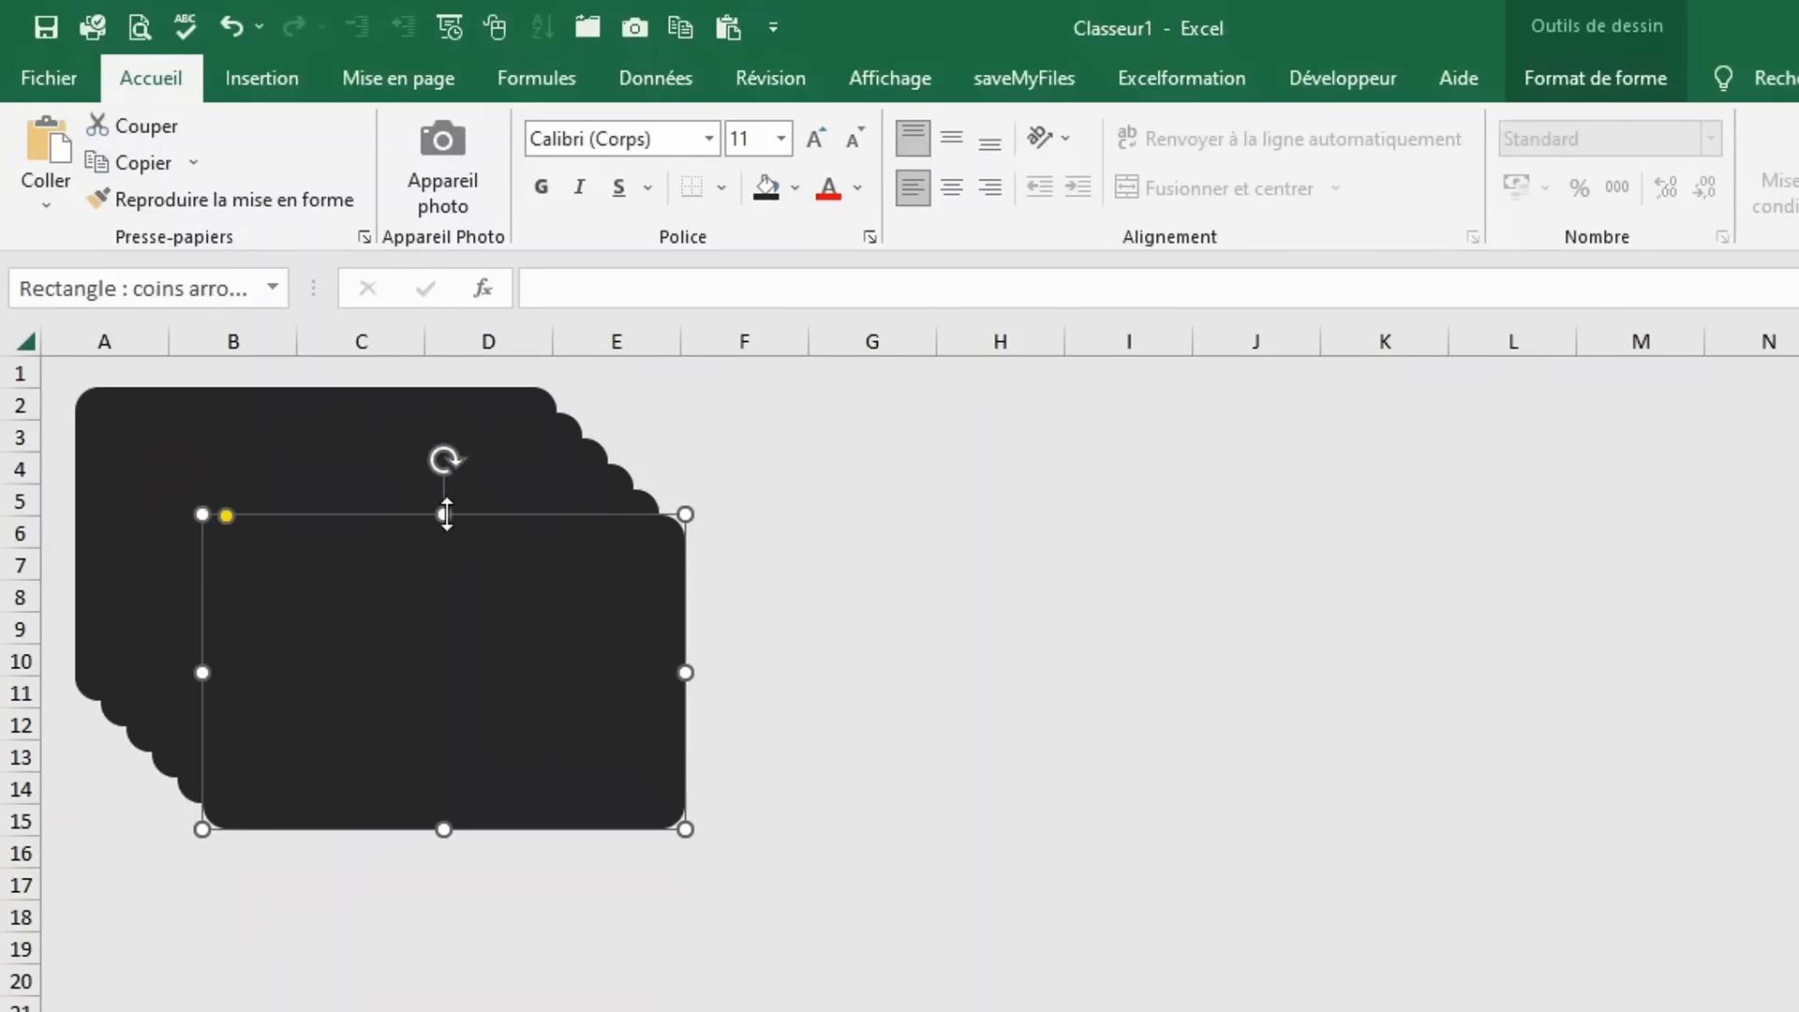
key("ctrl+d")
key("ctrl+d")
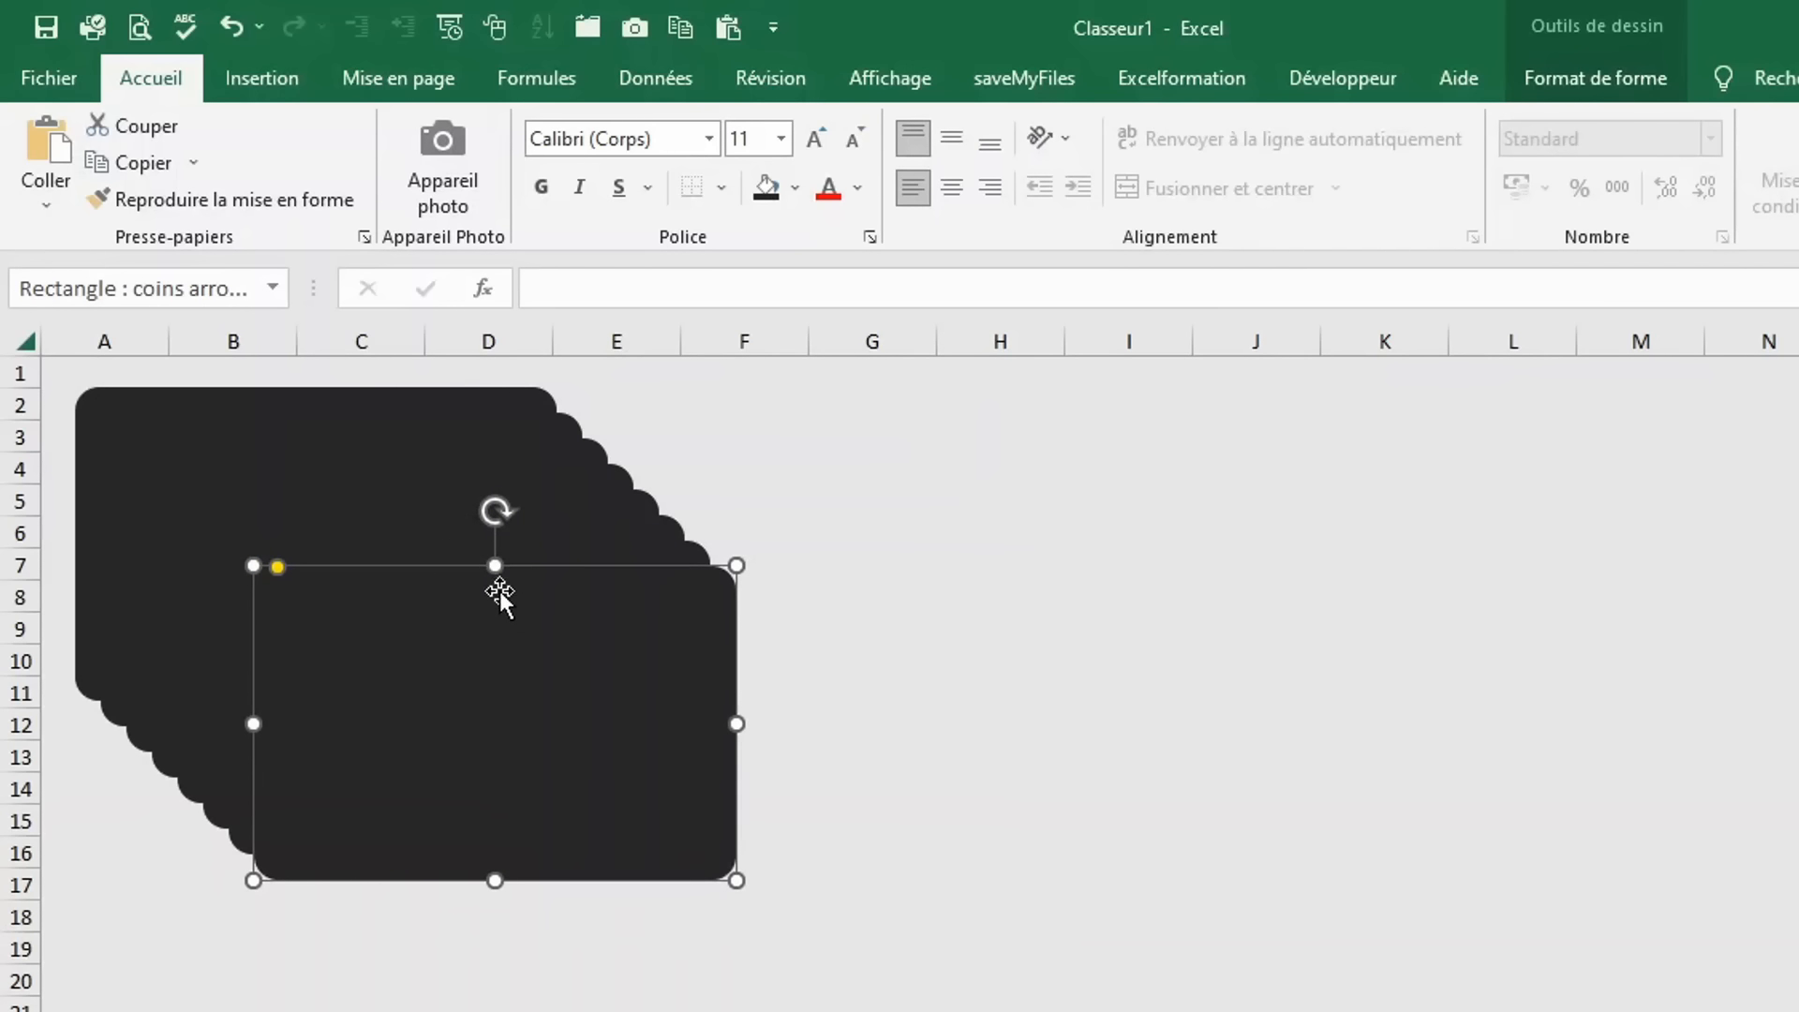
Stretch one copy into a wide banner over about E2 to S11 and another into a tall panel over about O12 to S37.
left_click_drag(561, 711, 877, 526)
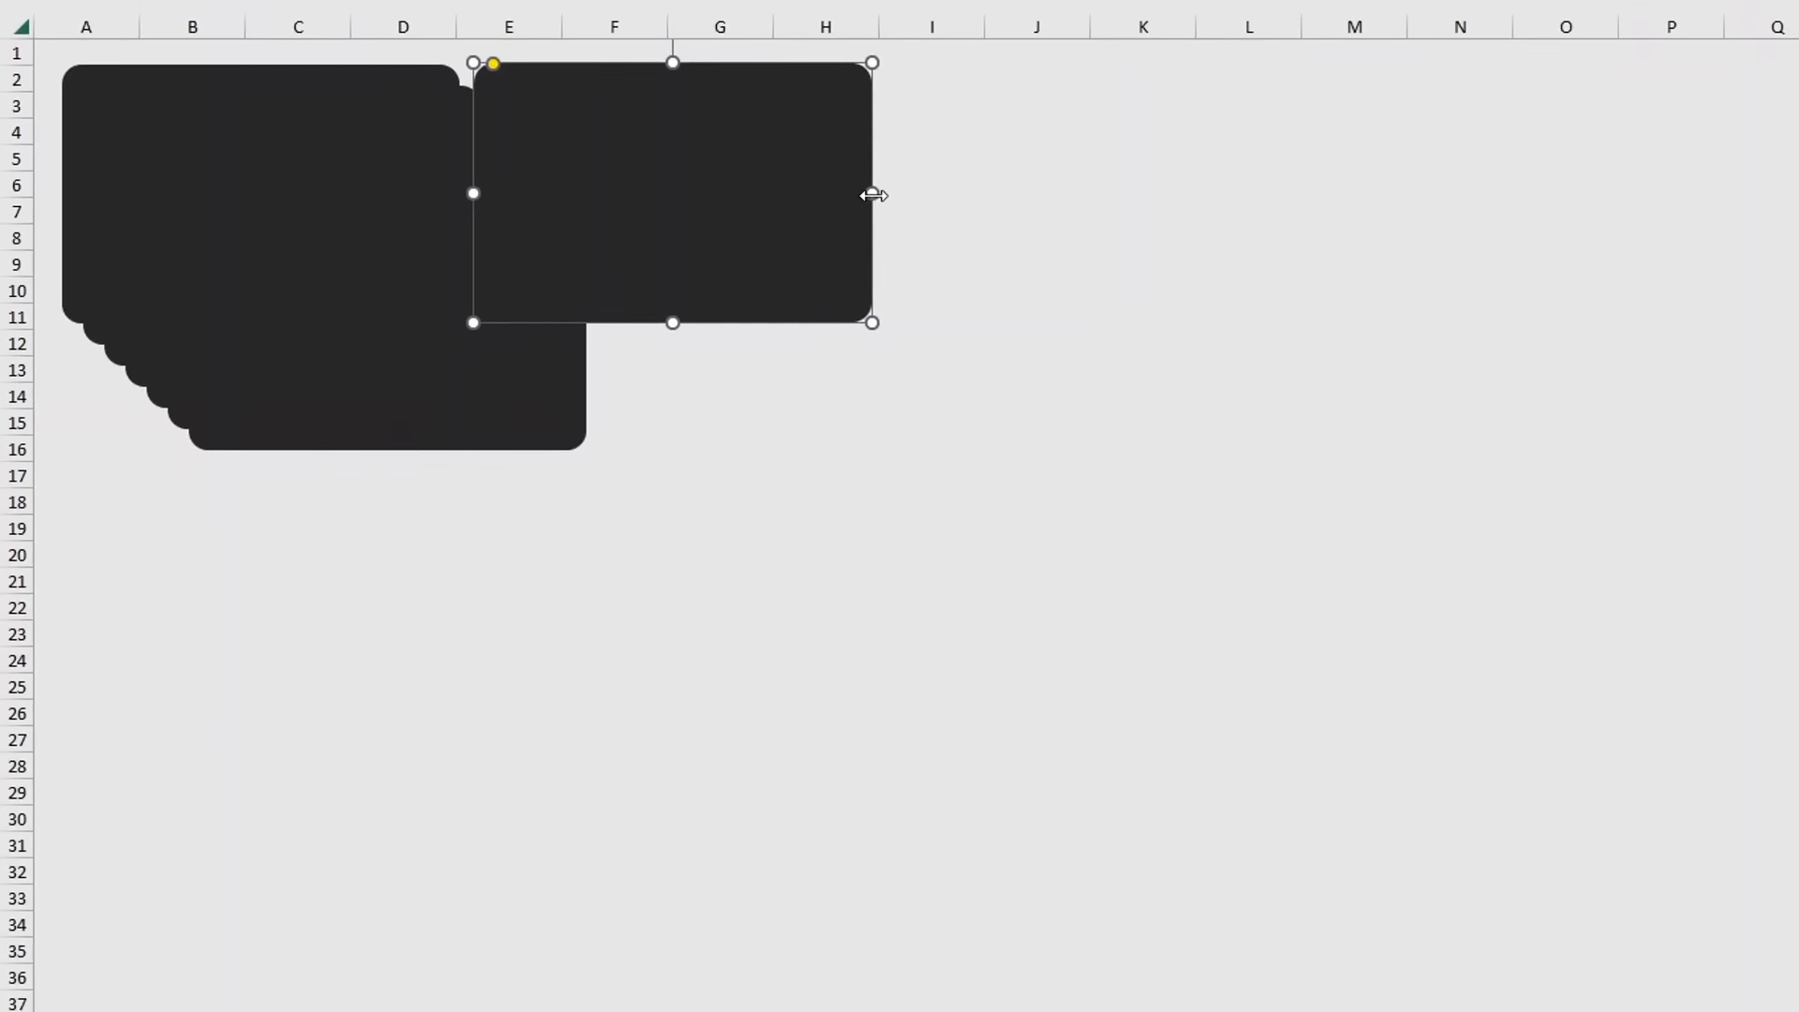
left_click_drag(872, 194, 1487, 374)
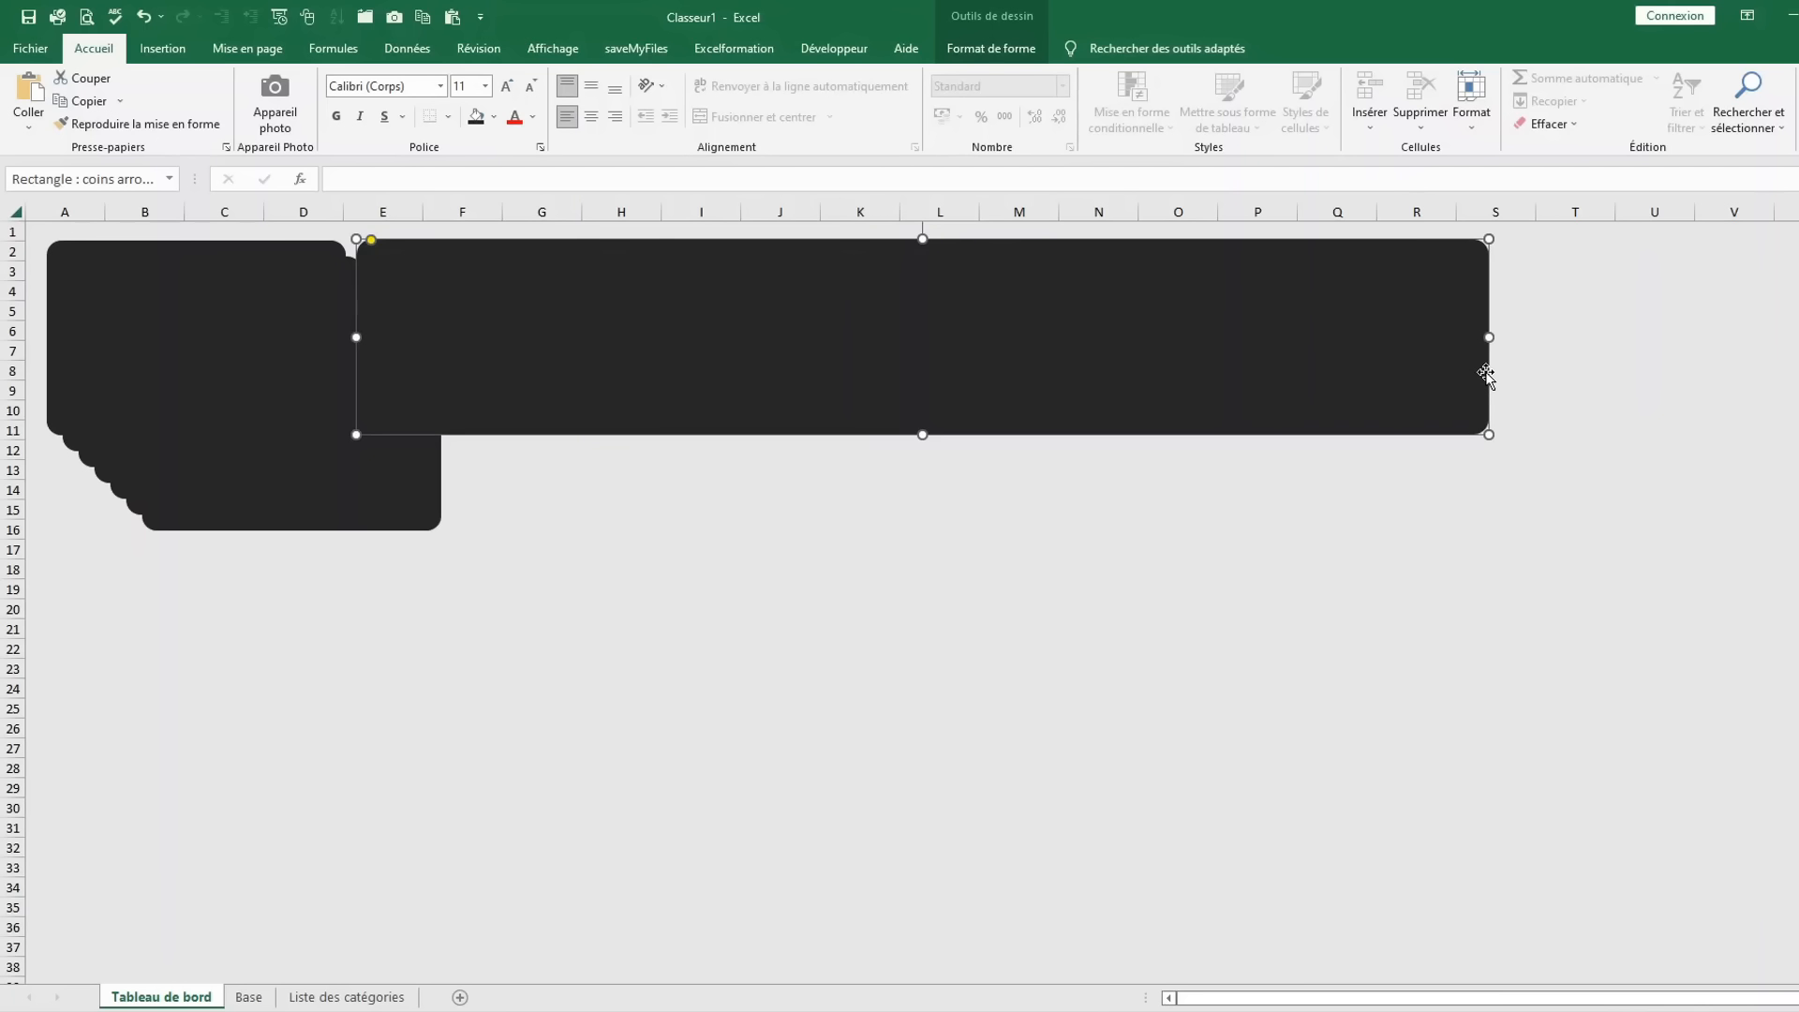
left_click_drag(331, 459, 1381, 582)
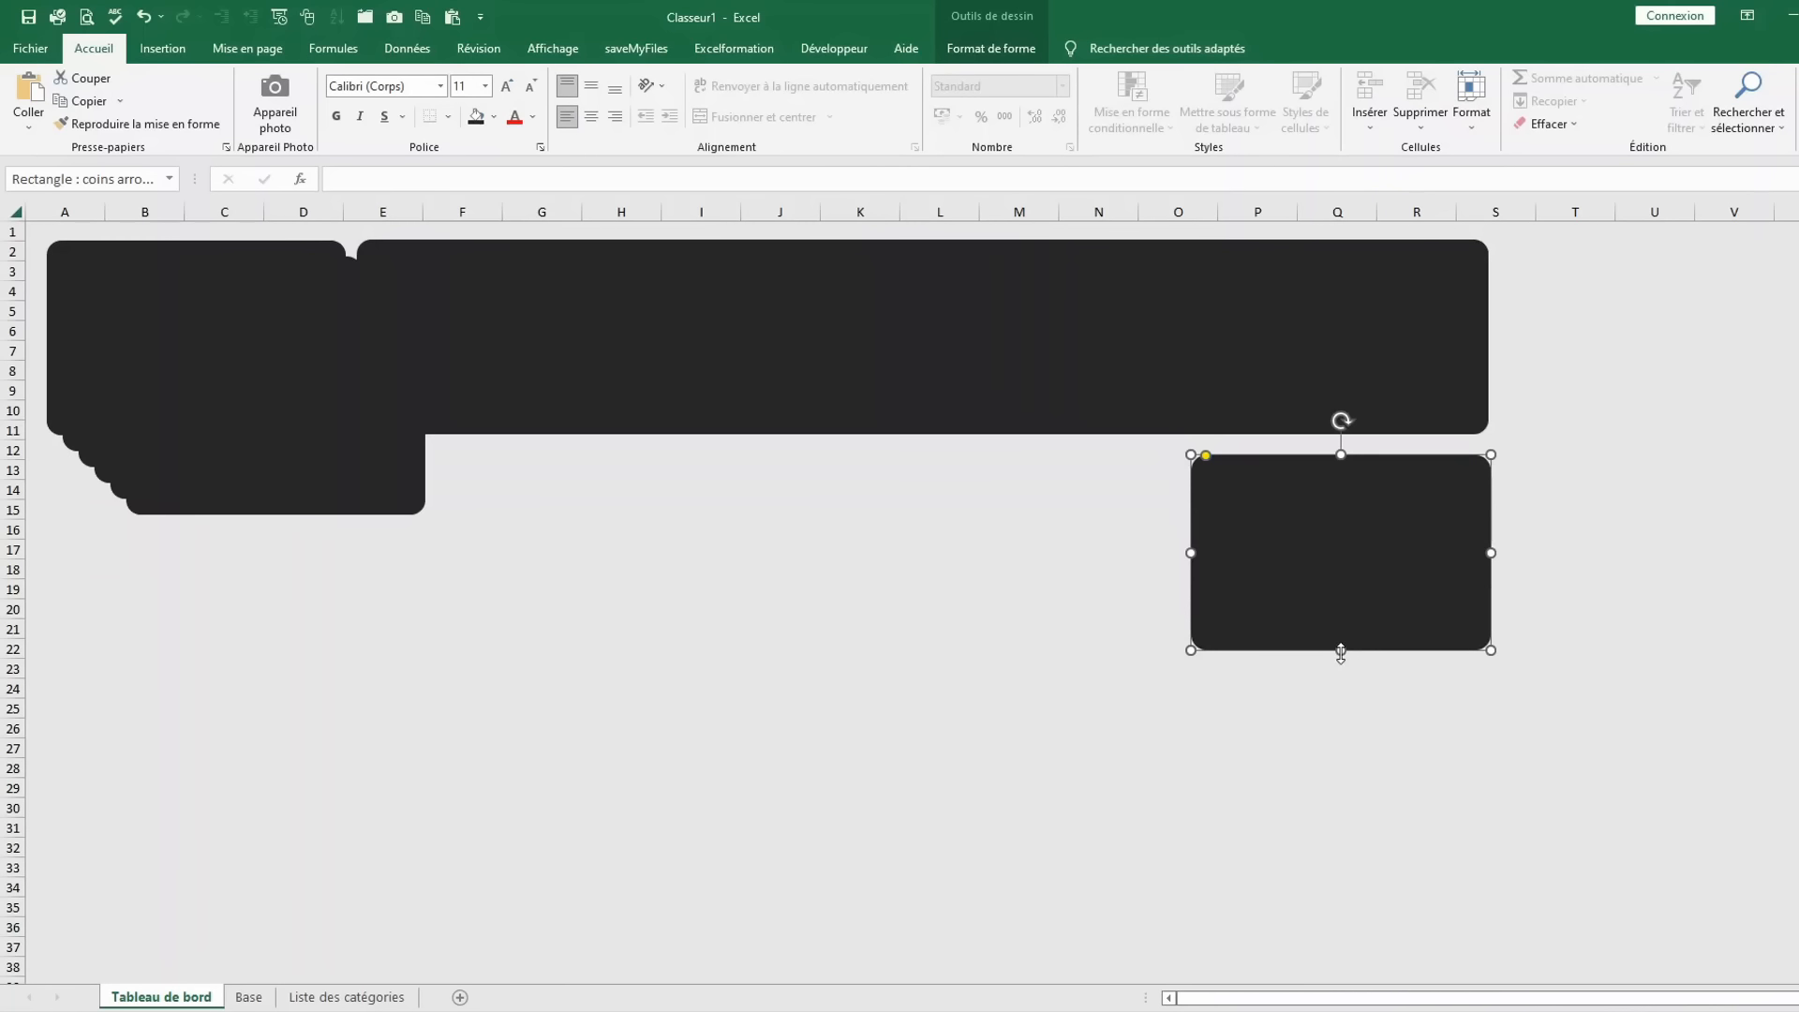
left_click_drag(1340, 649, 1353, 963)
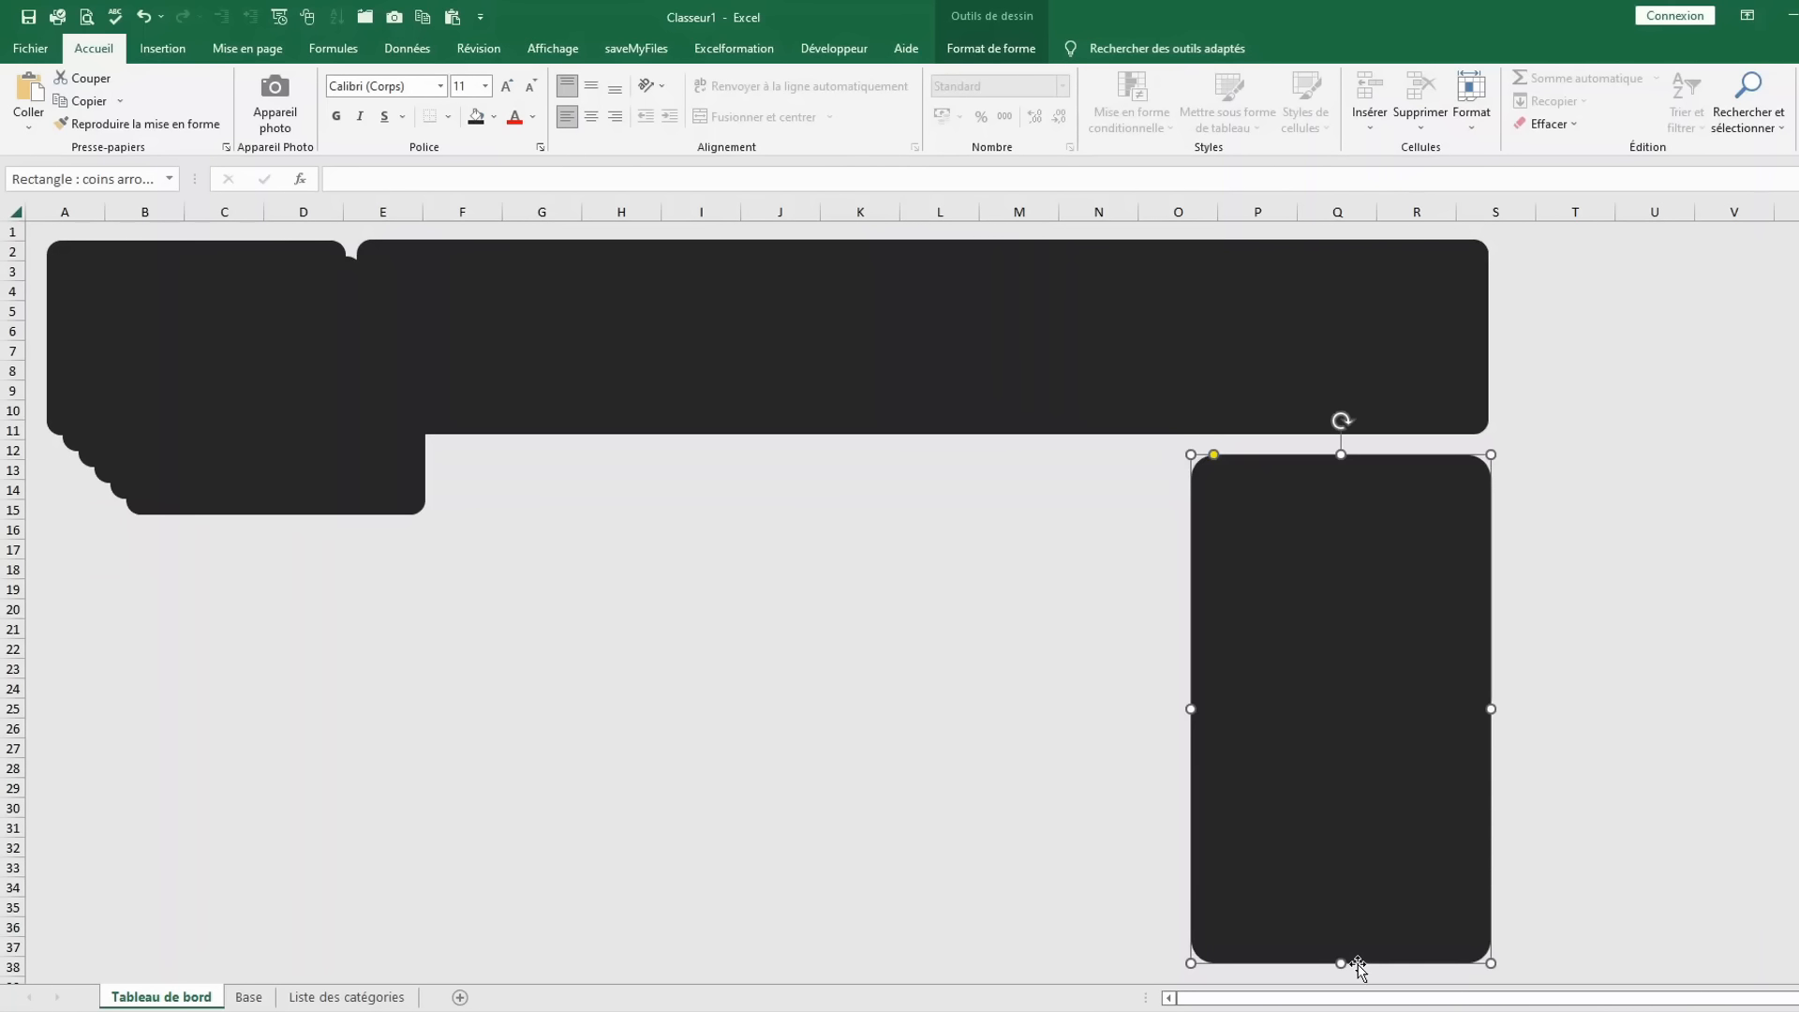
Place two more copies below the banner, over about columns K to O and E to H, and extend both down to row 37.
left_click_drag(299, 459, 1046, 583)
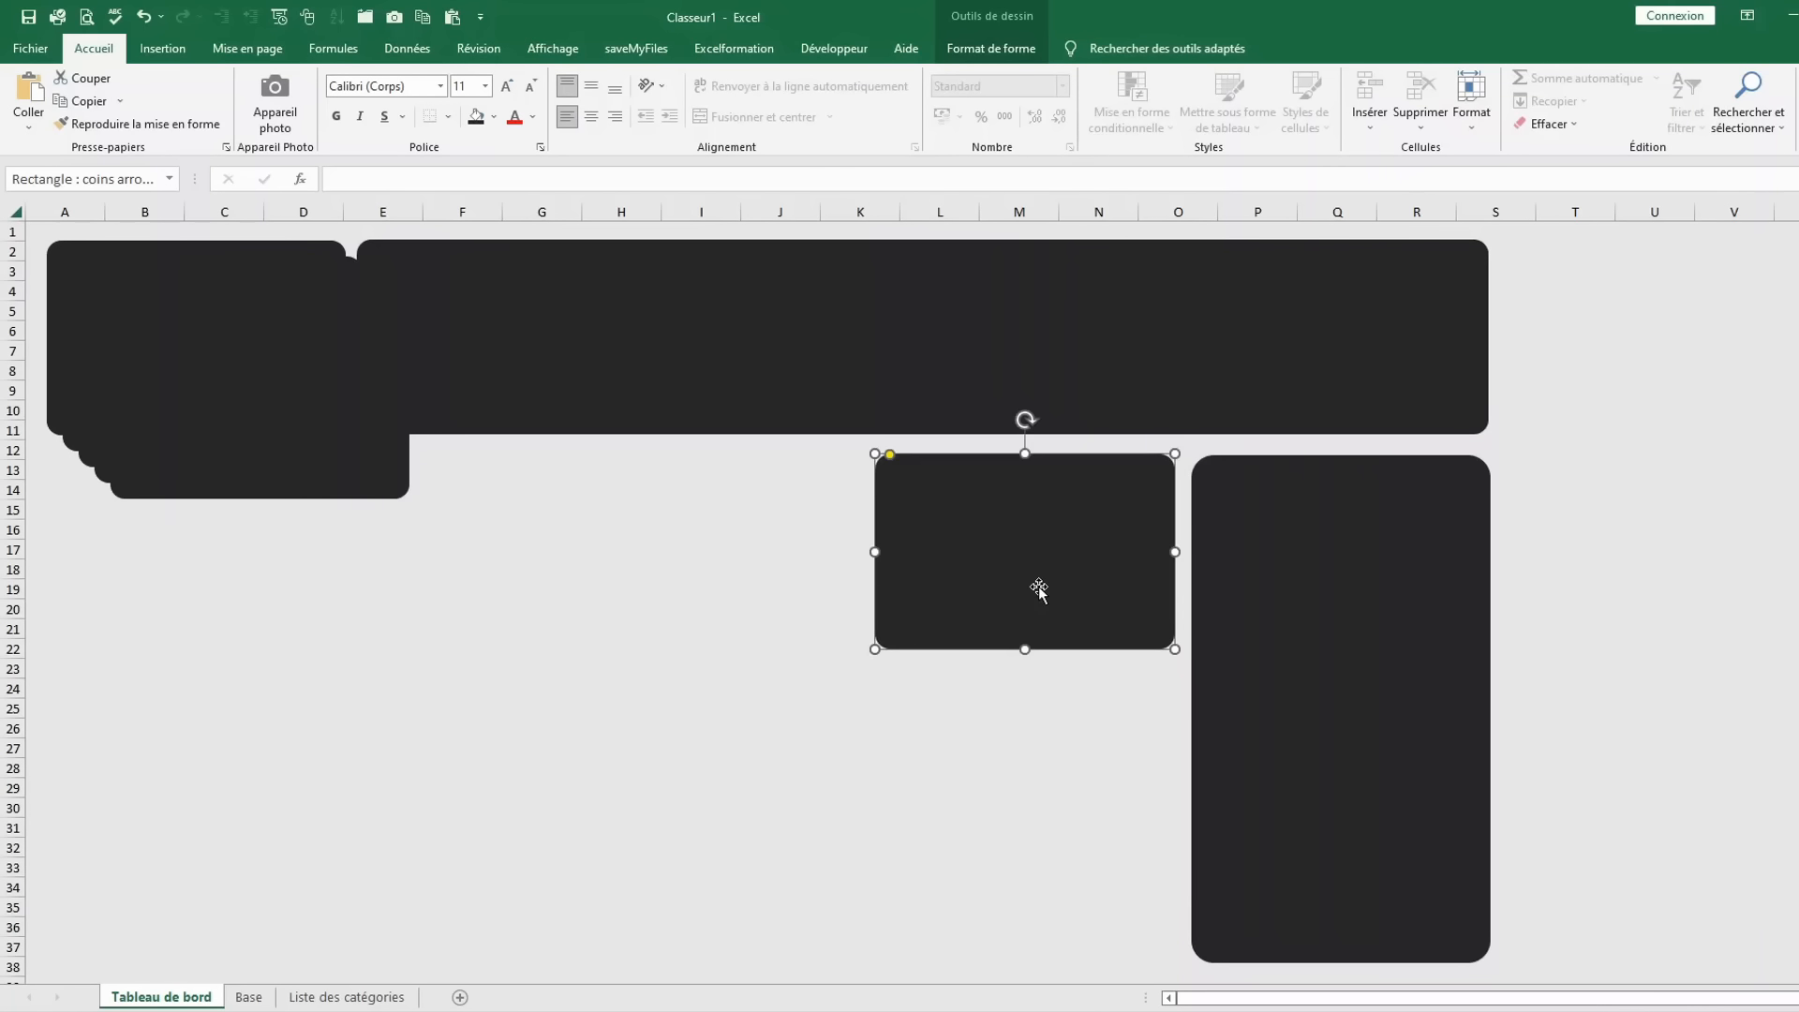
left_click_drag(1024, 648, 1036, 965)
left_click_drag(333, 470, 530, 965)
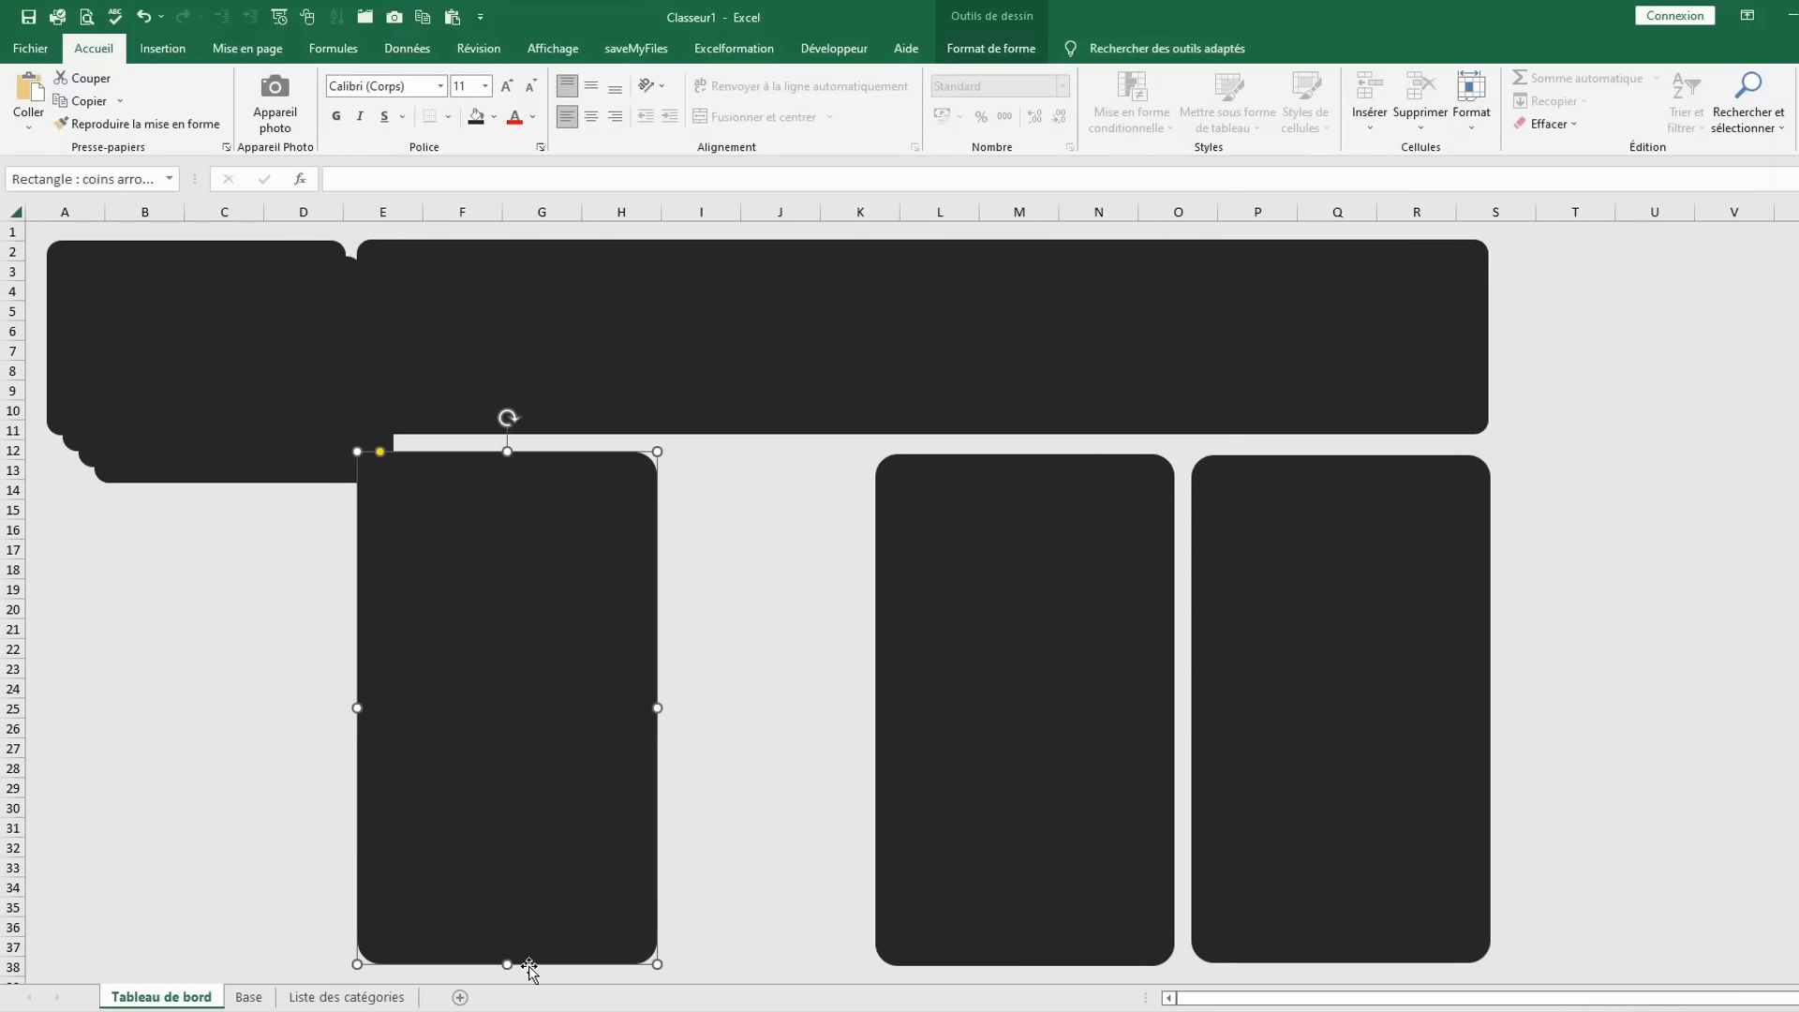
Widen the three tall panels together to about 9.8 cm and move the rightmost one flush with the banner's right edge.
left_click(1023, 705, "ctrl")
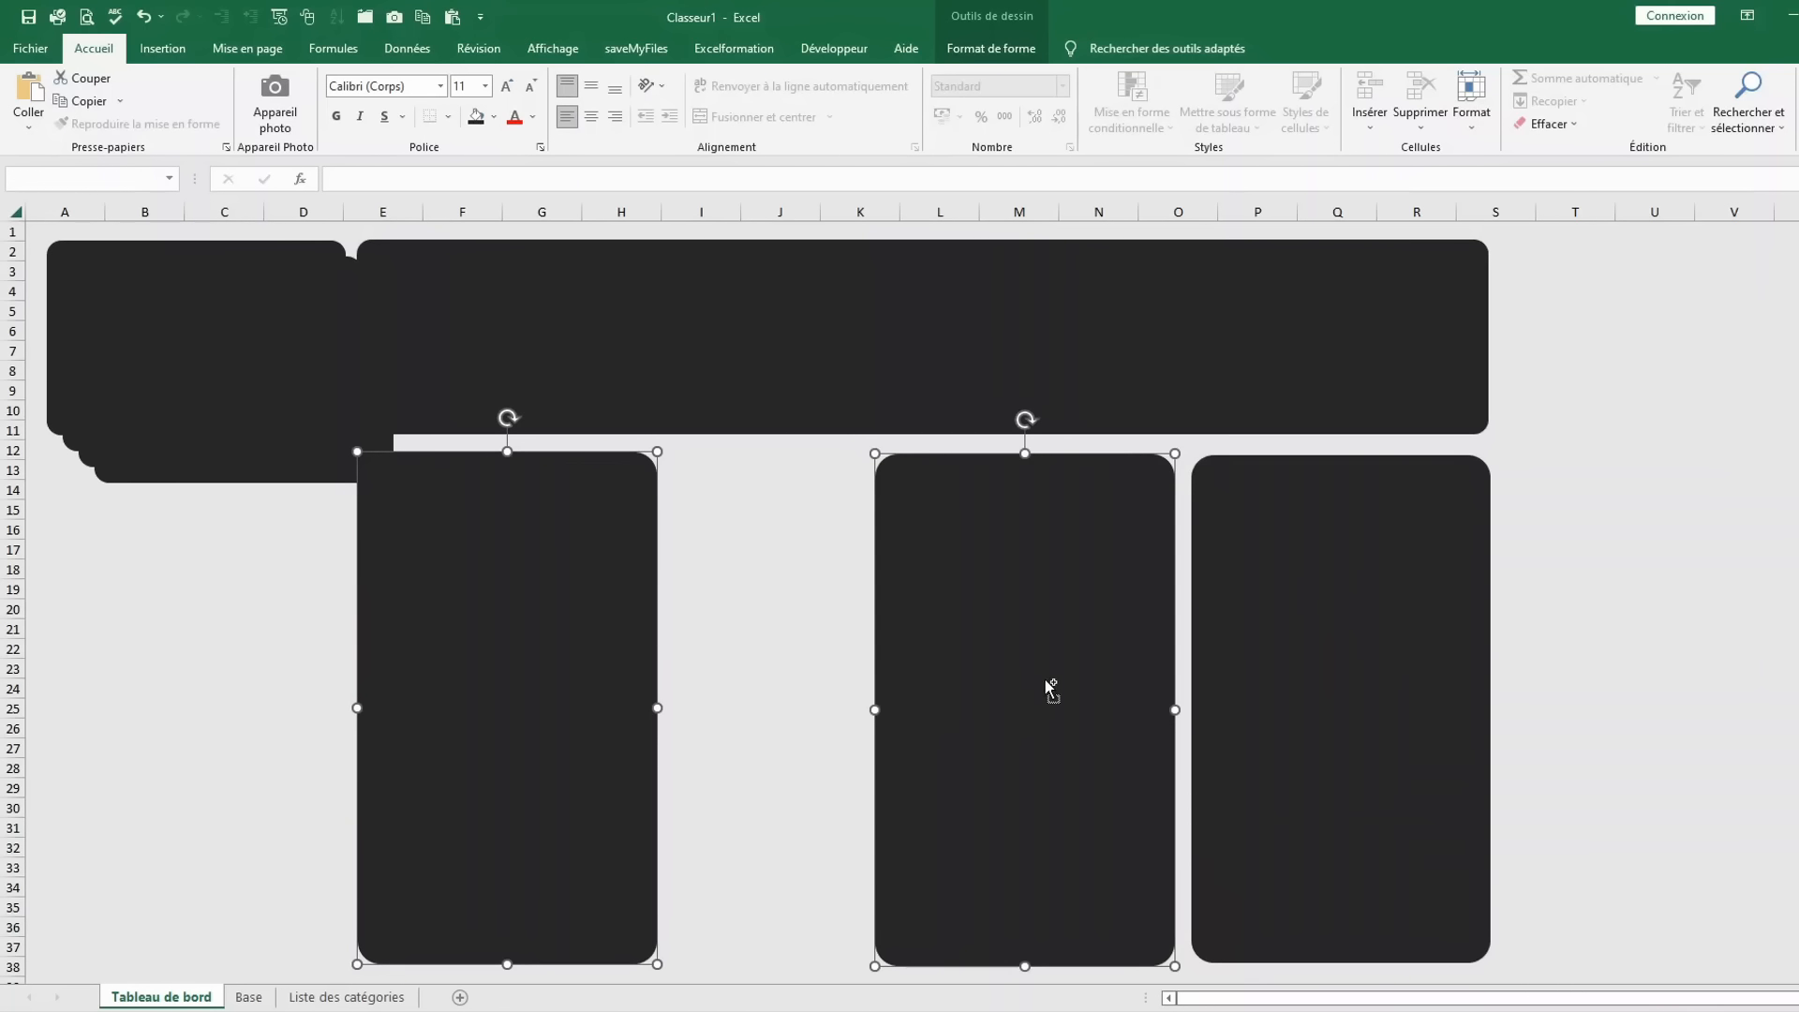
left_click(1290, 593, "ctrl")
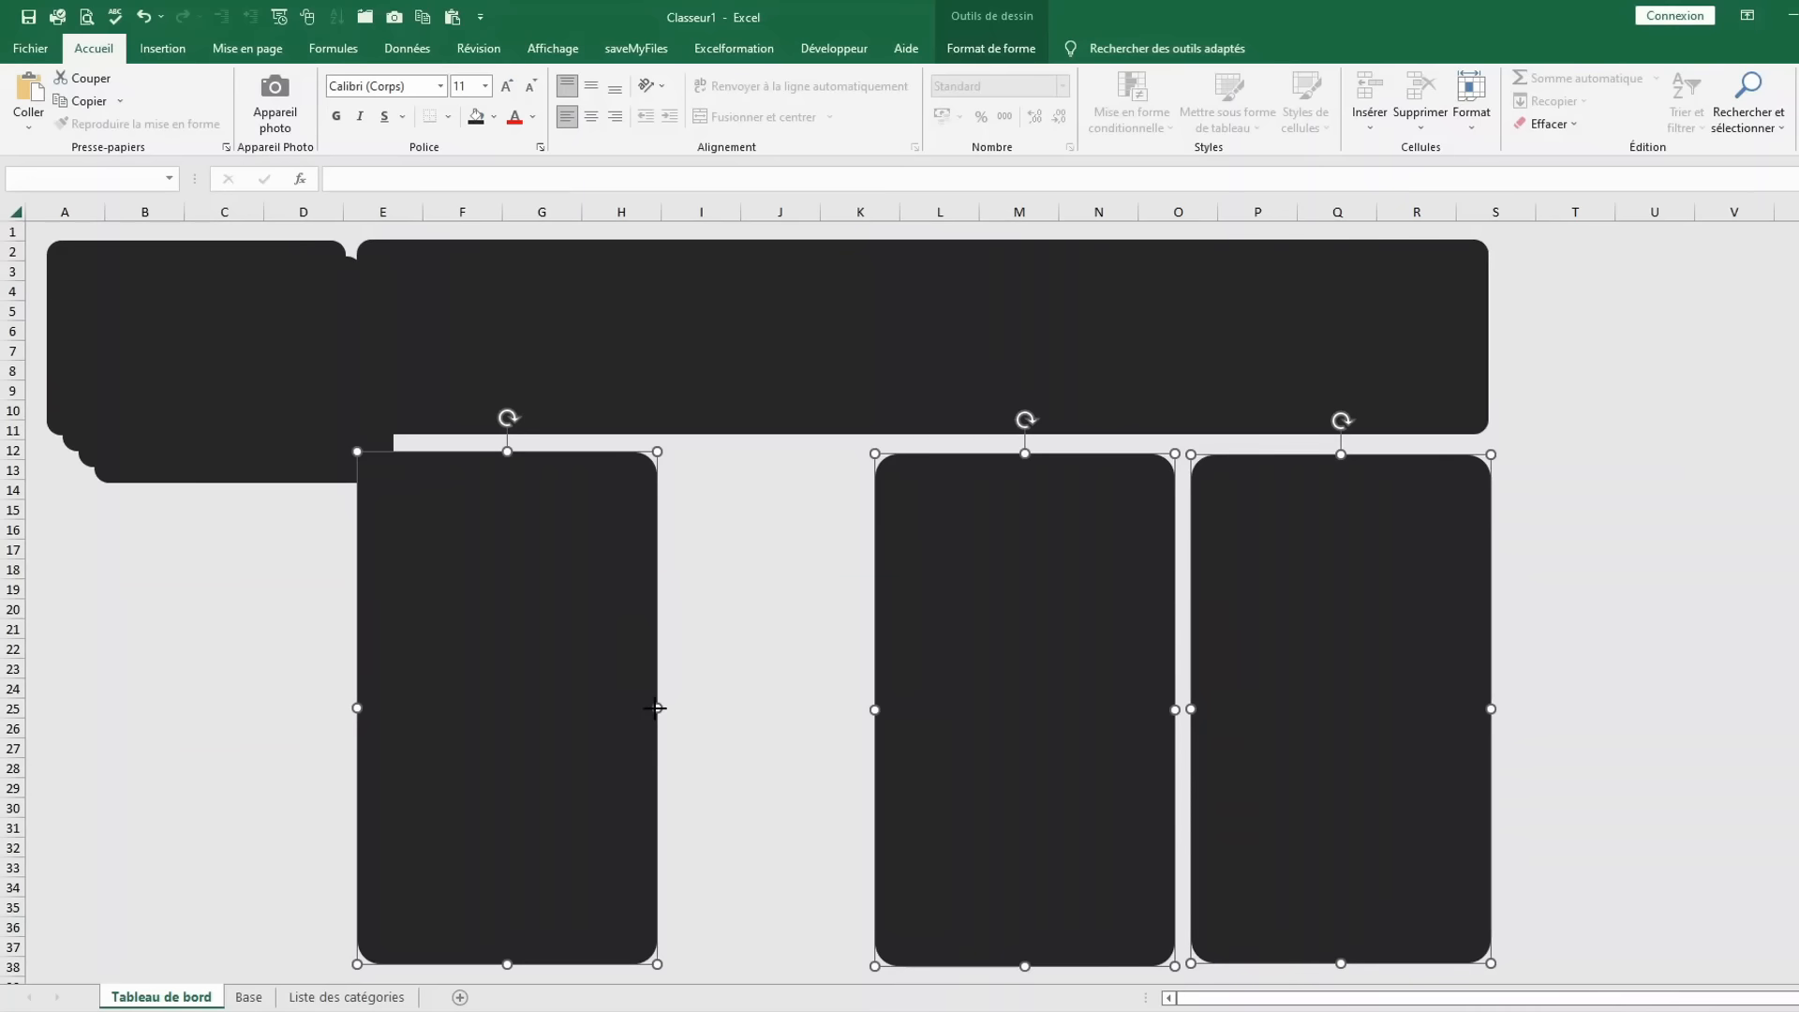
left_click_drag(655, 707, 726, 712)
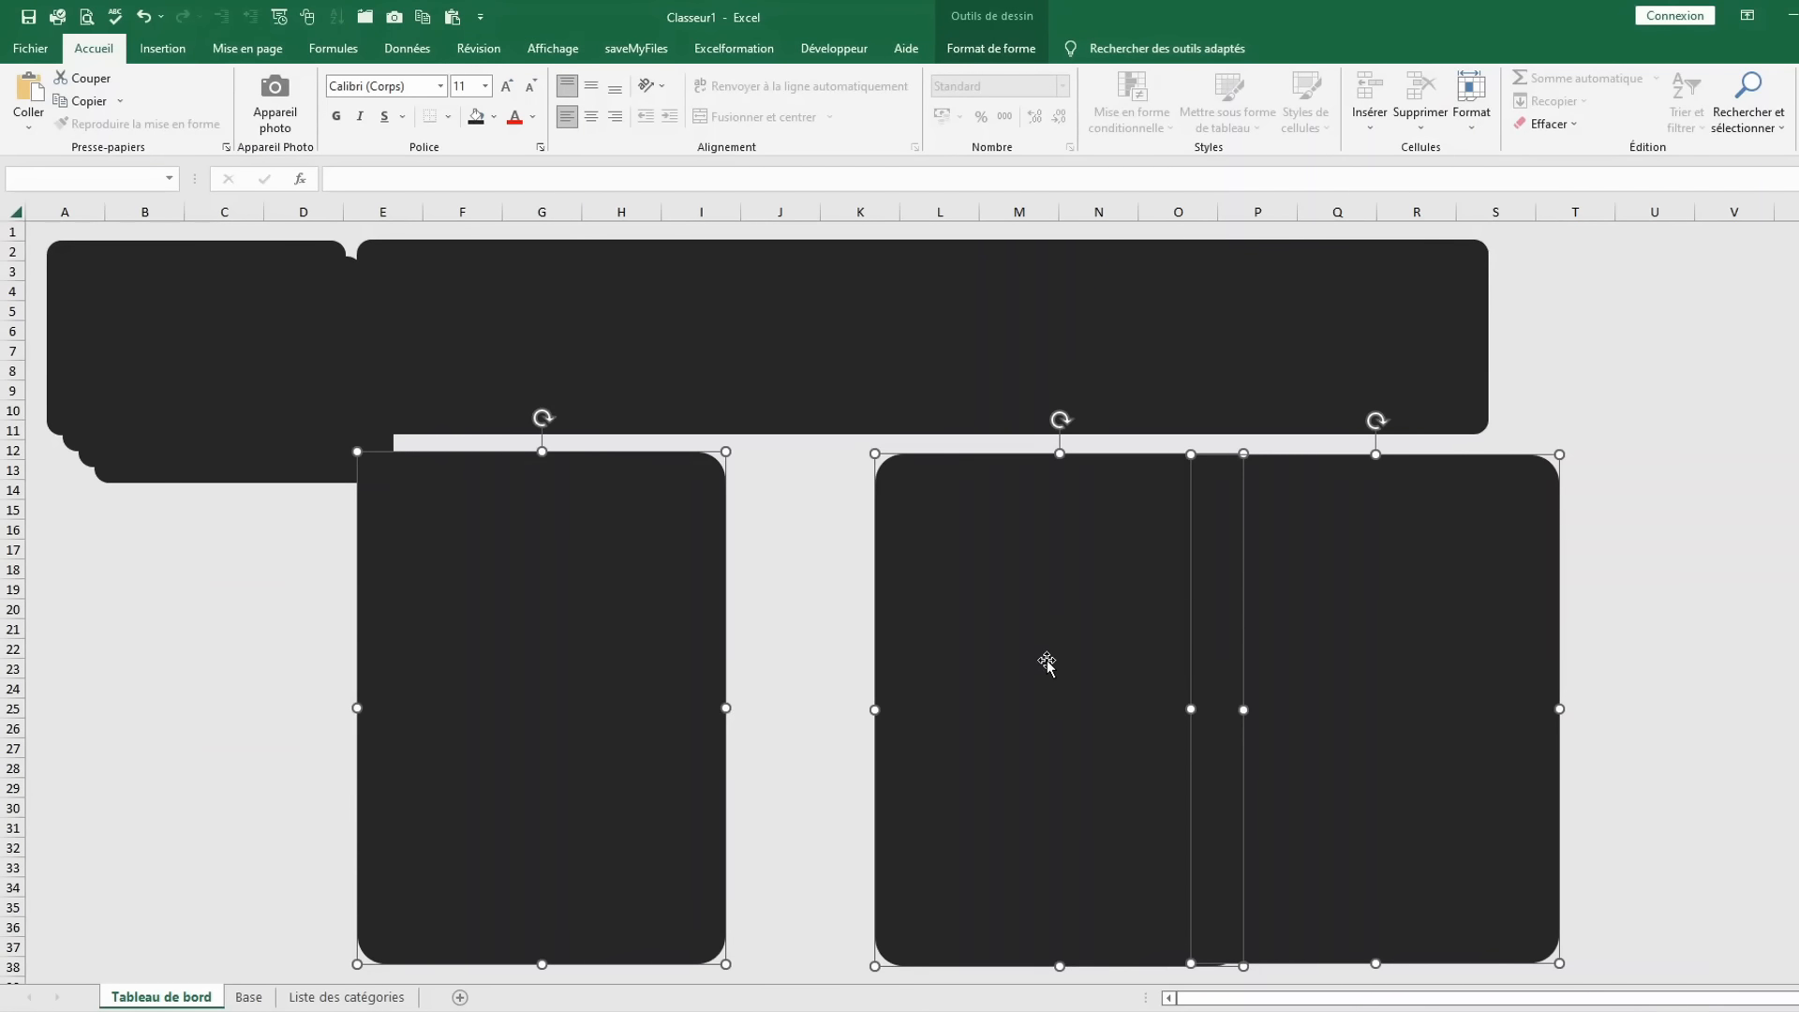
left_click(1649, 568)
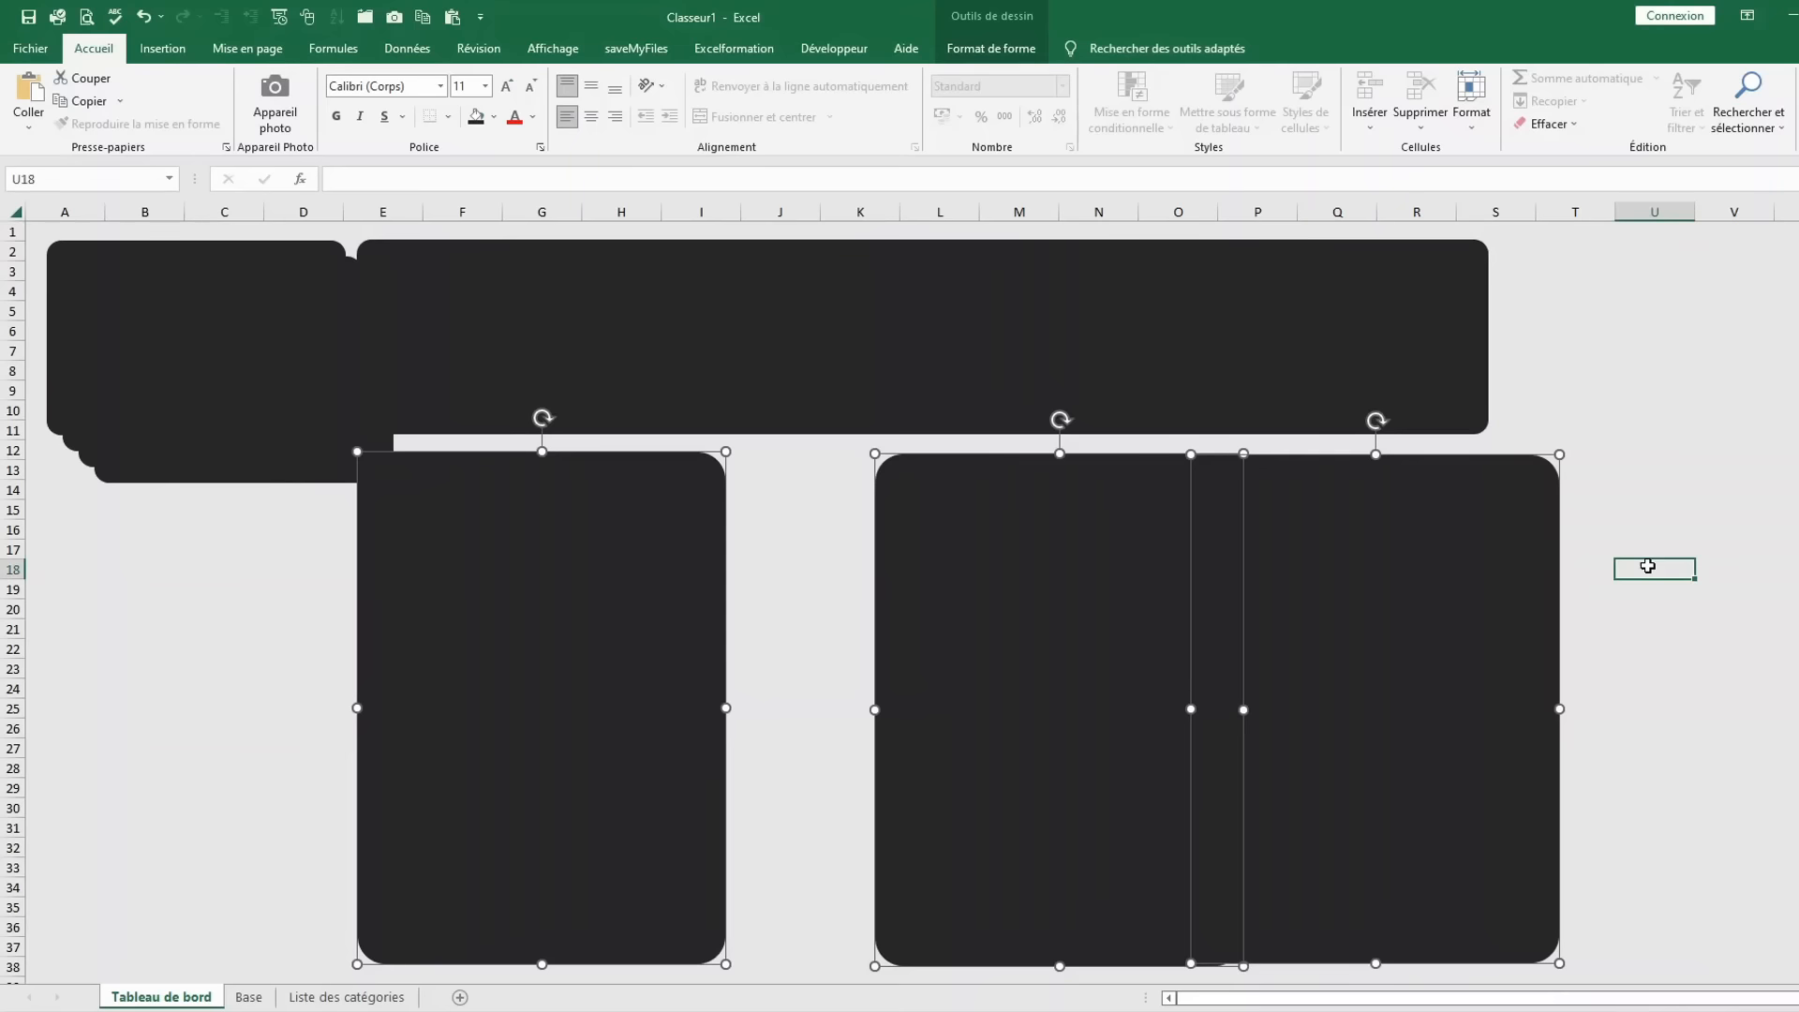
left_click(1518, 559)
left_click_drag(1514, 558, 1458, 562)
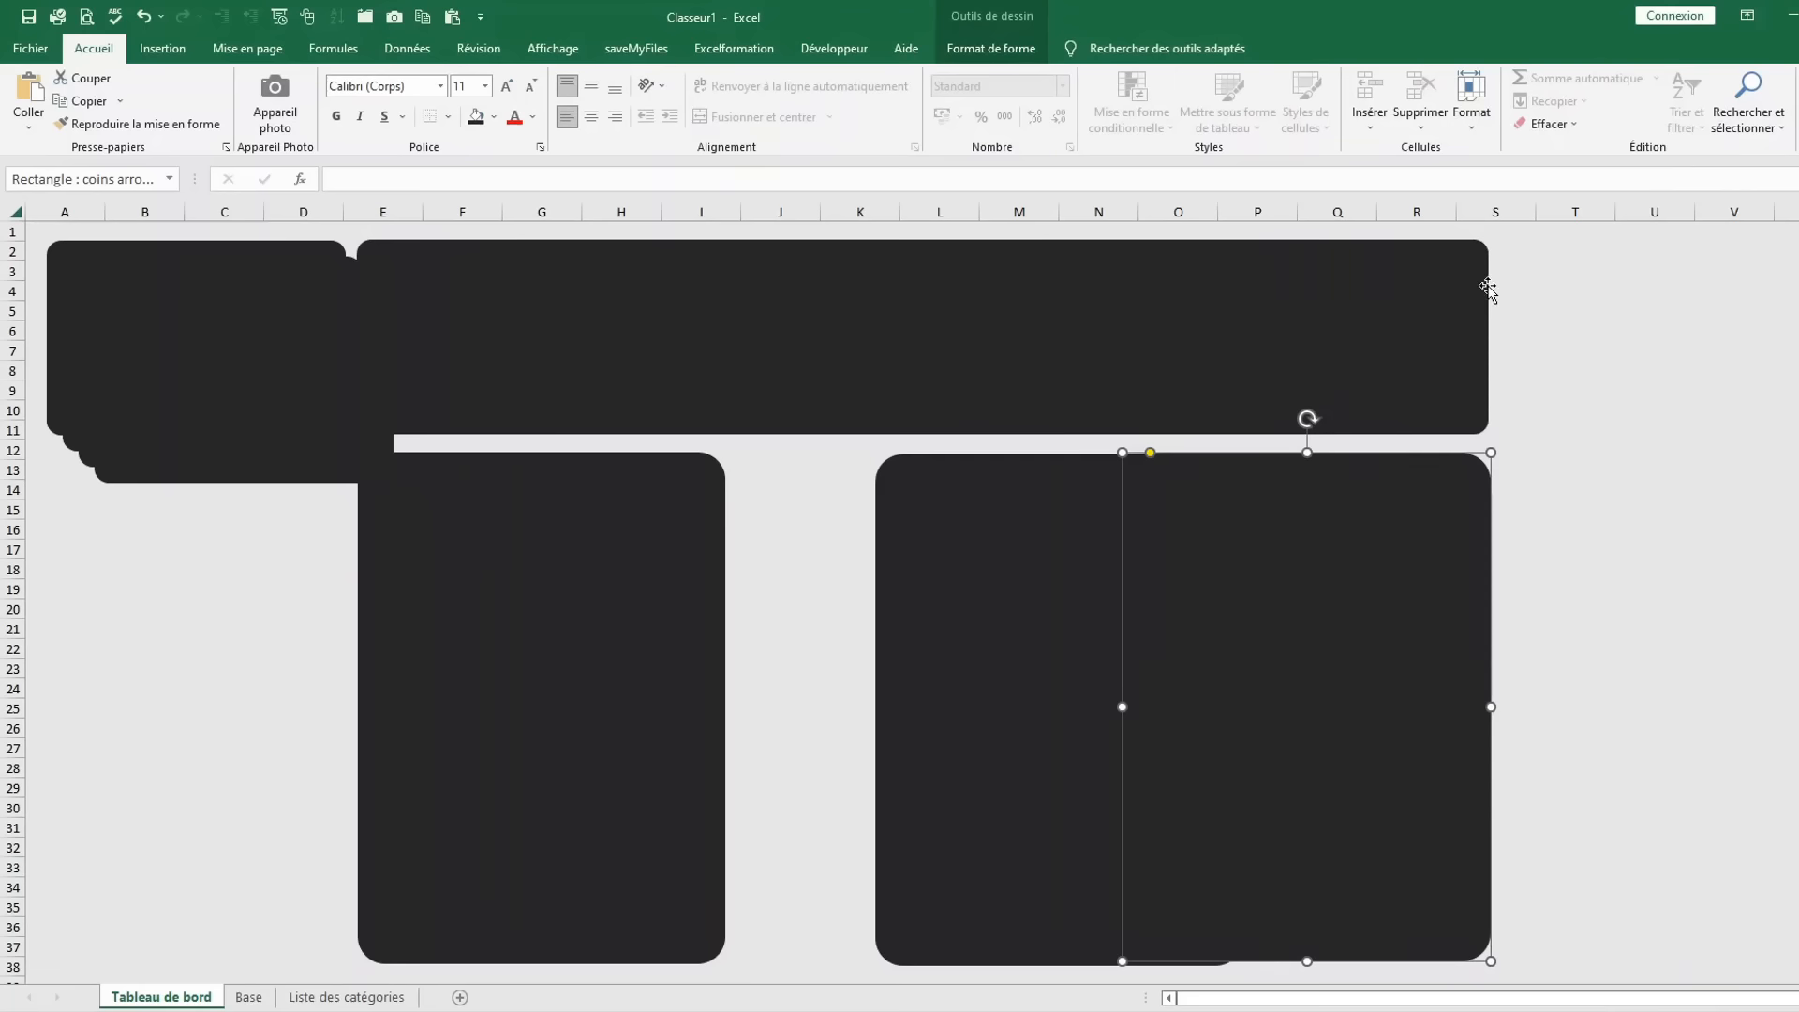
Align the tops of the three tall panels and distribute them horizontally.
left_click(957, 545, "shift")
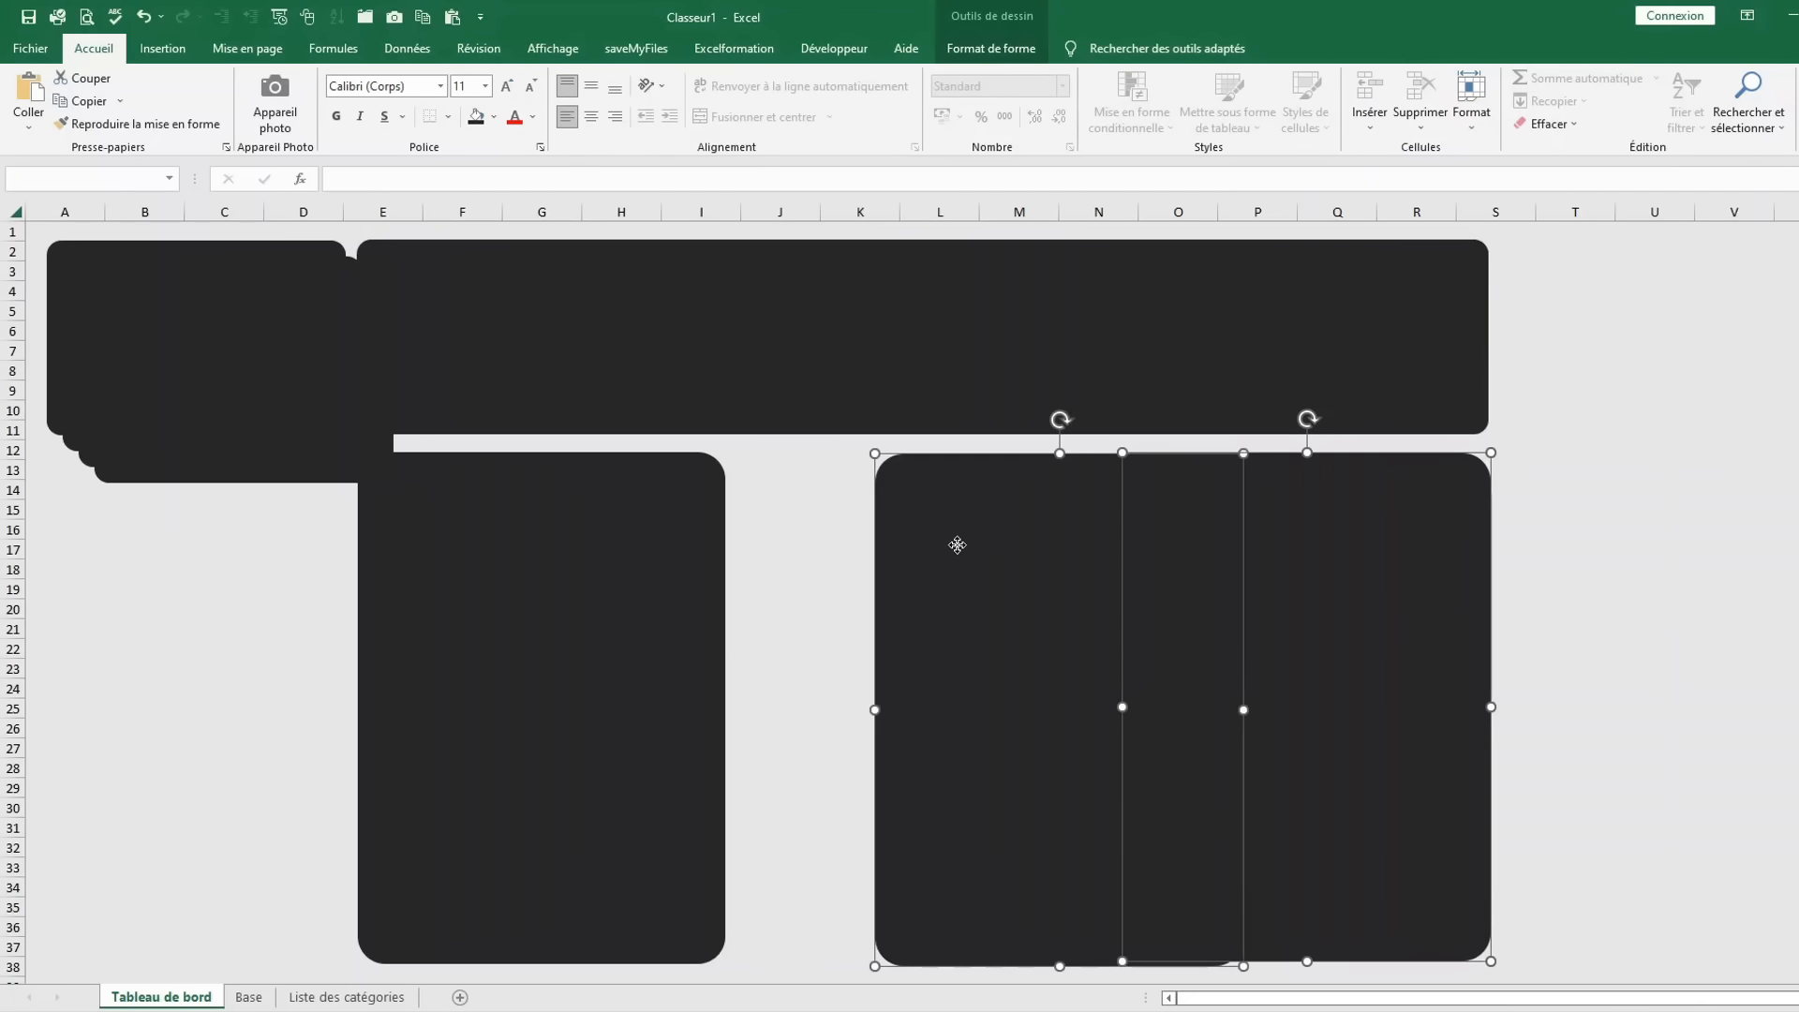
left_click(633, 567, "shift")
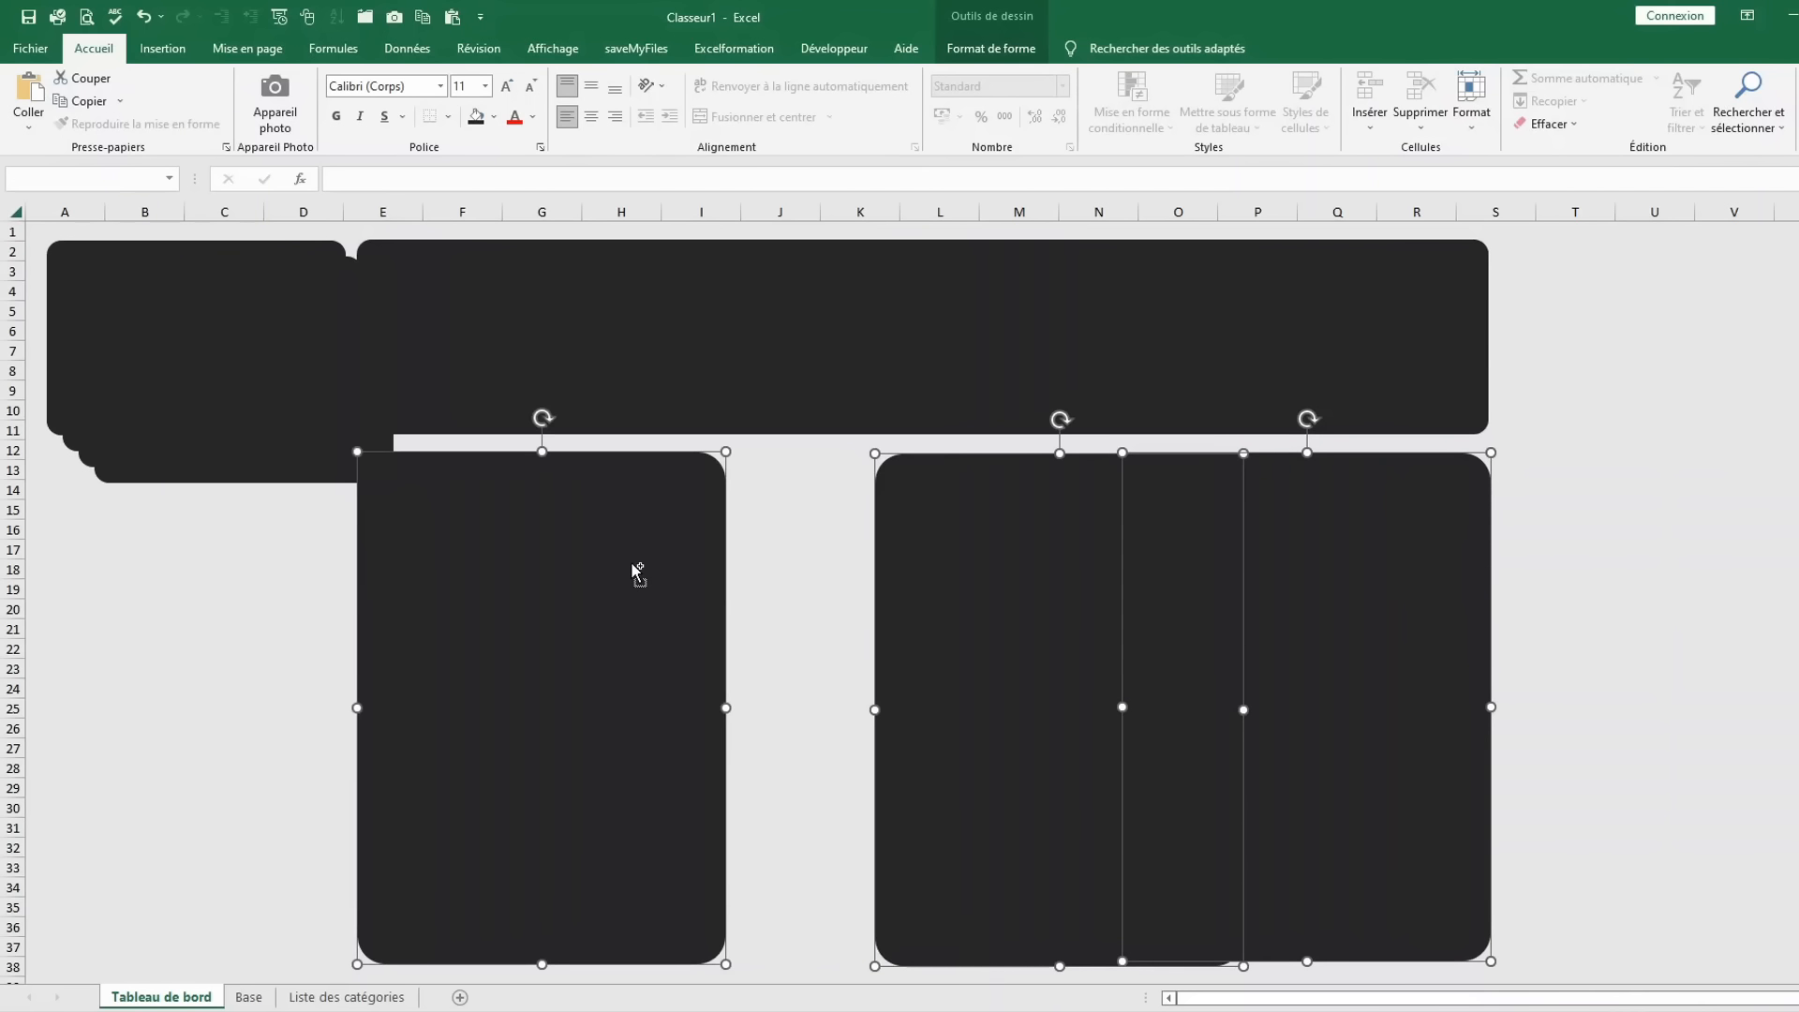
left_click(965, 47)
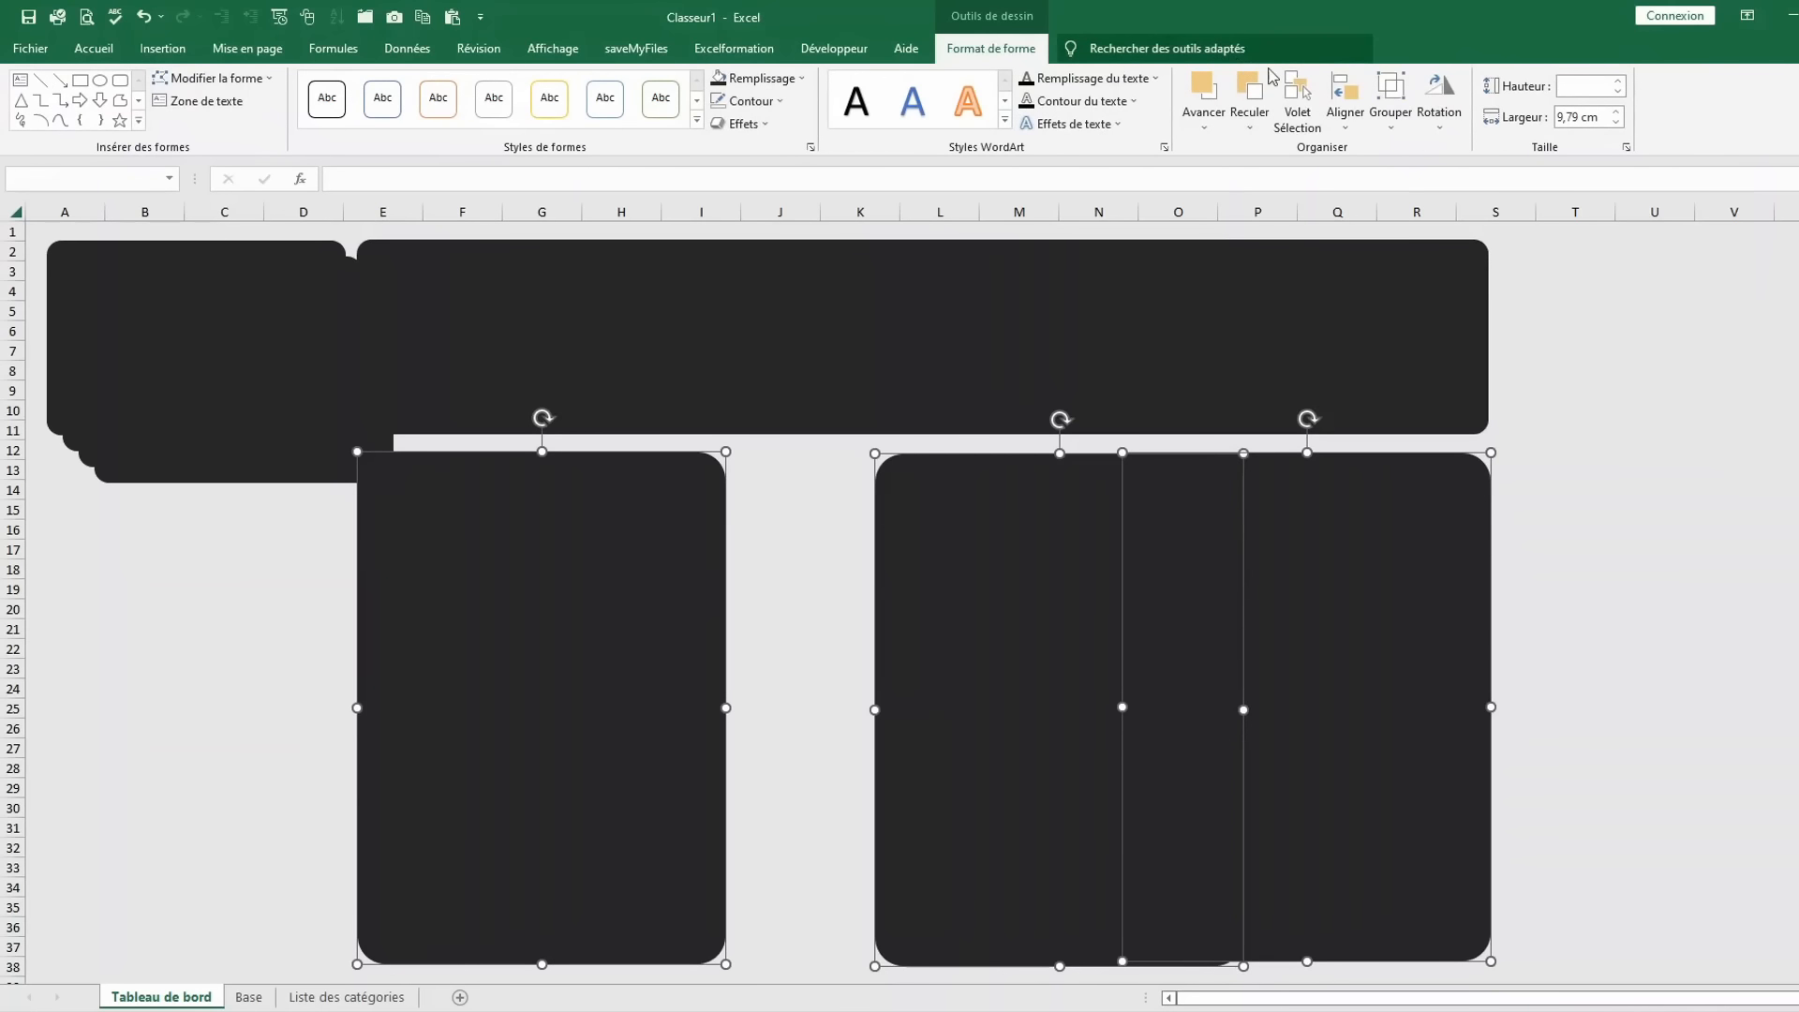
left_click(1346, 103)
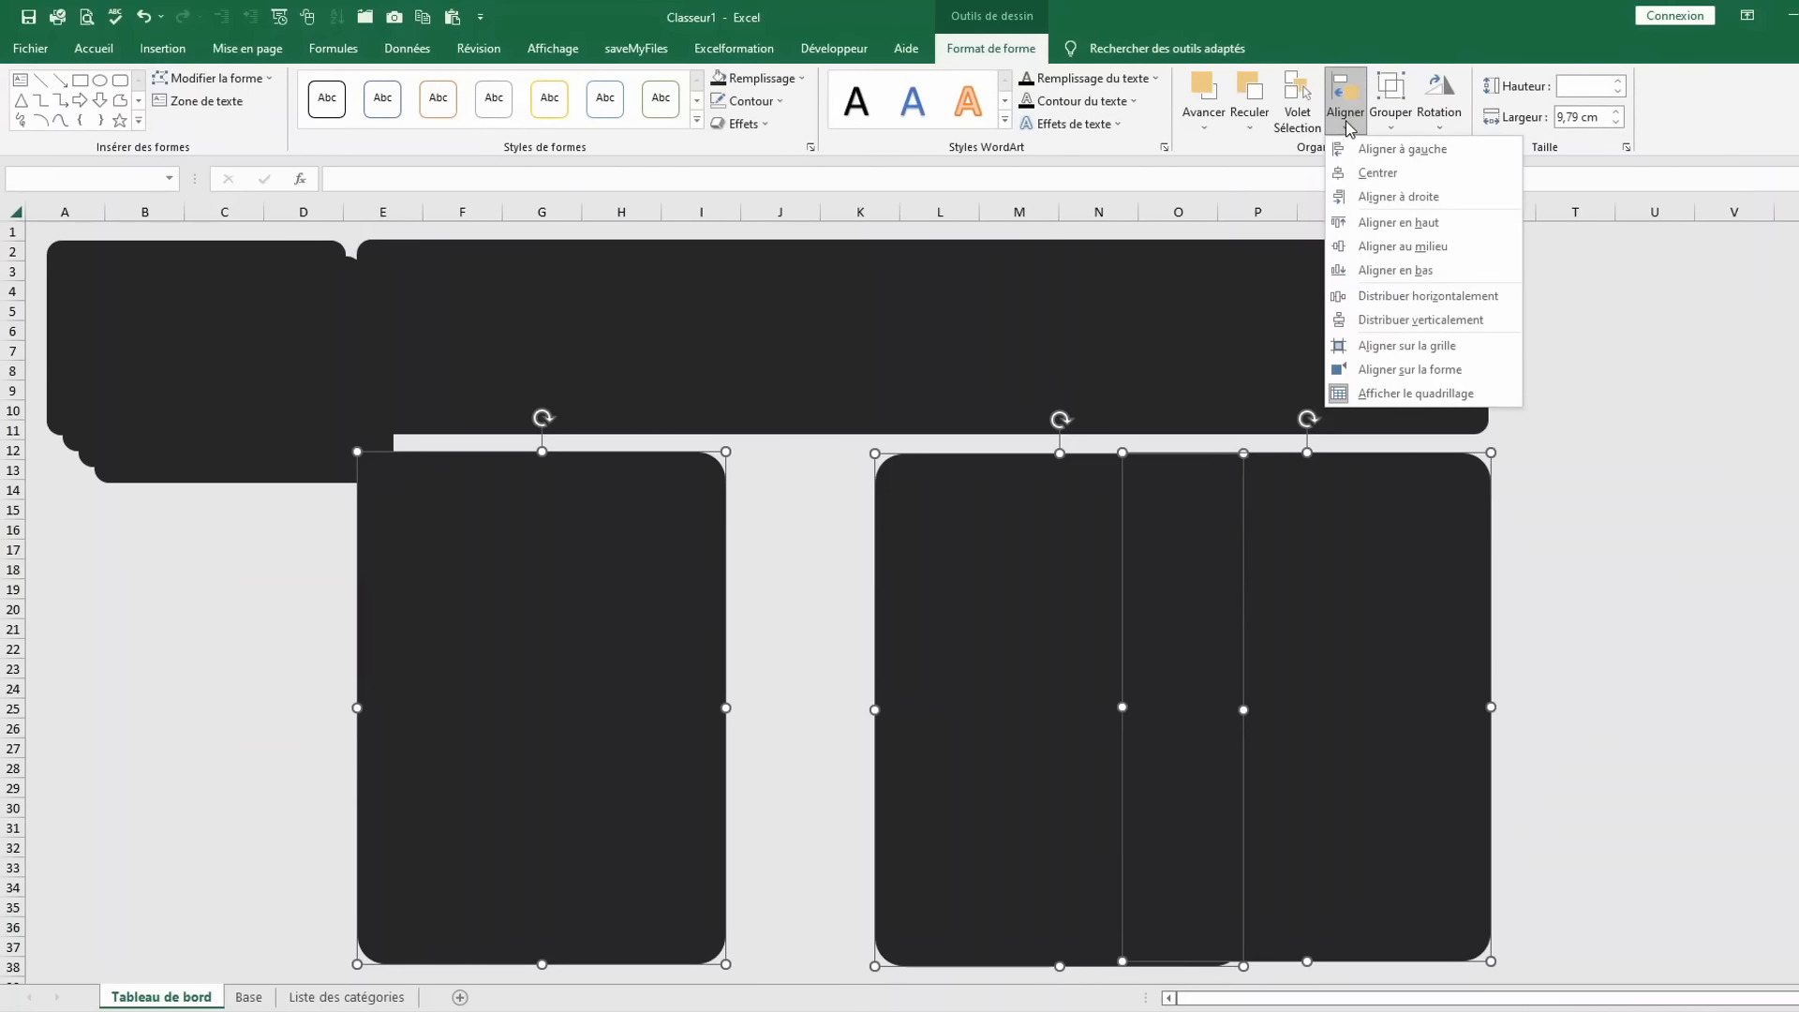
left_click(1403, 223)
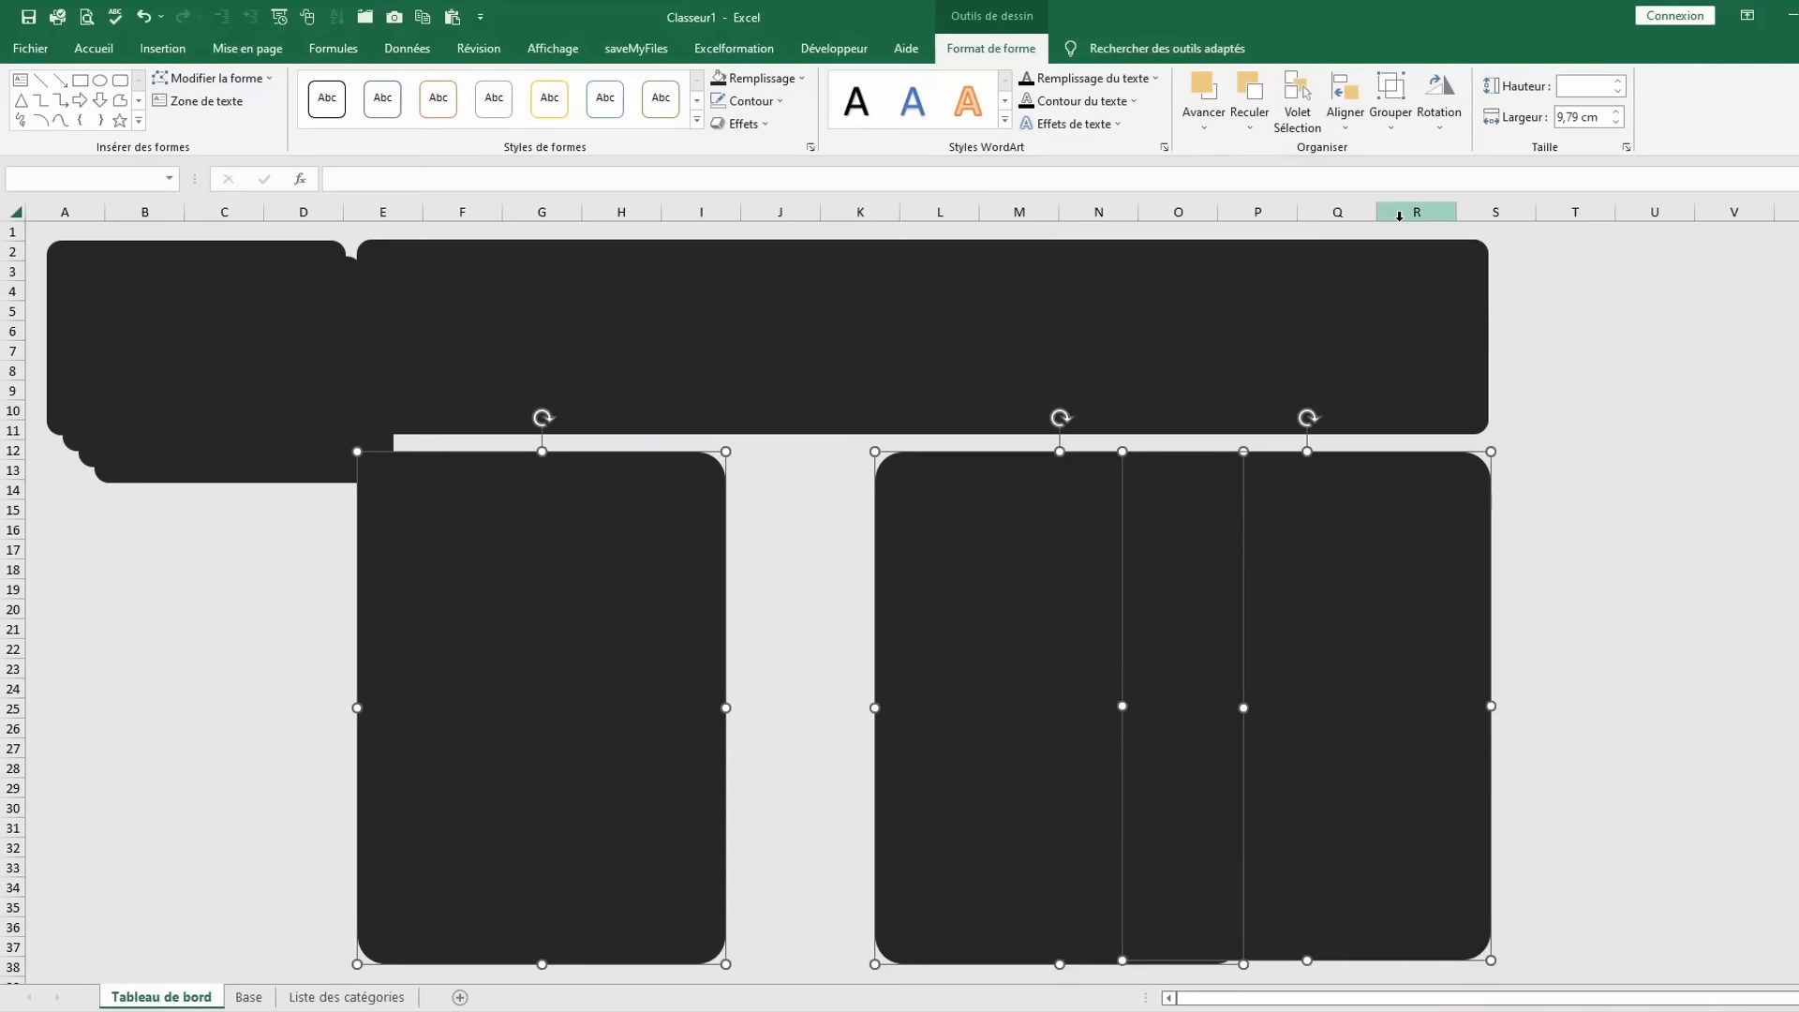
left_click(1349, 108)
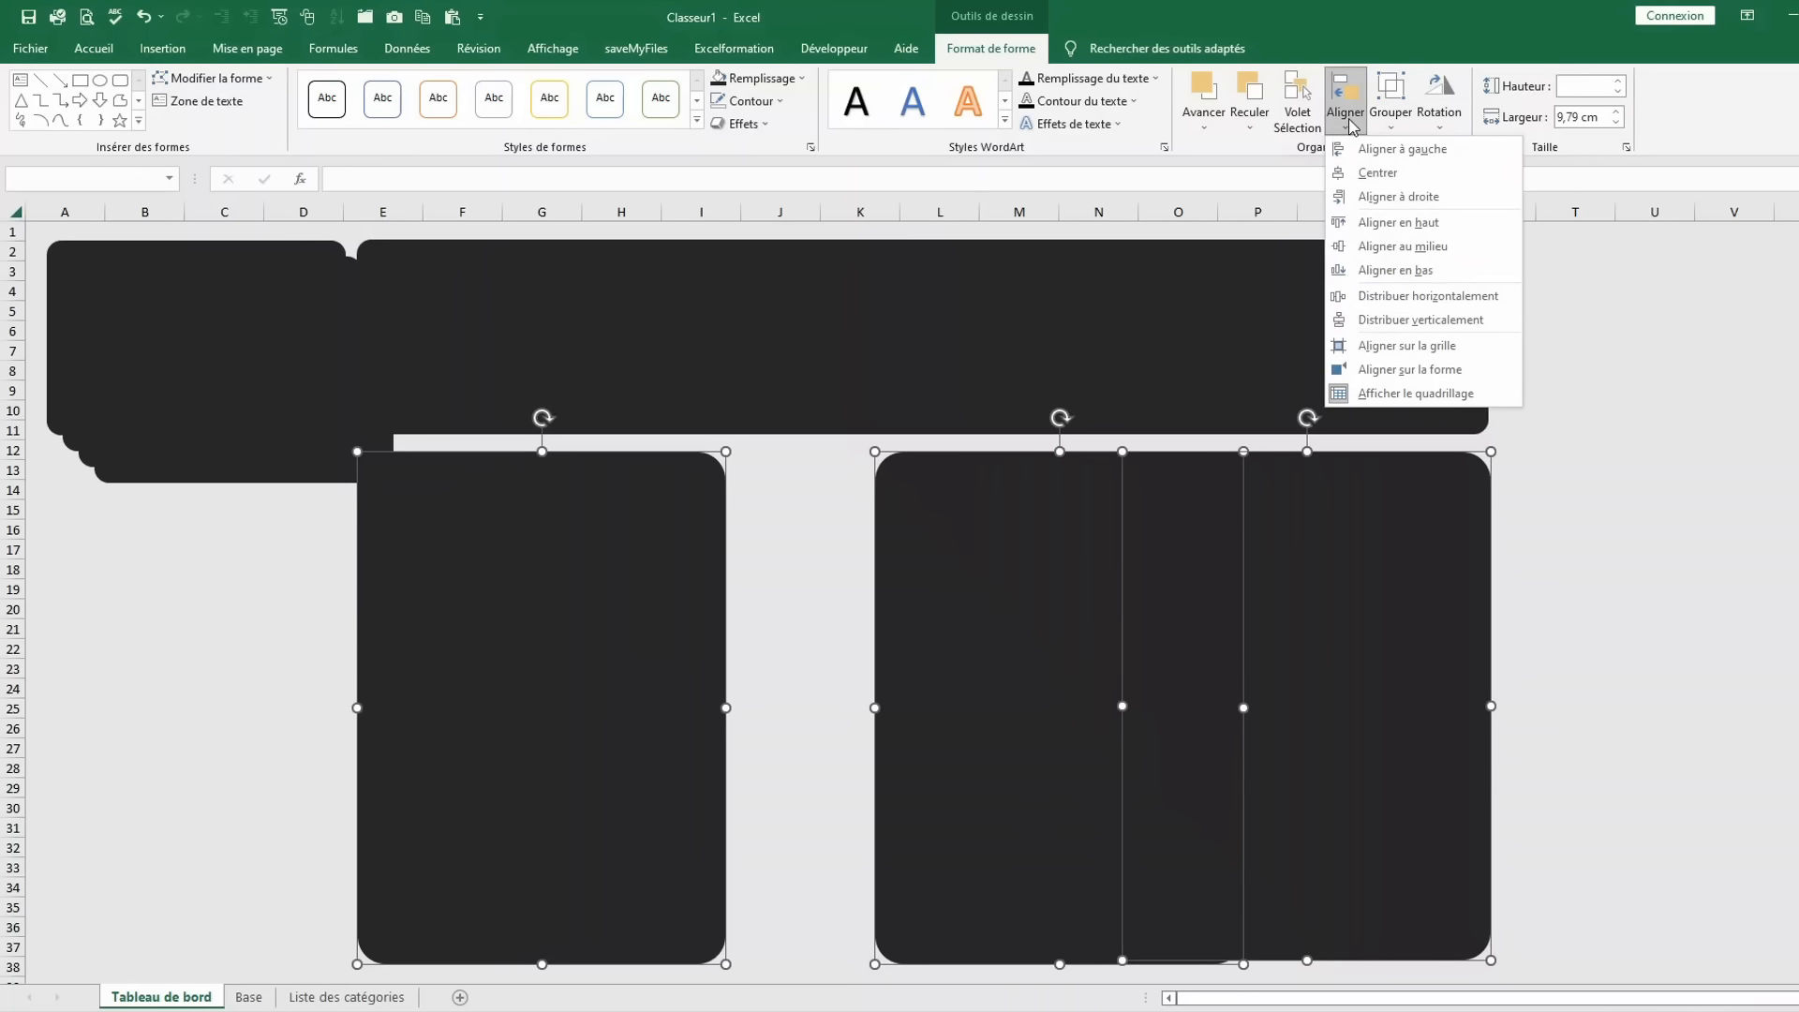
left_click(1405, 296)
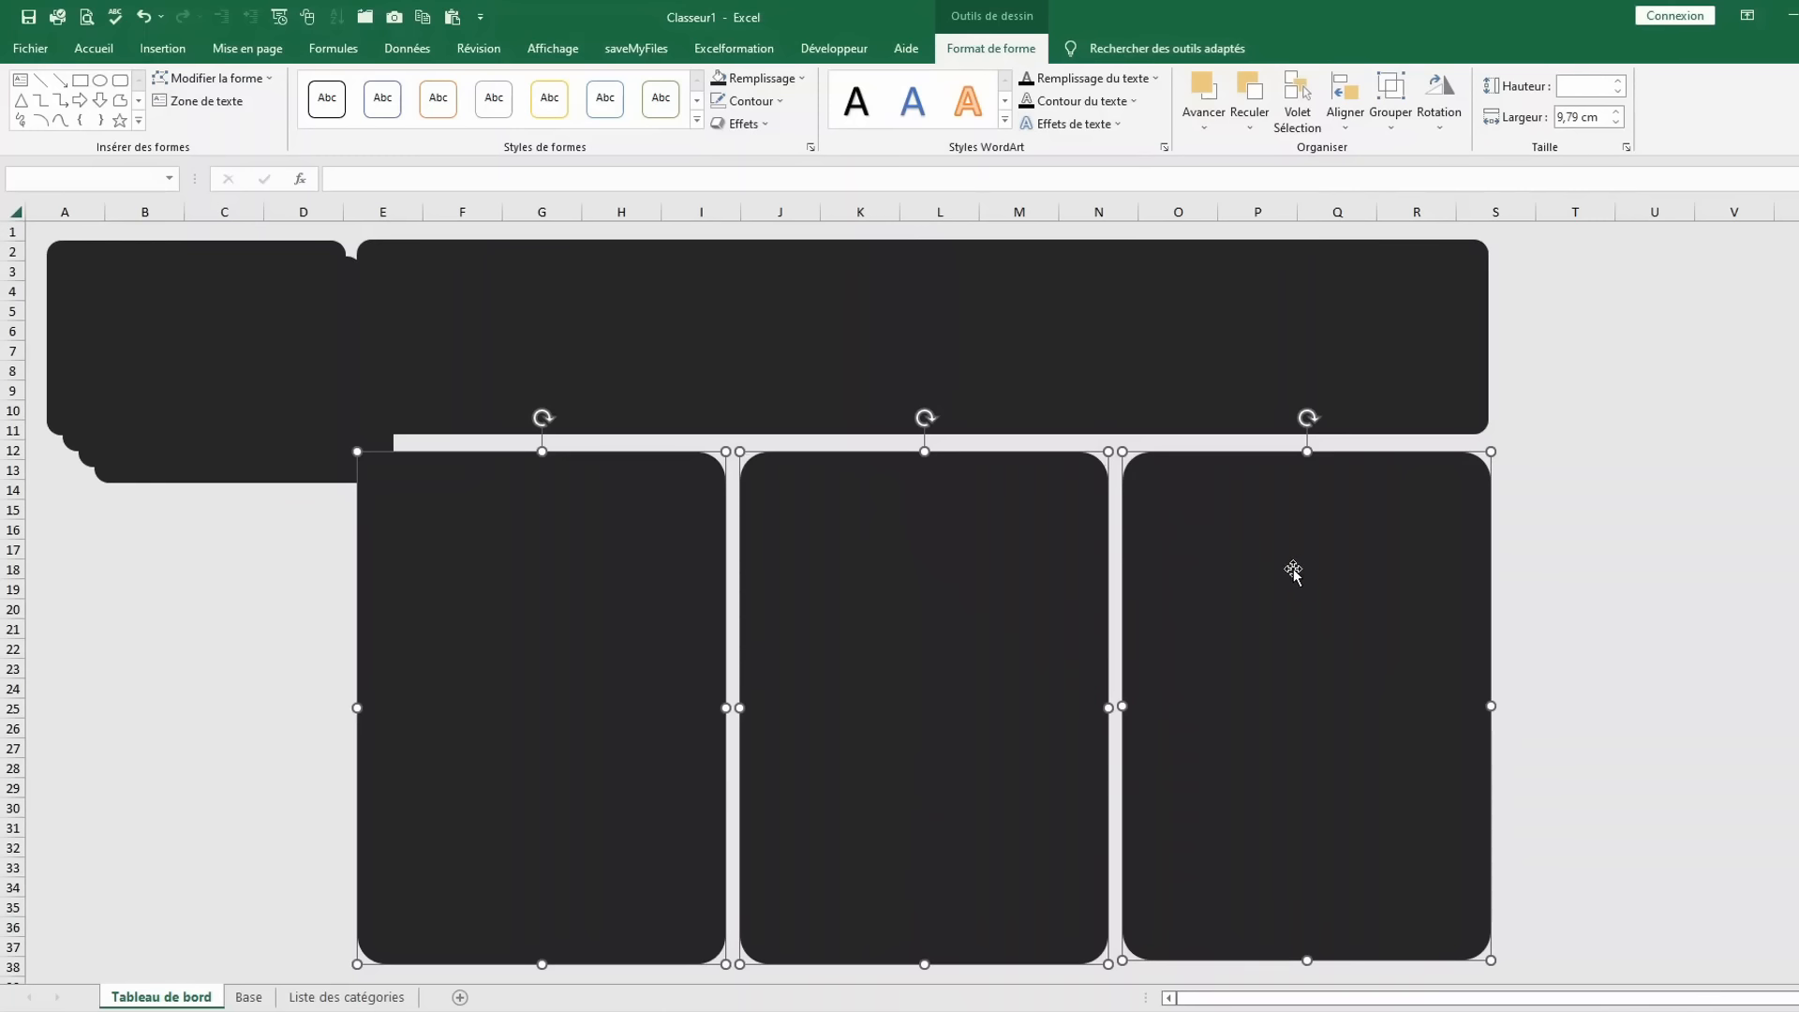
Move the three remaining copies below the original rectangle to form a column over about A12 to D37.
left_click_drag(209, 402, 153, 871)
left_click_drag(141, 353, 104, 635)
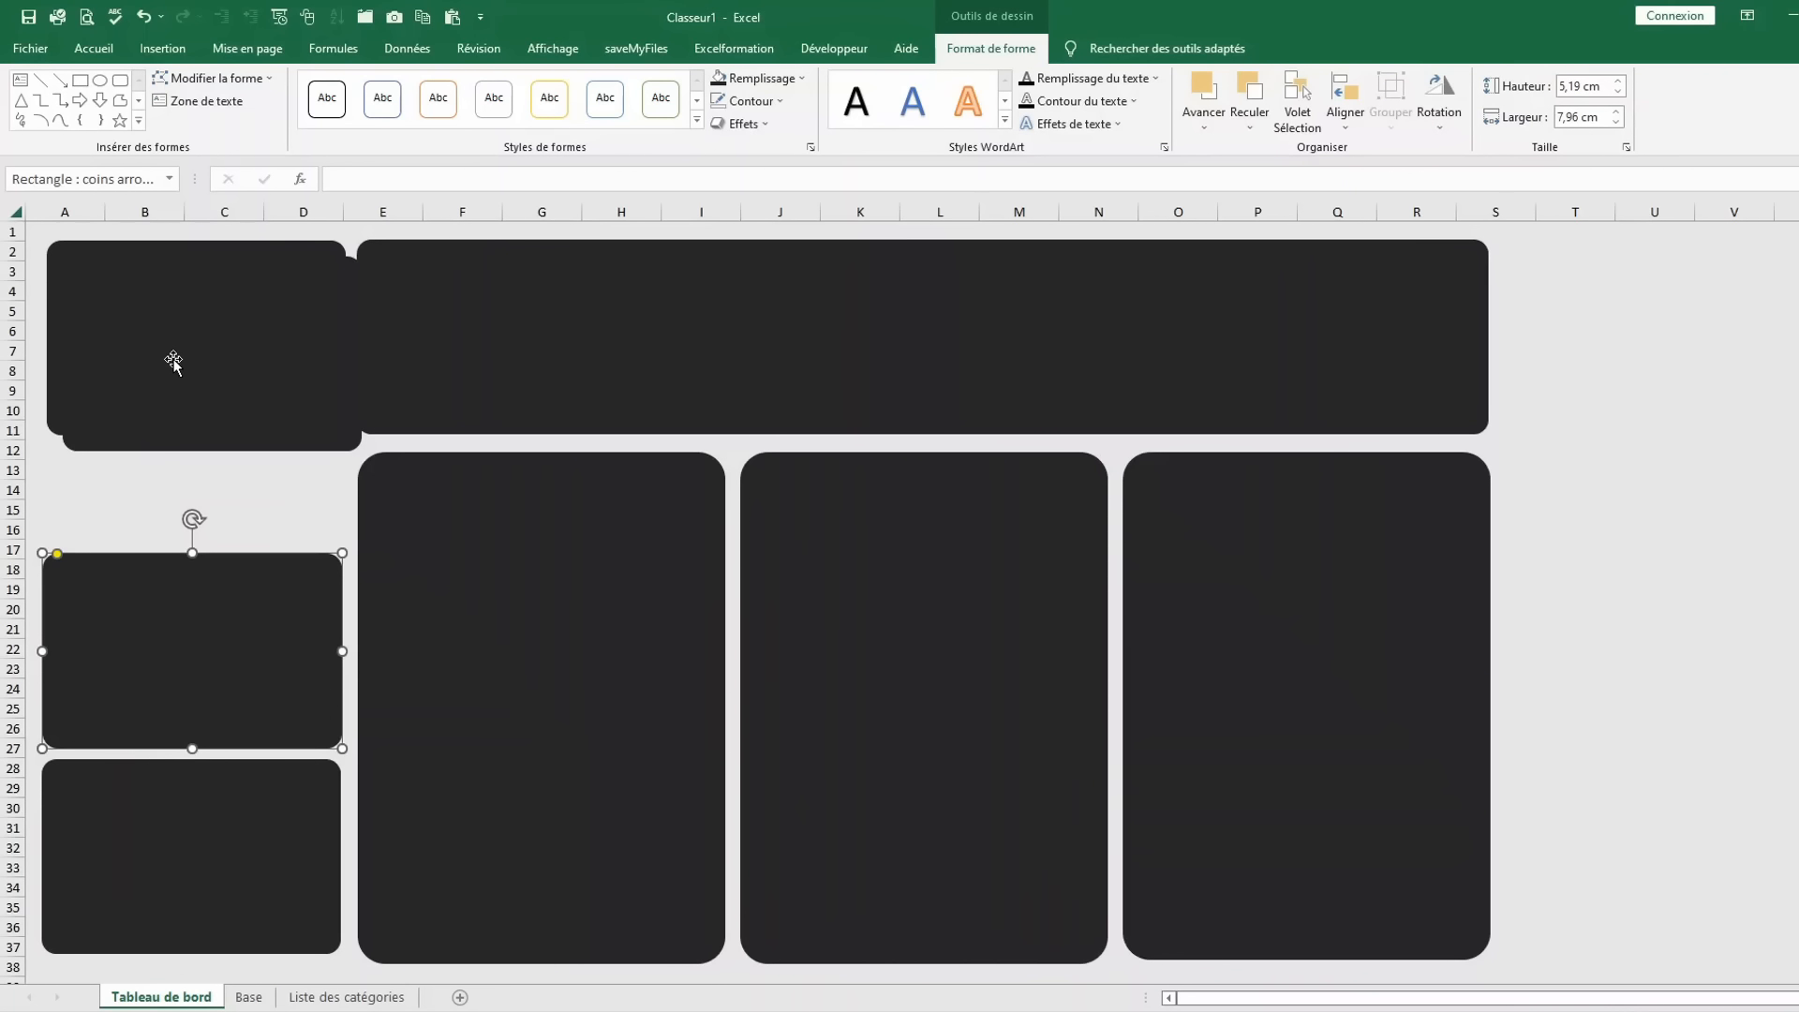
left_click_drag(172, 358, 186, 507)
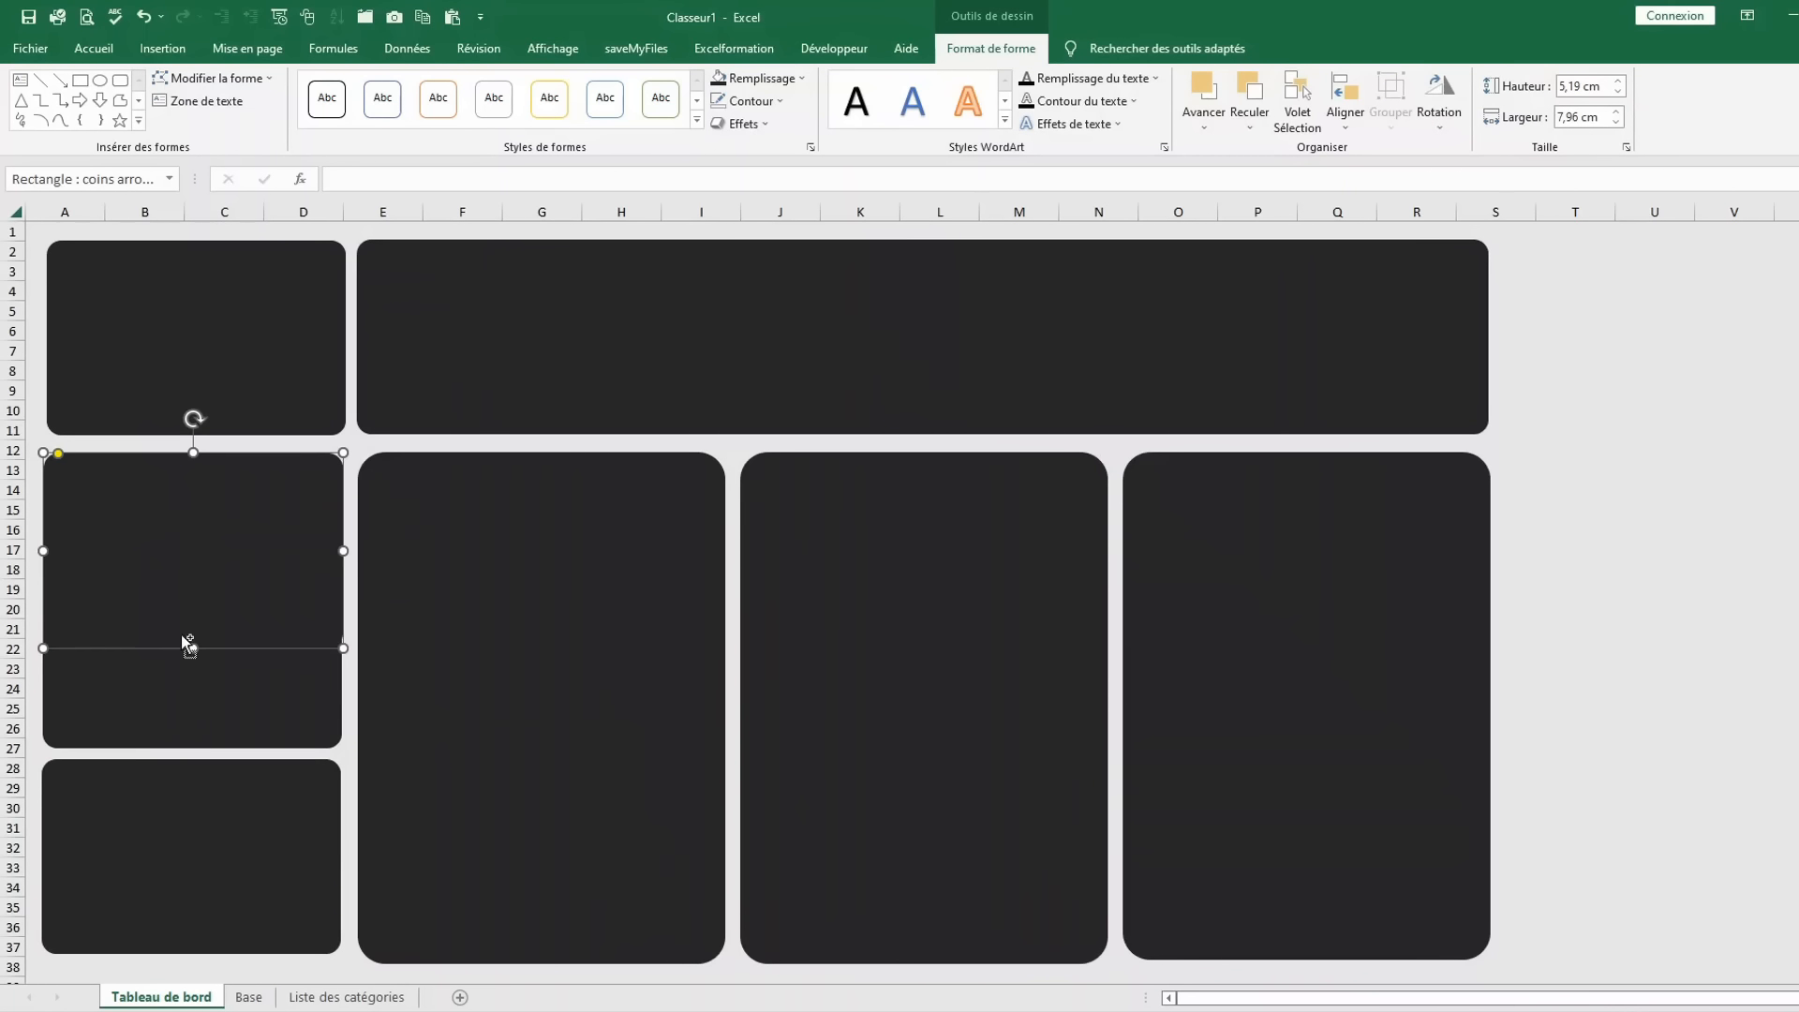
Reduce the three lower rectangles in the narrow column to about 4 cm high and move the lowest down to end at row 37.
left_click(191, 688, "ctrl")
left_click(198, 847, "ctrl")
left_click_drag(191, 954, 192, 933)
key("ctrl+z")
key("ctrl+z")
key("ctrl+z")
key("ctrl+z")
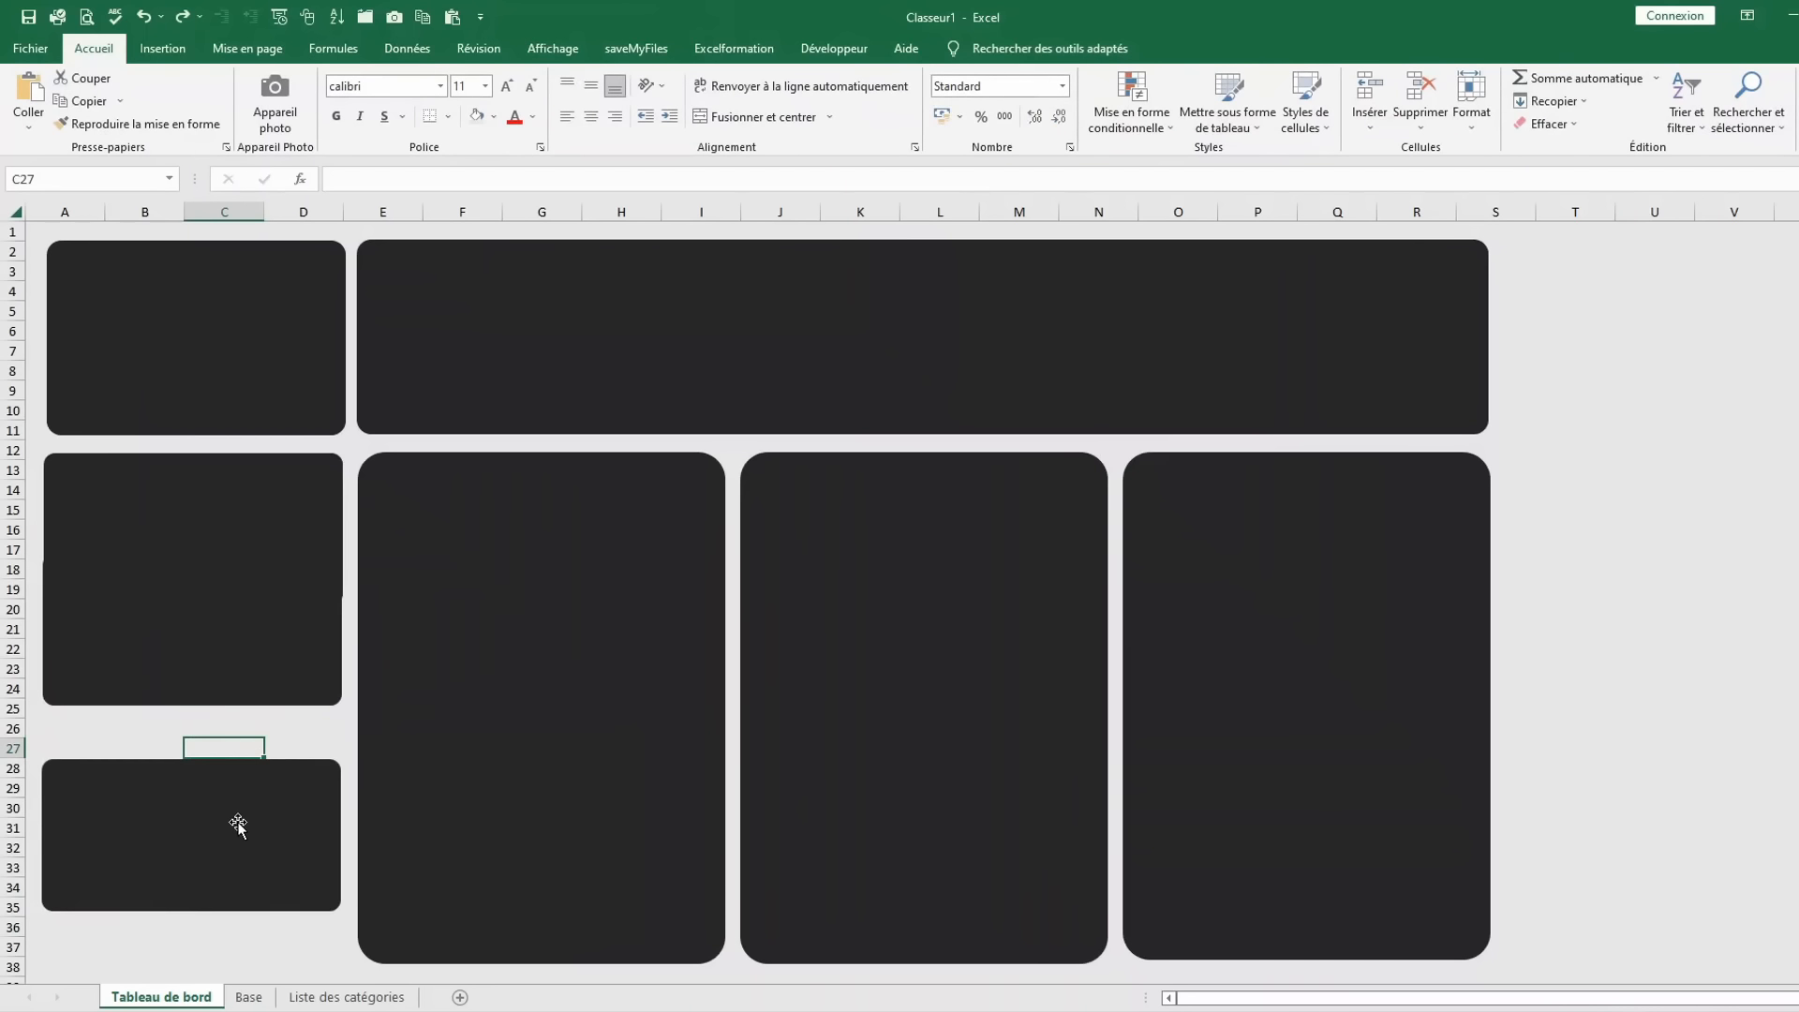
left_click_drag(239, 875, 231, 864)
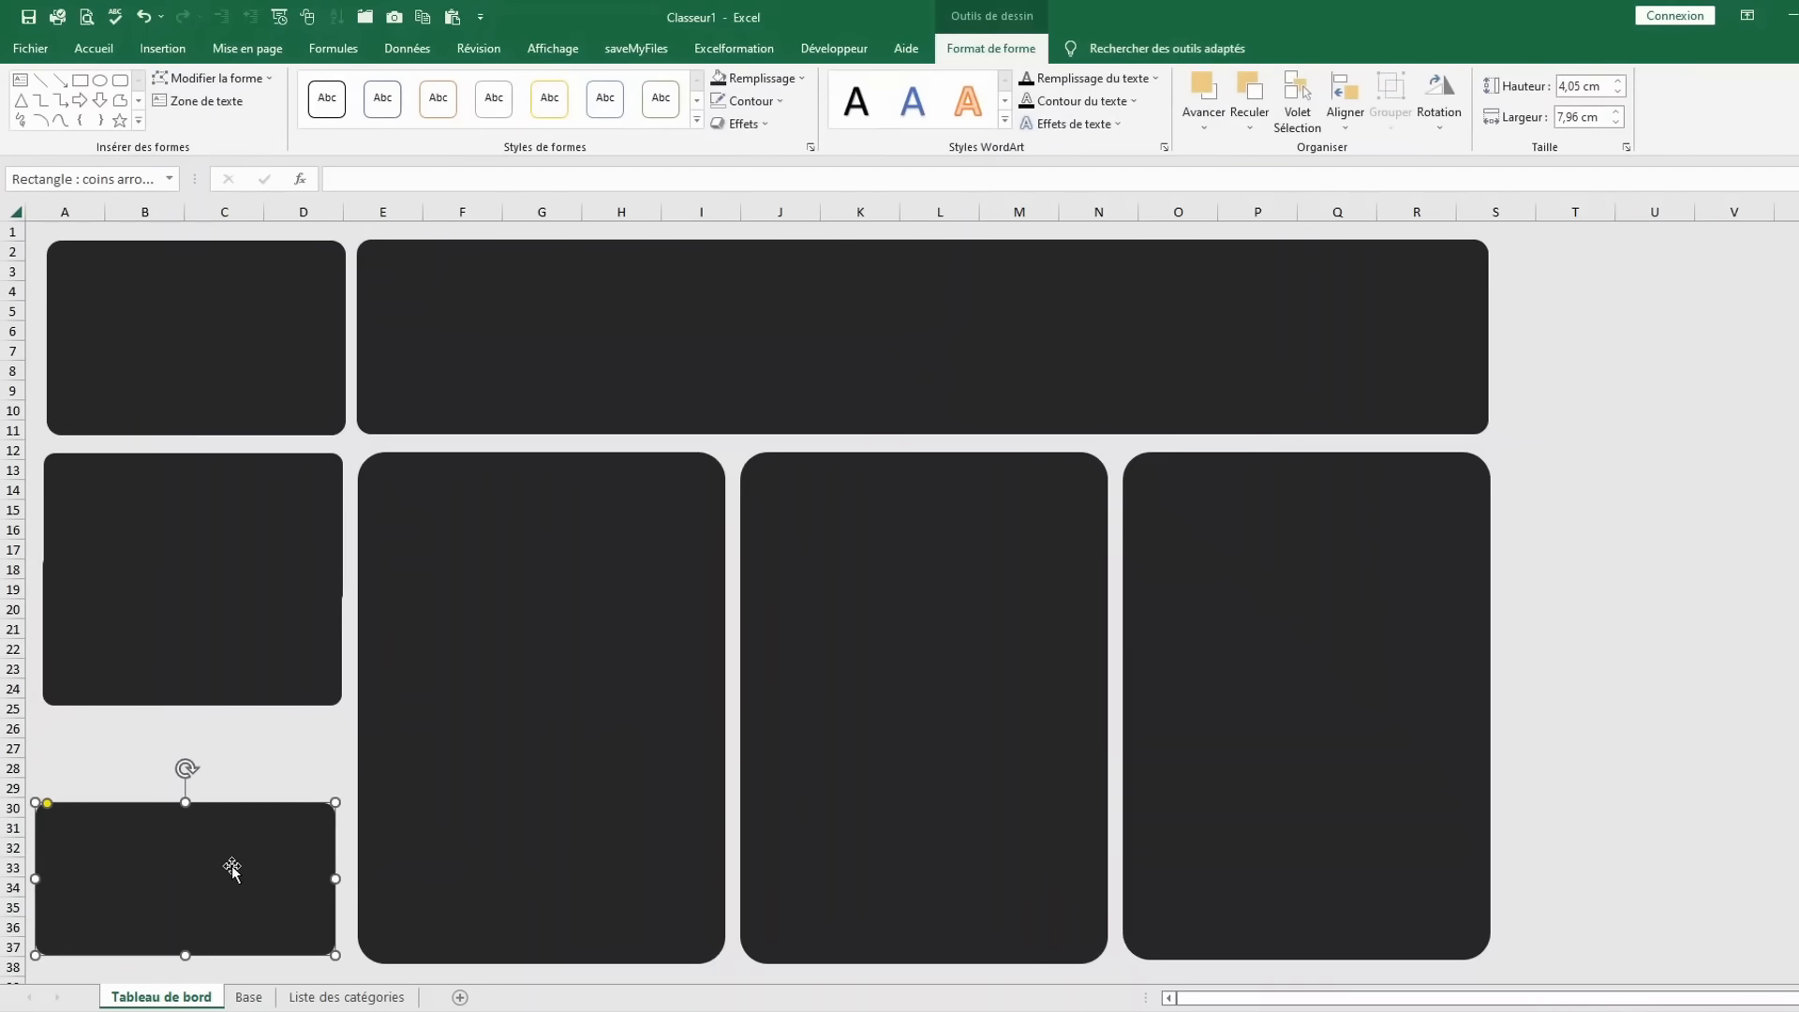
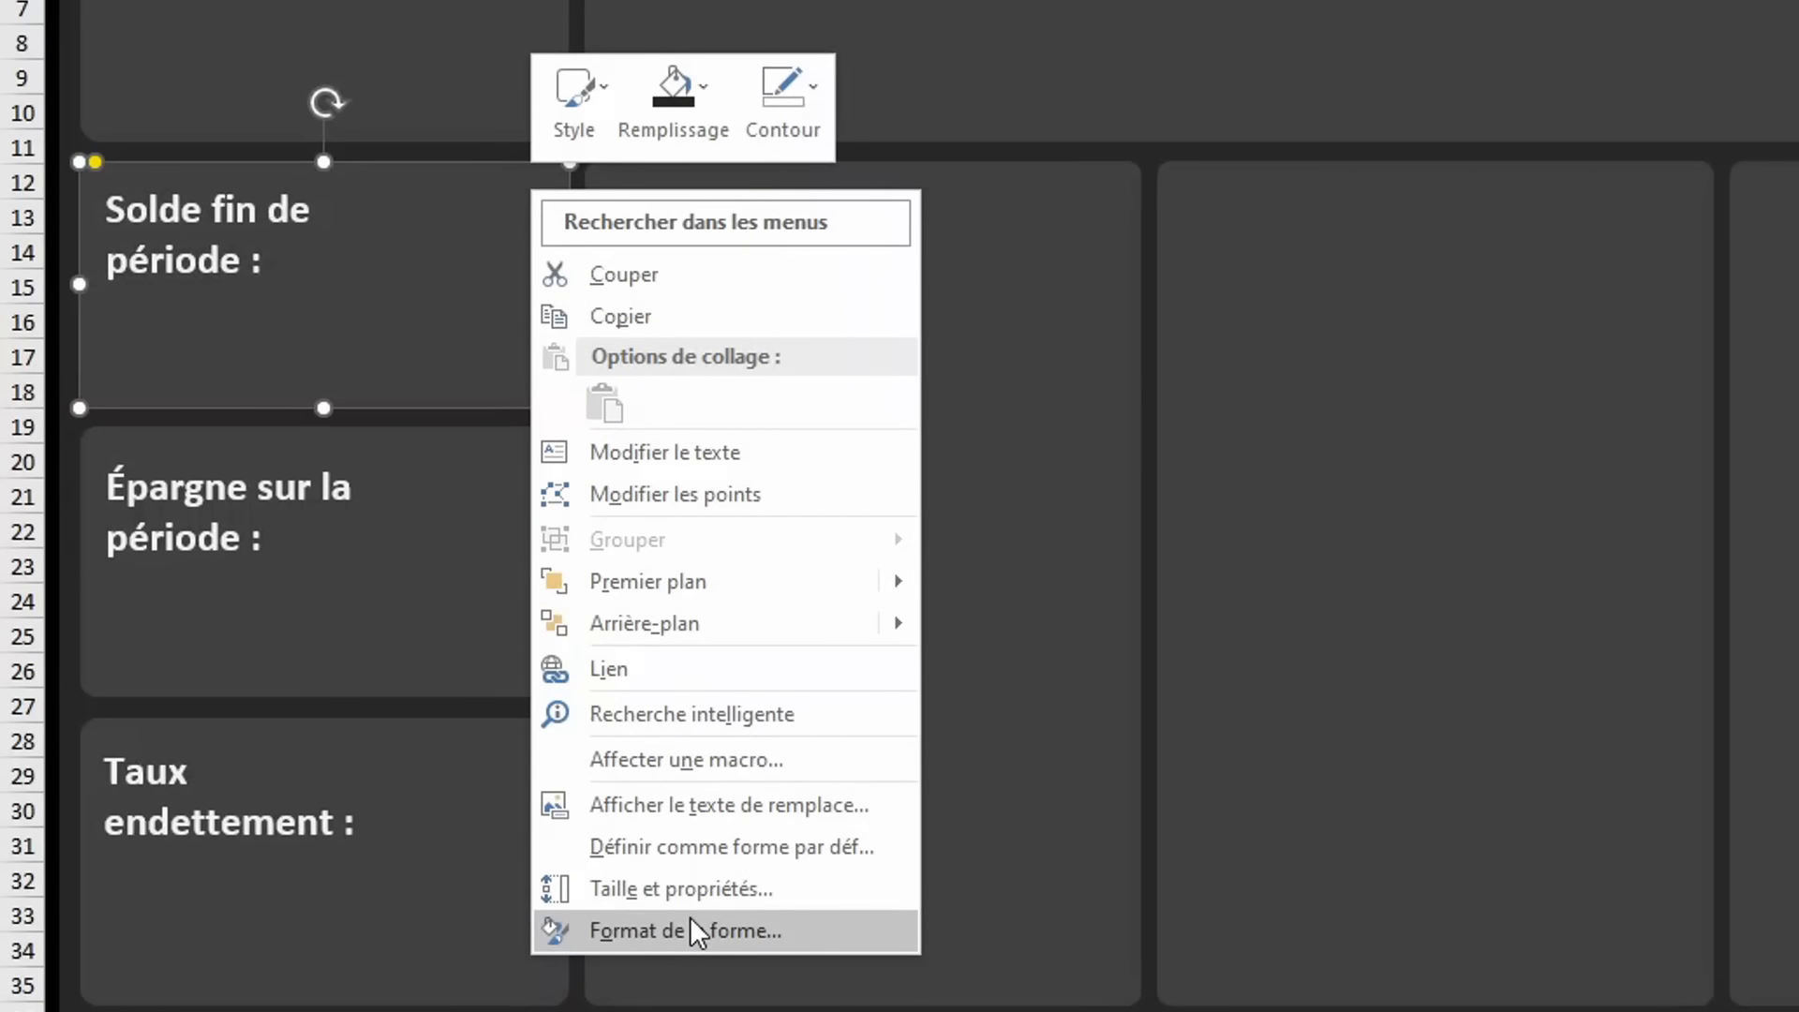
Apply a linear gradient fill to the "Solde fin de période" panel and remove its two intermediate gradient stops.
left_click(690, 918)
left_click(1087, 321)
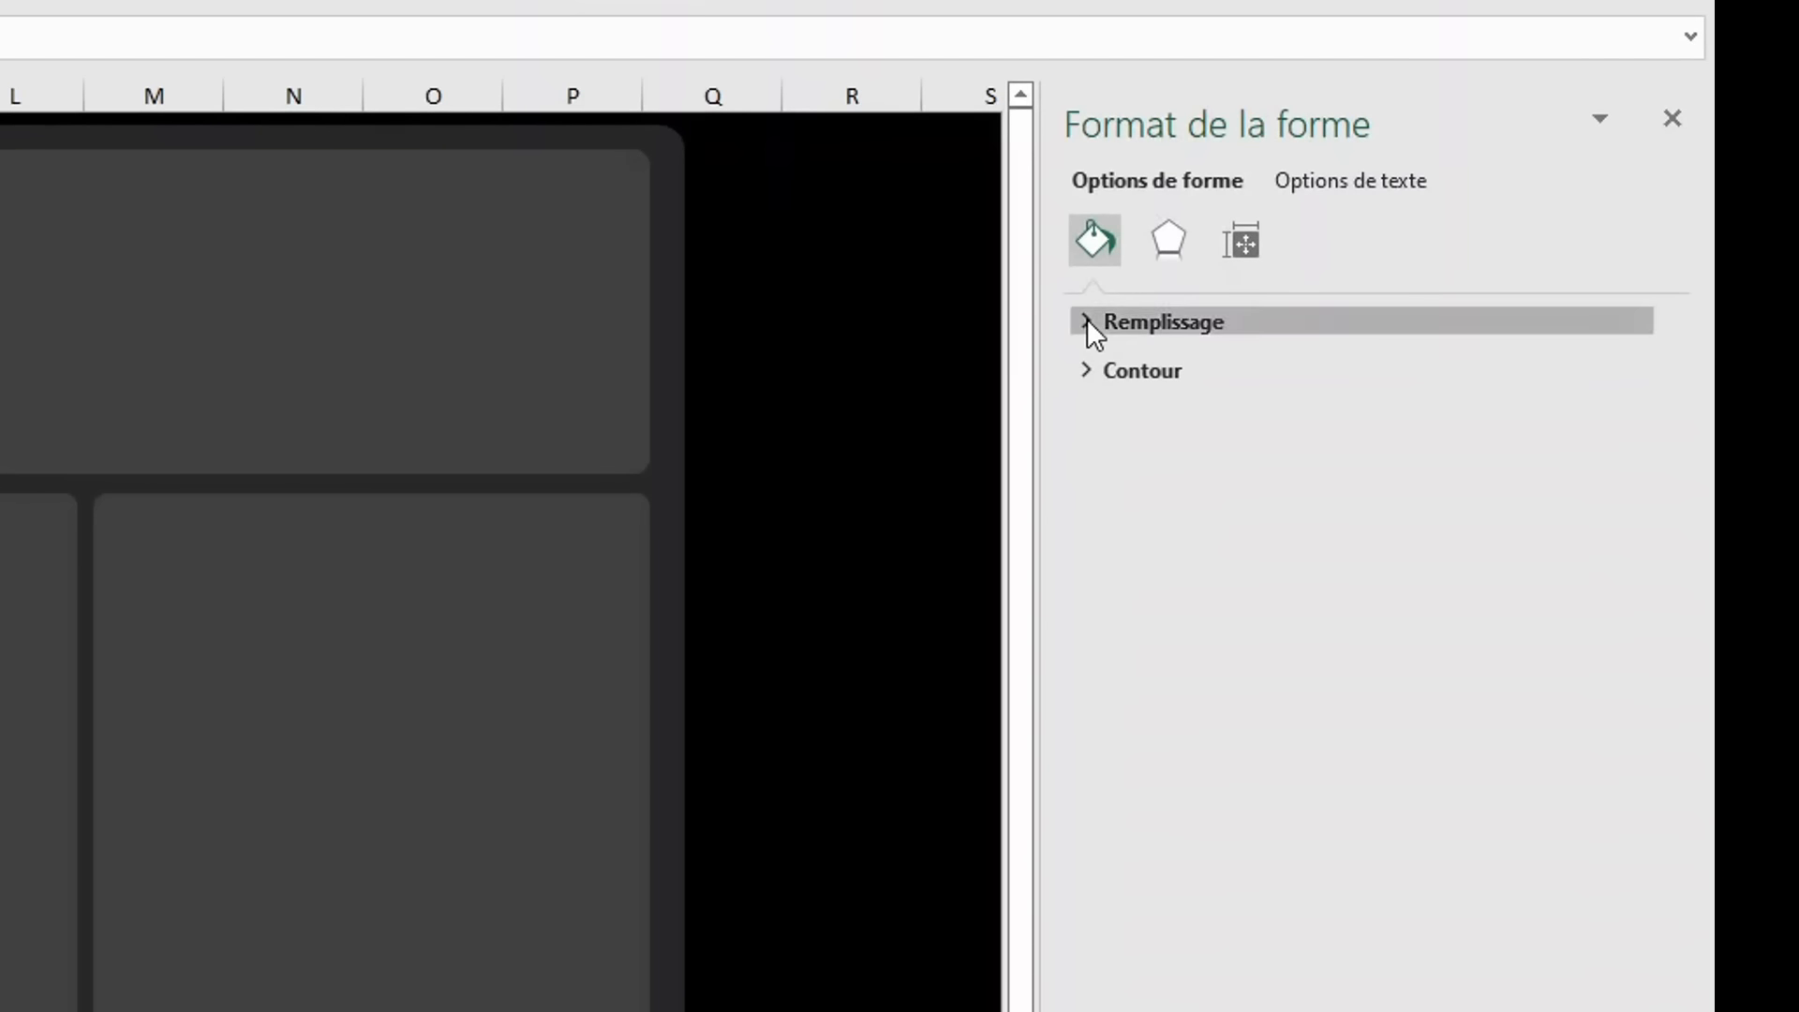
left_click(1192, 451)
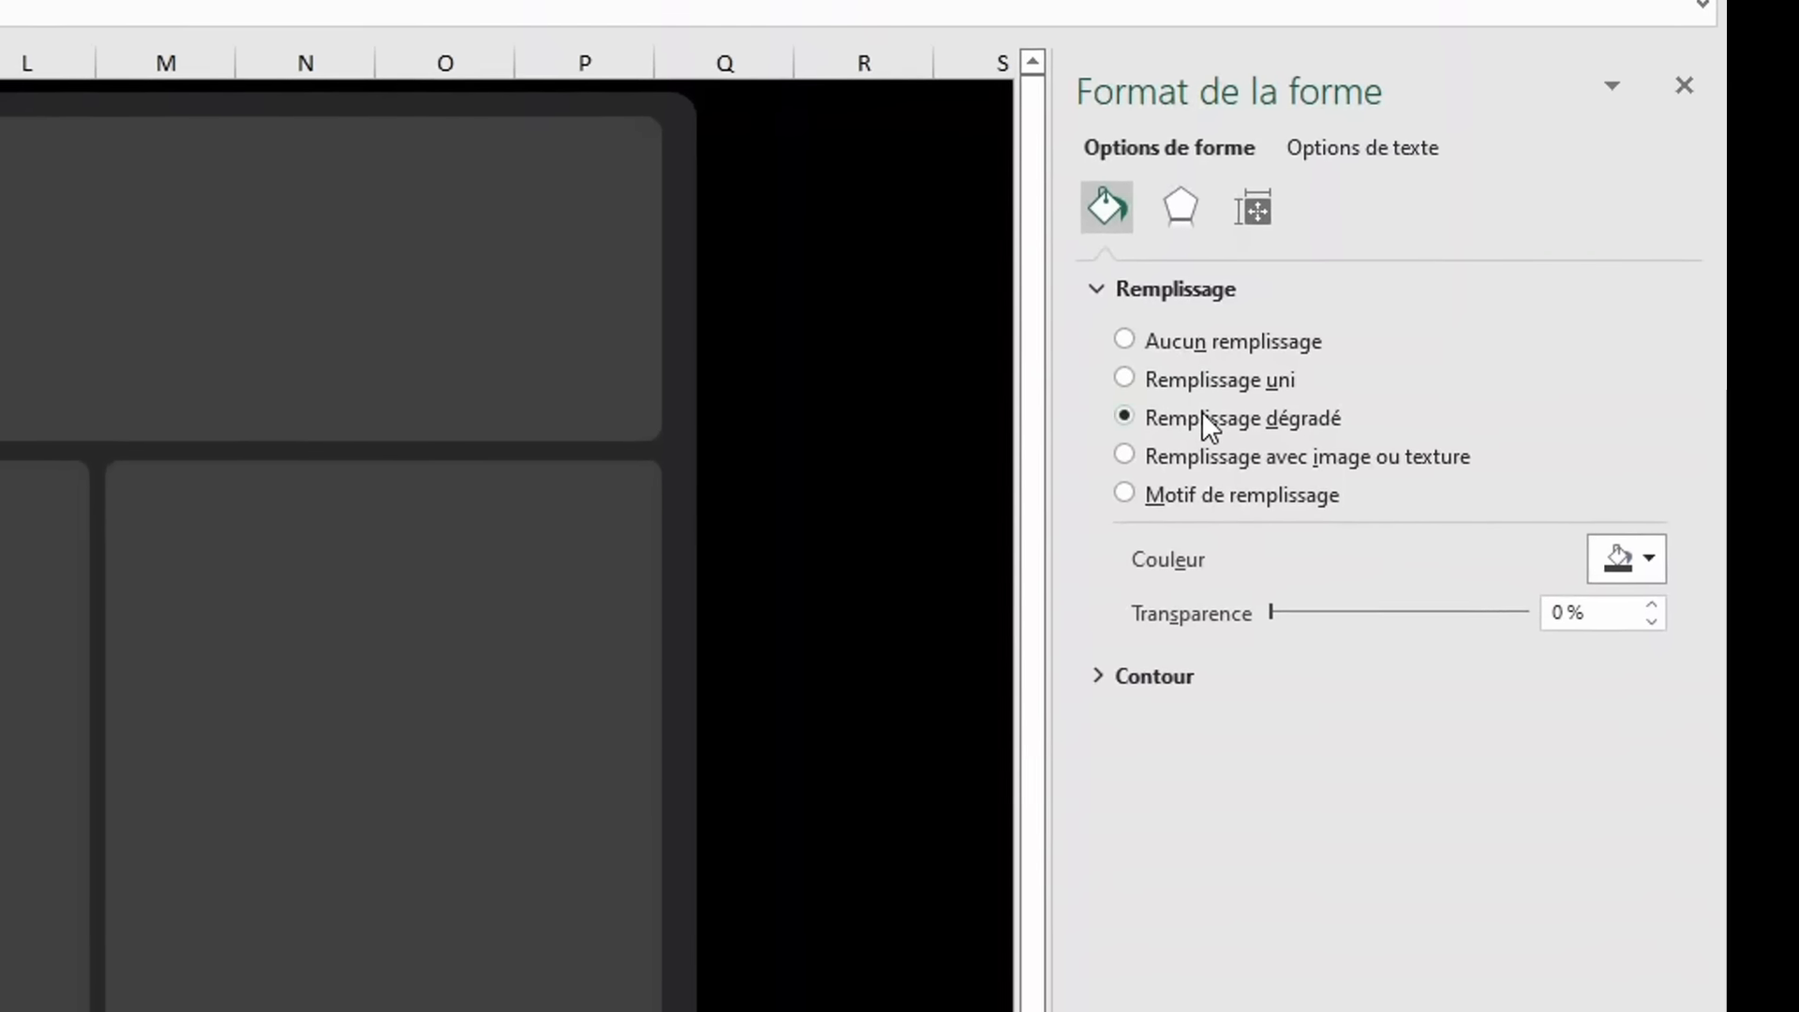
left_click(1505, 614)
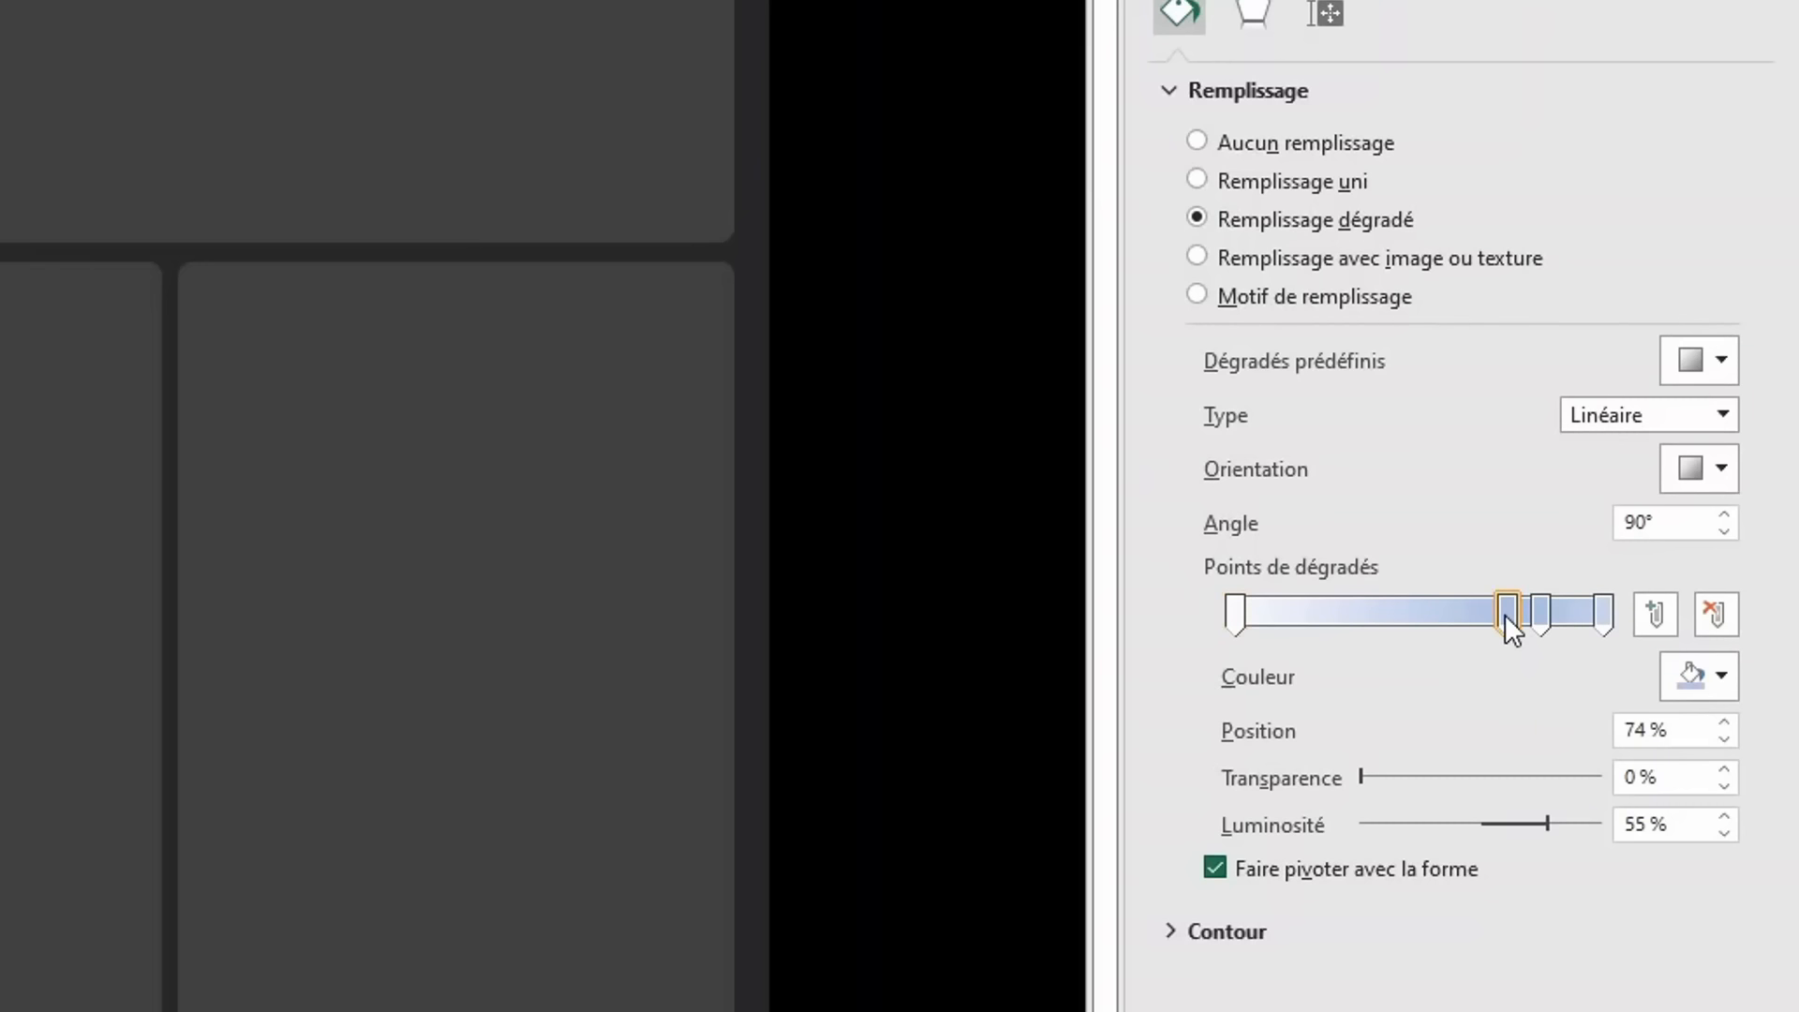
key("Delete")
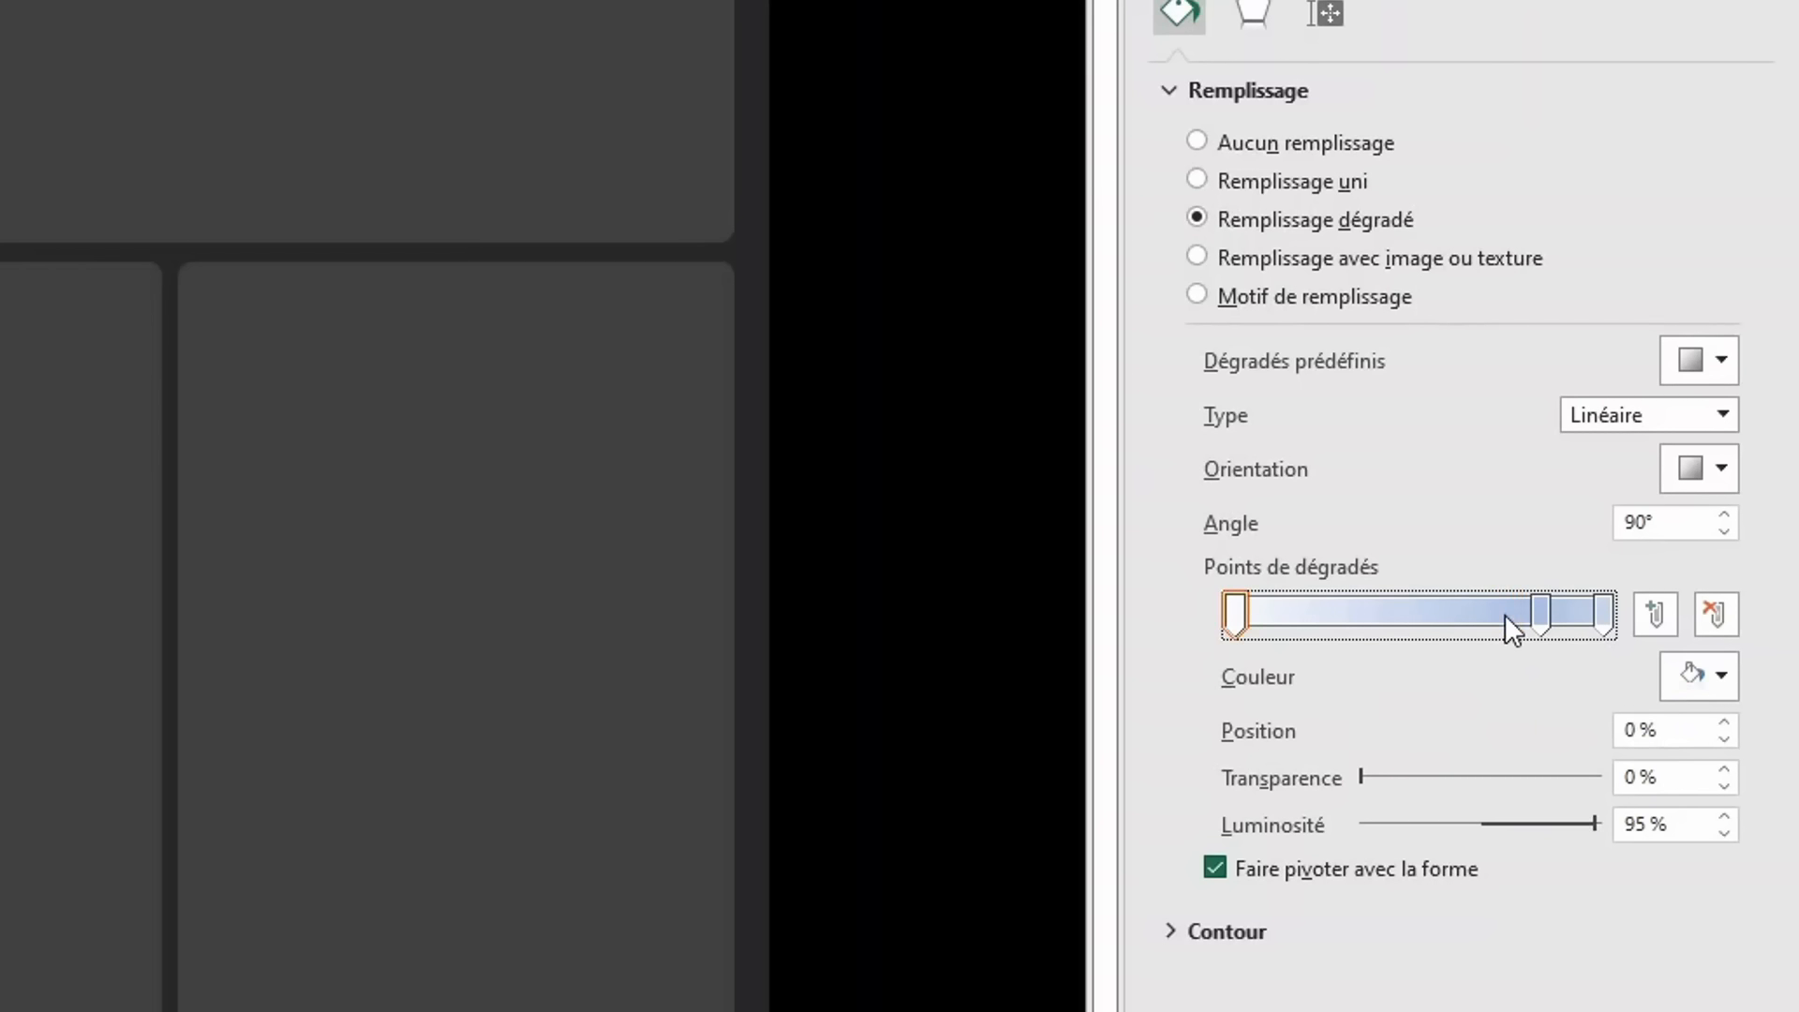
left_click(1538, 624)
key("Delete")
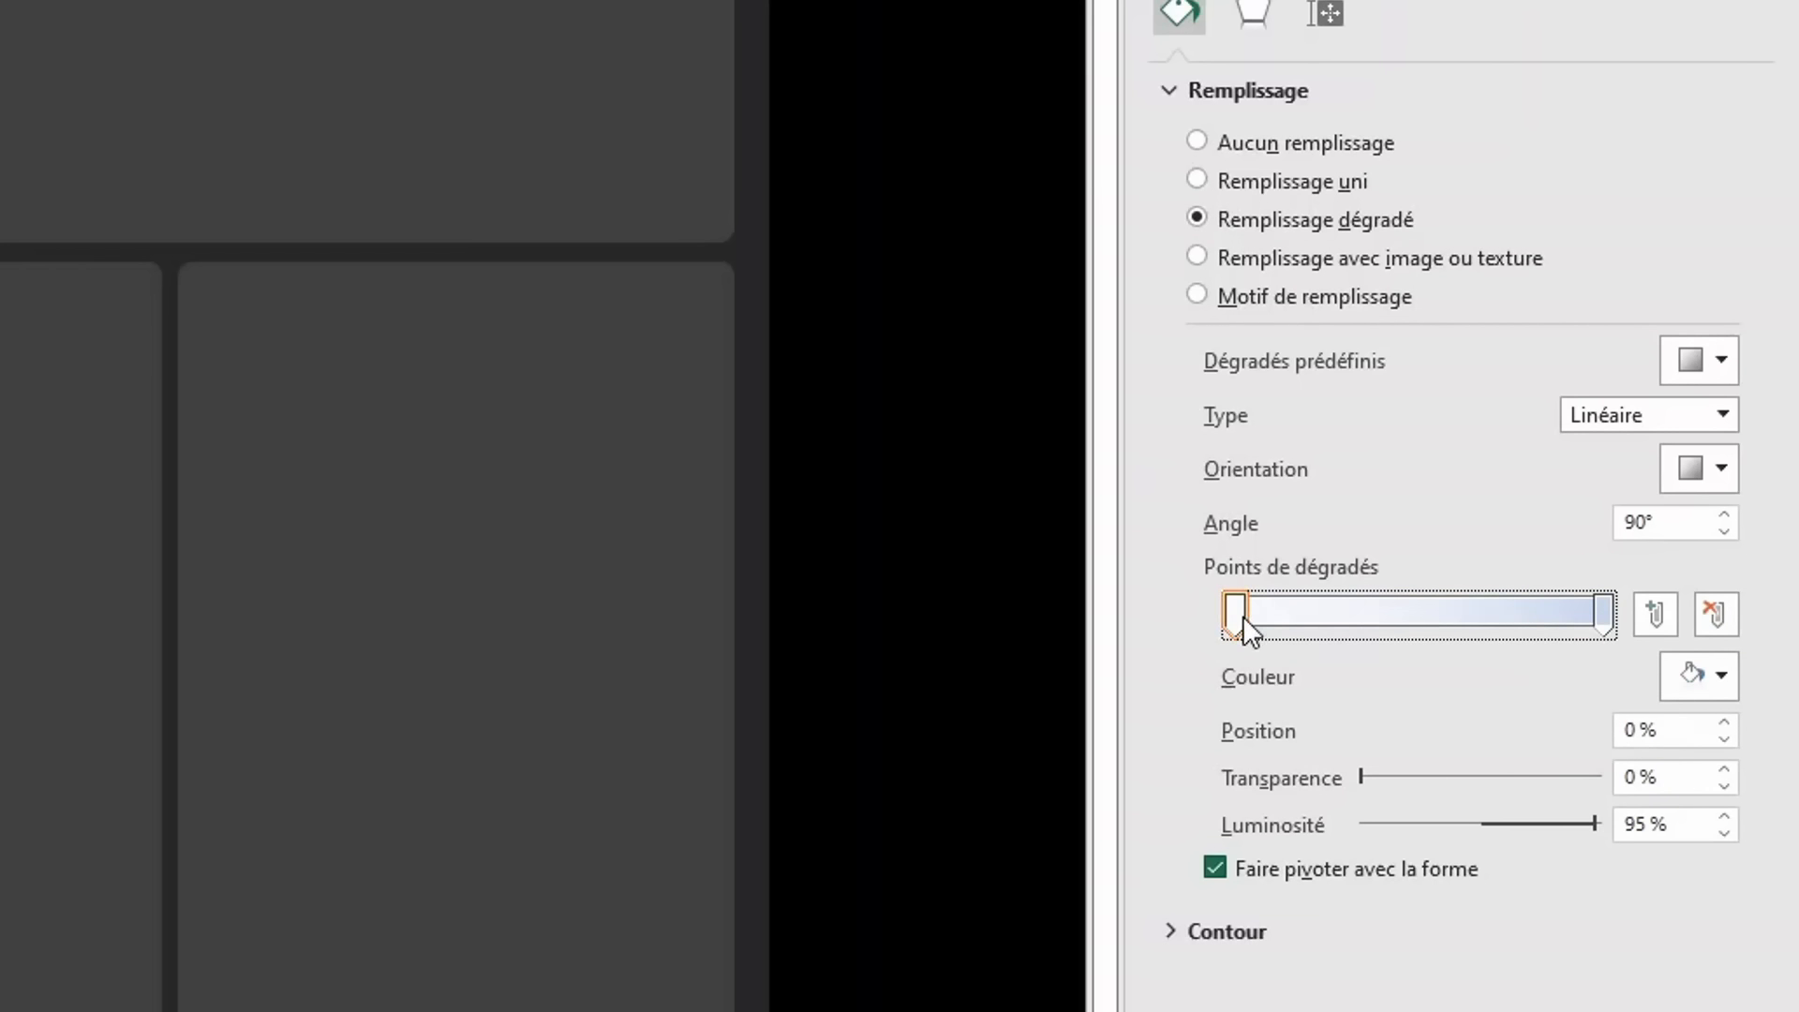
Colour both remaining gradient stops of the panel with the theme blue darkened by 25%.
left_click(1727, 694)
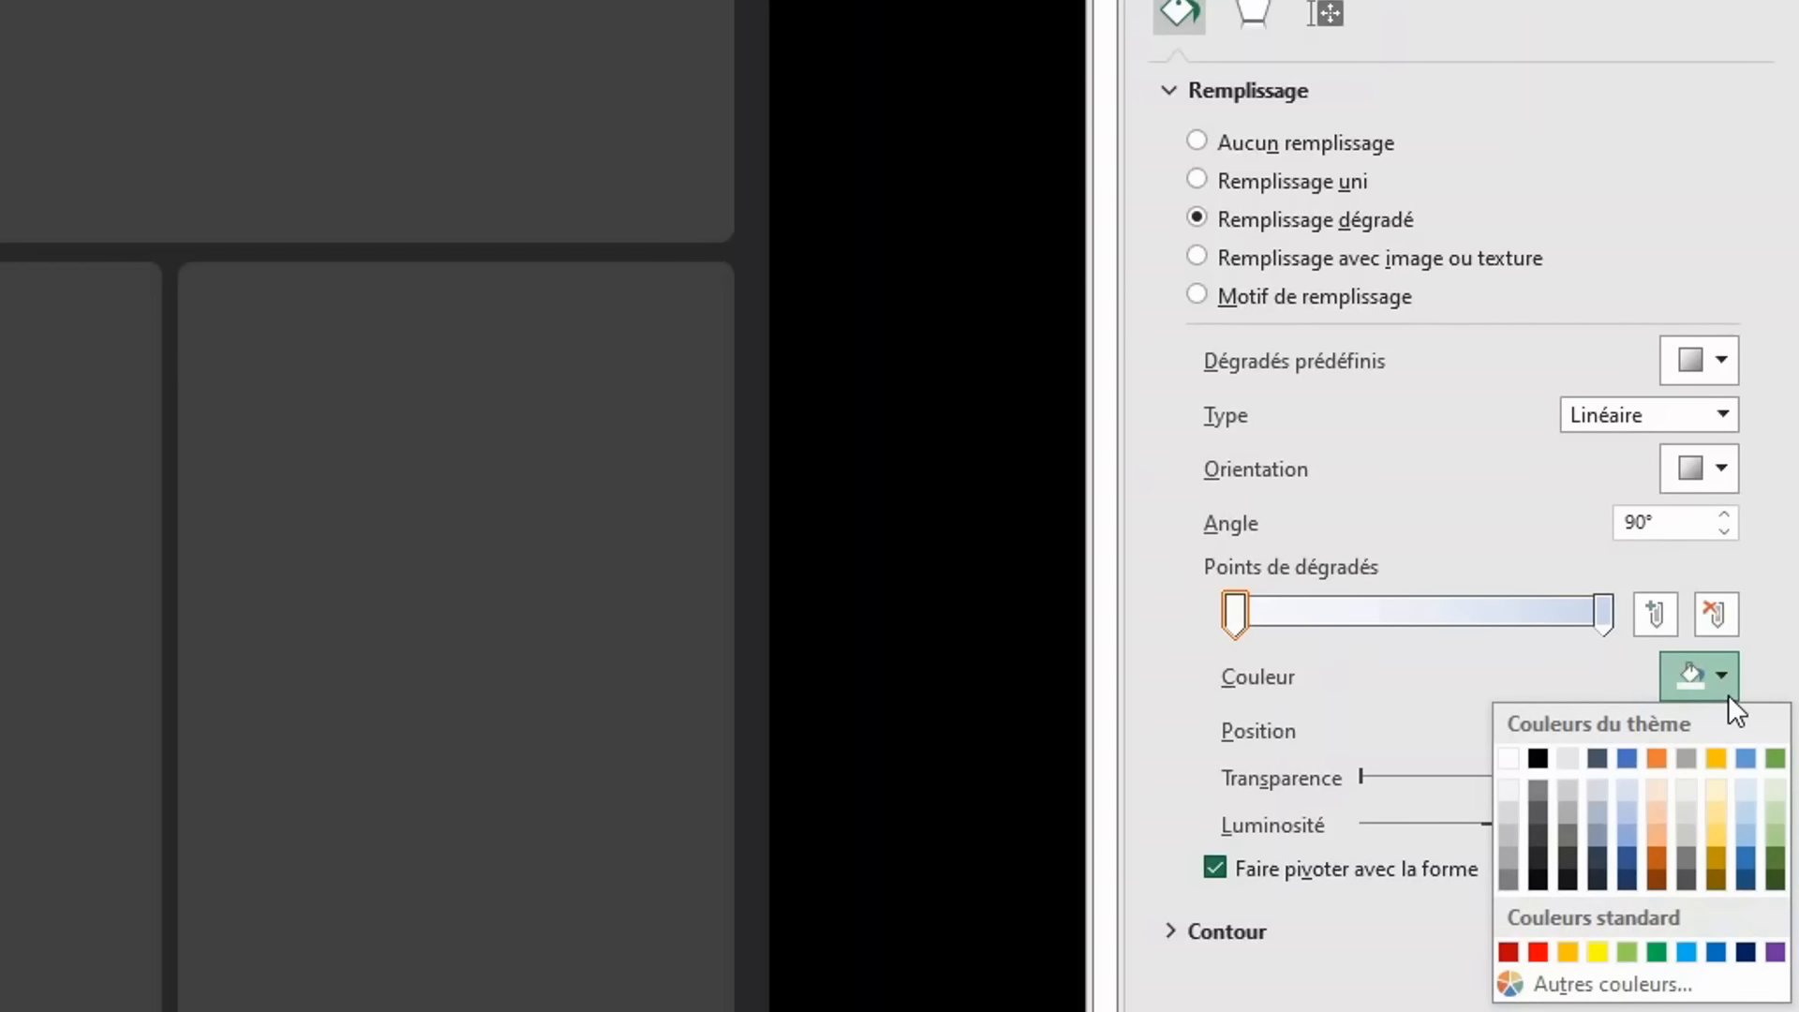
left_click(1745, 857)
left_click(1595, 605)
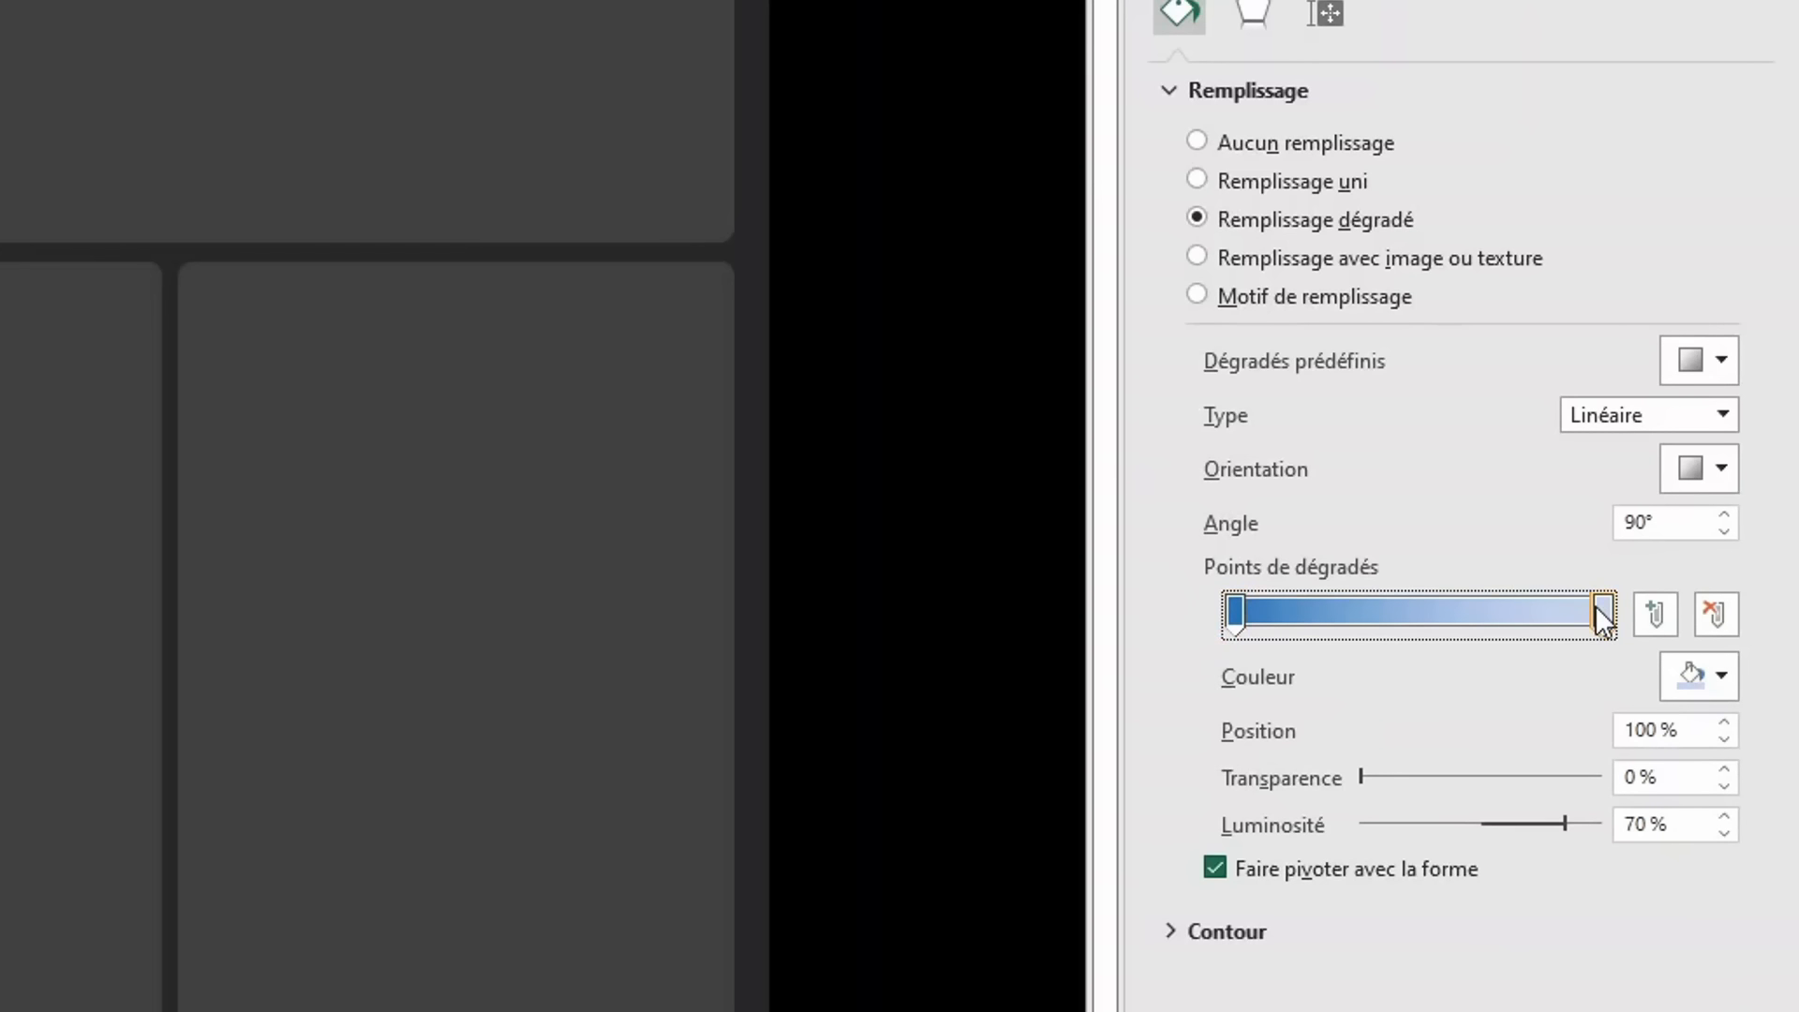
left_click(1722, 678)
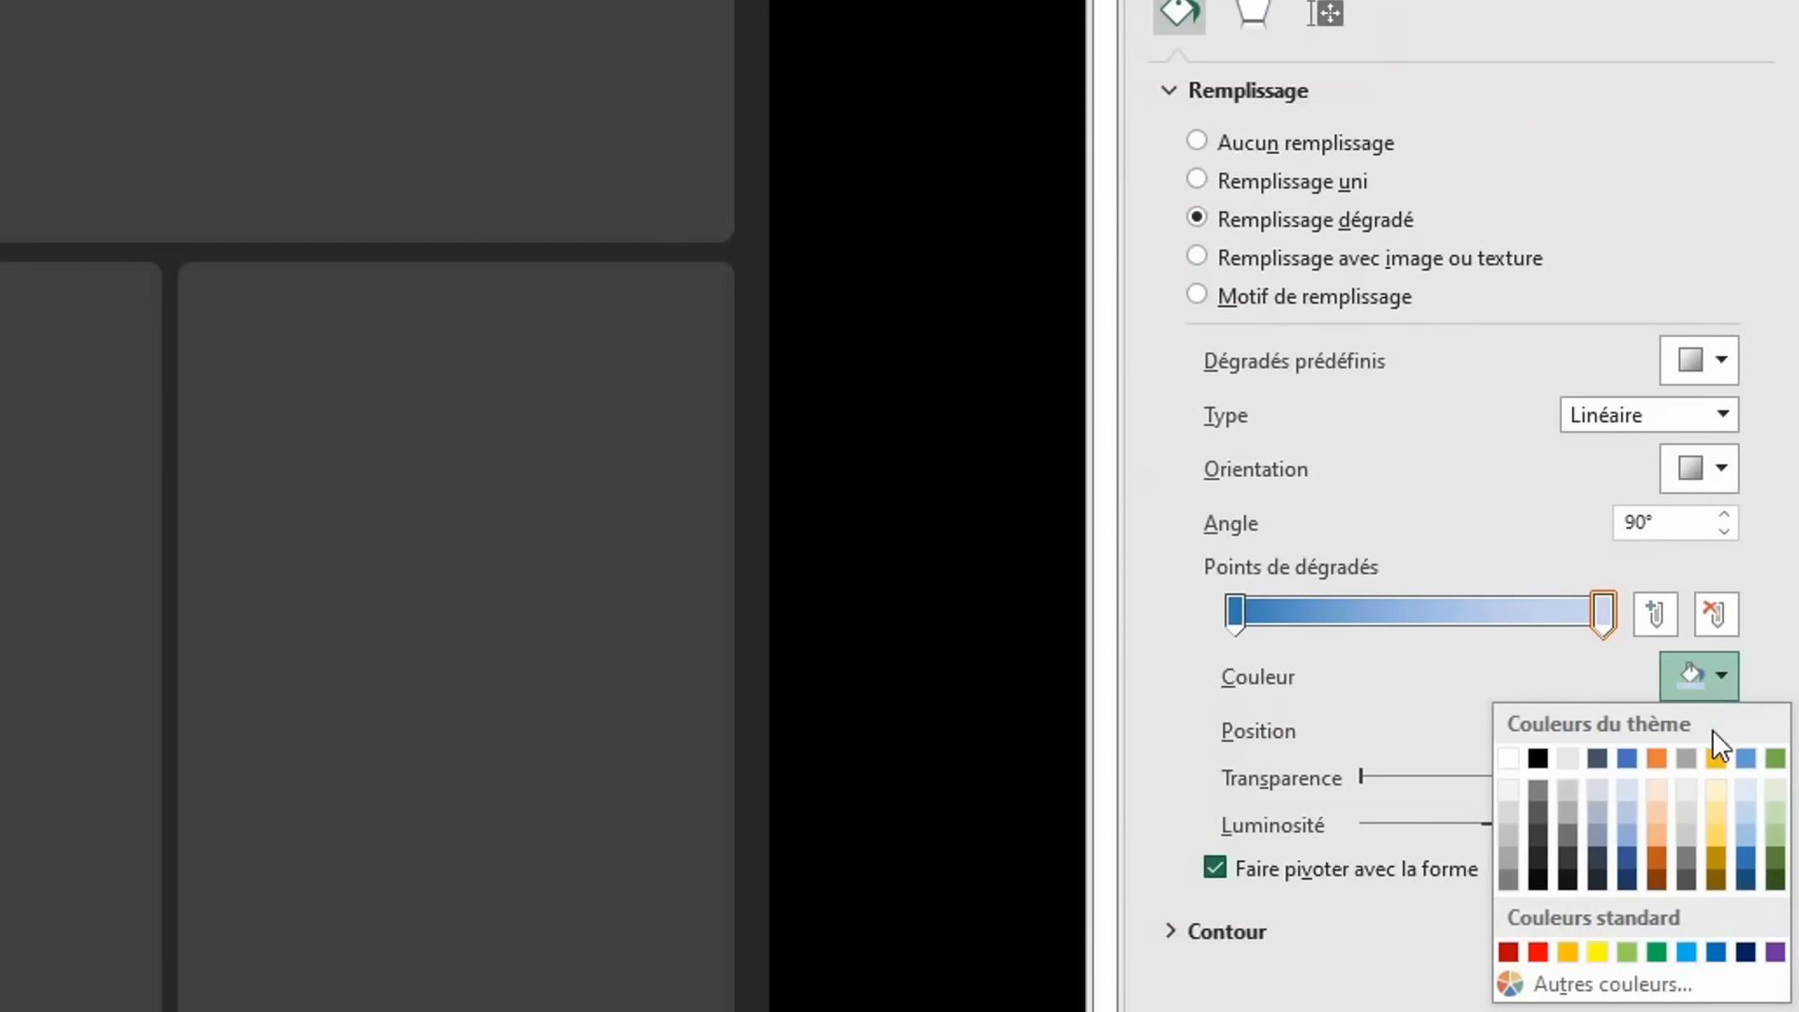
left_click(1746, 858)
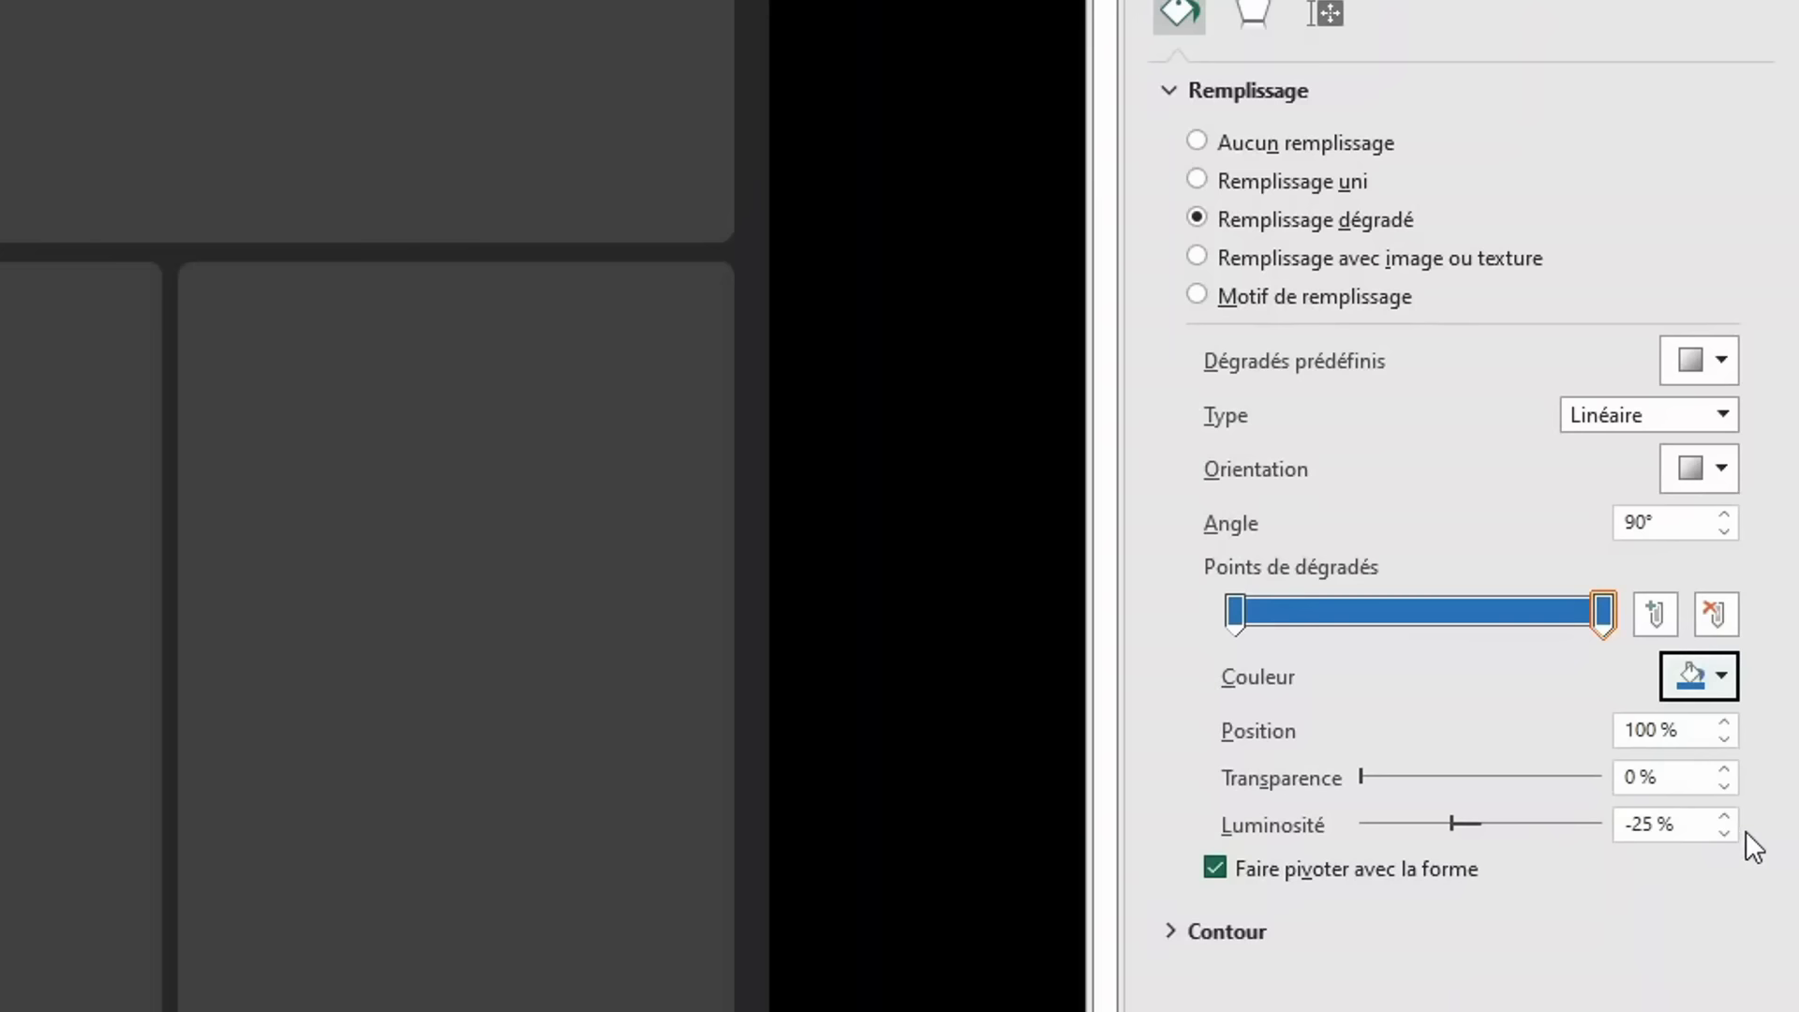
Lighten the gradient's 100% stop to the custom blue #3E89CE.
left_click(1710, 676)
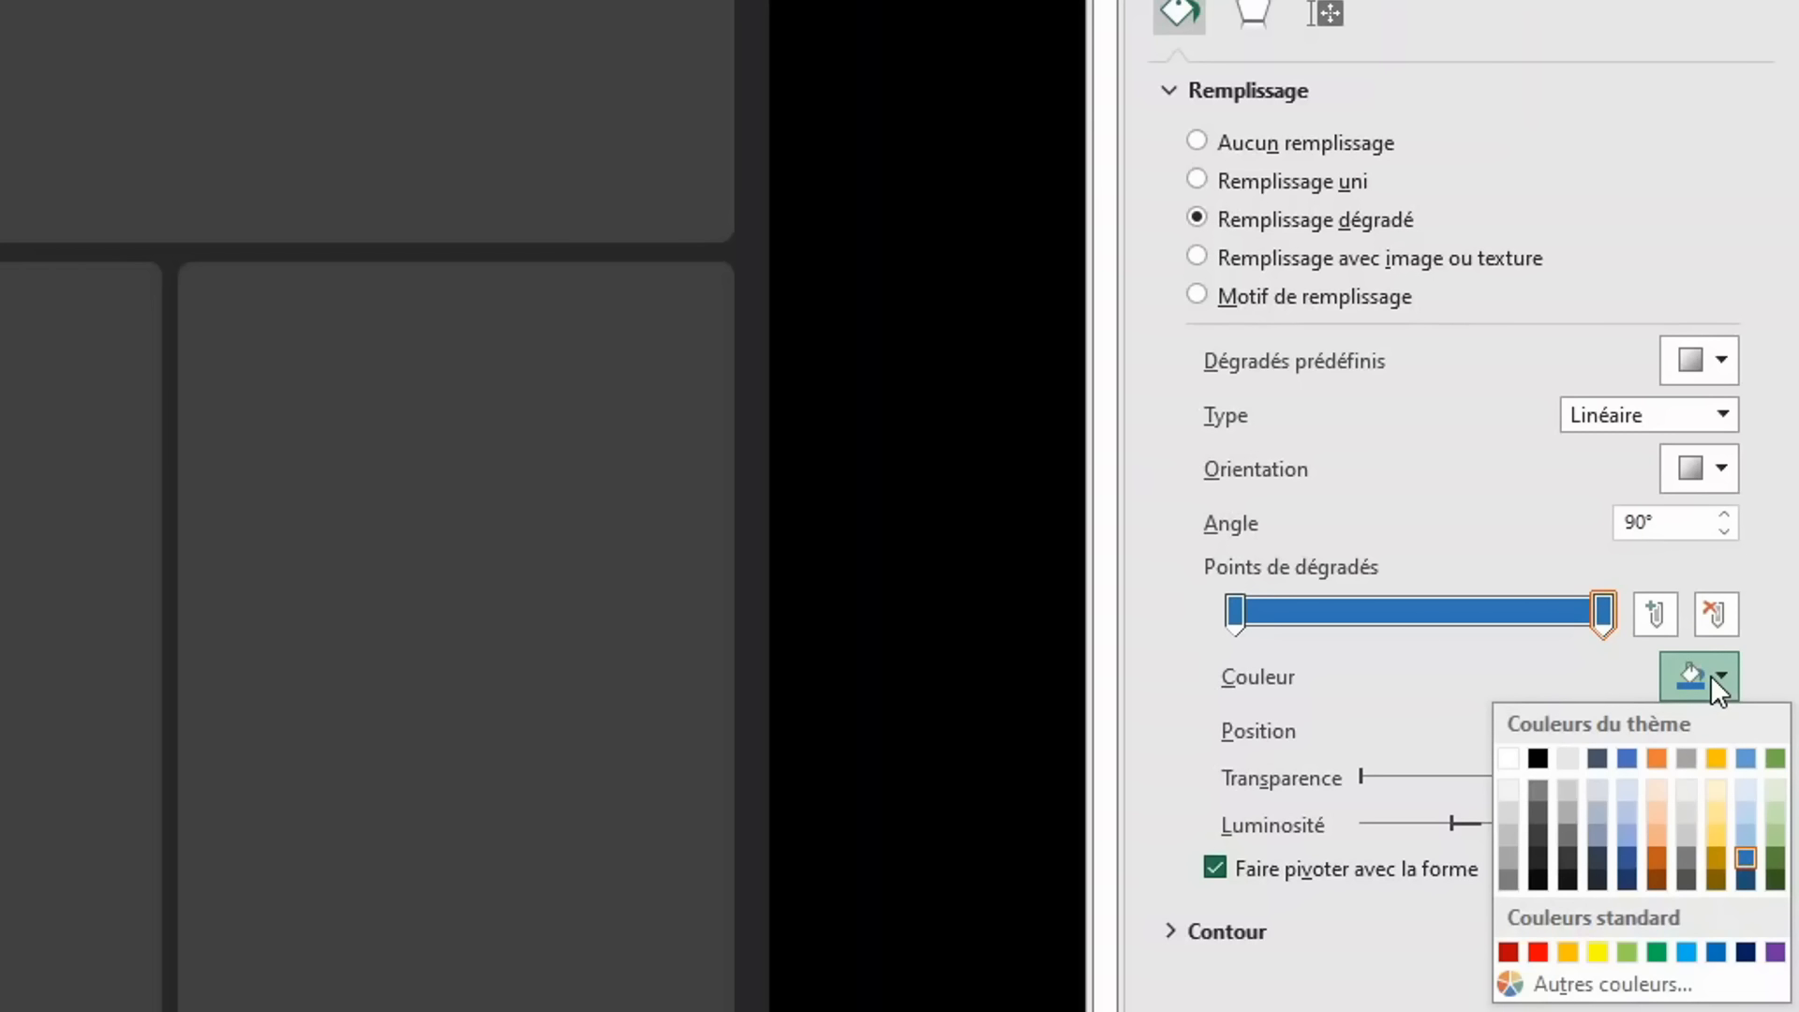
left_click(1590, 992)
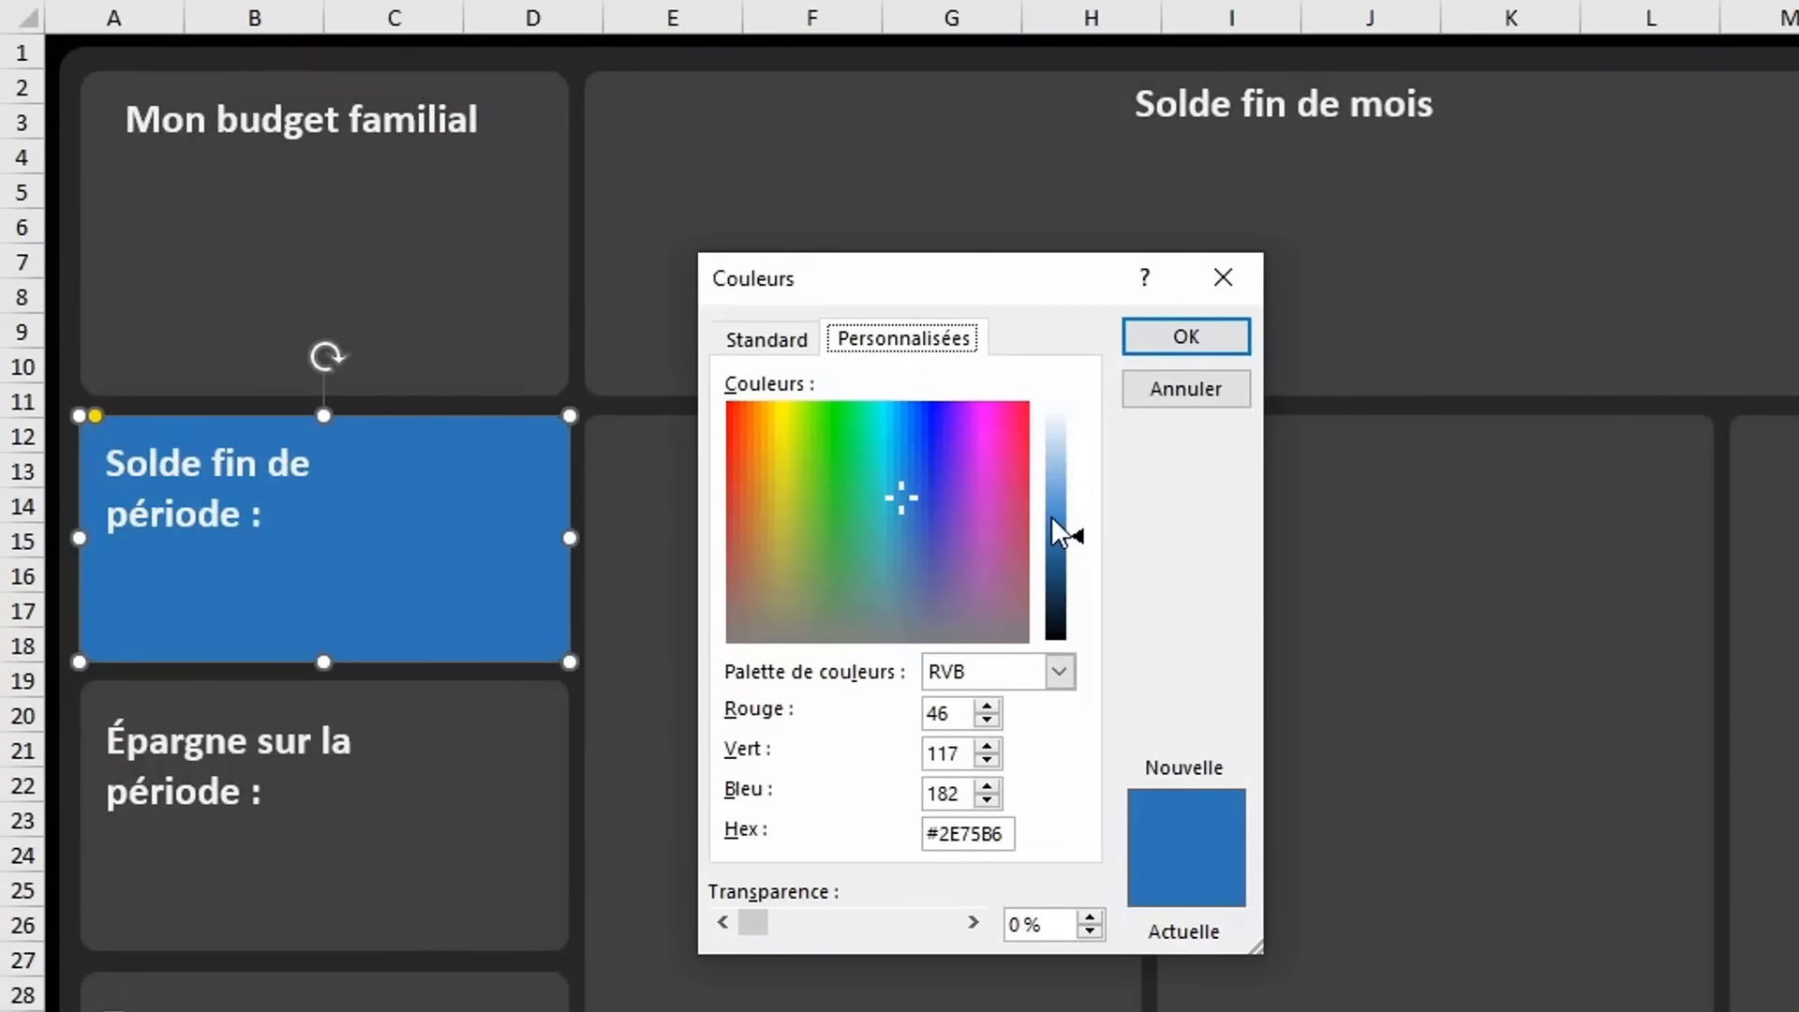
left_click(1052, 518)
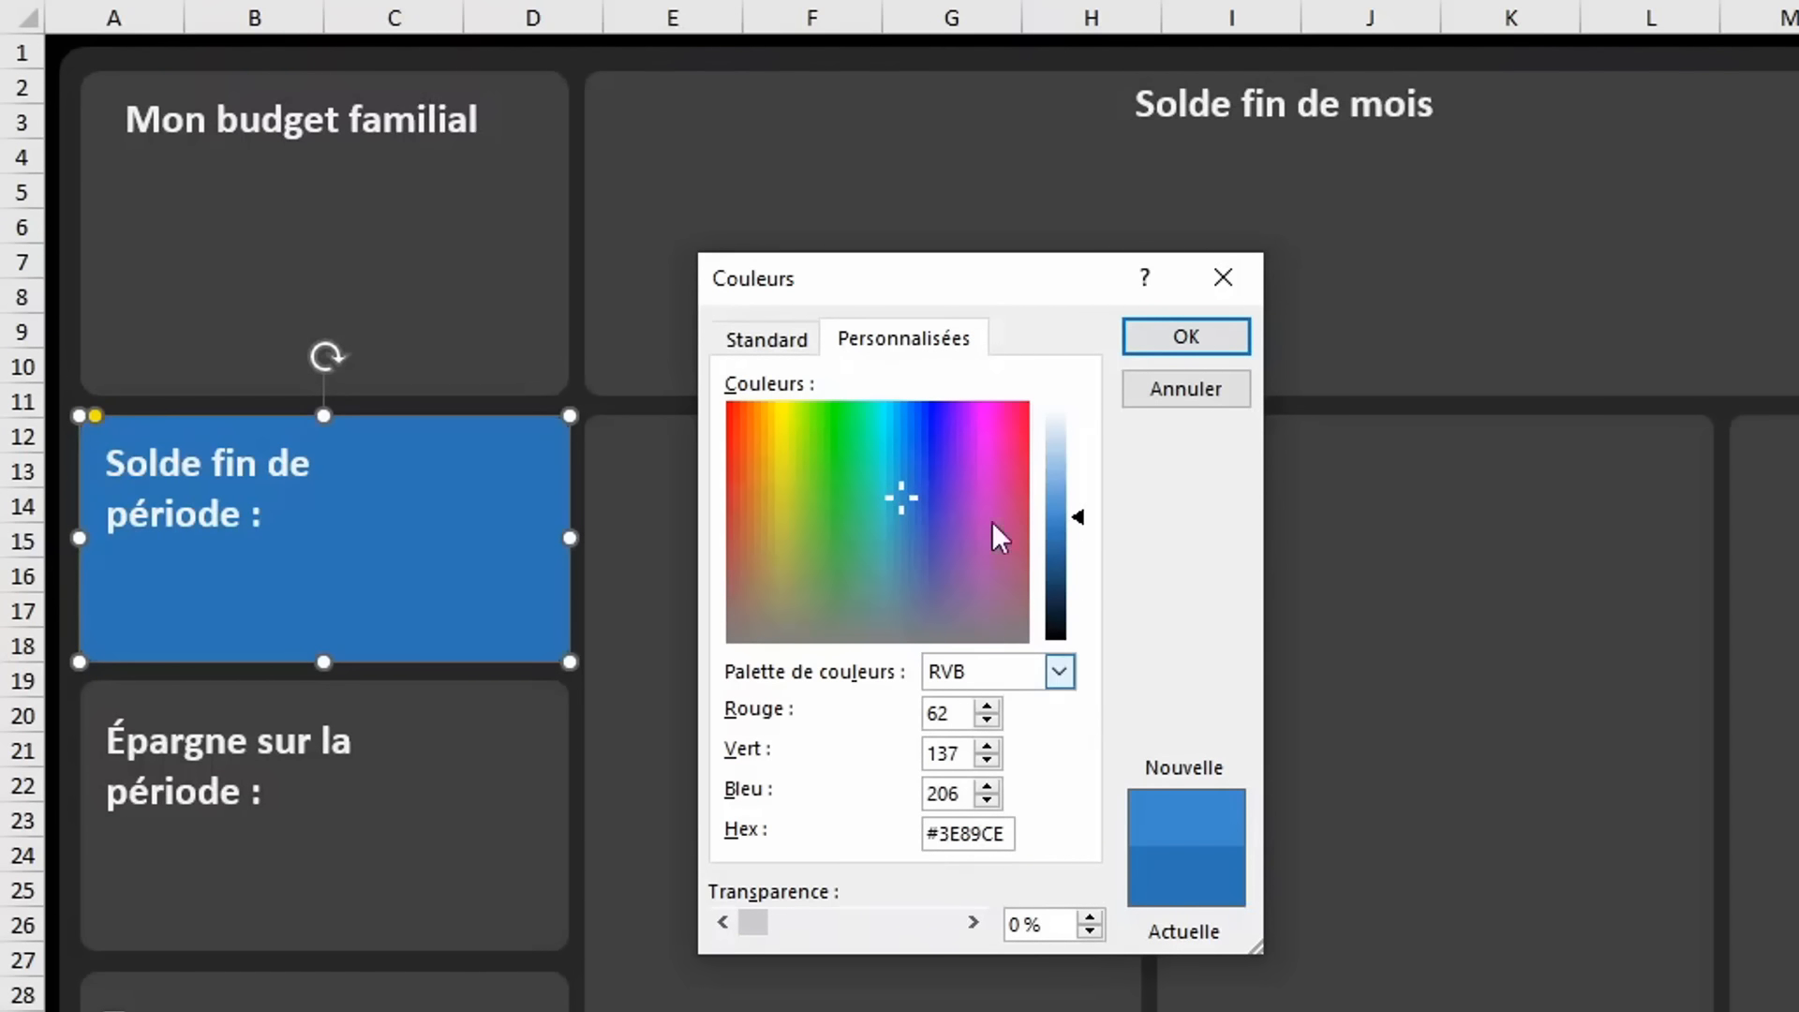
left_click(1180, 338)
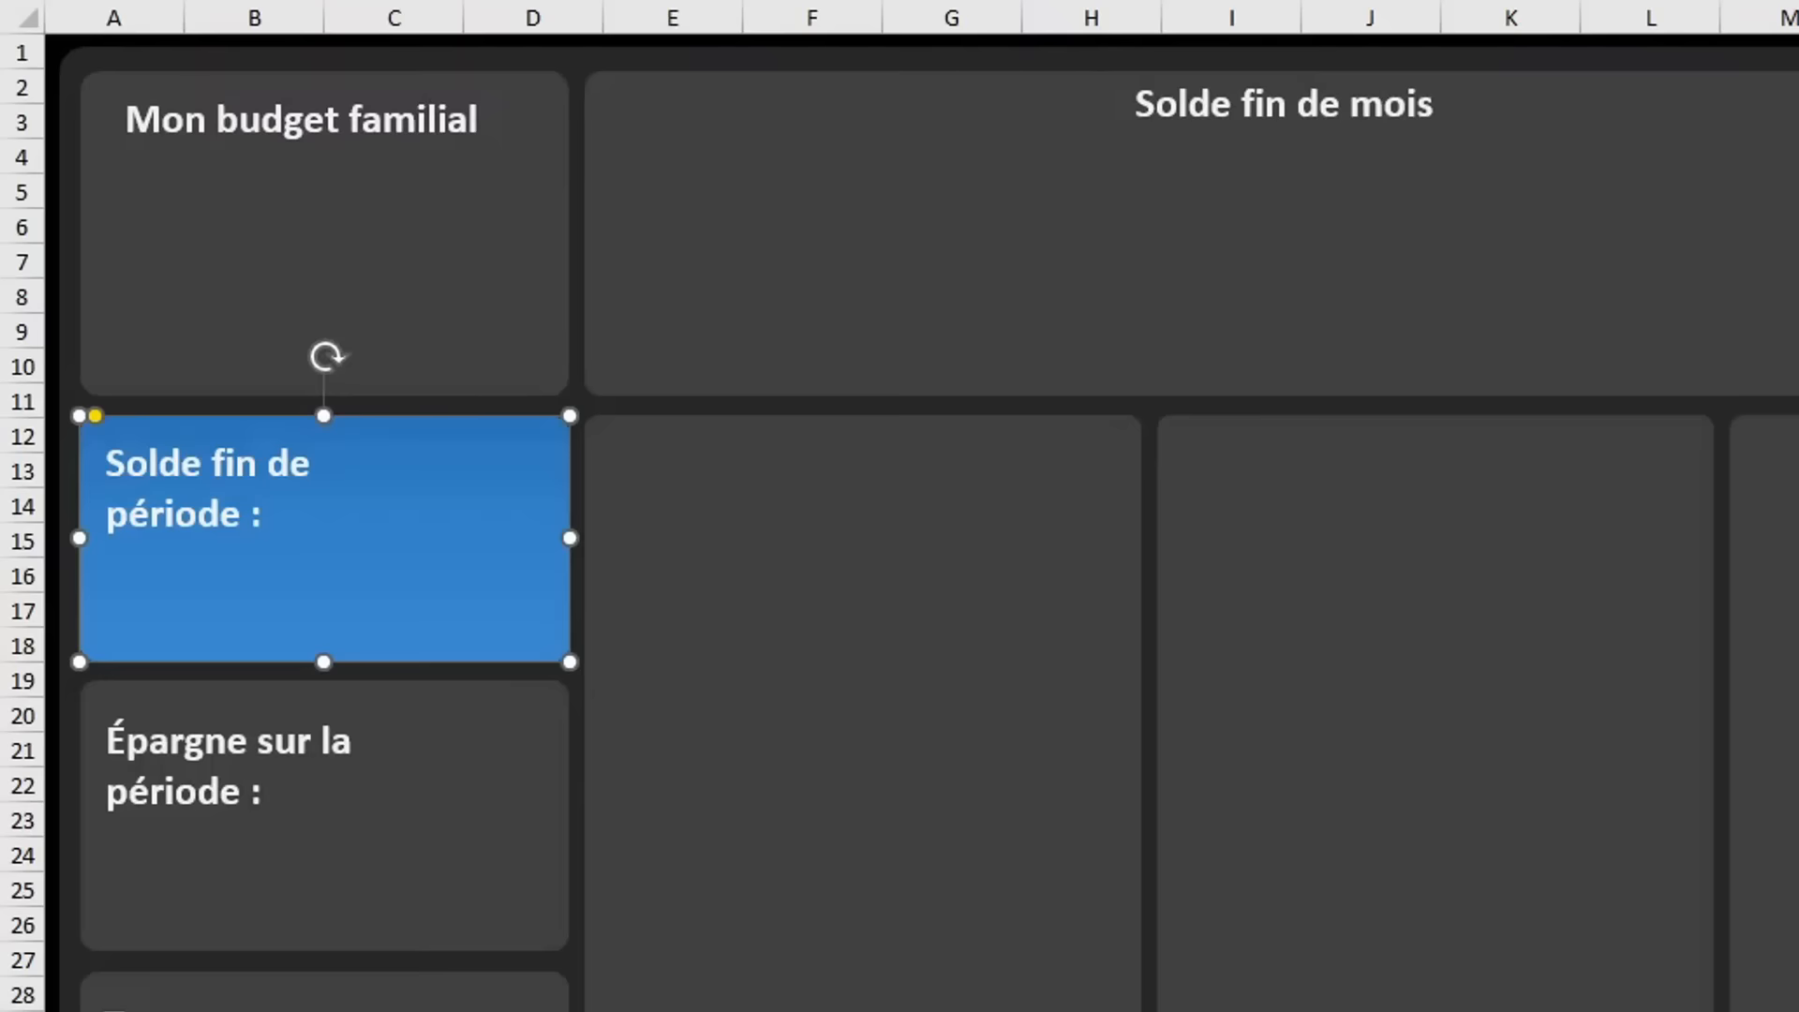
Create a pivot table from the baseReleve table on a new worksheet.
key("ctrl+Page_Up")
left_click(551, 482)
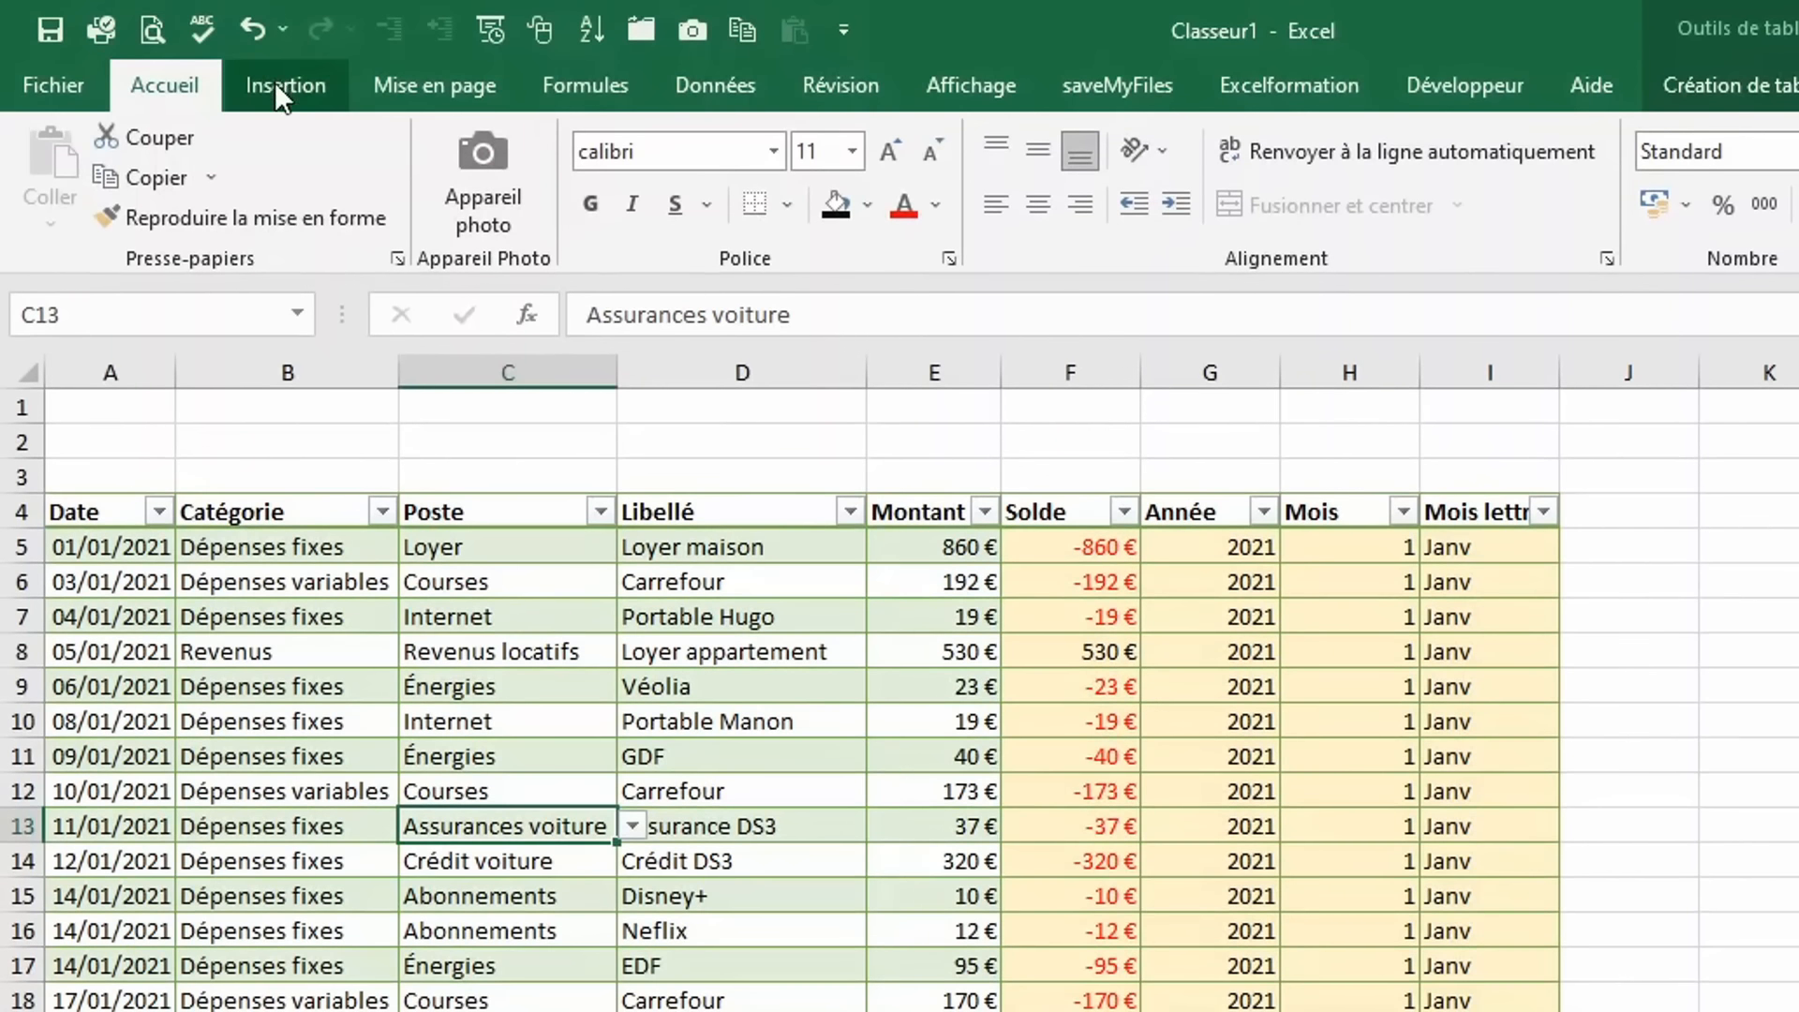
left_click(281, 83)
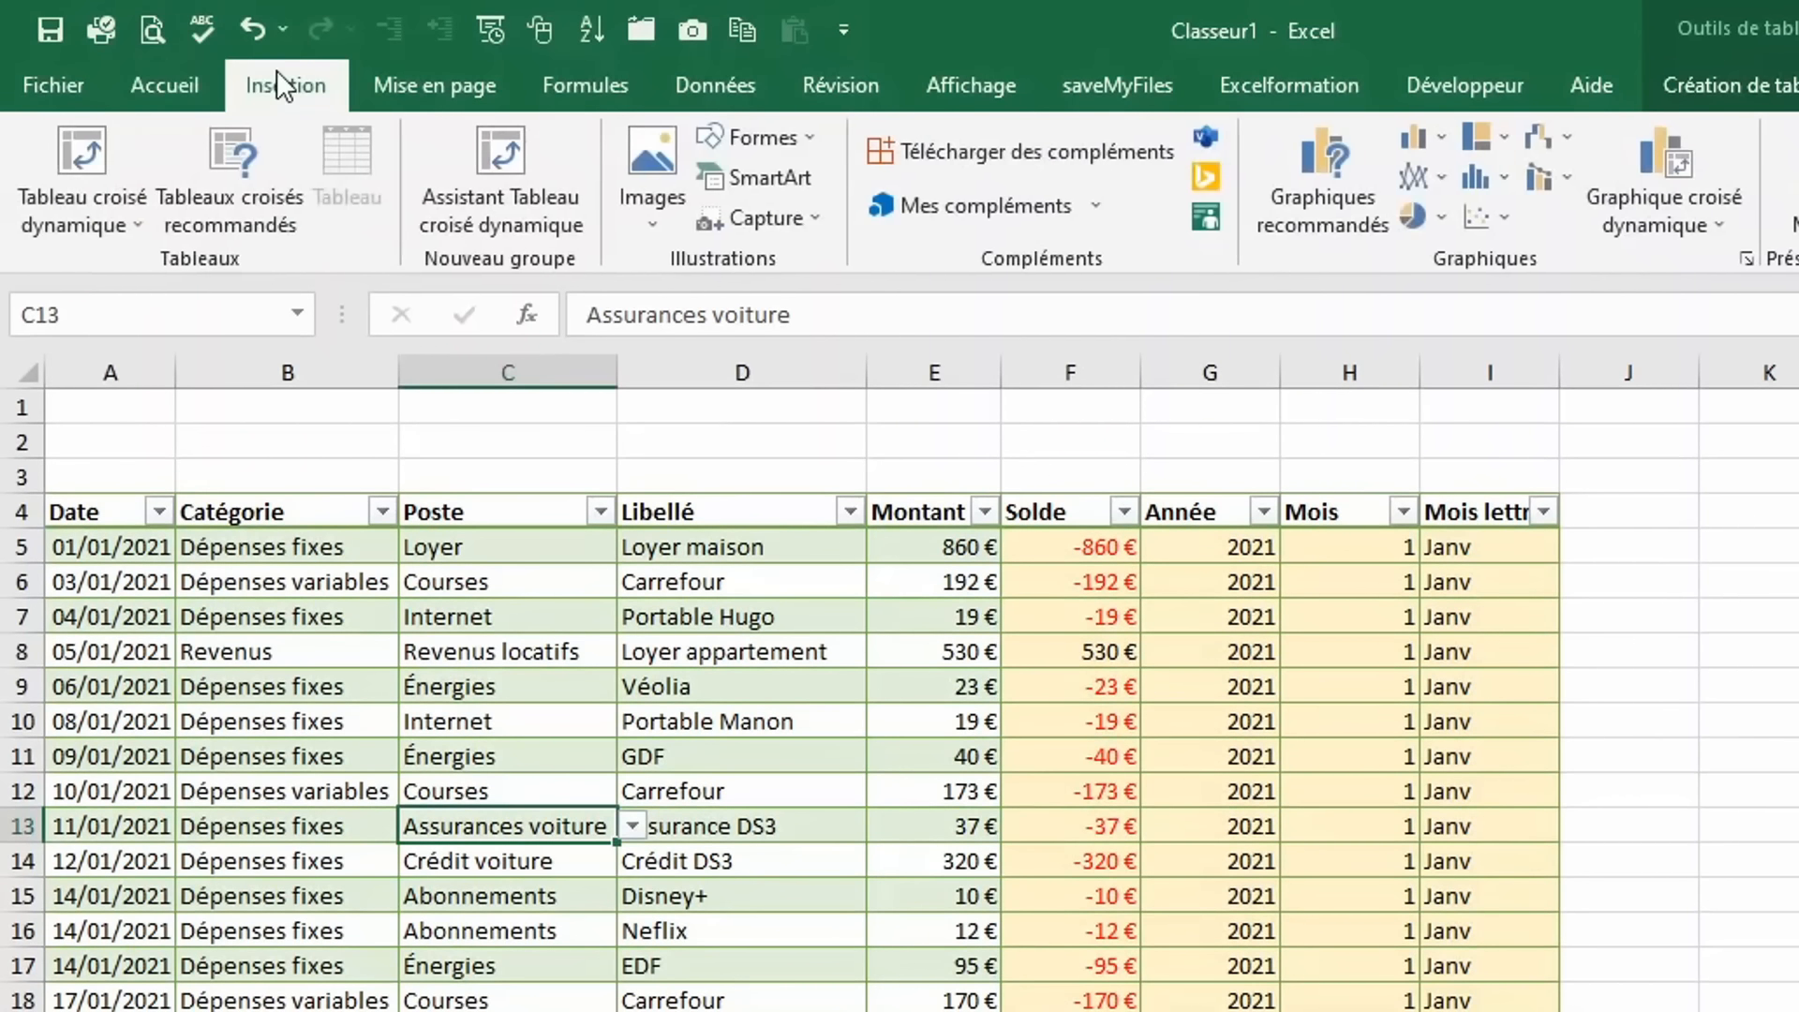
left_click(90, 148)
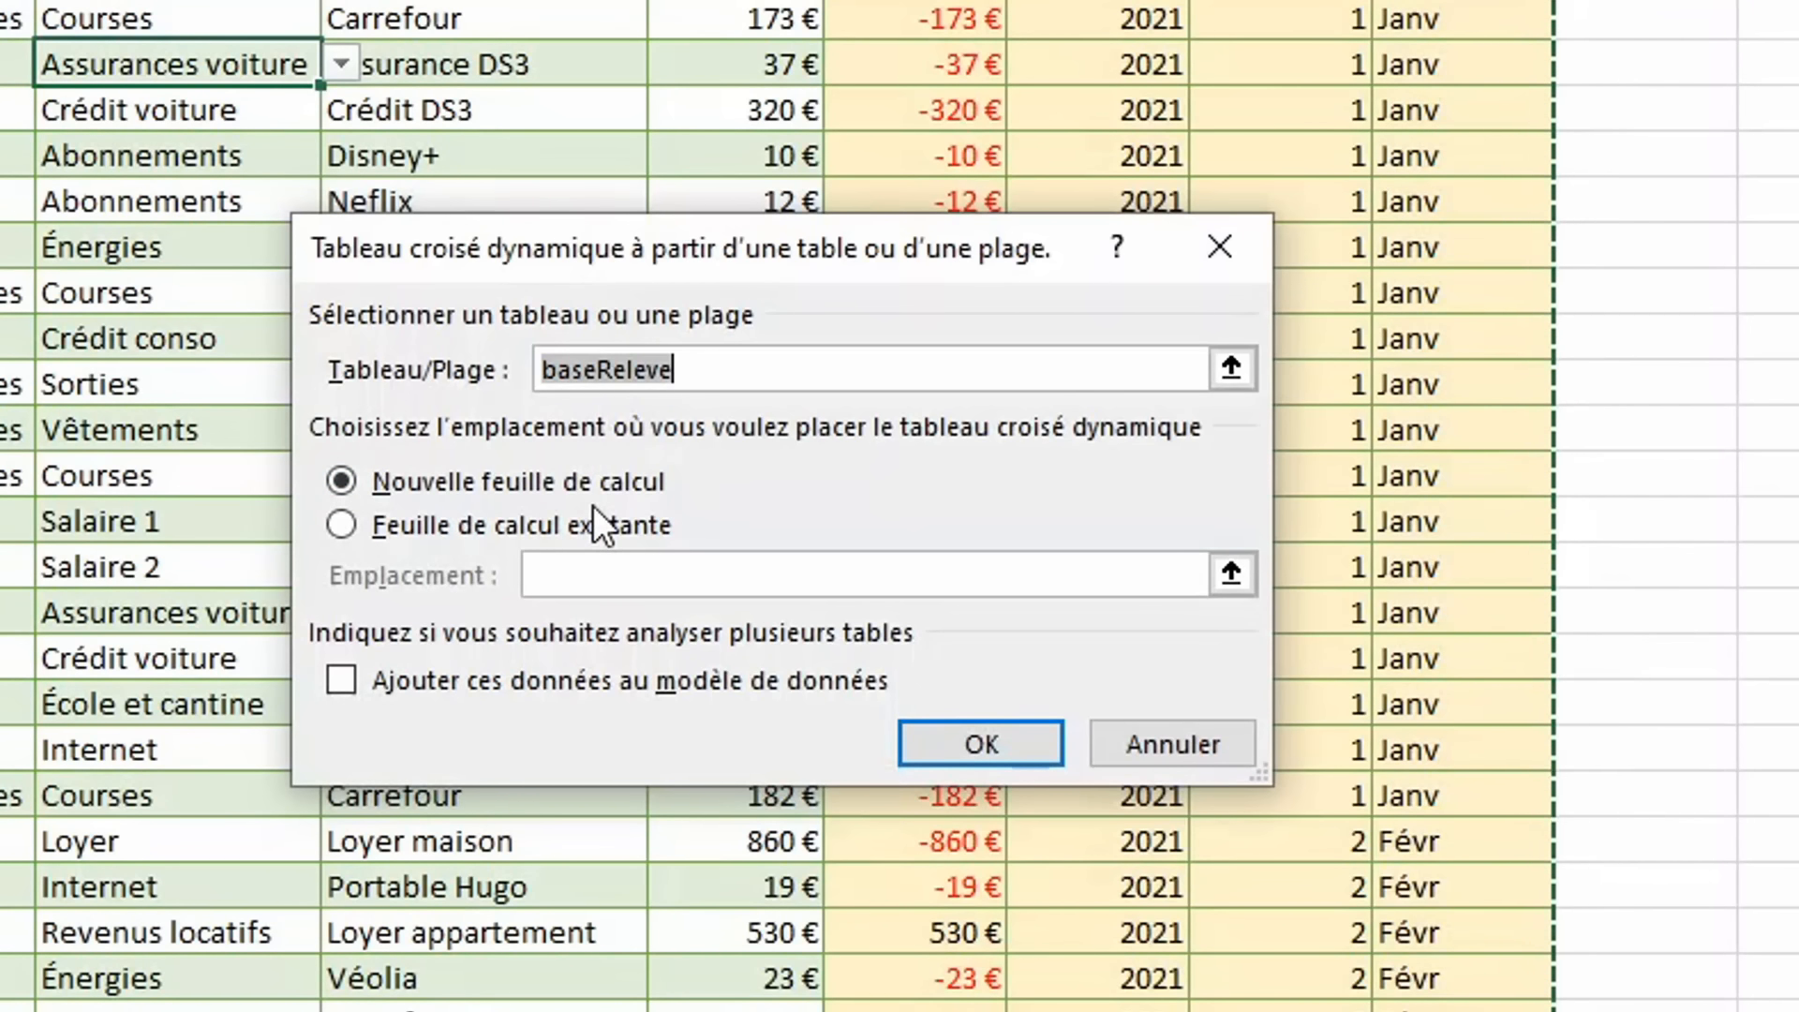
left_click(971, 759)
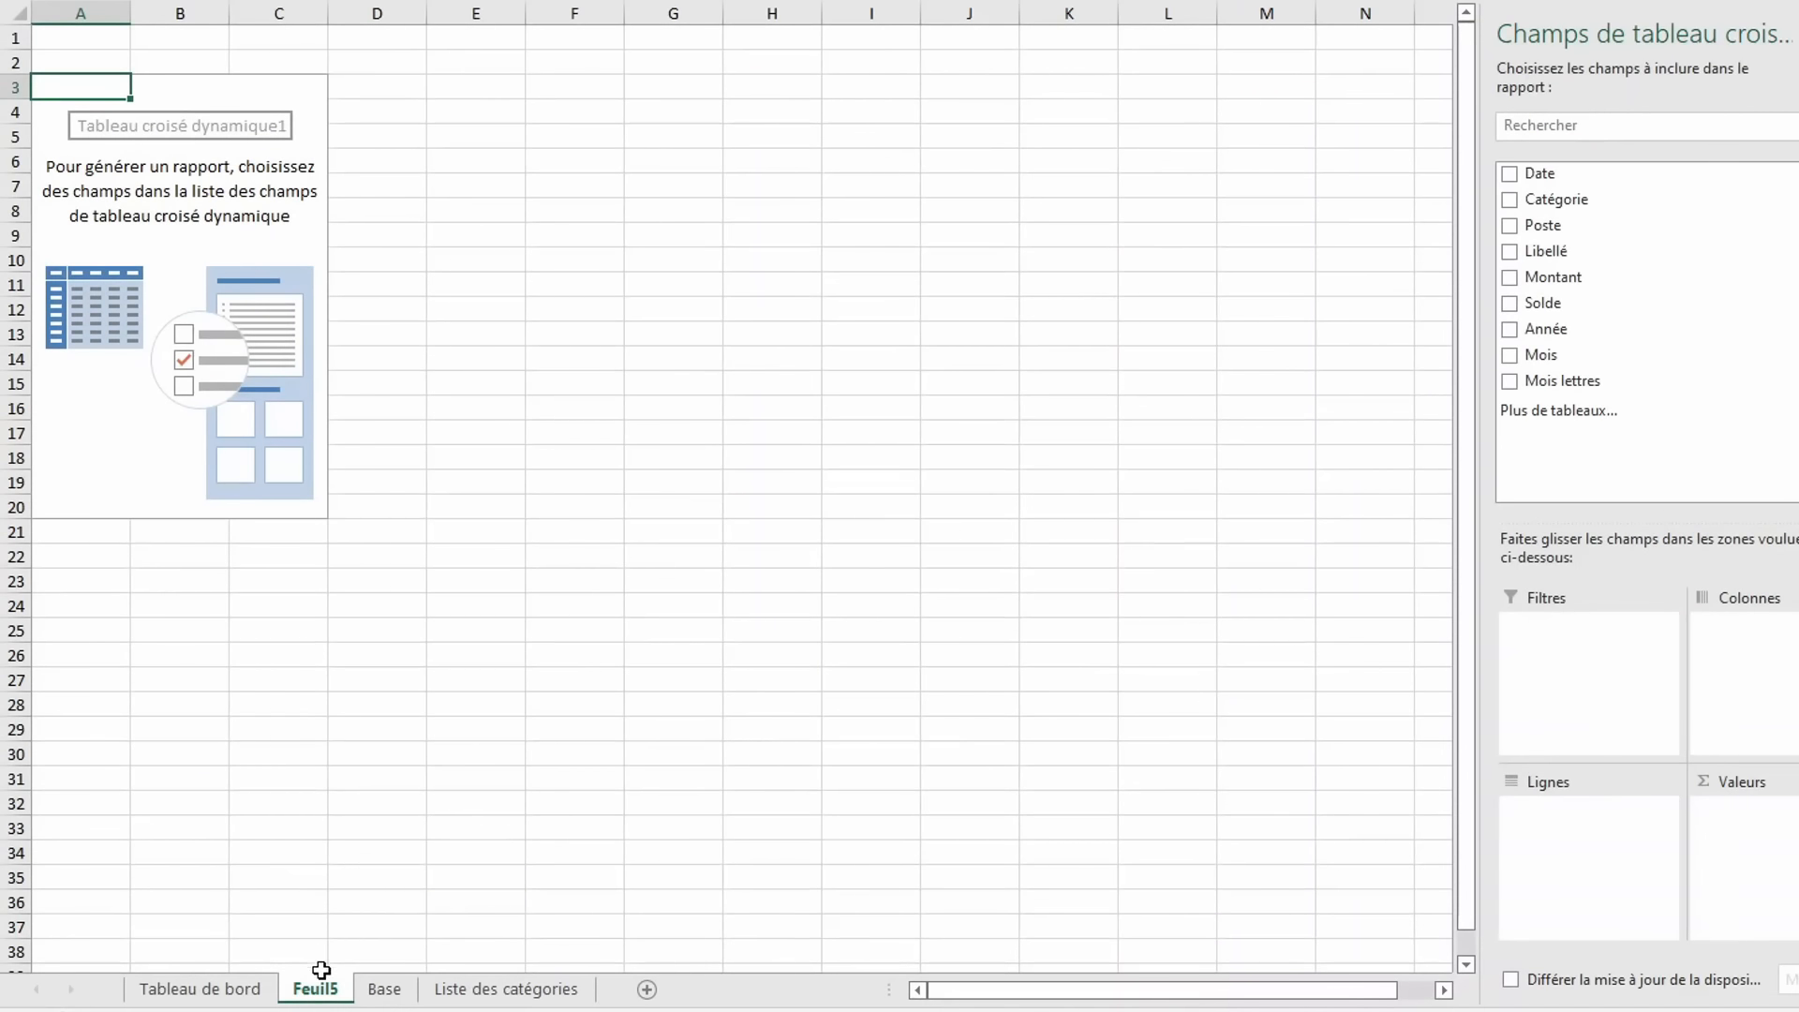
Rename the new pivot table worksheet as TCD.
double_click(319, 990)
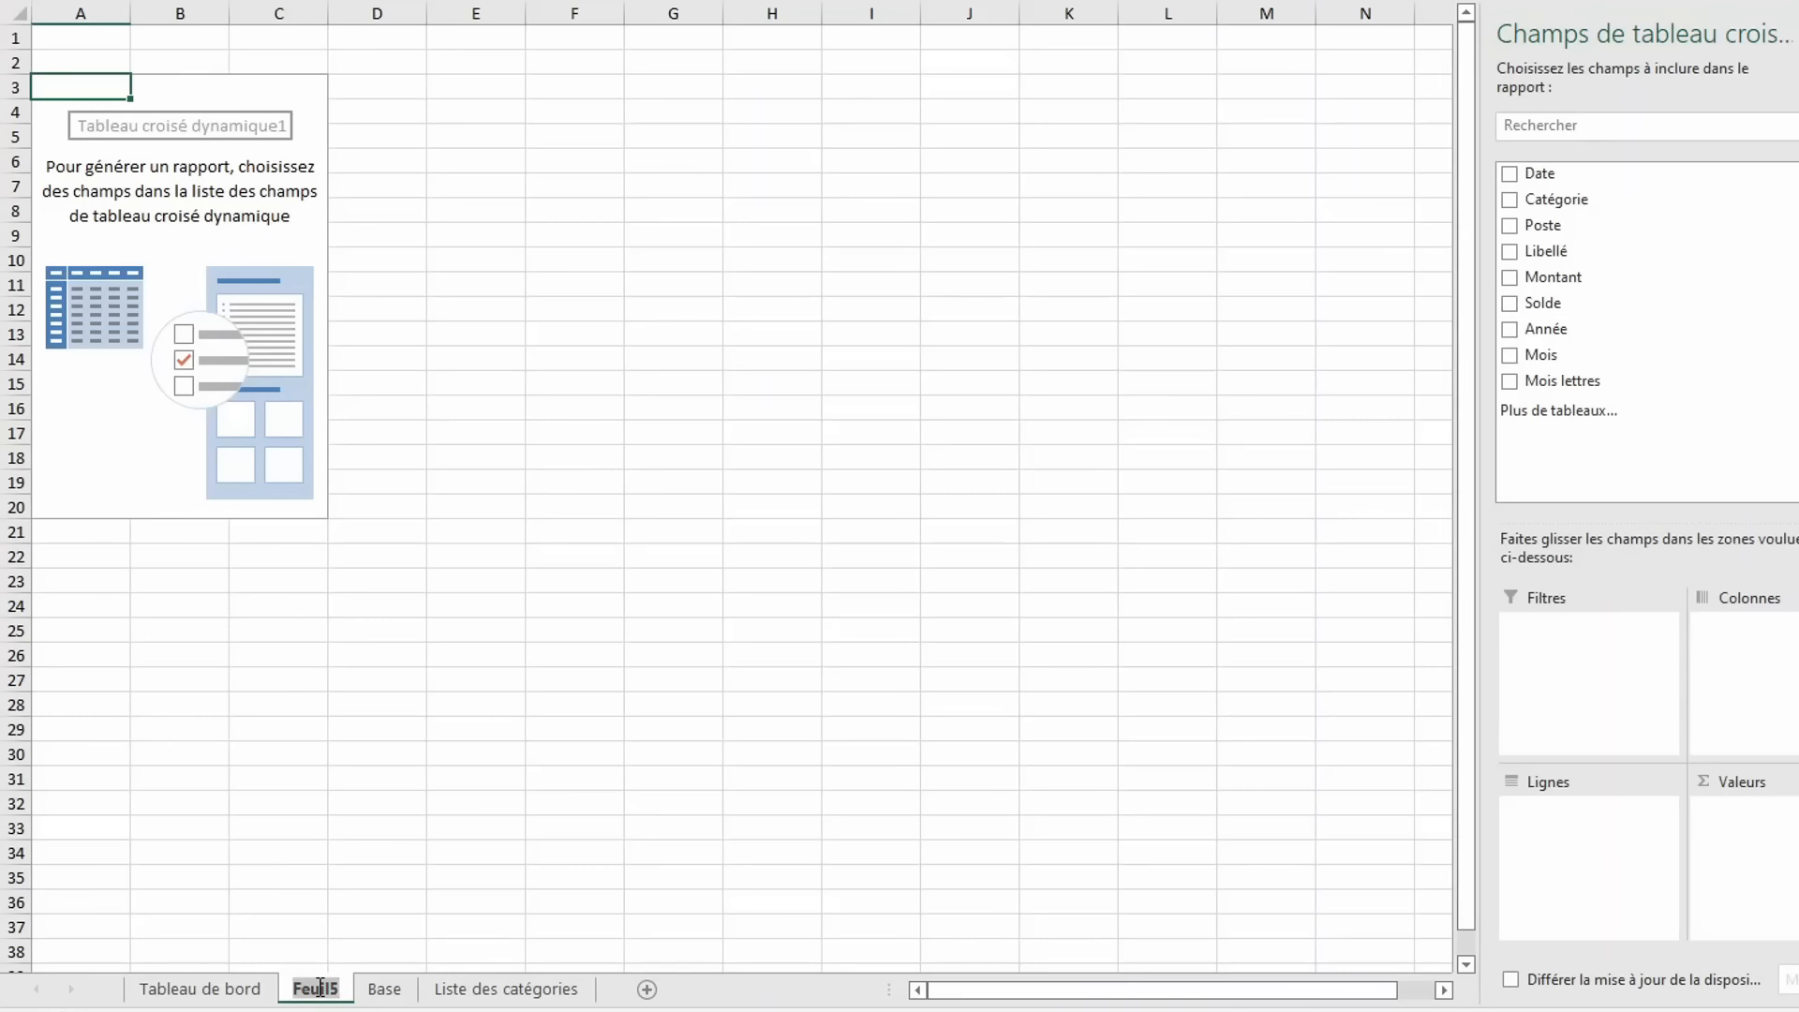
type("TCD")
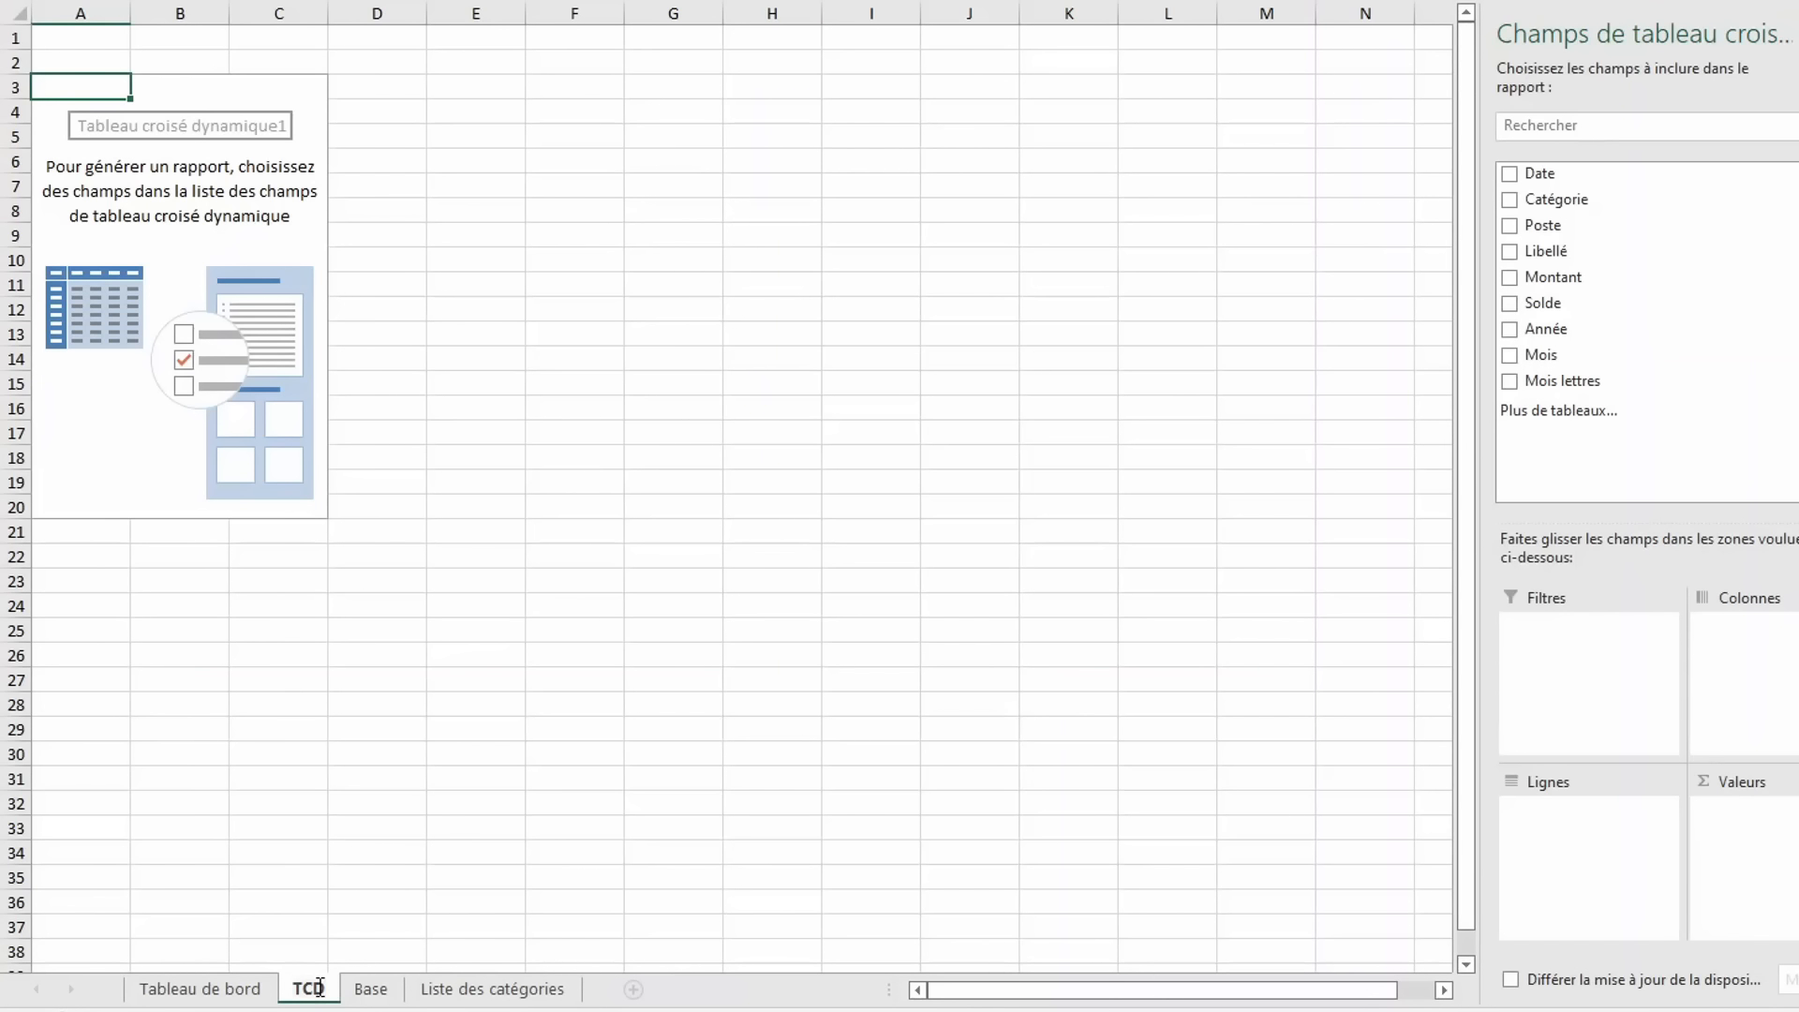
key("Return")
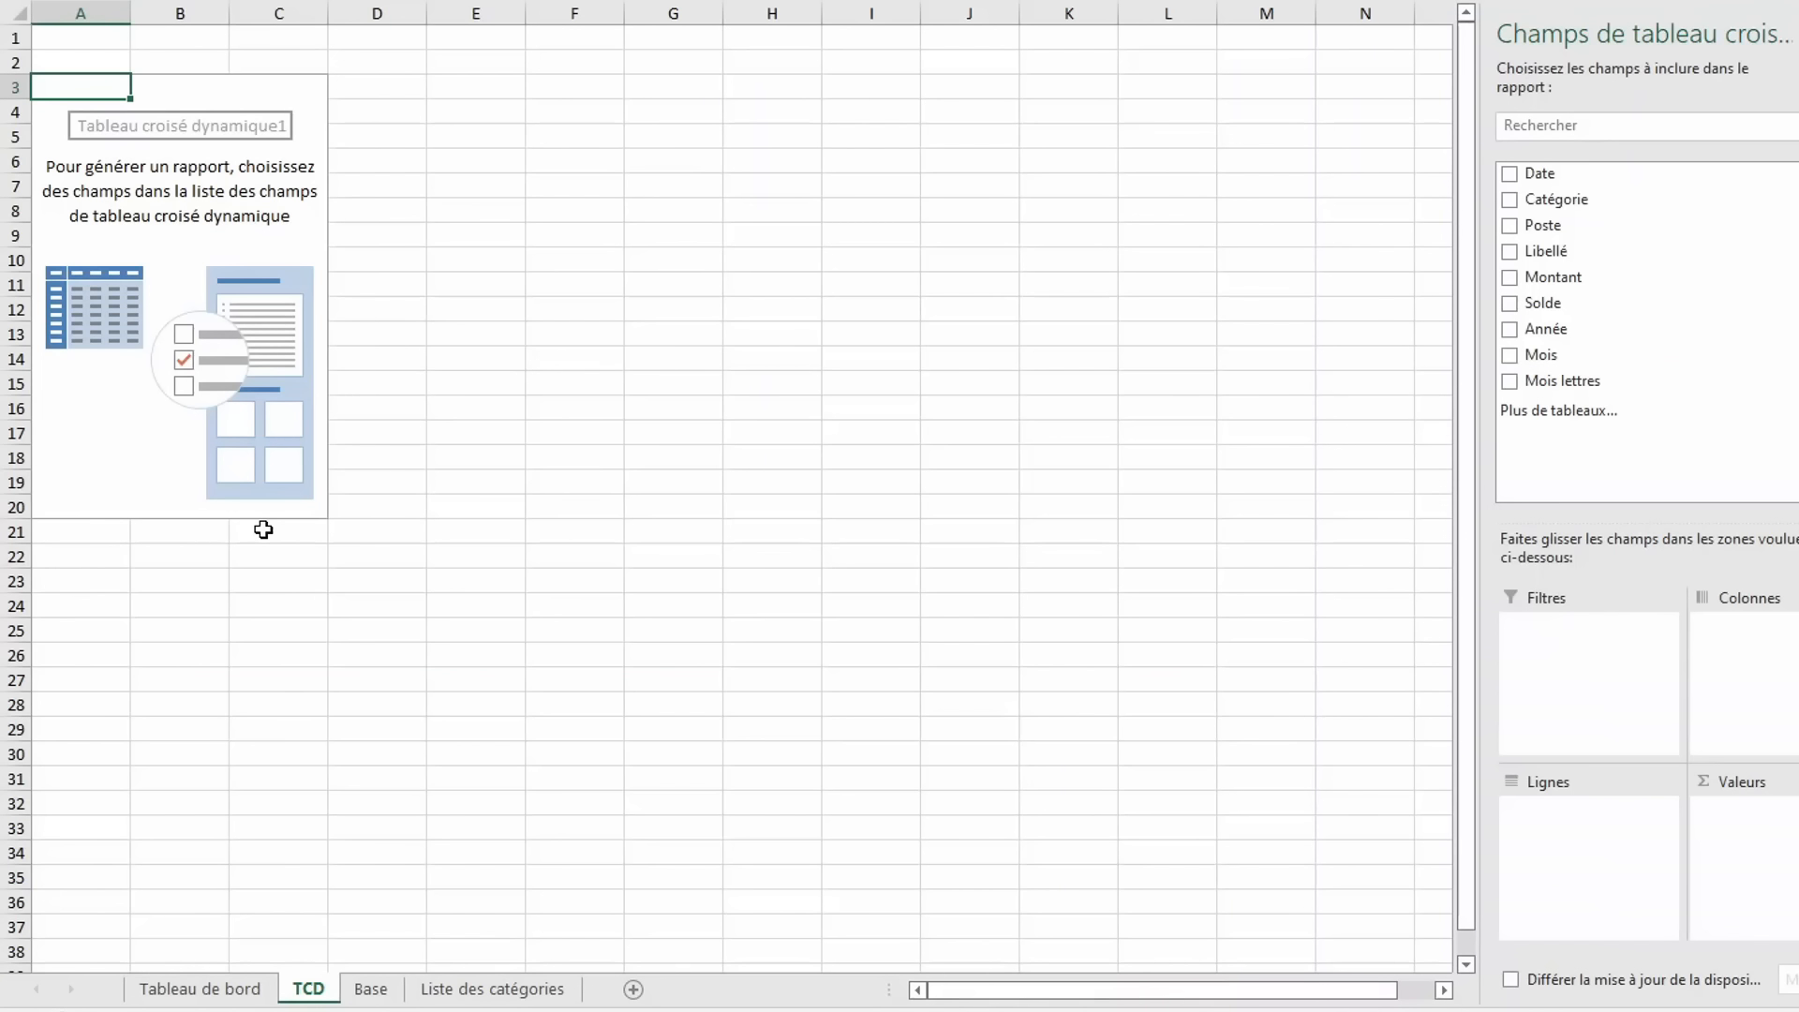
Turn off automatic column width adjustment on update in the pivot table options and show the display settings.
right_click(213, 262)
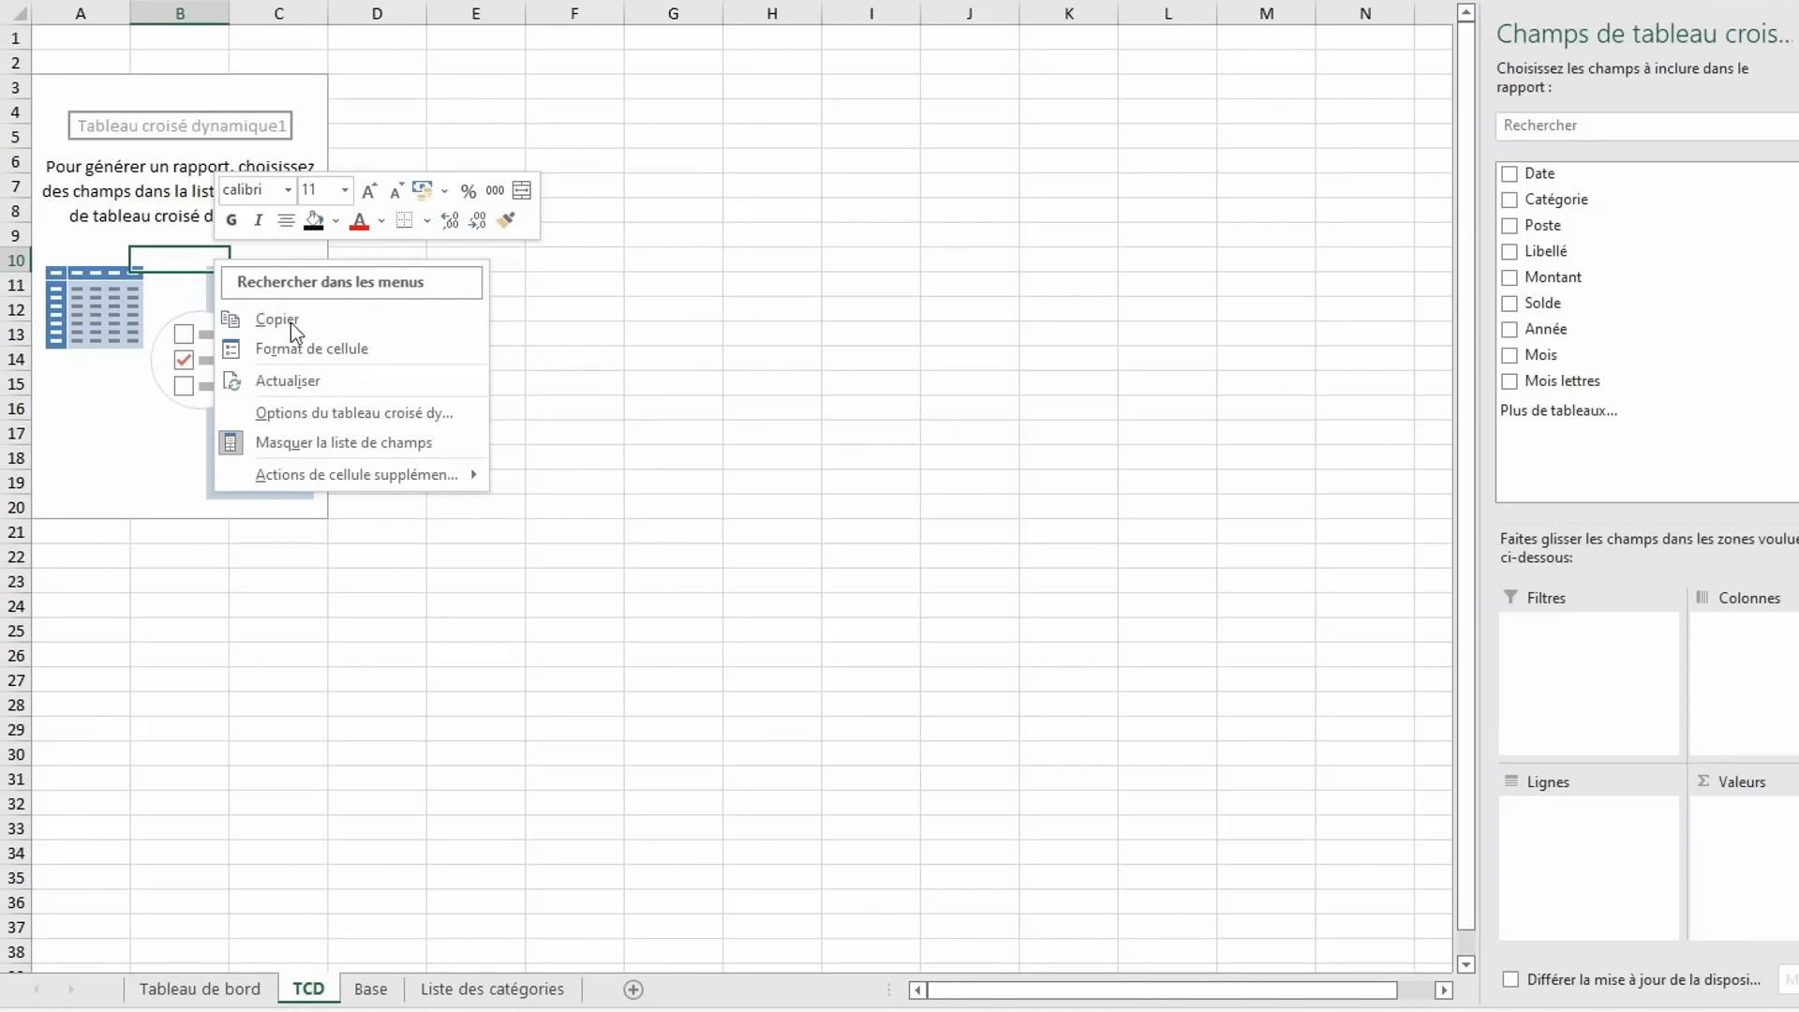
left_click(322, 412)
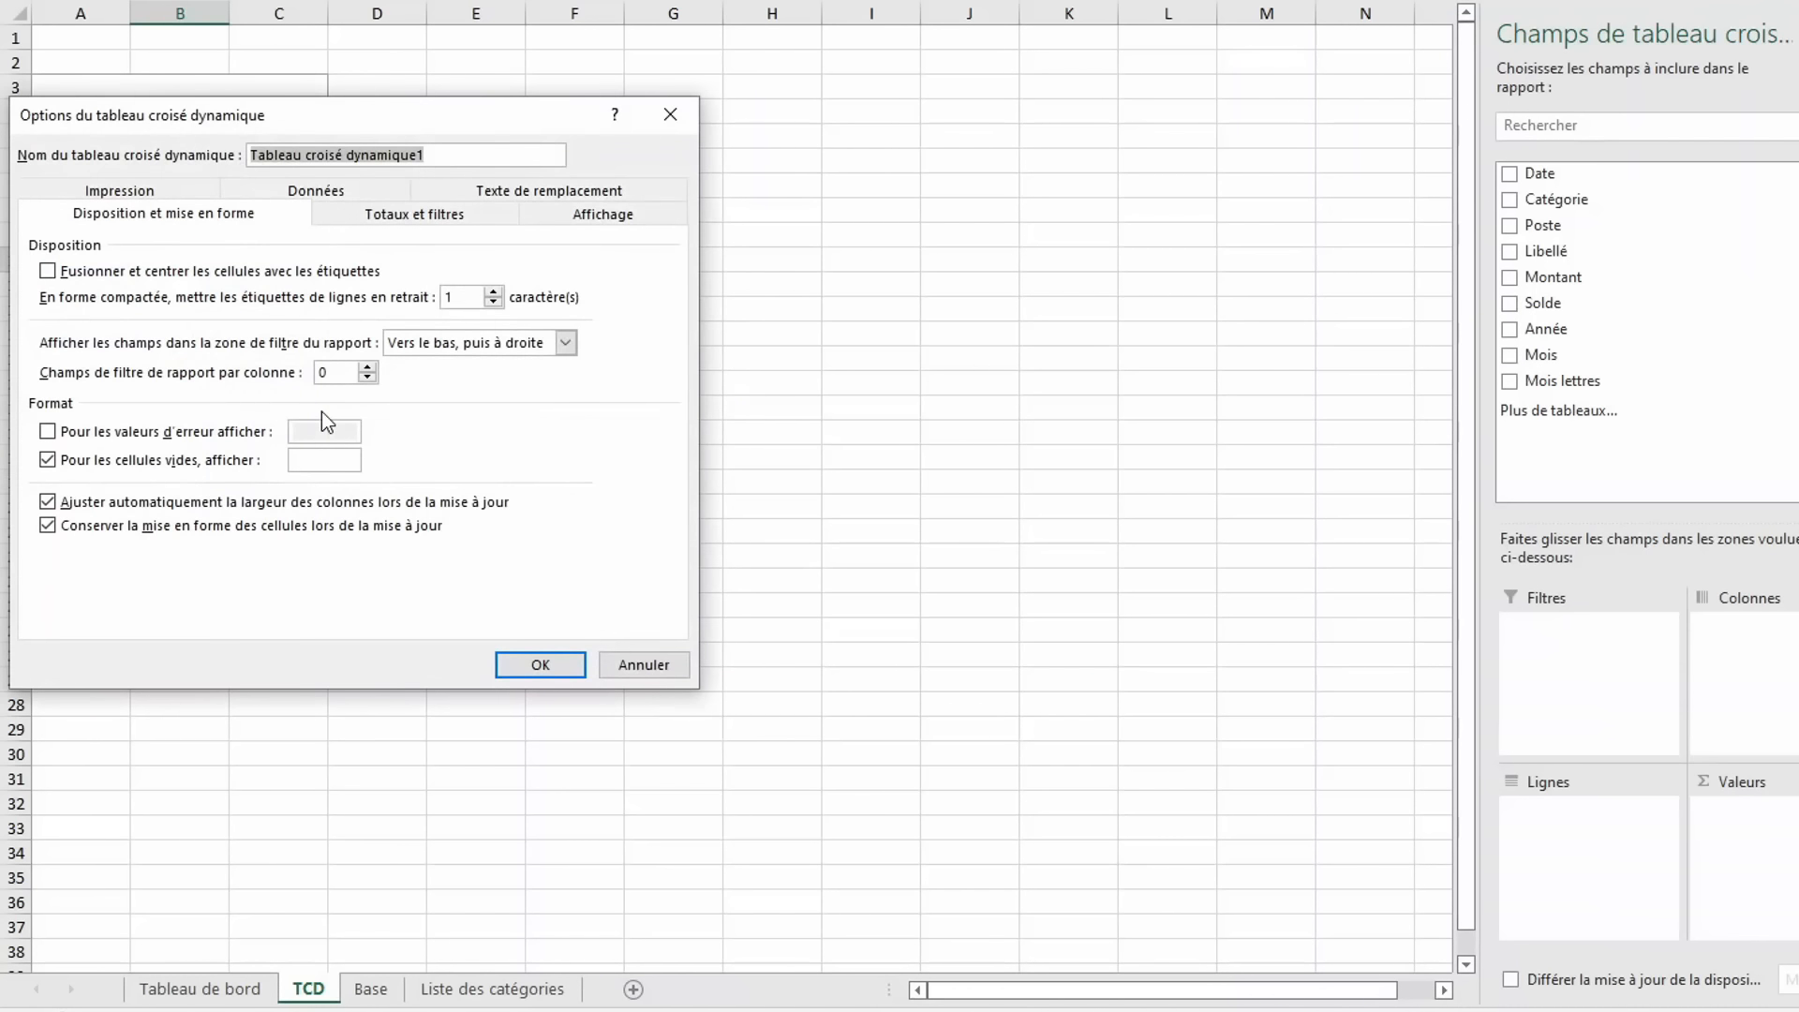
left_click(114, 503)
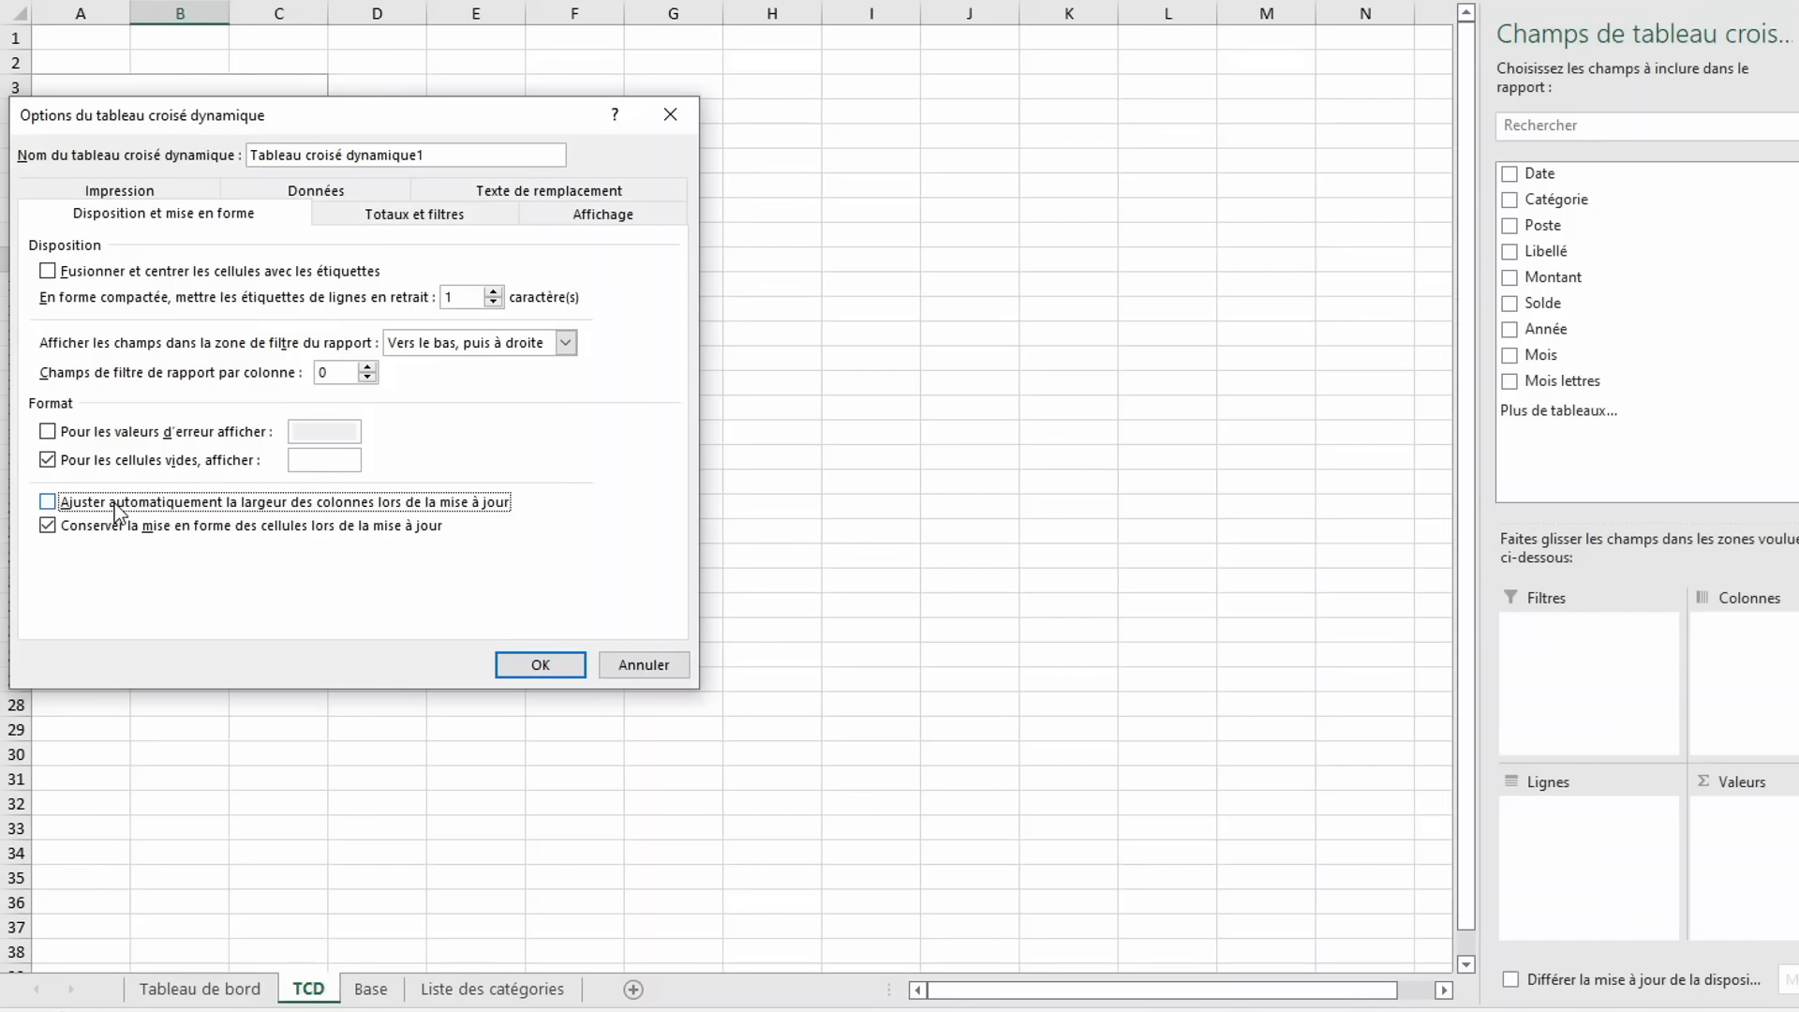
left_click(603, 216)
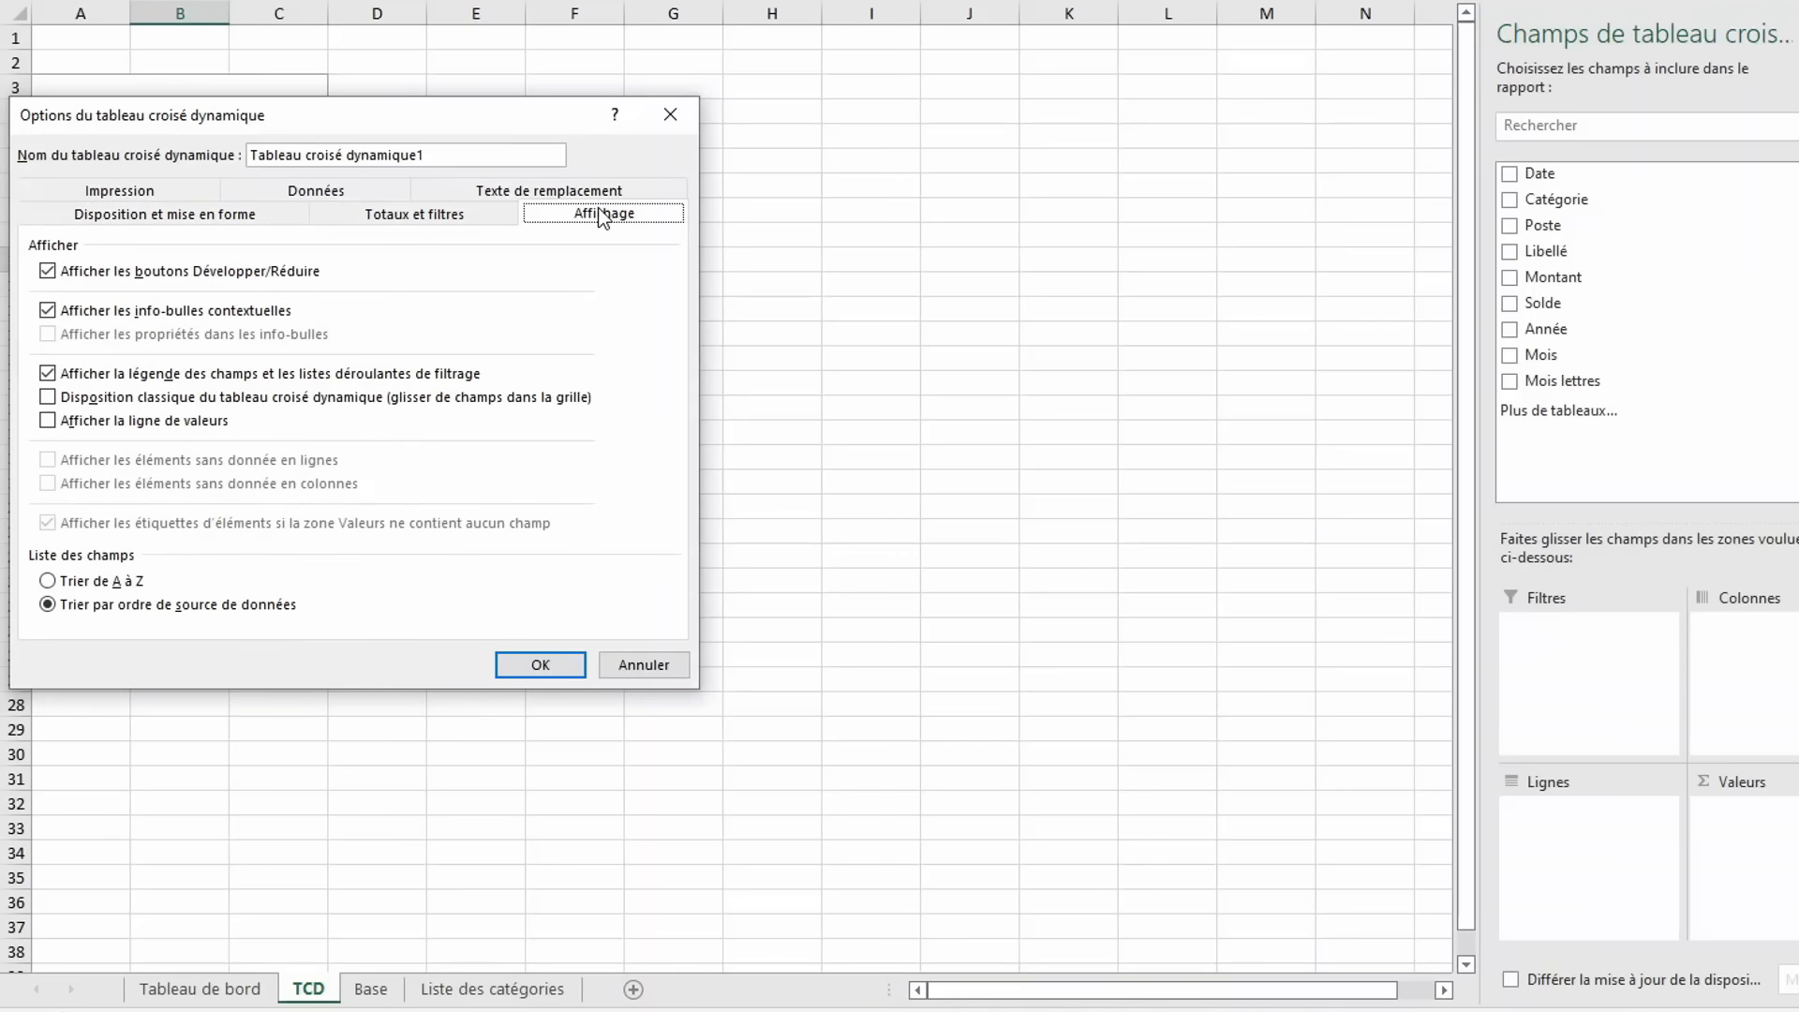
Enable the classic pivot table layout that allows fields to be placed directly in the grid.
left_click(67, 405)
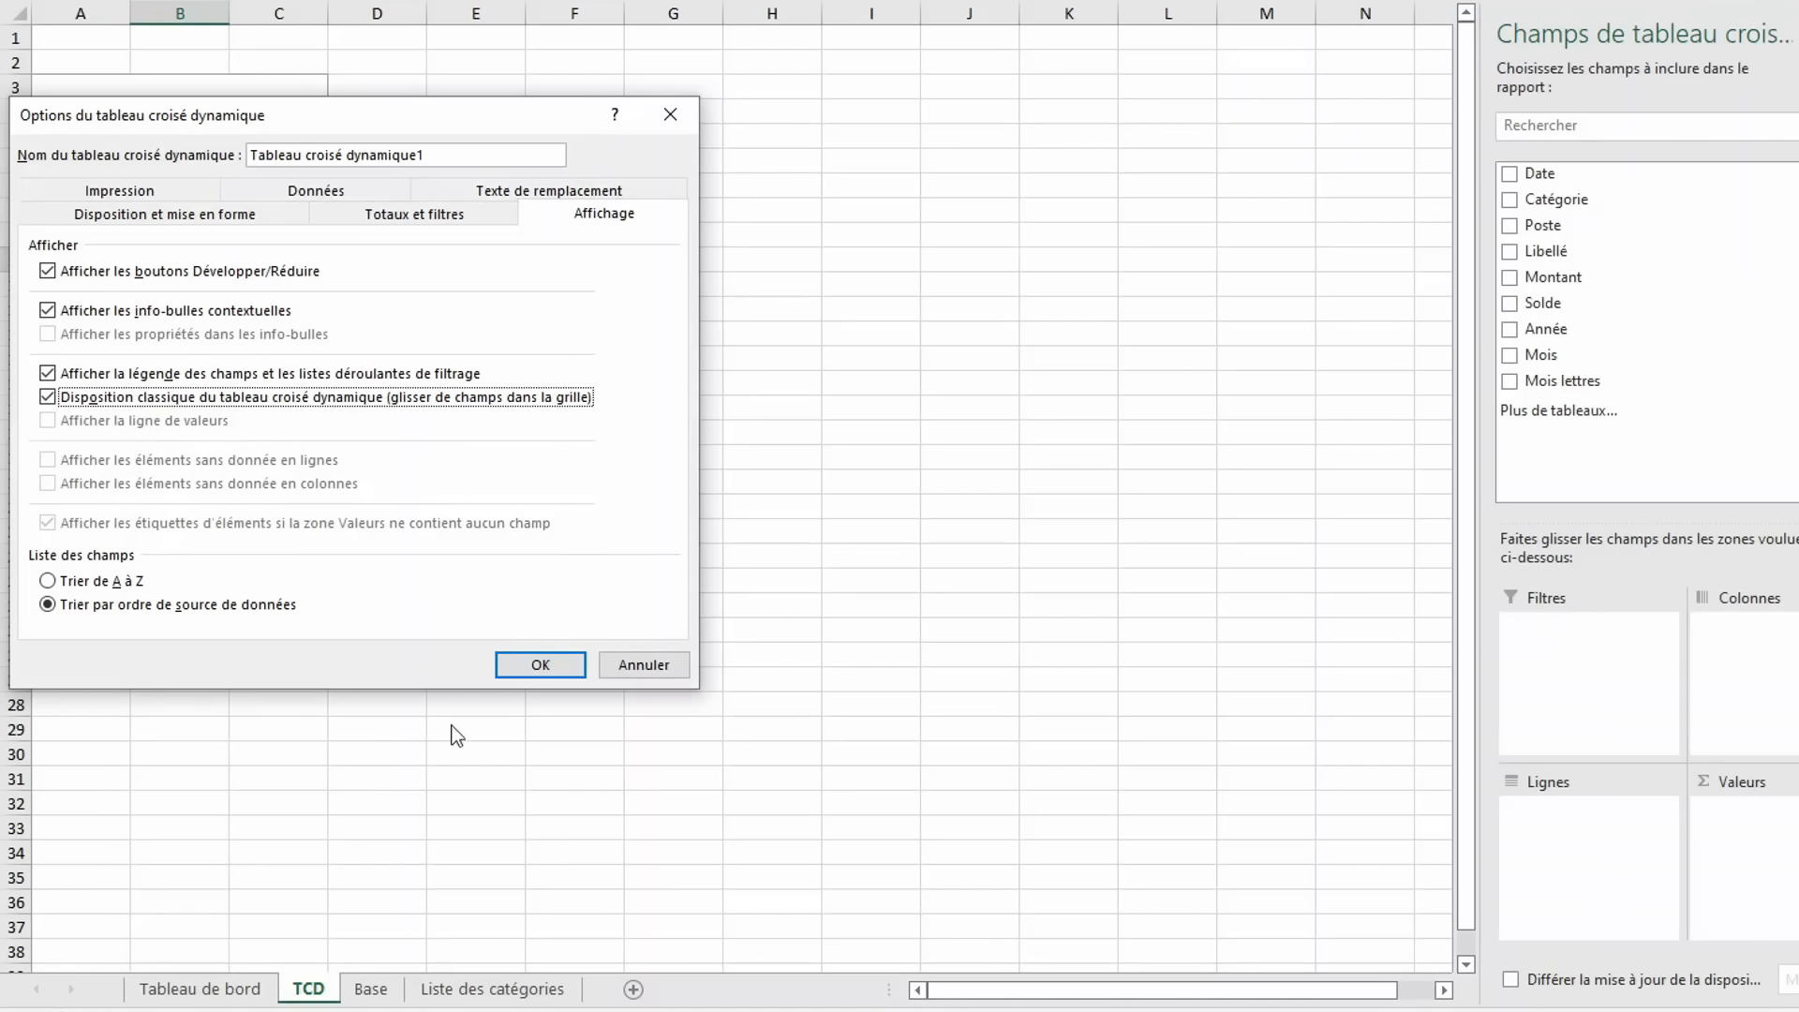
left_click(541, 664)
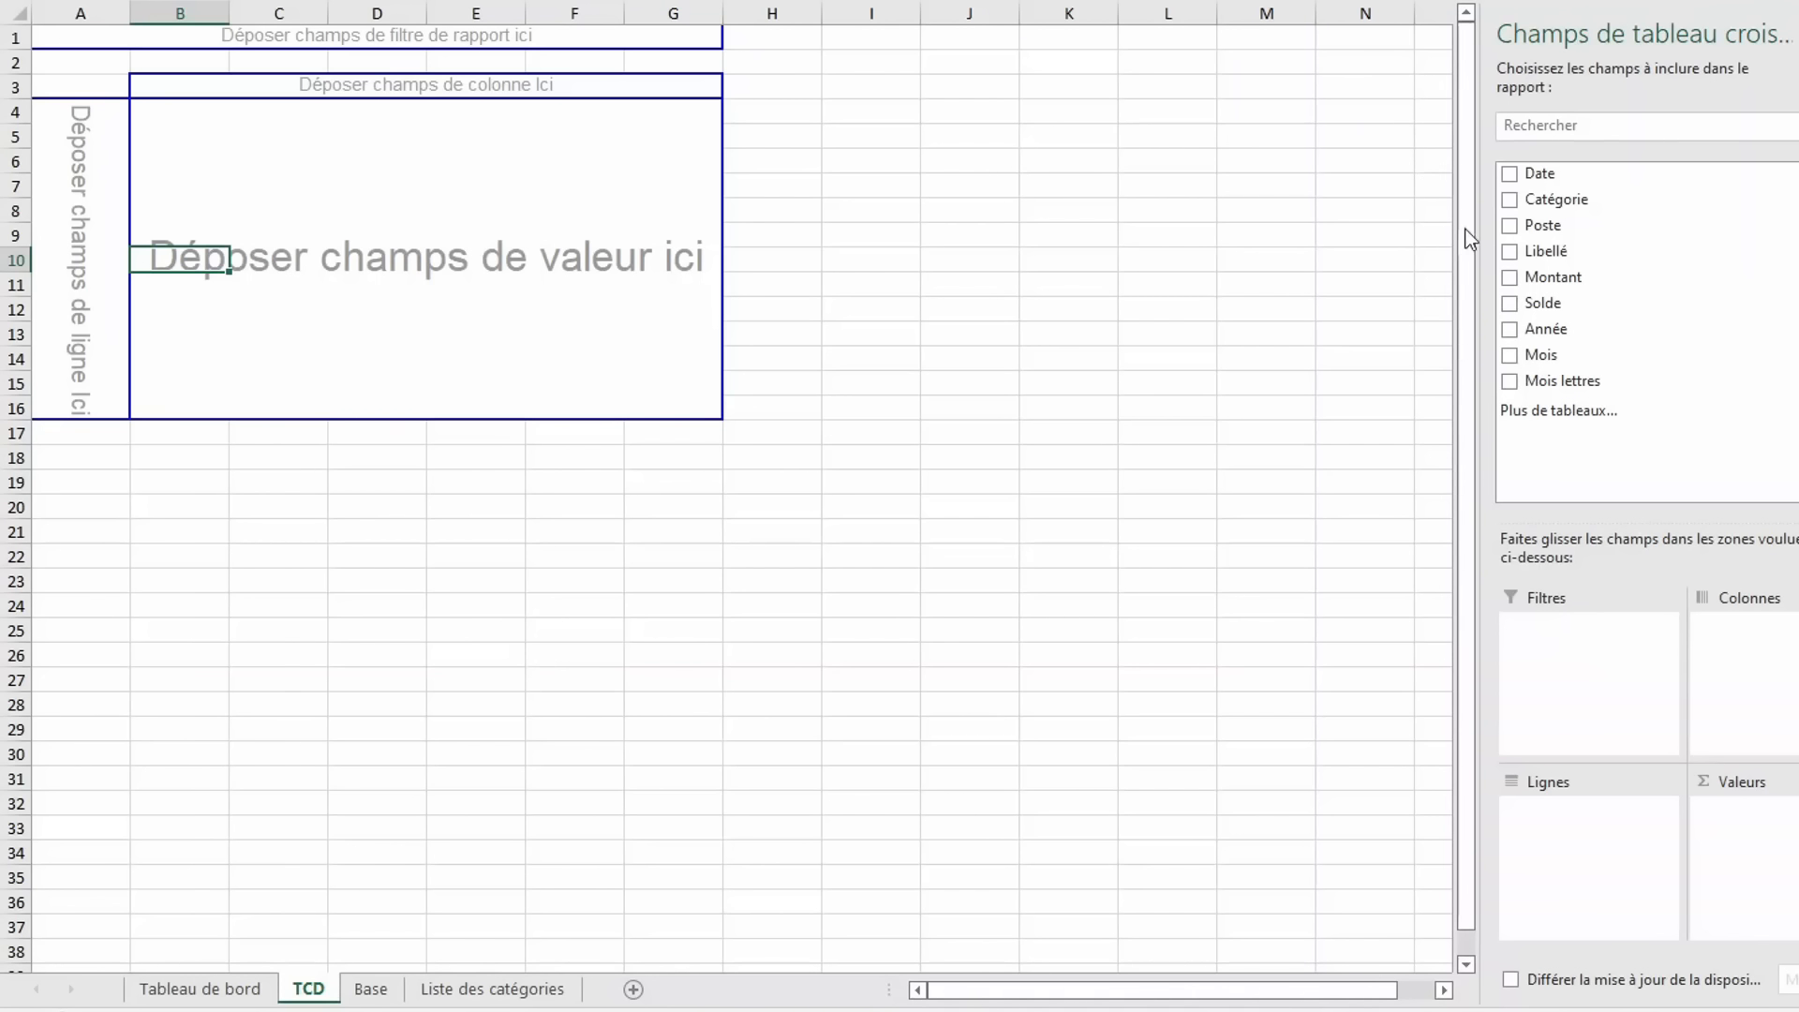
Summarise Solde by Catégorie in the pivot table, and return to the Tableau de bord sheet.
left_click(1510, 201)
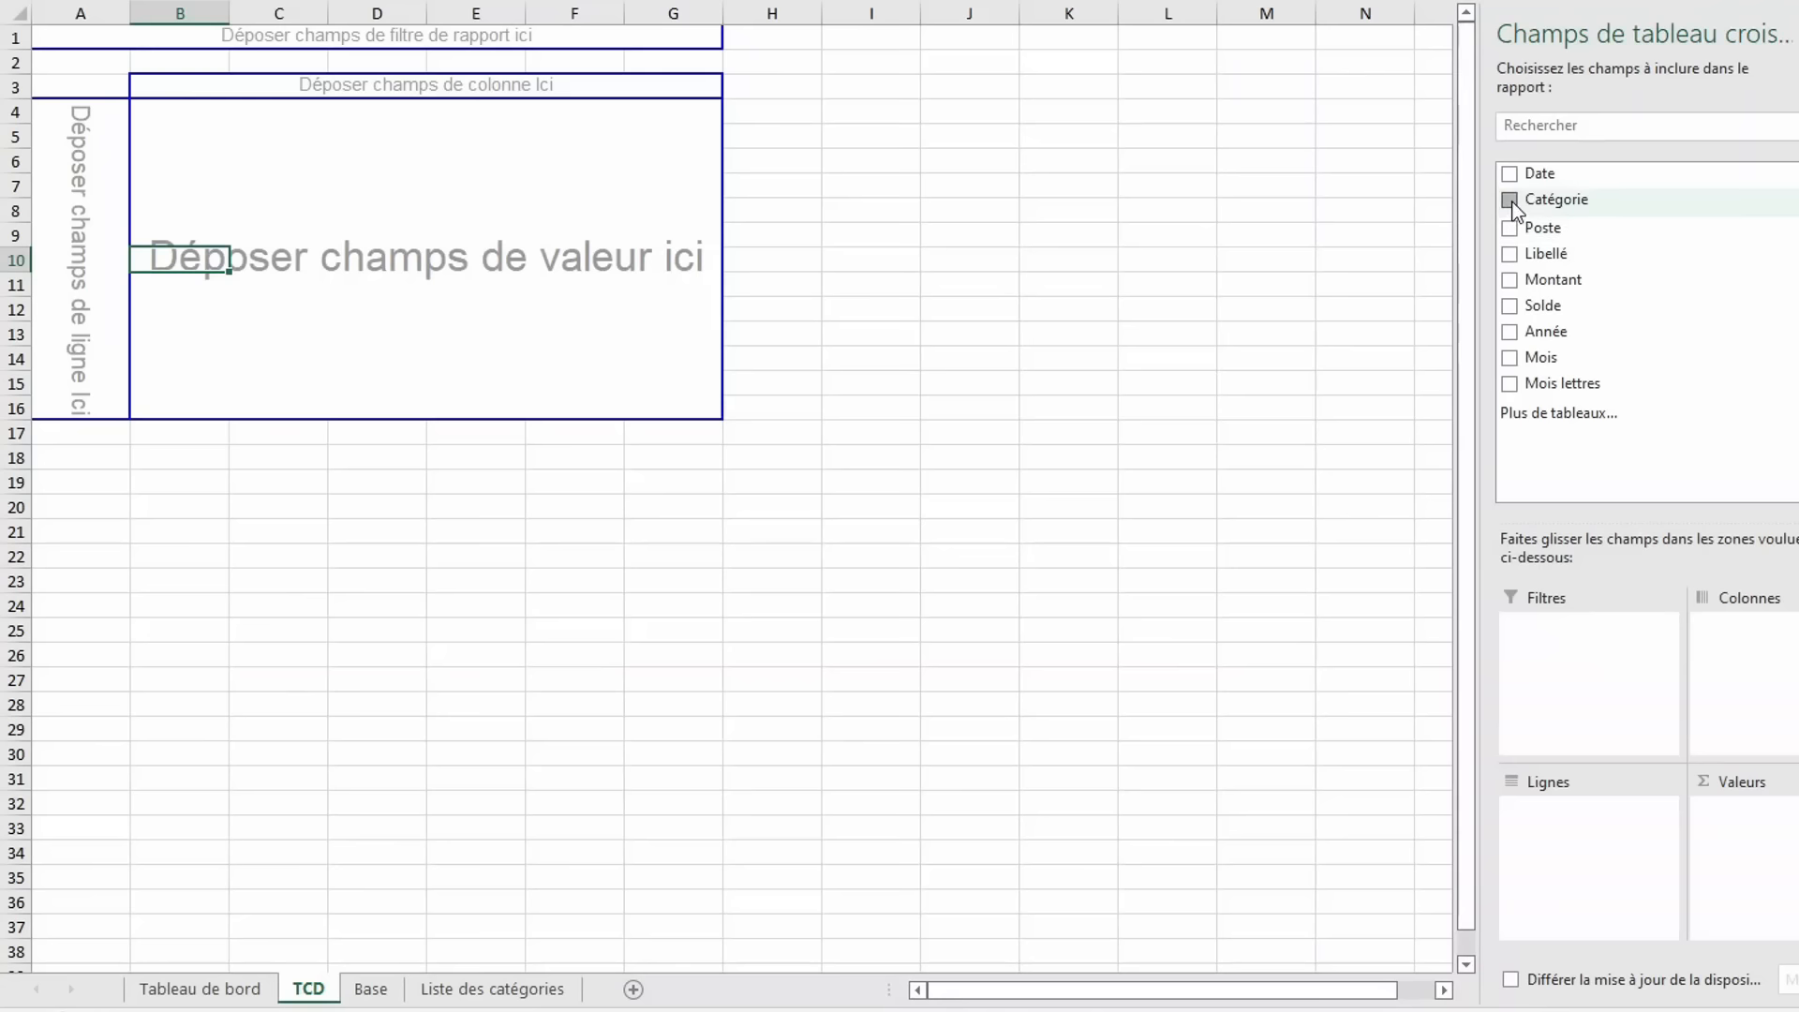
left_click(1510, 304)
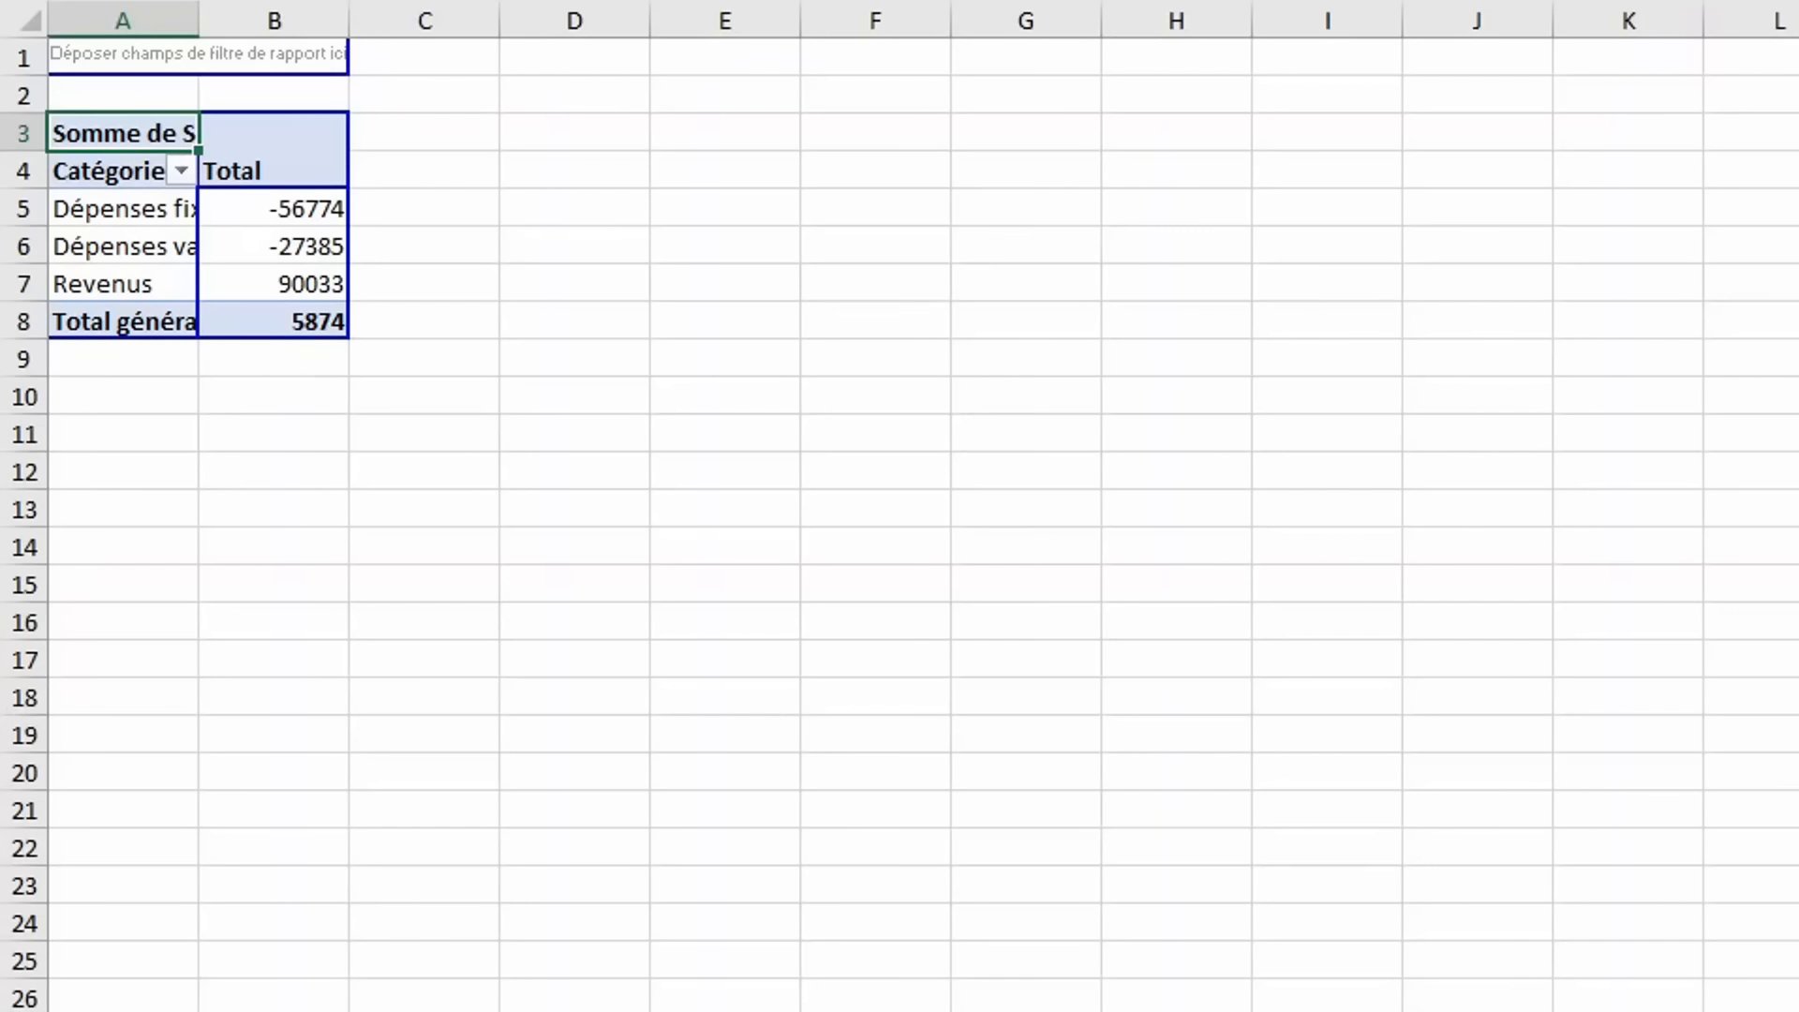
key("ctrl+Page_Up")
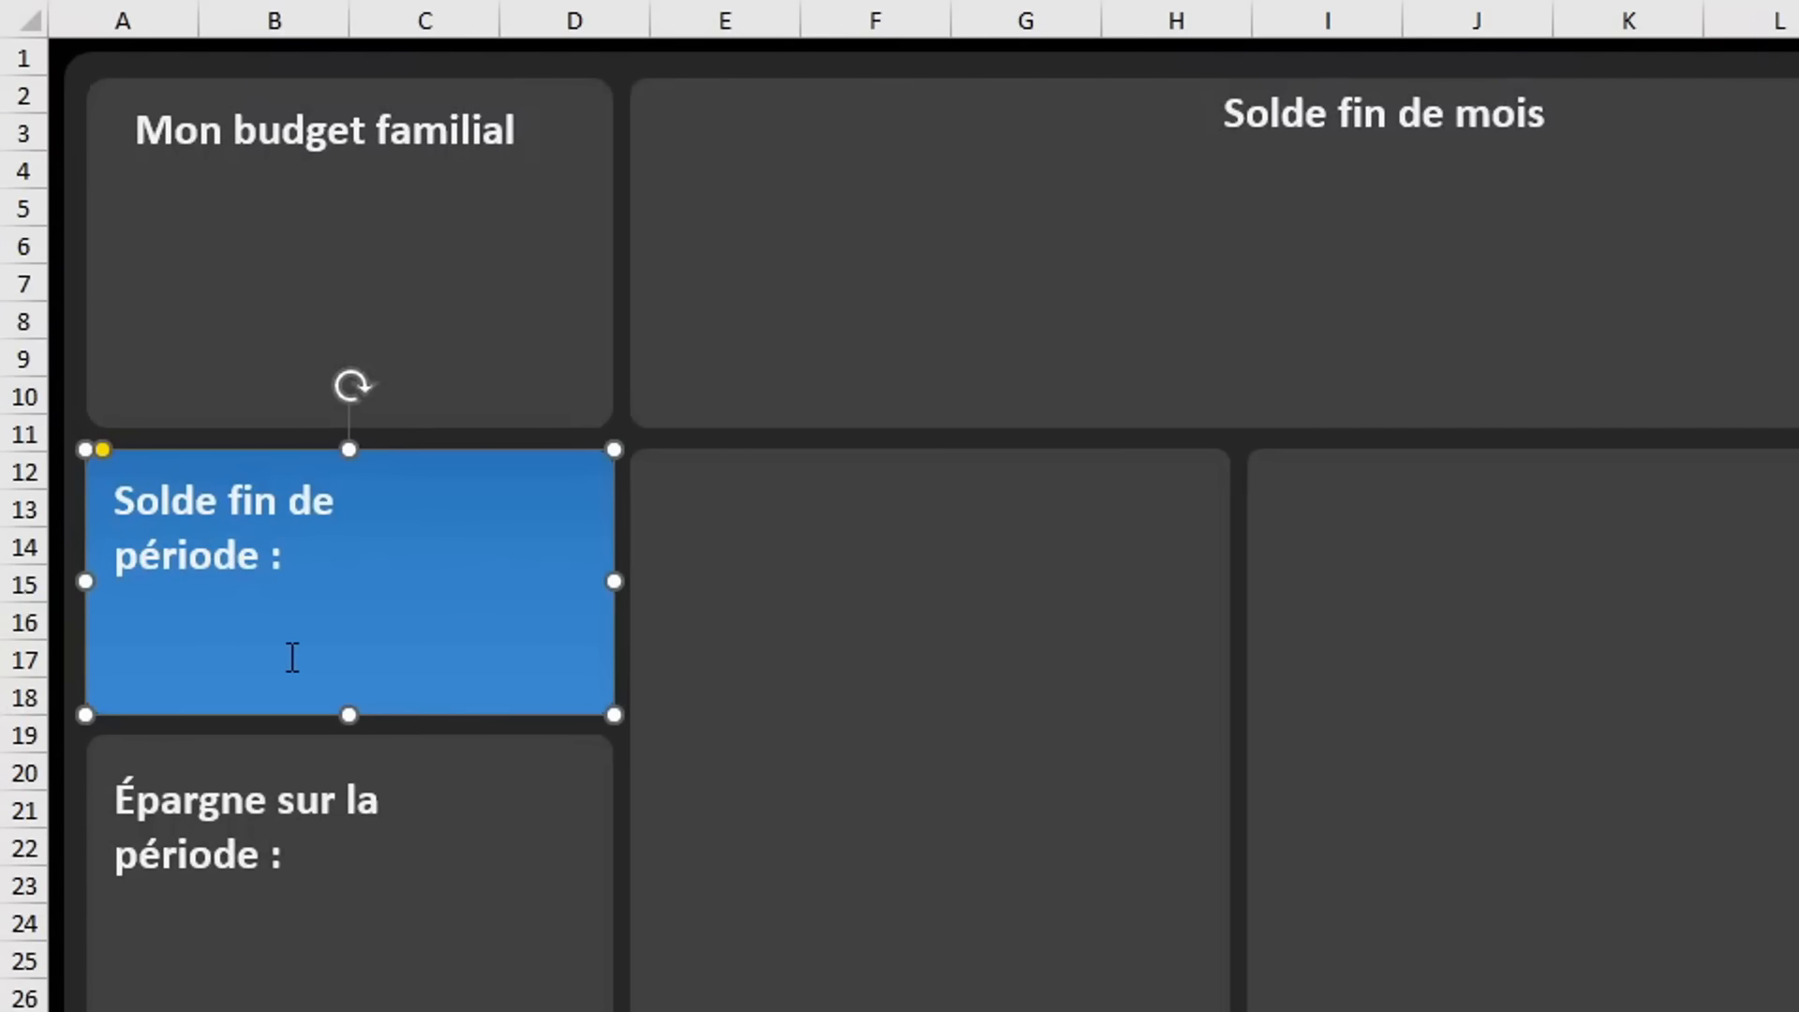
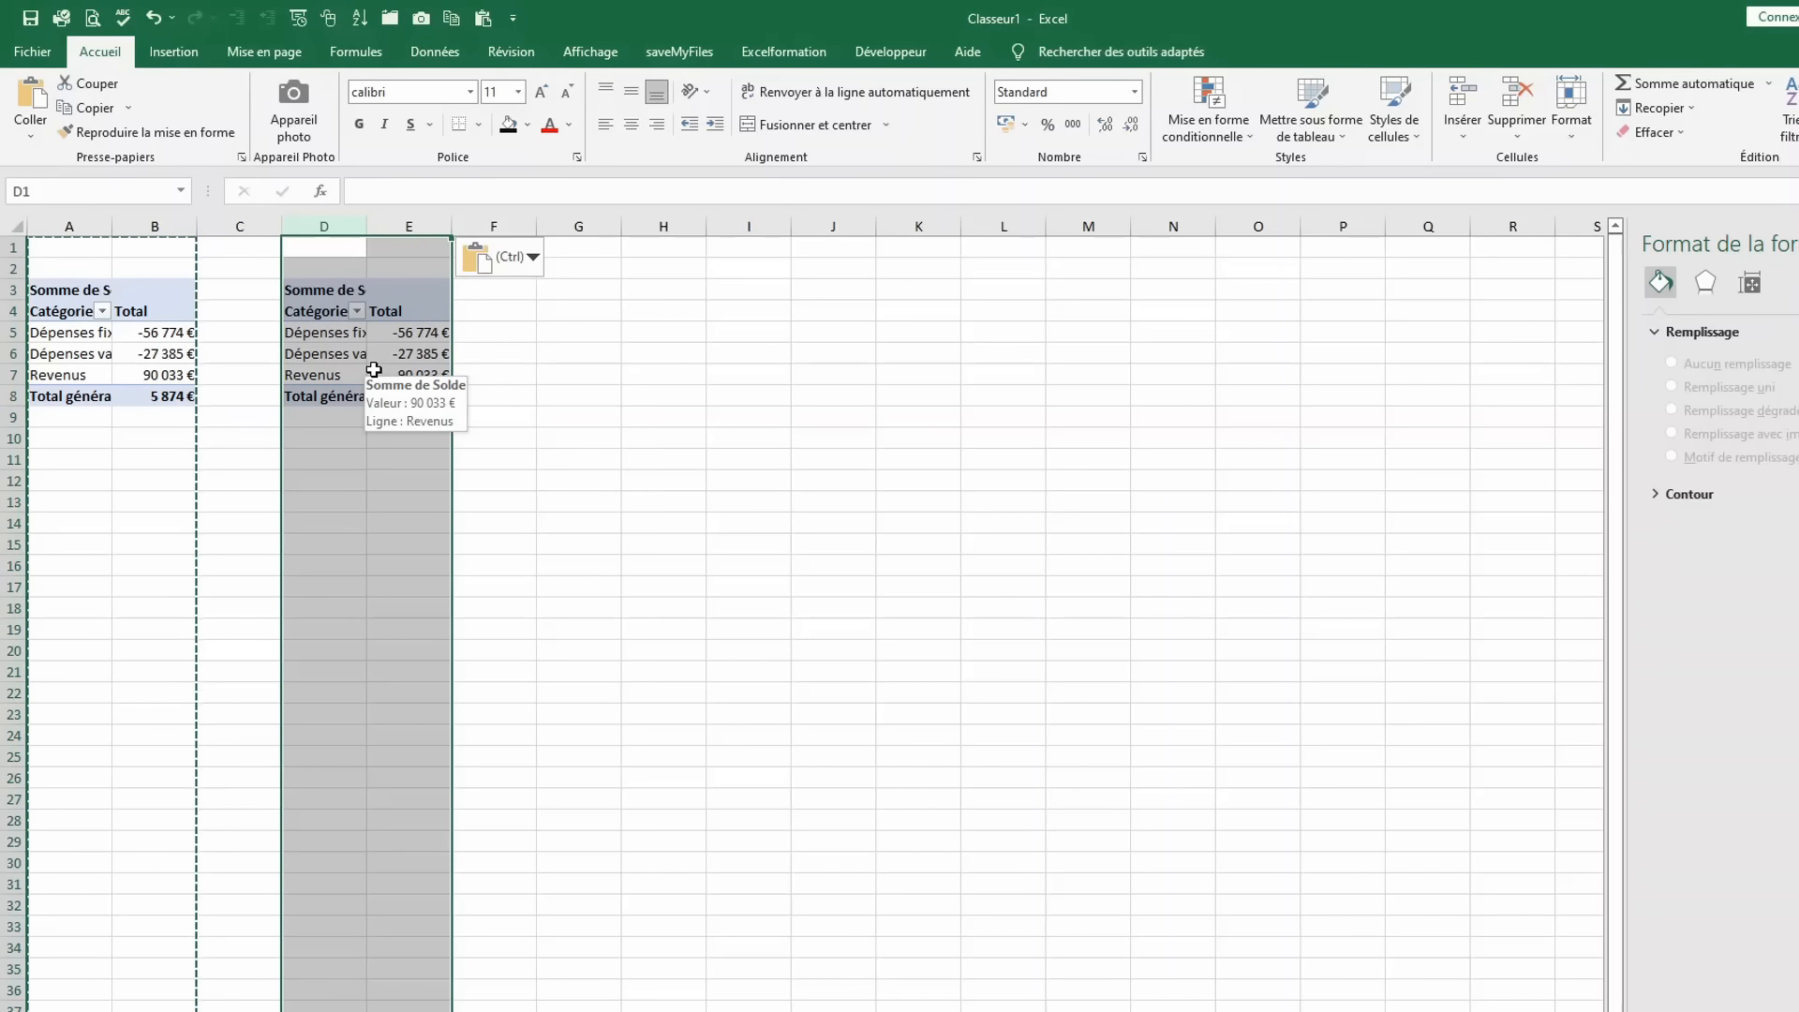
Replace the Catégorie and Solde fields of the copied pivot table in column D with the Date field.
left_click(490, 402)
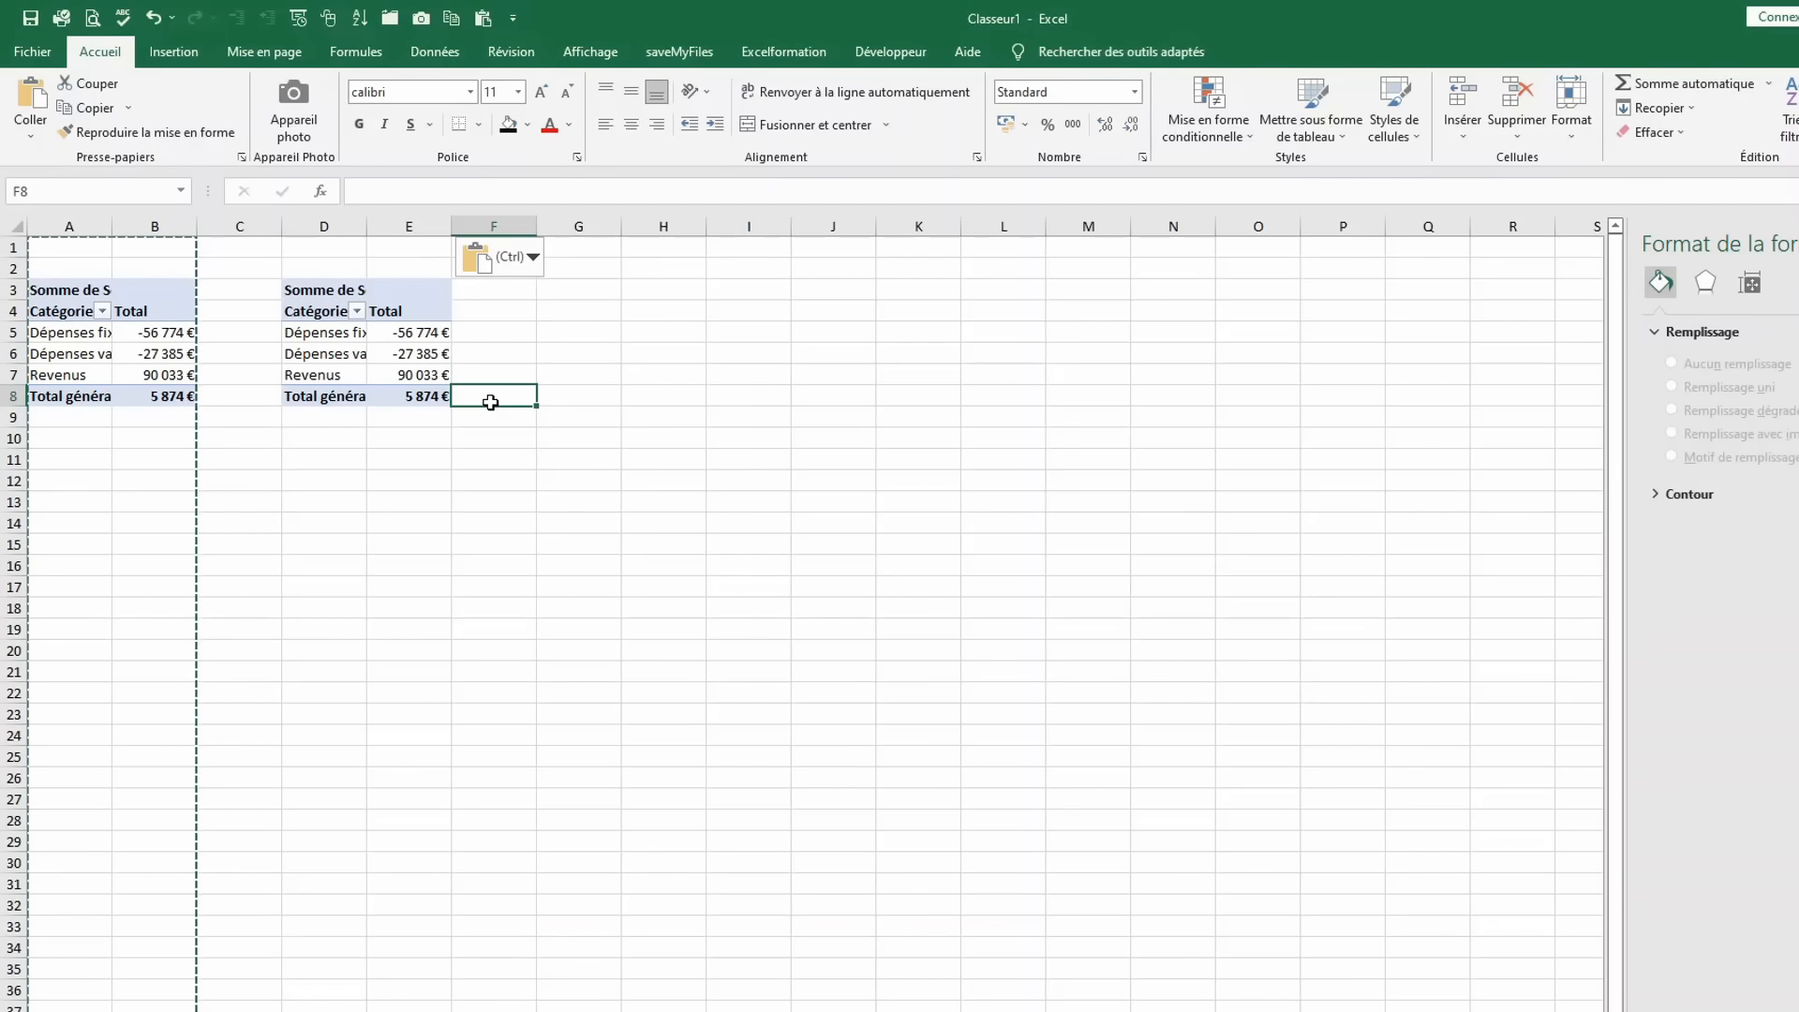
left_click(393, 371)
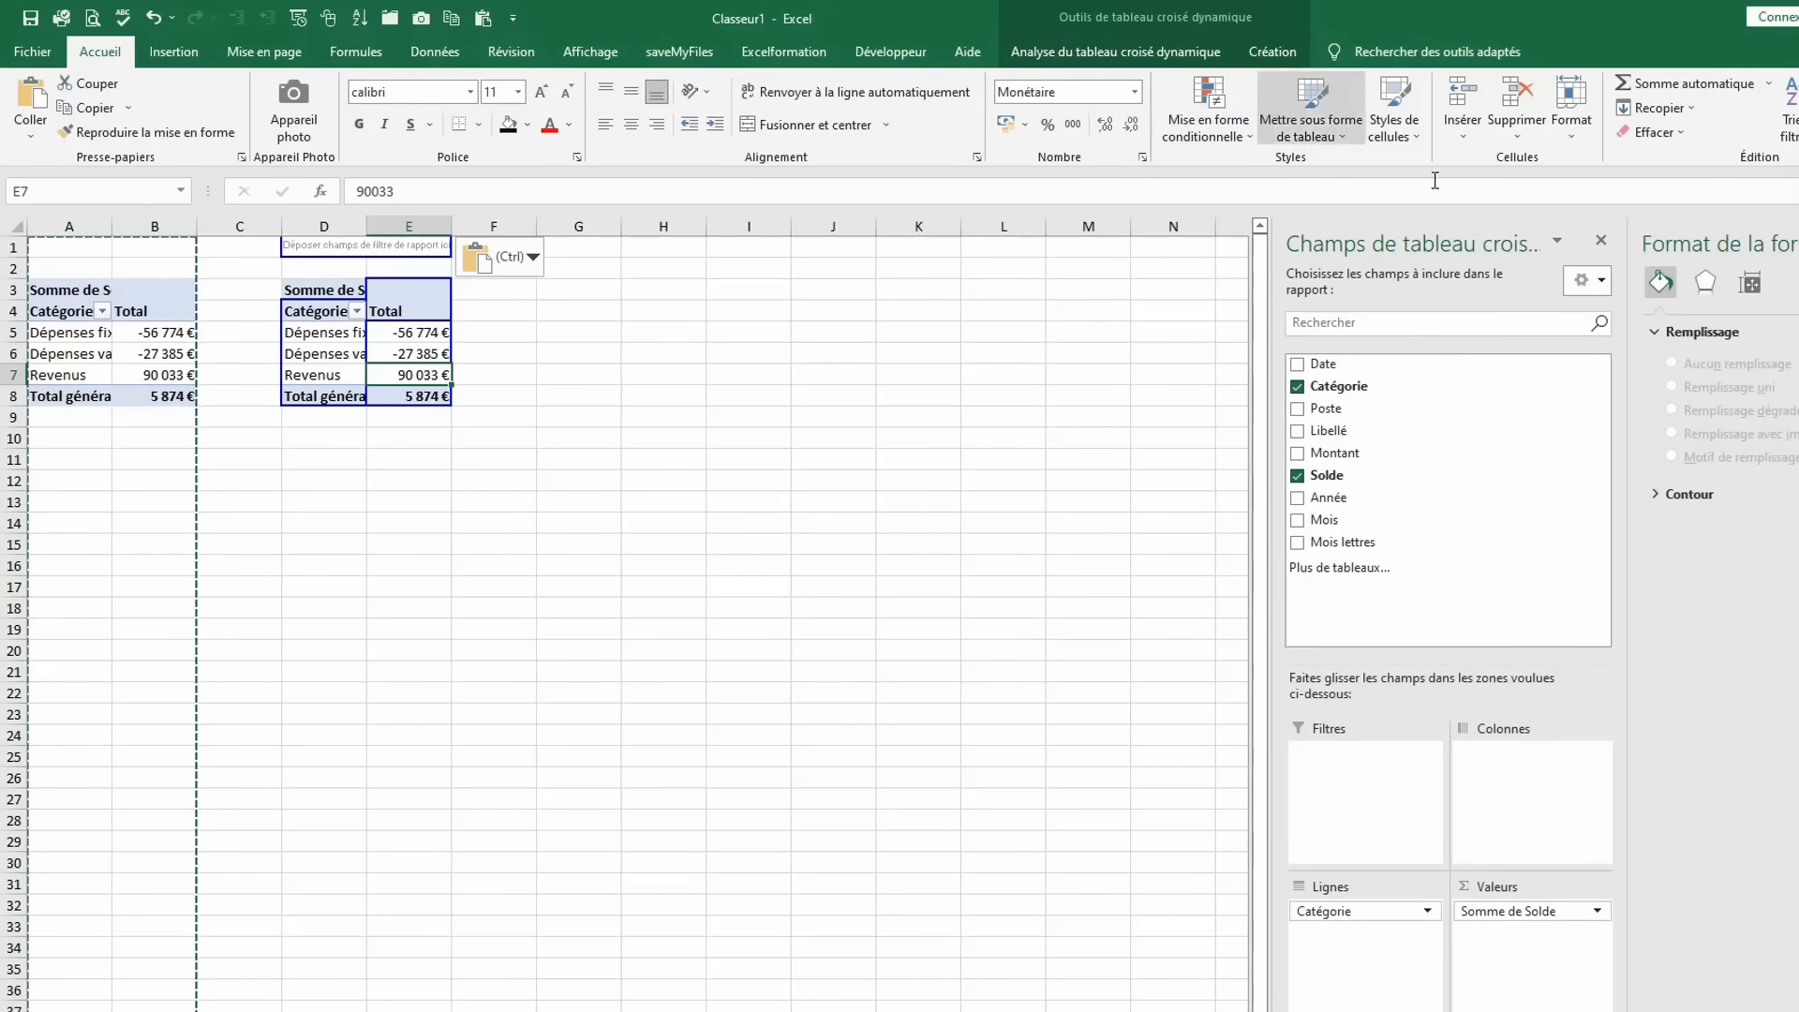
left_click(1298, 387)
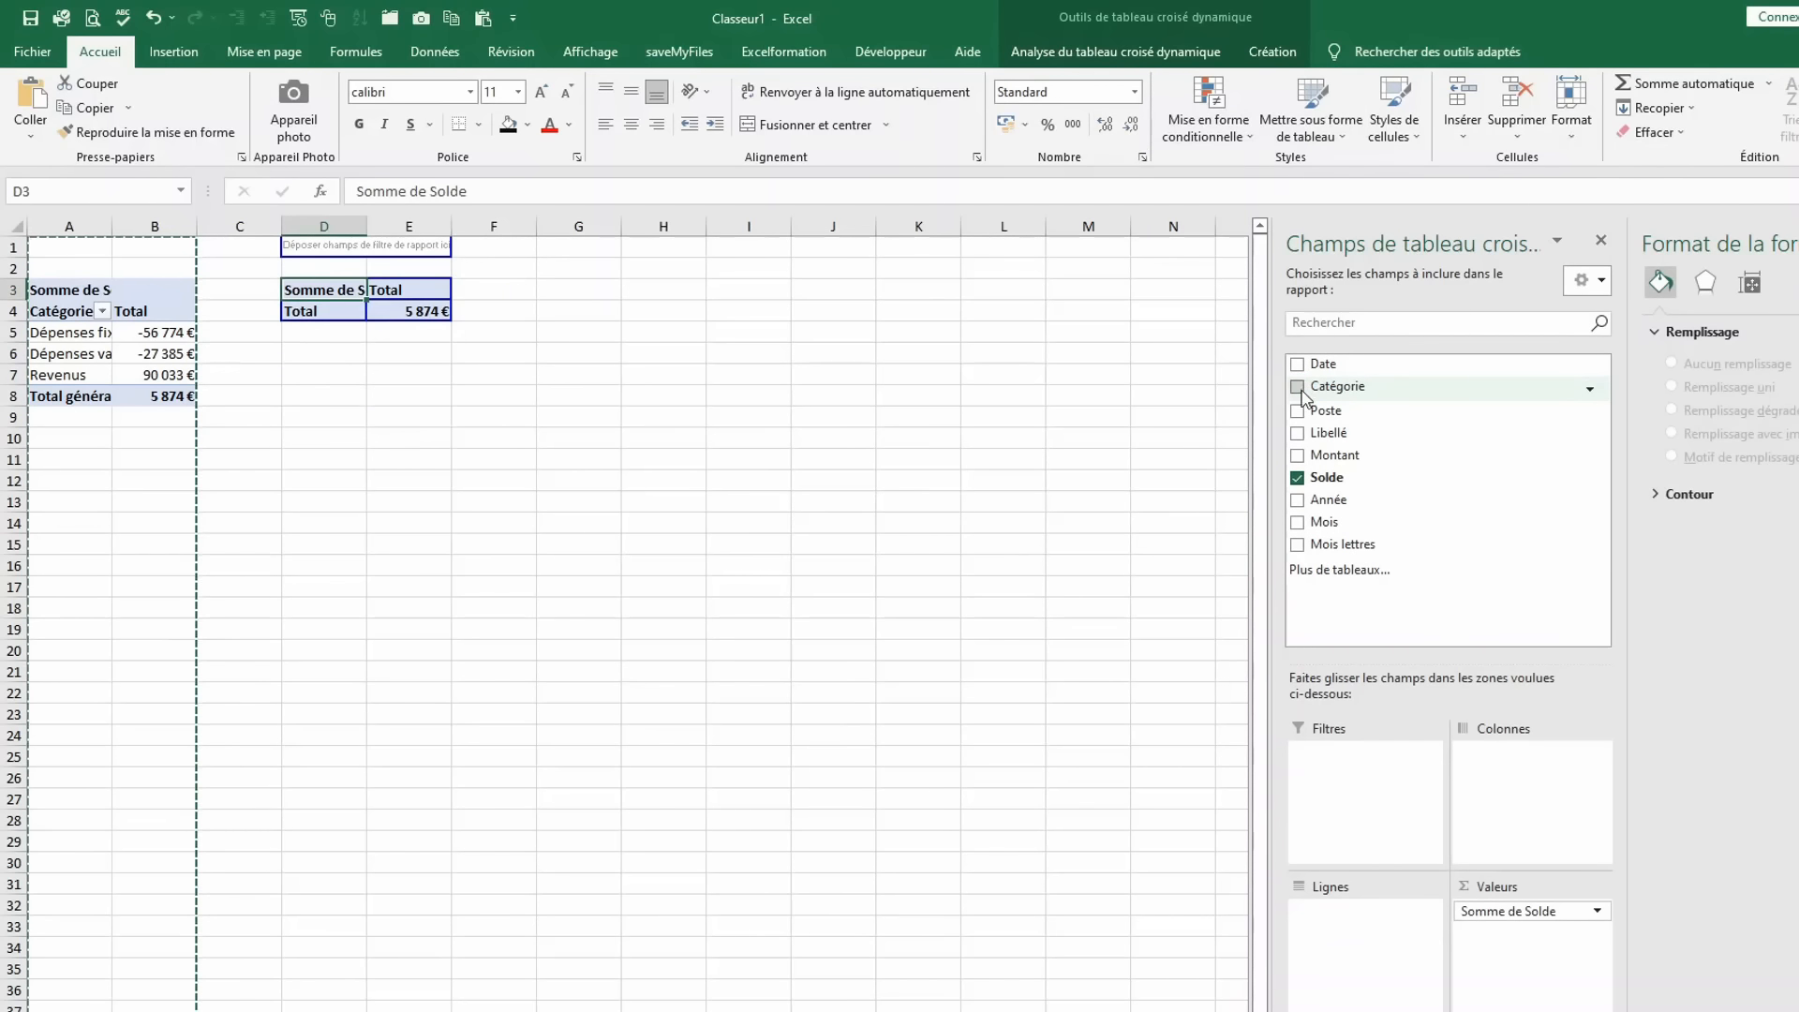
left_click(1297, 476)
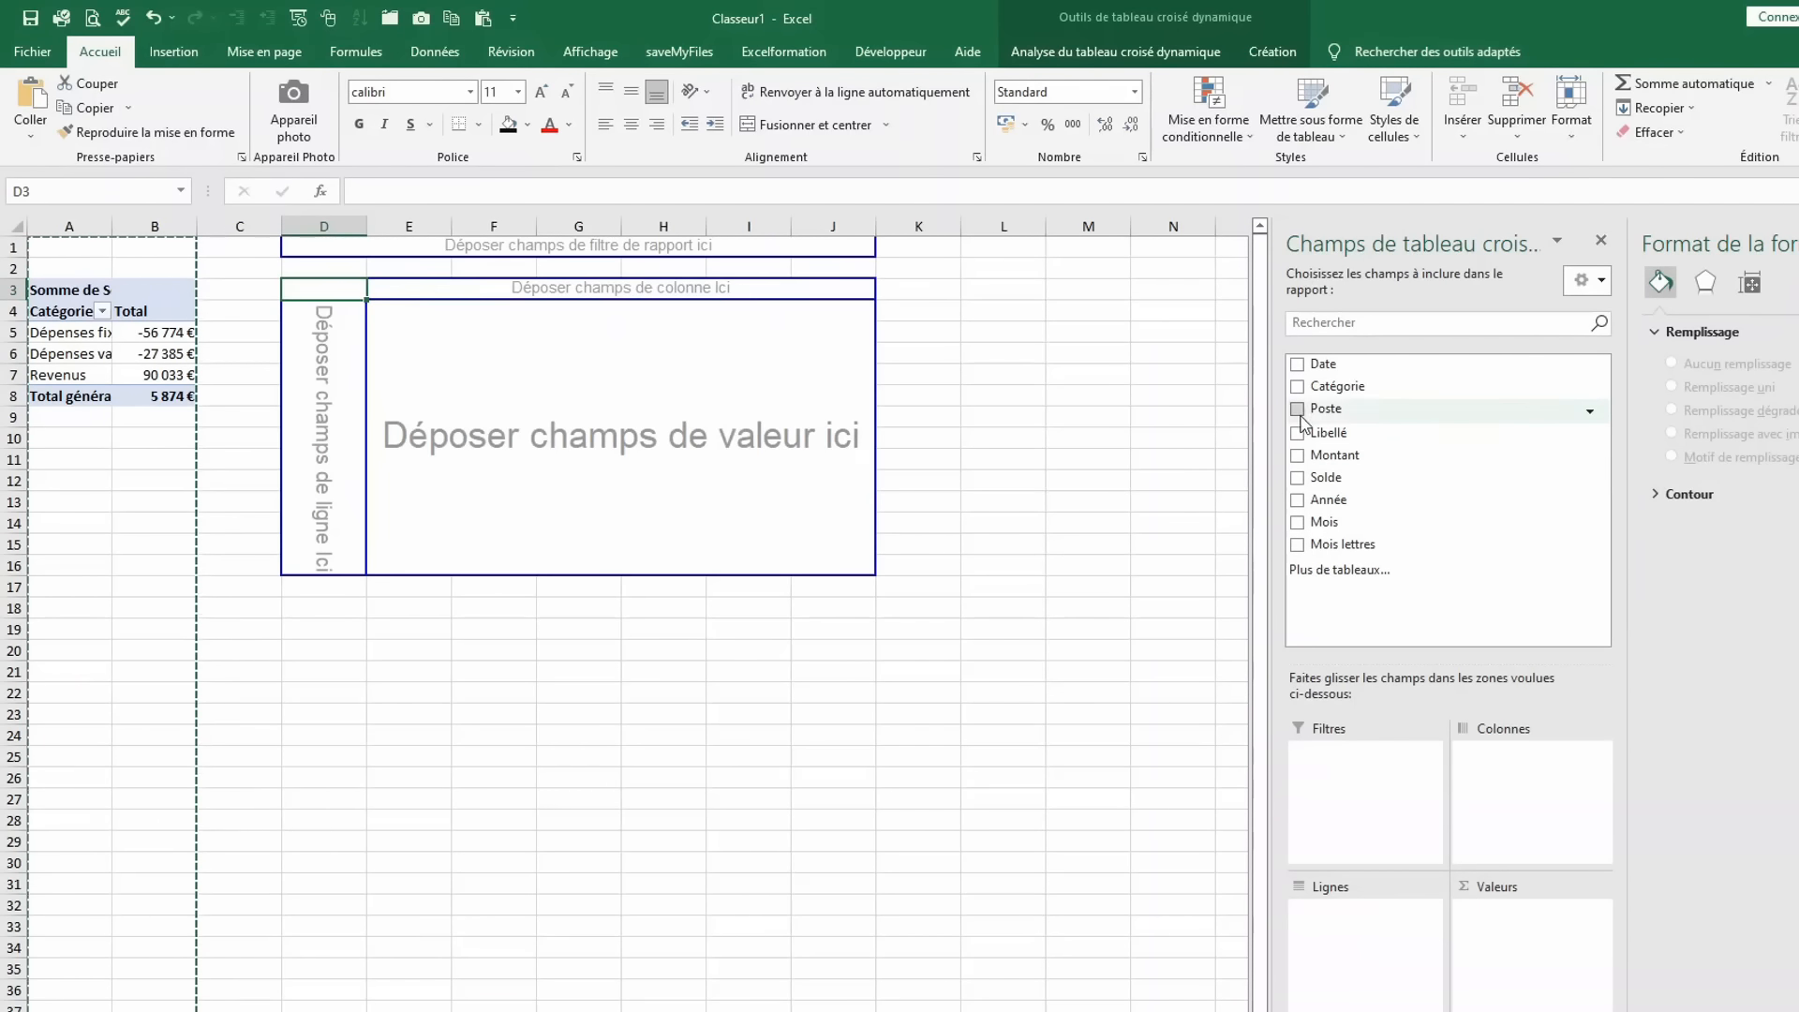
left_click(1298, 365)
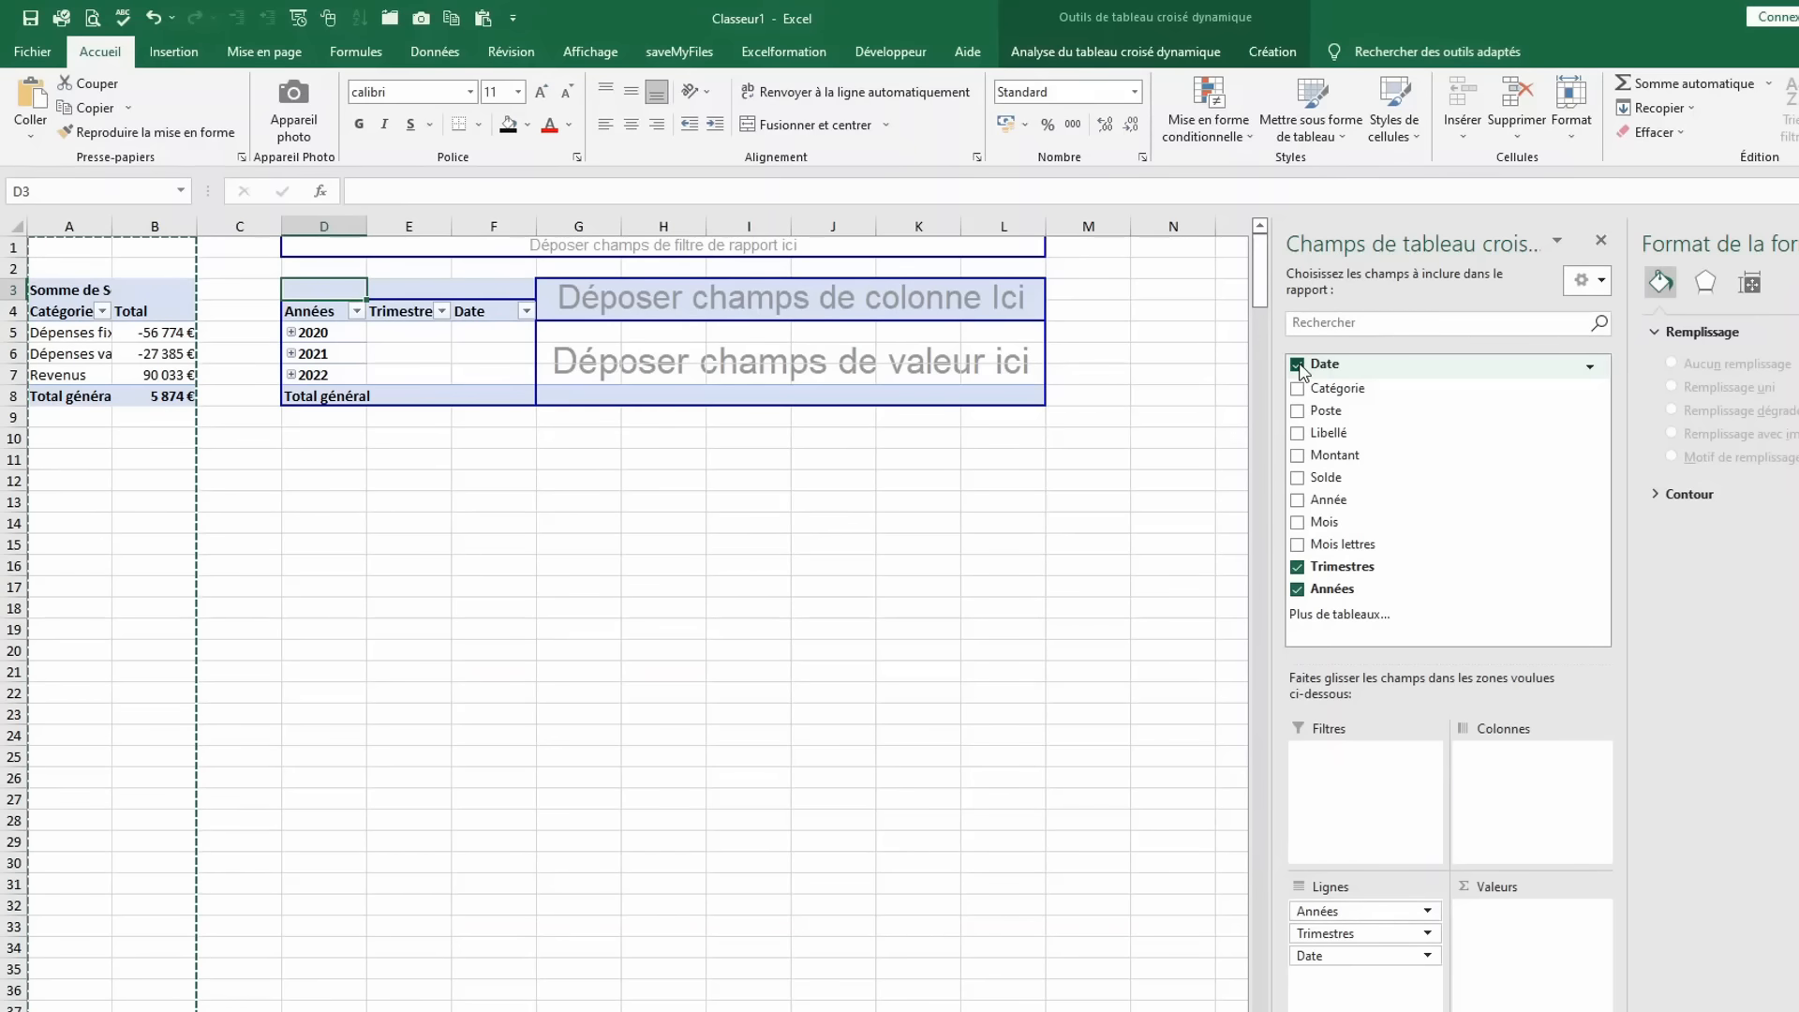
Expand 2020 and its quarter, and ungroup the Date field so the rows list individual dates.
left_click(291, 333)
left_click(375, 332)
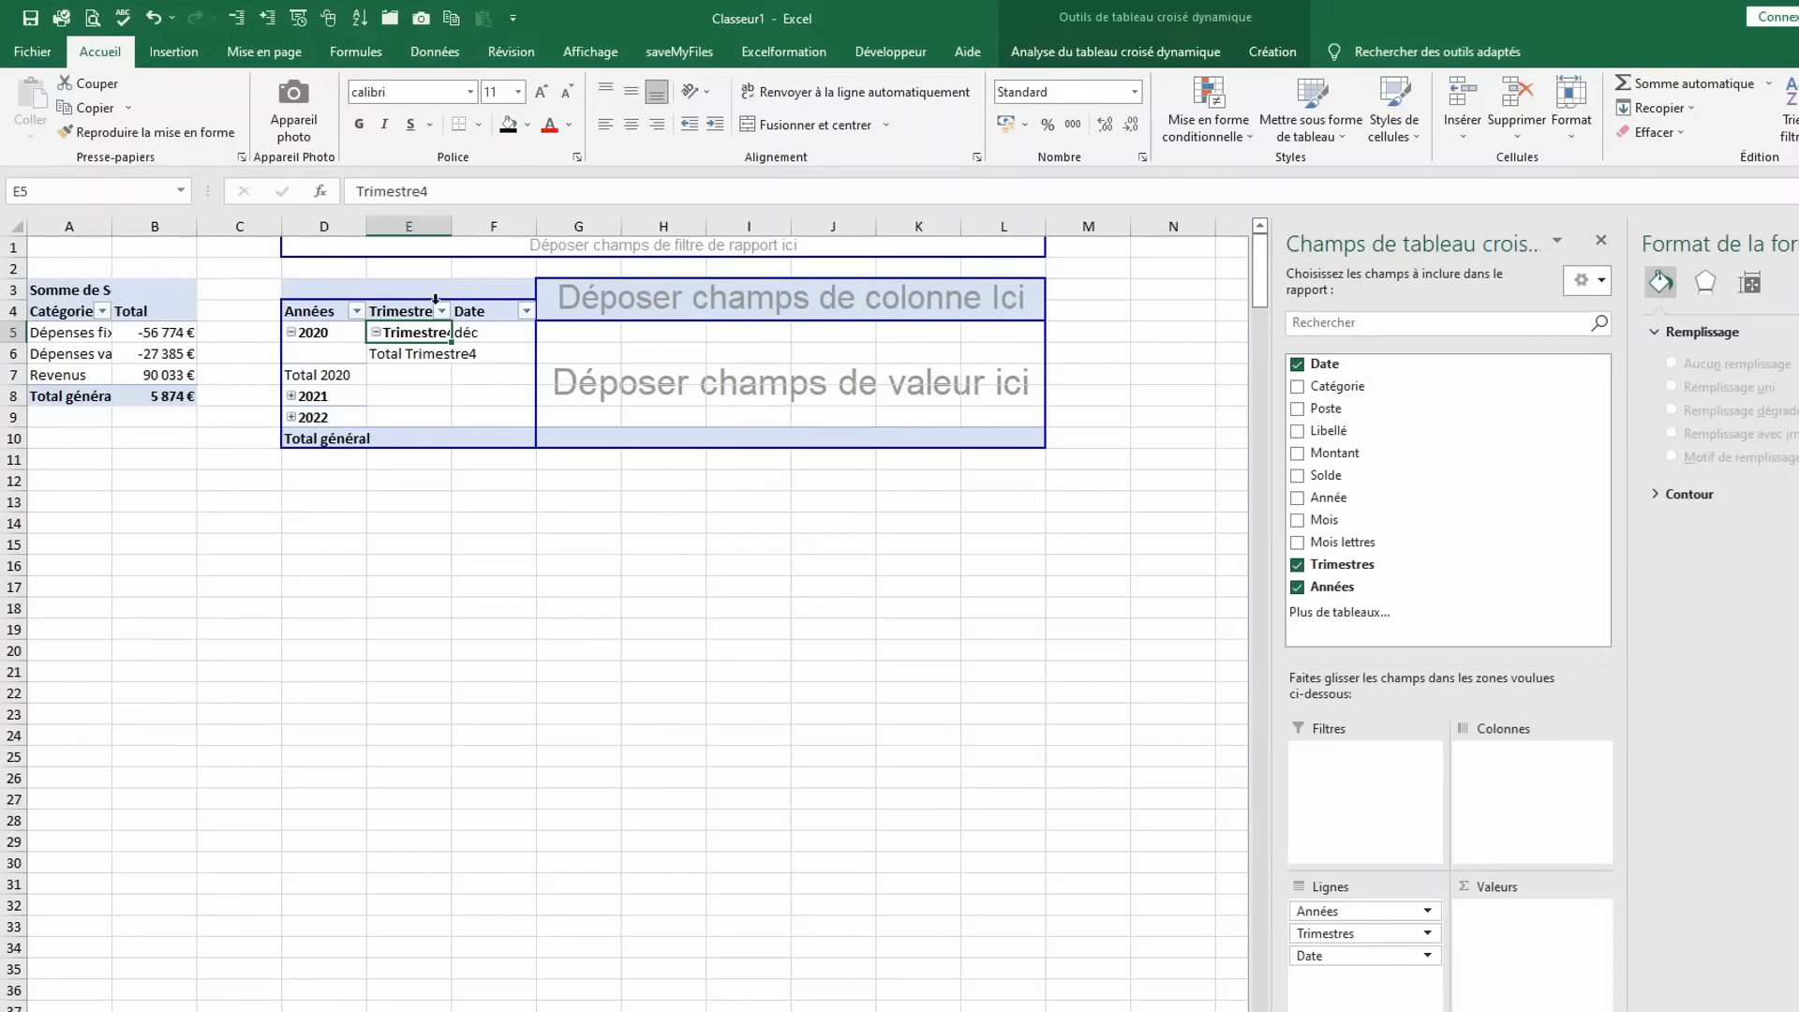
left_click(486, 332)
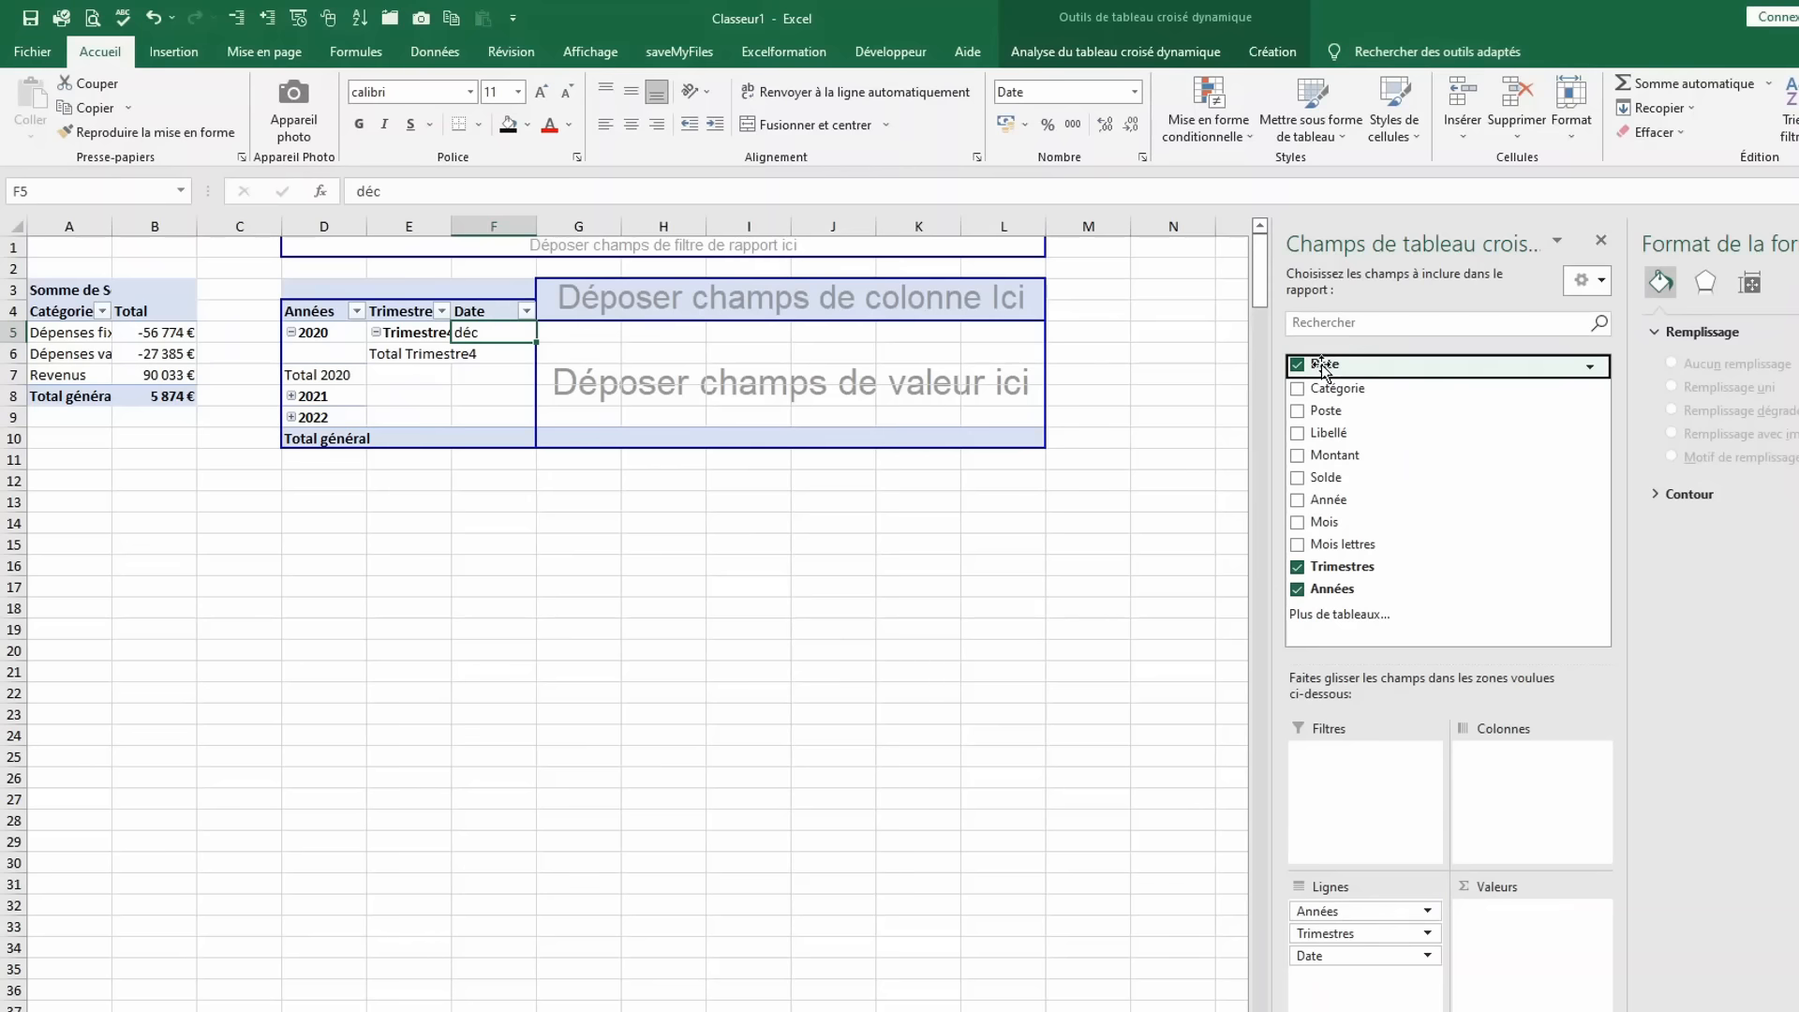
left_click(1100, 50)
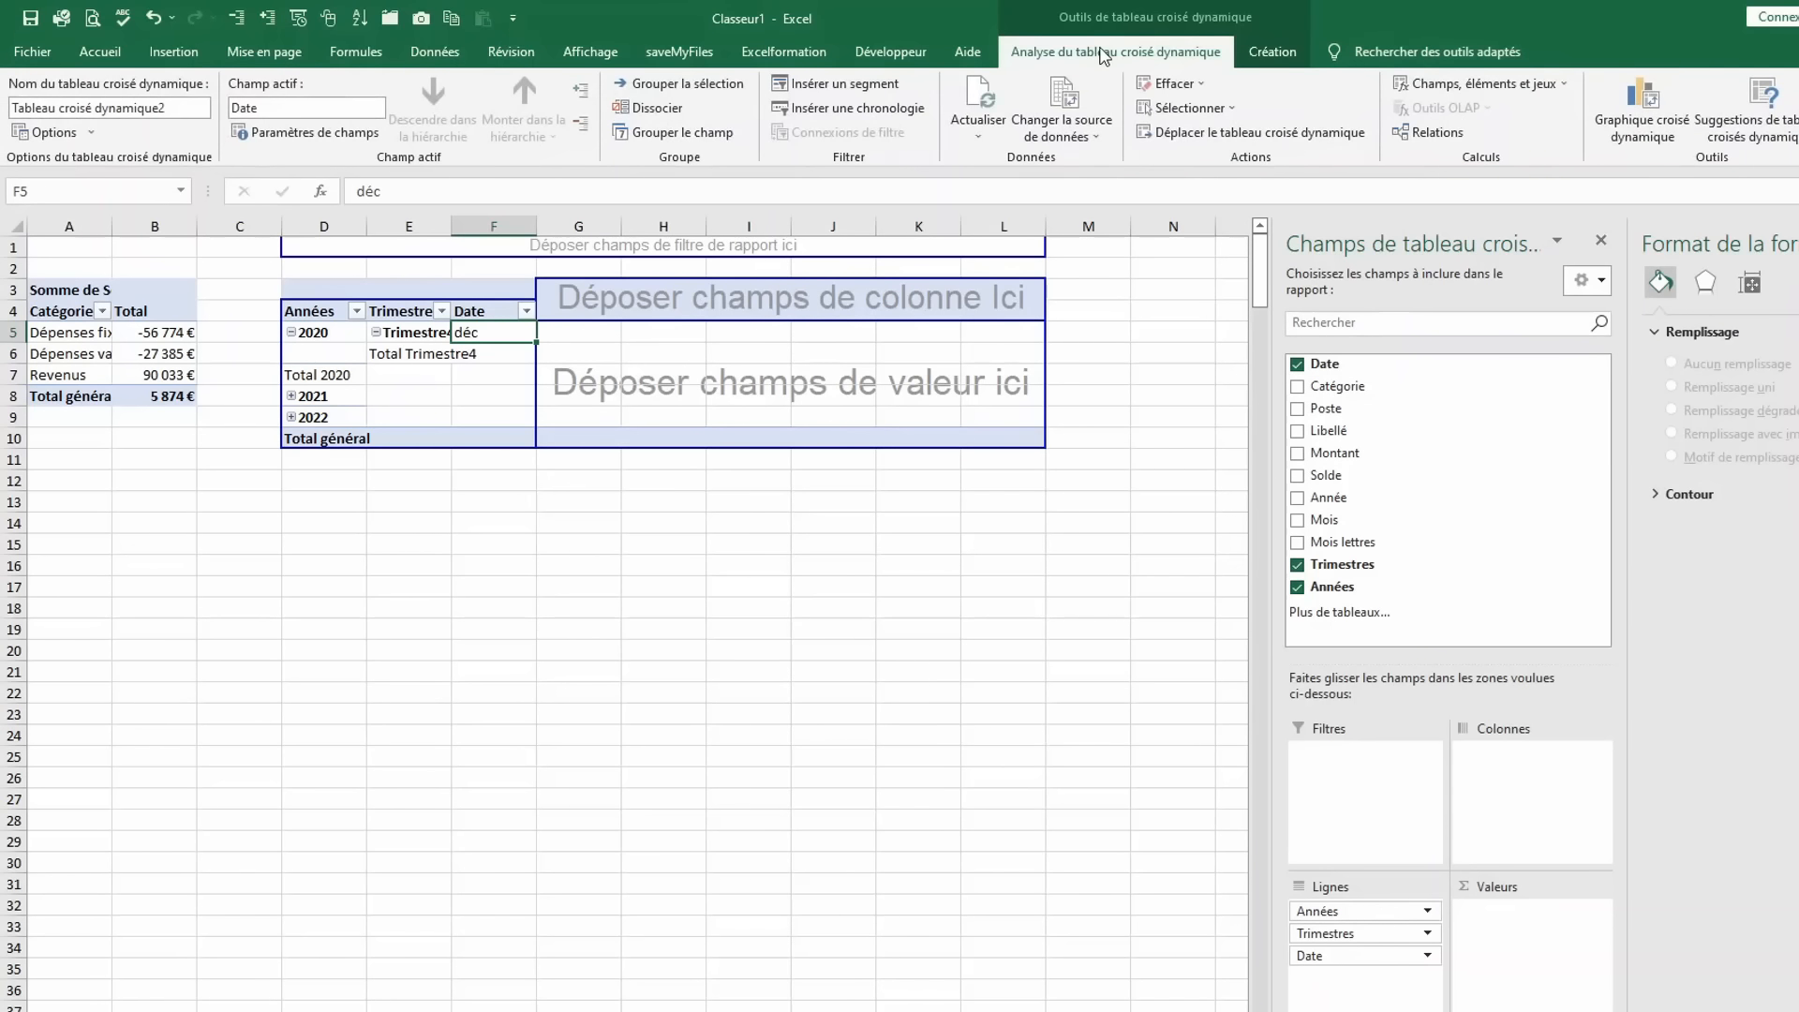
left_click(660, 109)
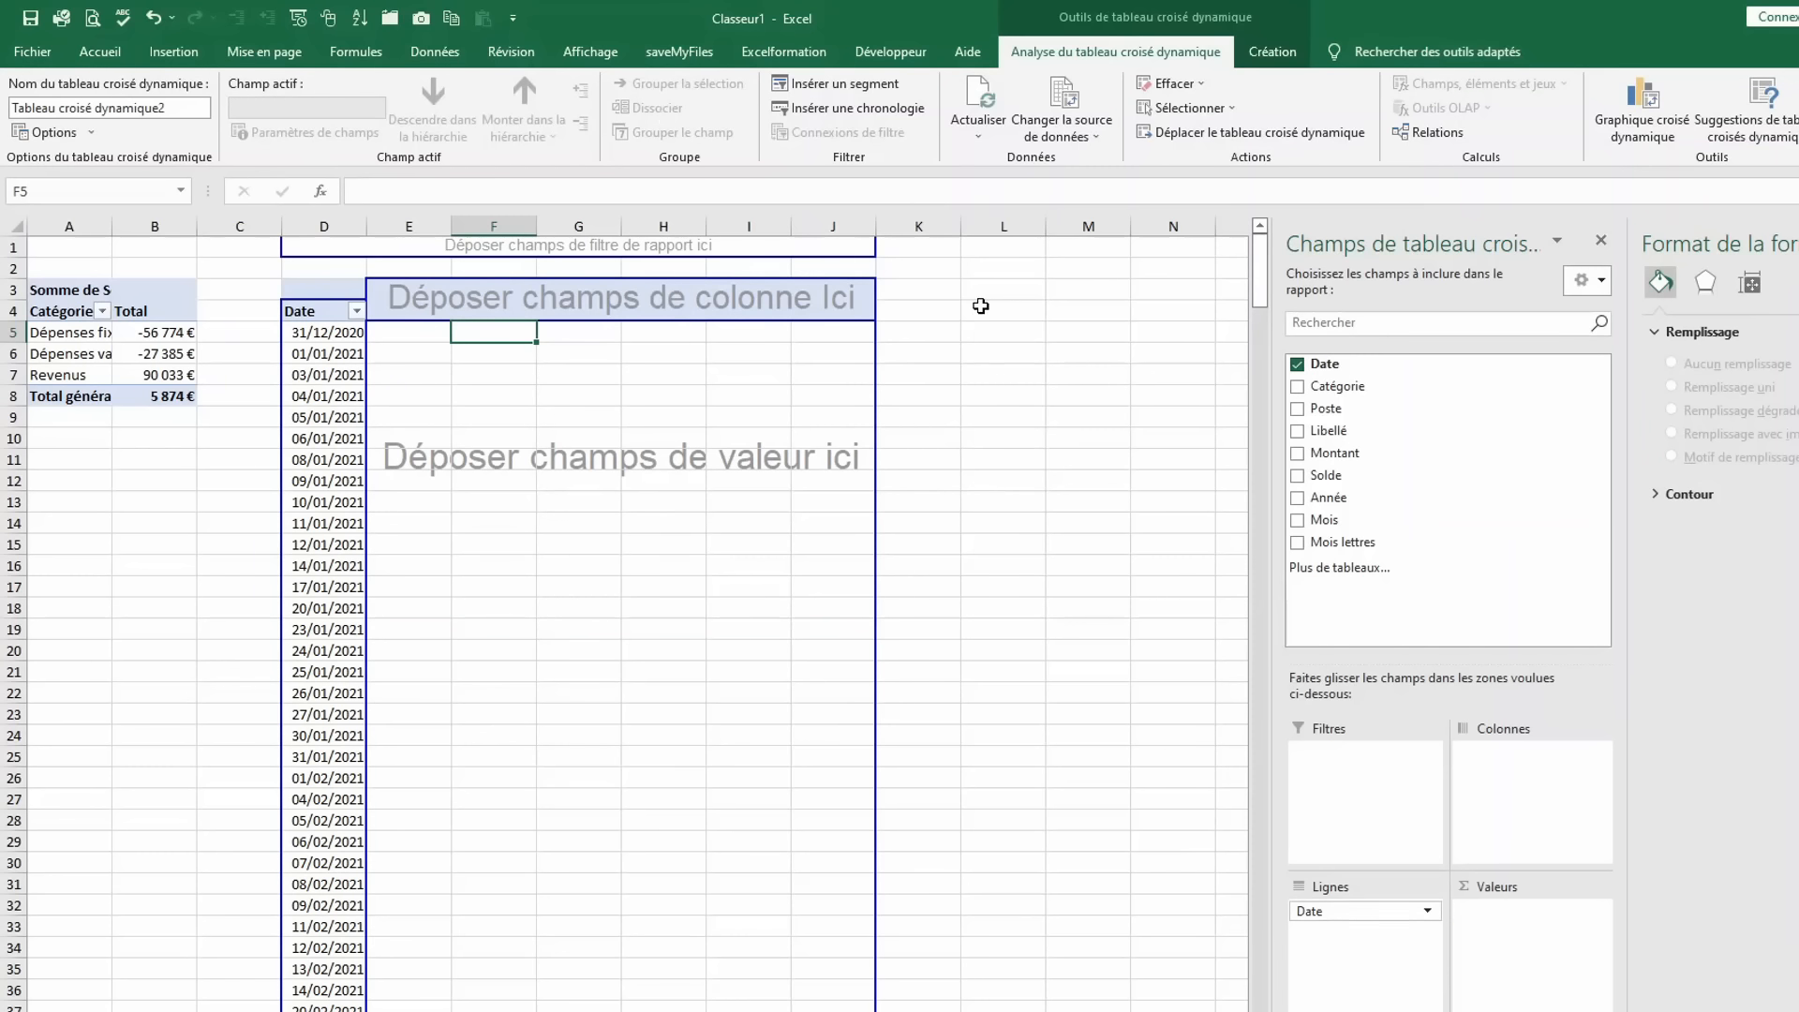
Label cell L4 "Date min" and enter a formula in M4 that returns the first date of the list, in D5.
left_click(978, 306)
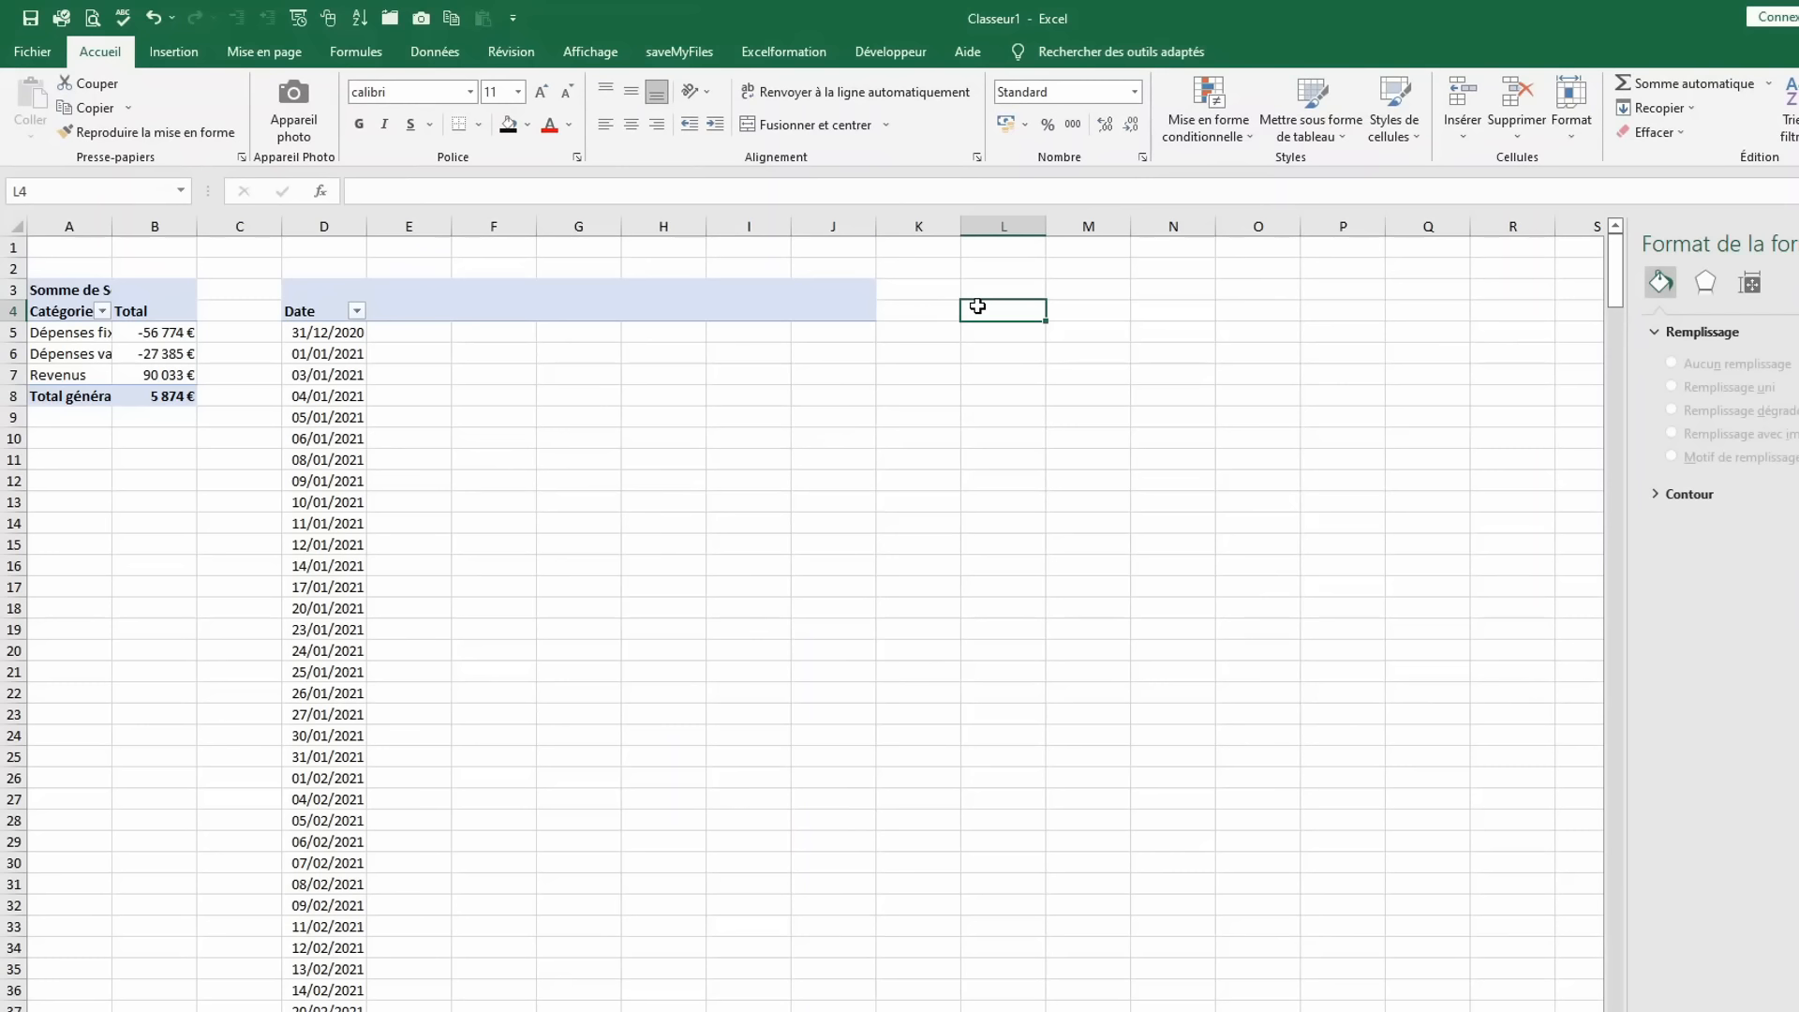
type("Date m")
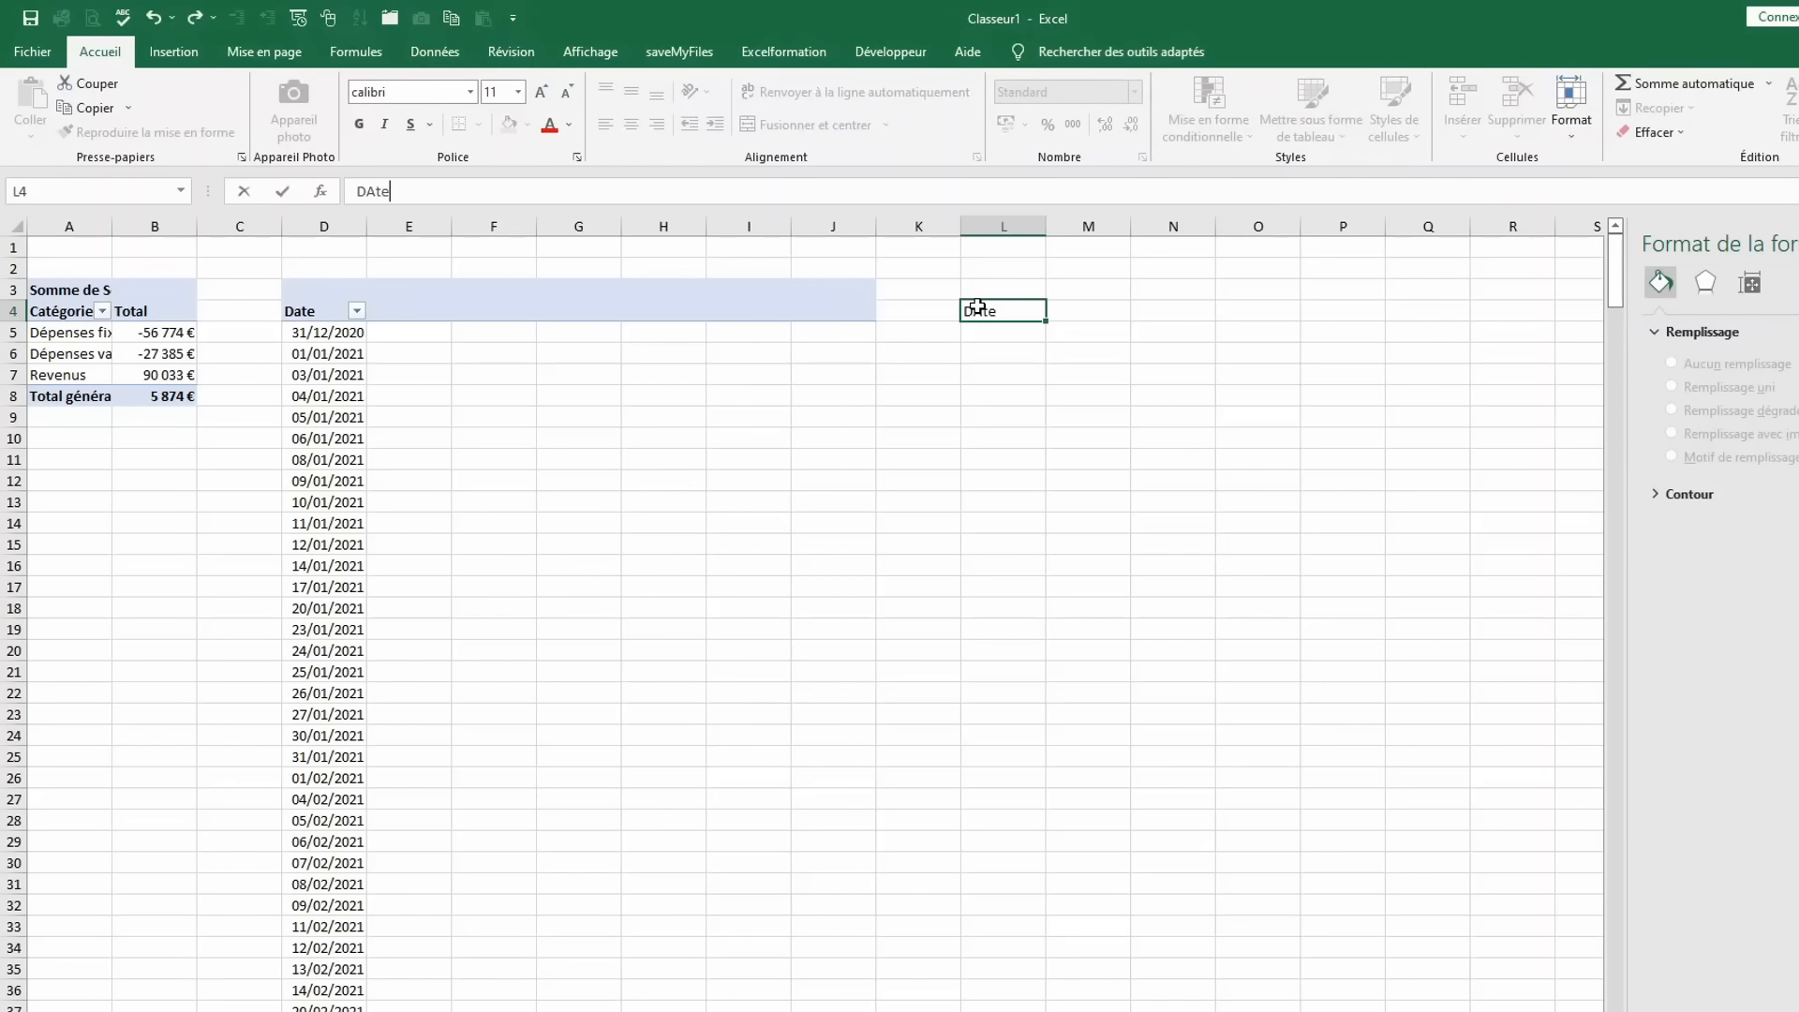
type("in")
left_click(1069, 315)
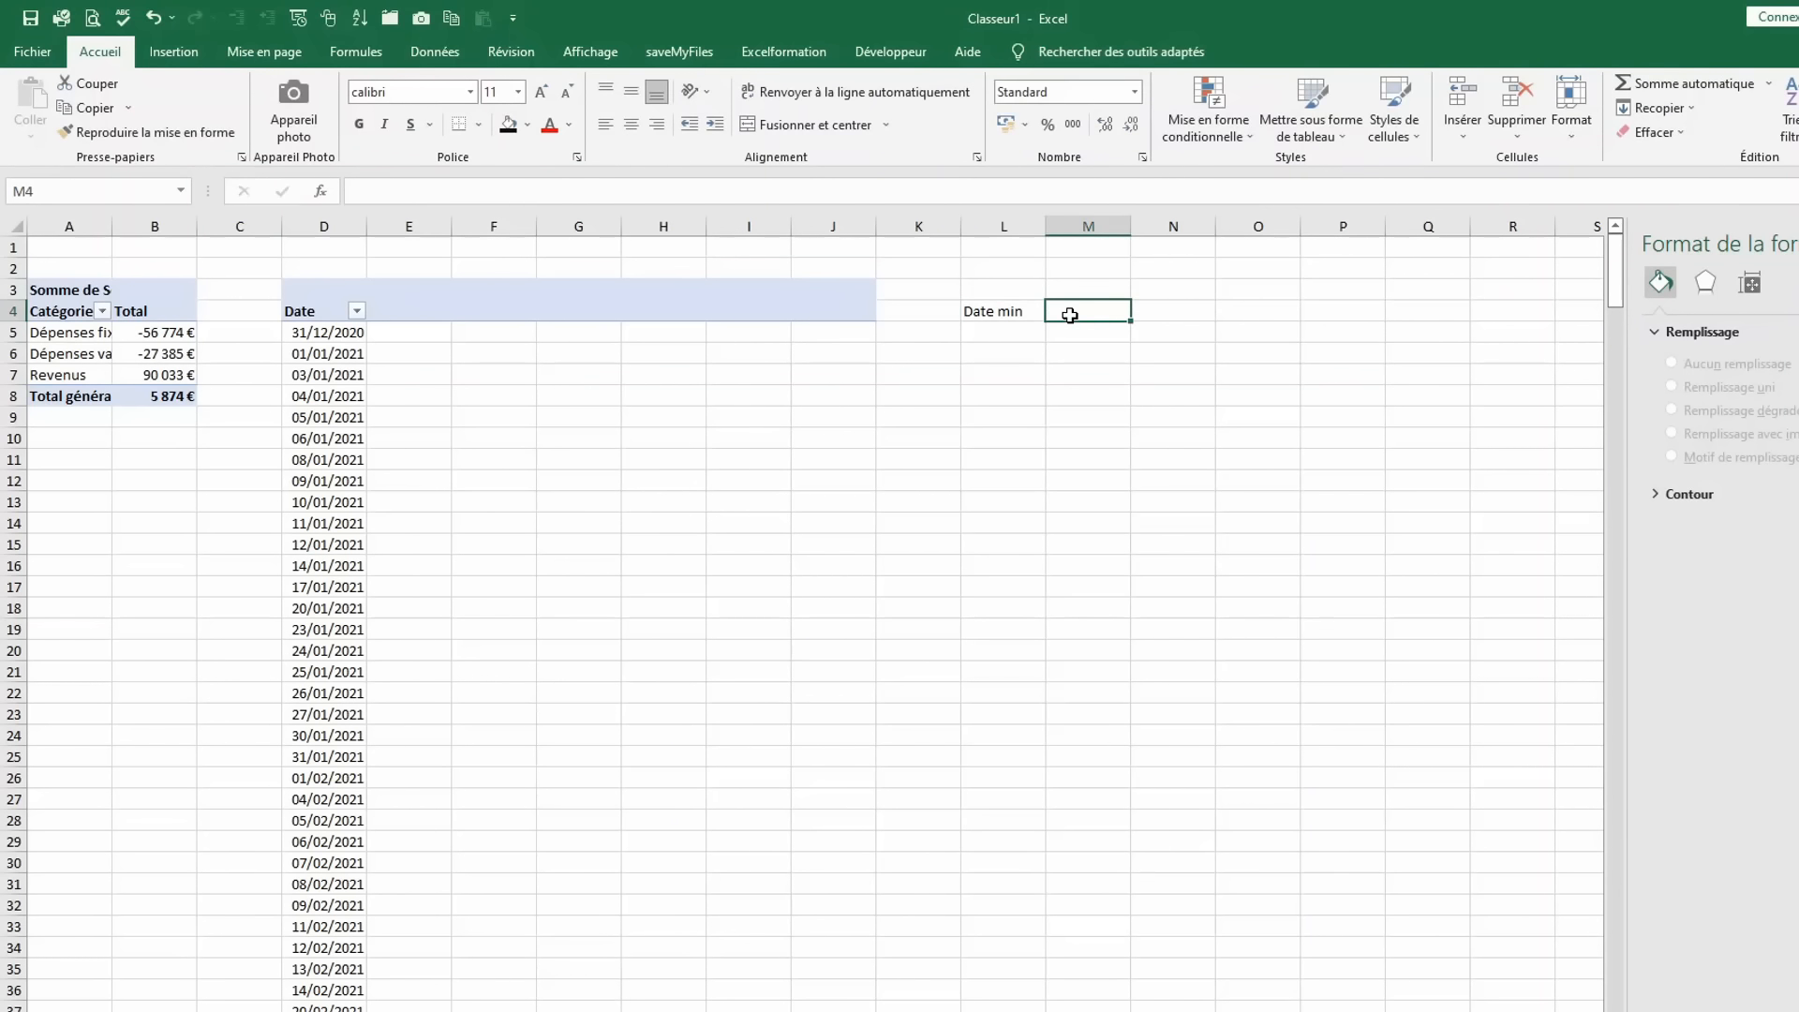
type("=")
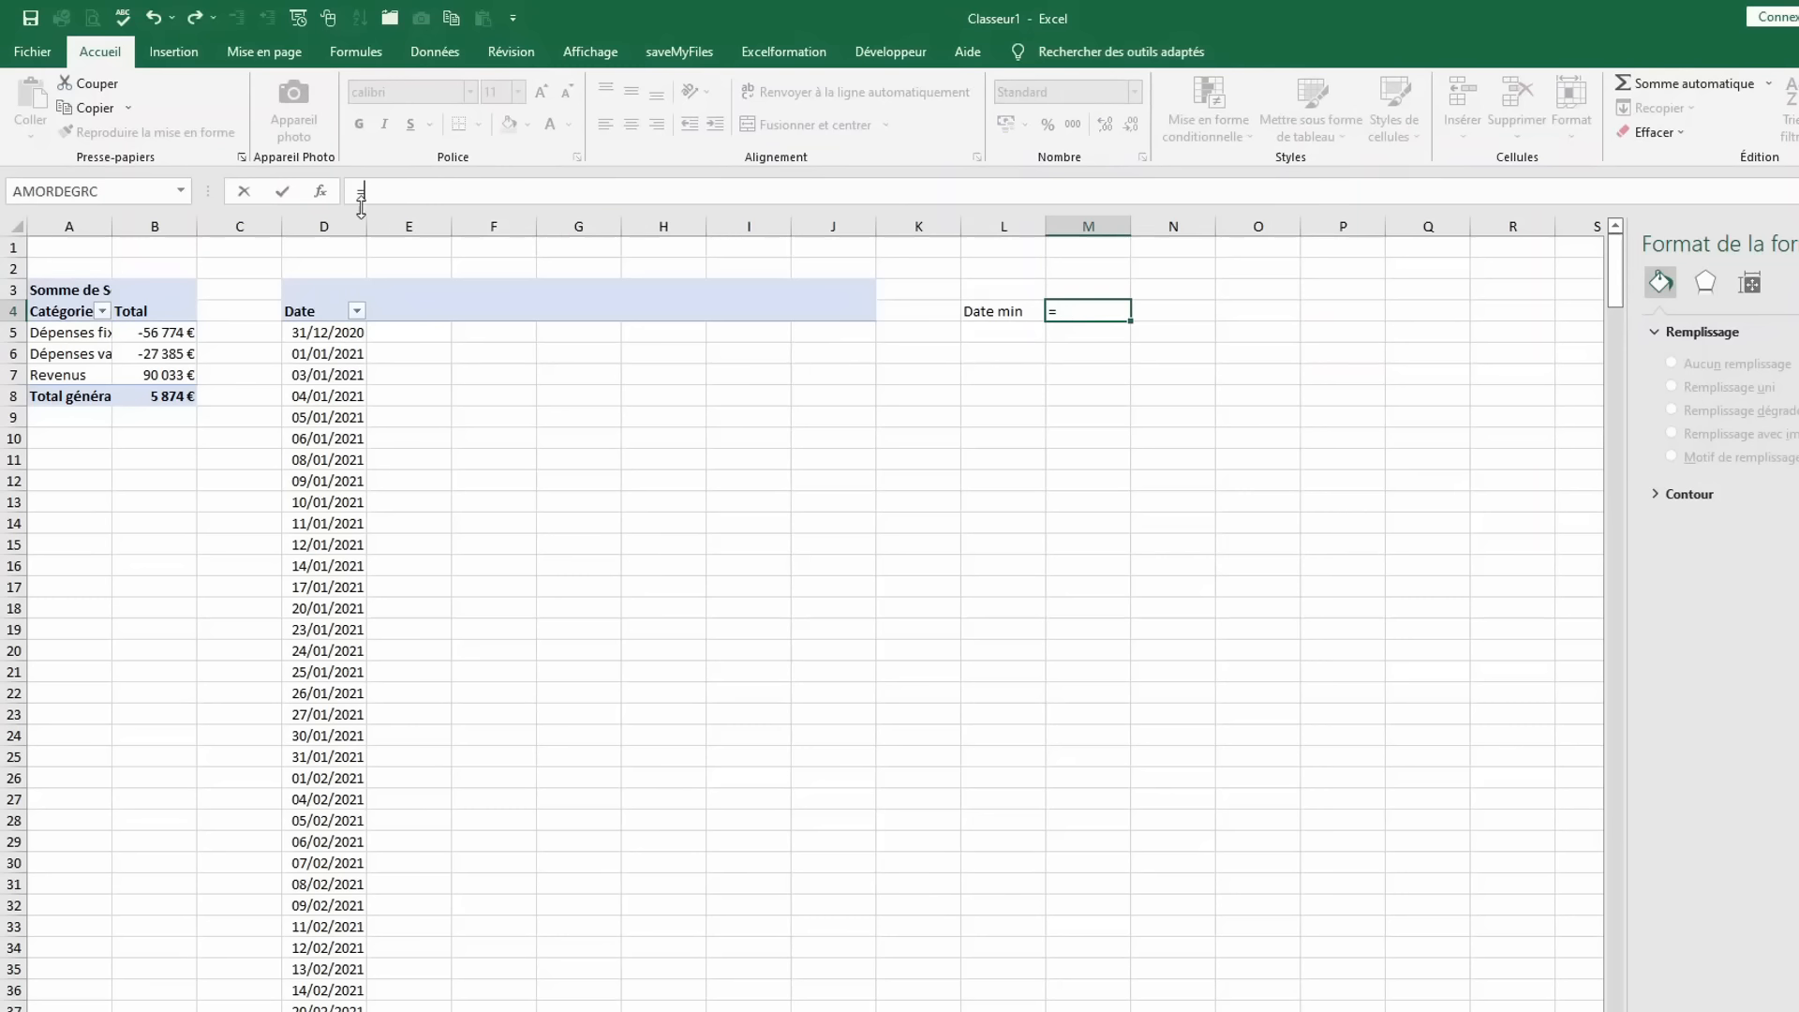
type("min(")
left_click(337, 333)
key("Return")
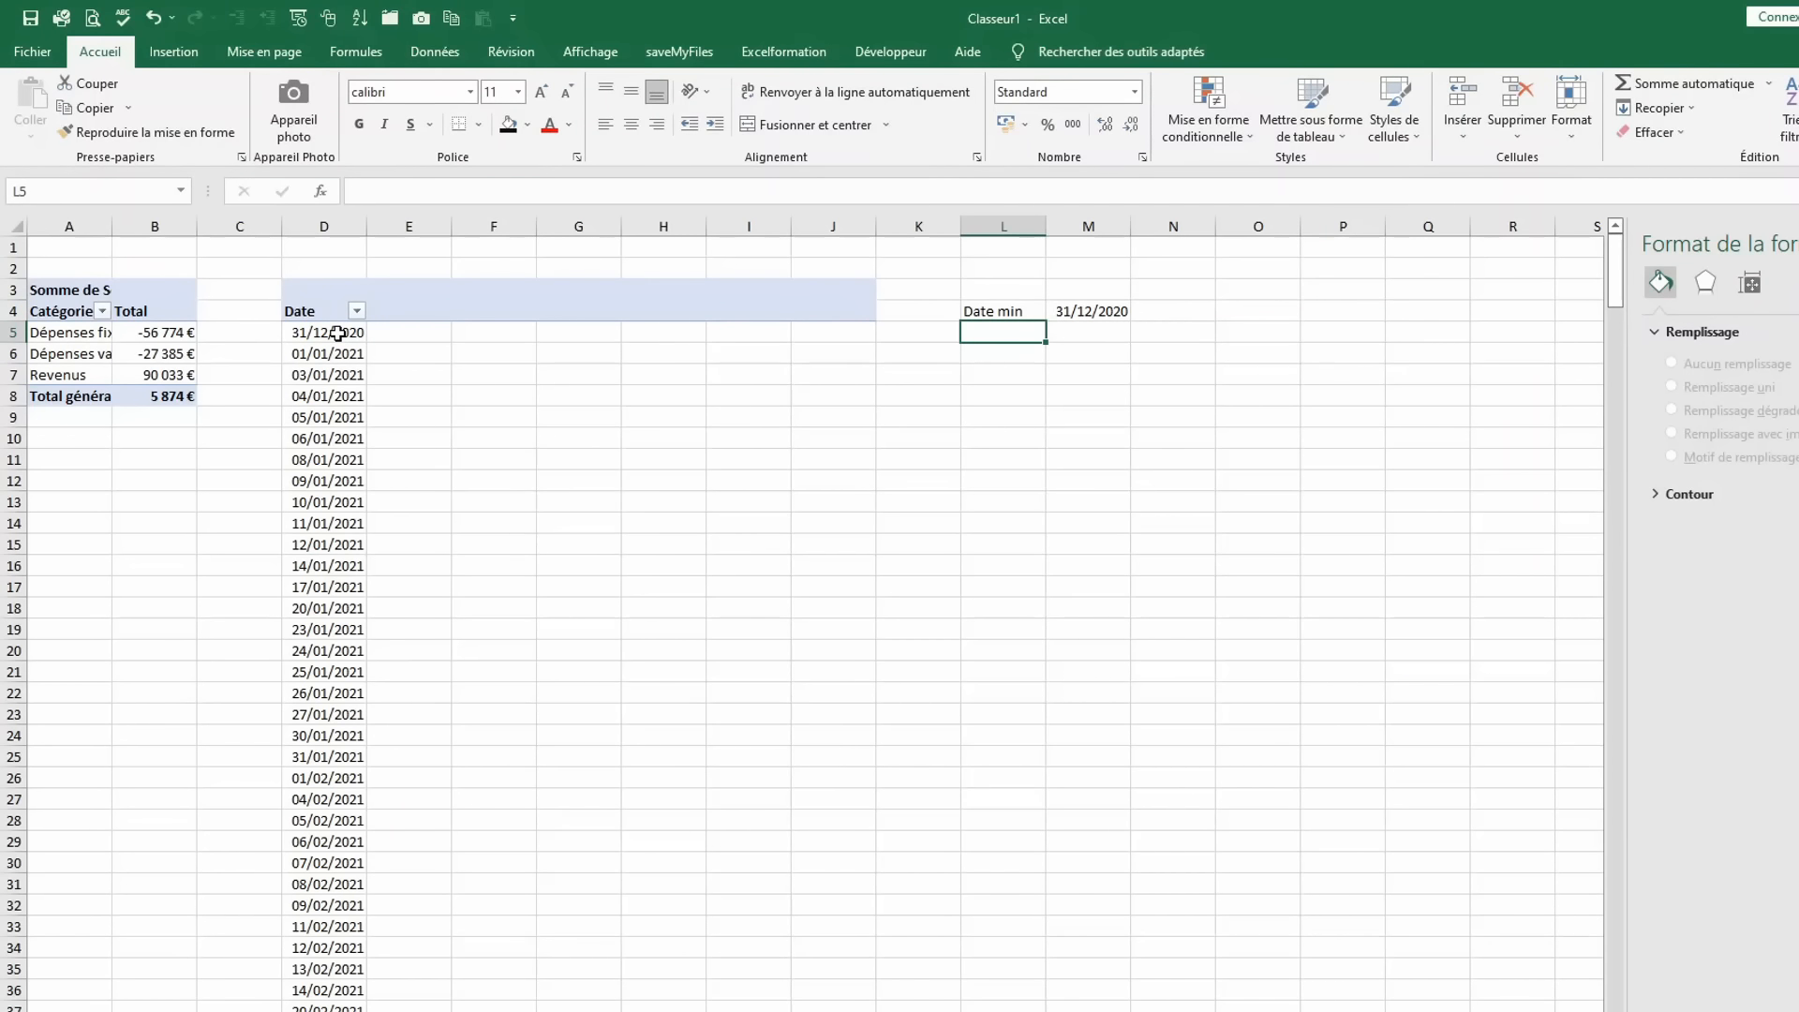
Turn off the row and column grand totals of the Date pivot table so its list ends on the last date.
left_click(328, 566)
key("ctrl+Down")
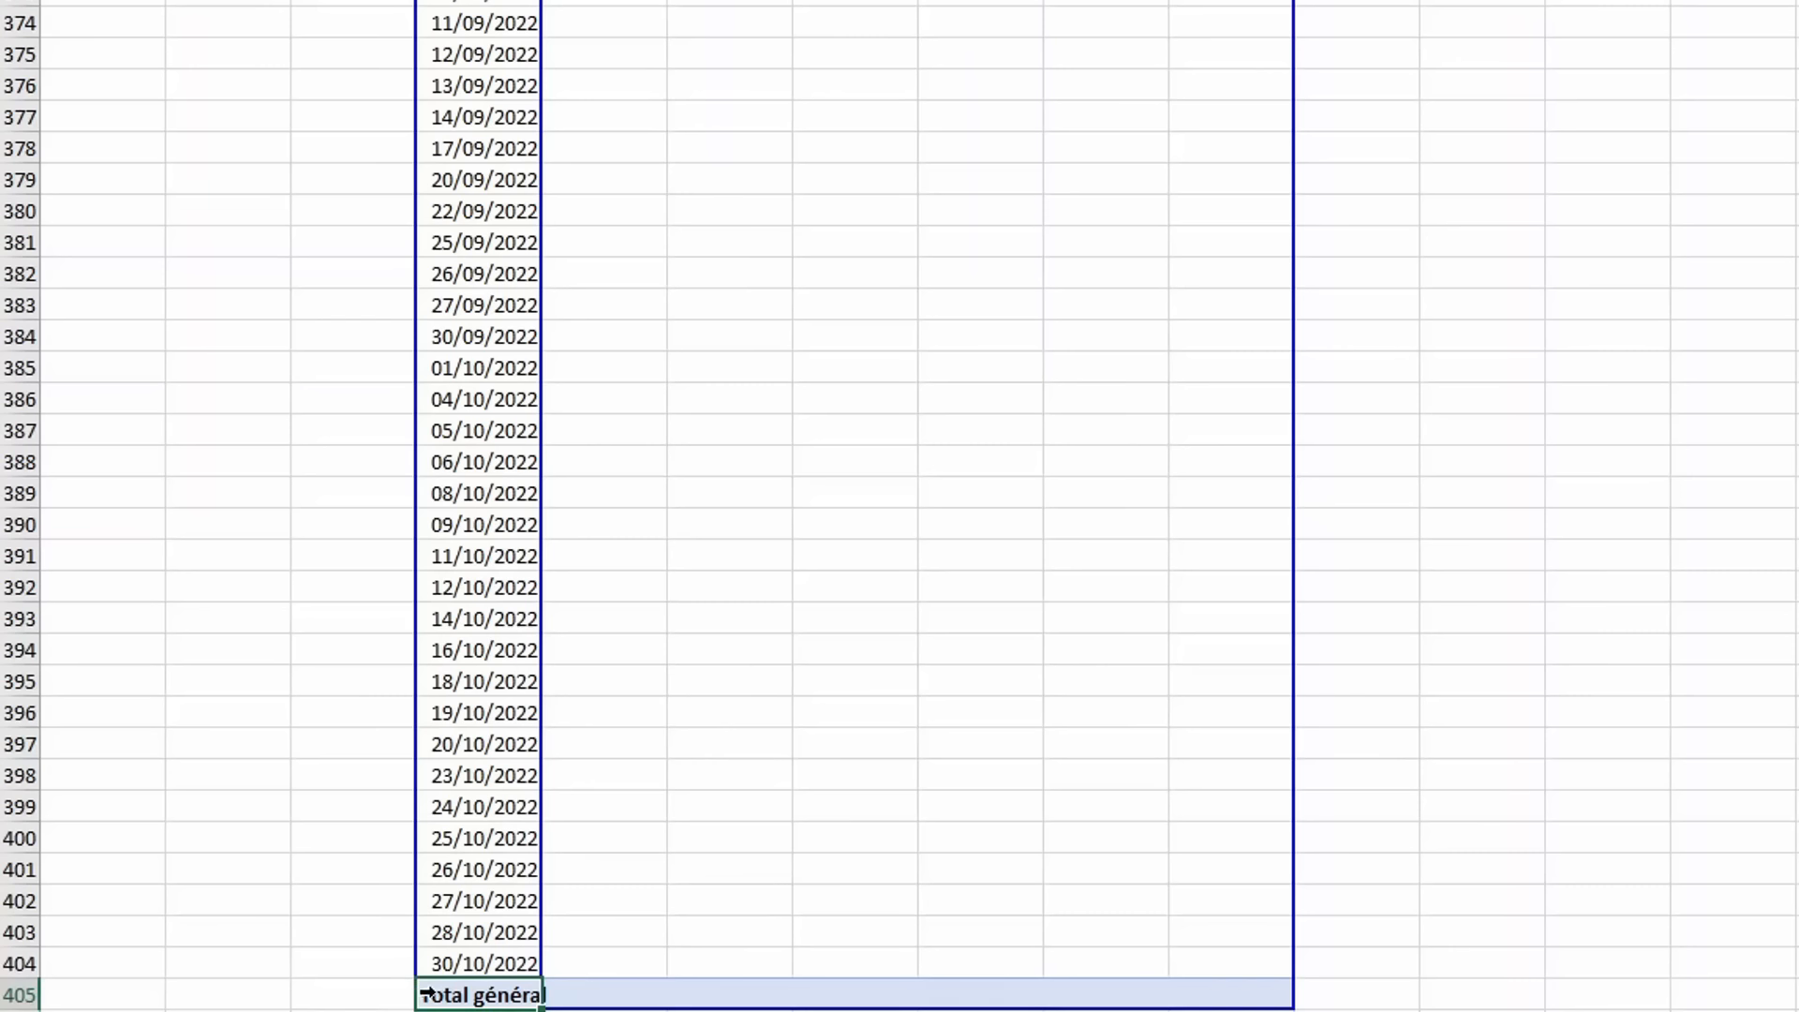
right_click(729, 614)
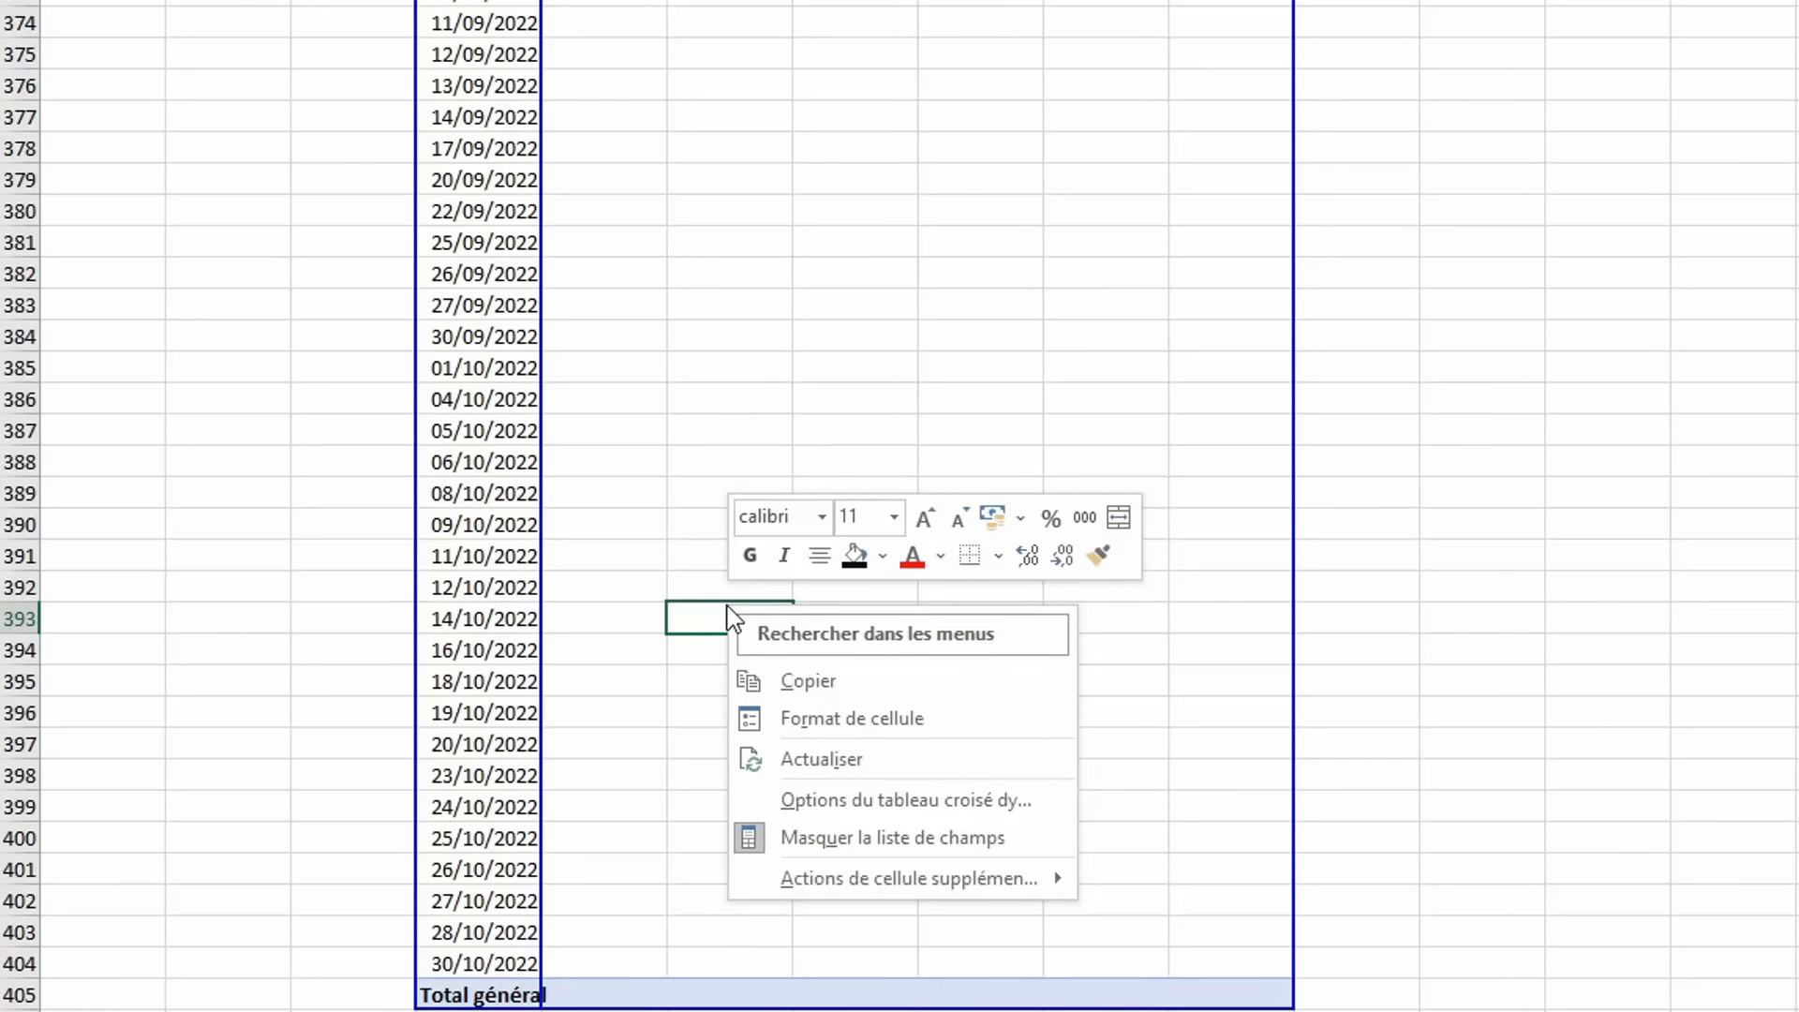
left_click(838, 801)
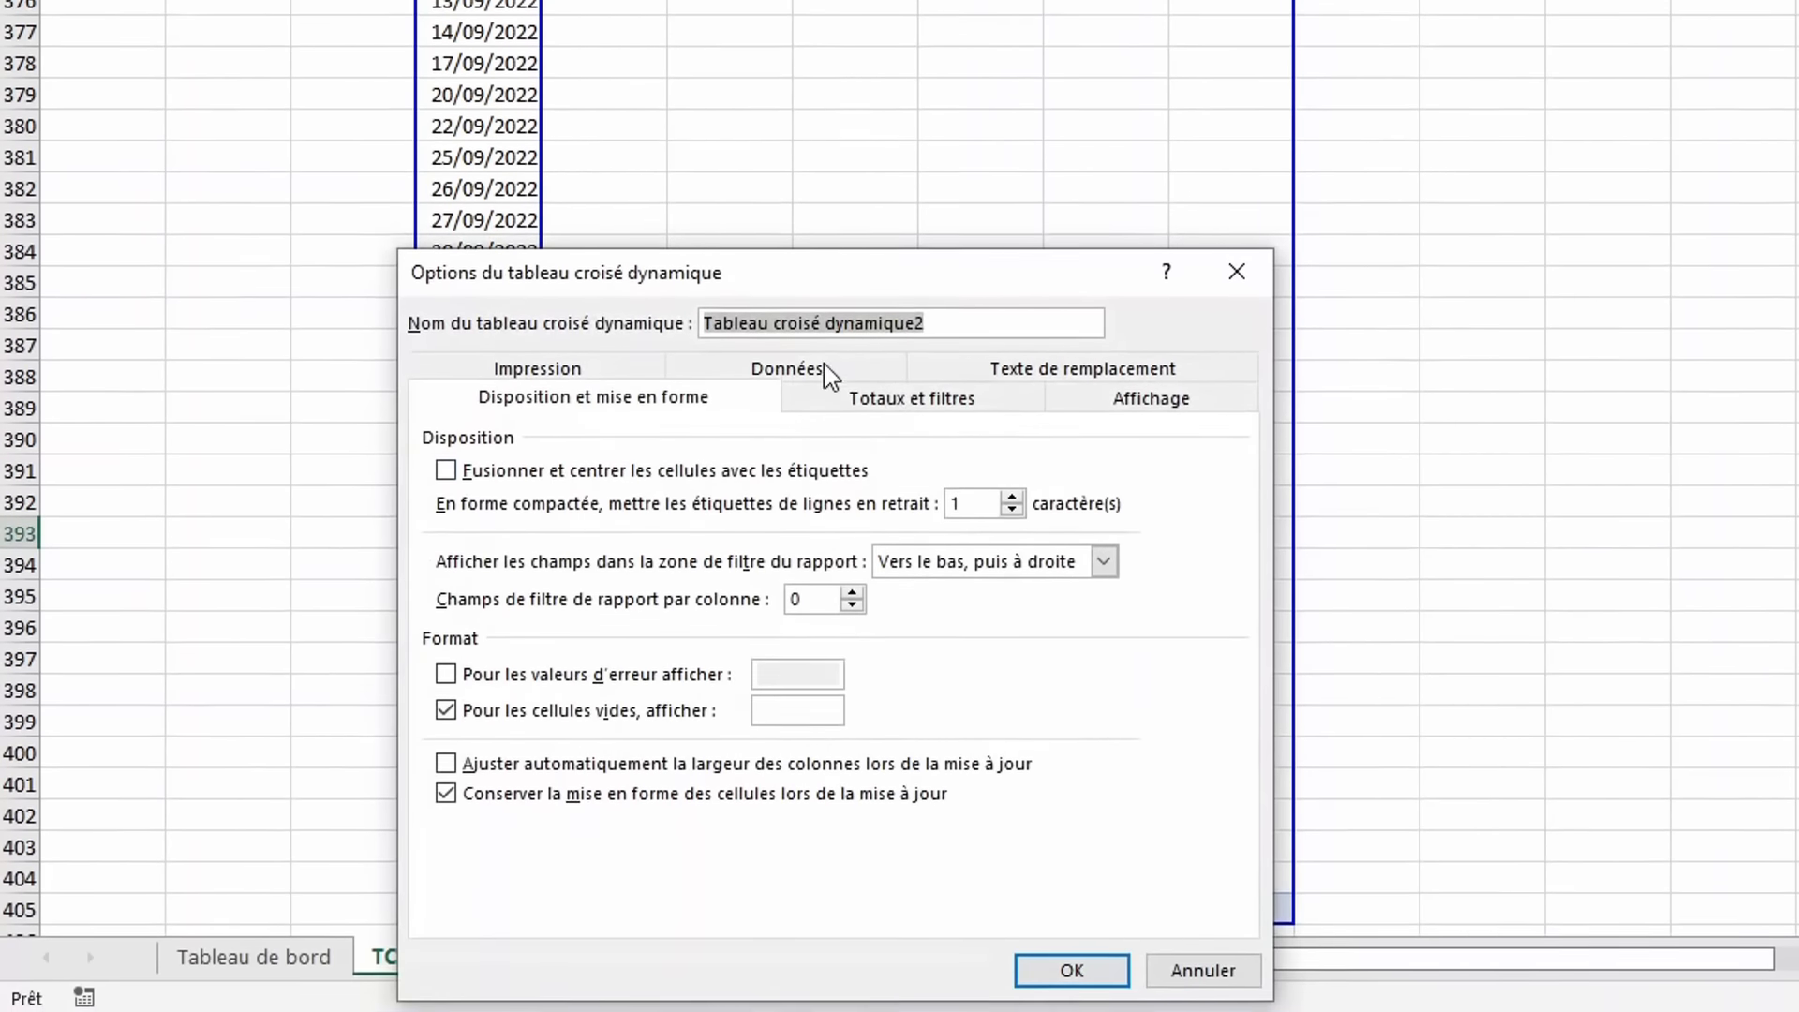
left_click(846, 388)
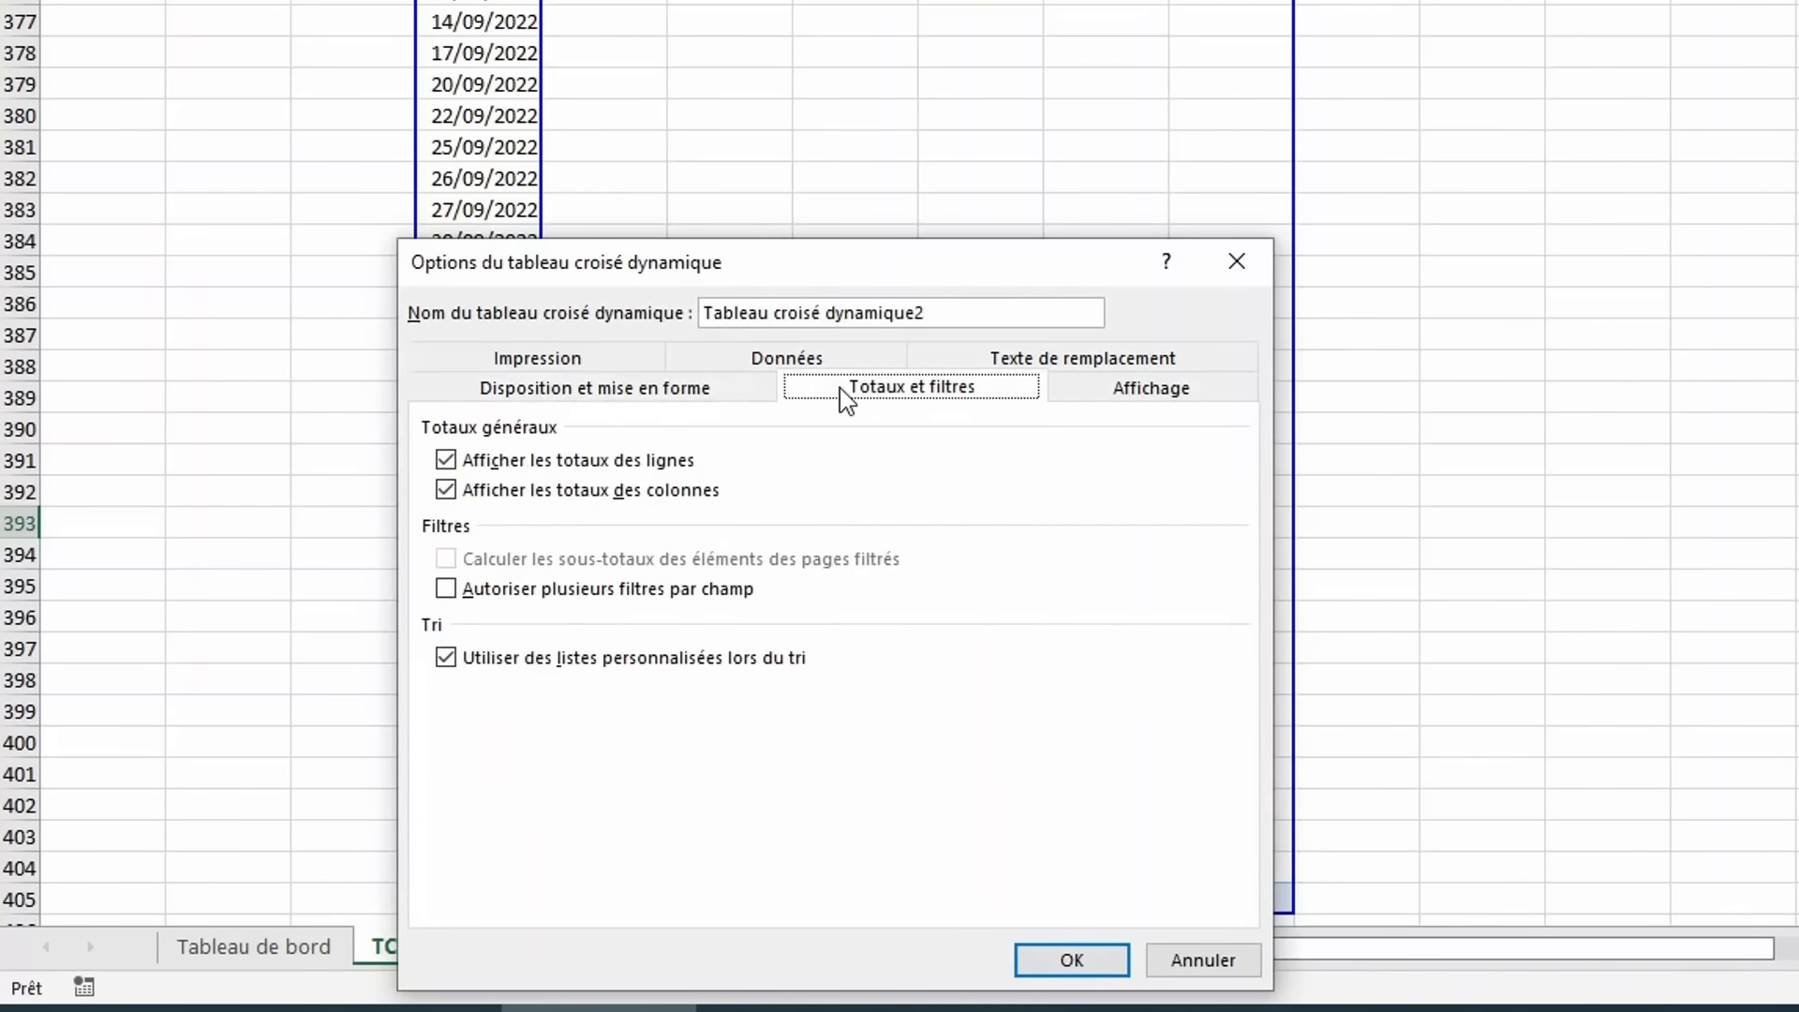
left_click(566, 469)
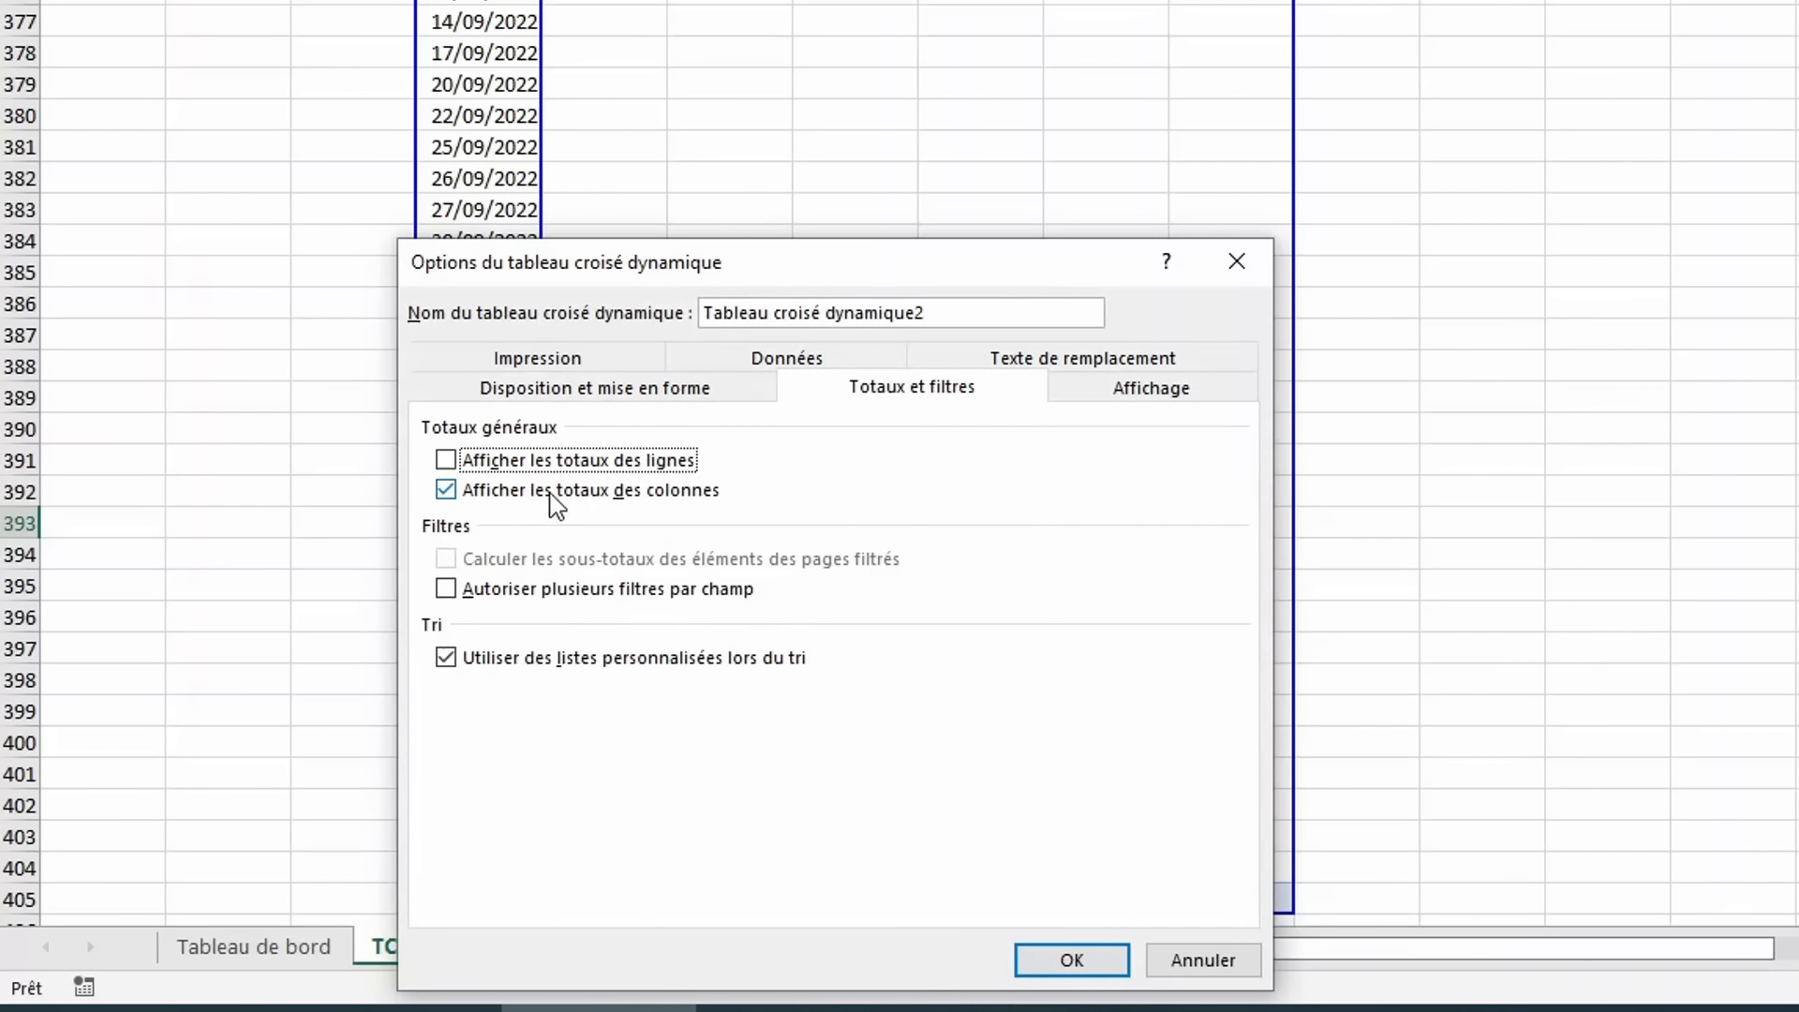
left_click(555, 495)
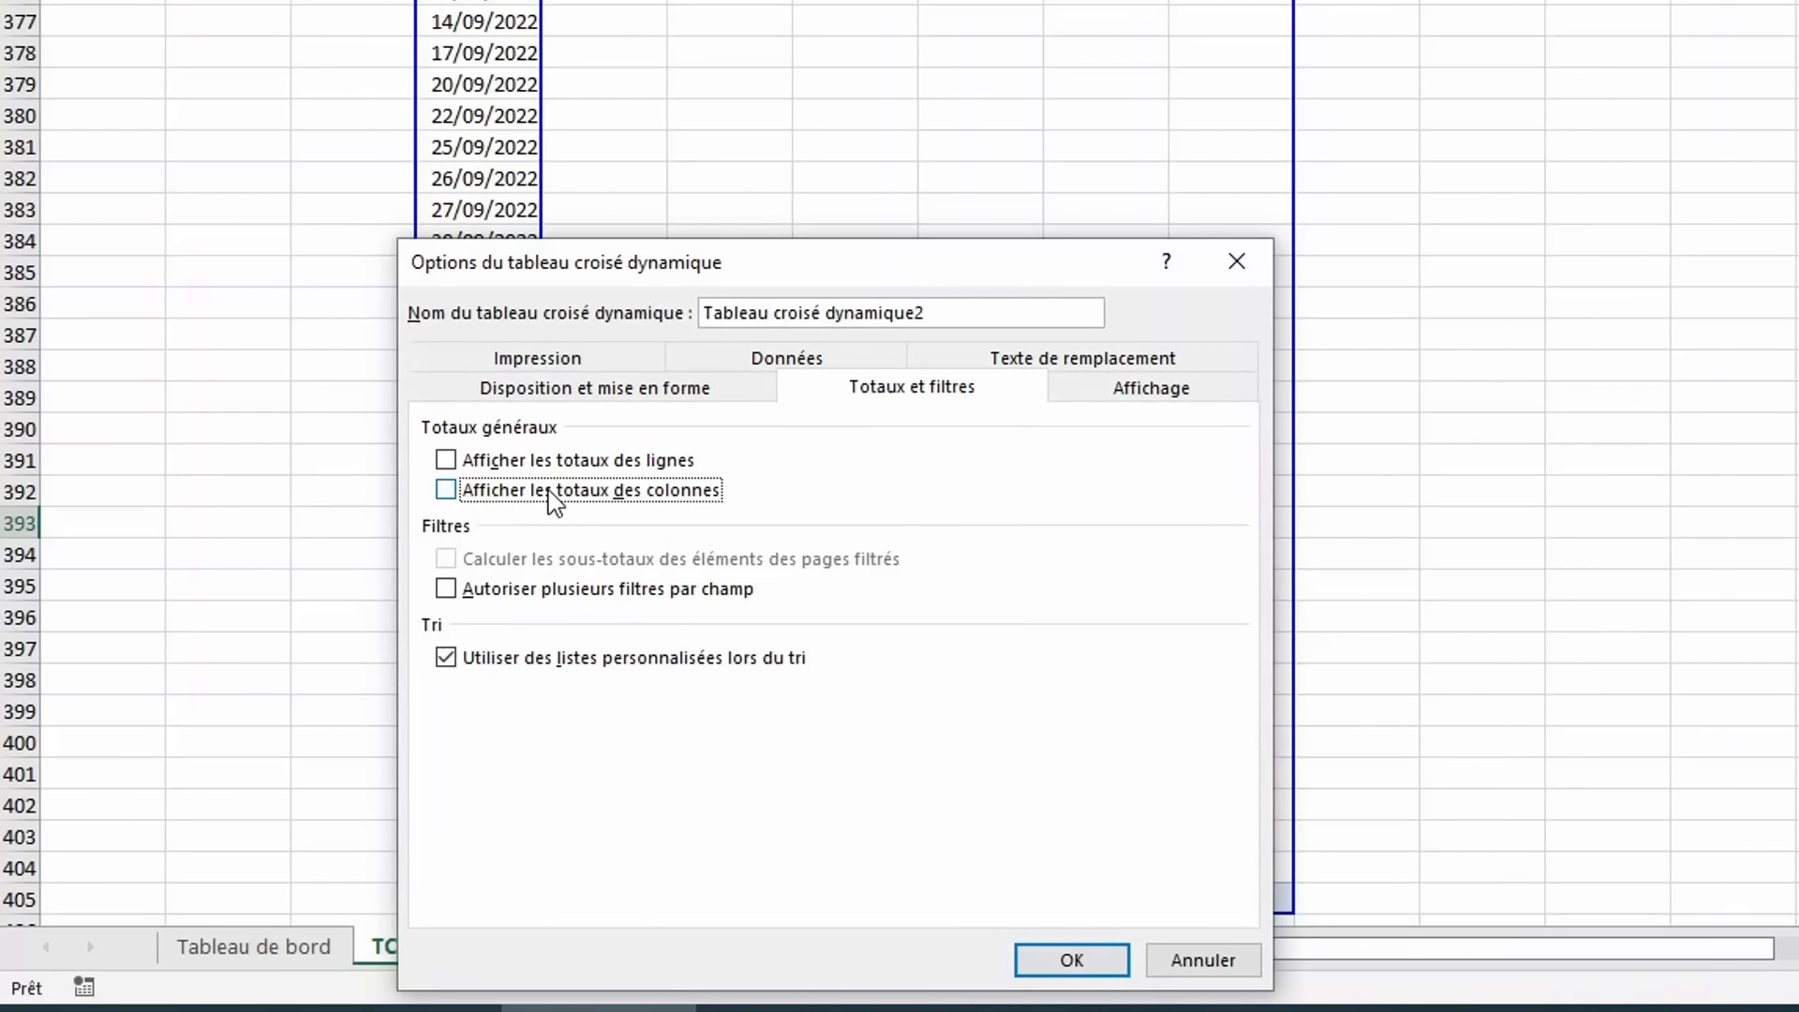
left_click(1081, 962)
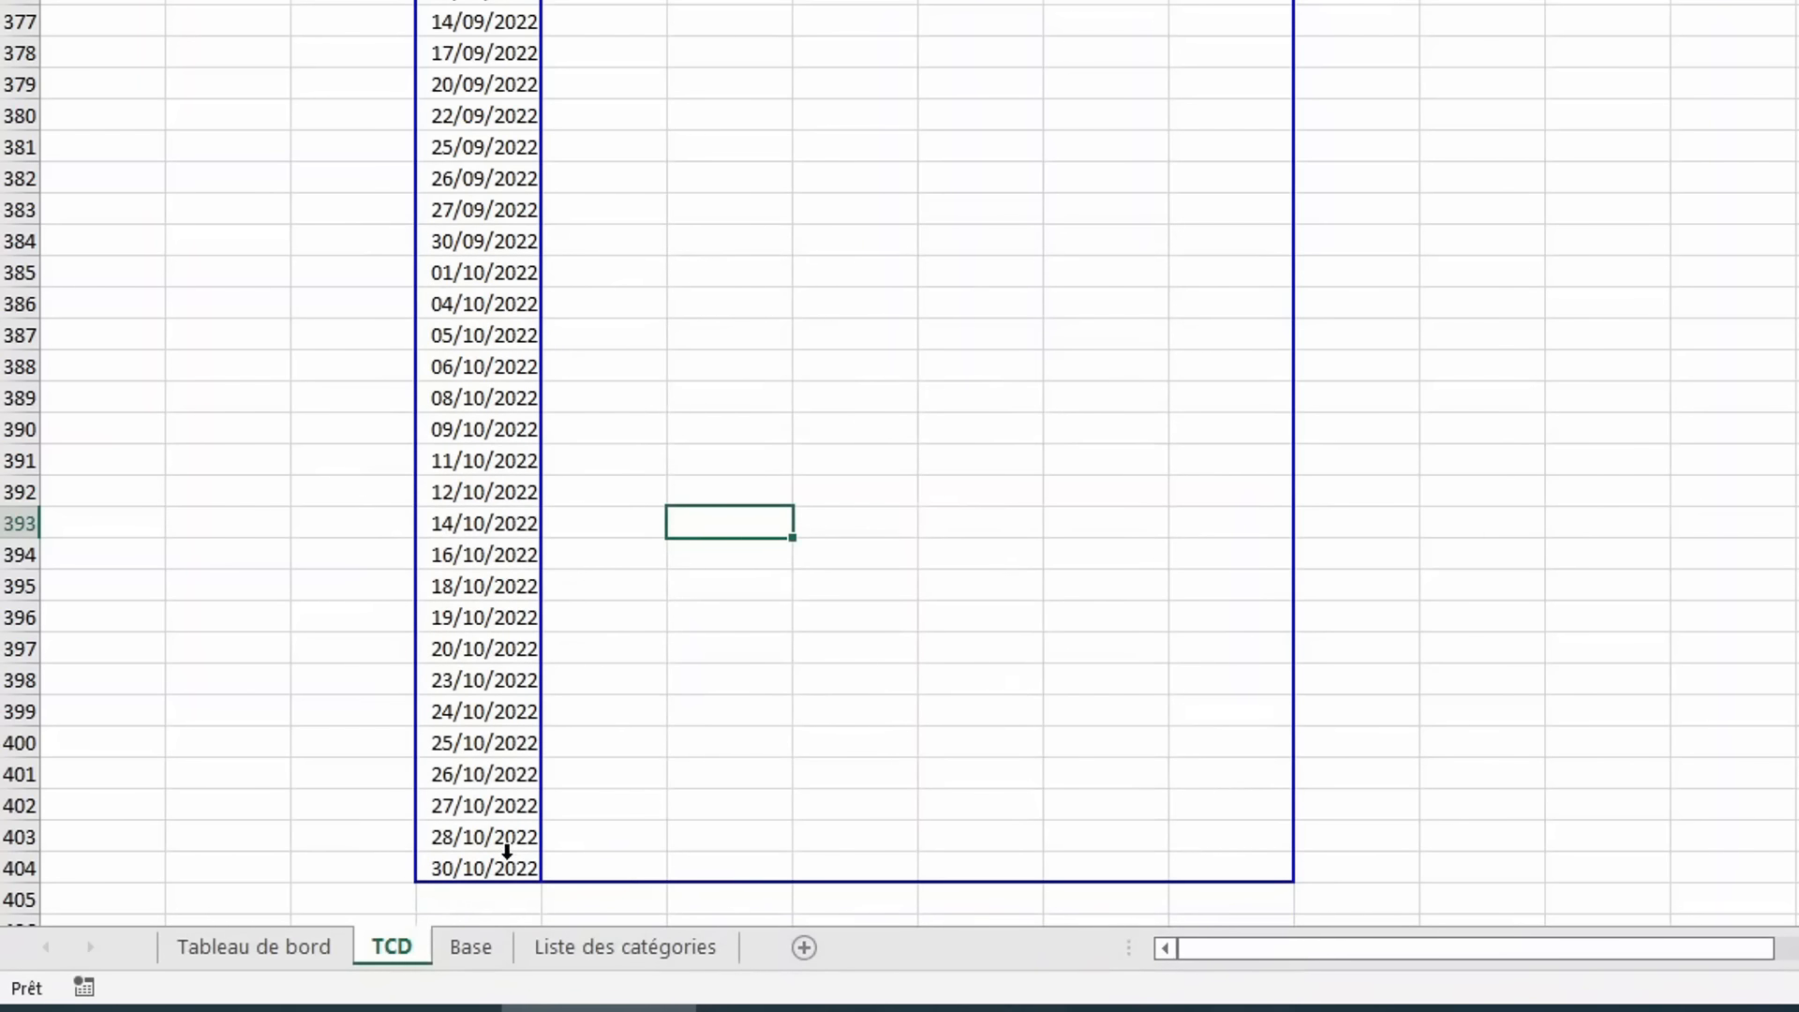
left_click(507, 870)
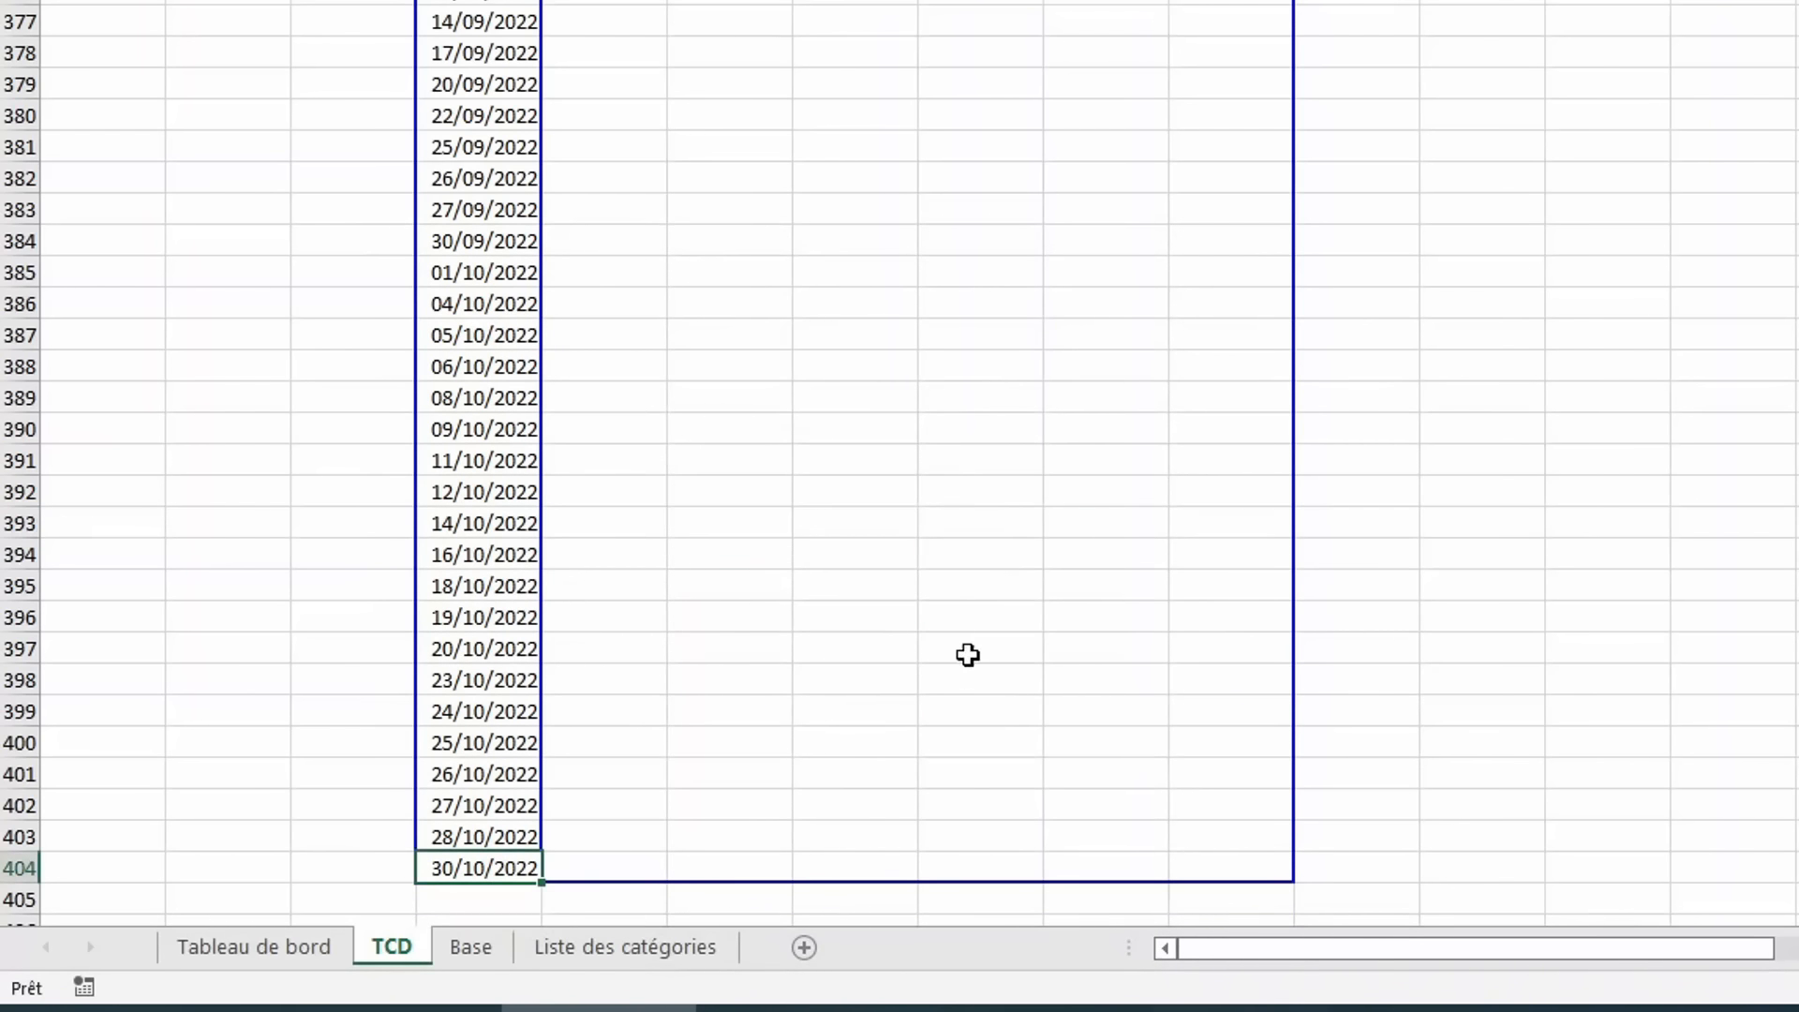
Label cell L5 "Date max" under the Date min label.
left_click(1459, 544)
key("ctrl+Home")
type("=")
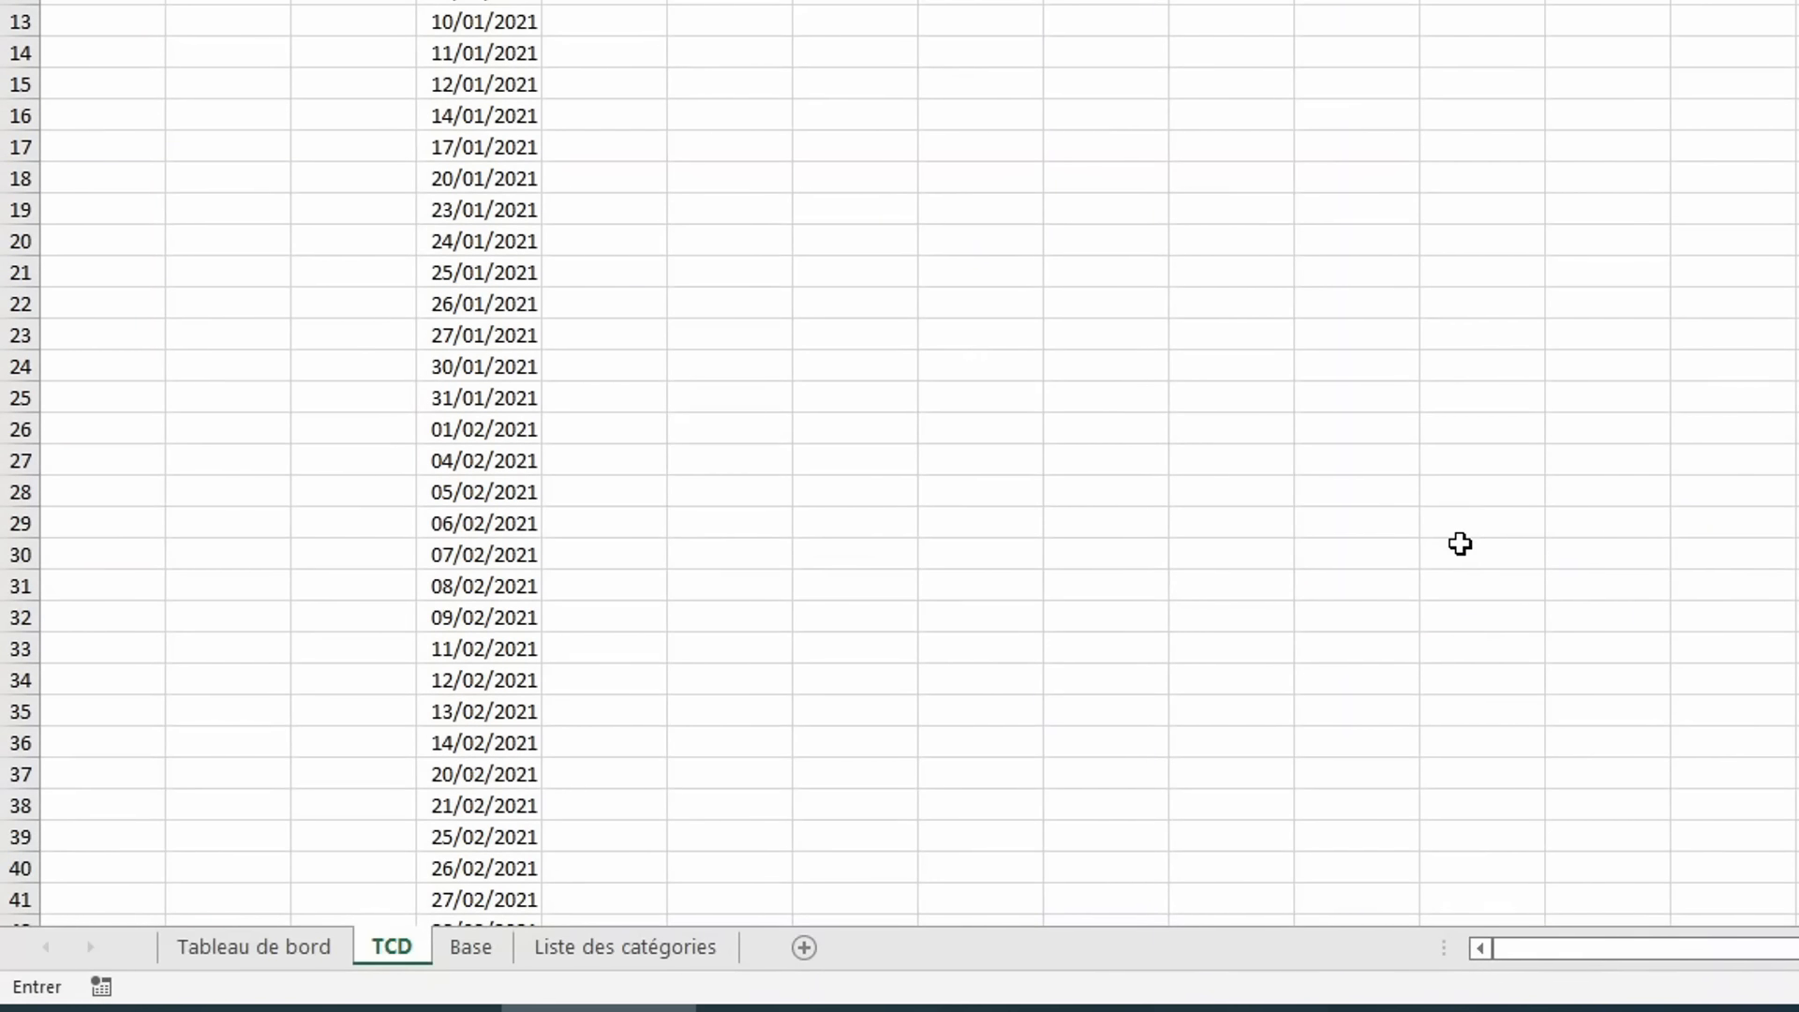
key("Return")
type("Date ")
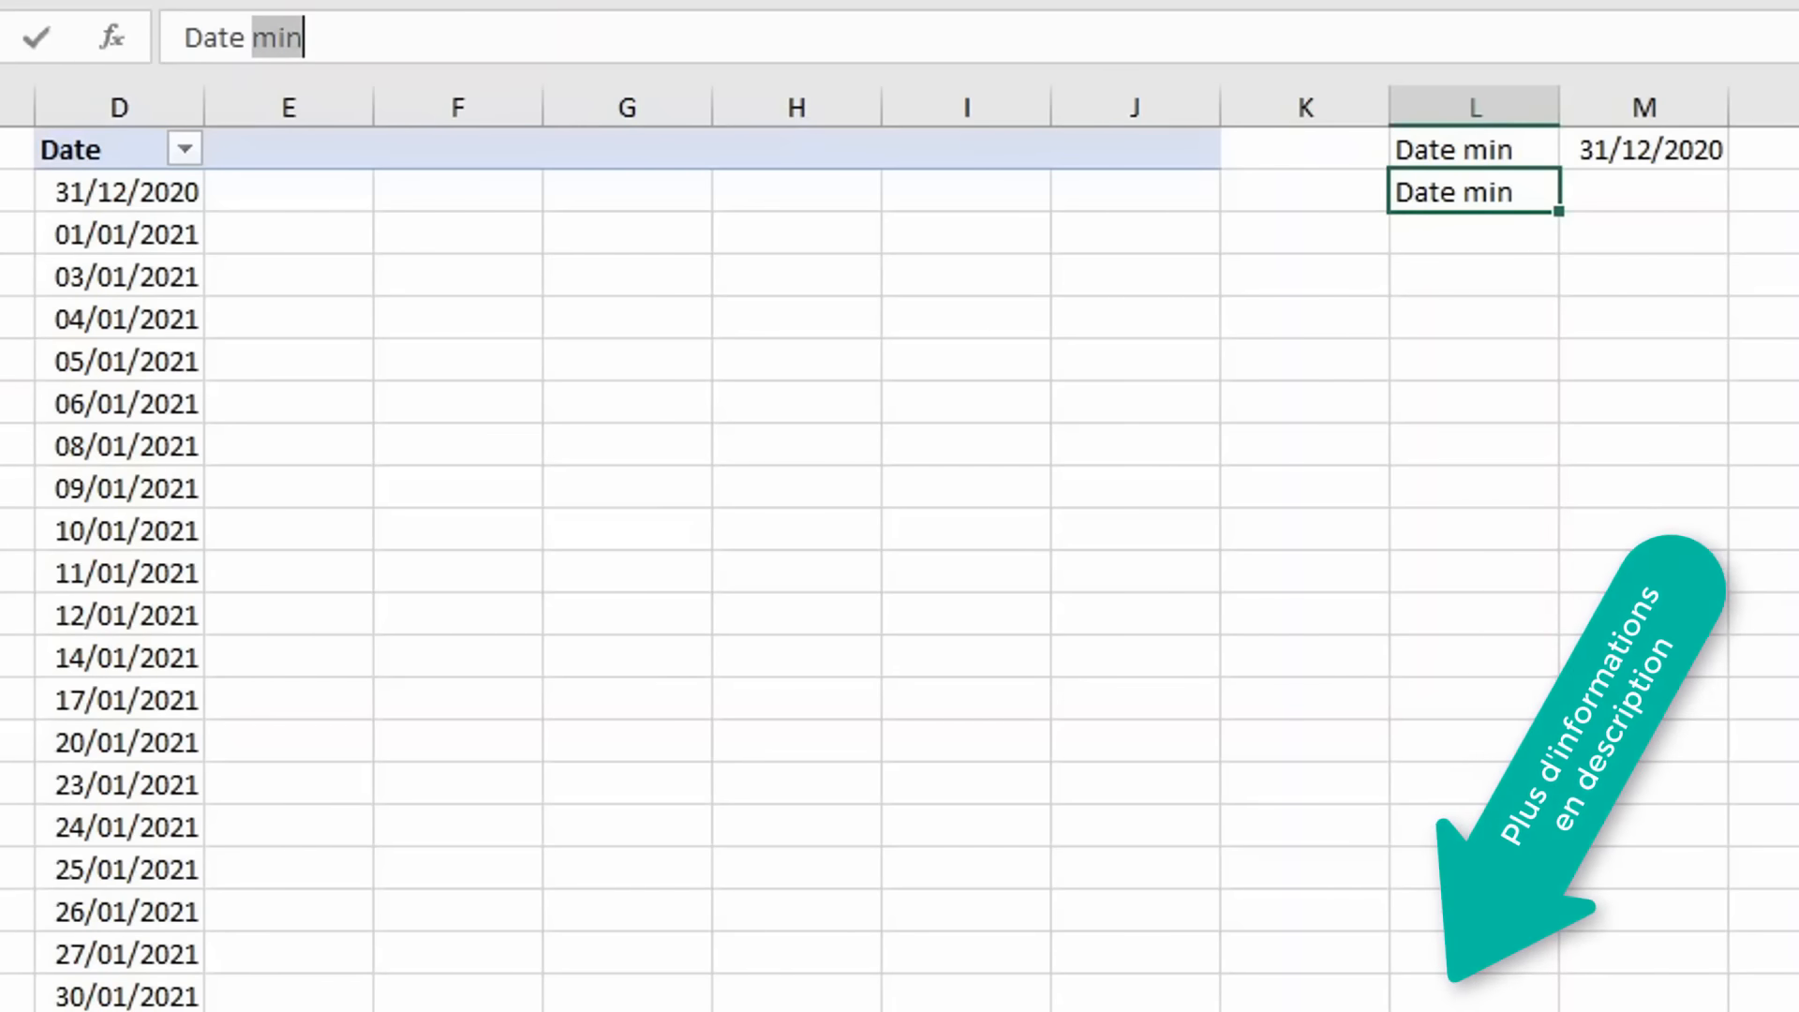
type("max")
key("Tab")
Enter the formula =DECALER(D5;NBVAL(D:D)-1;0) in M5, beside the Date max label.
type("=")
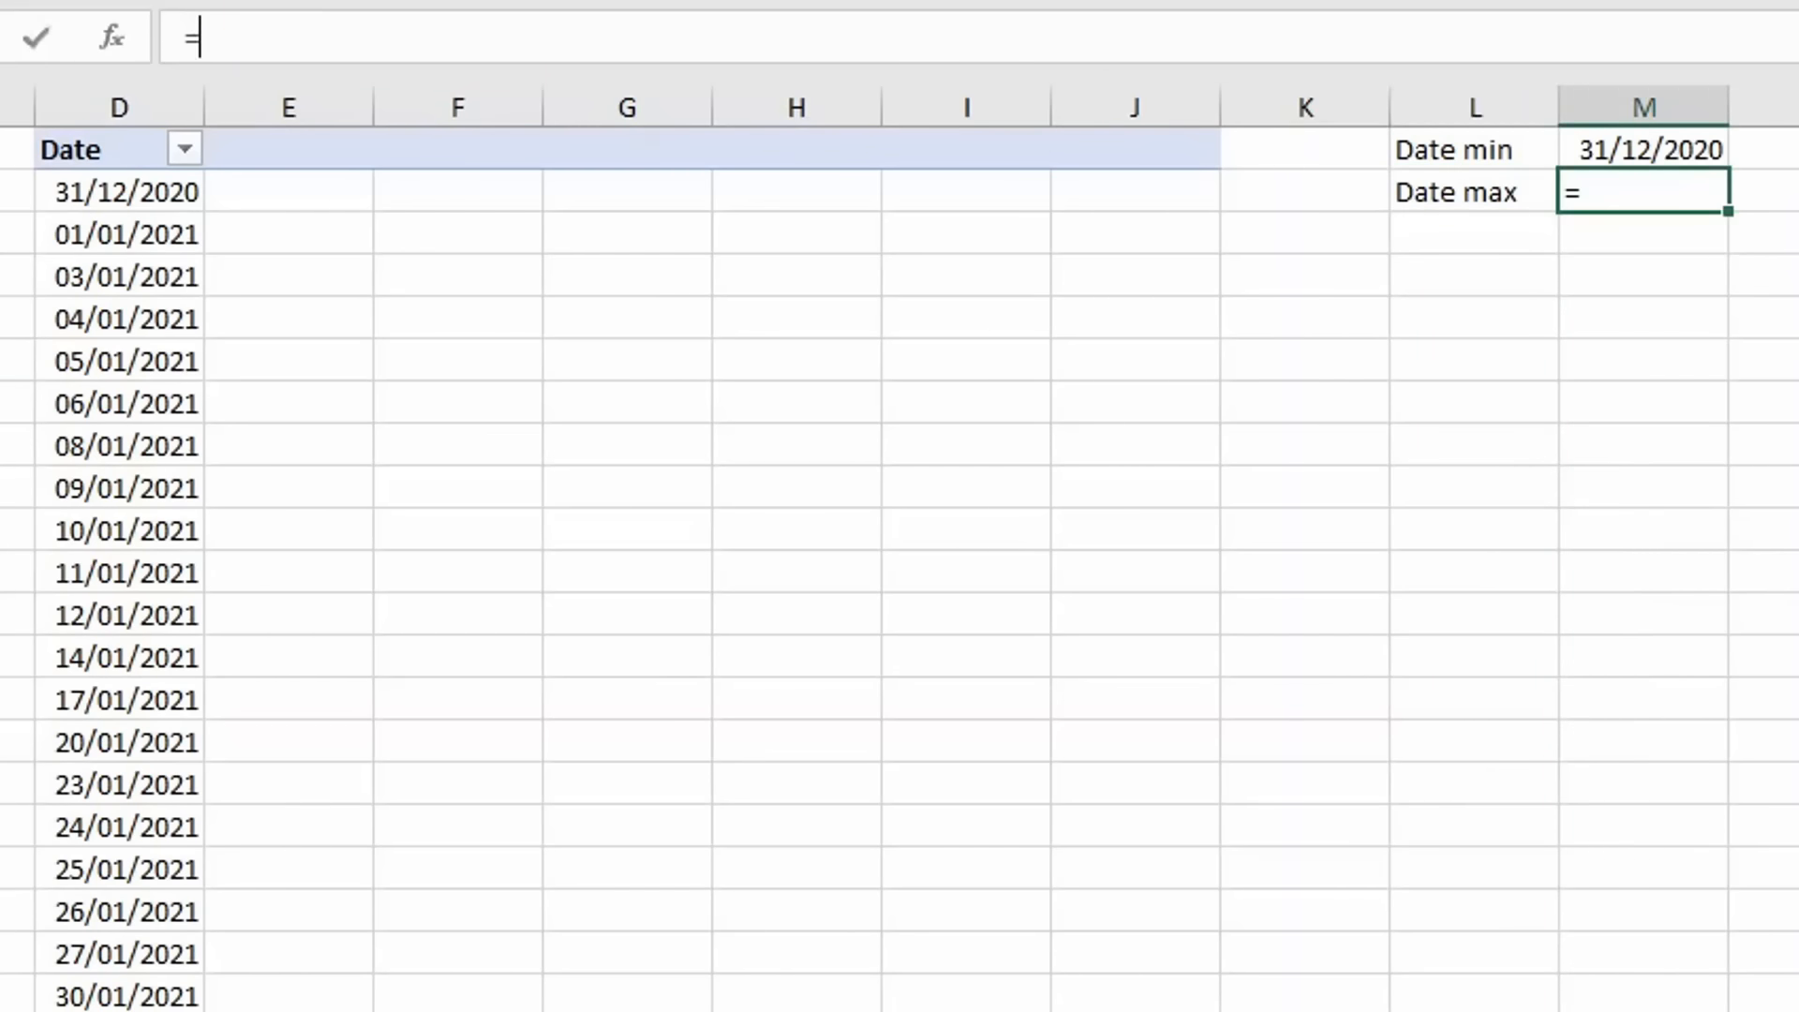
type("decla")
key("BackSpace")
key("BackSpace")
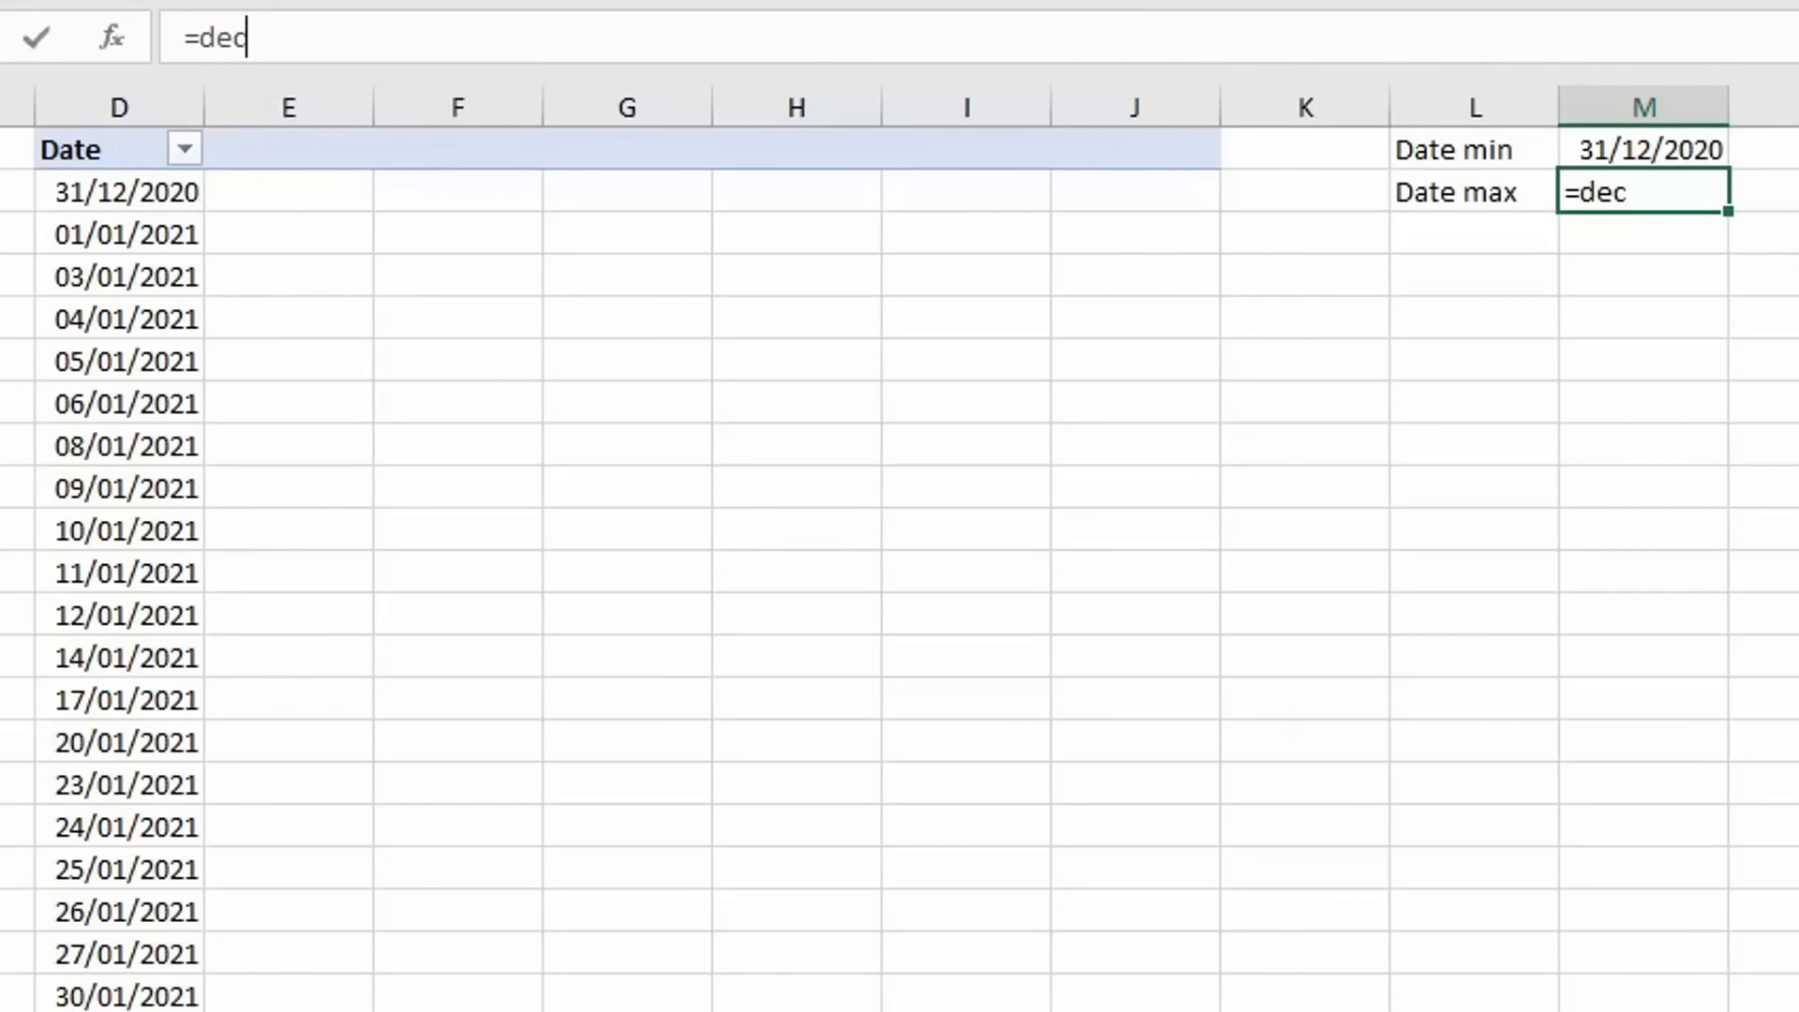
type("aler(")
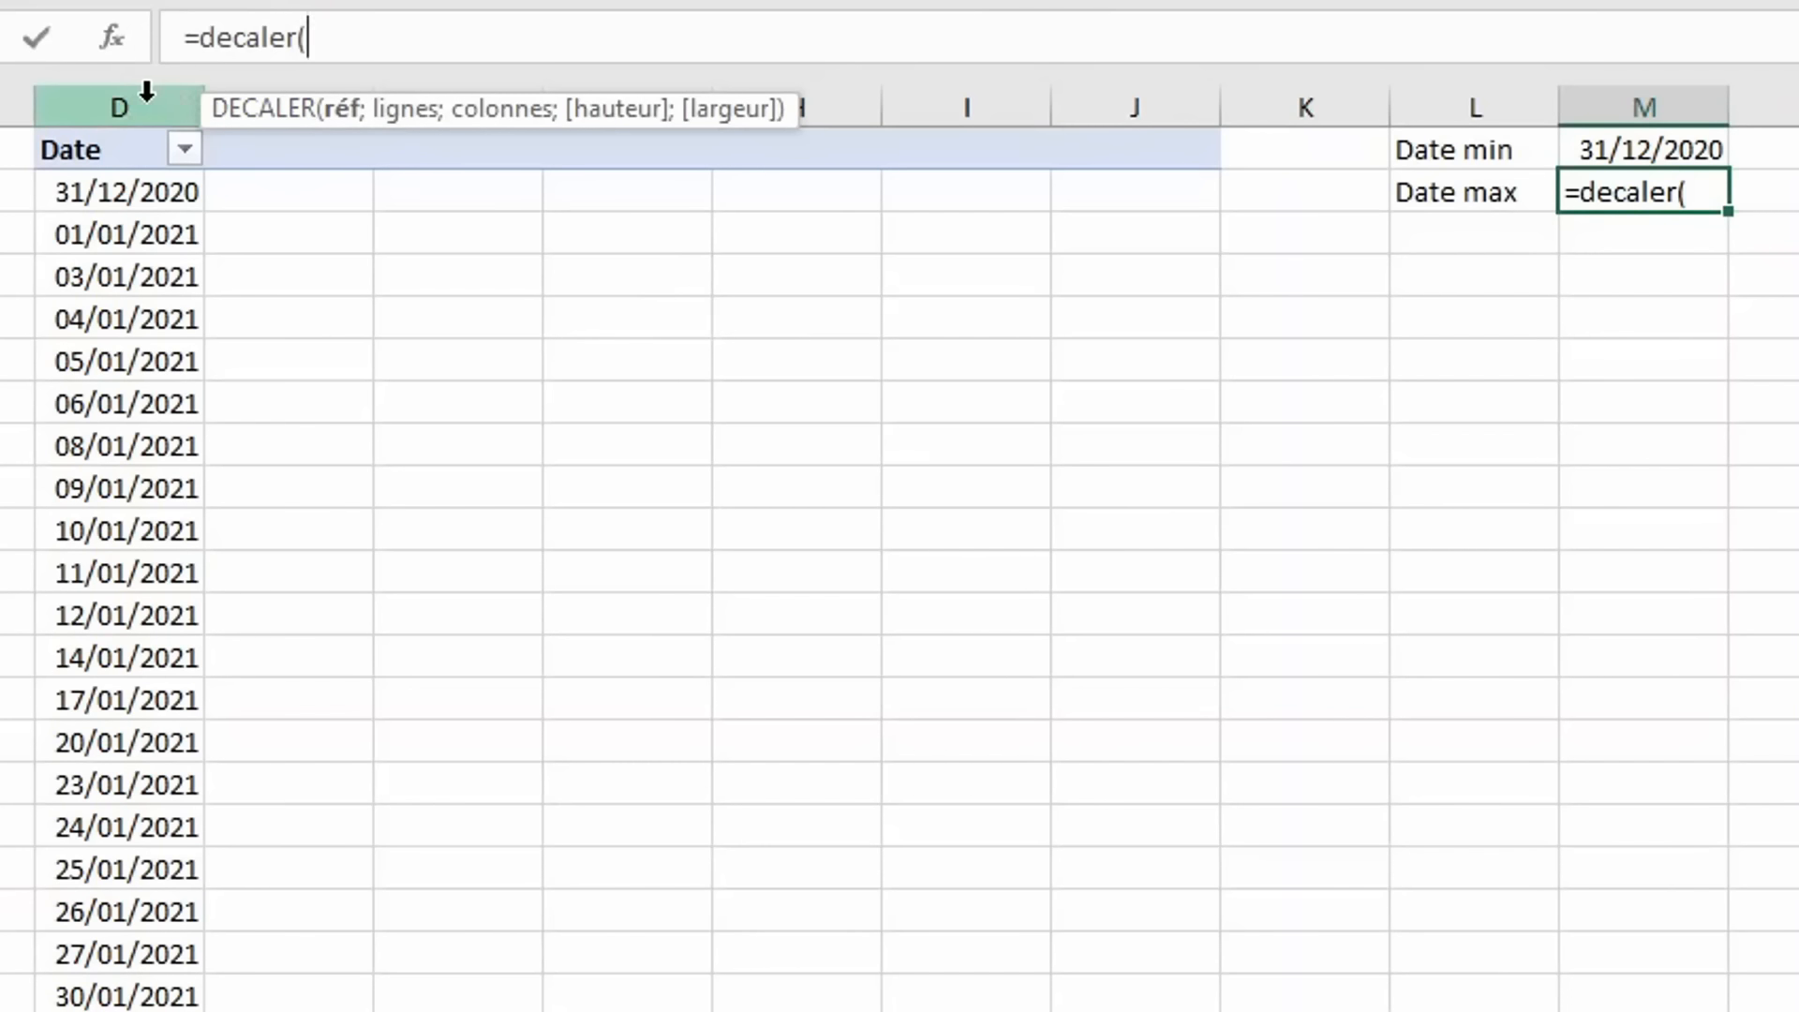
left_click(154, 208)
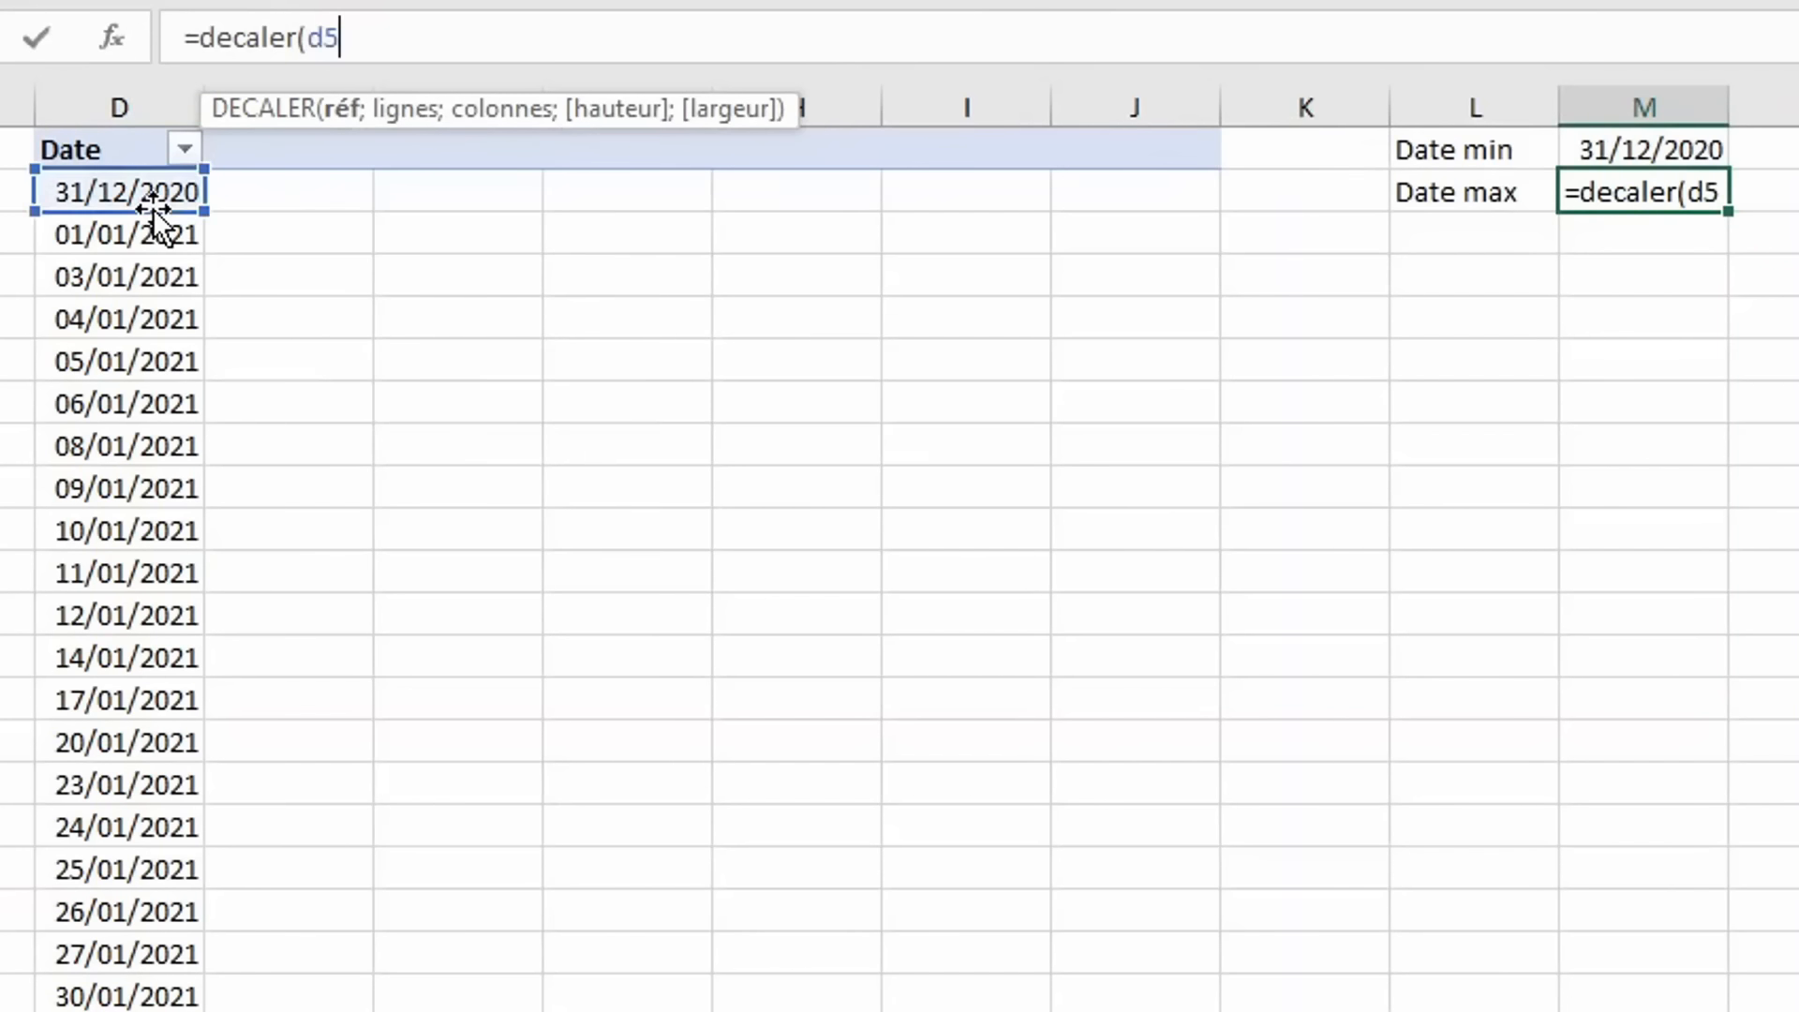
type(";")
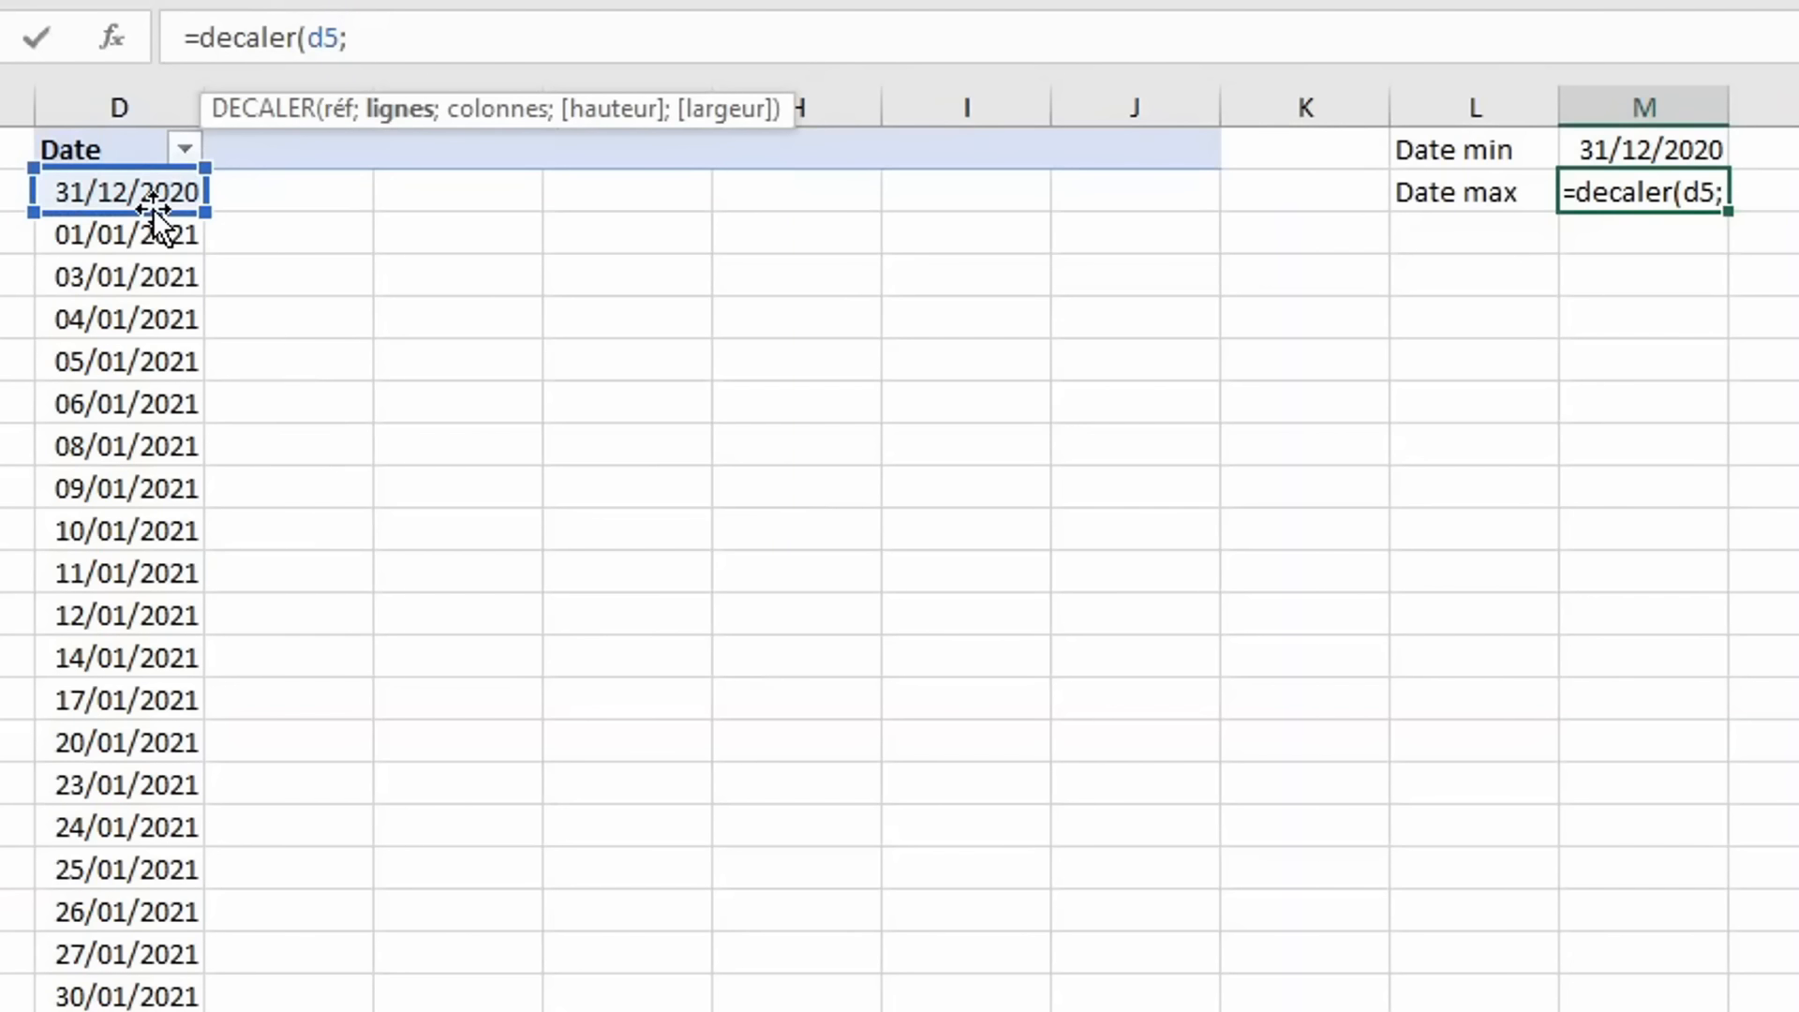
type("nbval(")
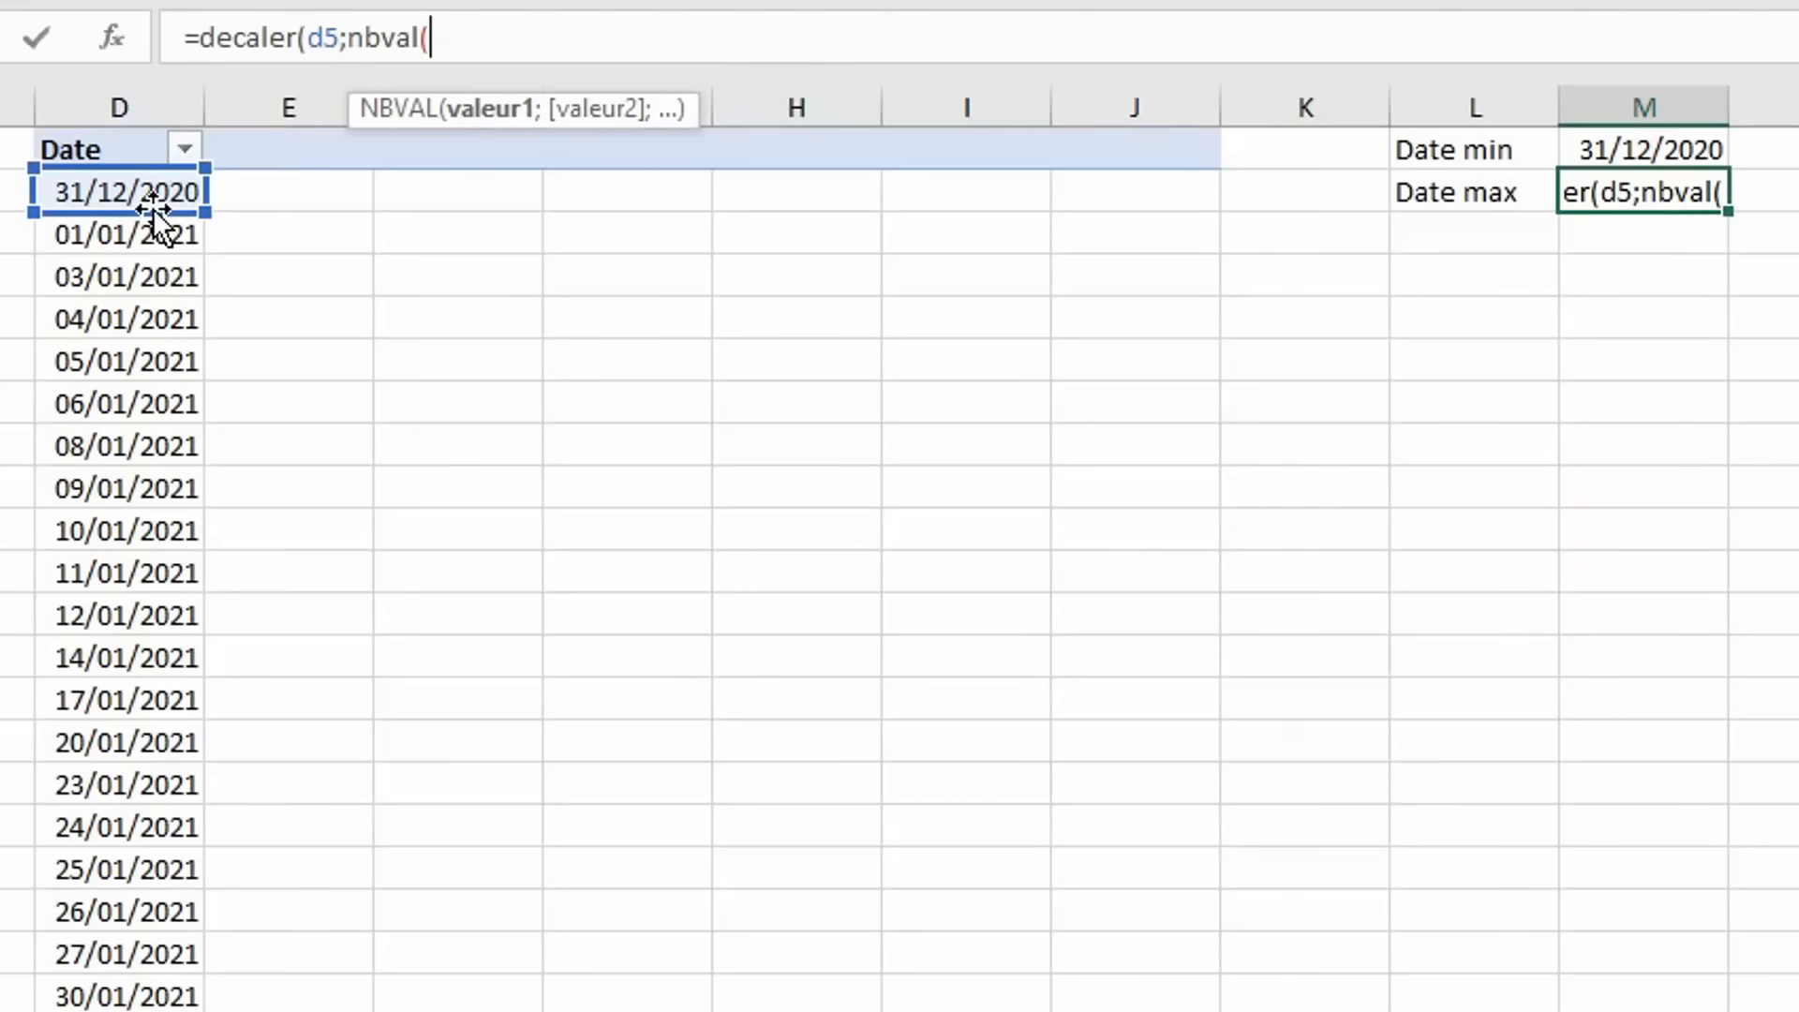
left_click(149, 83)
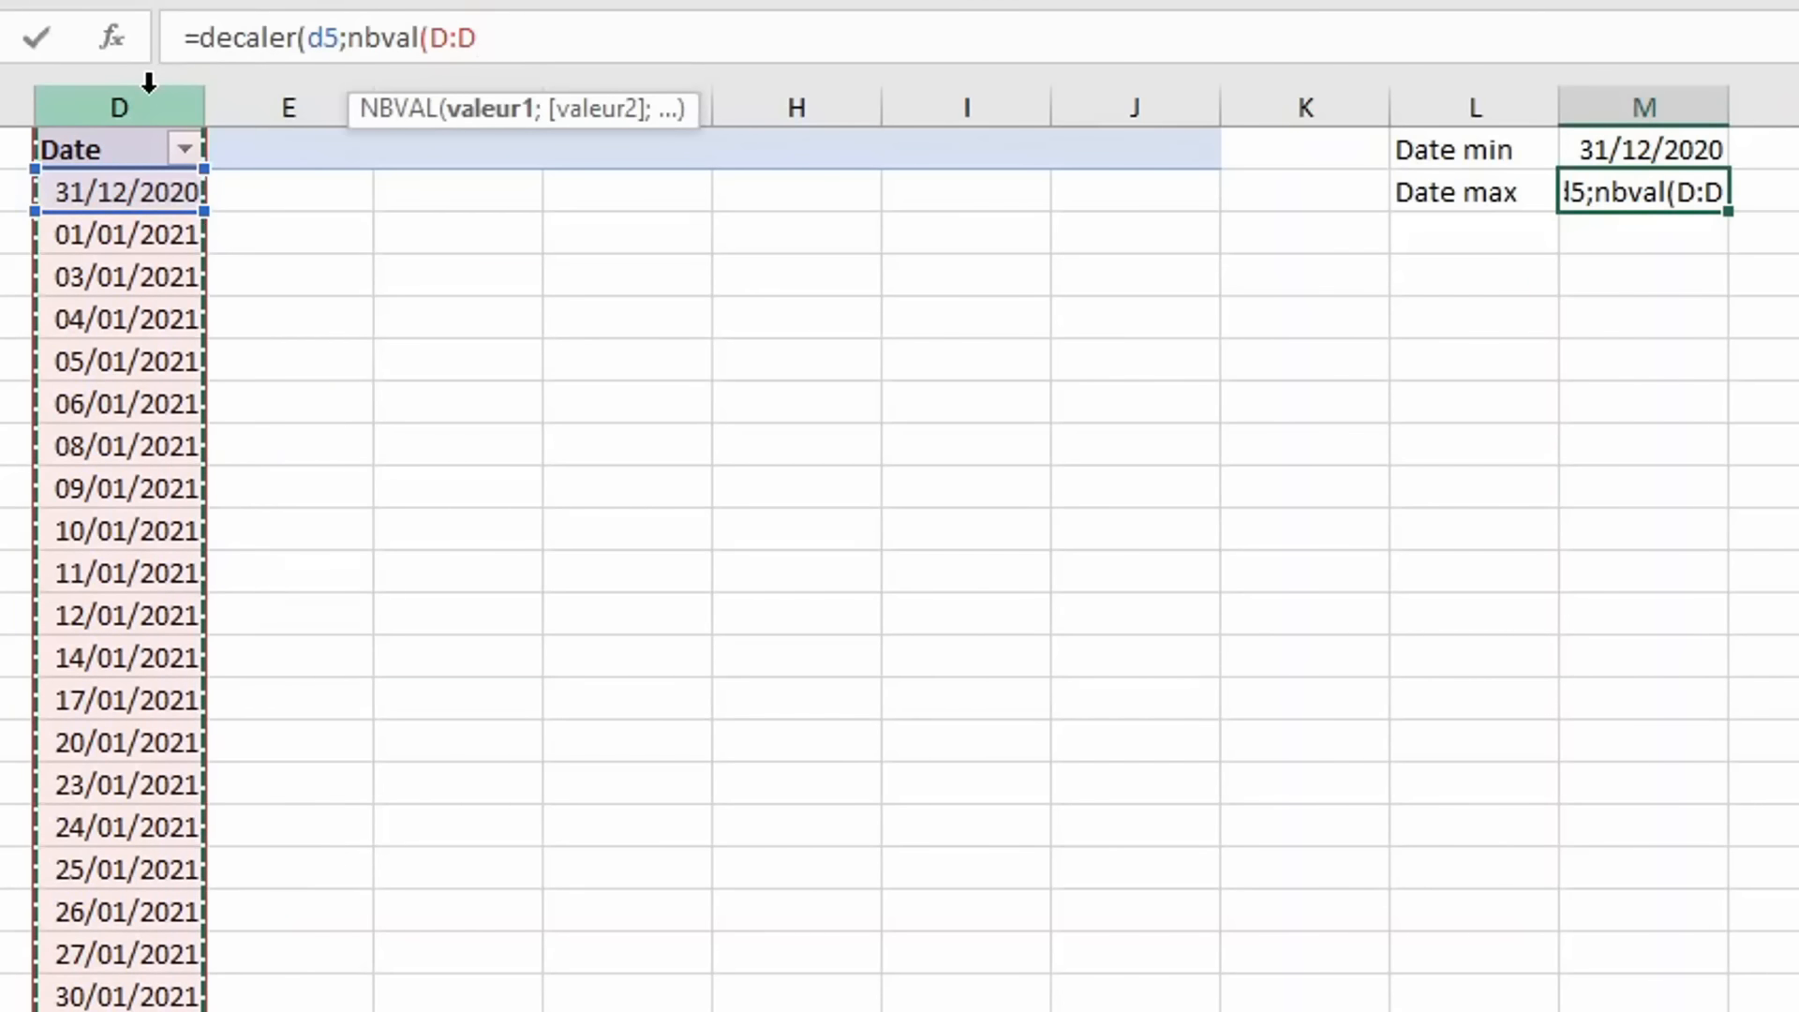
type(")")
scroll(265, 283, "up", 1)
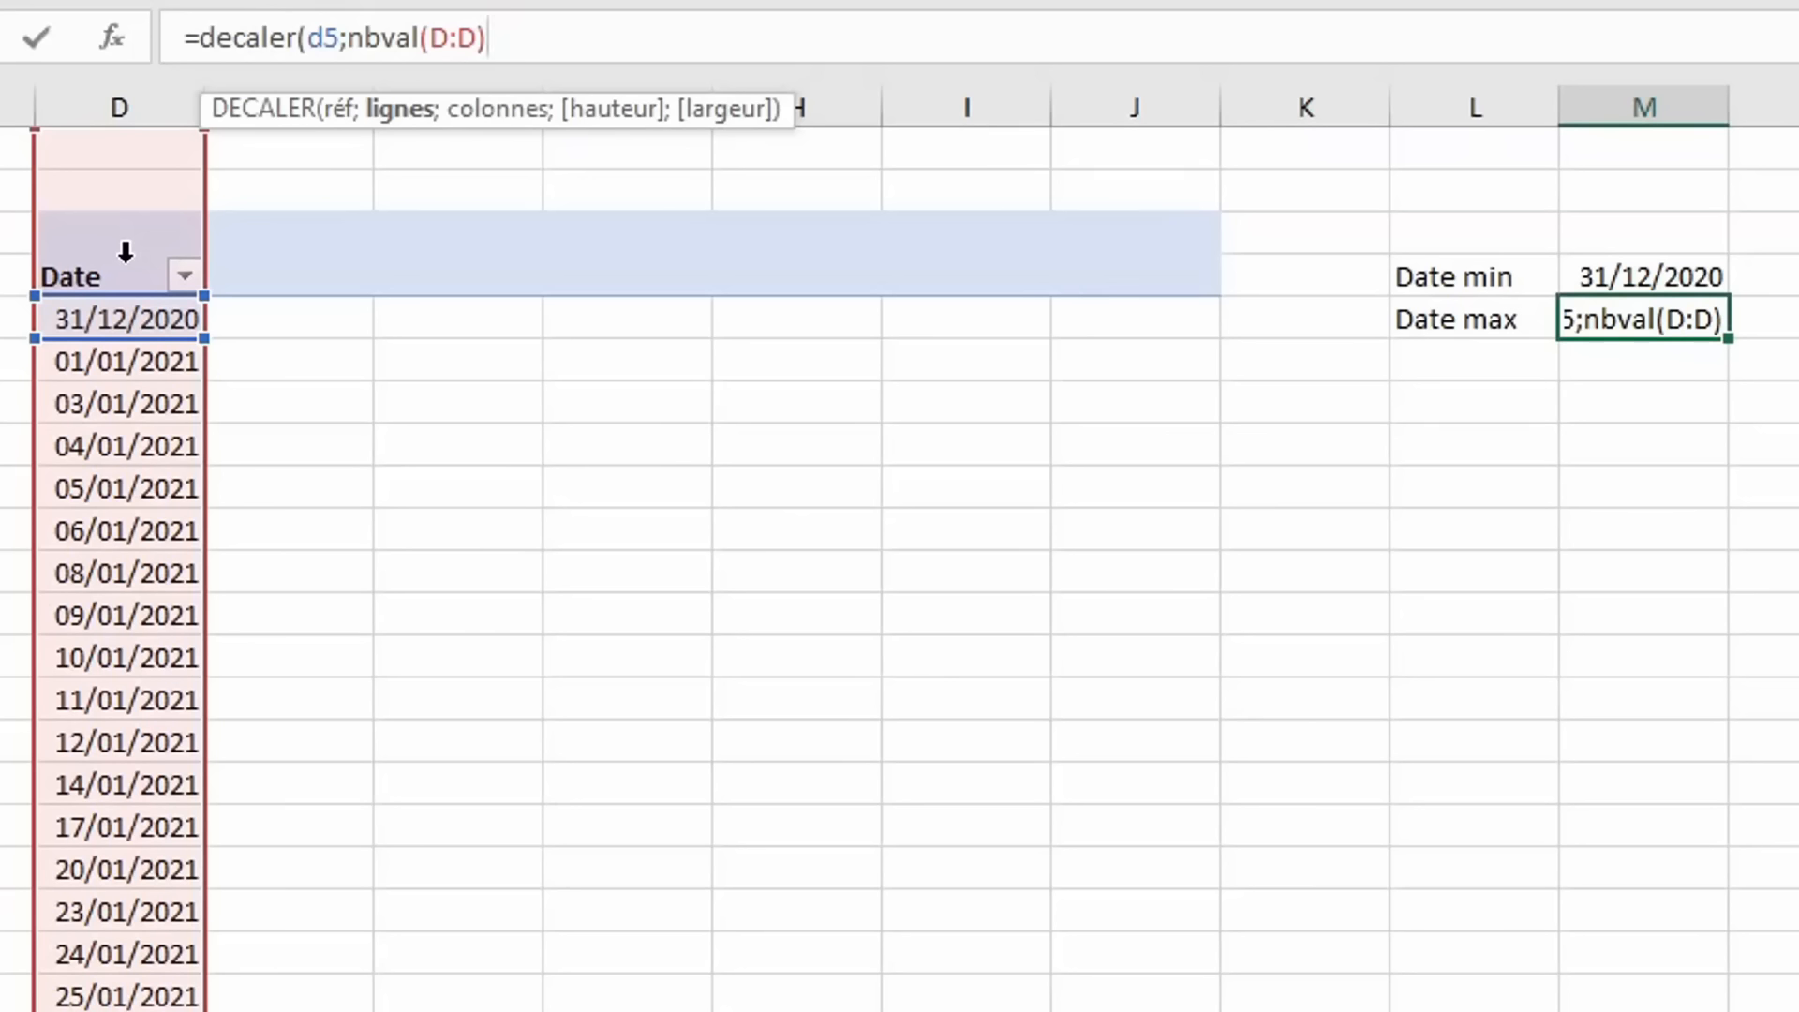
type("-1;")
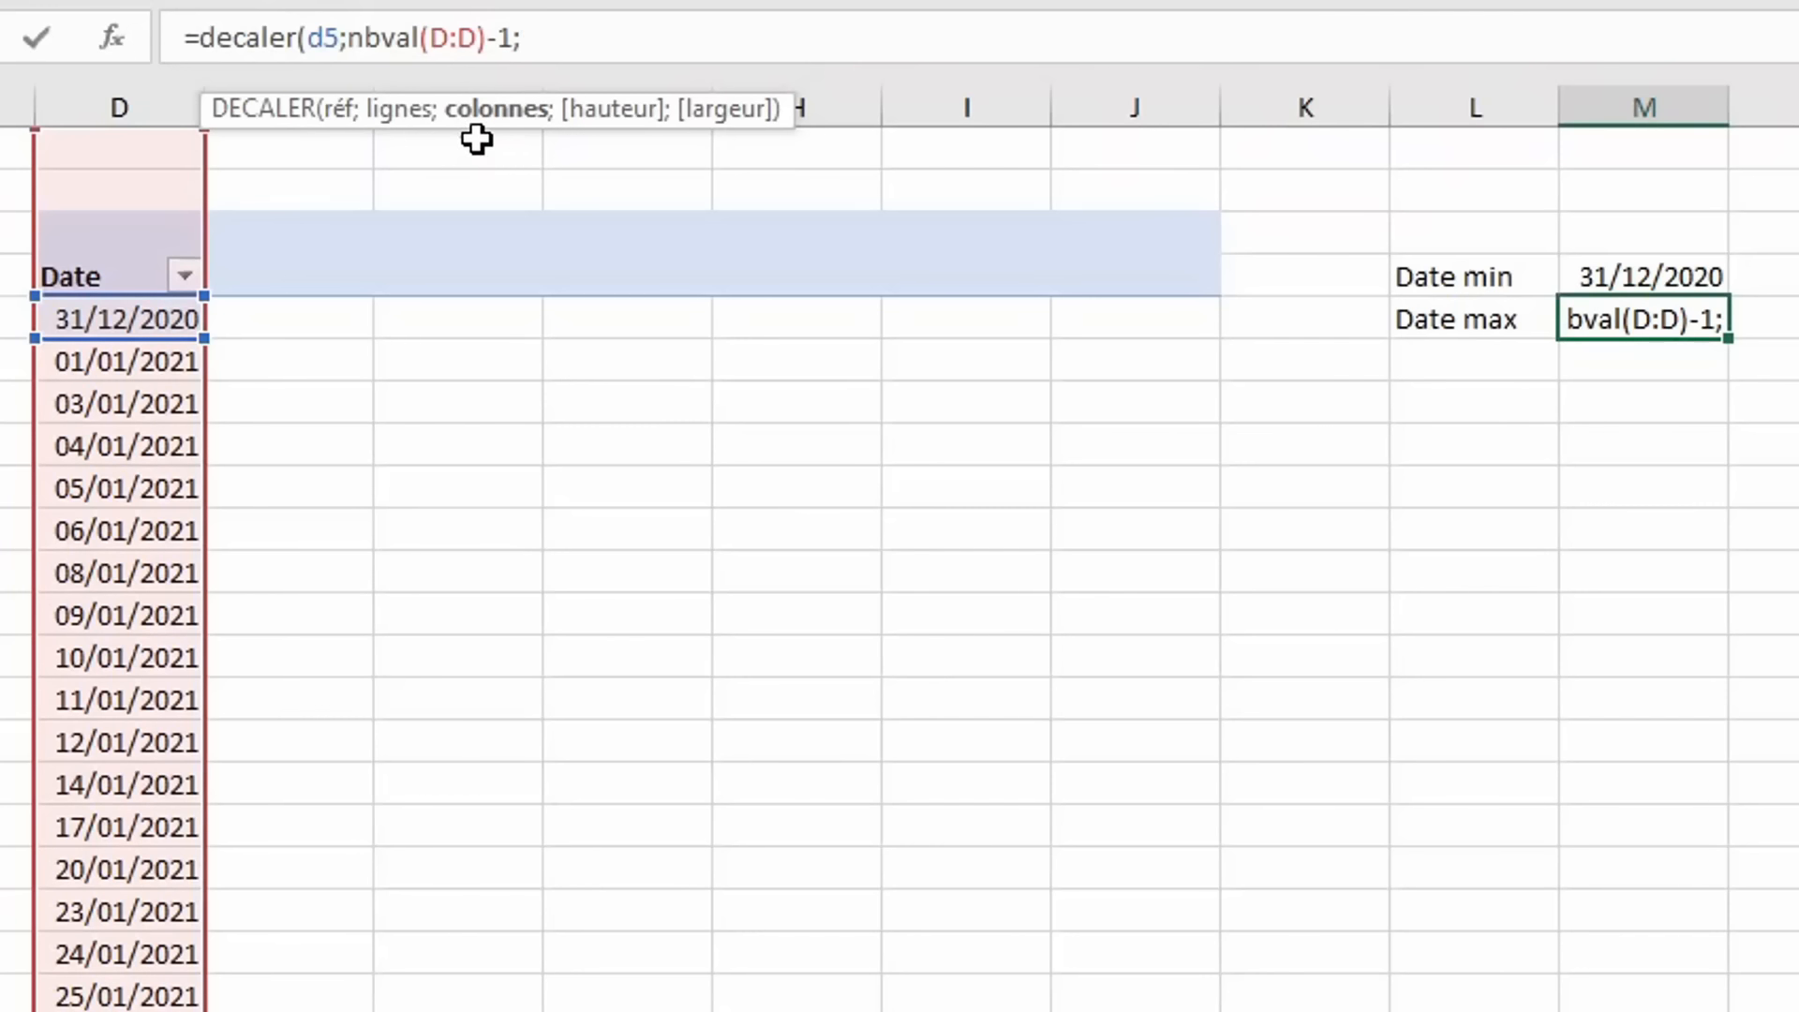
type("0")
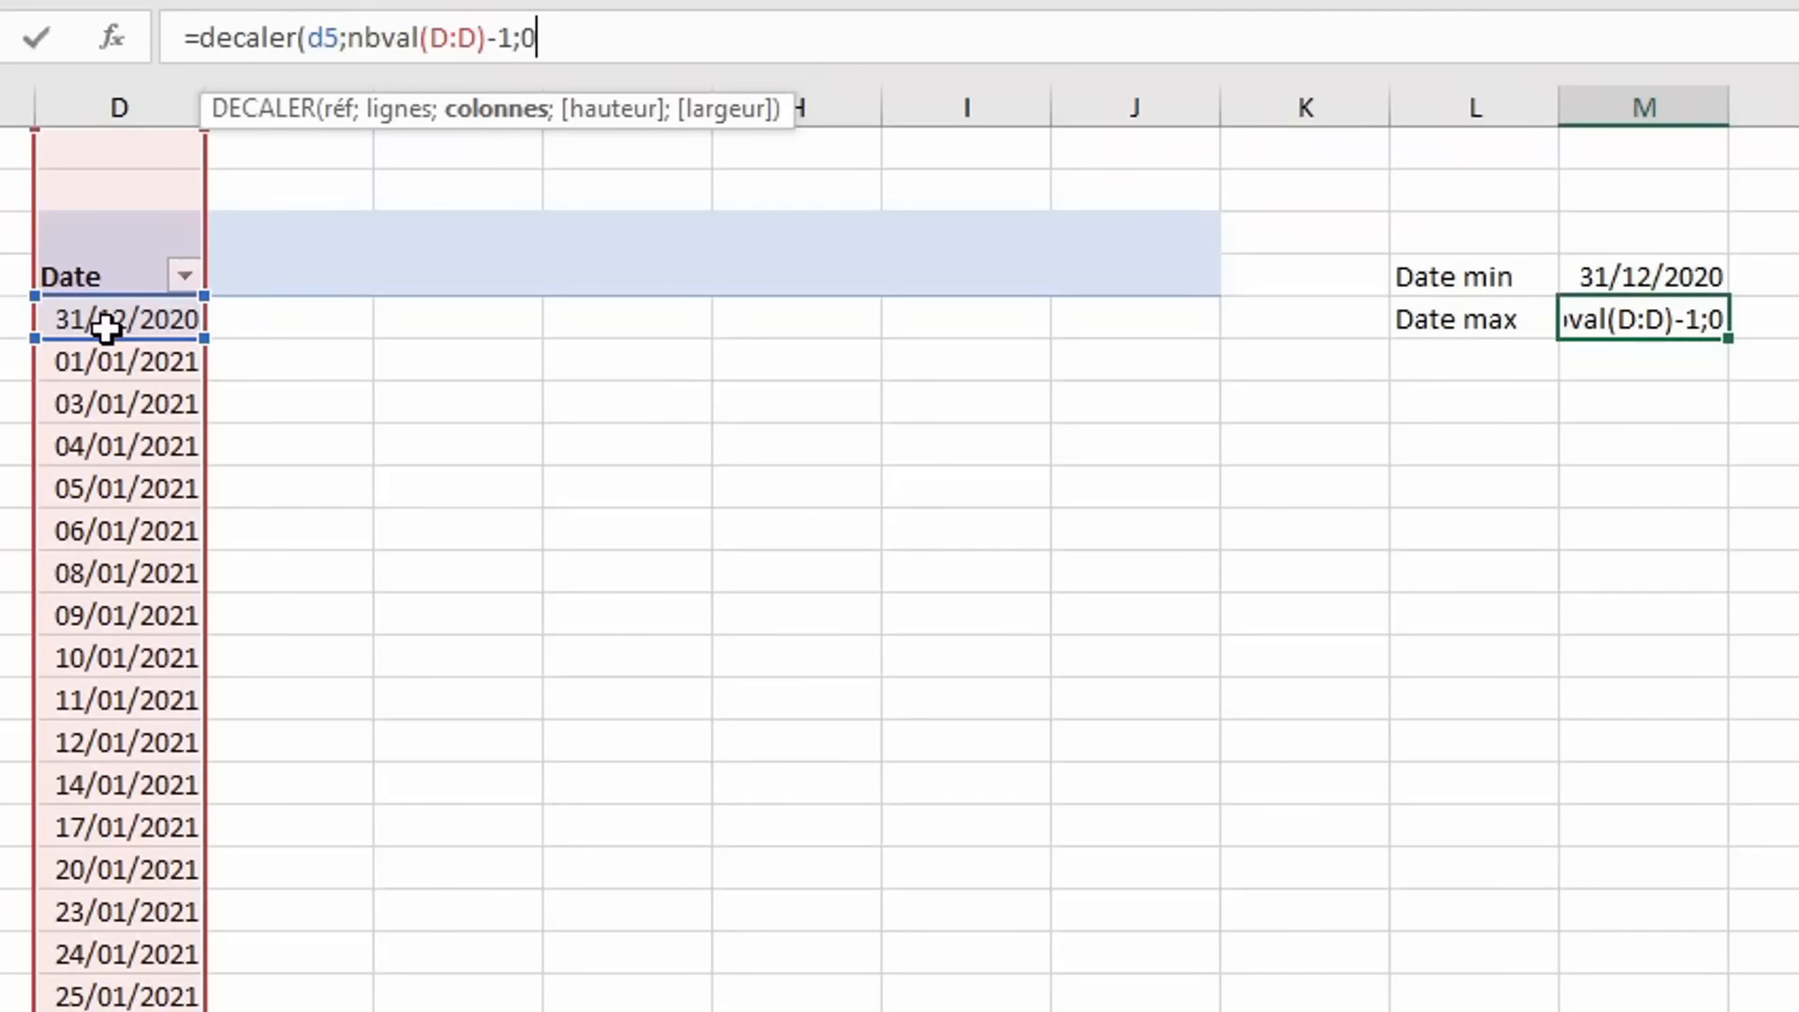
key("ctrl+Return")
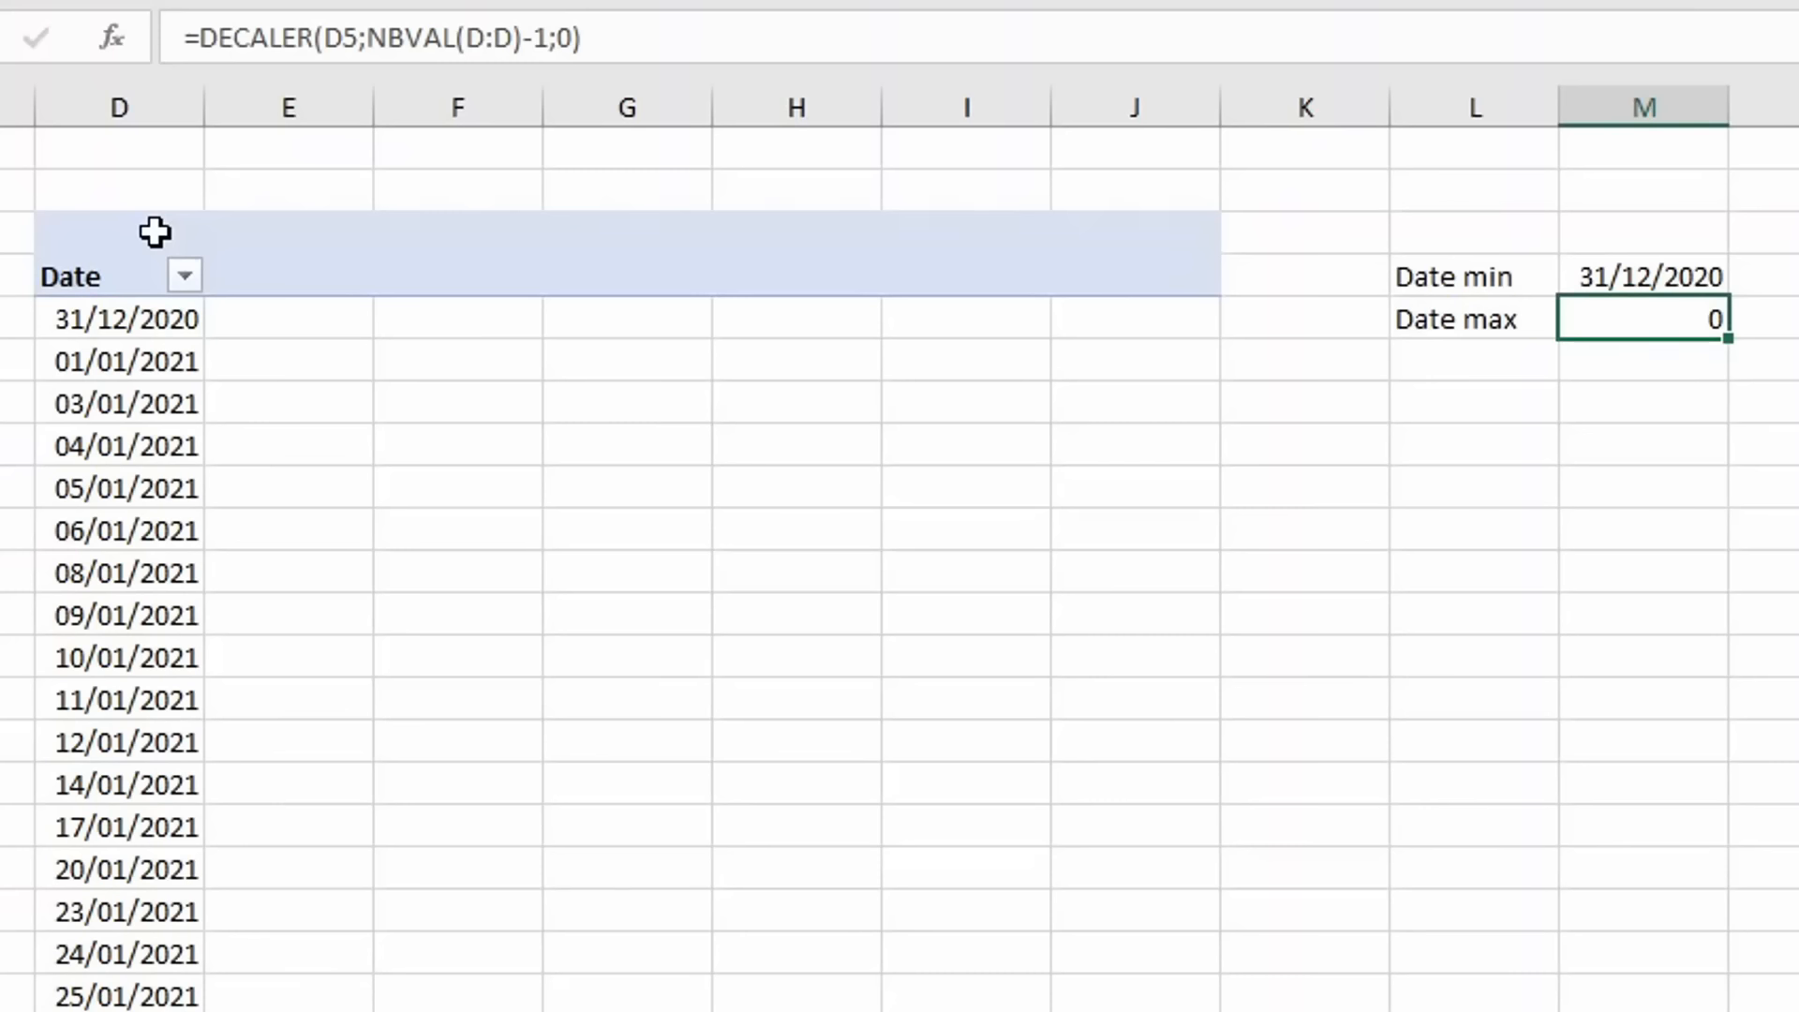
Correct the row offset in the M5 formula so it subtracts 2 from NBVAL(D:D).
left_click(553, 39)
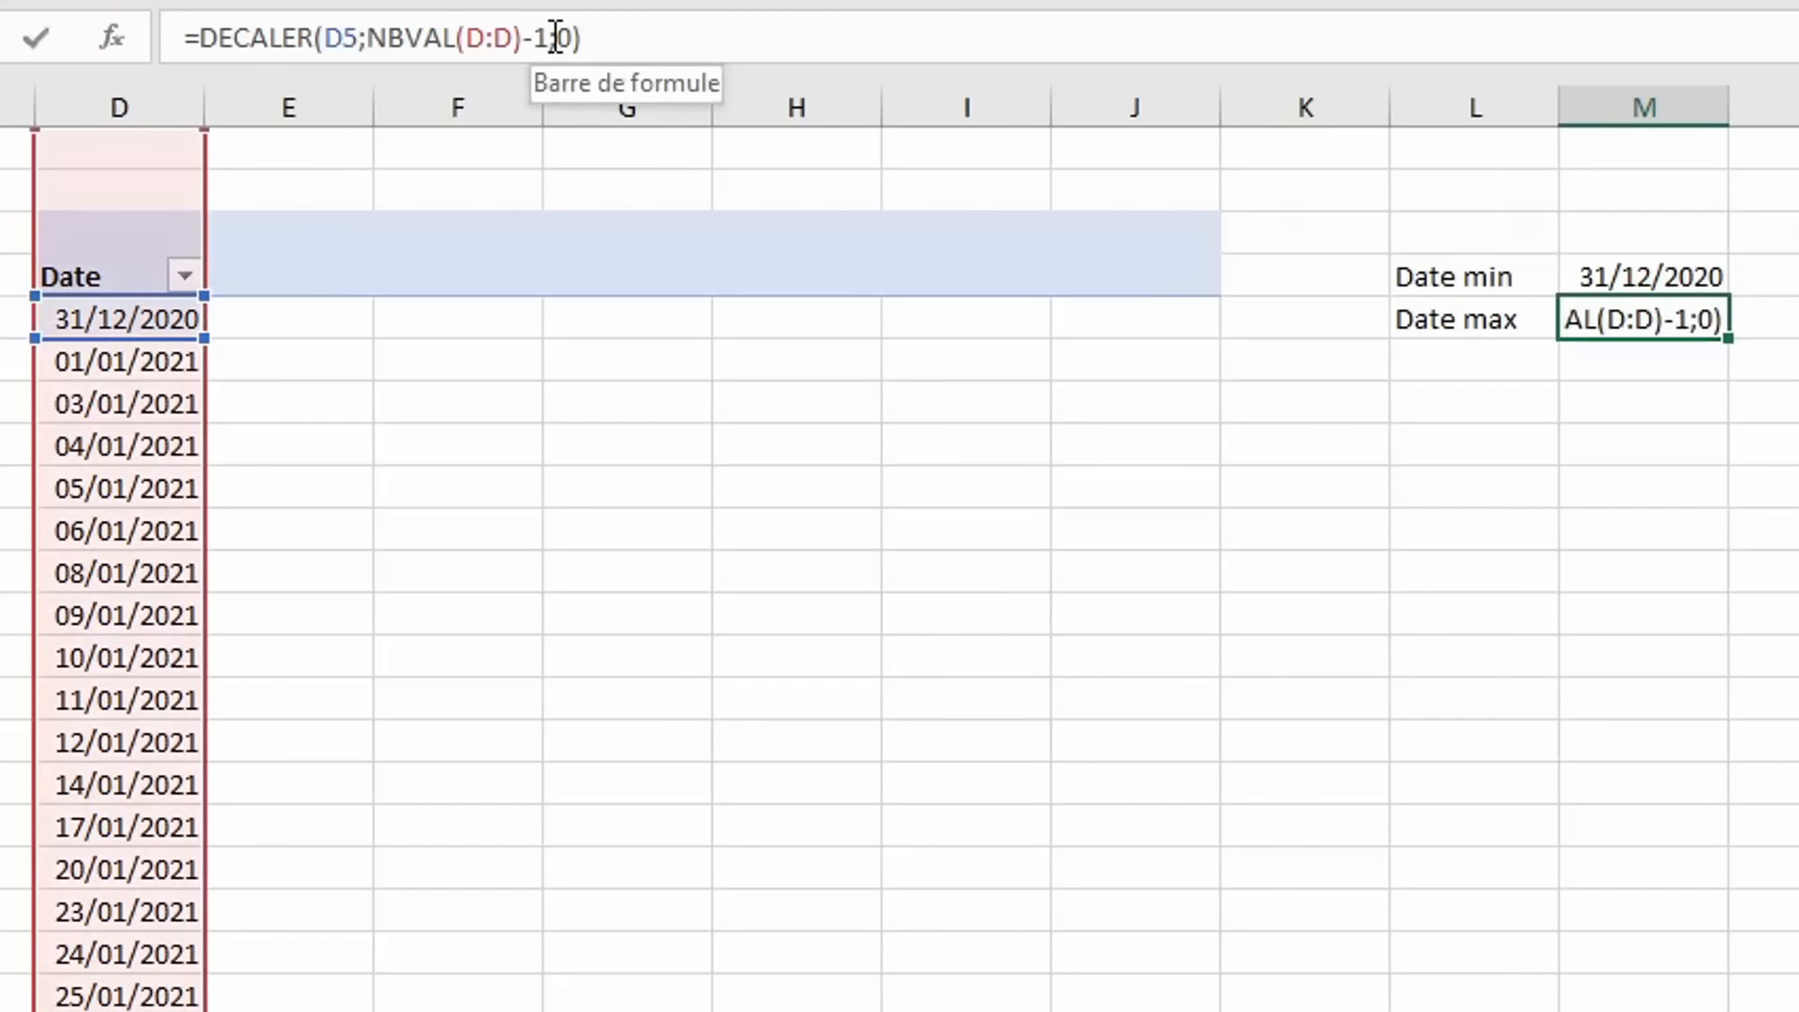
key("BackSpace")
type("2")
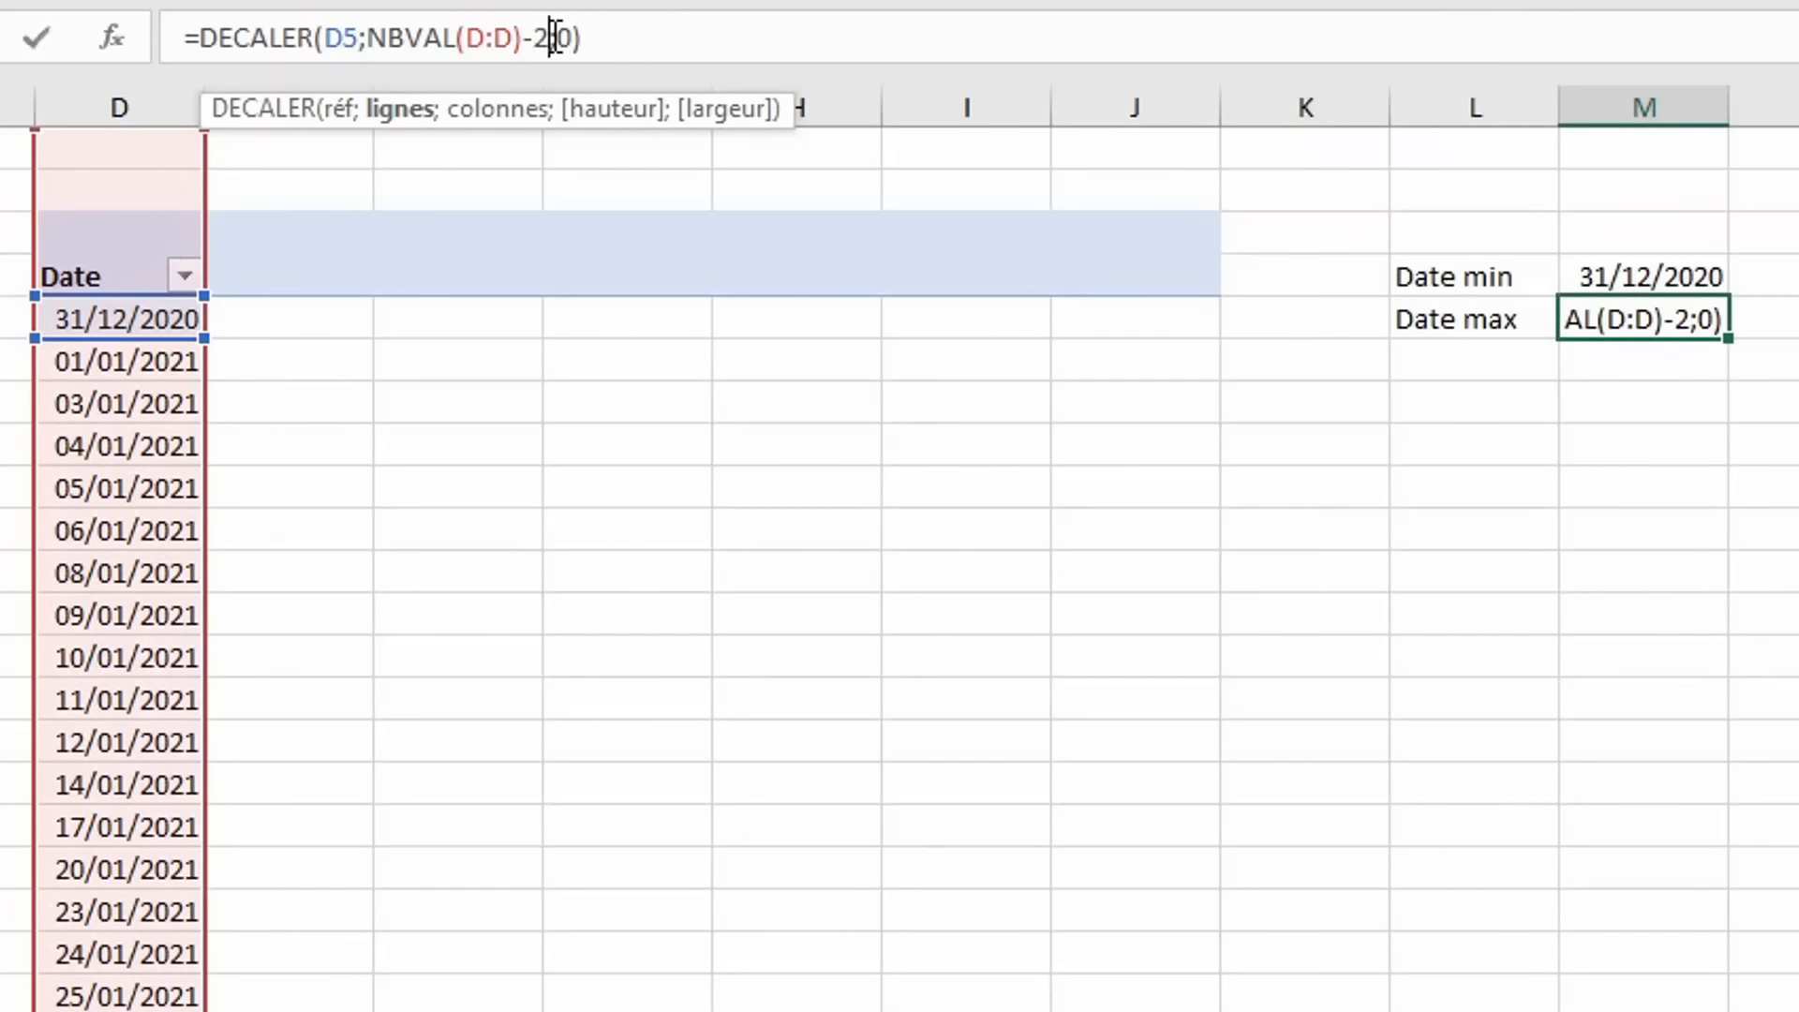
key("Return")
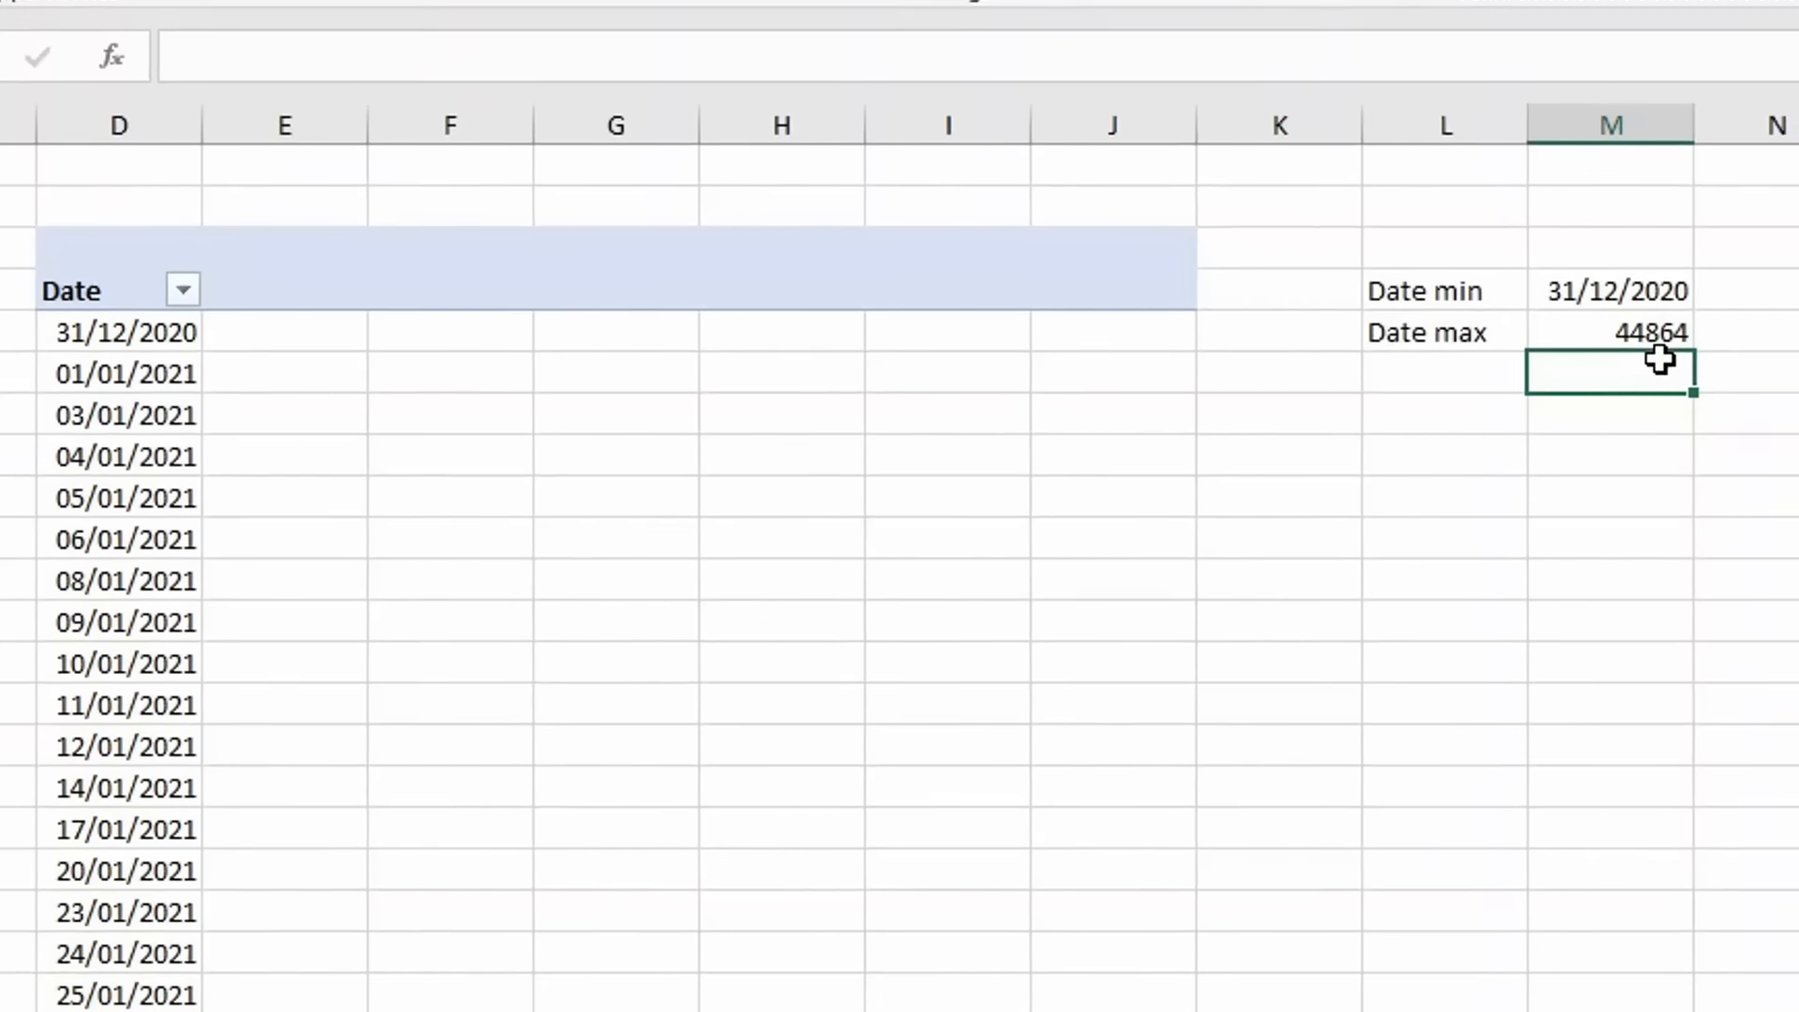
Format the Date max value in M5 as a short date (Date courte).
left_click(1668, 337)
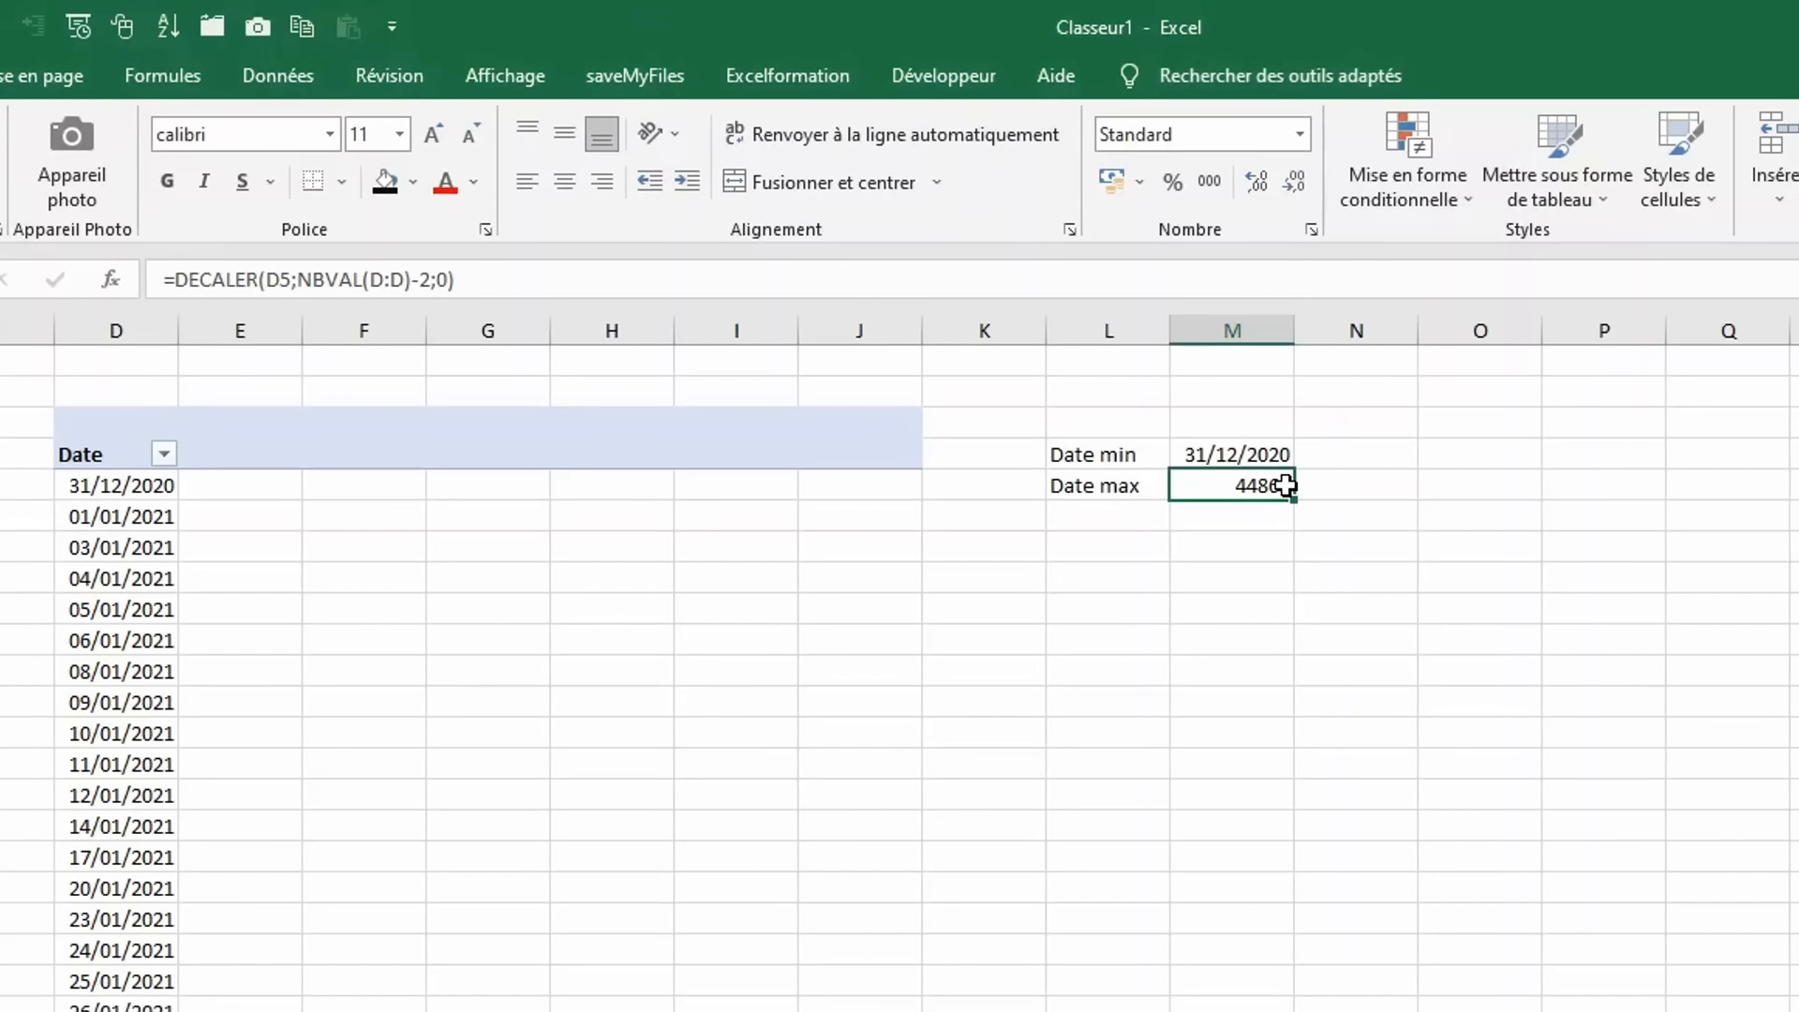
left_click(1305, 133)
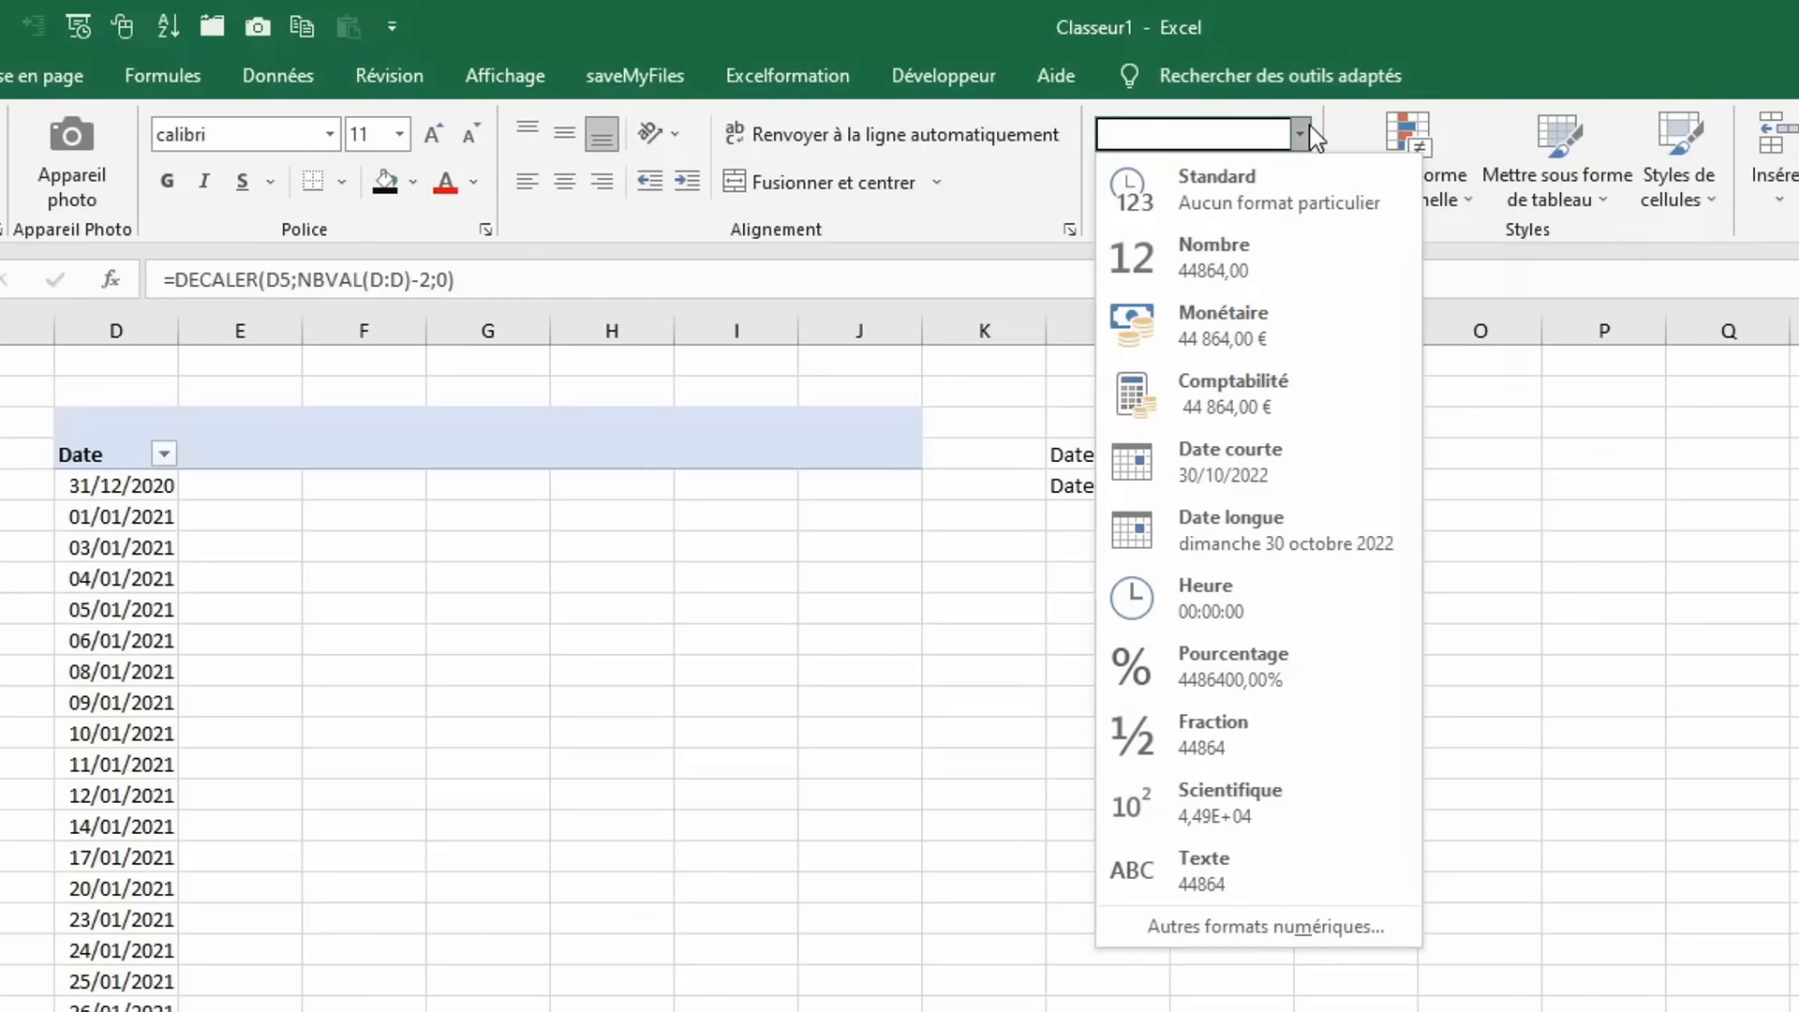
left_click(1235, 462)
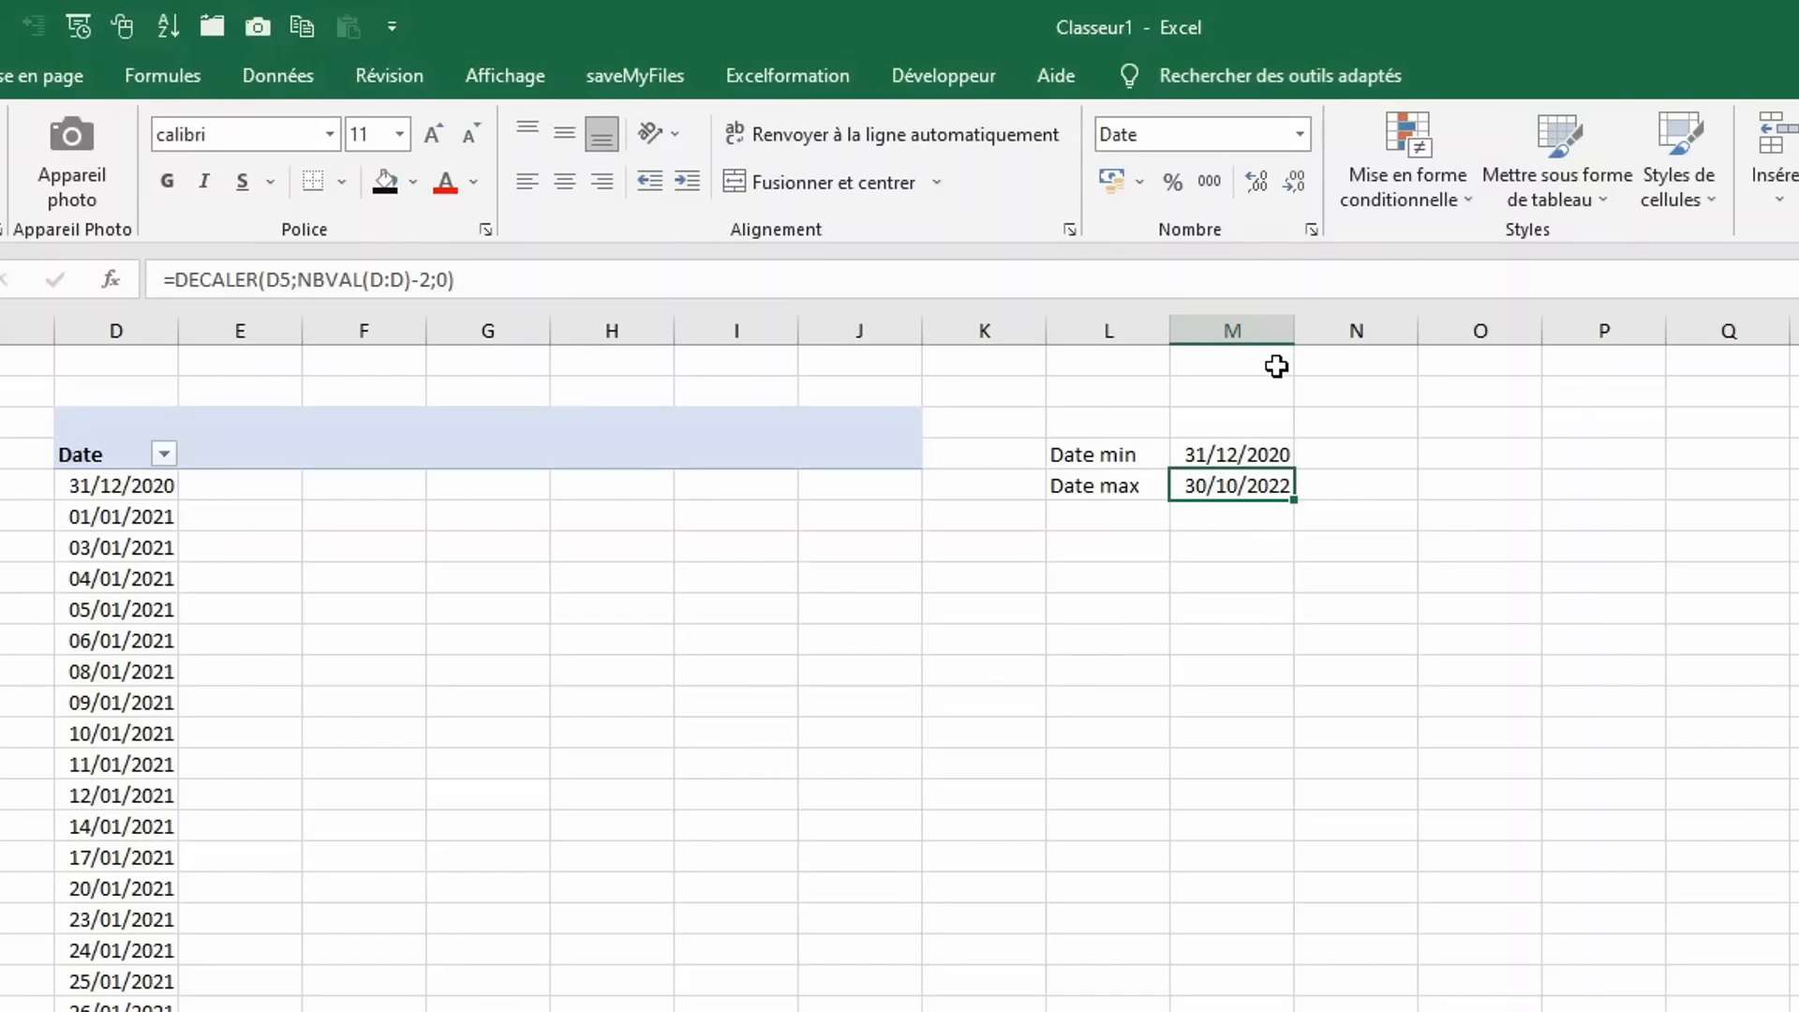
Wrap the M5 formula in FIN.MOIS with a month offset of 0, to return the last day of that month.
key("F2")
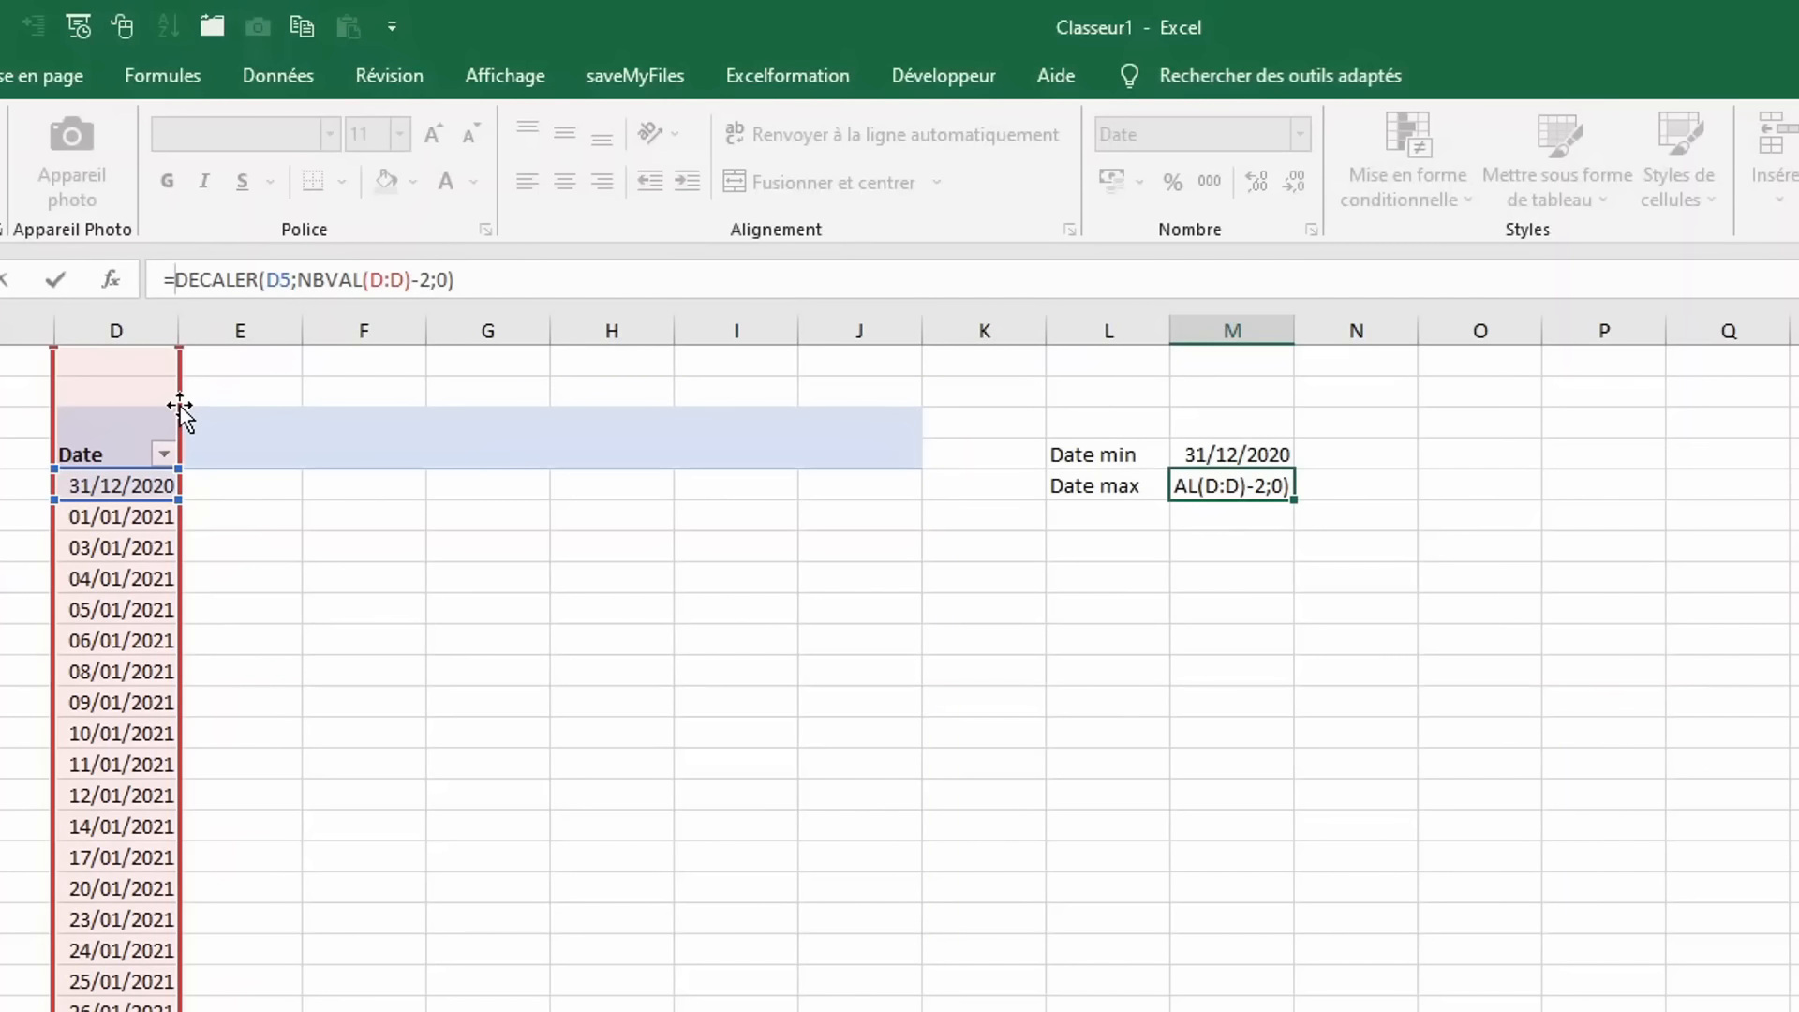
type("fin.mois")
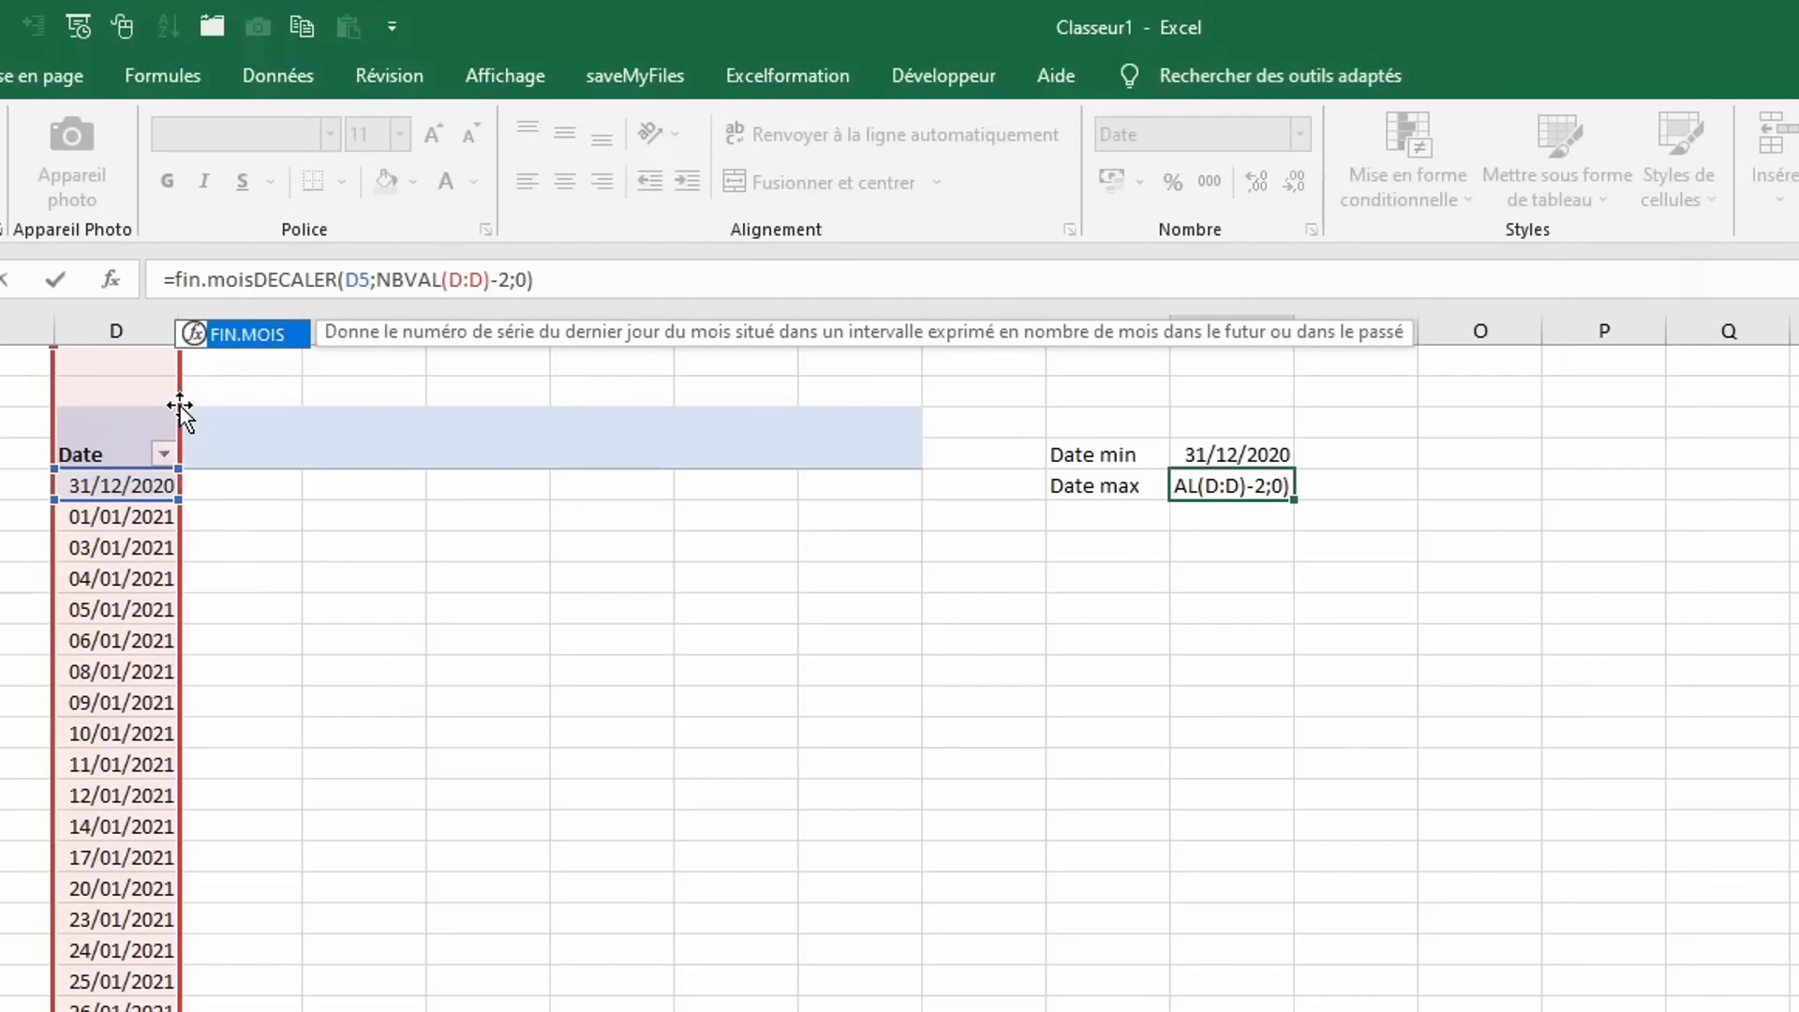
type("(")
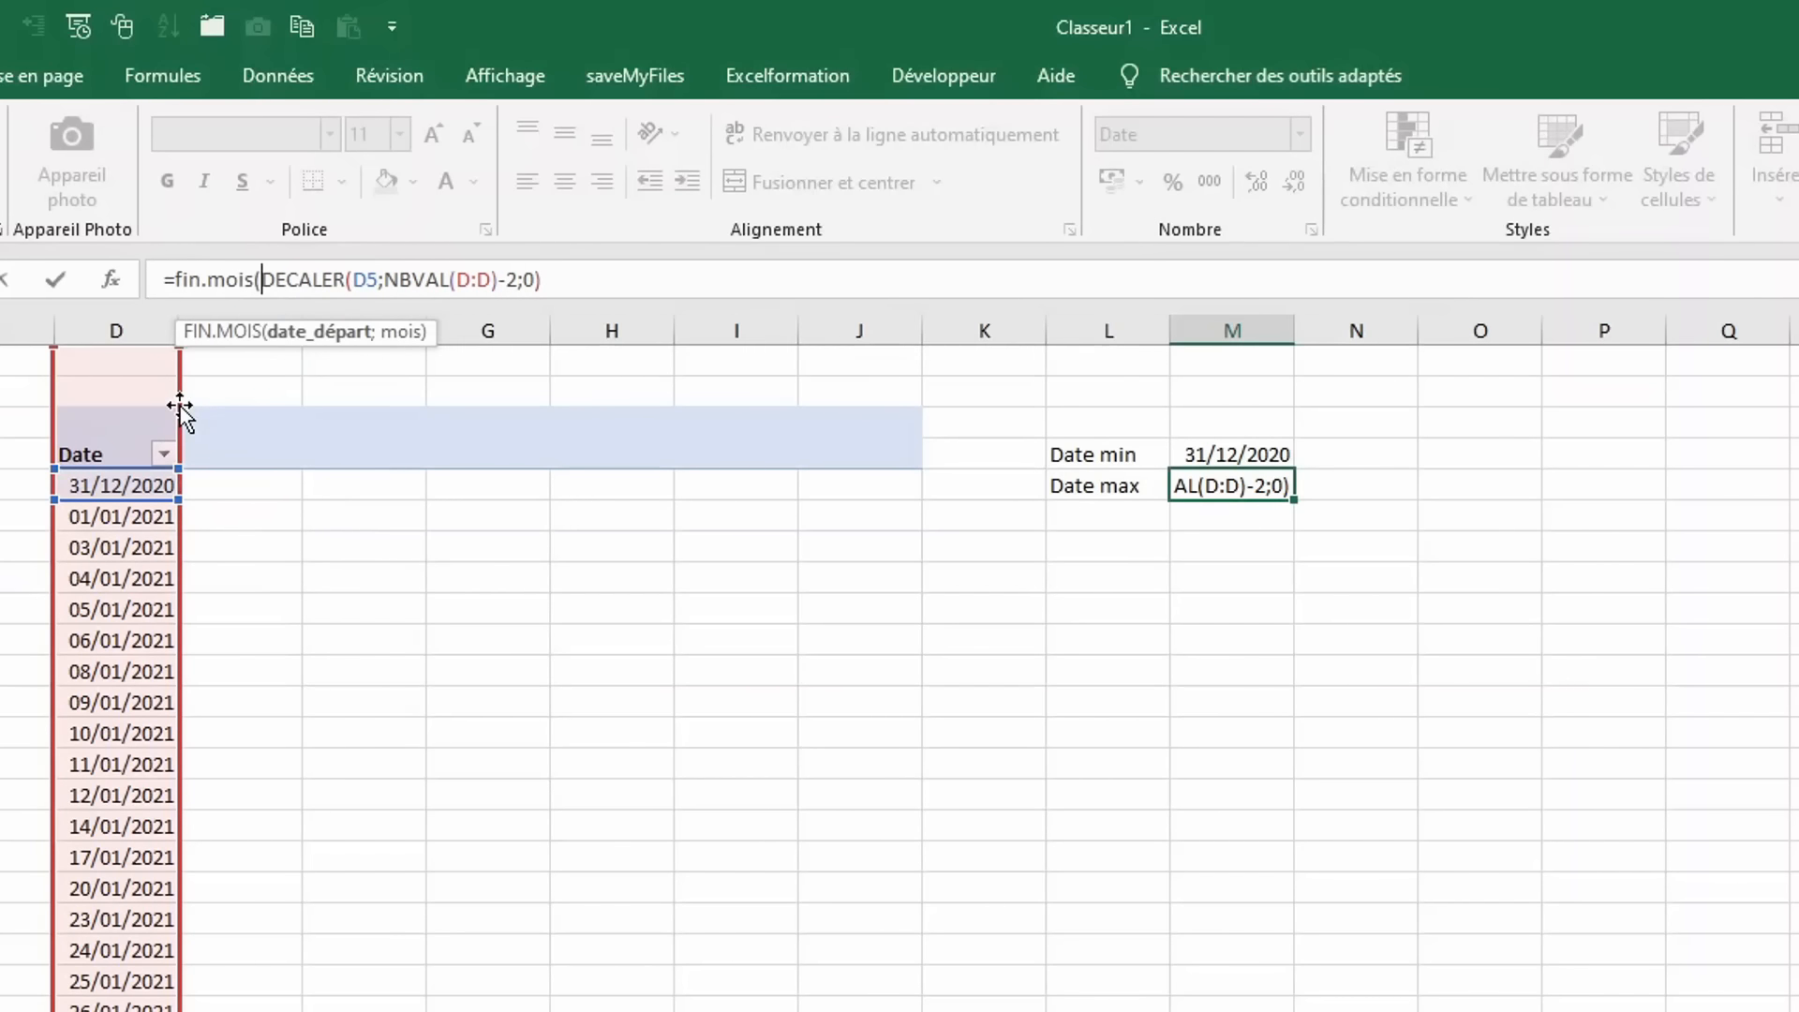
left_click(590, 279)
type(";0")
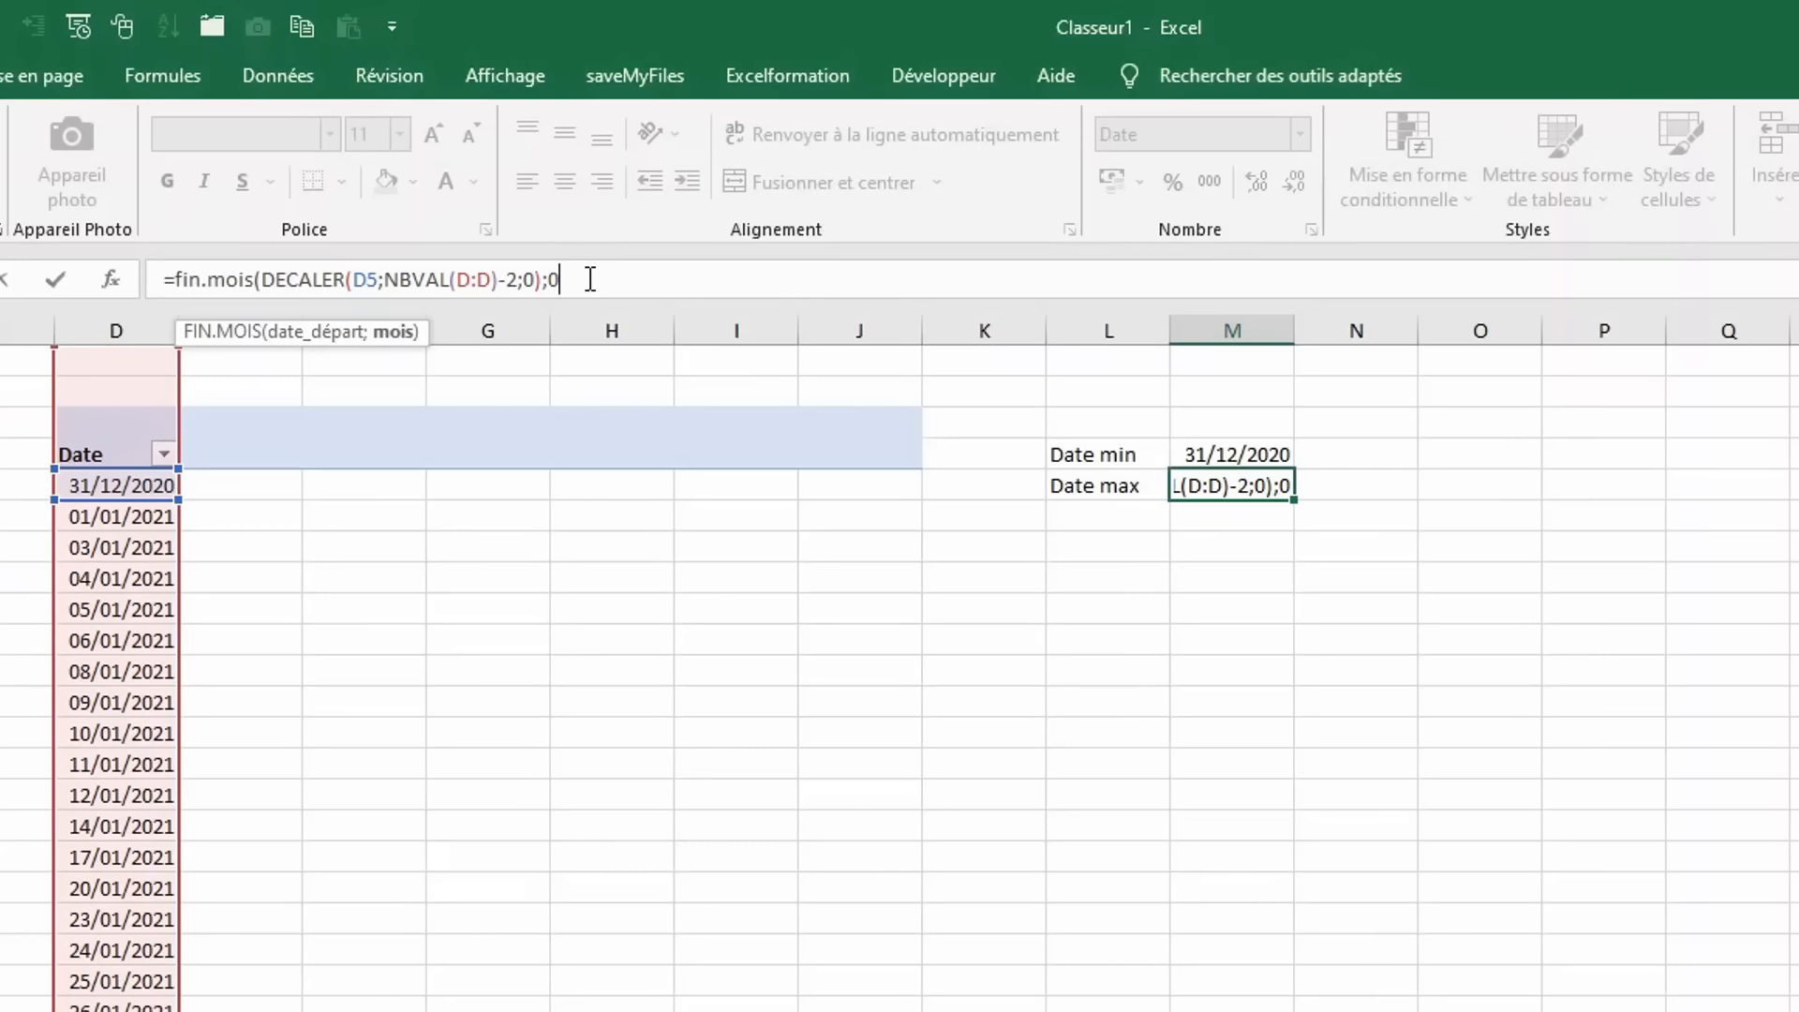
type(")")
key("Return")
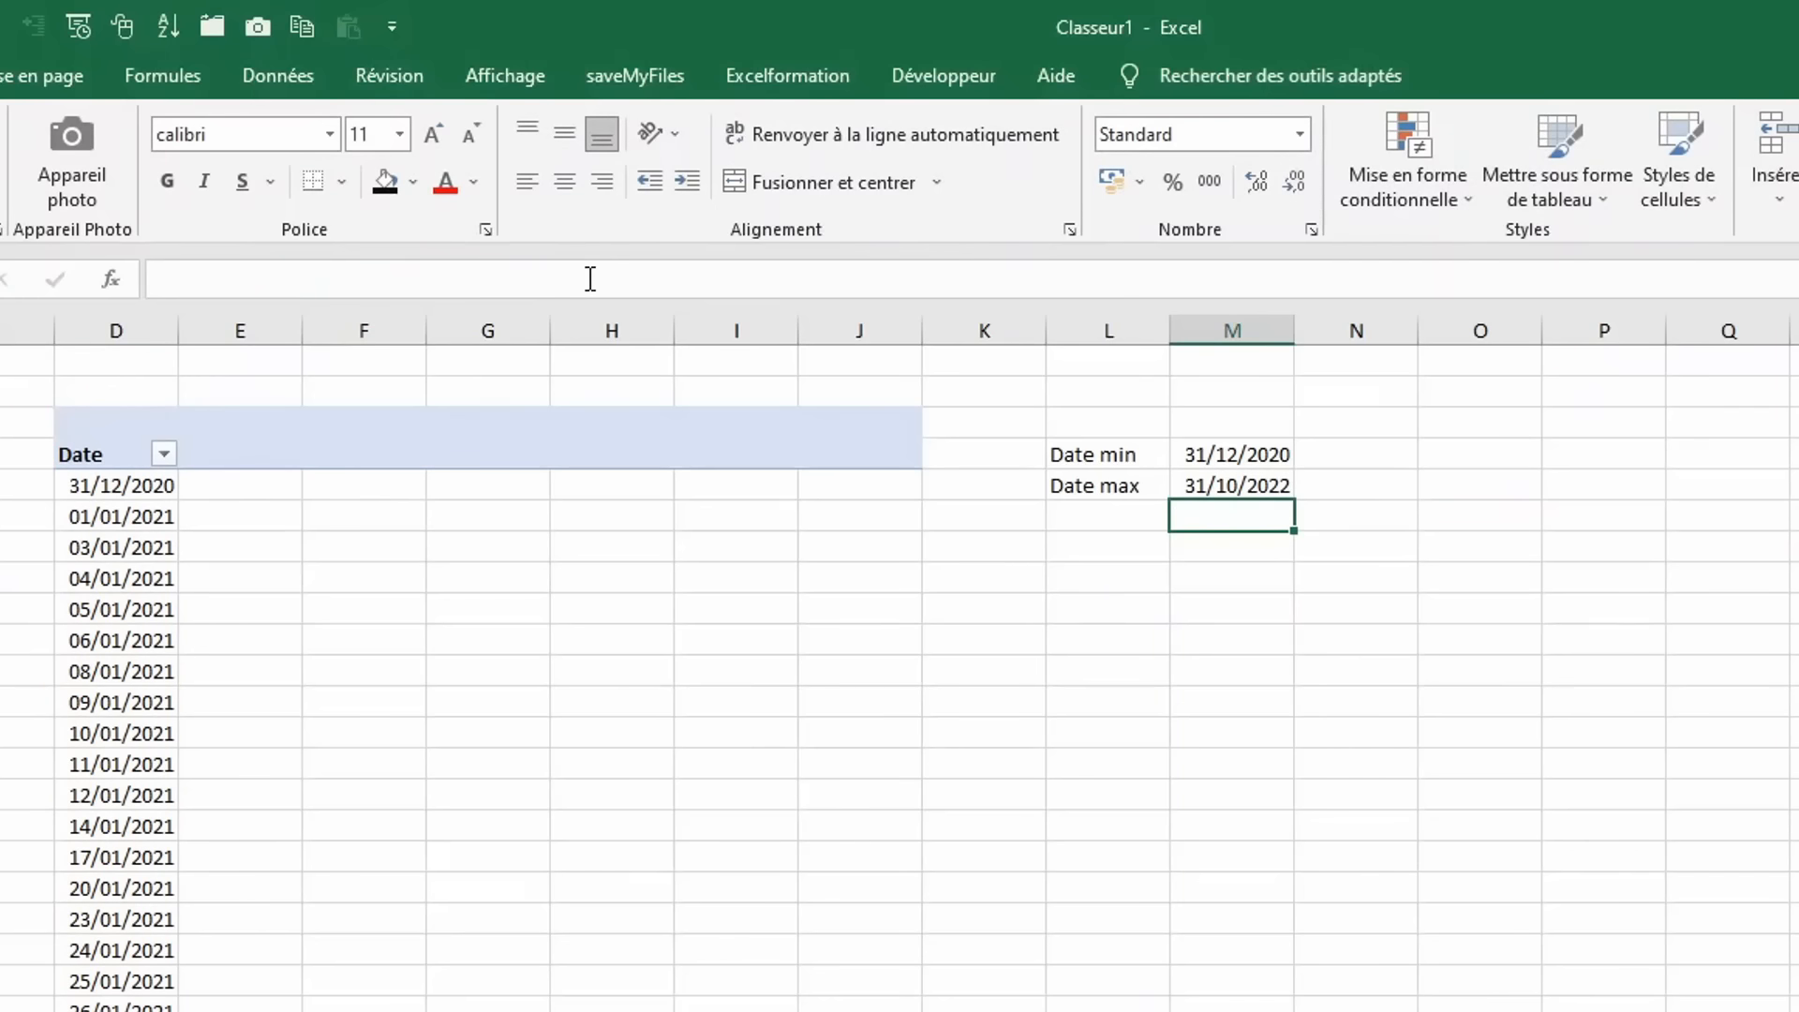
Add the header "Solde" in N3, above and beside the minimum and maximum dates.
left_click(1265, 463)
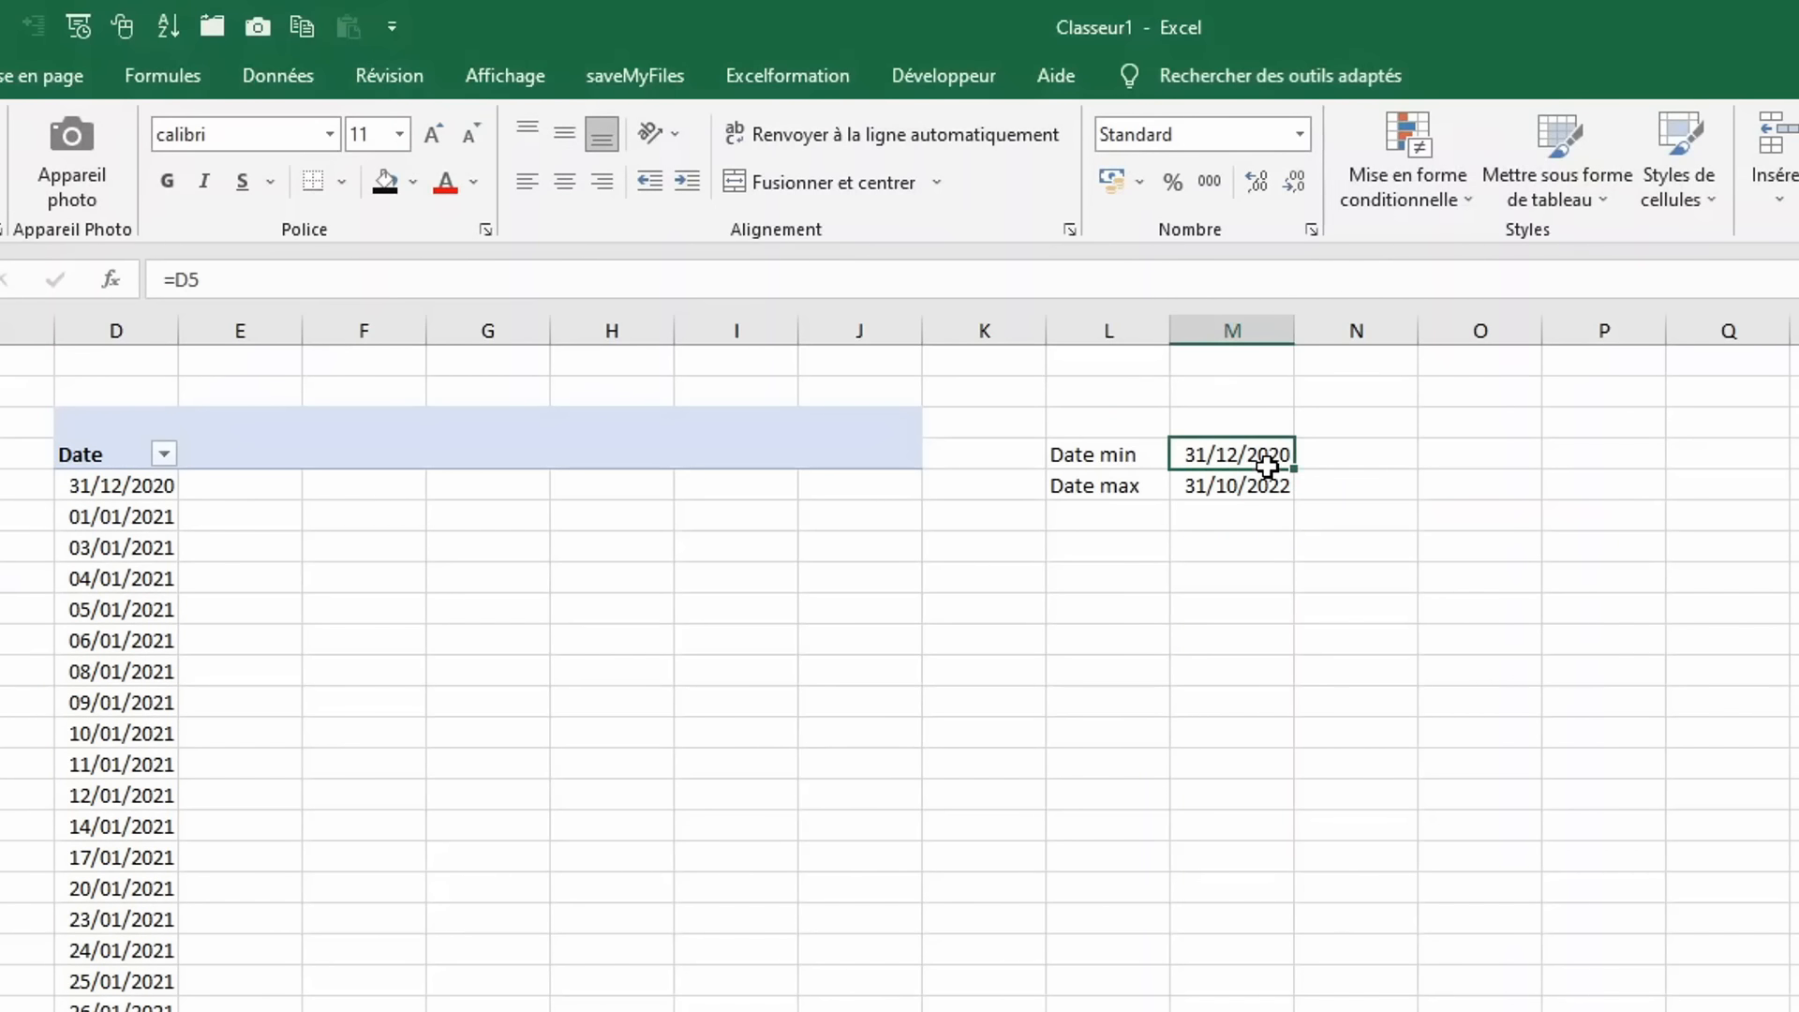
left_click(1270, 476)
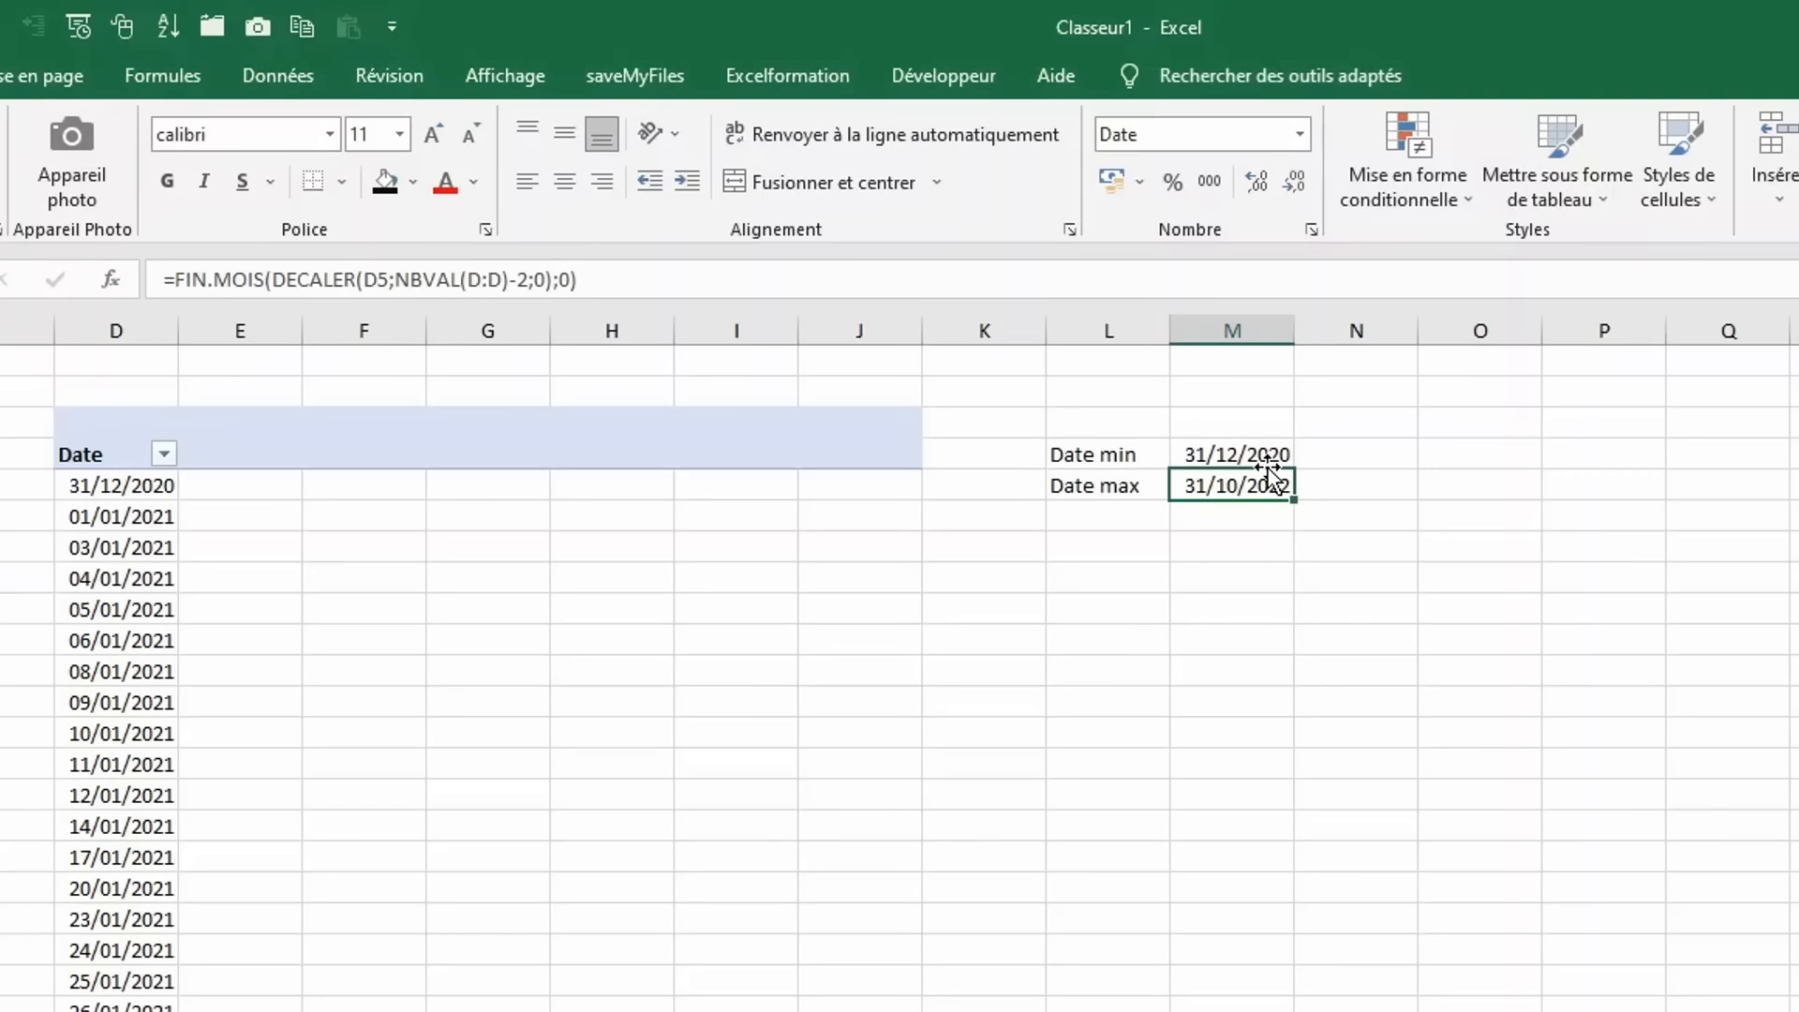
key("Right")
key("Up")
key("Up")
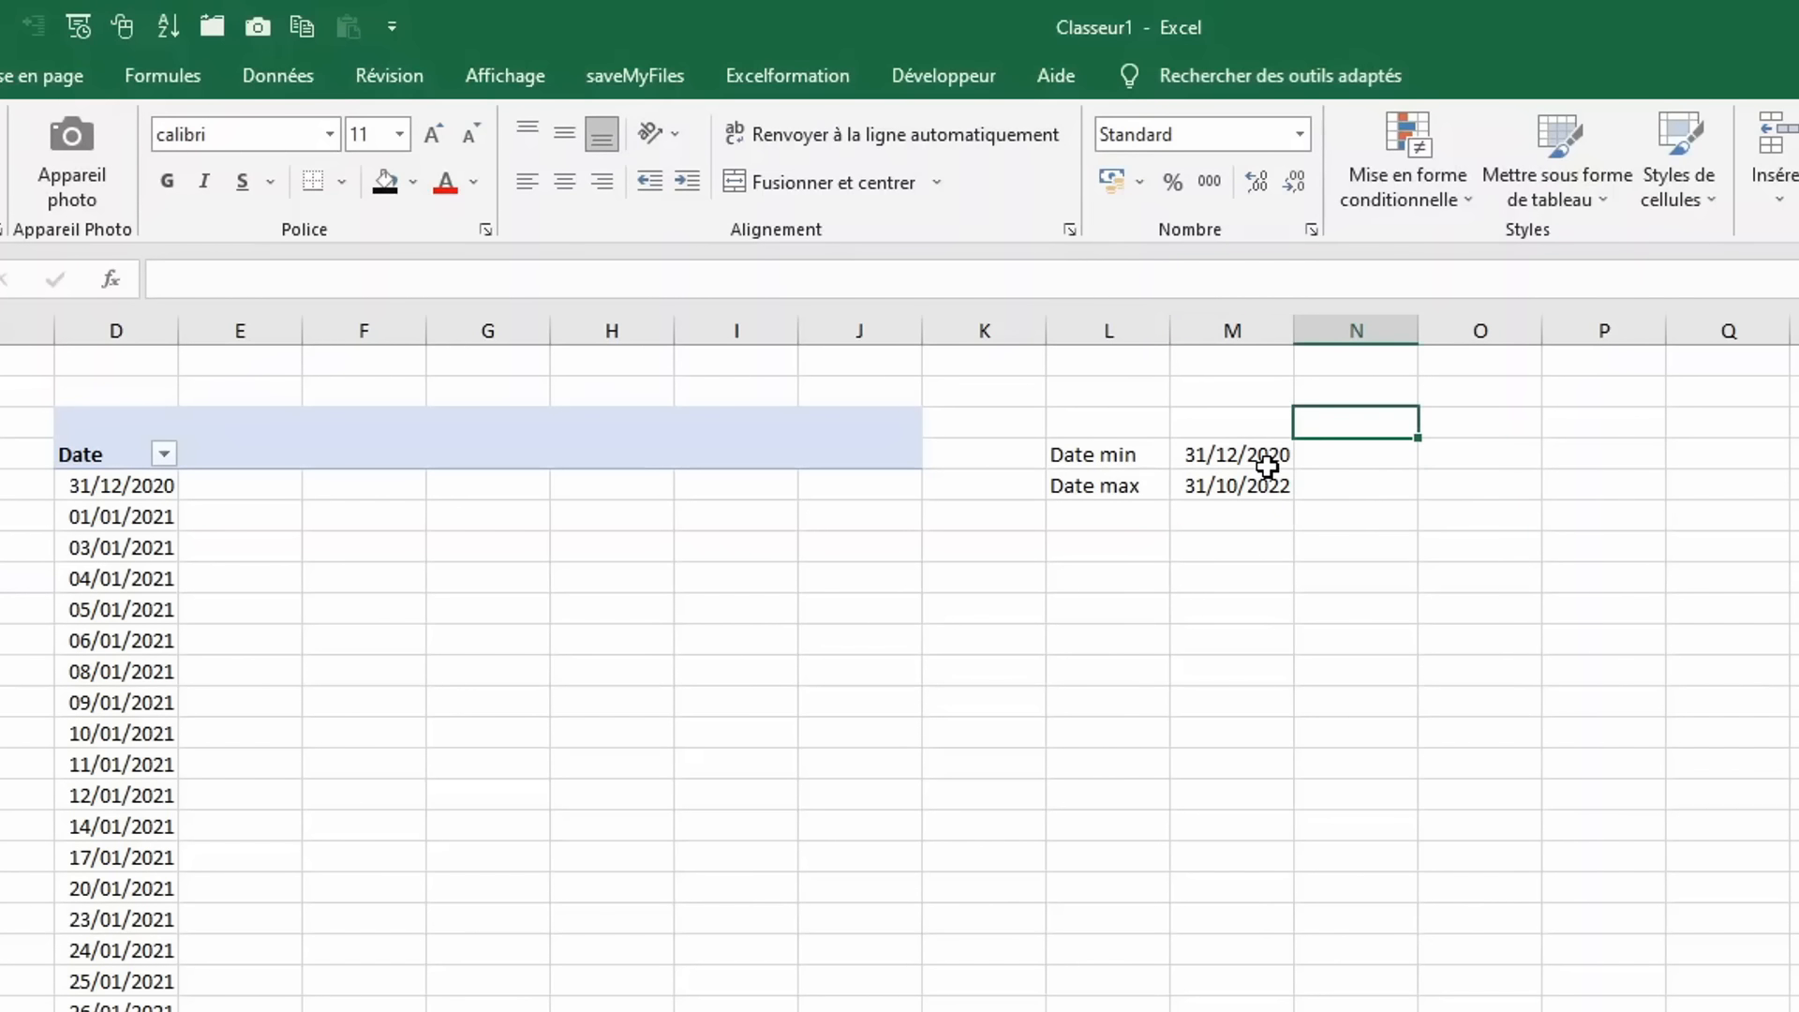
type("Solde")
key("Return")
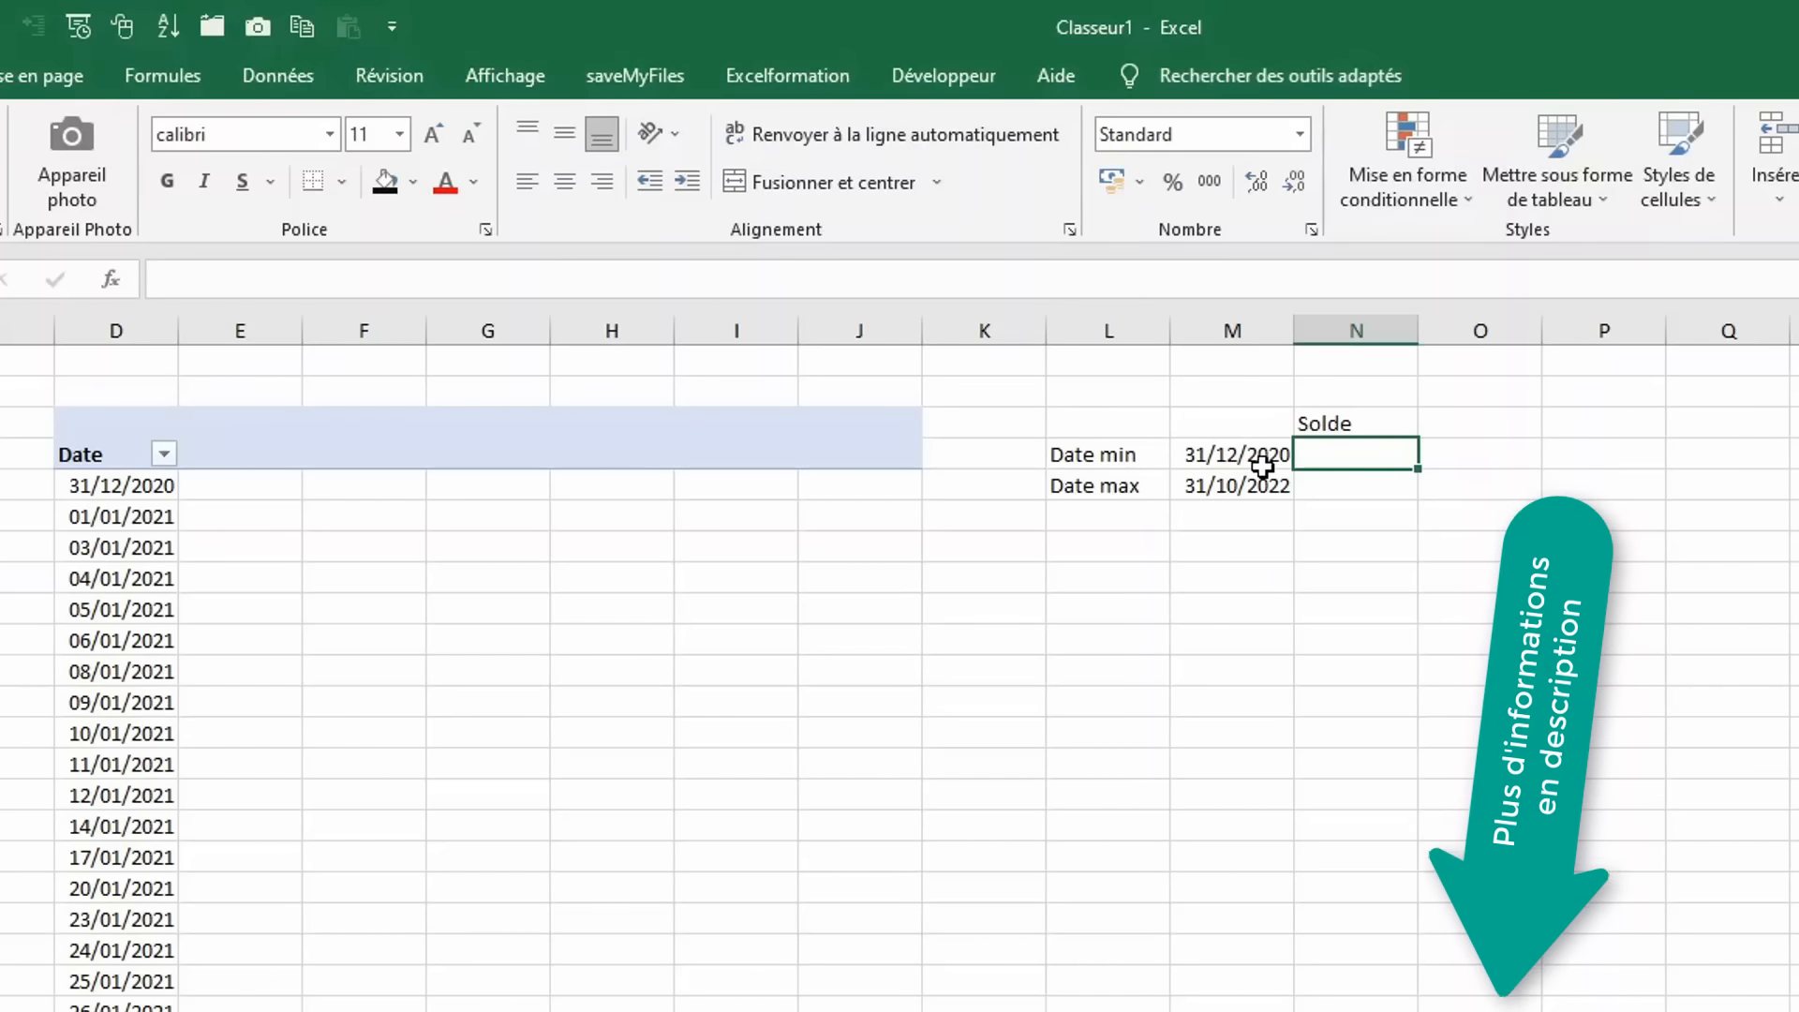
Enter =SOMME.SI(baseReleve[Date];"<"&TCD!M4;baseReleve[Solde]) in N4 to sum the balances dated before the minimum date.
type("=somm")
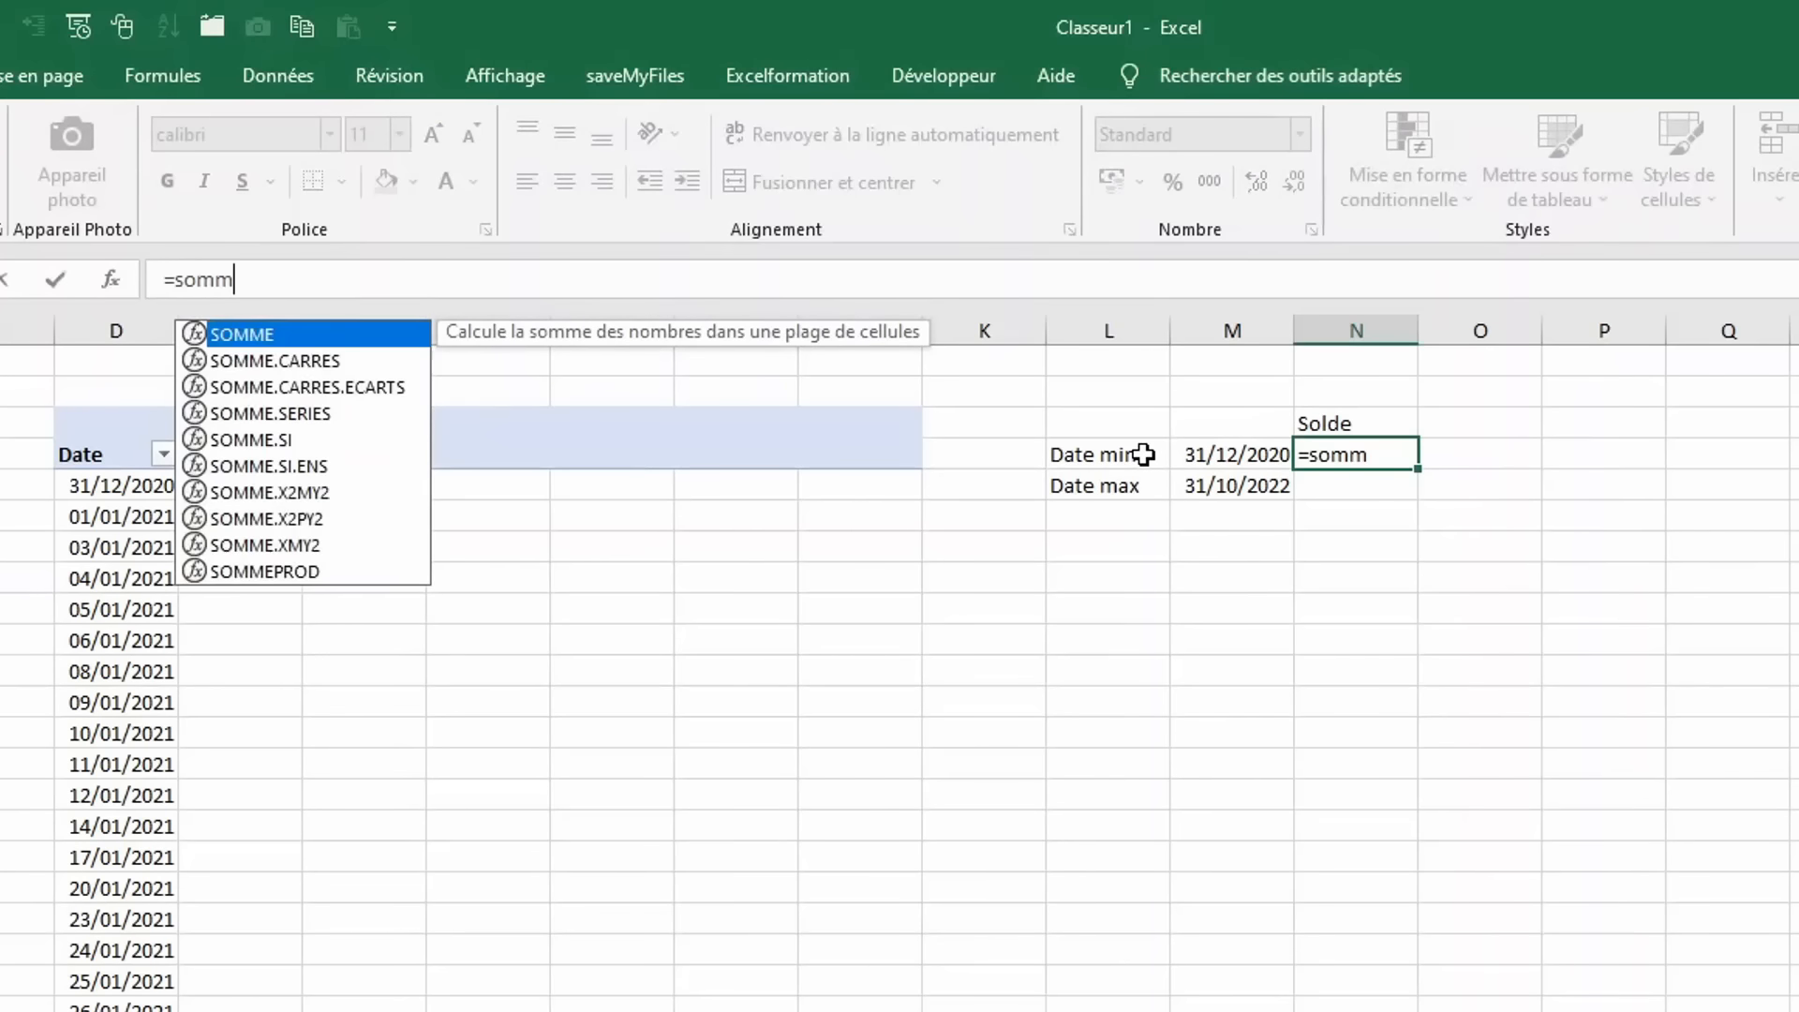
type("e.si(")
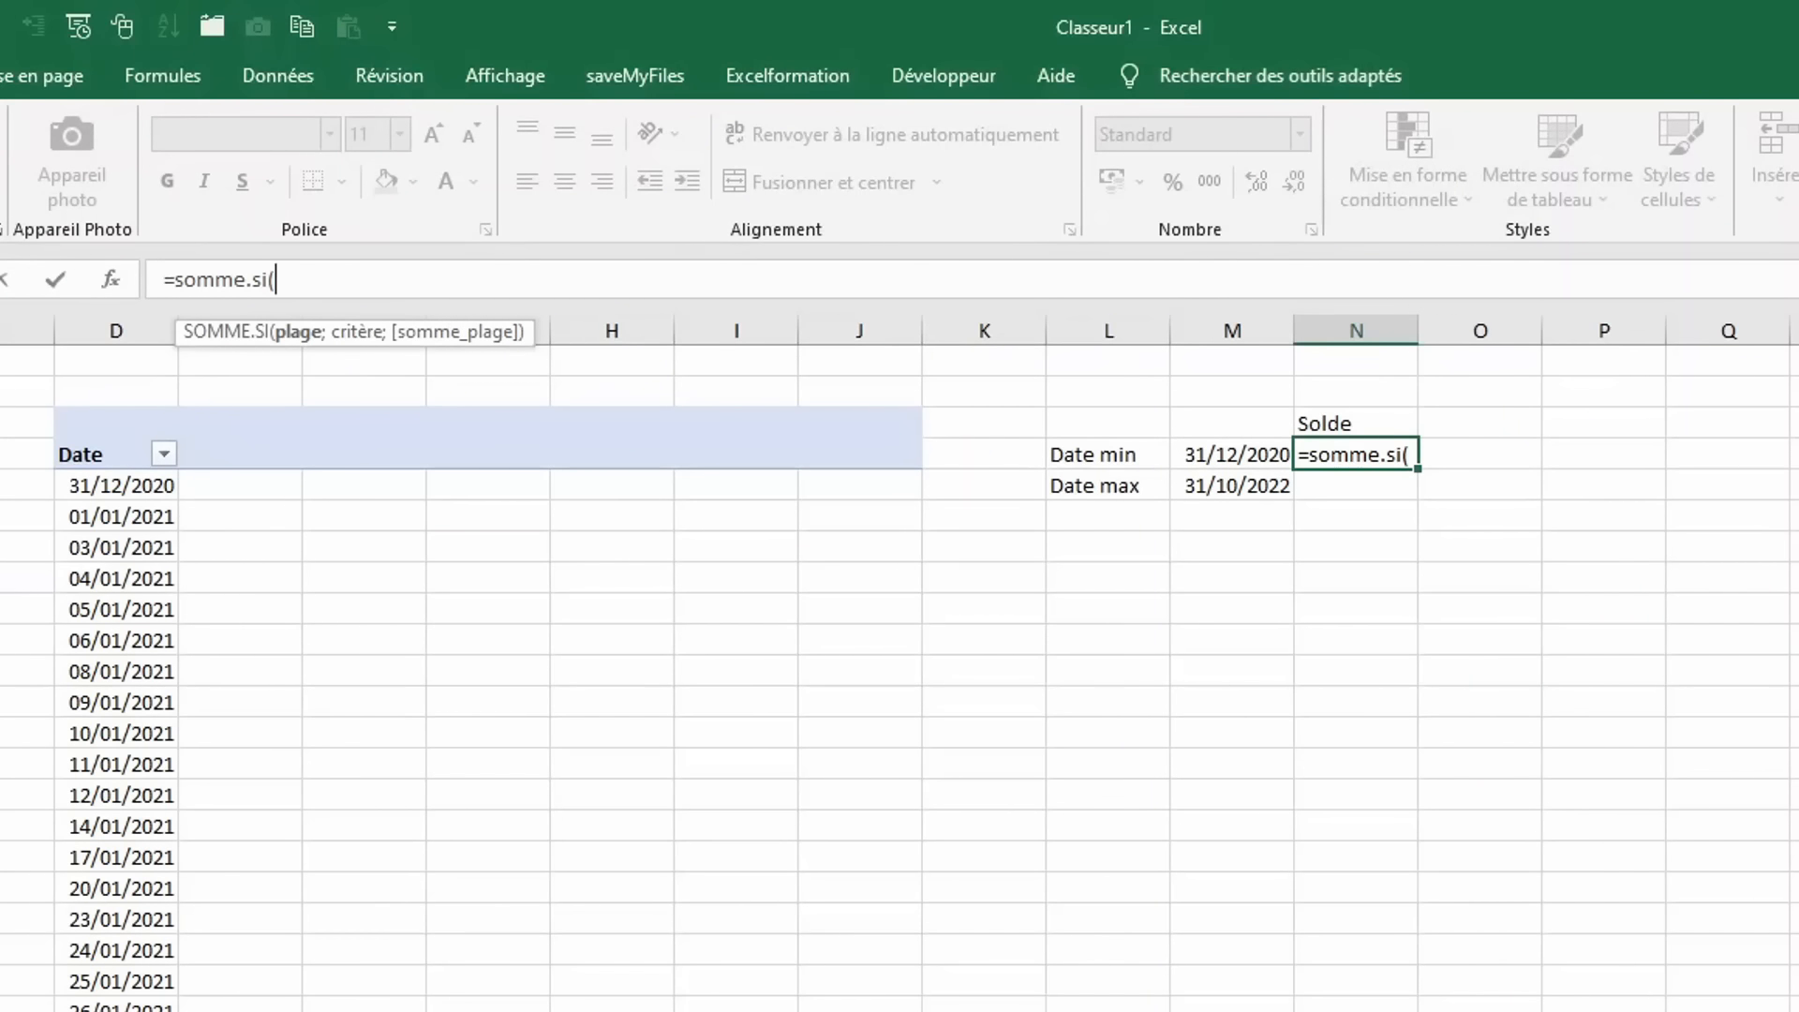
key("ctrl+Page_Up")
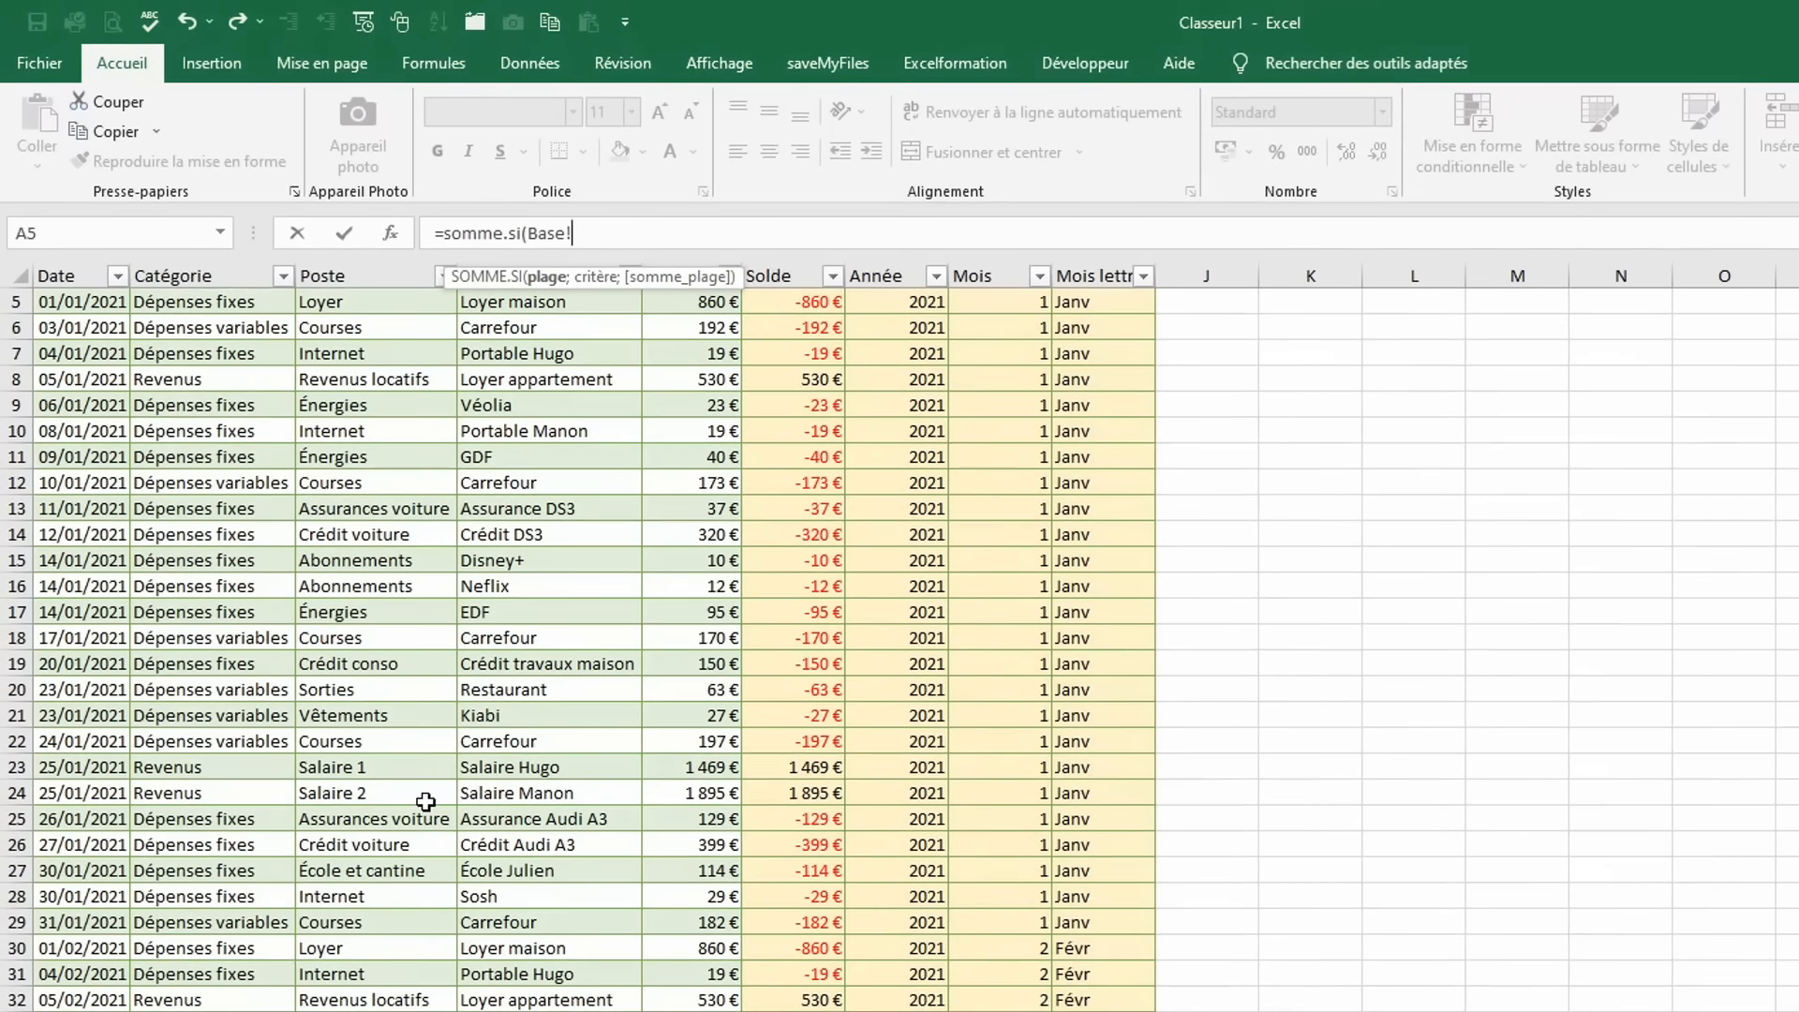
left_click(70, 264)
type(";")
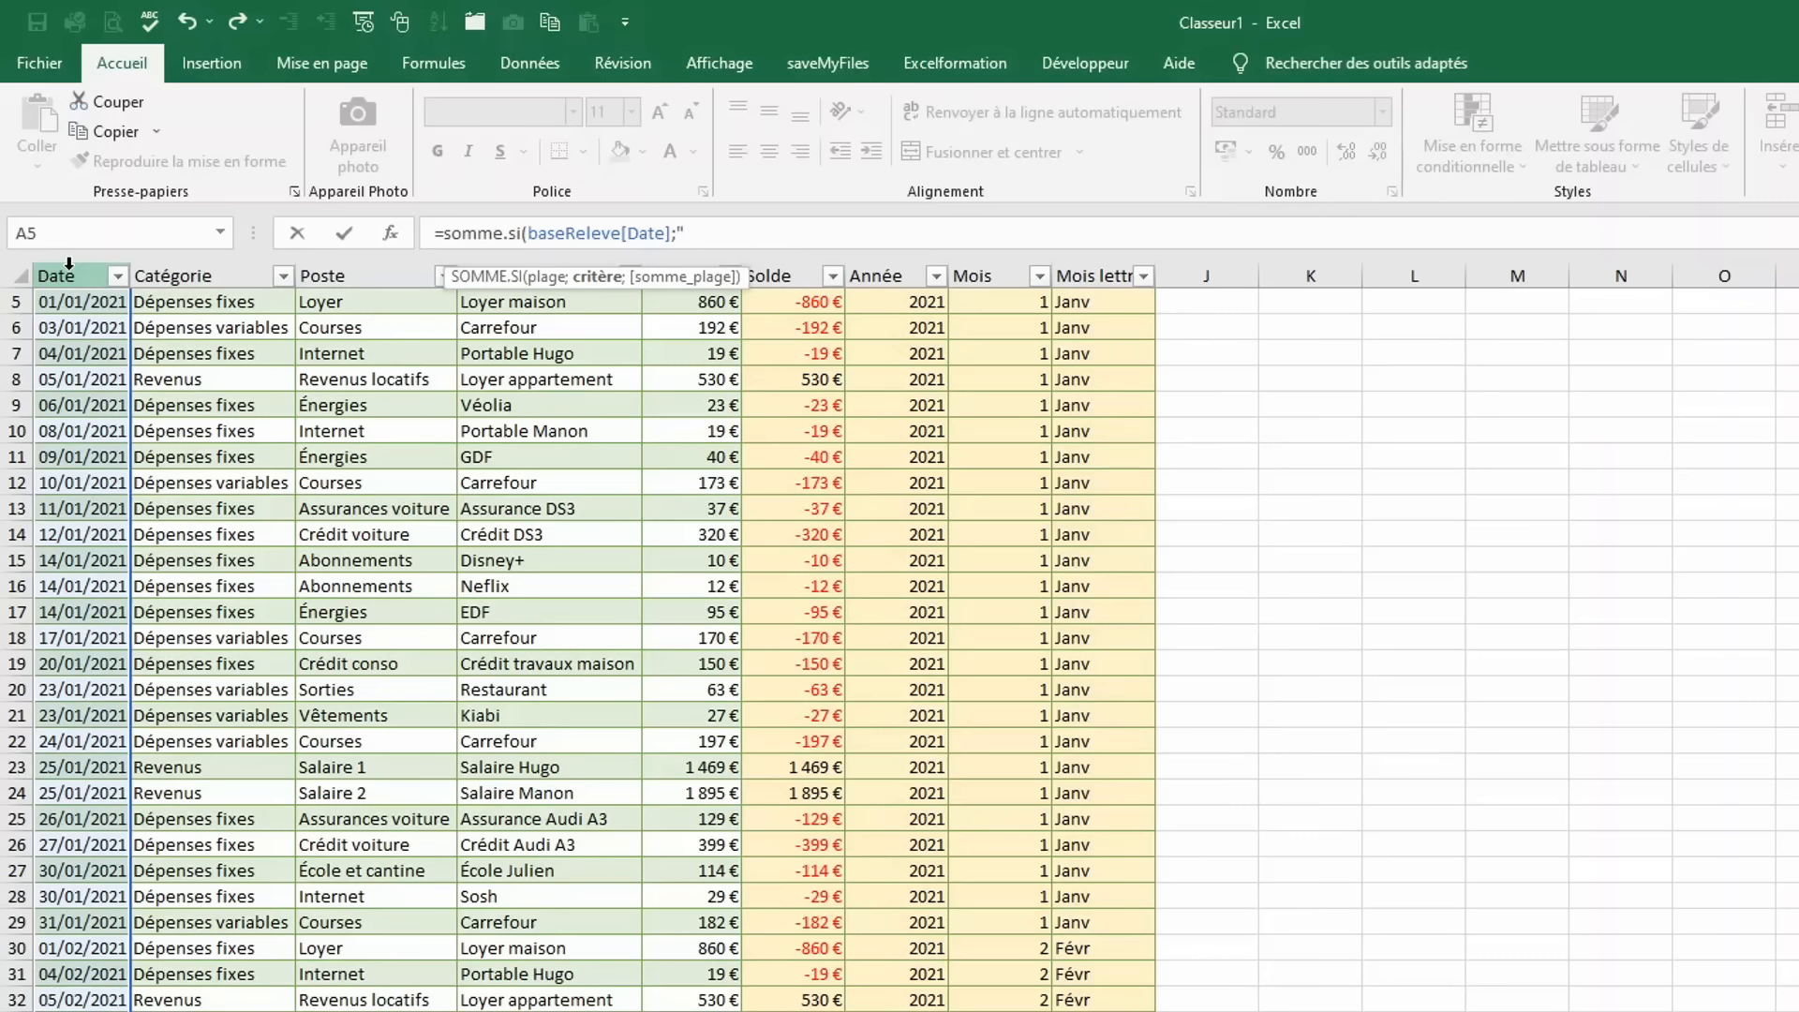
type("\"<\"&")
key("ctrl+Page_Up")
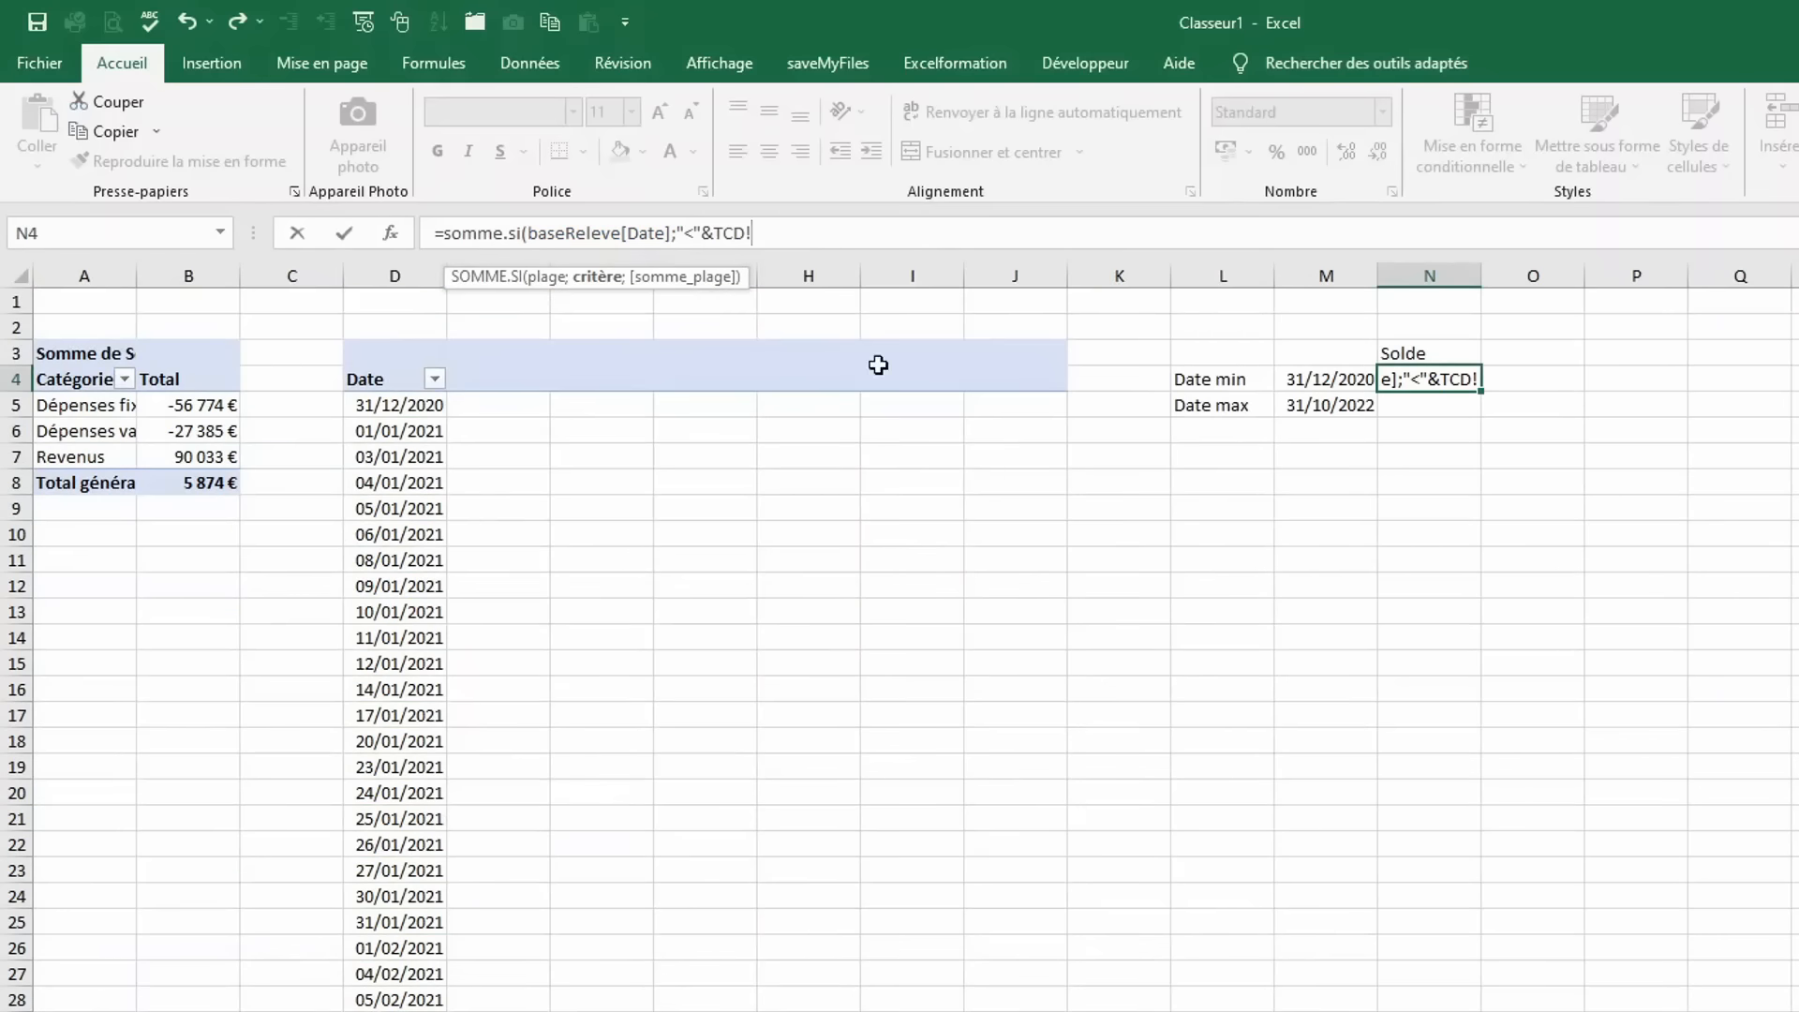
left_click(1322, 378)
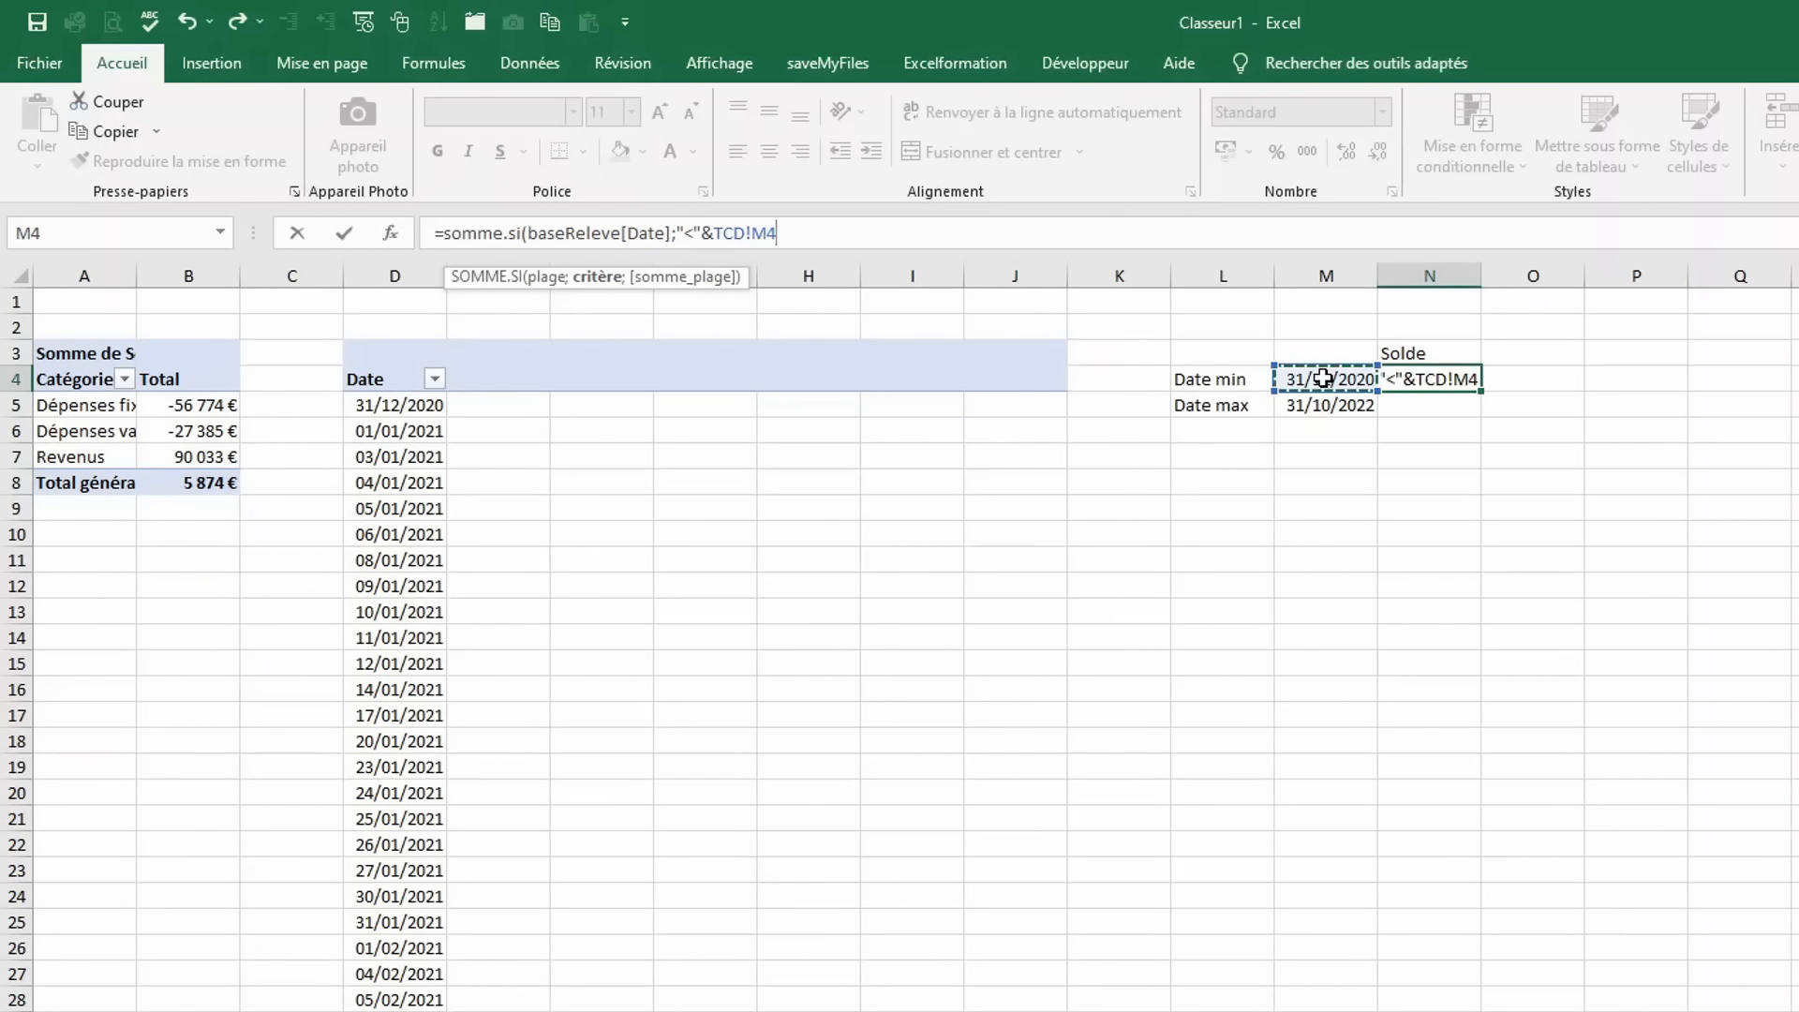
type(";")
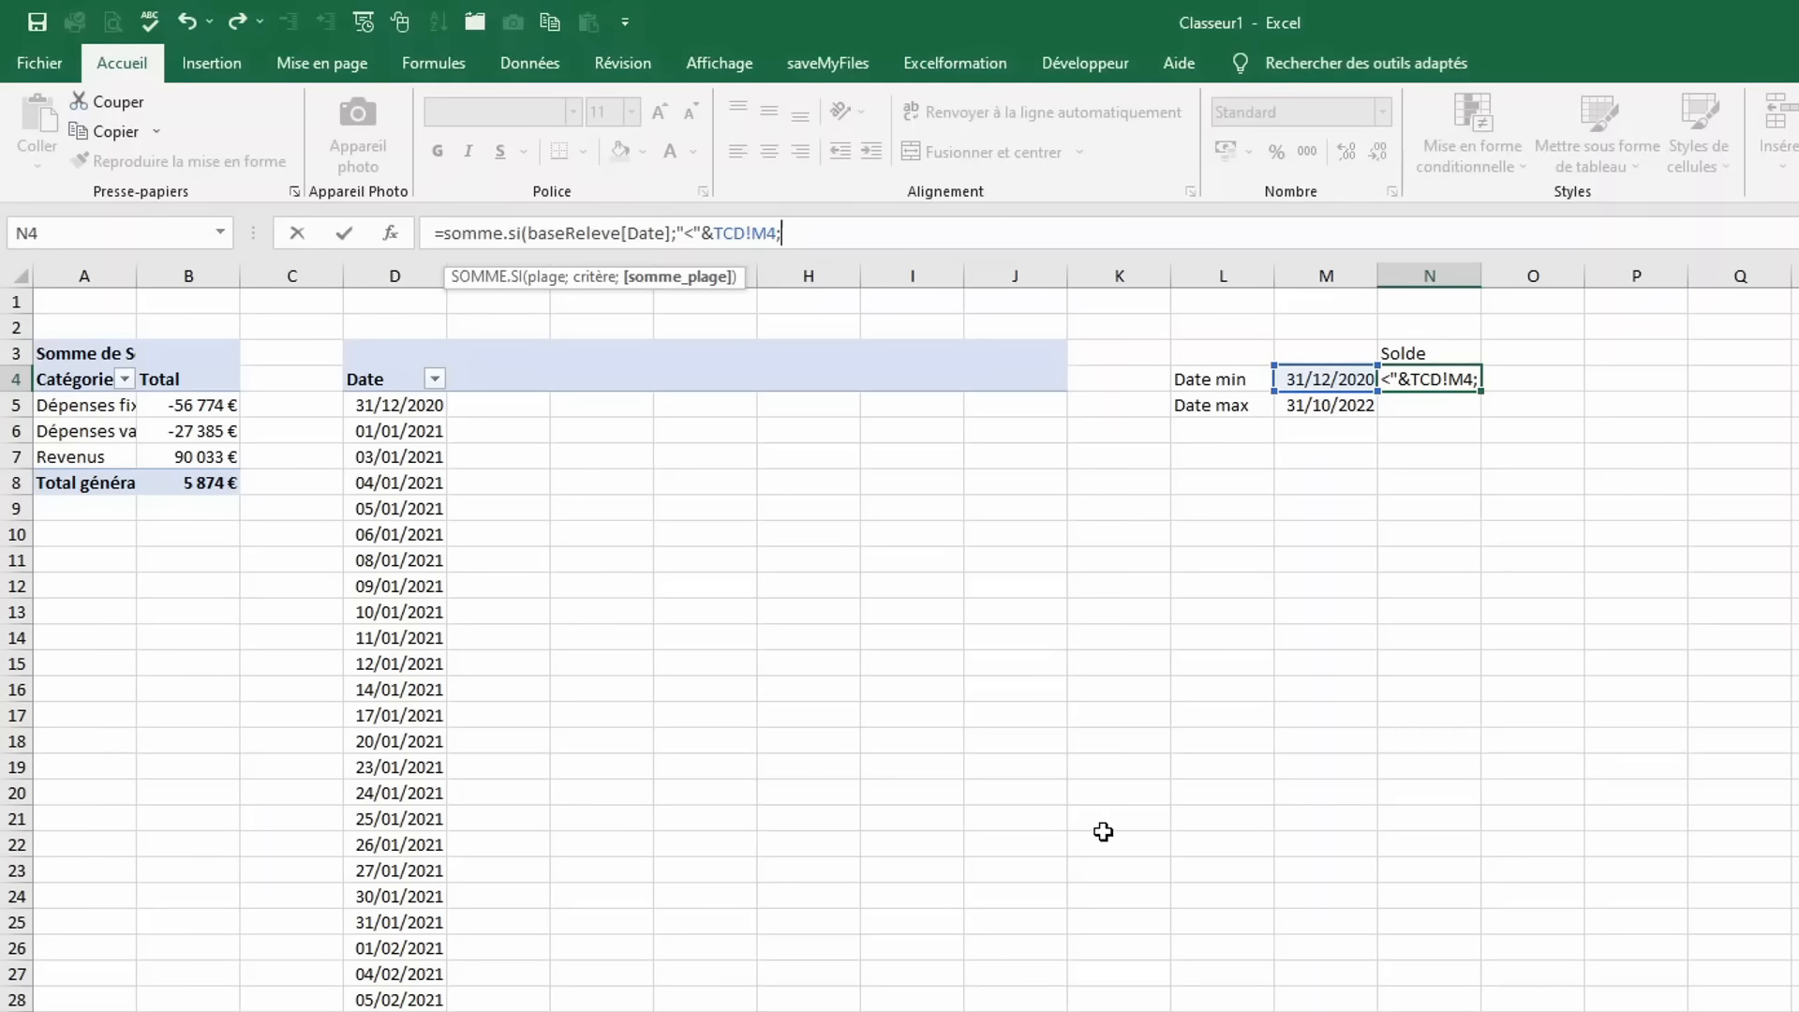
key("ctrl+Page_Up")
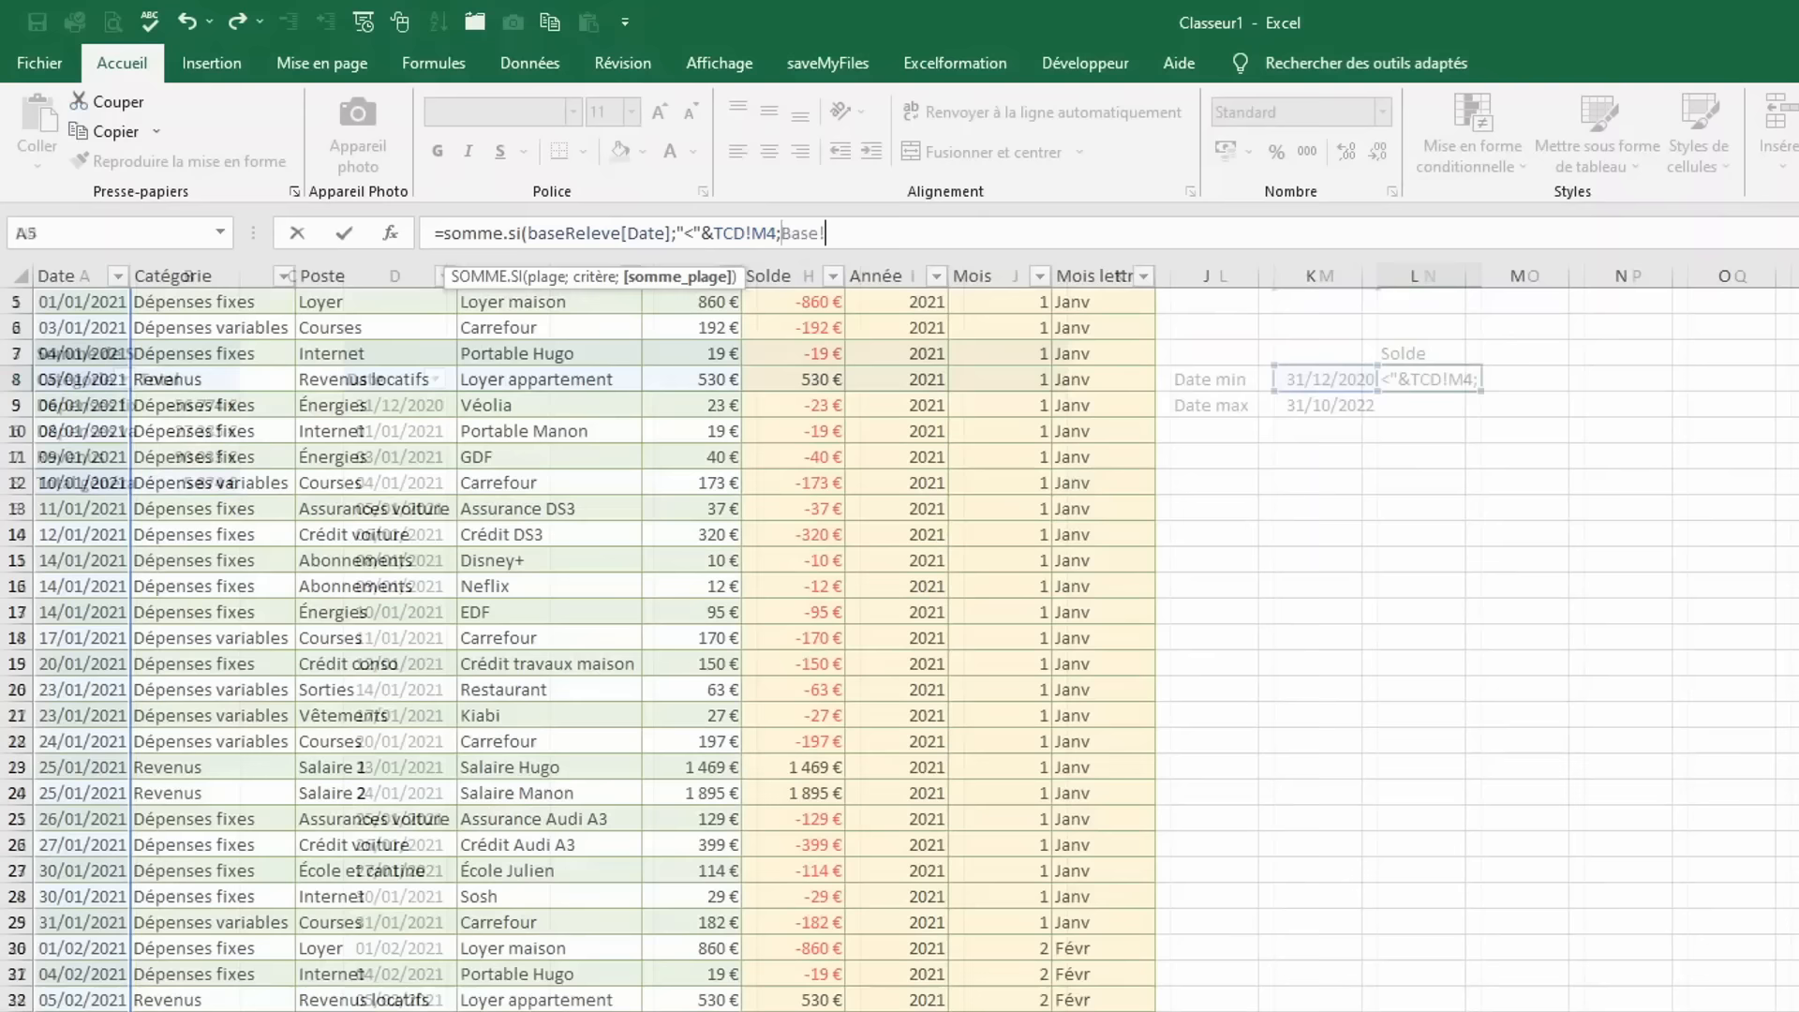
left_click(769, 266)
type(")")
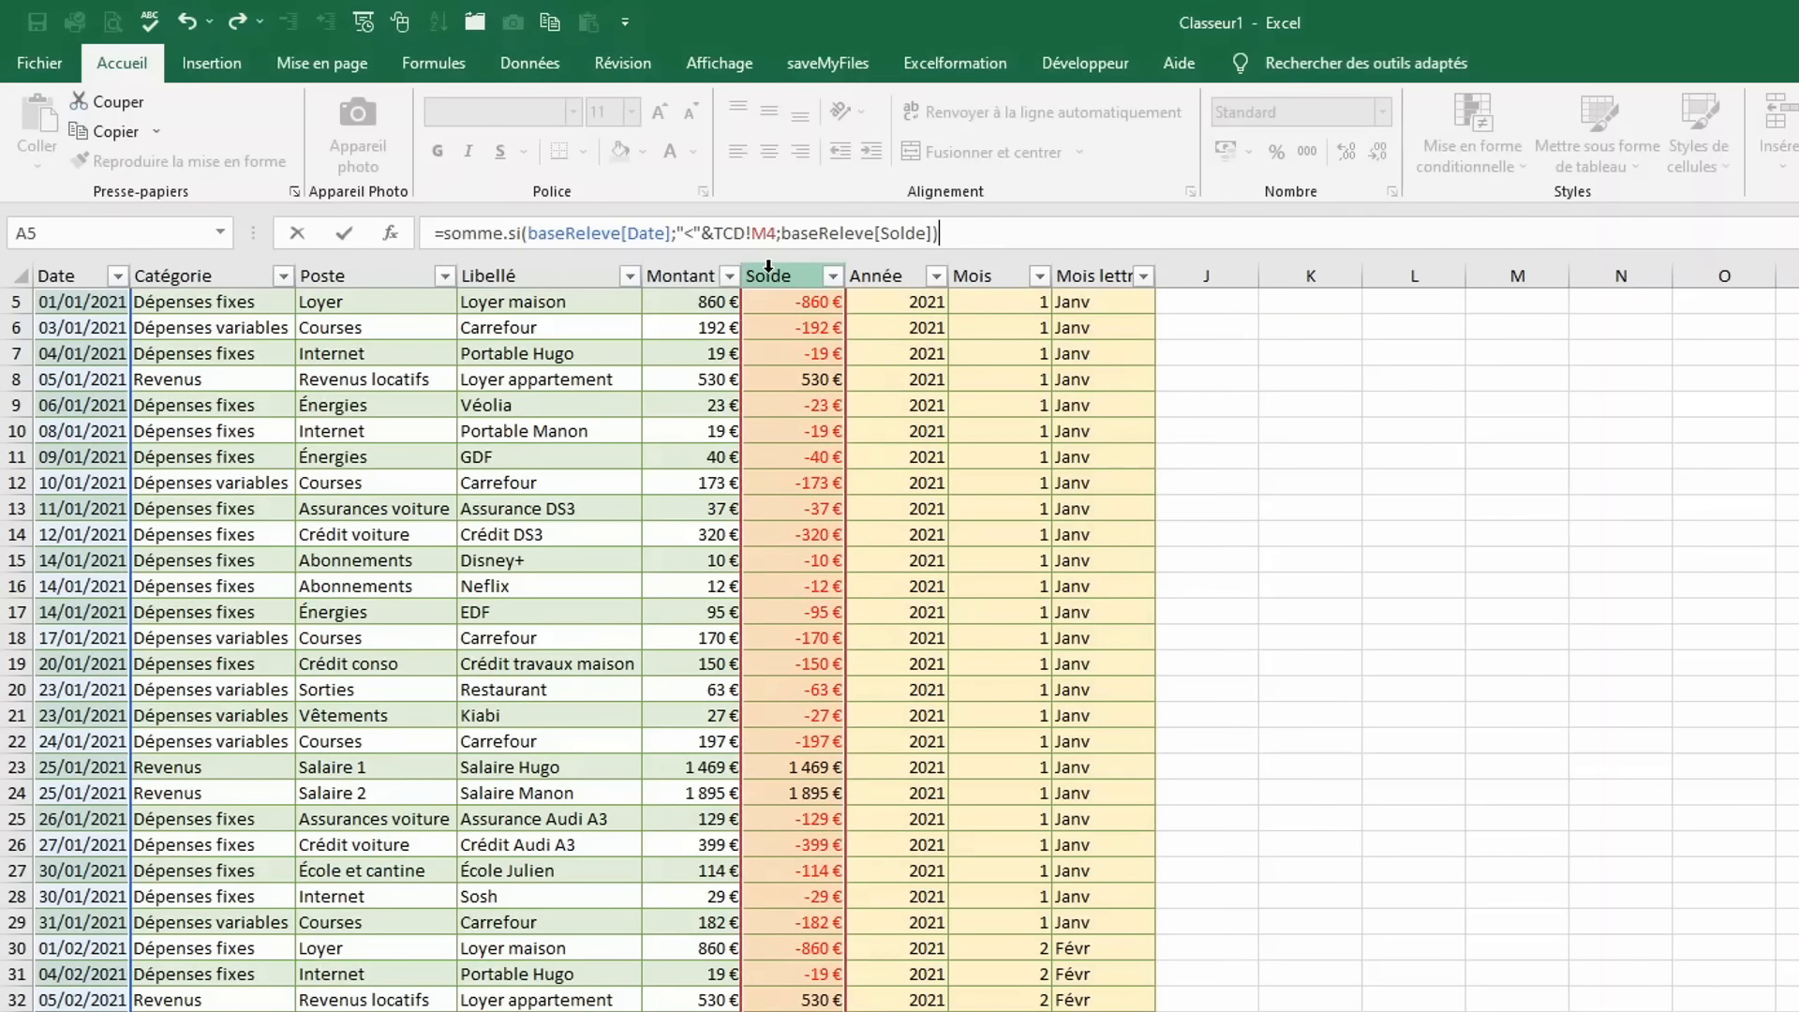
key("Return")
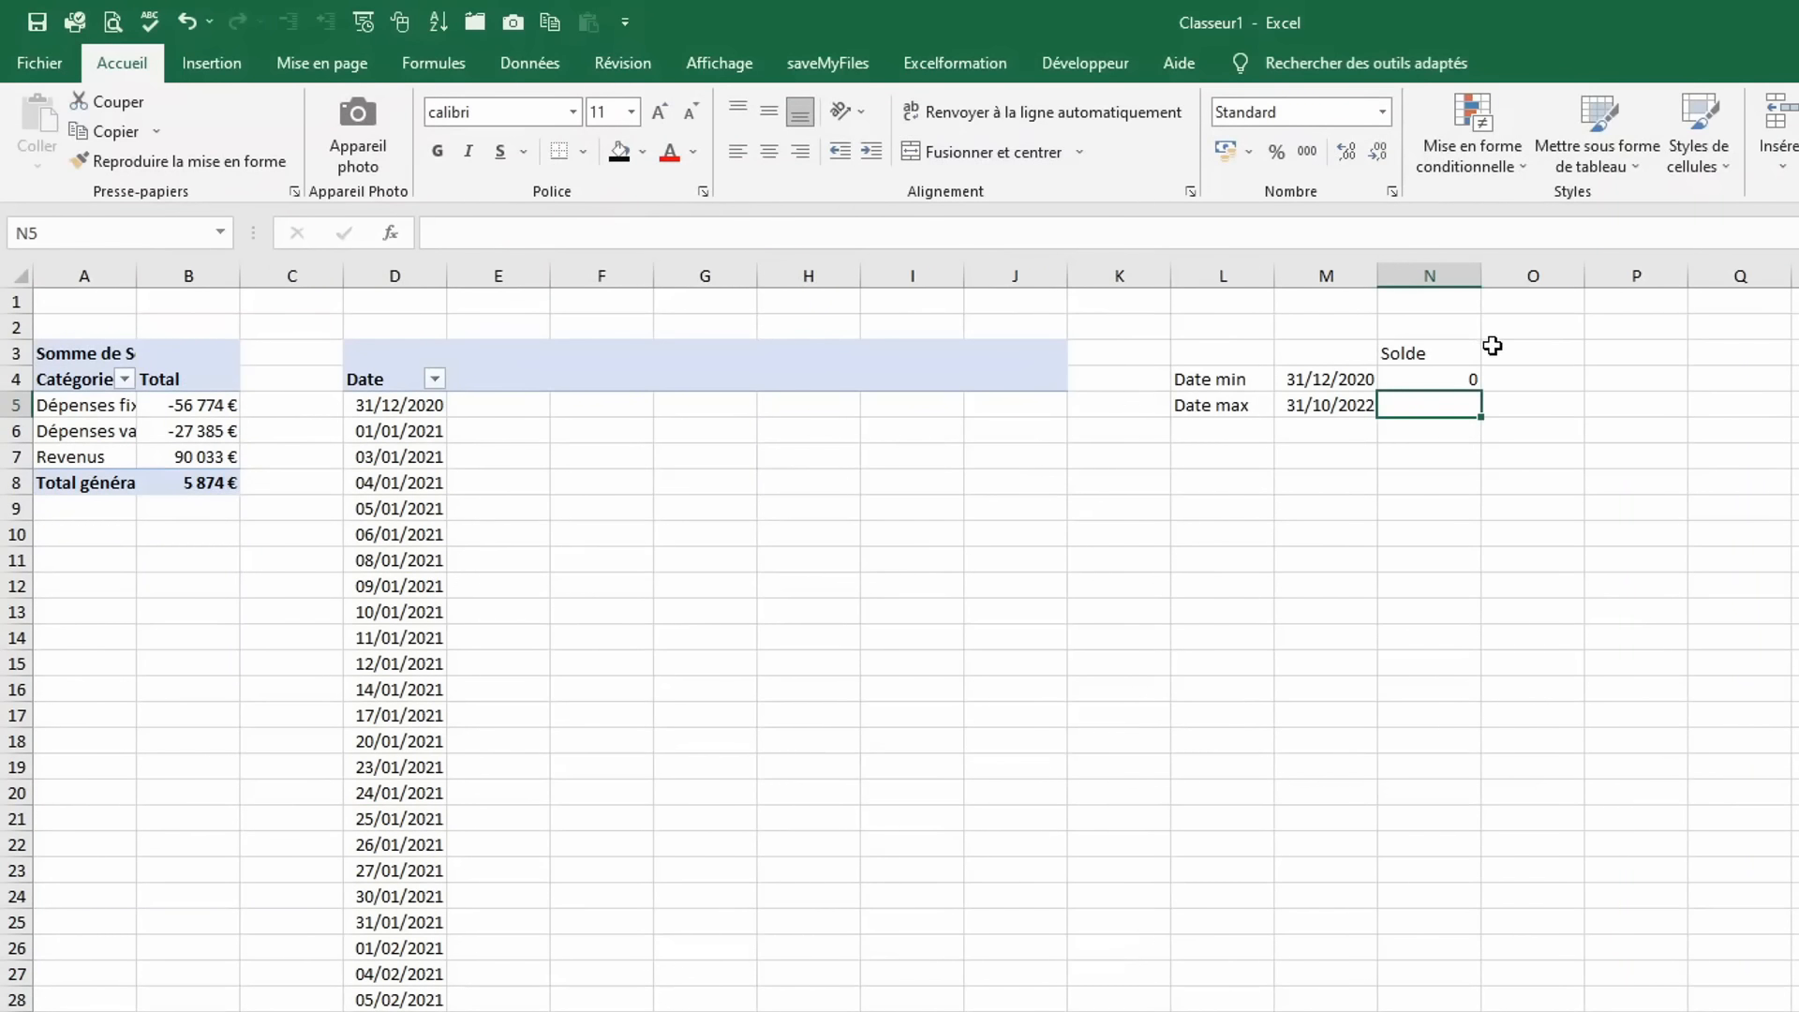
Copy the N4 balance formula down to N5 so it refers to the maximum date in M5.
left_click(1467, 379)
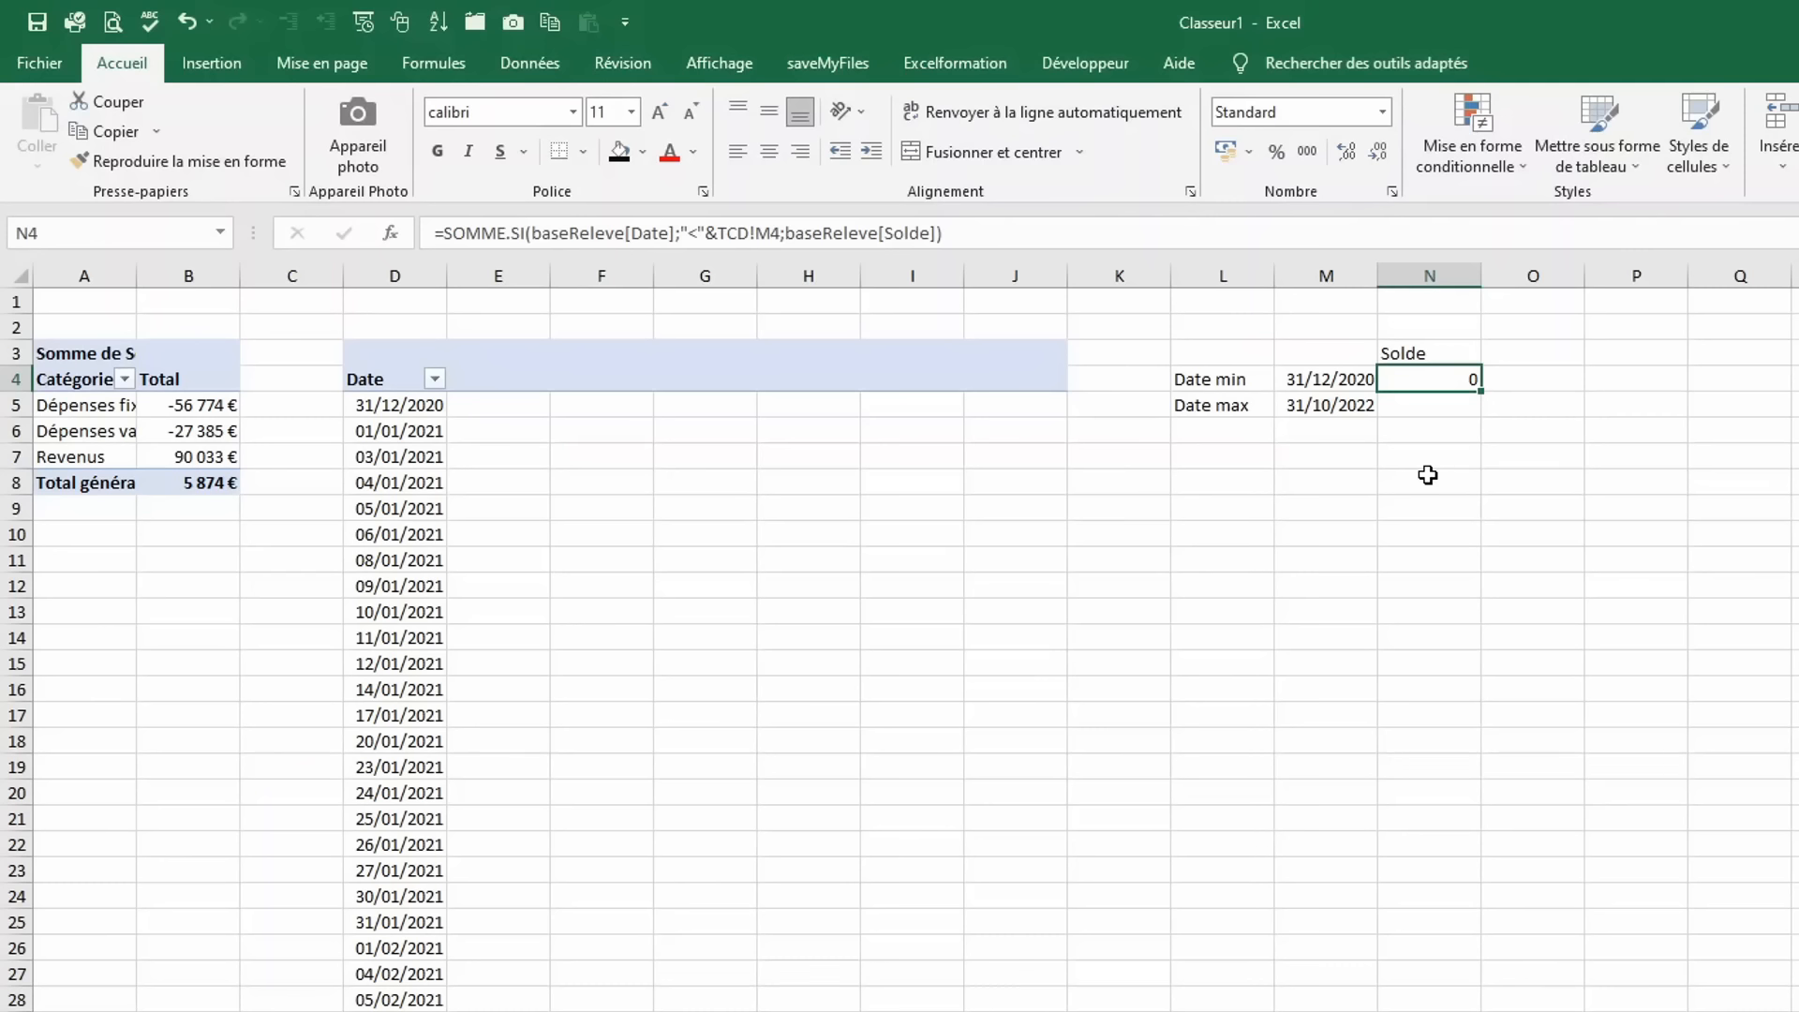
key("ctrl+z")
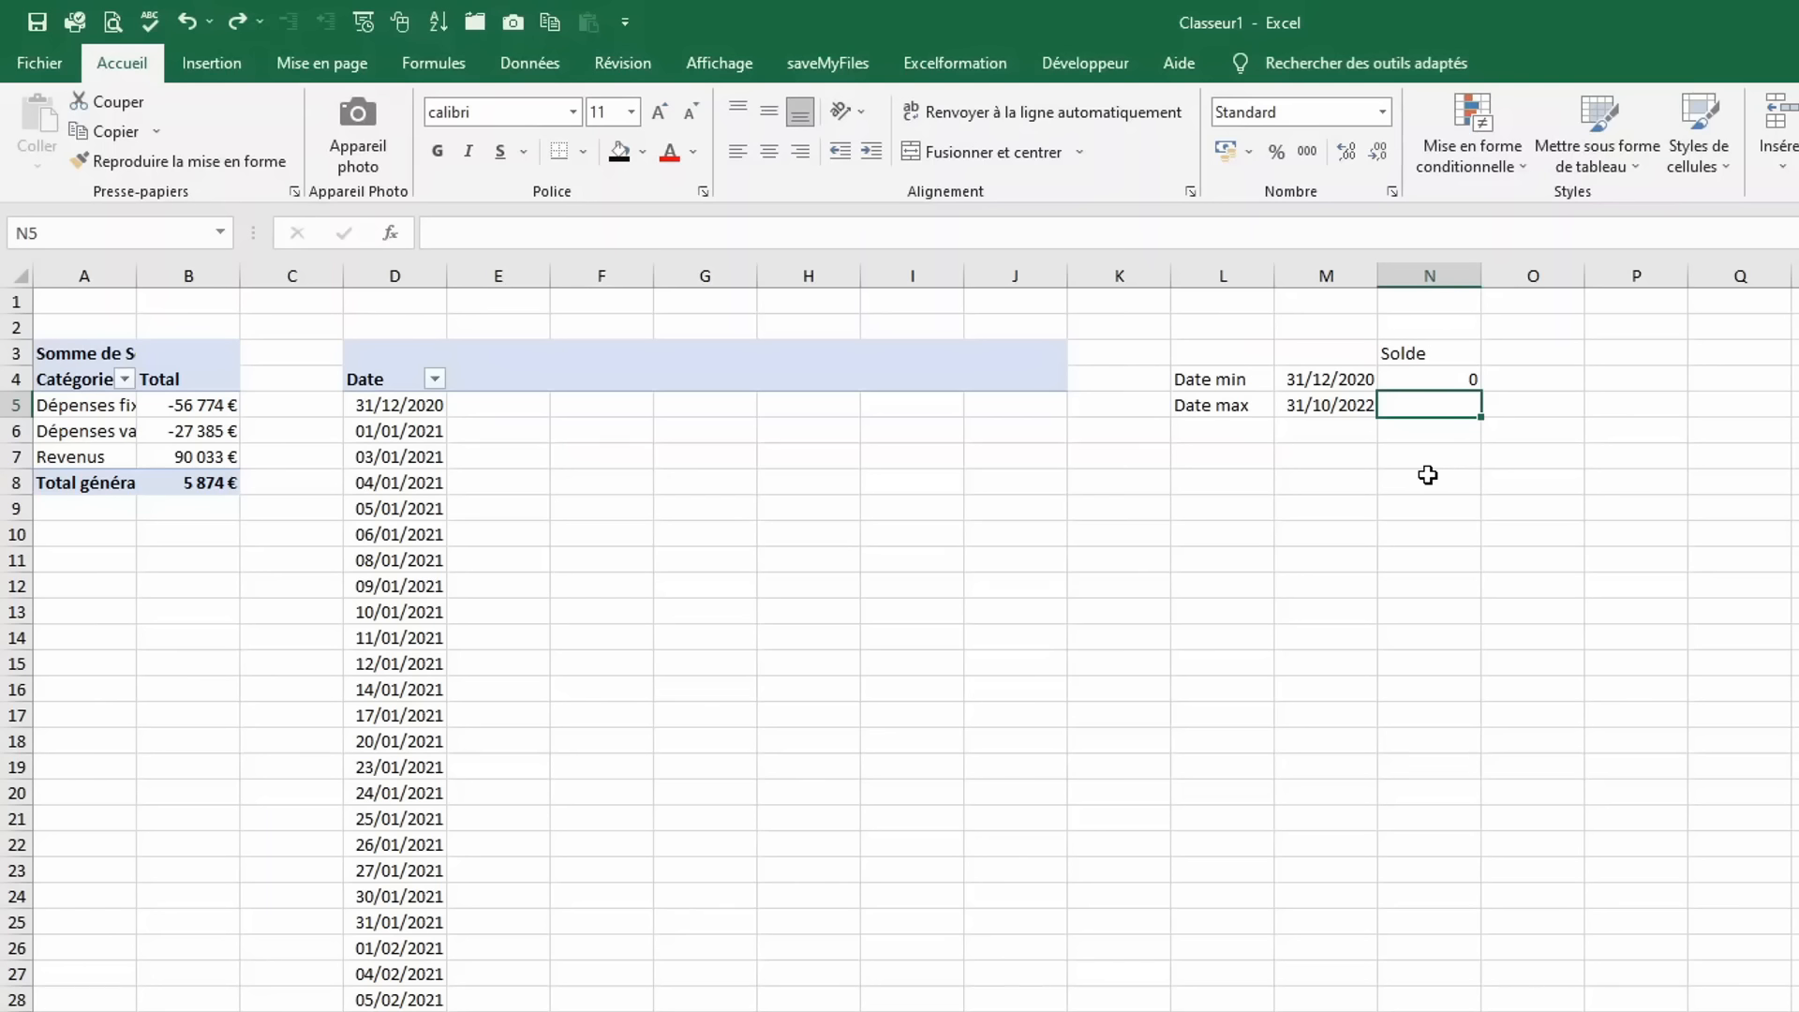
key("ctrl+y")
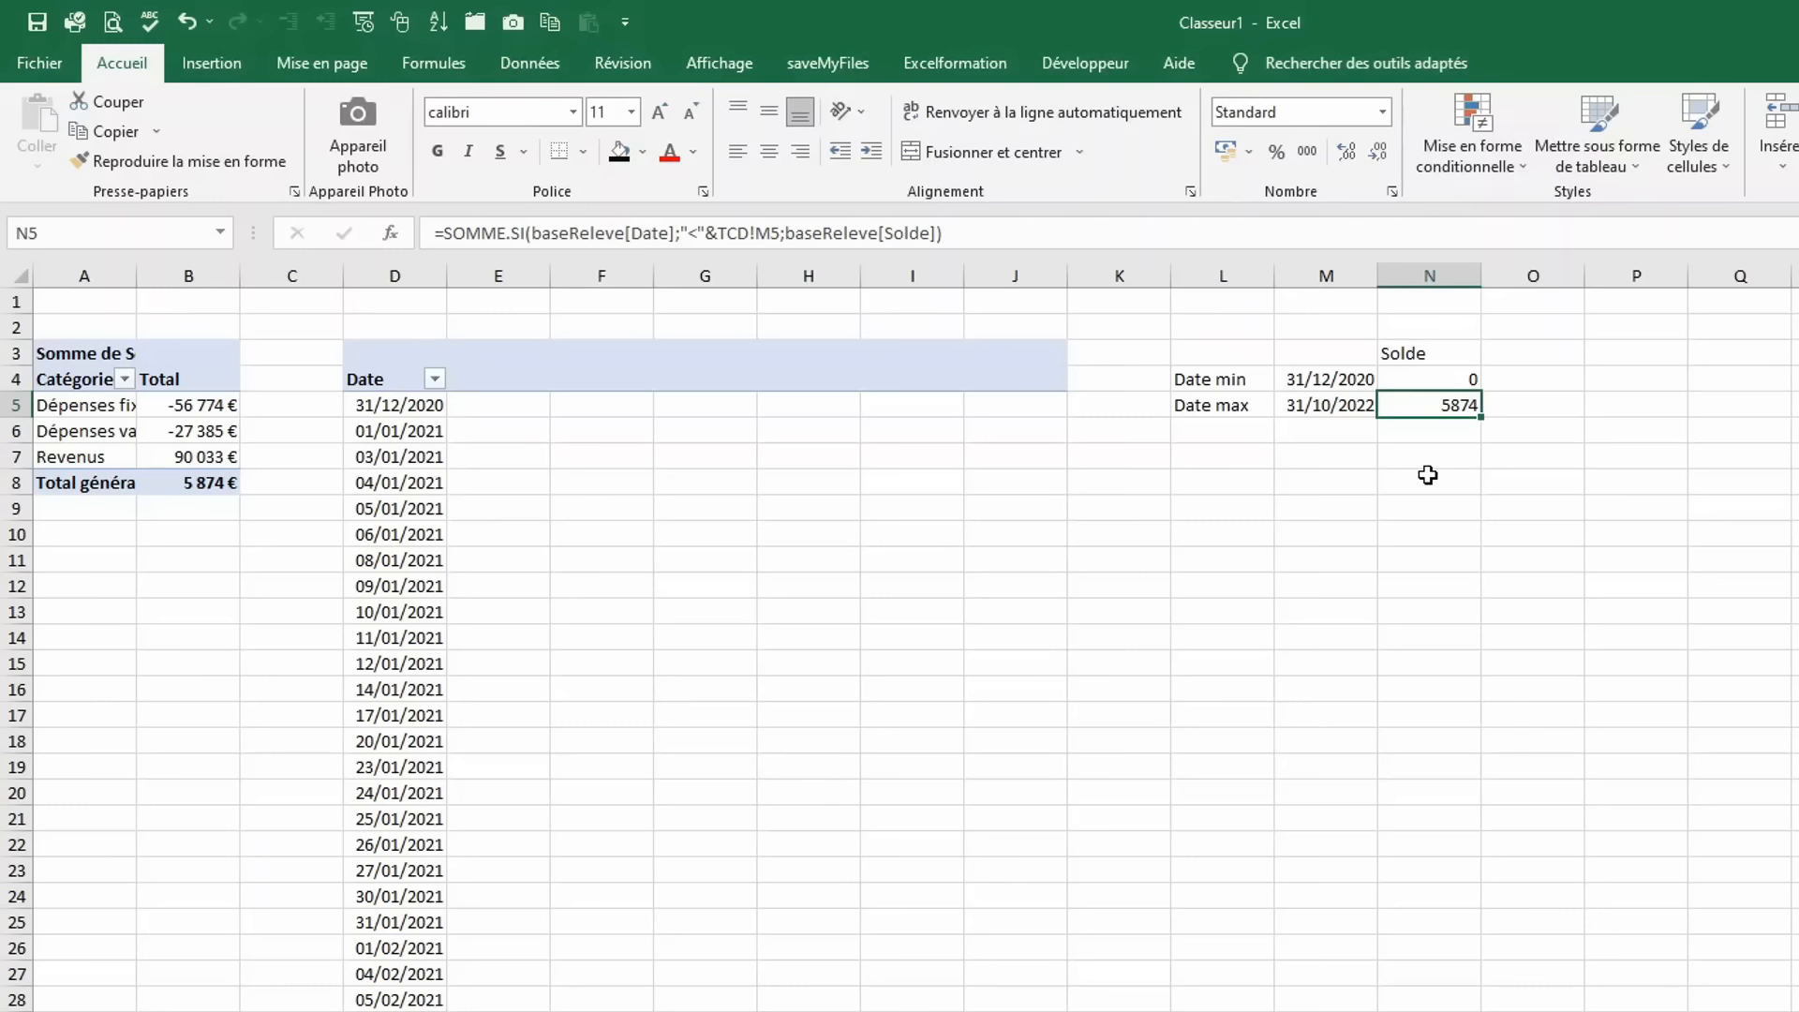
Change the criterion operator in the N5 SOMME.SI formula to "<=" so the maximum date is included.
key("F2")
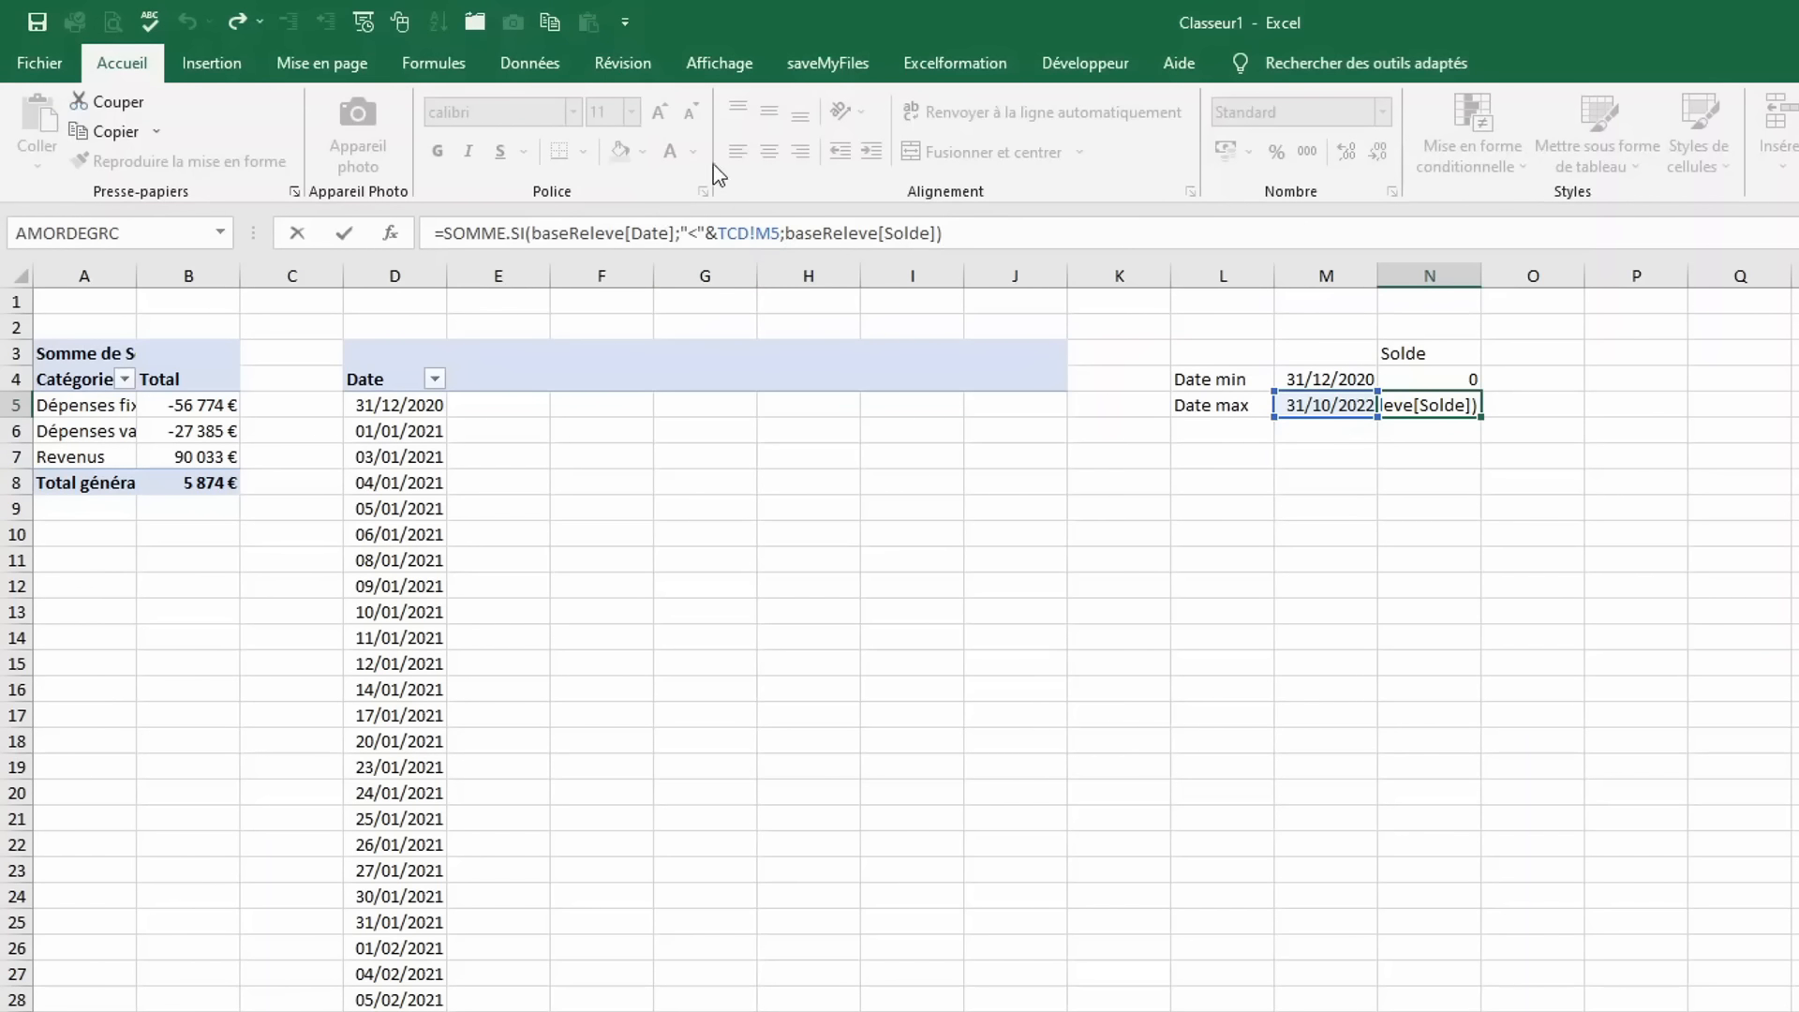
left_click(701, 232)
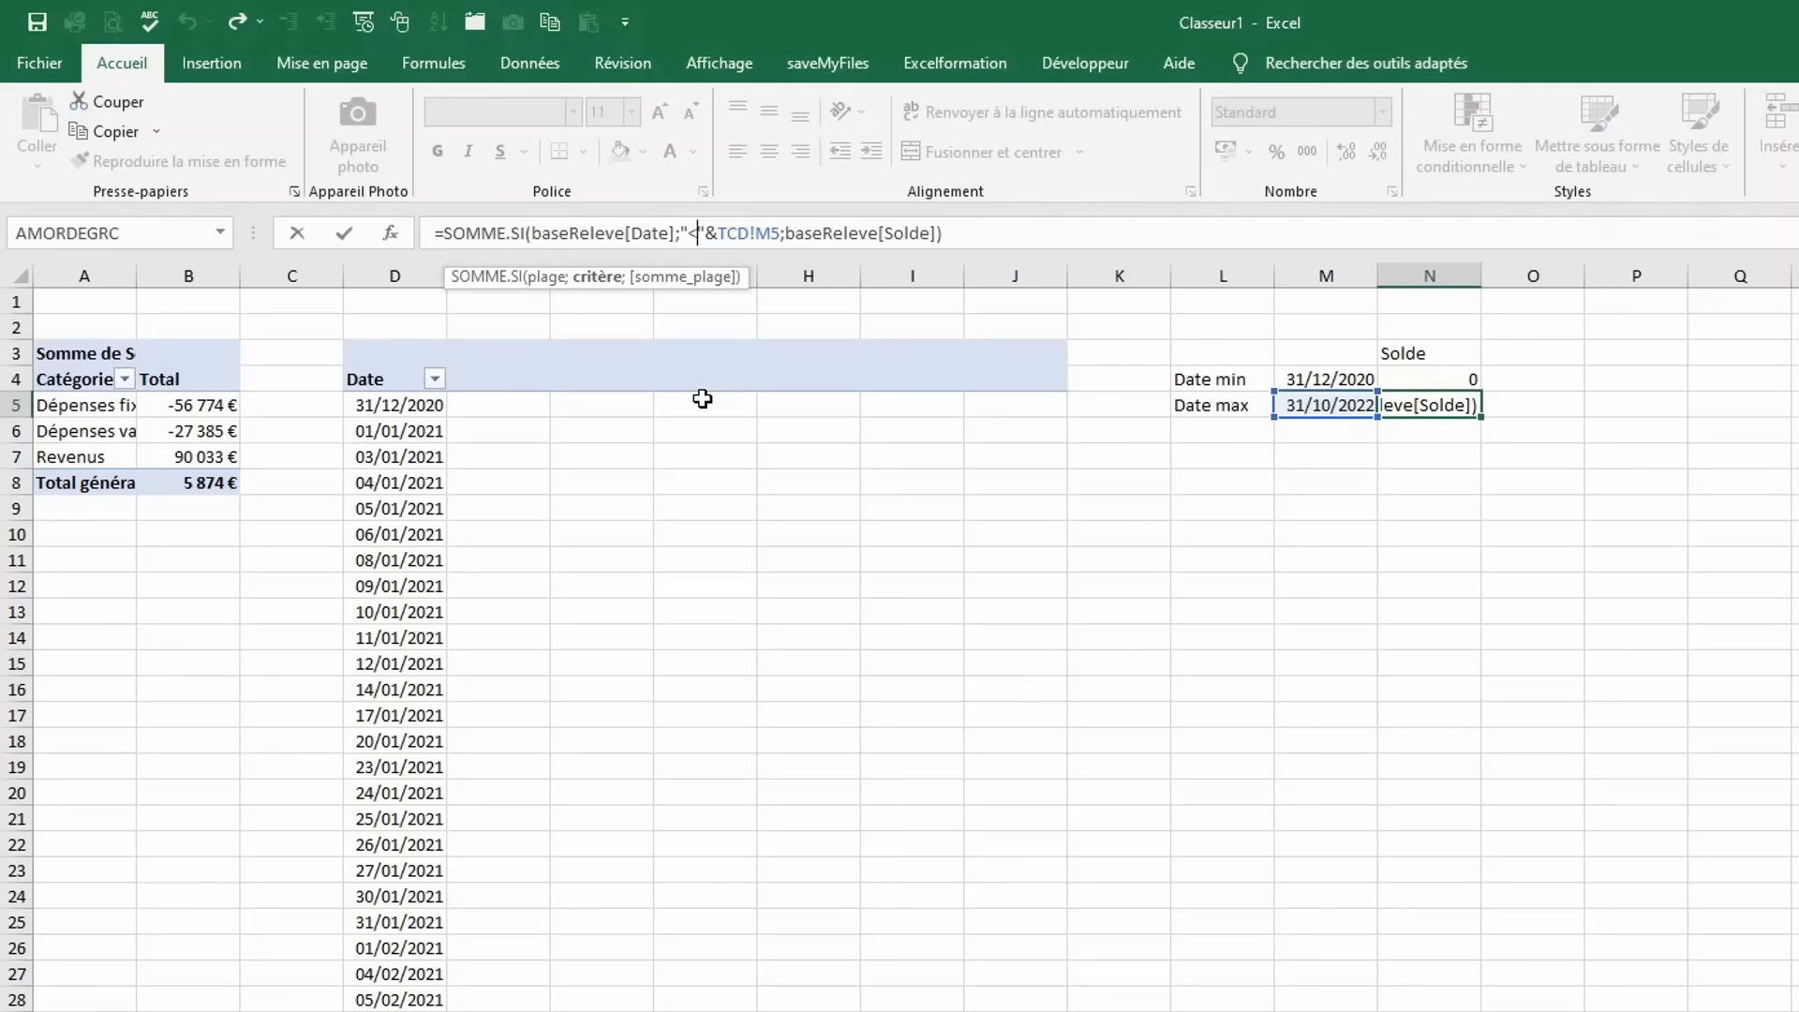
type("=")
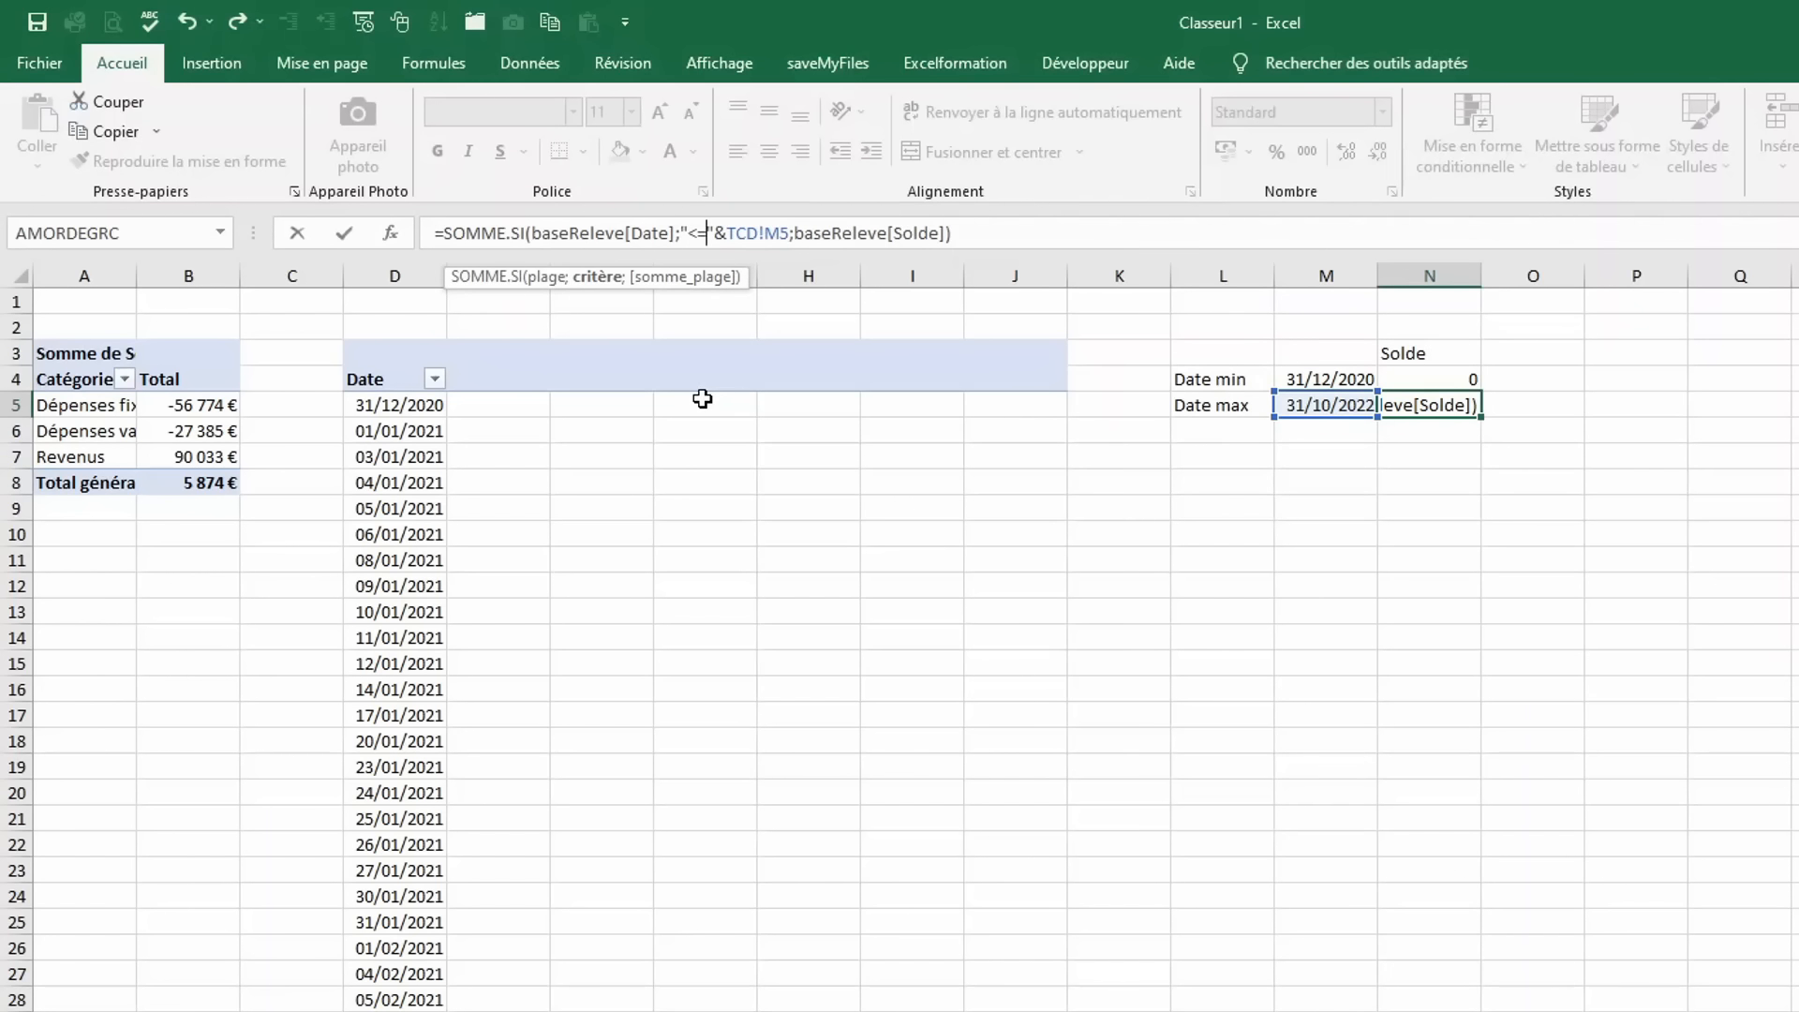
key("Return")
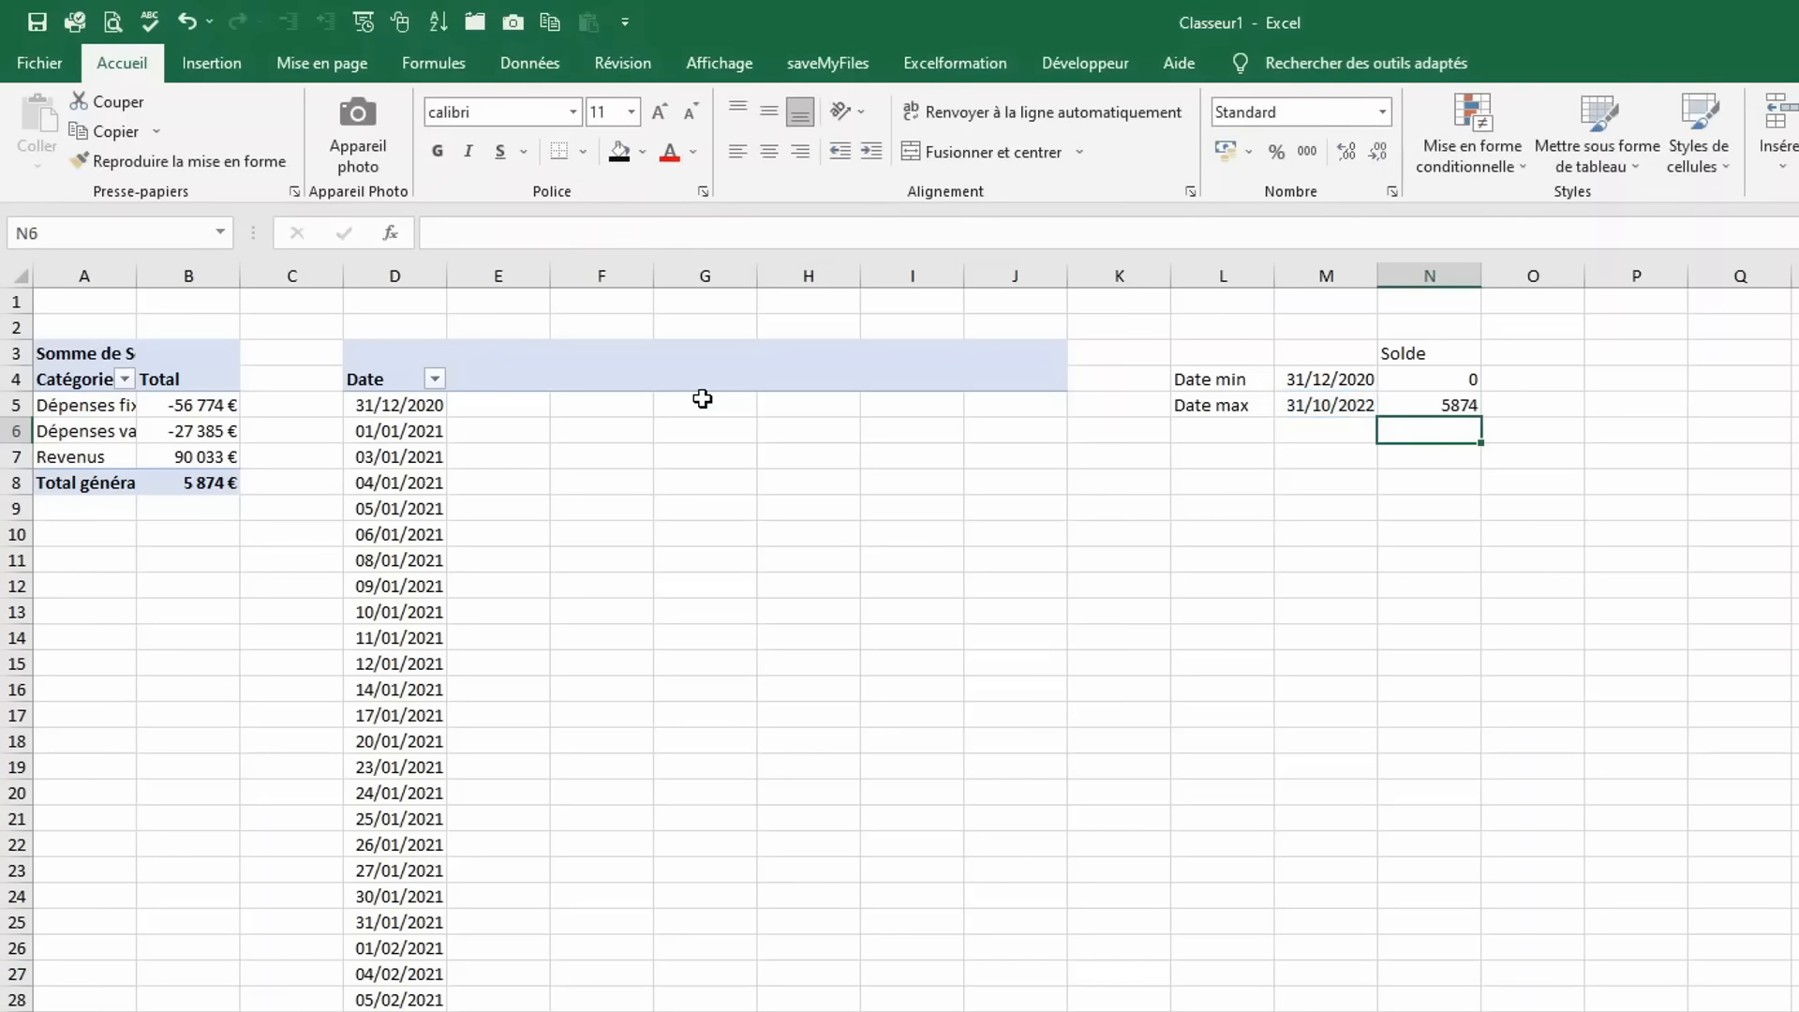
left_click(1459, 405)
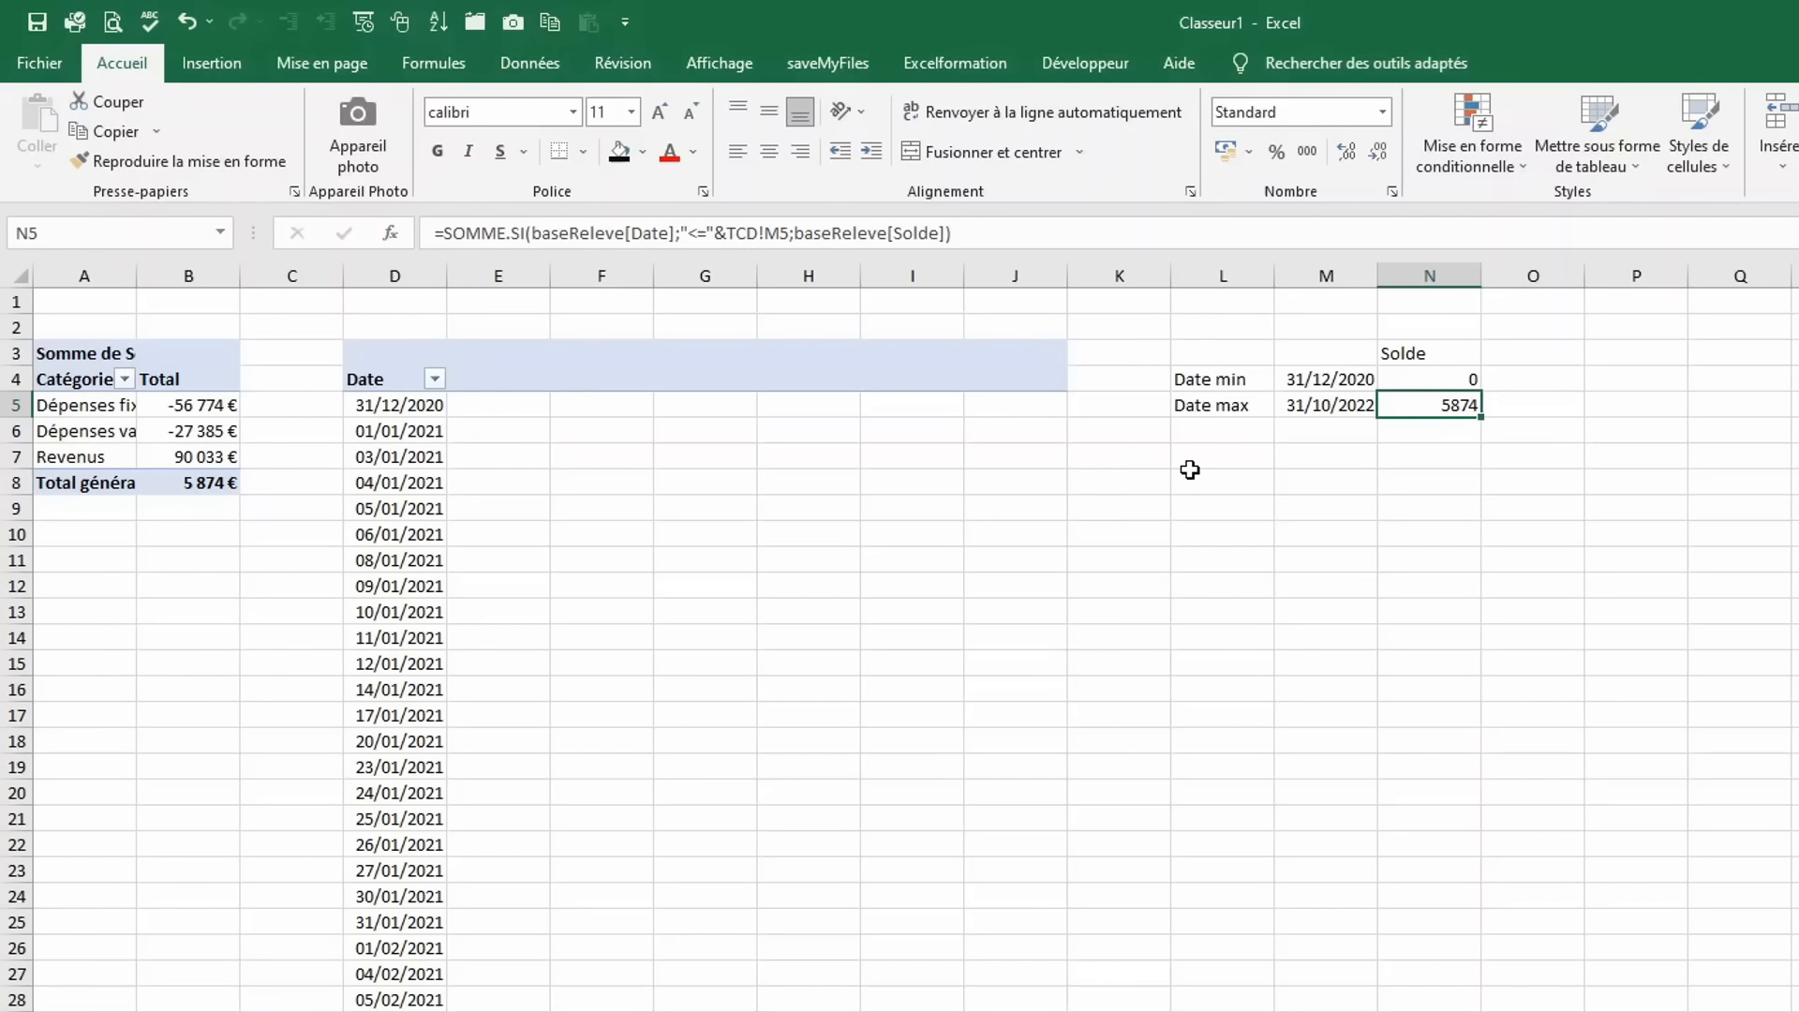
Enter the formula =N5-N4 in N6 to calculate the balance difference between the two dates.
left_click(1414, 436)
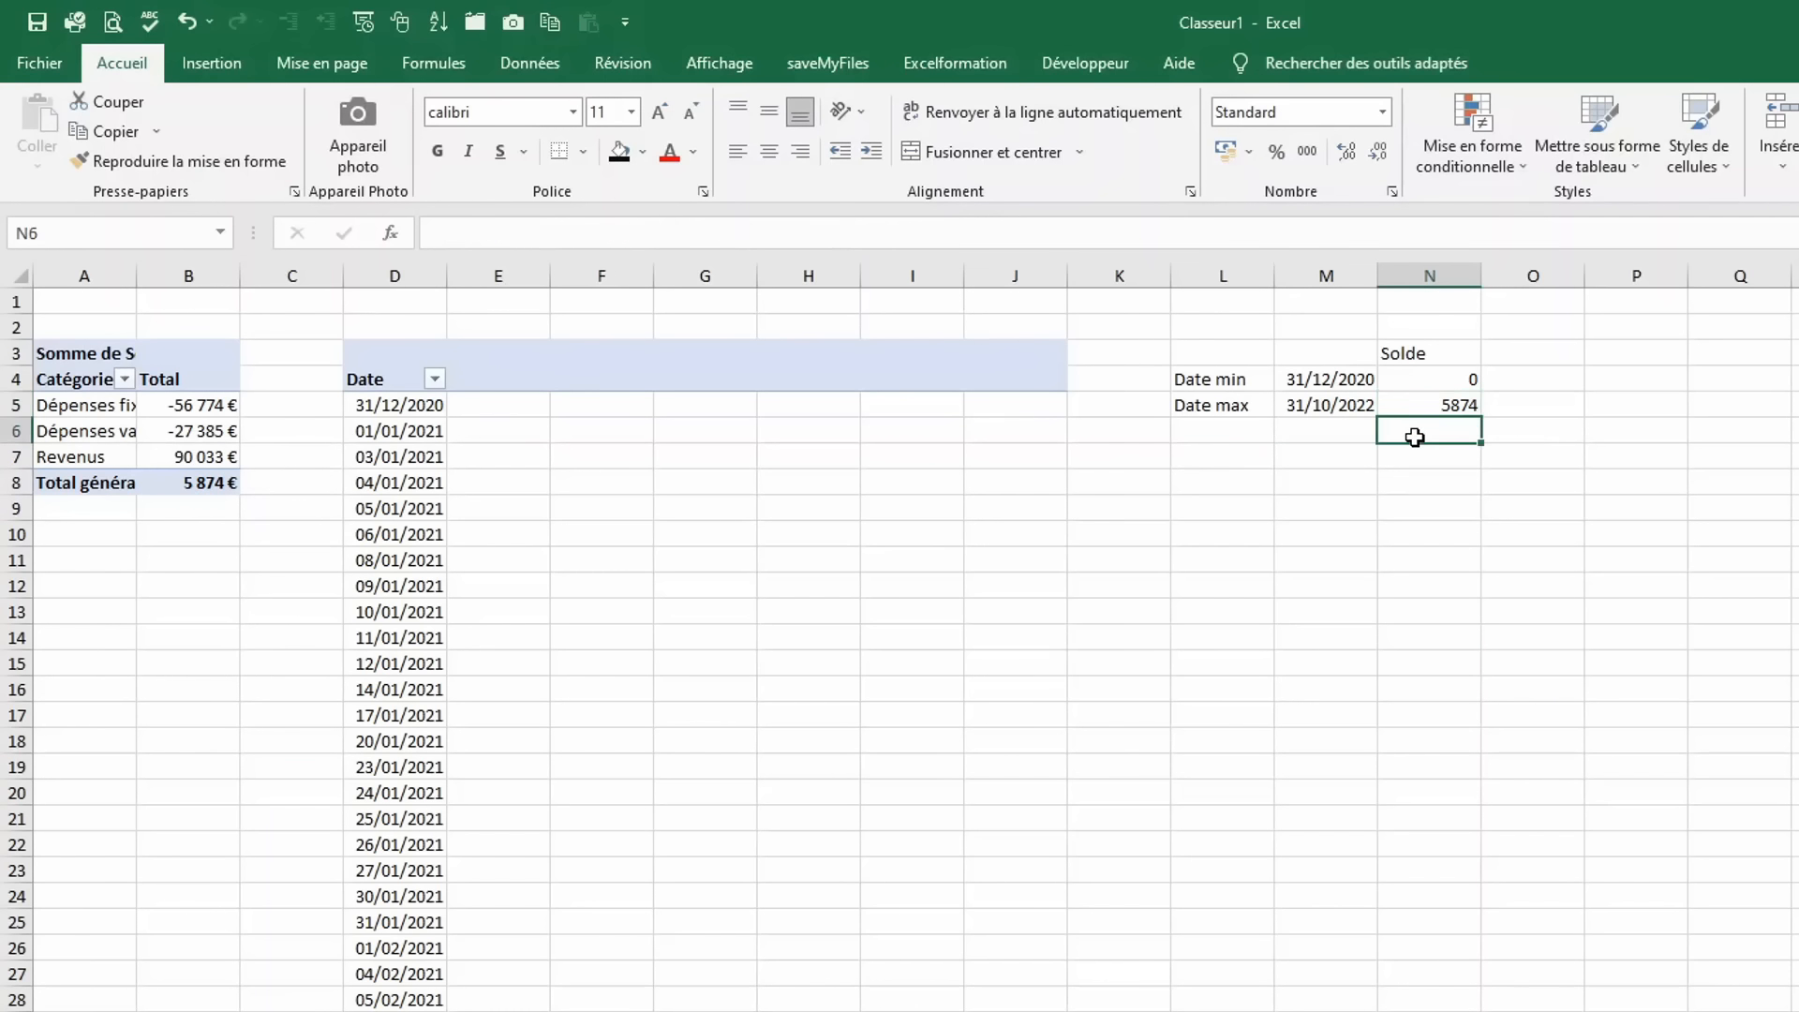
type("=")
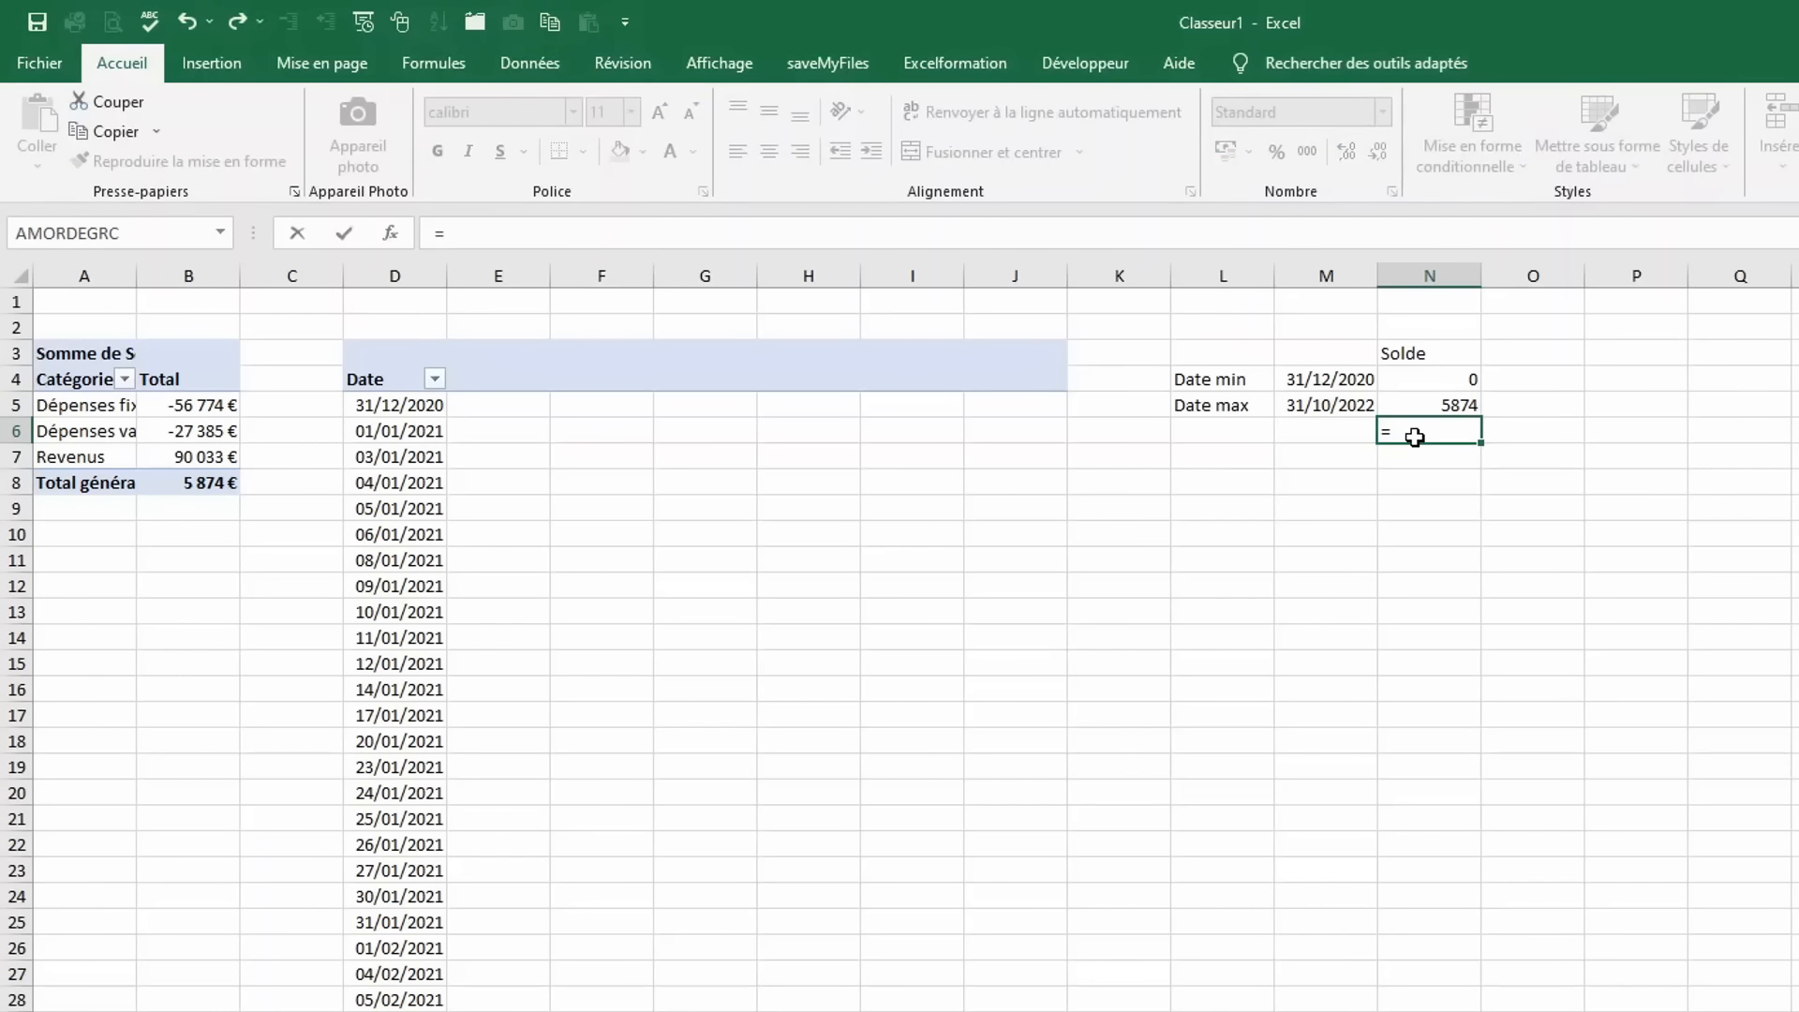
key("Up")
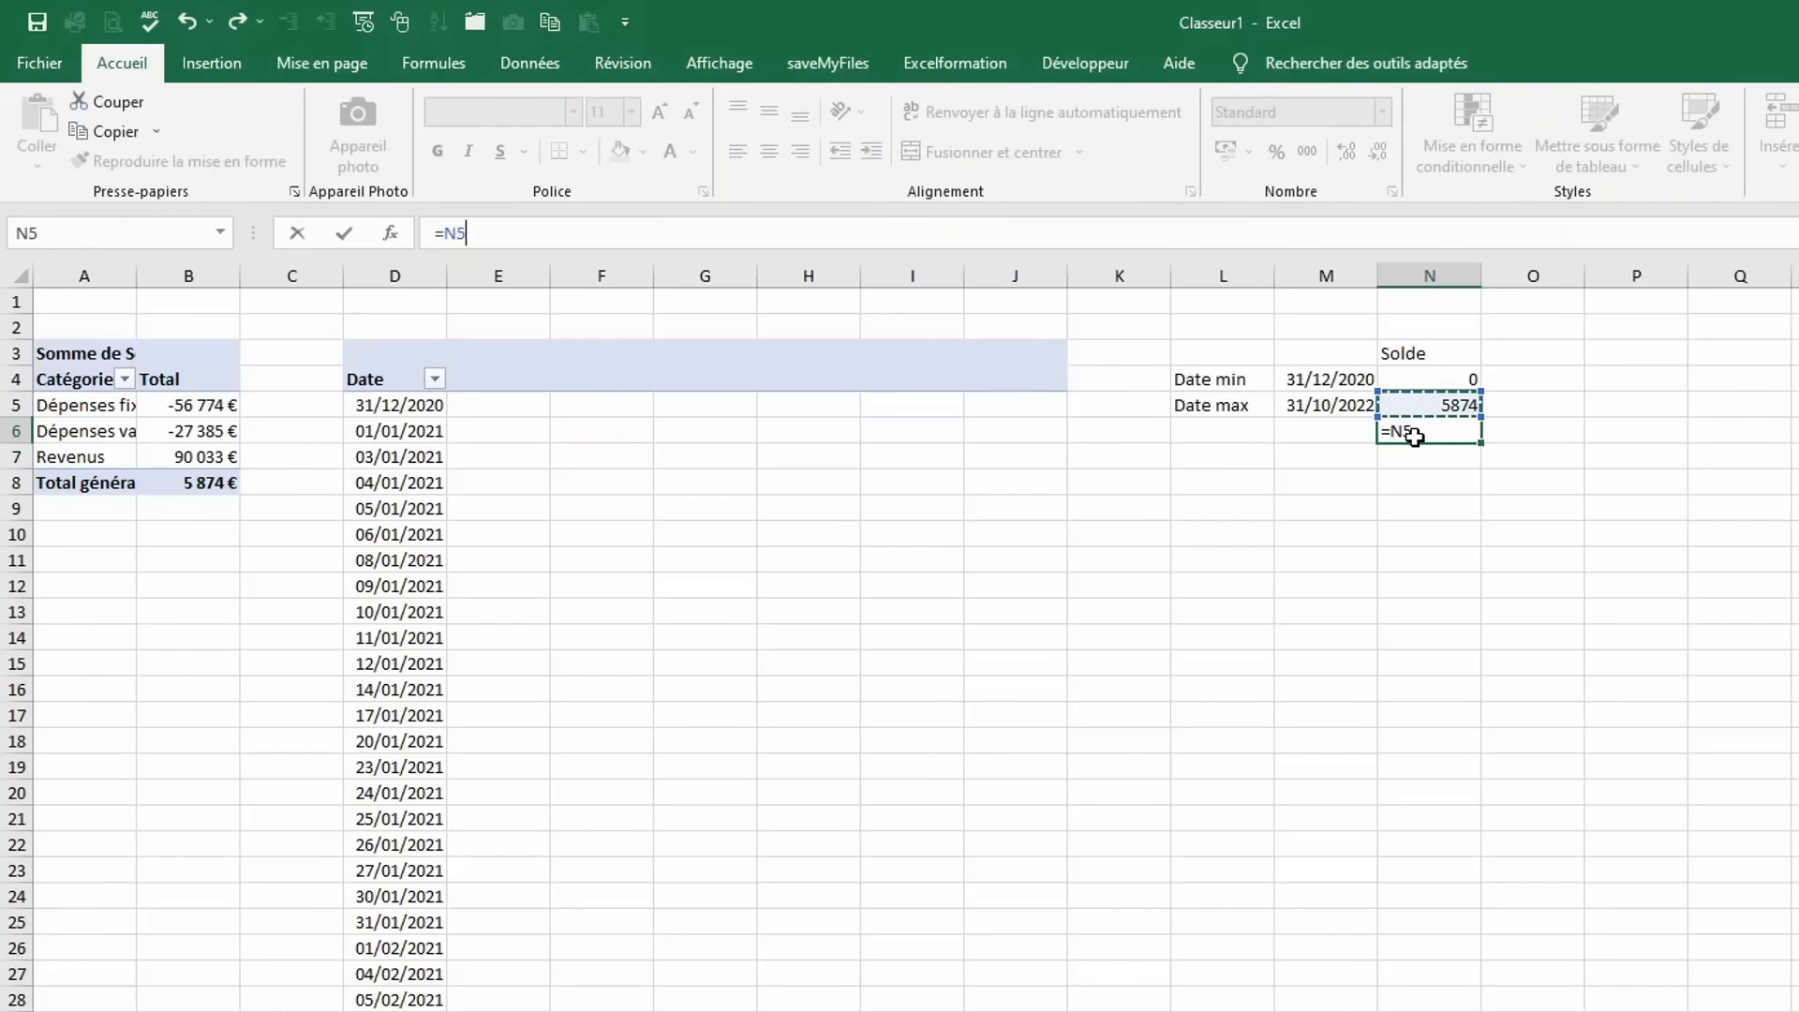
type("-")
key("Up")
key("Up")
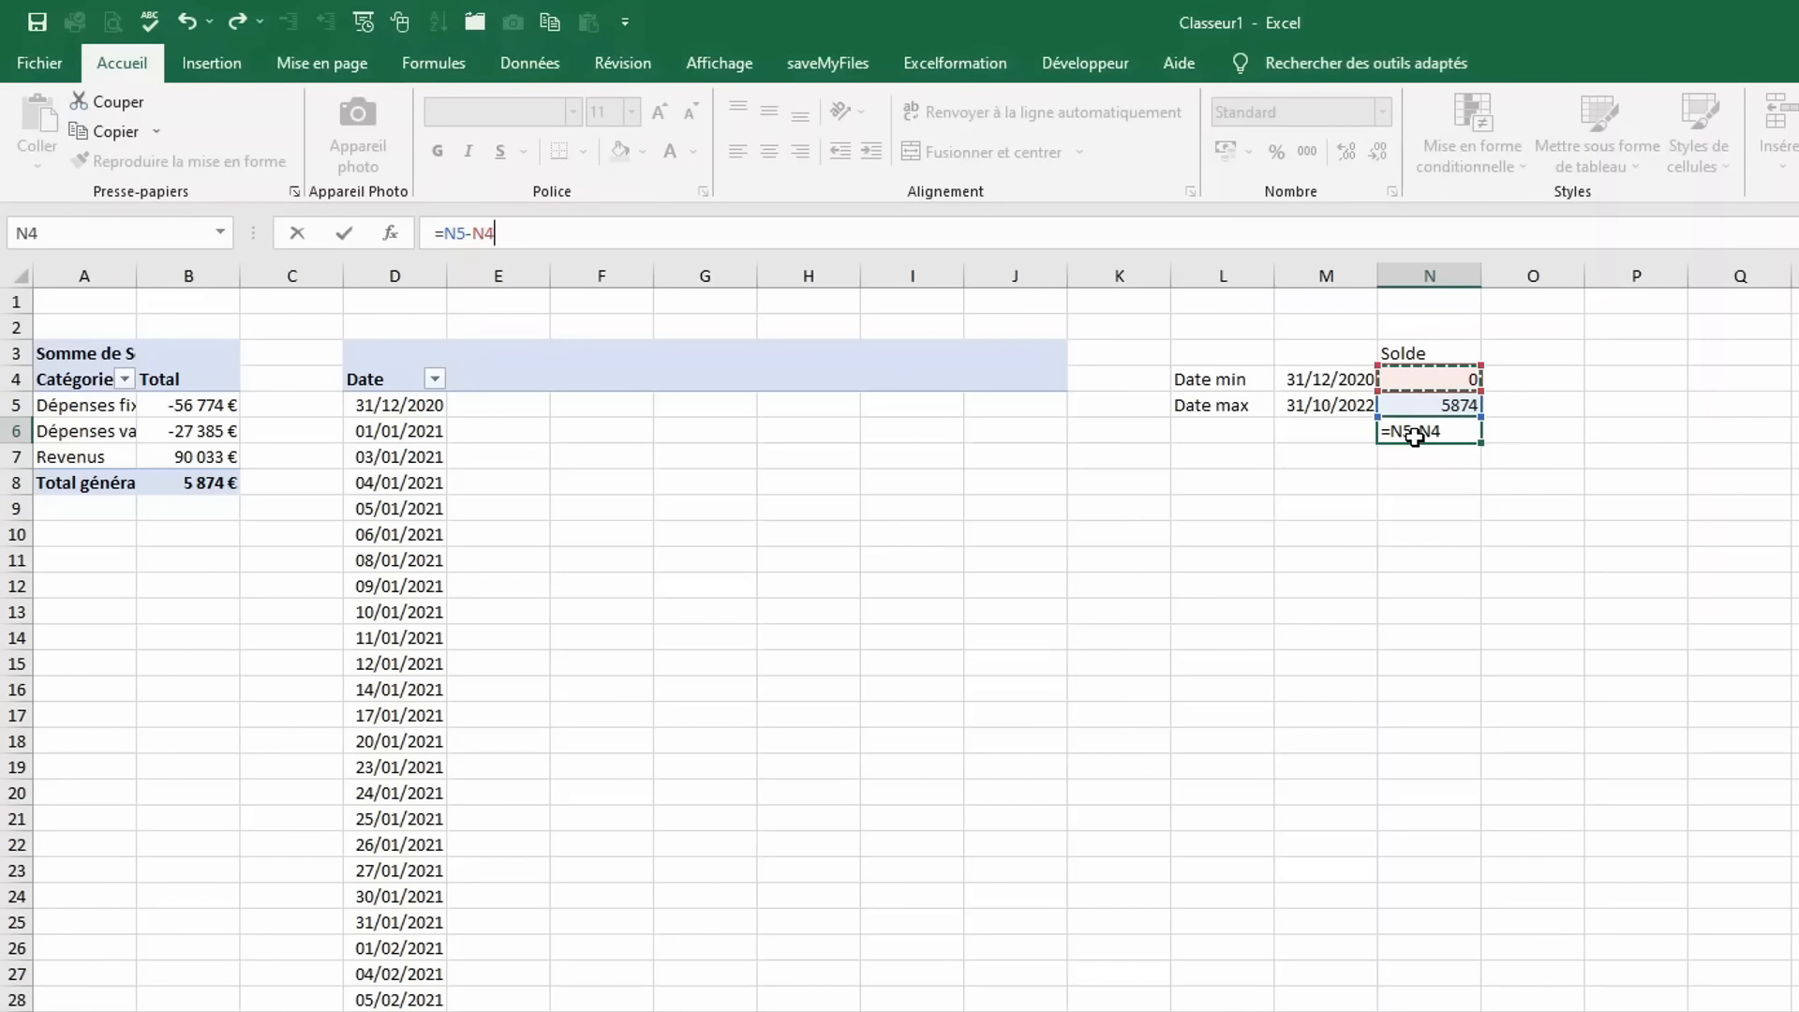
key("Return")
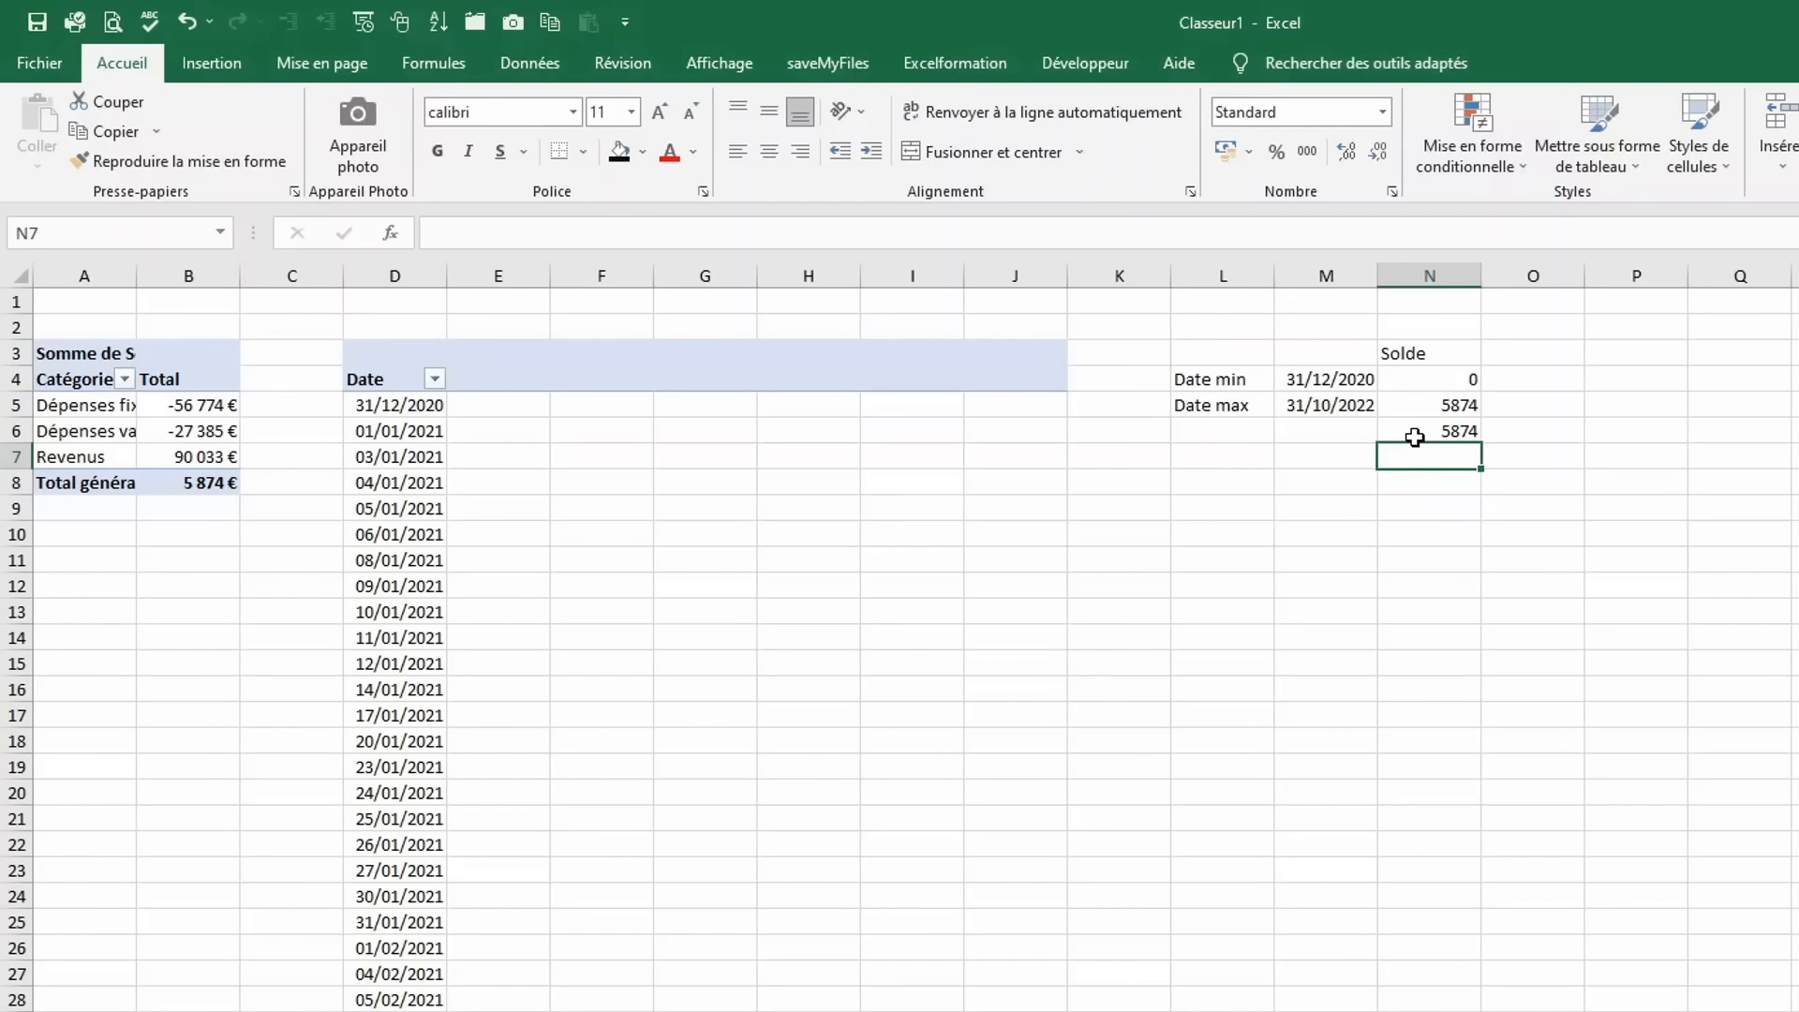
Insert slicers for the Année and Mois lettres fields from the Date pivot table.
left_click(640, 478)
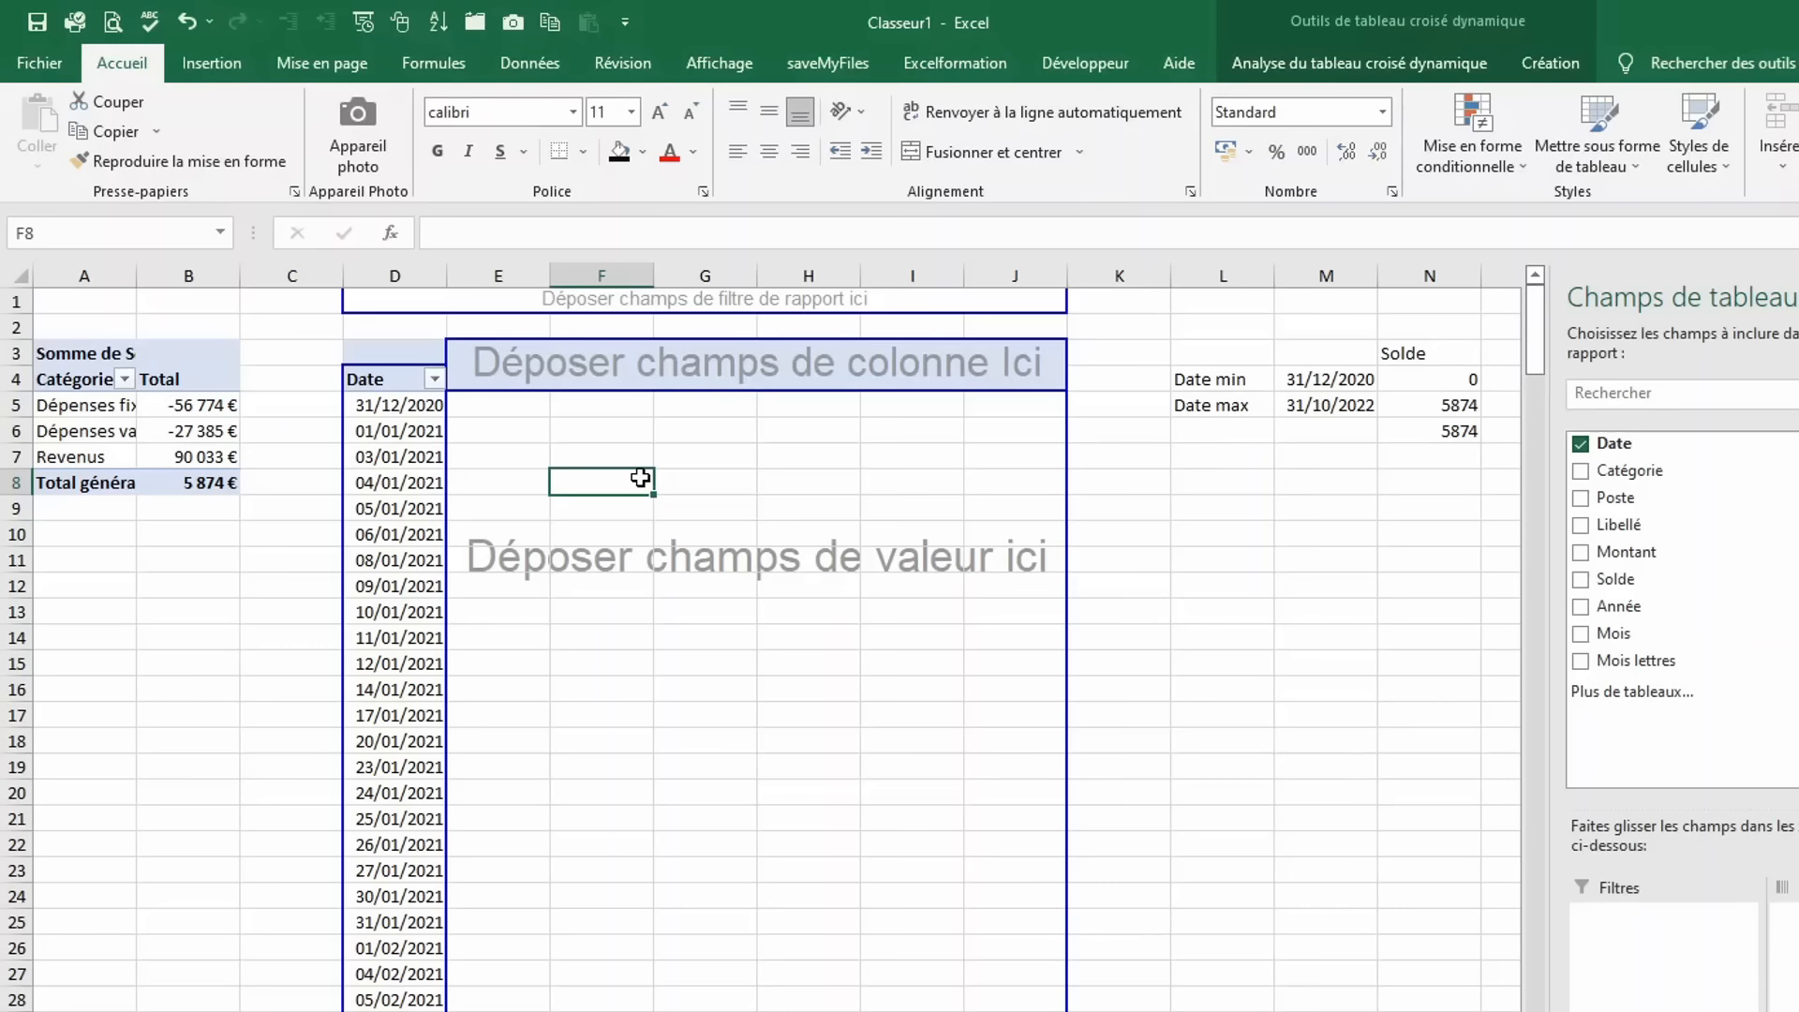
left_click(1375, 55)
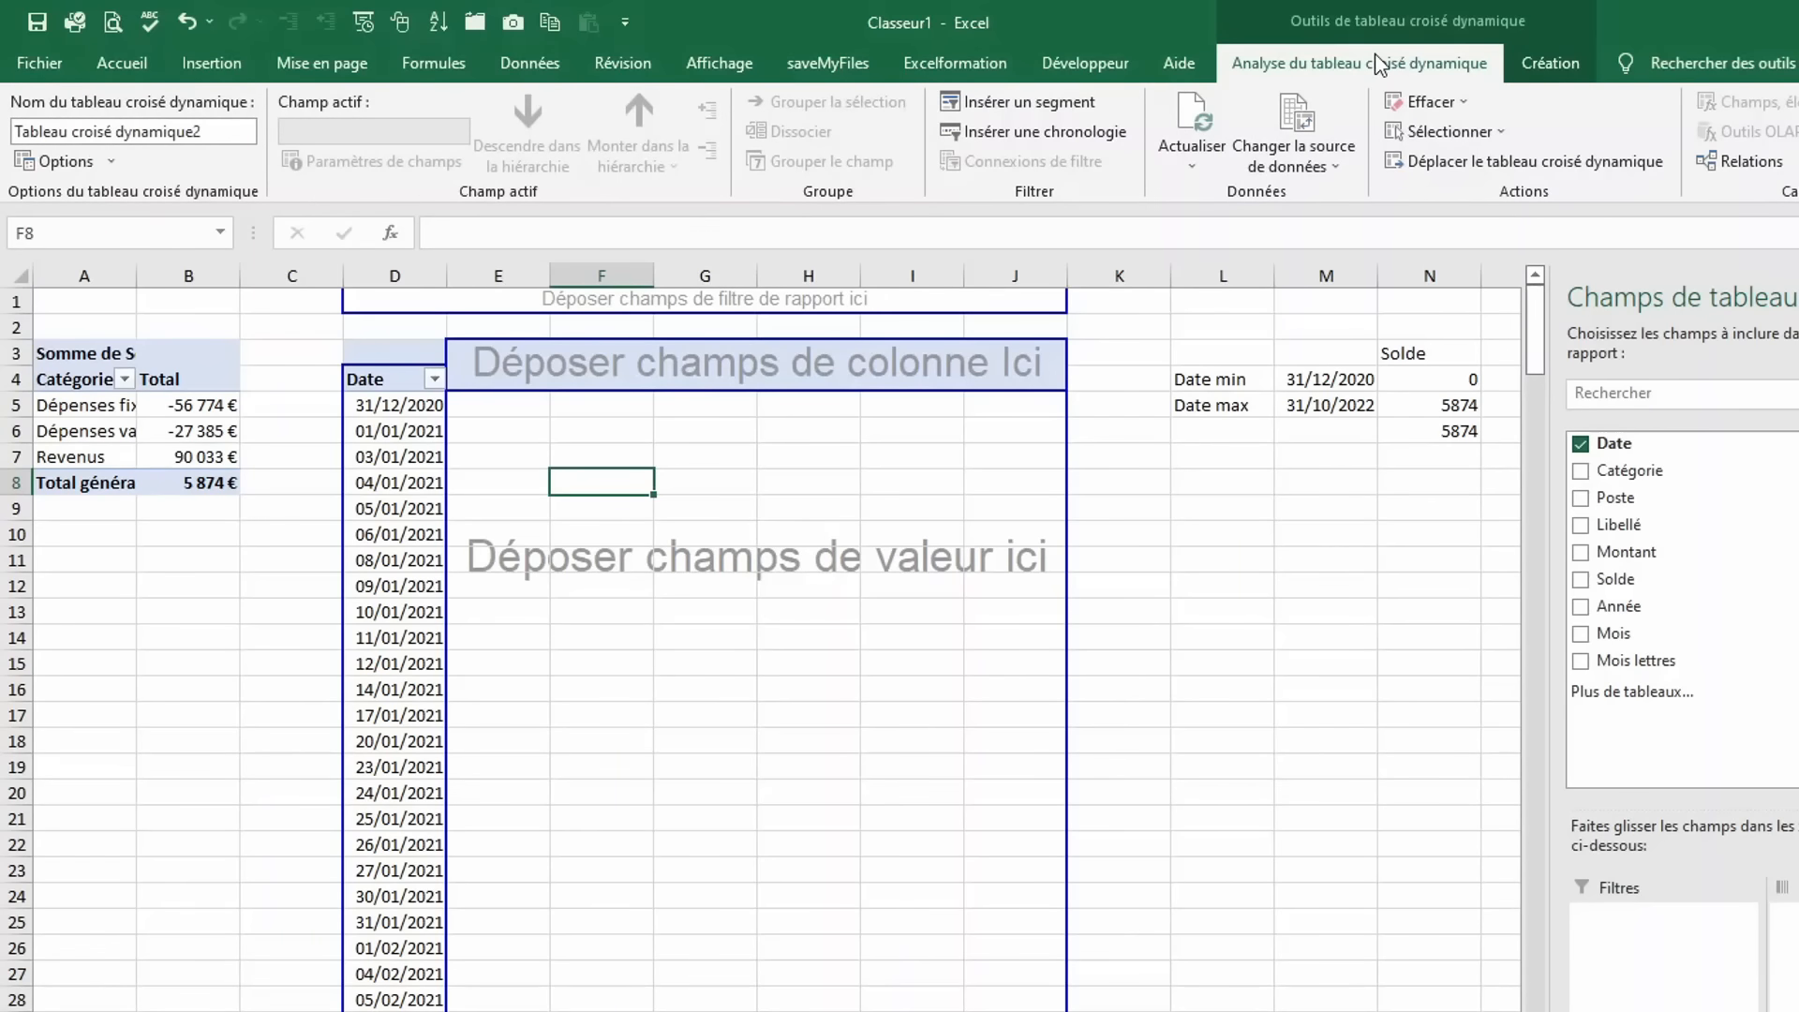
left_click(1077, 105)
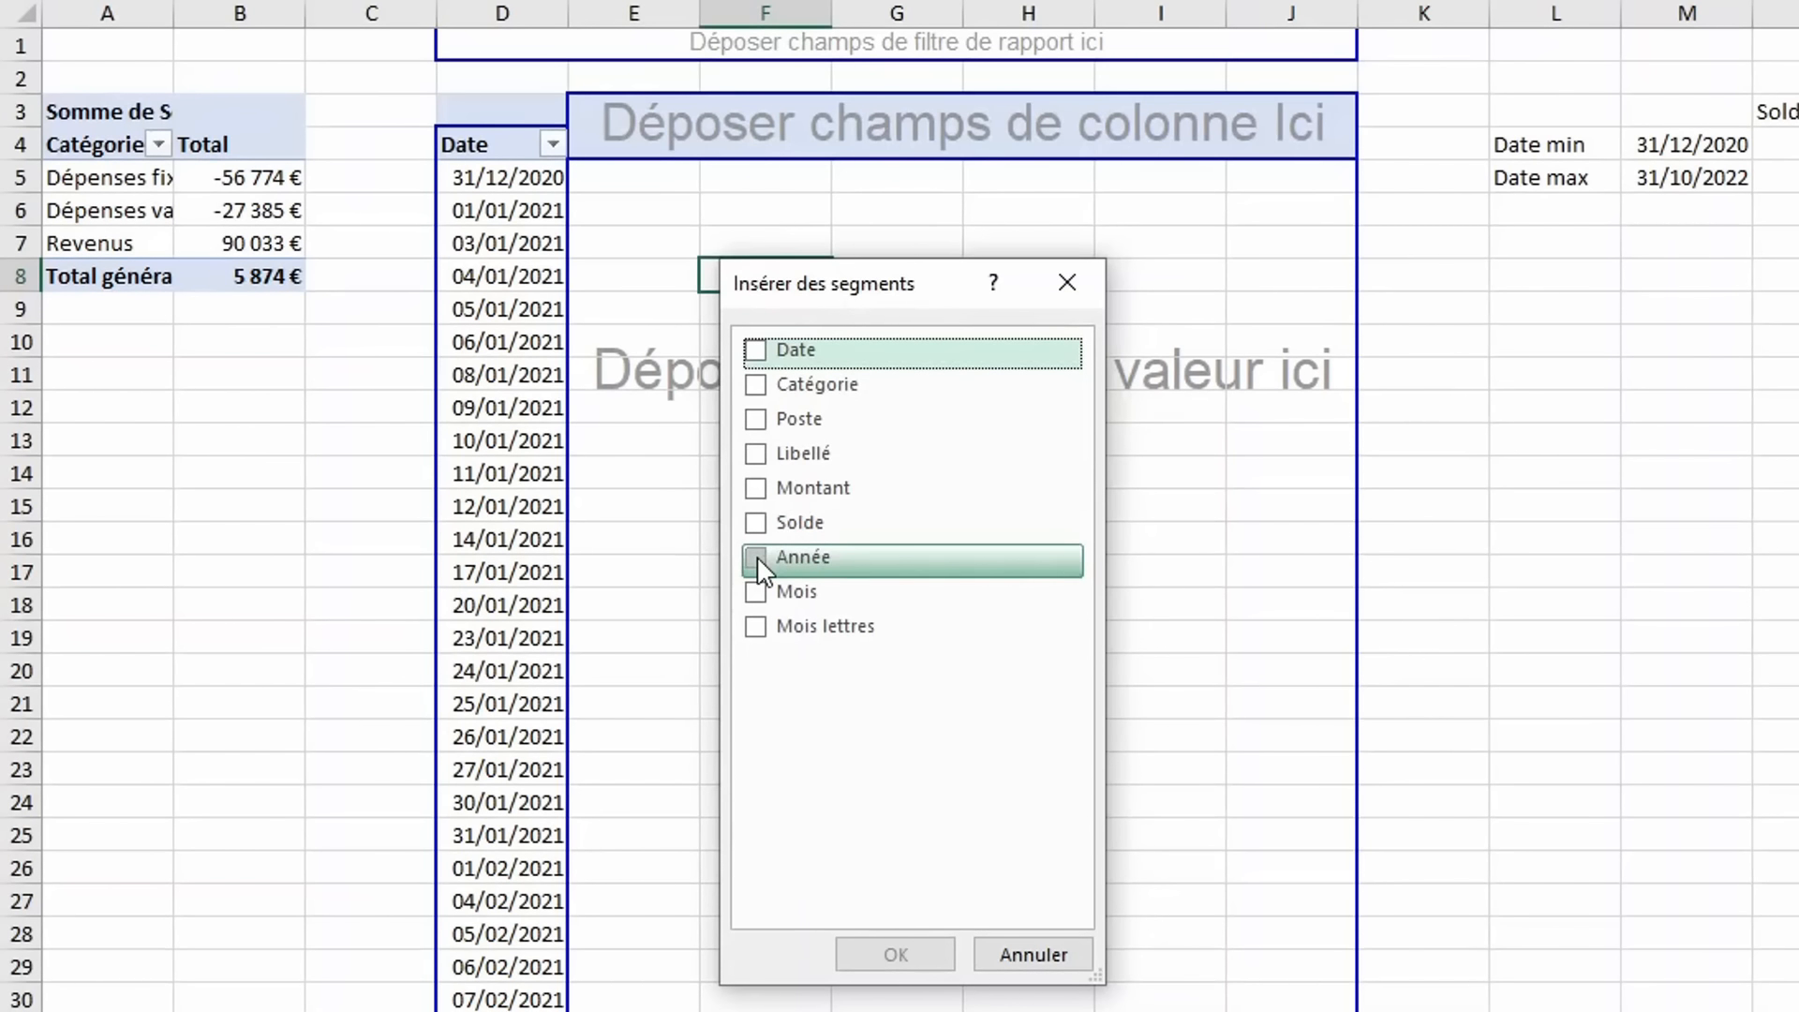
left_click(757, 559)
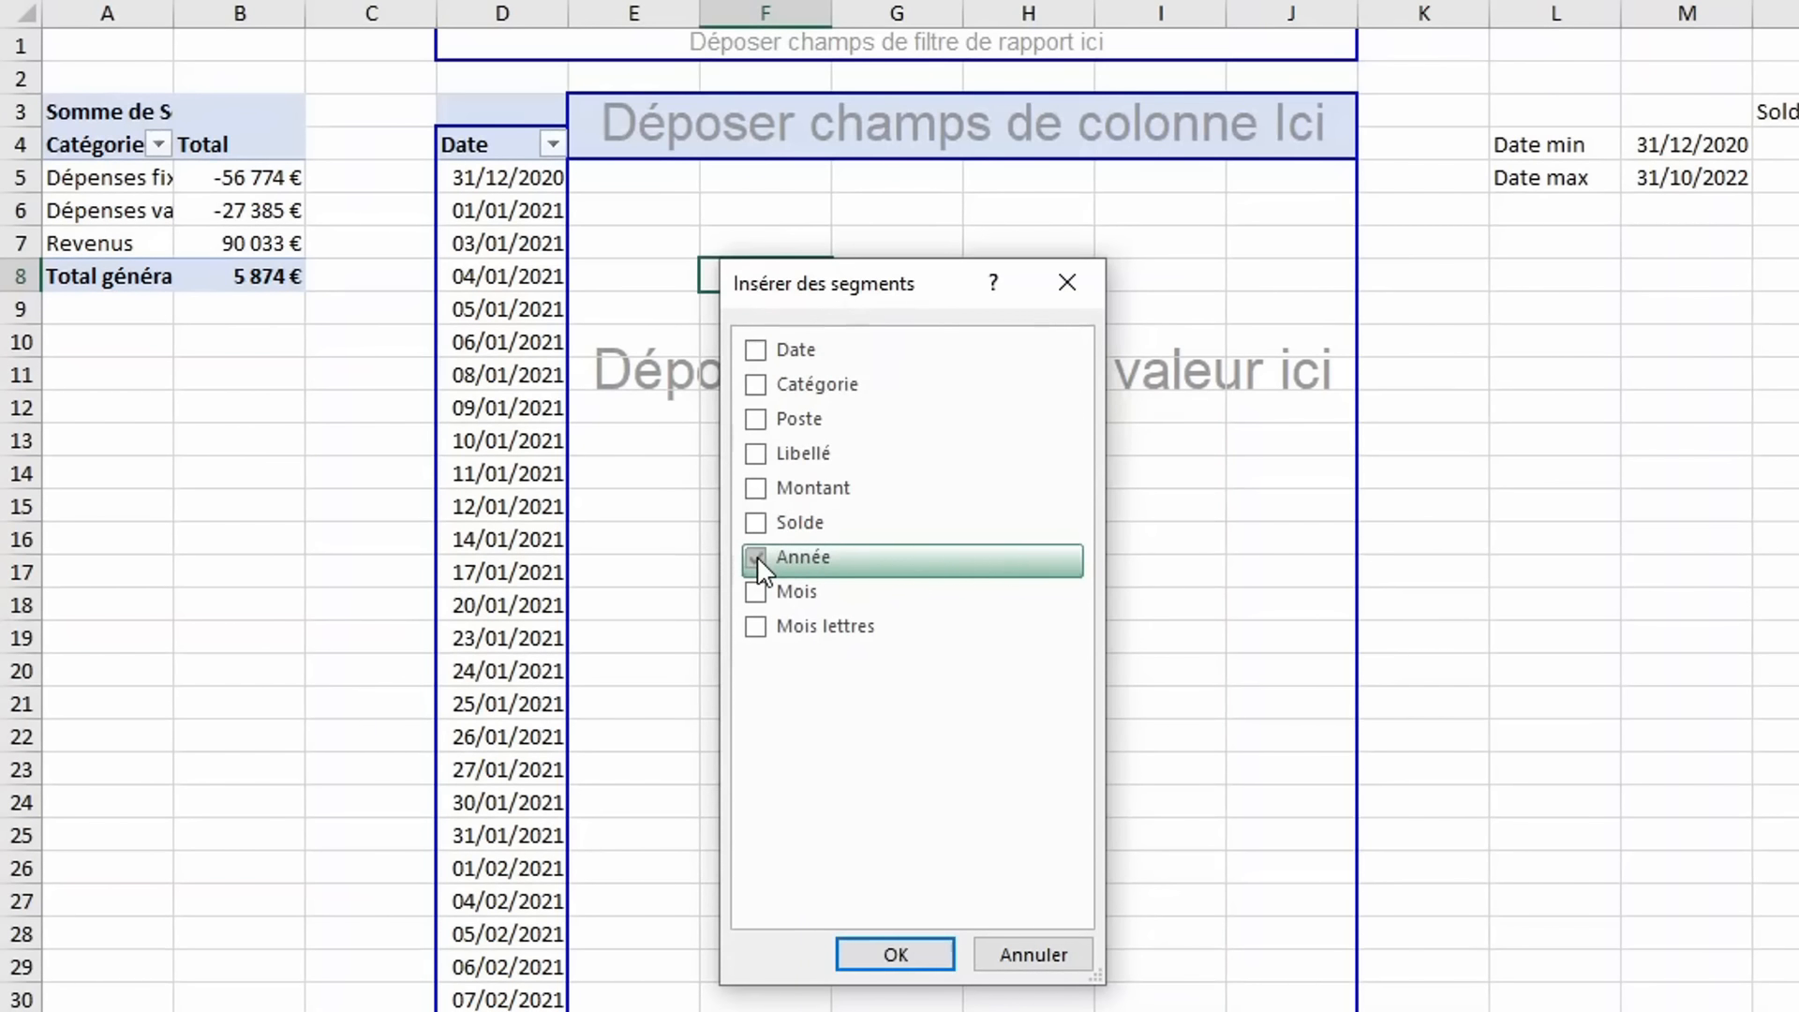
left_click(758, 630)
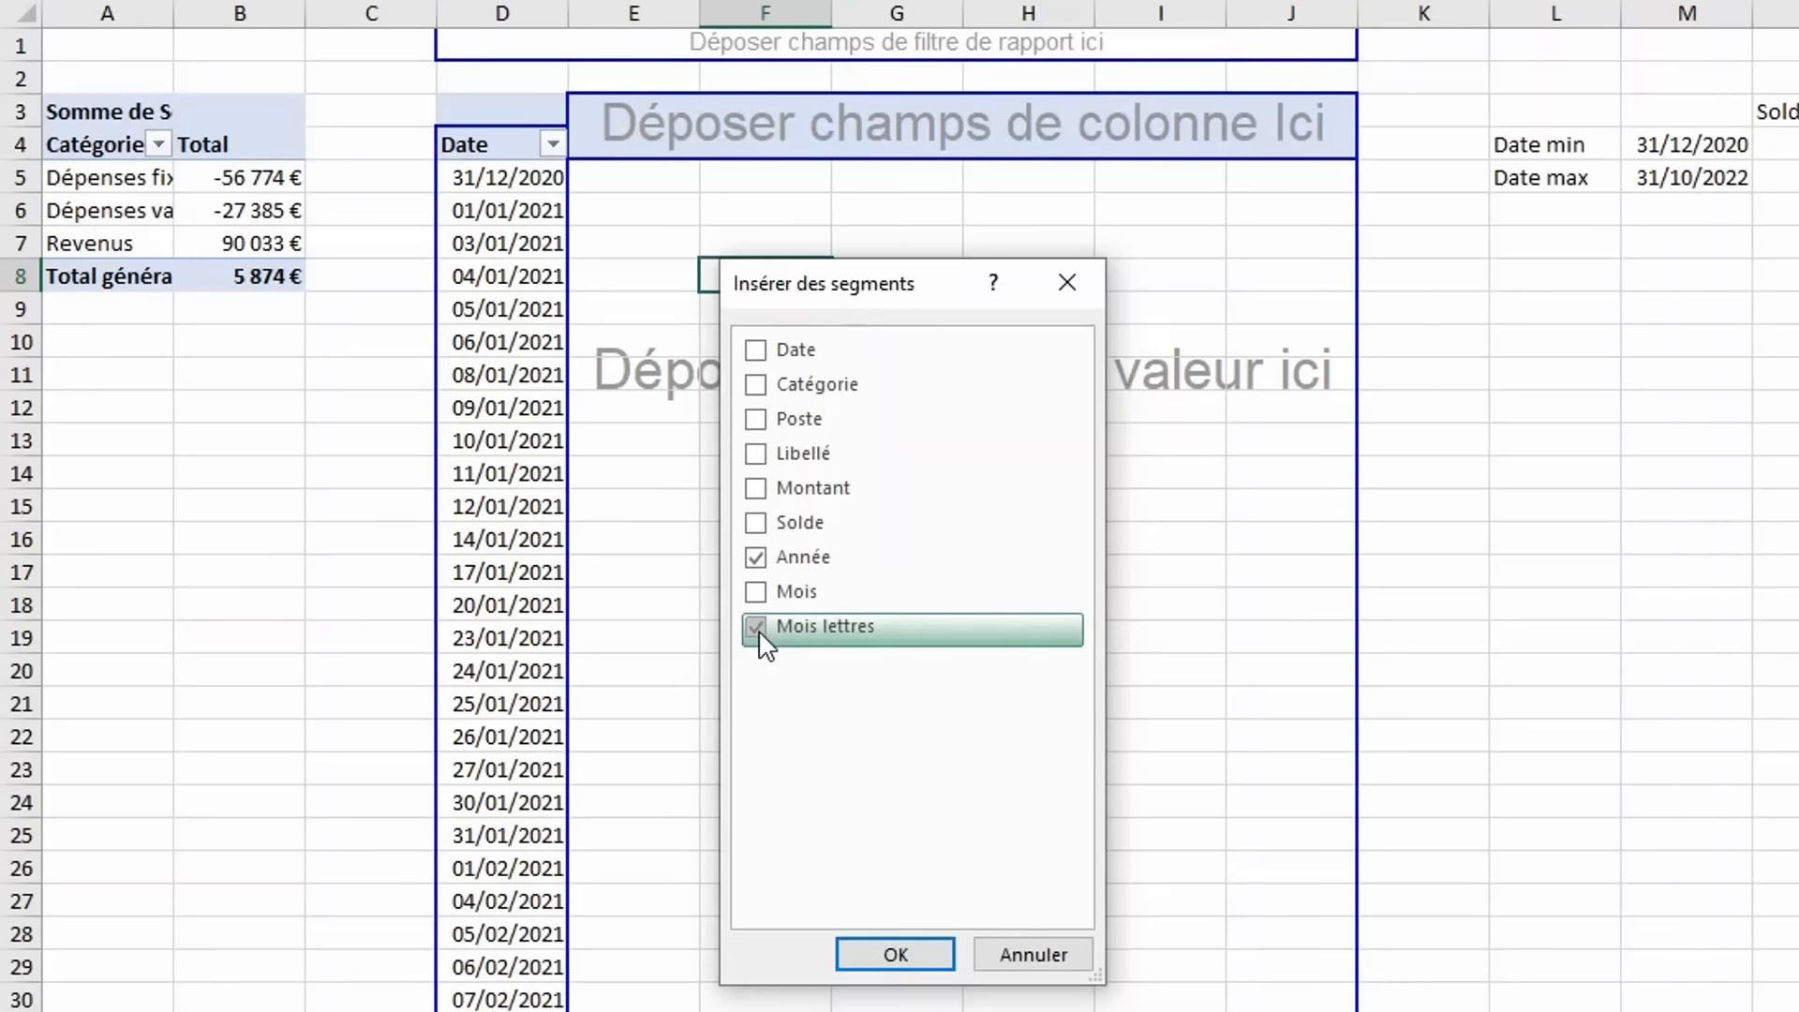
left_click(895, 954)
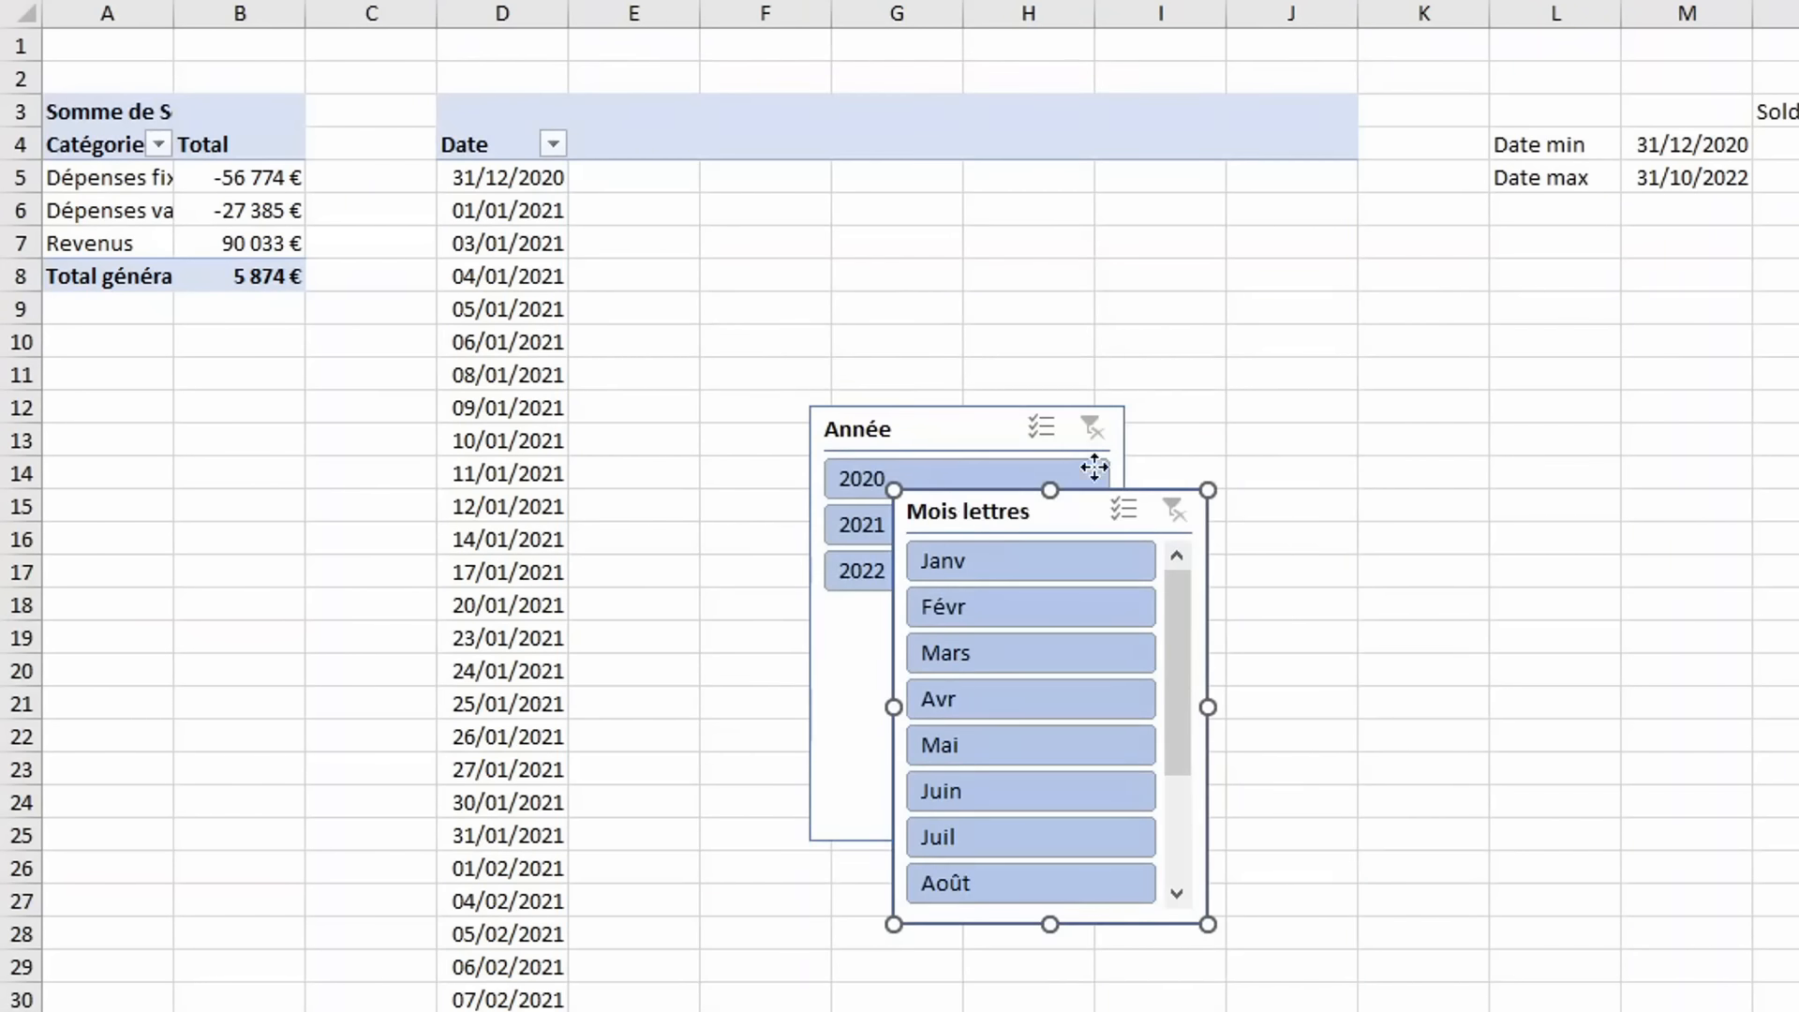
Place the Année and Mois lettres slicers side by side below the date and Solde cells.
left_click_drag(979, 499, 1795, 375)
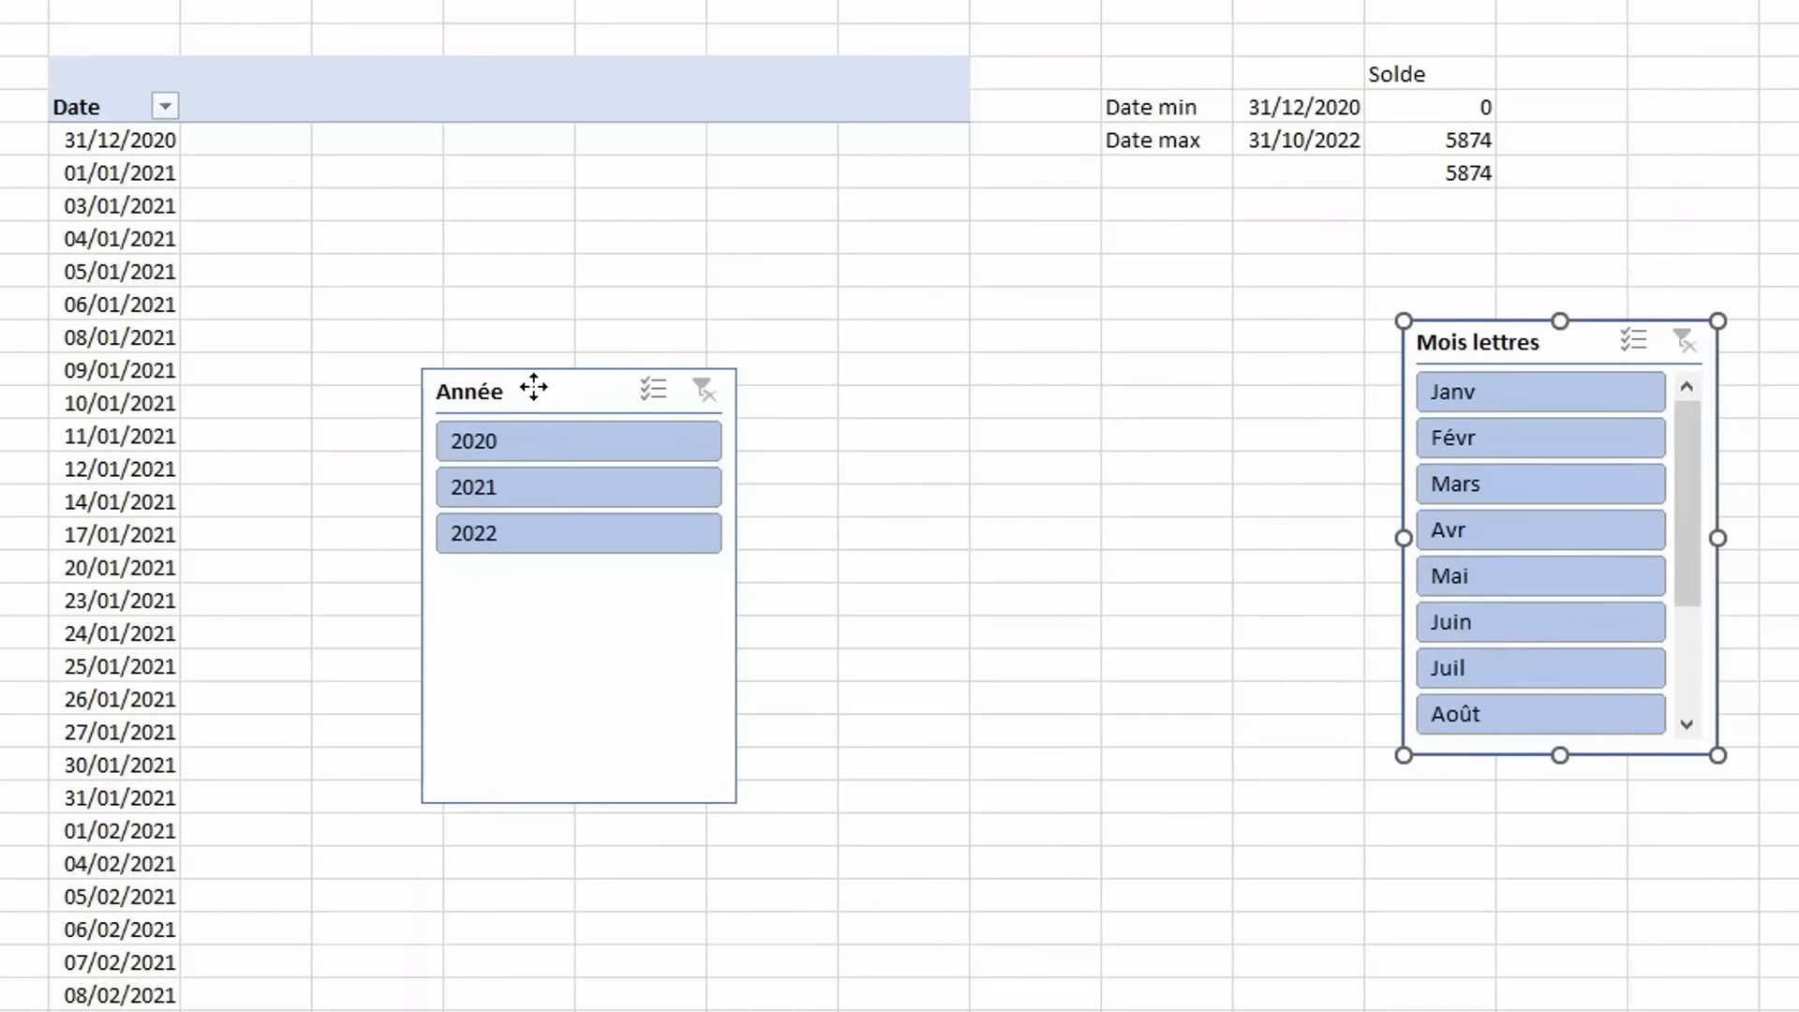
left_click_drag(835, 418, 1438, 356)
left_click_drag(1137, 327, 1179, 343)
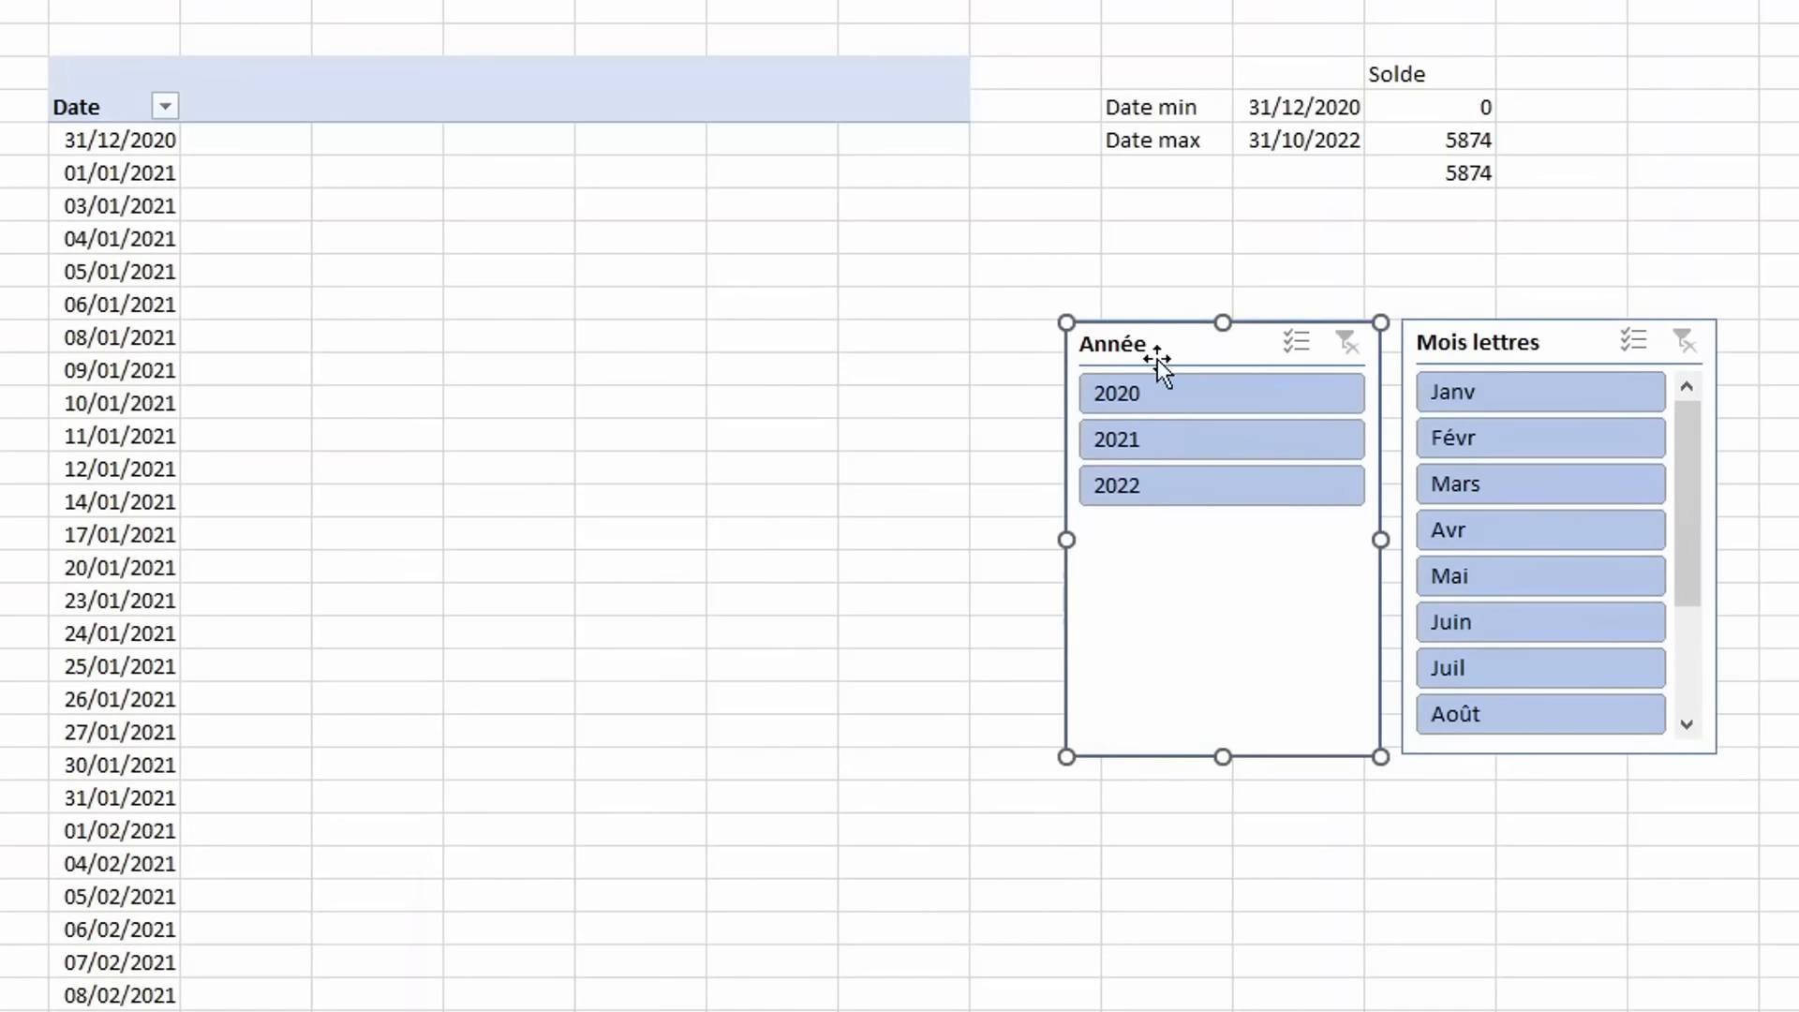
Filter the Date pivot table to 2022 with the Année slicer and check the balances in N4 and N6.
left_click(1134, 487)
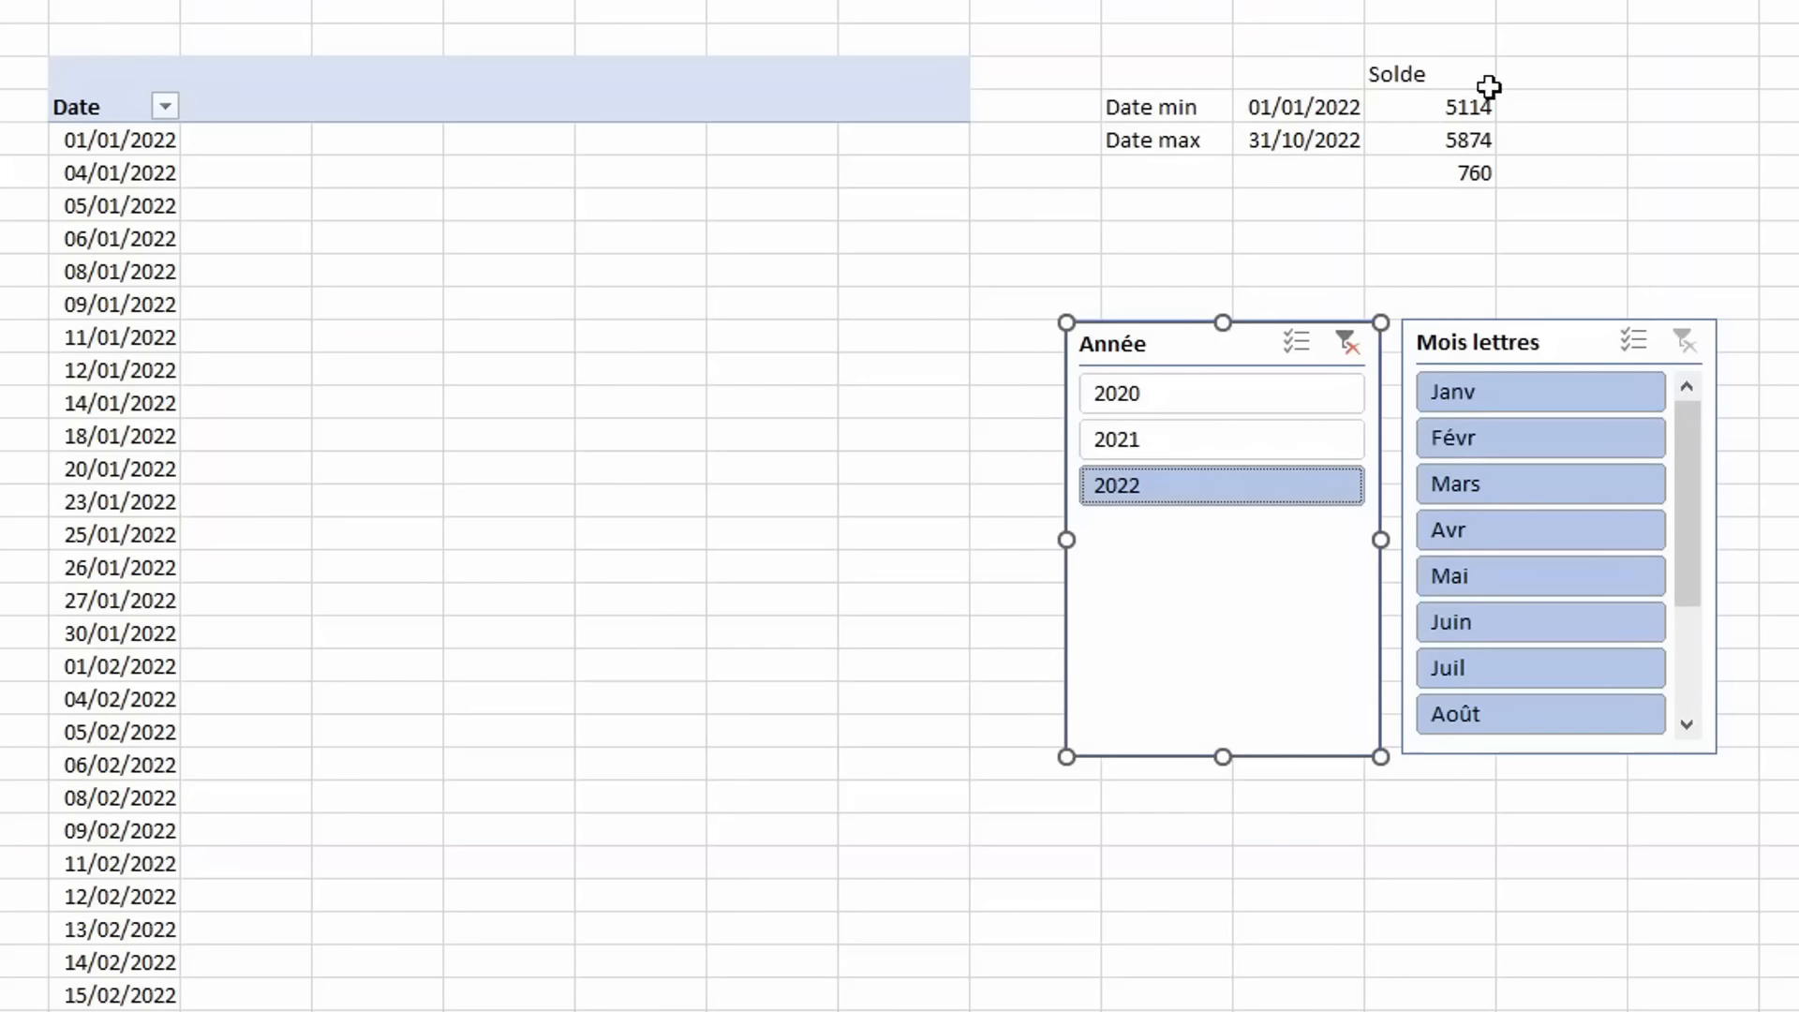
left_click(1408, 109)
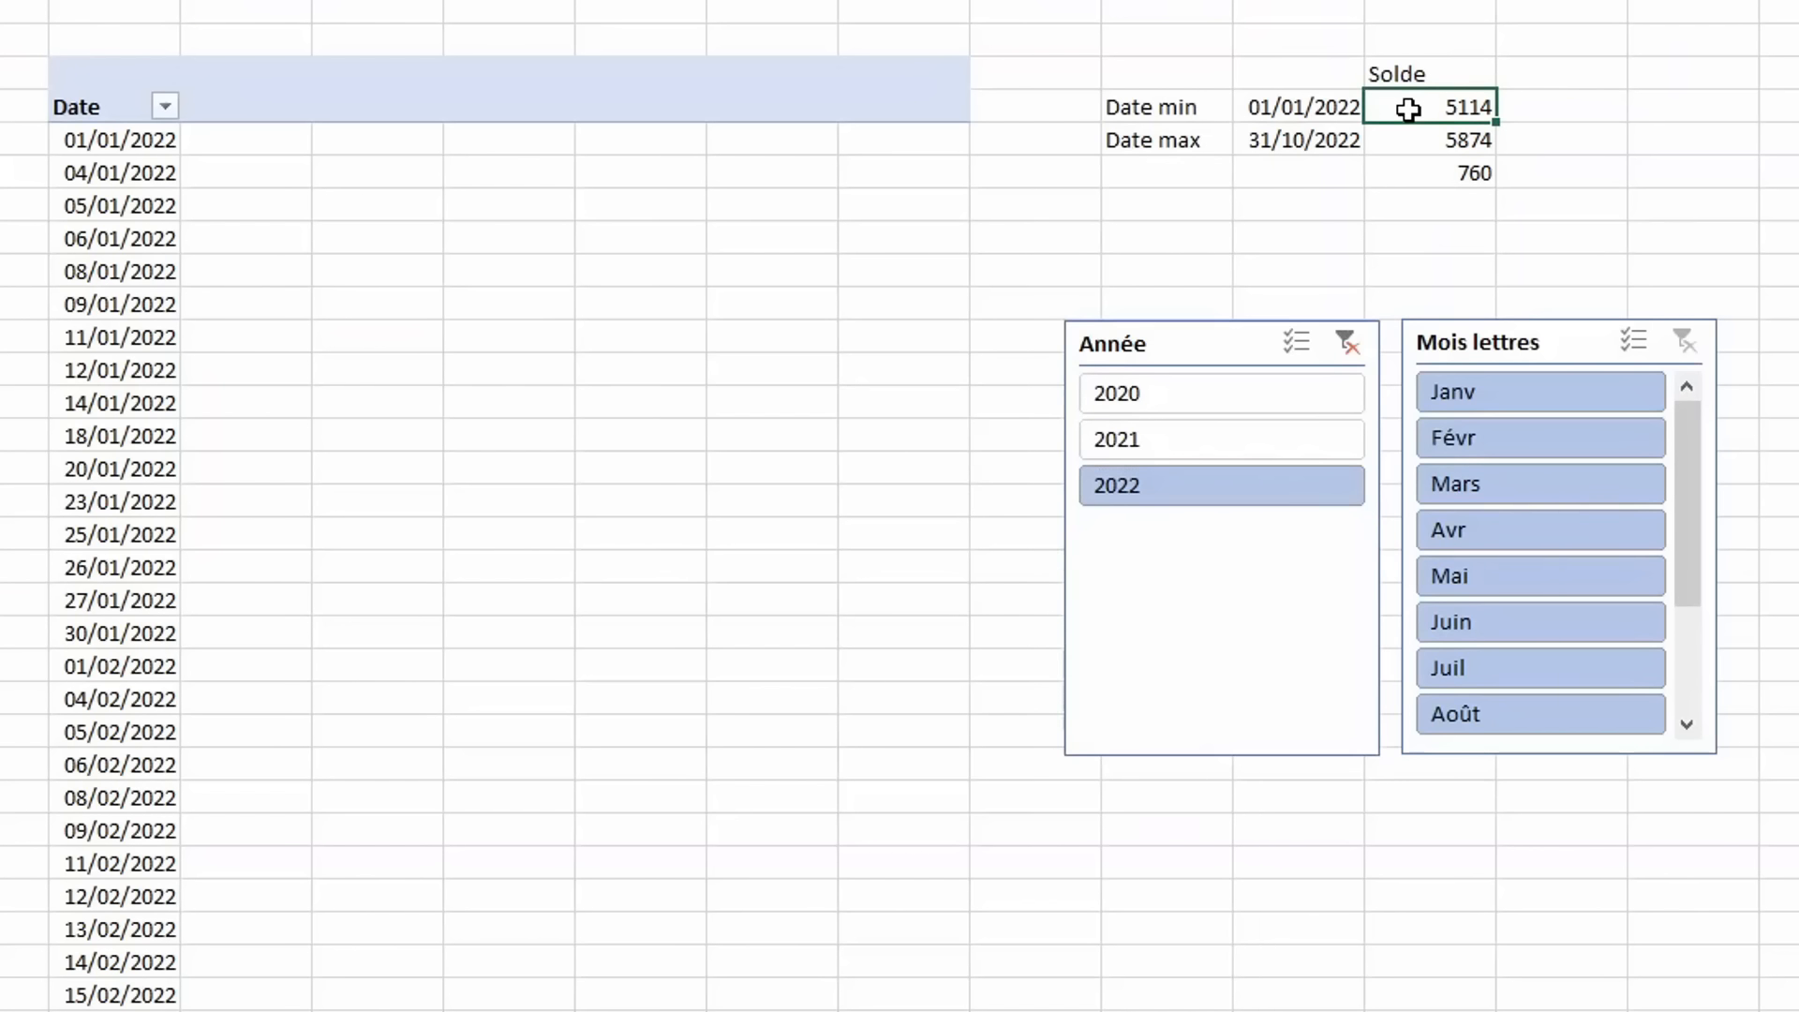
left_click(1412, 179)
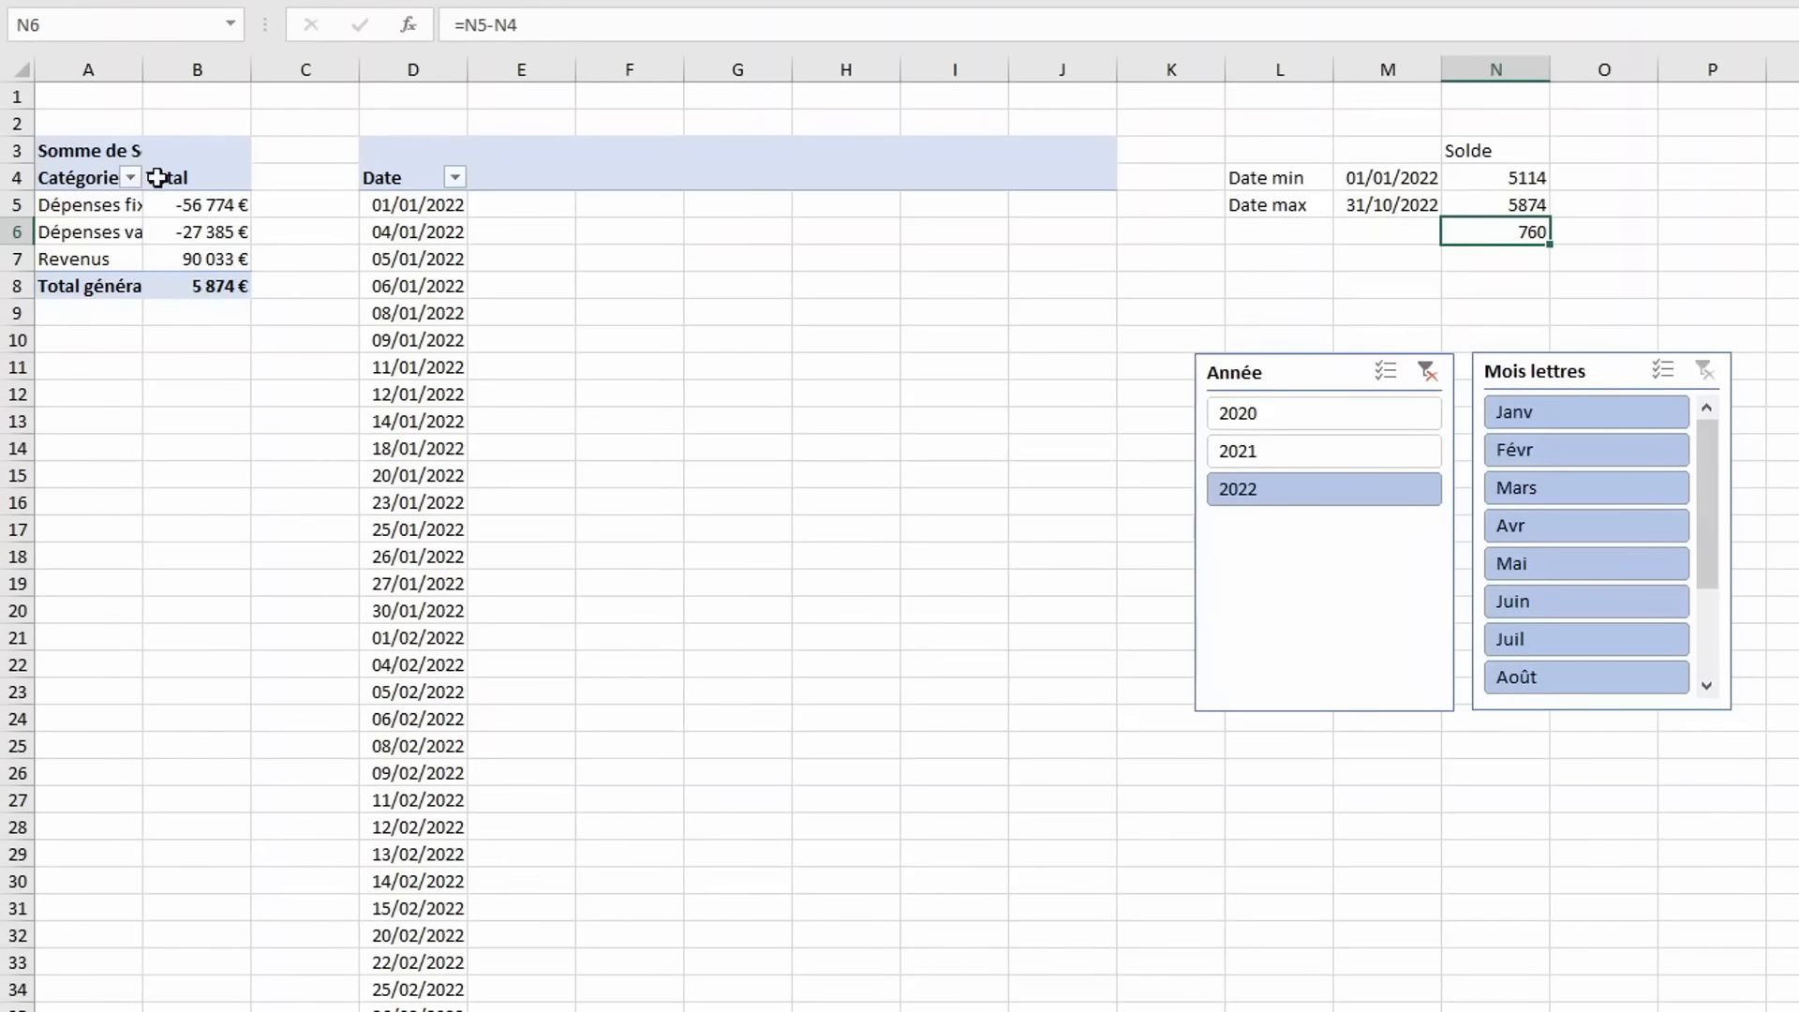
Connect the Année slicer to Tableau croisé dynamique1 as well, through its report connections.
left_click(1268, 371)
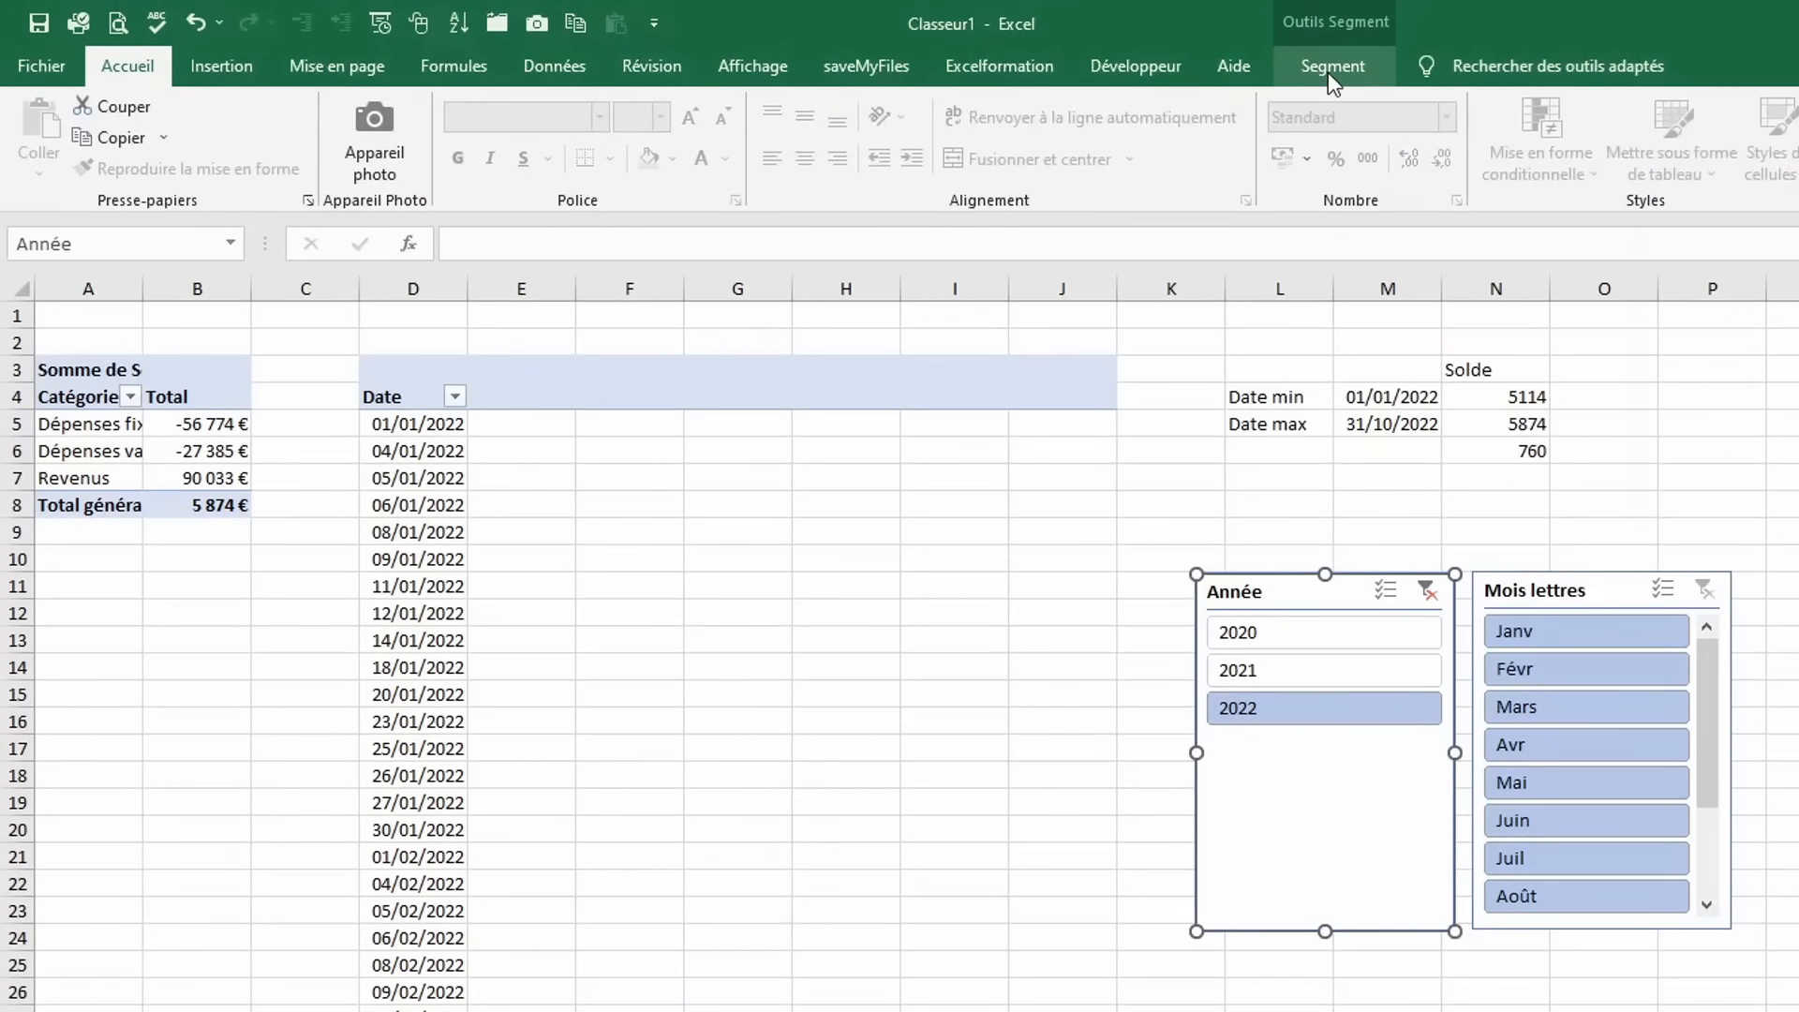
left_click(1329, 72)
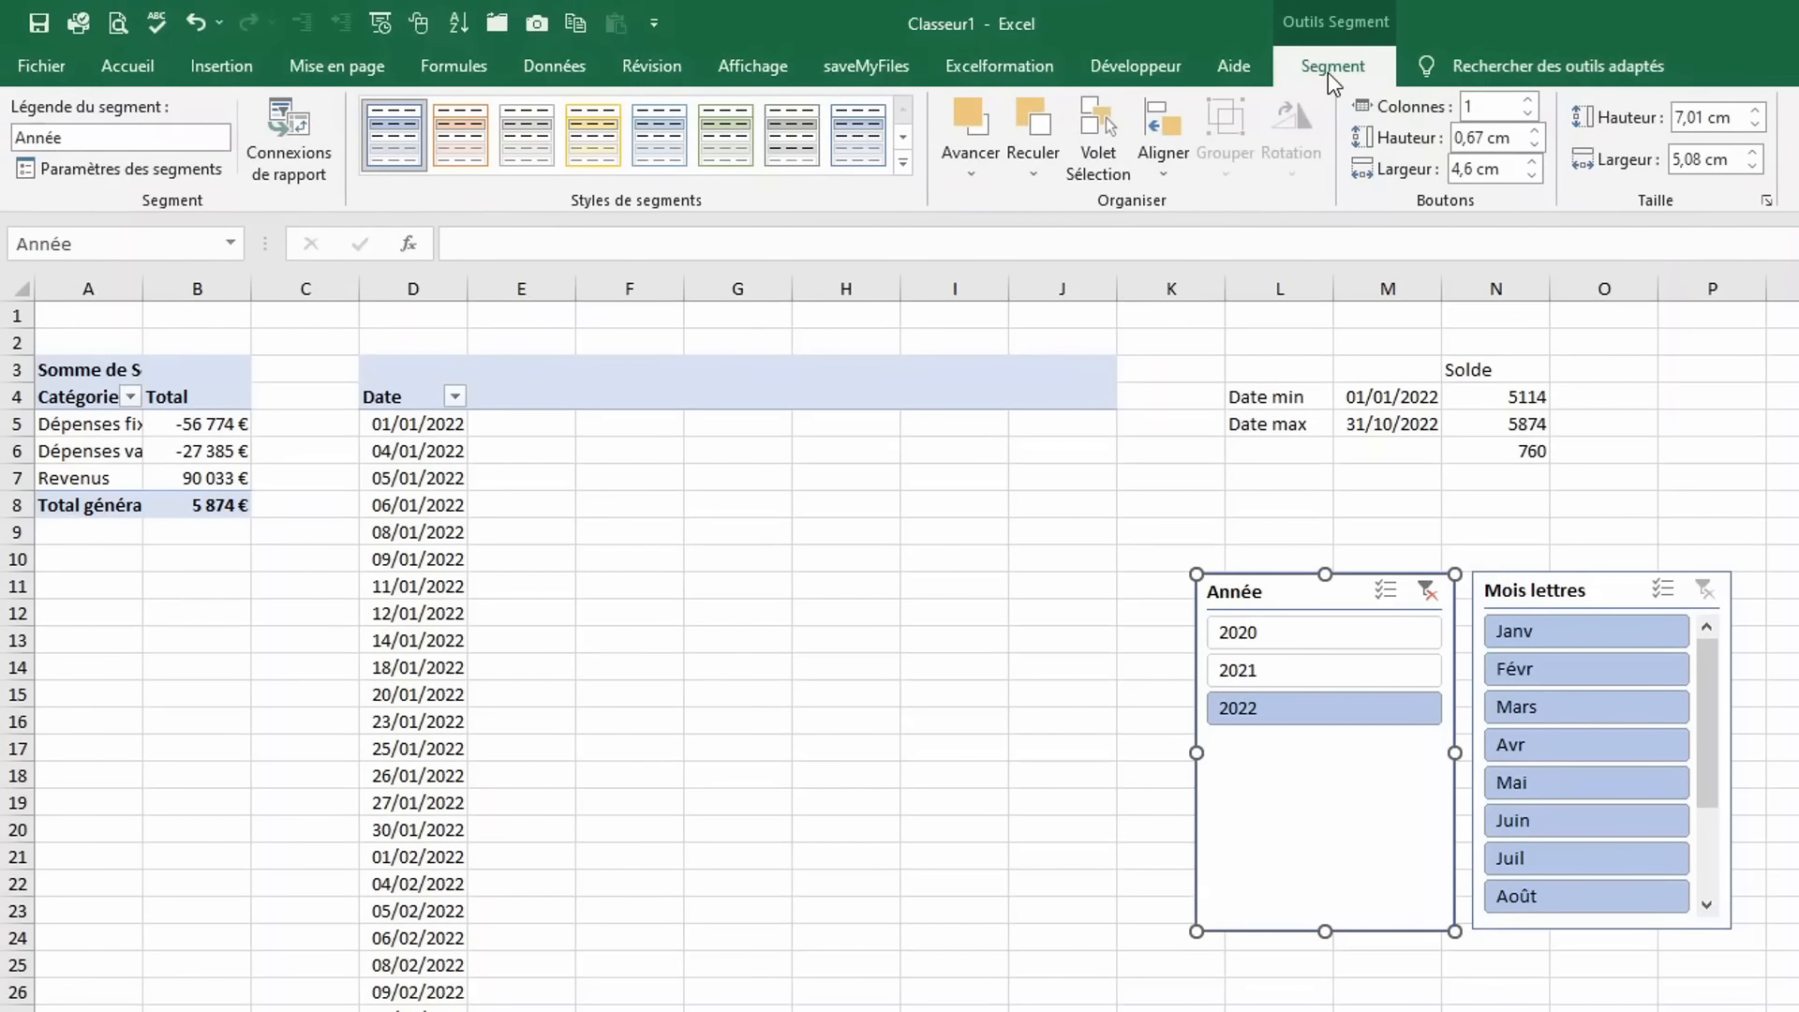
left_click(304, 168)
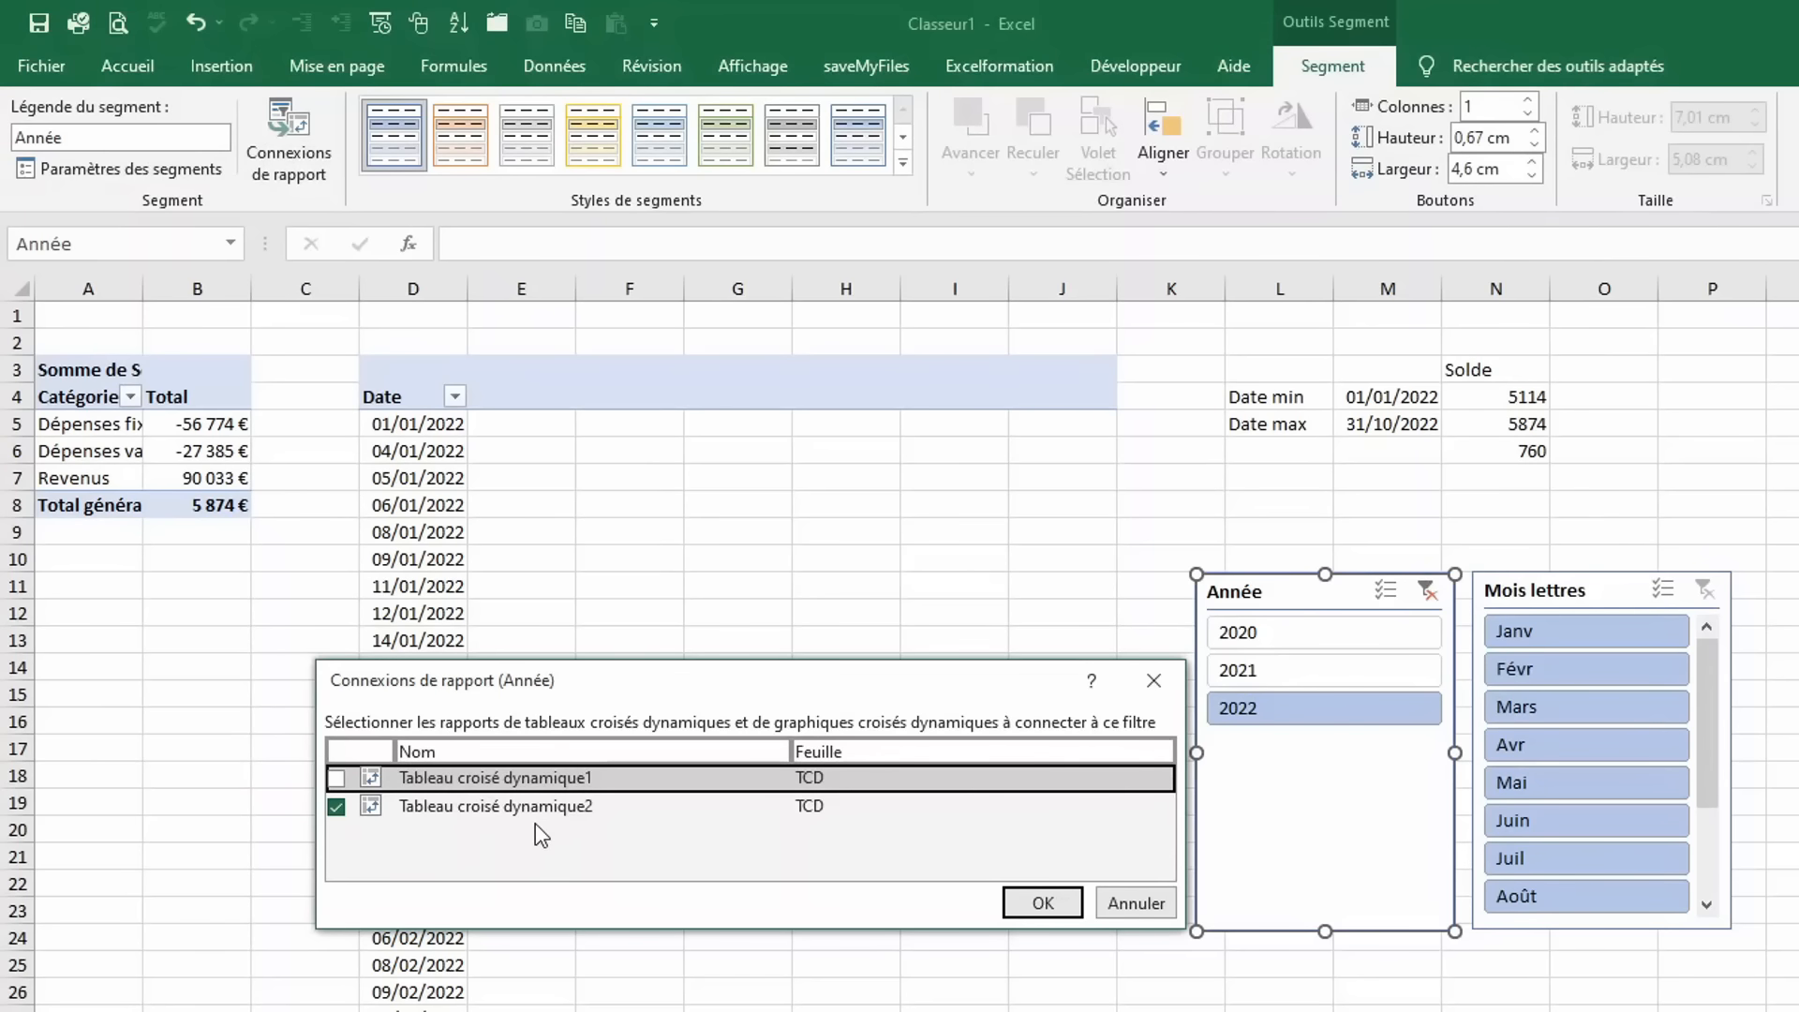
left_click(339, 779)
left_click(1042, 903)
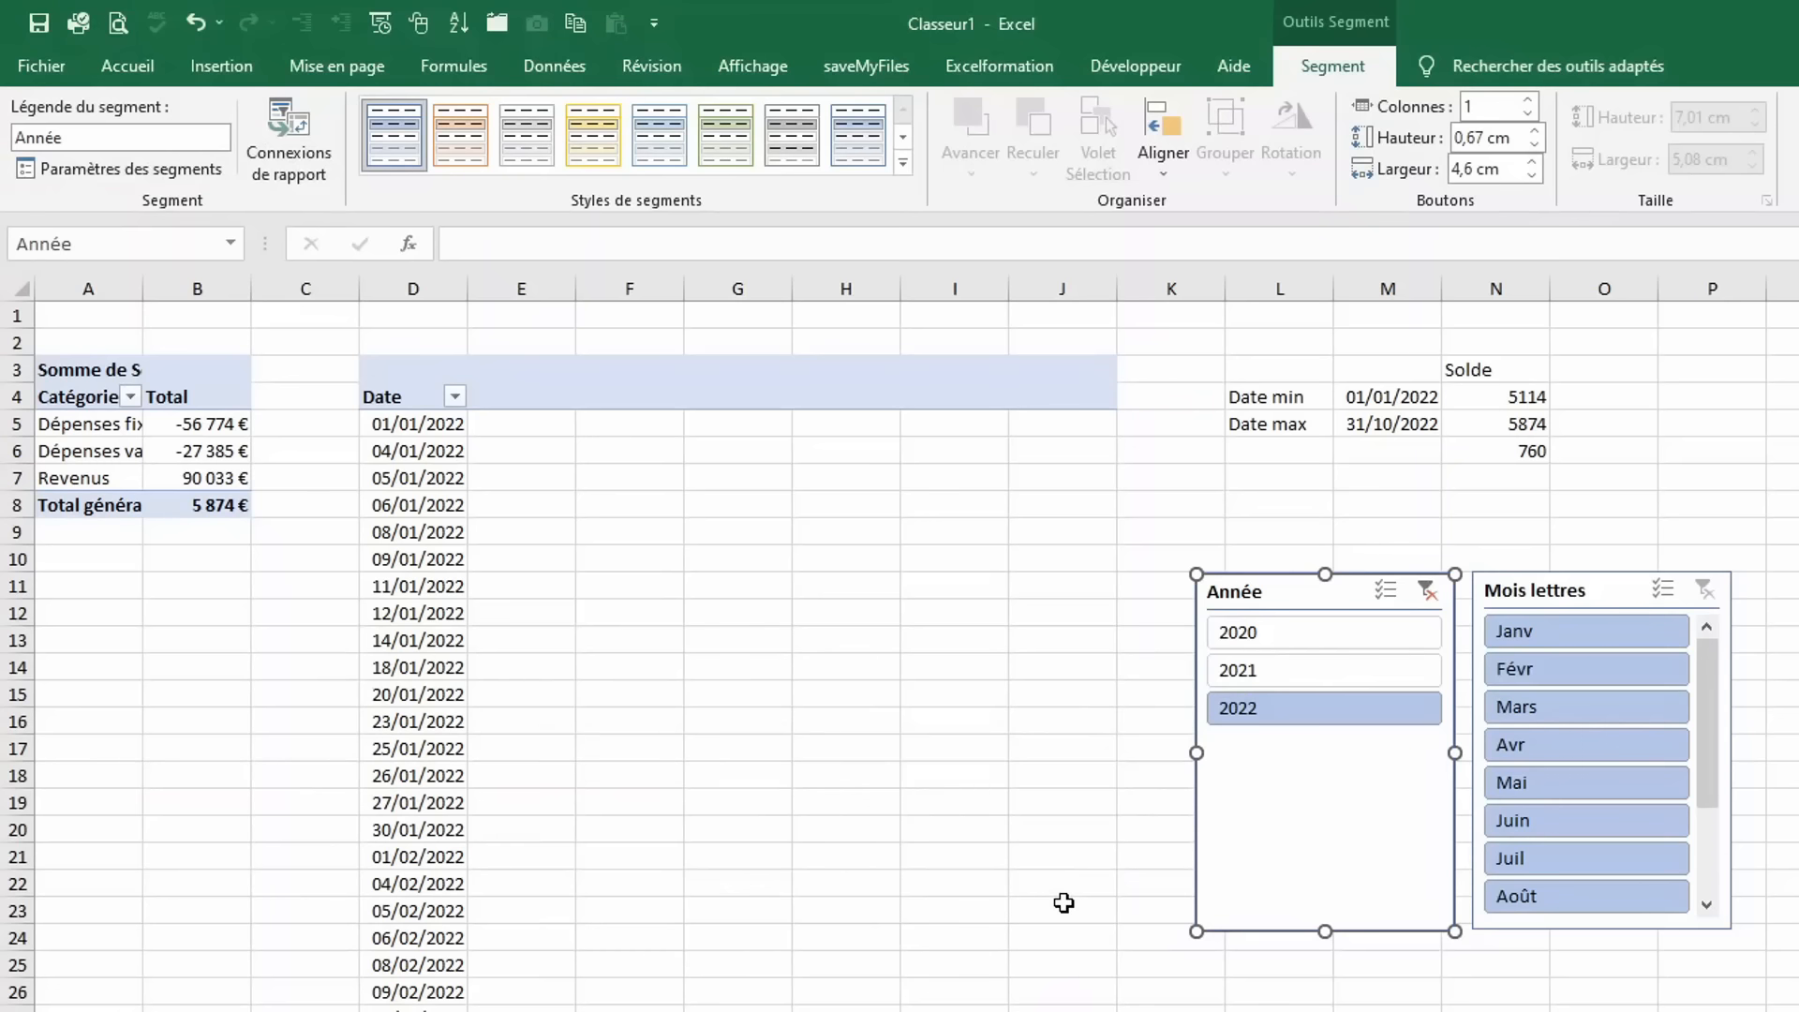
Connect the Mois lettres slicer to Tableau croisé dynamique1 through its report connections.
left_click(1512, 581)
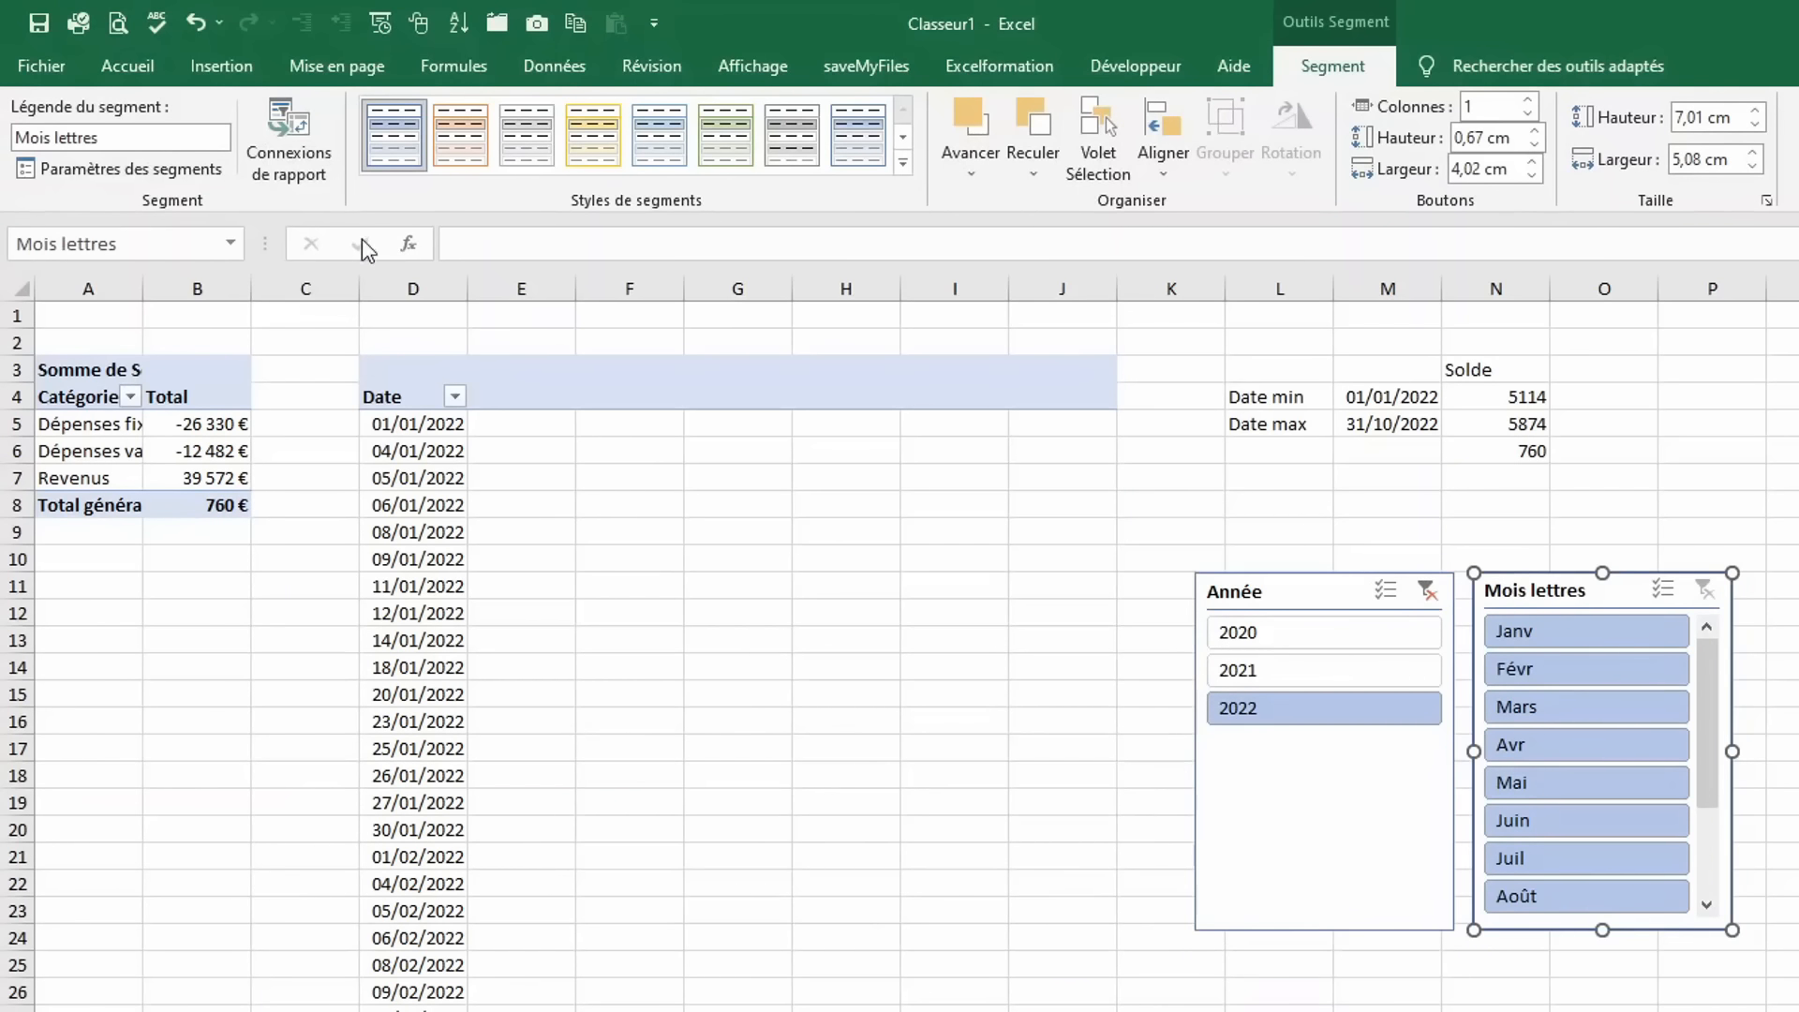
left_click(291, 178)
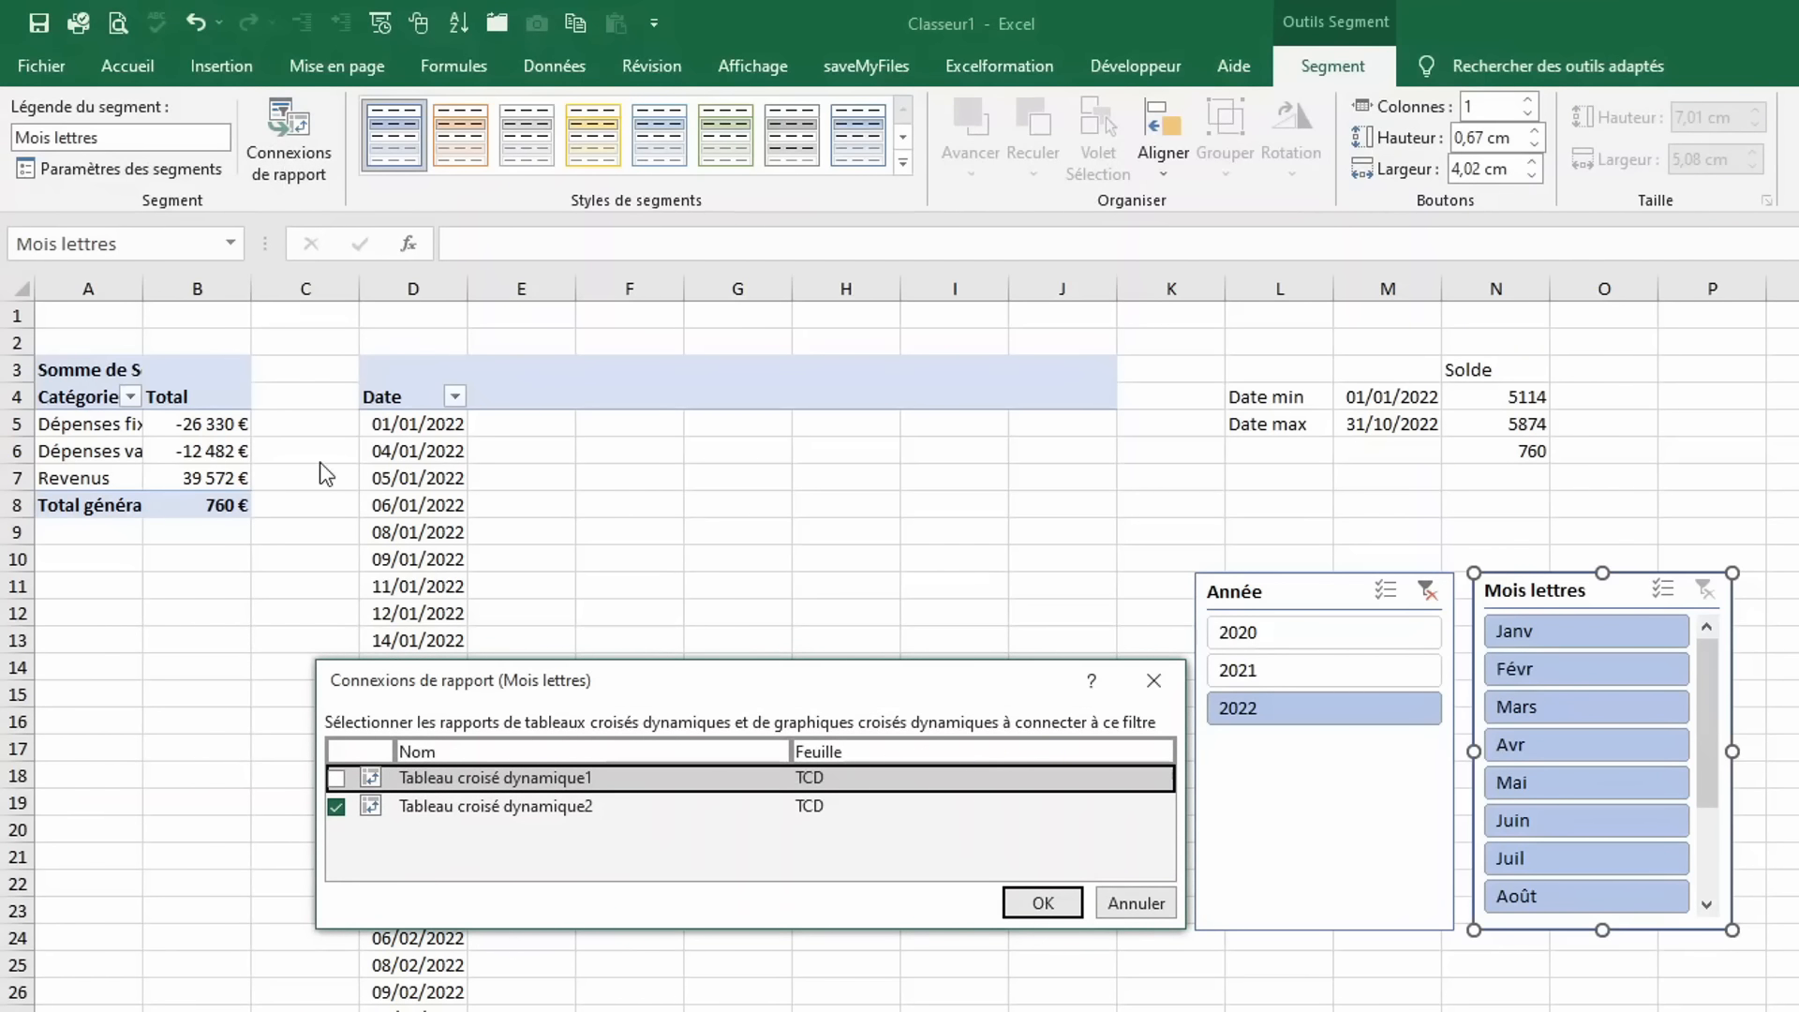
left_click(337, 778)
left_click(1050, 906)
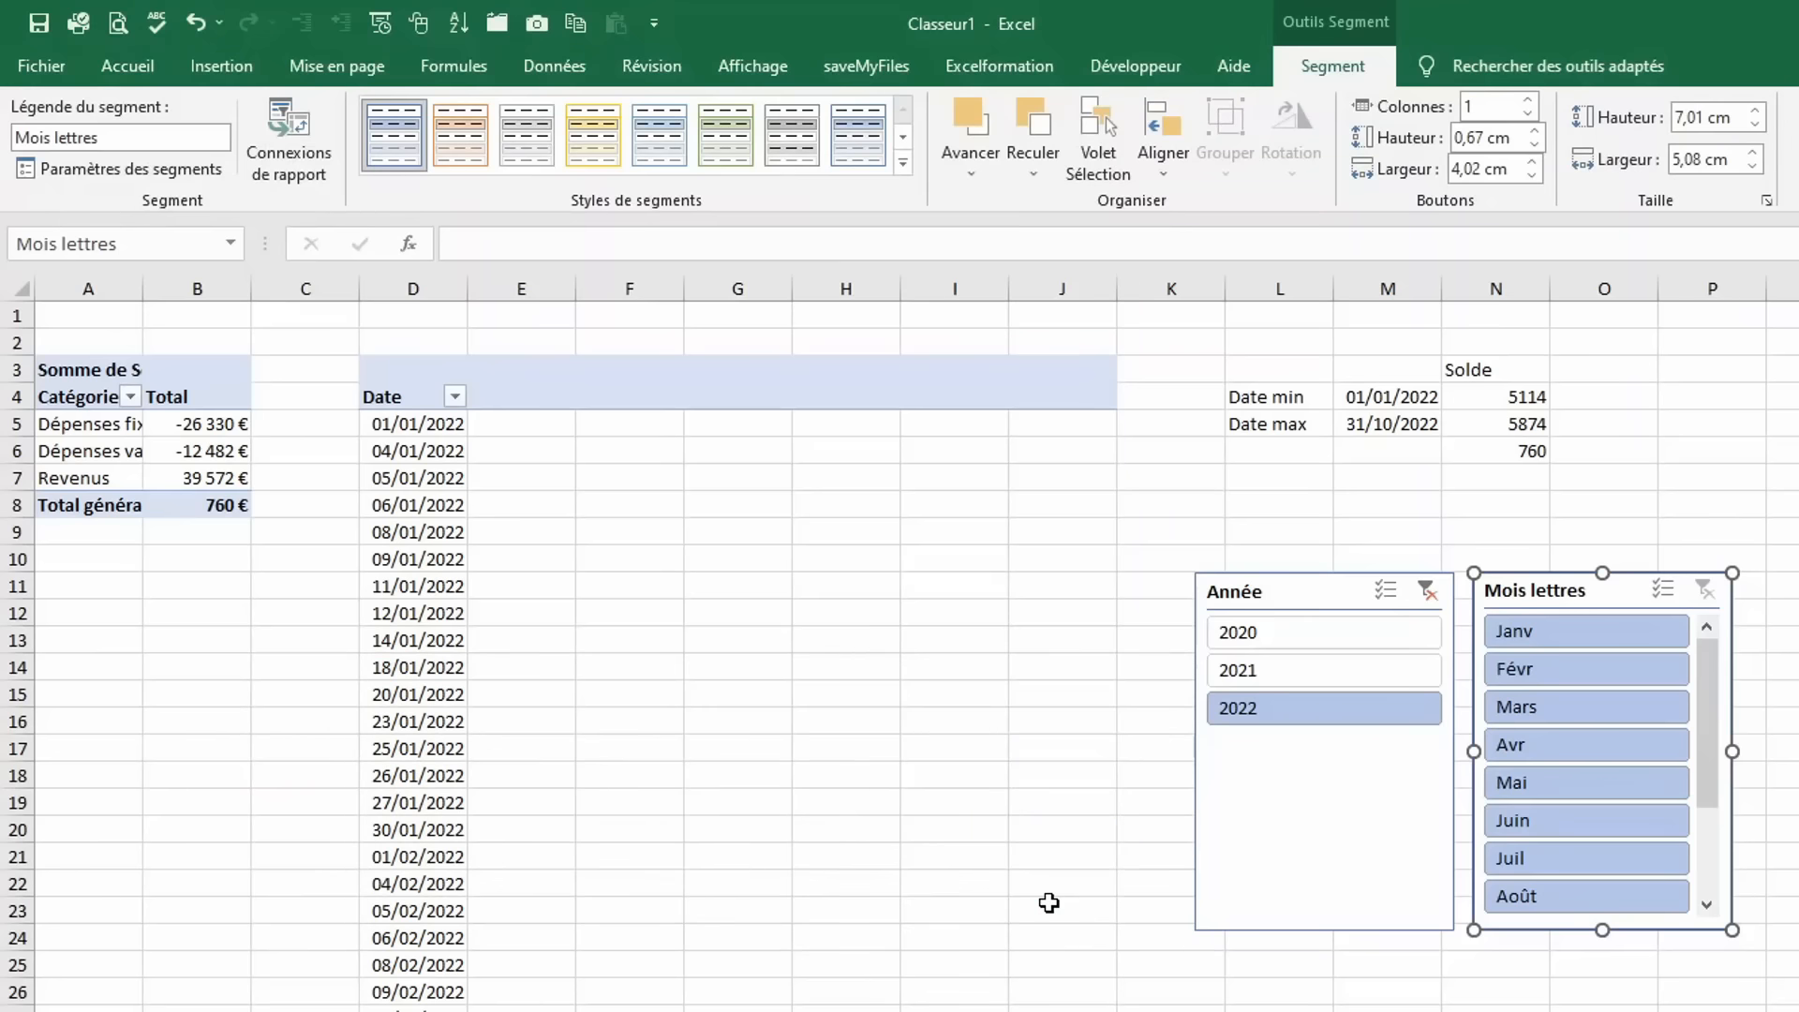
Cut the Année and Mois lettres slicers together from the TCD sheet and paste them onto the dashboard sheet.
left_click(1294, 593, "ctrl")
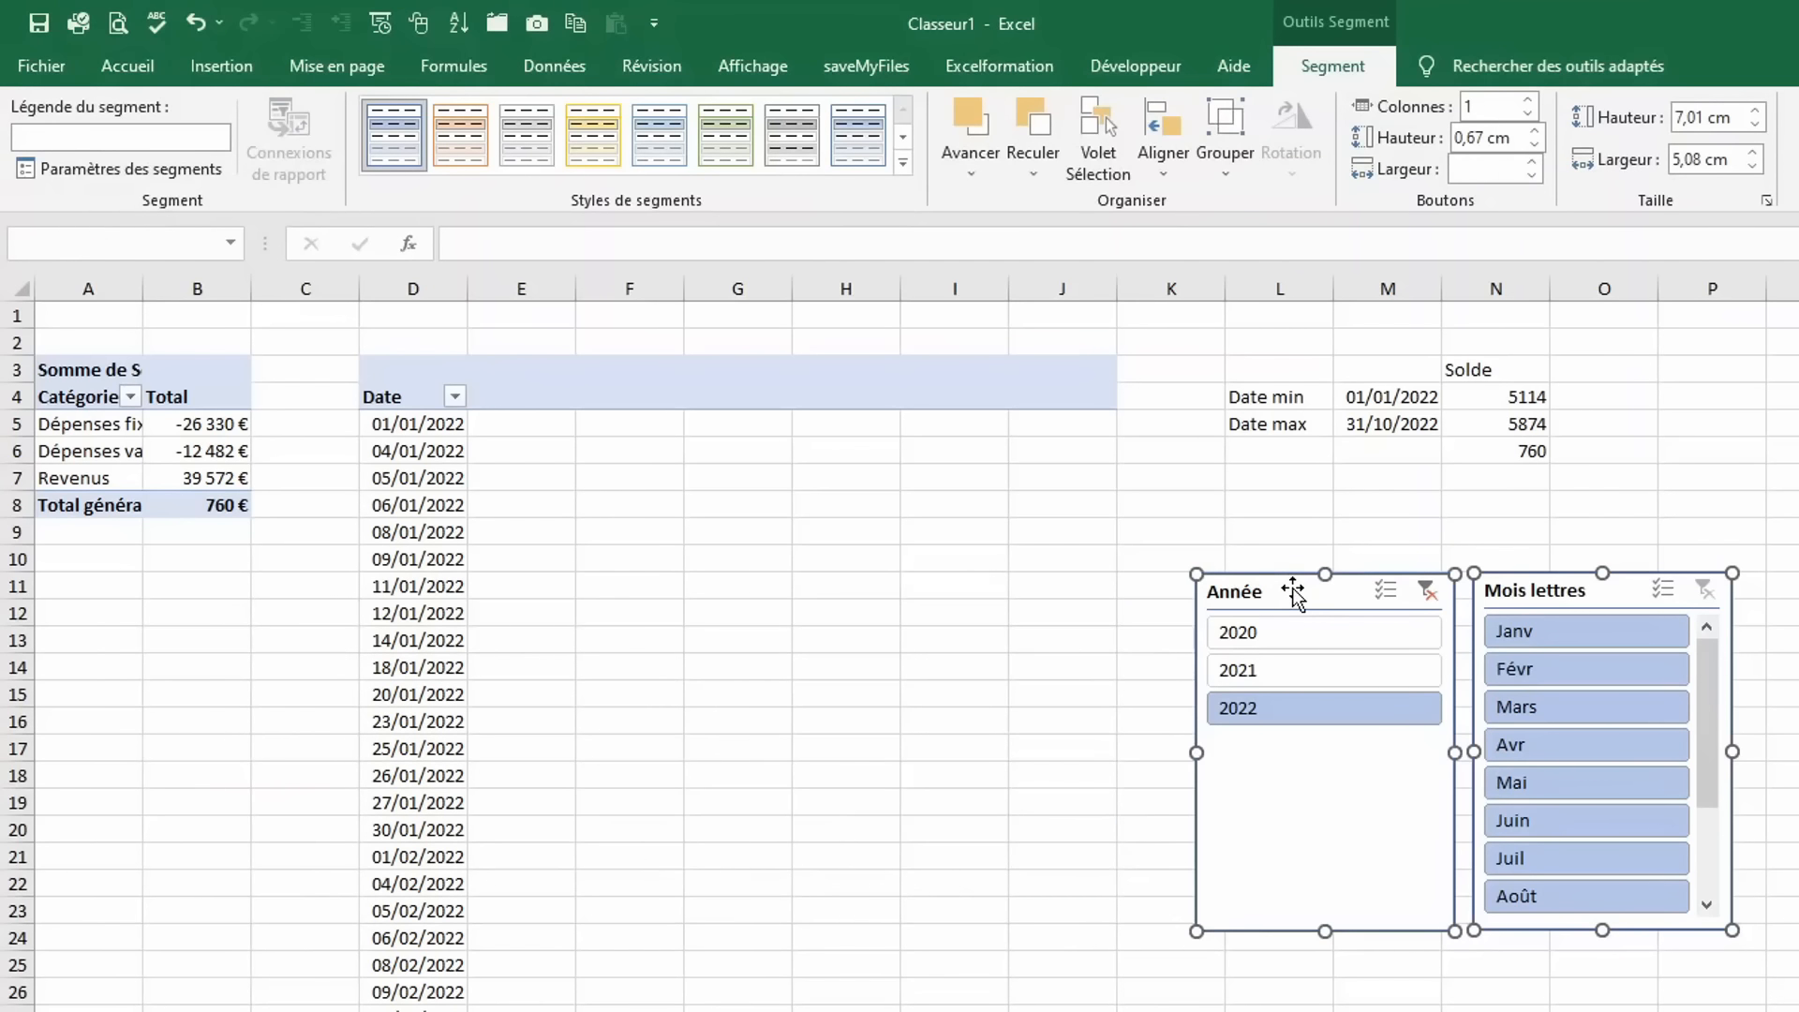
key("Delete")
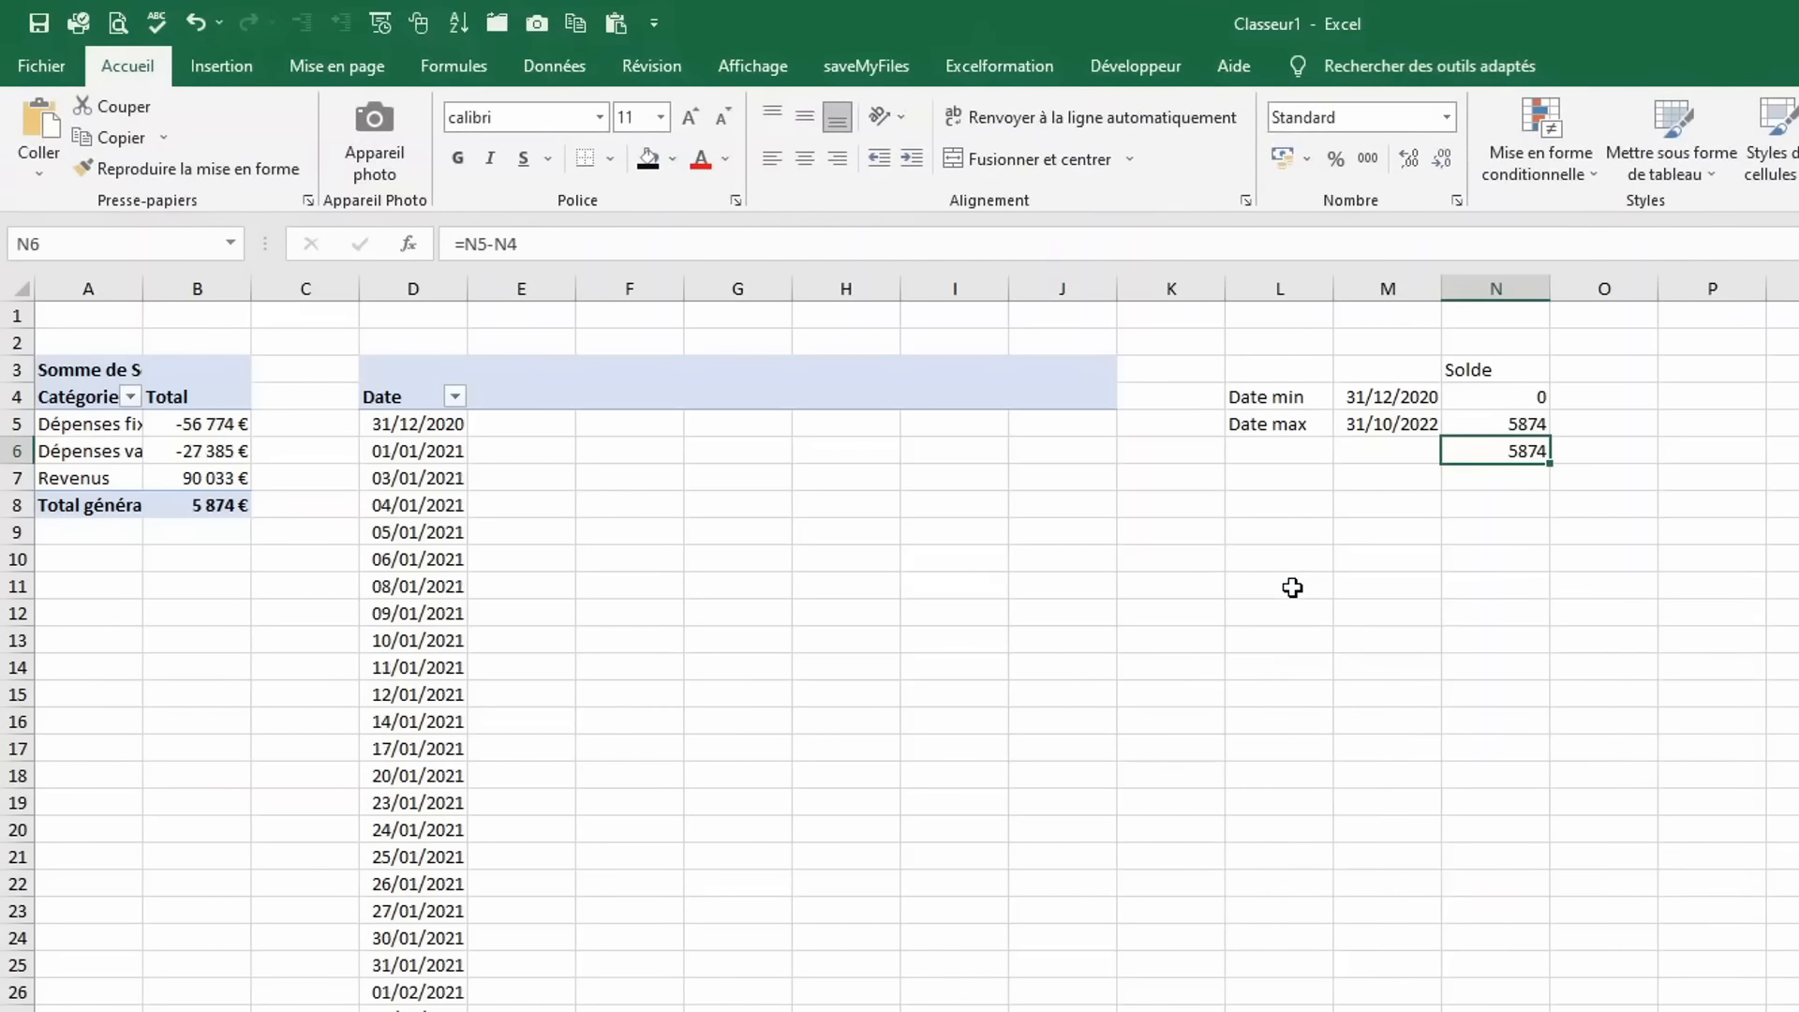
key("ctrl+Page_Down")
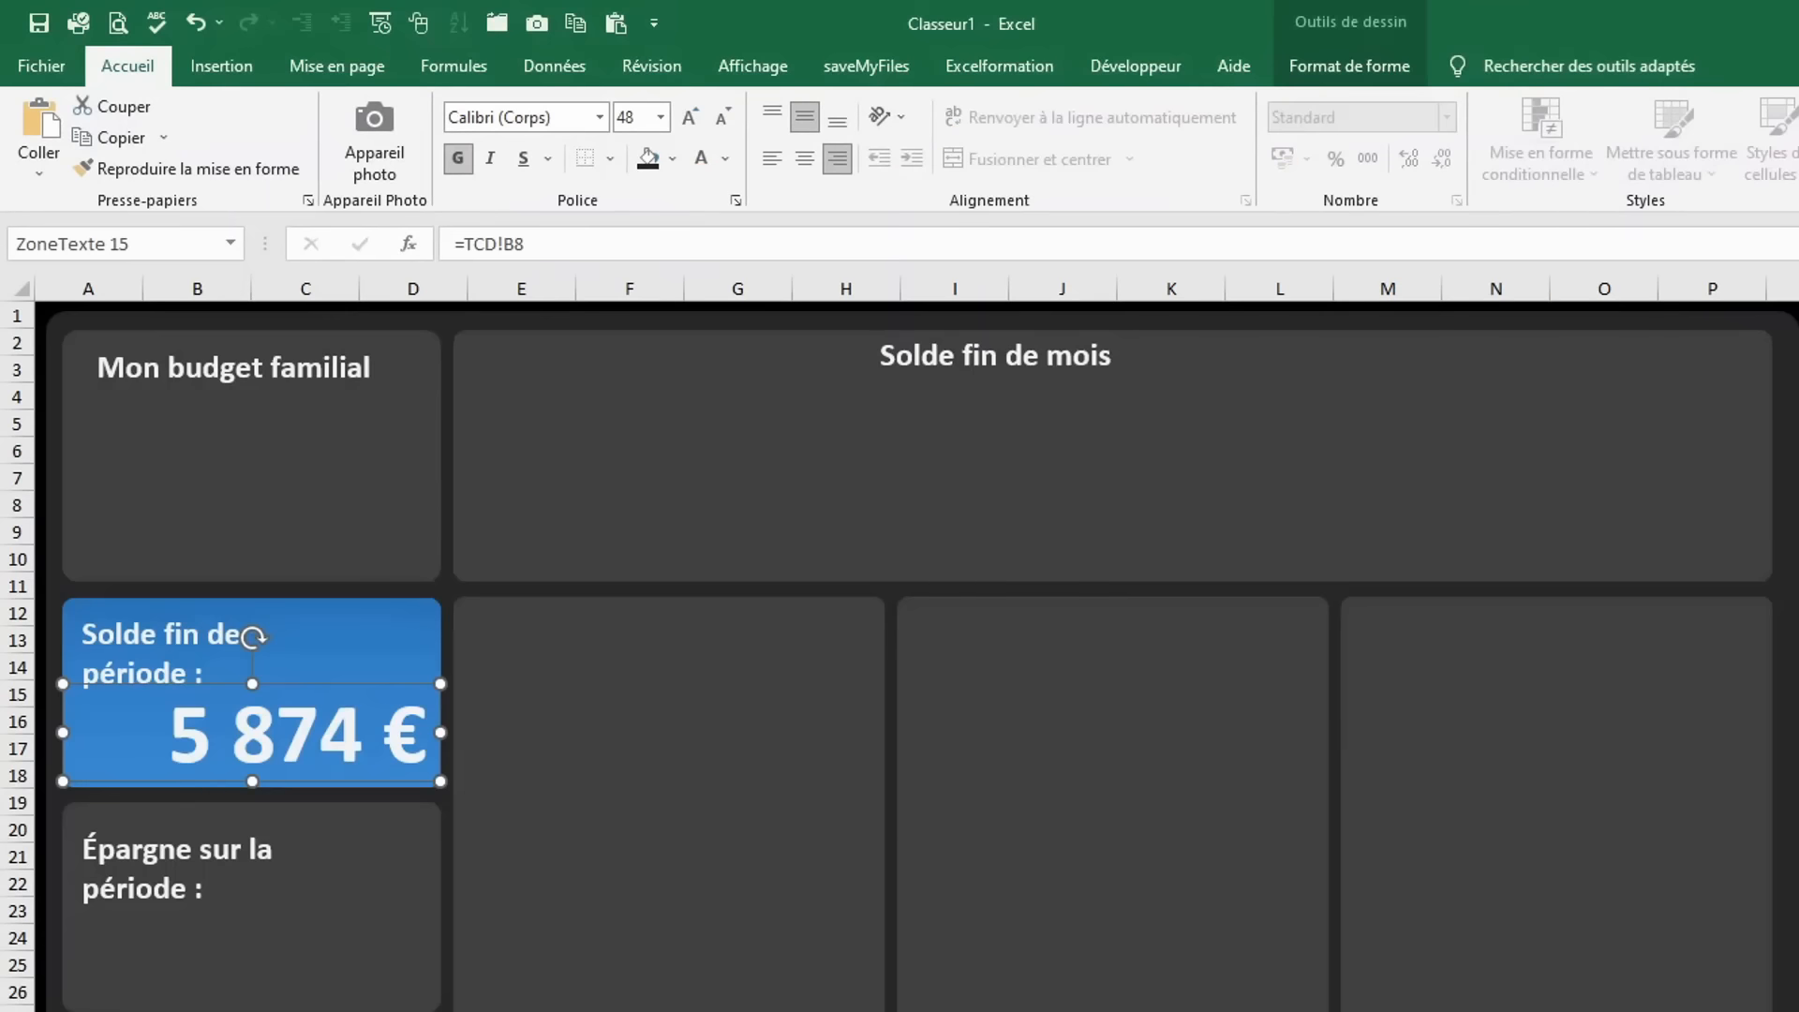
key("ctrl+v")
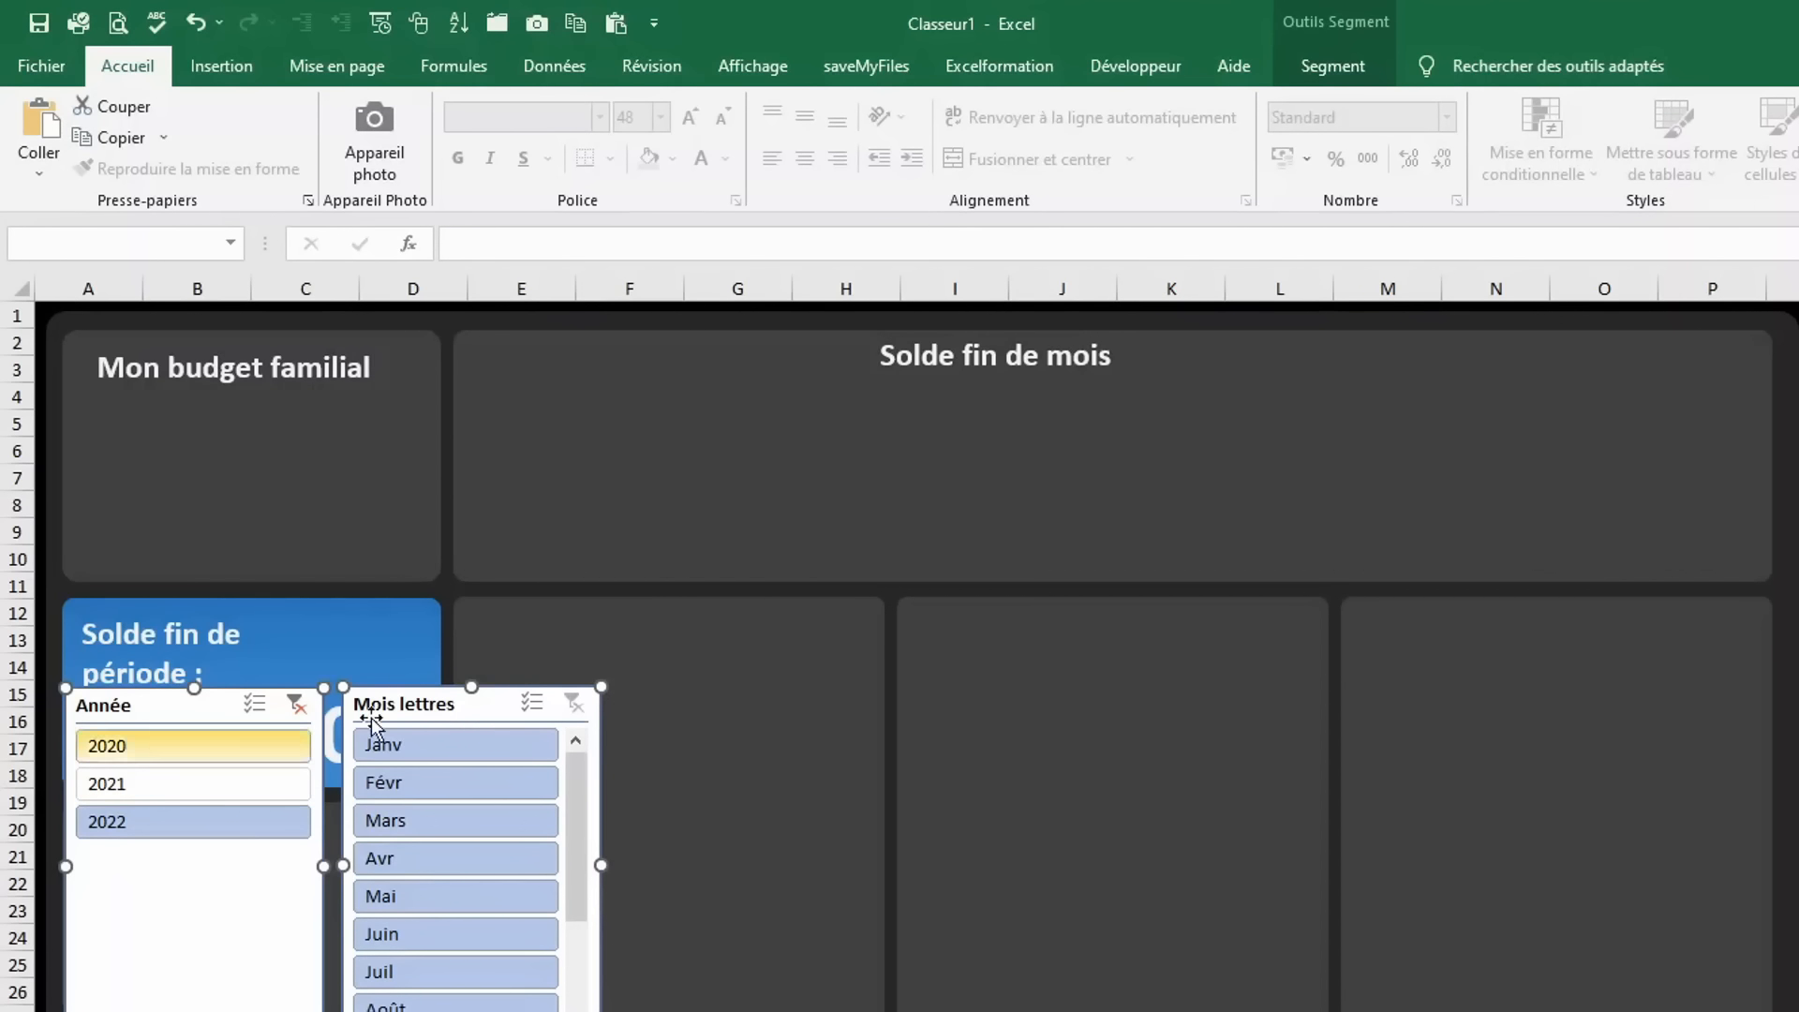
Turn off the headers of both slicers and hide their items without data in the slicer settings.
left_click(1328, 75)
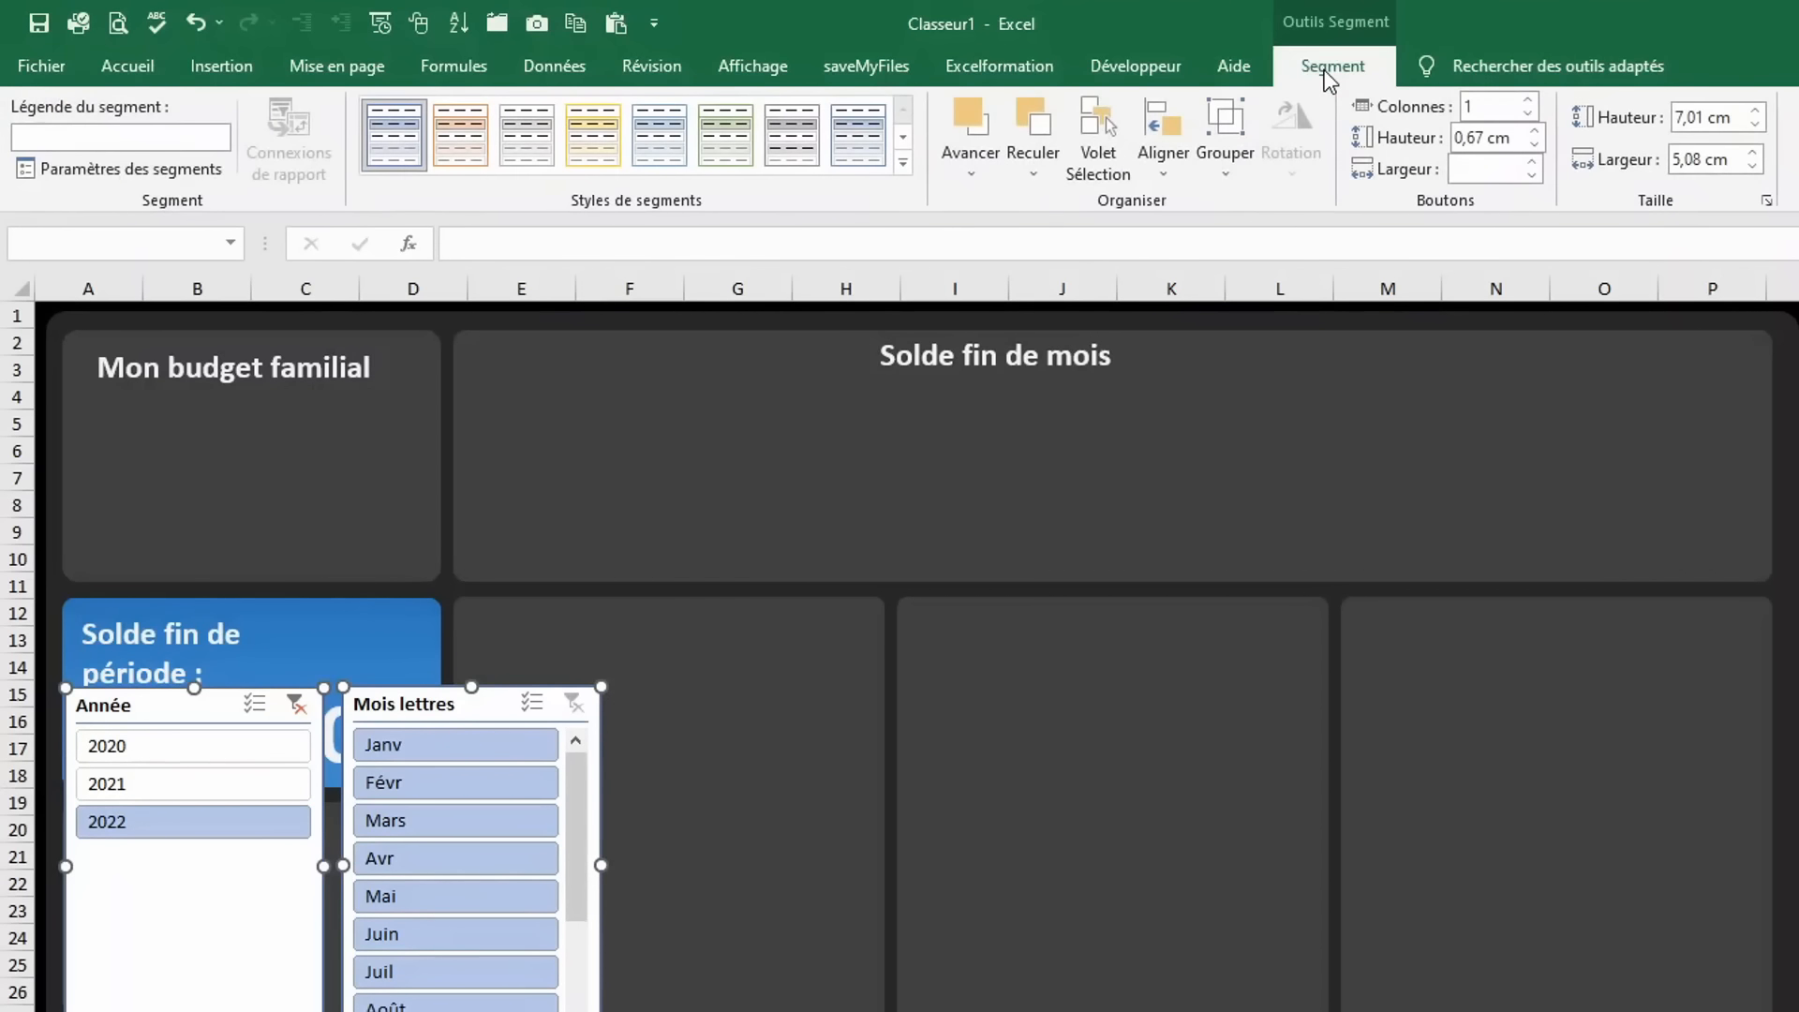
left_click(85, 171)
left_click(350, 759)
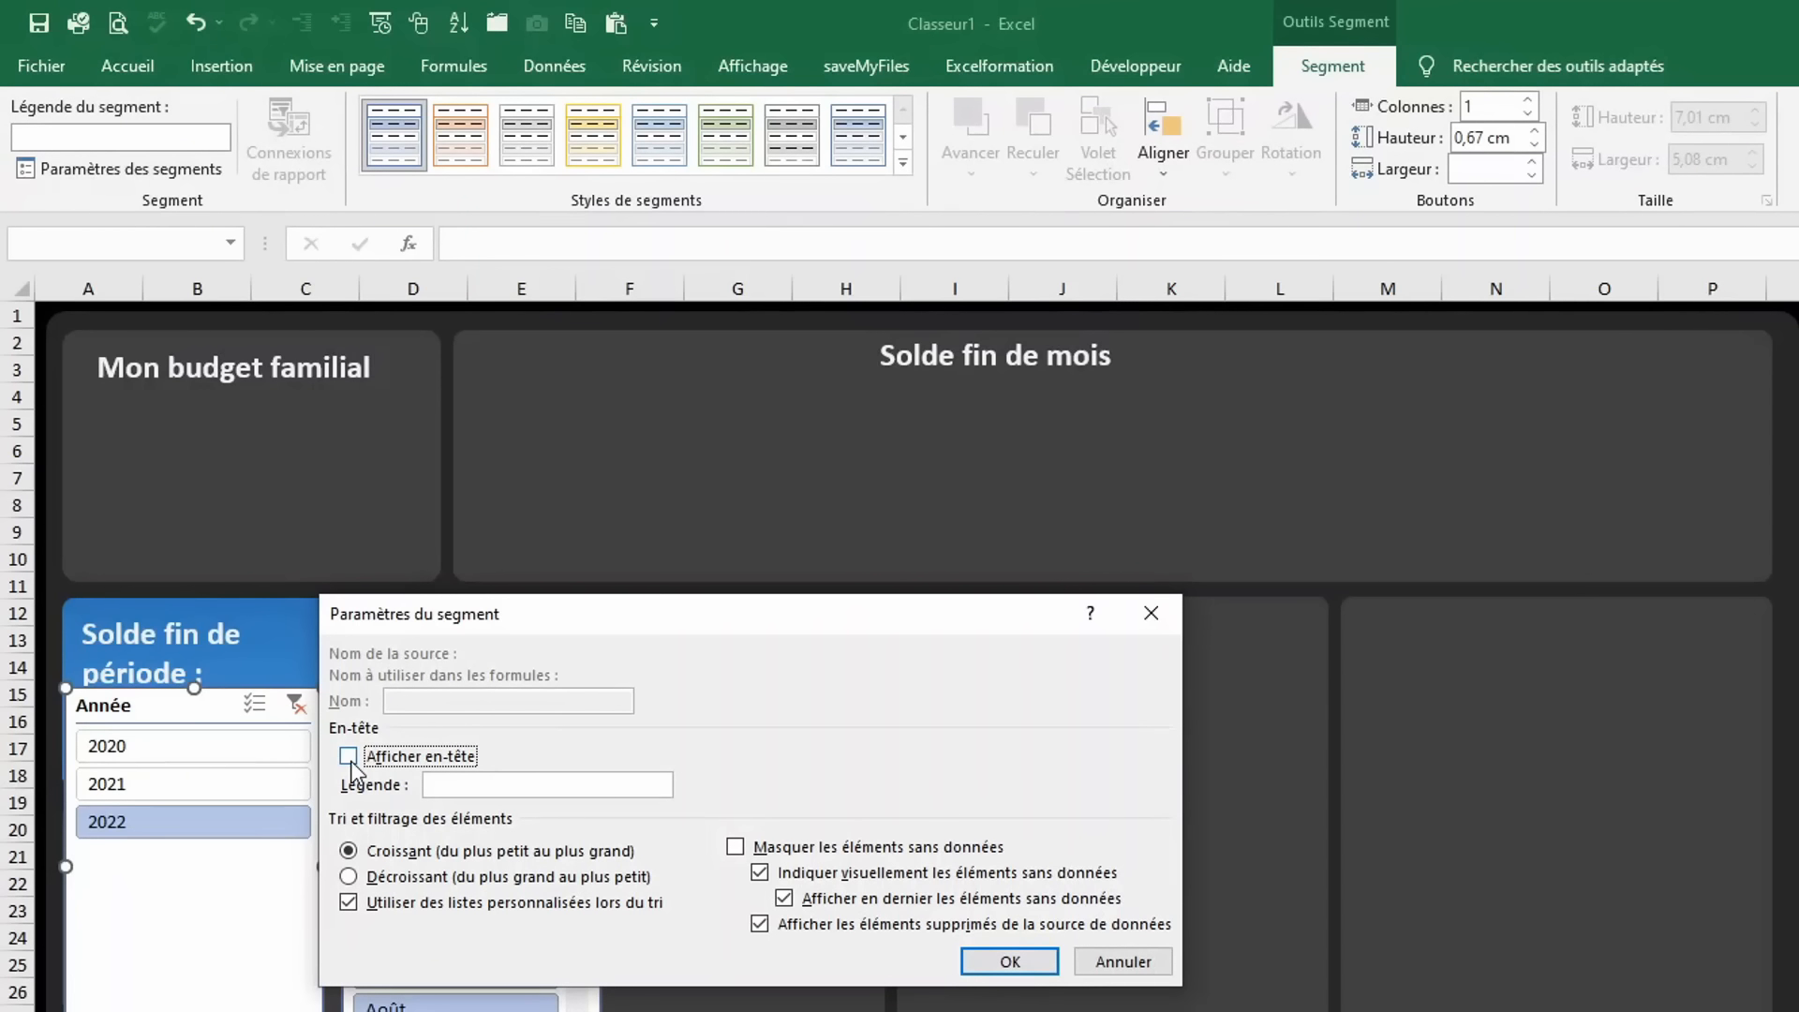
left_click(796, 853)
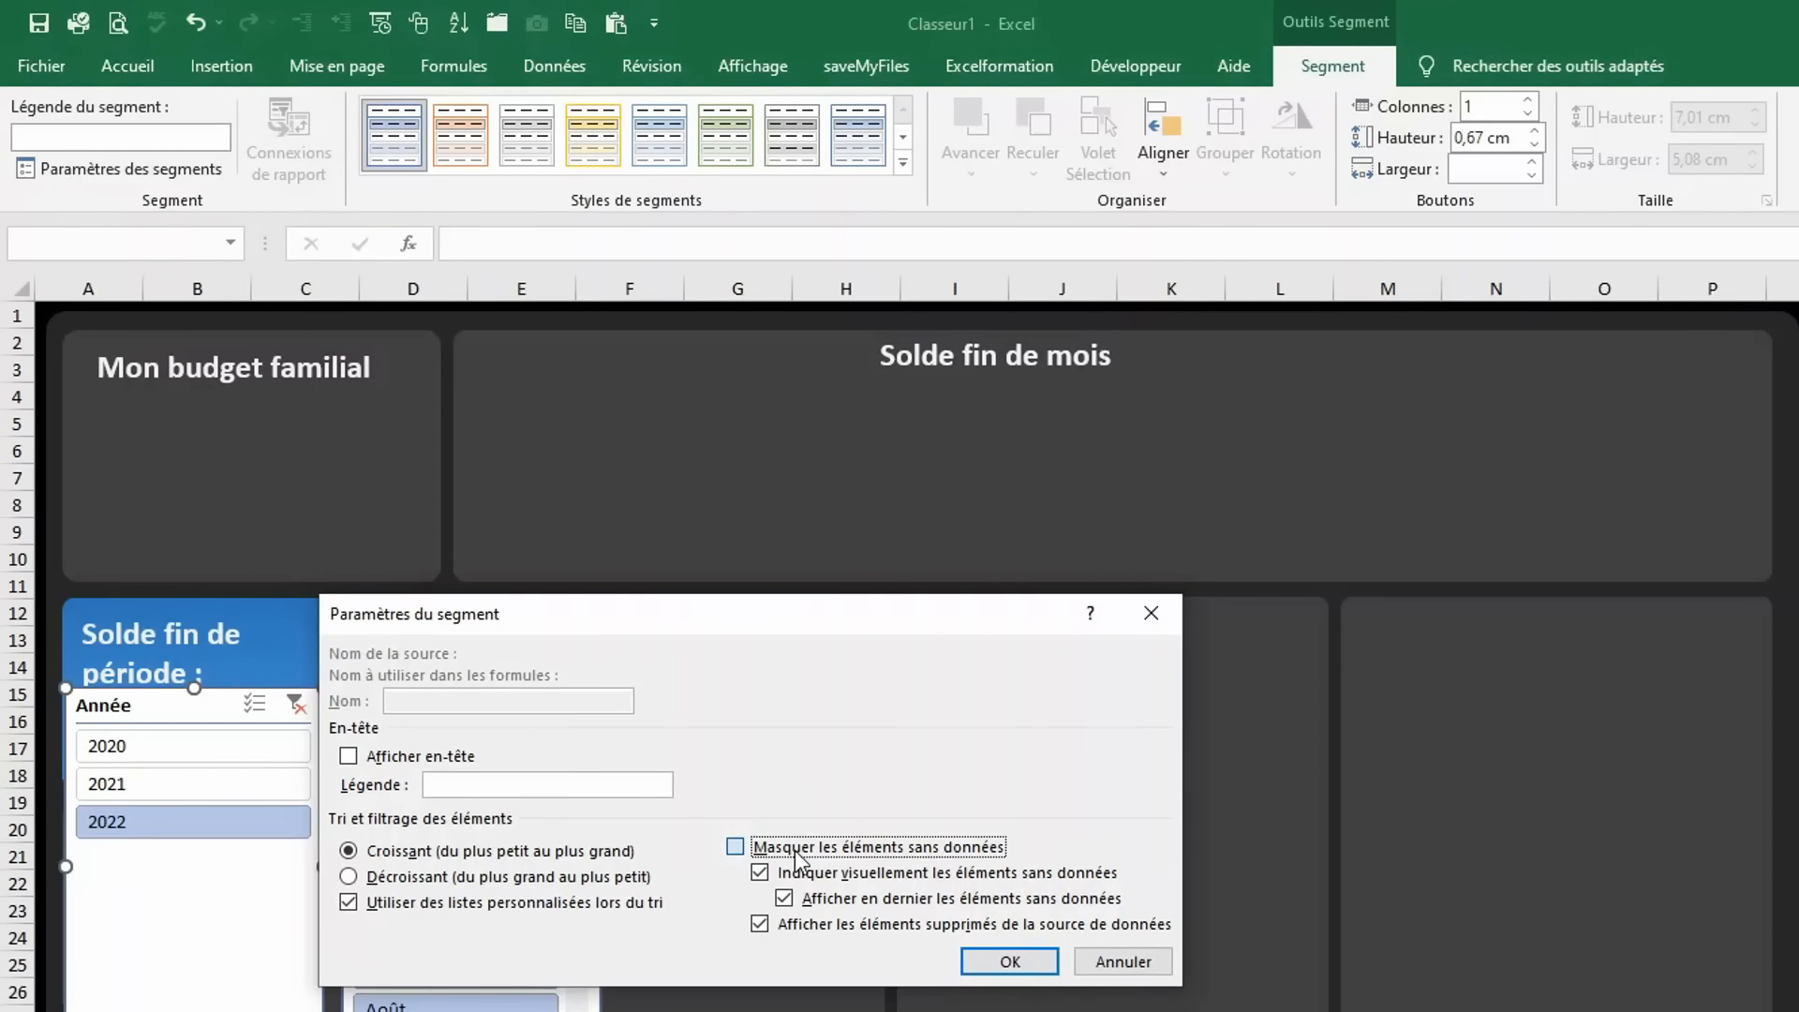
left_click(1002, 959)
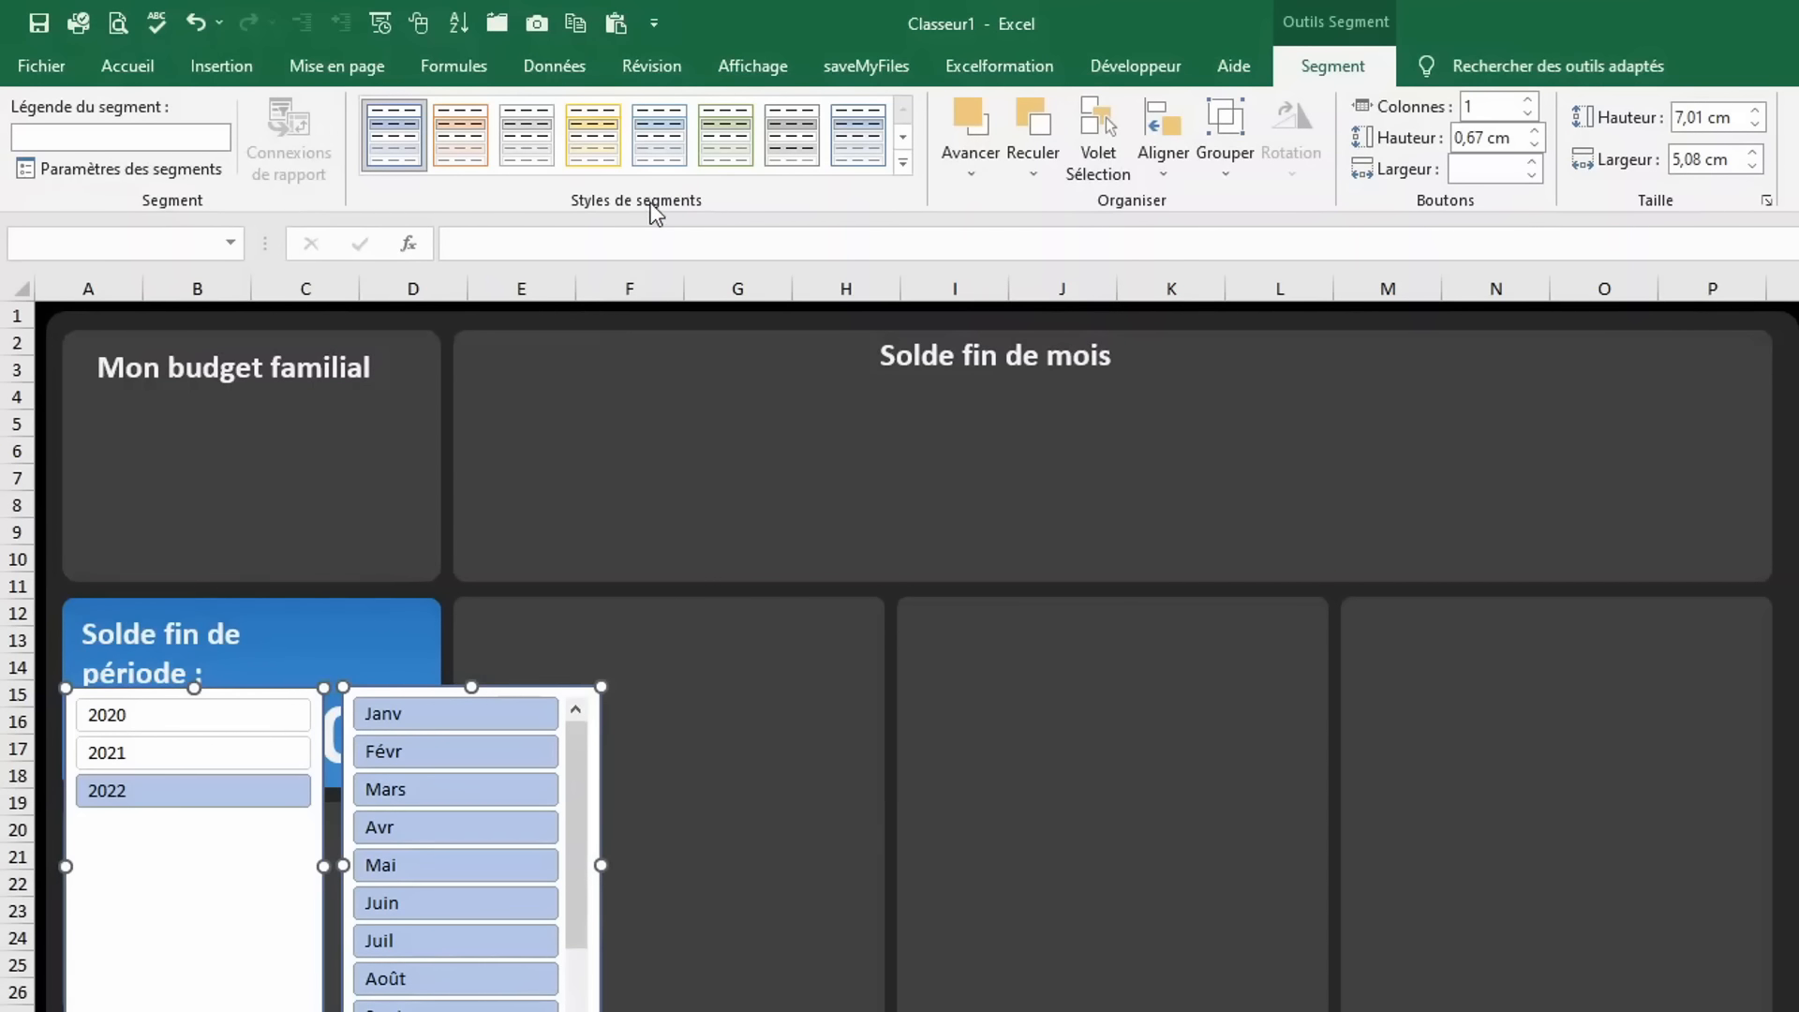
Apply the dark orange slicer style to both slicers and duplicate it as a custom style named perso.
left_click(903, 164)
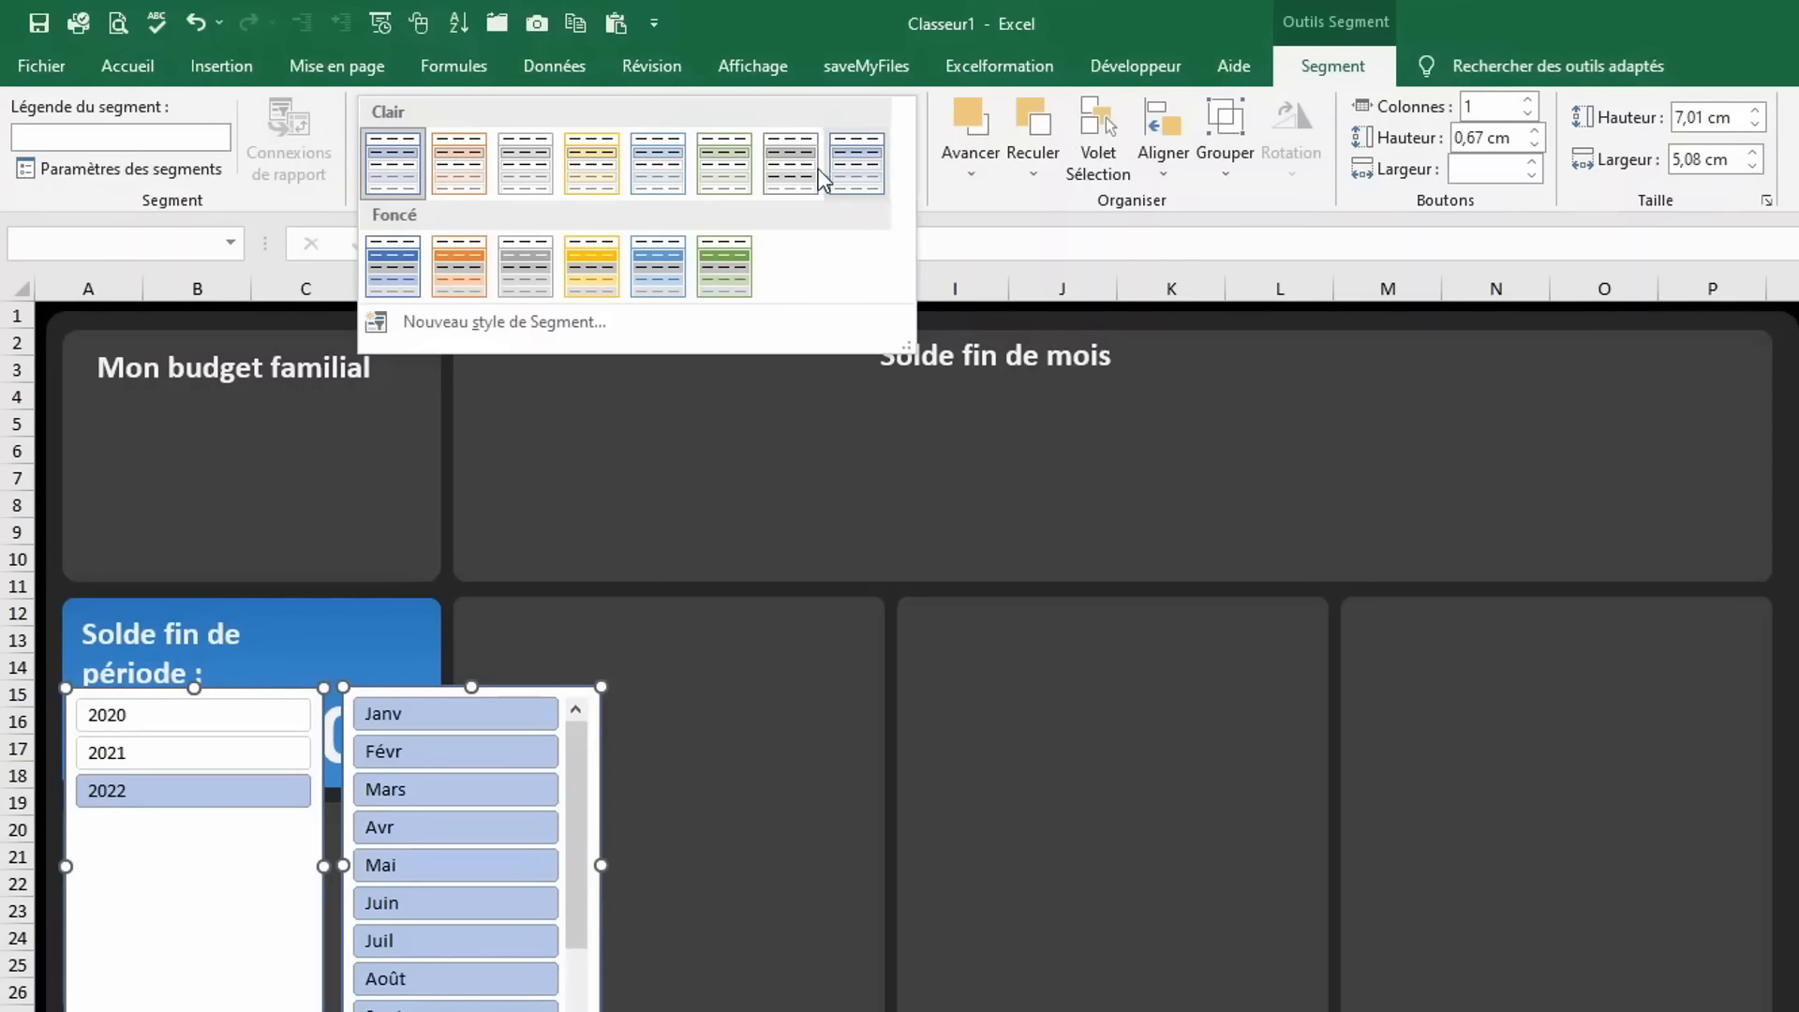
left_click(457, 264)
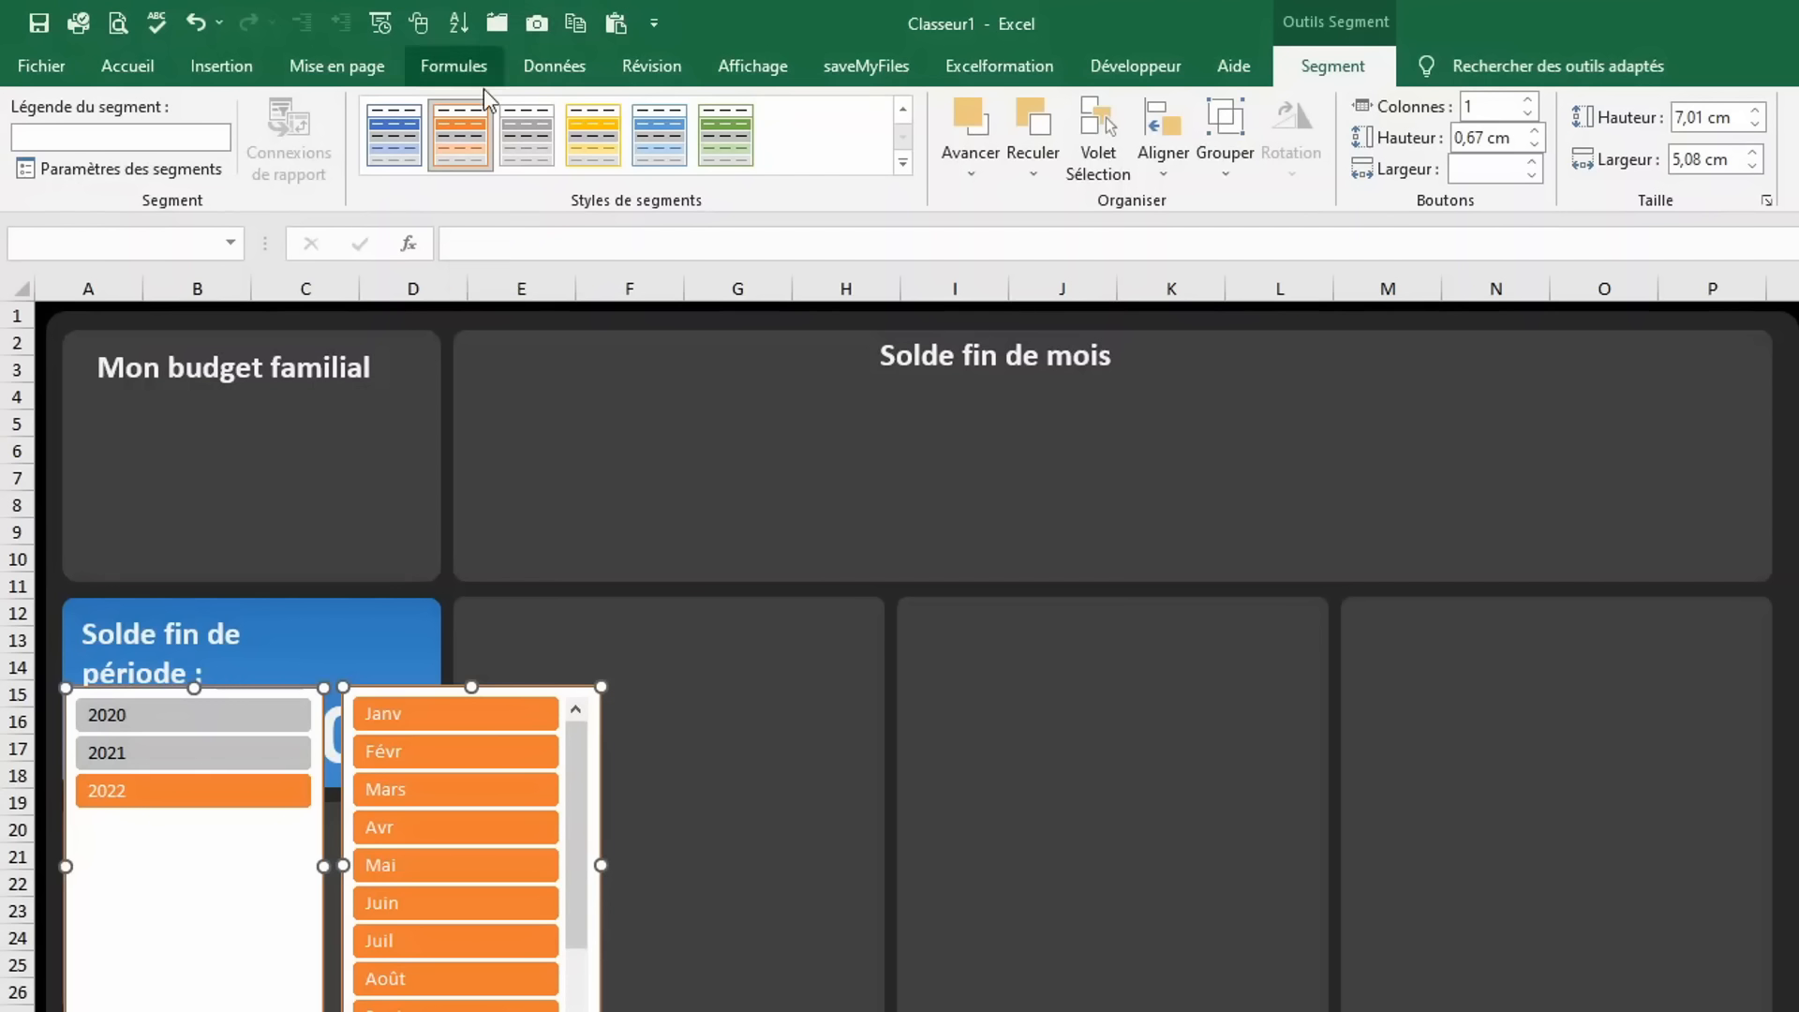
right_click(469, 153)
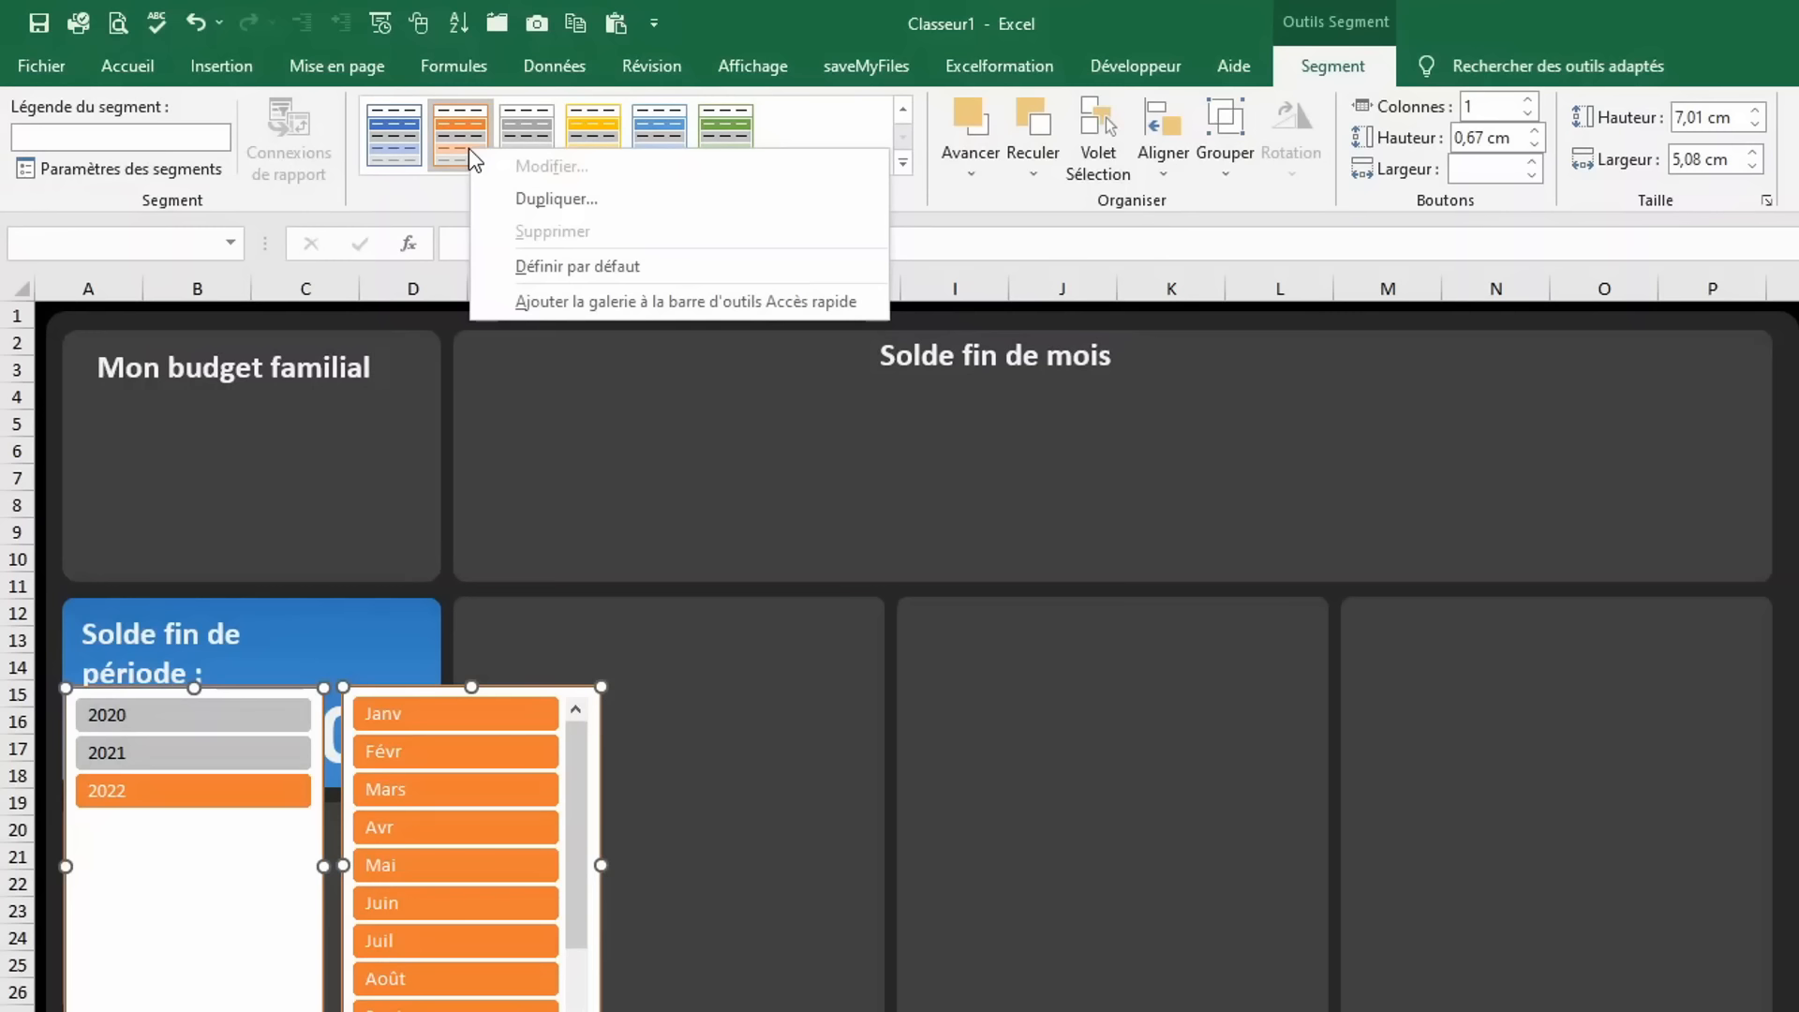
left_click(509, 200)
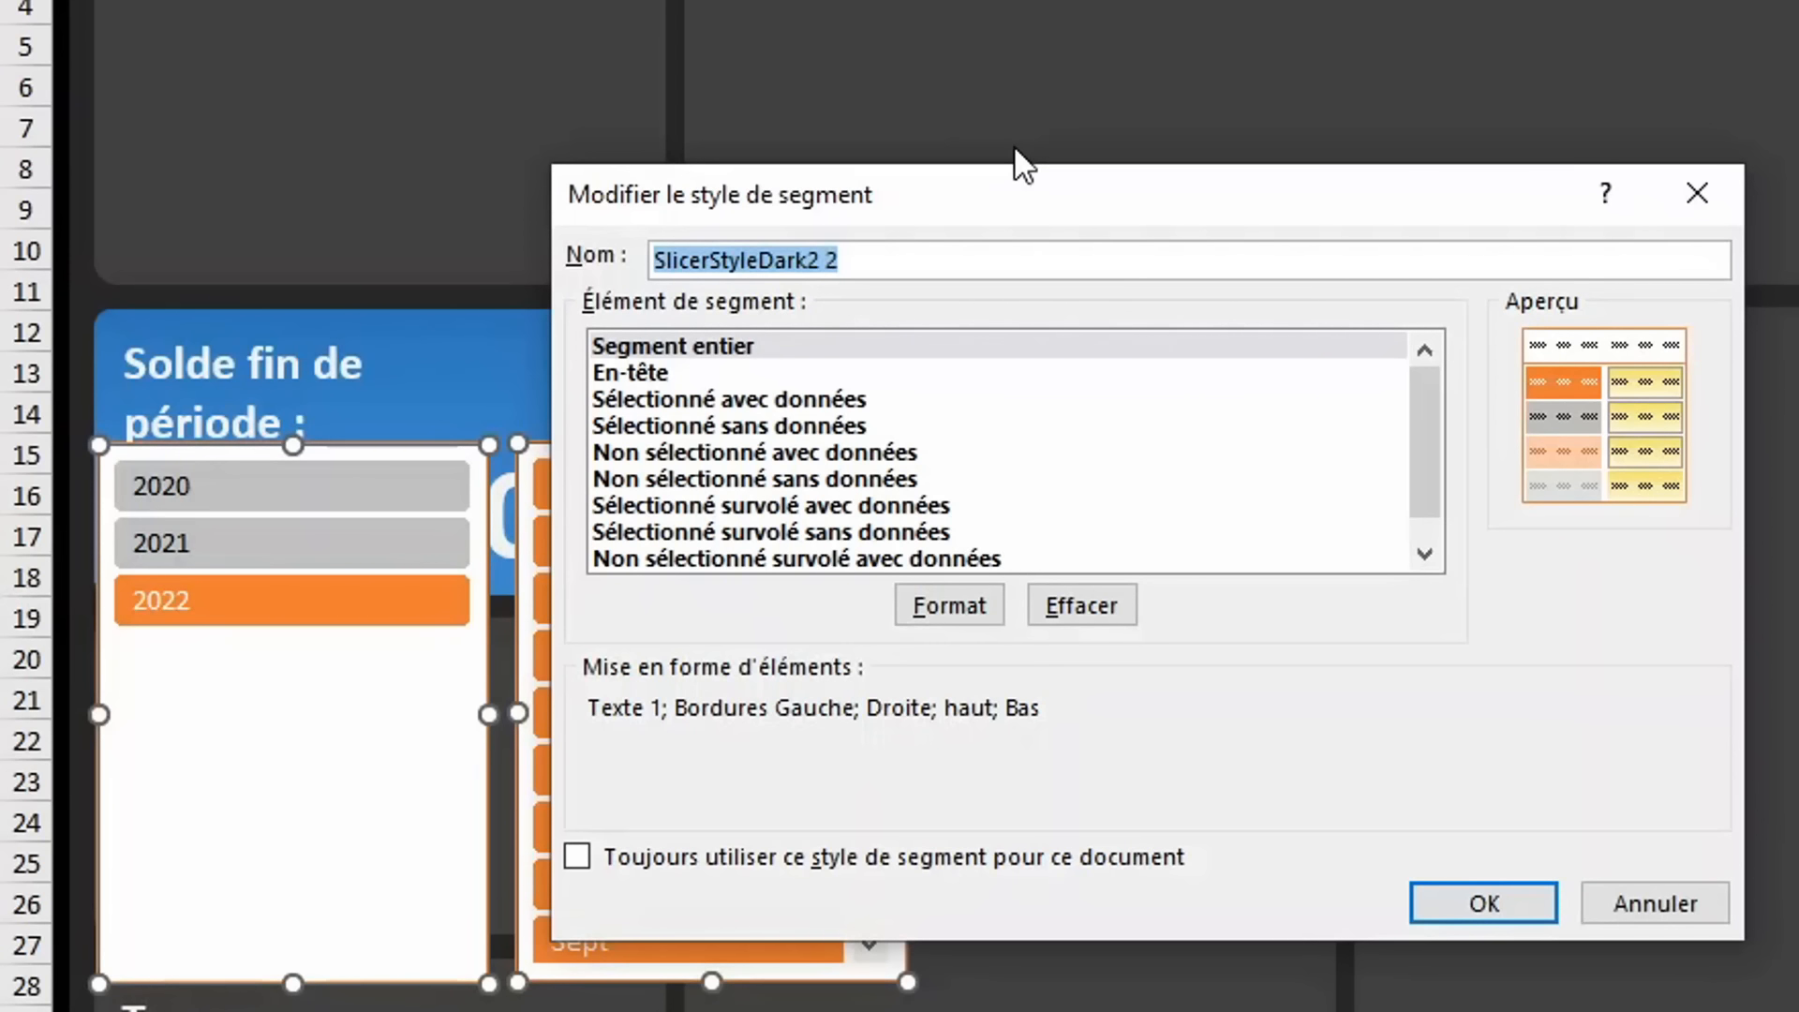
type("perso")
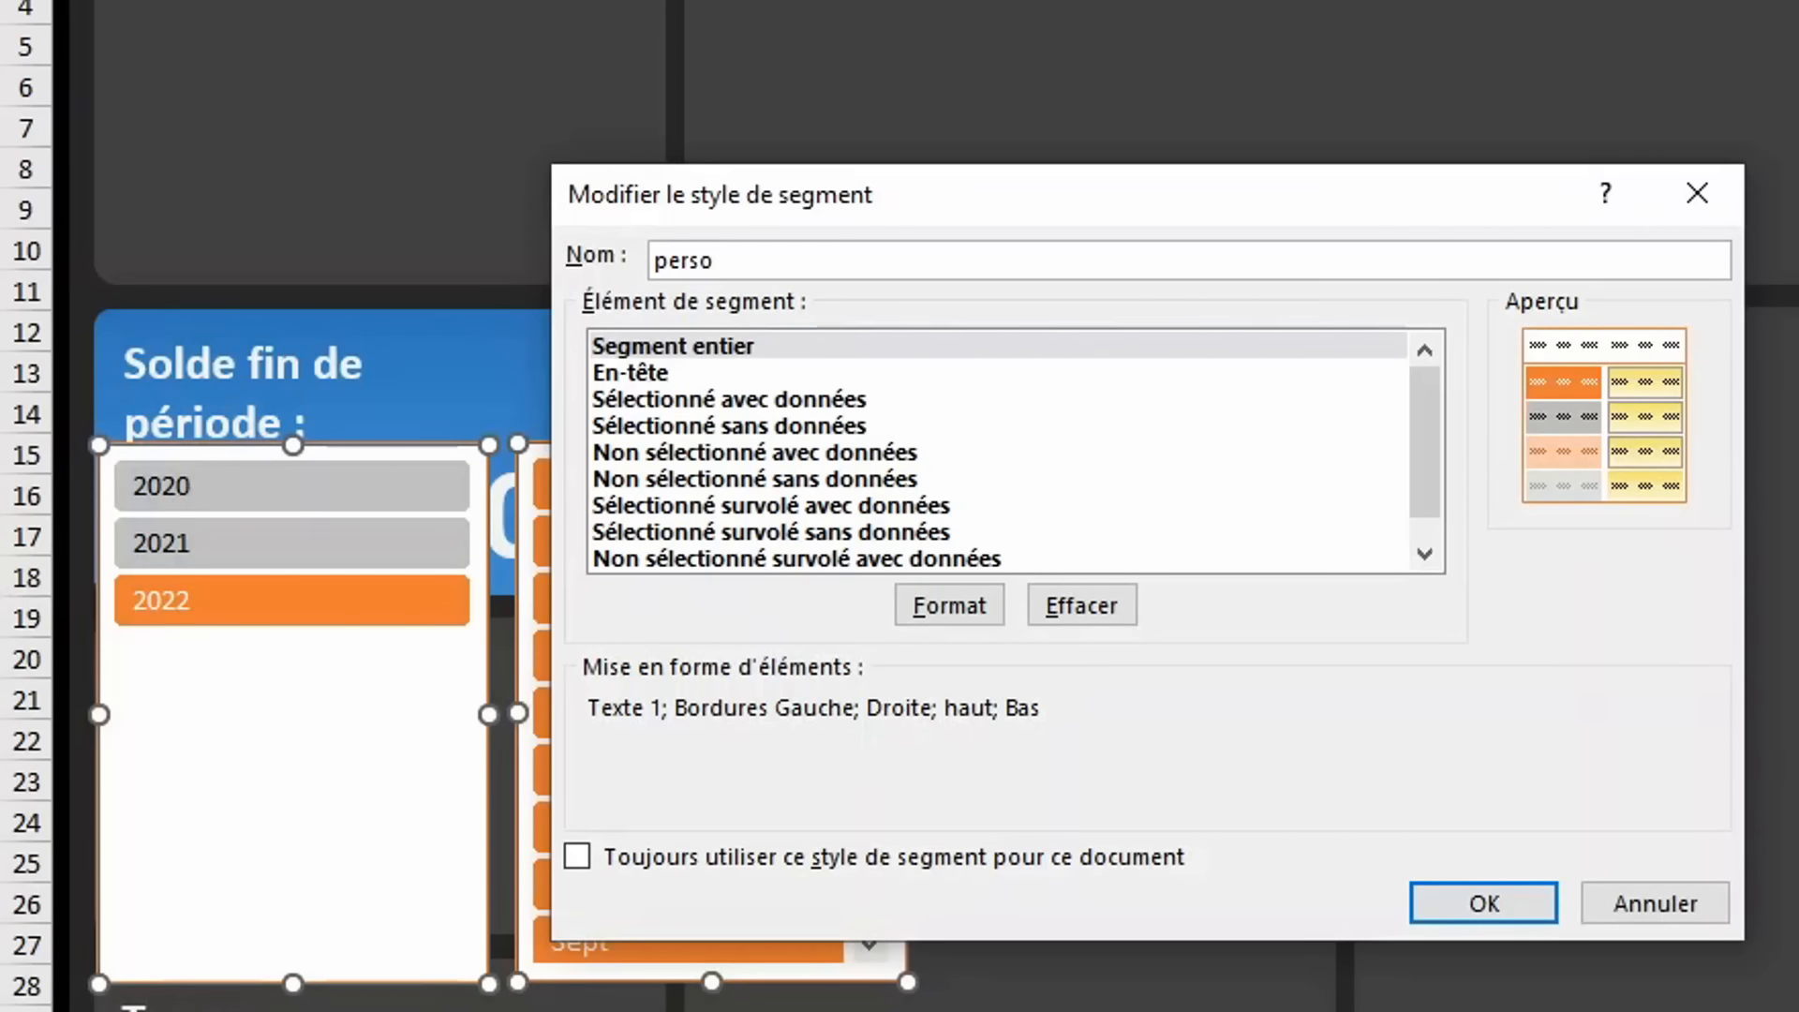
Format the Segment entier element of the perso style with no border and a dark grey fill matching the dashboard blocks.
left_click(729, 347)
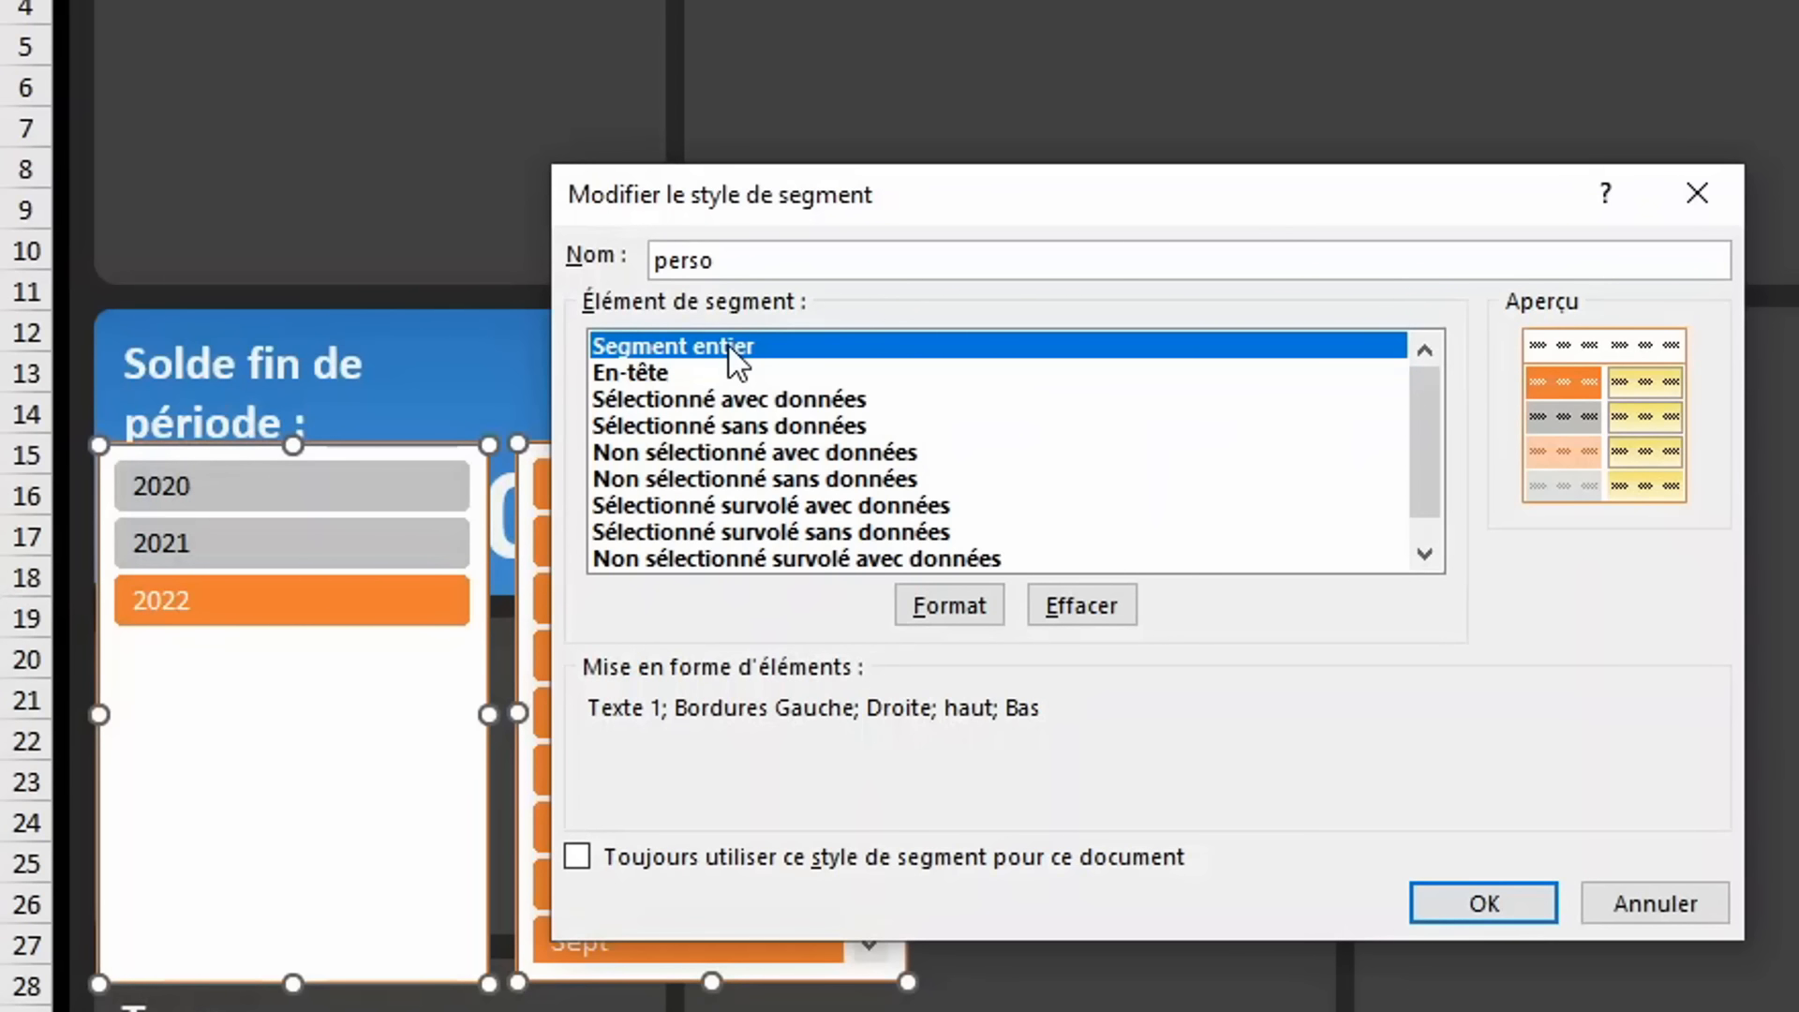
left_click(933, 607)
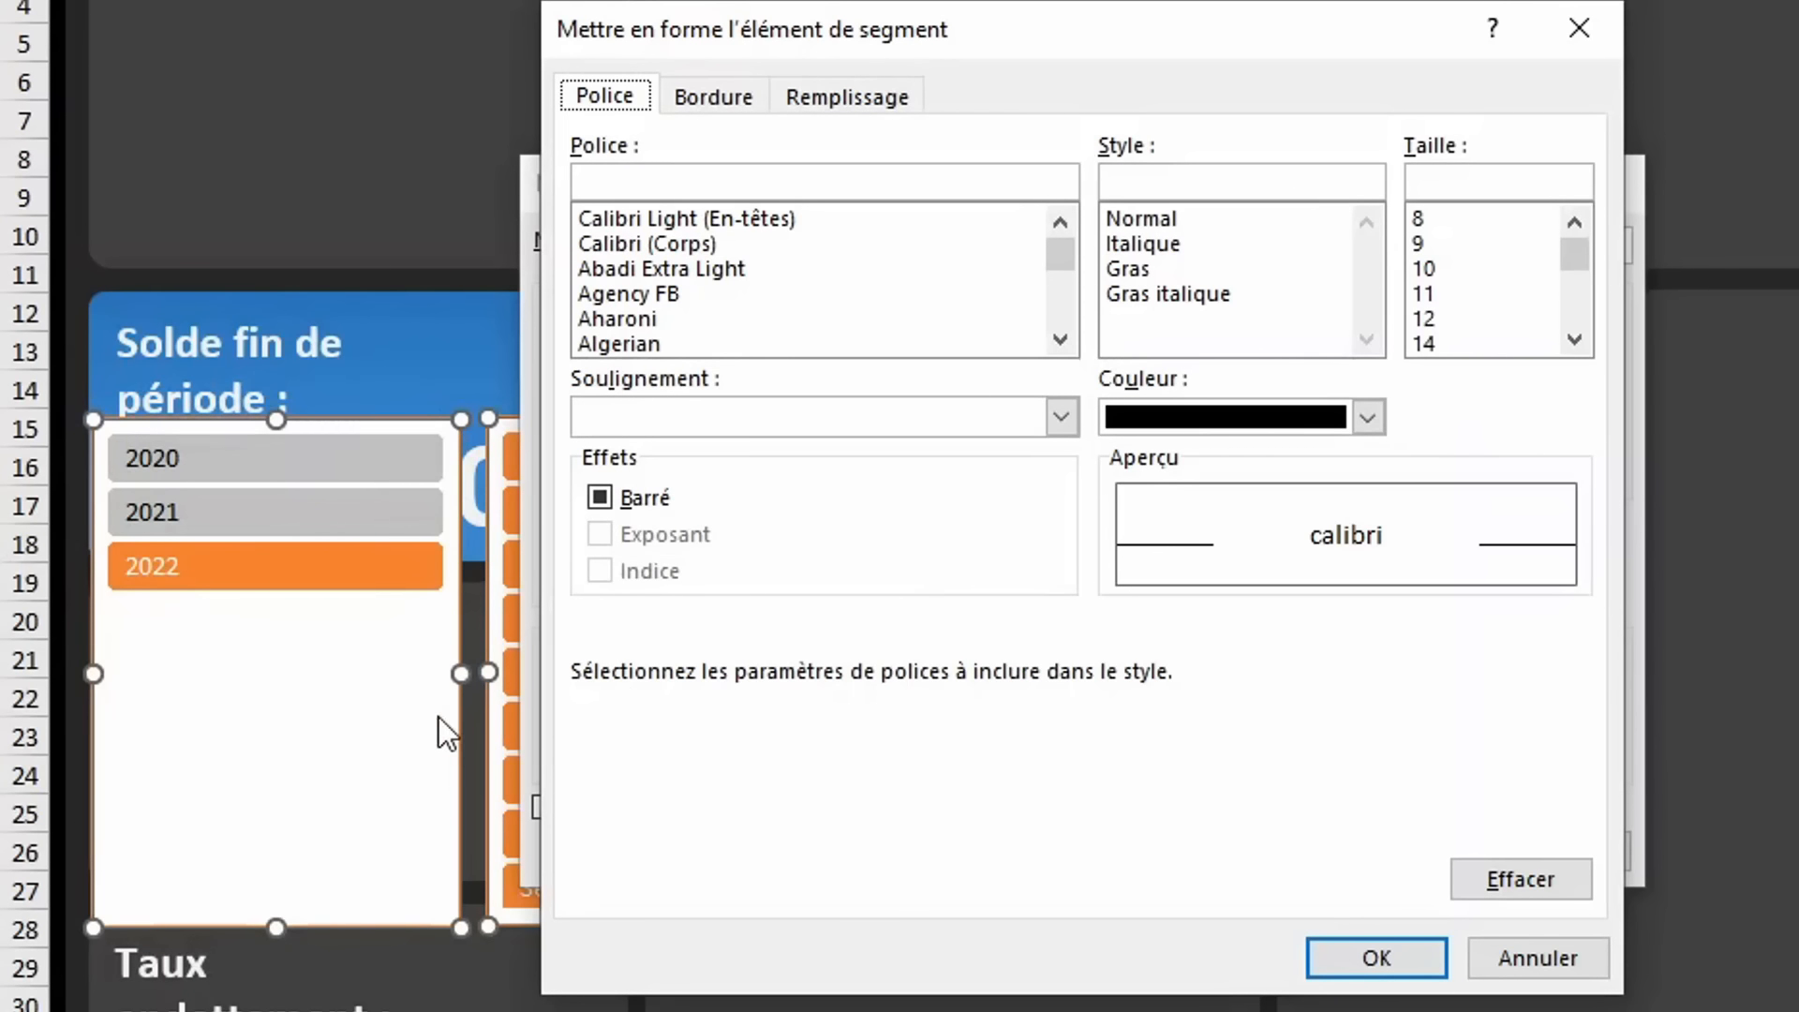
left_click(711, 92)
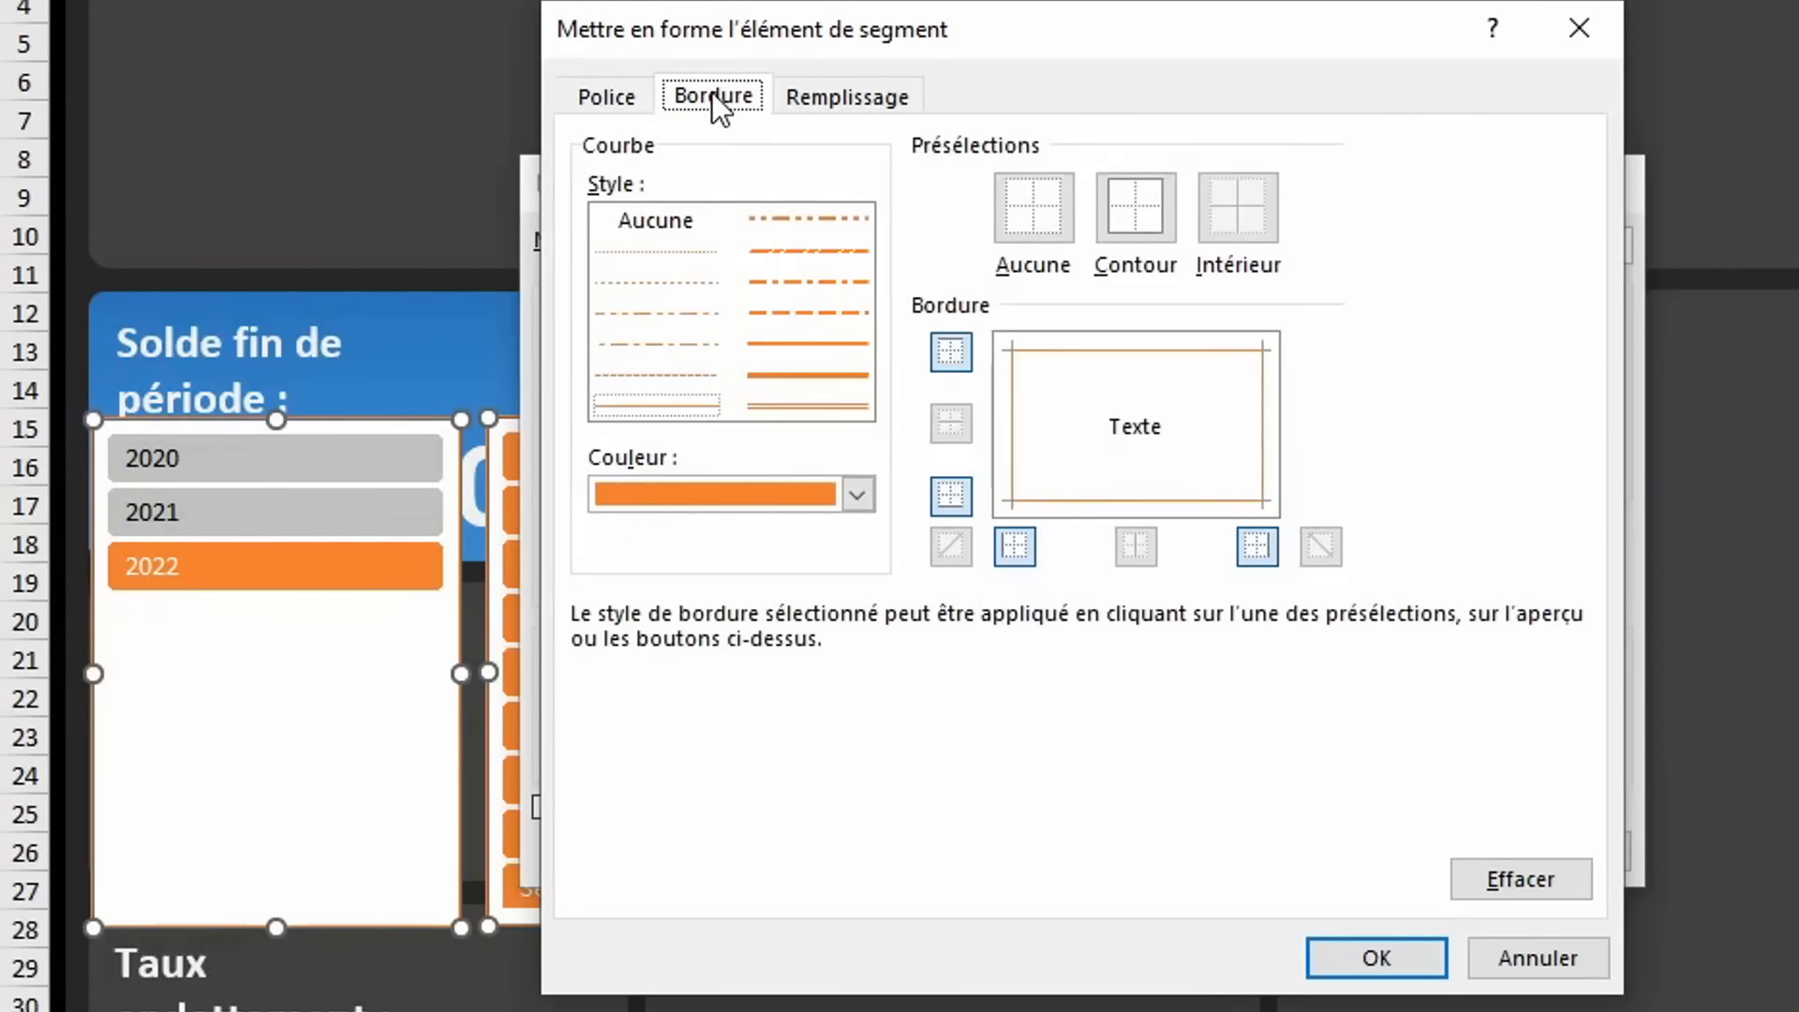
left_click(1044, 199)
left_click(857, 94)
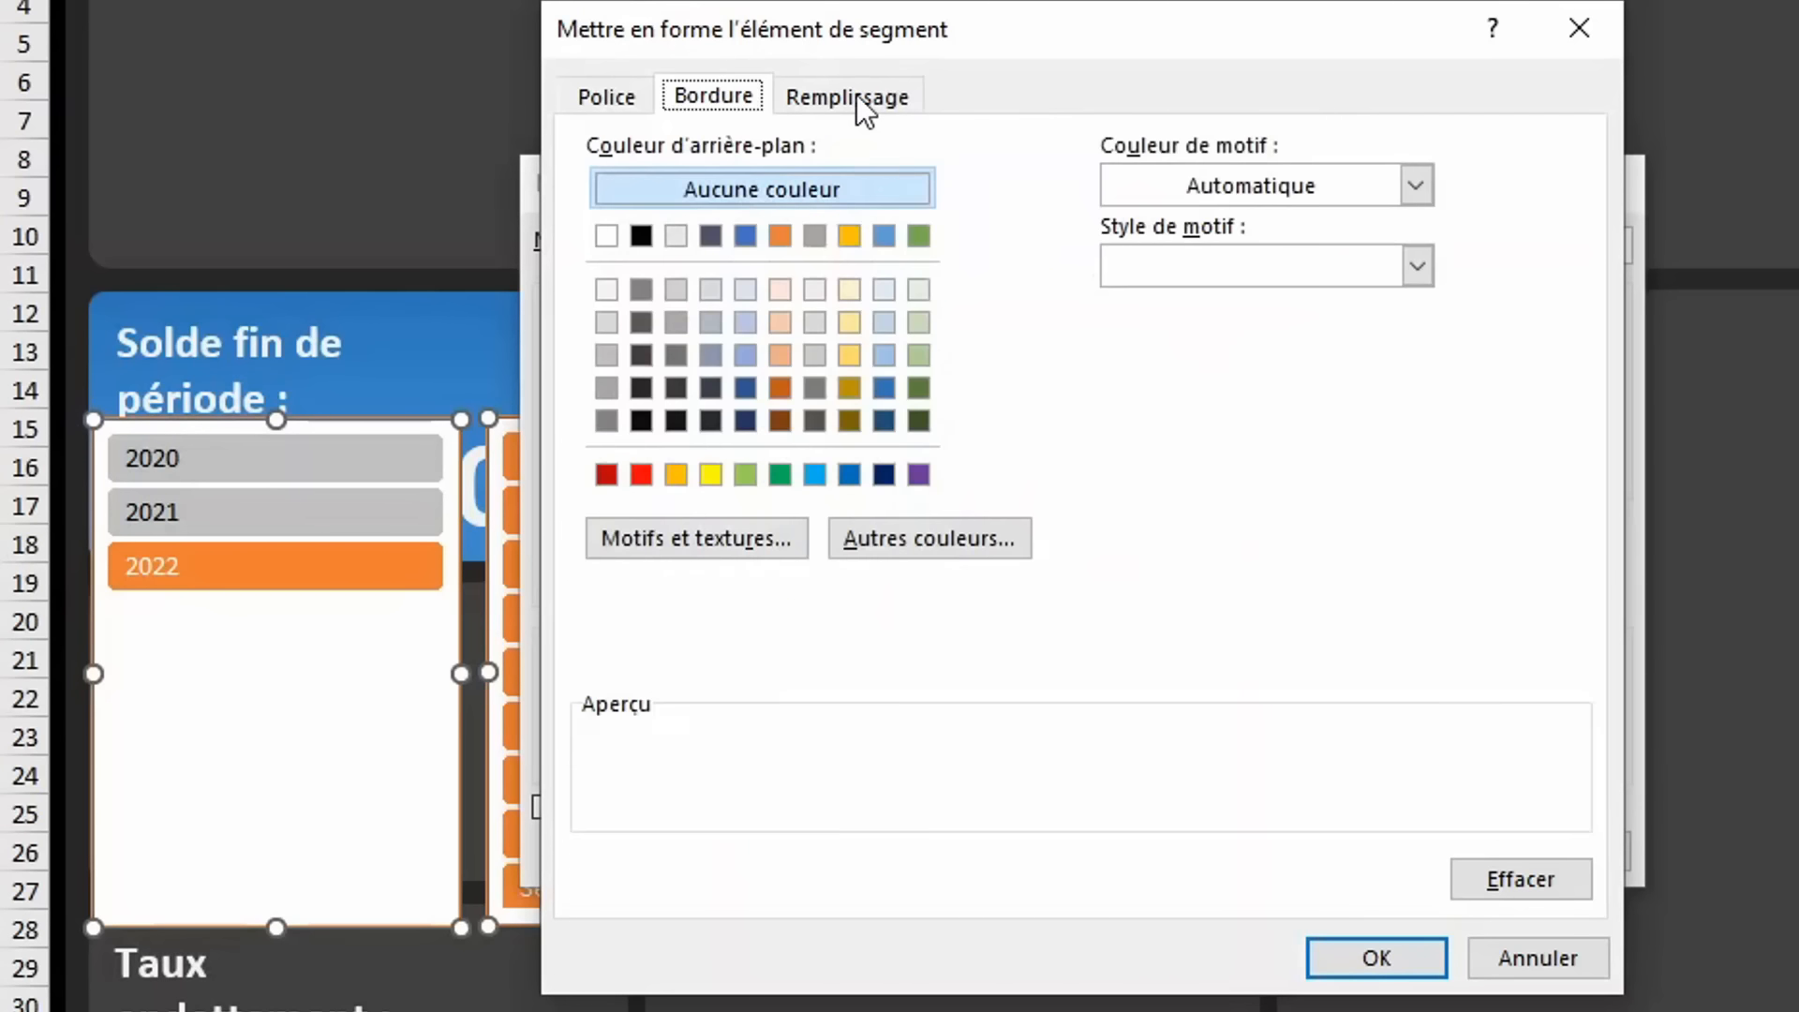
left_click(641, 355)
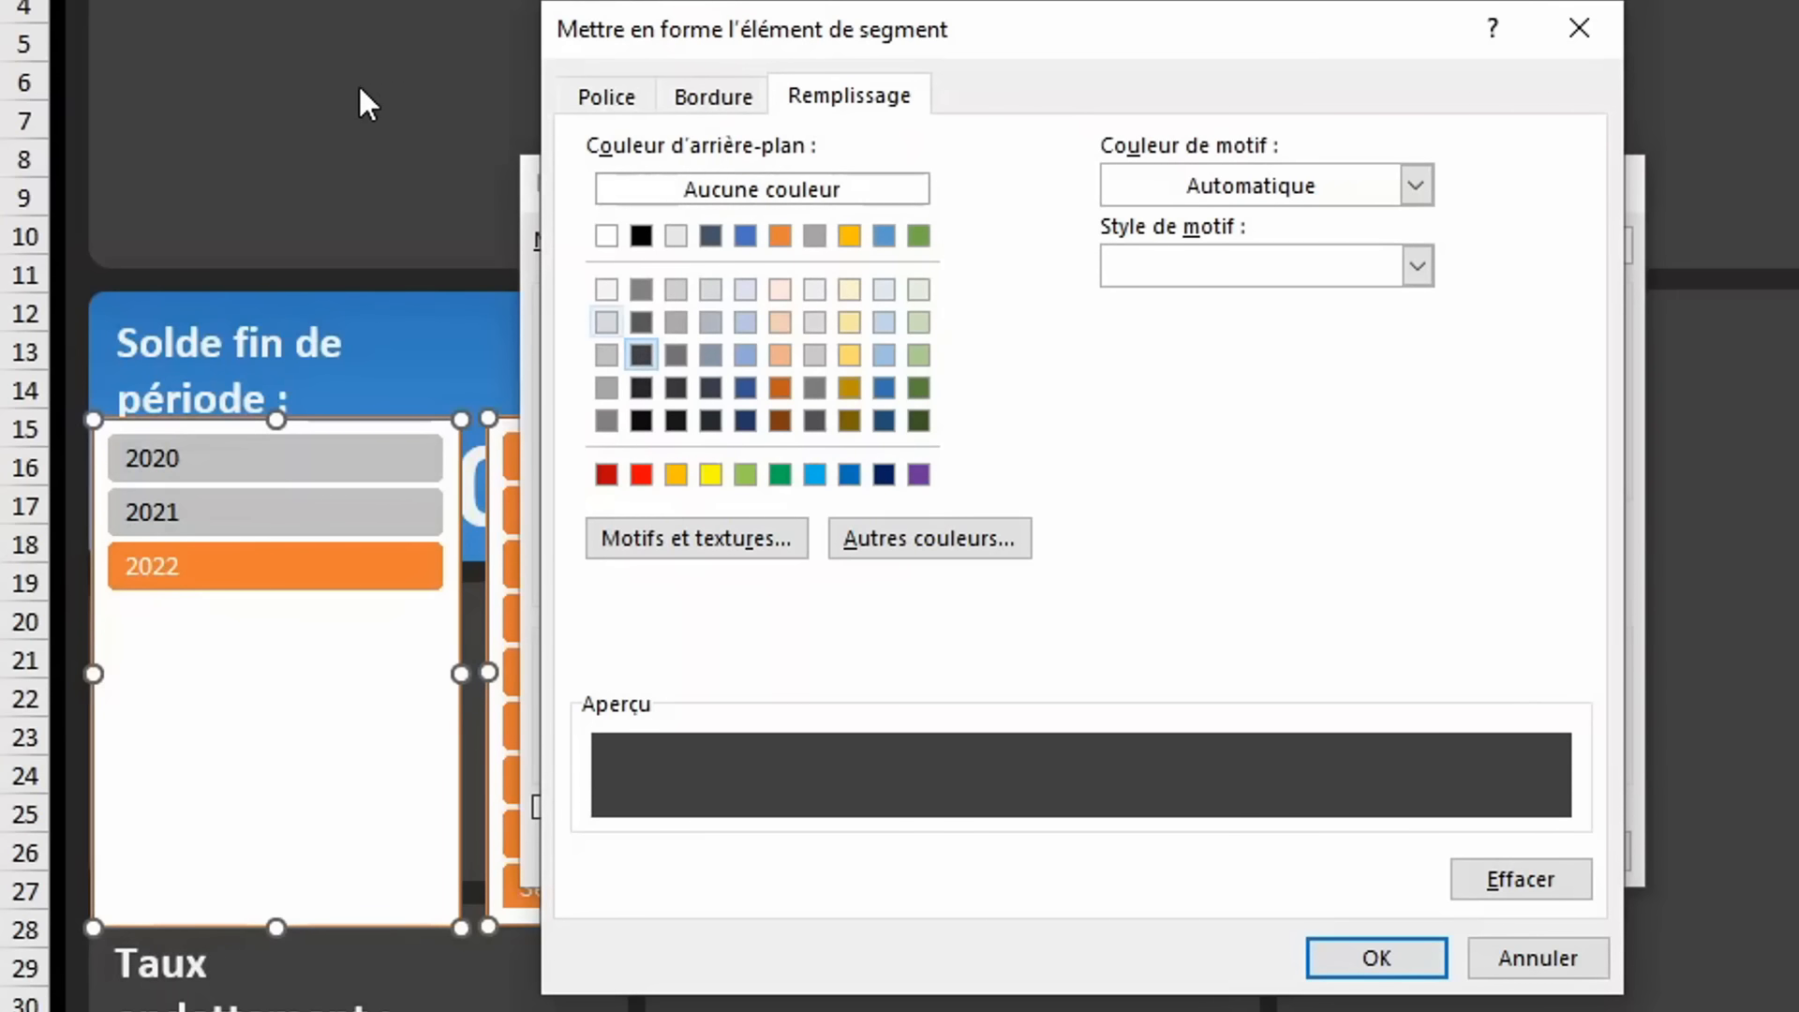
left_click(1384, 956)
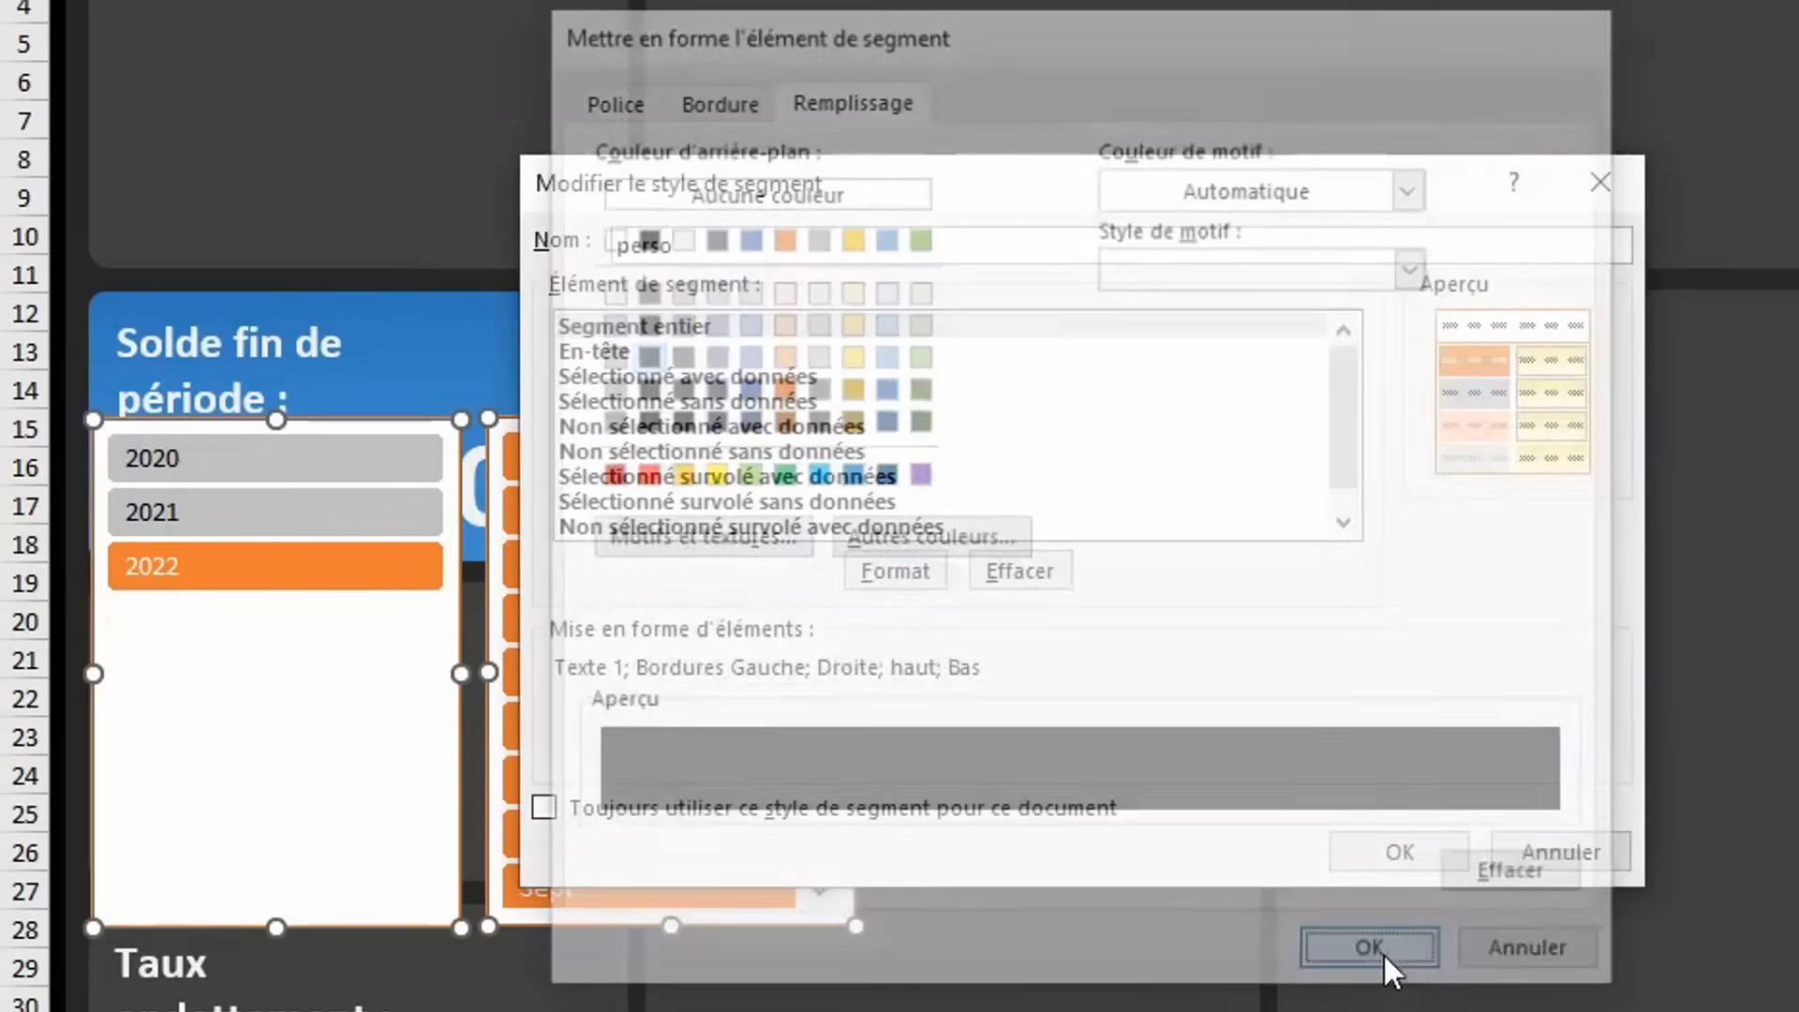
Save the perso style and apply it to both the Année and Mois lettres slicers.
left_click(1395, 852)
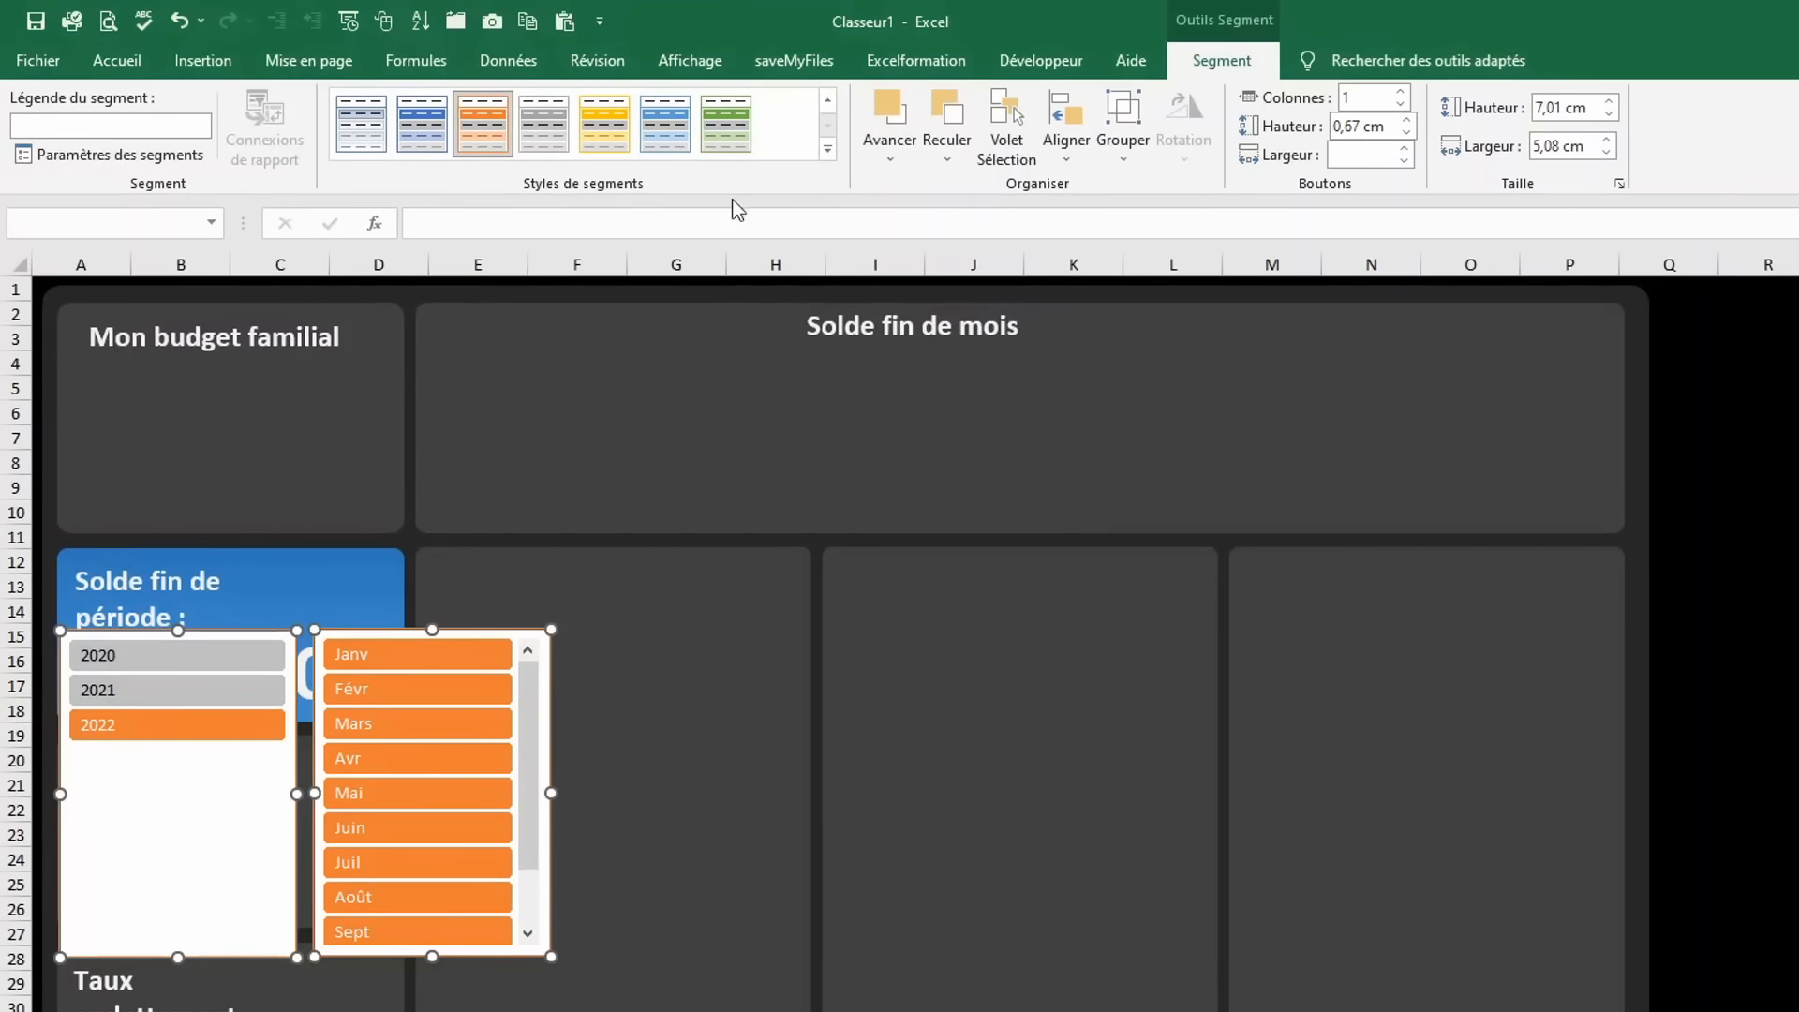
left_click(830, 155)
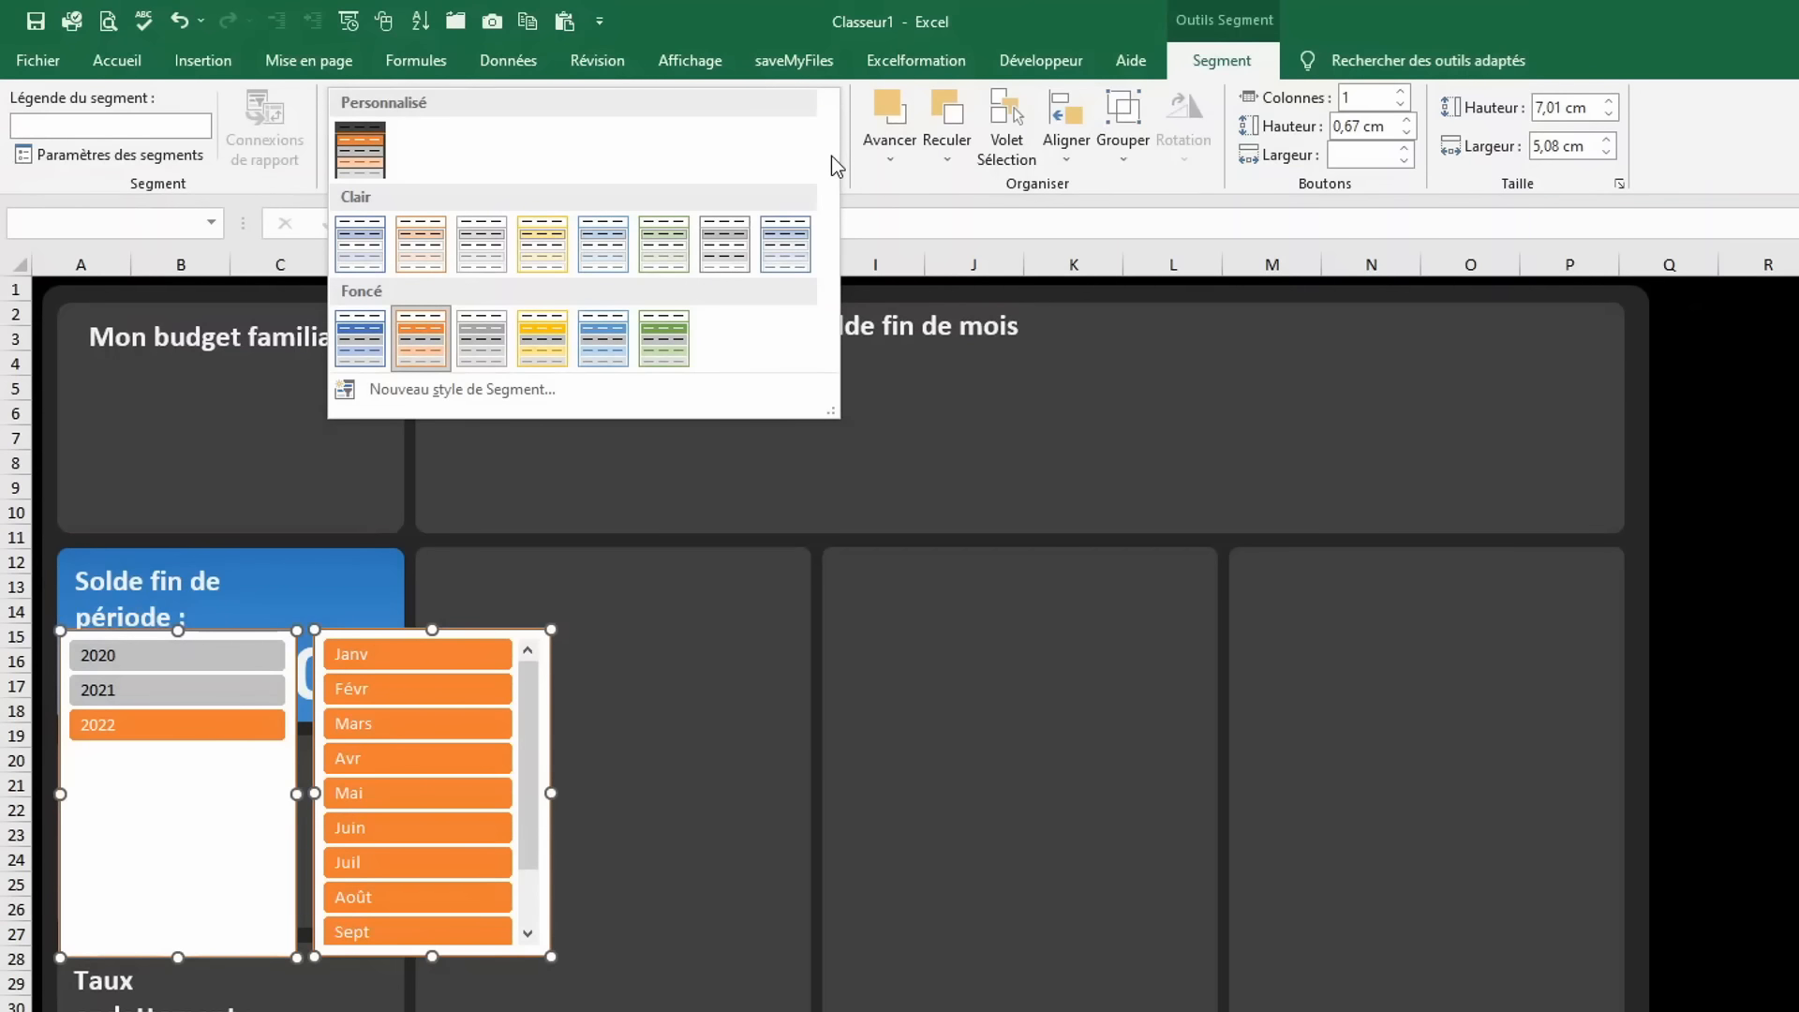
left_click(373, 150)
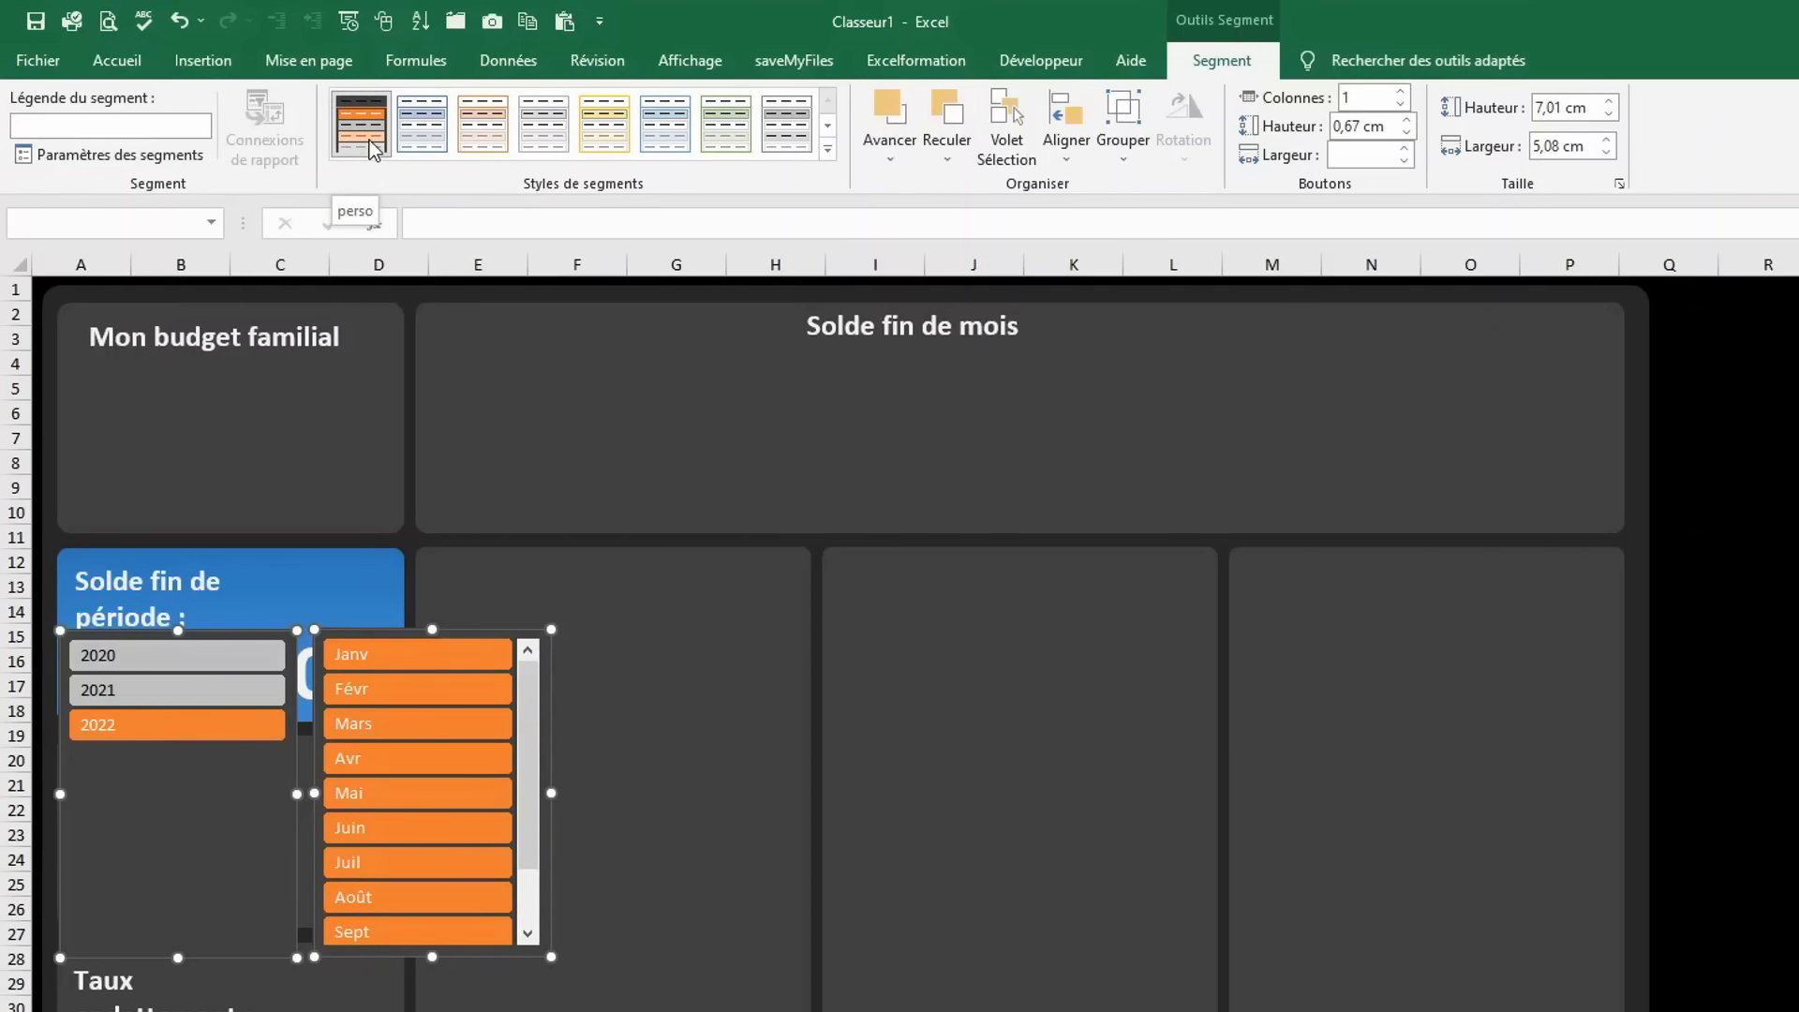
Edit the perso slicer style so its Sélectionné avec données element has a blue fill matching the Solde block and no border.
right_click(369, 143)
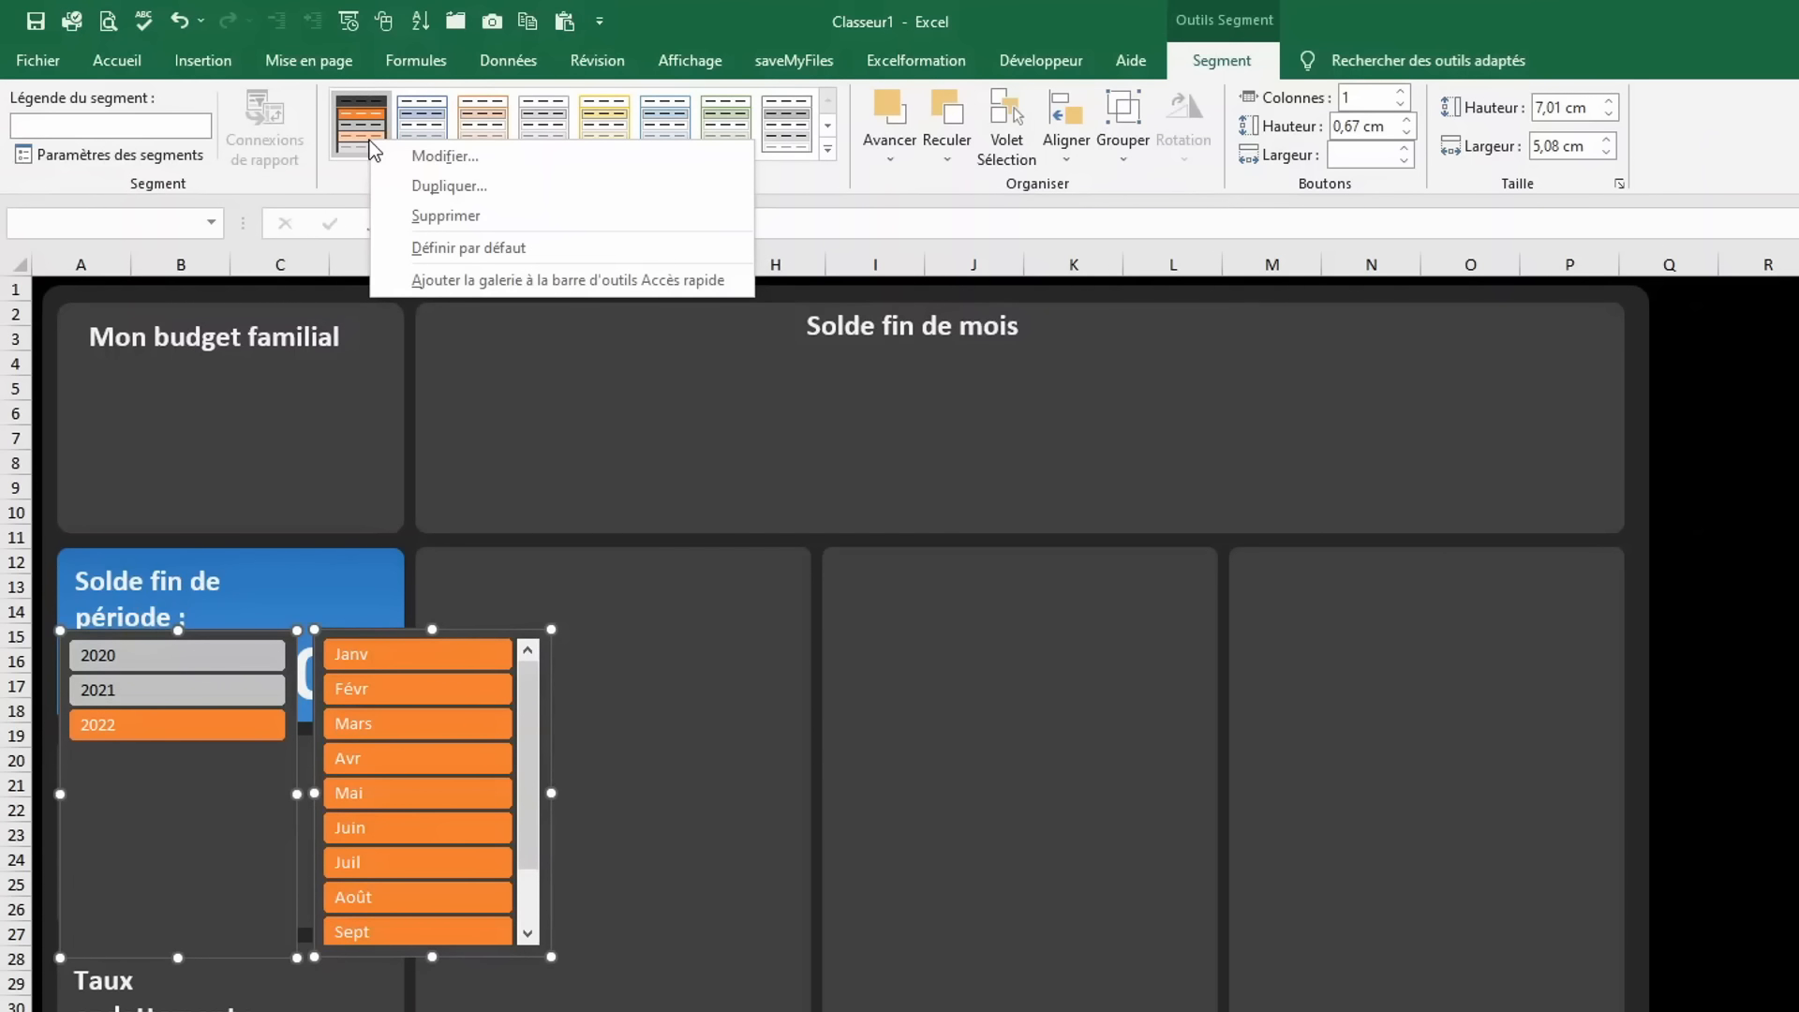
left_click(419, 158)
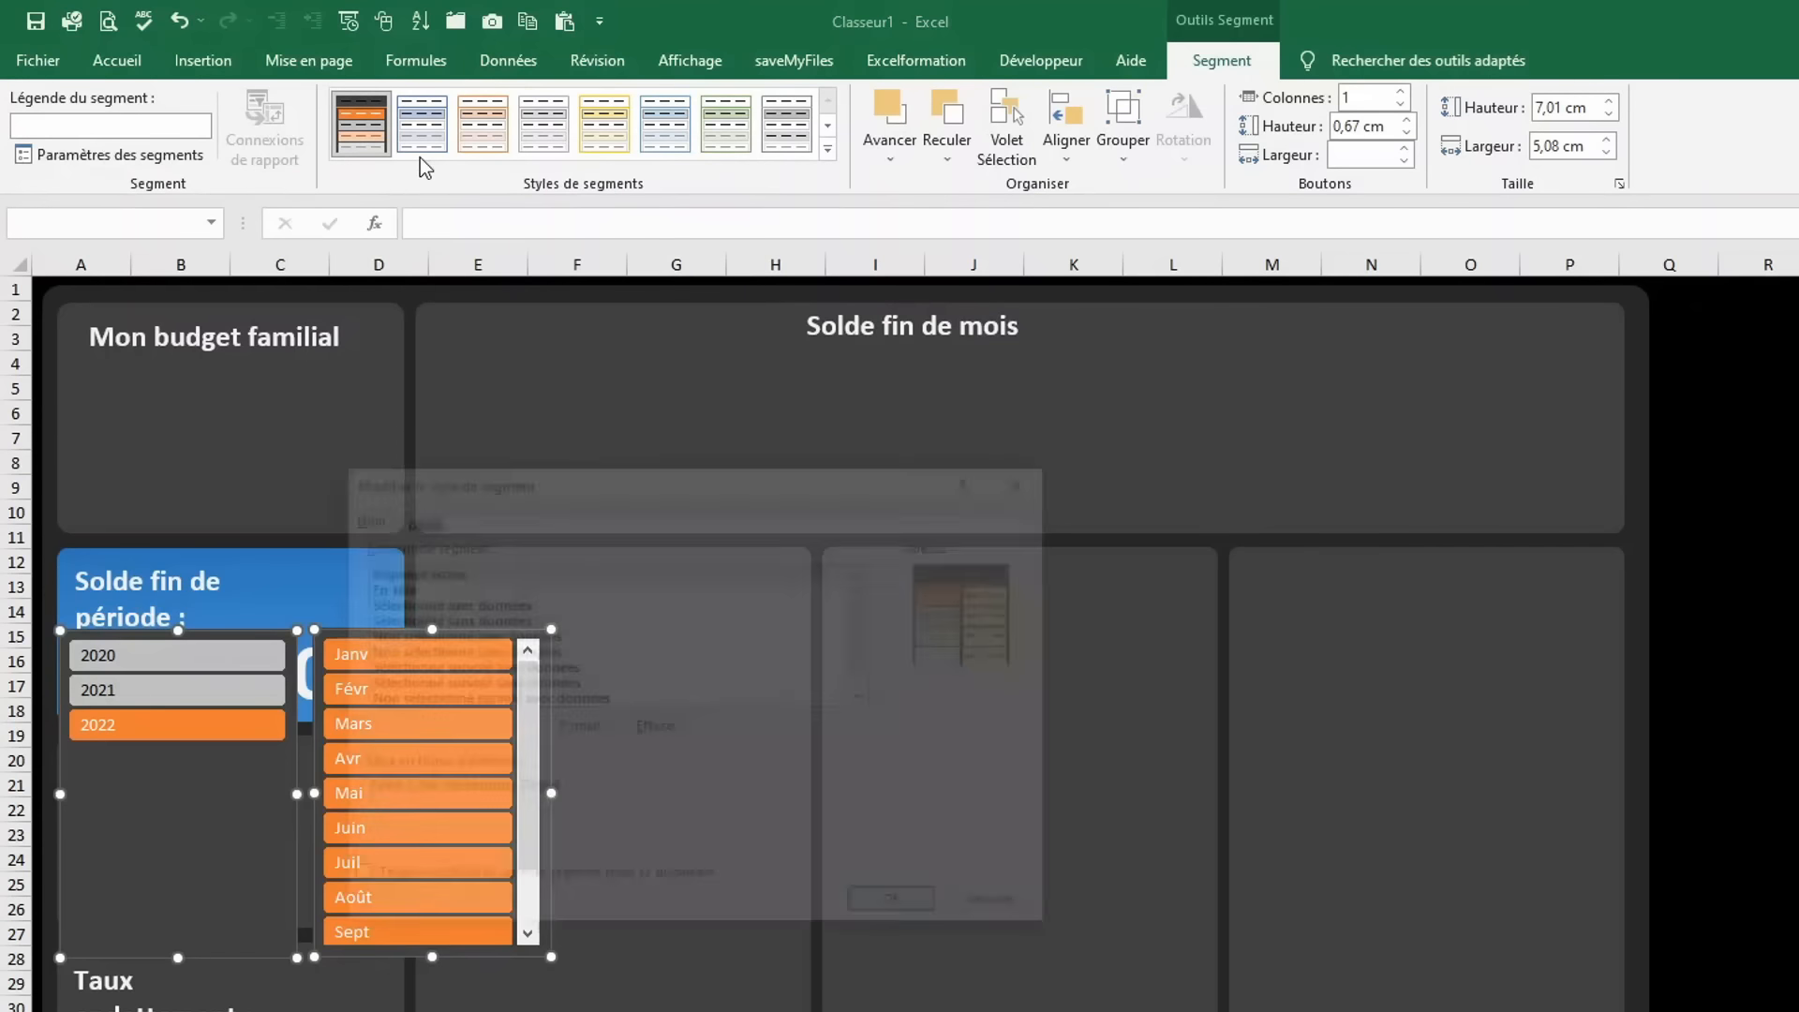
left_click(439, 605)
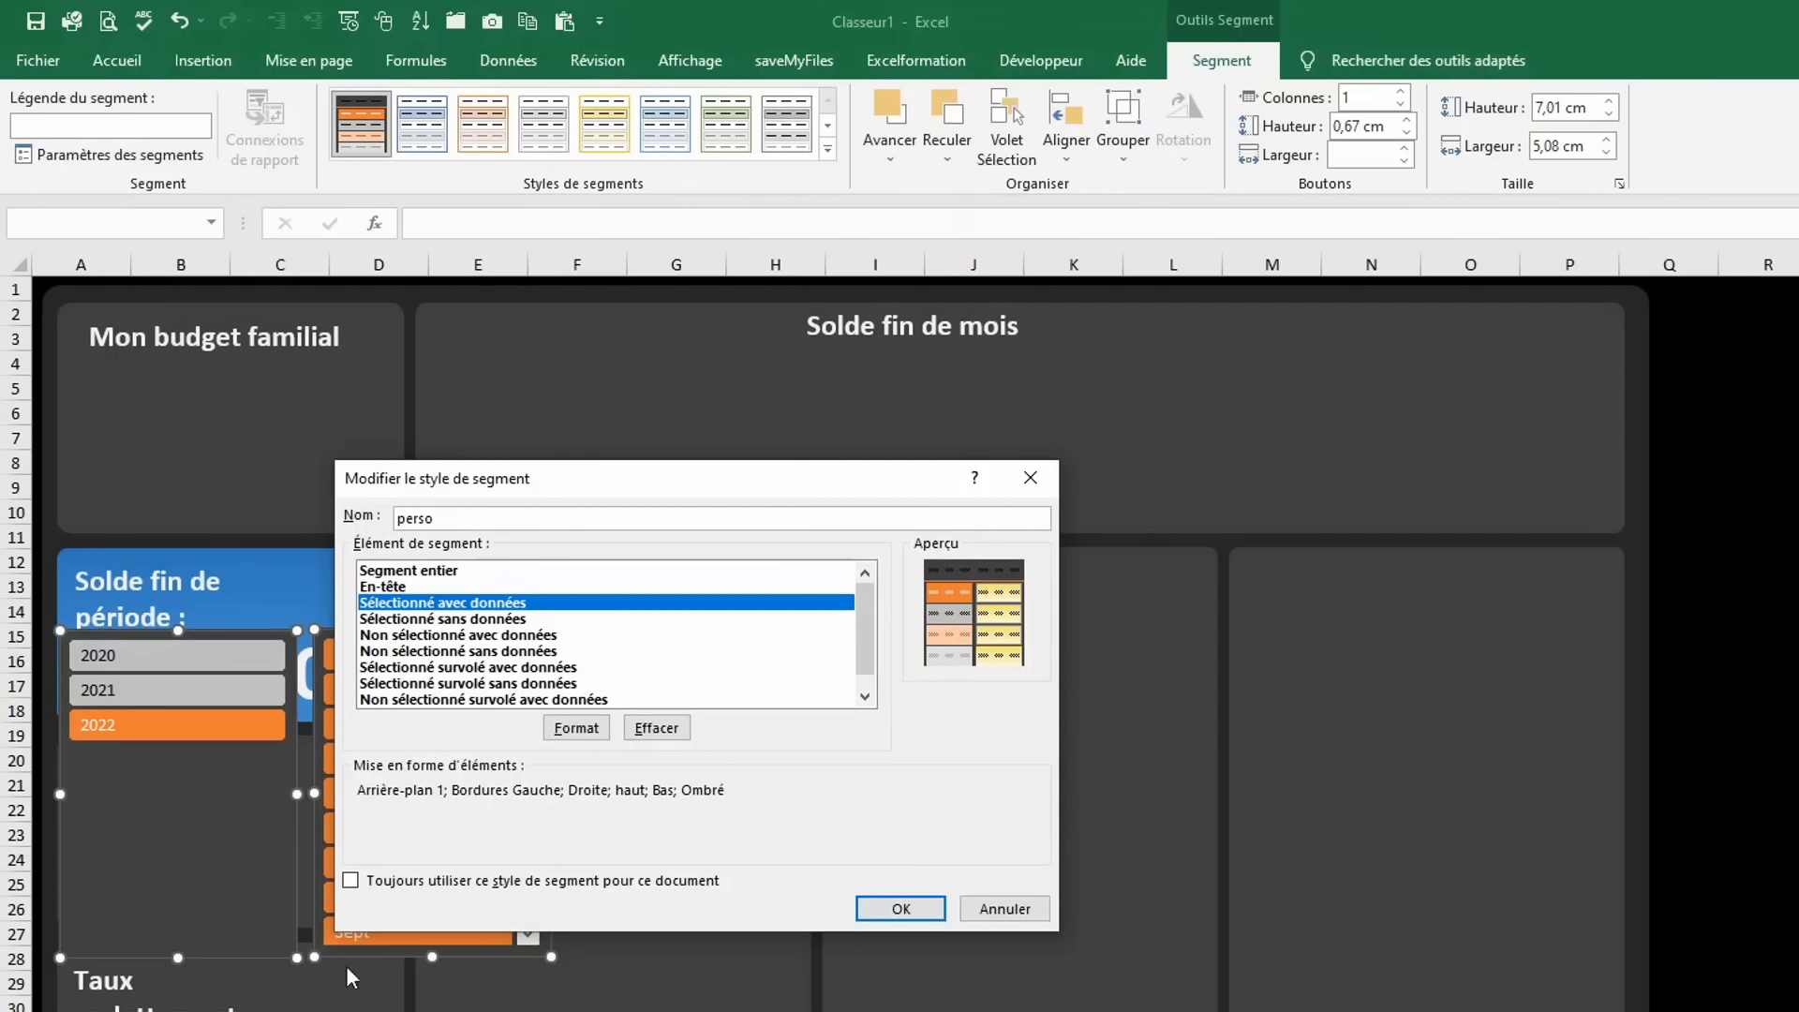
left_click(590, 735)
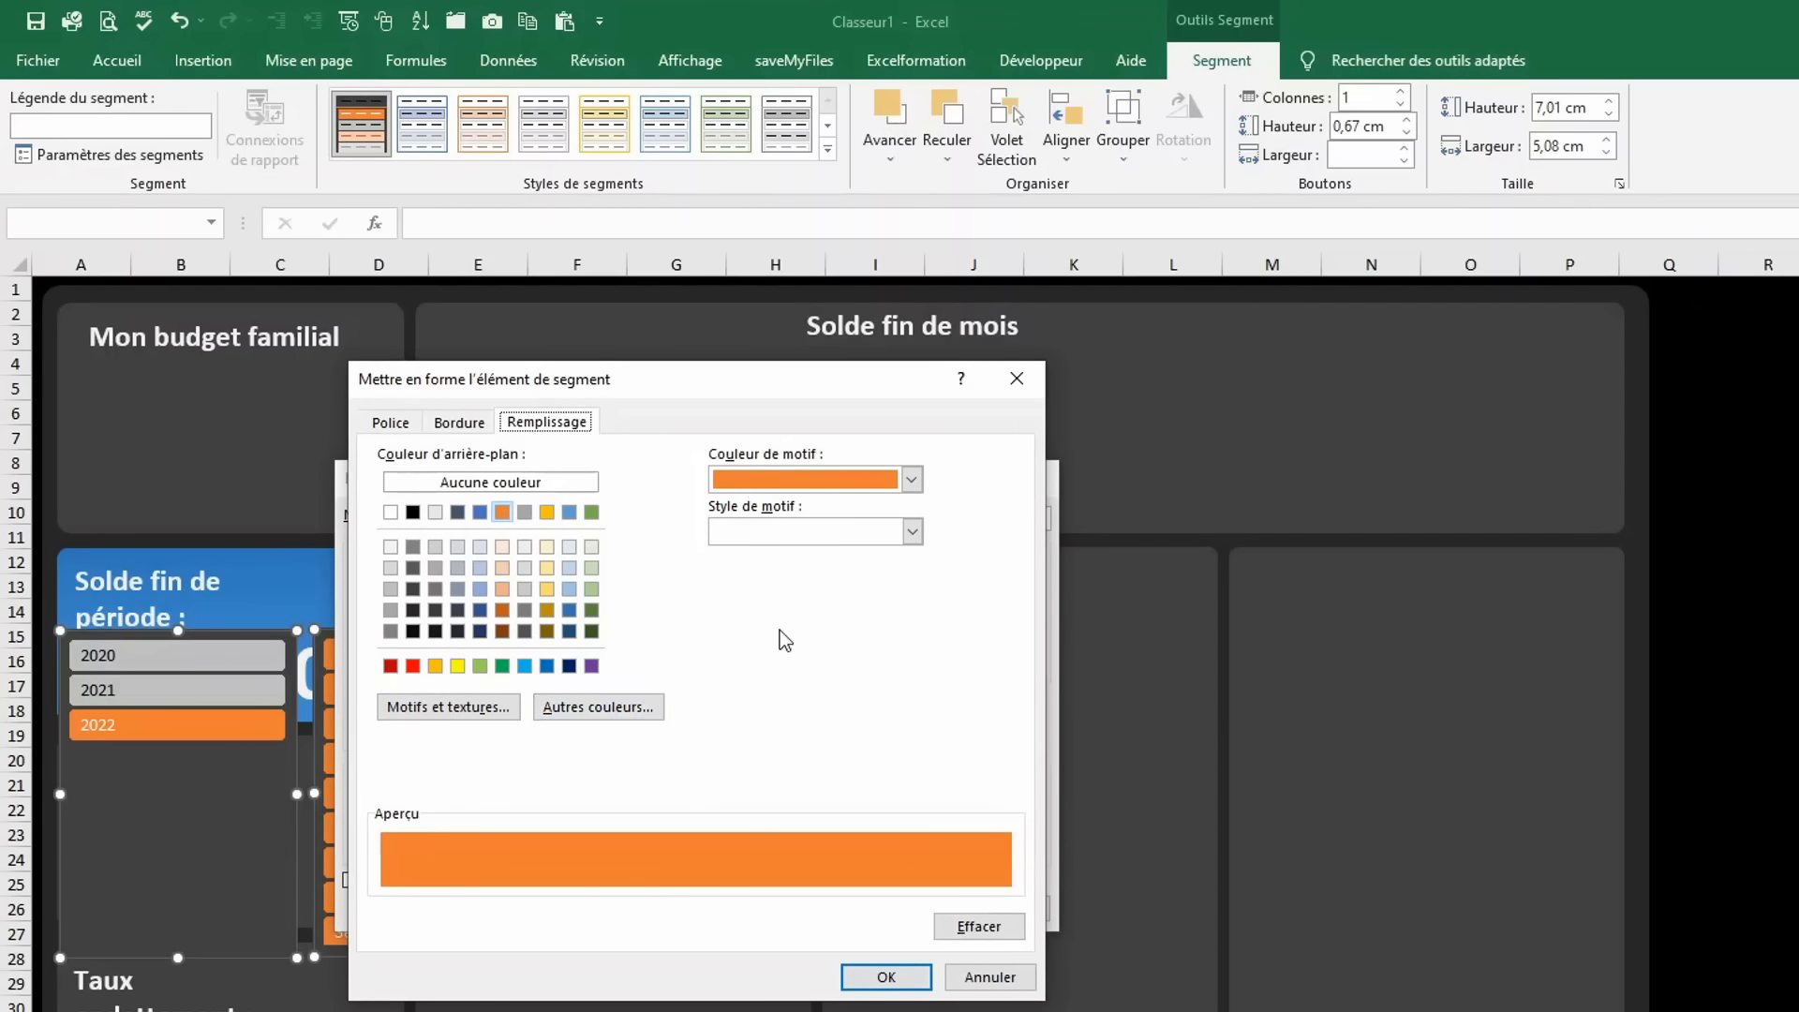
left_click(570, 609)
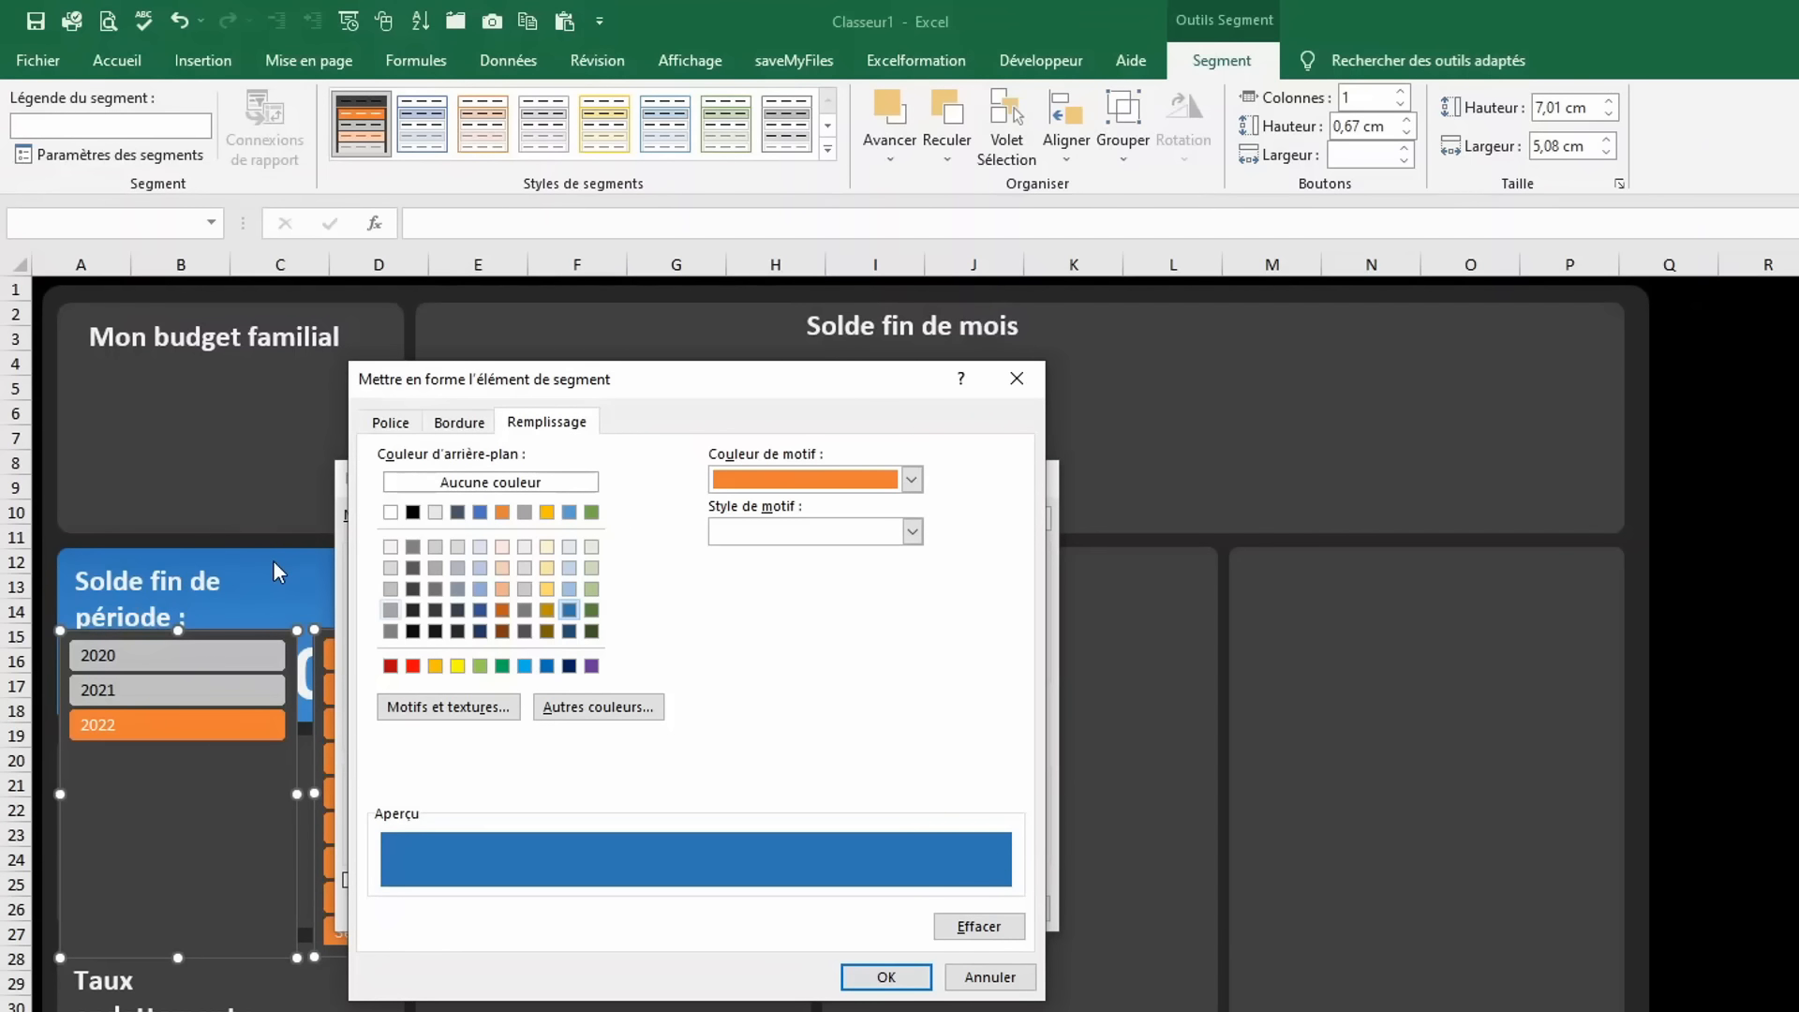
left_click(464, 422)
left_click(666, 504)
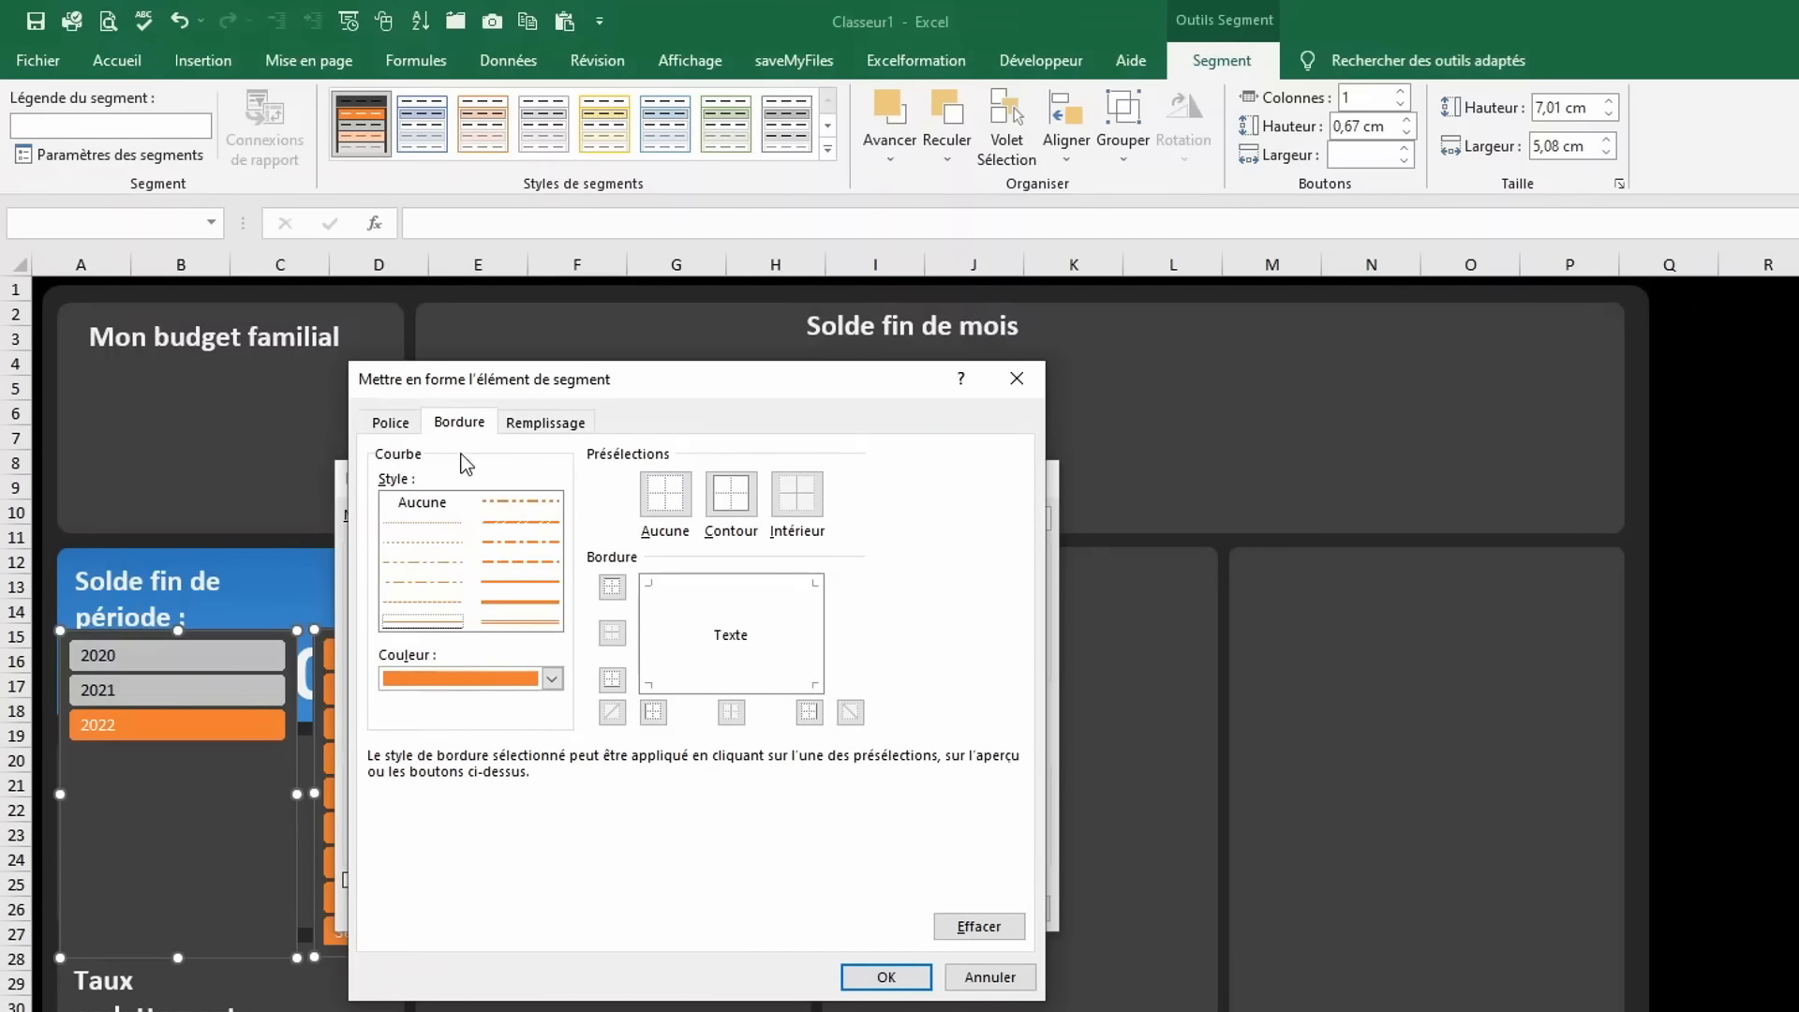
left_click(897, 986)
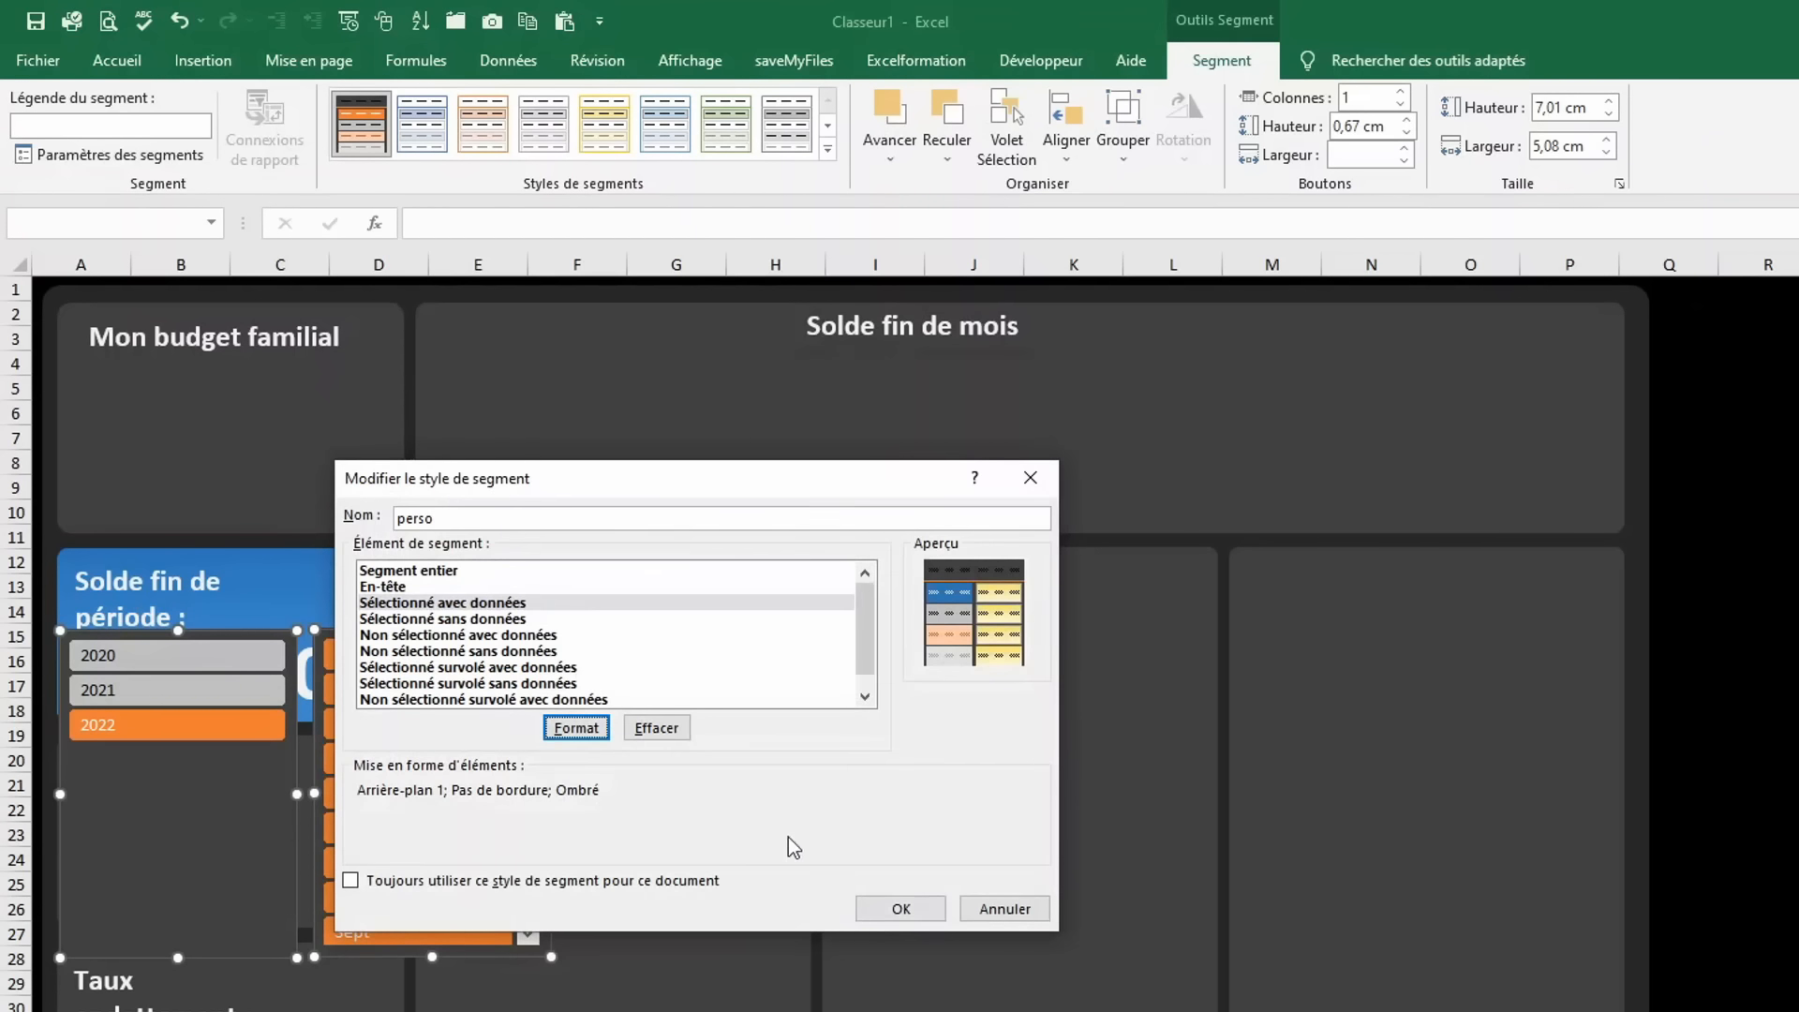
Format the Non sélectionné avec données element with no border, normal grey text and a dark grey fill, and save the perso style.
left_click(540, 637)
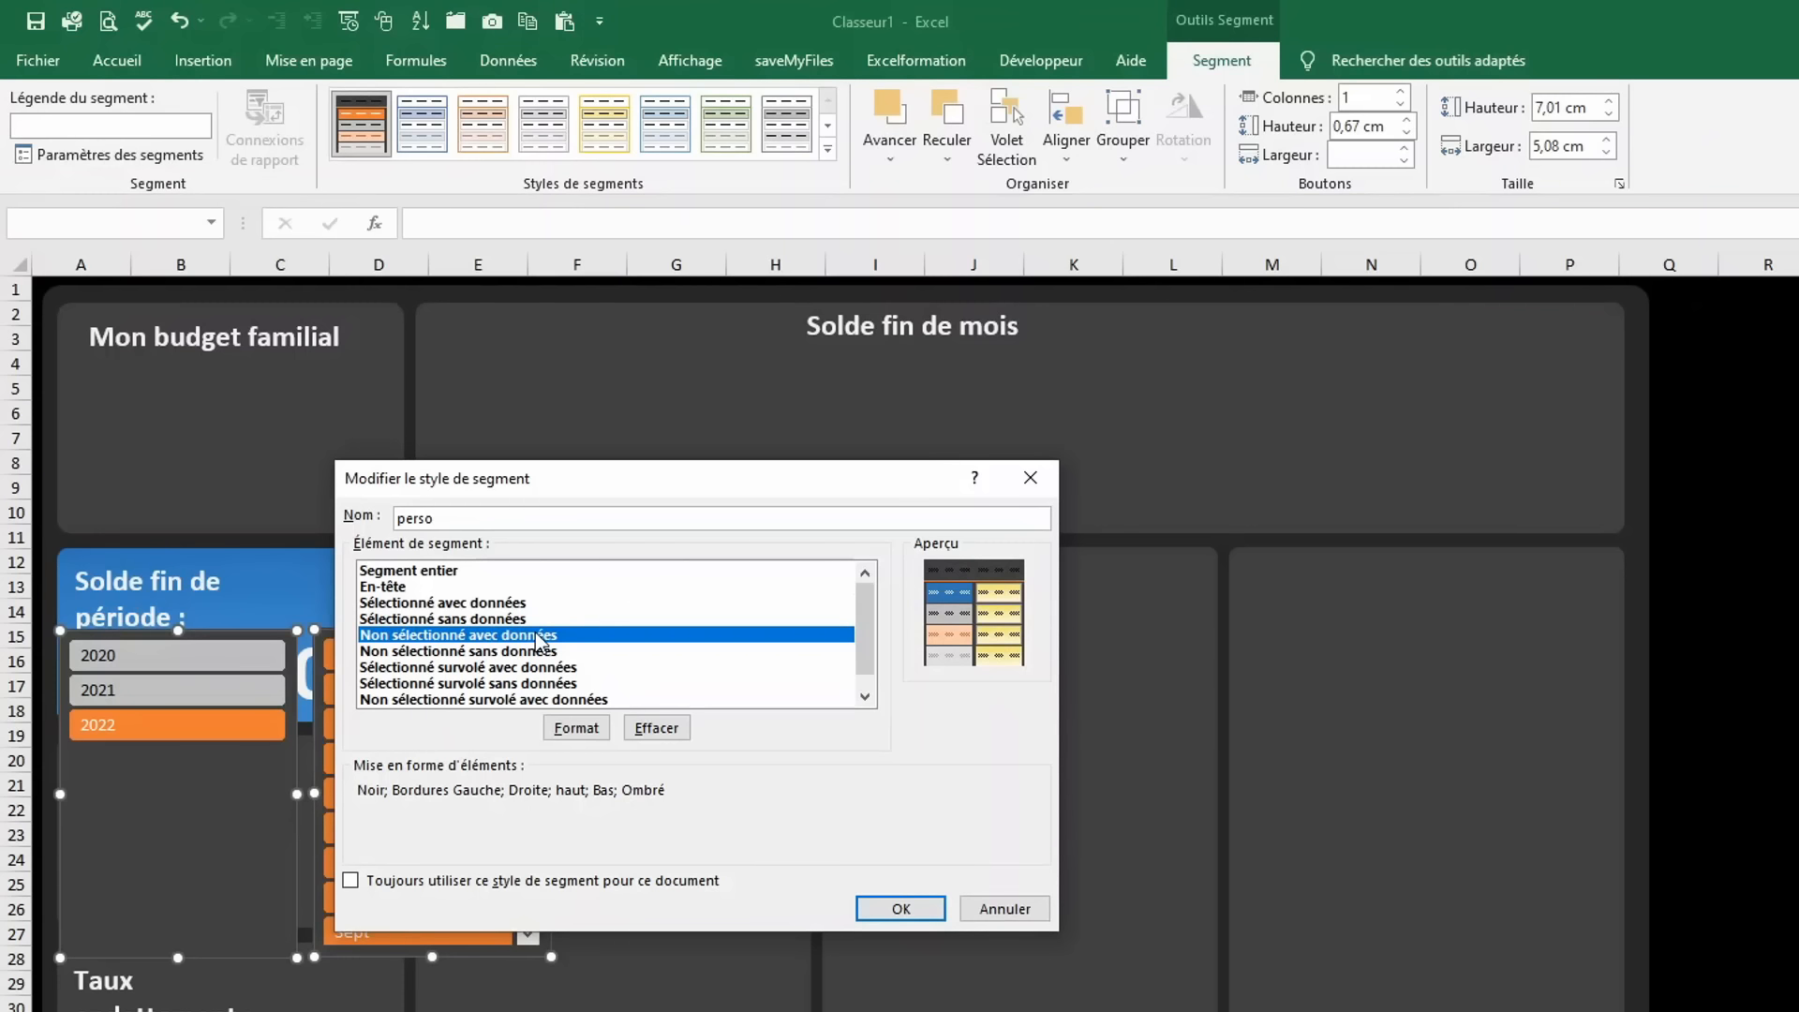
left_click(570, 731)
left_click(667, 497)
left_click(389, 426)
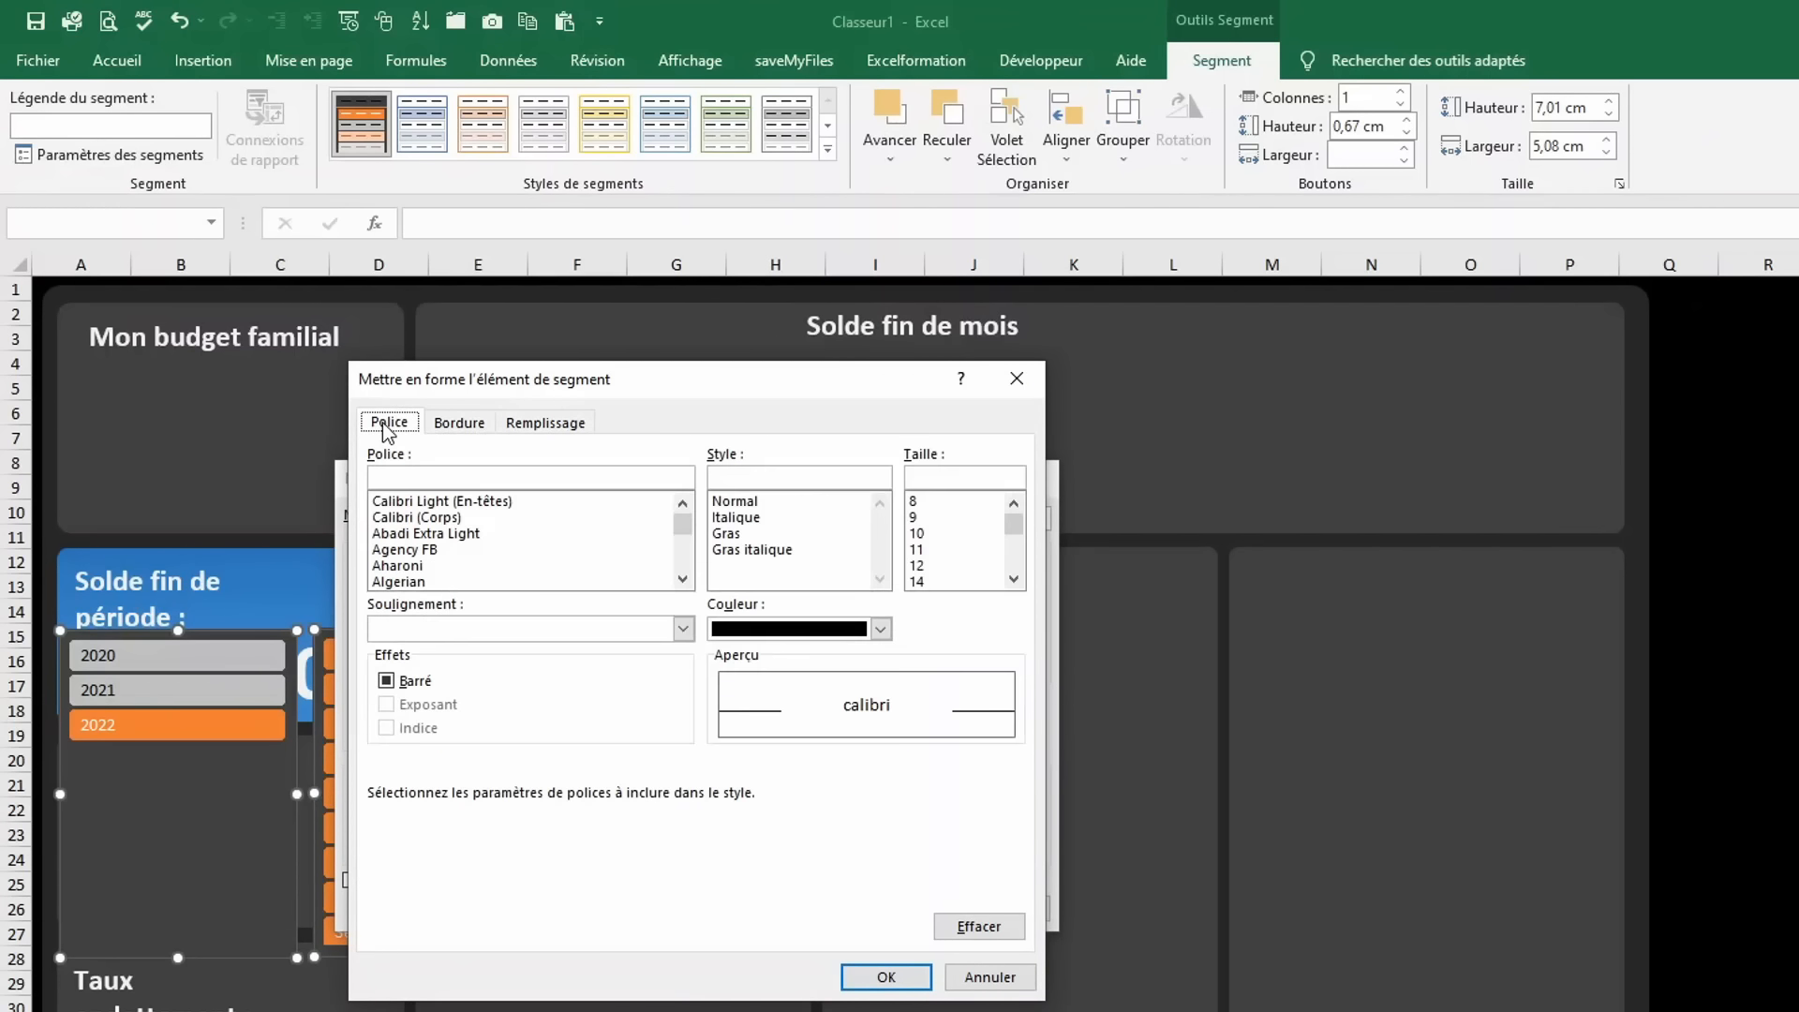
left_click(880, 629)
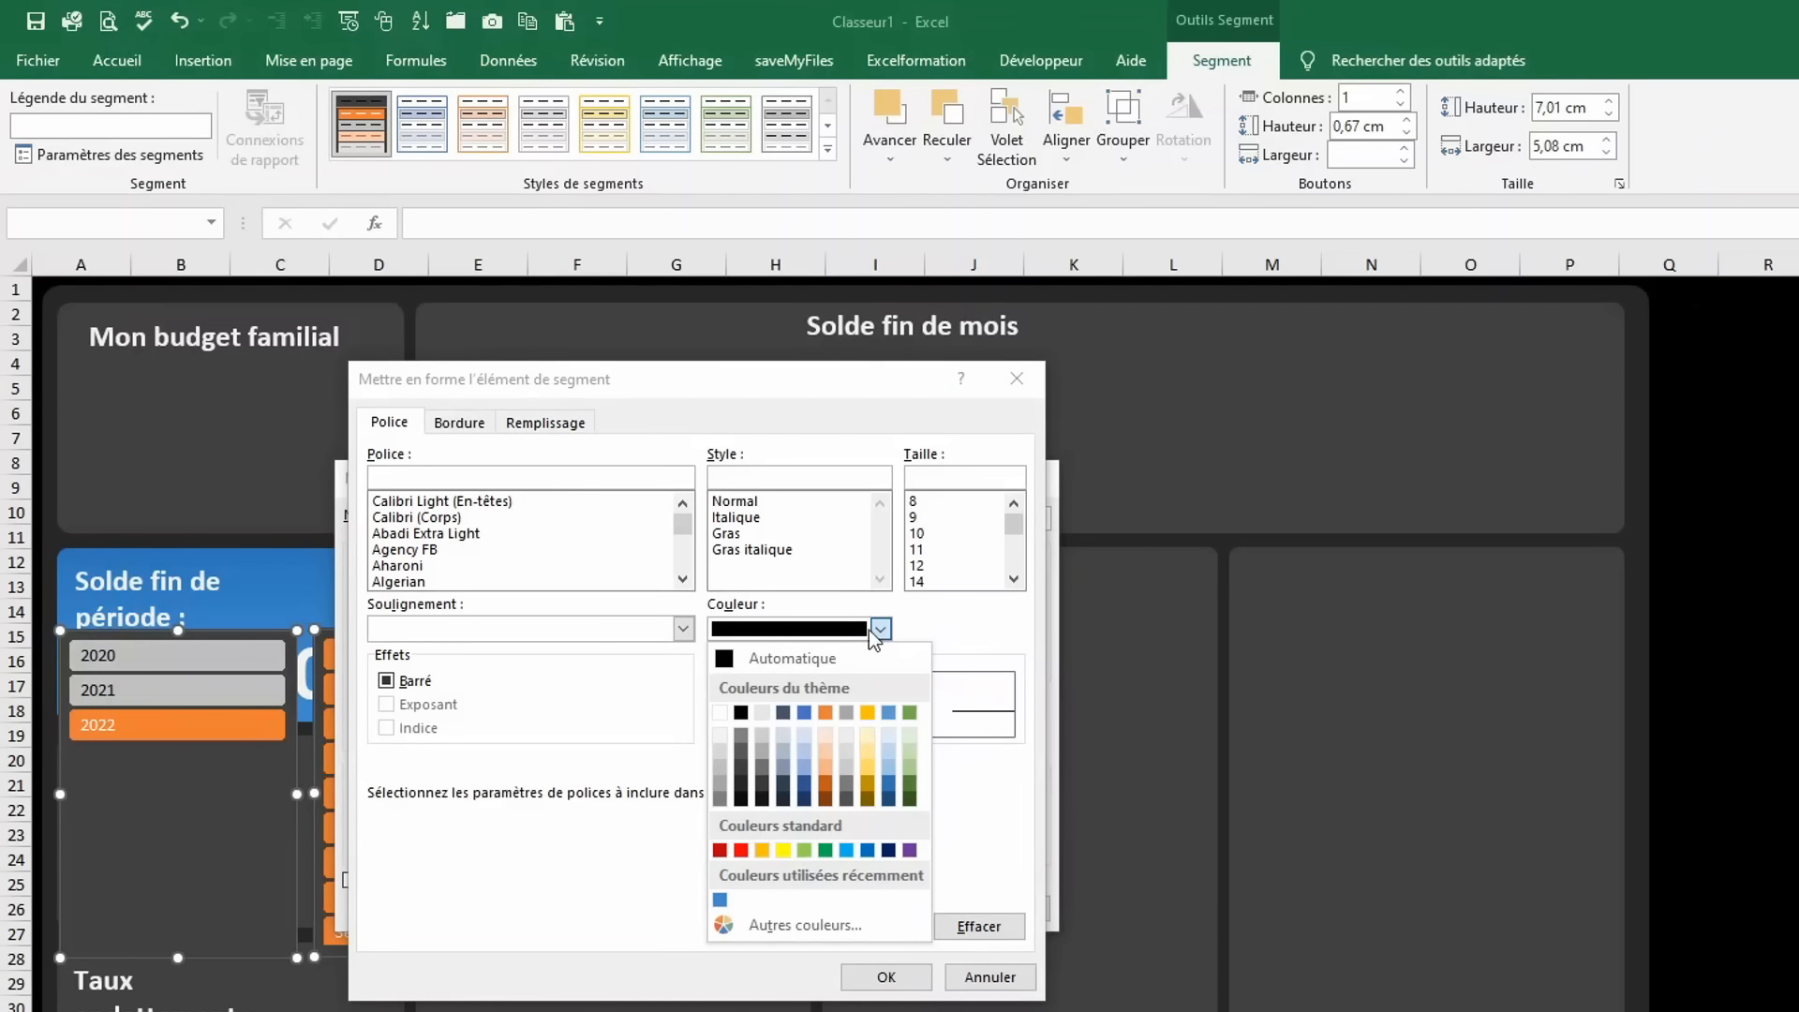
left_click(762, 750)
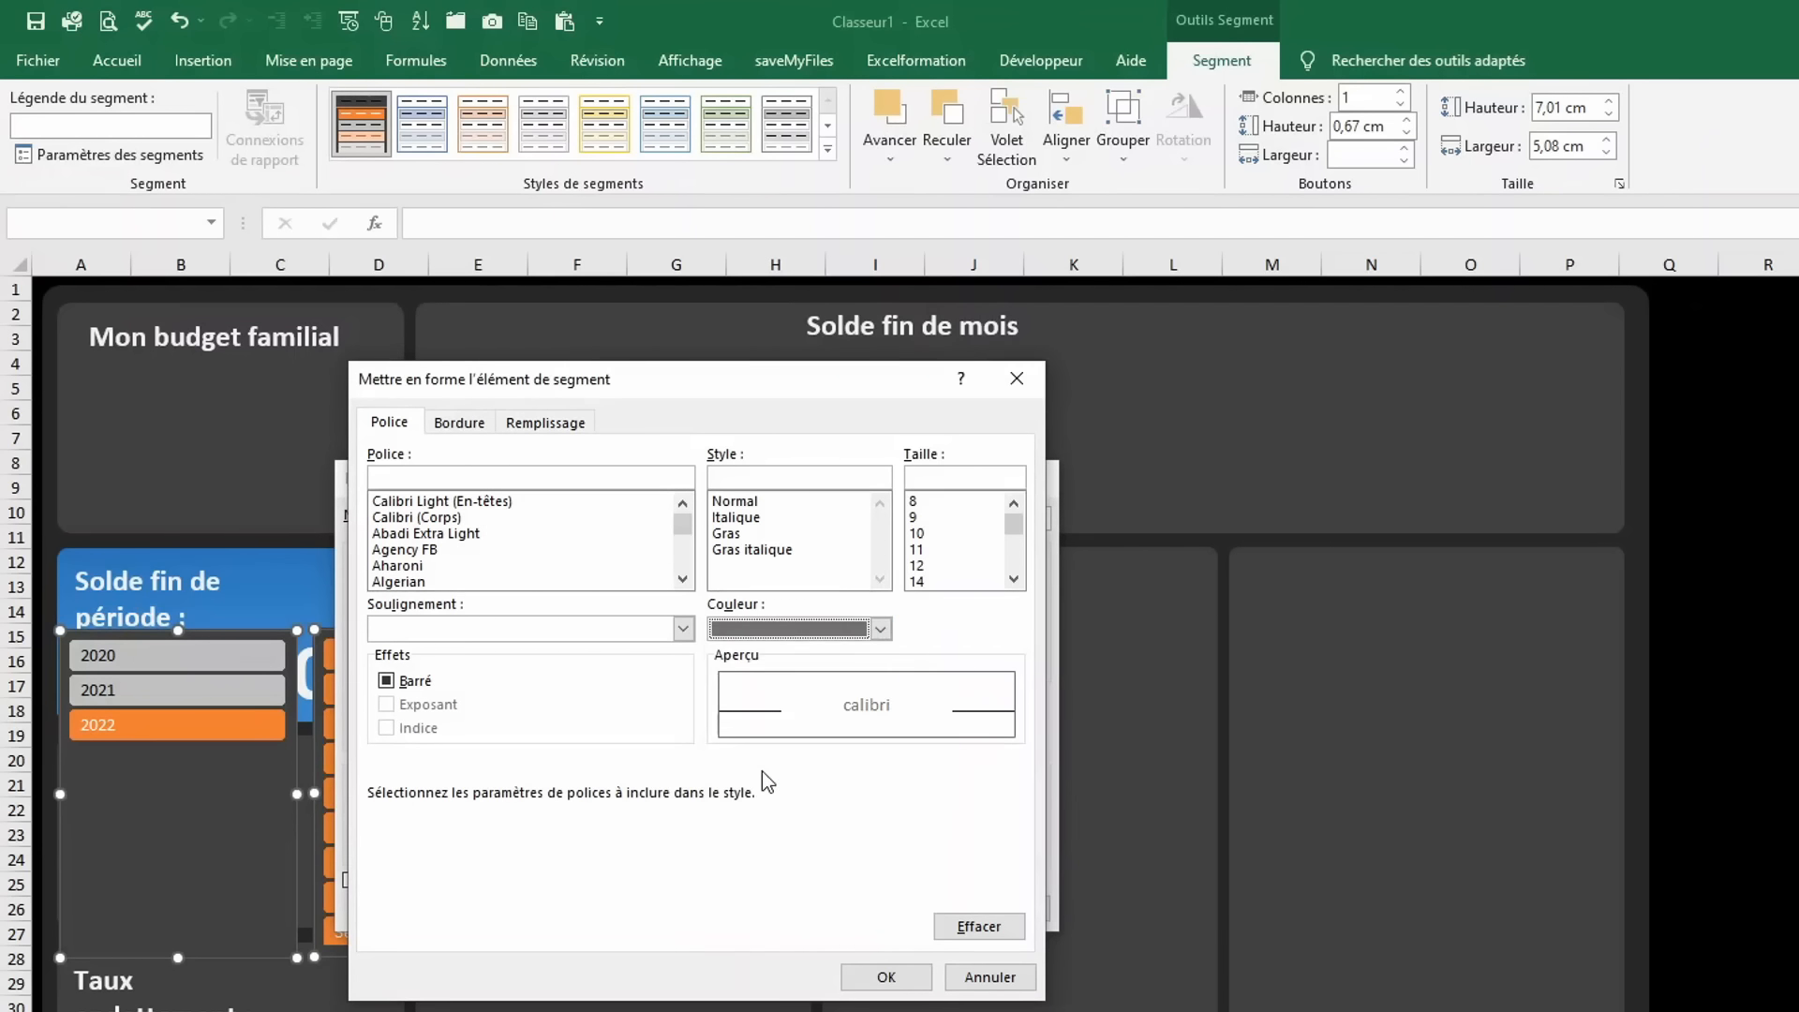
left_click(750, 502)
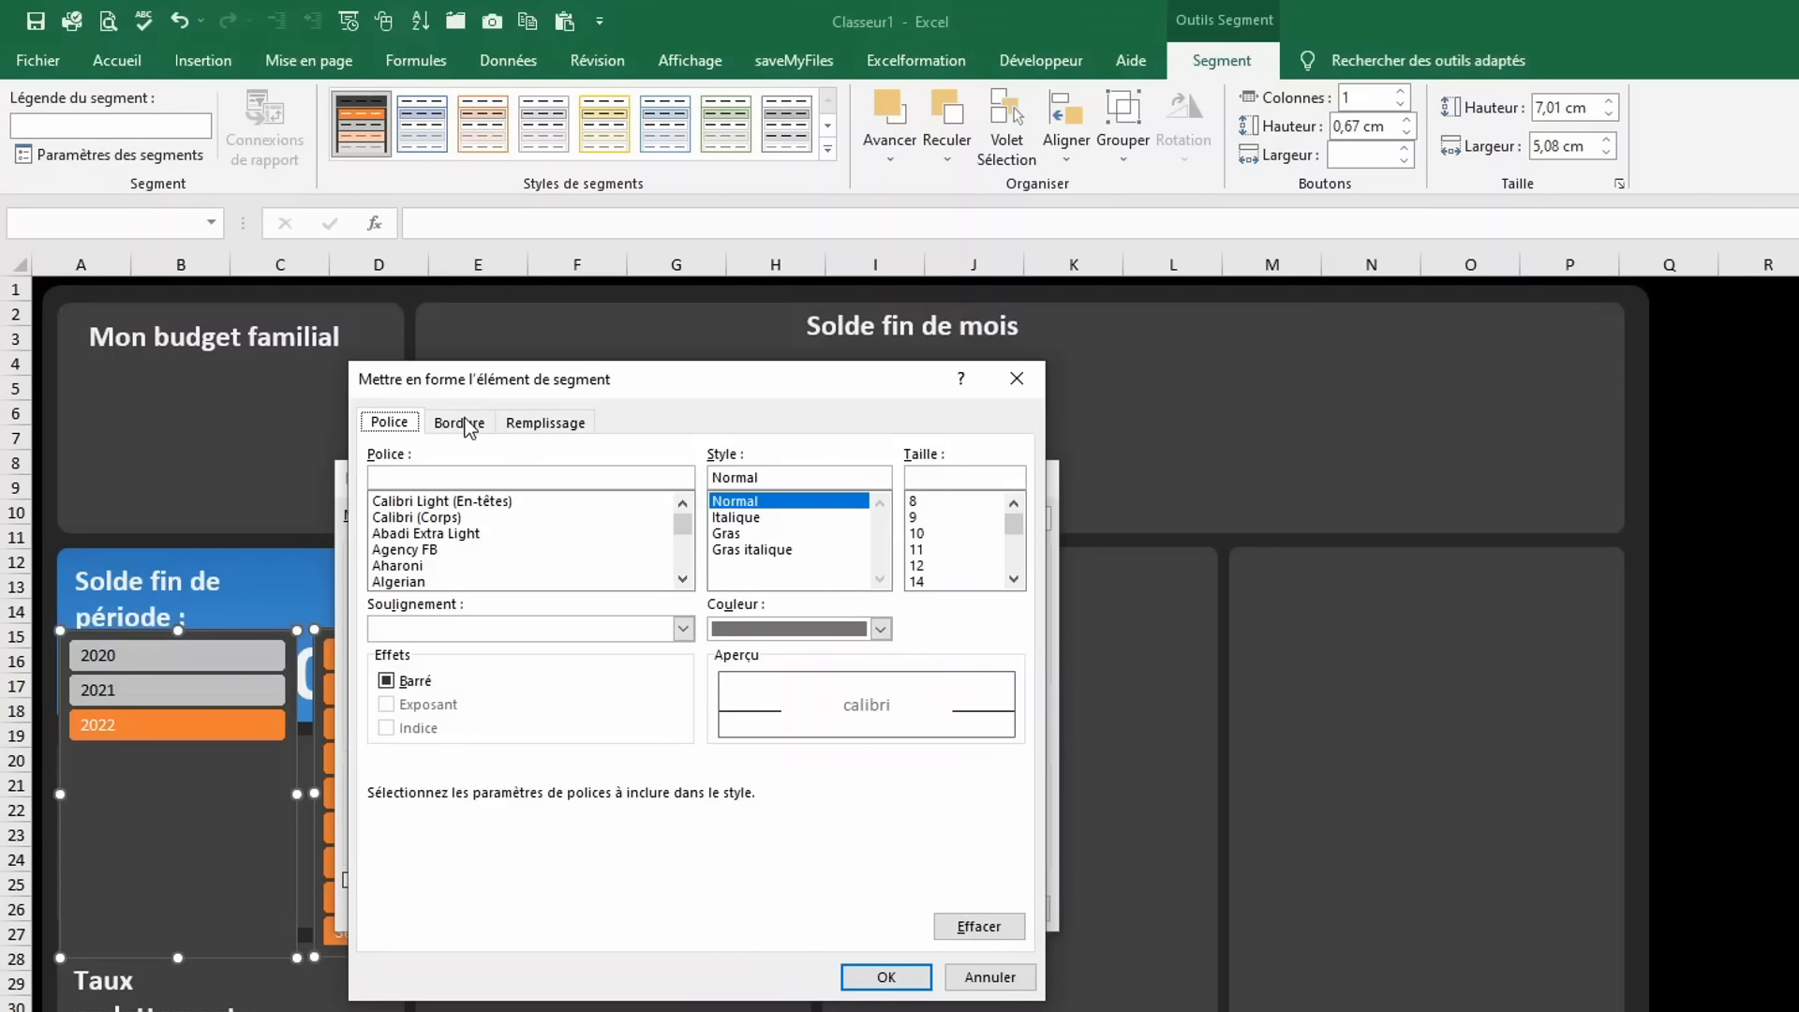
left_click(517, 429)
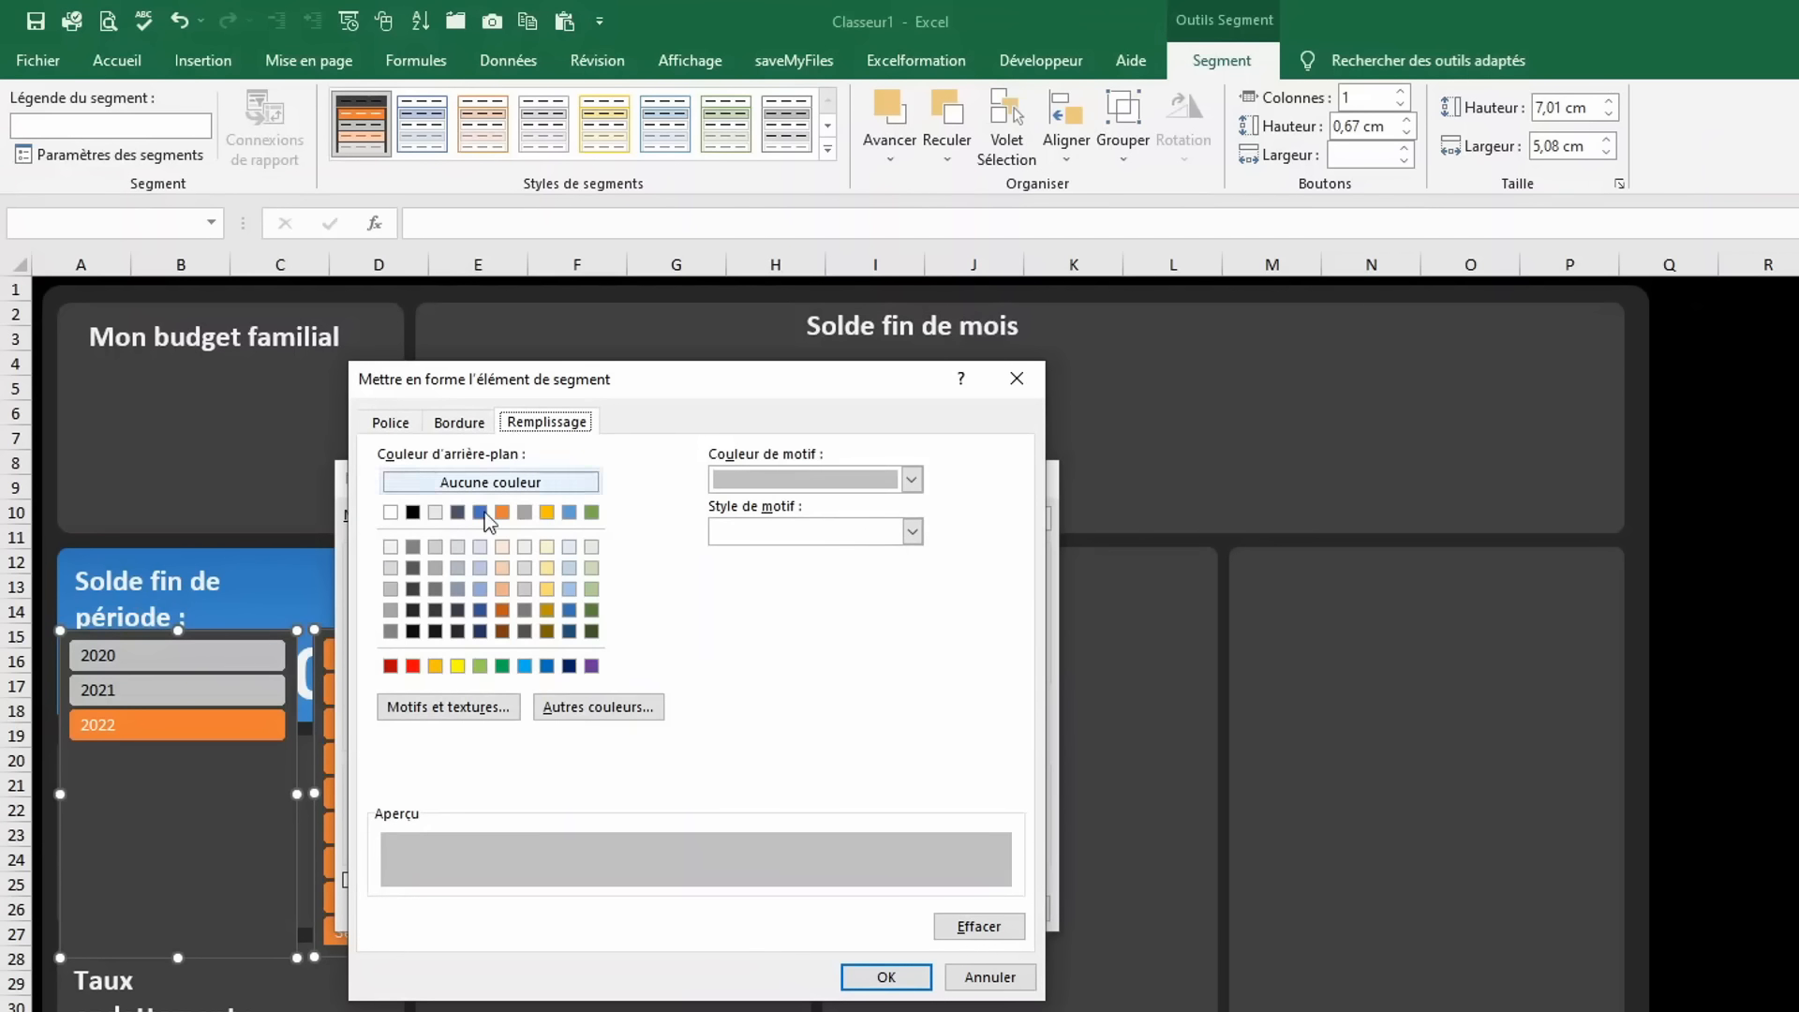
left_click(413, 588)
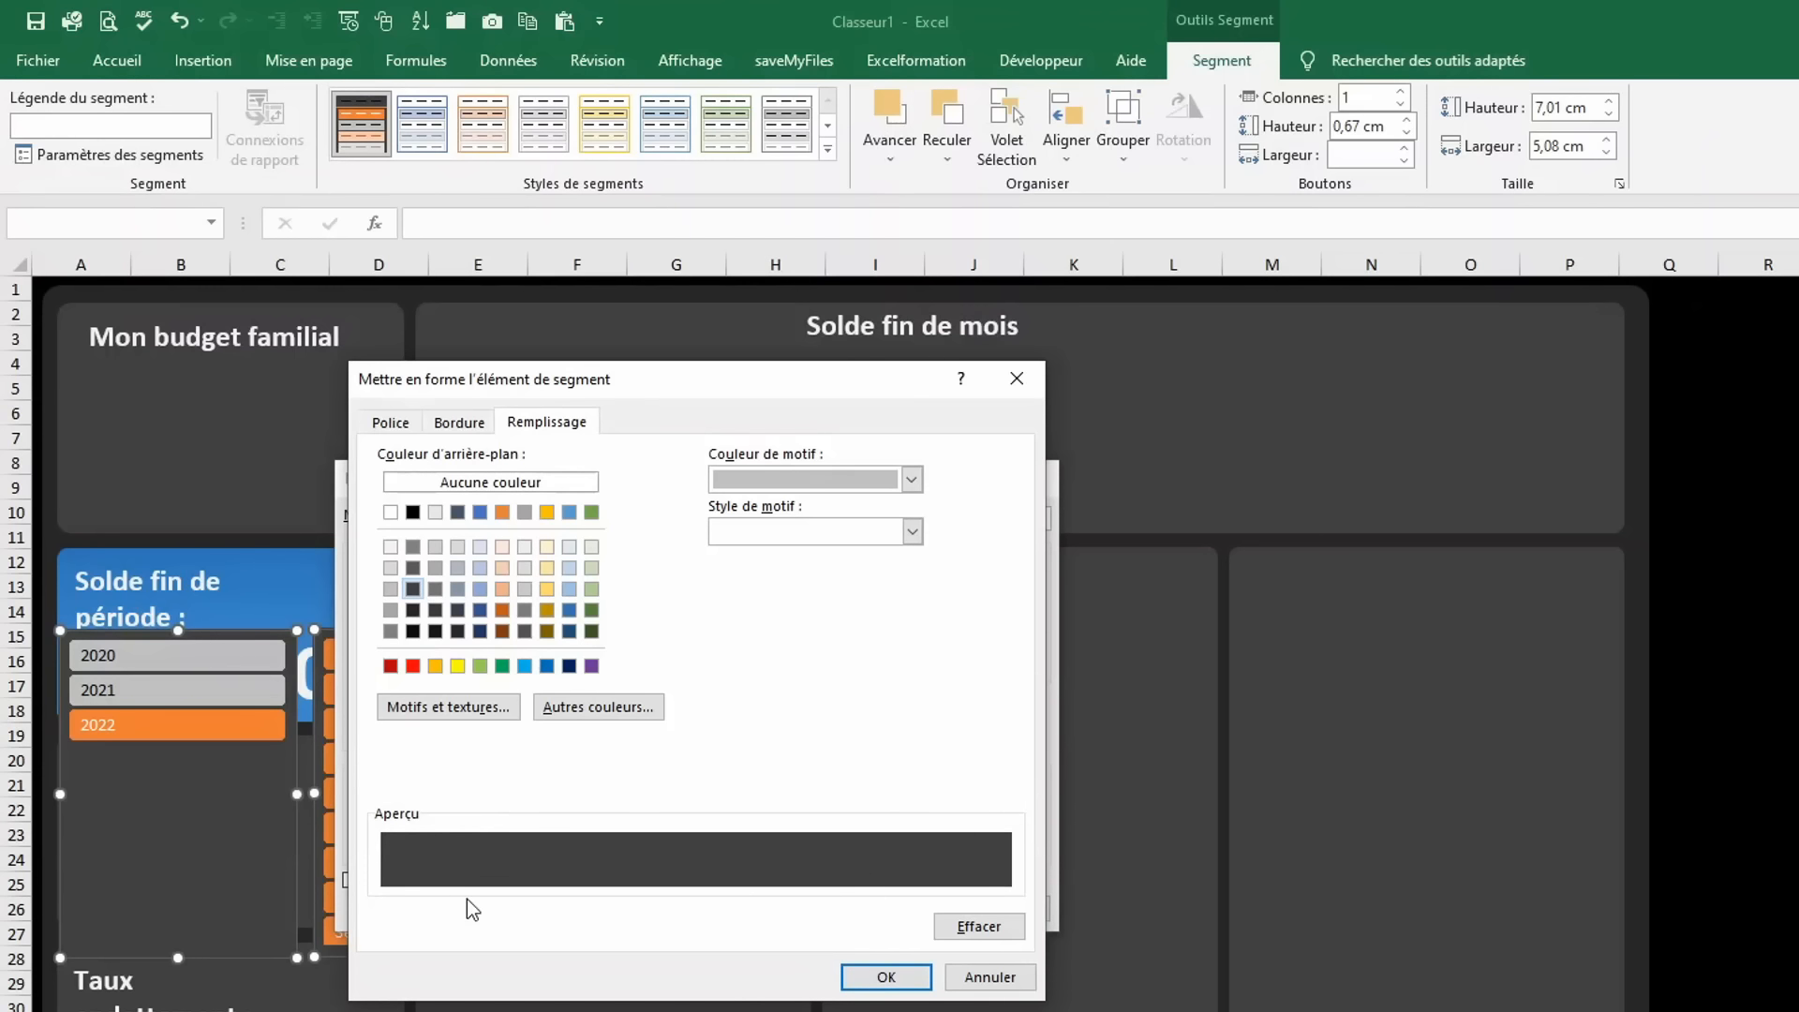
left_click(879, 977)
left_click(887, 913)
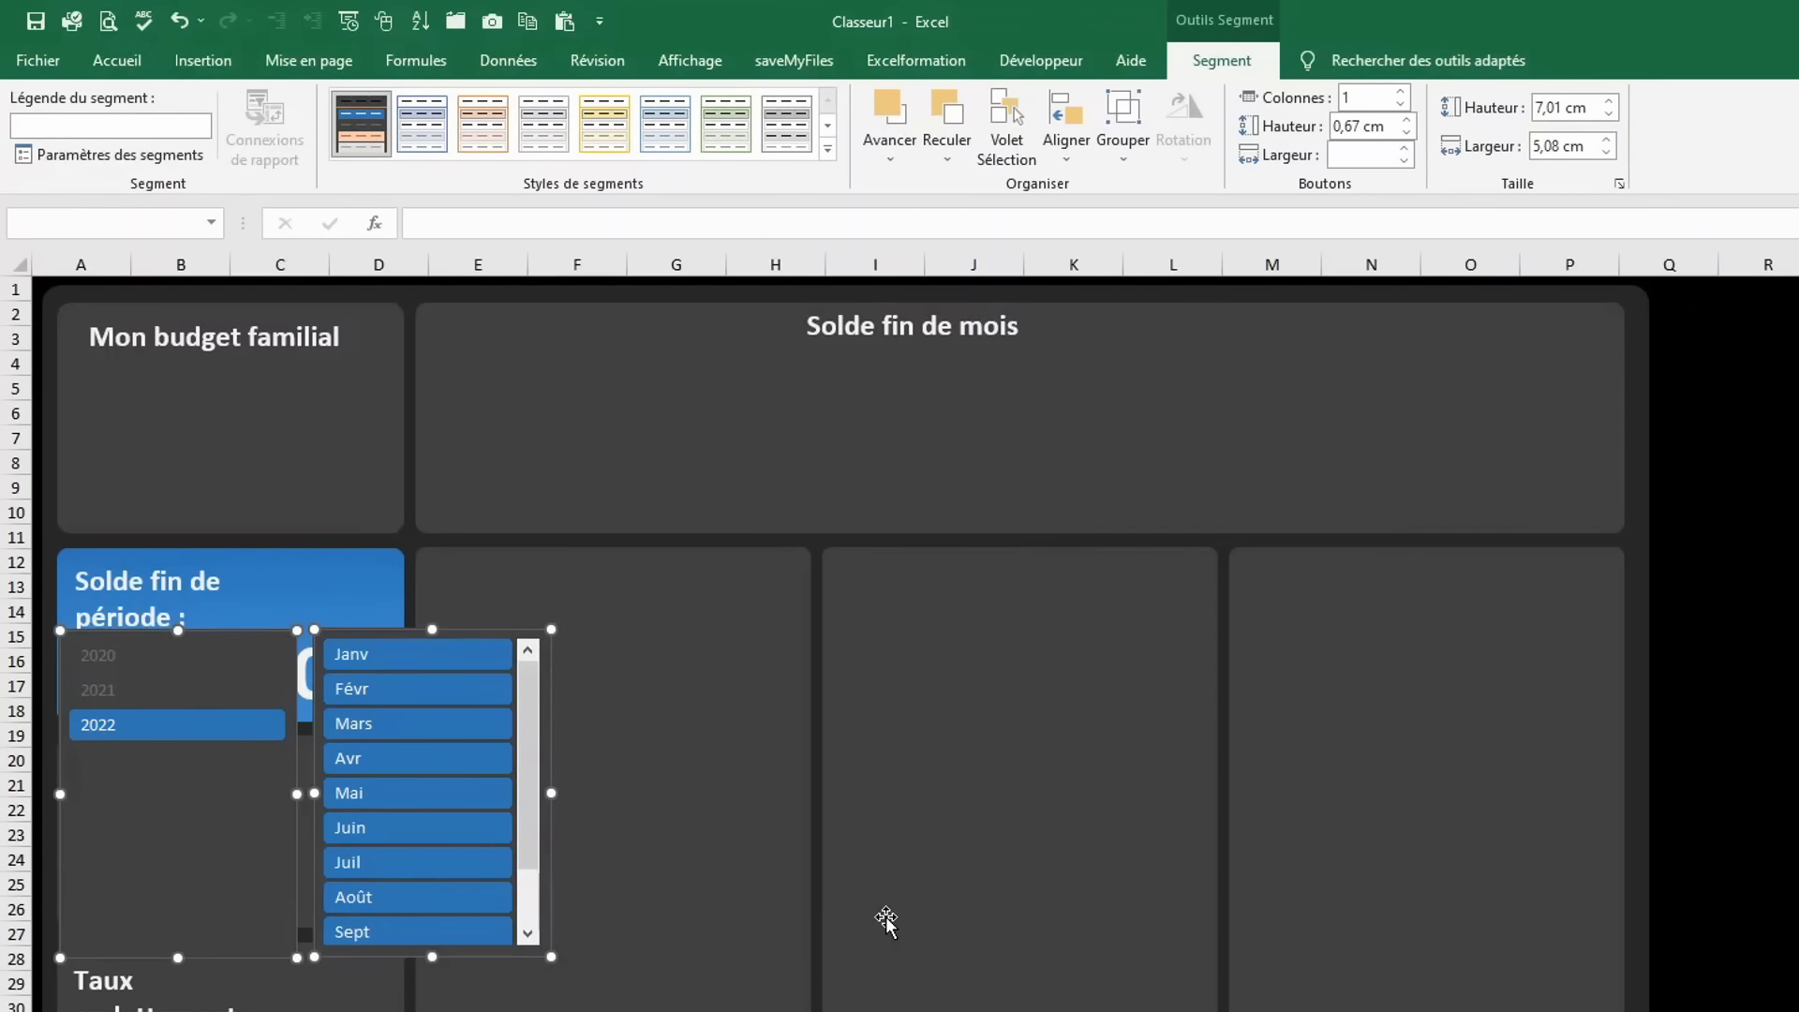
Move the Année slicer under the Mon budget familial title and shrink it to a narrow box about 3.1 cm high.
left_click(43, 727)
left_click(203, 718)
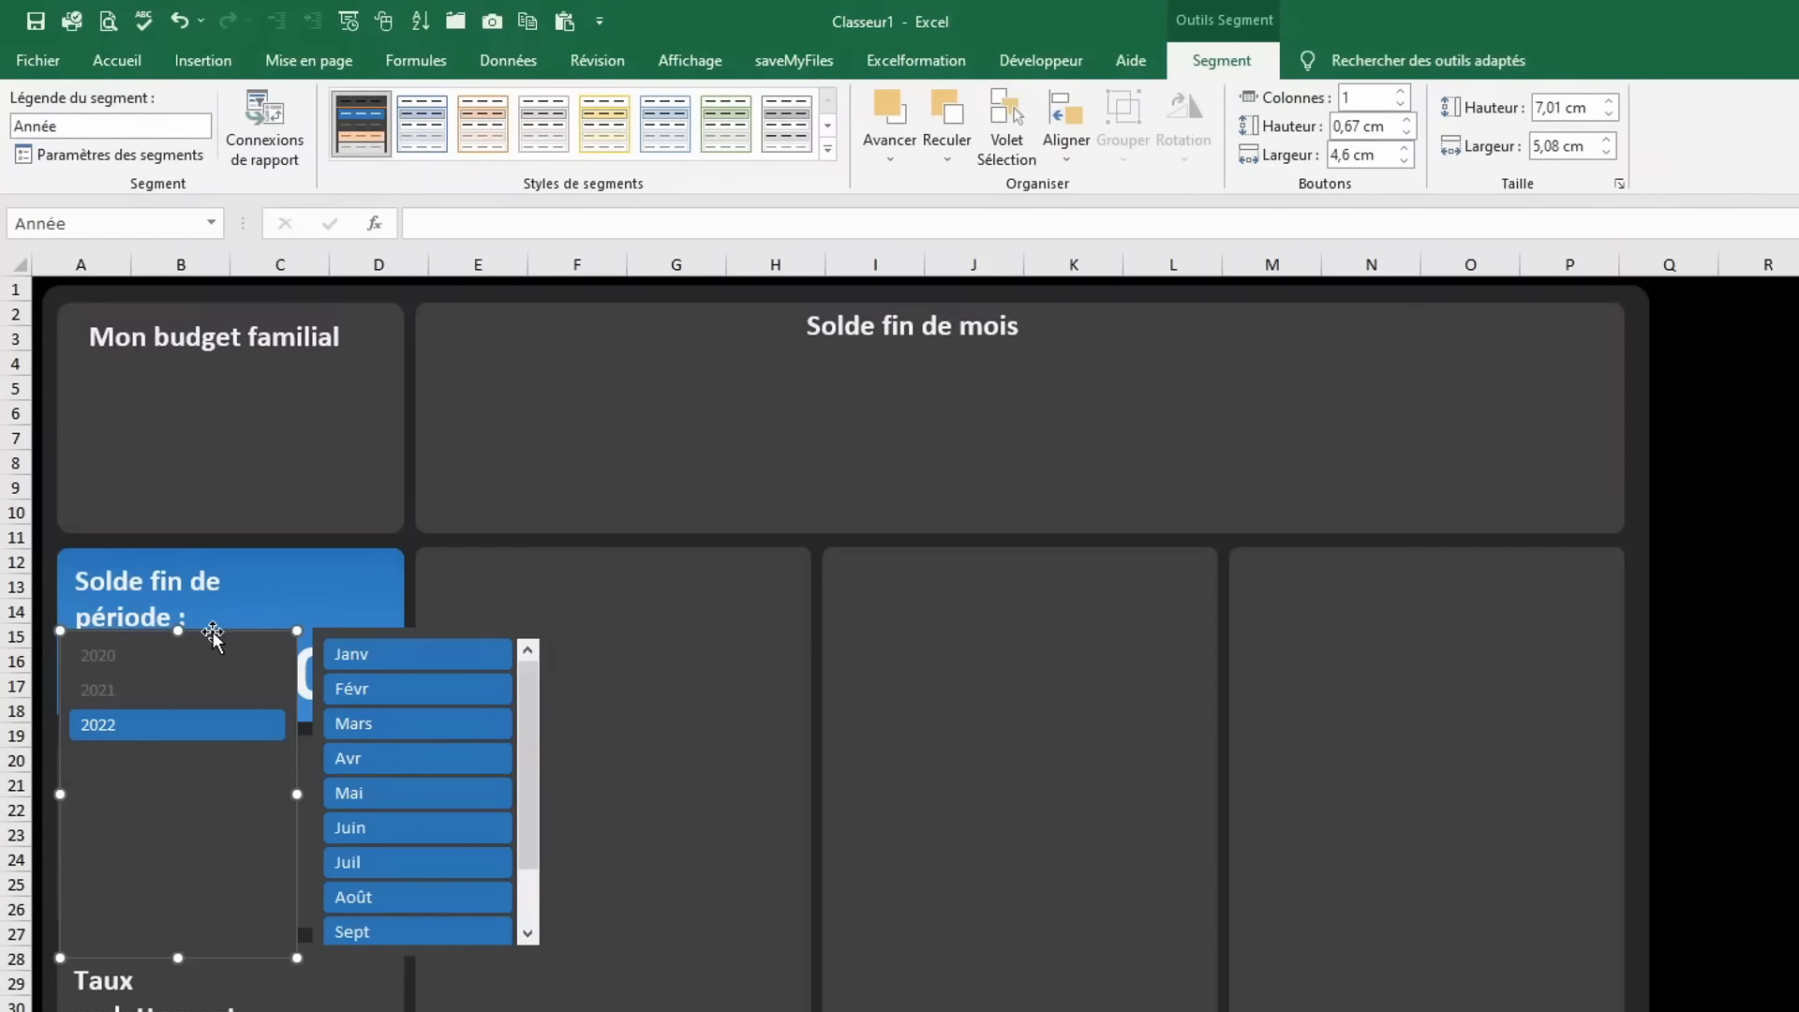
left_click_drag(210, 628, 208, 360)
left_click_drag(293, 688, 171, 505)
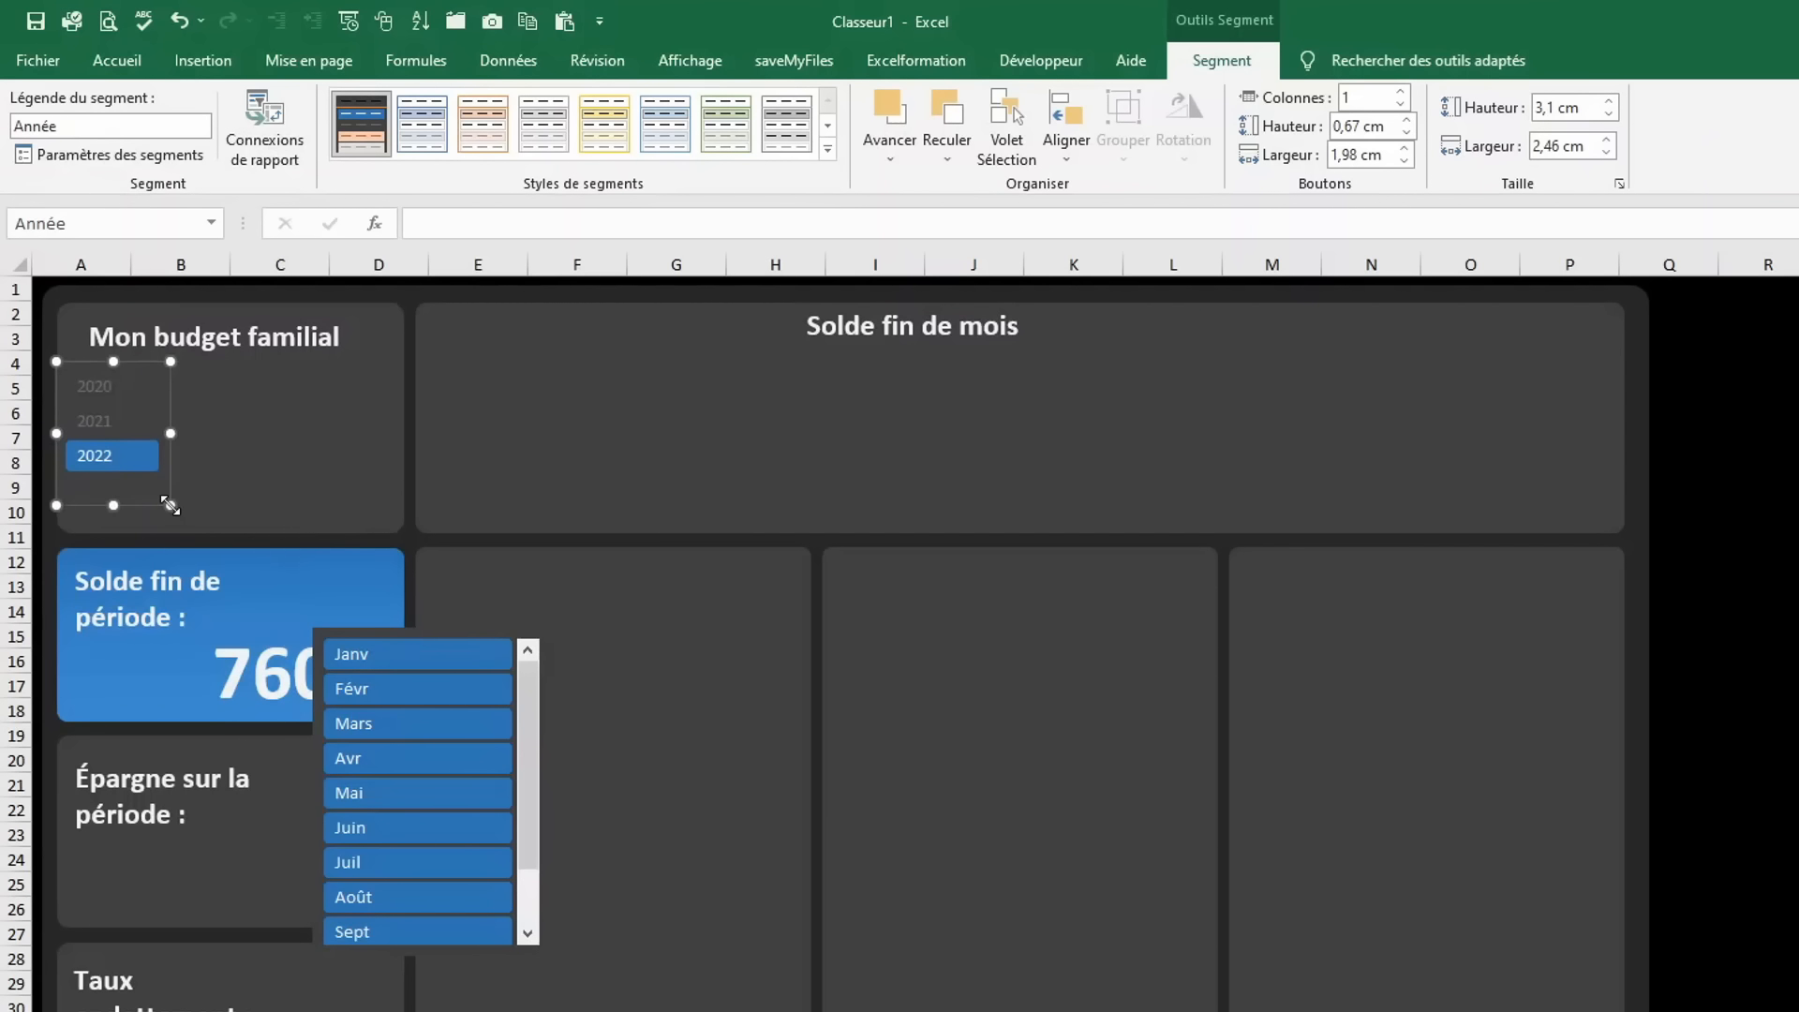
left_click_drag(170, 433, 146, 433)
Set the Mois lettres slicer to 3 columns, place it beside the Année slicer and reduce its height to about 3.39 cm.
left_click(380, 634)
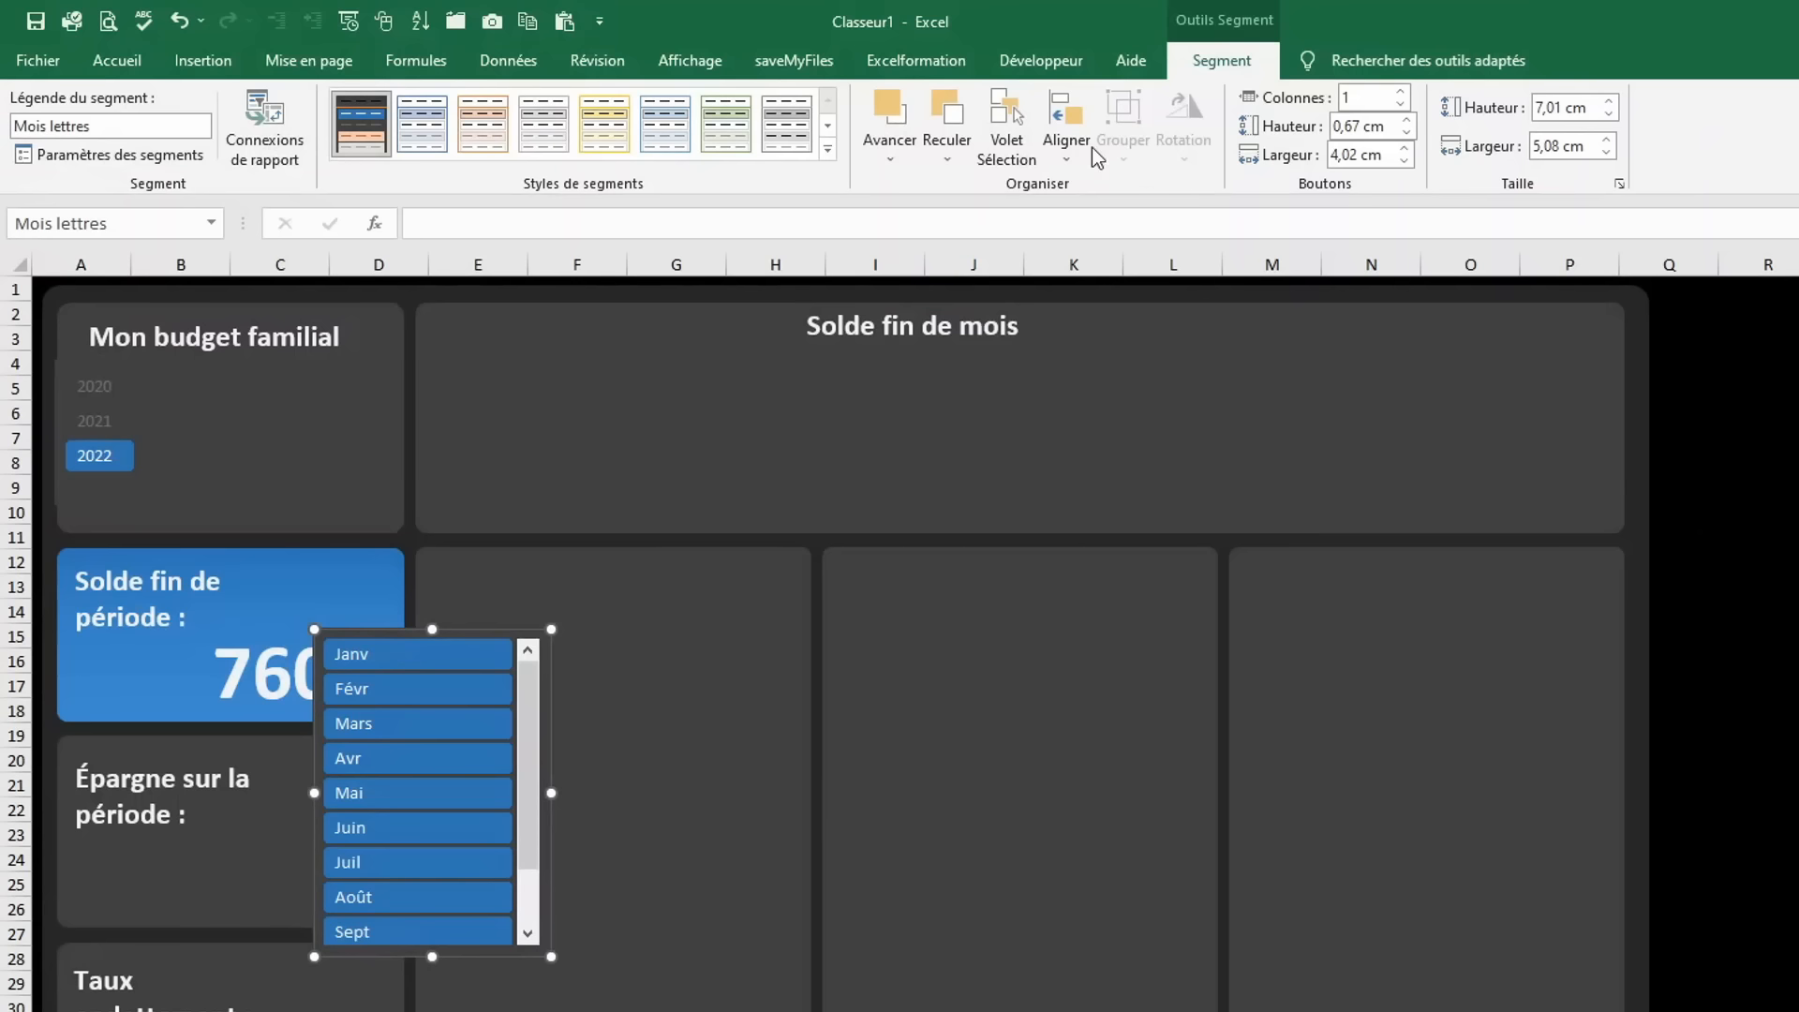
left_click(1402, 92)
left_click(1403, 94)
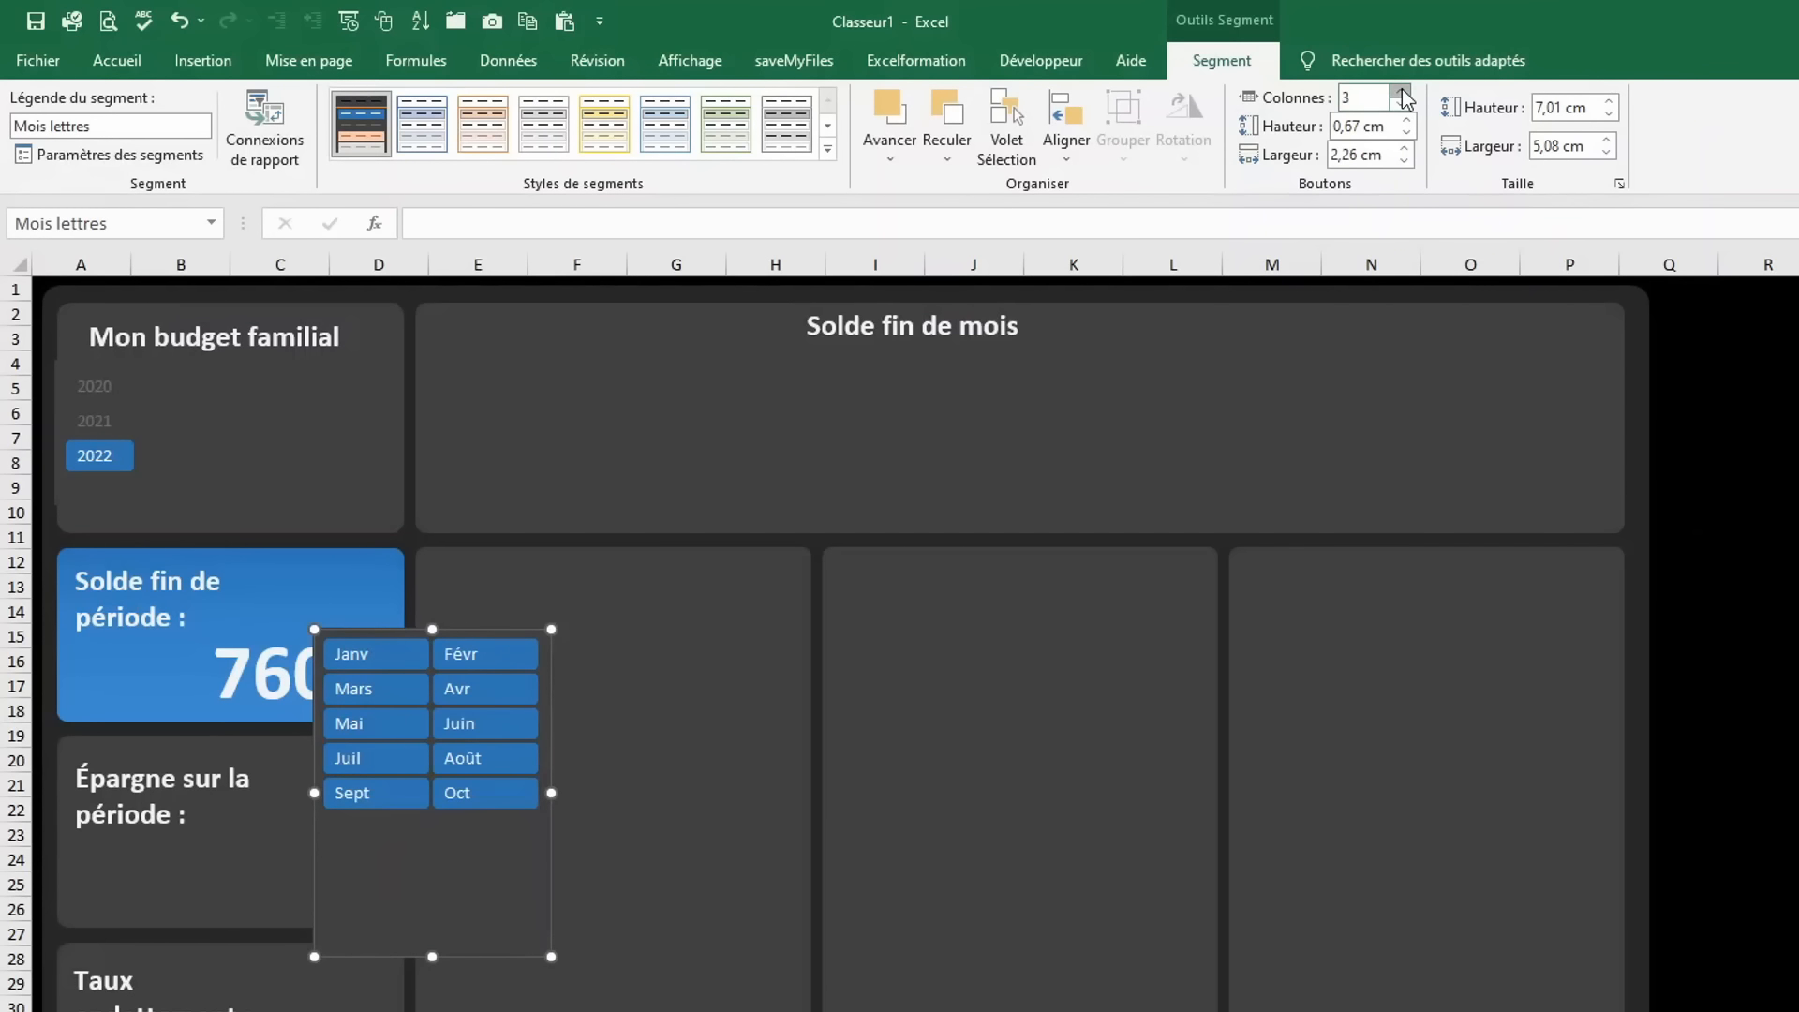
left_click_drag(469, 623, 298, 364)
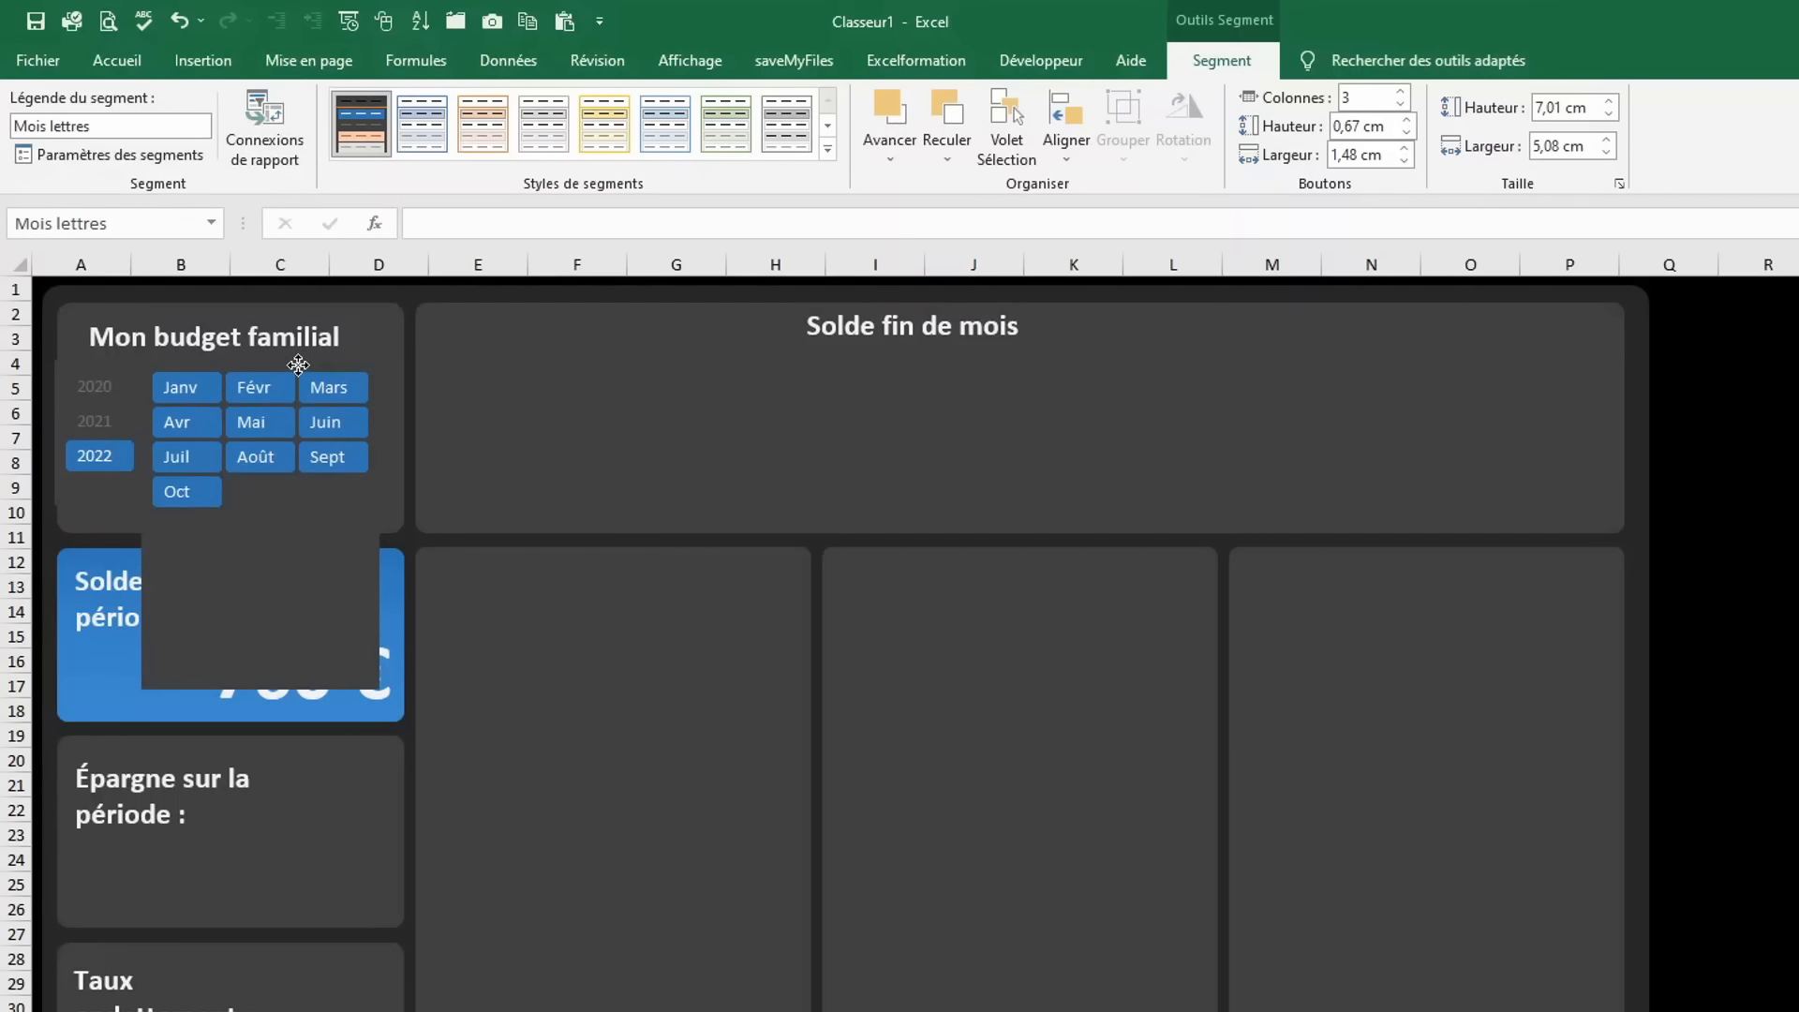
left_click_drag(261, 689, 261, 518)
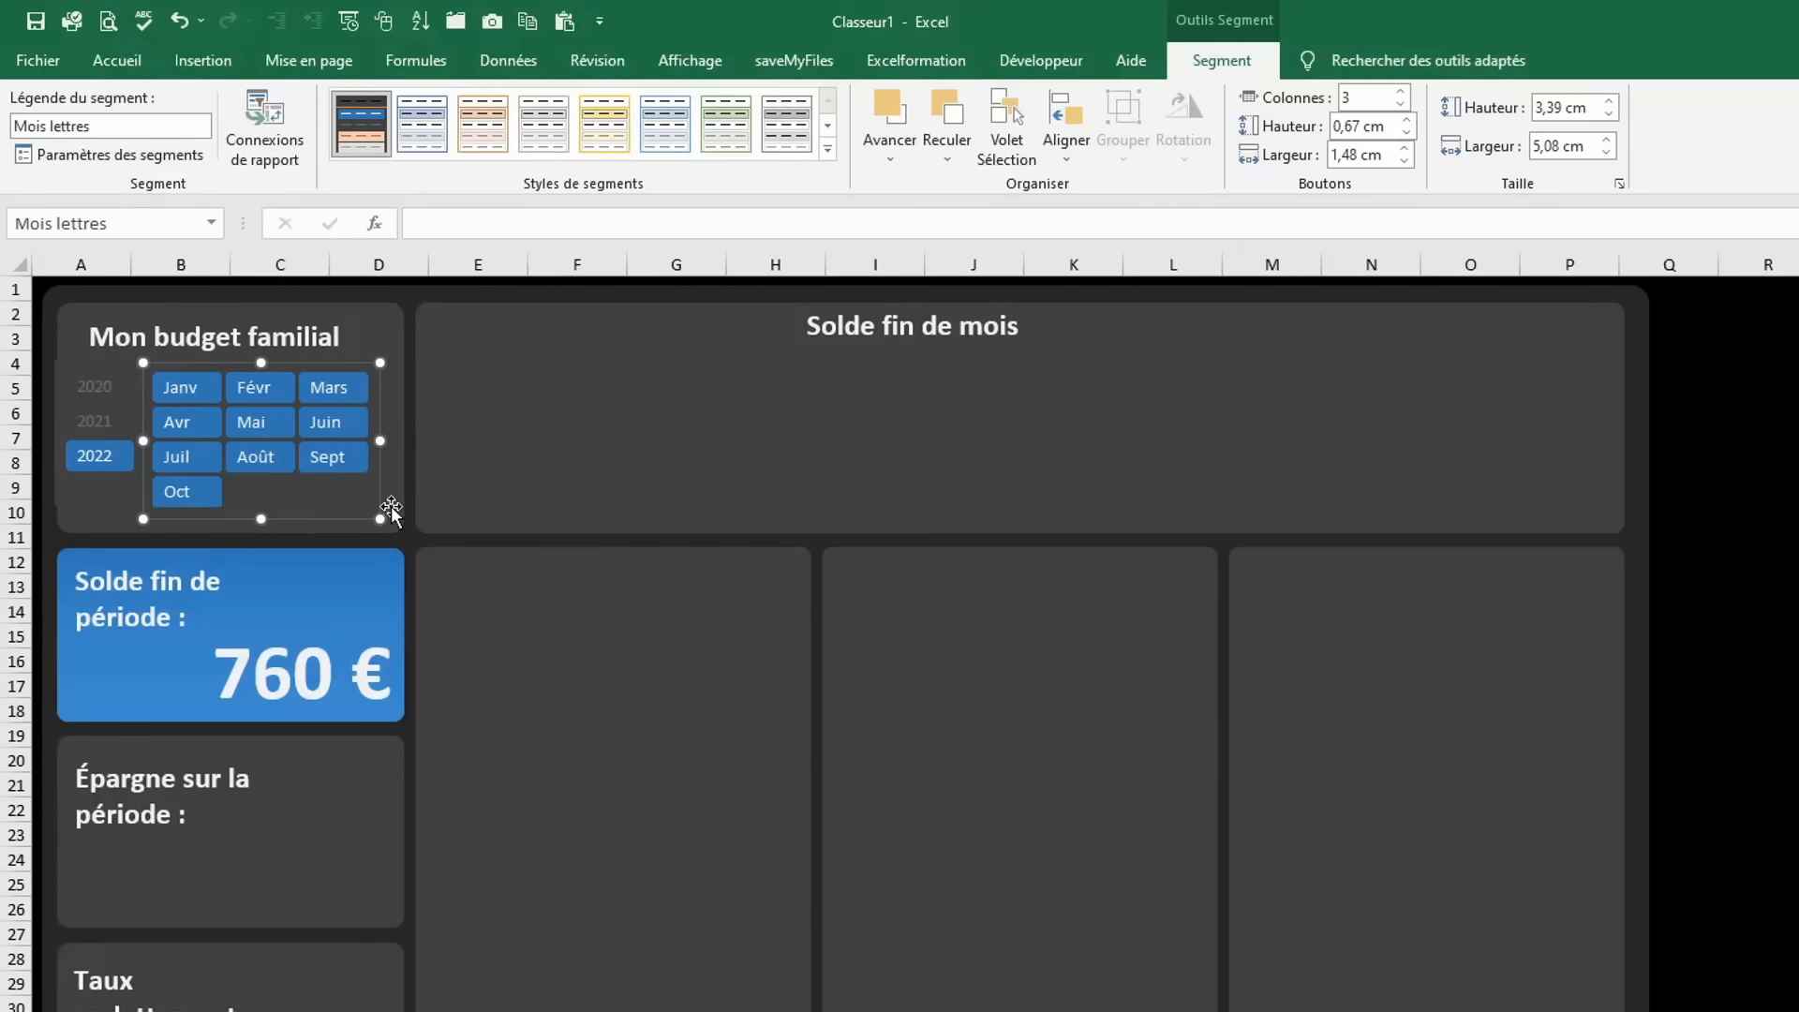
Test the Année slicer by filtering the dashboard on 2021 and returning to 2022.
left_click(414, 539)
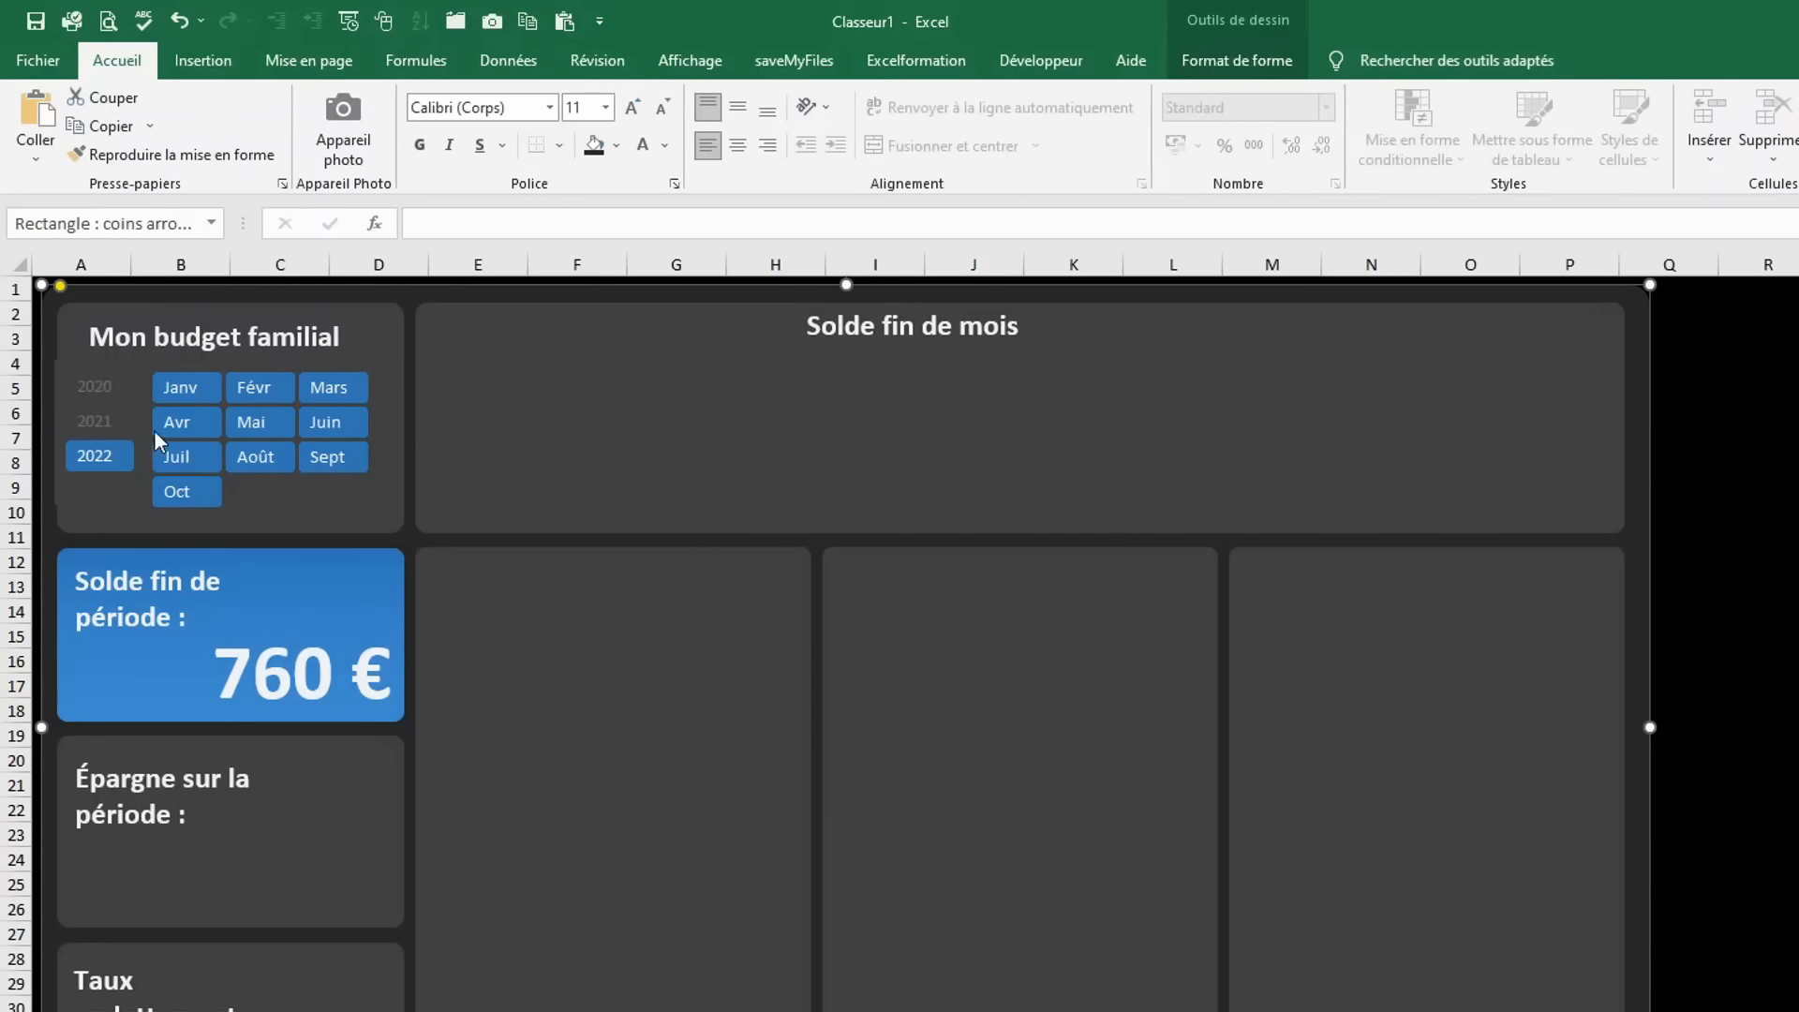
left_click(97, 429)
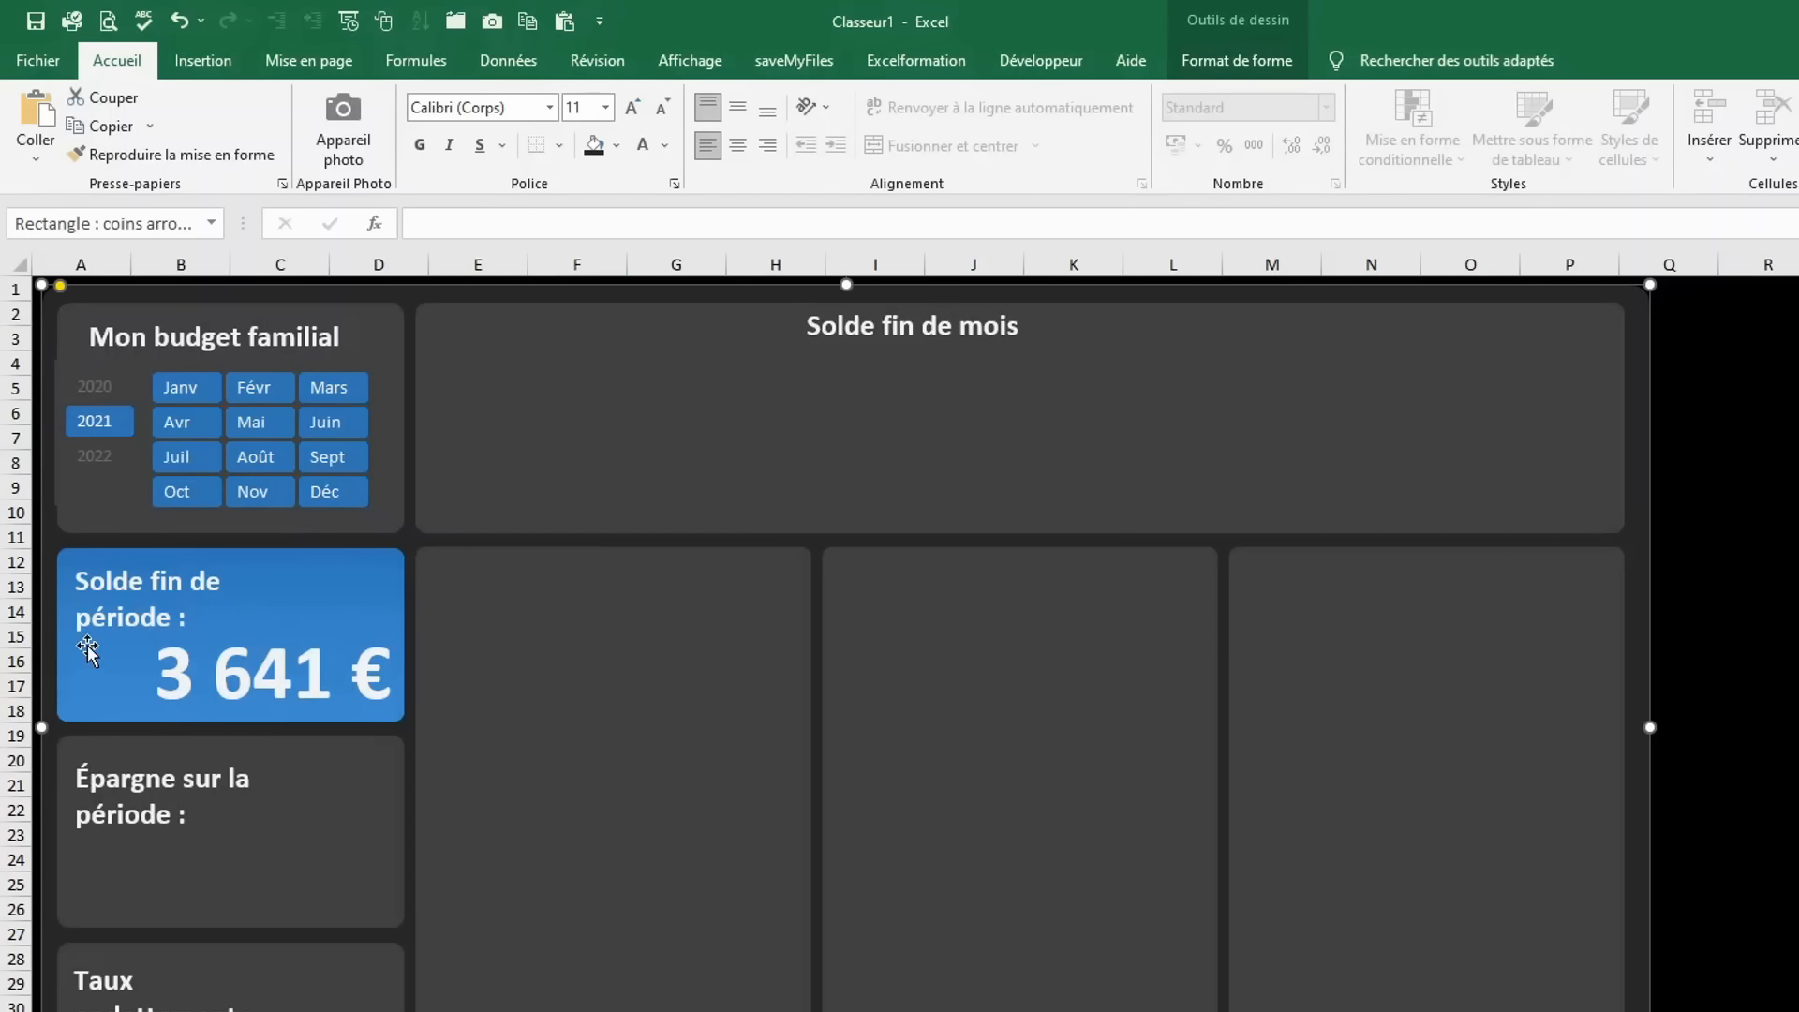
left_click(98, 456)
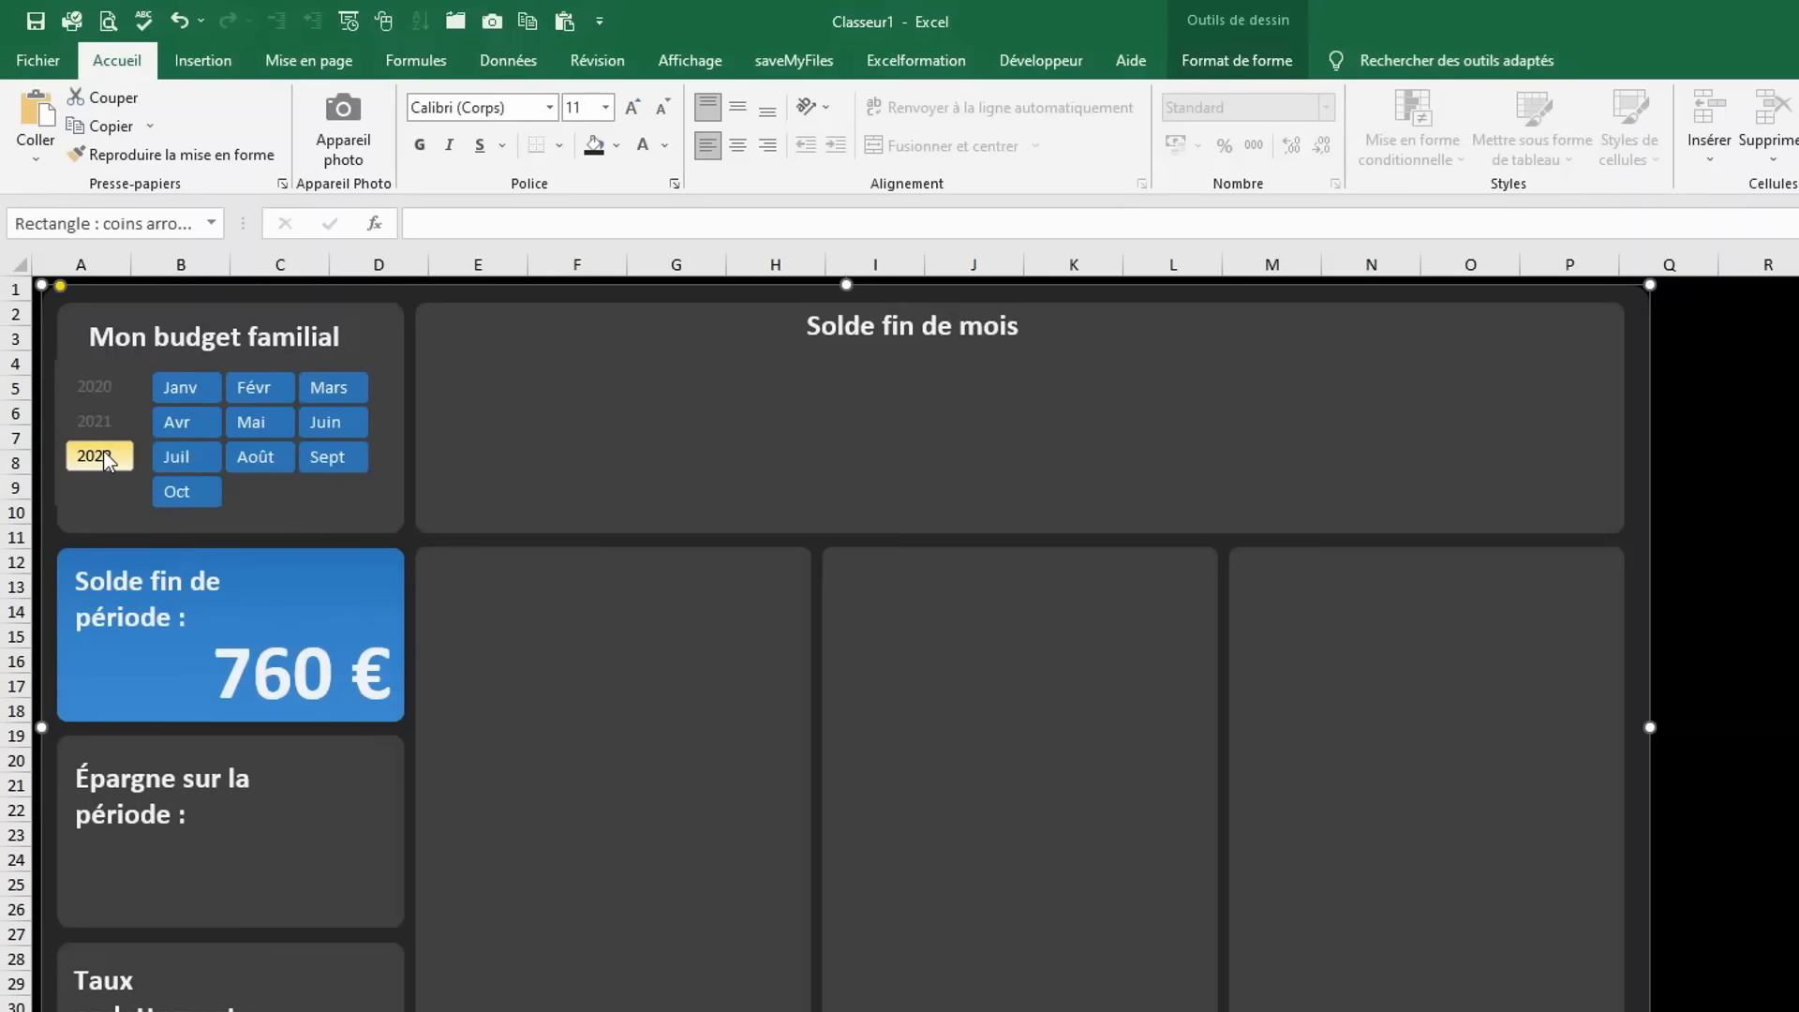
Duplicate the Solde fin de période amount text box and place the copy in the Épargne sur la période block.
left_click(273, 649)
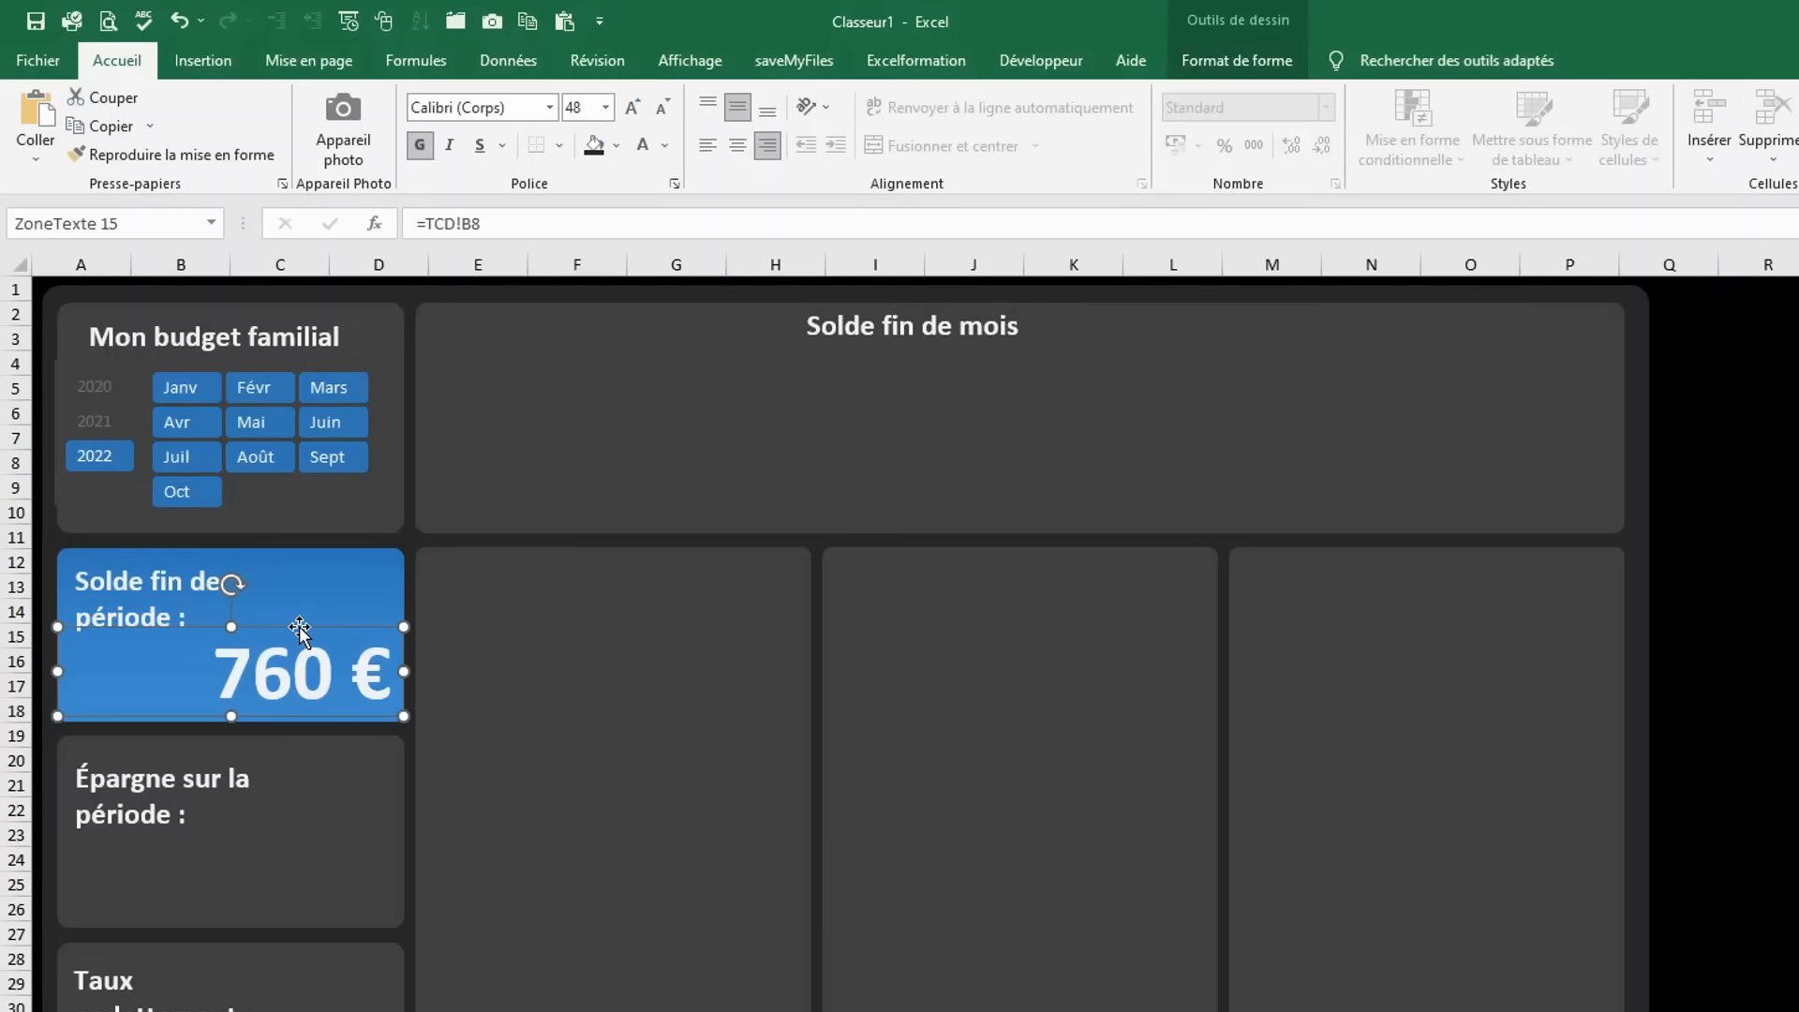
key("ctrl+d")
left_click_drag(309, 660, 282, 916)
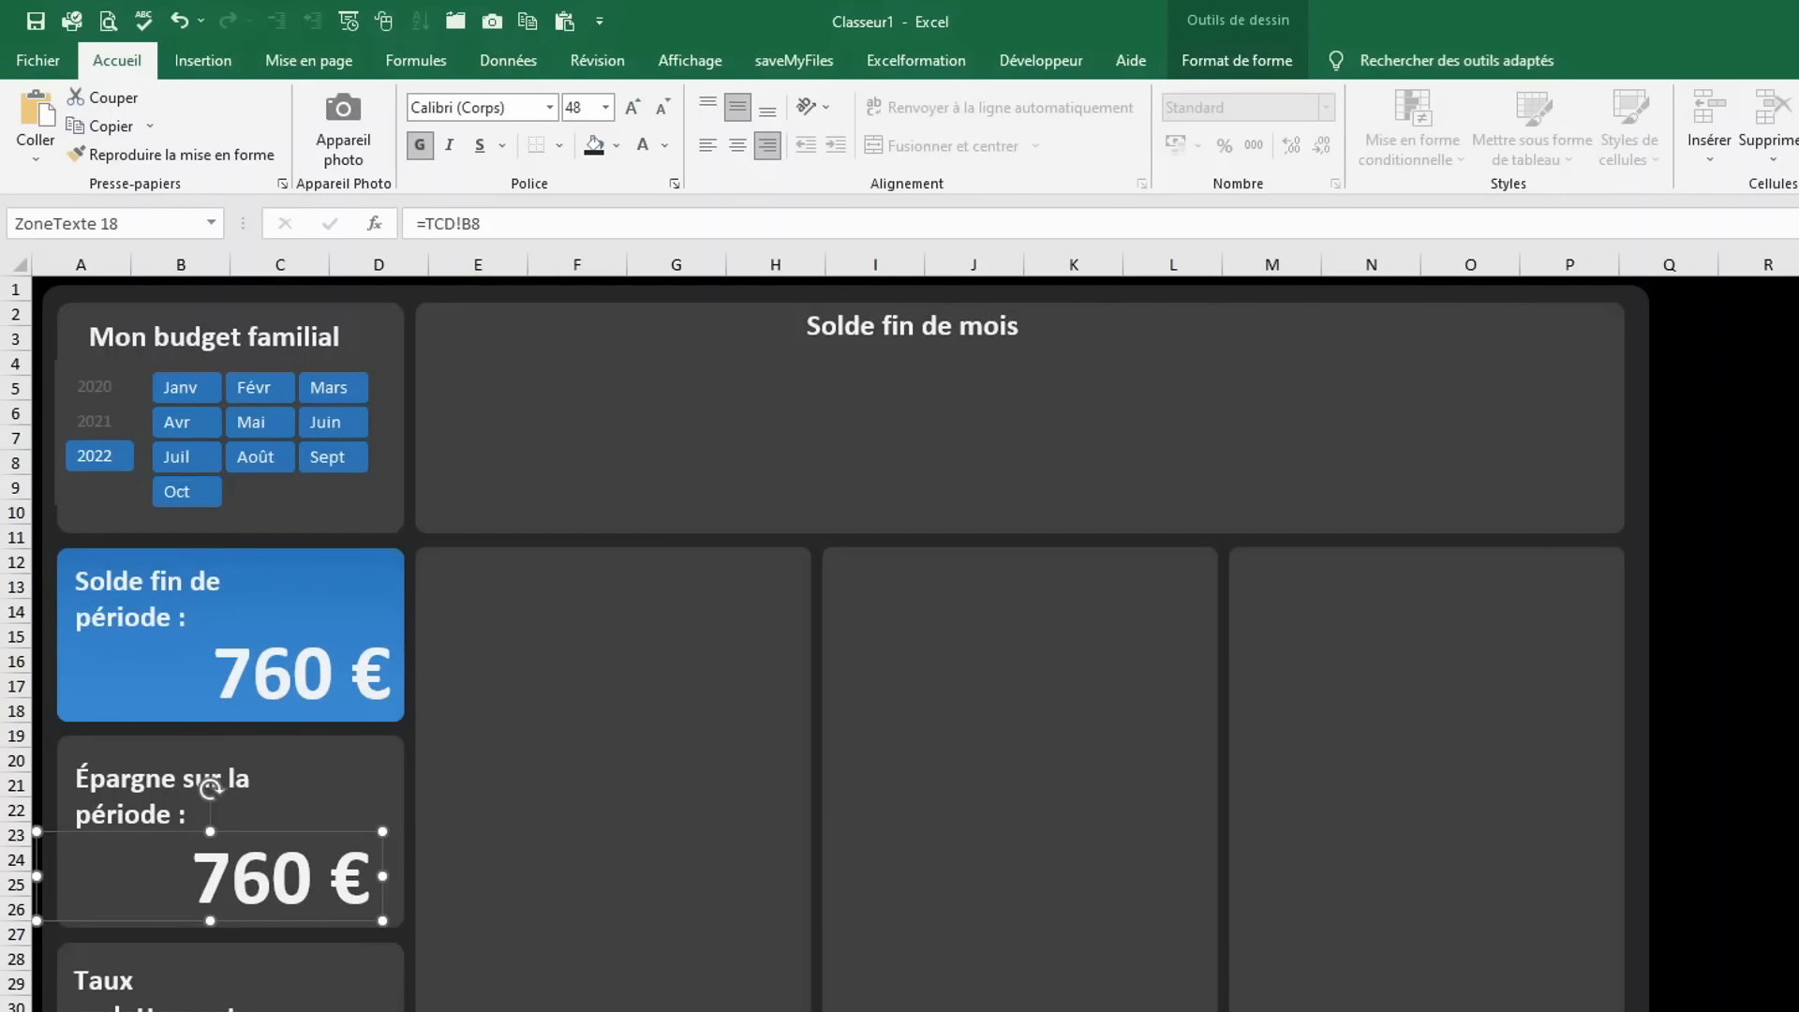
Check the savings cell on the TCD sheet and link the duplicated text box to =TCD!N6.
key("ctrl+Page_Down")
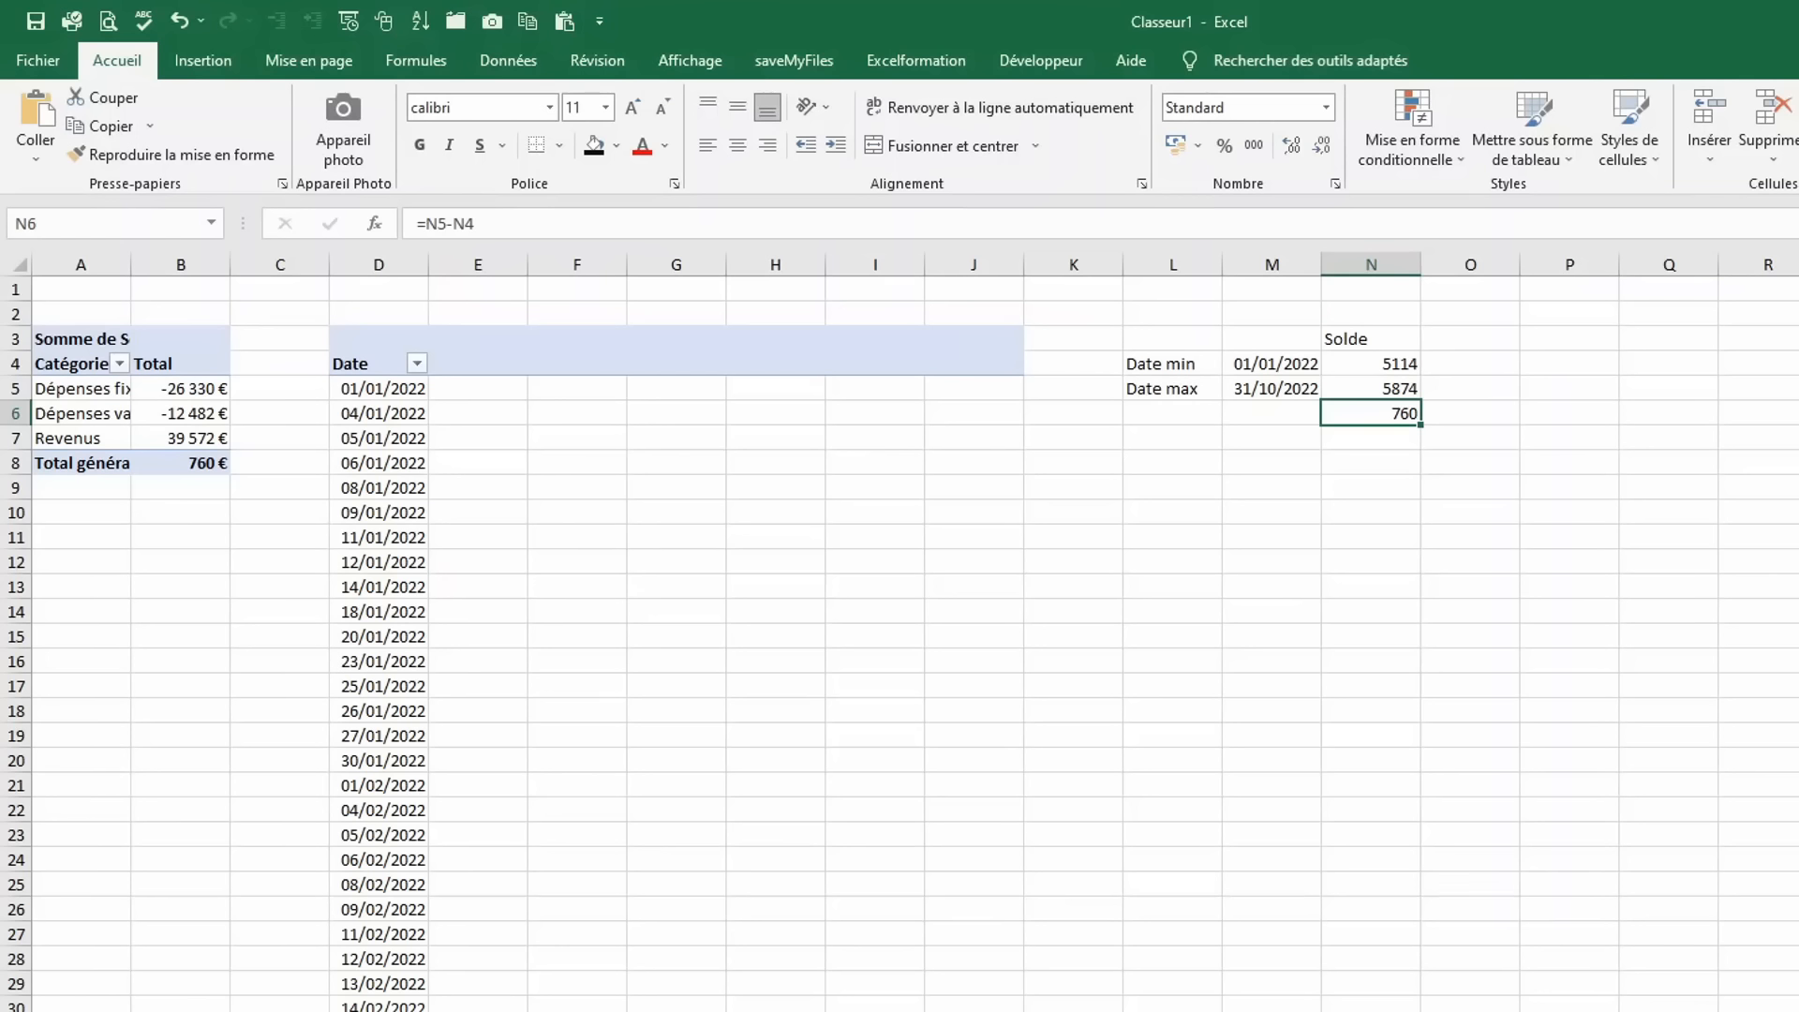
left_click(253, 1011)
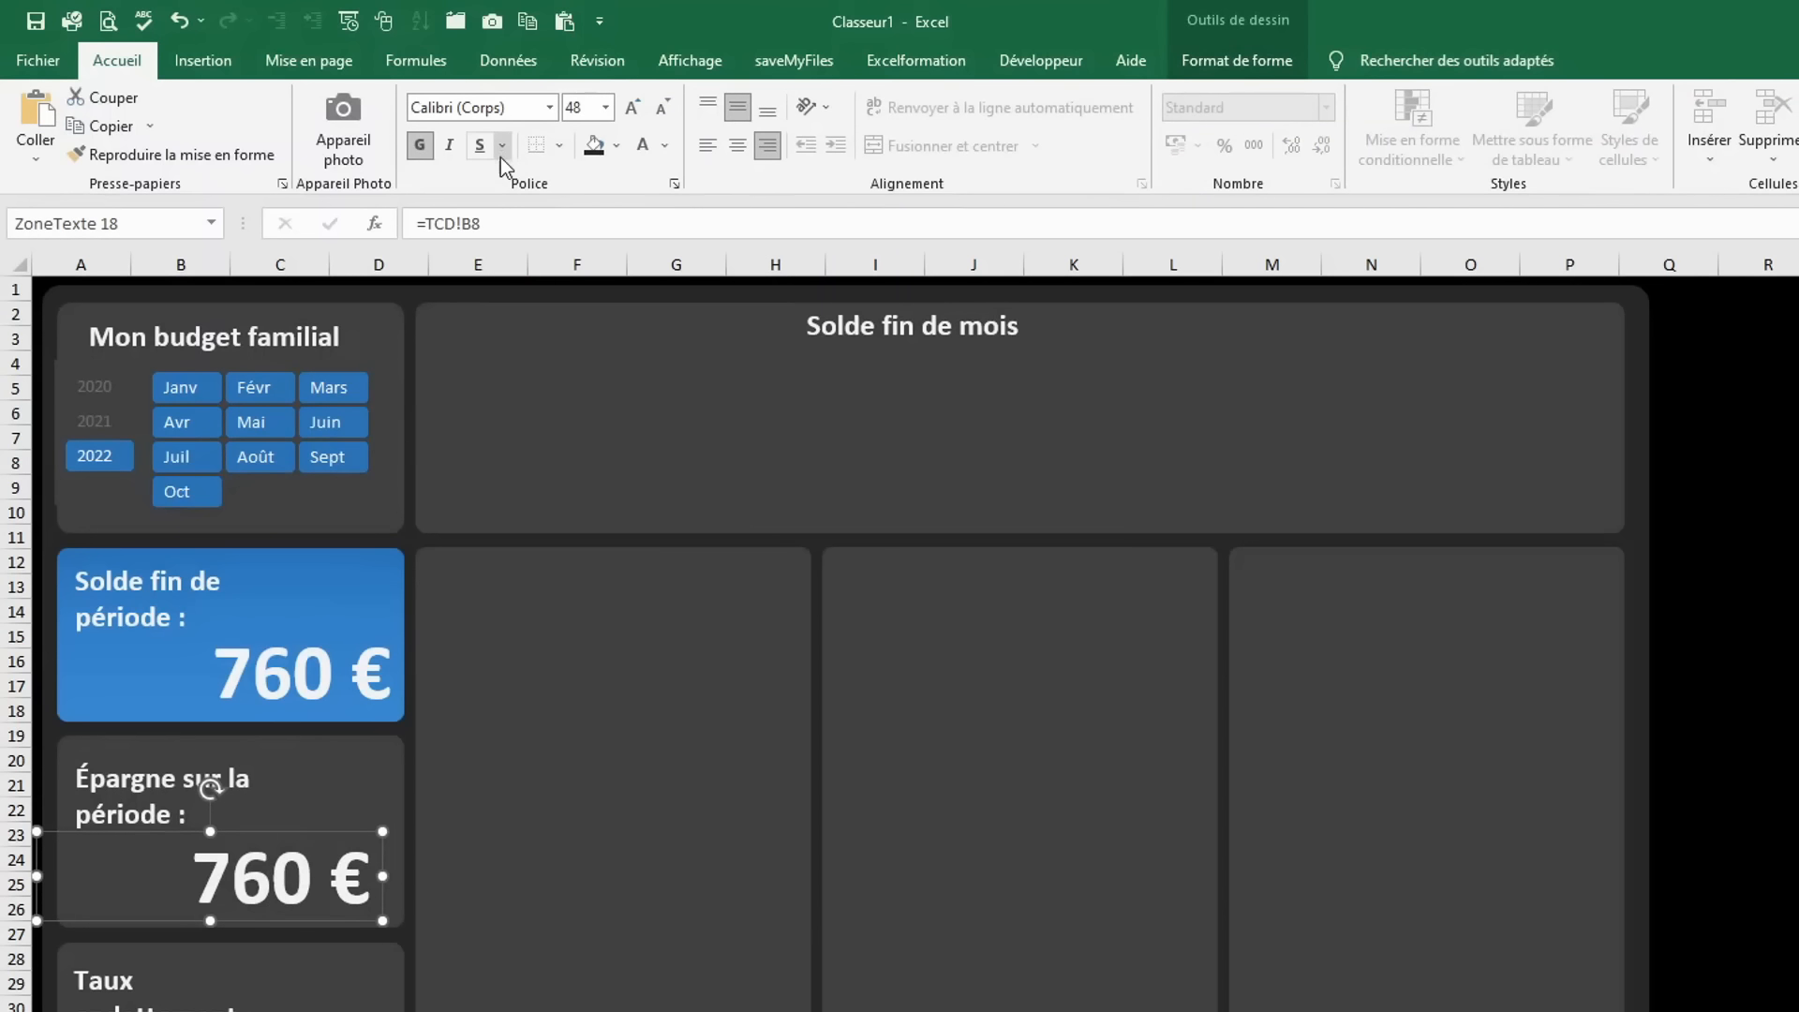
left_click(504, 229)
key("BackSpace")
key("BackSpace")
type("n6")
key("Return")
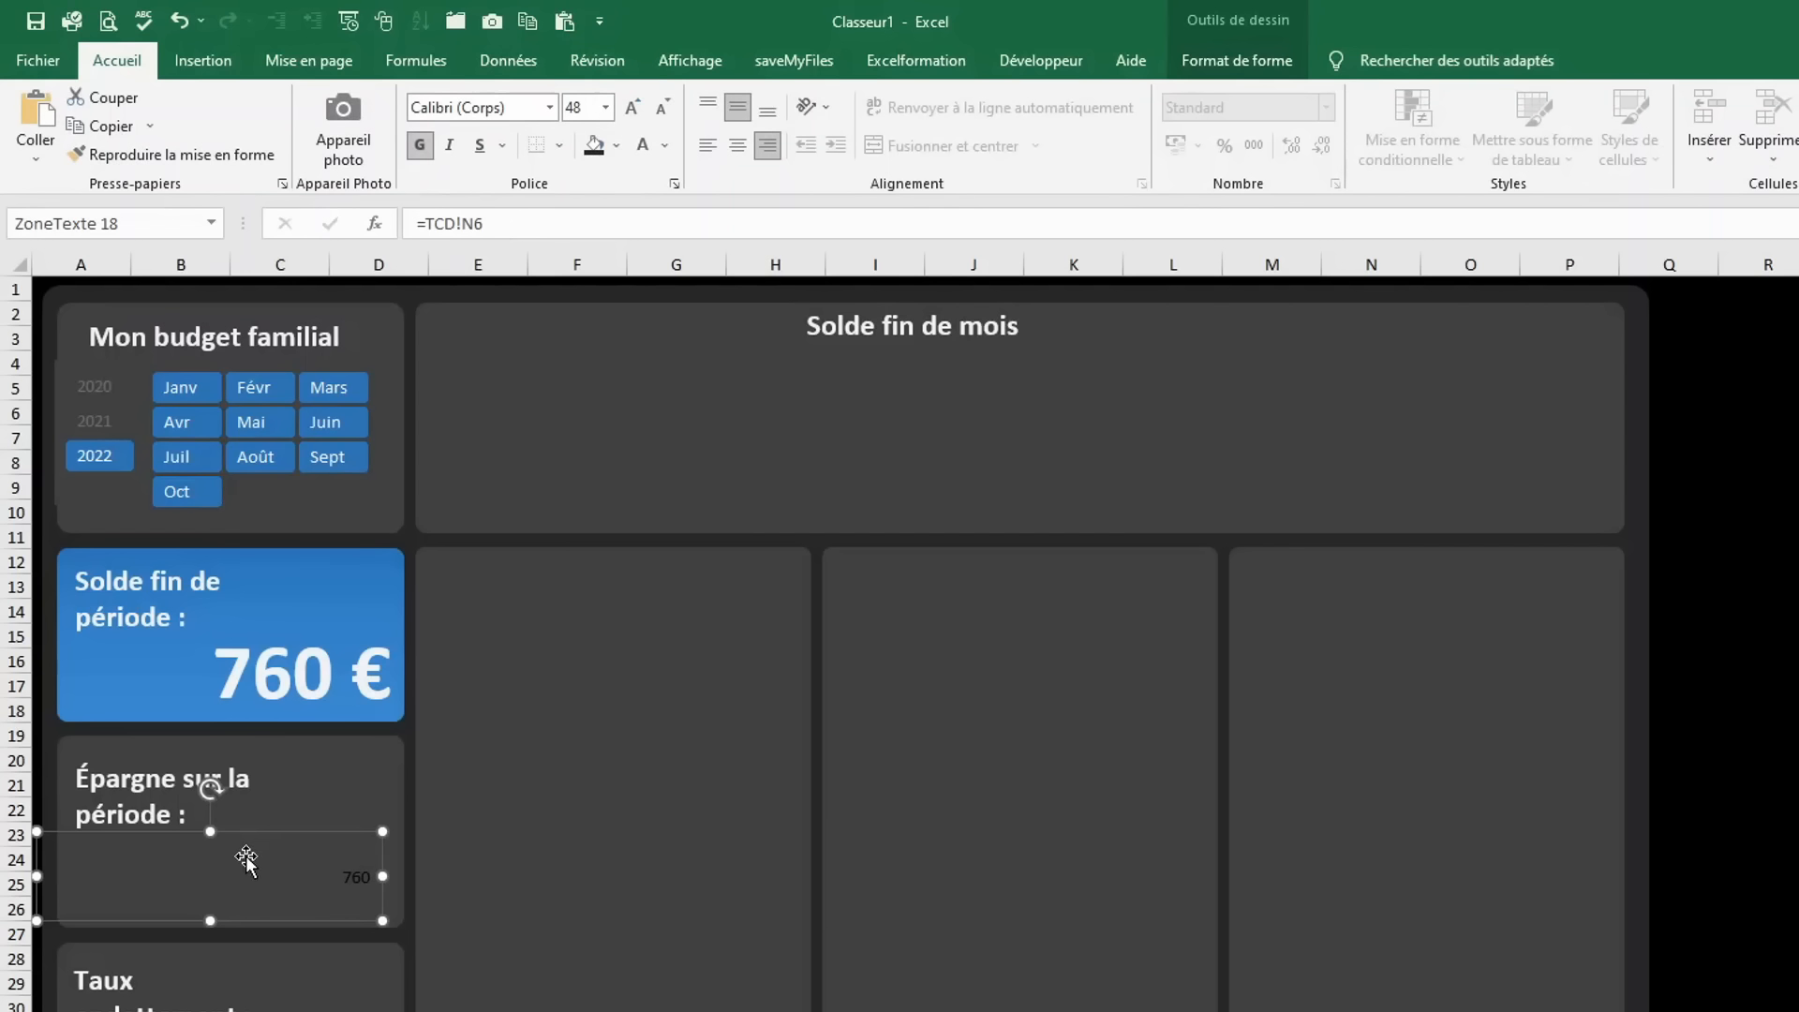
Copy the formatting of the Solde fin de période amount onto the Épargne sur la période amount with the format painter.
left_click(267, 681)
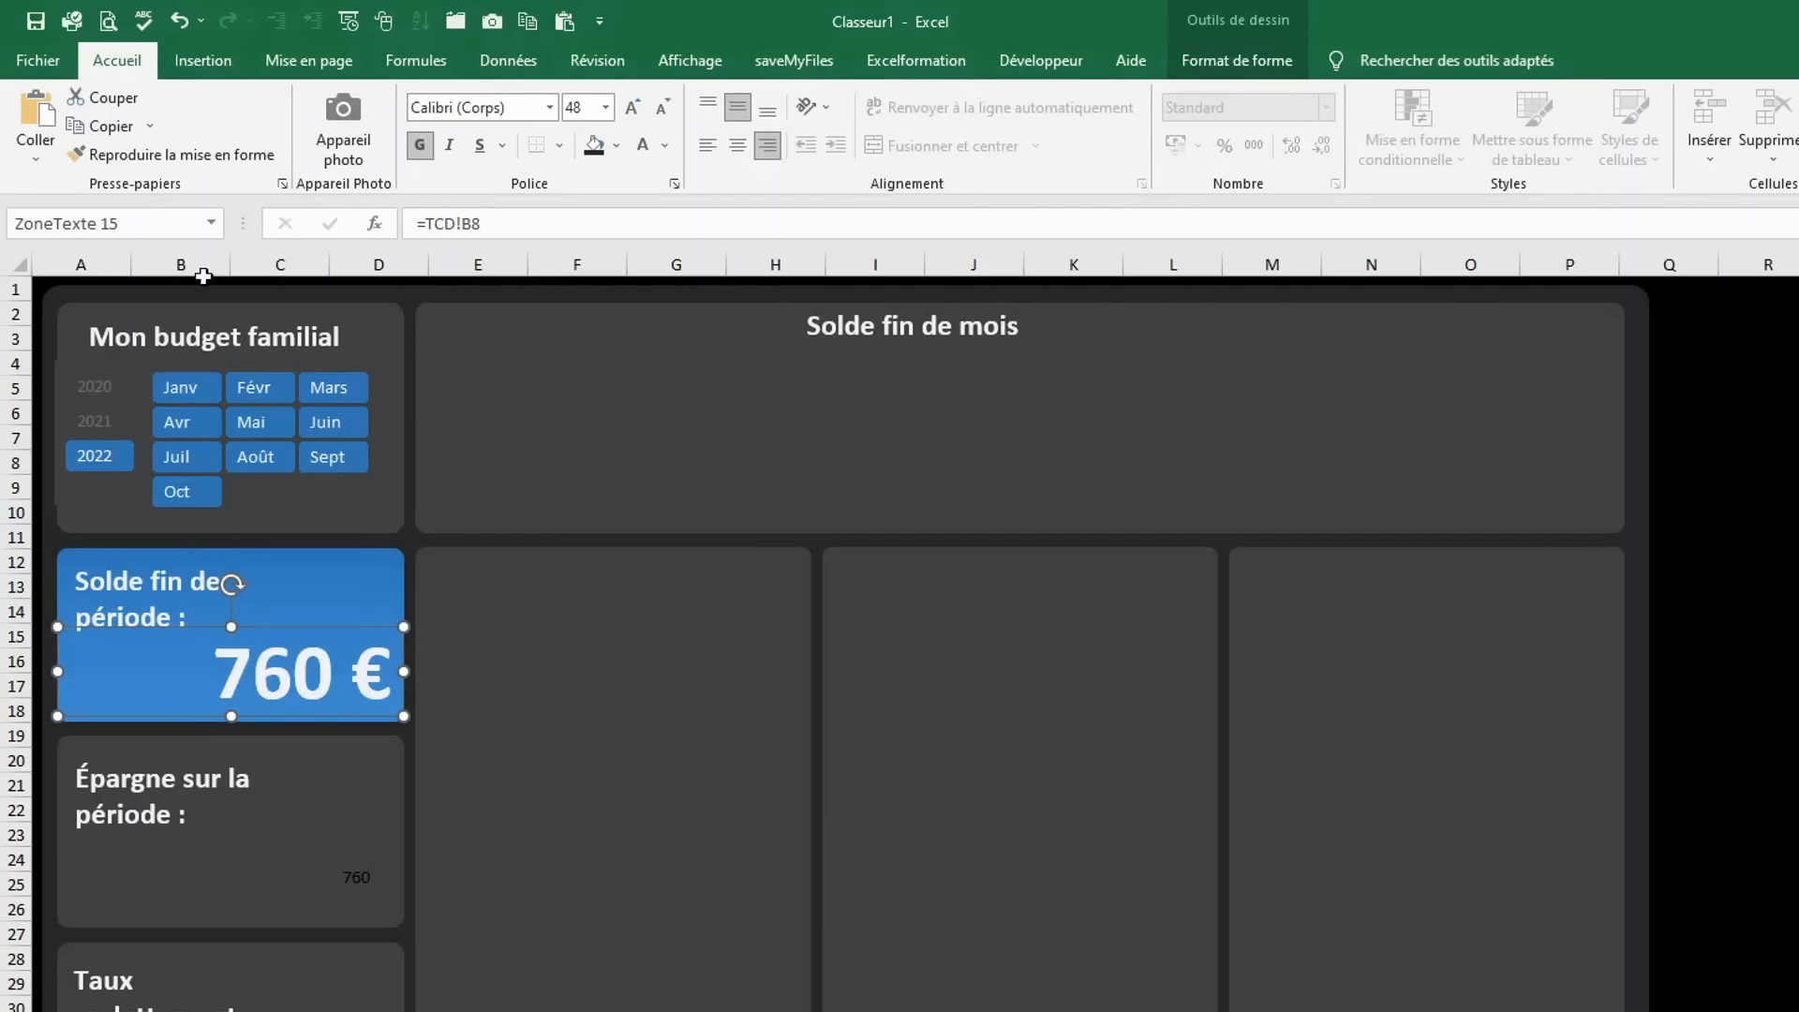
left_click(208, 157)
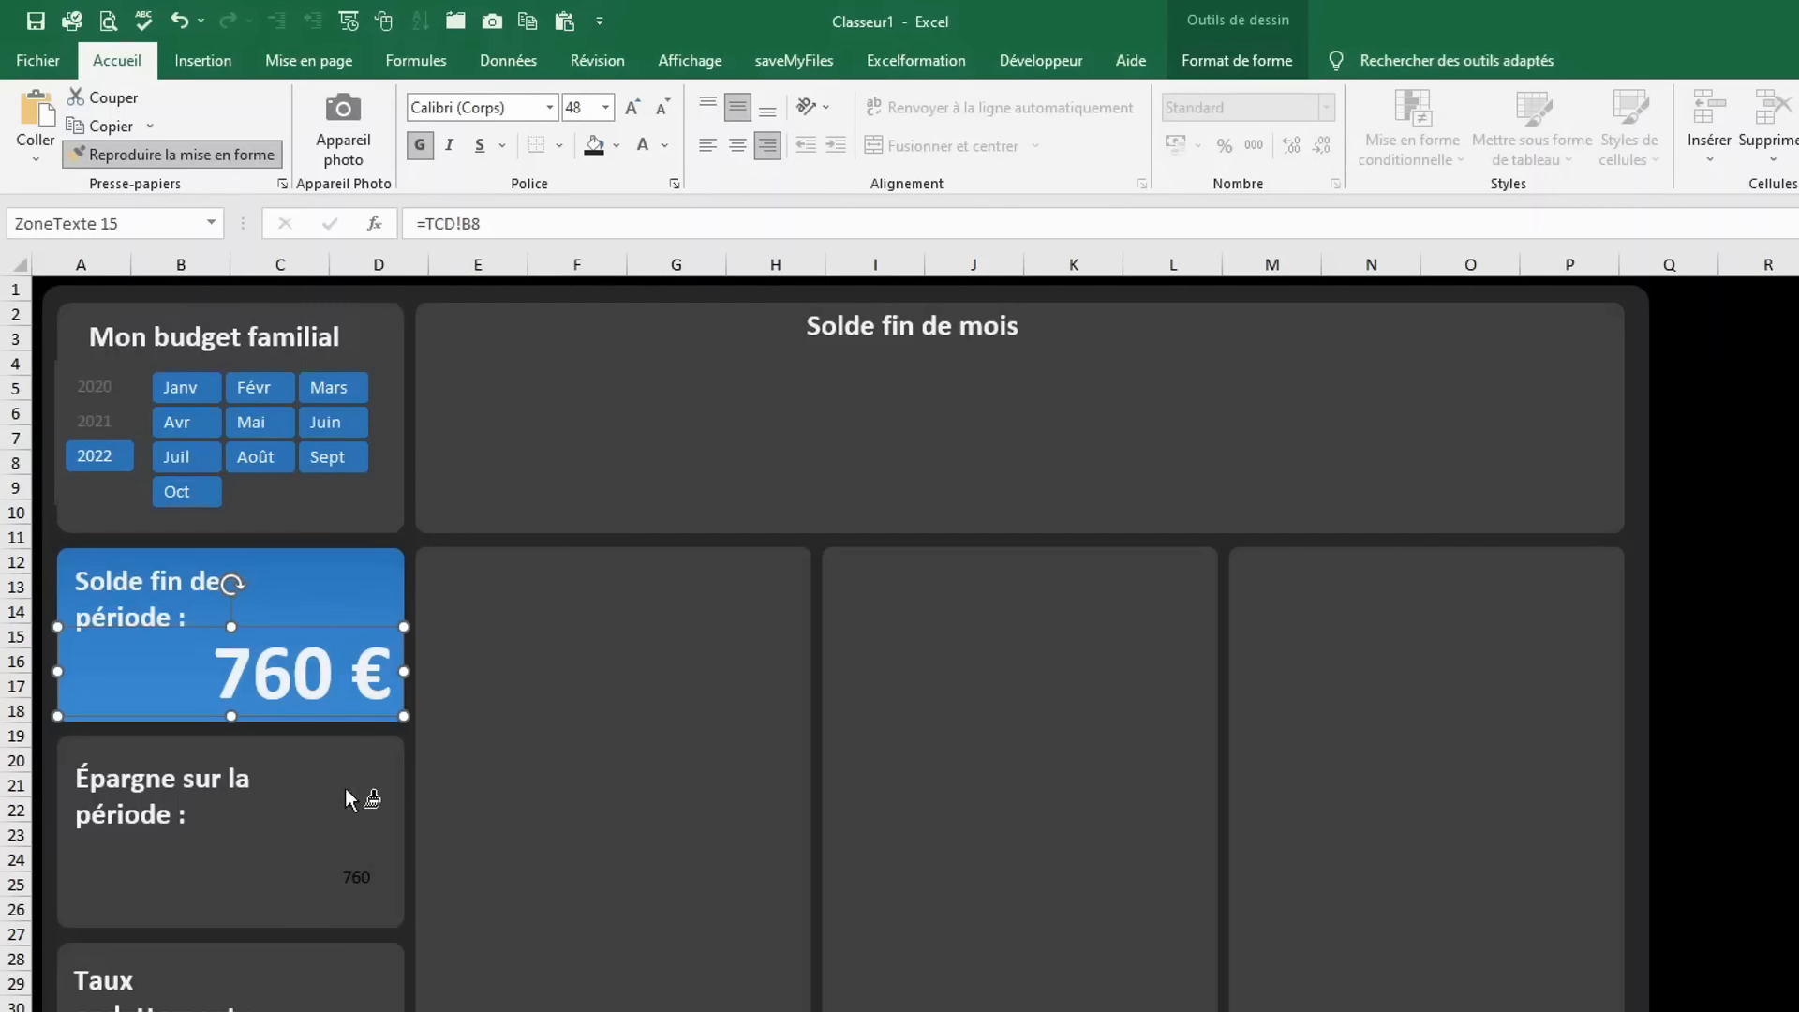
left_click(316, 871)
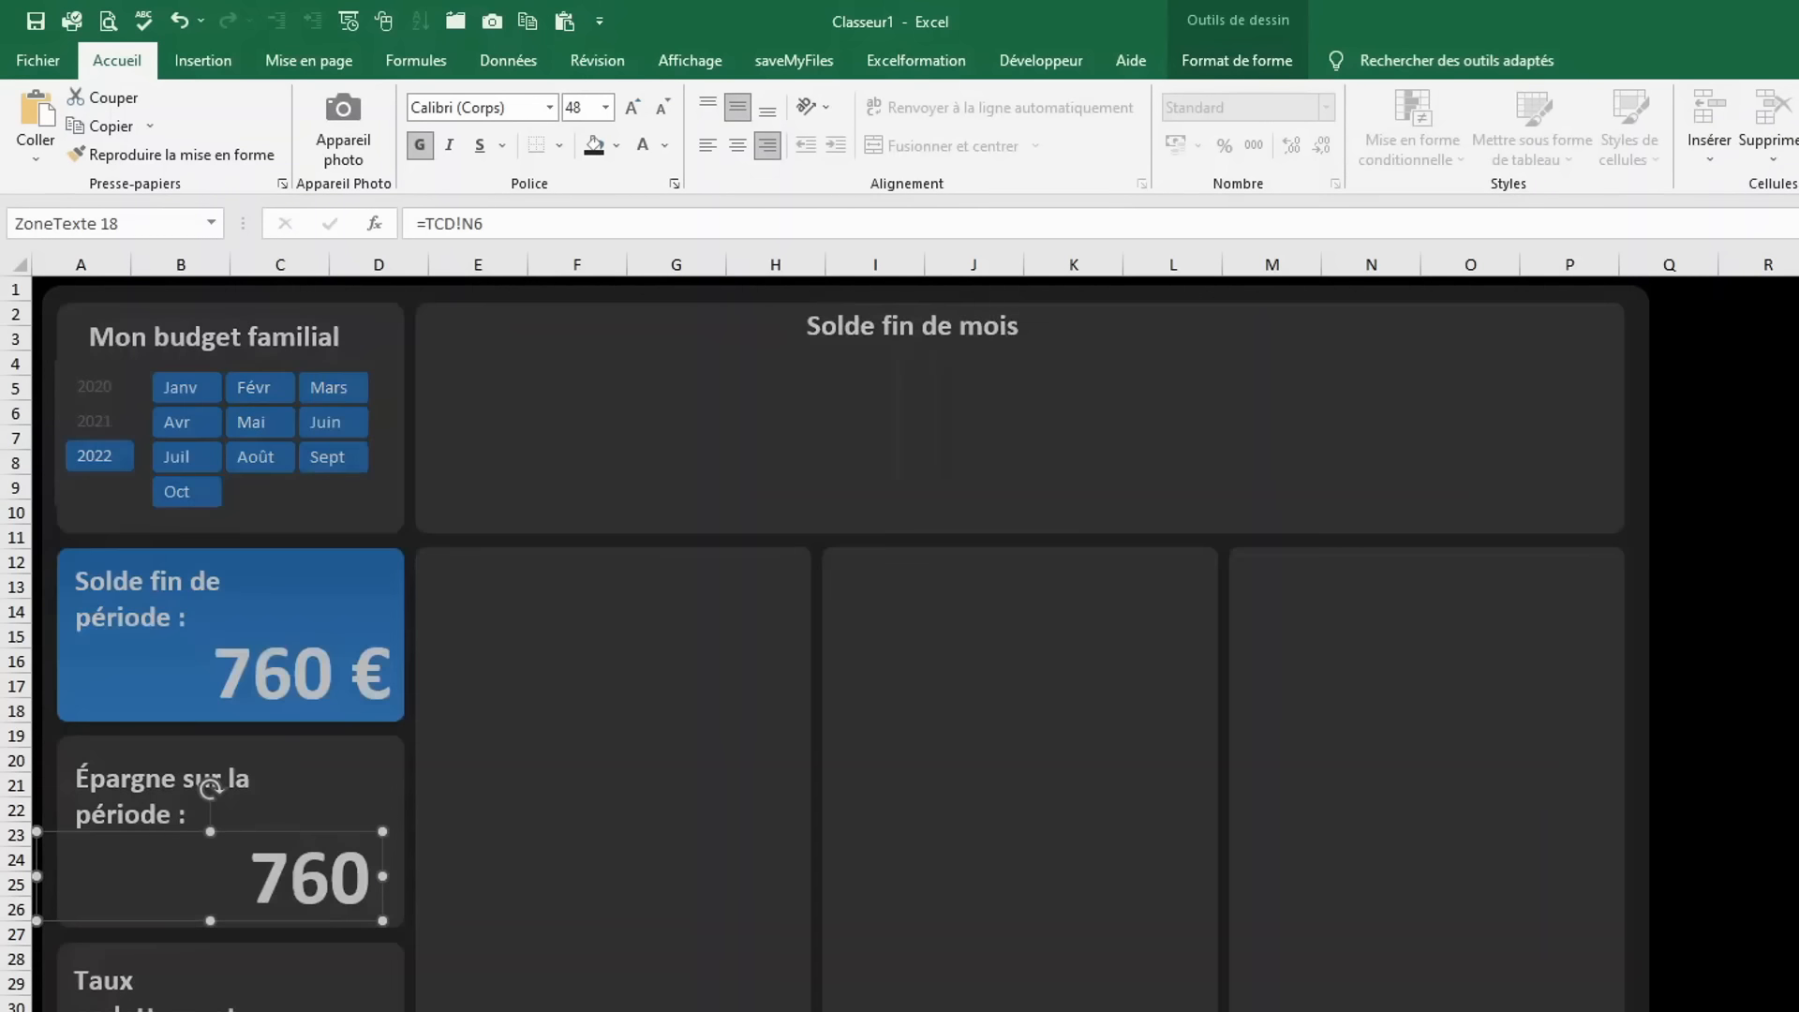
Format the savings cell N6 on the TCD sheet as euro currency with no decimals.
left_click(487, 1011)
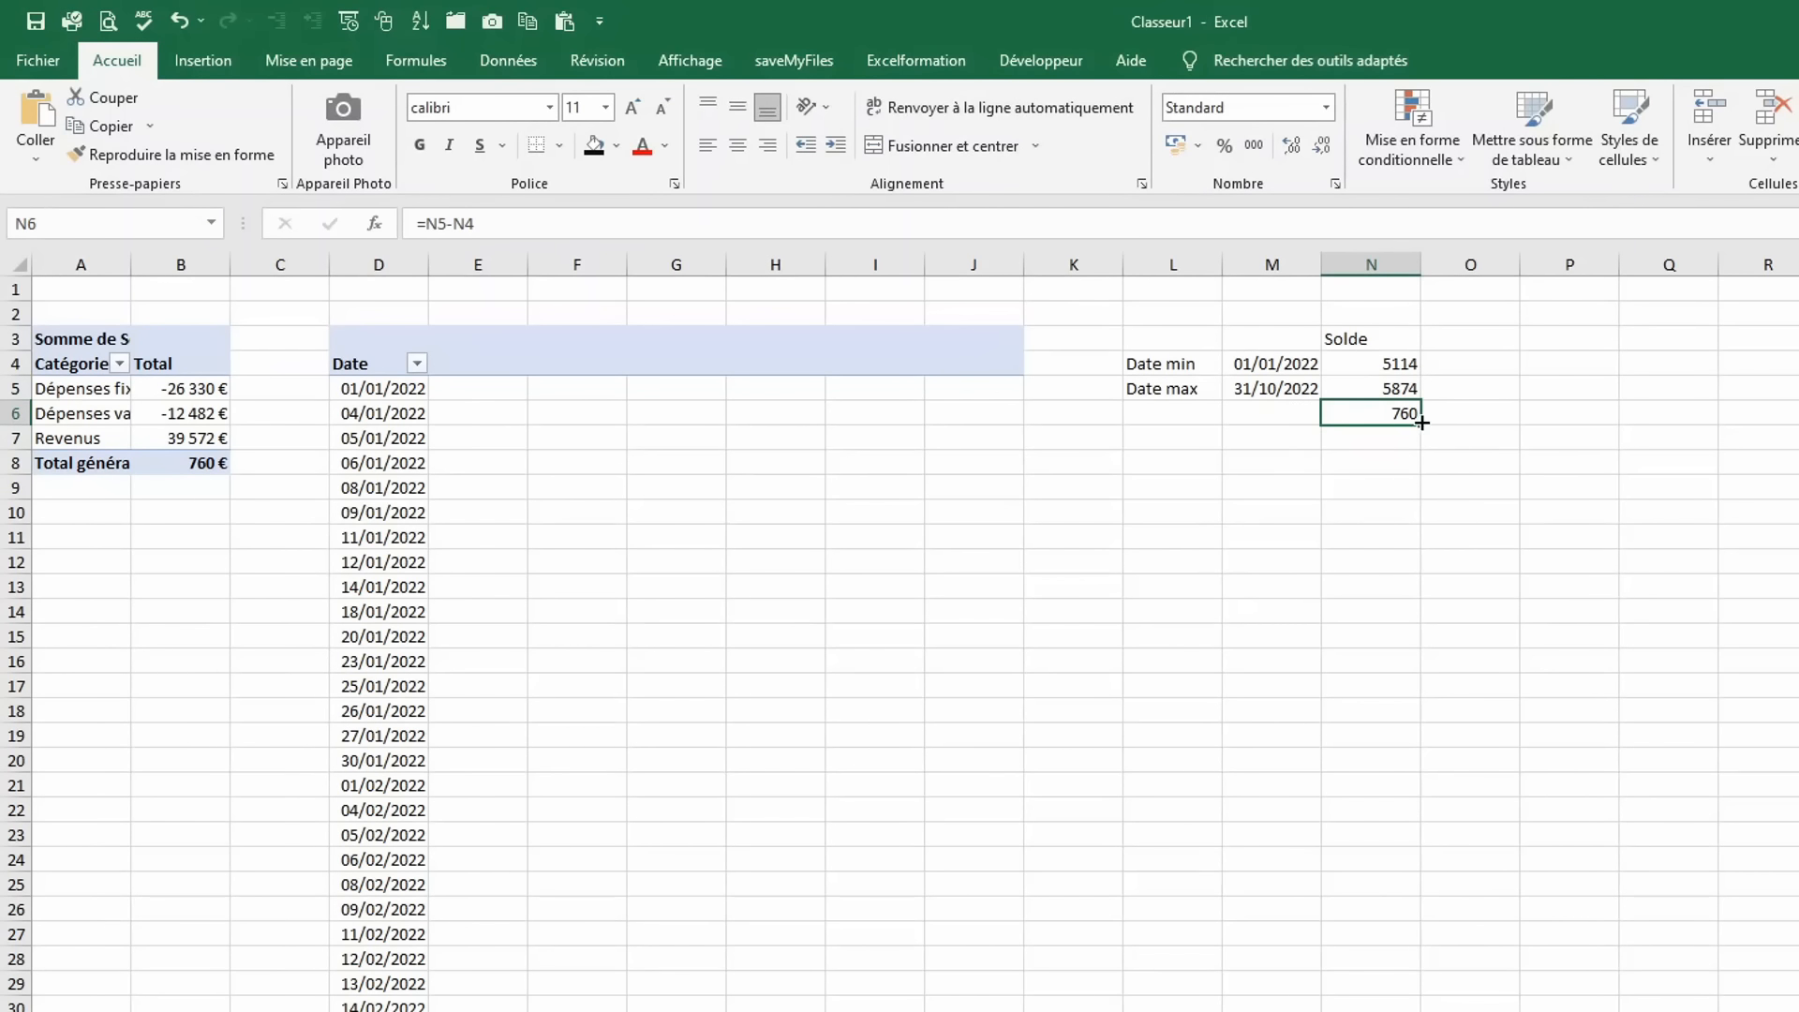
key("ctrl+shift+dollar")
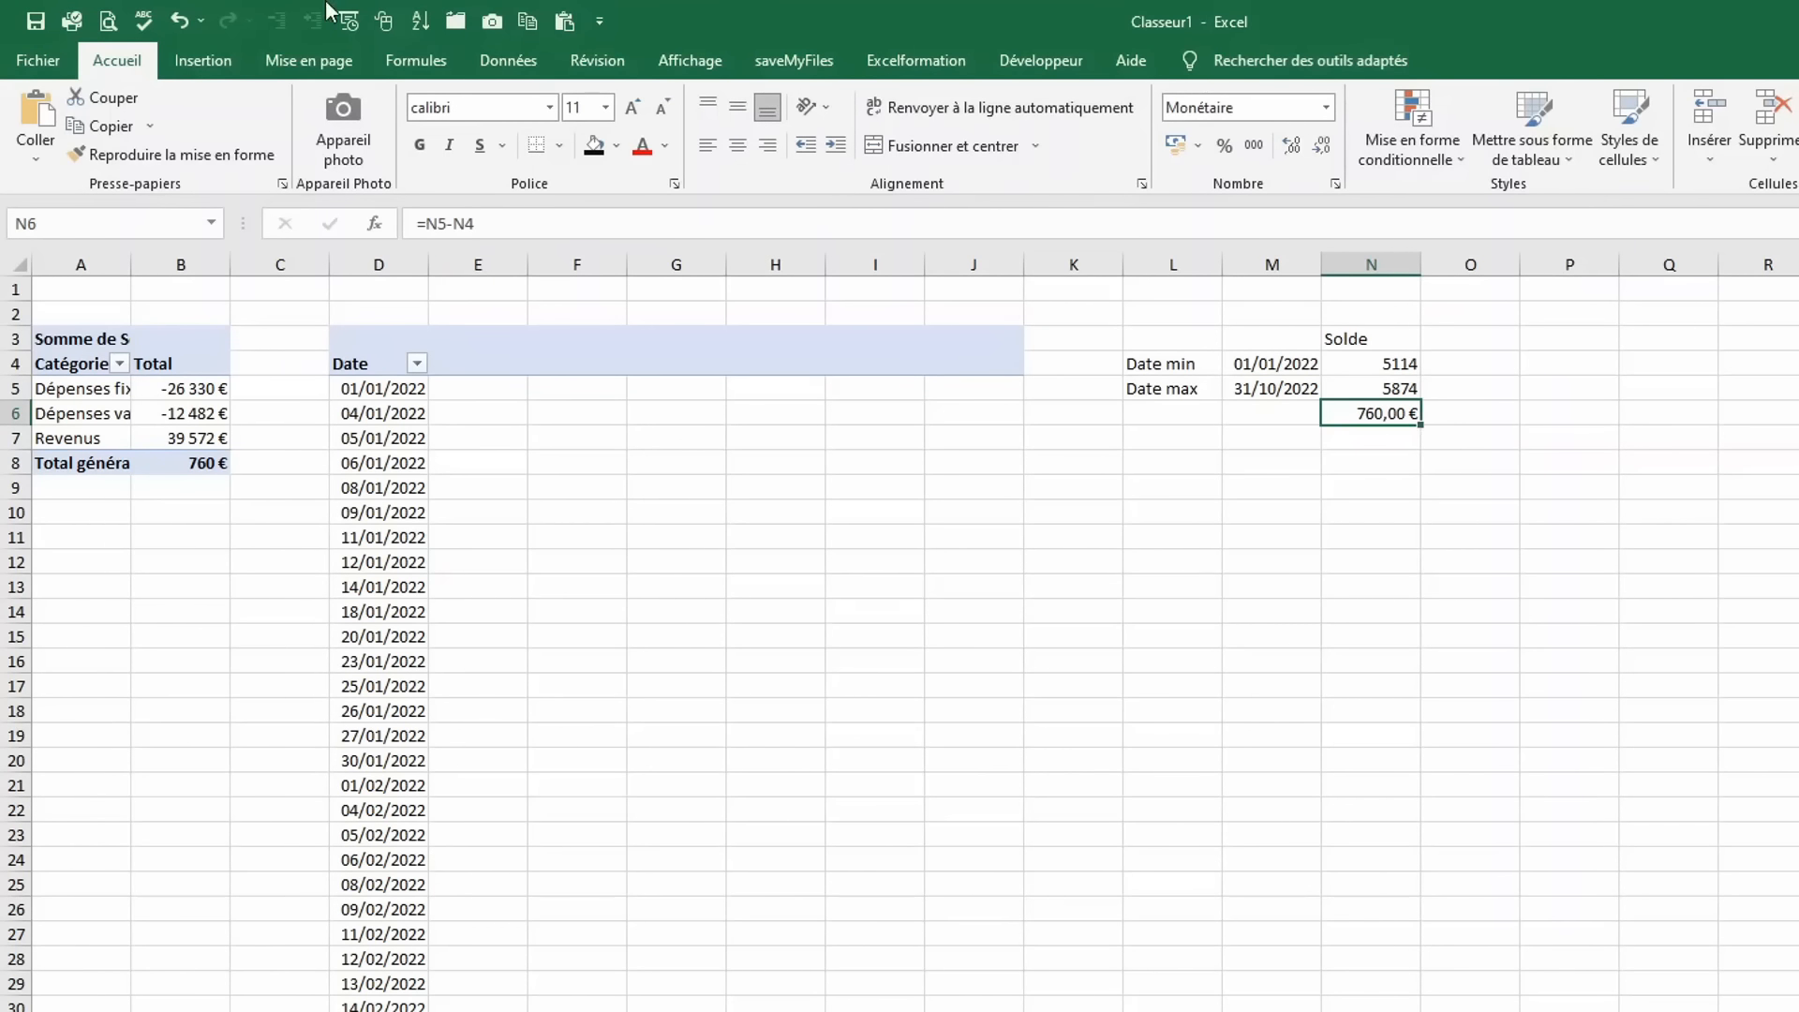
left_click(1322, 146)
left_click(1321, 146)
Give N6 the custom number format +# ##0 €;-# ##0 € without the red colour code, and return to the dashboard.
right_click(1406, 419)
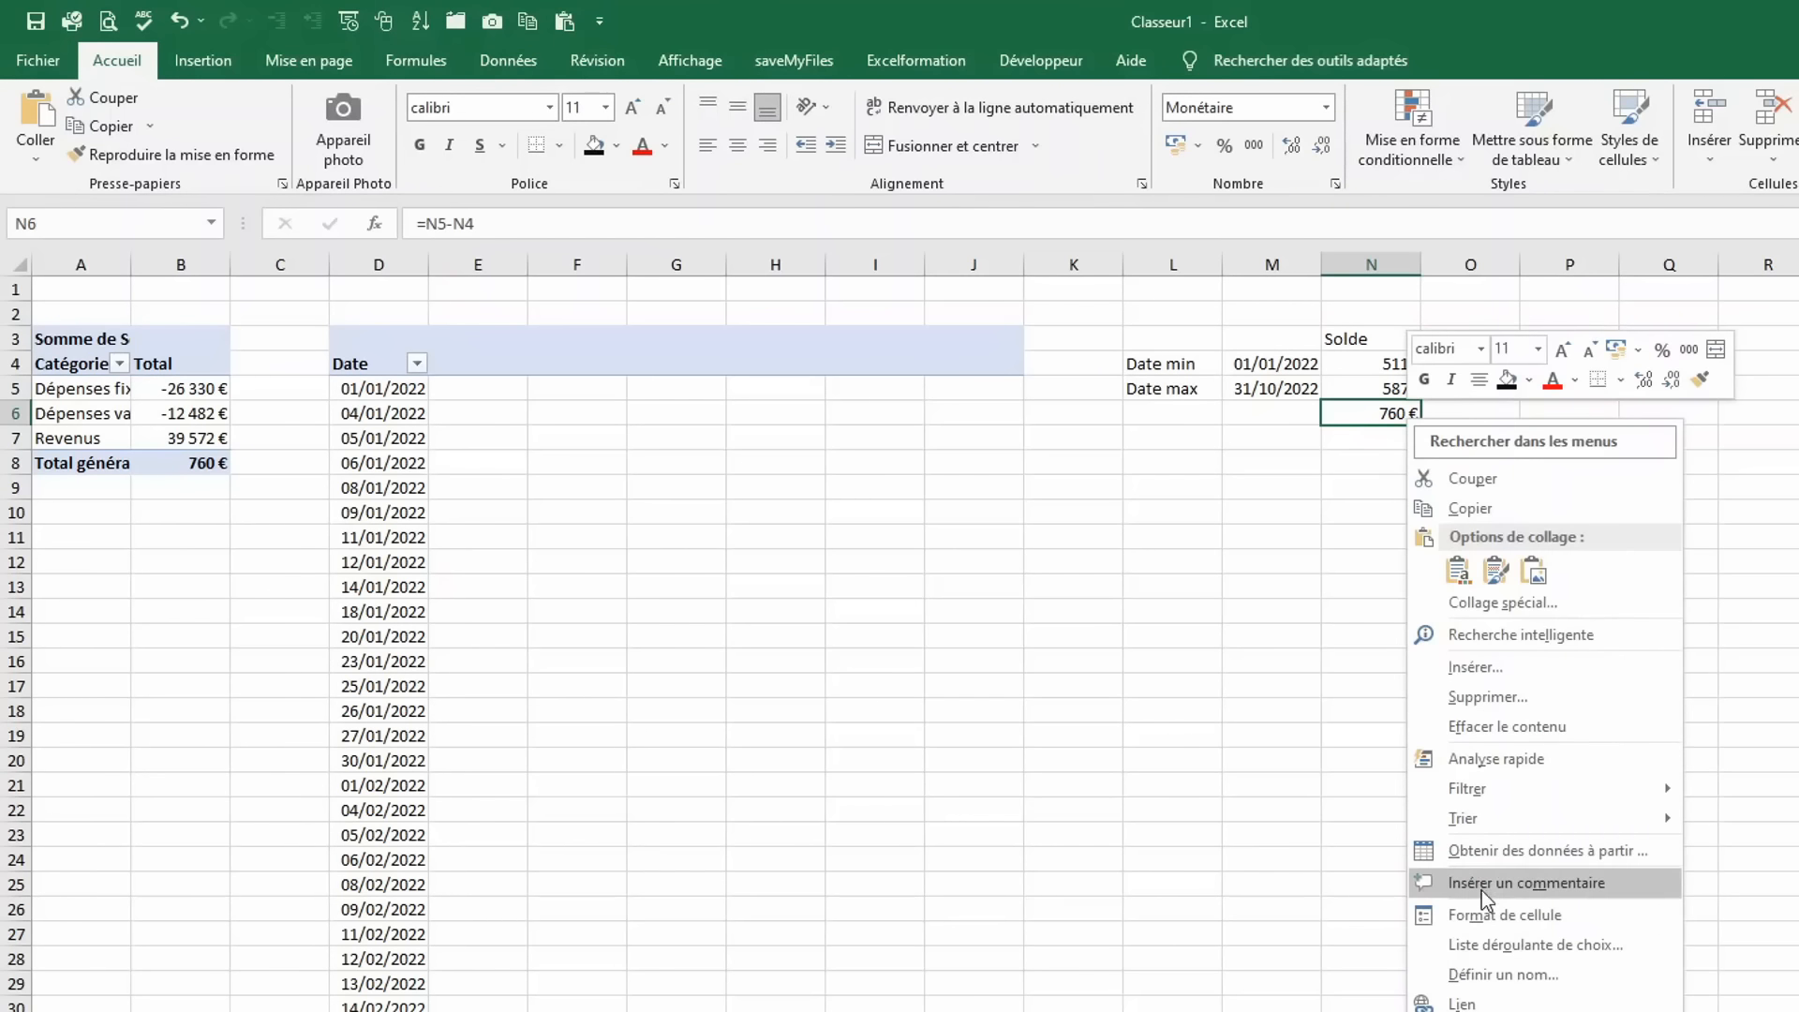
left_click(1481, 914)
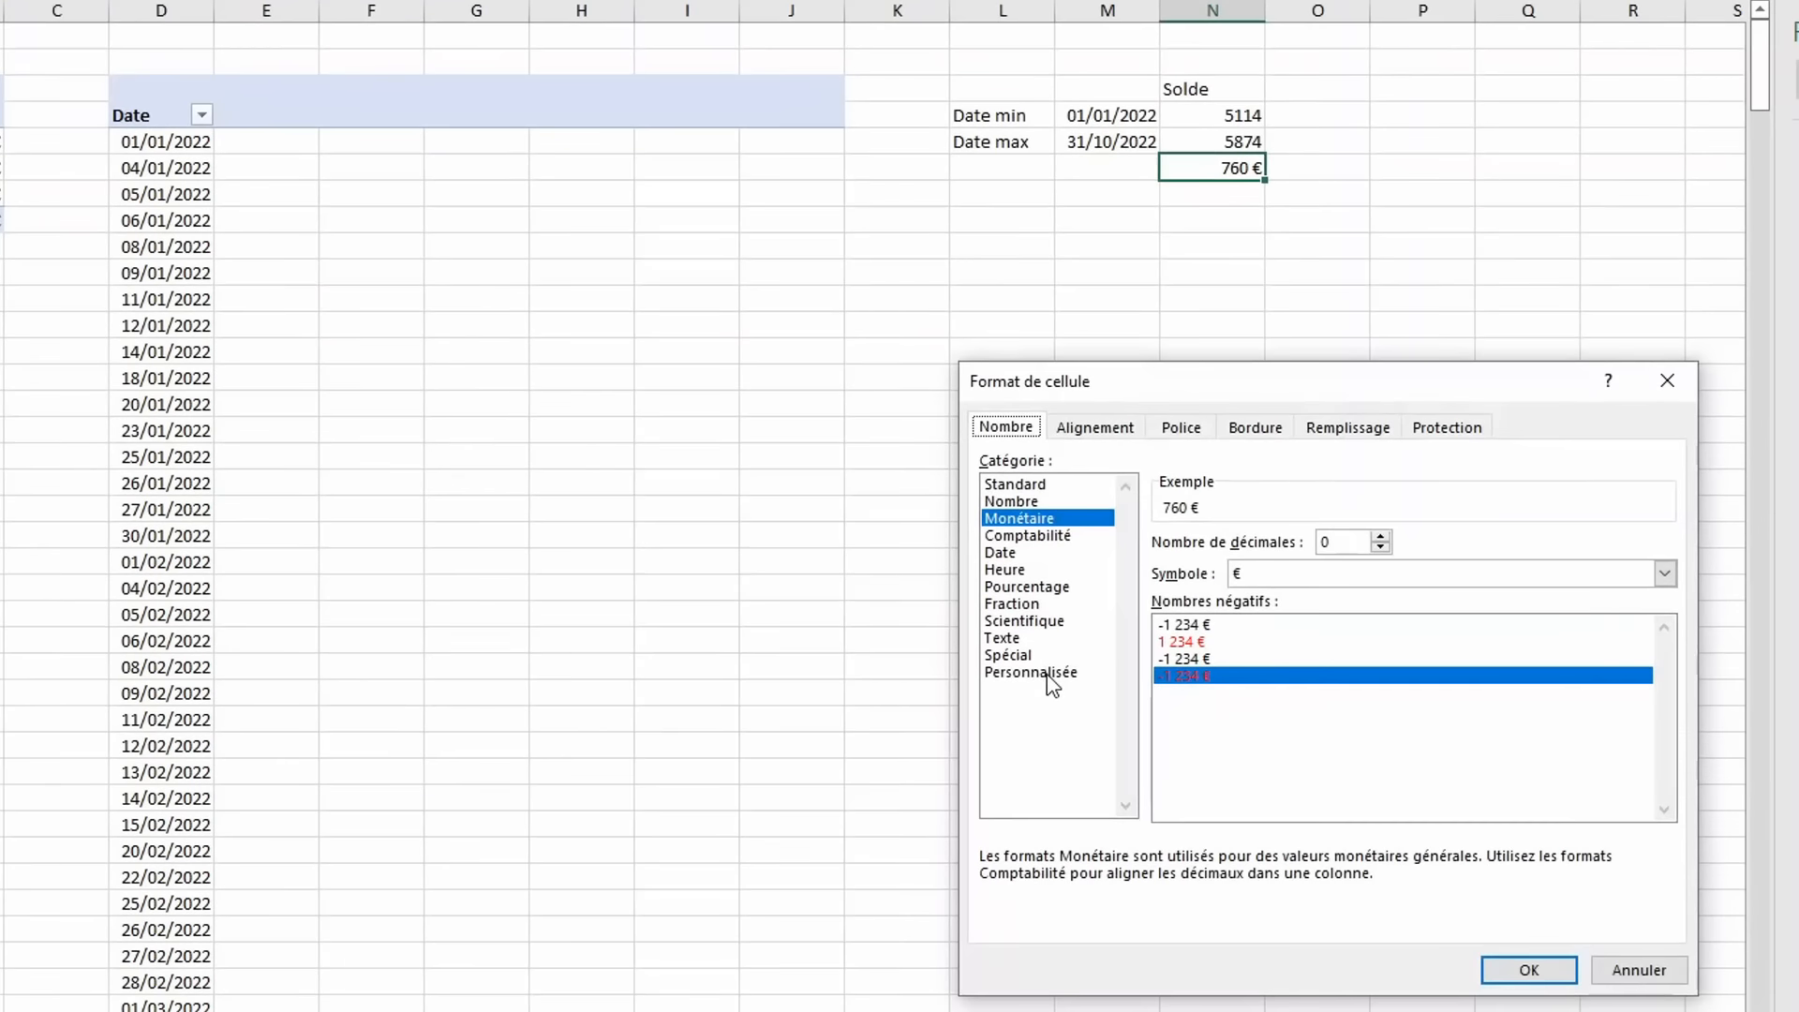
left_click(1200, 887)
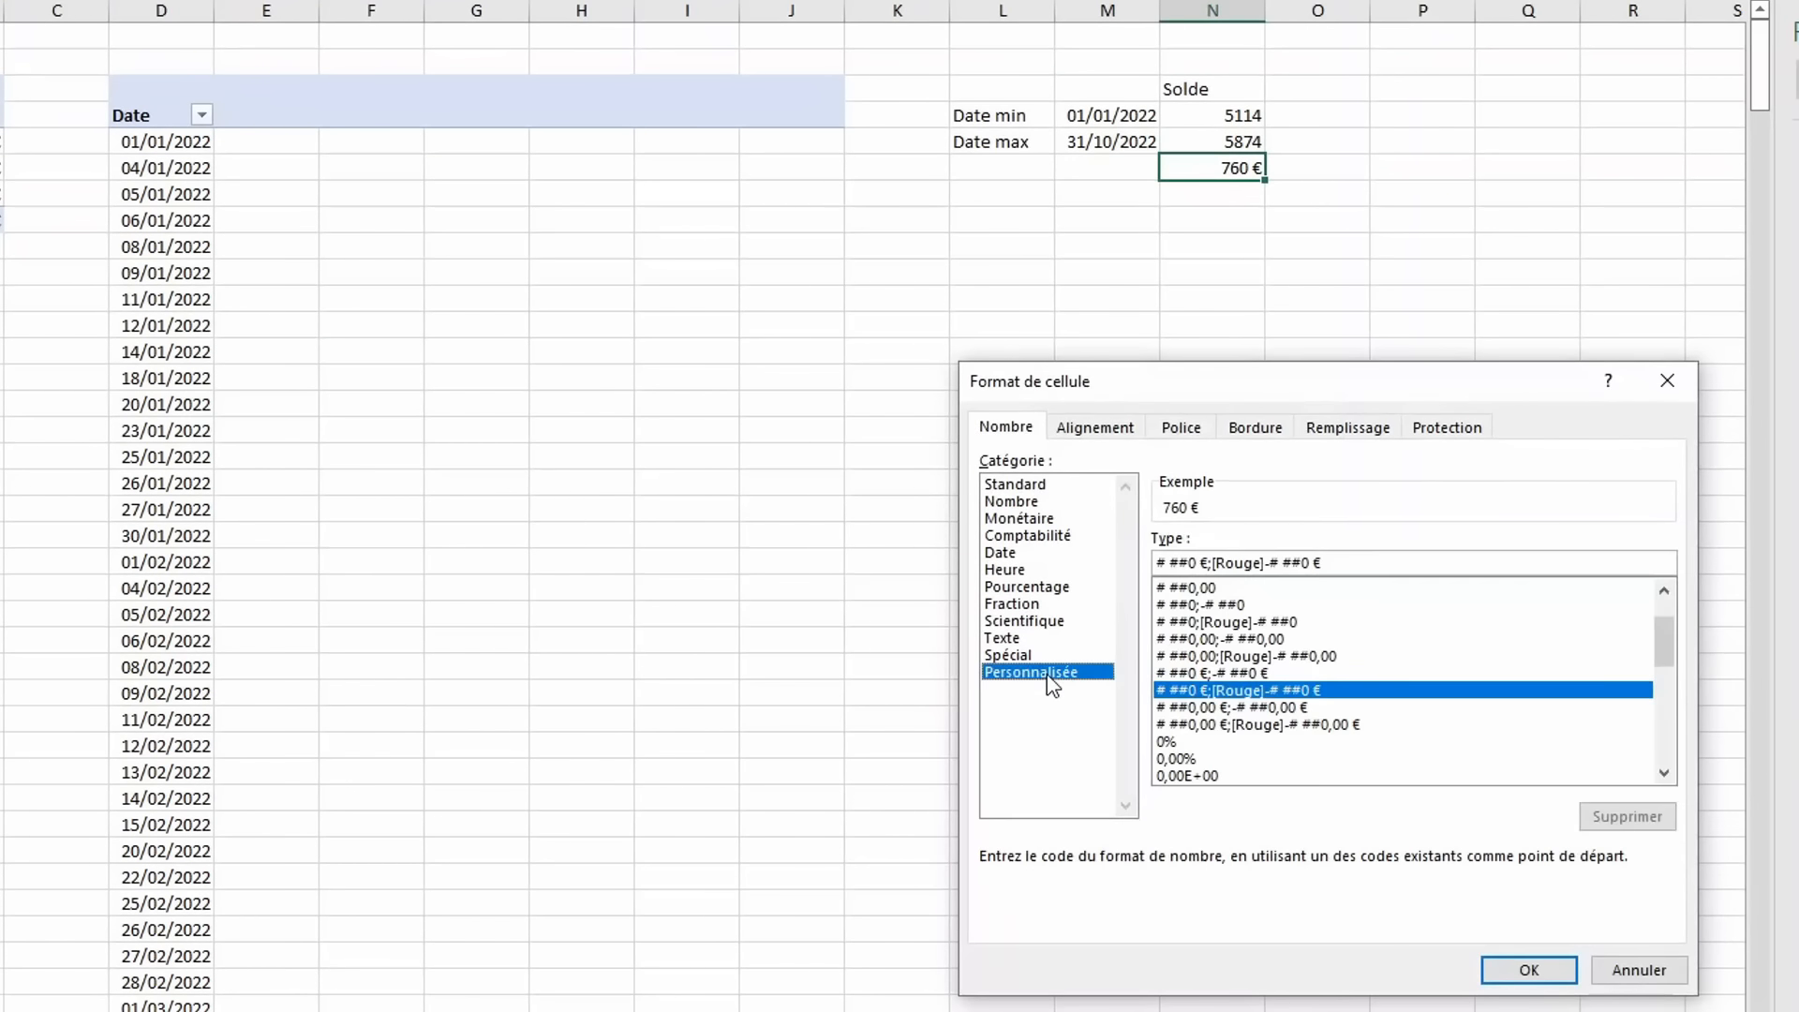
left_click(1159, 563)
type("+")
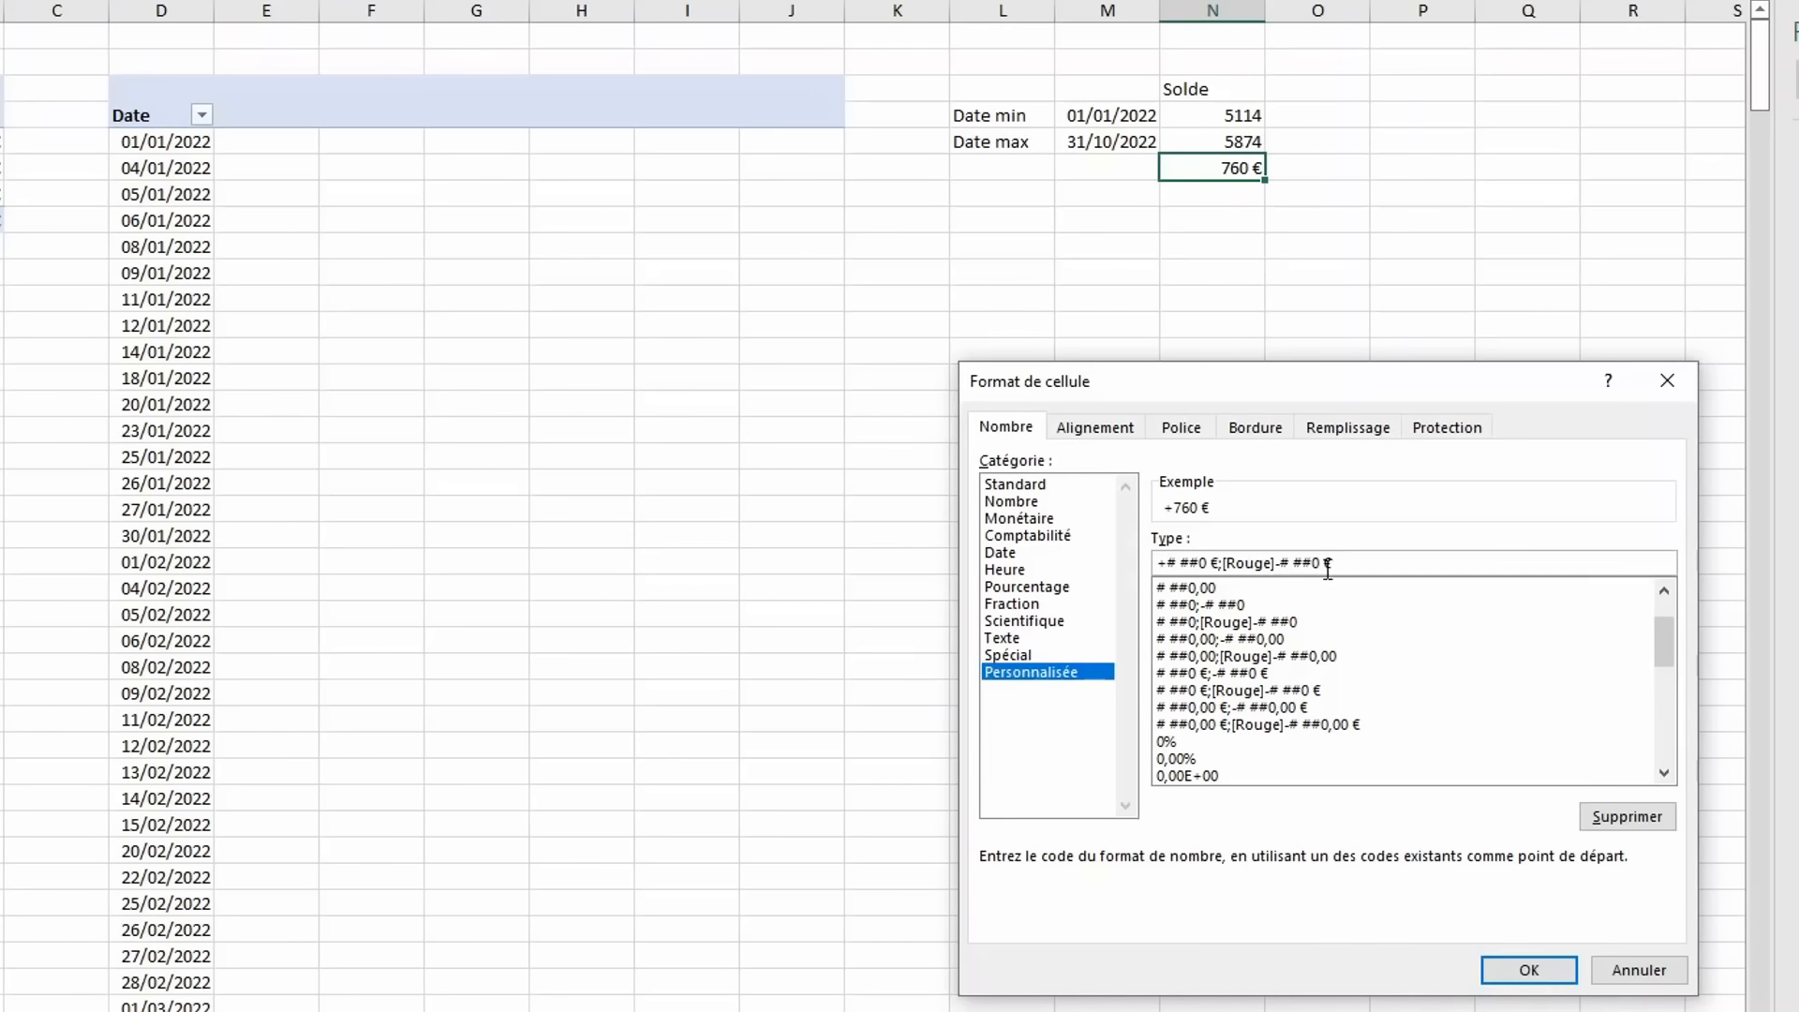
left_click(1280, 567)
key("BackSpace")
key("BackSpace")
key("BackSpace")
key("BackSpace")
key("BackSpace")
key("BackSpace")
key("BackSpace")
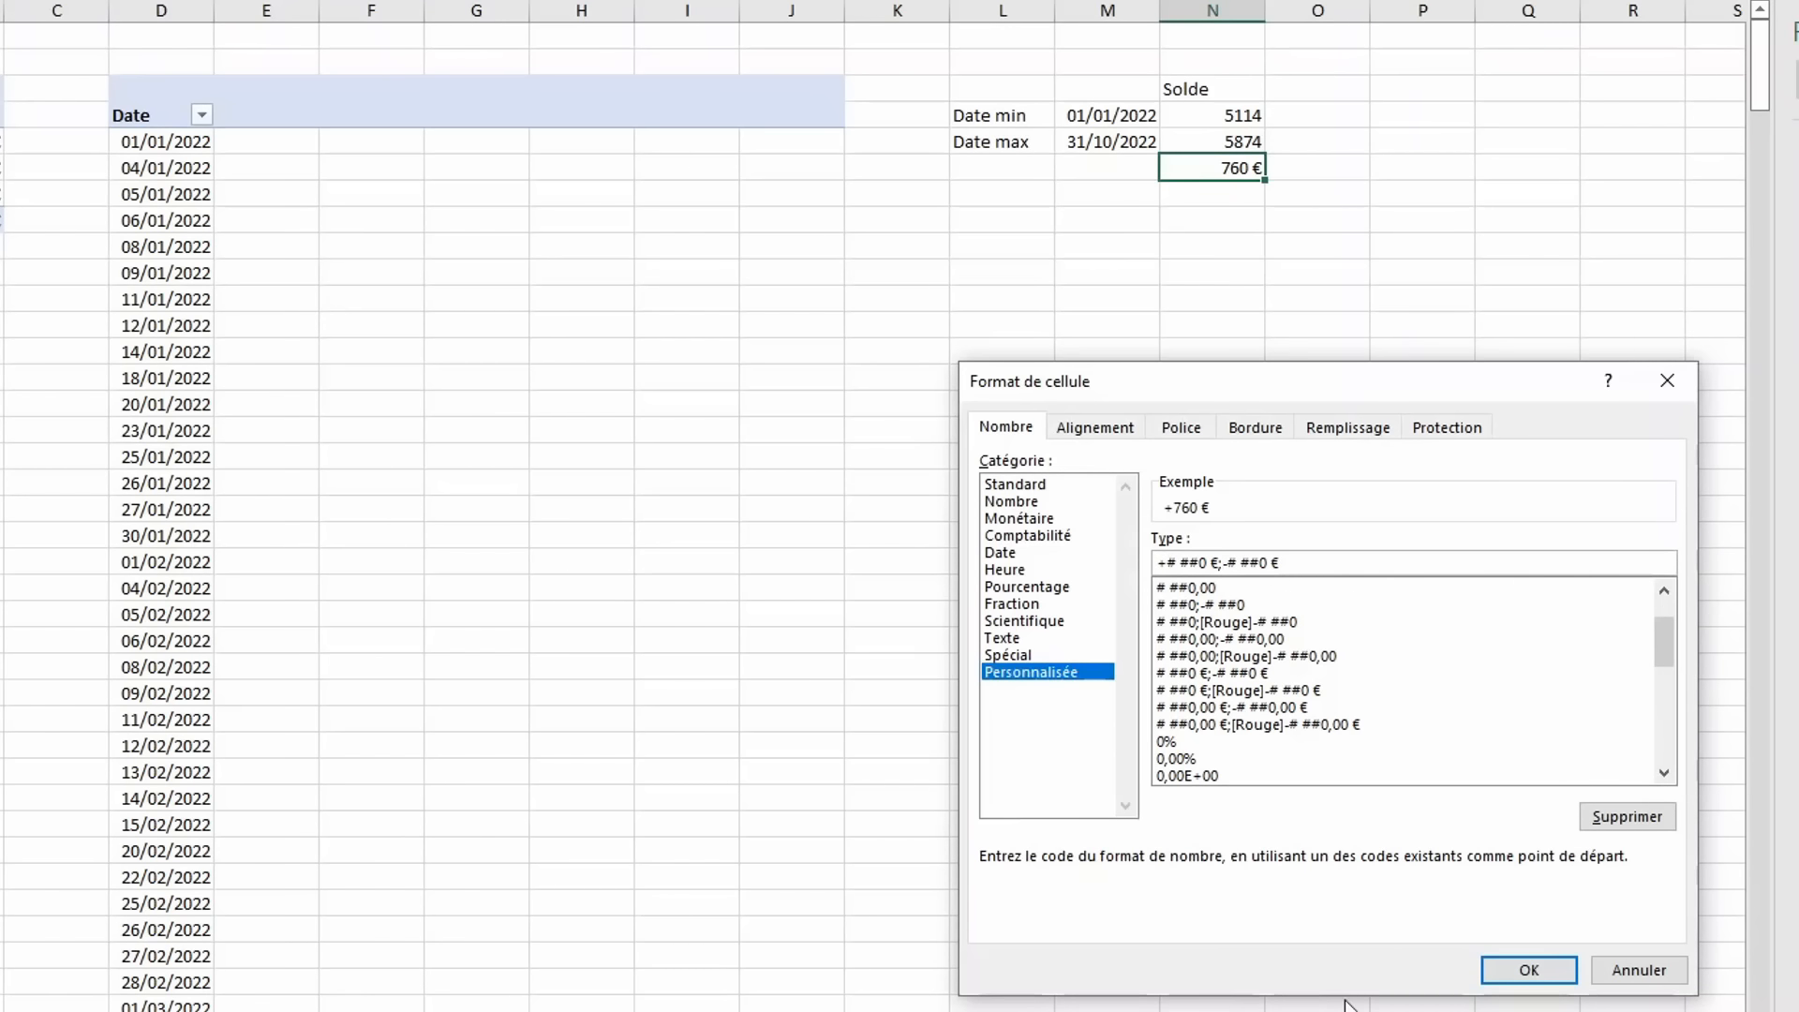
left_click(1525, 969)
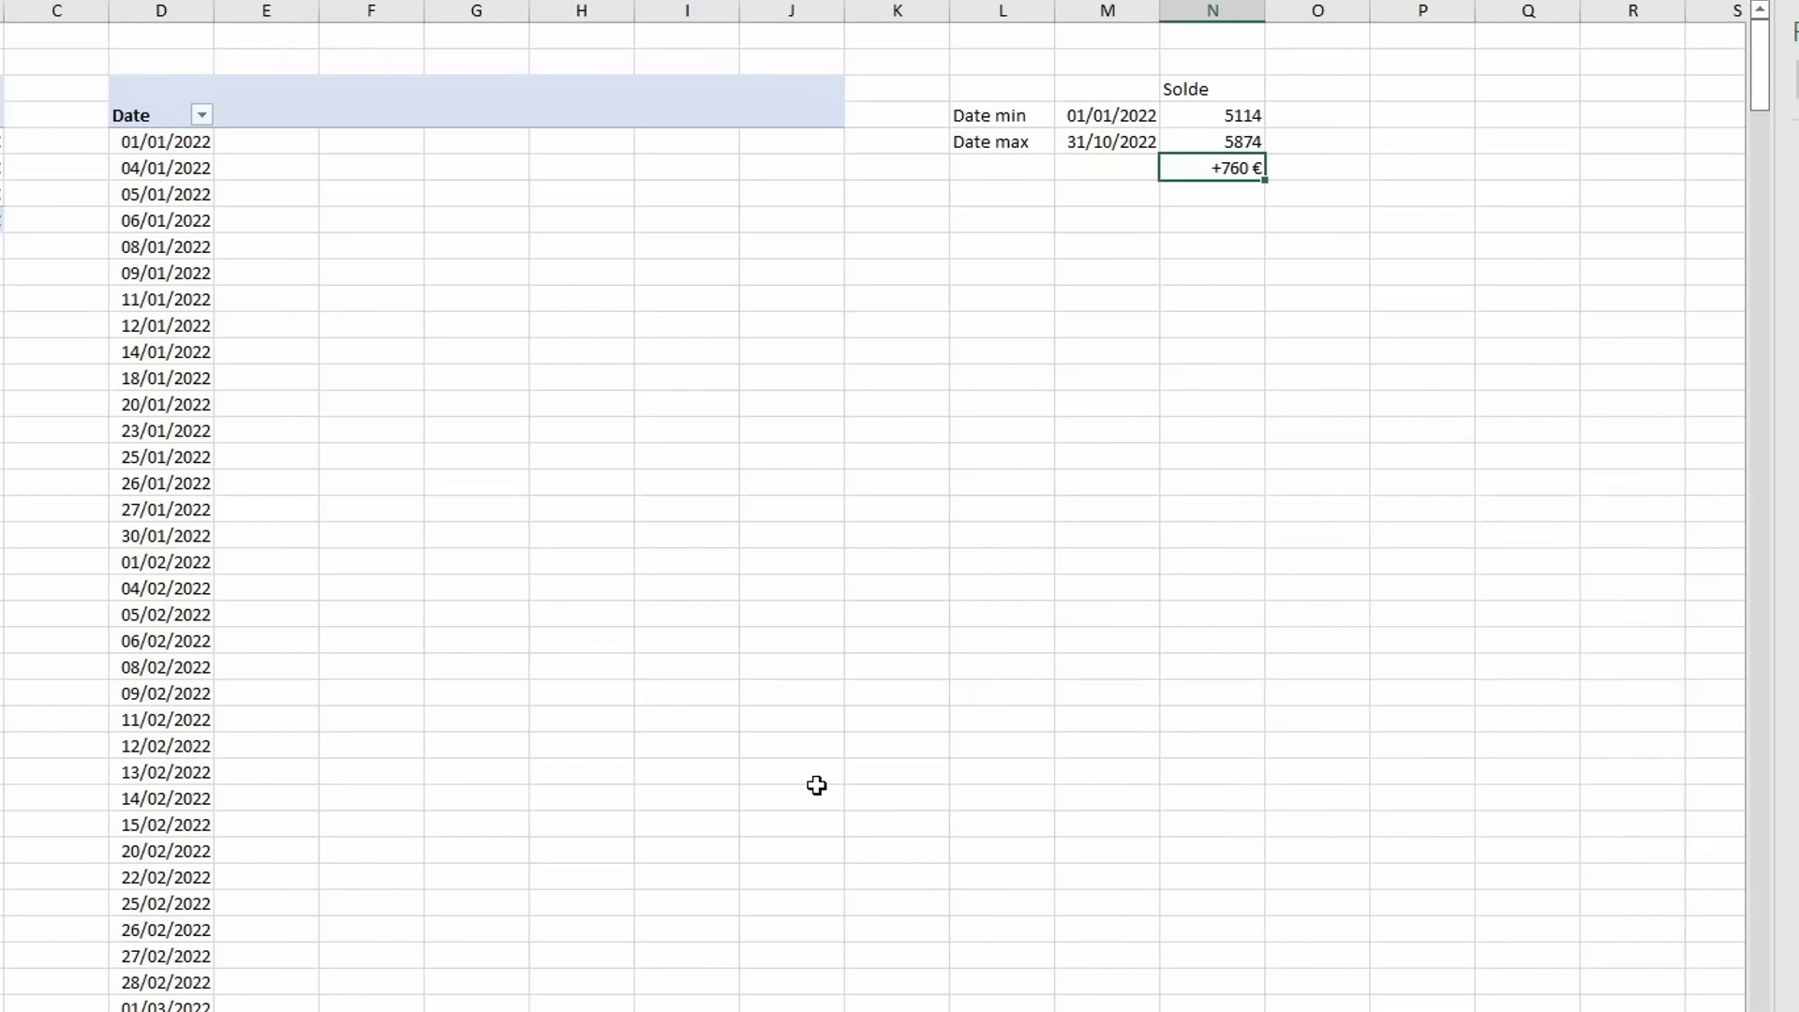
left_click(797, 746)
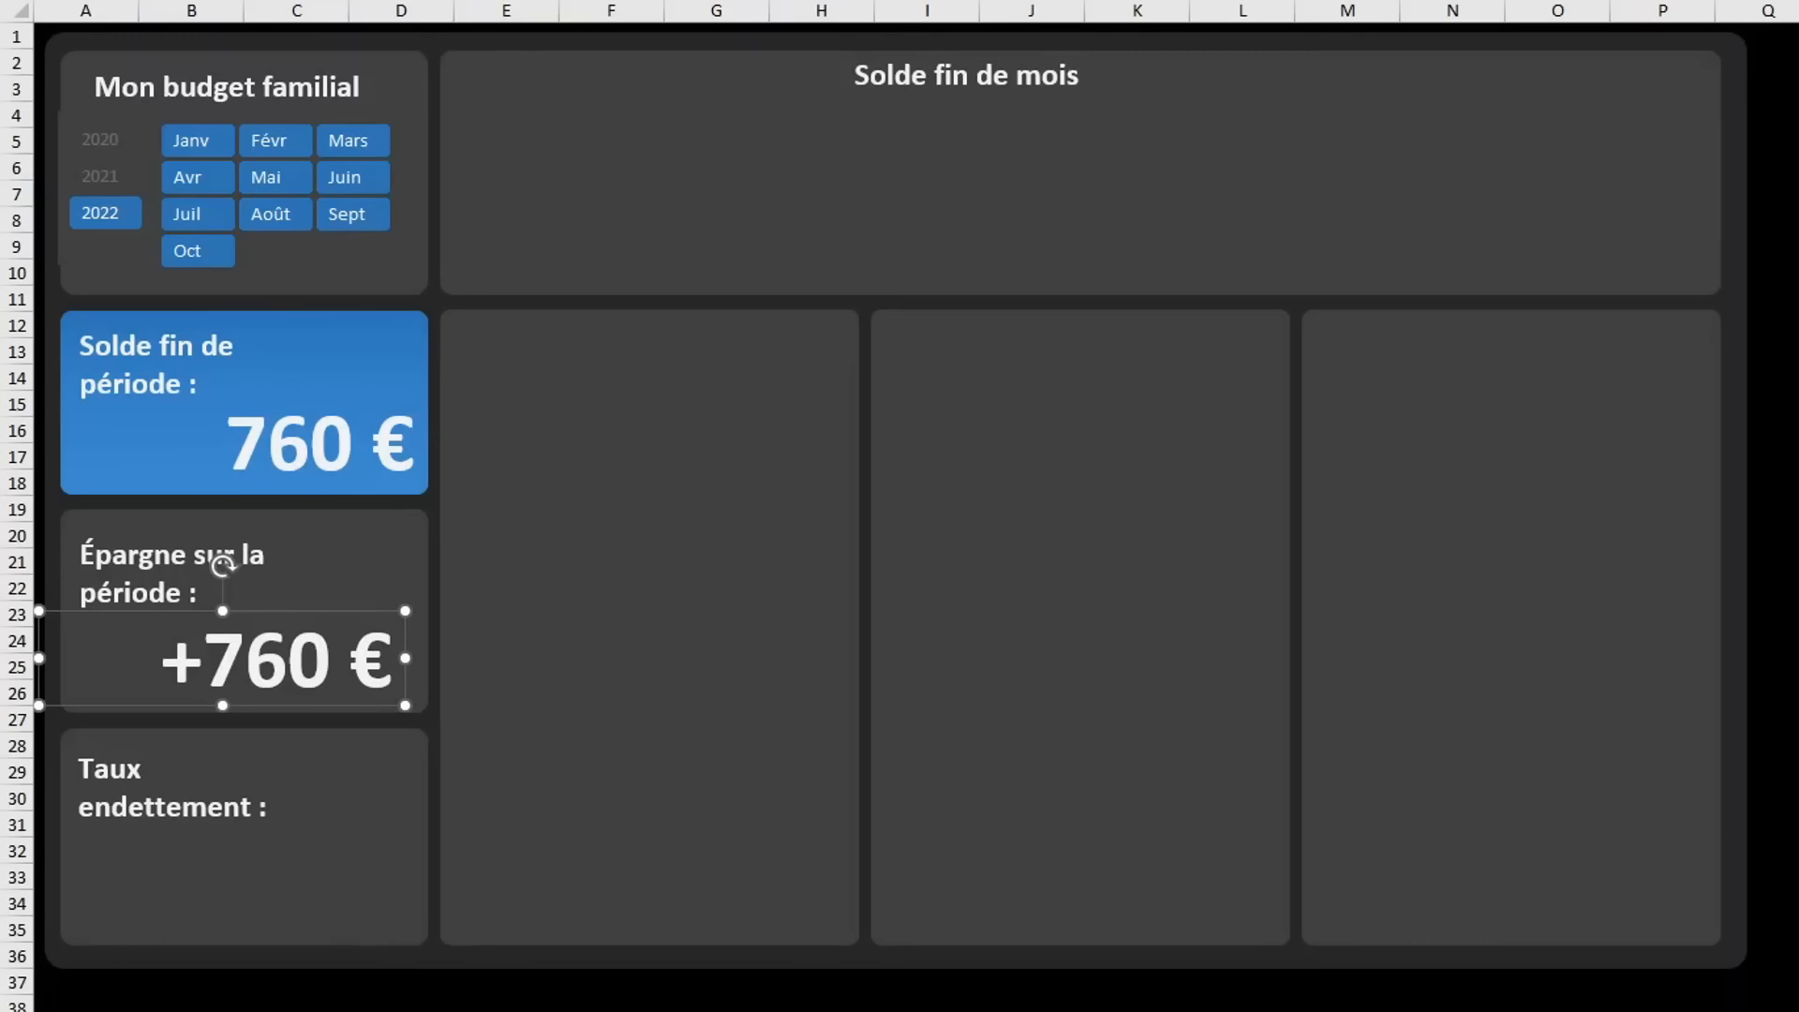
Check the Date max balance cell on the TCD sheet and relink the Solde fin de période text box to =TCD!N5.
key("ctrl+Page_Up")
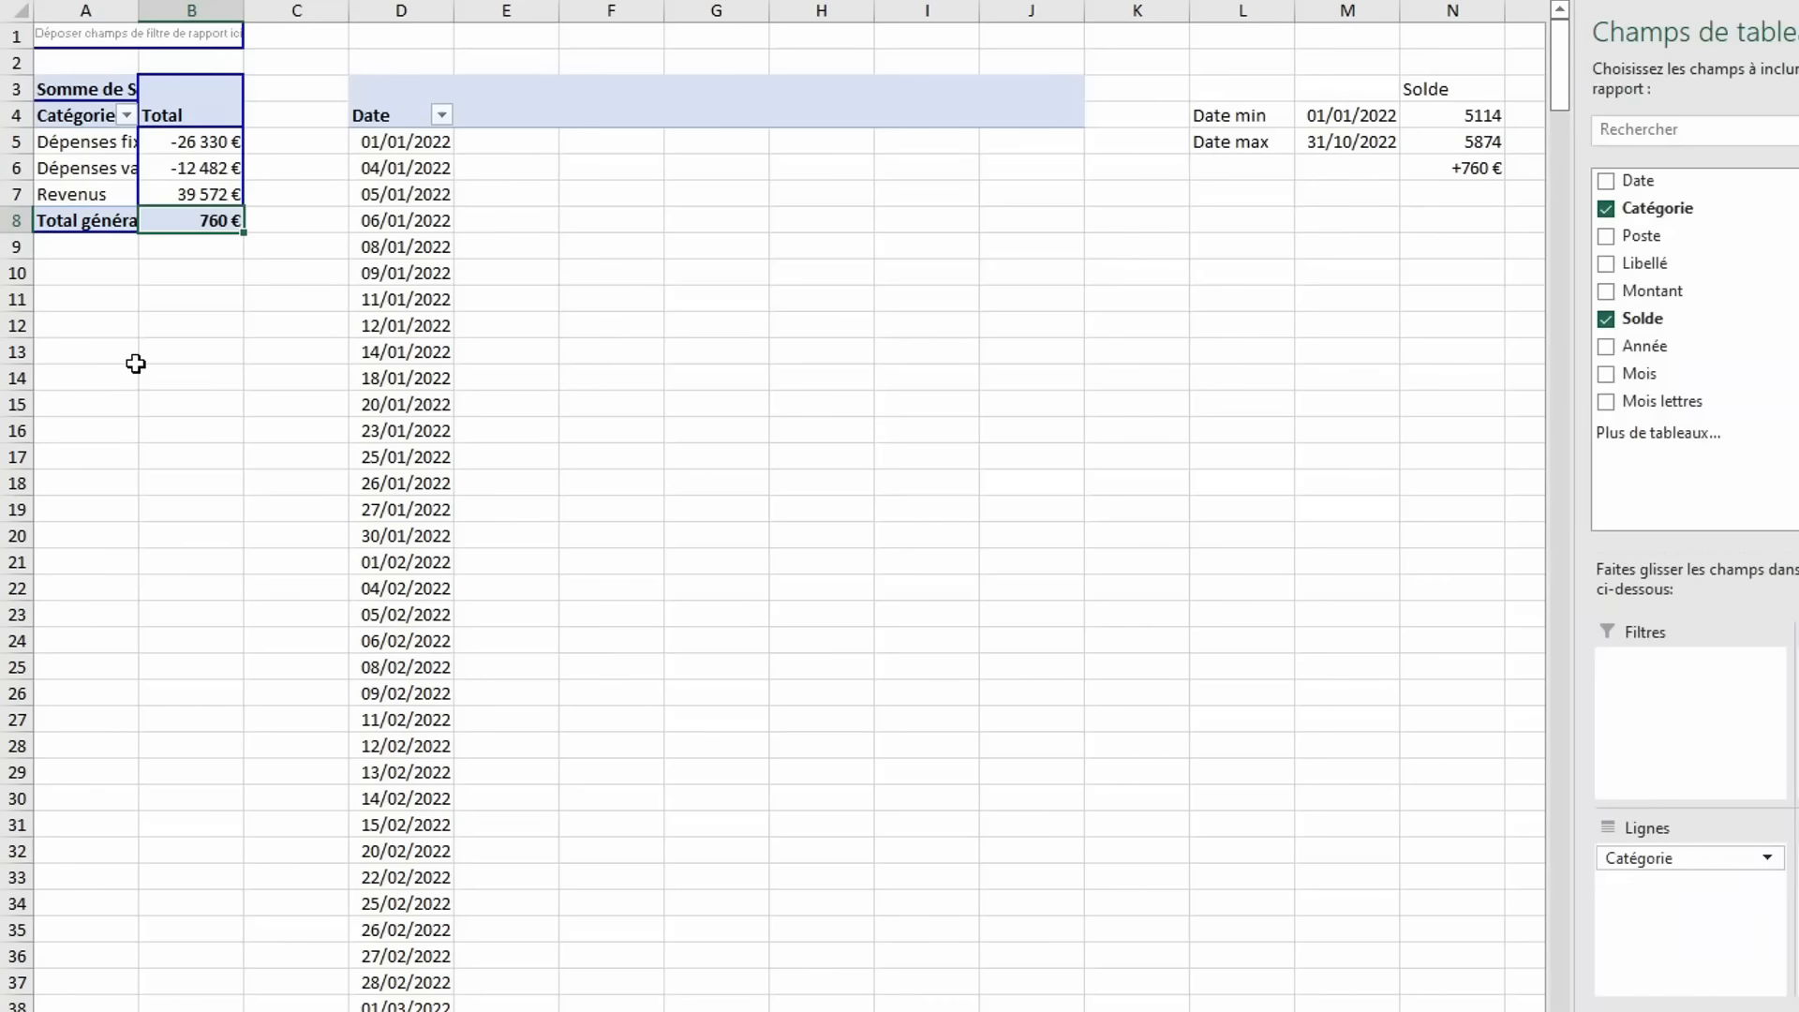
left_click(1466, 138)
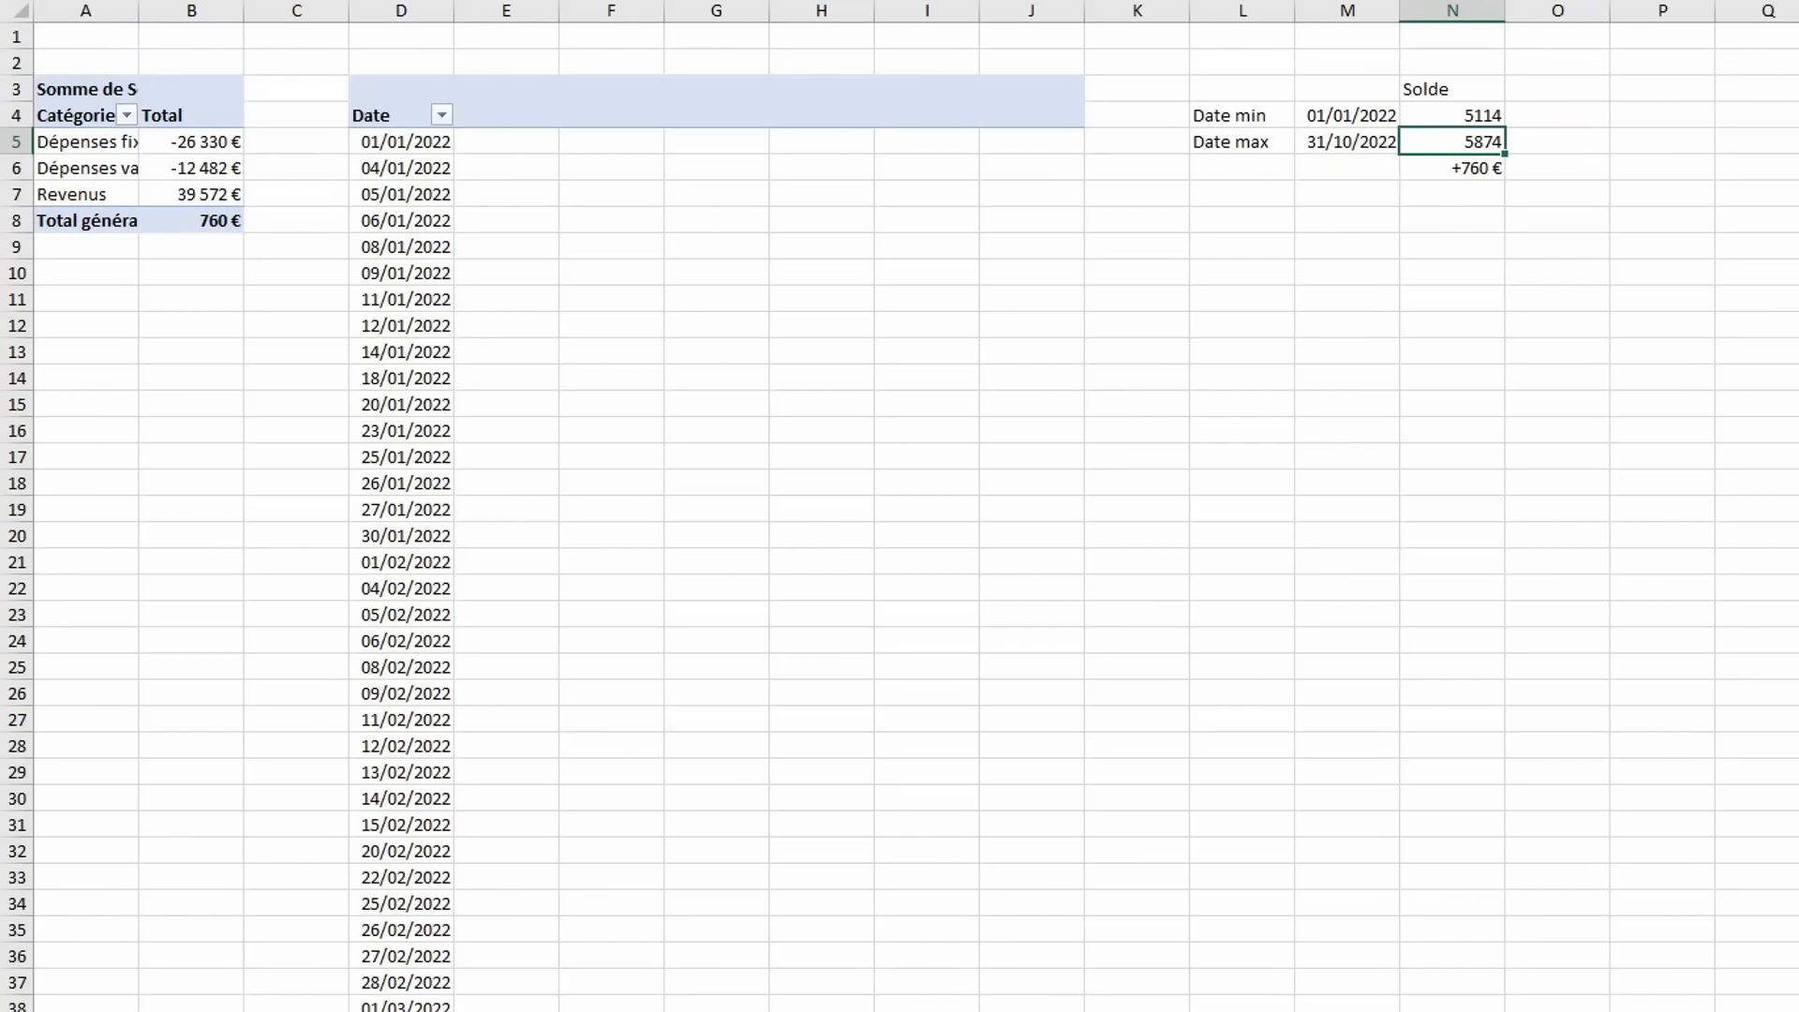
key("ctrl+Page_Down")
left_click(260, 426)
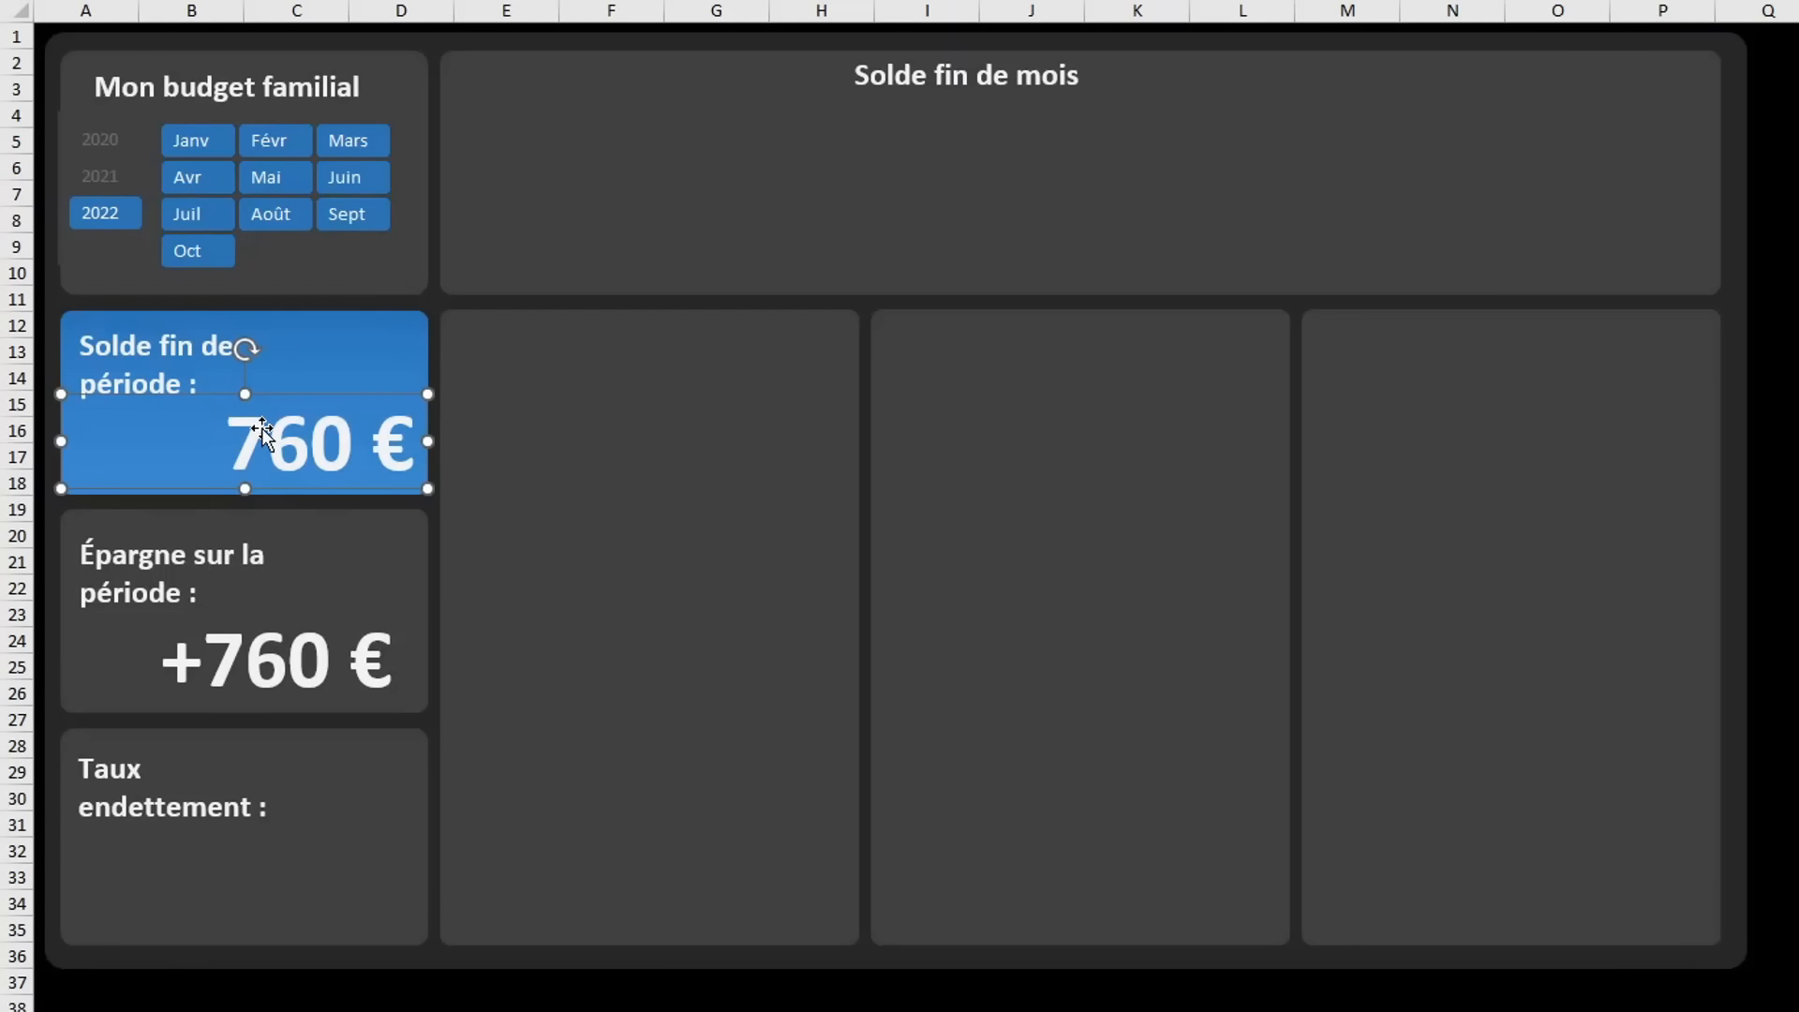
left_click(683, 40)
key("BackSpace")
key("BackSpace")
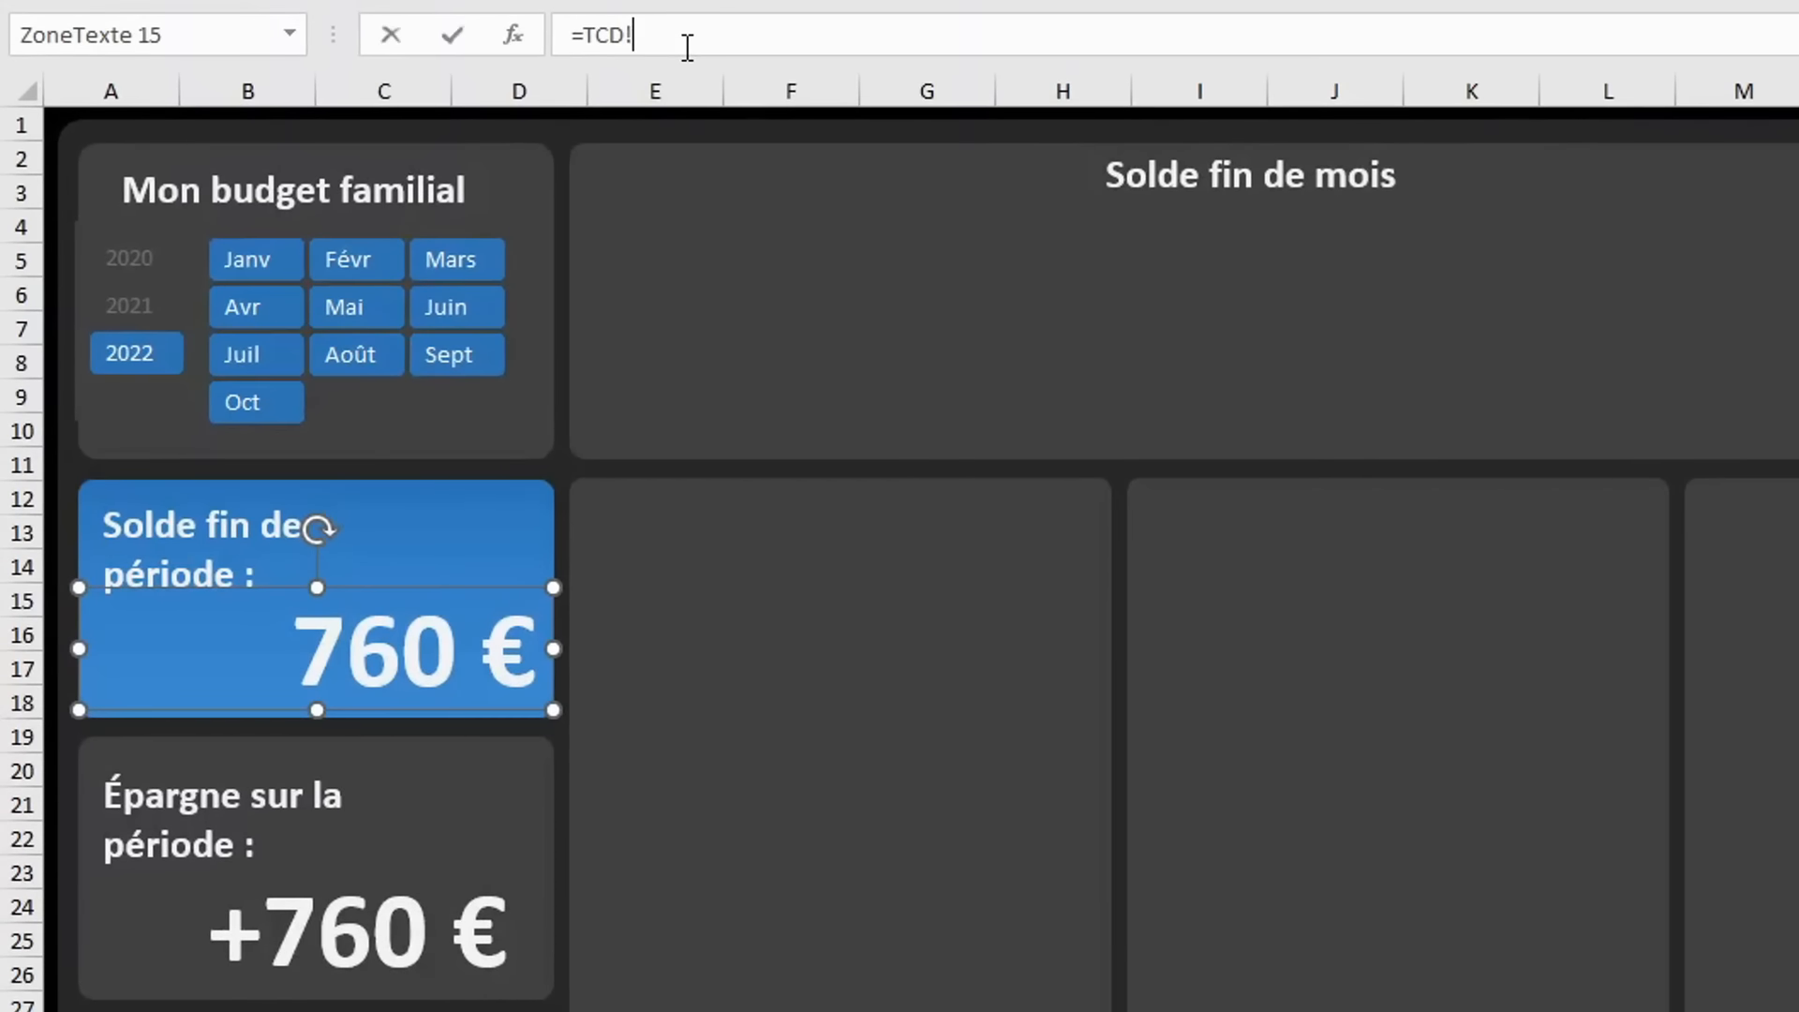
type("n5")
key("Return")
Copy the formatting of the Épargne sur la période amount onto the Solde fin de période amount with the format painter.
left_click(375, 885)
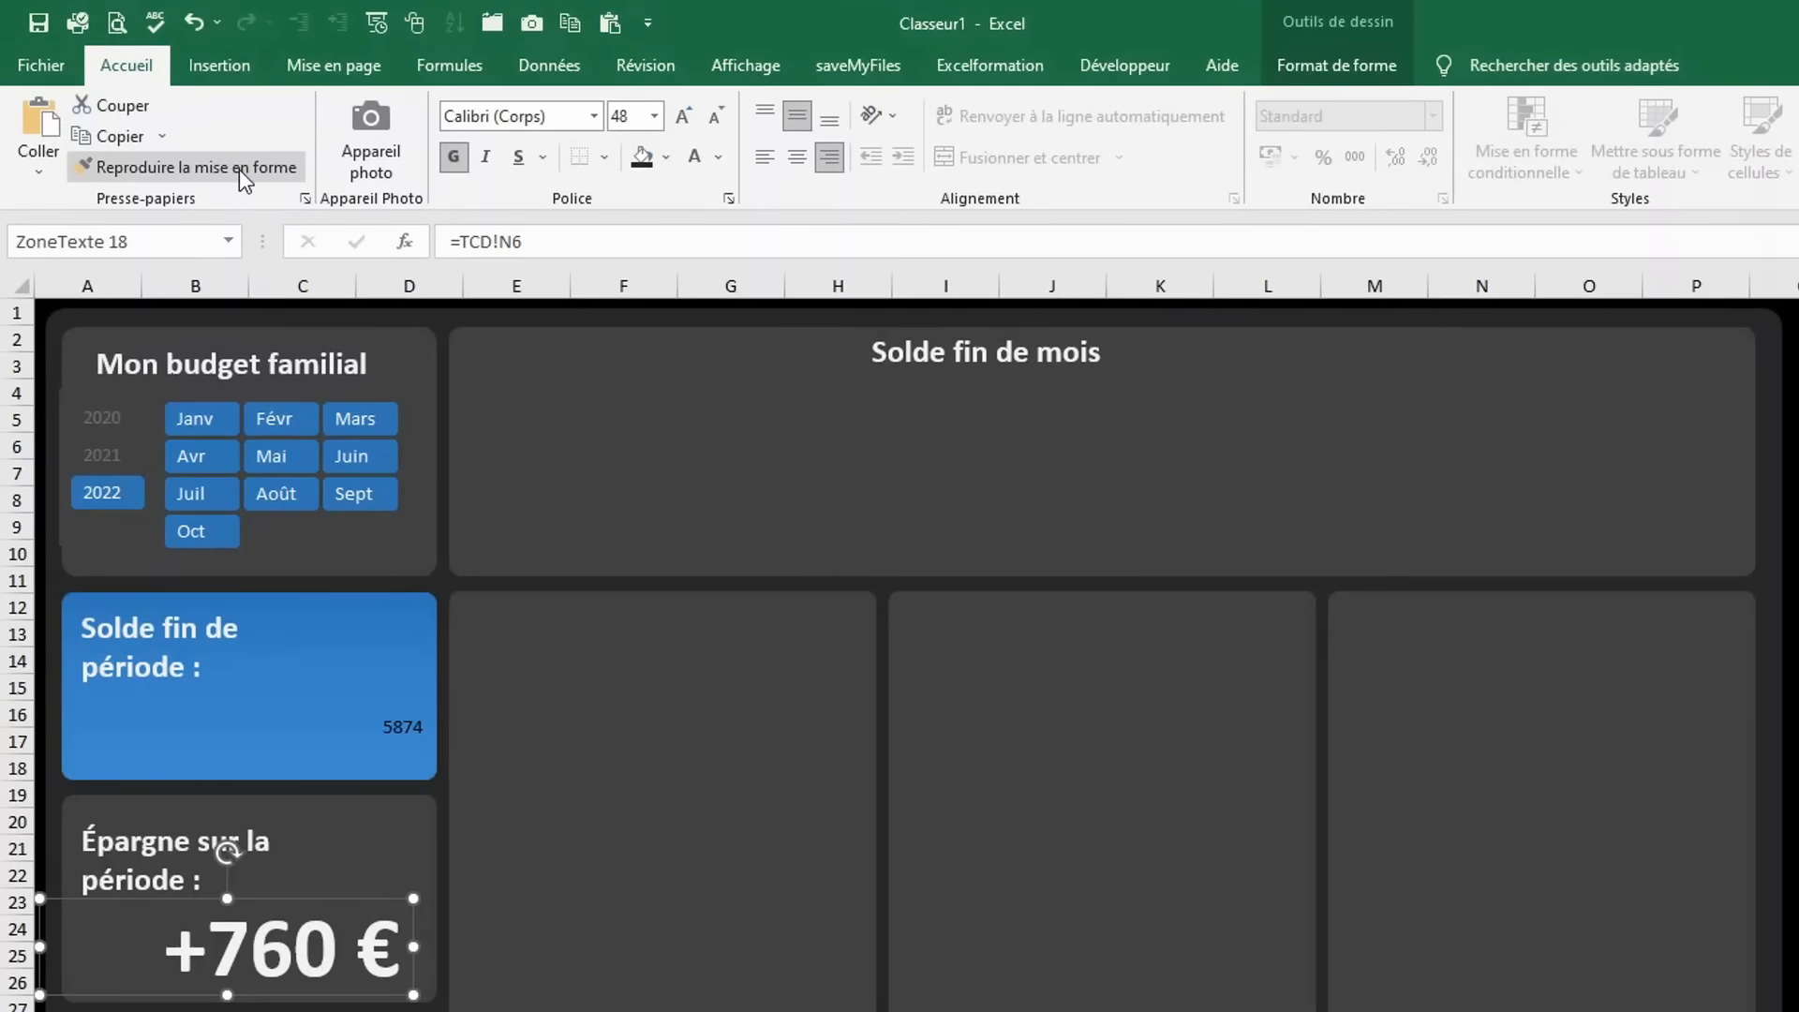
left_click(238, 168)
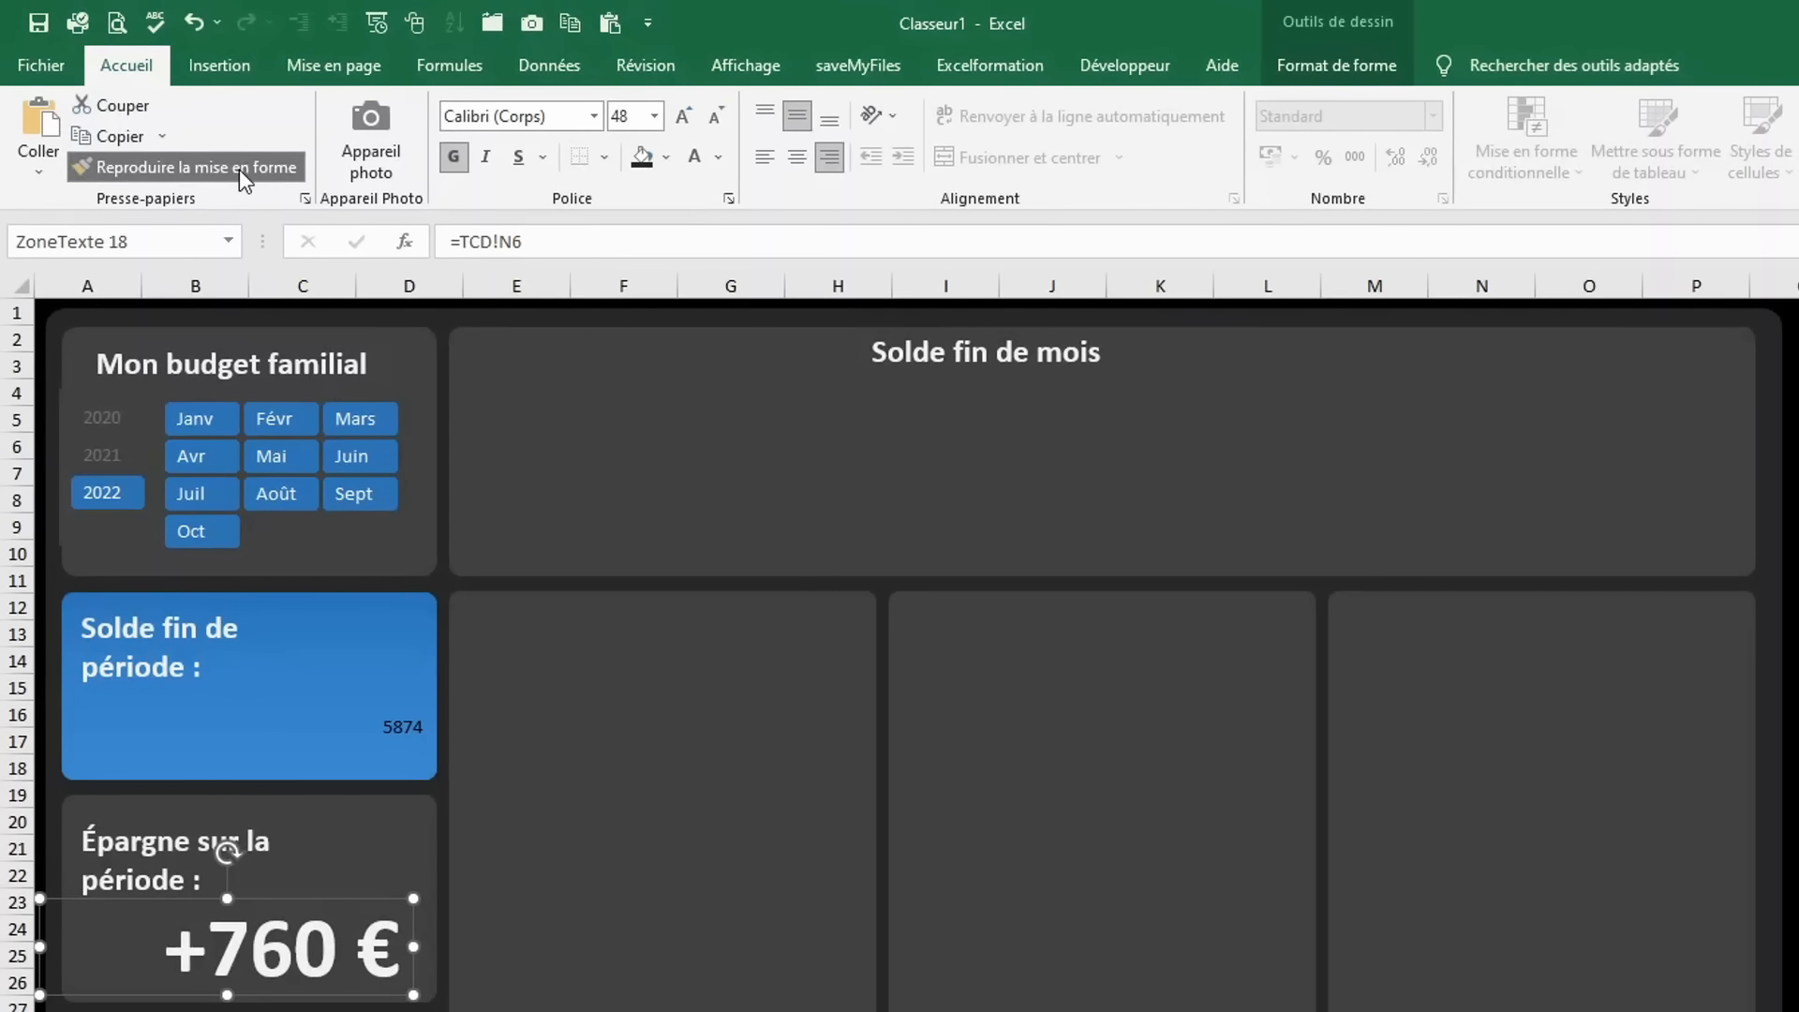
left_click(388, 729)
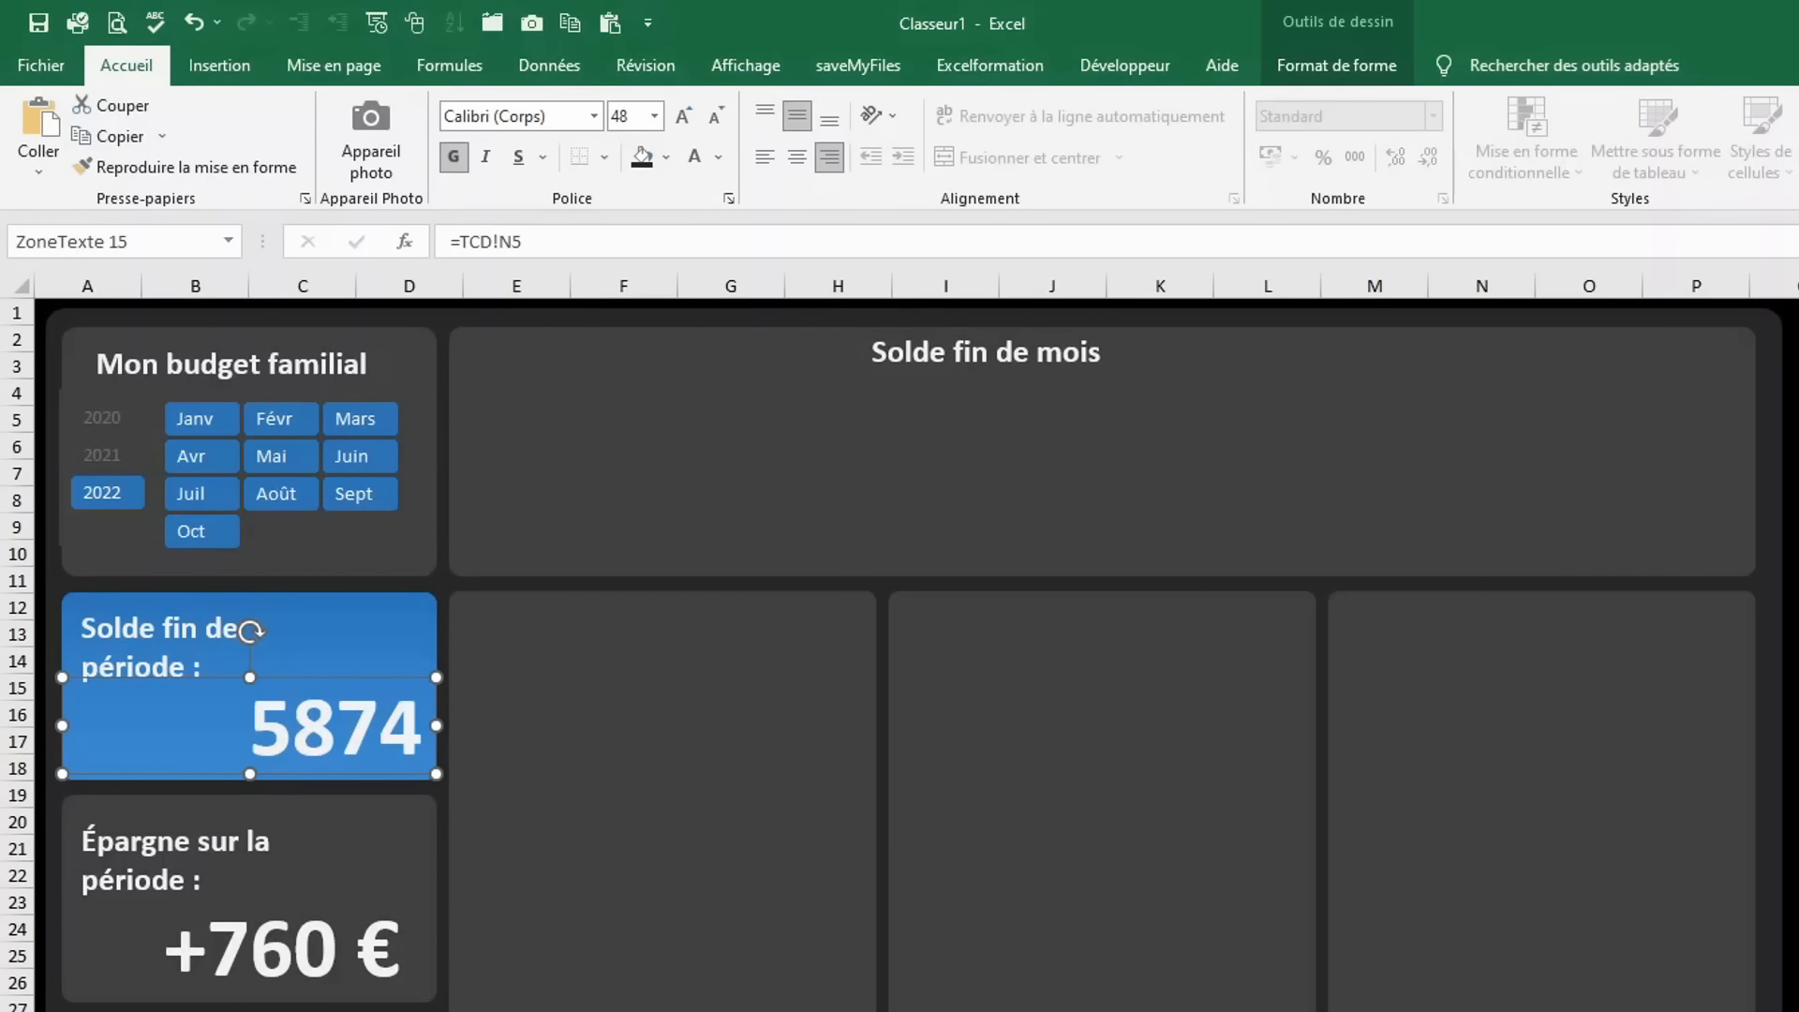
Format the Date max balance in TCD cell N5 as euro currency with no decimals and return to the dashboard.
left_click(412, 1010)
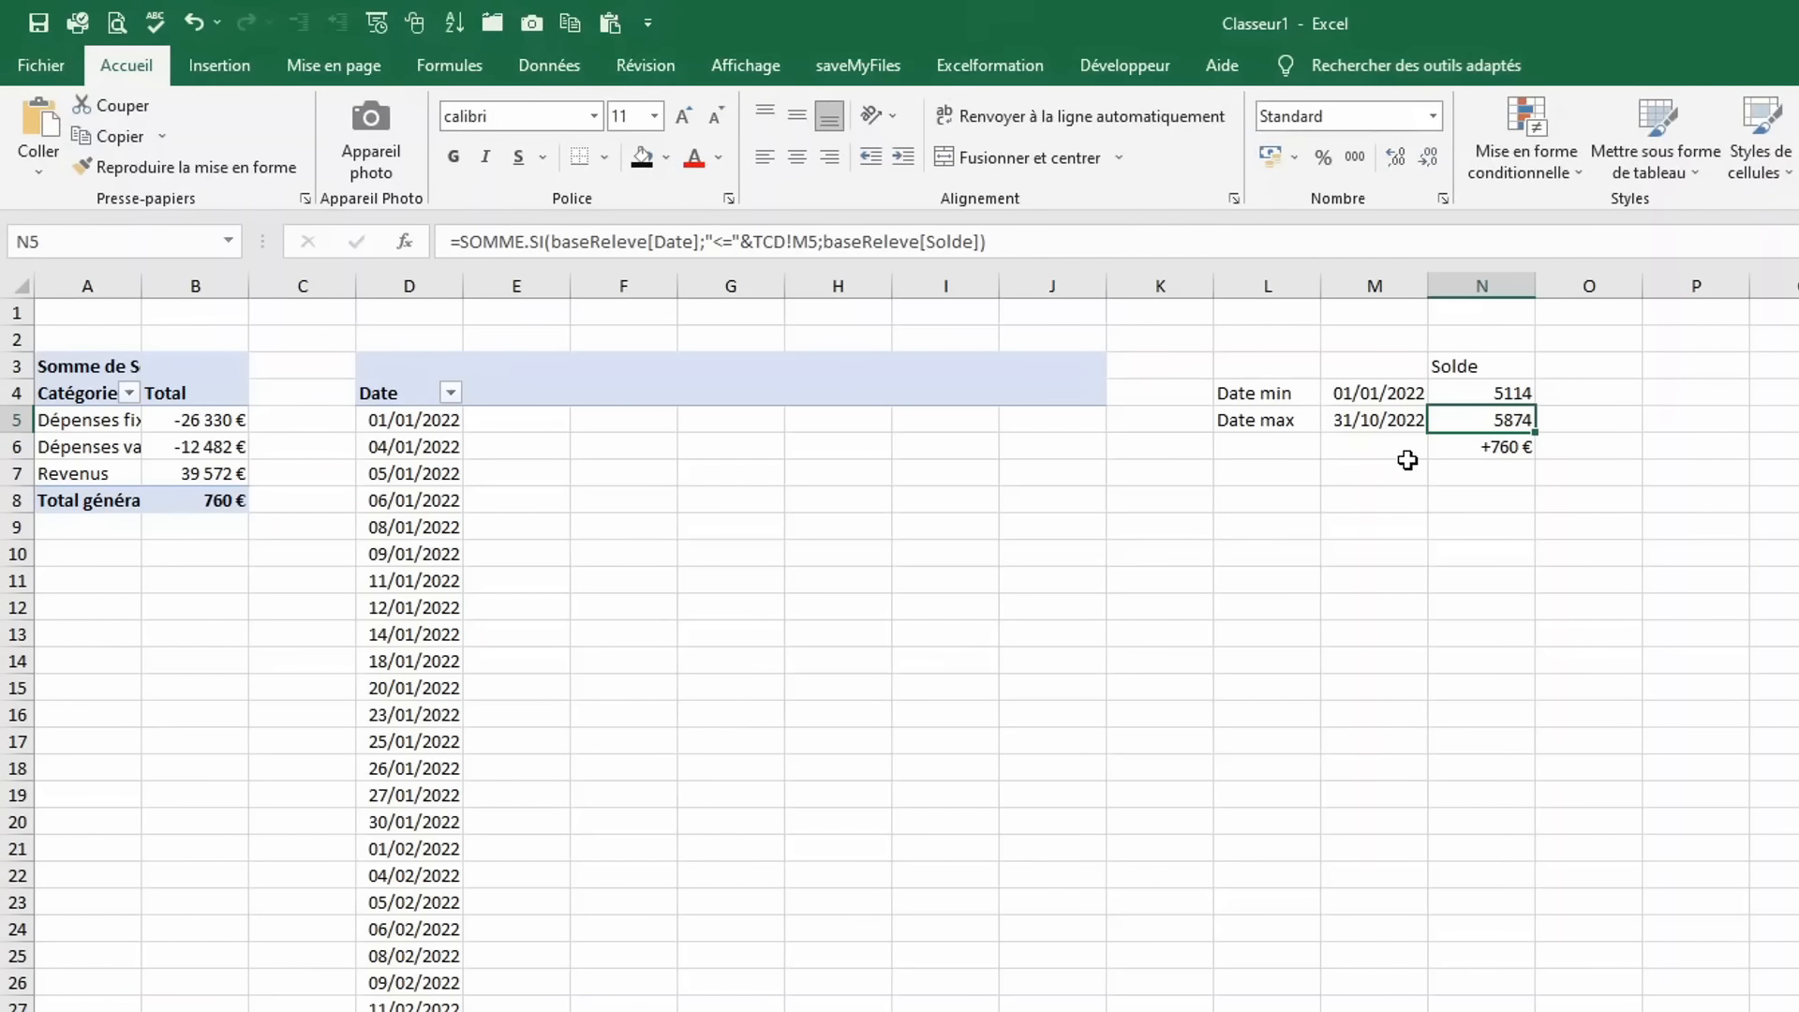
key("ctrl+shift+4")
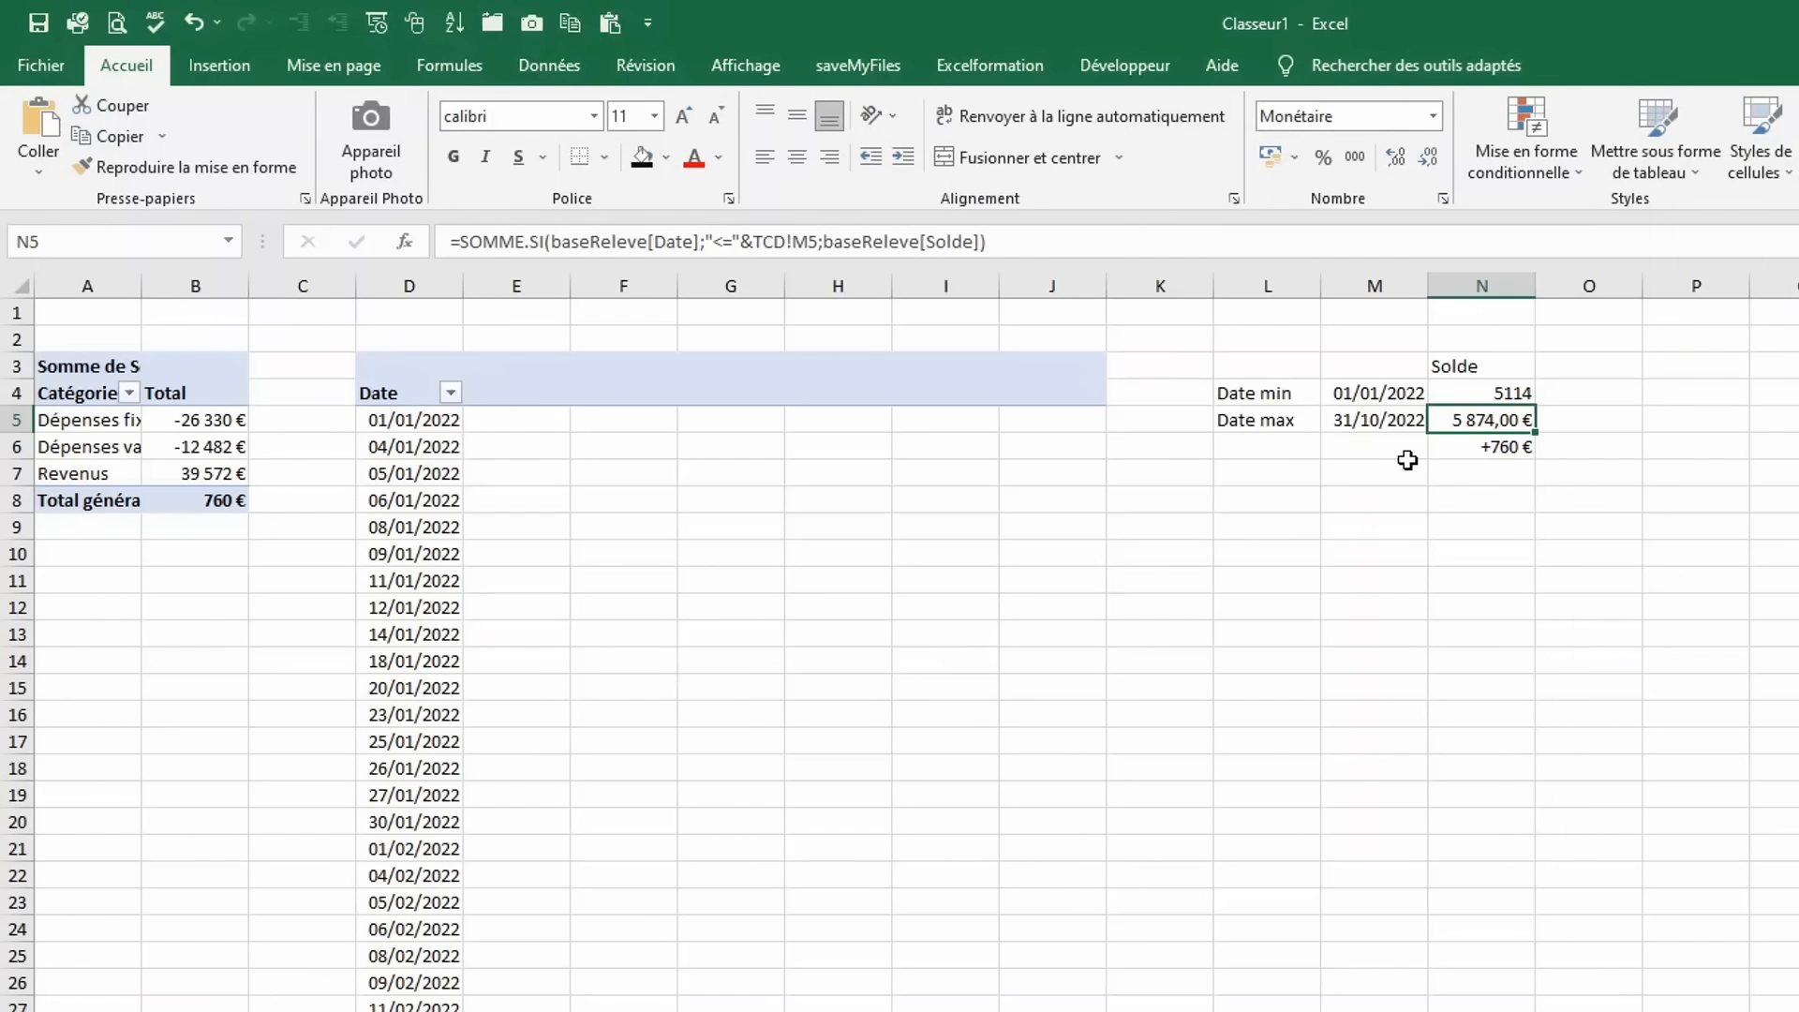
left_click(1429, 157)
left_click(1429, 158)
key("ctrl+Page_Up")
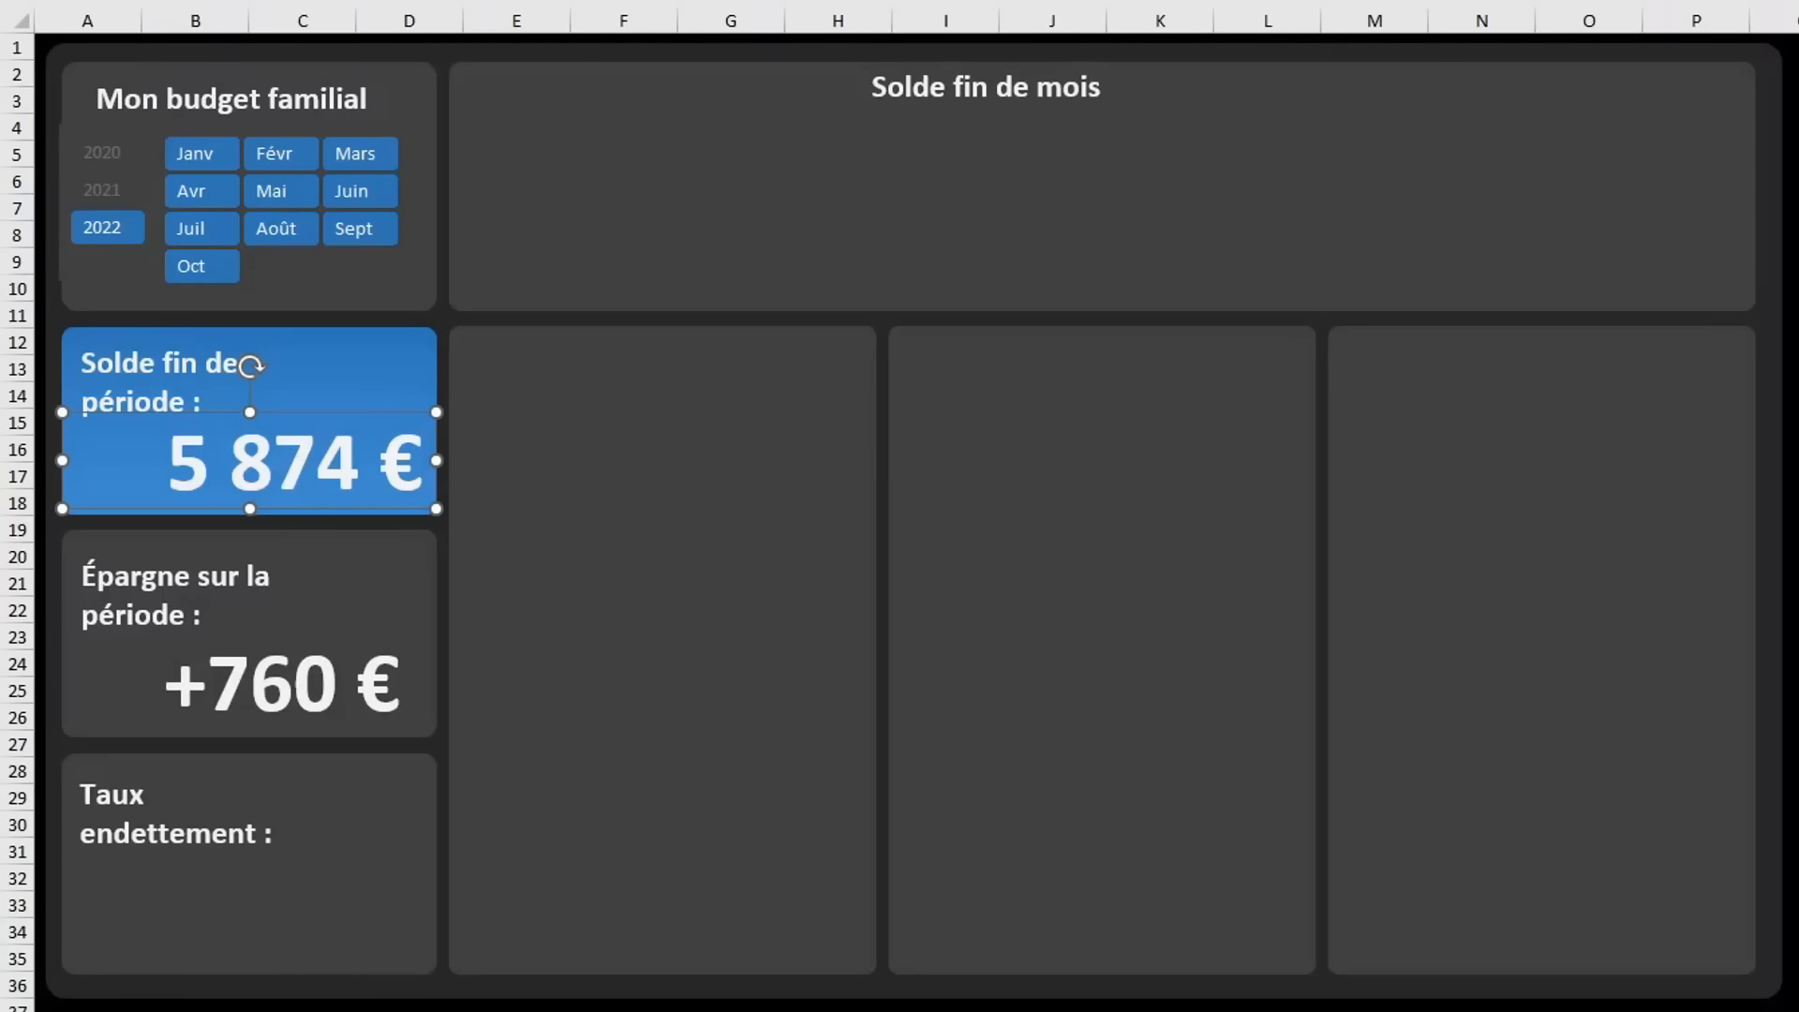
Copy the Catégorie pivot table in columns A:B of the TCD sheet and paste it at column P.
key("ctrl+Page_Down")
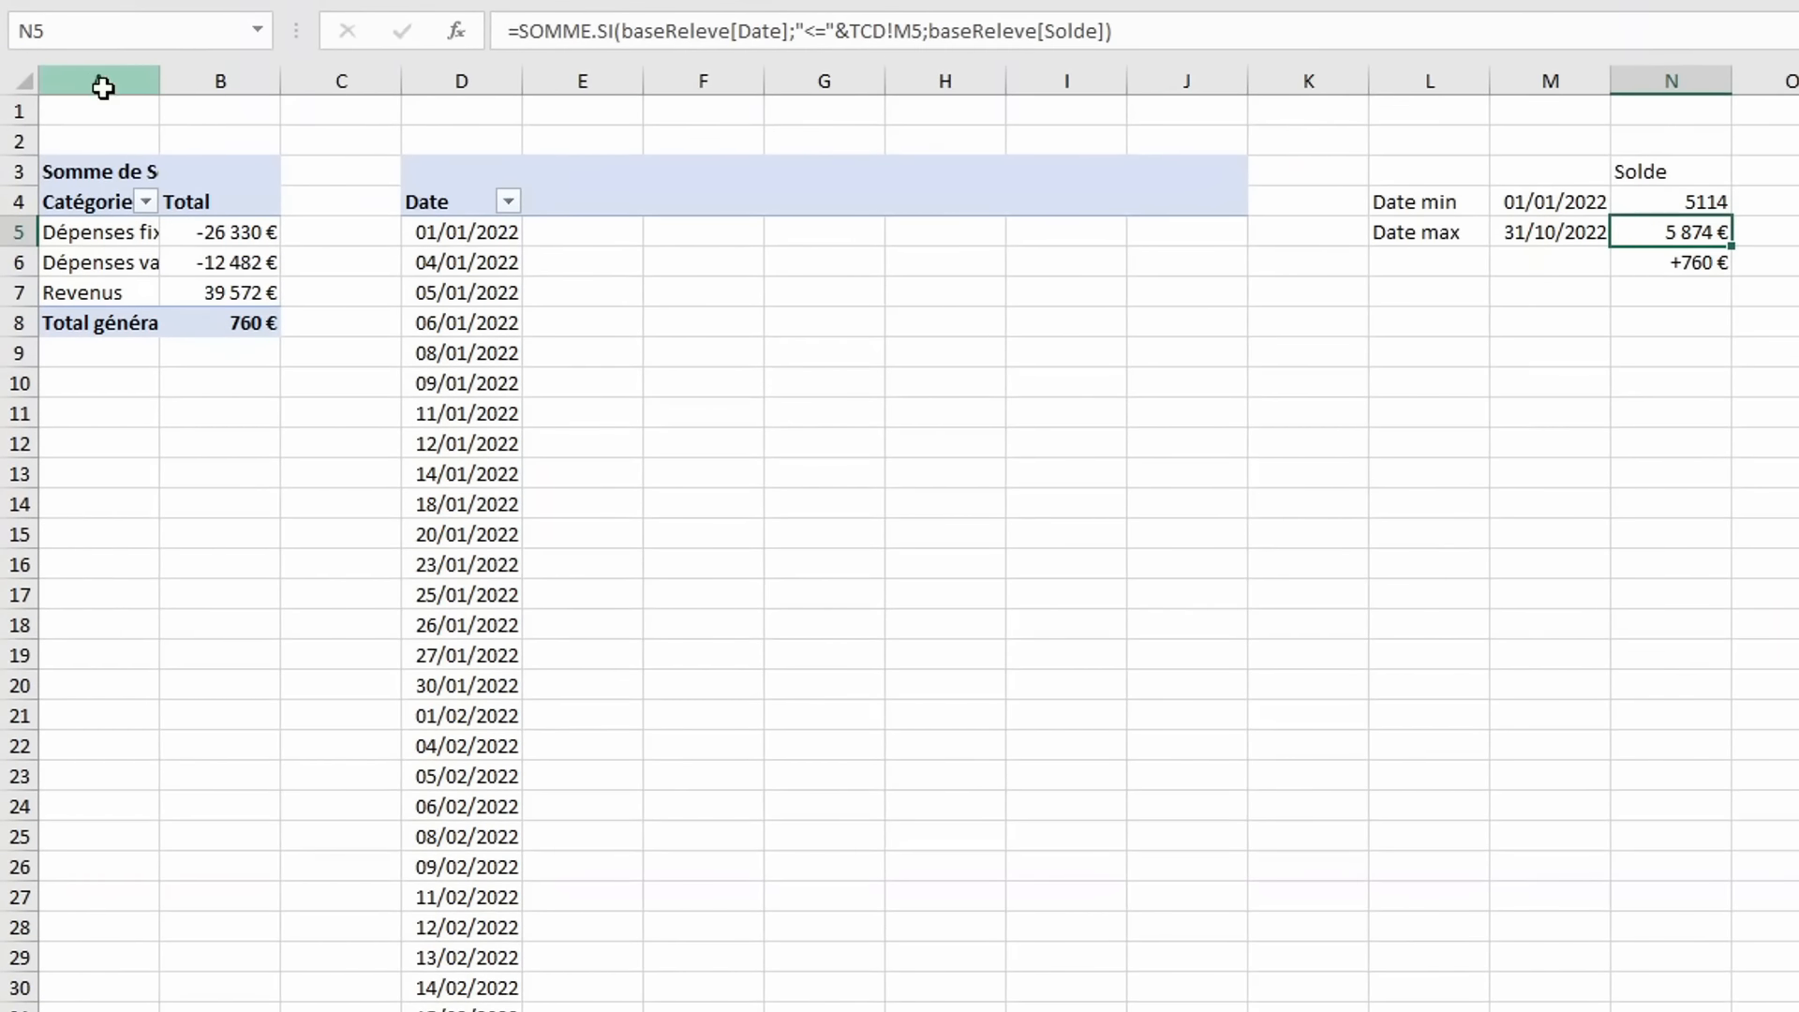
left_click_drag(104, 87, 218, 231)
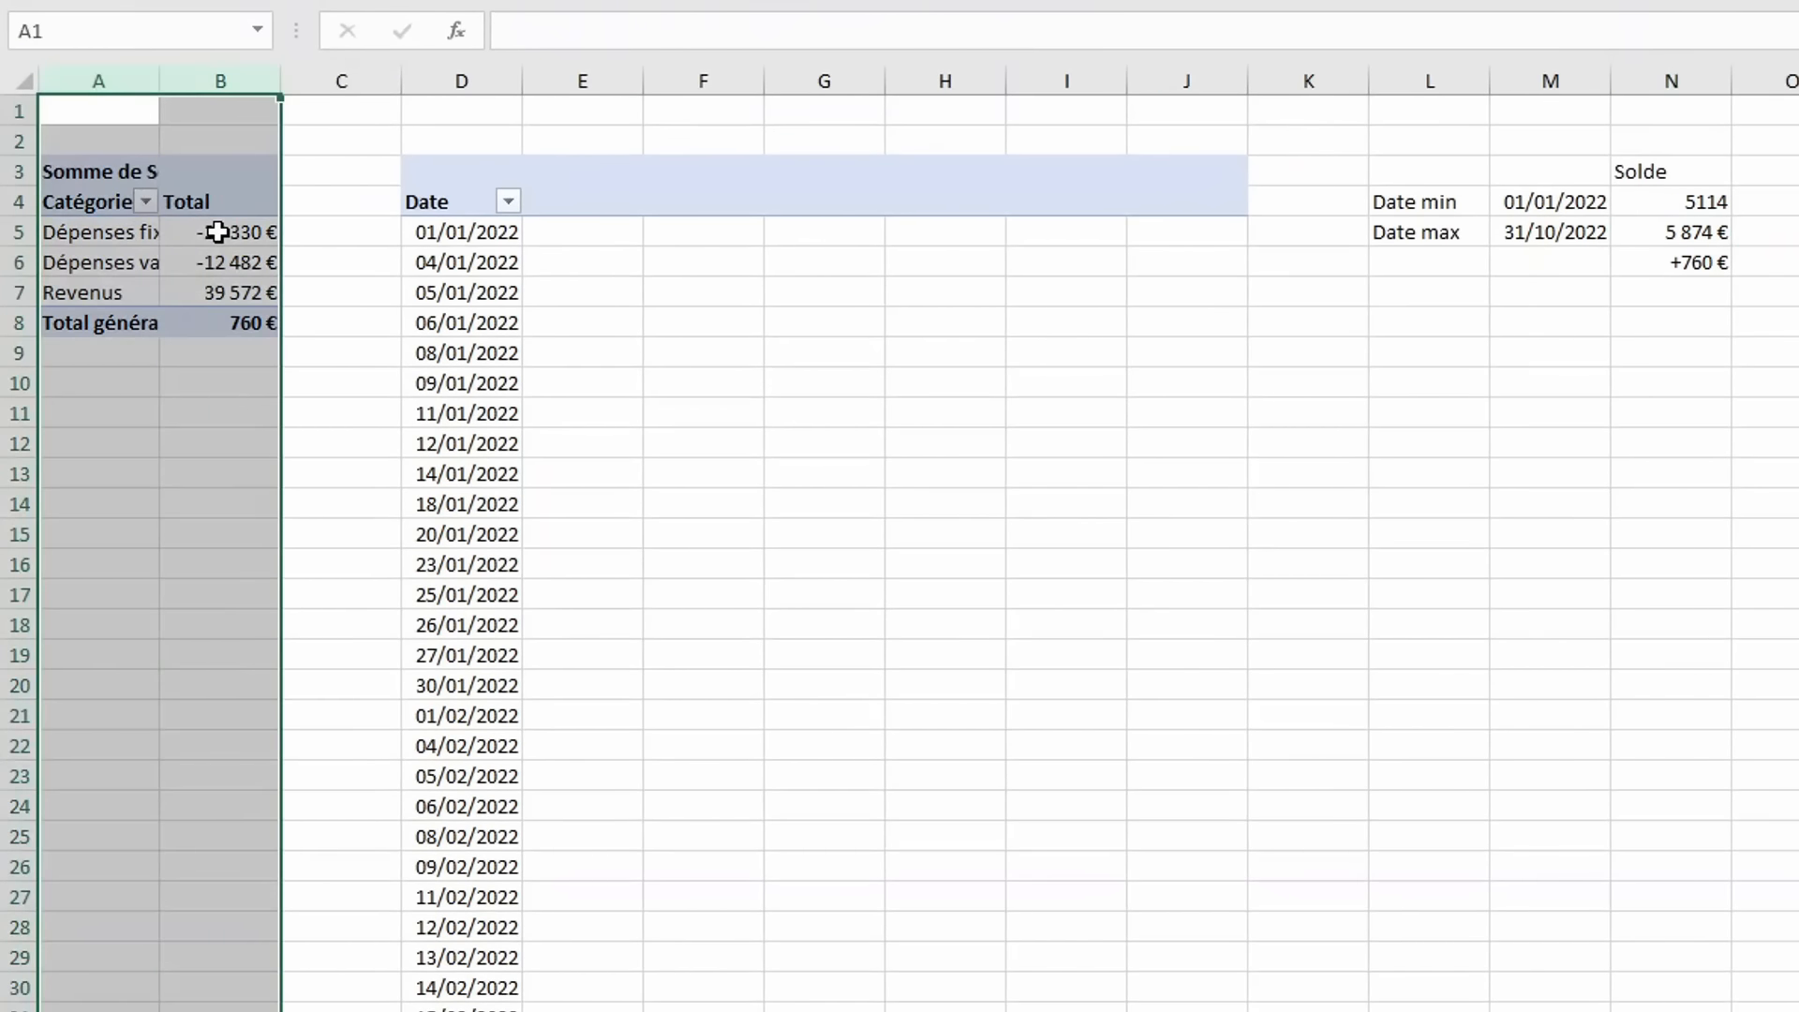
key("ctrl+c")
left_click(1486, 41)
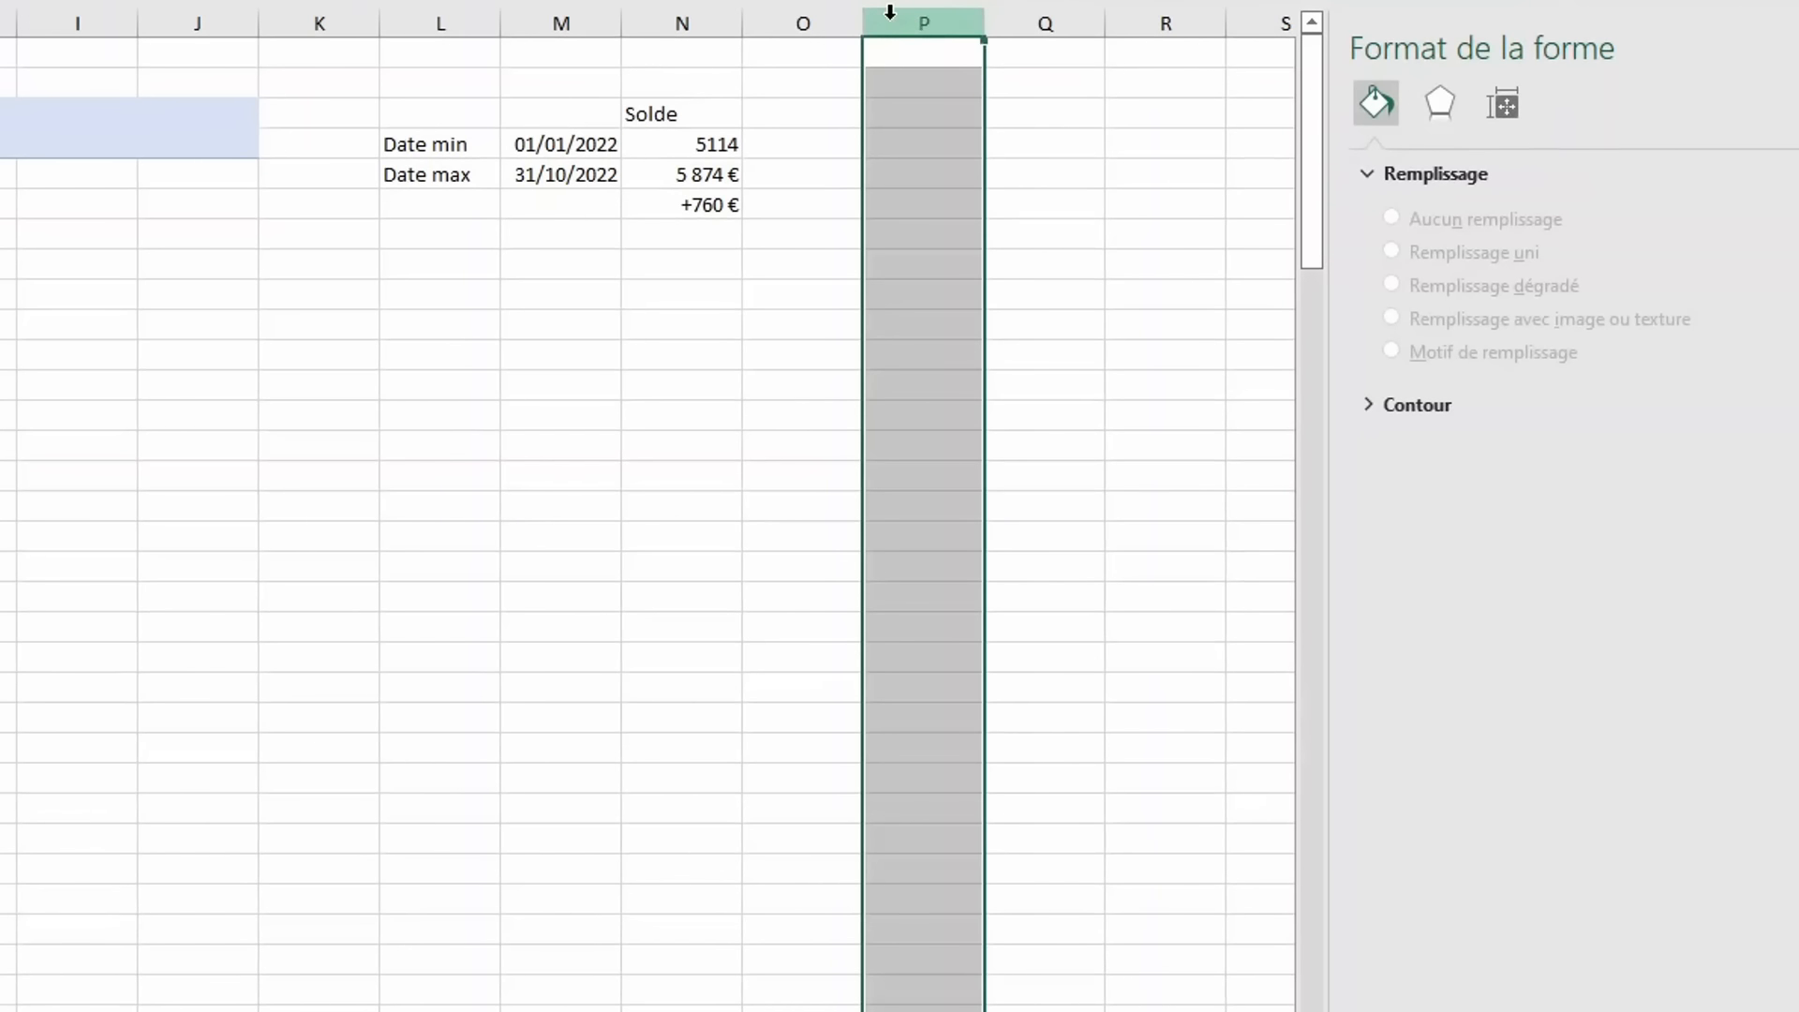
key("ctrl+v")
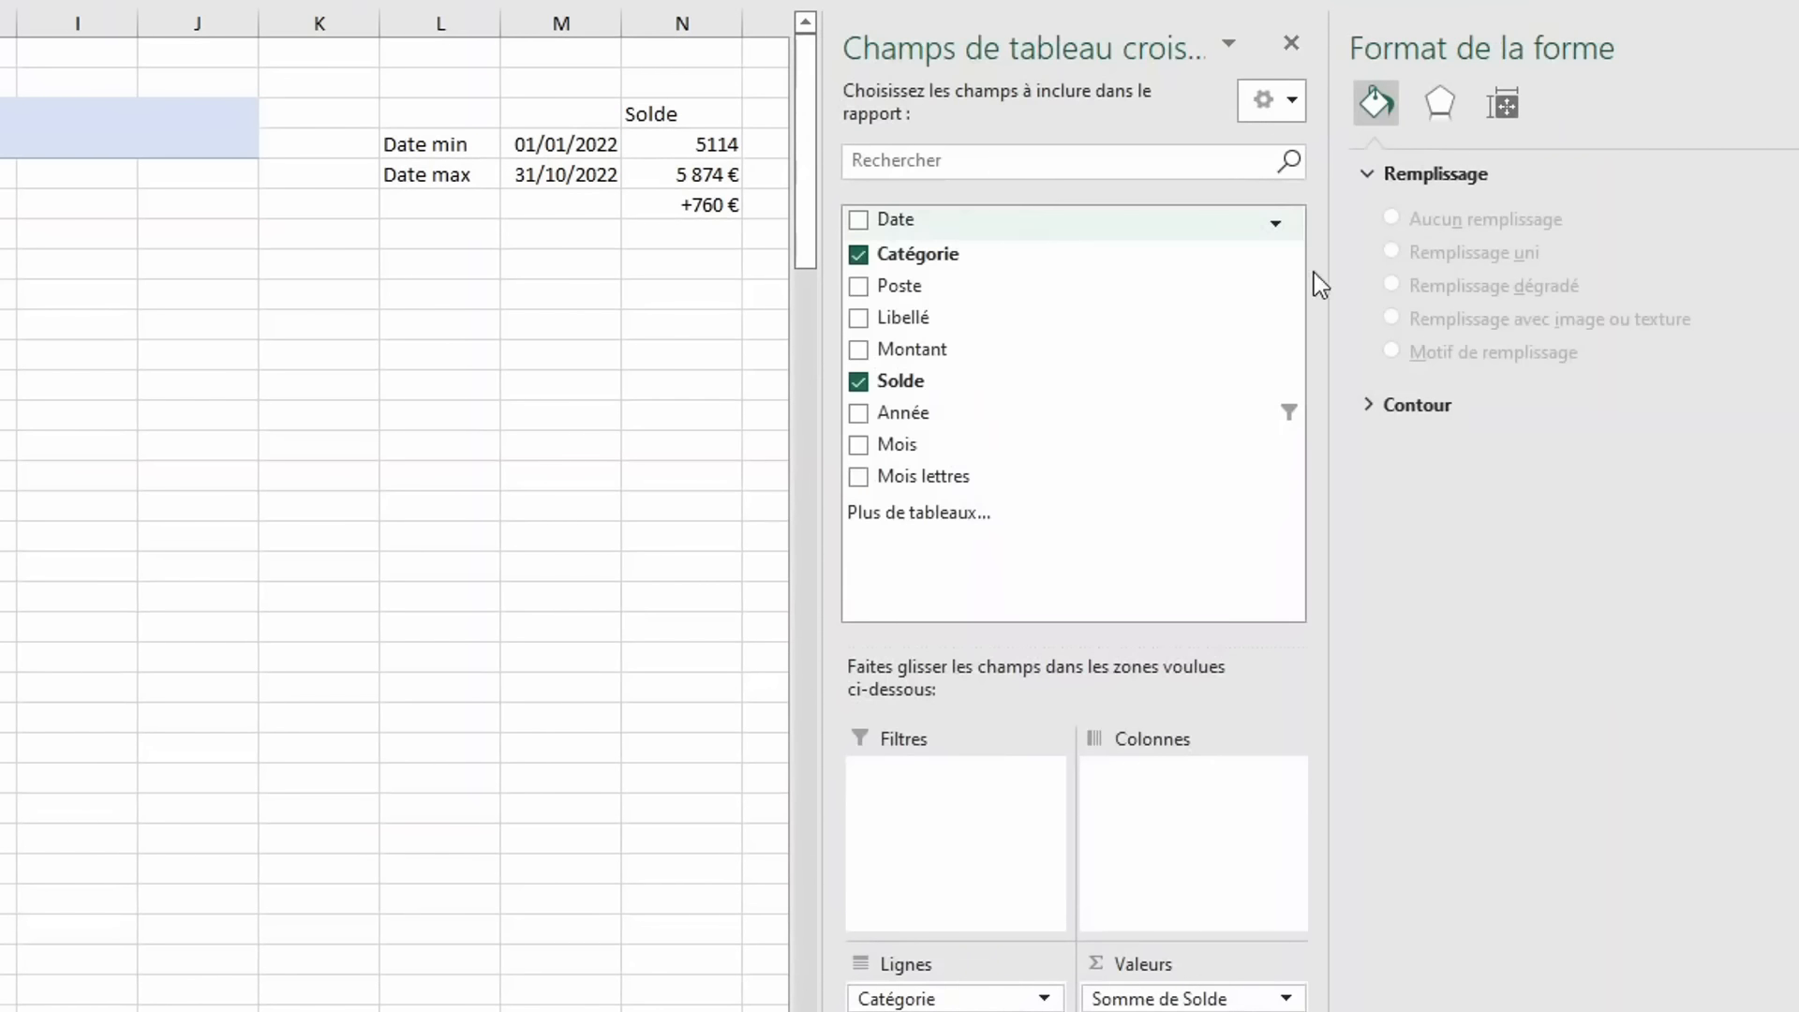
Replace the Catégorie field with Poste in the rows of the copied pivot table.
left_click(858, 253)
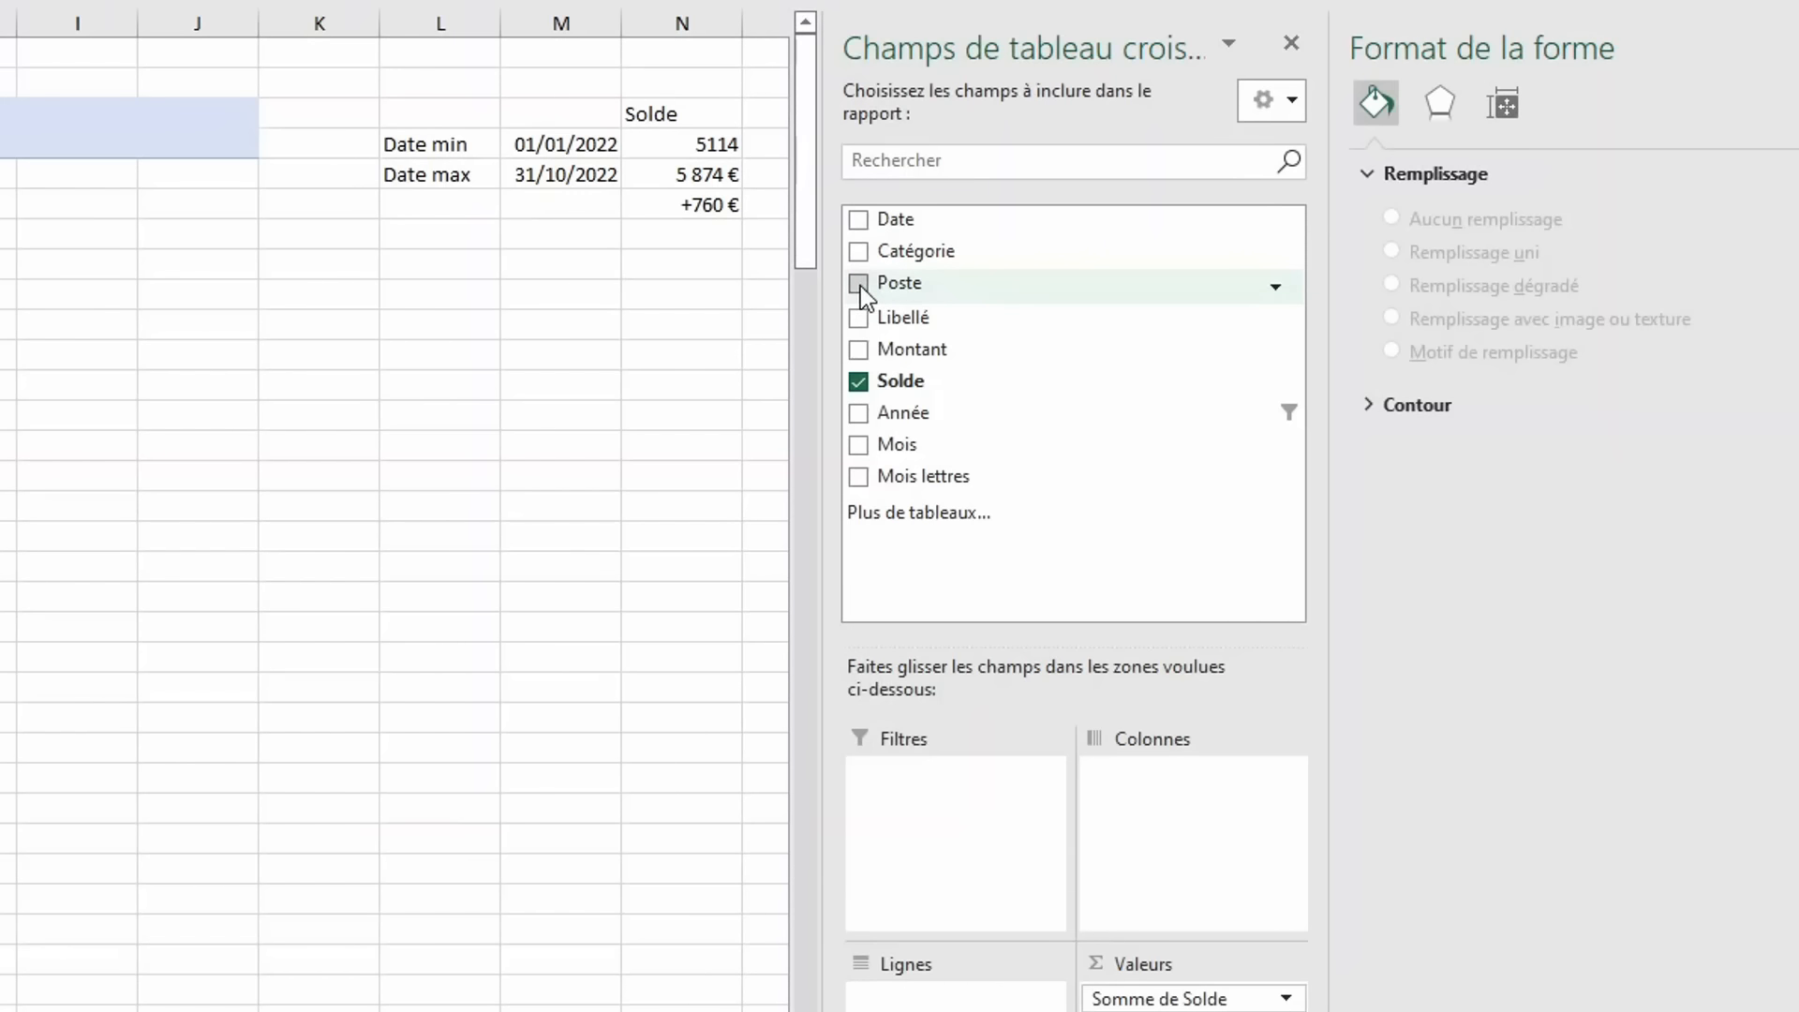
left_click(859, 285)
left_click(763, 383)
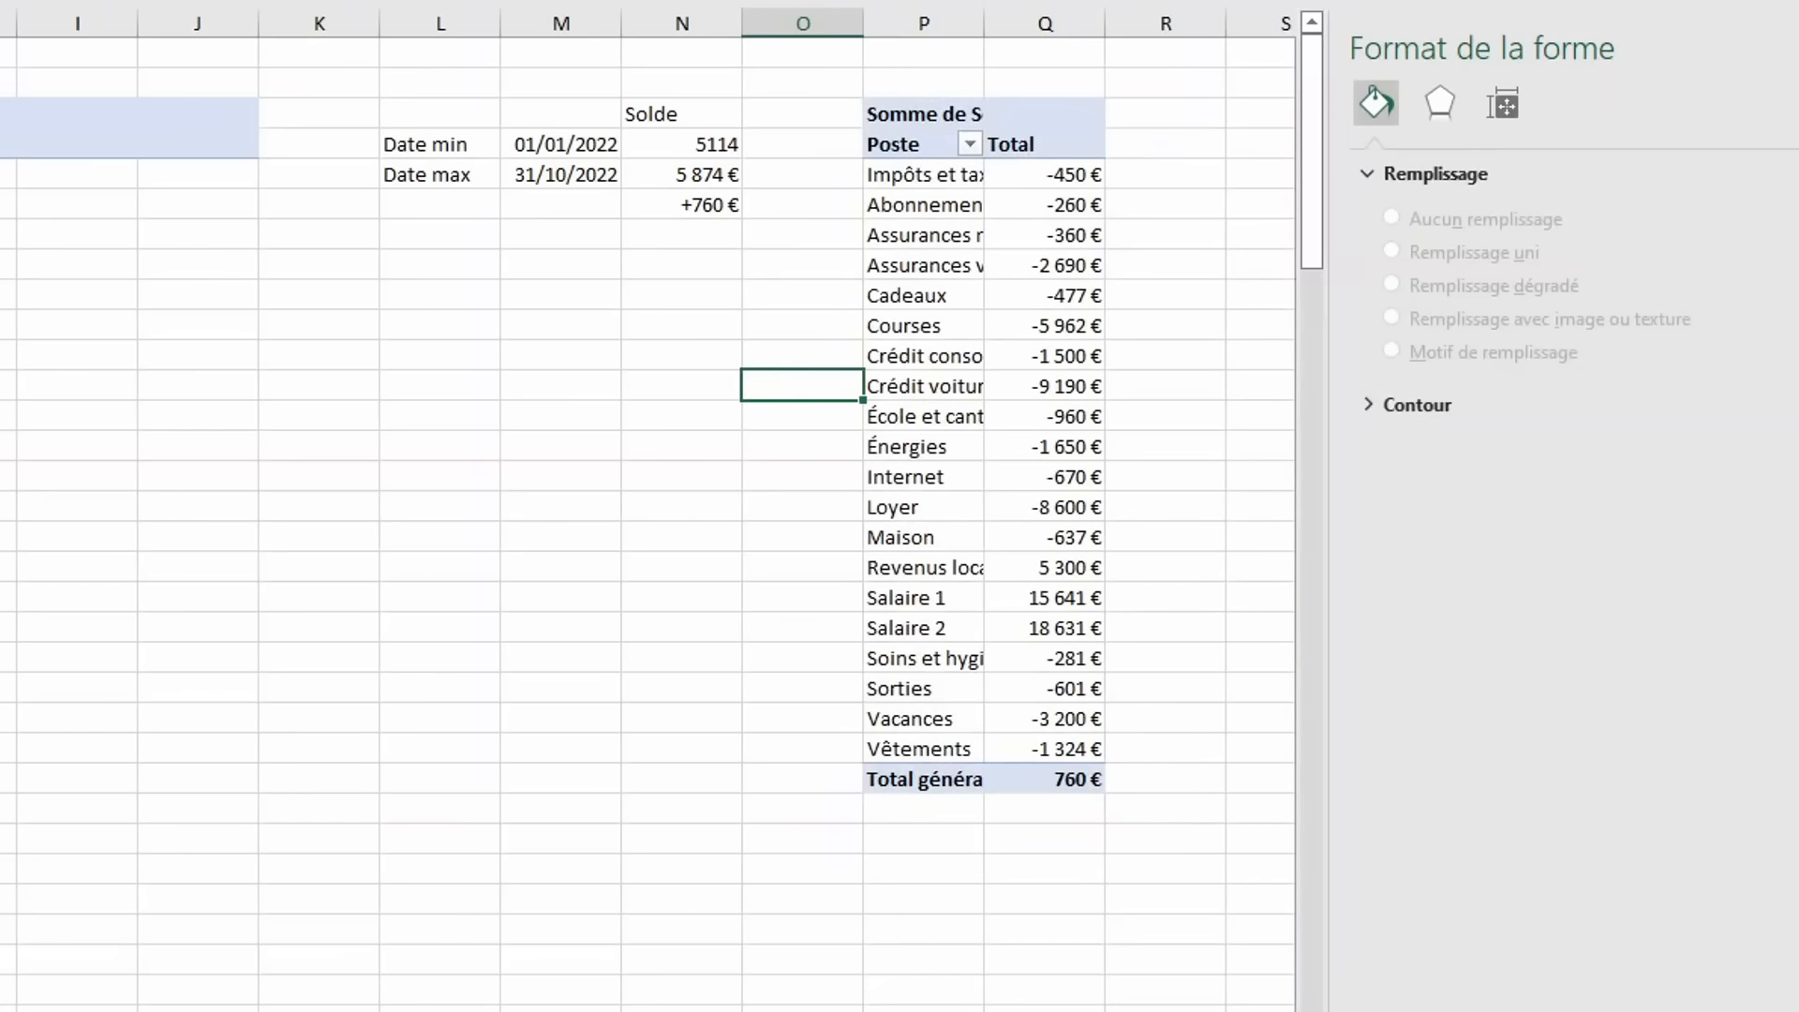
Filter the Poste pivot table with the search term crédit to keep only Crédit conso and Crédit voiture.
left_click(971, 145)
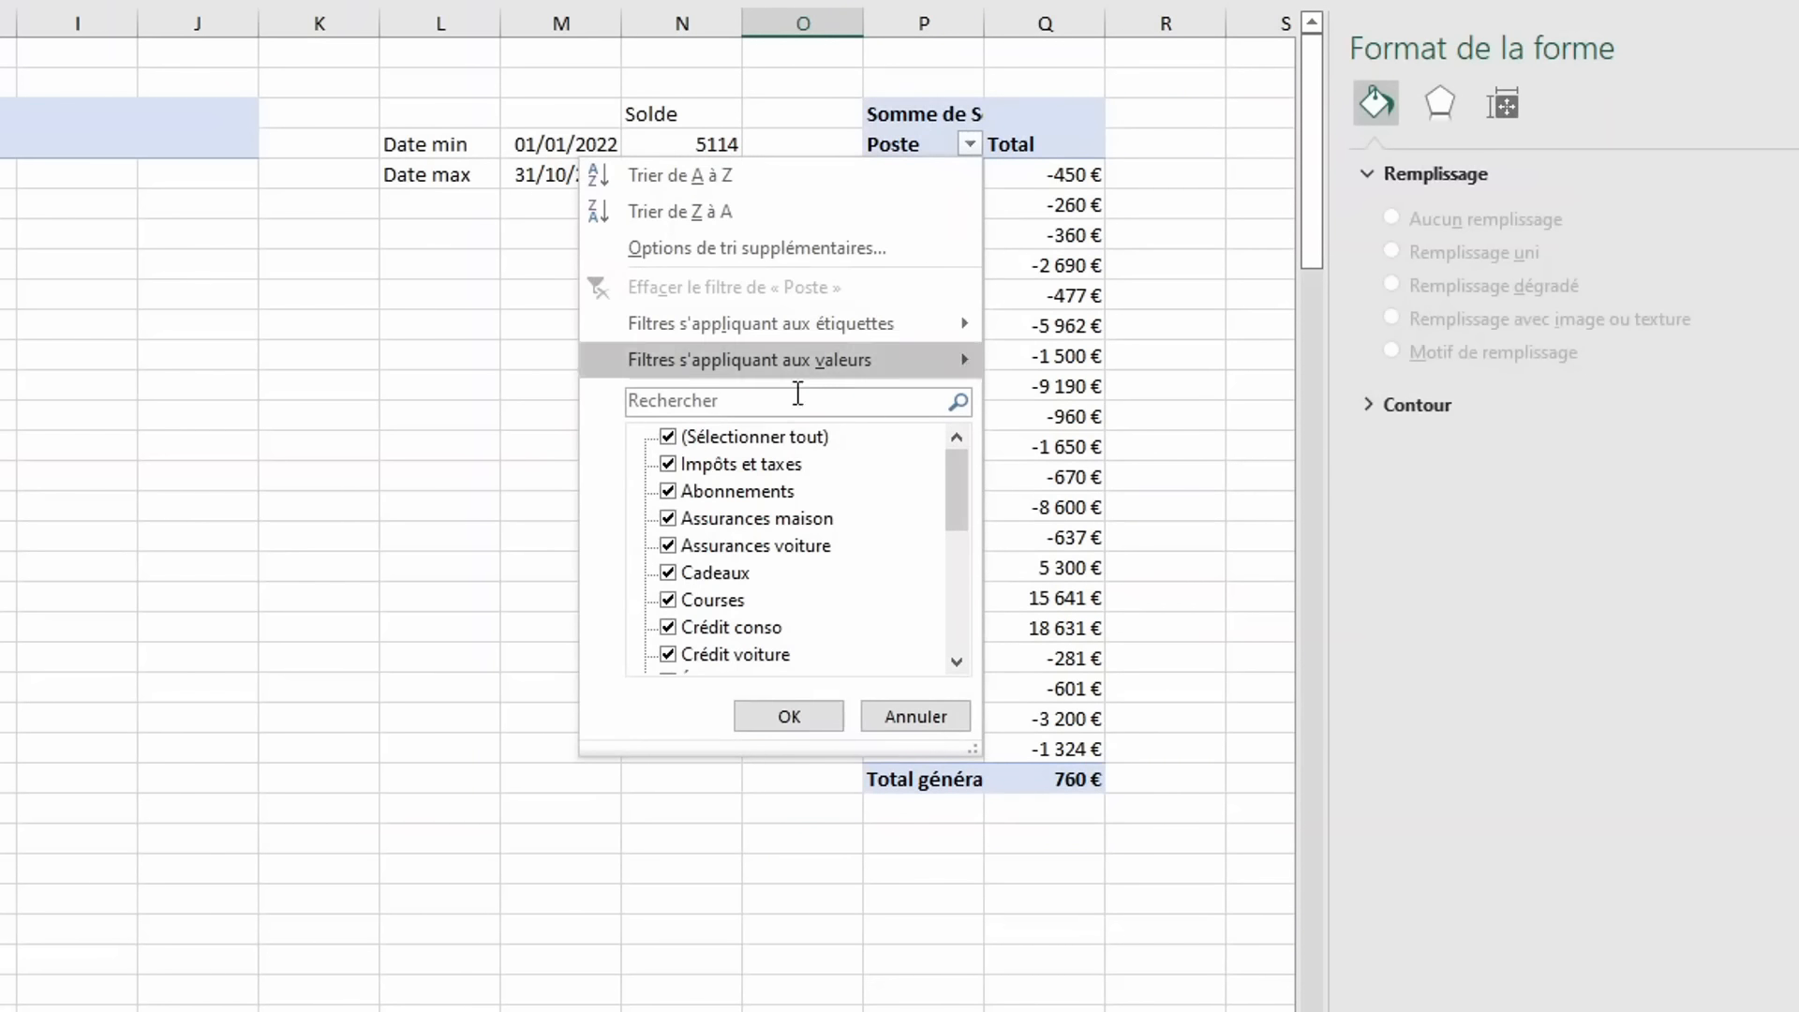
left_click(766, 405)
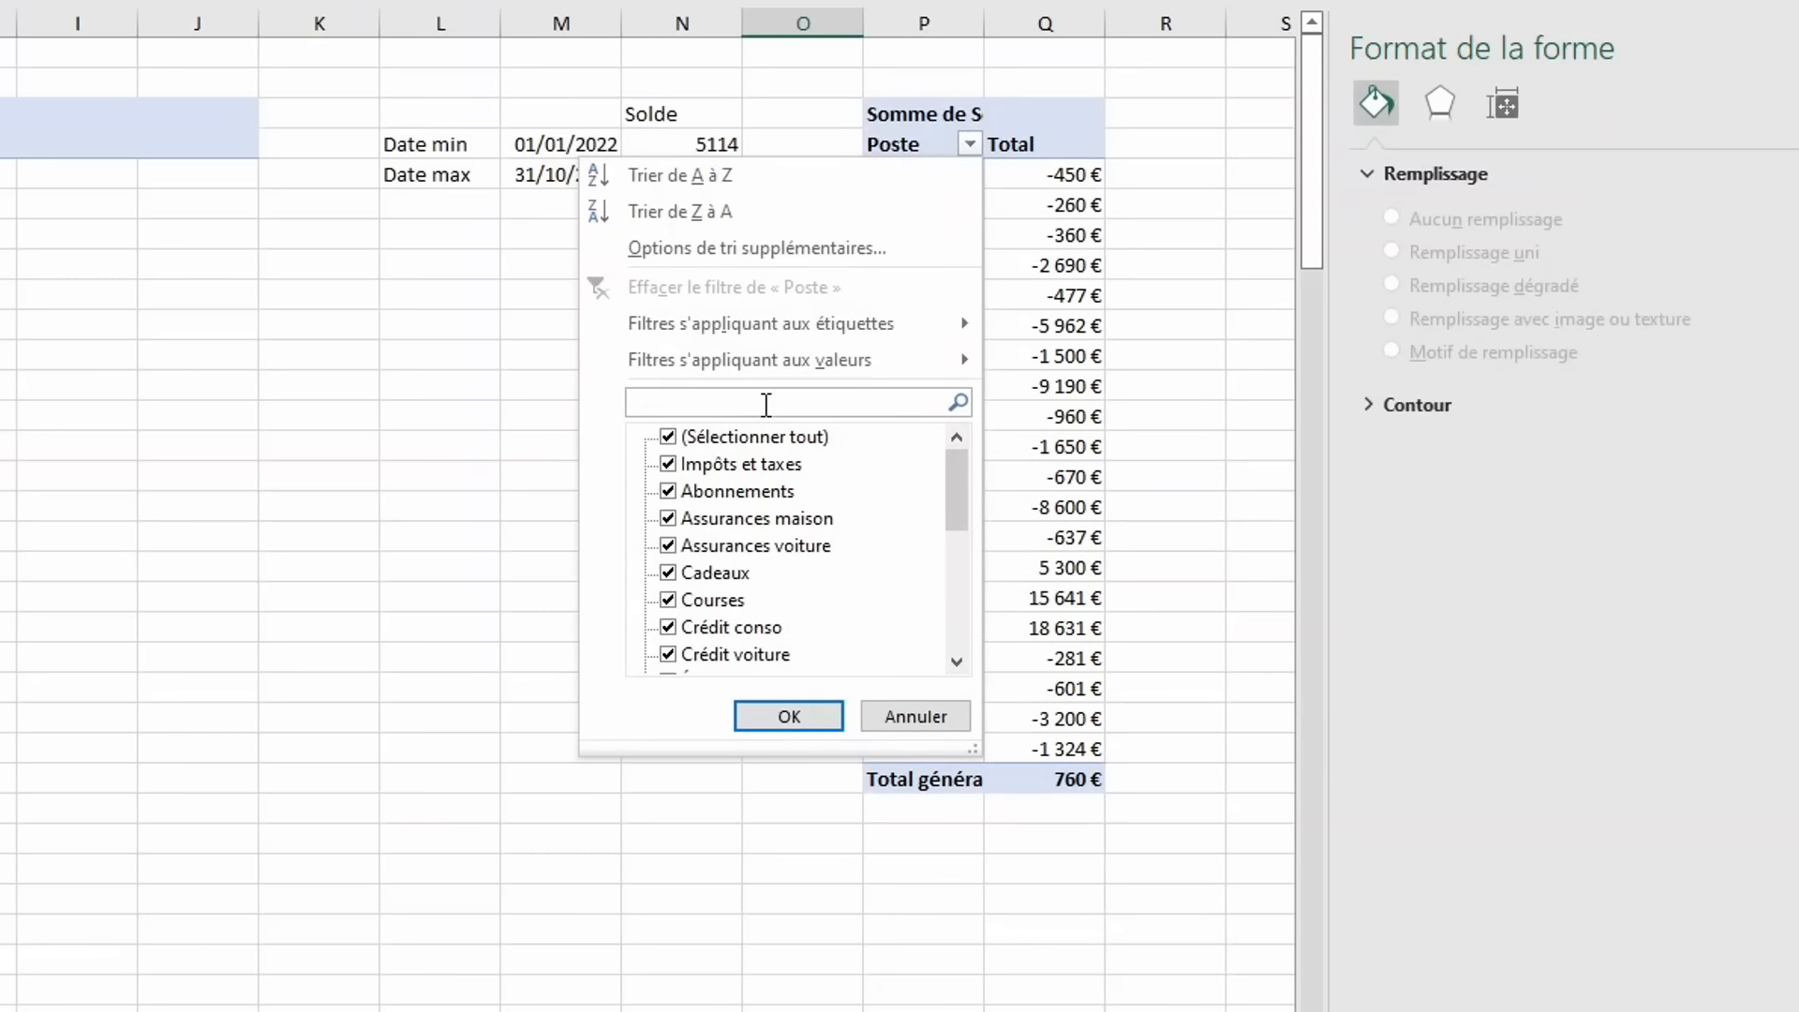
type("crédit")
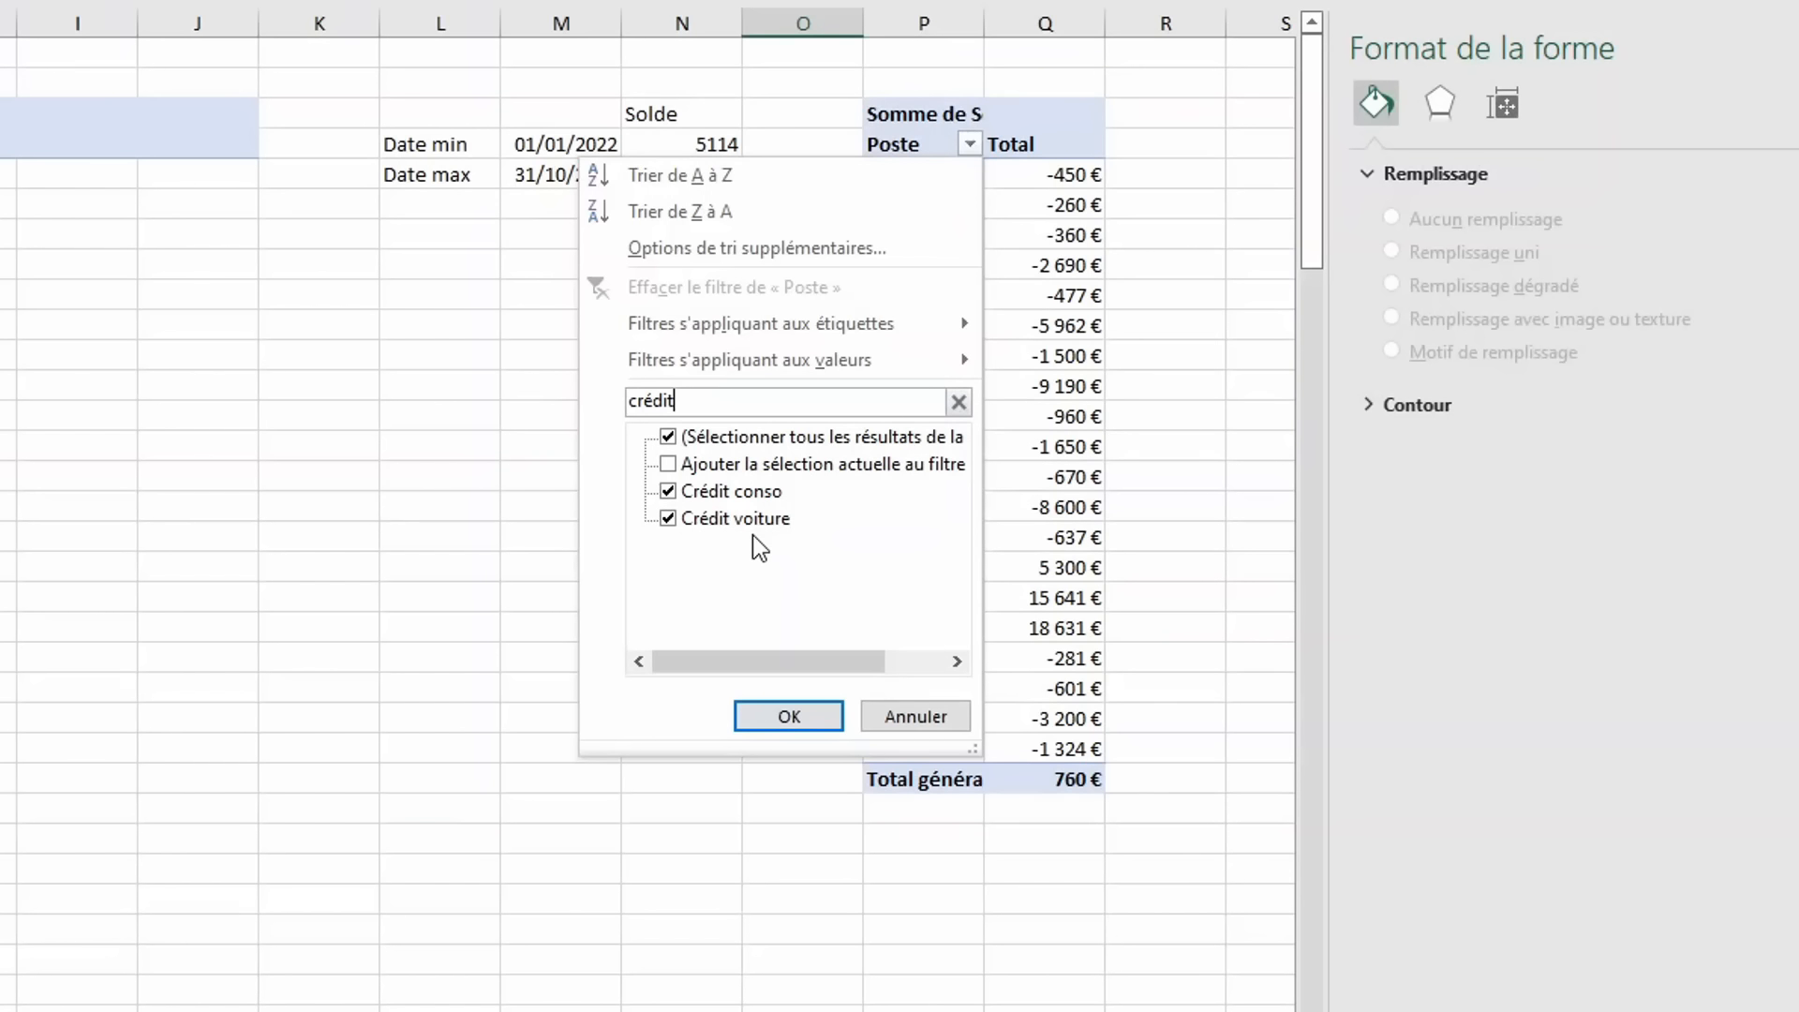
left_click(787, 715)
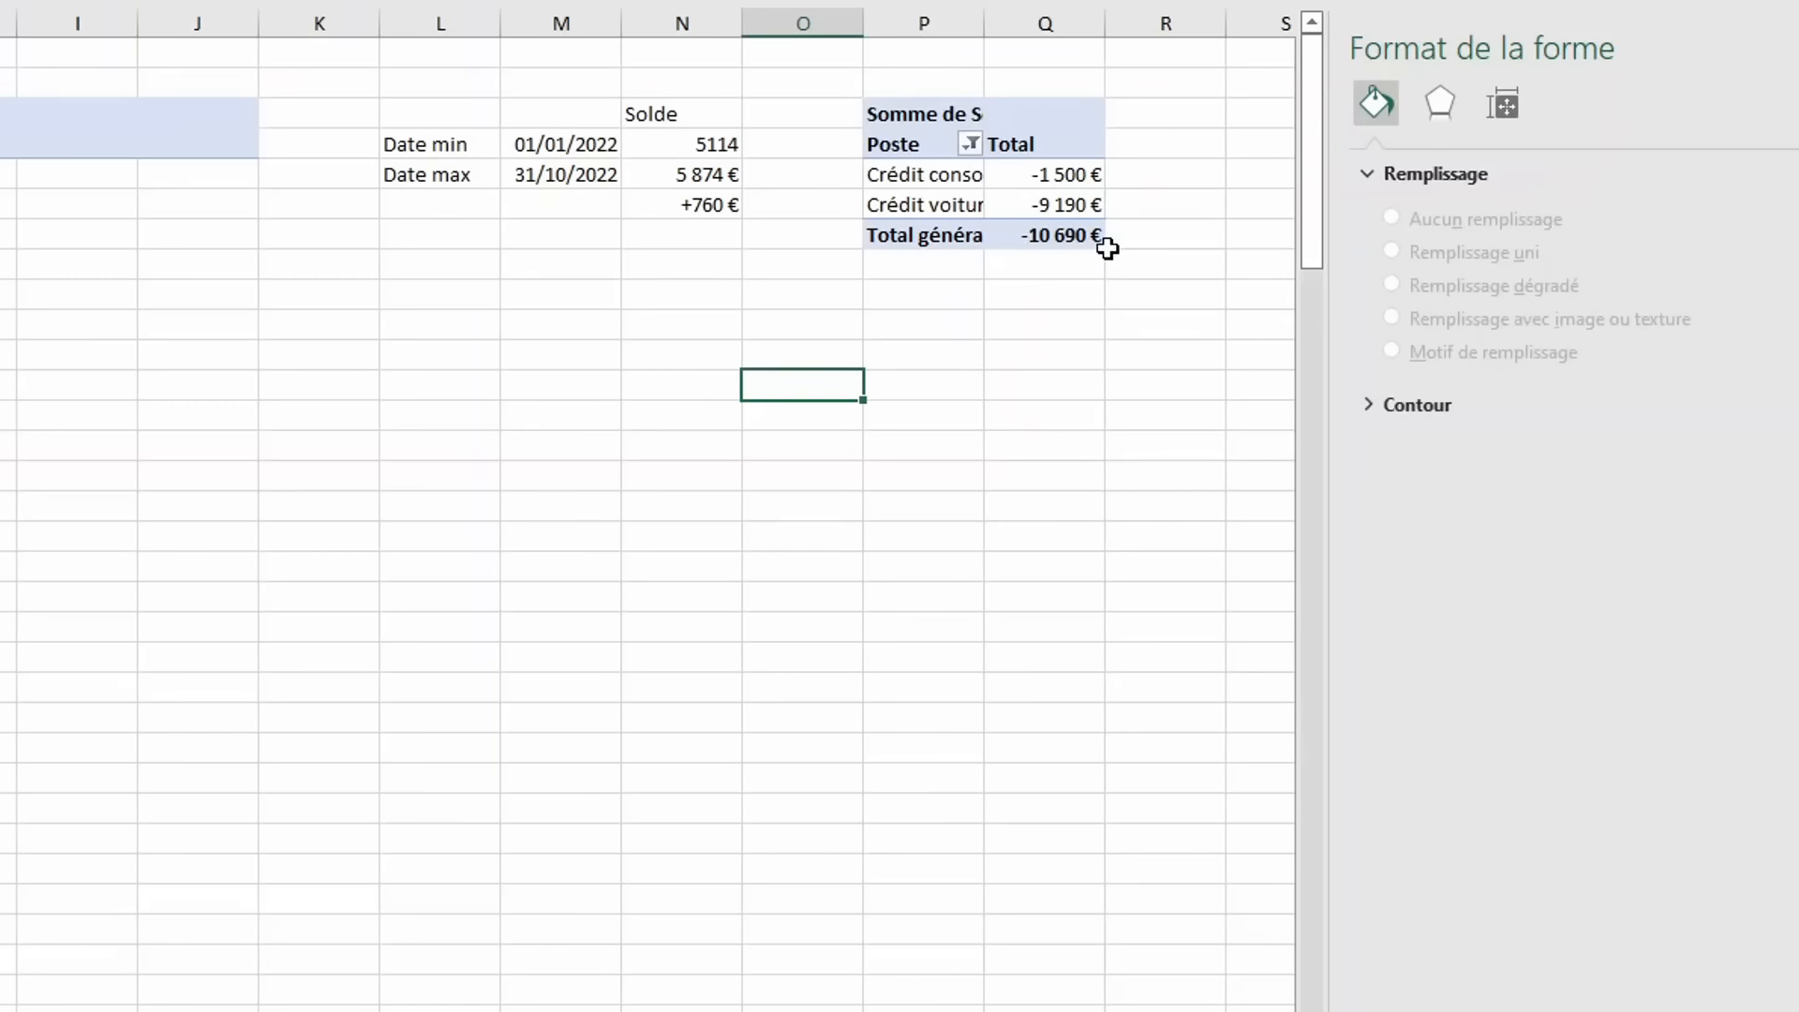
In Q10, enter a formula dividing the credit pivot's grand total by the Revenus total of the Catégorie pivot.
left_click(1037, 322)
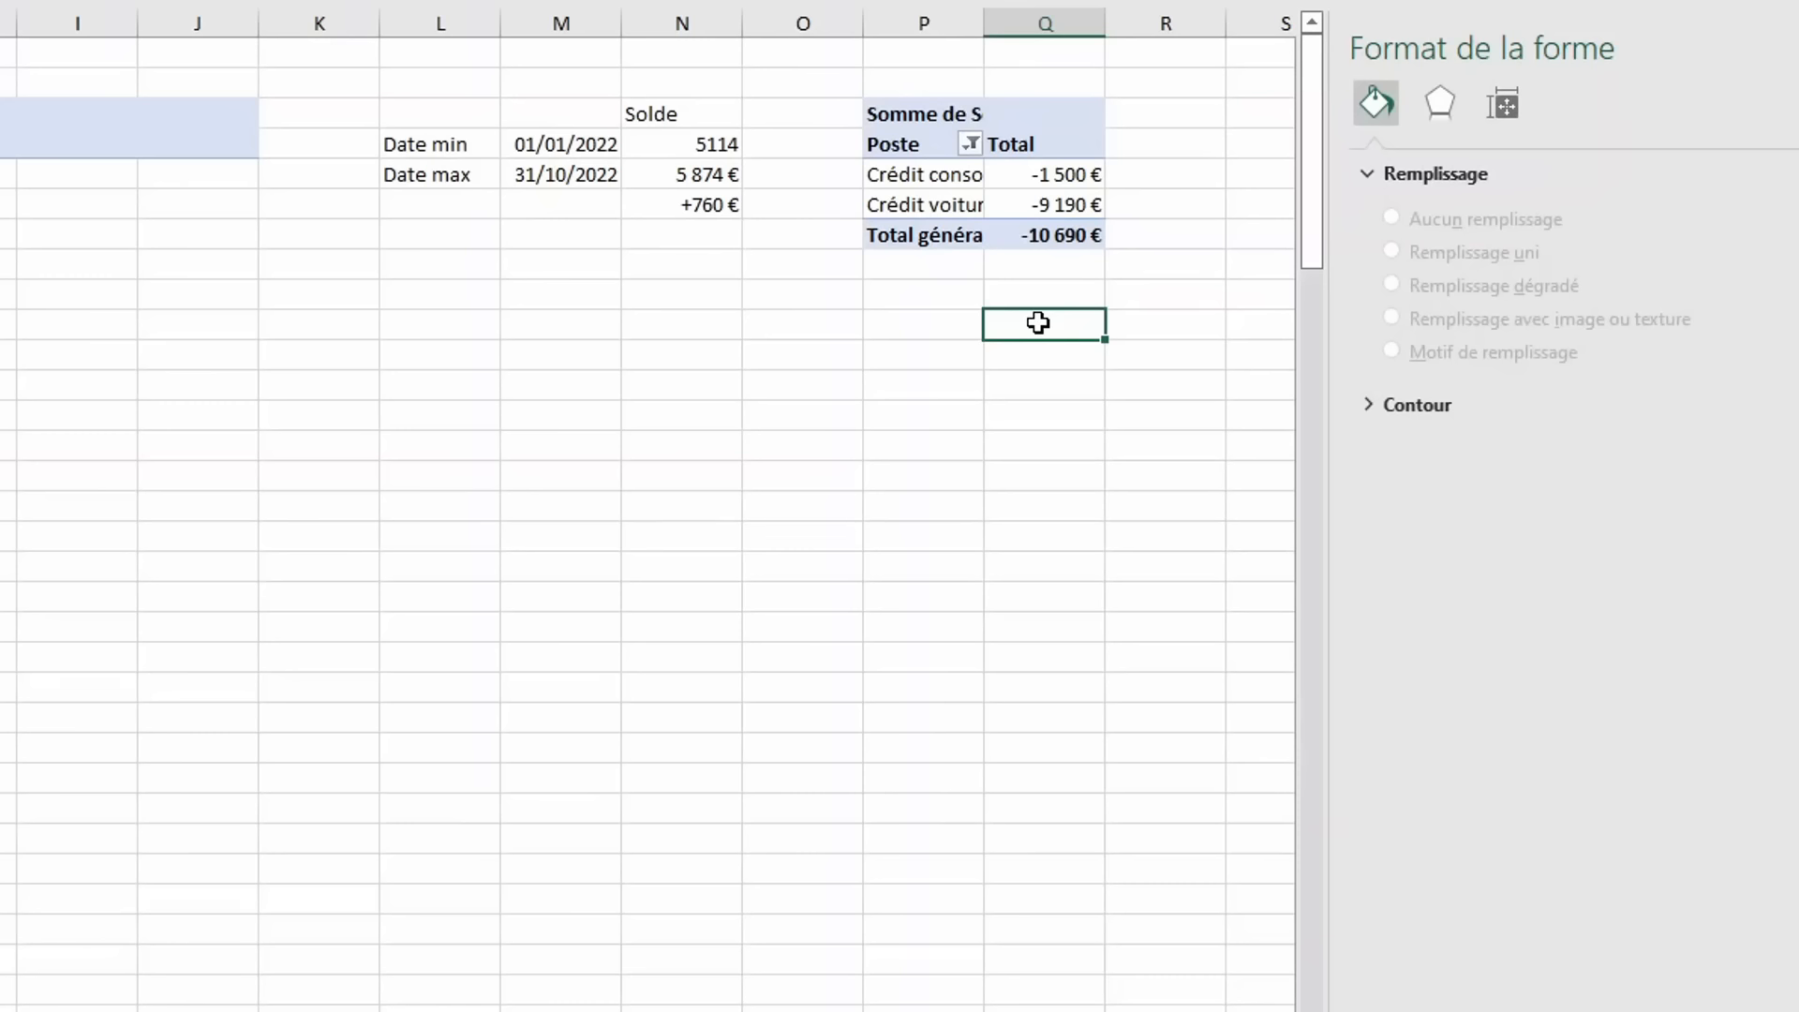
left_click(1042, 234)
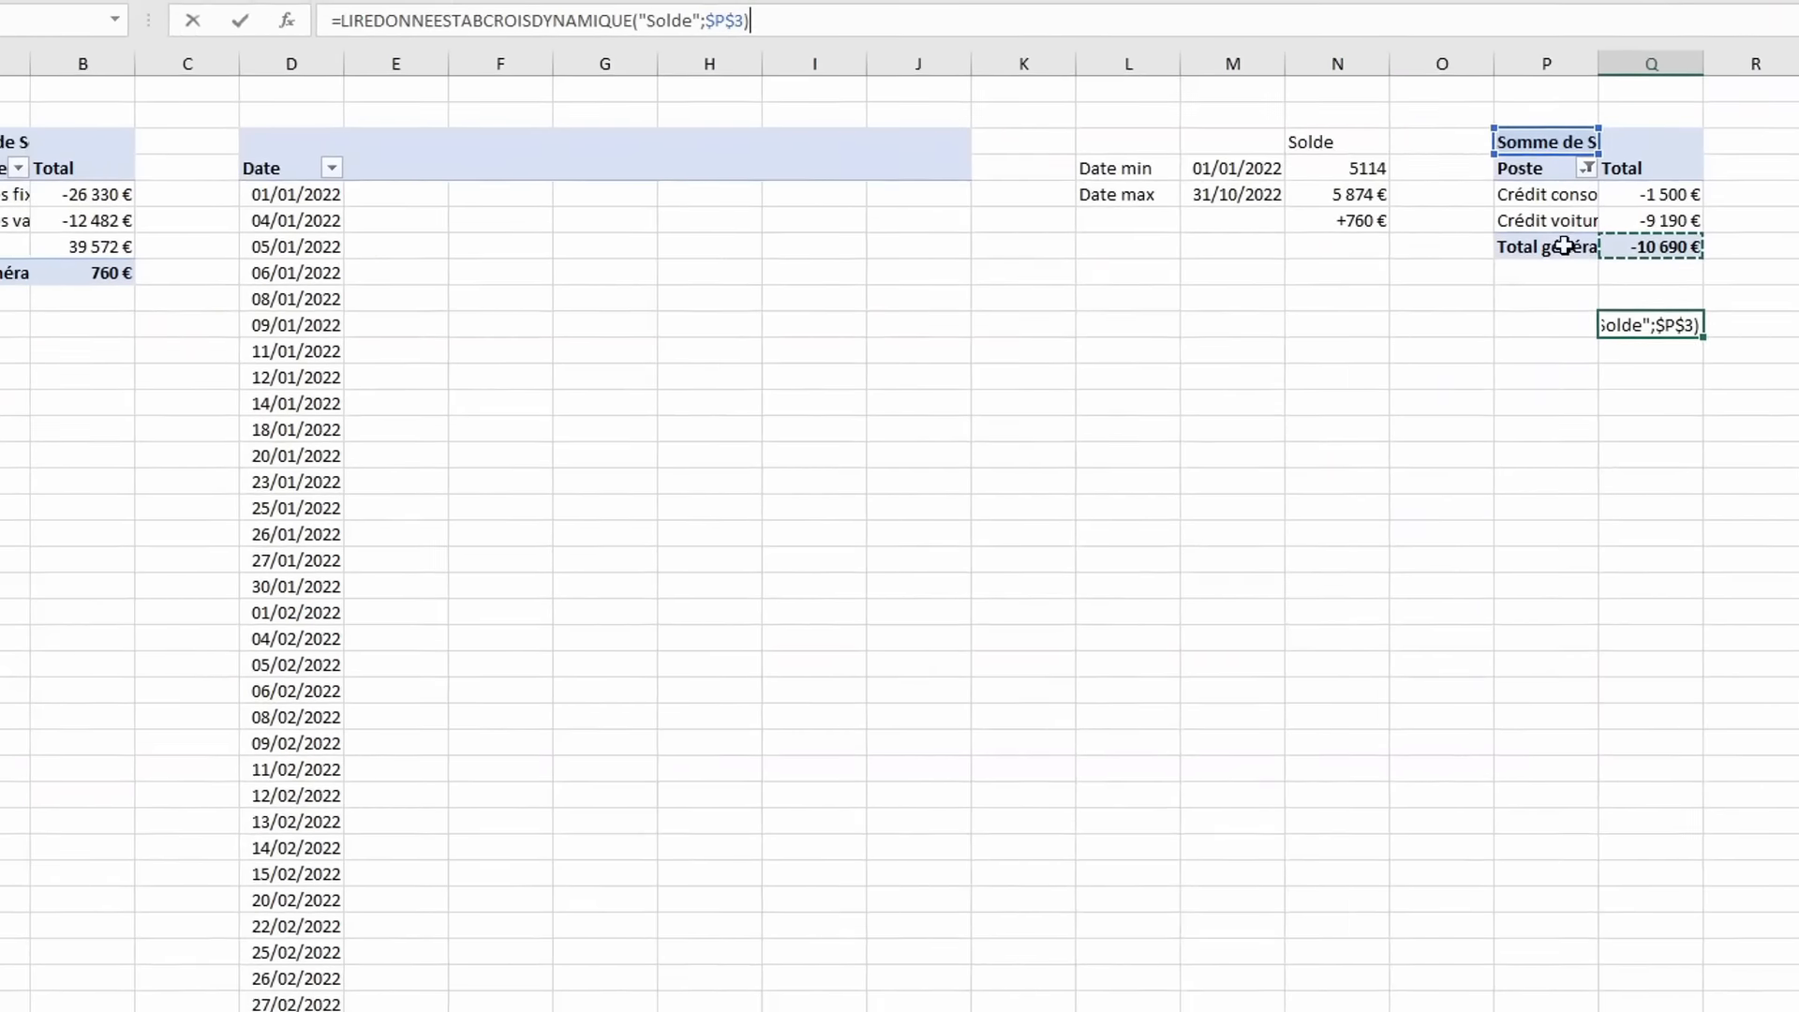
type("/")
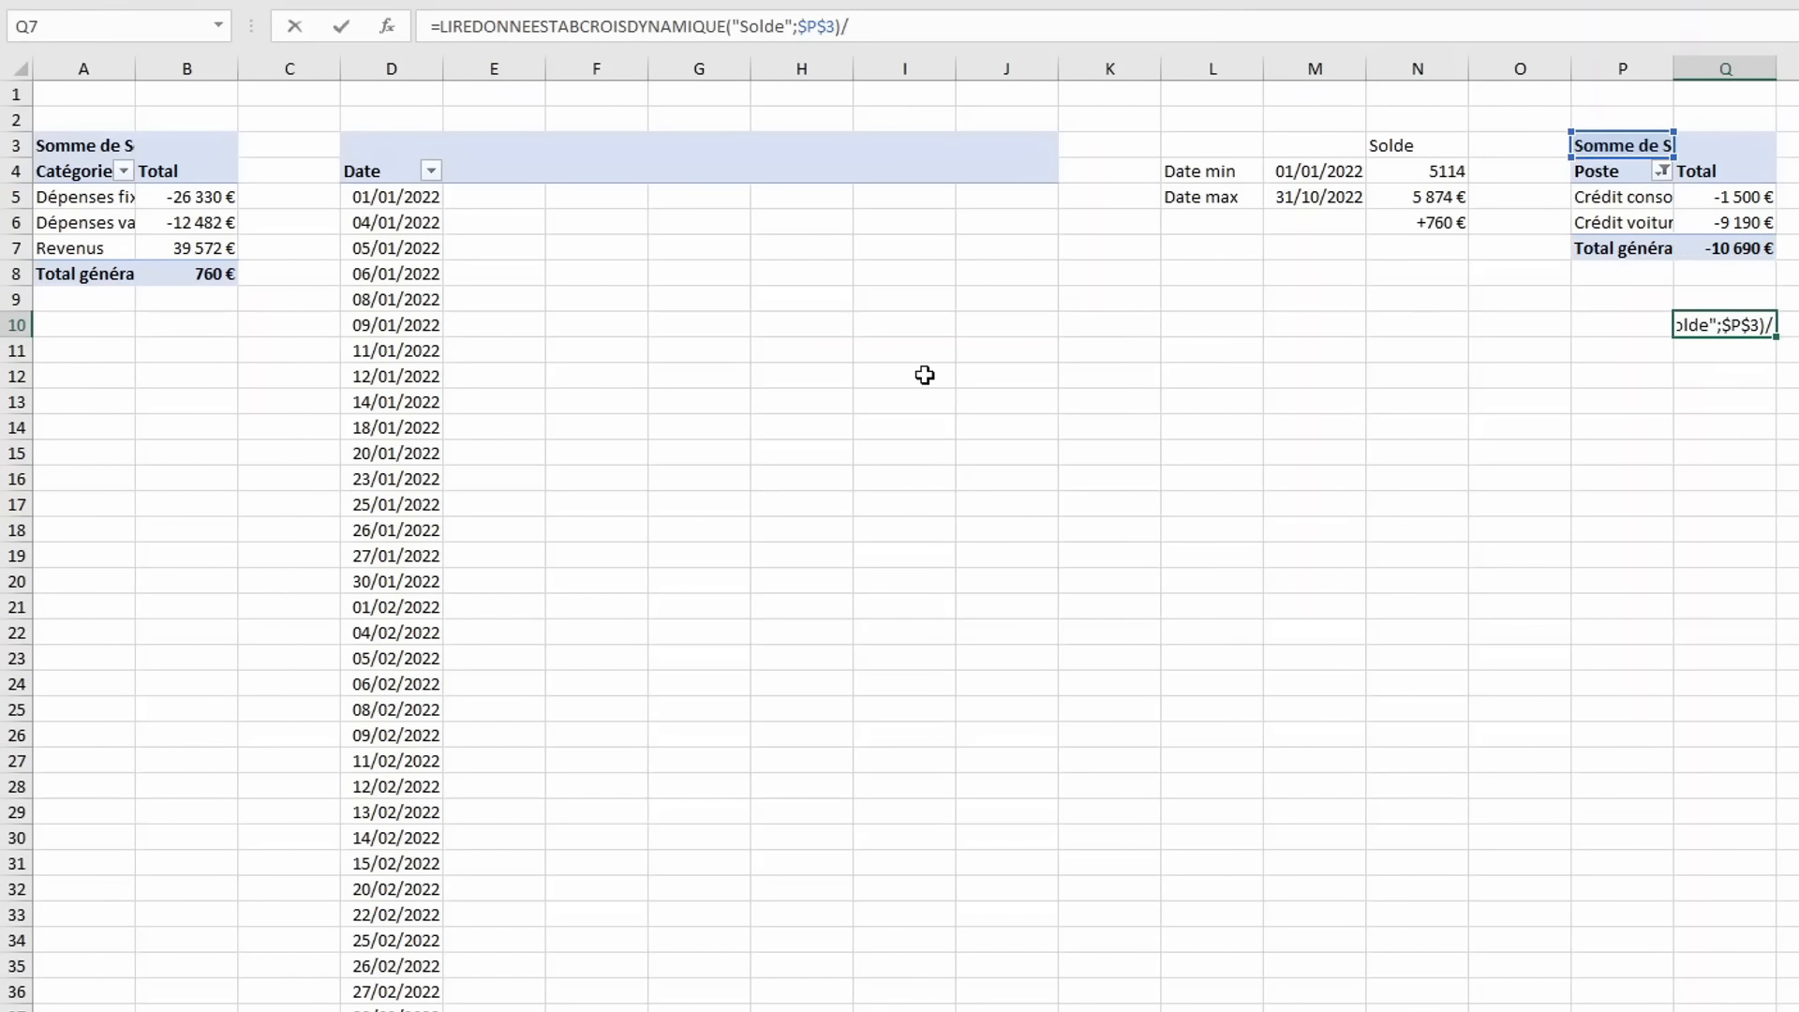
left_click(164, 247)
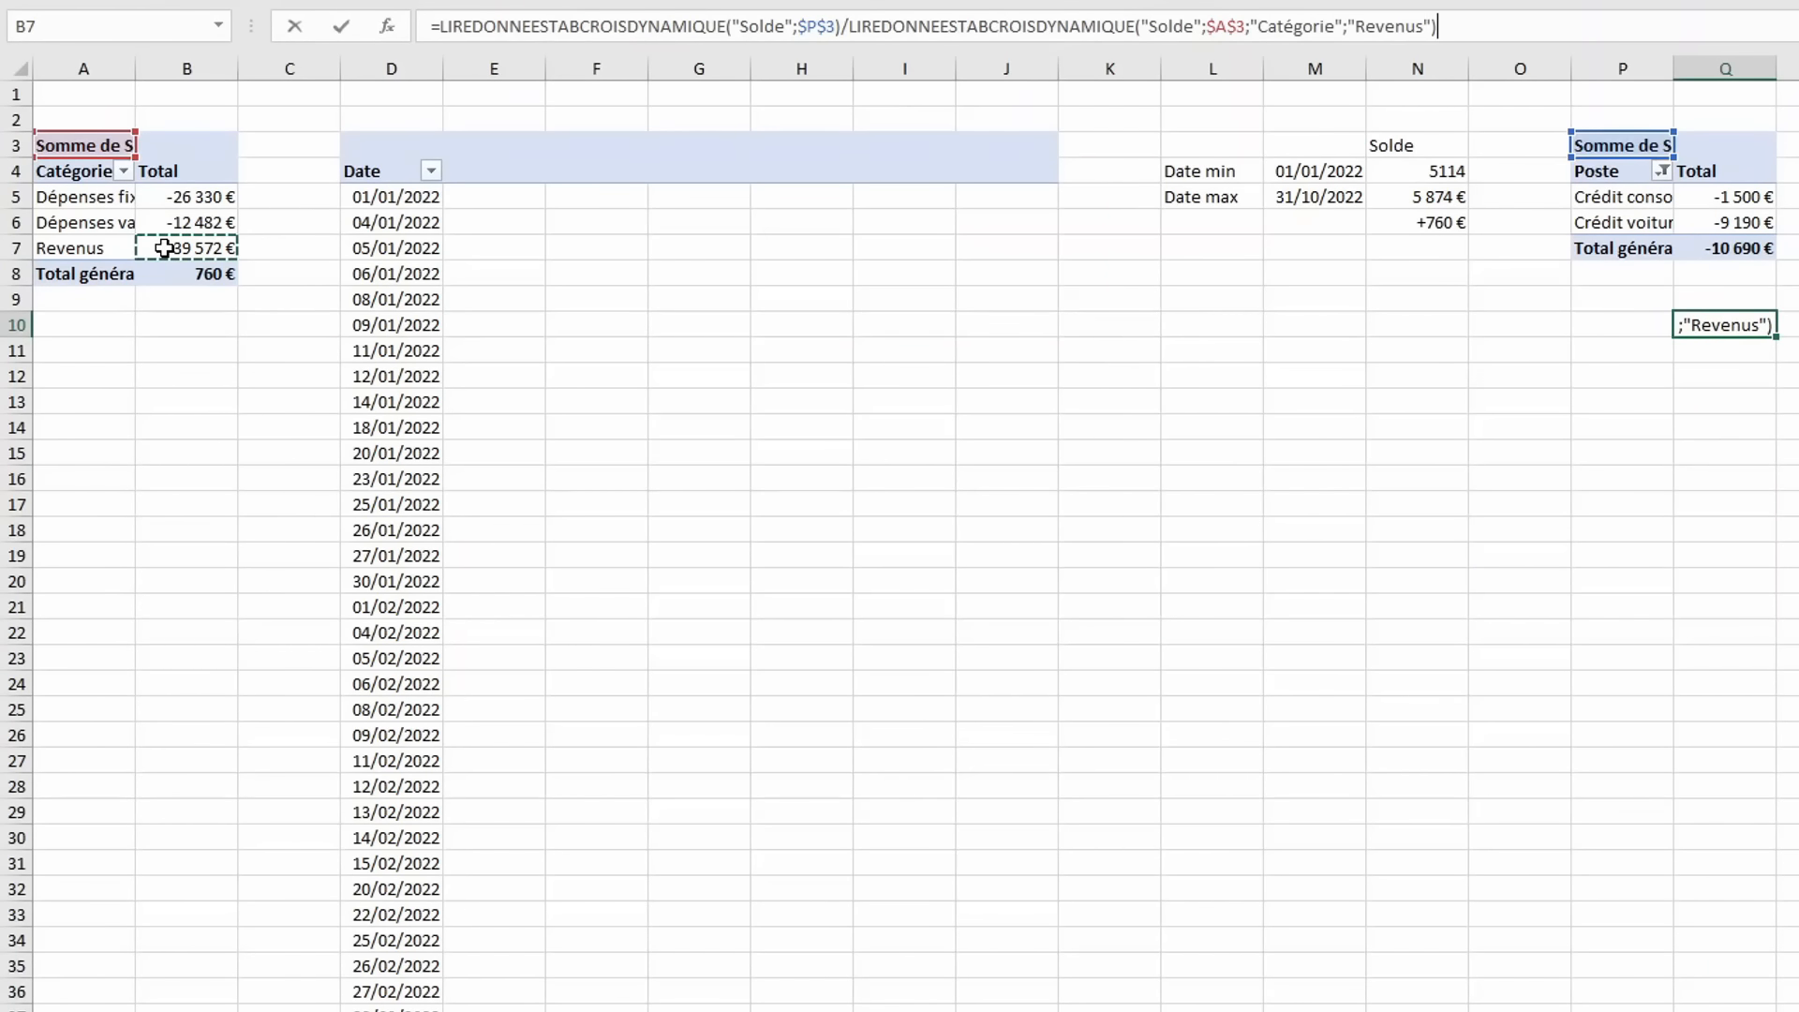
key("Return")
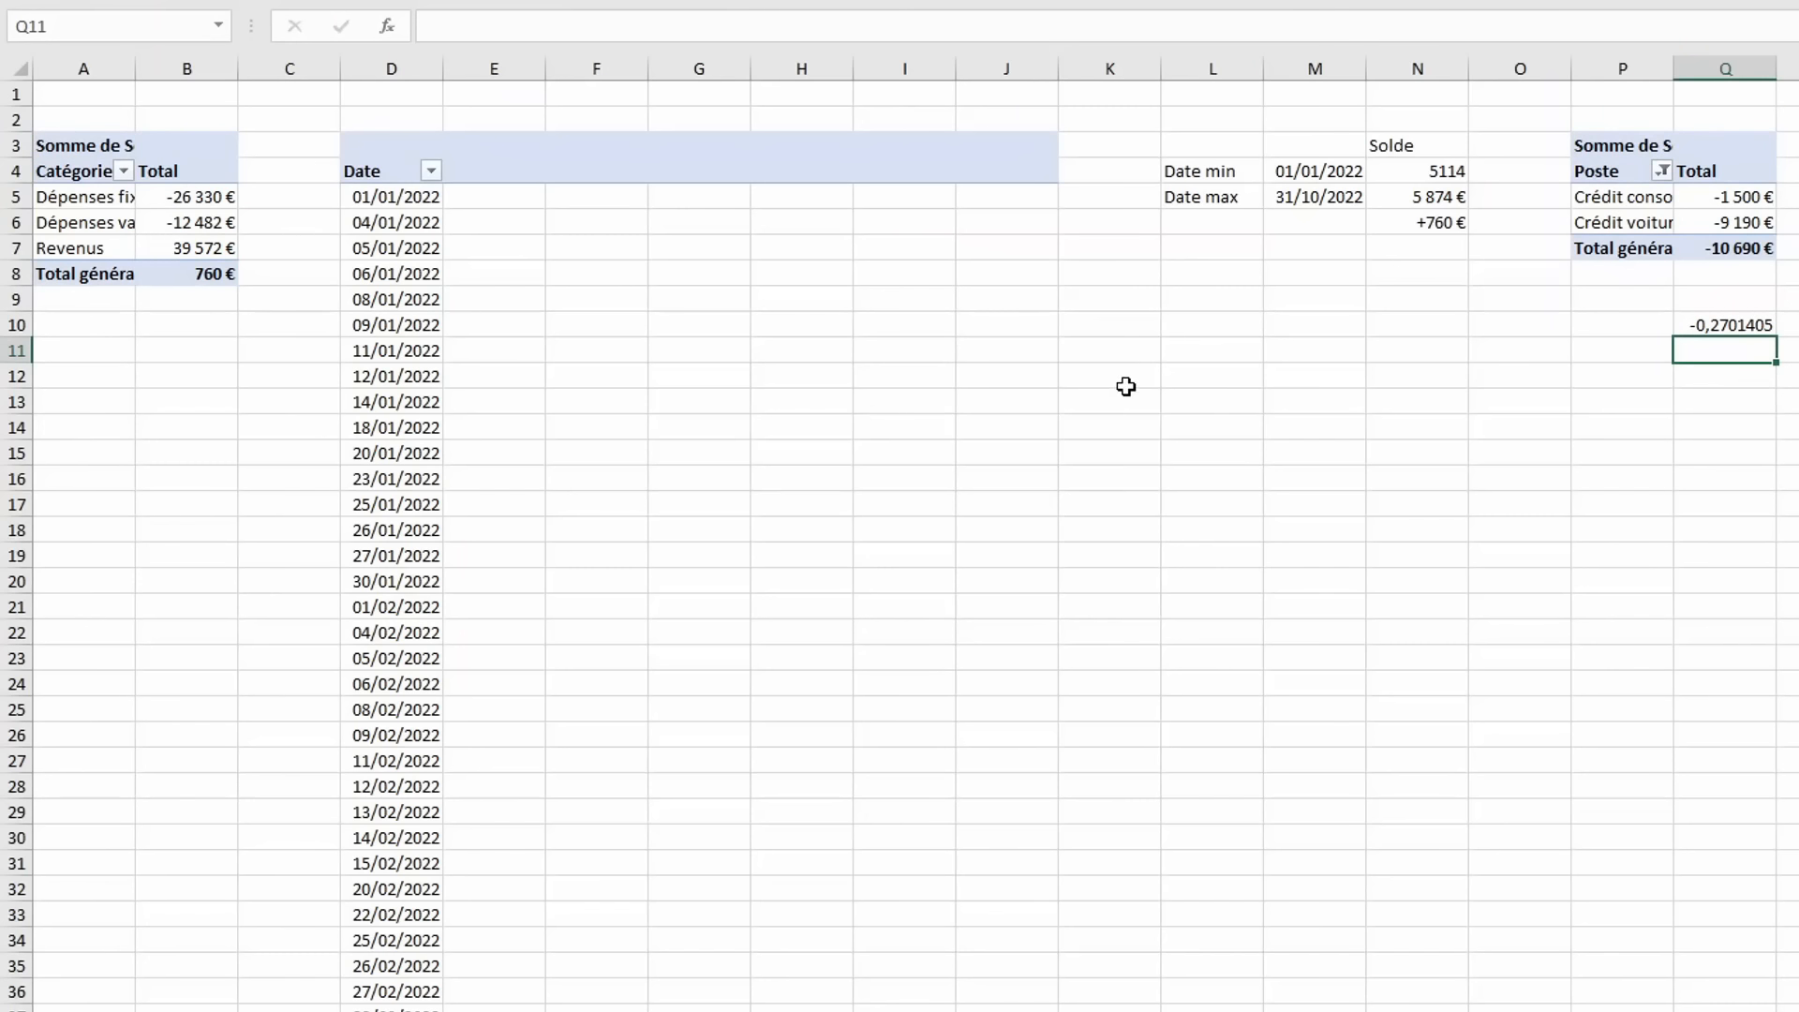
left_click(1740, 322)
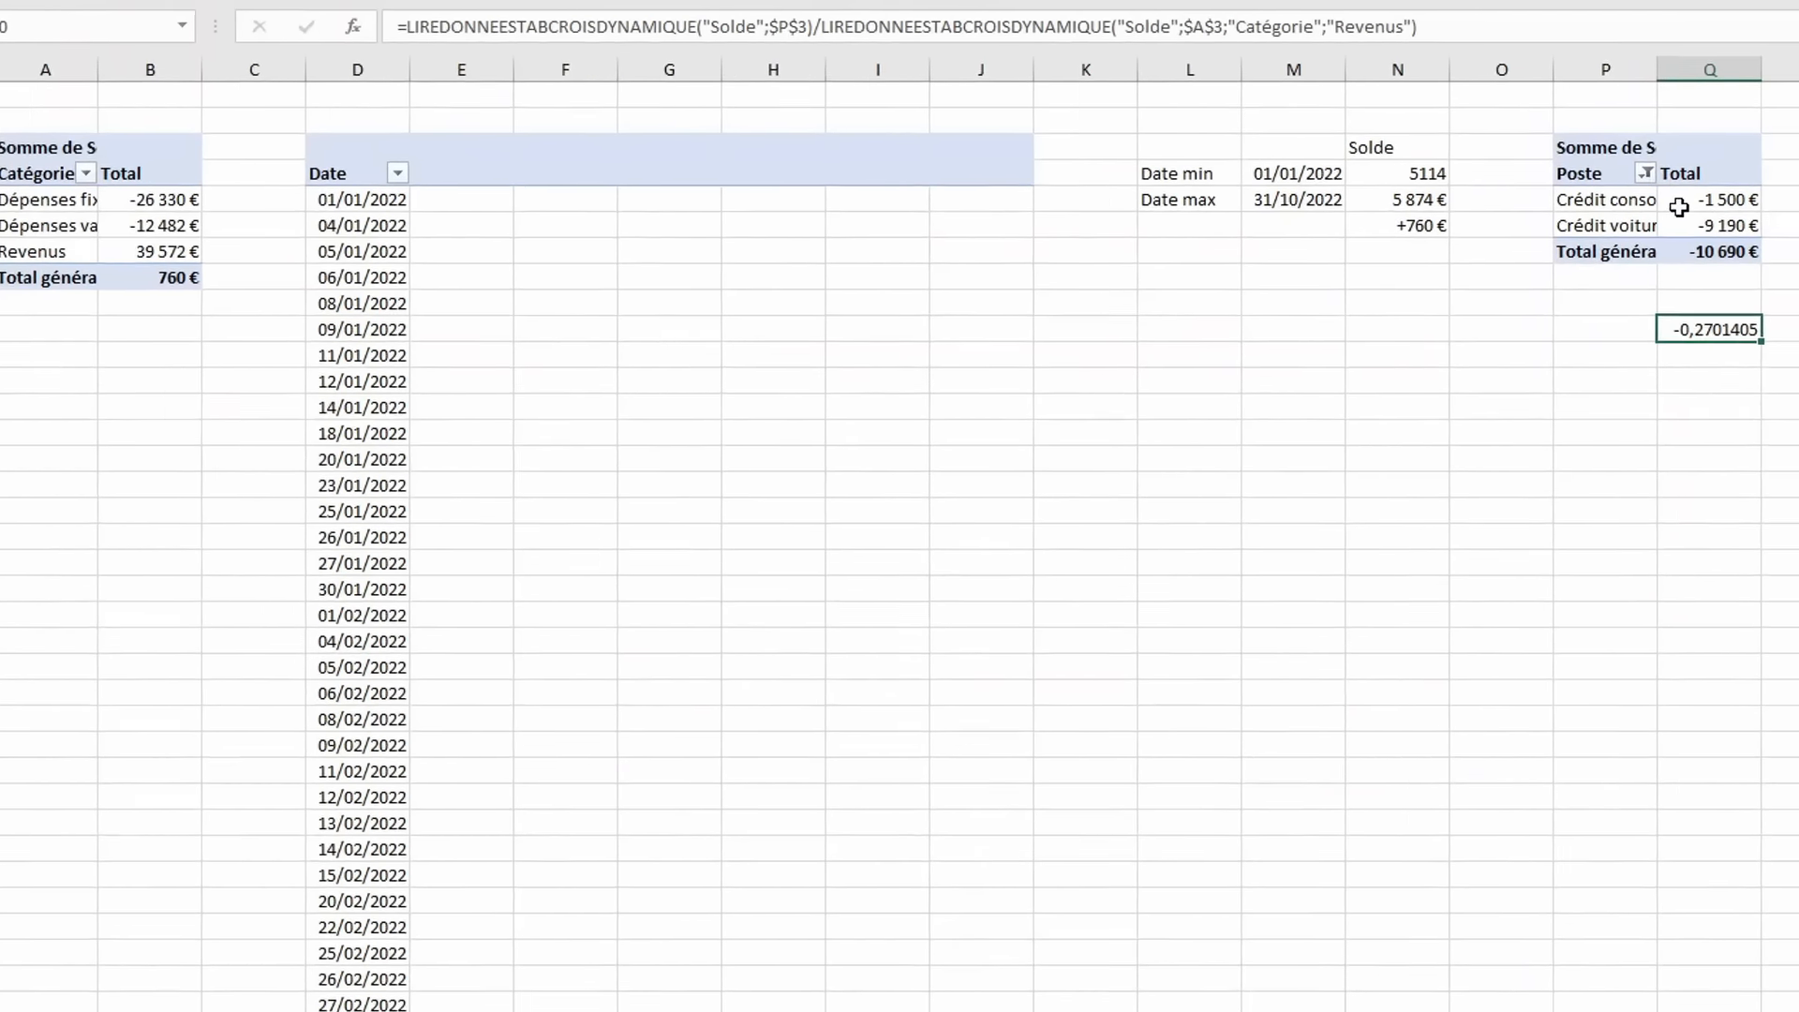
Try to replace Solde with Montant in the values of the Poste pivot table, and undo the change.
left_click(1686, 195)
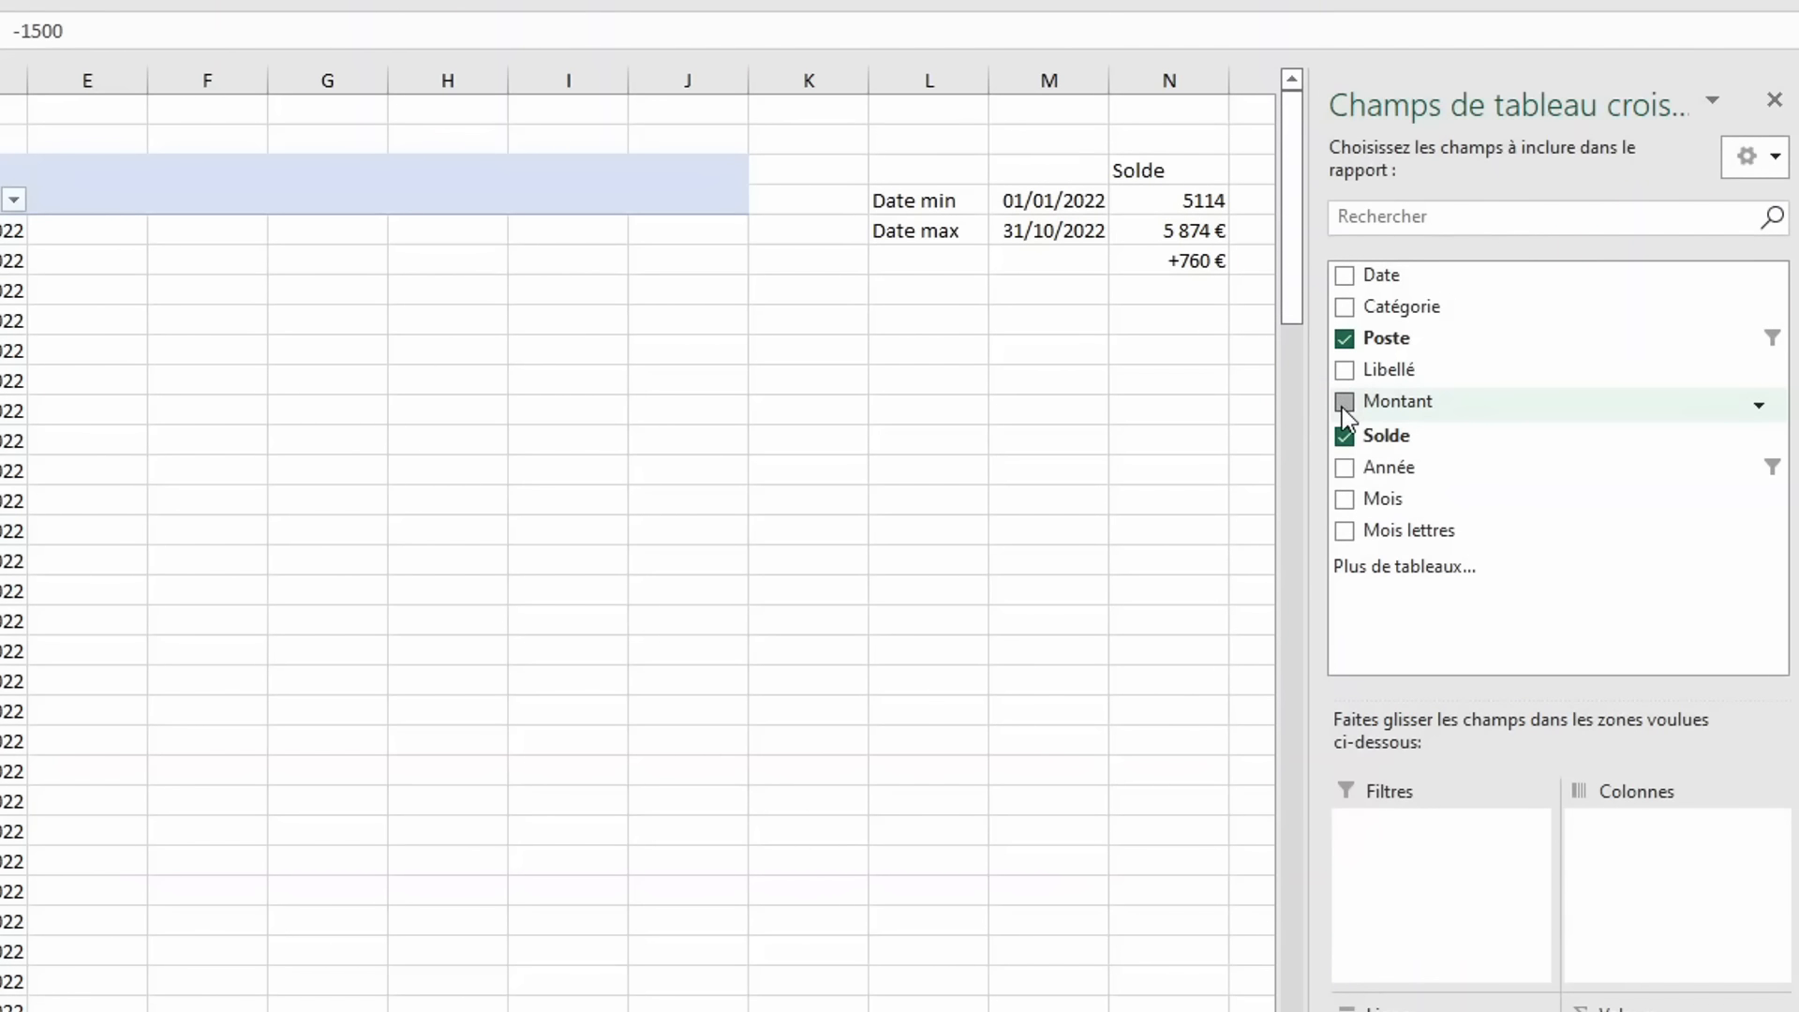
left_click(1345, 403)
left_click(1344, 434)
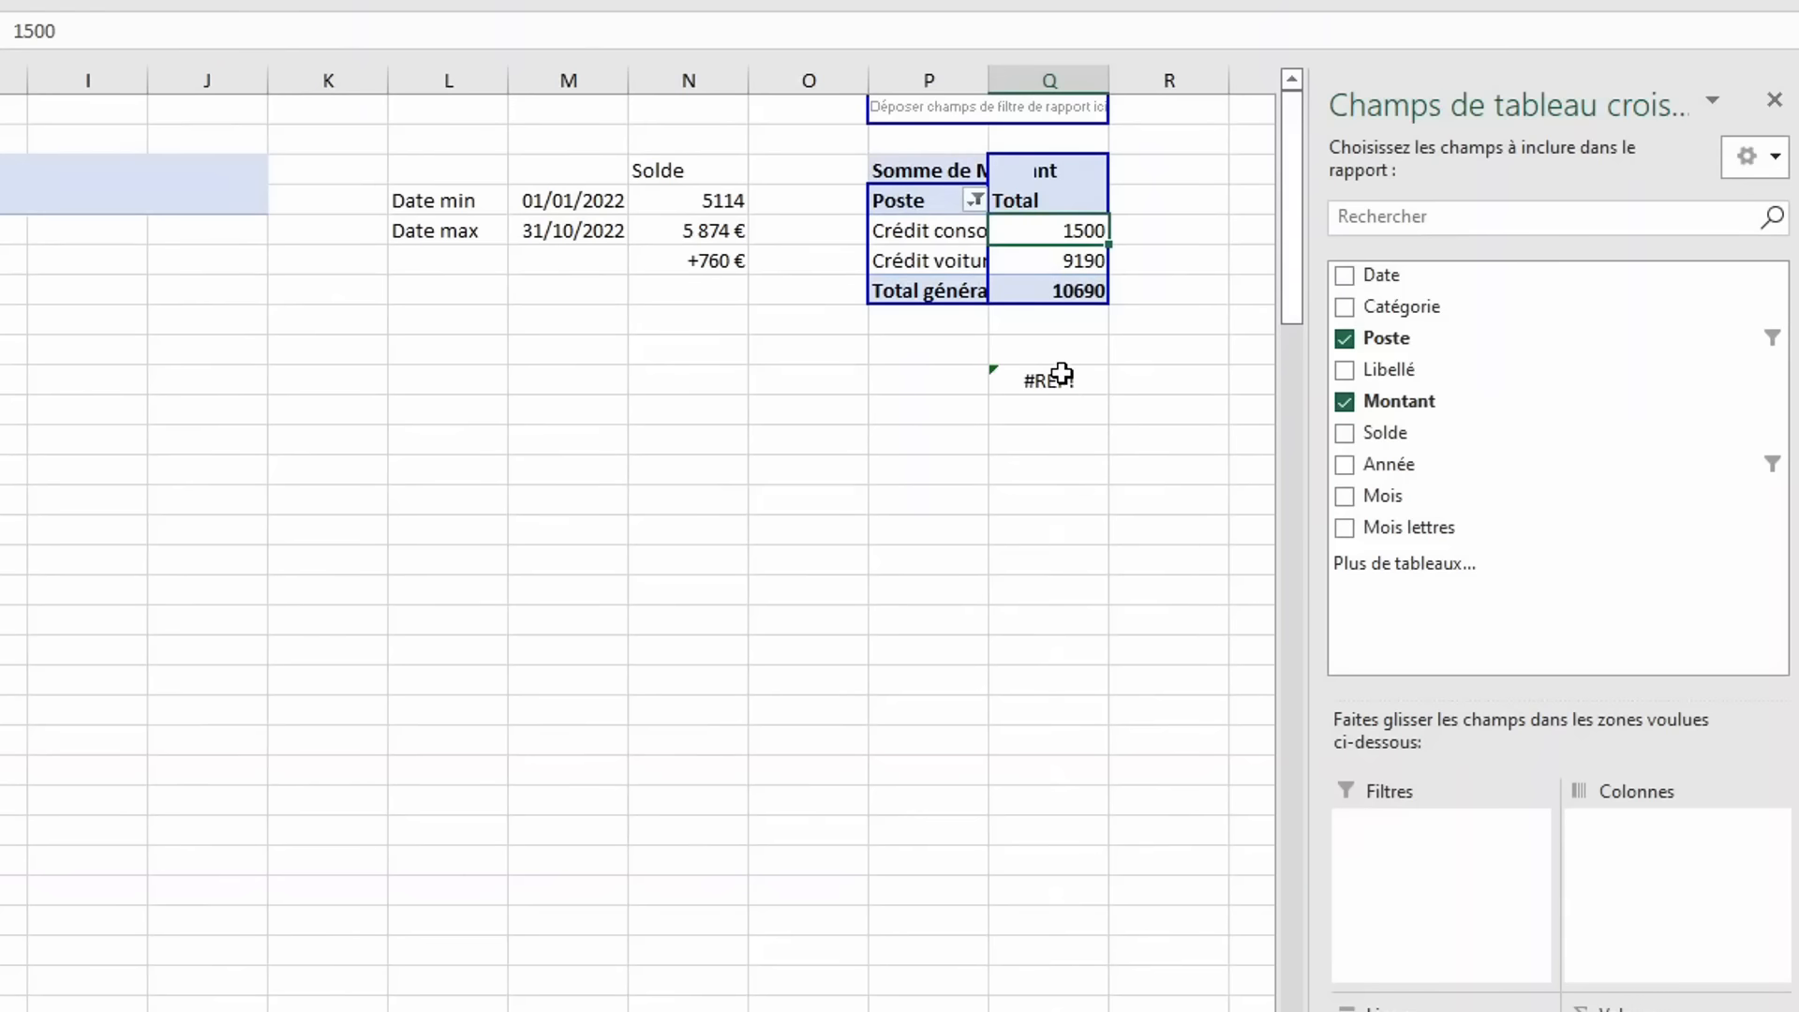
left_click(1062, 377)
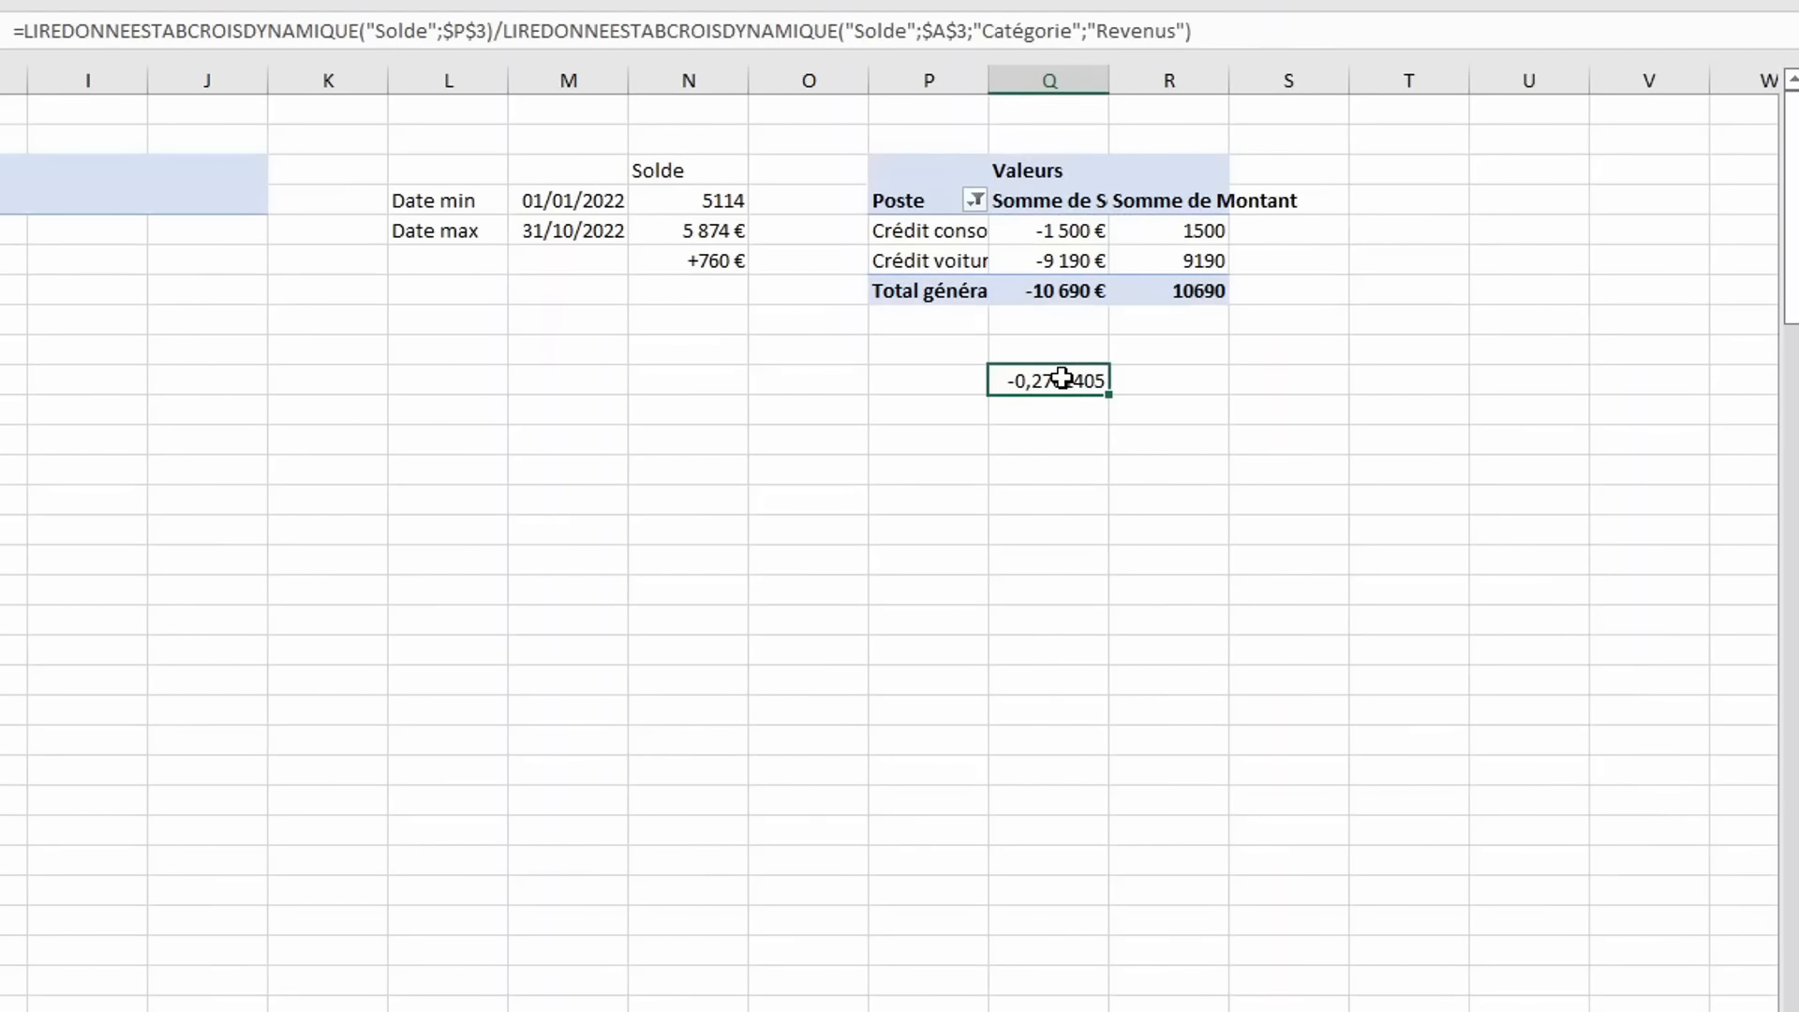
key("ctrl+z")
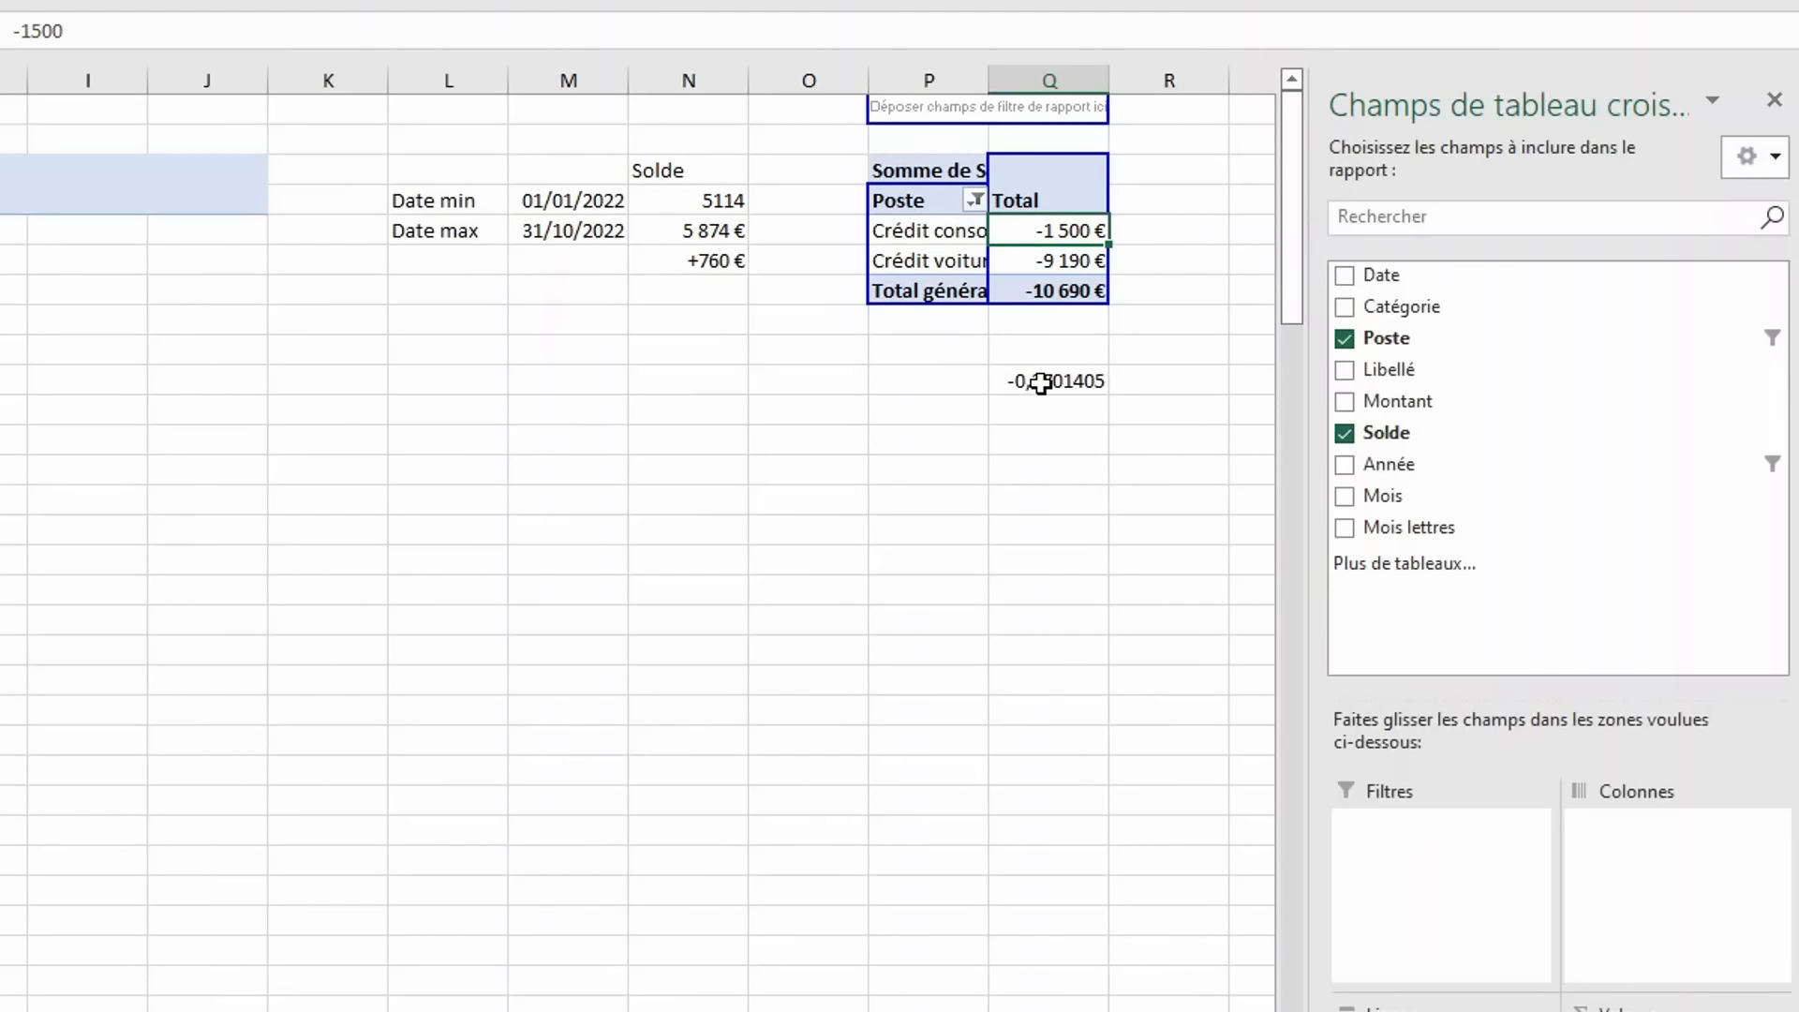
Add a leading minus sign to the debt-ratio formula in Q10 and format the cell as a percentage.
left_click(1050, 370)
left_click(25, 26)
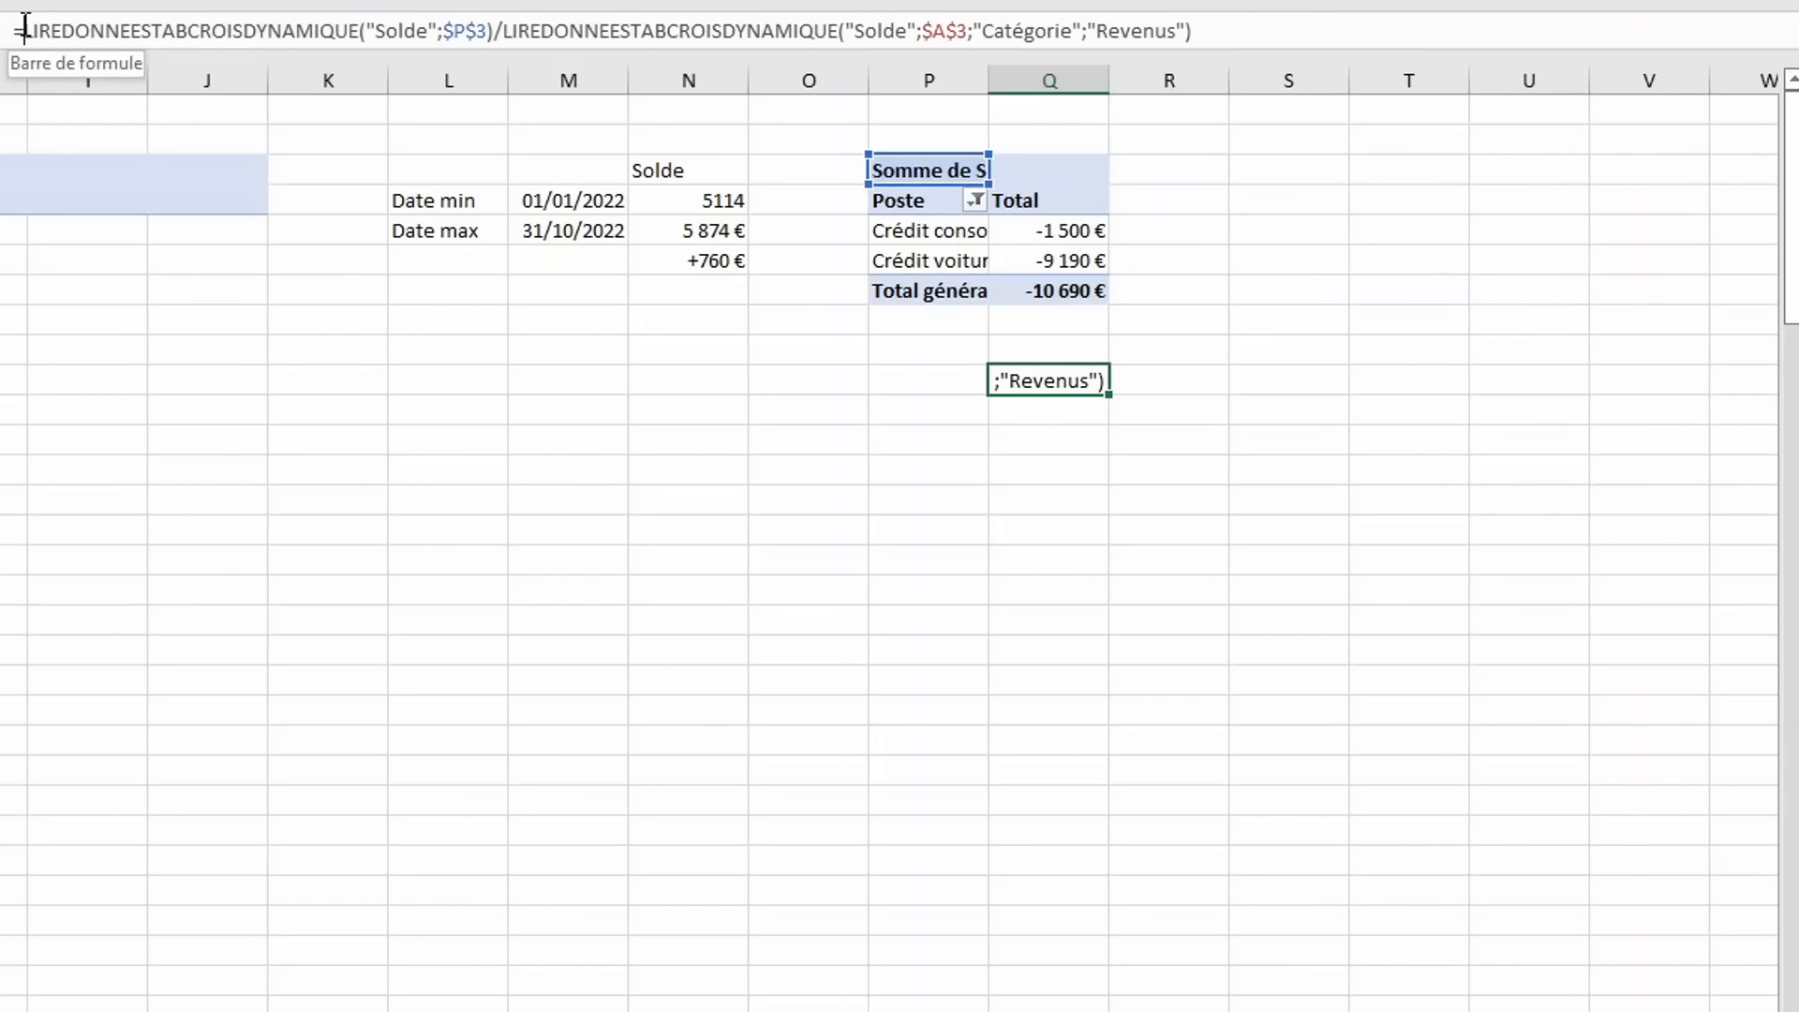
type("-")
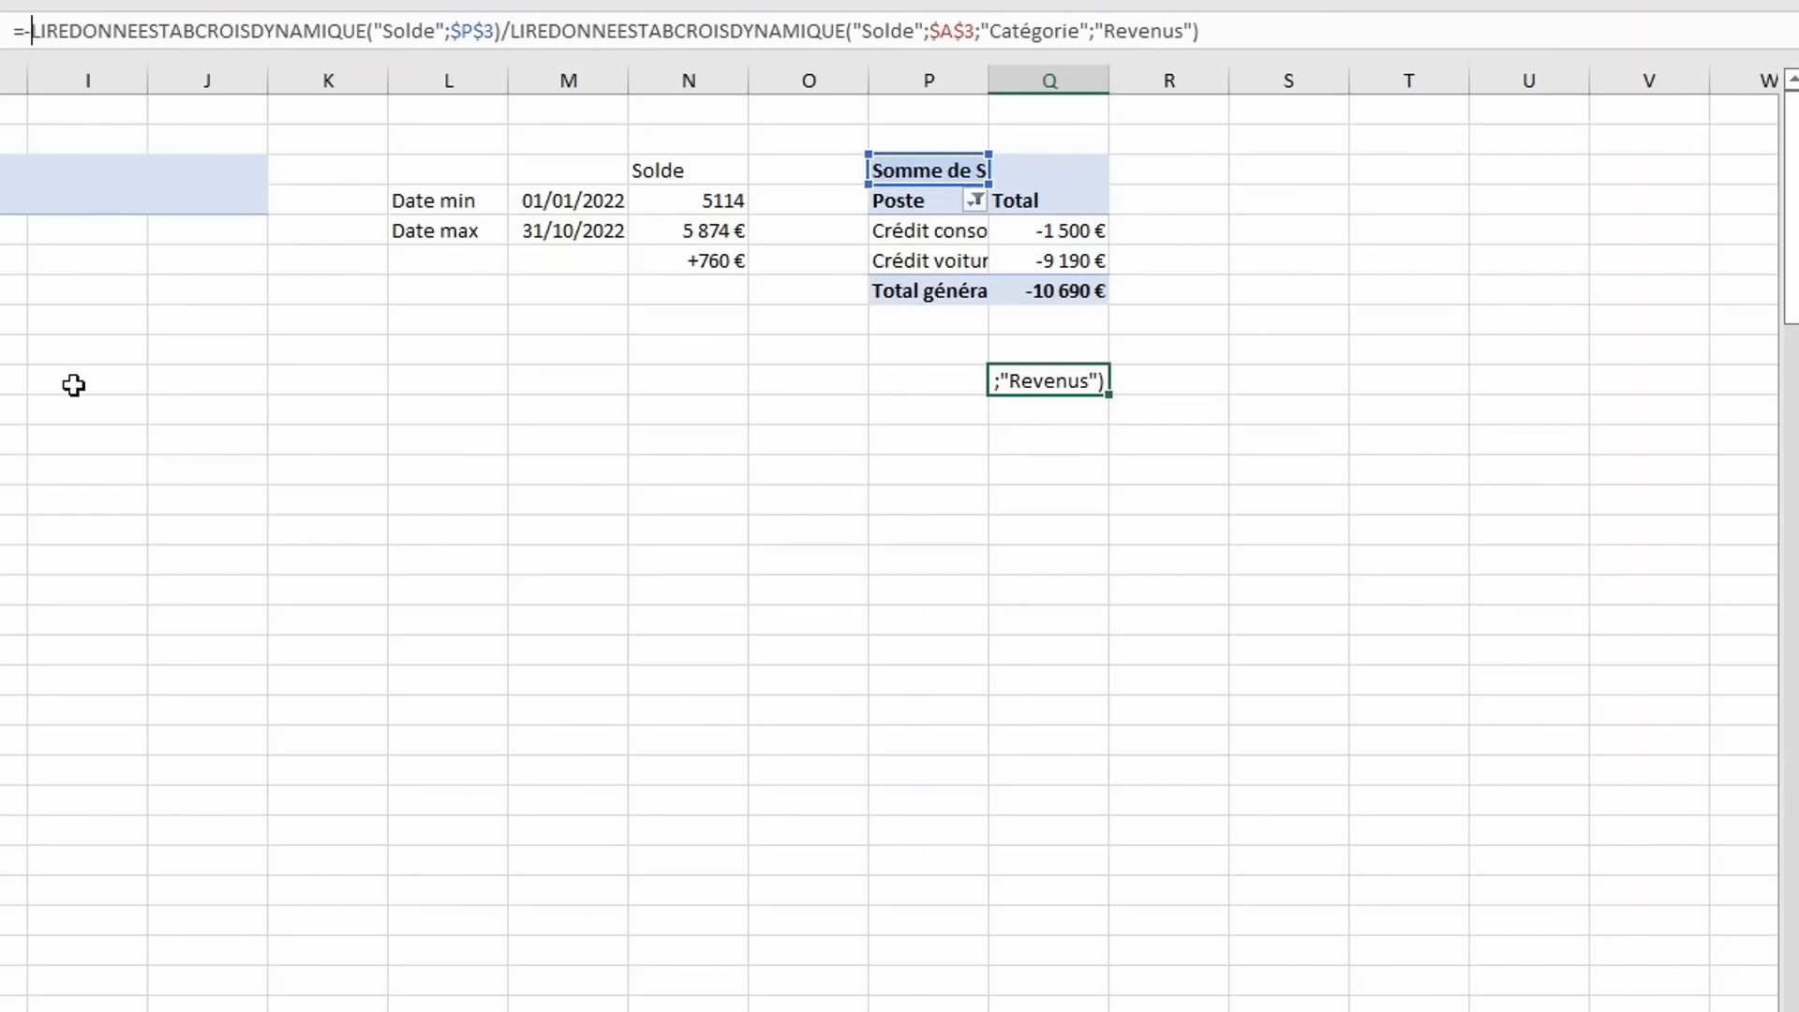
key("Return")
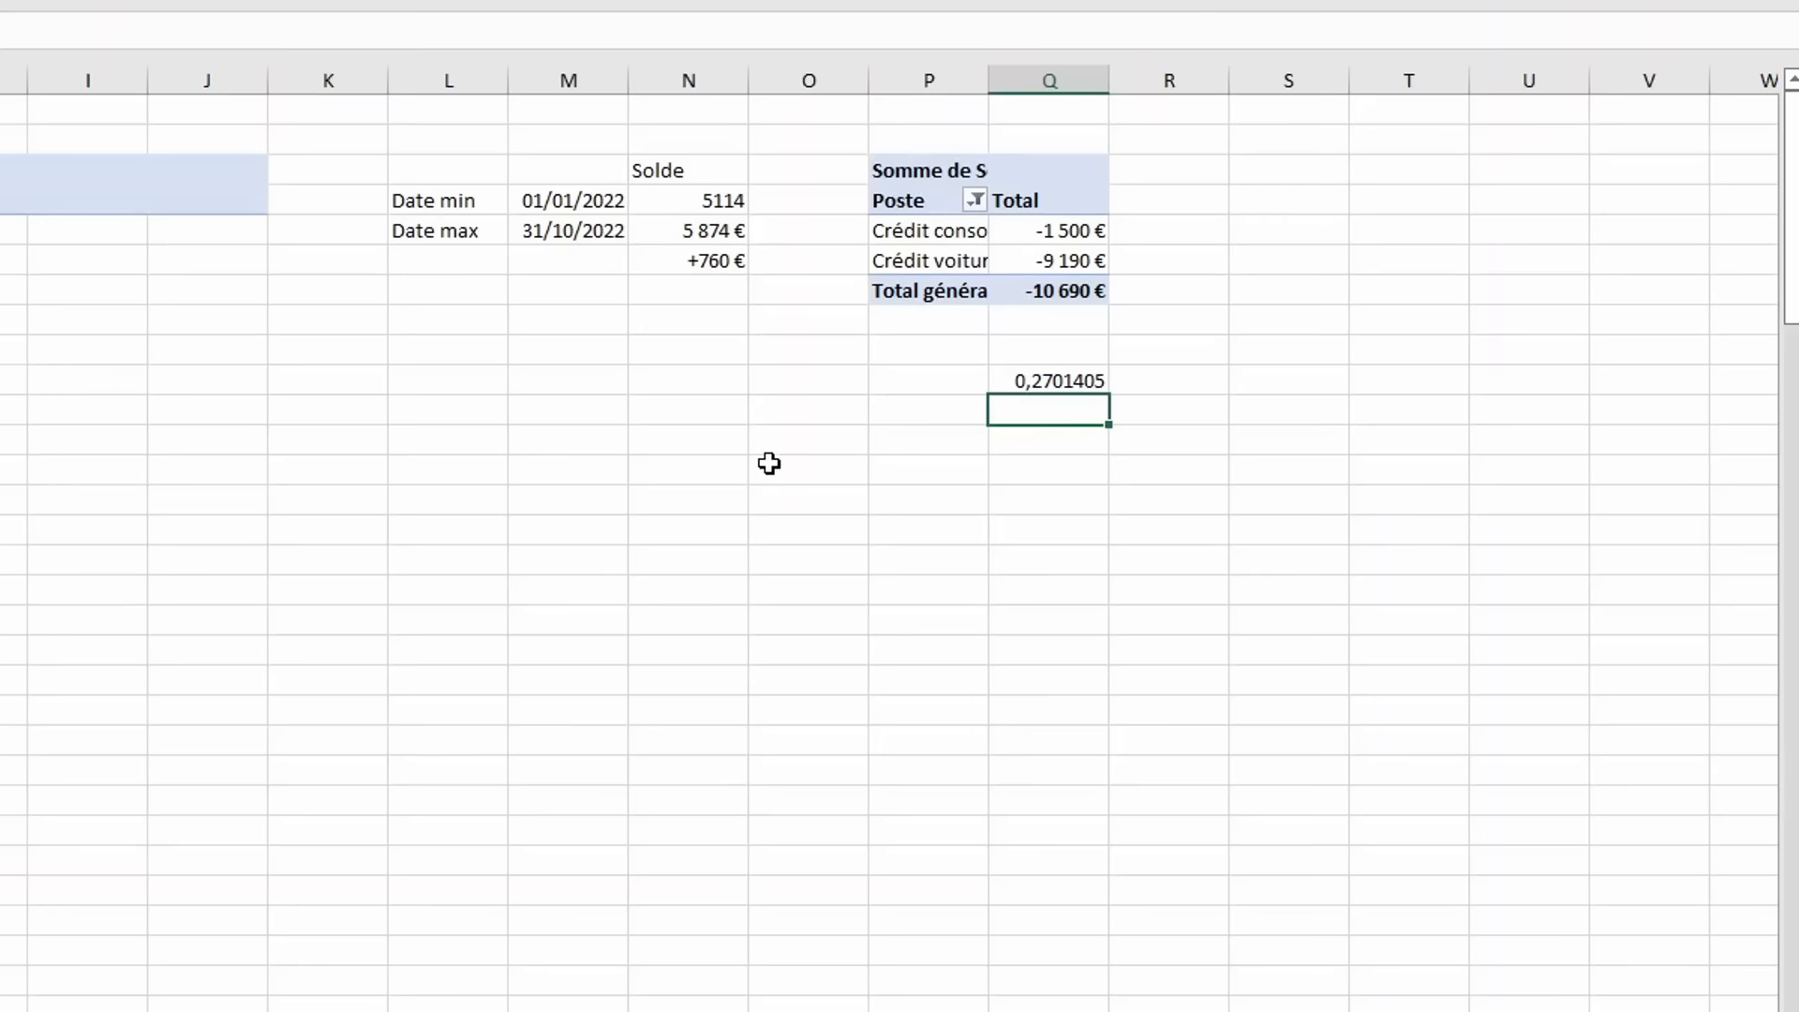
left_click(1037, 381)
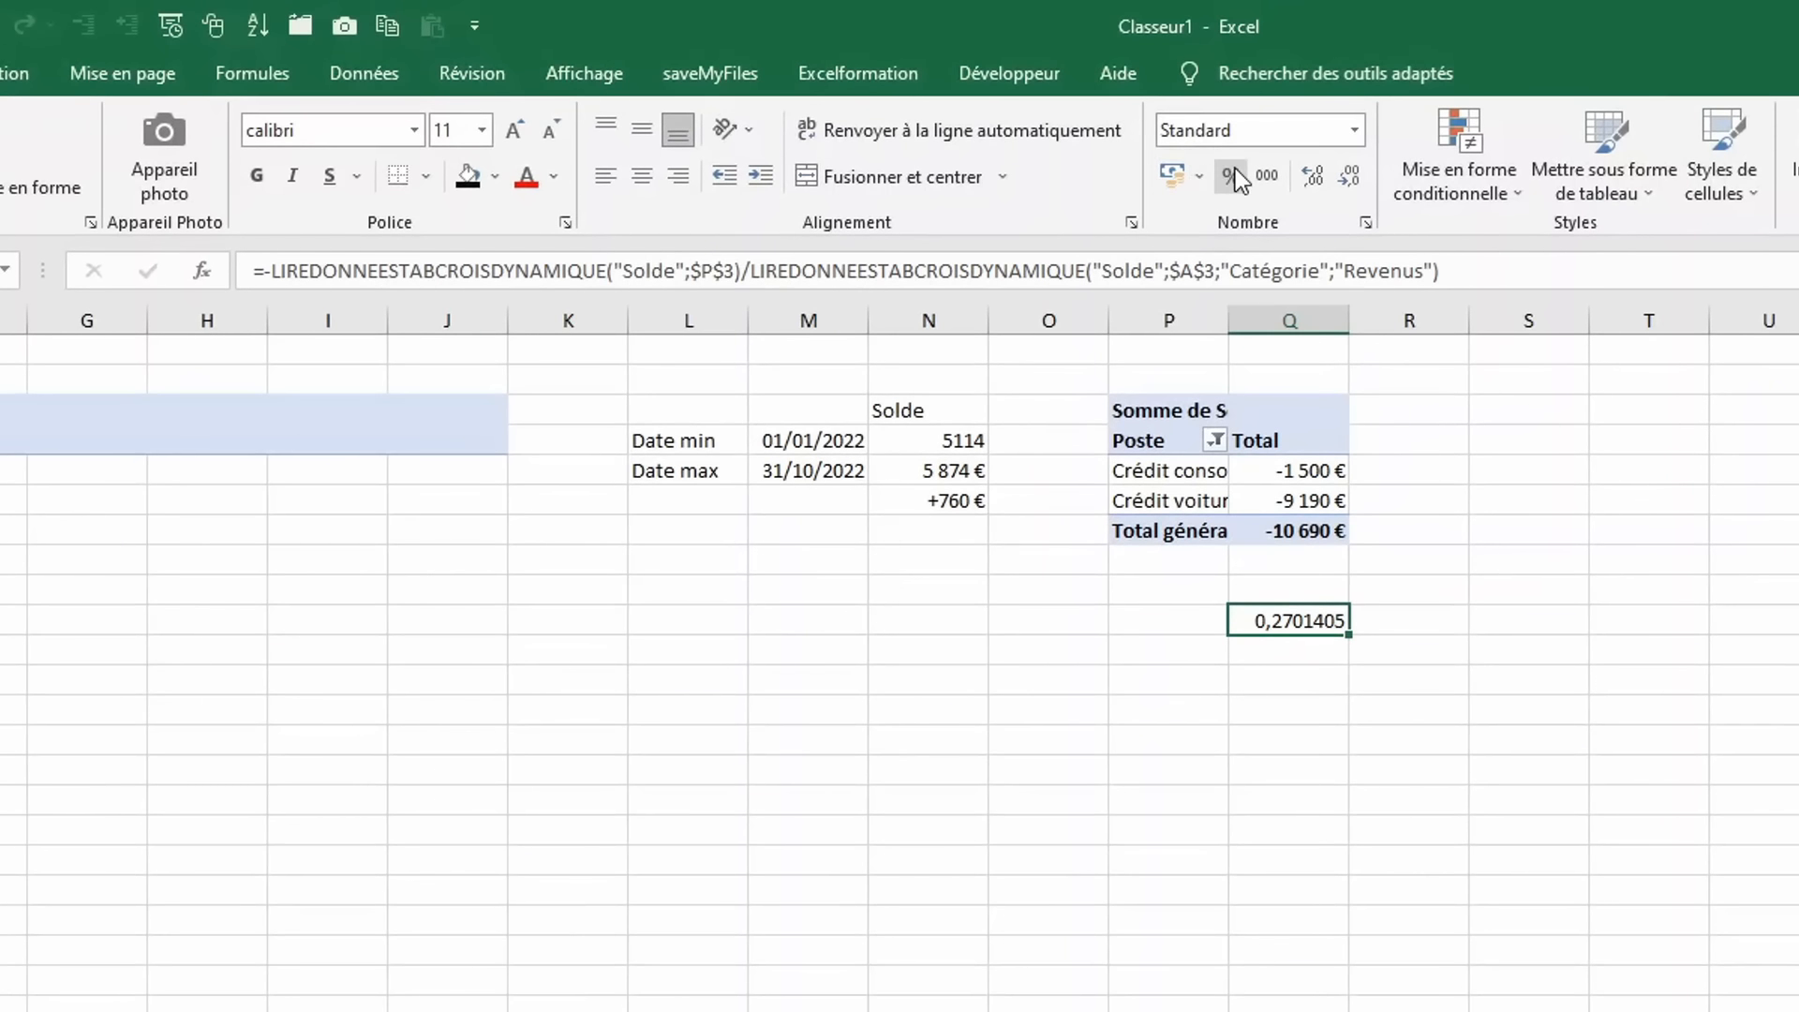
left_click(1233, 176)
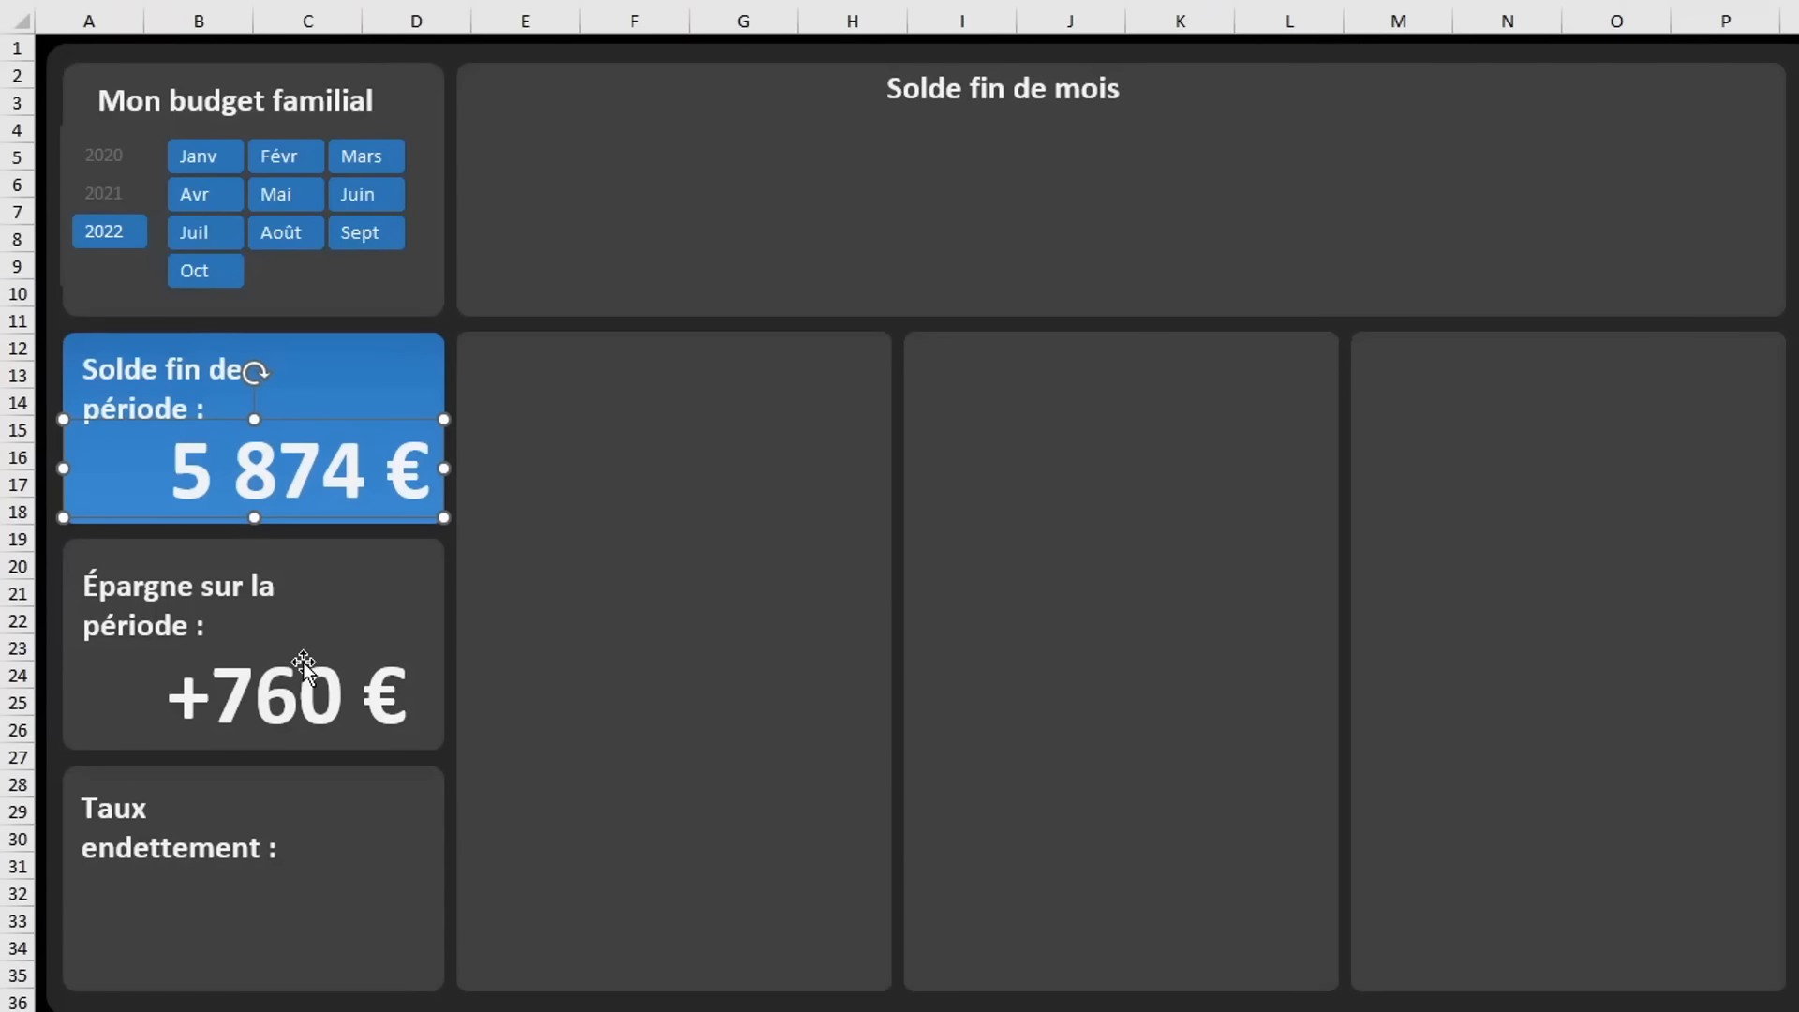
Duplicate the savings amount text box into the Taux endettement card and link the copy to =TCD!Q10.
left_click(304, 665)
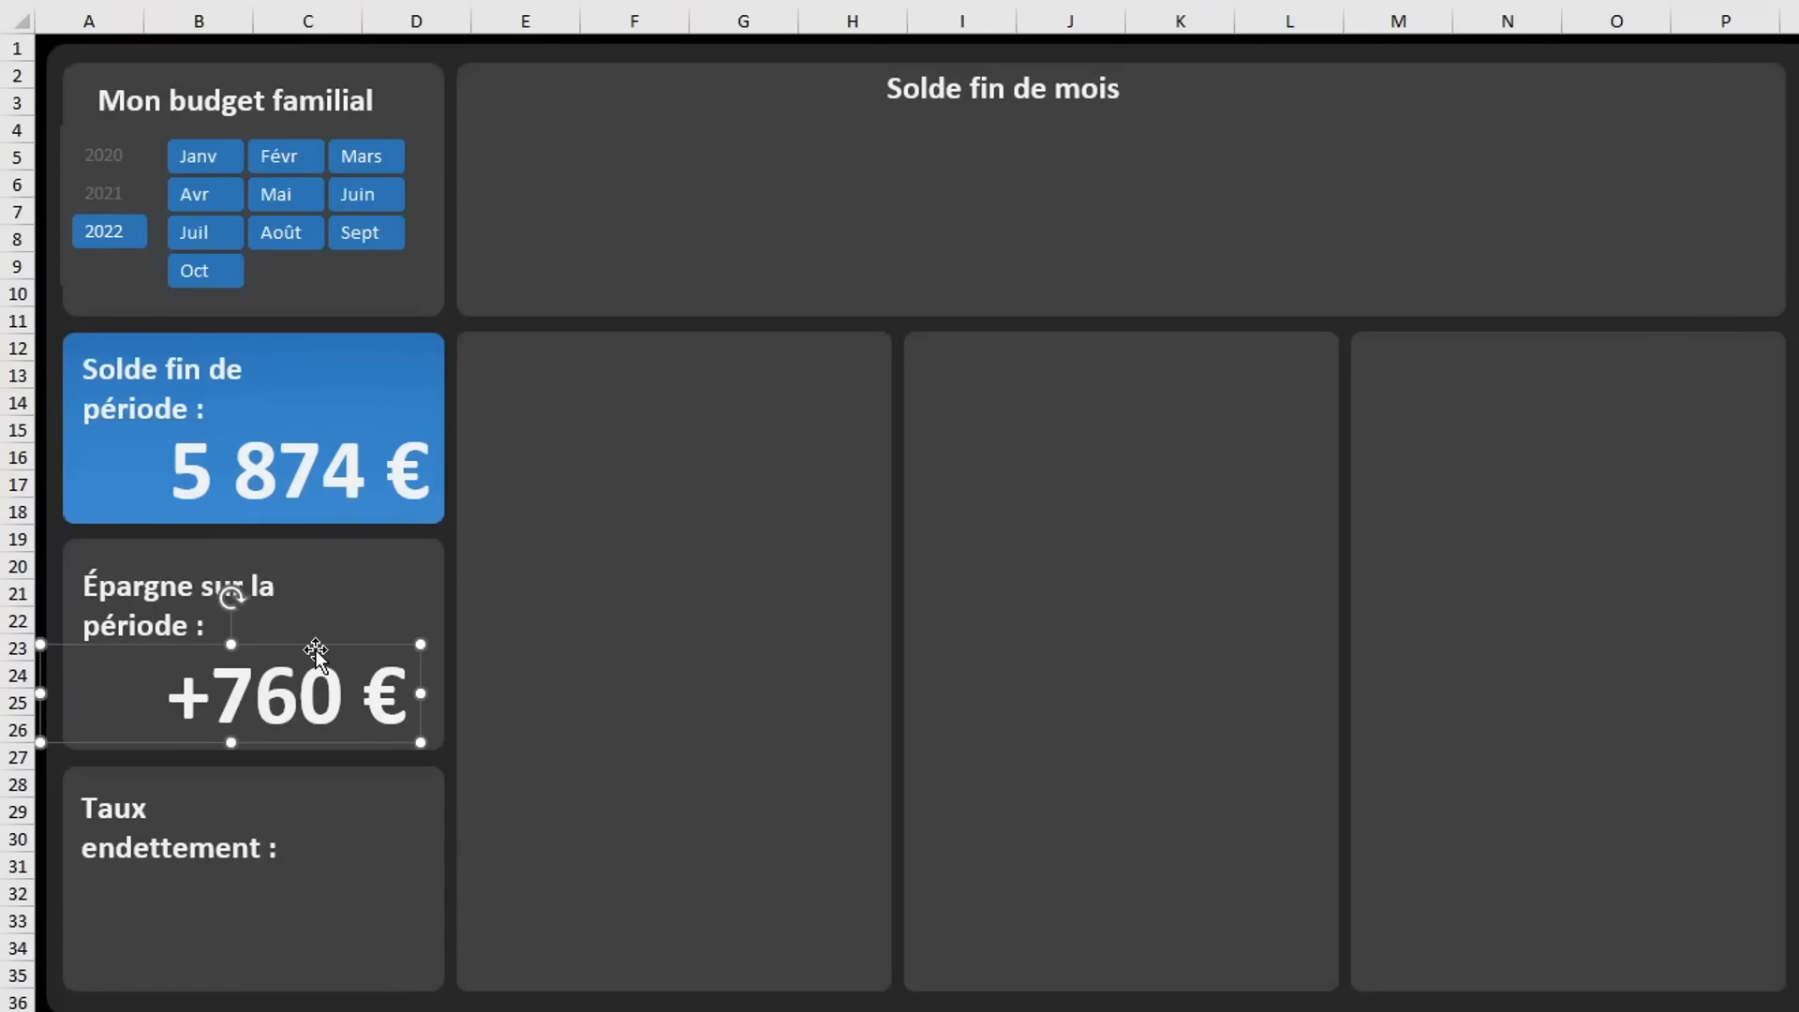
left_click_drag(323, 659, 314, 856)
left_click(178, 1010)
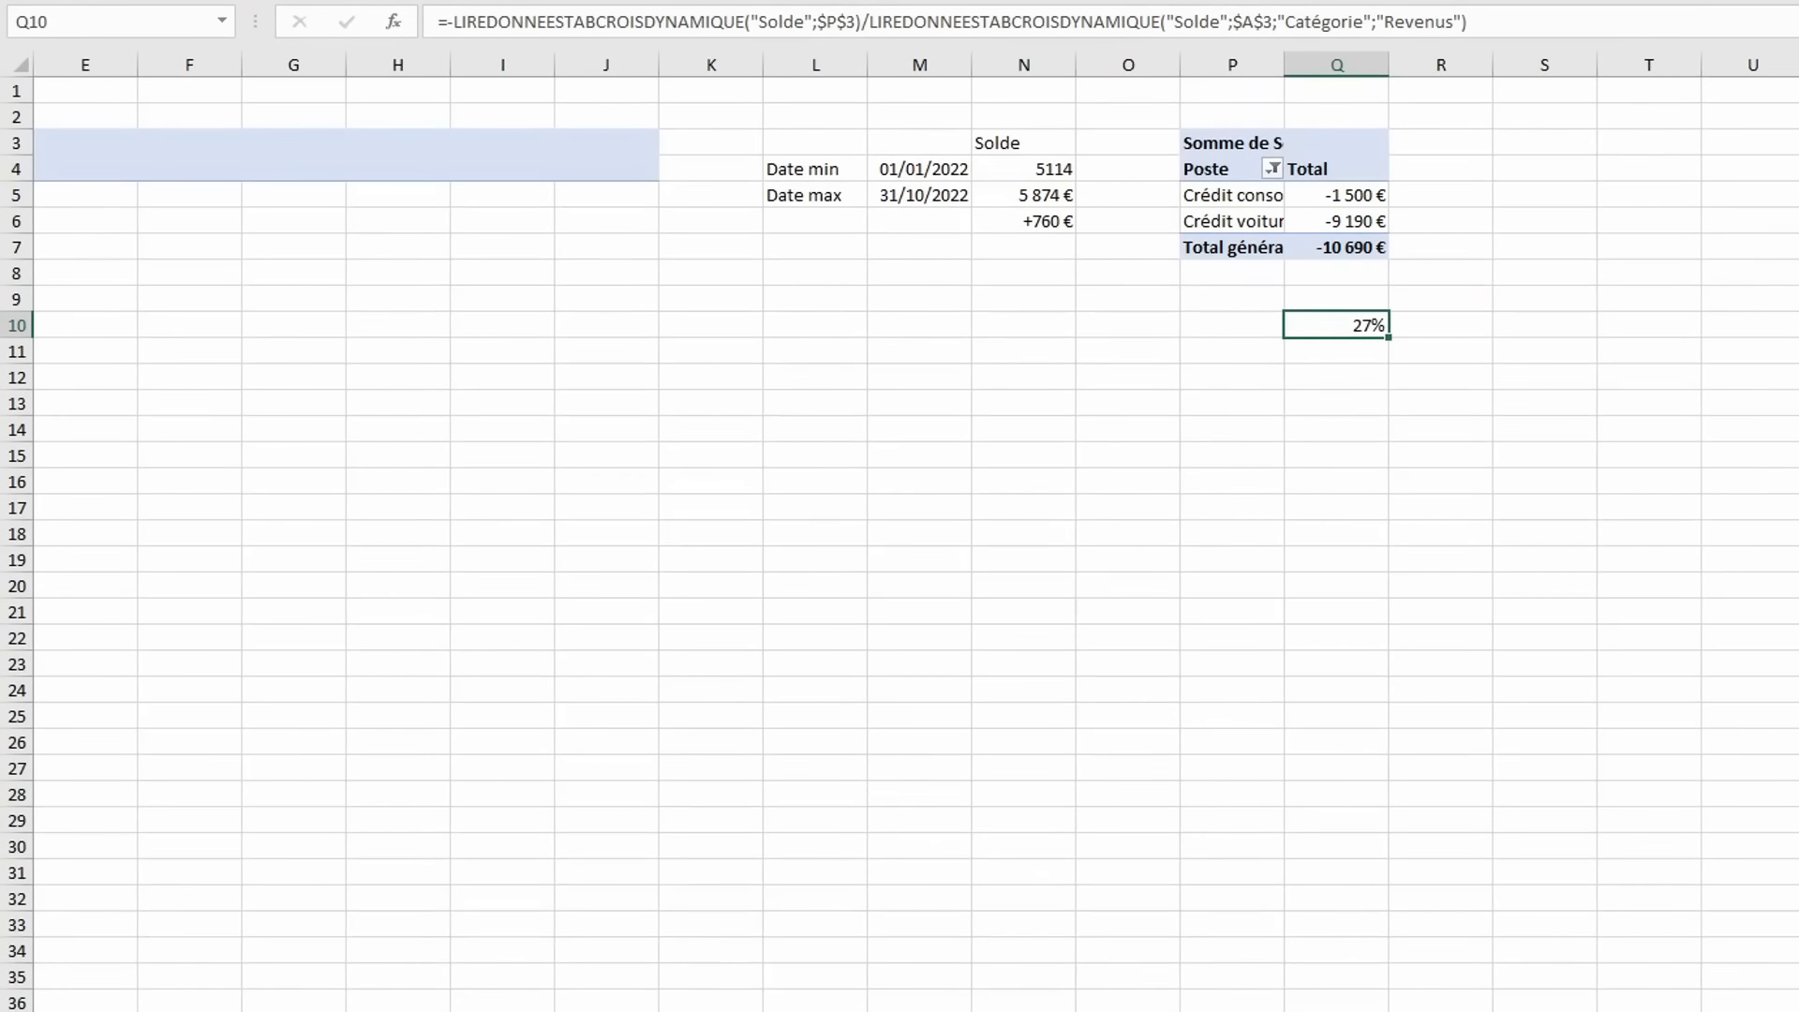
left_click(141, 1010)
left_click(550, 20)
key("BackSpace")
key("BackSpace")
type("q10")
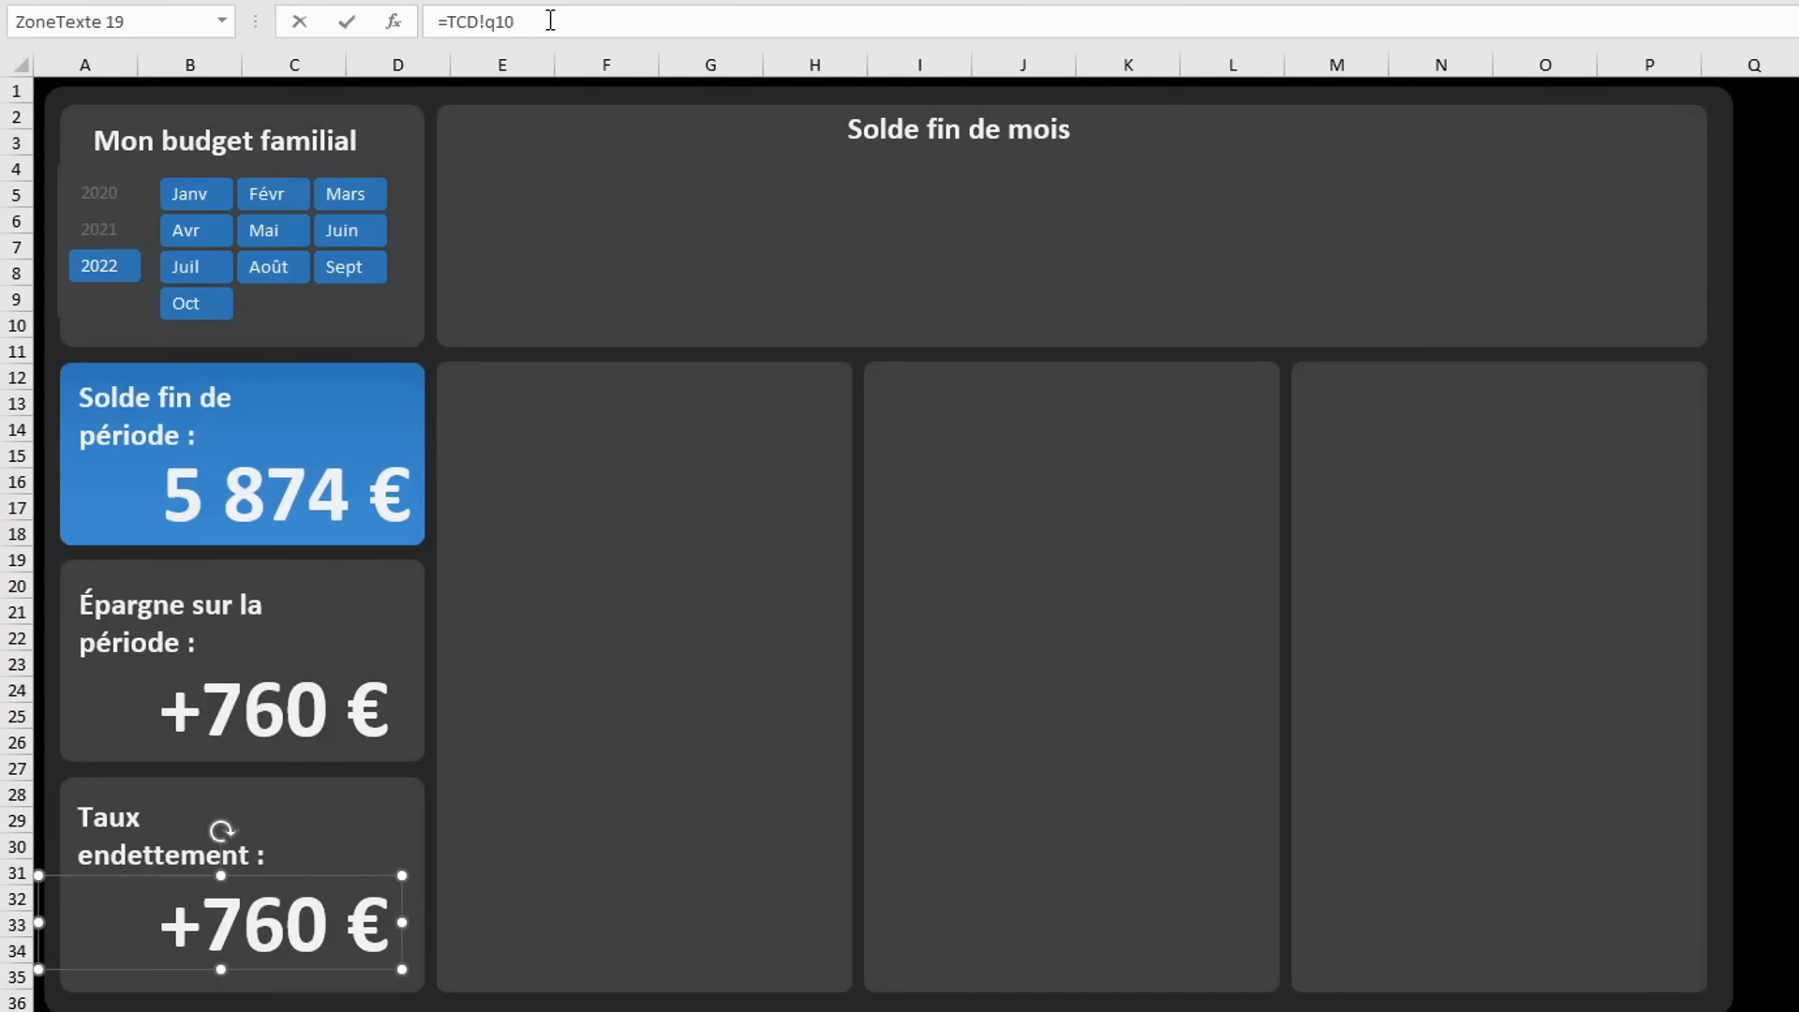
key("Return")
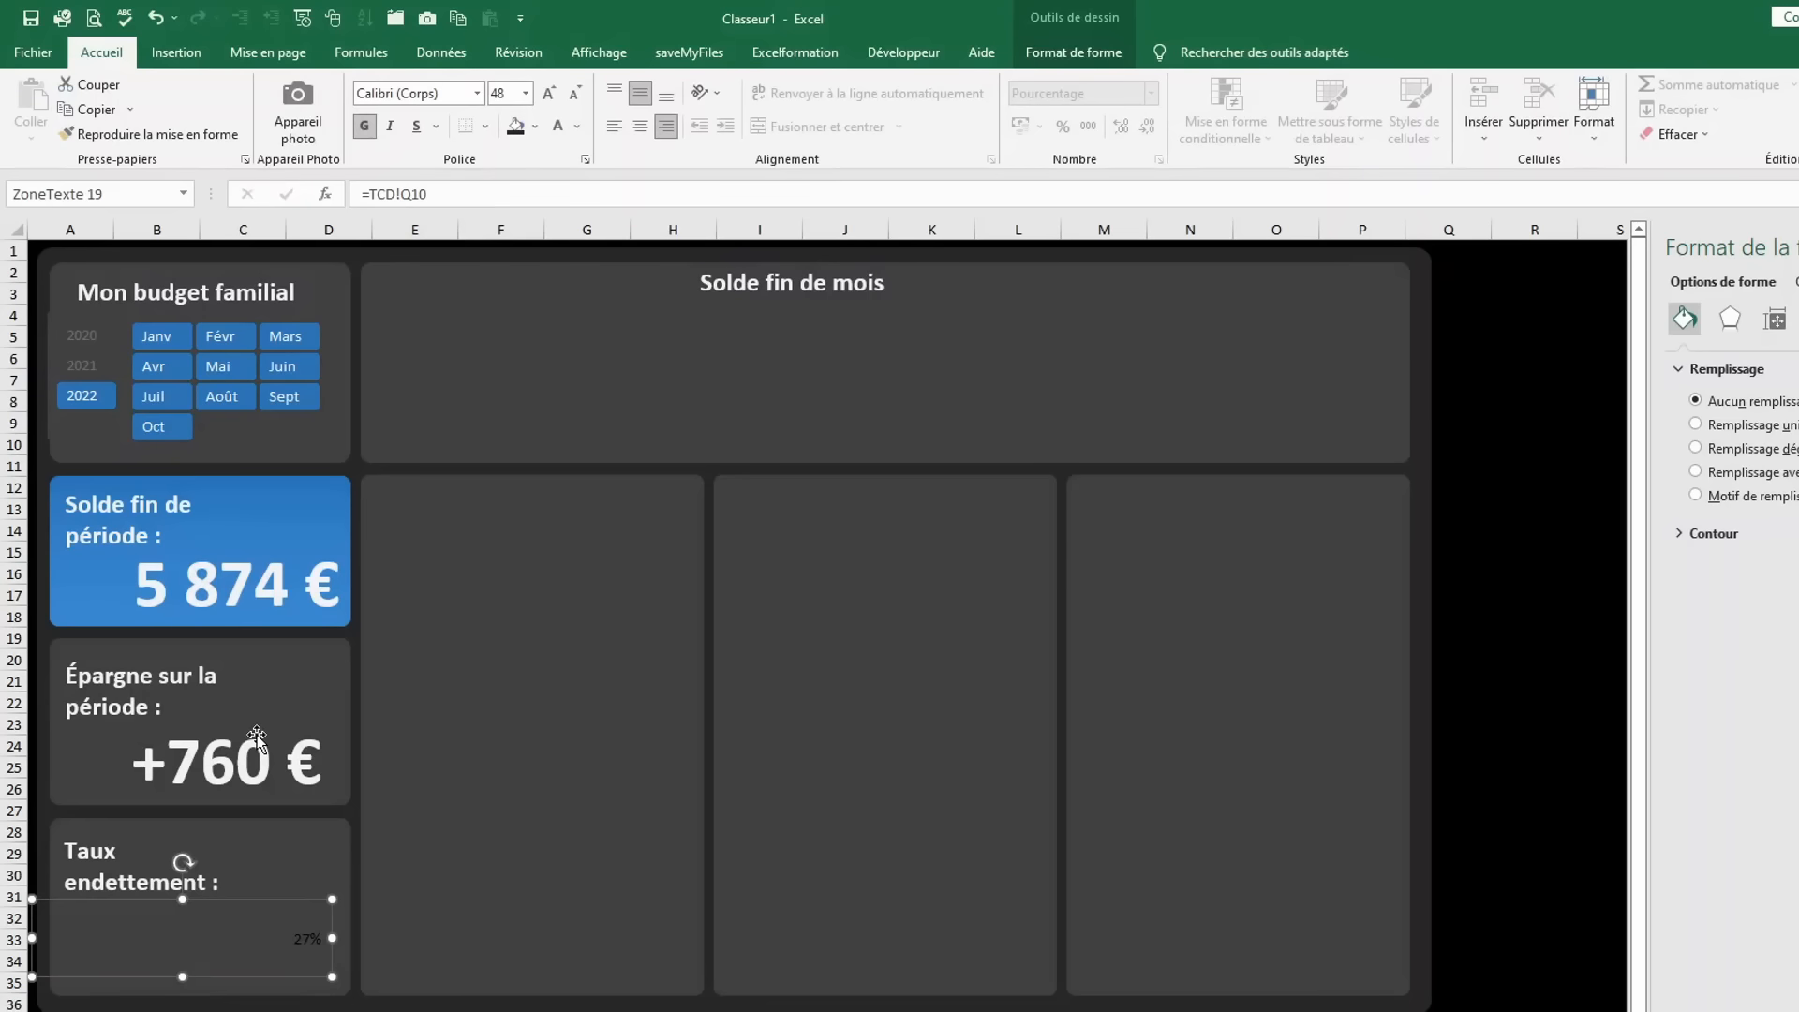
Copy the formatting of the savings amount text box onto the debt-ratio text box.
left_click(257, 740)
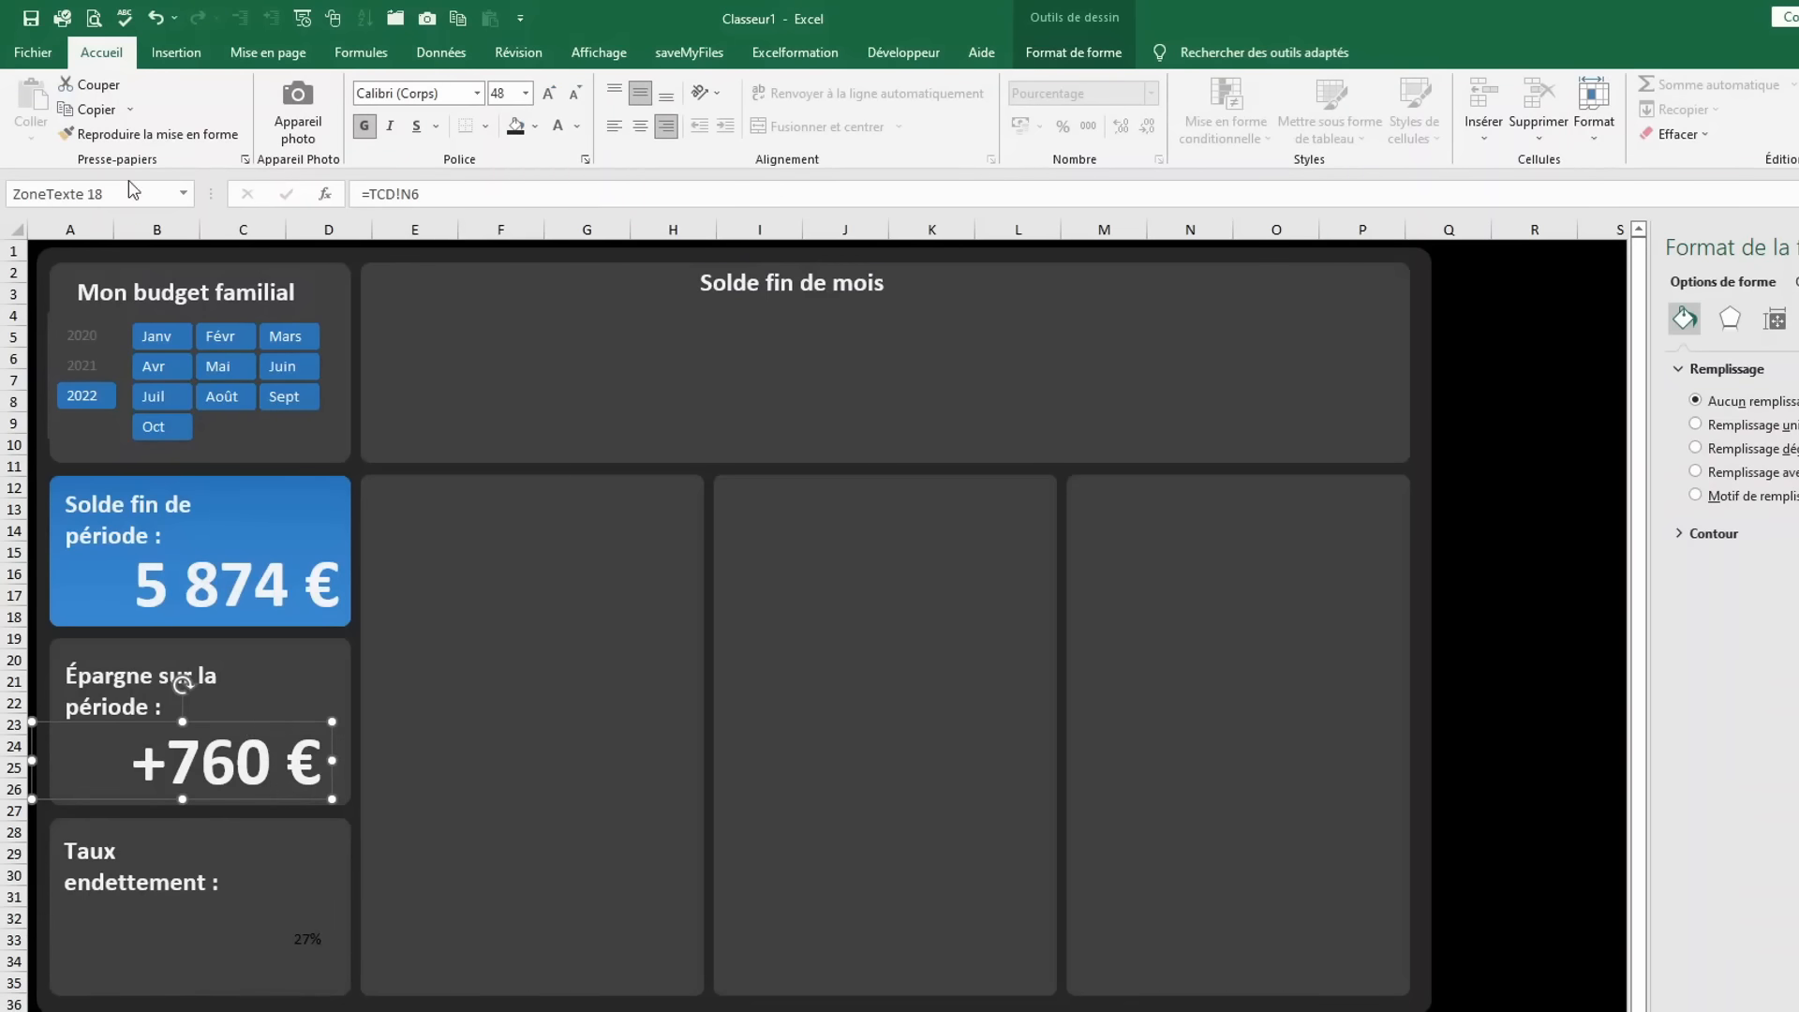
left_click(115, 140)
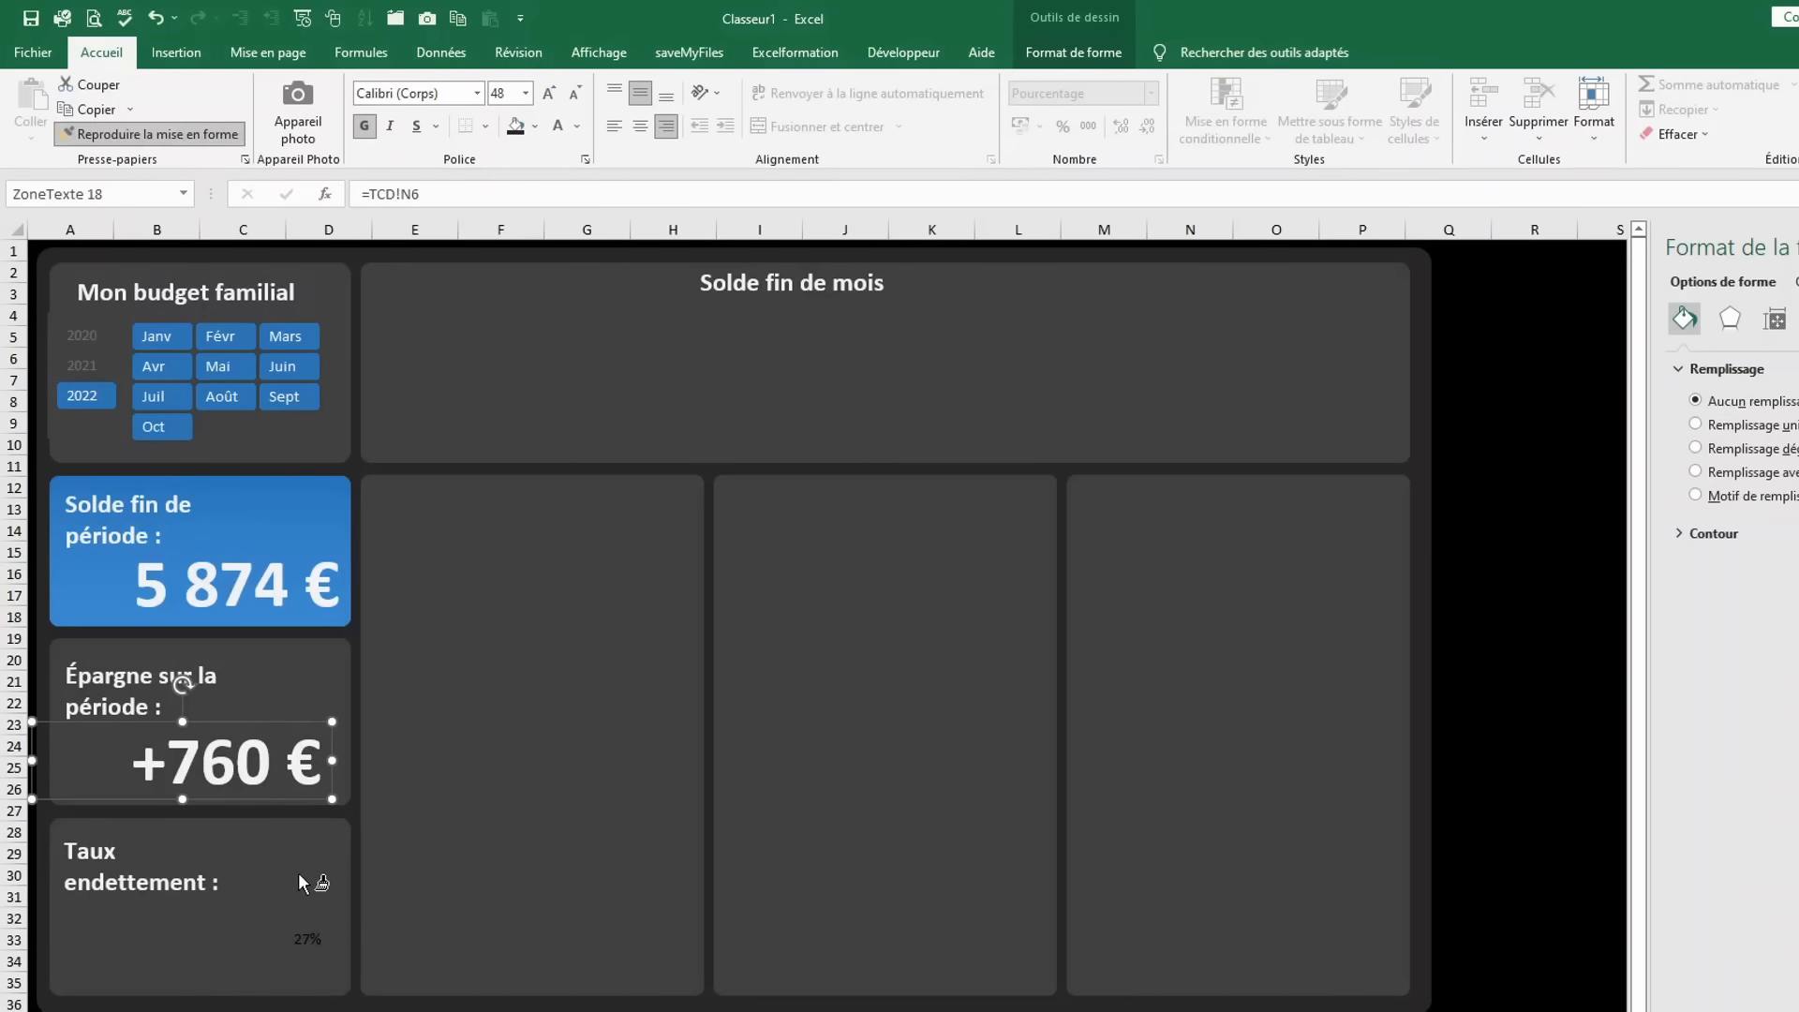
left_click(273, 956)
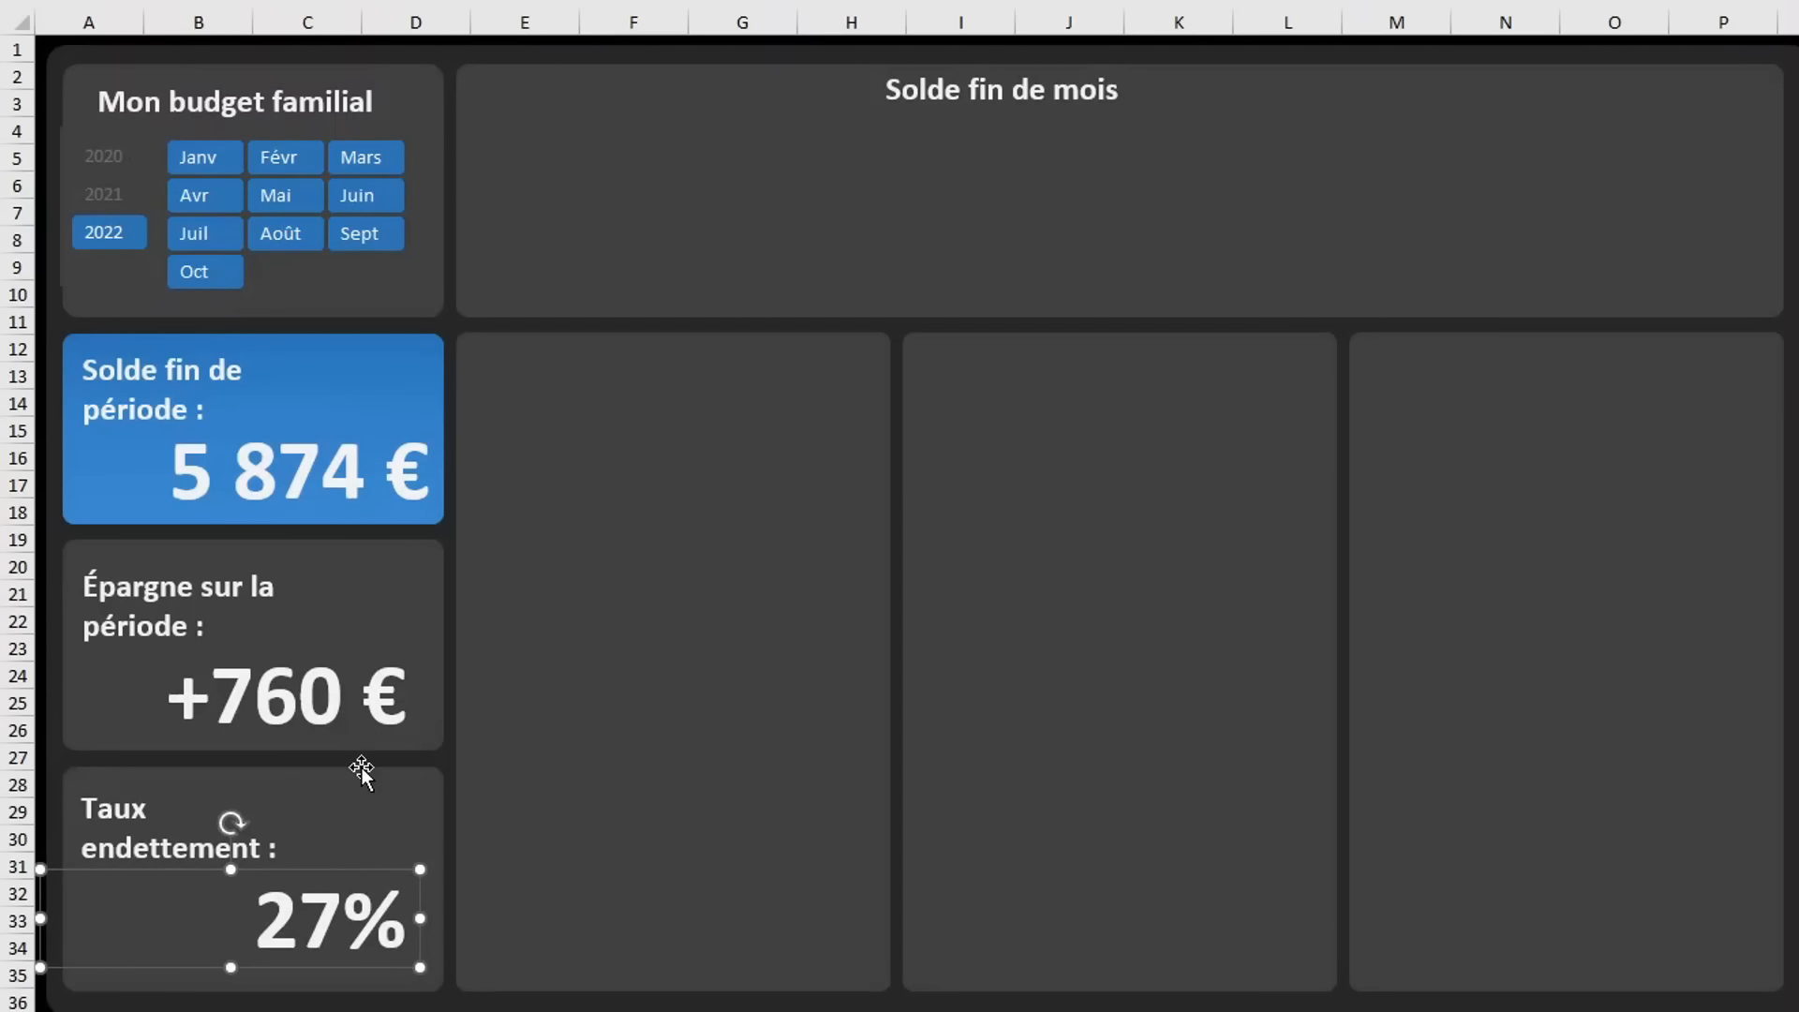
Insert the pictures dette.png, epargne.png and euro.png from the Ressources folder into the dashboard sheet.
left_click(56, 328)
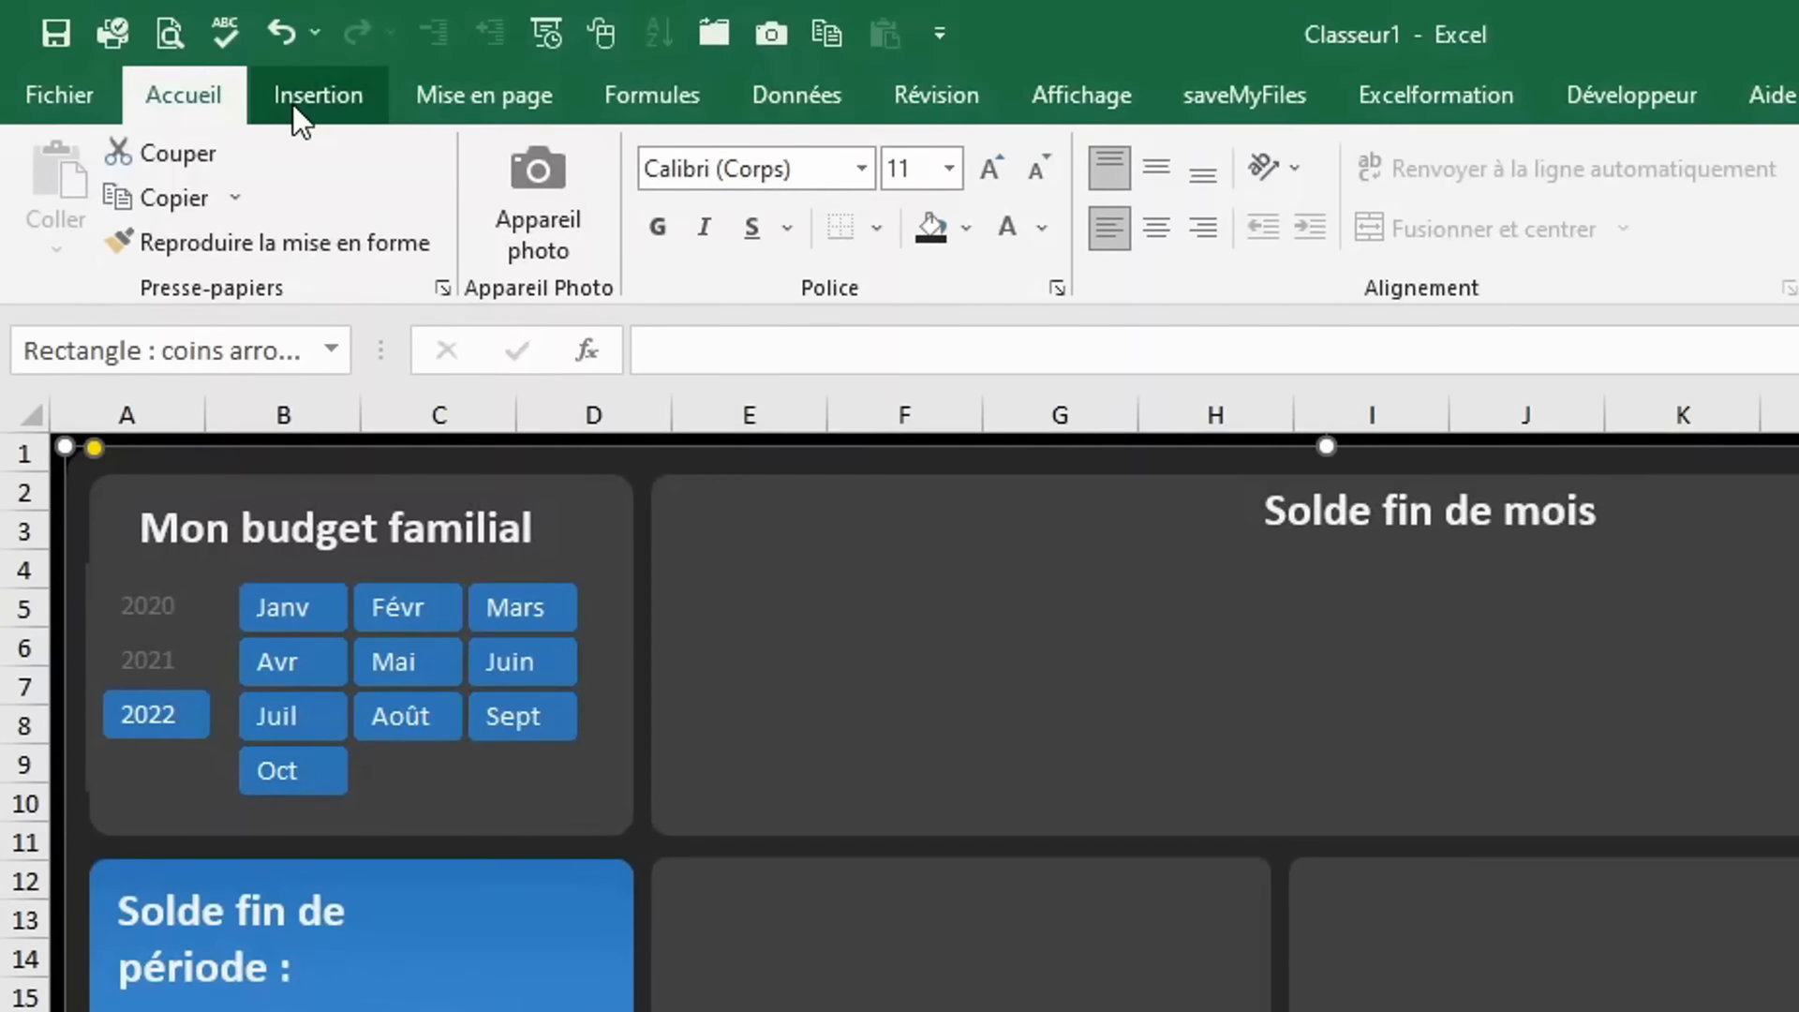
left_click(292, 103)
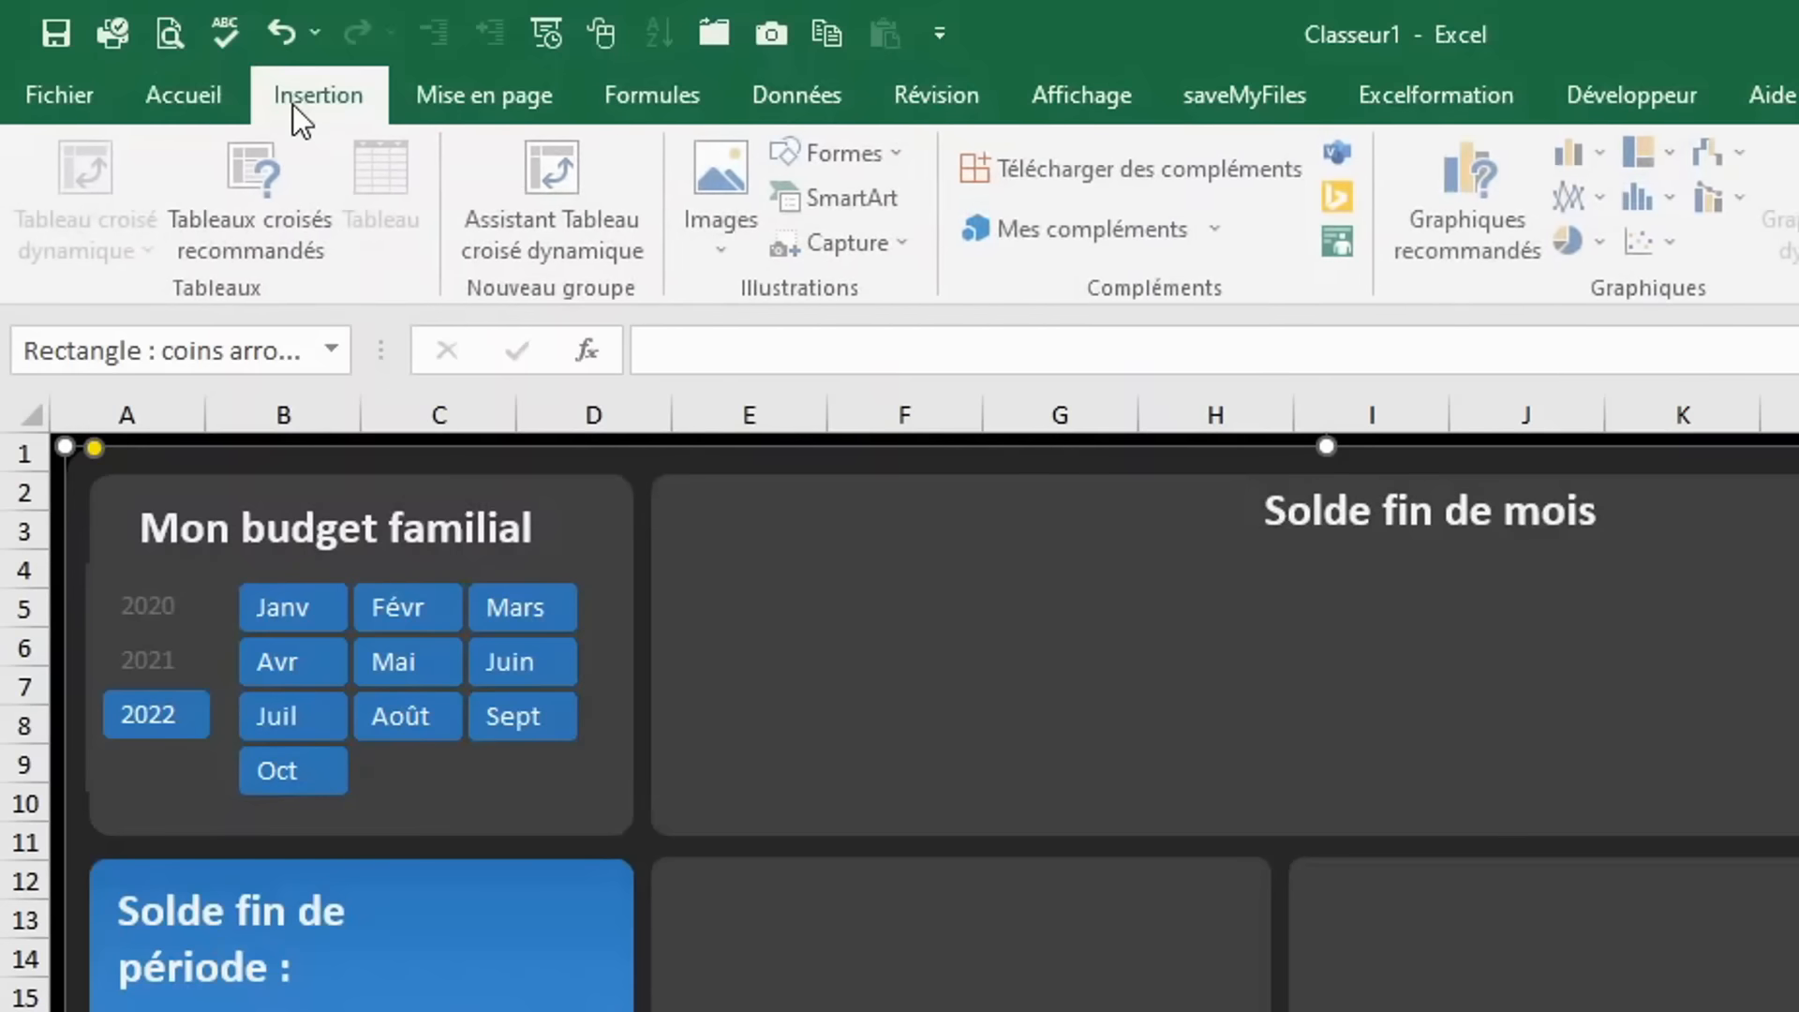
left_click(741, 246)
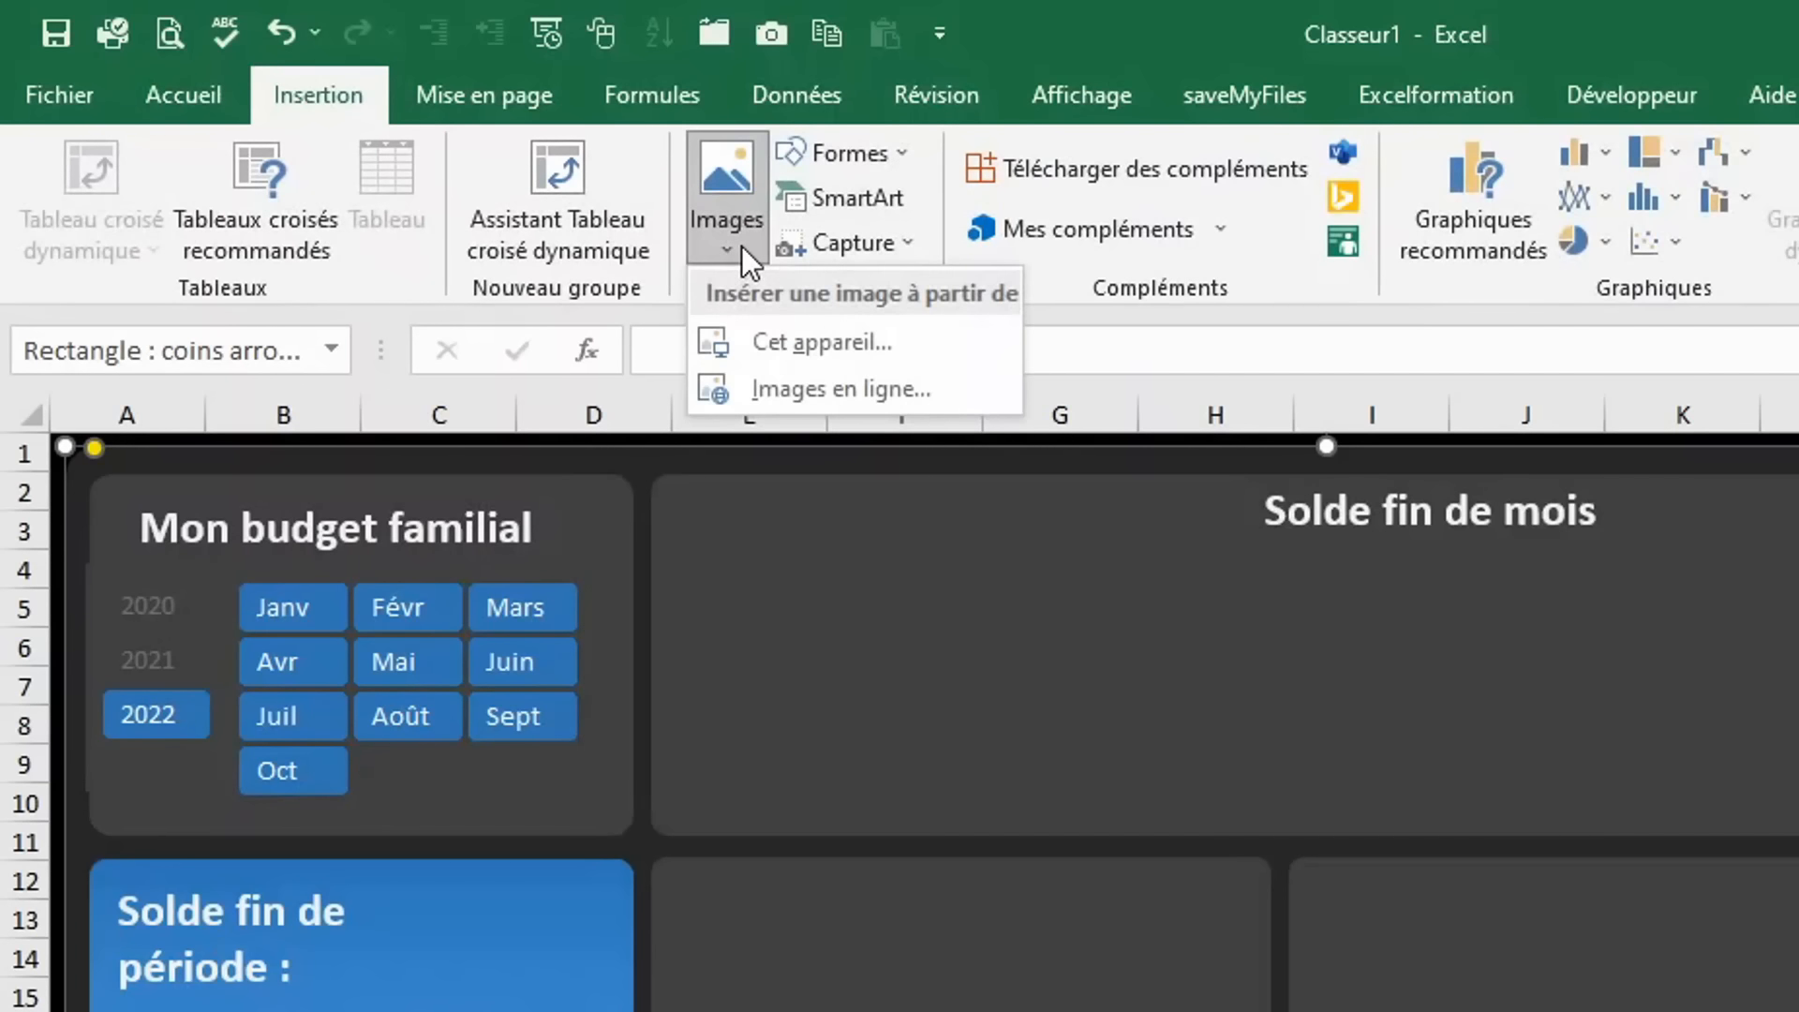
left_click(817, 339)
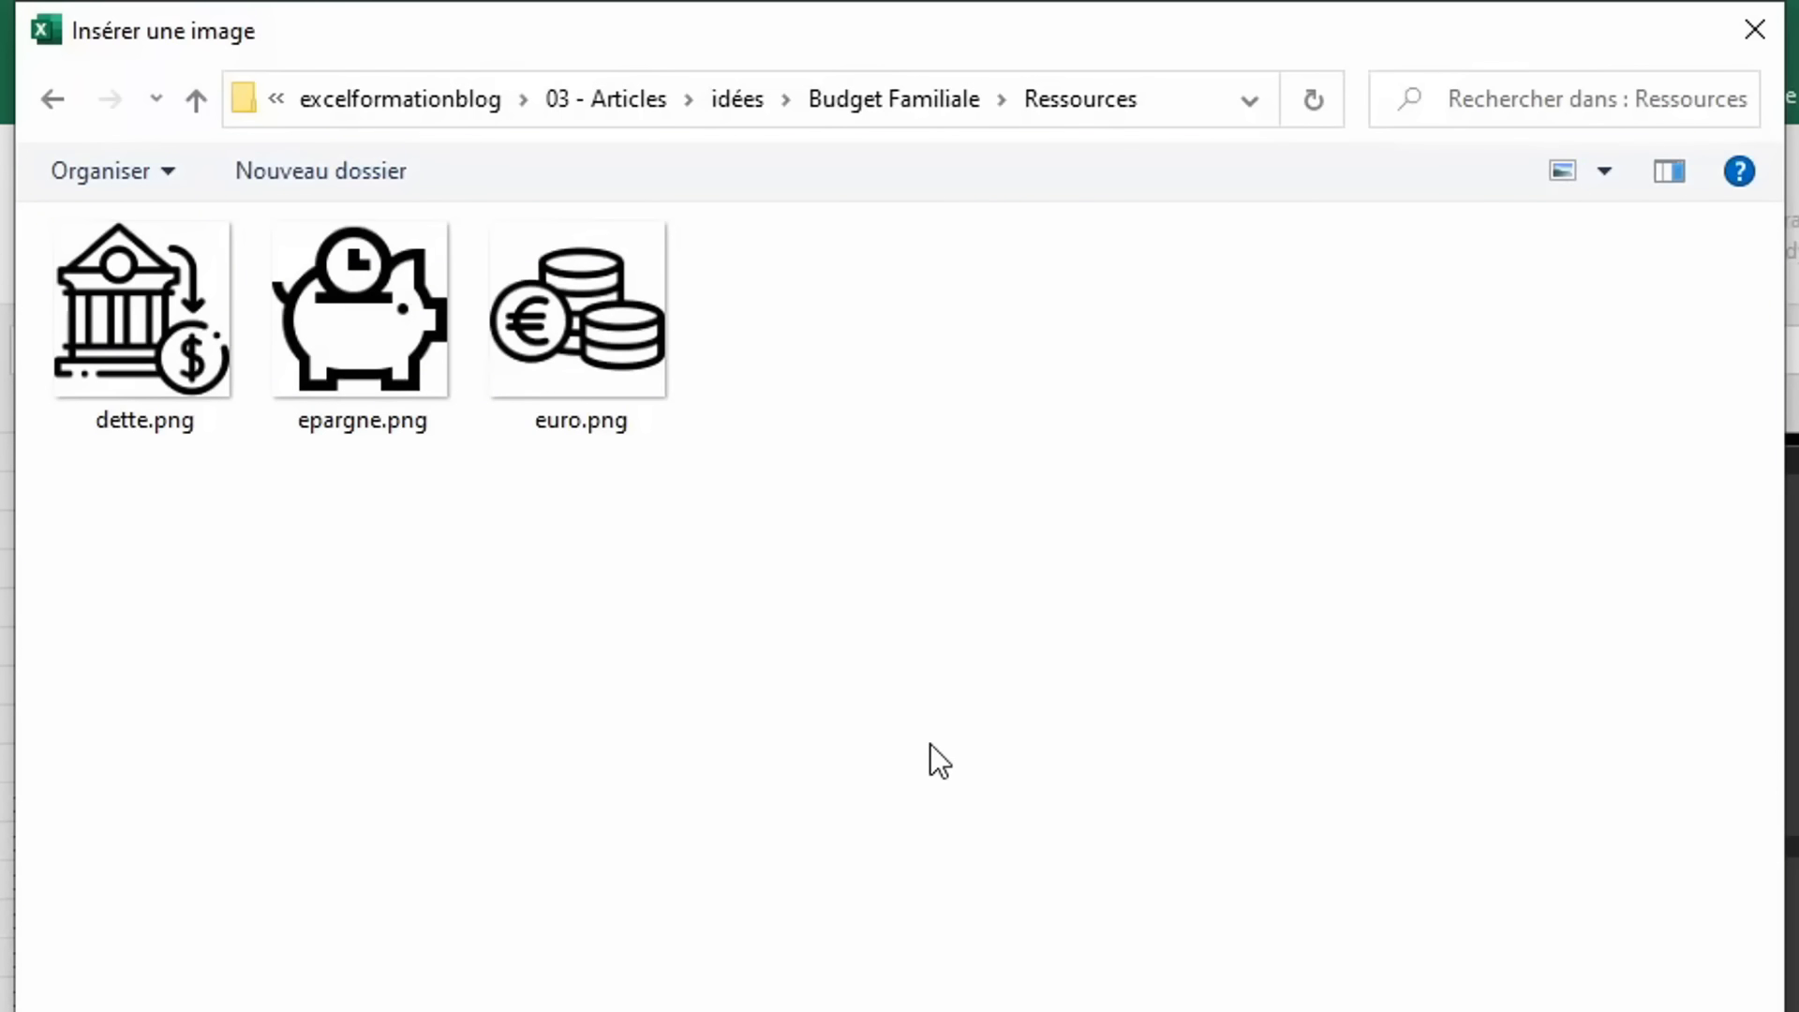
left_click_drag(830, 498, 47, 305)
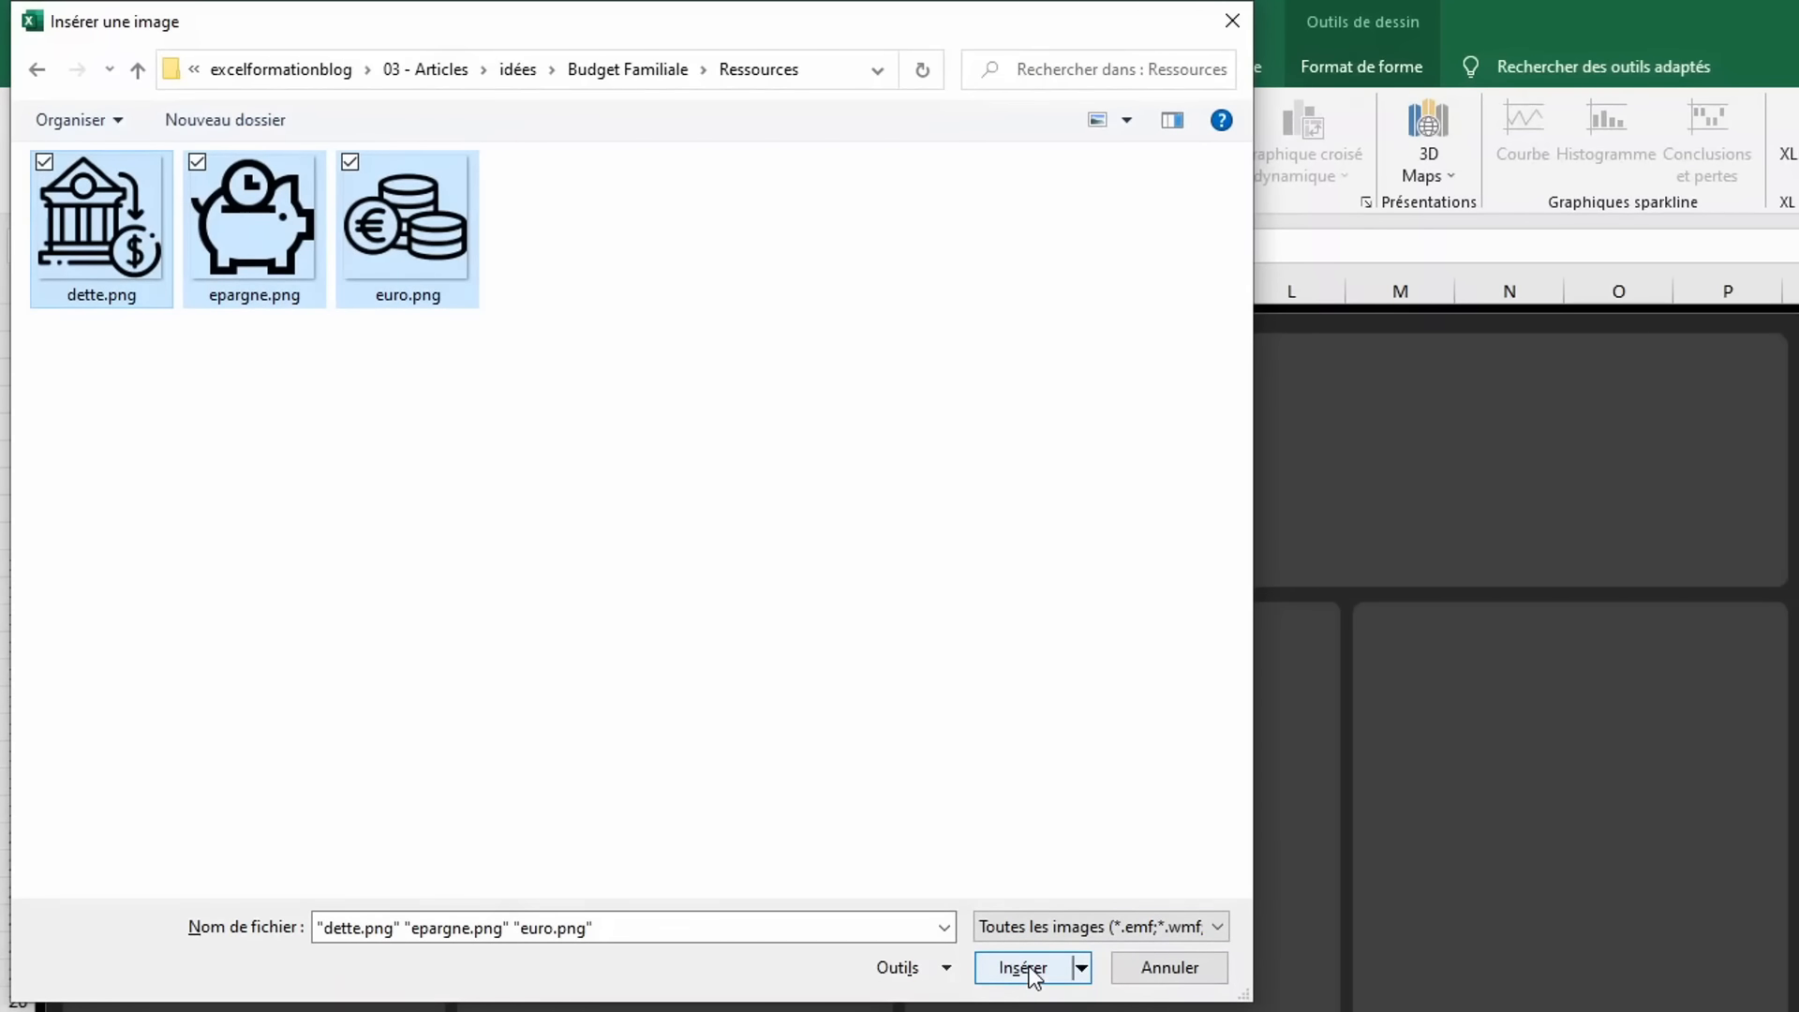
left_click(1023, 966)
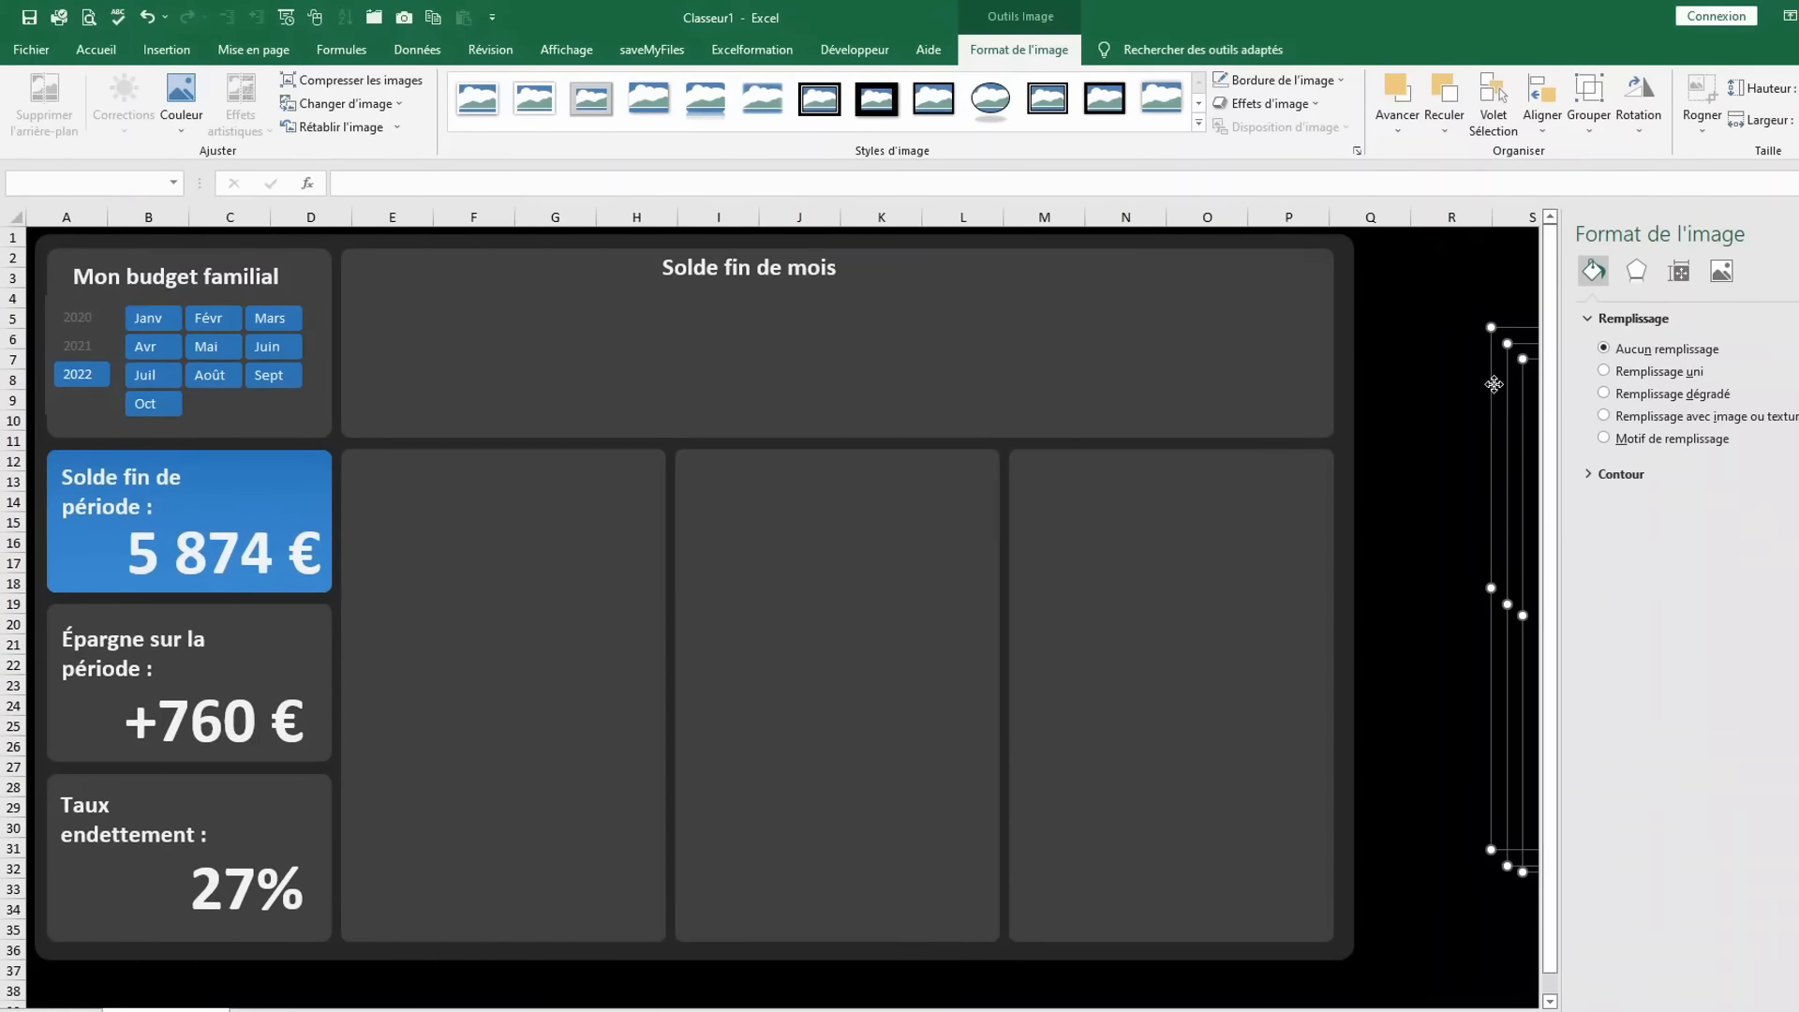
Move the three inserted pictures together into the Solde fin de mois card and shrink them to about 1.61 cm.
left_click_drag(1493, 384, 689, 391)
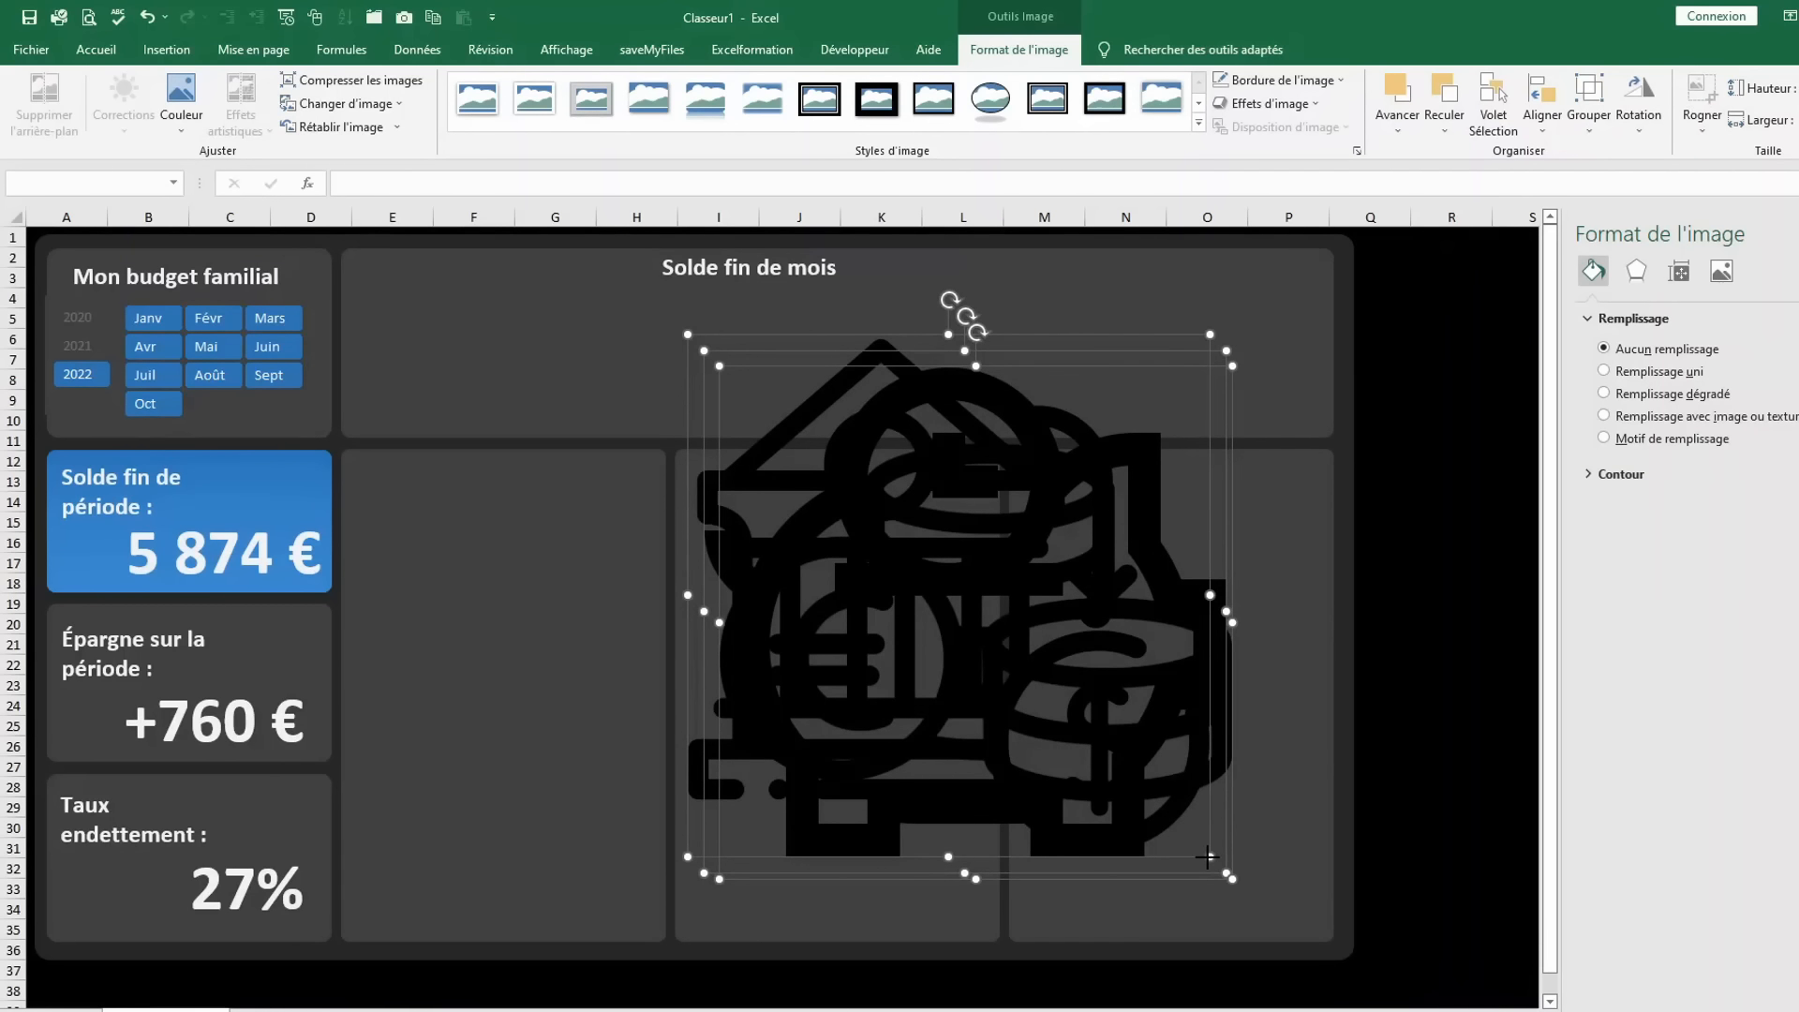
left_click_drag(1205, 855, 782, 429)
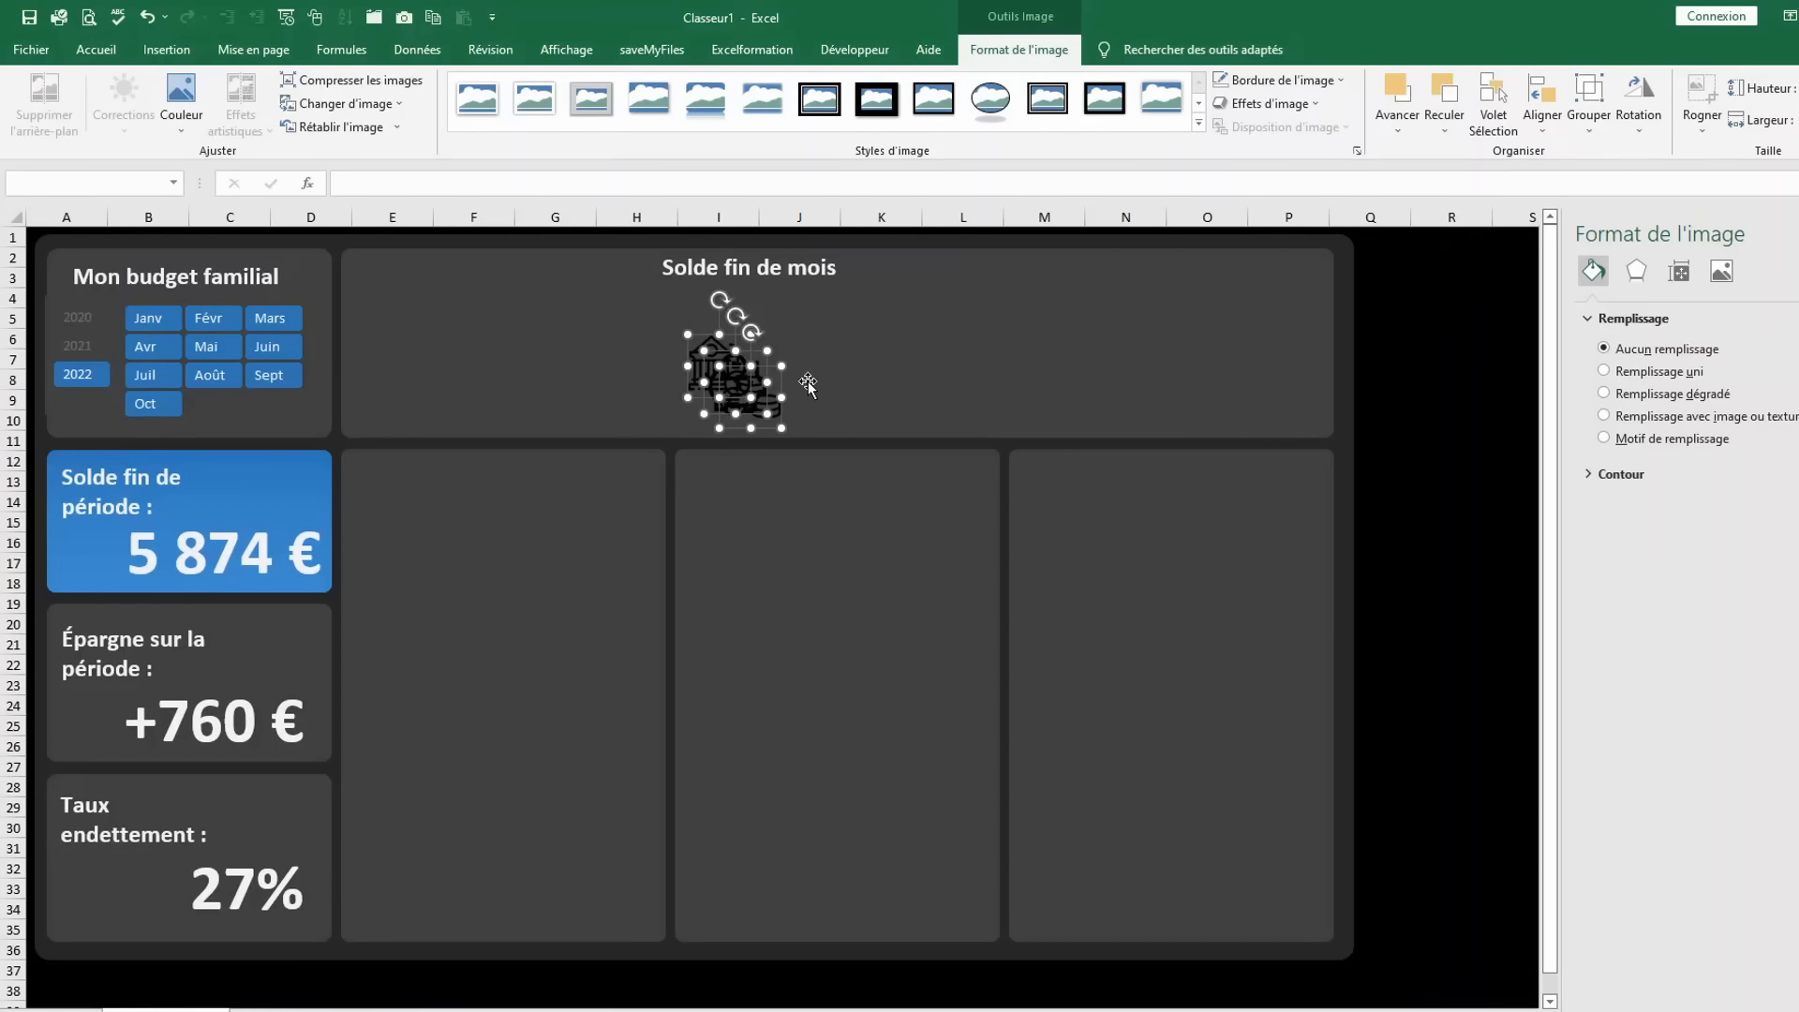
left_click(837, 382)
Raise the euro coins picture's brightness to the maximum and place it beside the title in the Solde fin de période card.
left_click(744, 387)
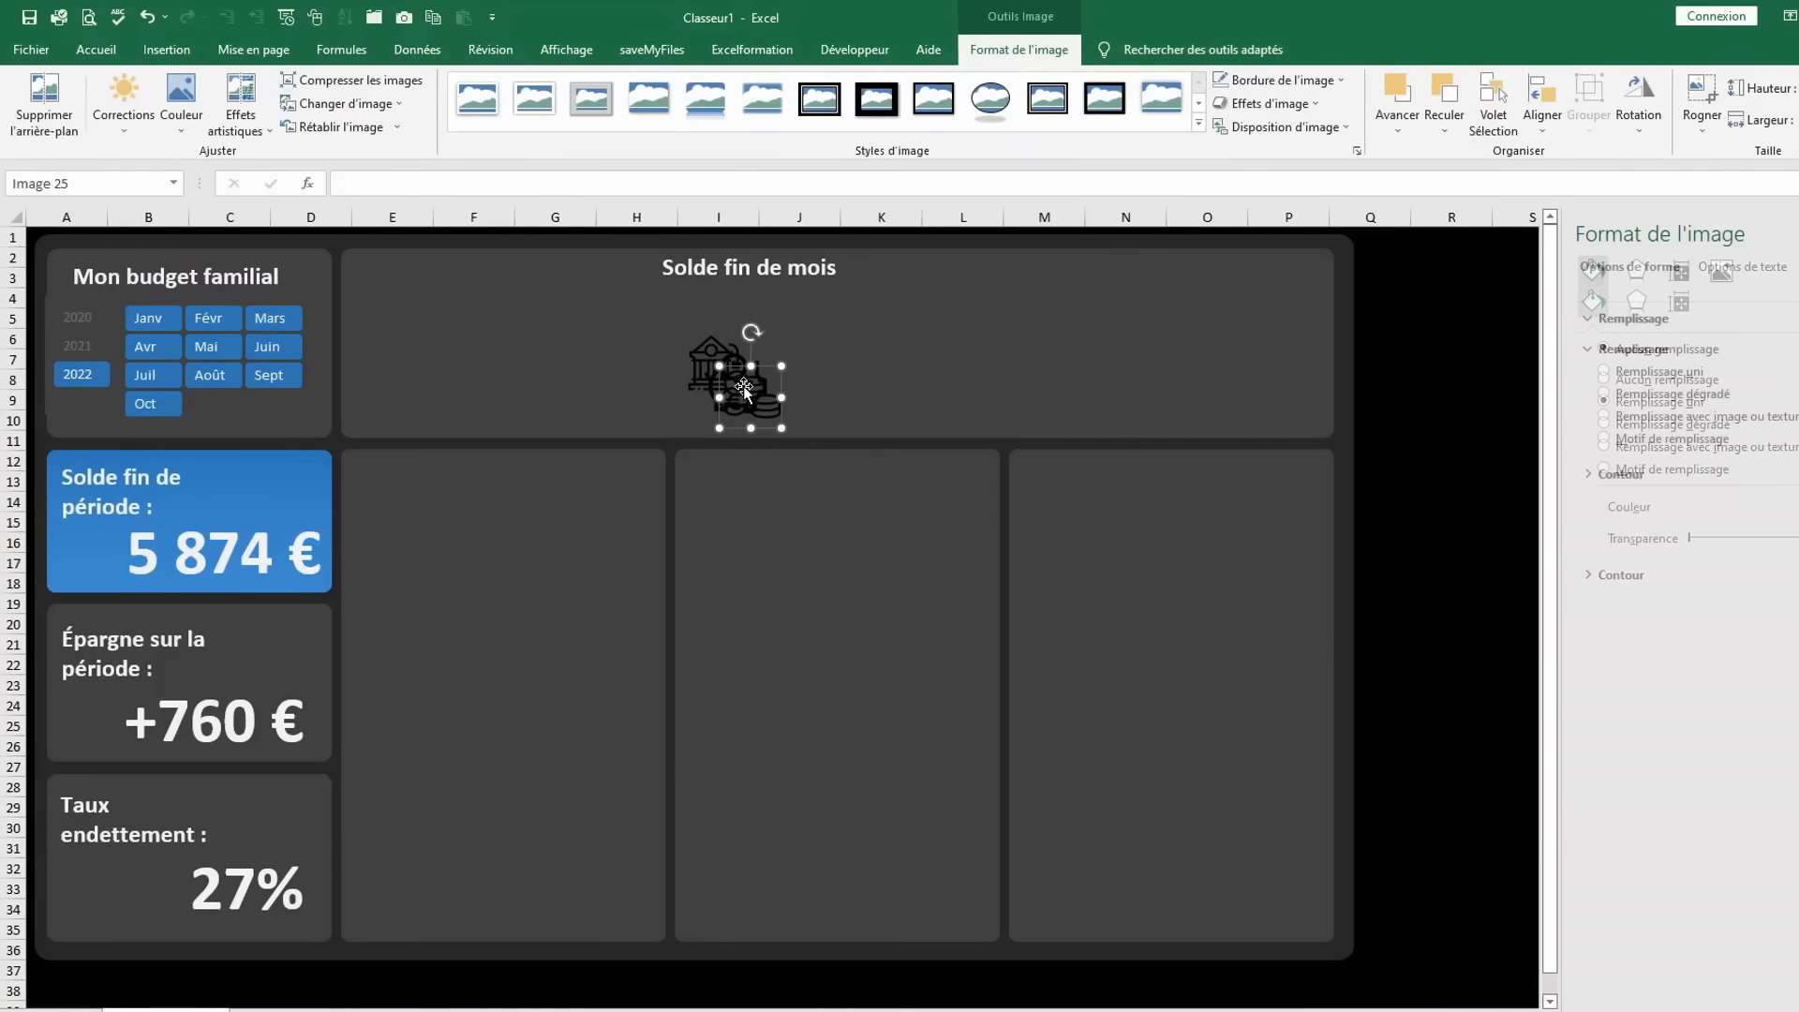
right_click(744, 386)
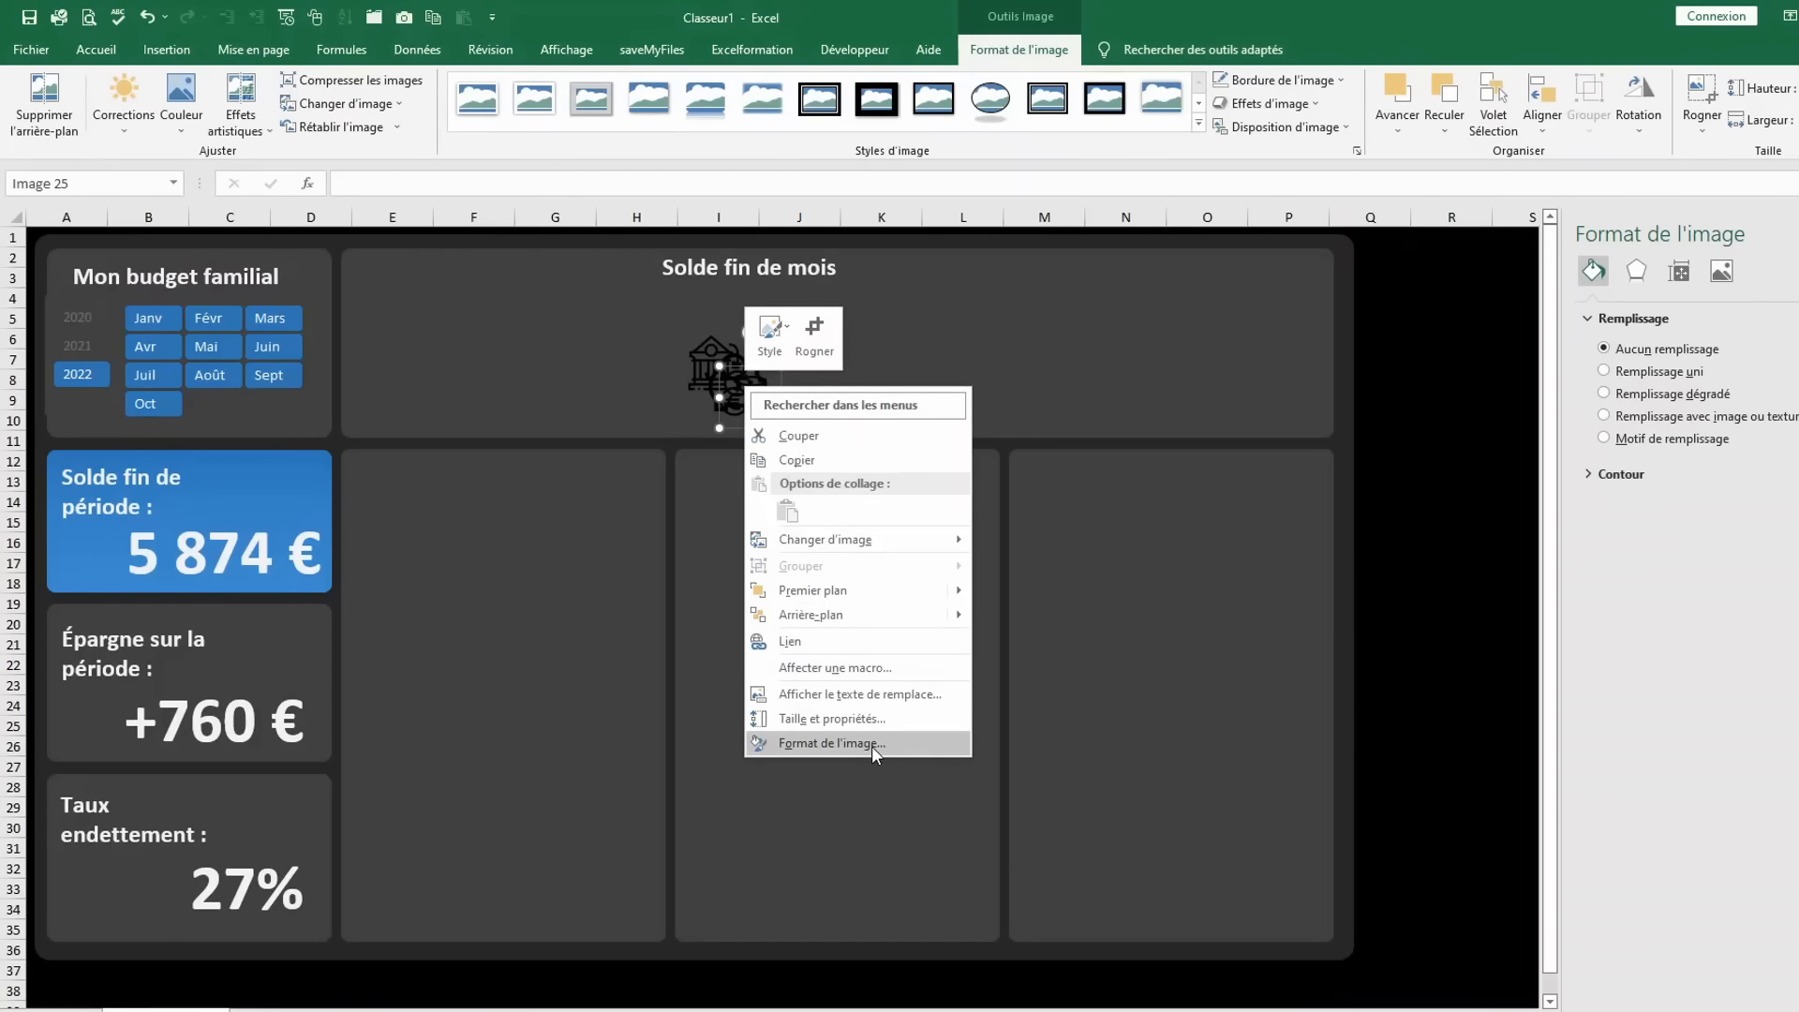
left_click(875, 745)
left_click(1636, 271)
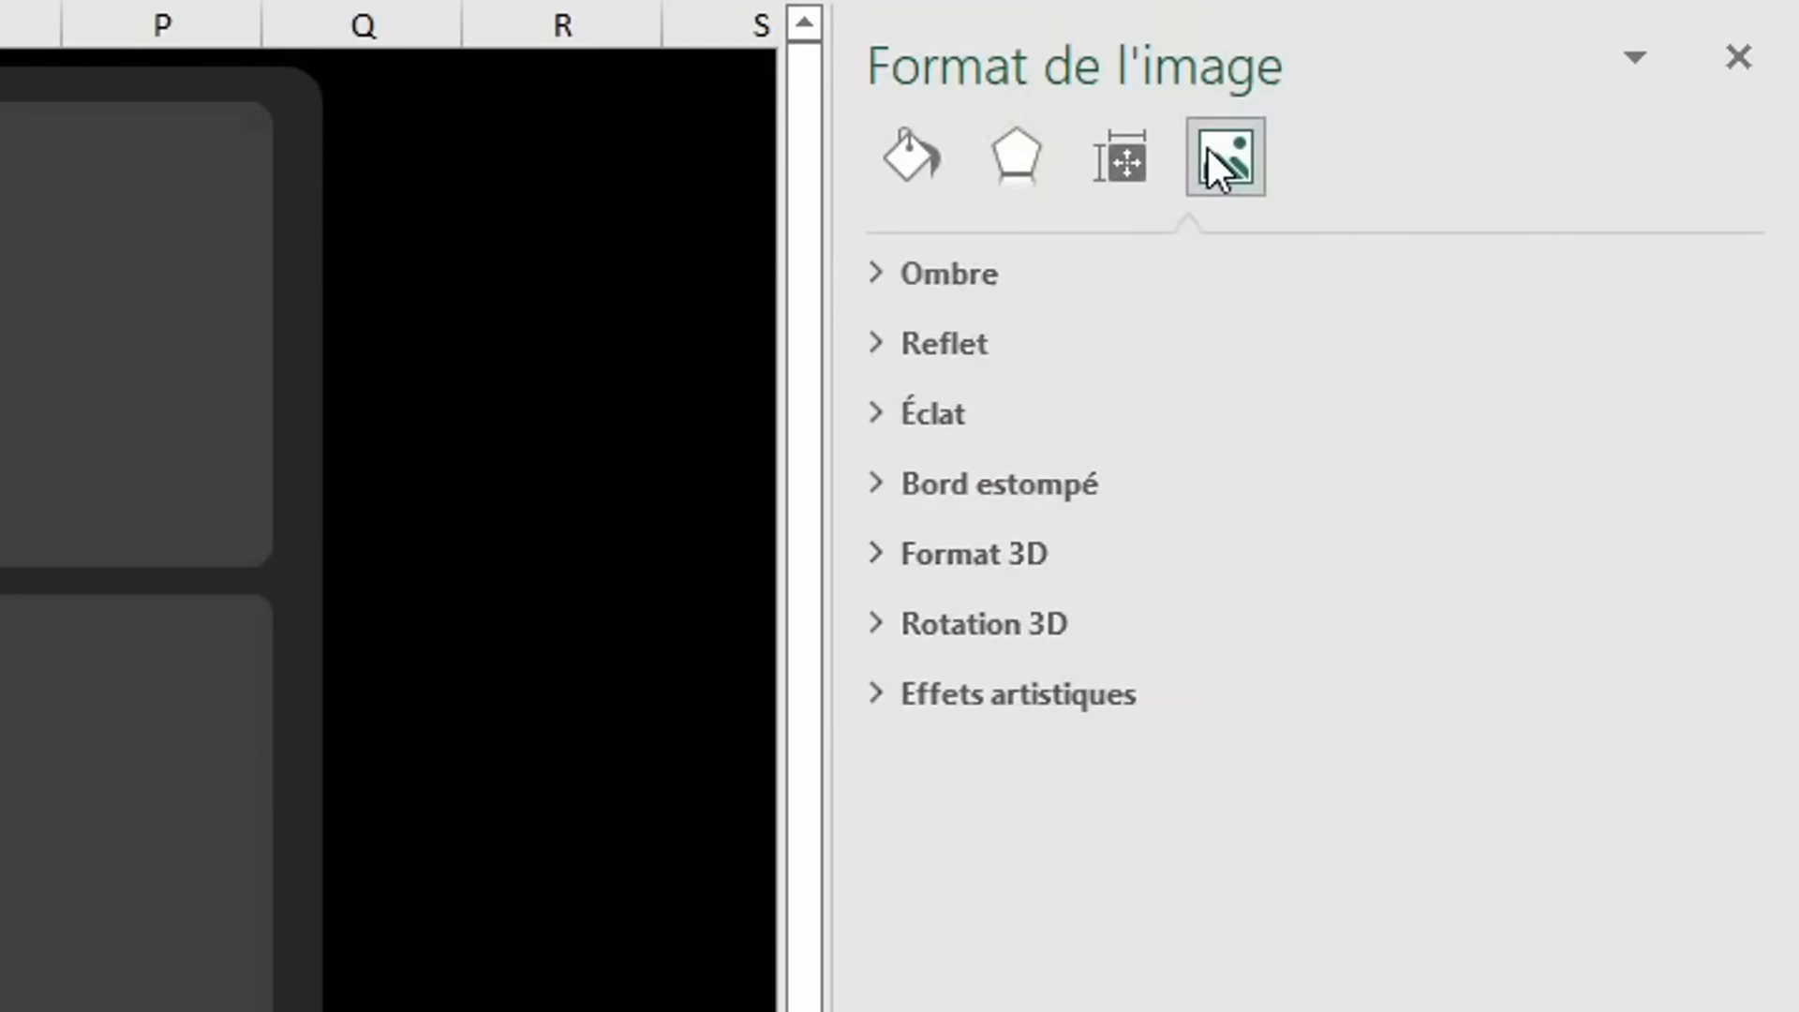
left_click(1721, 272)
left_click(901, 286)
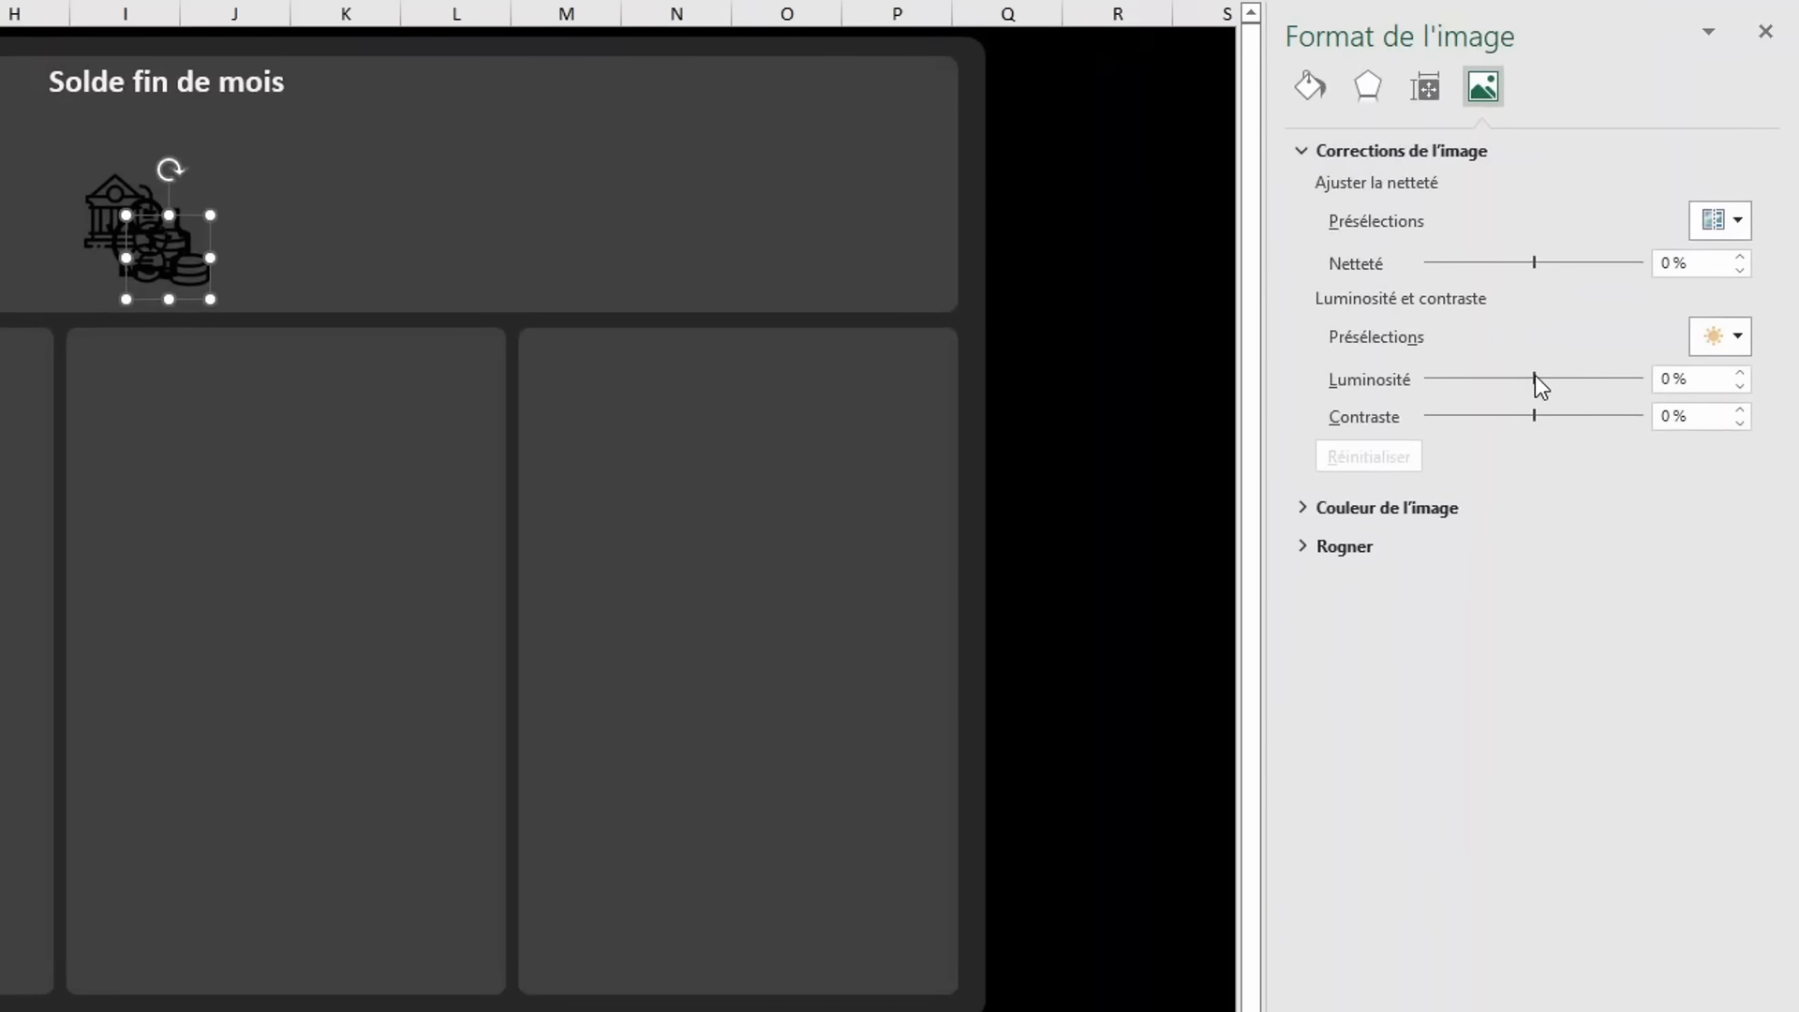
left_click_drag(1535, 376, 1696, 376)
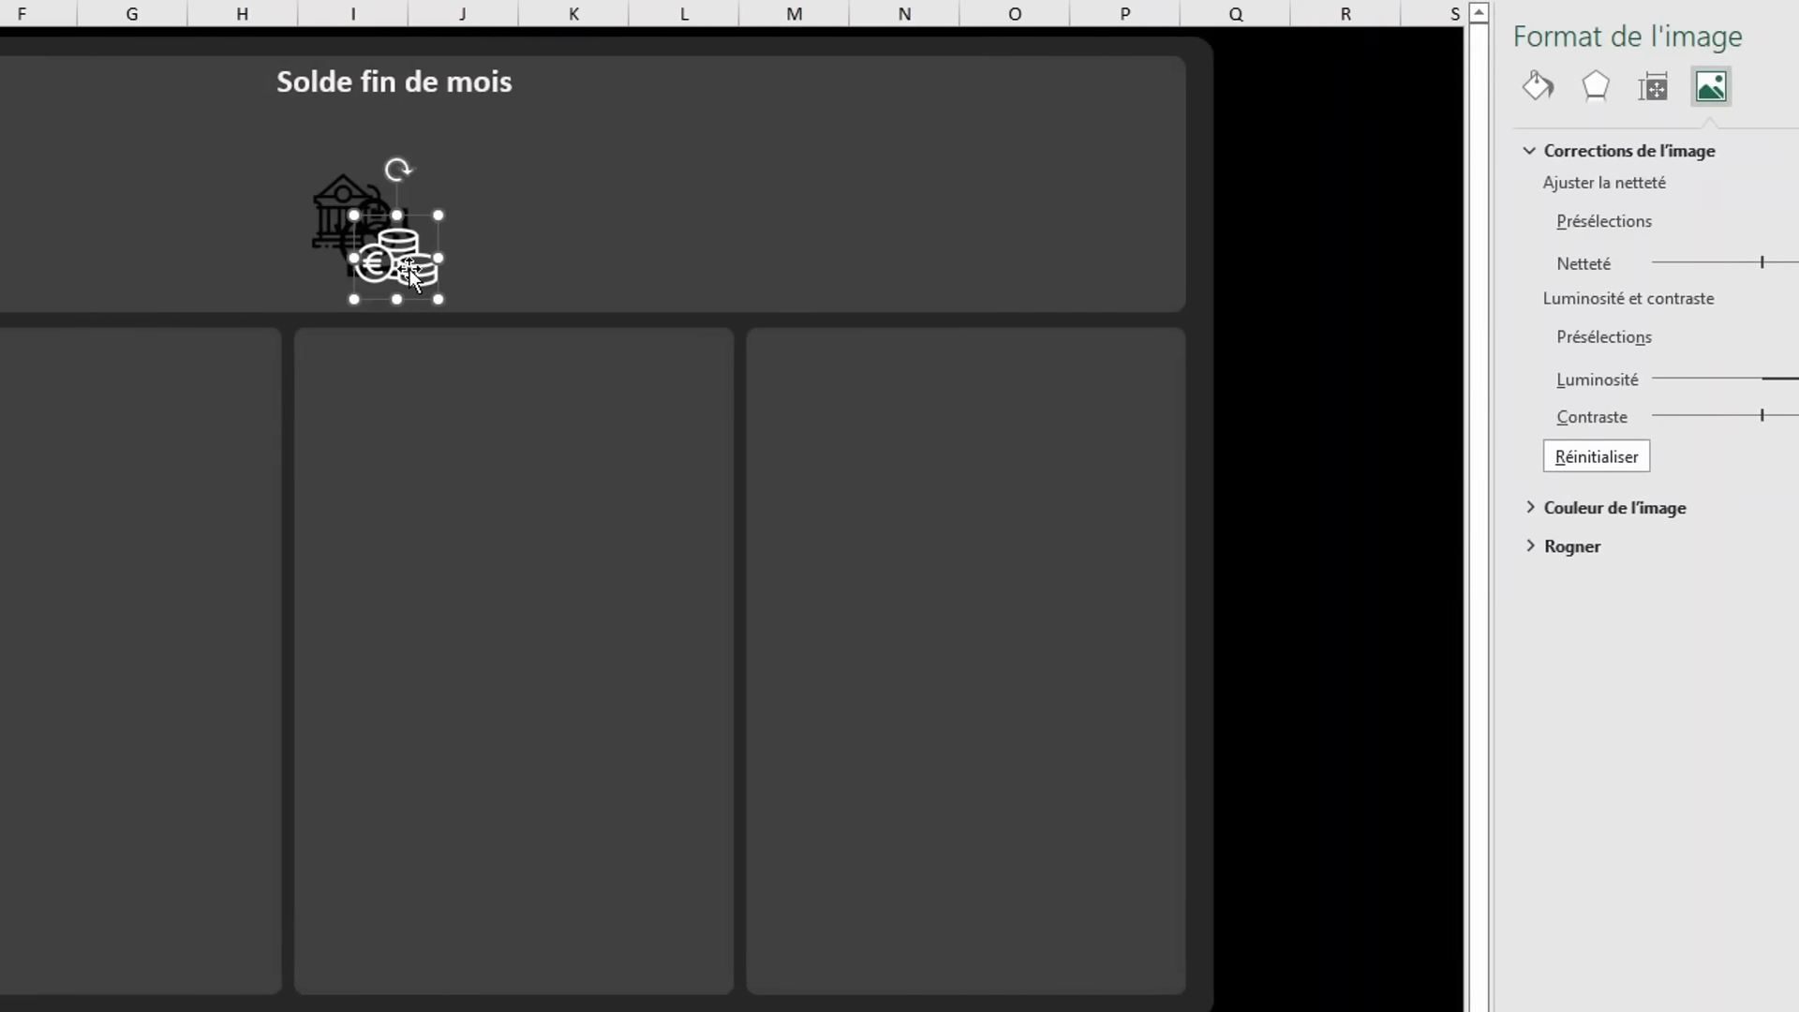
left_click_drag(163, 272, 355, 389)
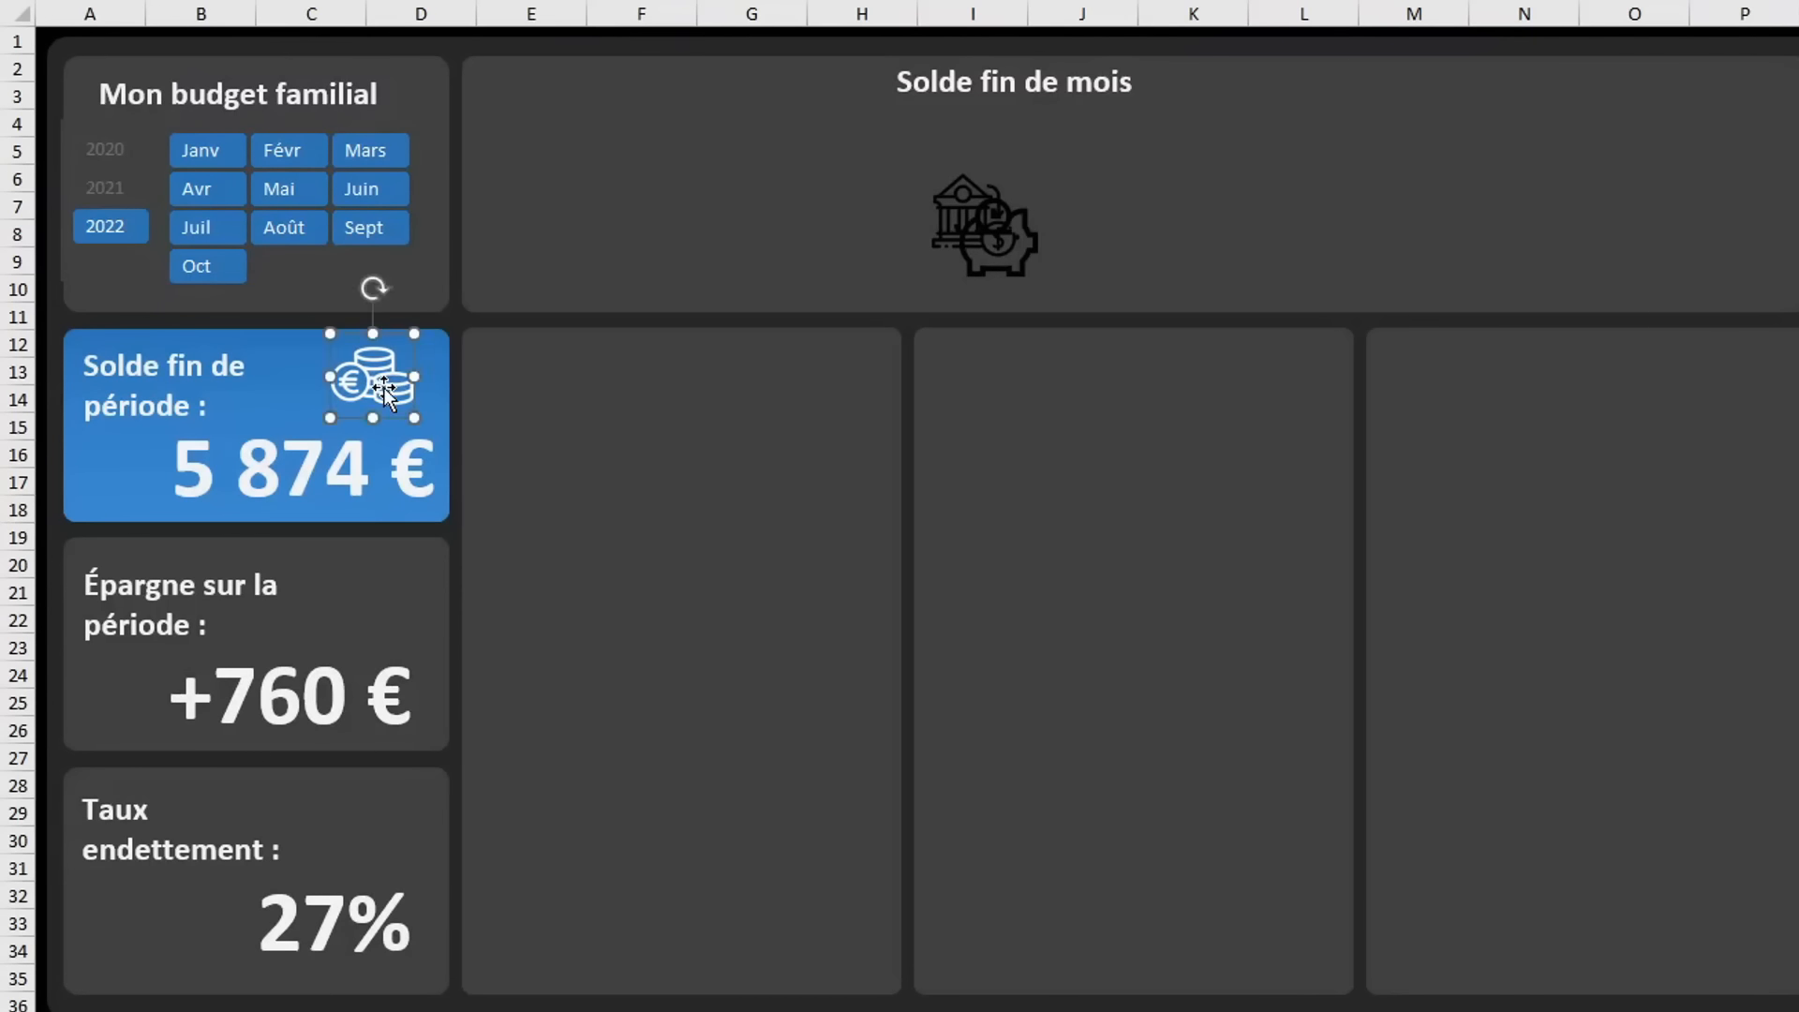
Set the piggy bank picture's brightness to 100 % and place it beside the title in the Épargne sur la période card.
left_click(1004, 255)
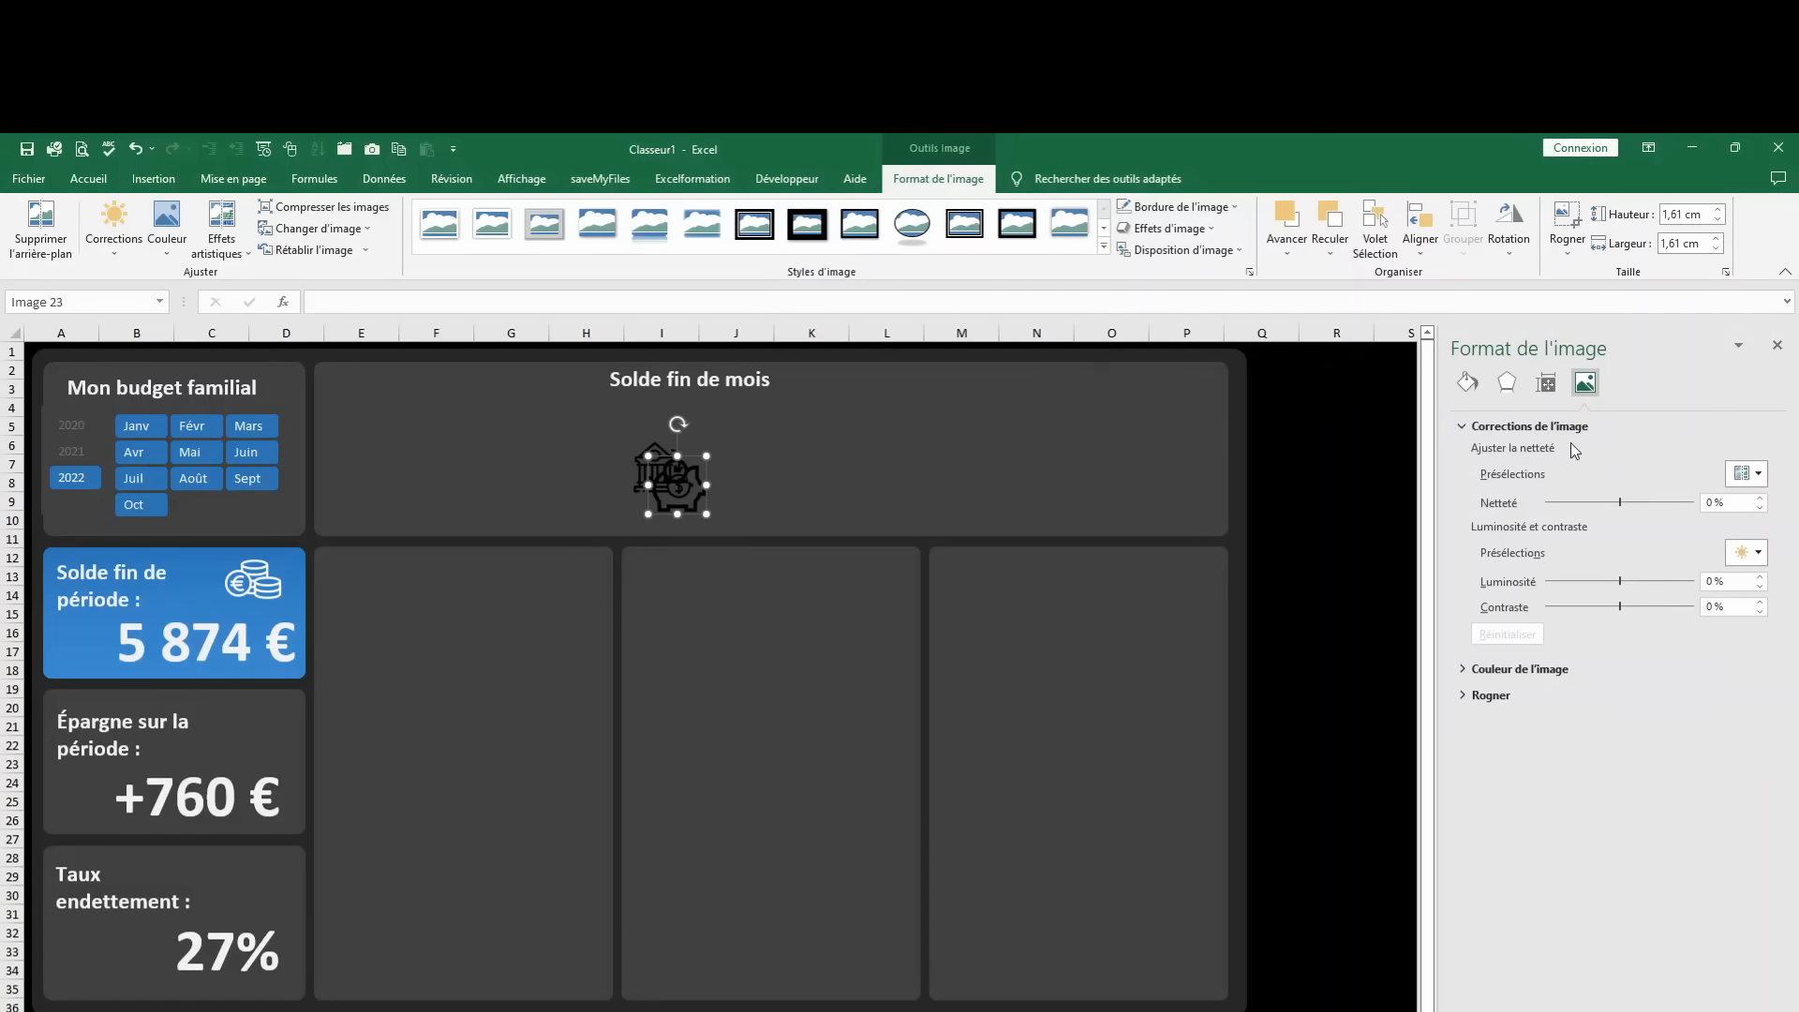
left_click_drag(1620, 581, 1693, 581)
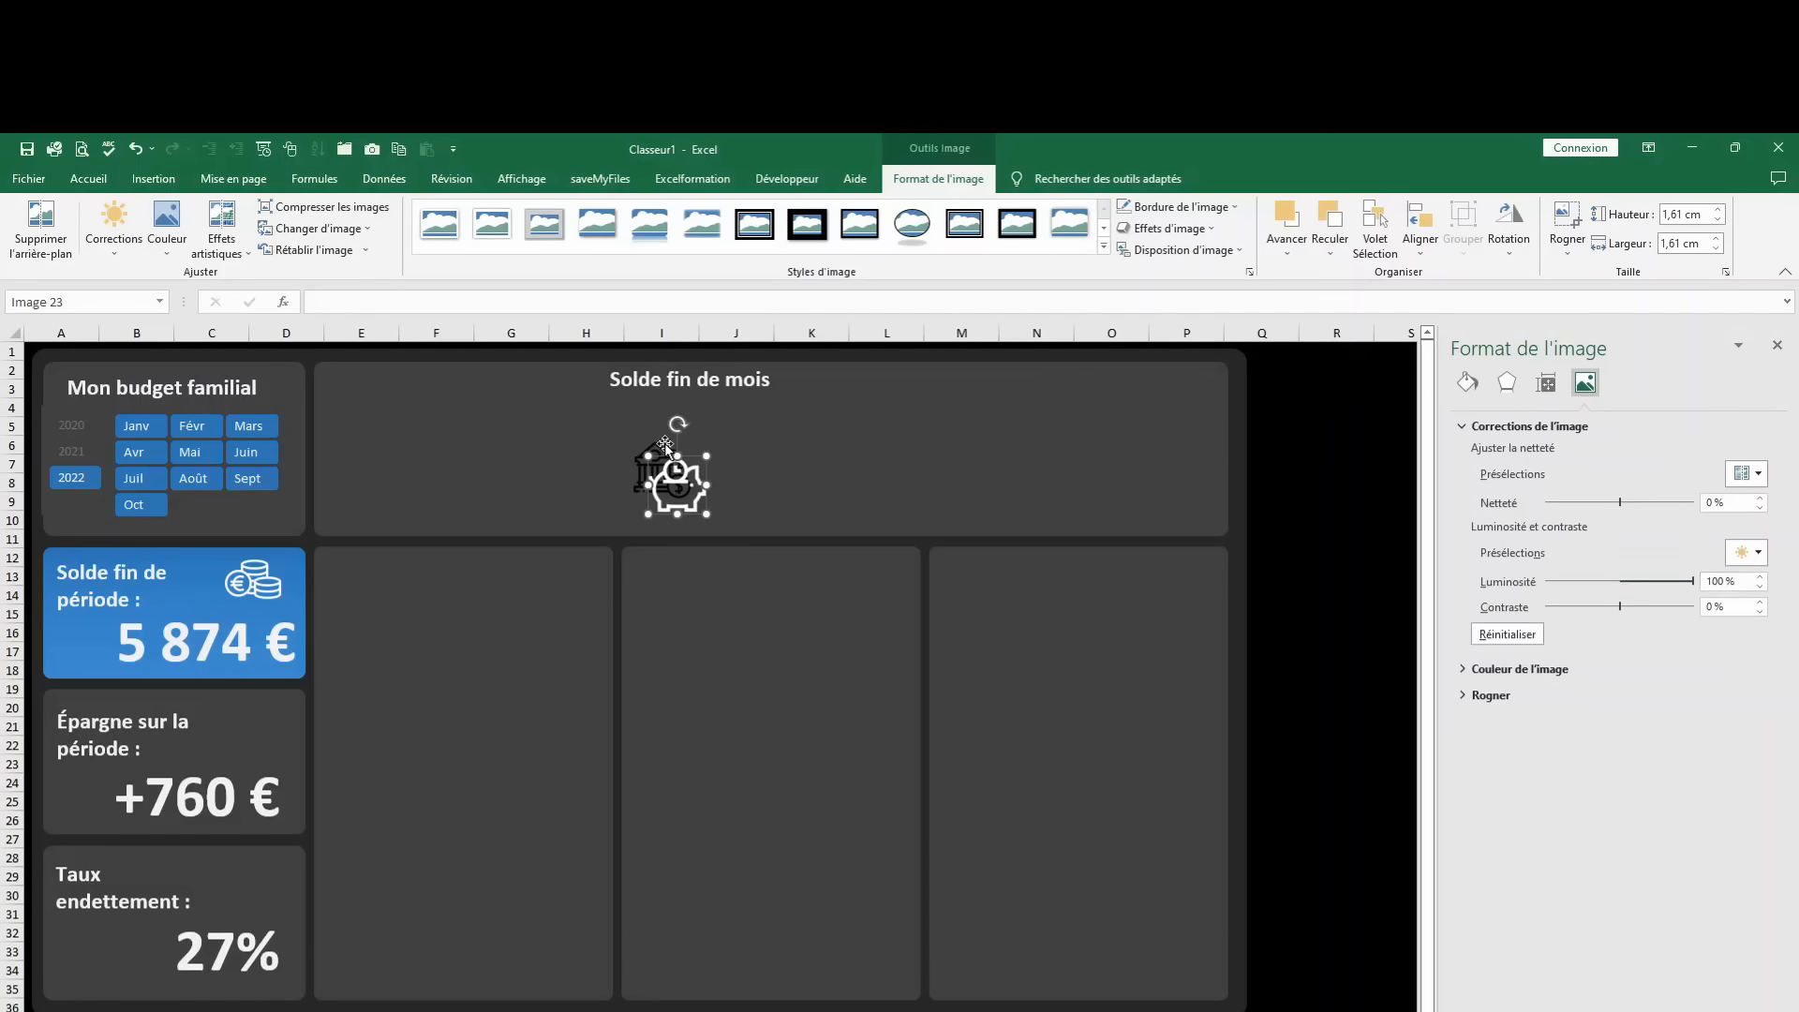
left_click_drag(668, 471, 254, 729)
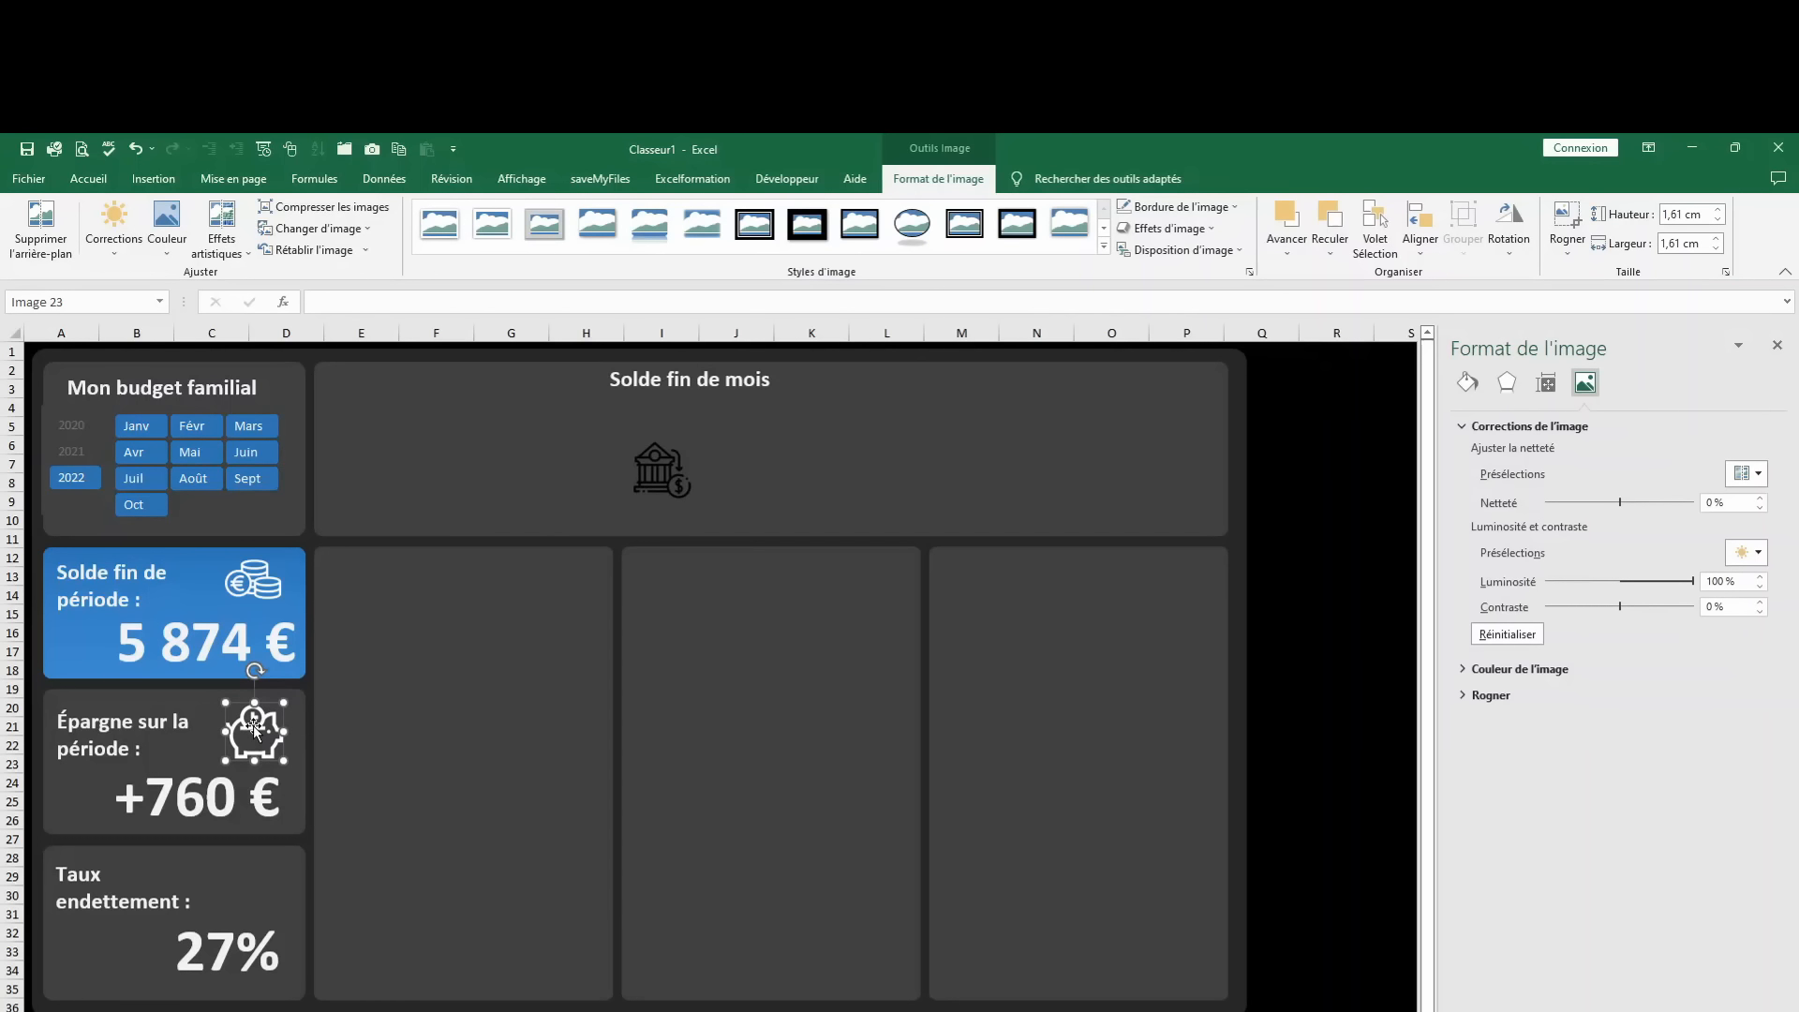
Set the bank debt picture's brightness to 100 % and place it beside the title in the Taux endettement card.
left_click(653, 487)
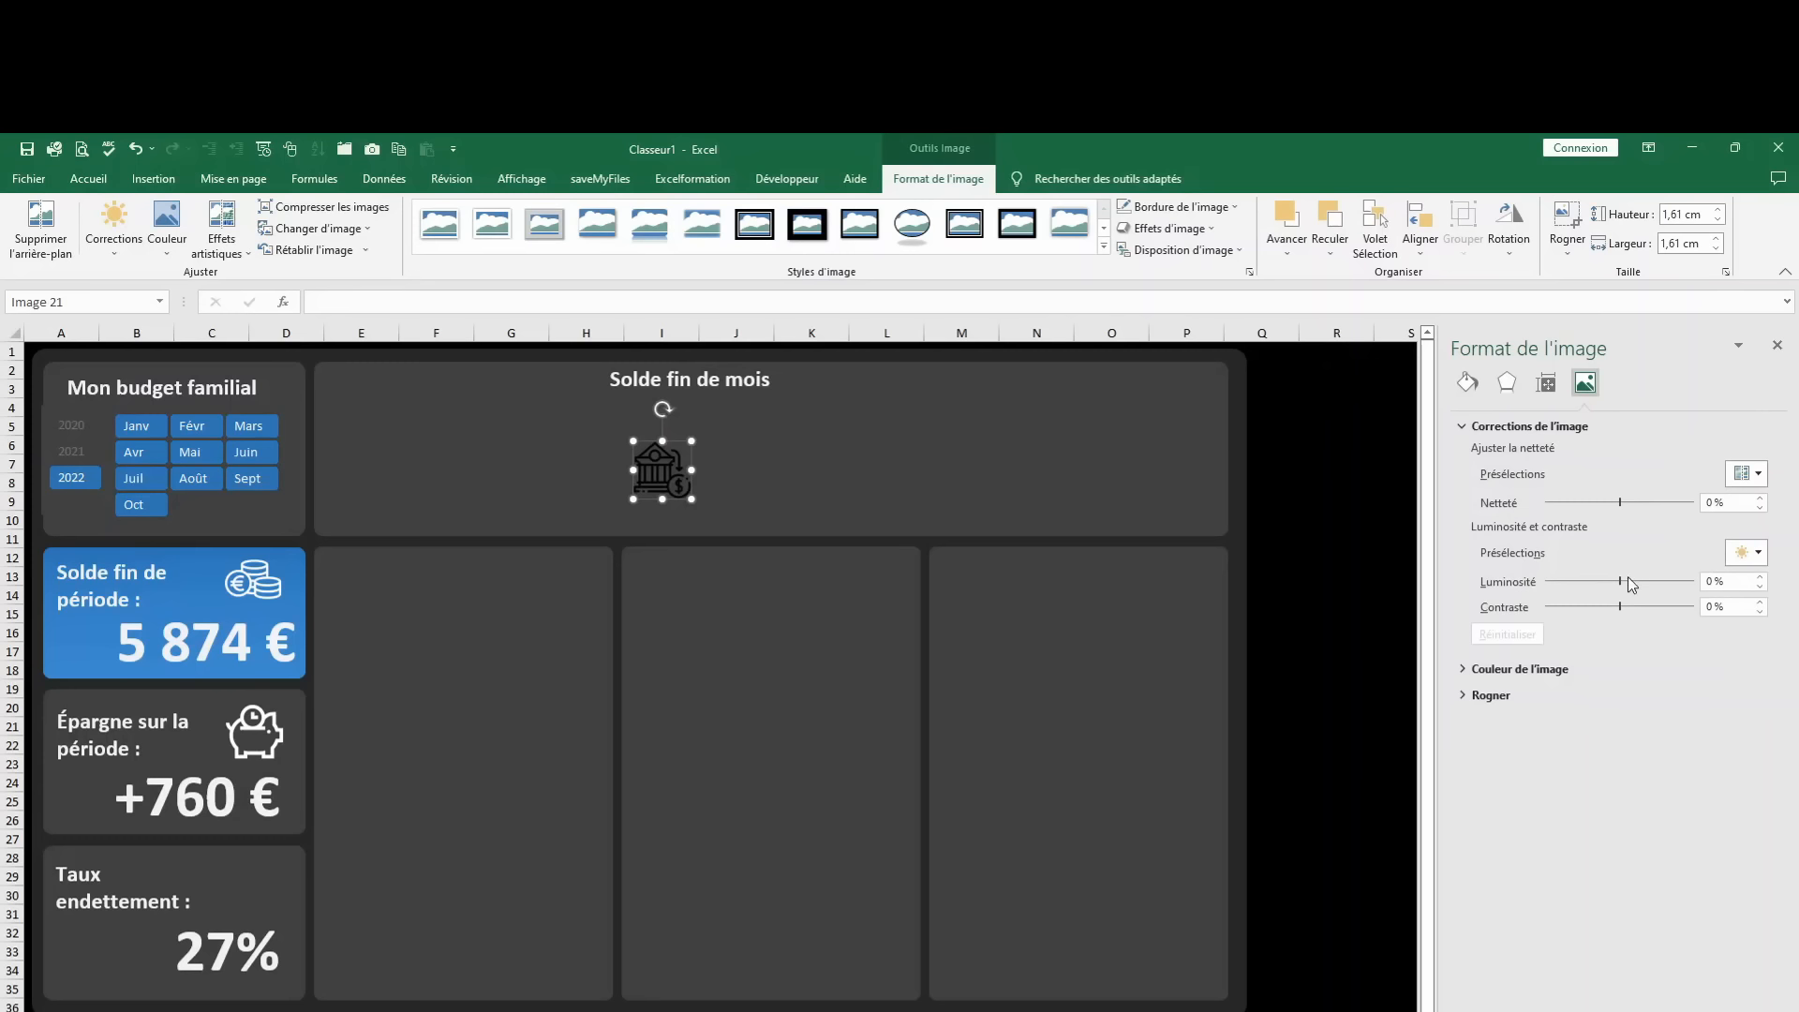
left_click_drag(1618, 581, 1741, 576)
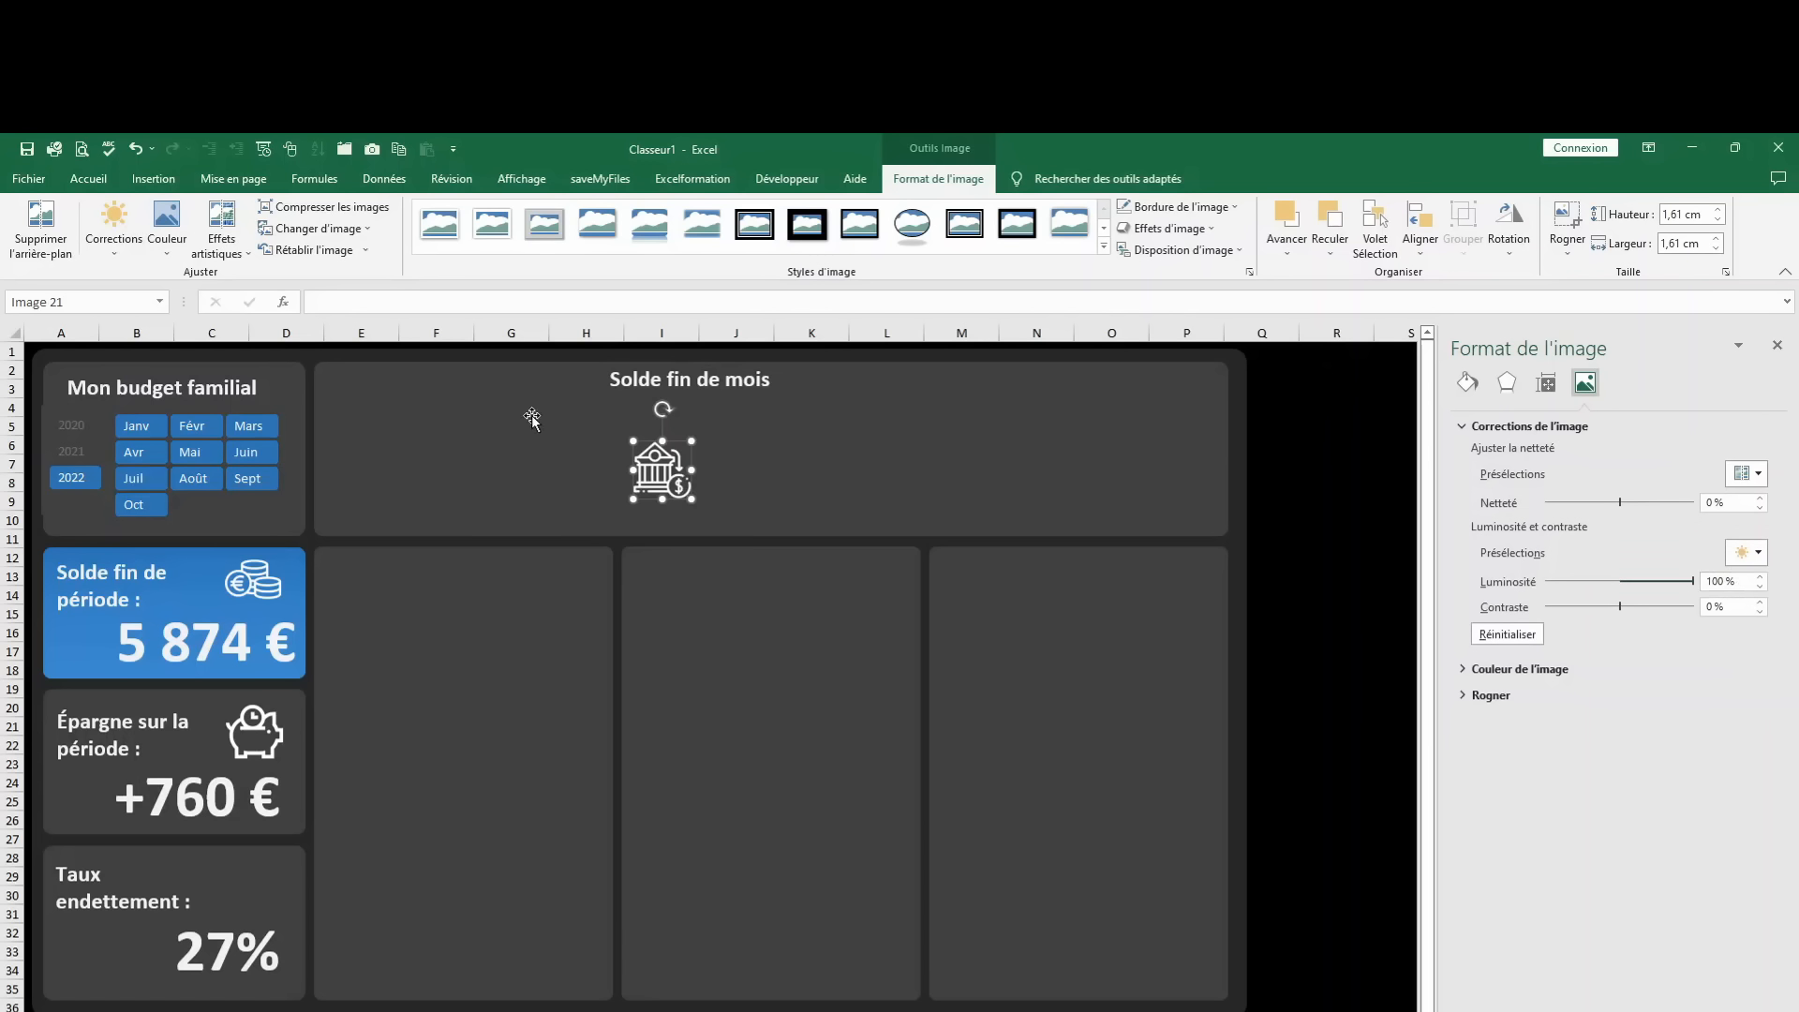
left_click_drag(645, 471, 282, 870)
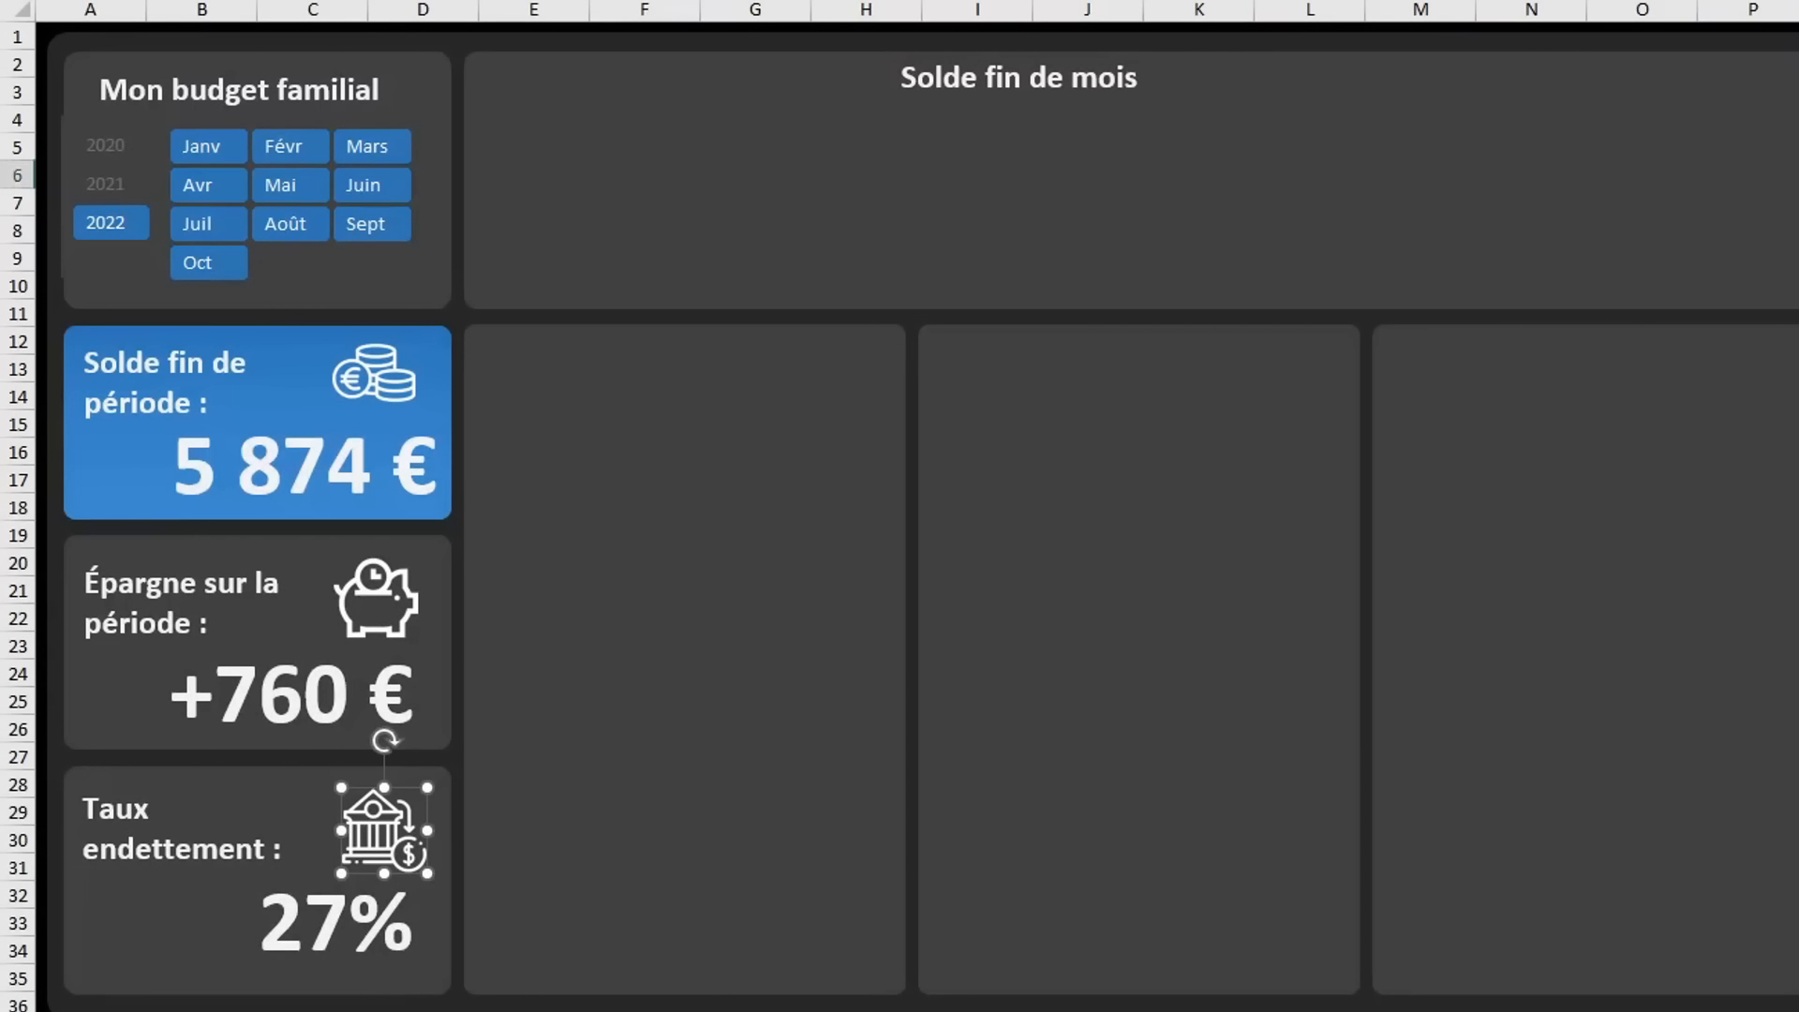
key("Escape")
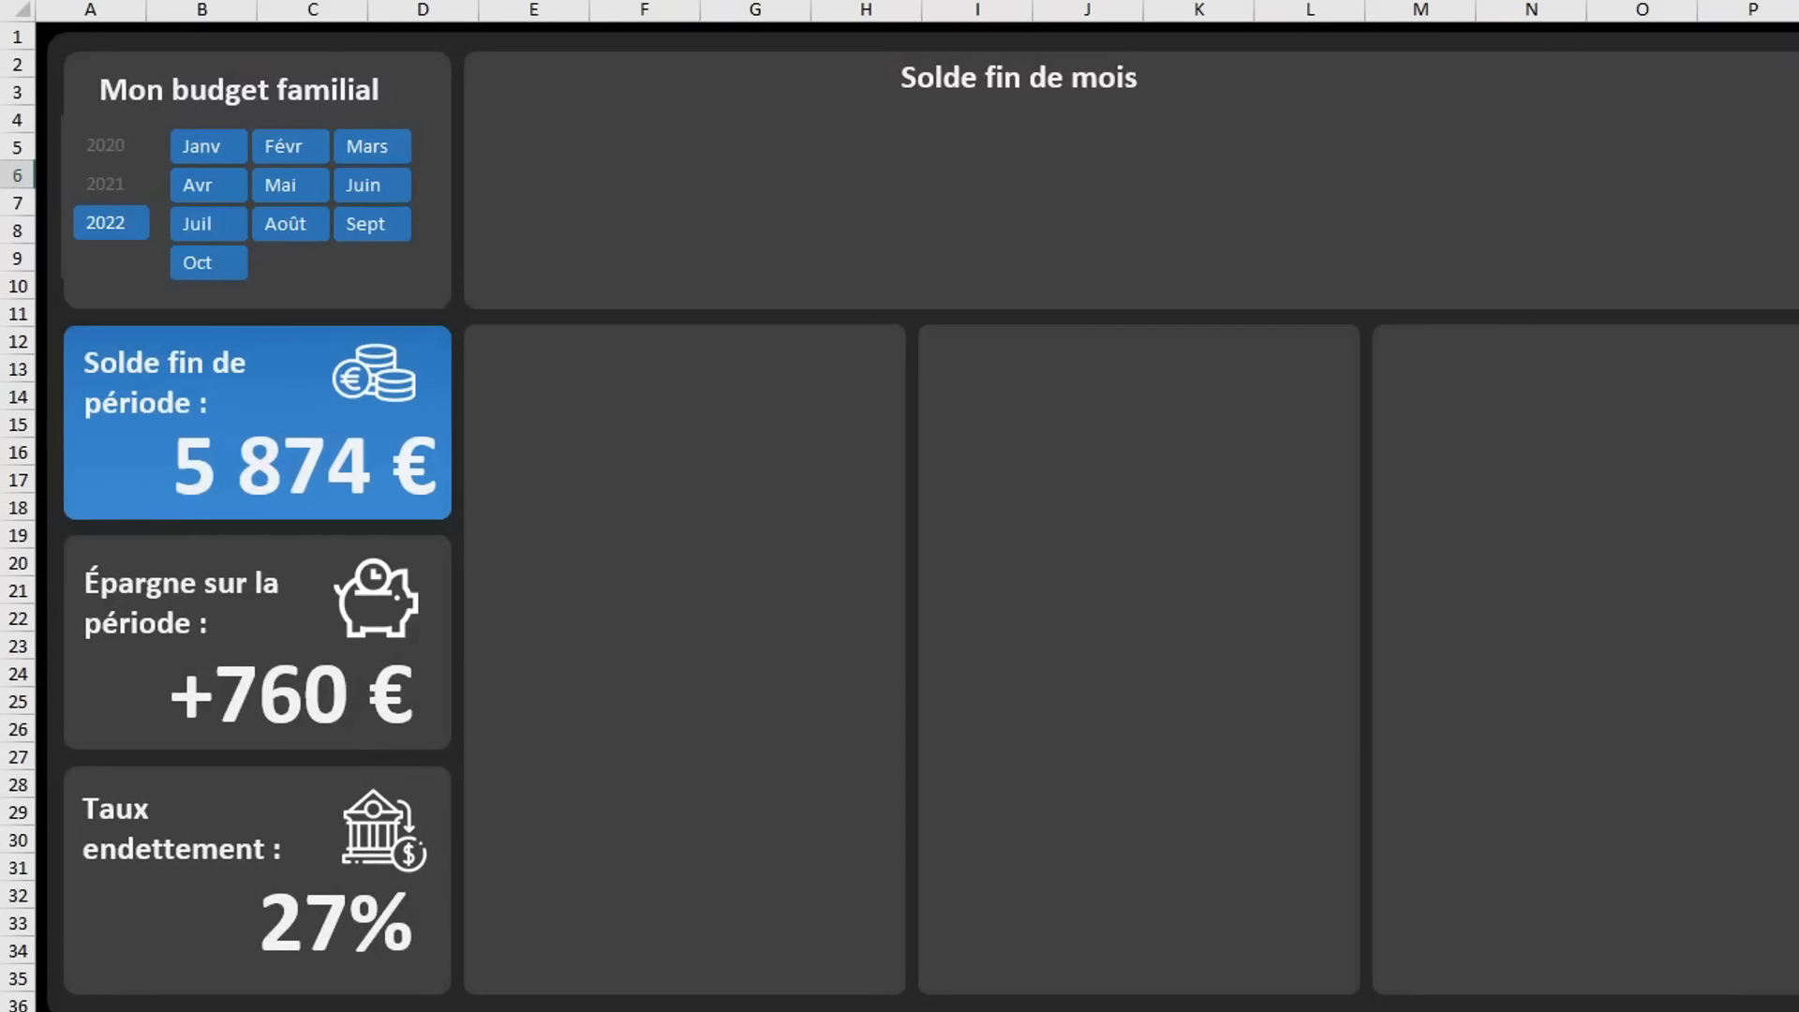